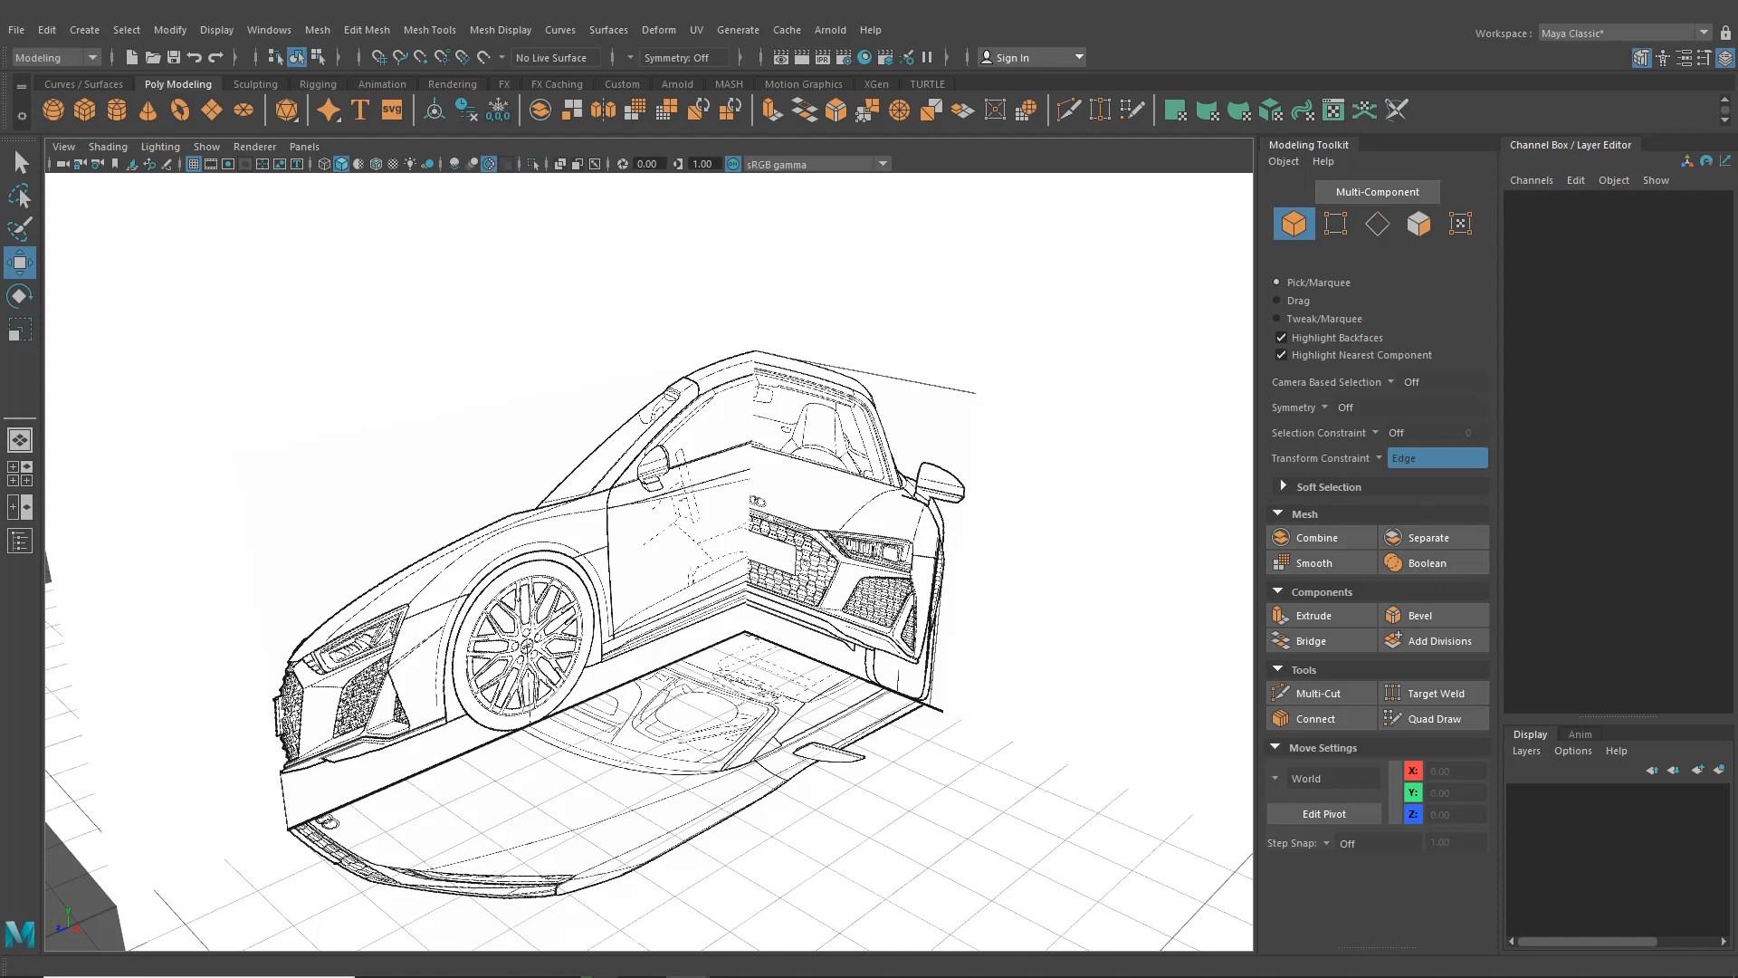
Bring up the browser and look through the rear-quarter reference photos of the red Audi R8 Spyder on caricos.com
left_click_drag(1737, 145, 740, 145)
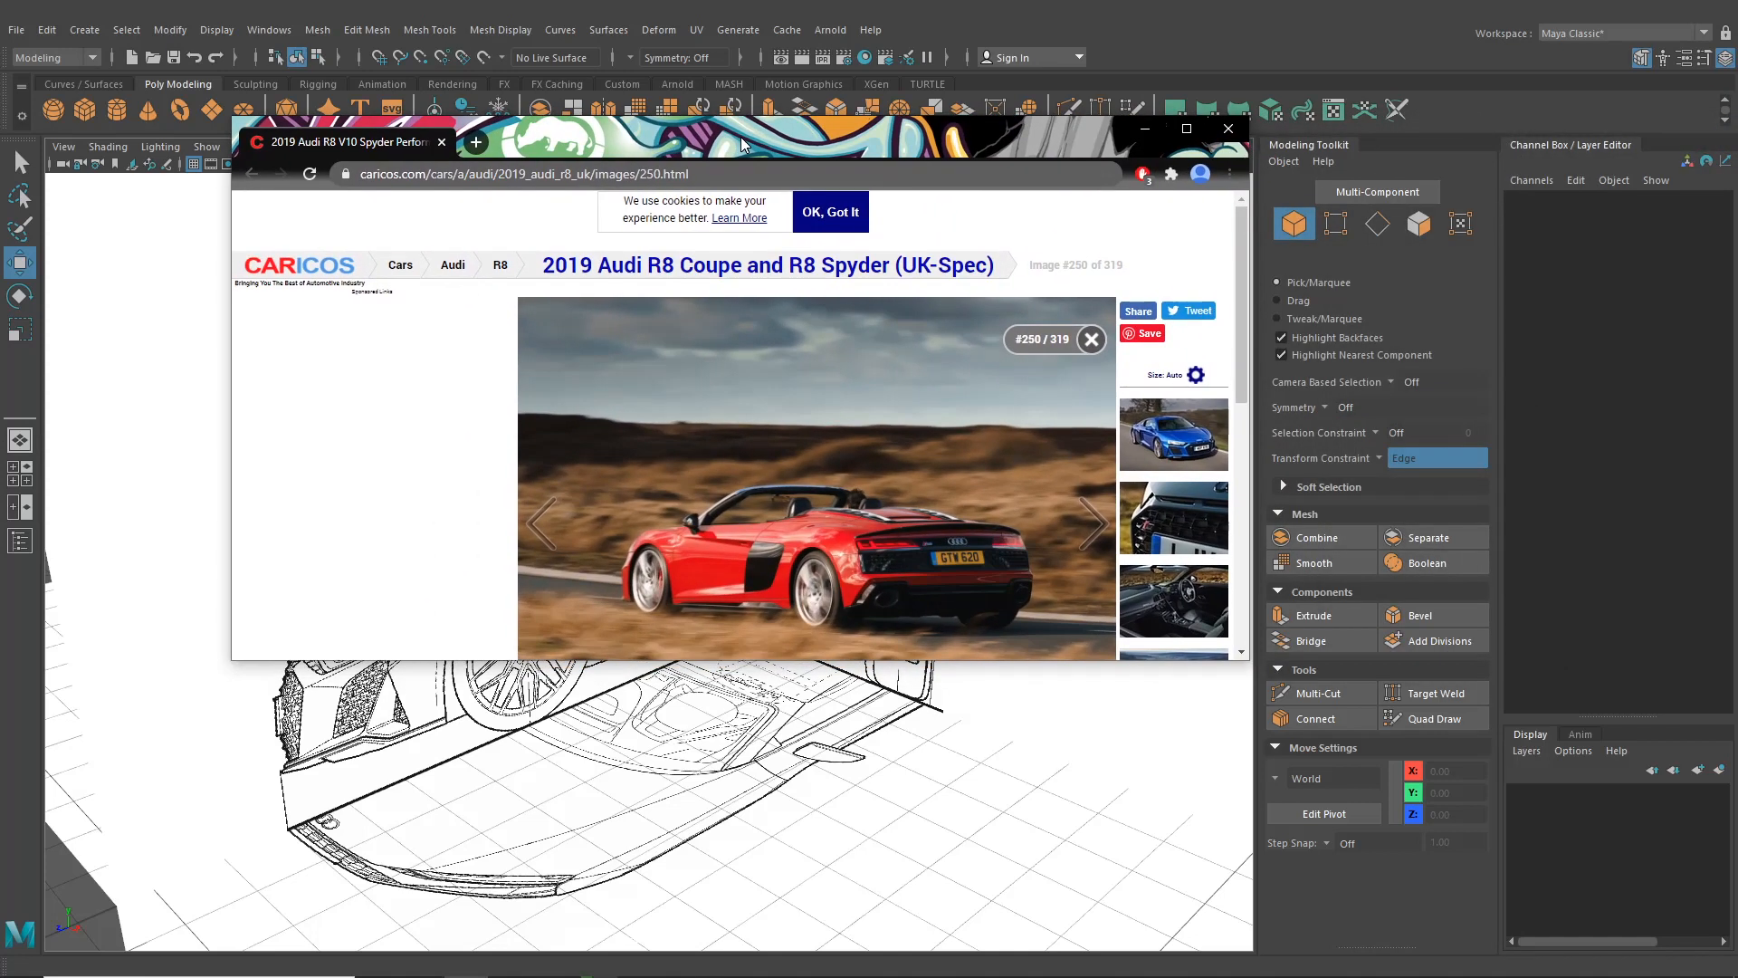
scroll(1054, 525, "down", 1)
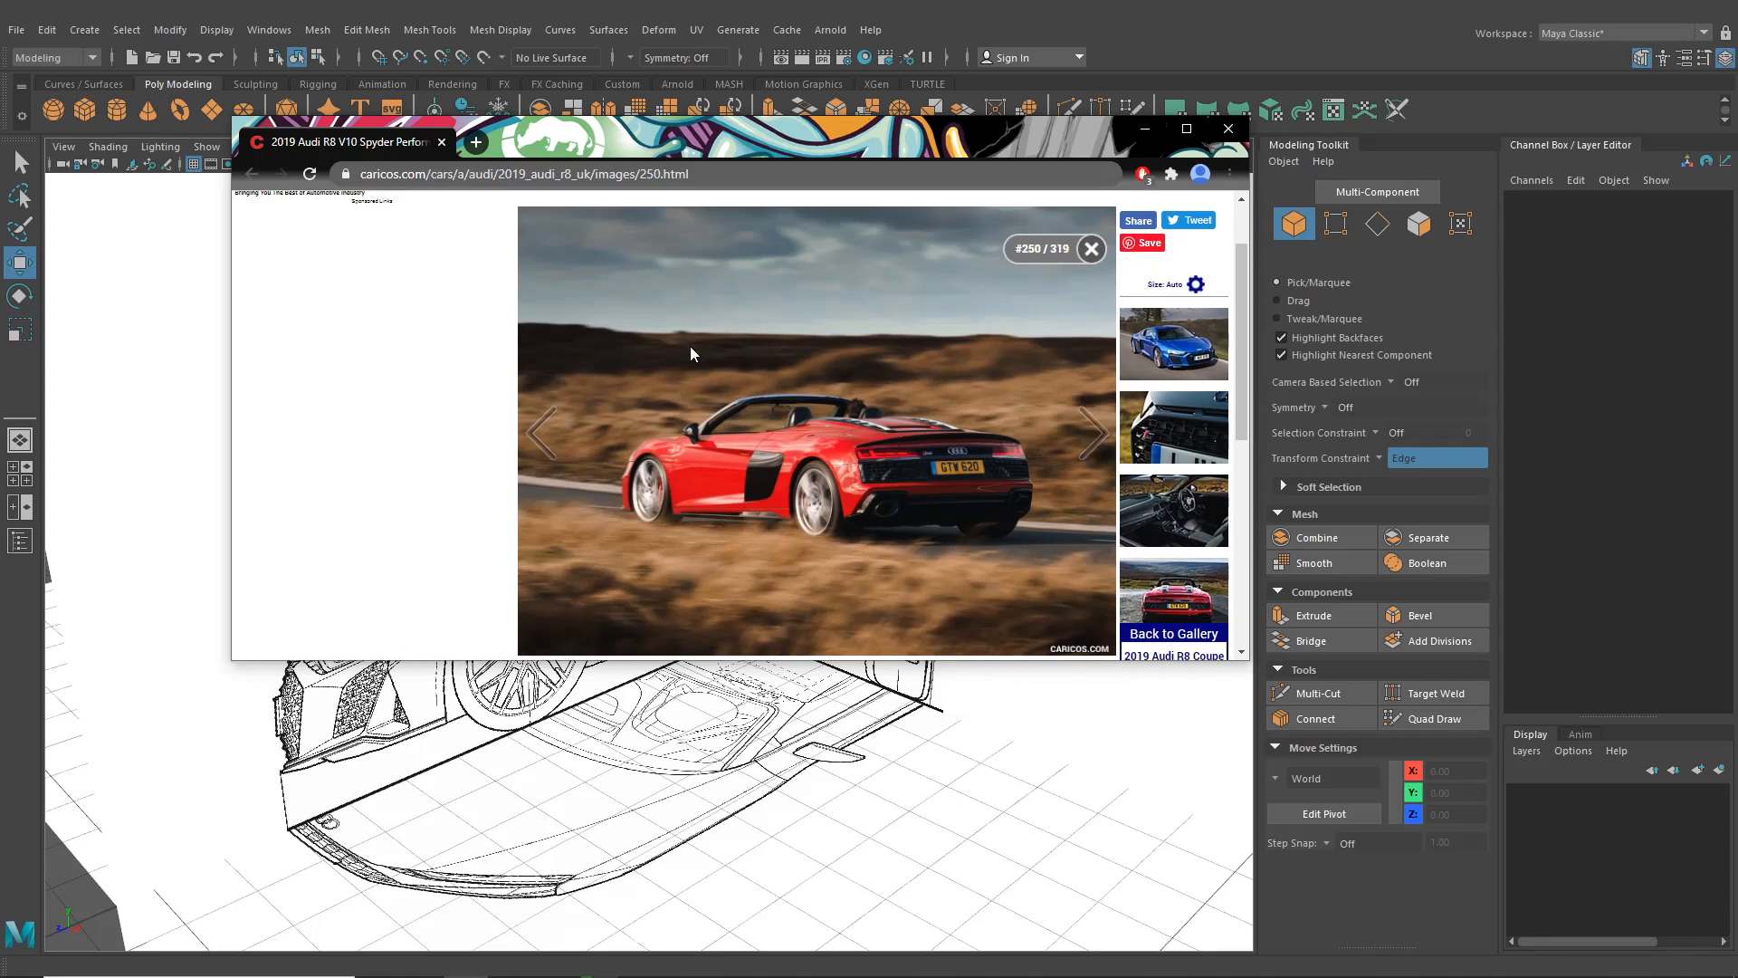
left_click(552, 421)
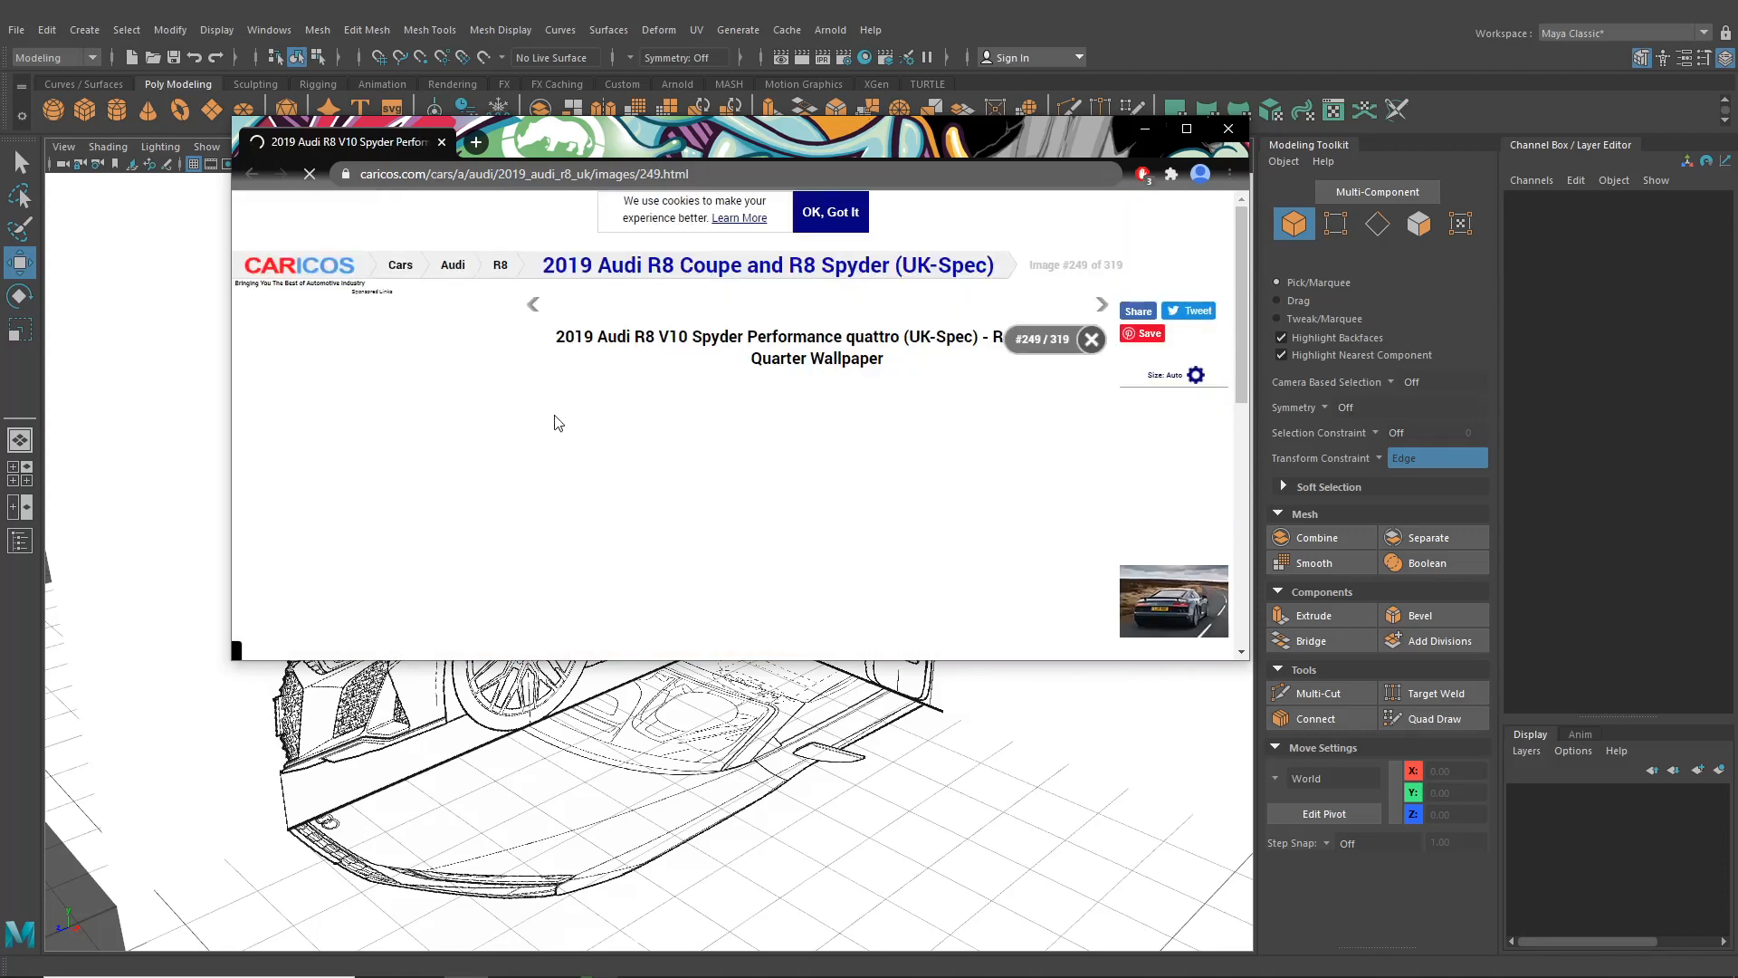
scroll(849, 353, "down", 1)
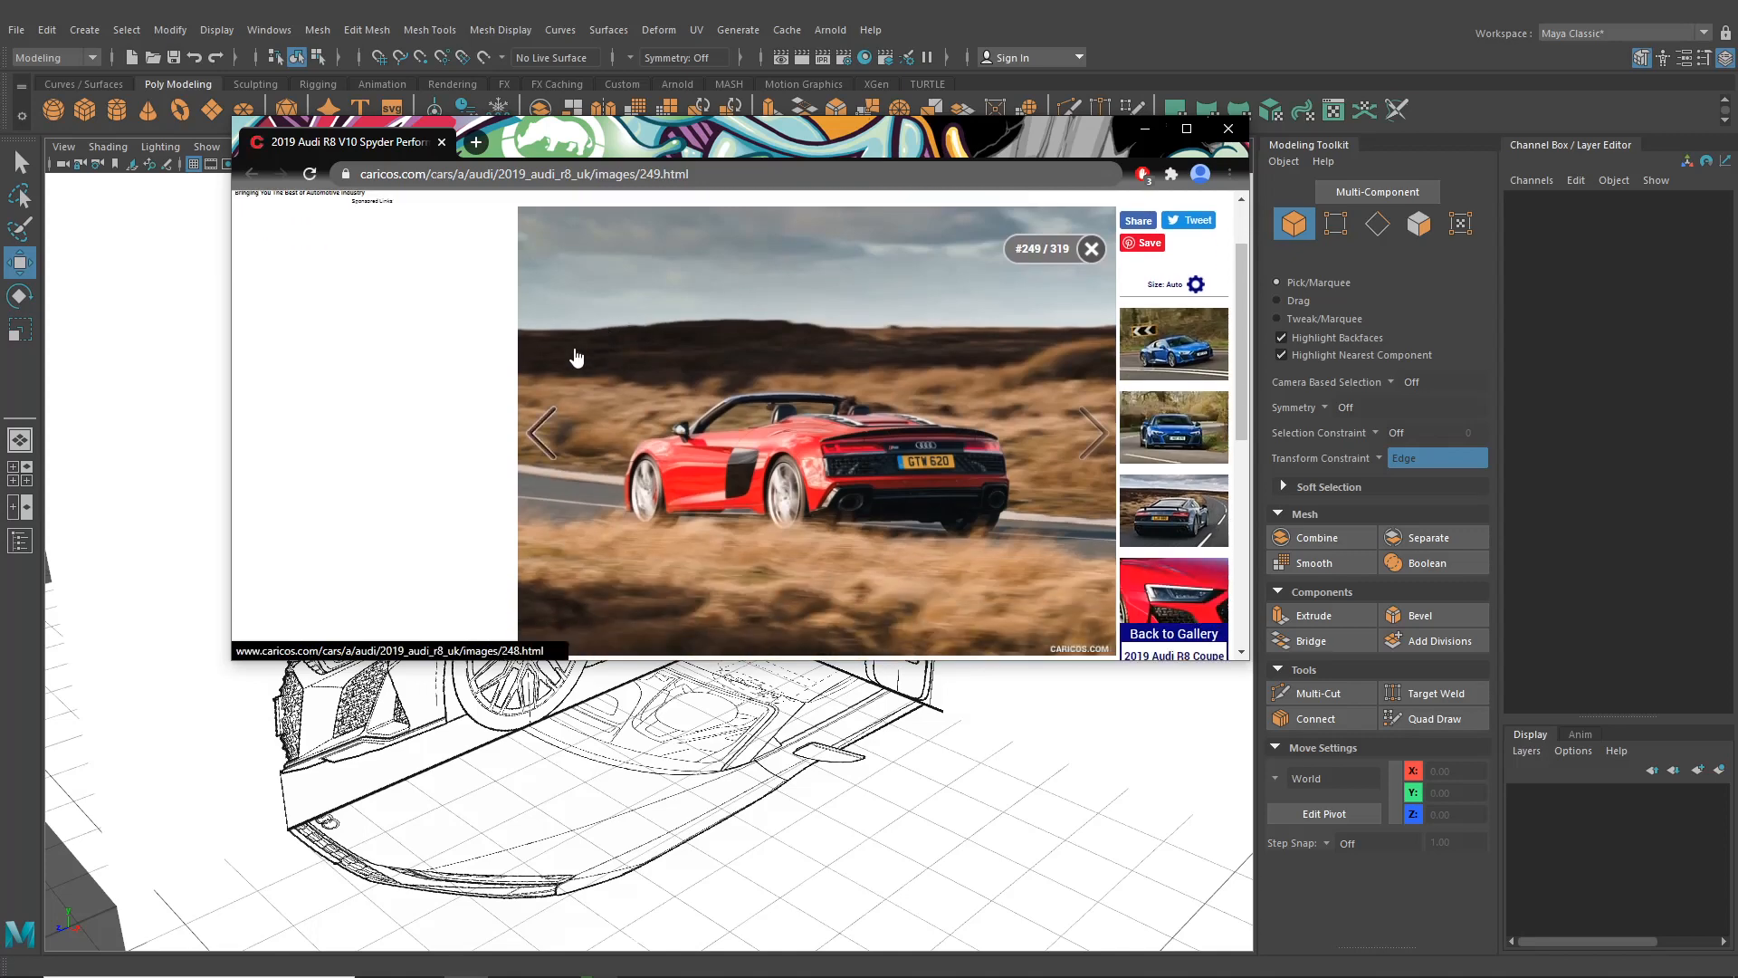
left_click(547, 426)
left_click_drag(729, 137, 1737, 138)
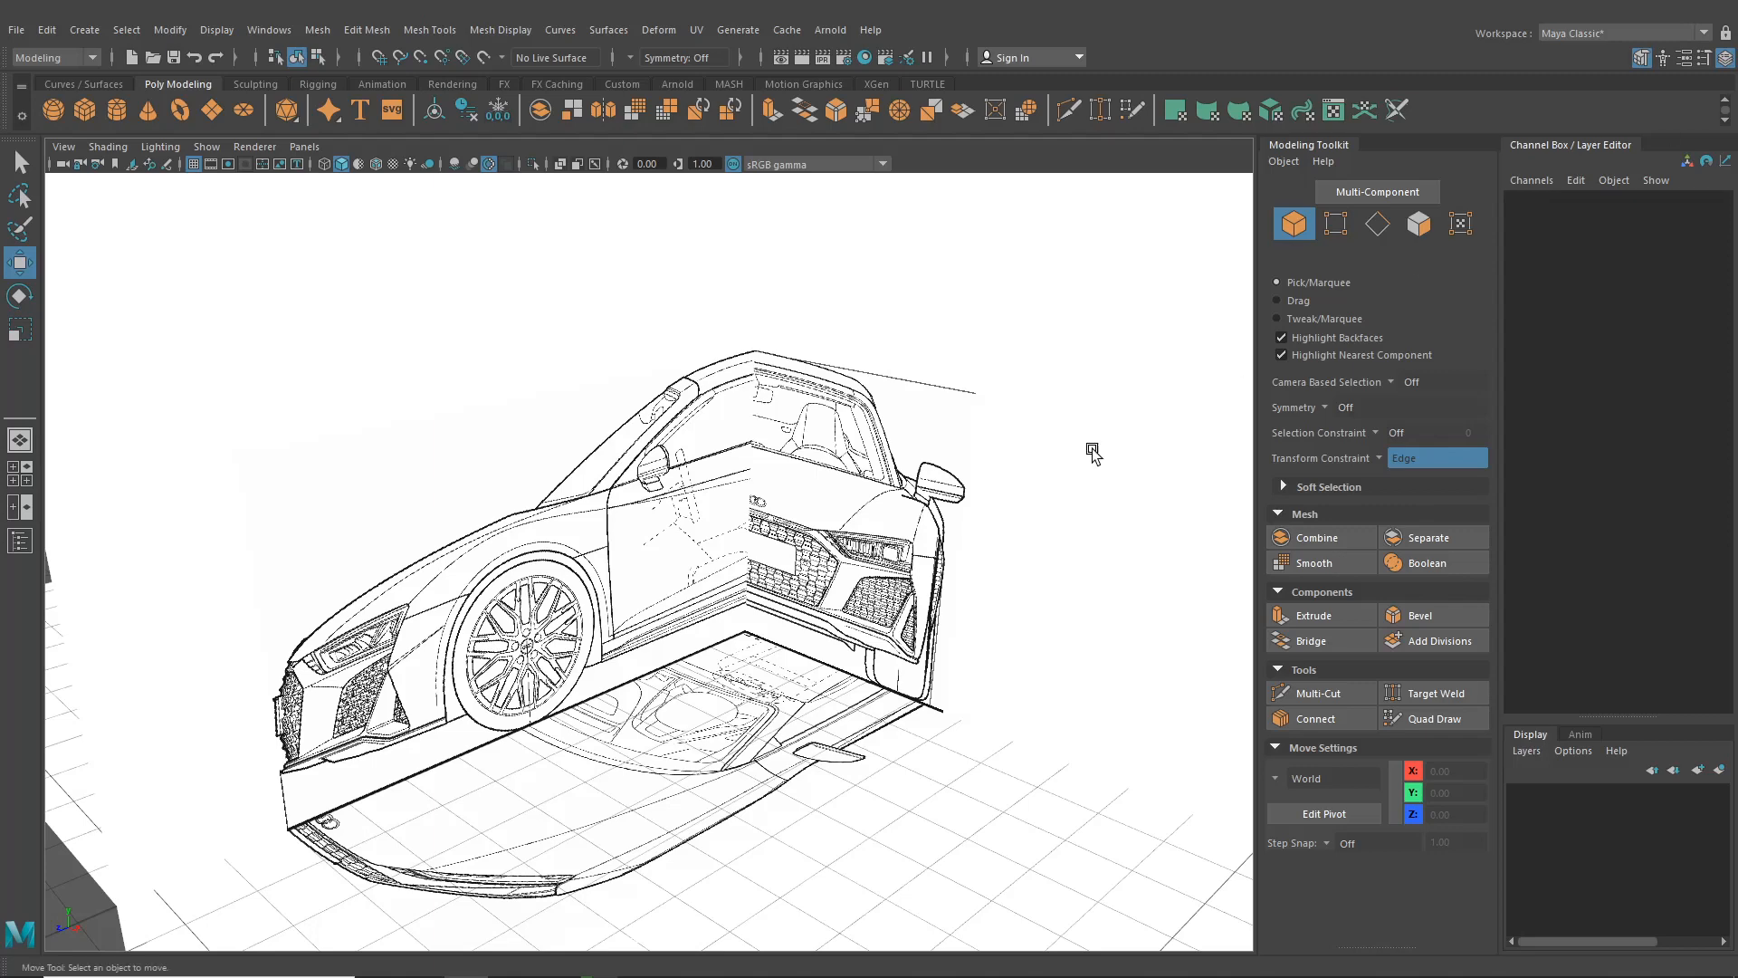
Create a polygon pipe and move it near the front wheel, to about 1.2 in X and 5.3 in Z
middle_click_drag(780, 543, 880, 483, "alt")
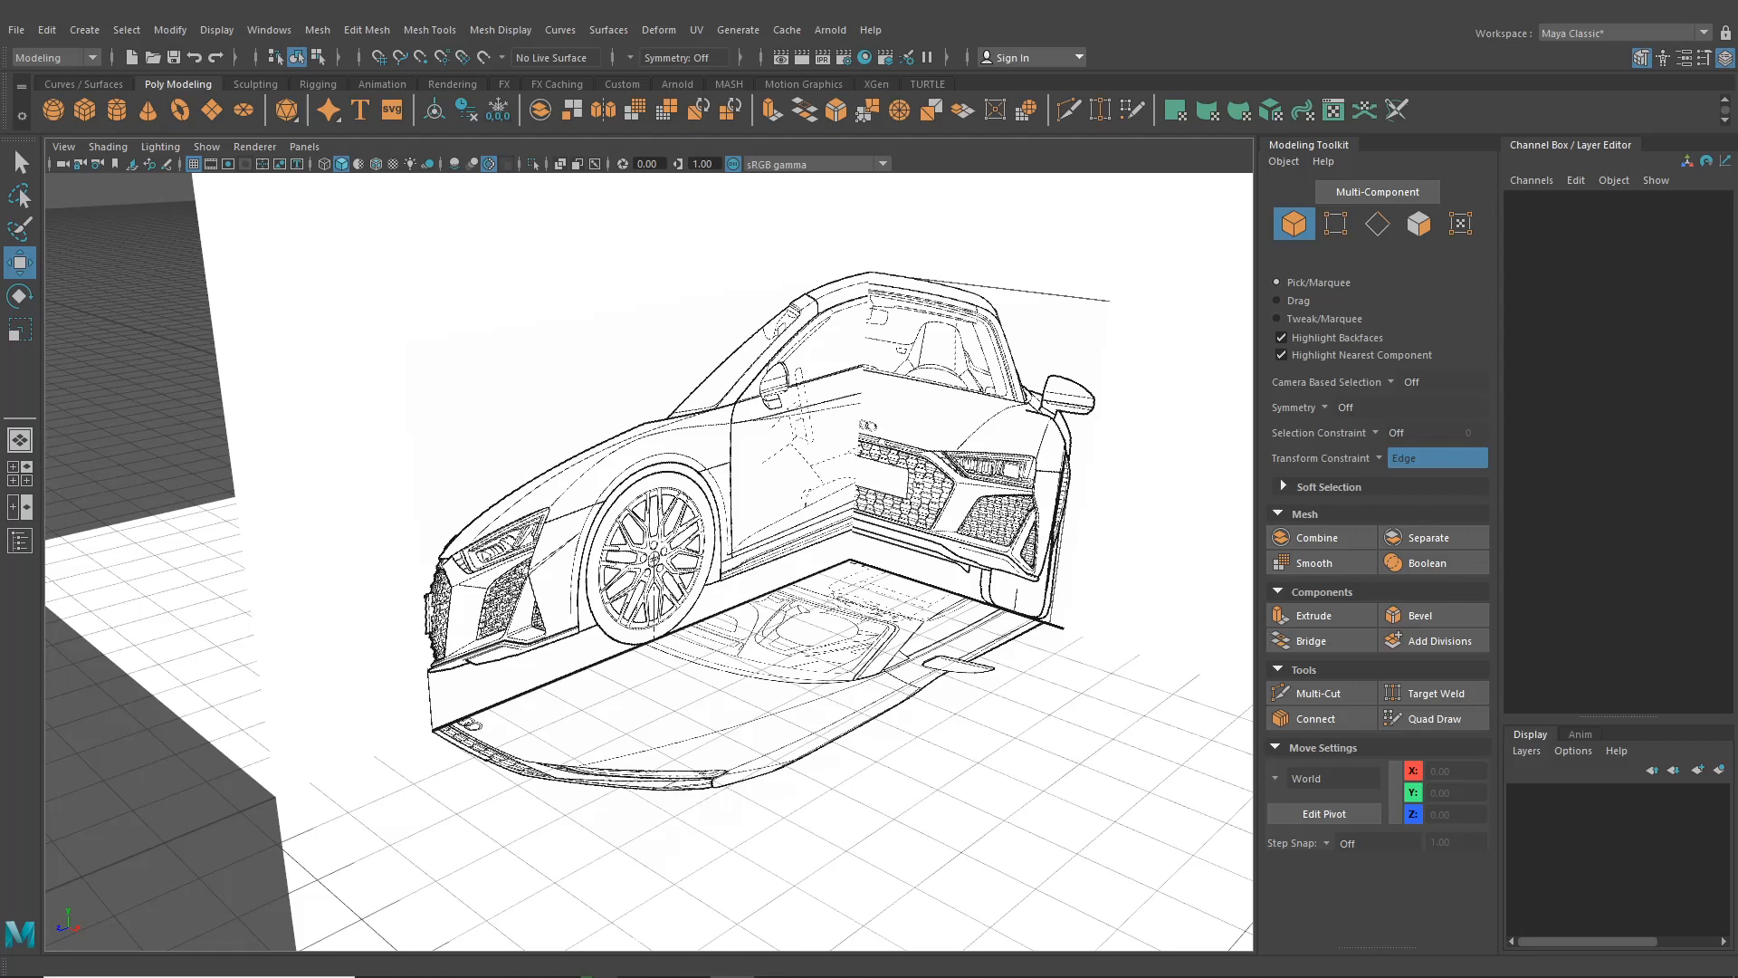
middle_click_drag(725, 535, 791, 550, "alt")
left_click(85, 30)
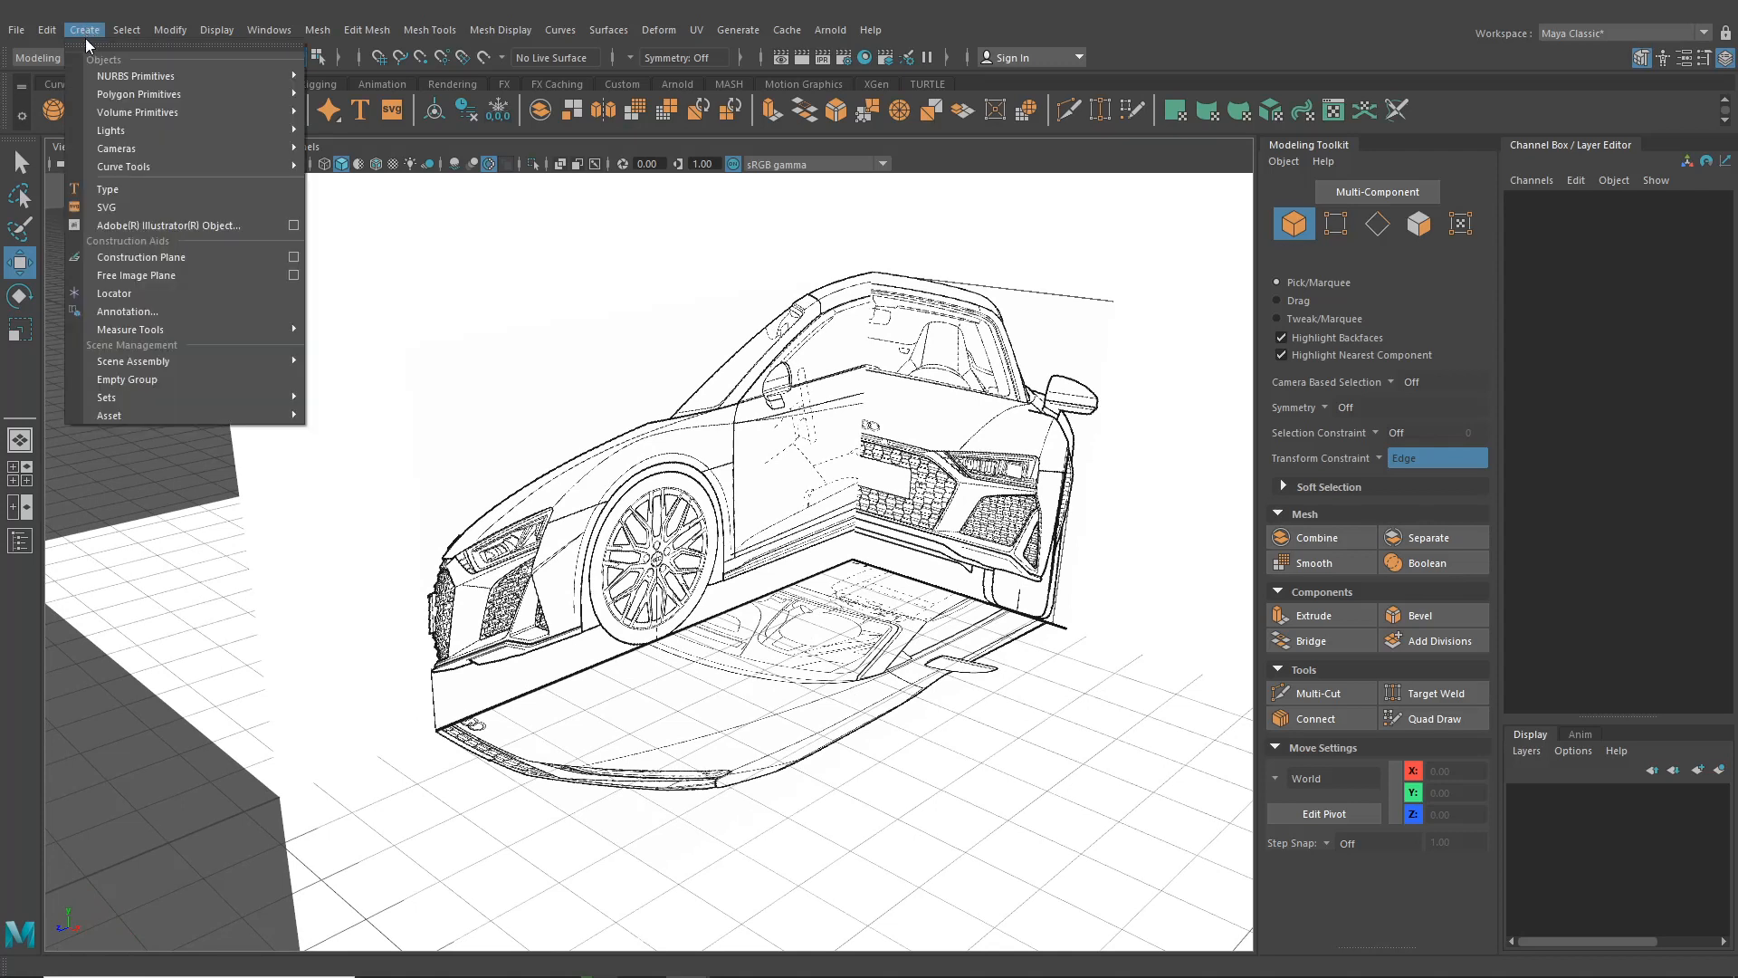
mouse_move(149, 94)
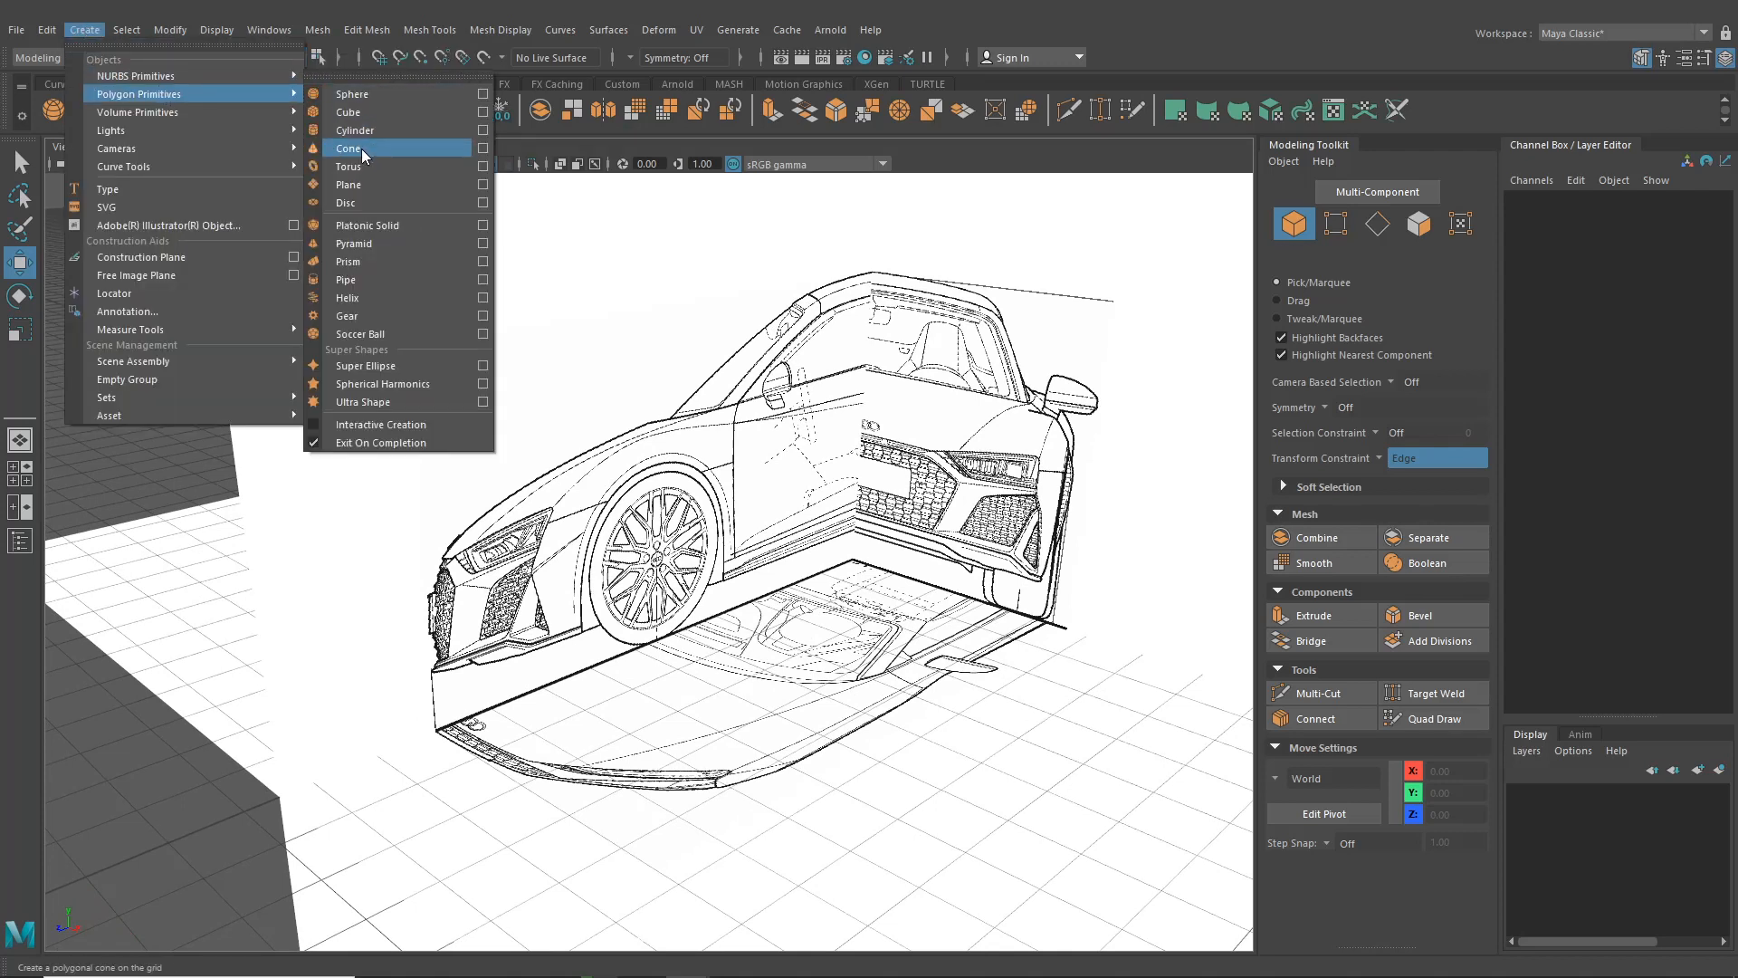
left_click(355, 281)
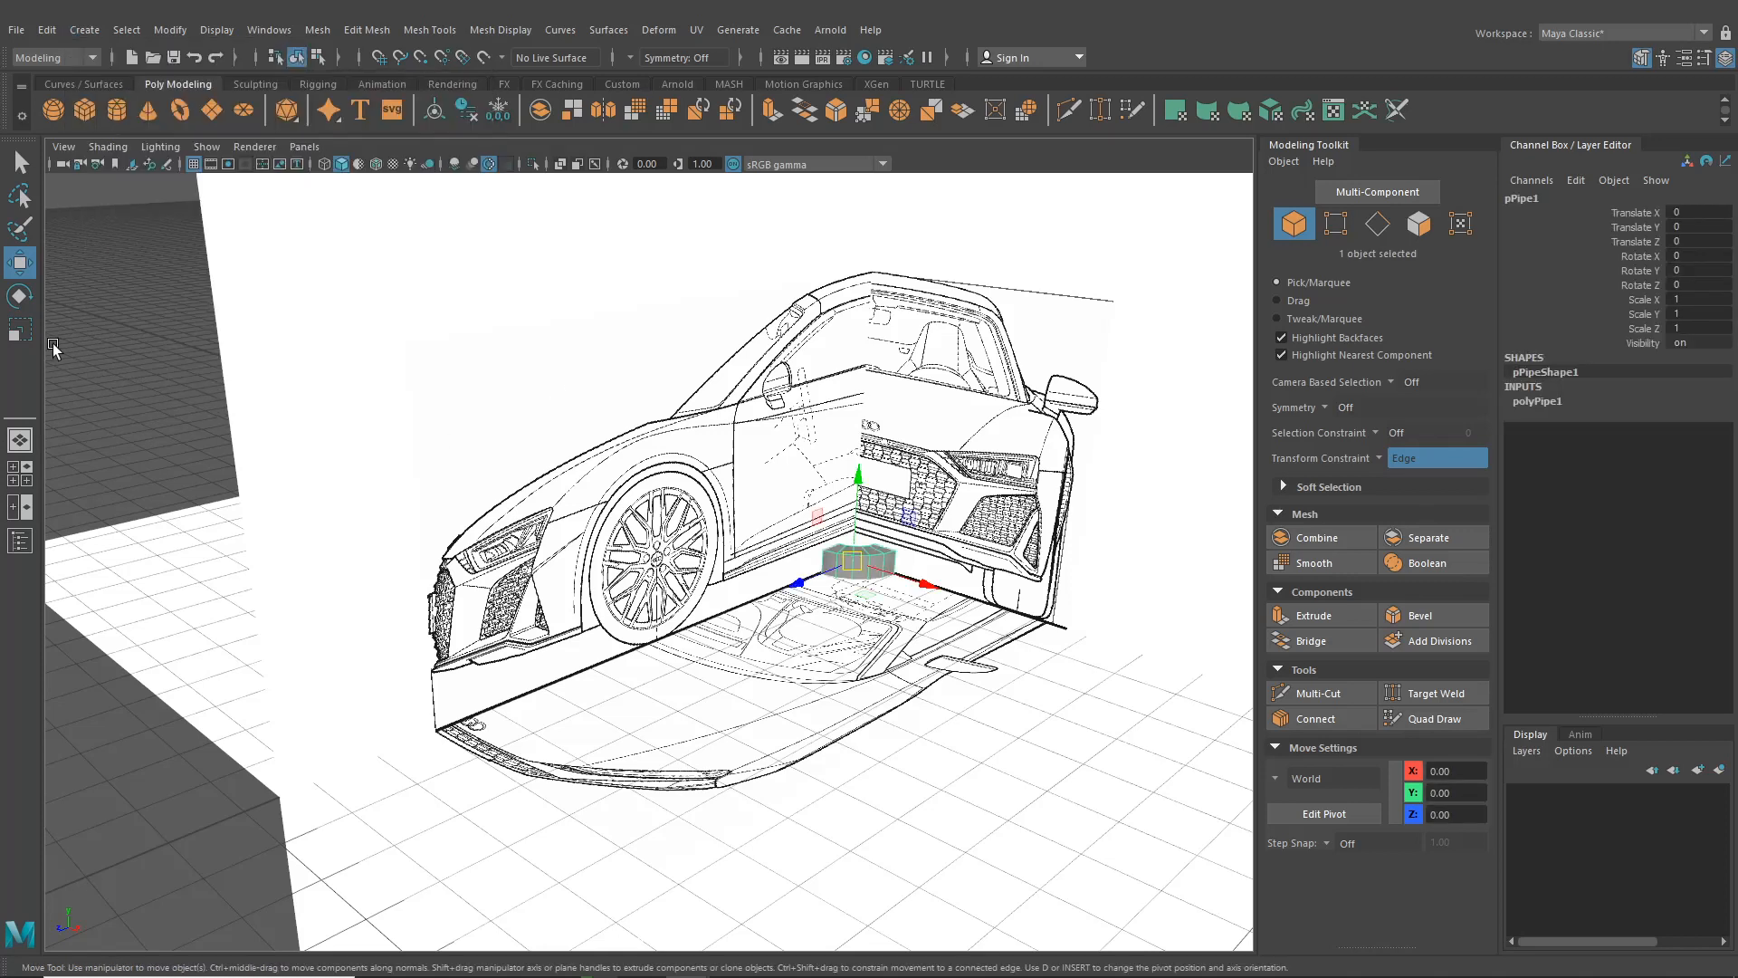
left_click_drag(797, 583, 765, 710)
Set the pipe's Z rotation to 90 and raise it to about 1.8 in Y
left_click(16, 296)
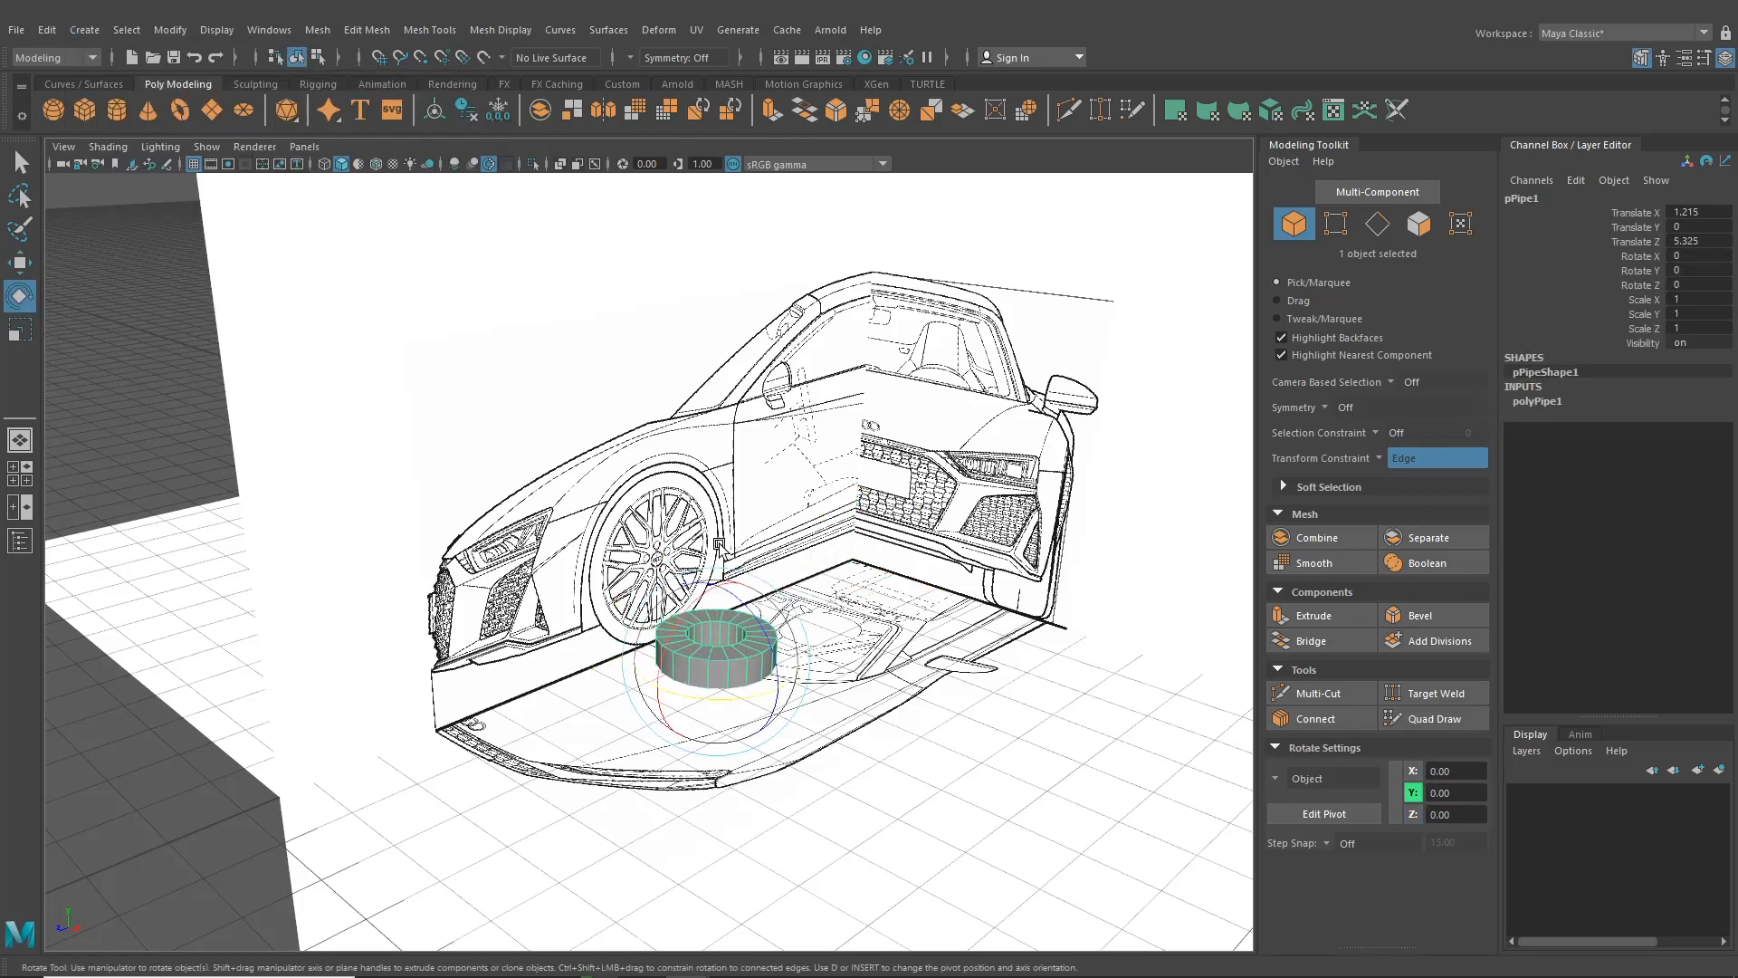
left_click_drag(738, 601, 776, 648)
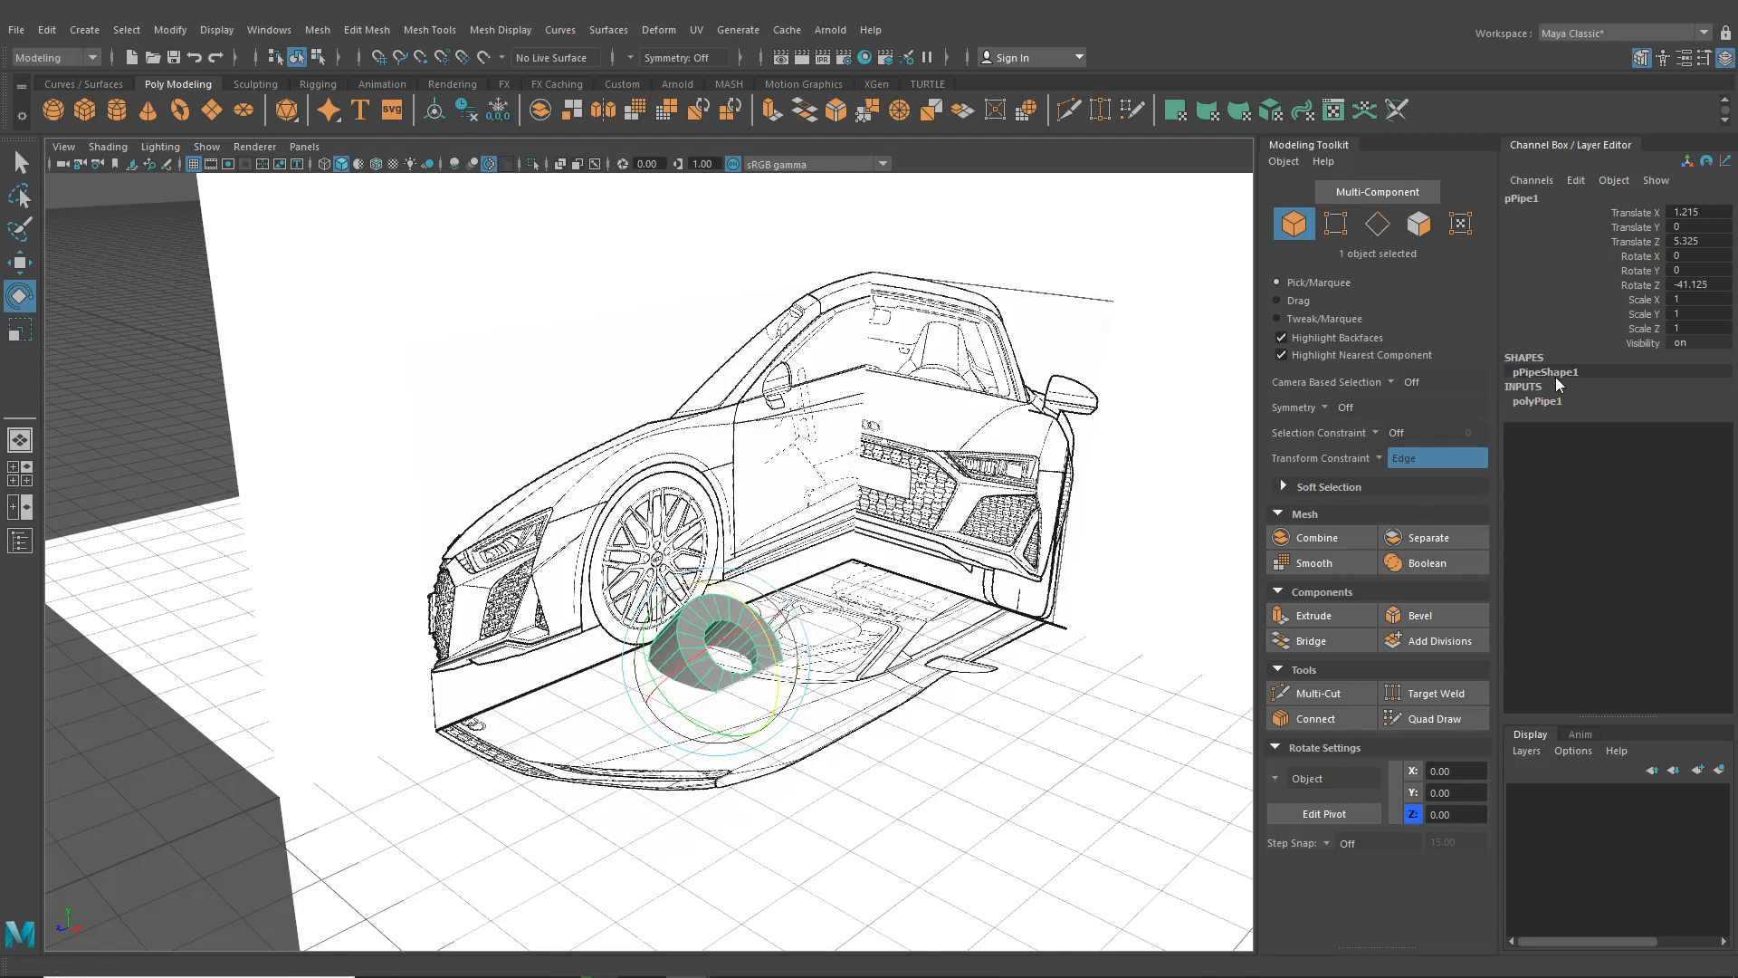
double_click(1686, 285)
type("90")
key("Return")
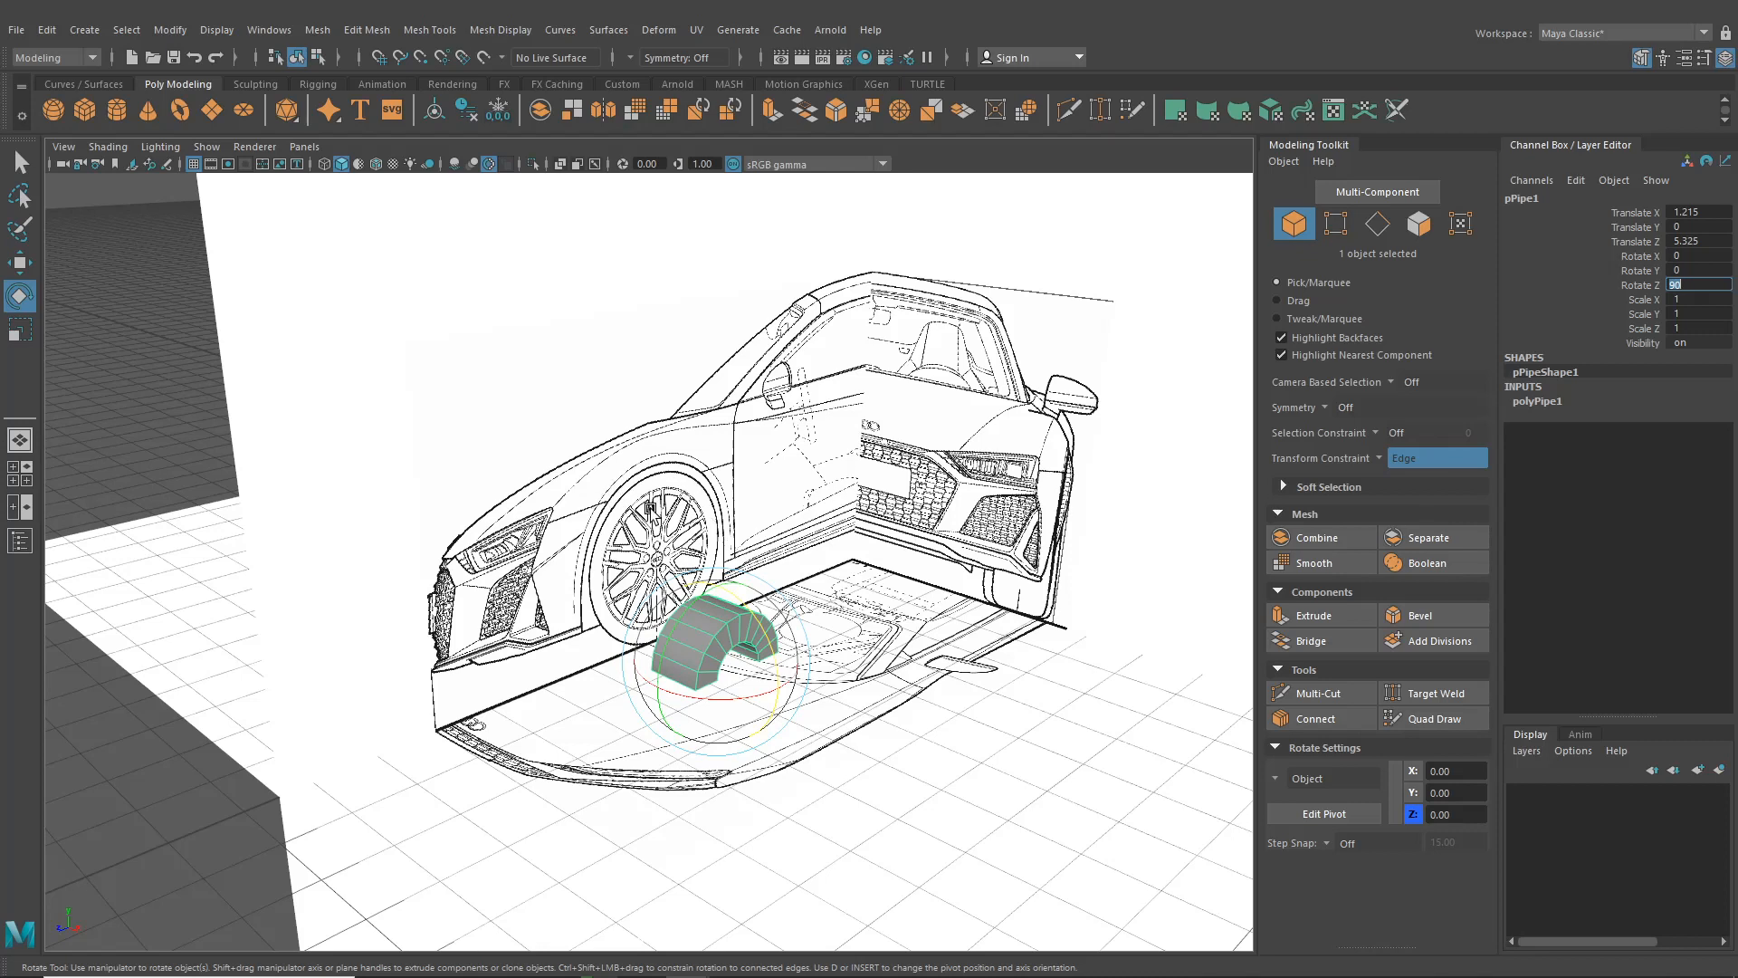
left_click(19, 263)
left_click_drag(695, 595, 697, 519)
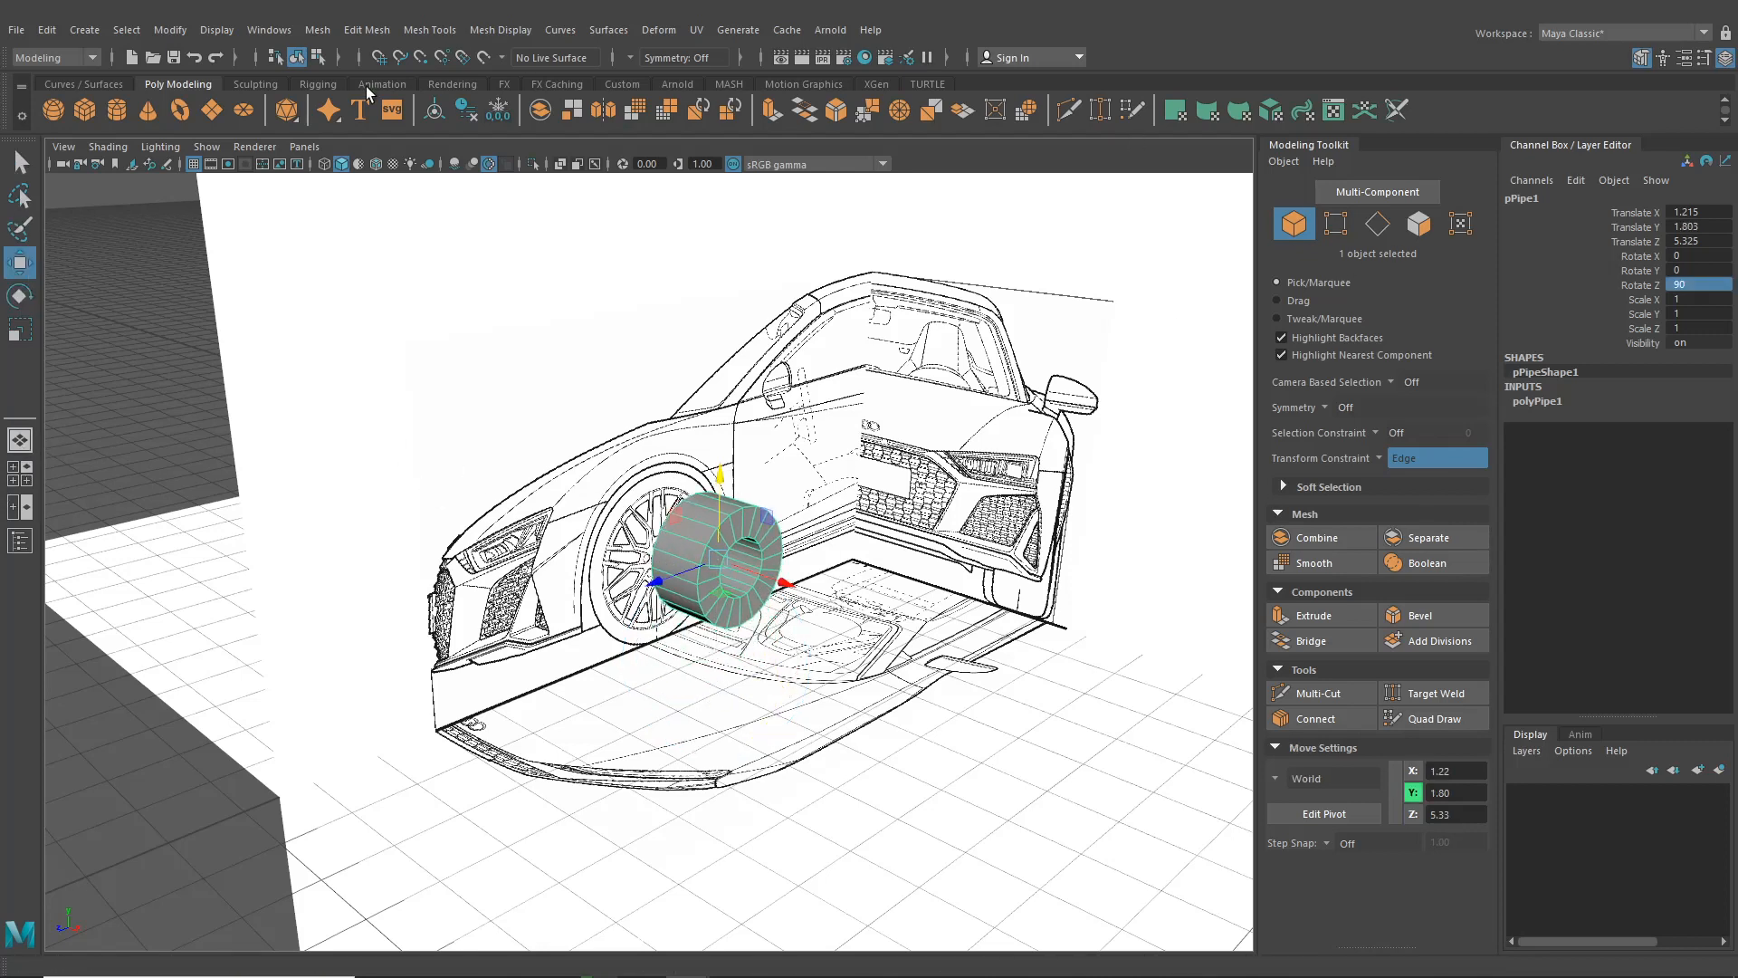
Hide the image planes in the perspective view and switch to the four-view layout
left_click(206, 146)
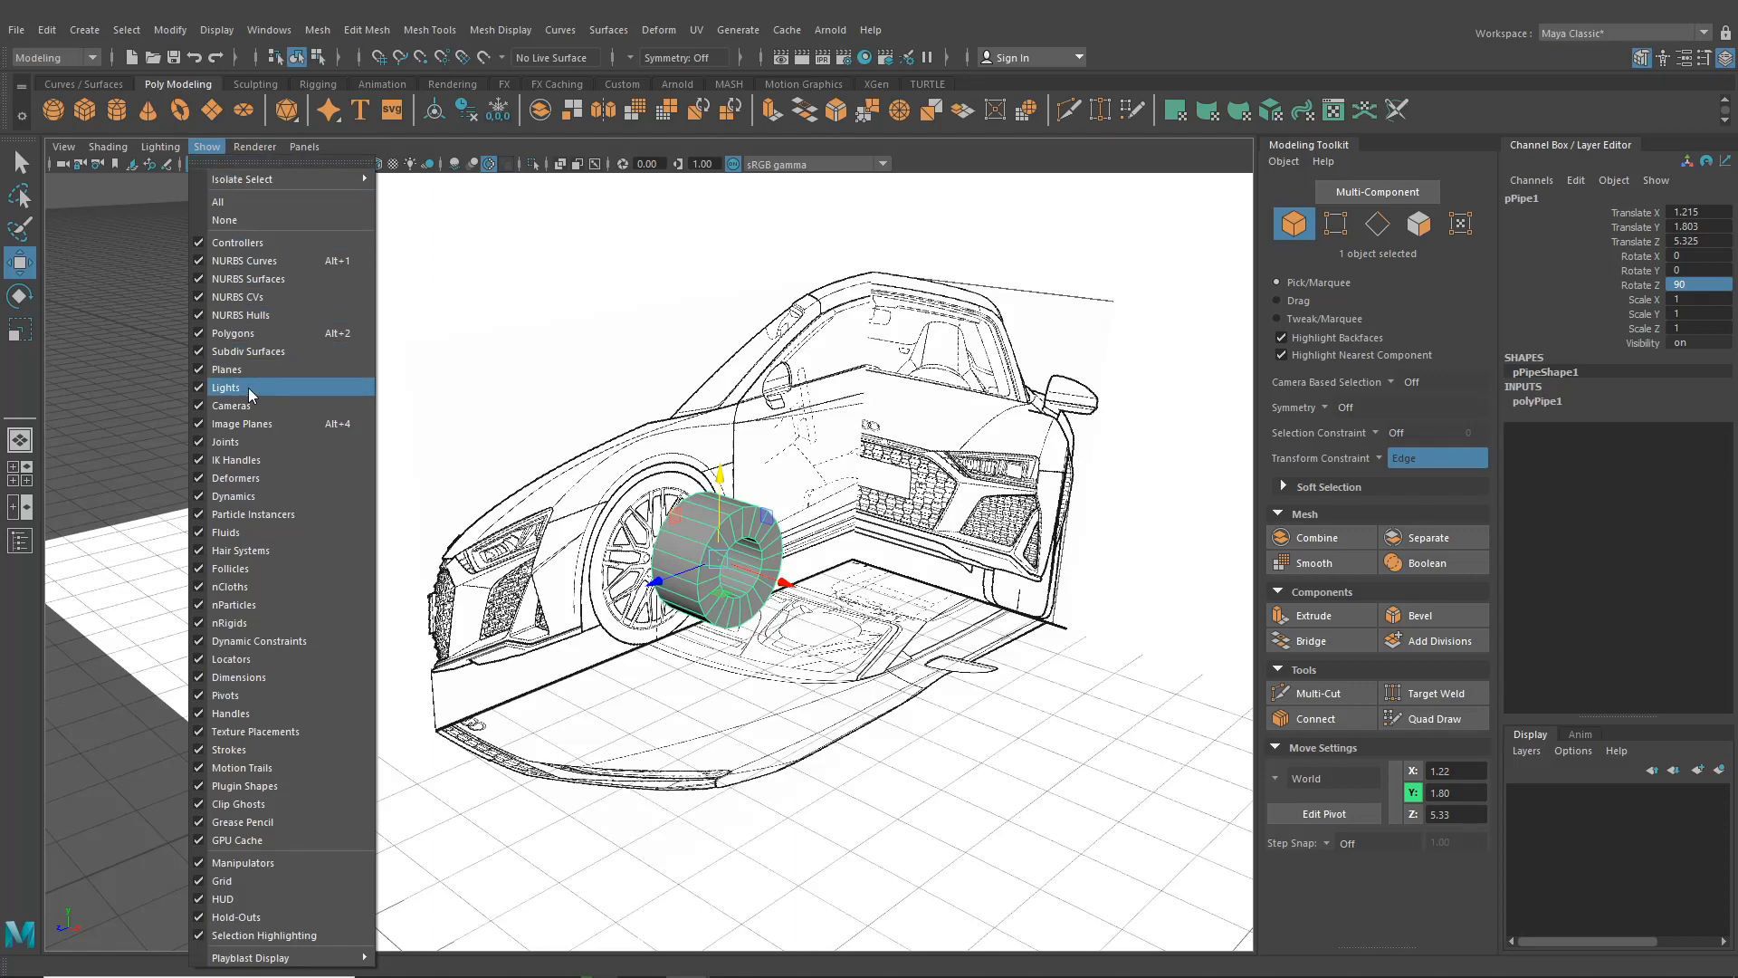
left_click(251, 424)
left_click(20, 473)
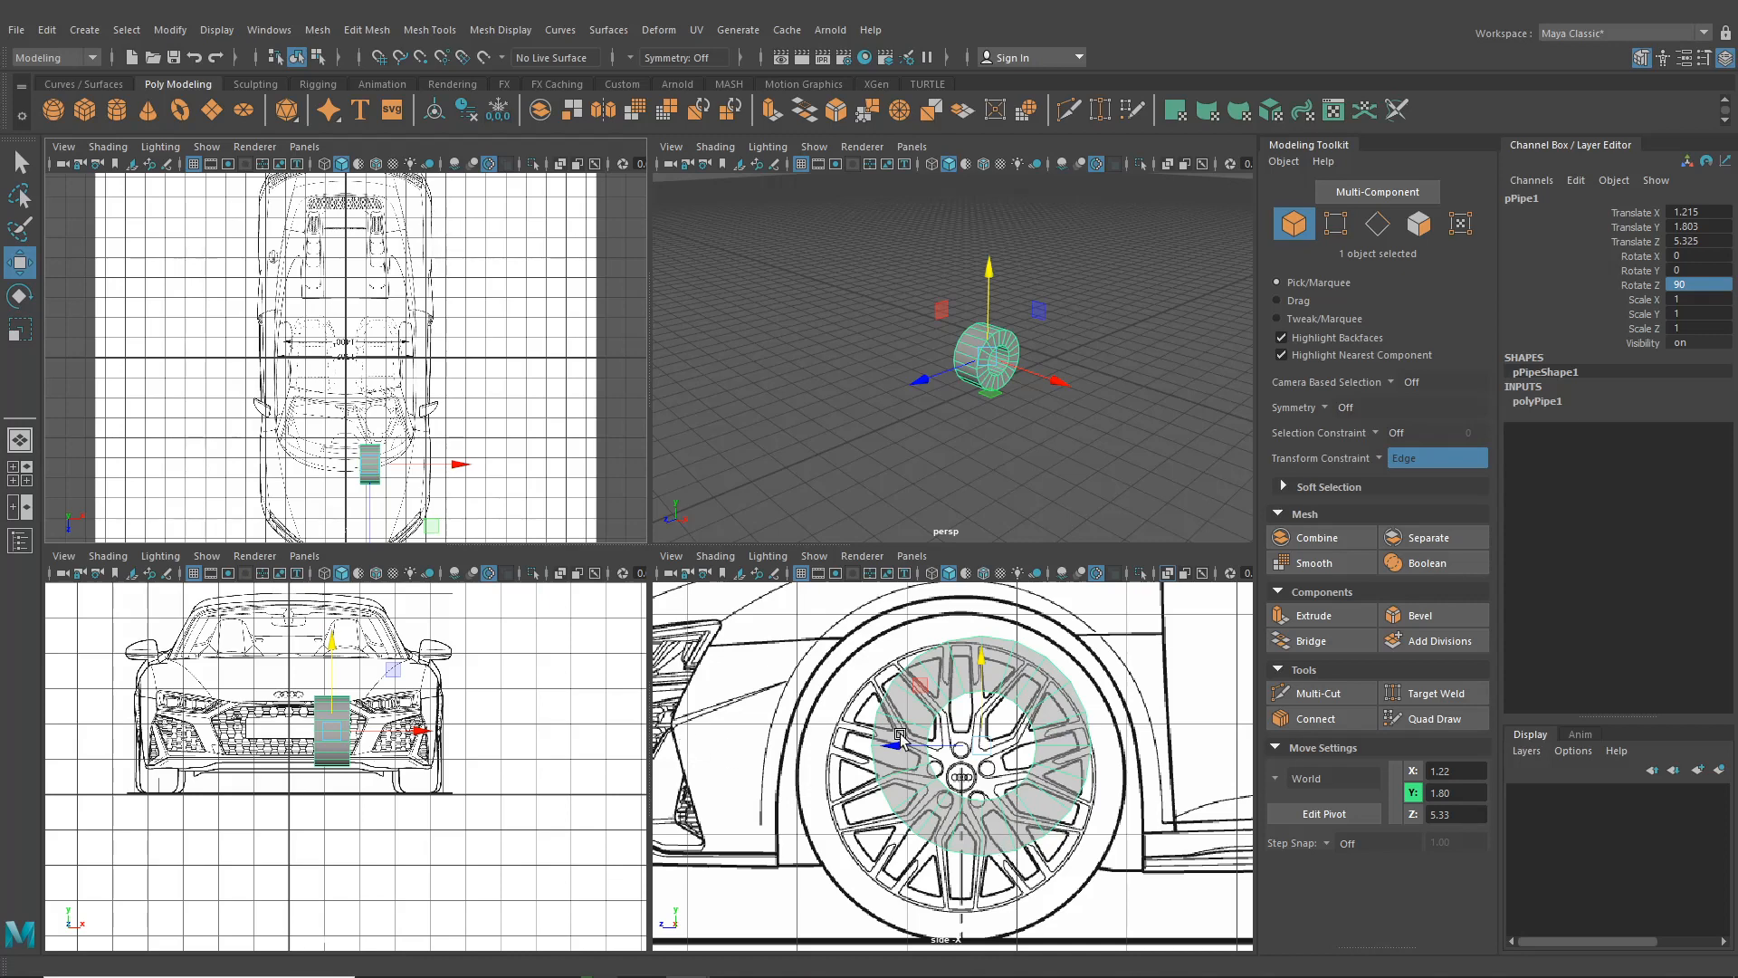
In the maximized side view, centre the pipe on the front wheel hub at about 1.53 in Y and 5.5 in Z
key("space")
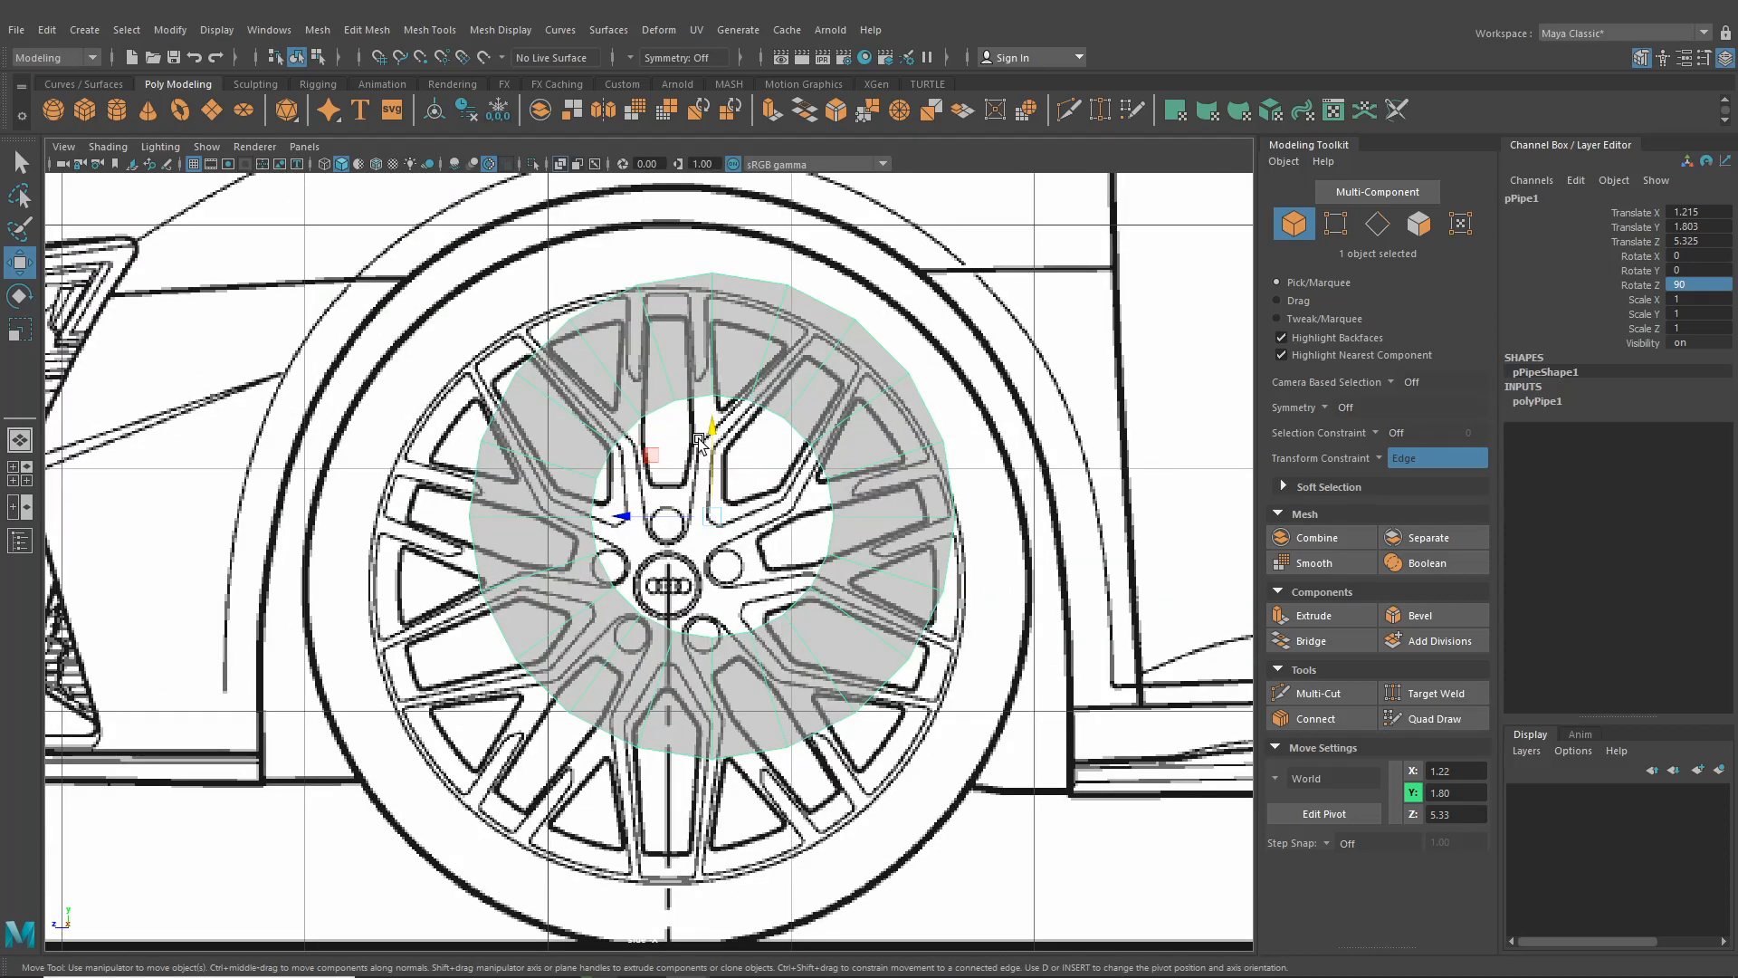
middle_click_drag(742, 530, 815, 578, "alt")
left_click_drag(781, 560, 740, 625)
scroll(617, 342, "down", 6)
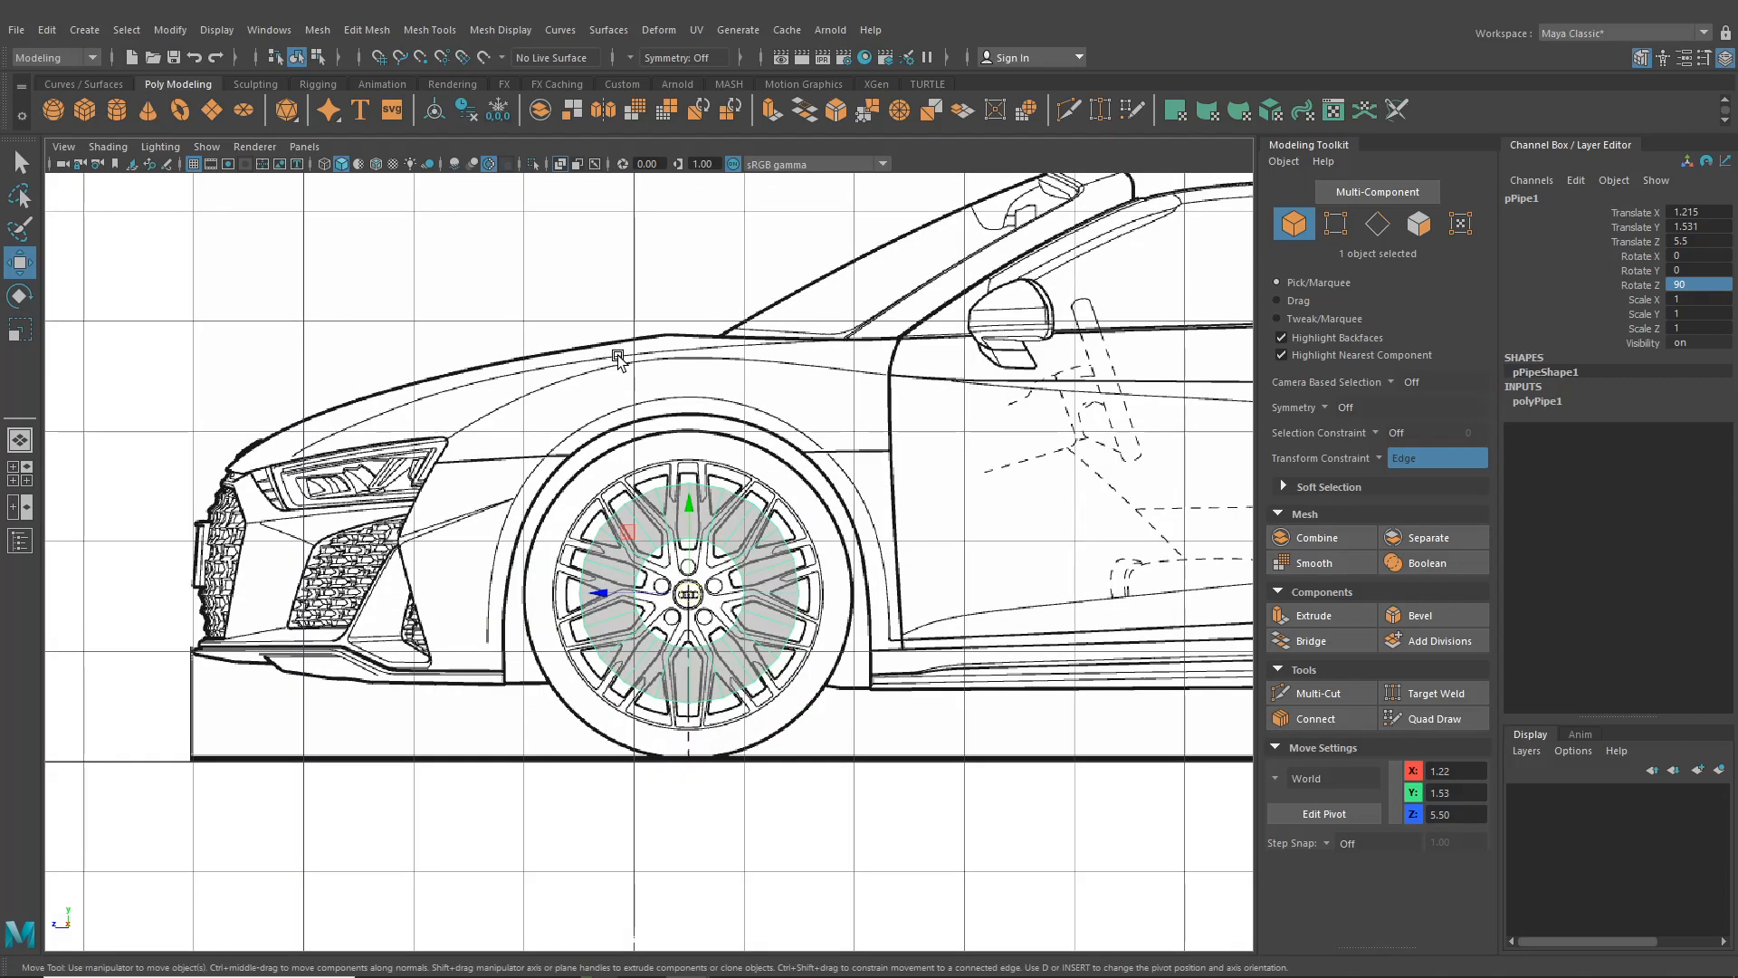
scroll(617, 399, "up", 2)
scroll(618, 446, "up", 3)
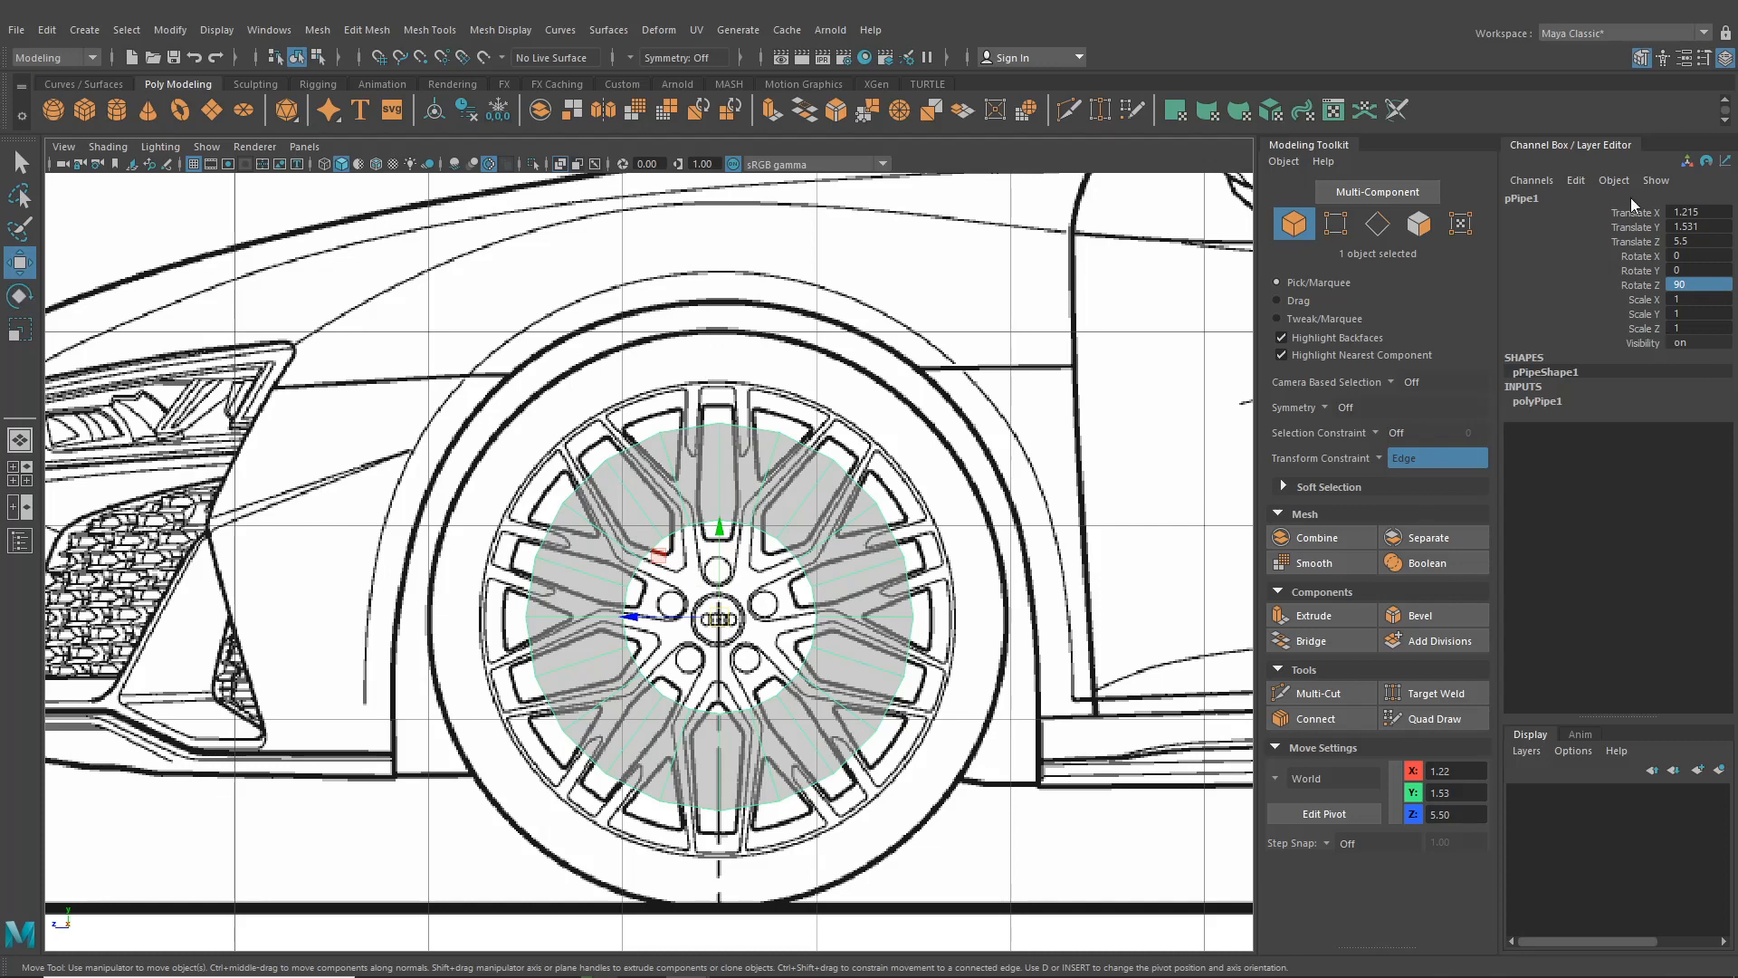
Fit the pipe's radius to the front wheel arch, trying 2 and 1.8 before setting 1.81, and nudge the pipe to 5.505 in Z
left_click(1539, 402)
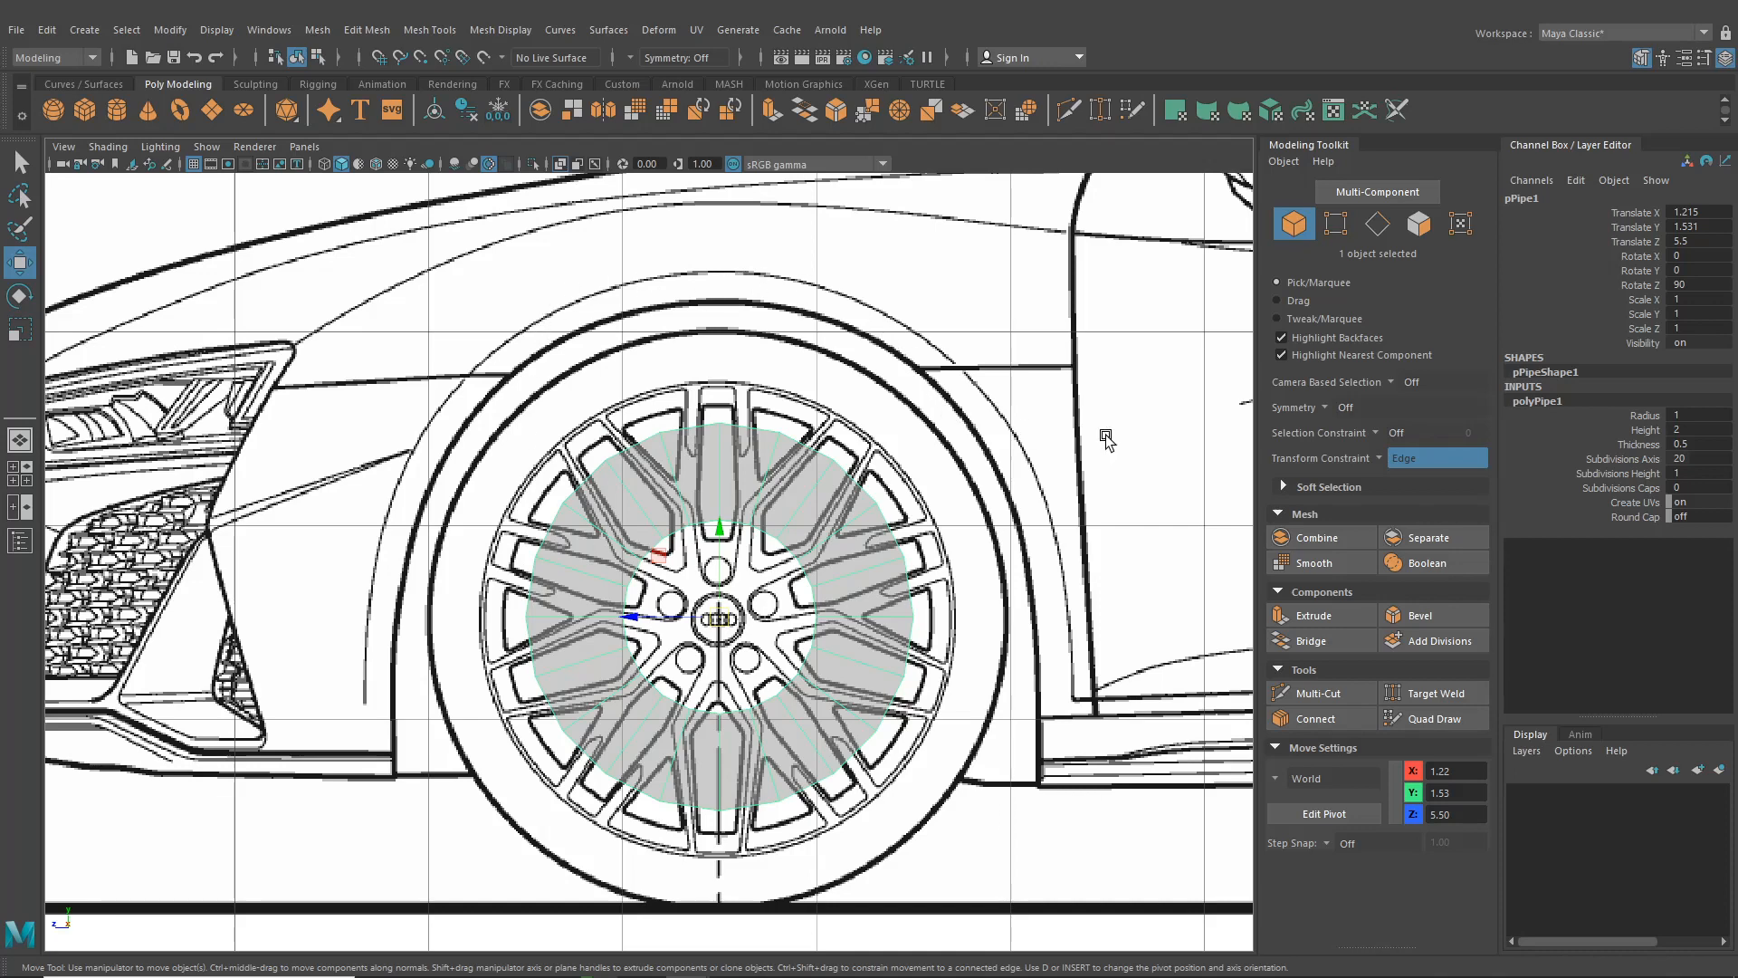
left_click(1680, 413)
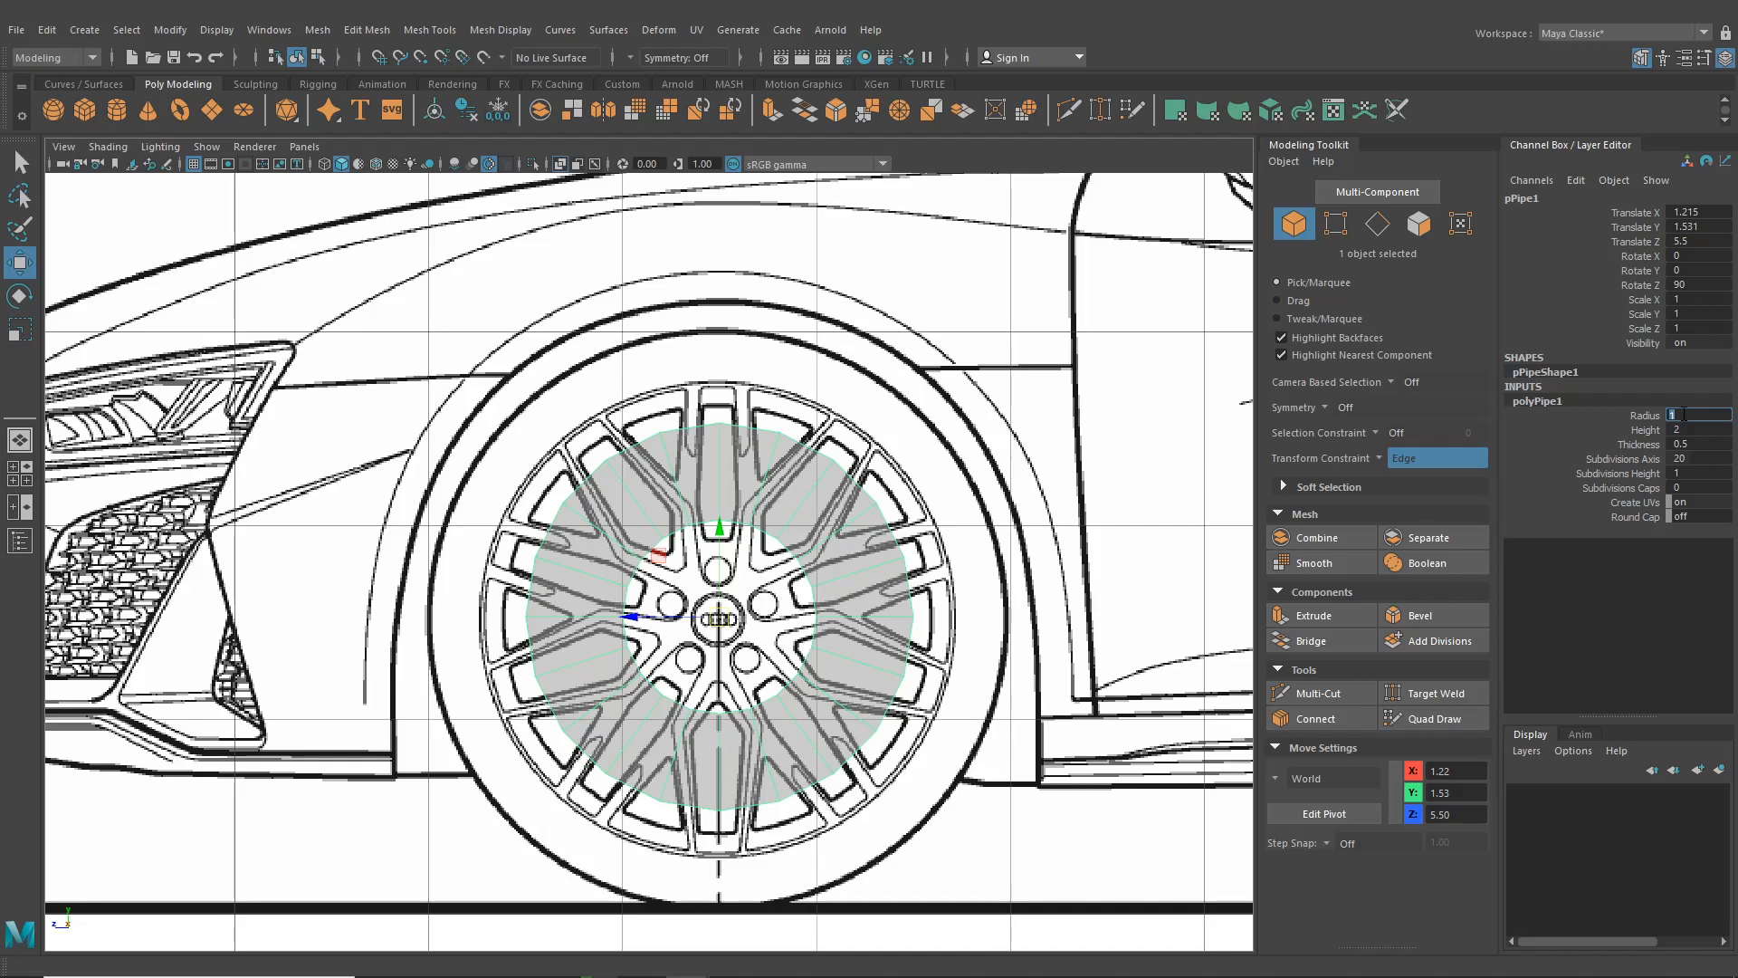
type("2")
key("Return")
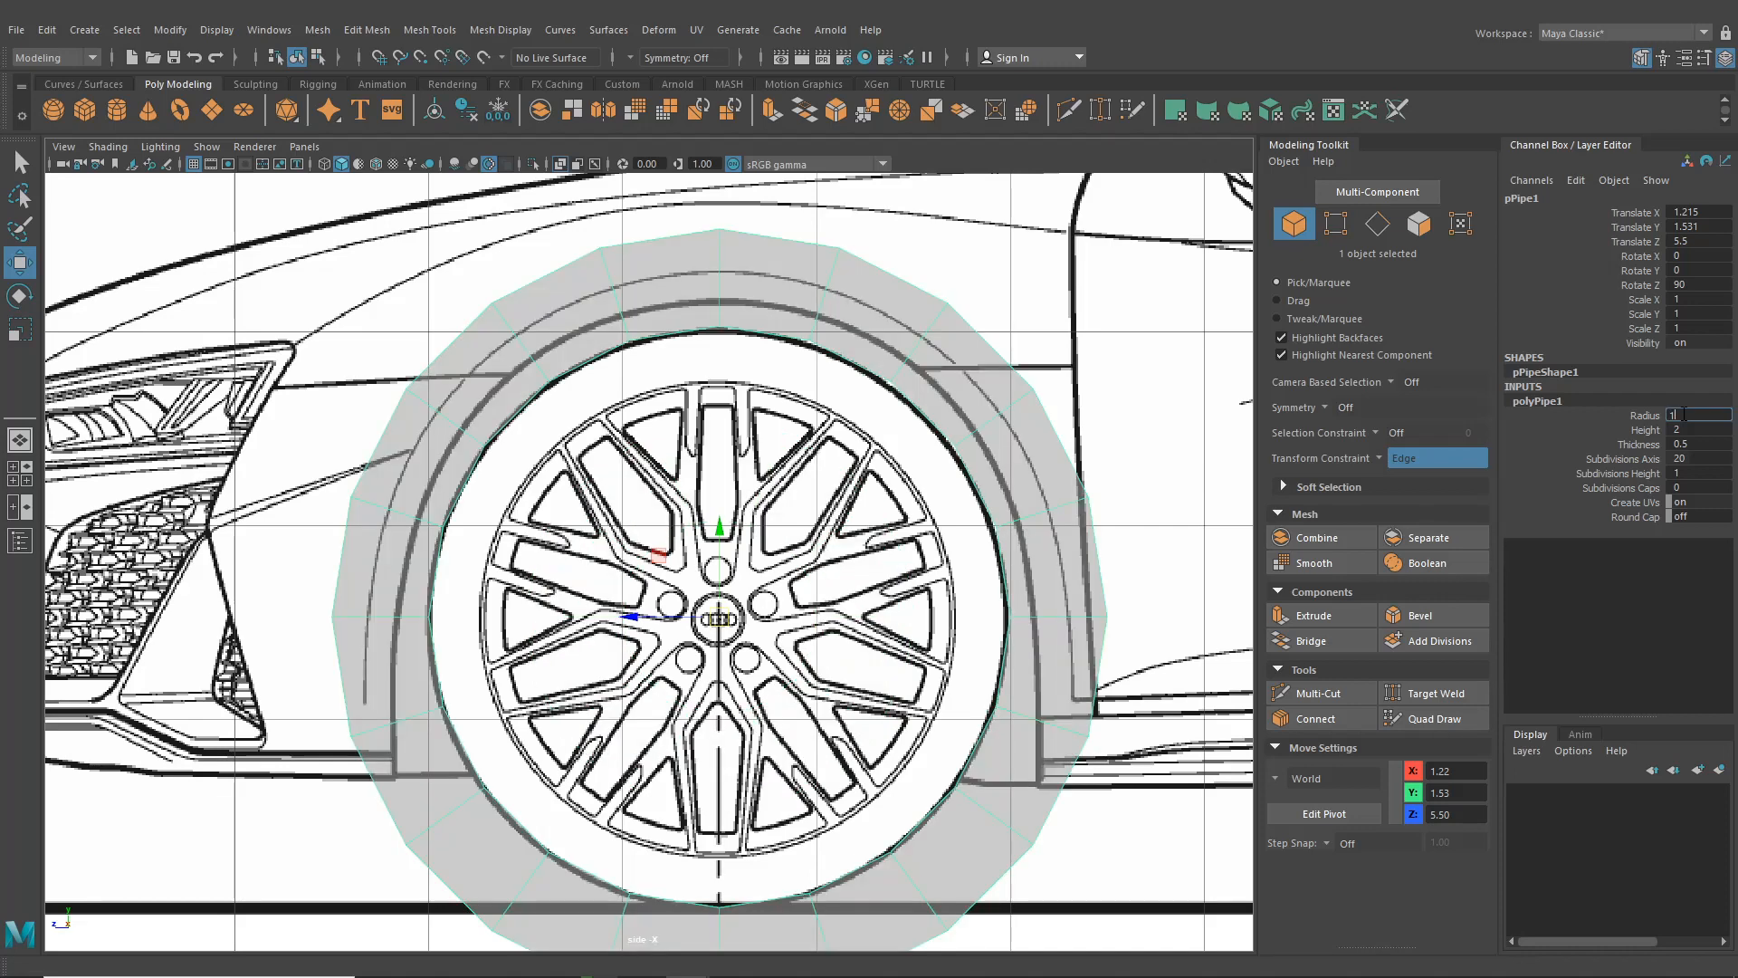
type("1.8")
key("Return")
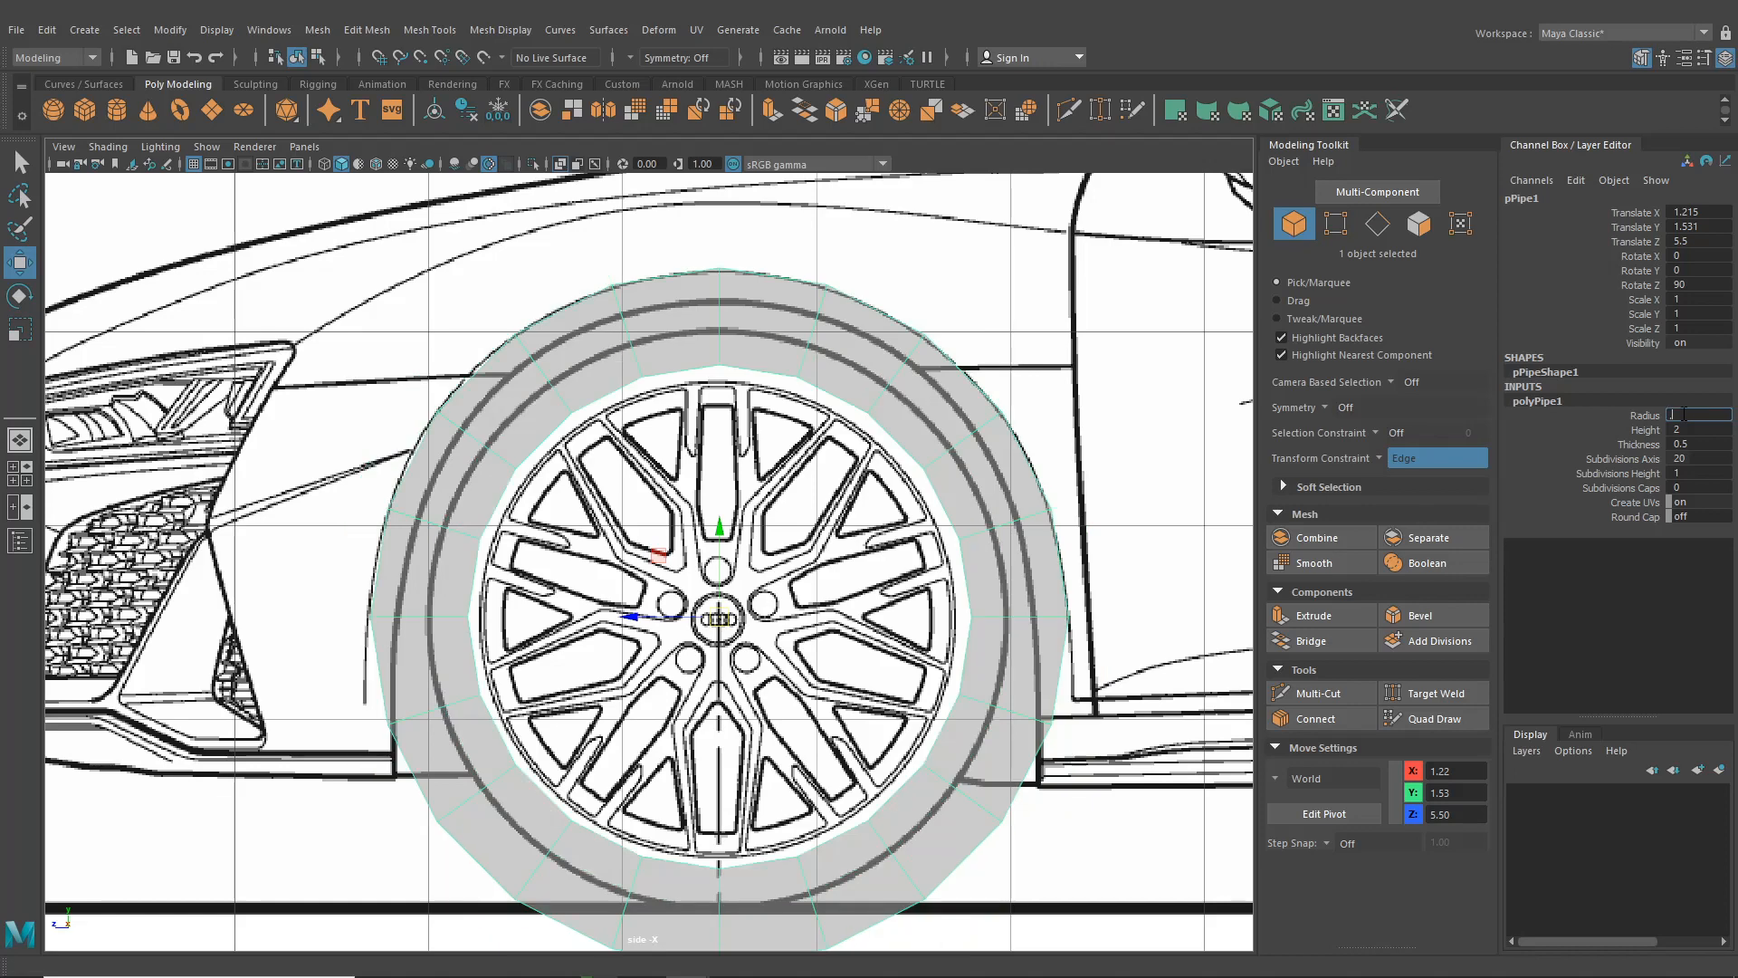
key("Return")
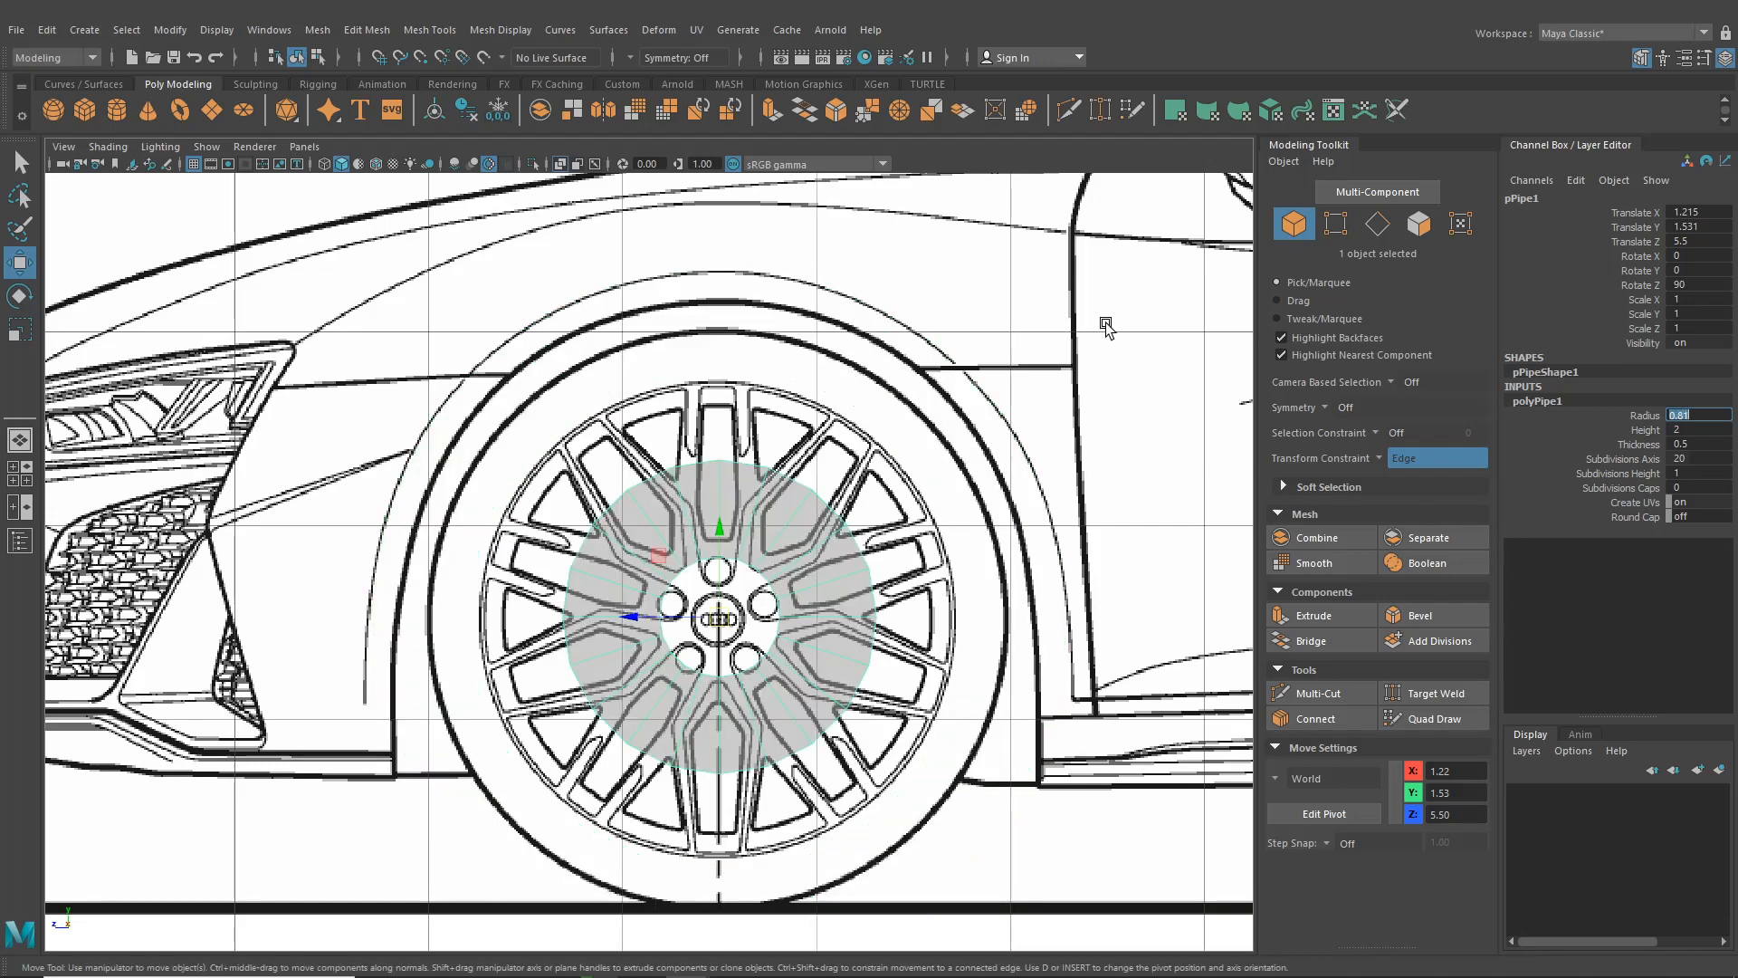
type("1.8")
key("Return")
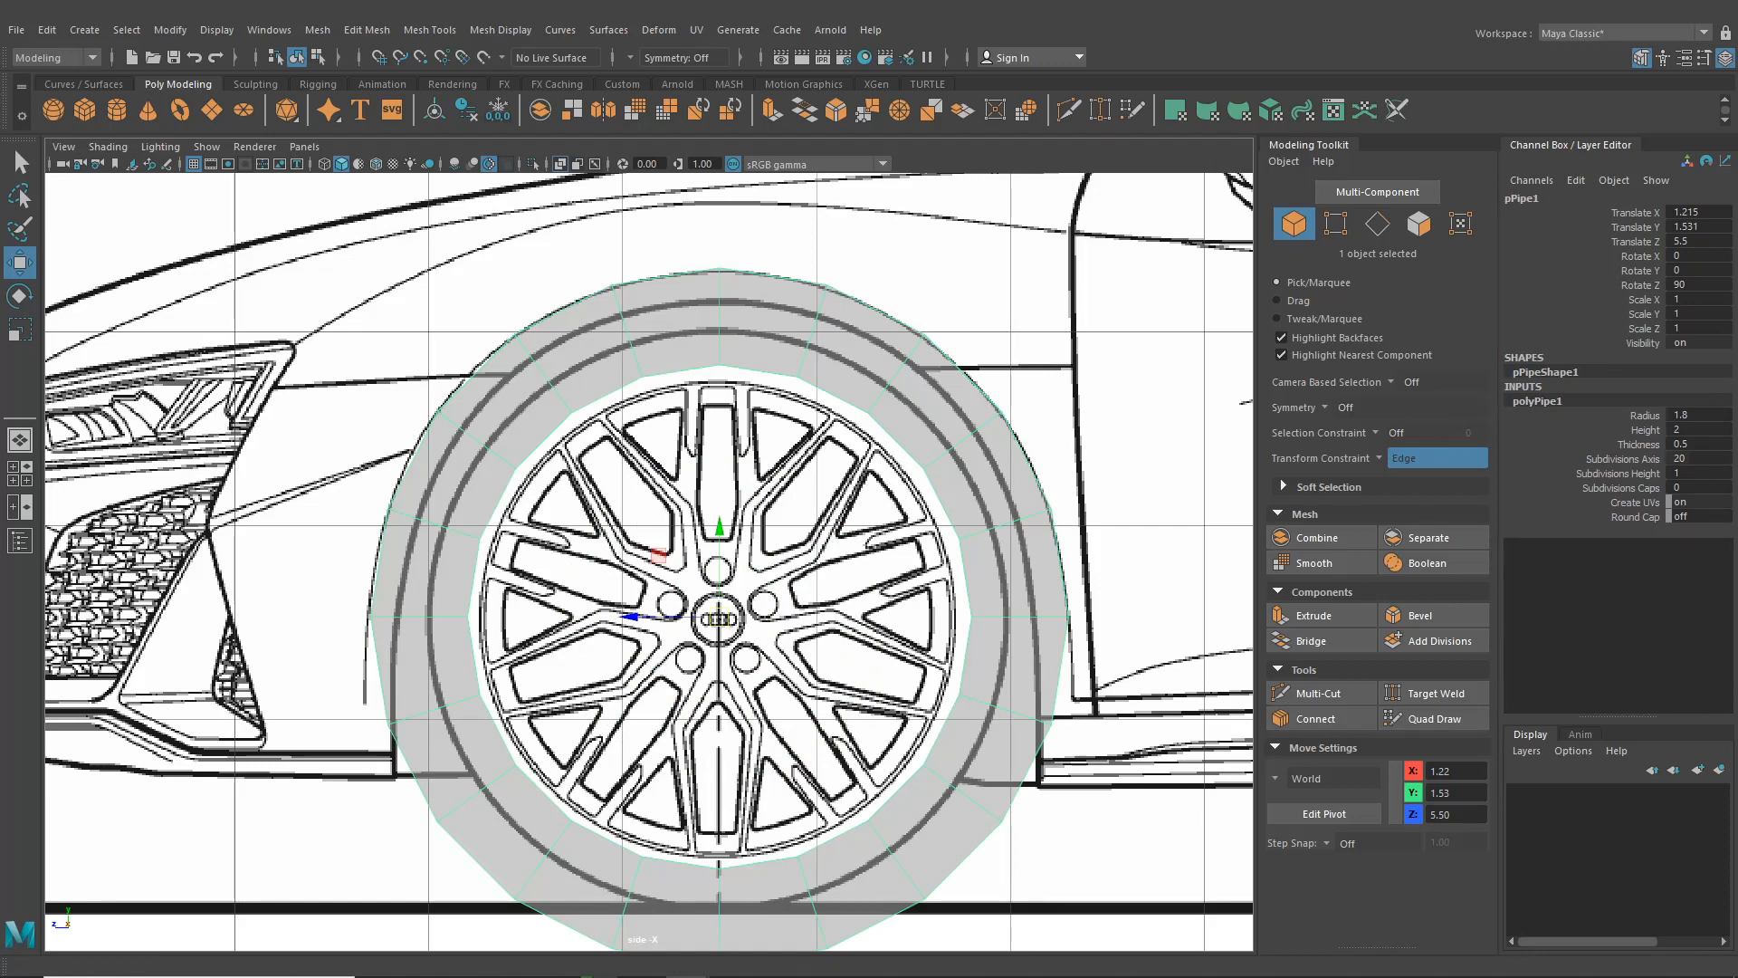
left_click(1688, 412)
type("1.81")
key("Return")
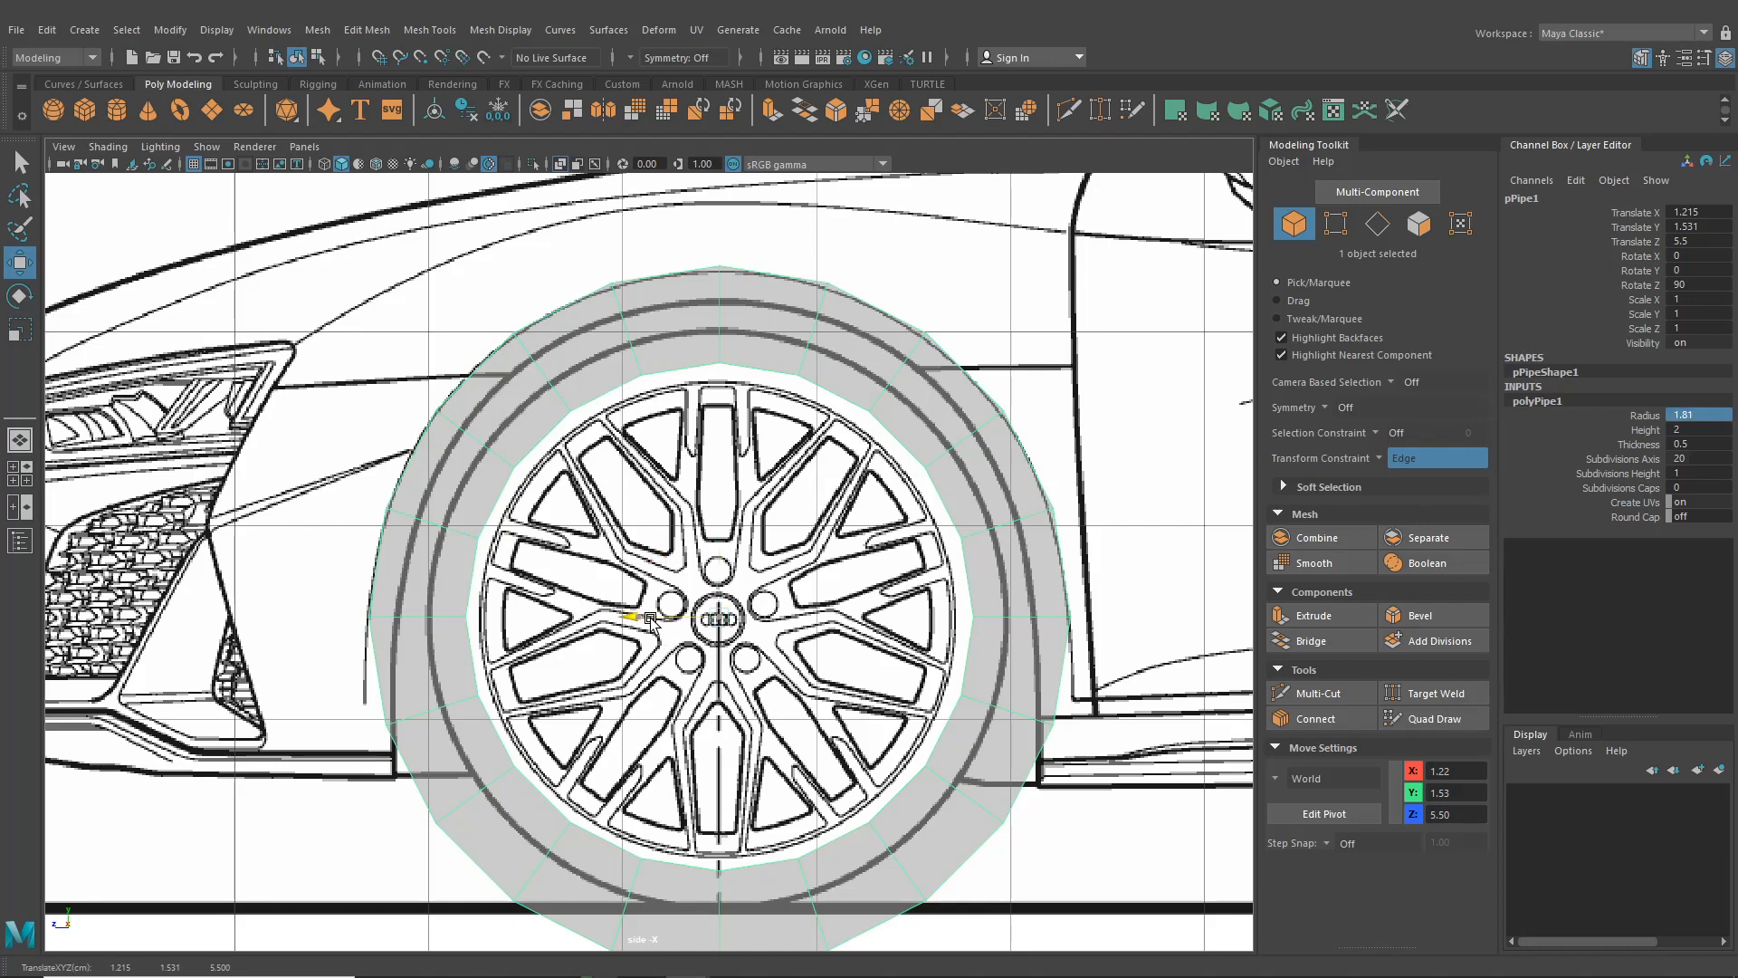
left_click_drag(649, 619, 652, 619)
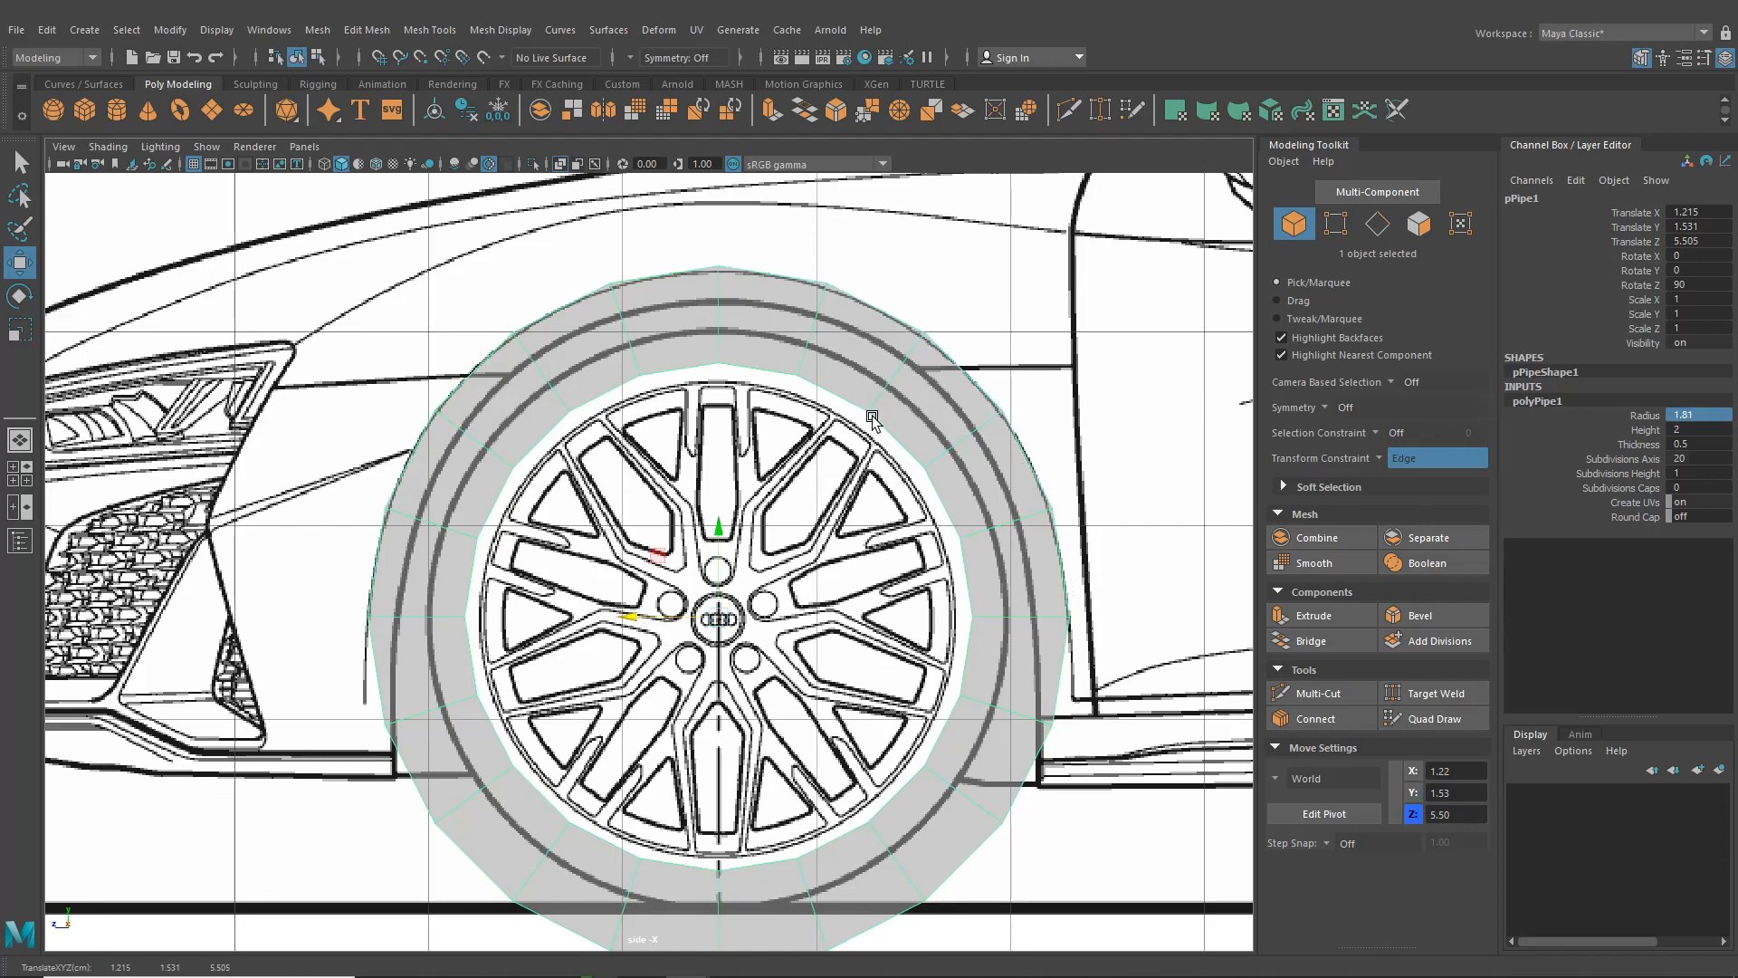
Thin the pipe to match the wheel arch rim, trying thicknesses of 0.3, 0.2 and 0.19 before setting 0.18
double_click(1703, 445)
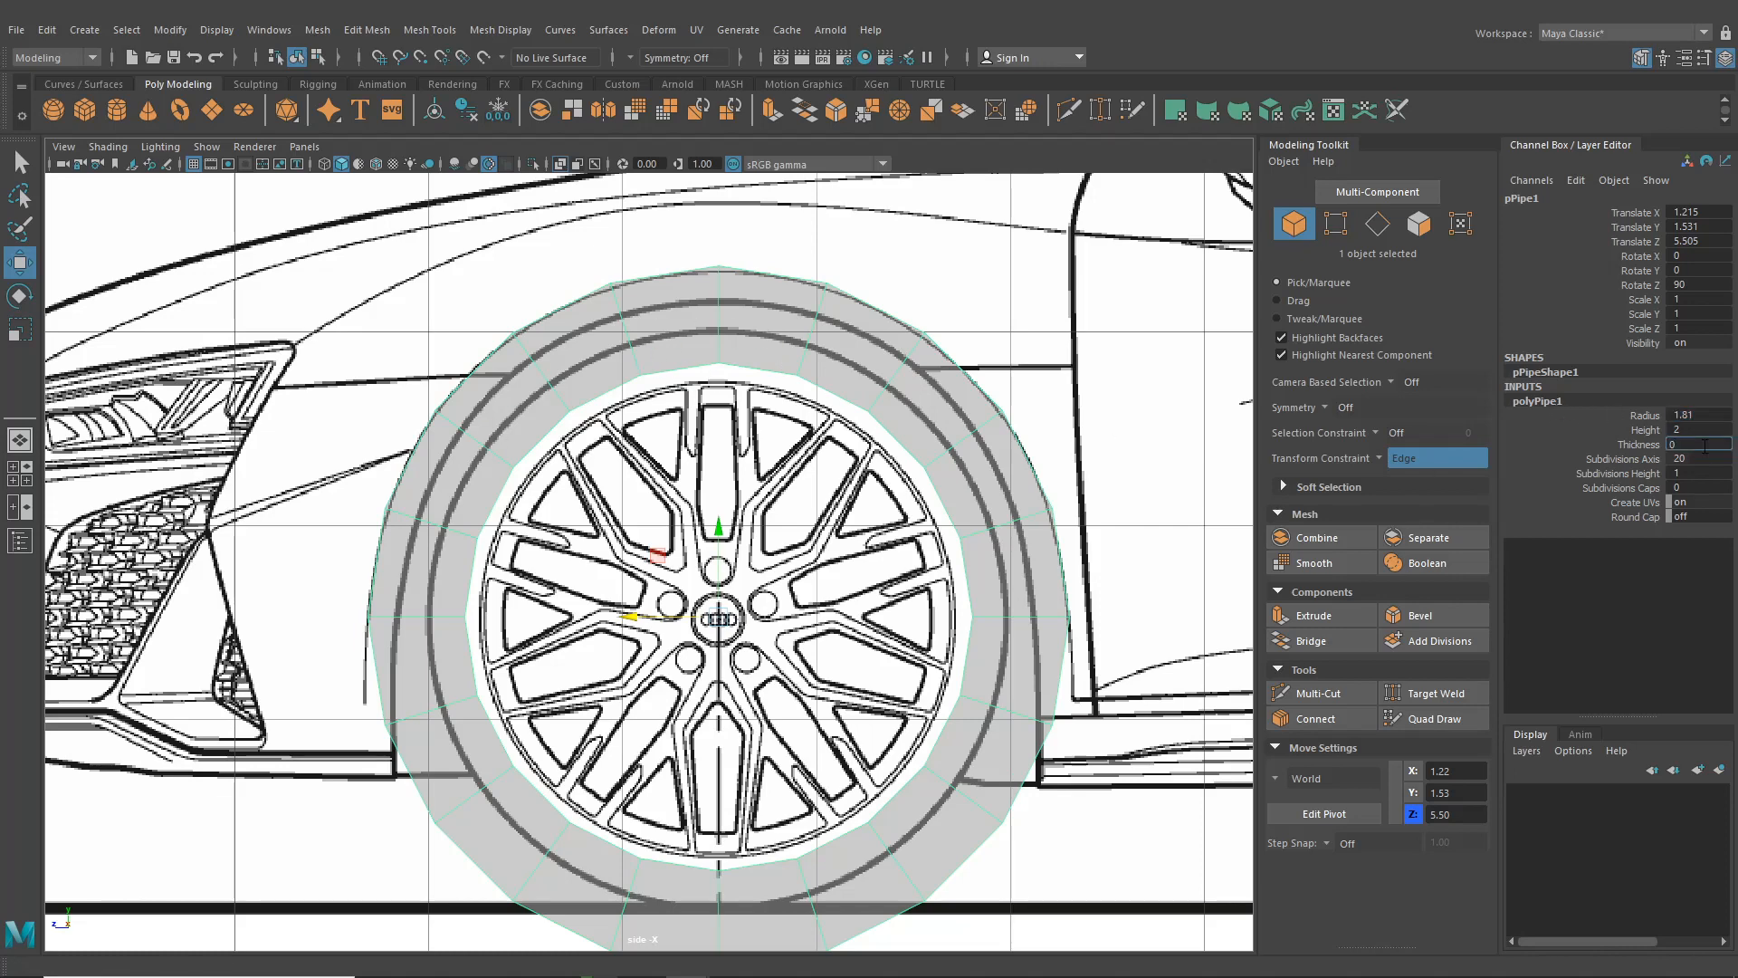
type("0.3")
key("Return")
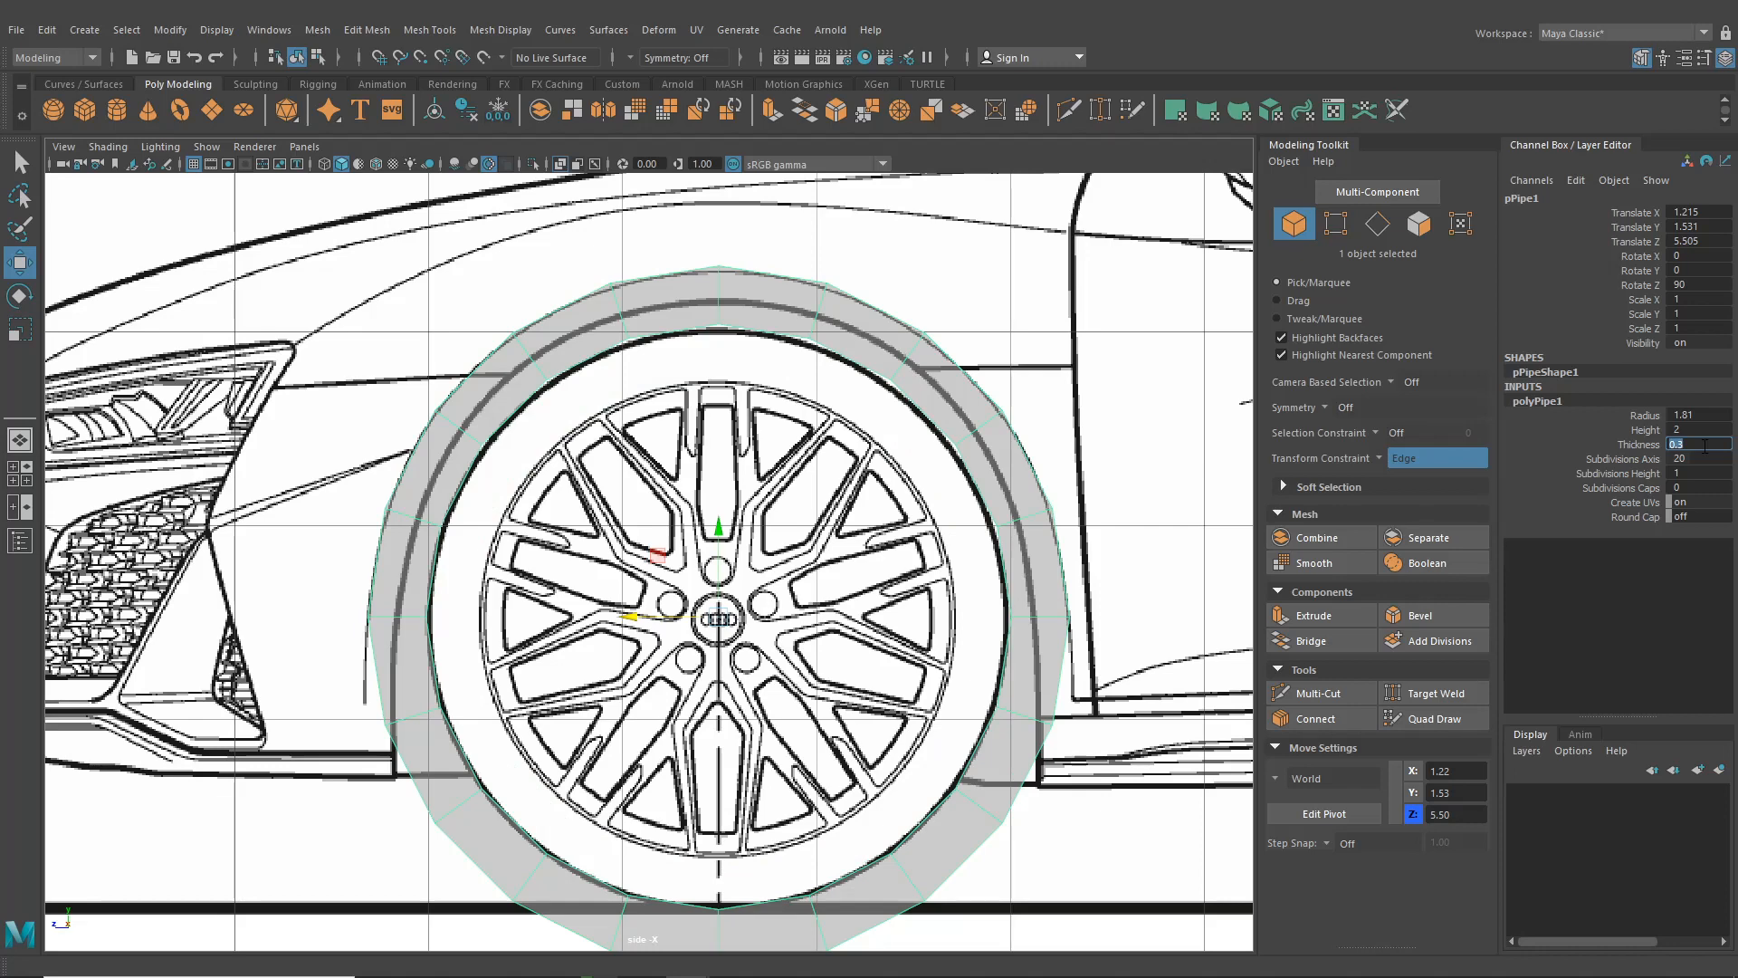
type("0.2")
key("Return")
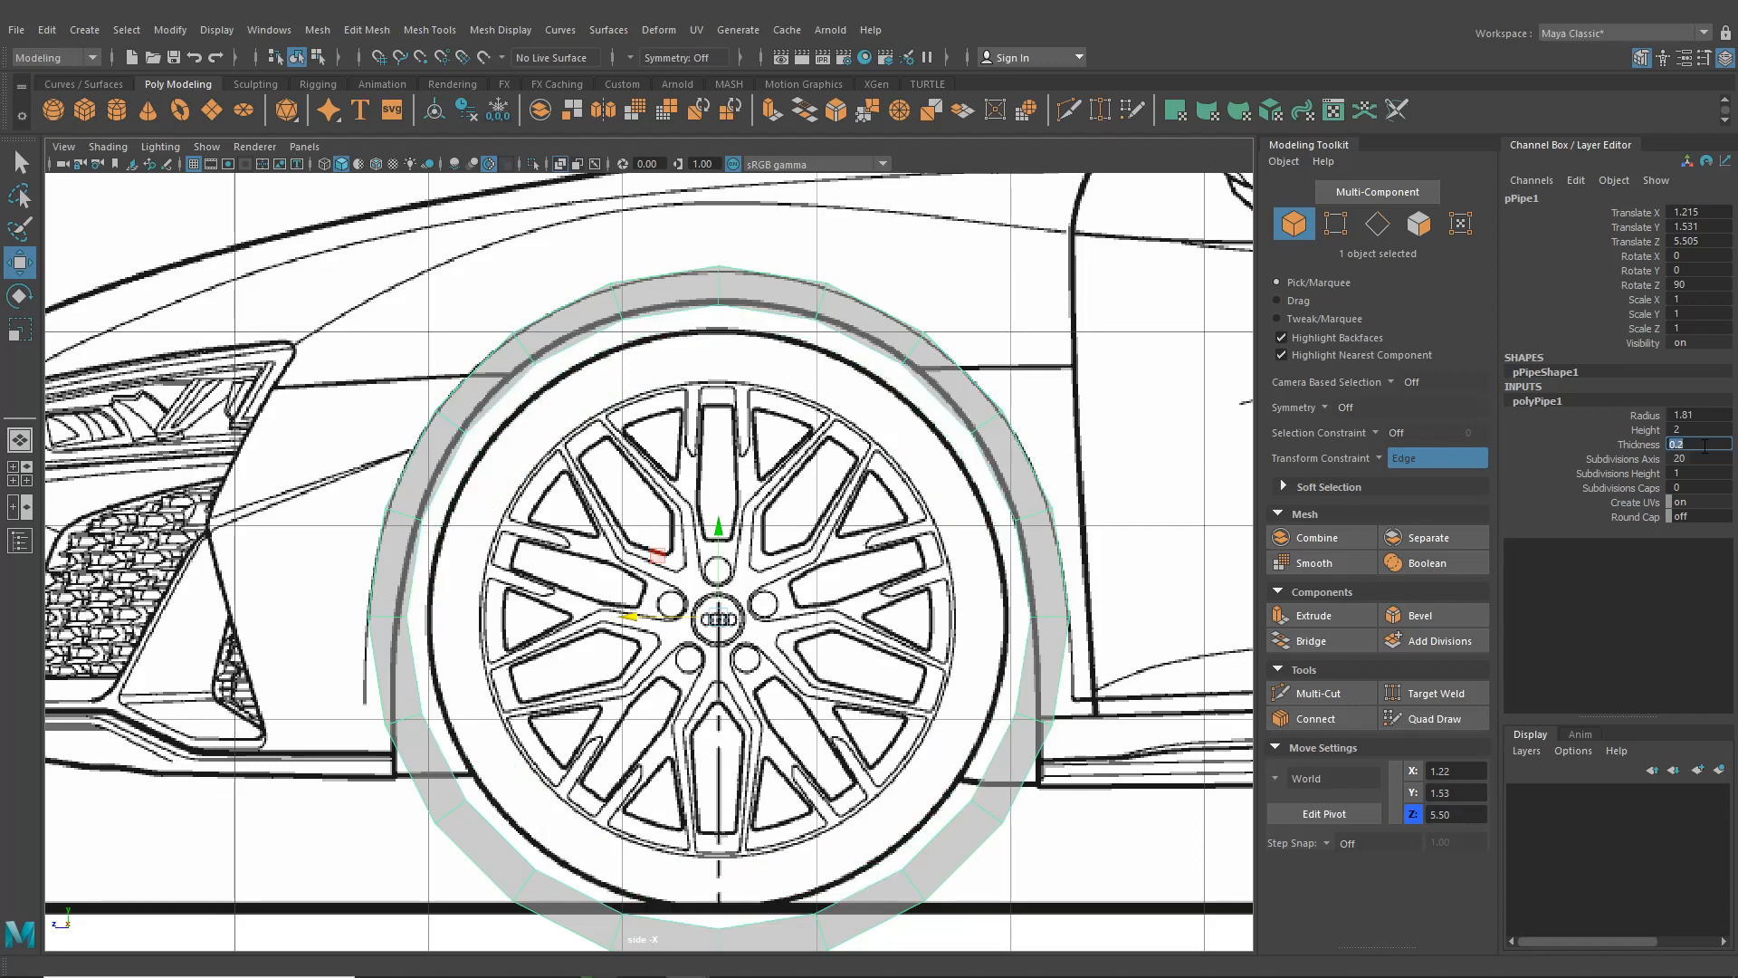
type("0.19")
key("Return")
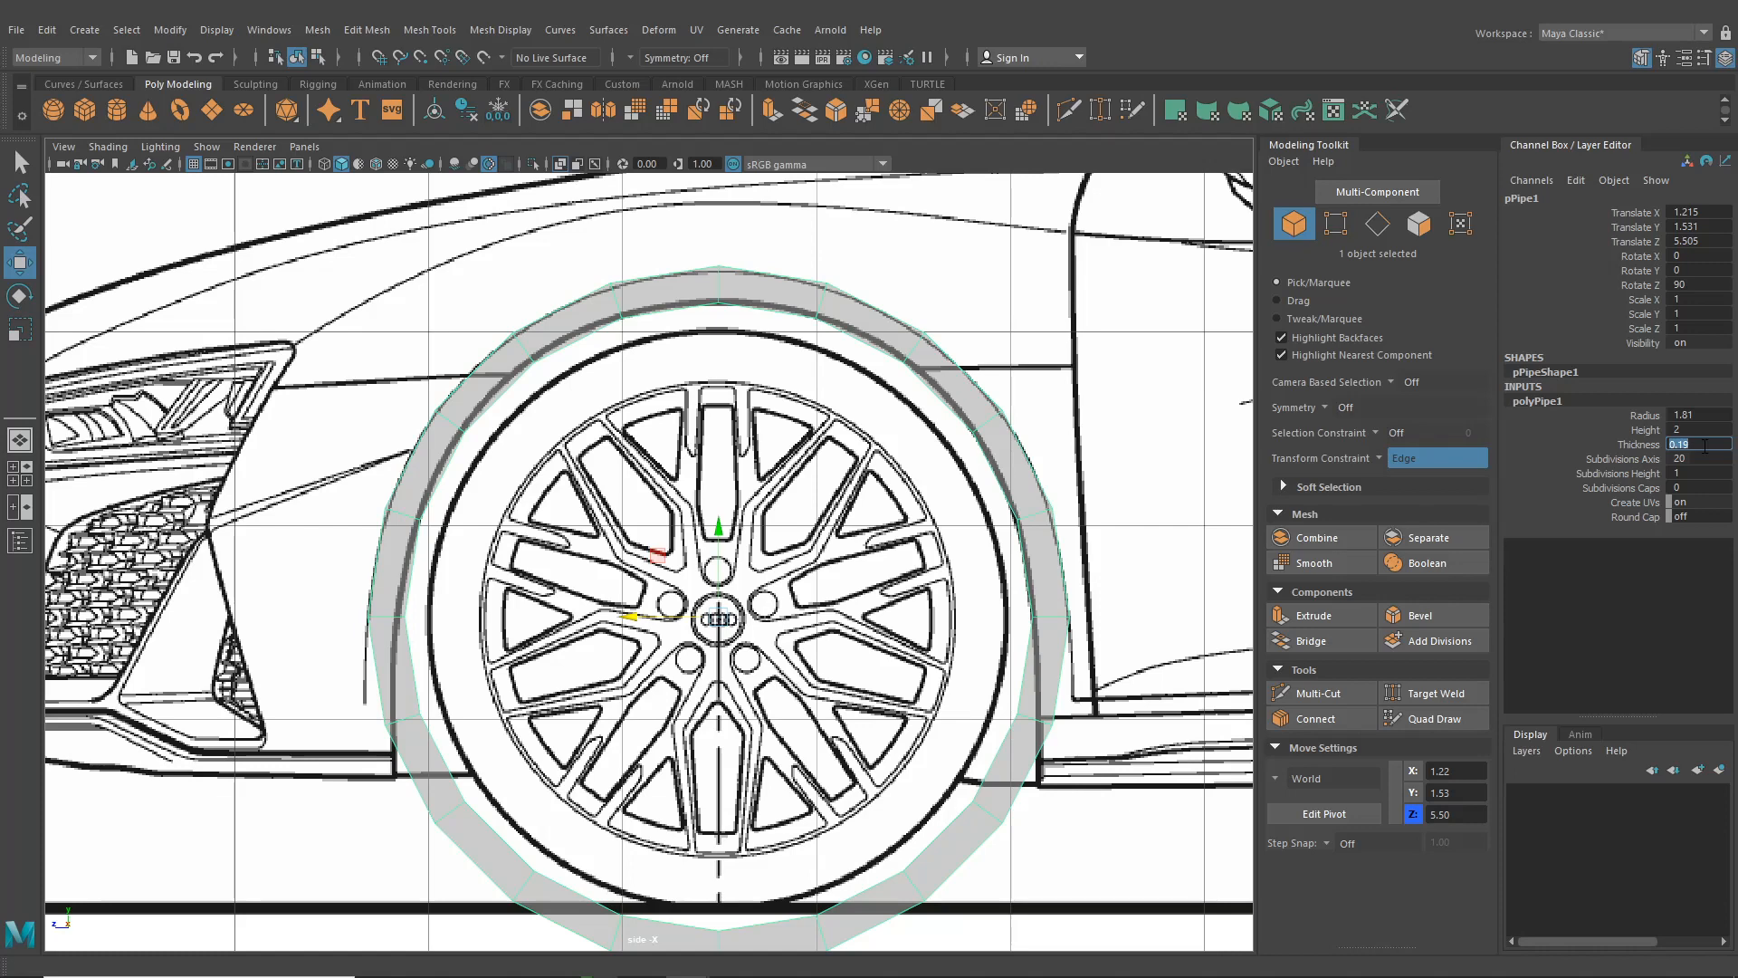
type("0.18")
key("Return")
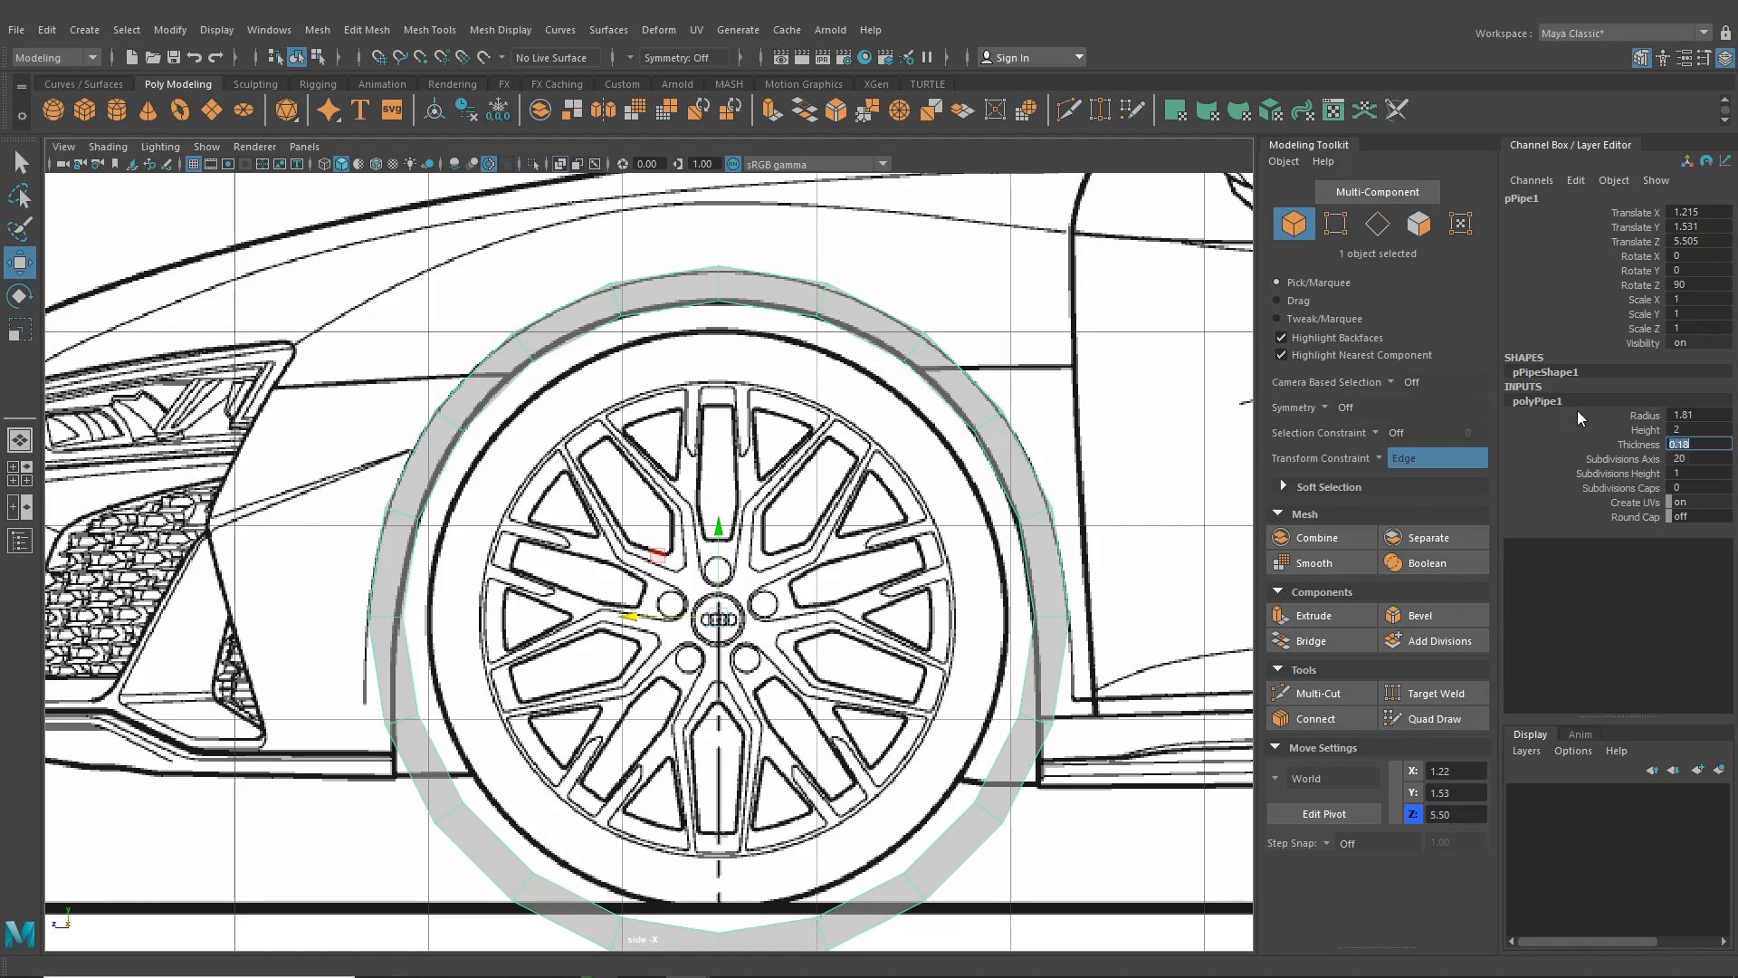
Set the pipe's axis subdivisions to 22
scroll(676, 290, "up", 1)
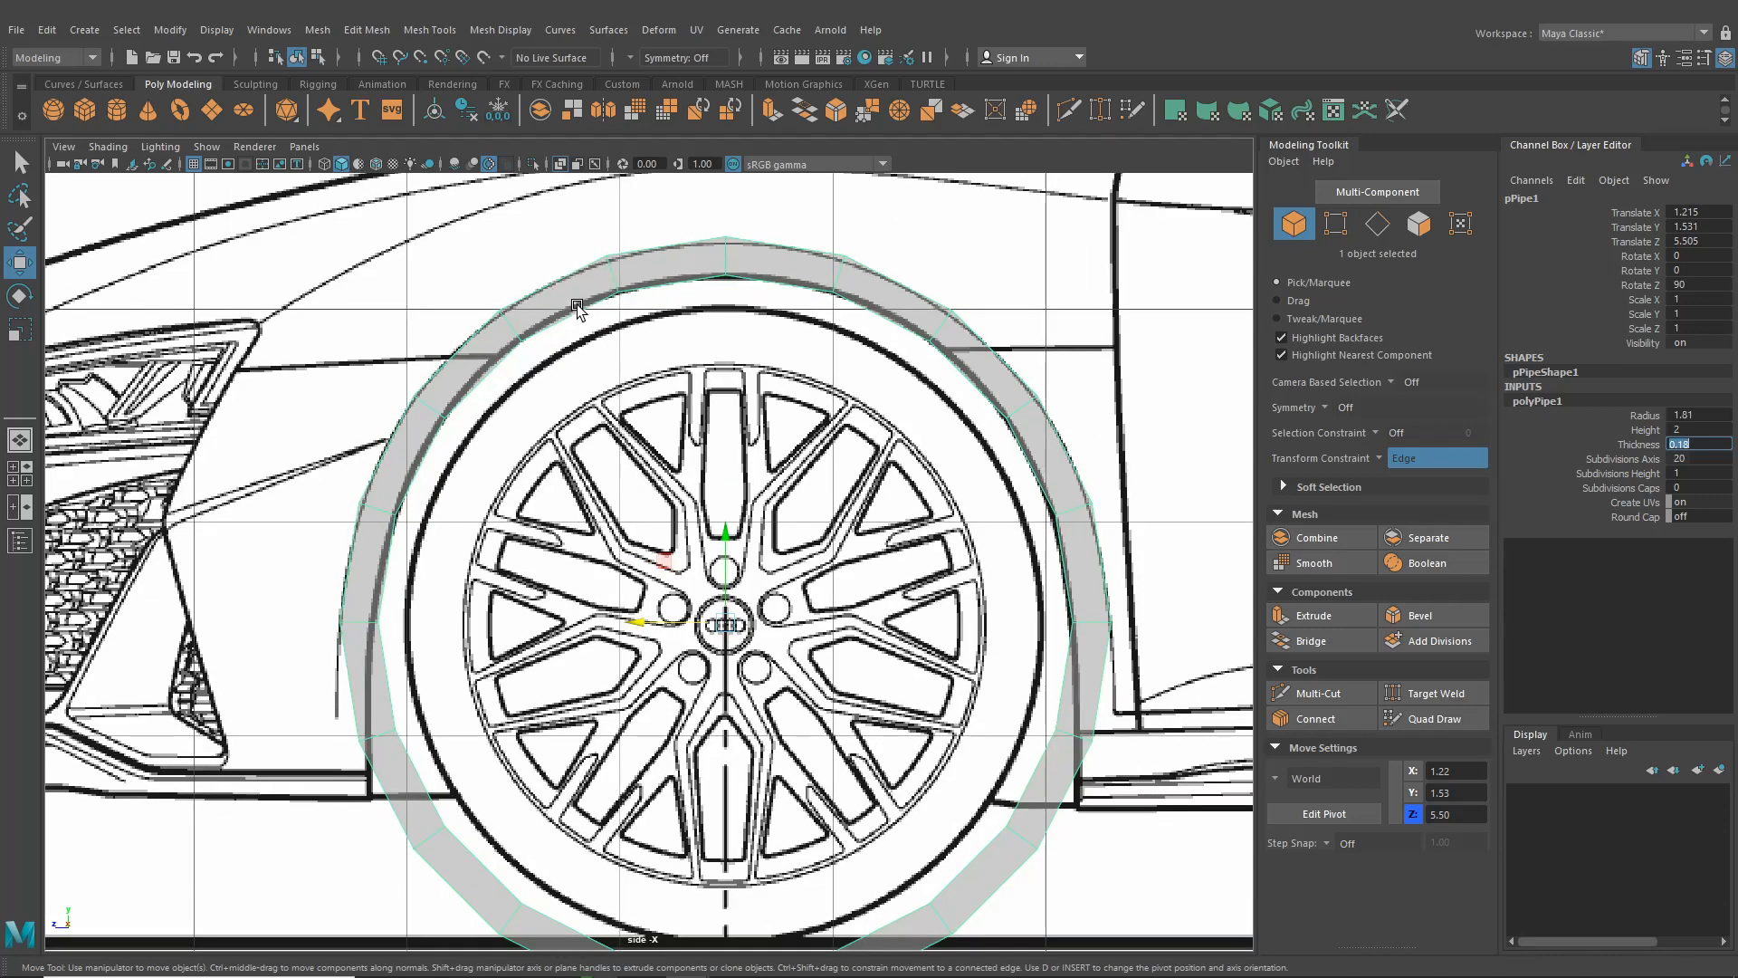
middle_click_drag(584, 306, 612, 307, "alt")
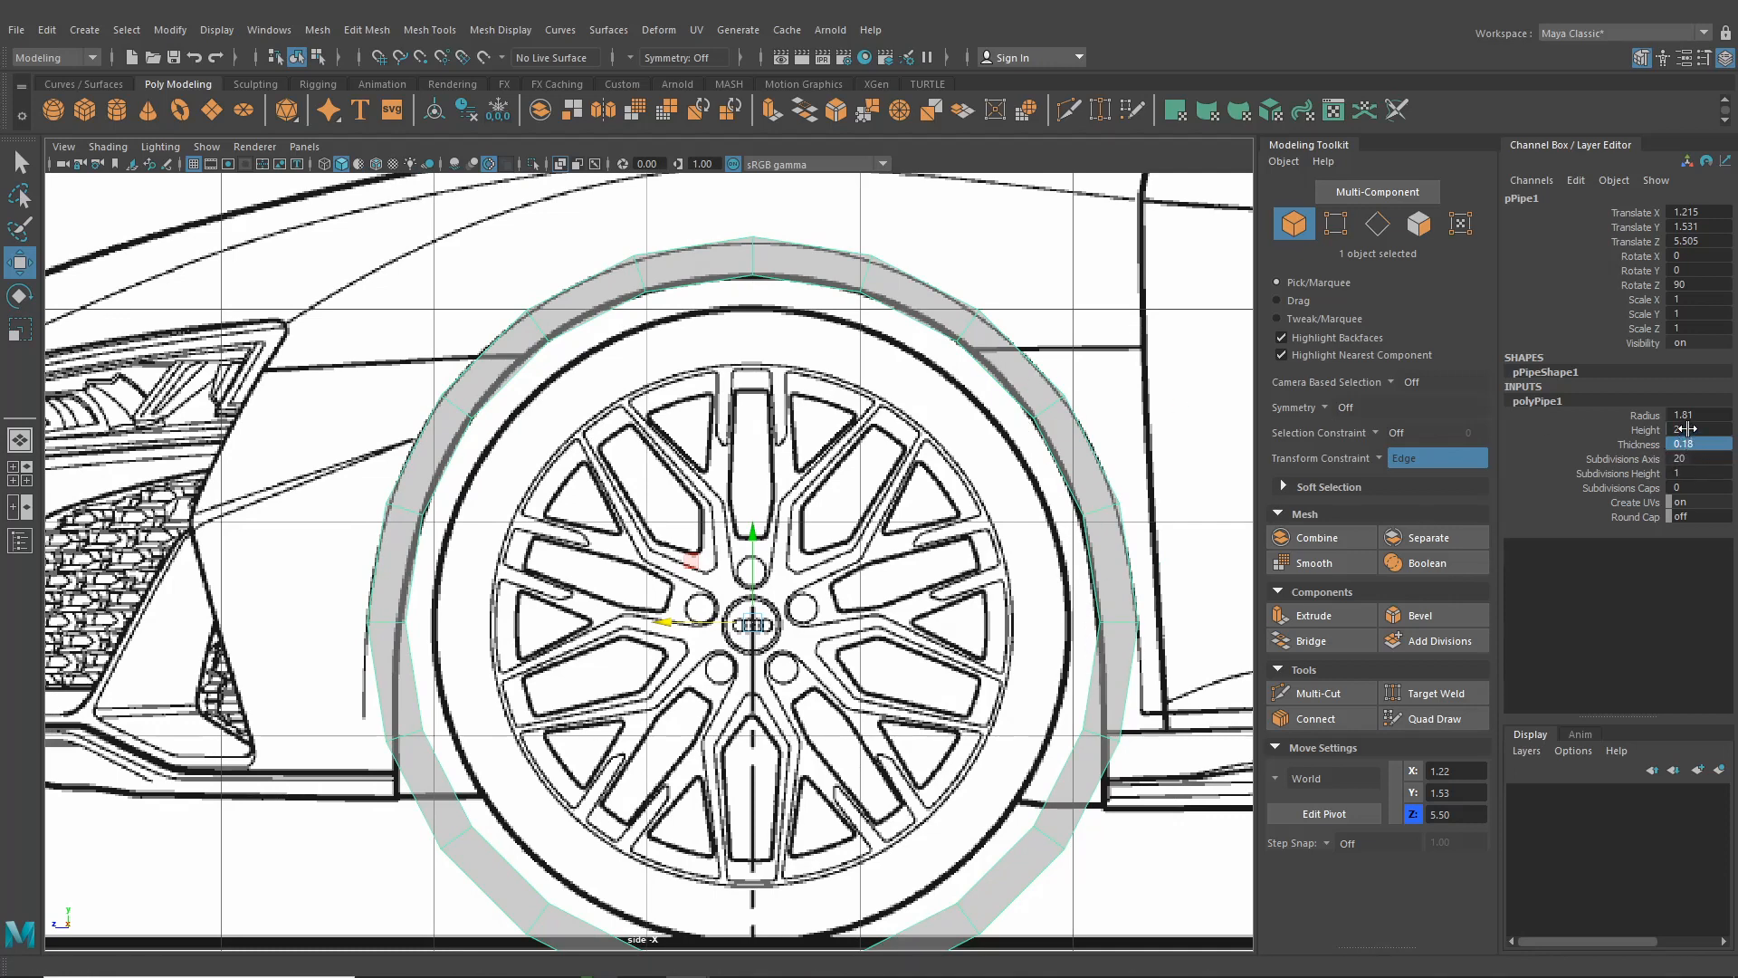
double_click(1692, 459)
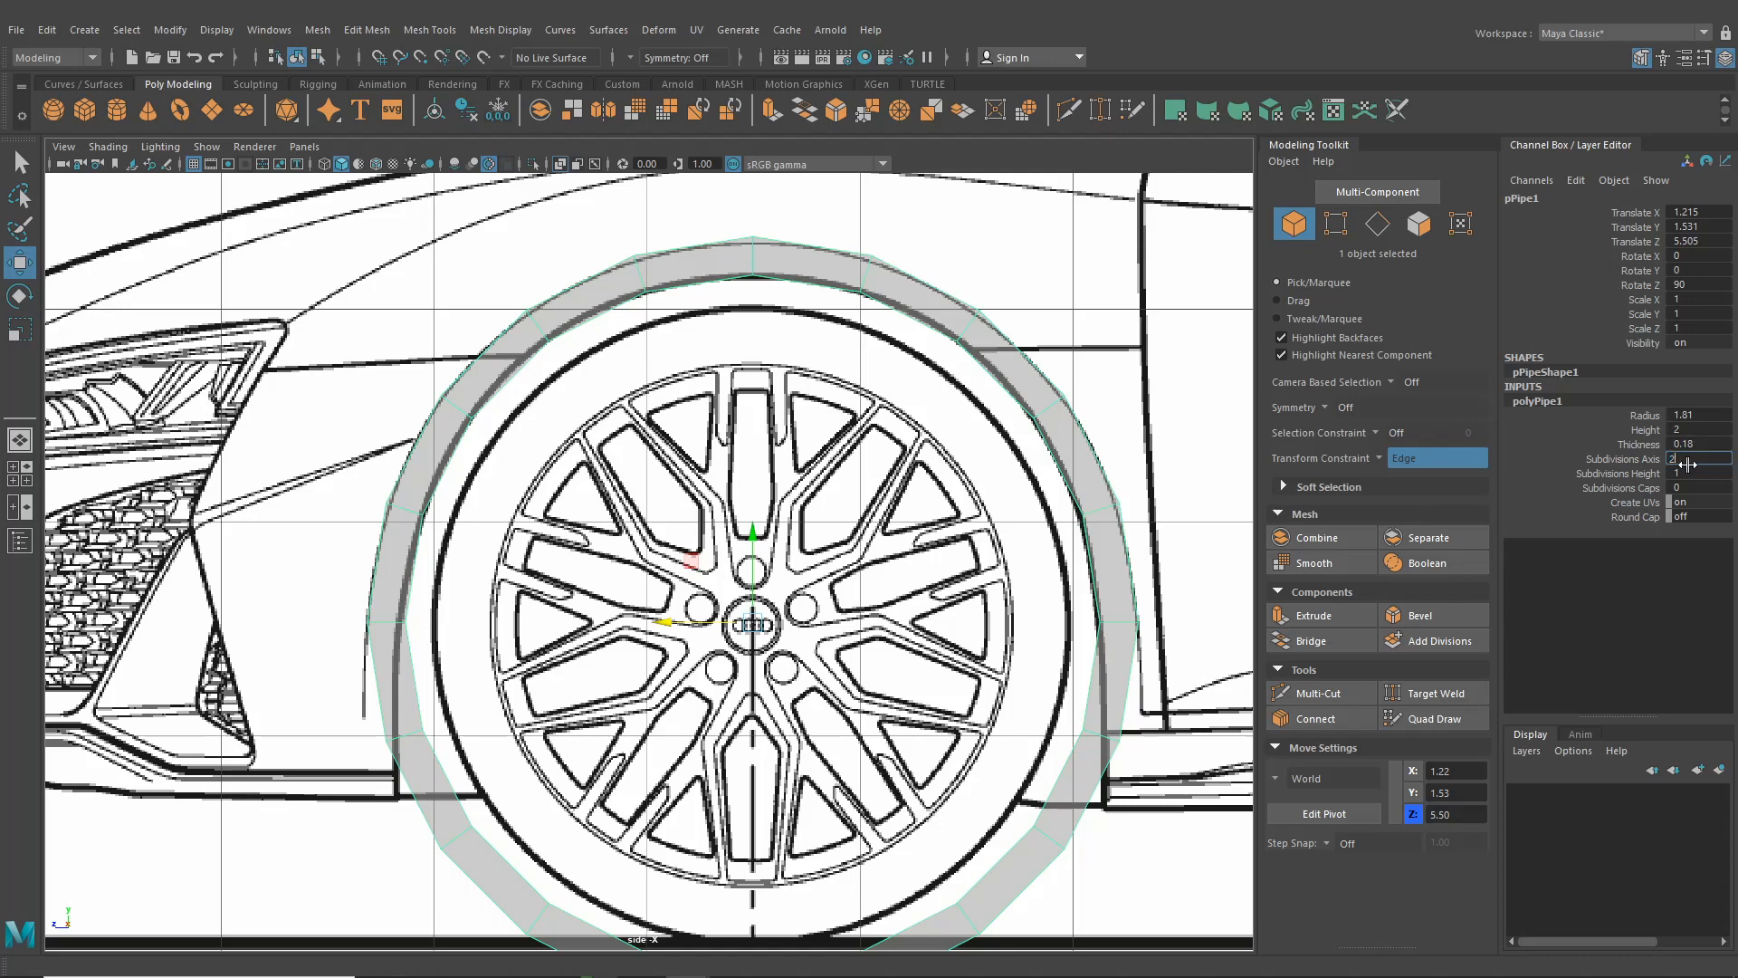
key("Return")
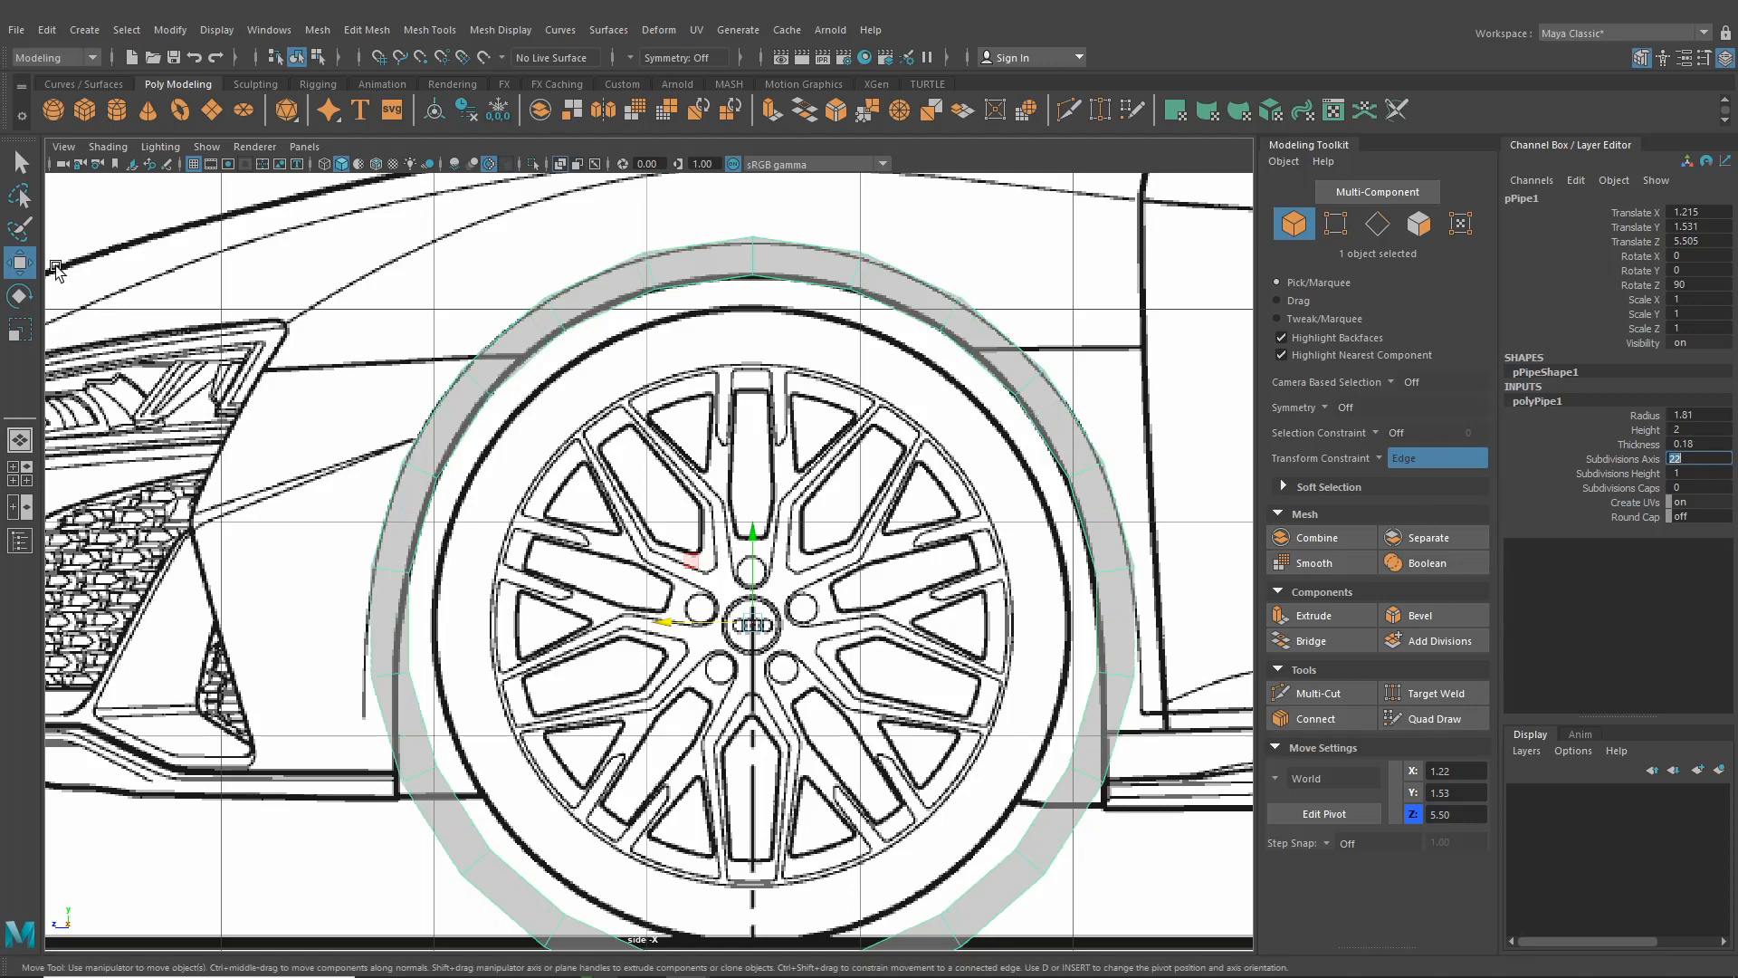
Rotate the pipe about 7.5 degrees in Y so that a segment sits level across the top of the wheel arch
left_click(20, 296)
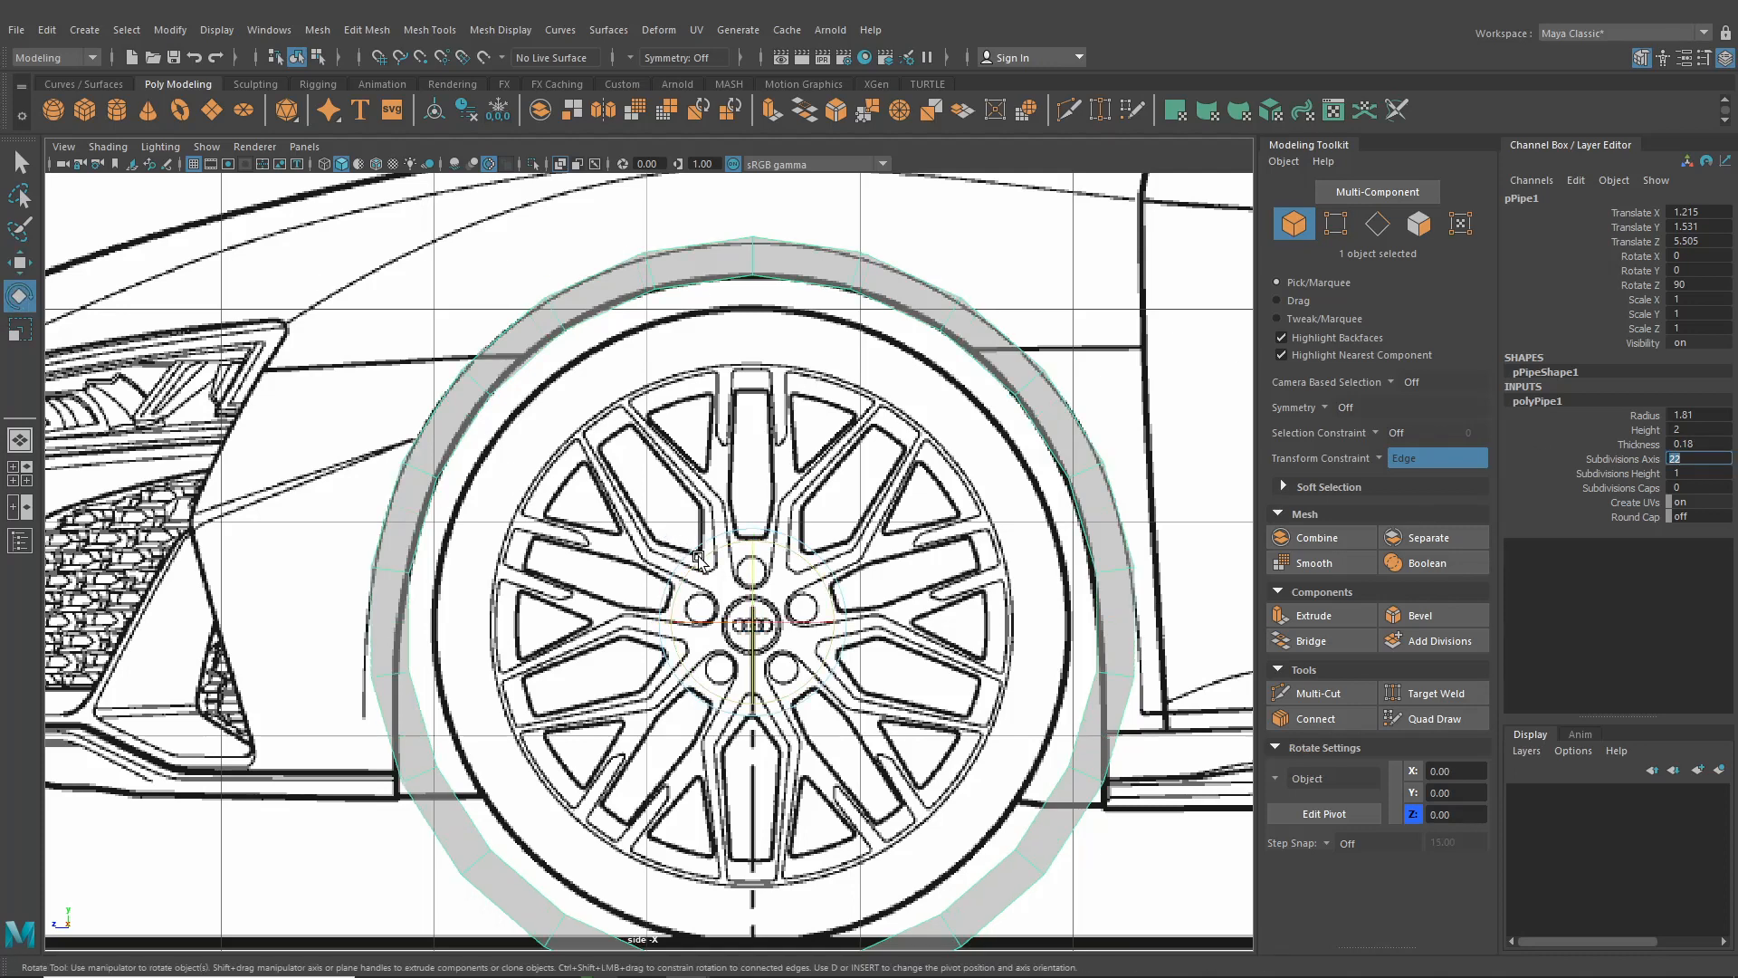
left_click_drag(699, 557, 712, 558)
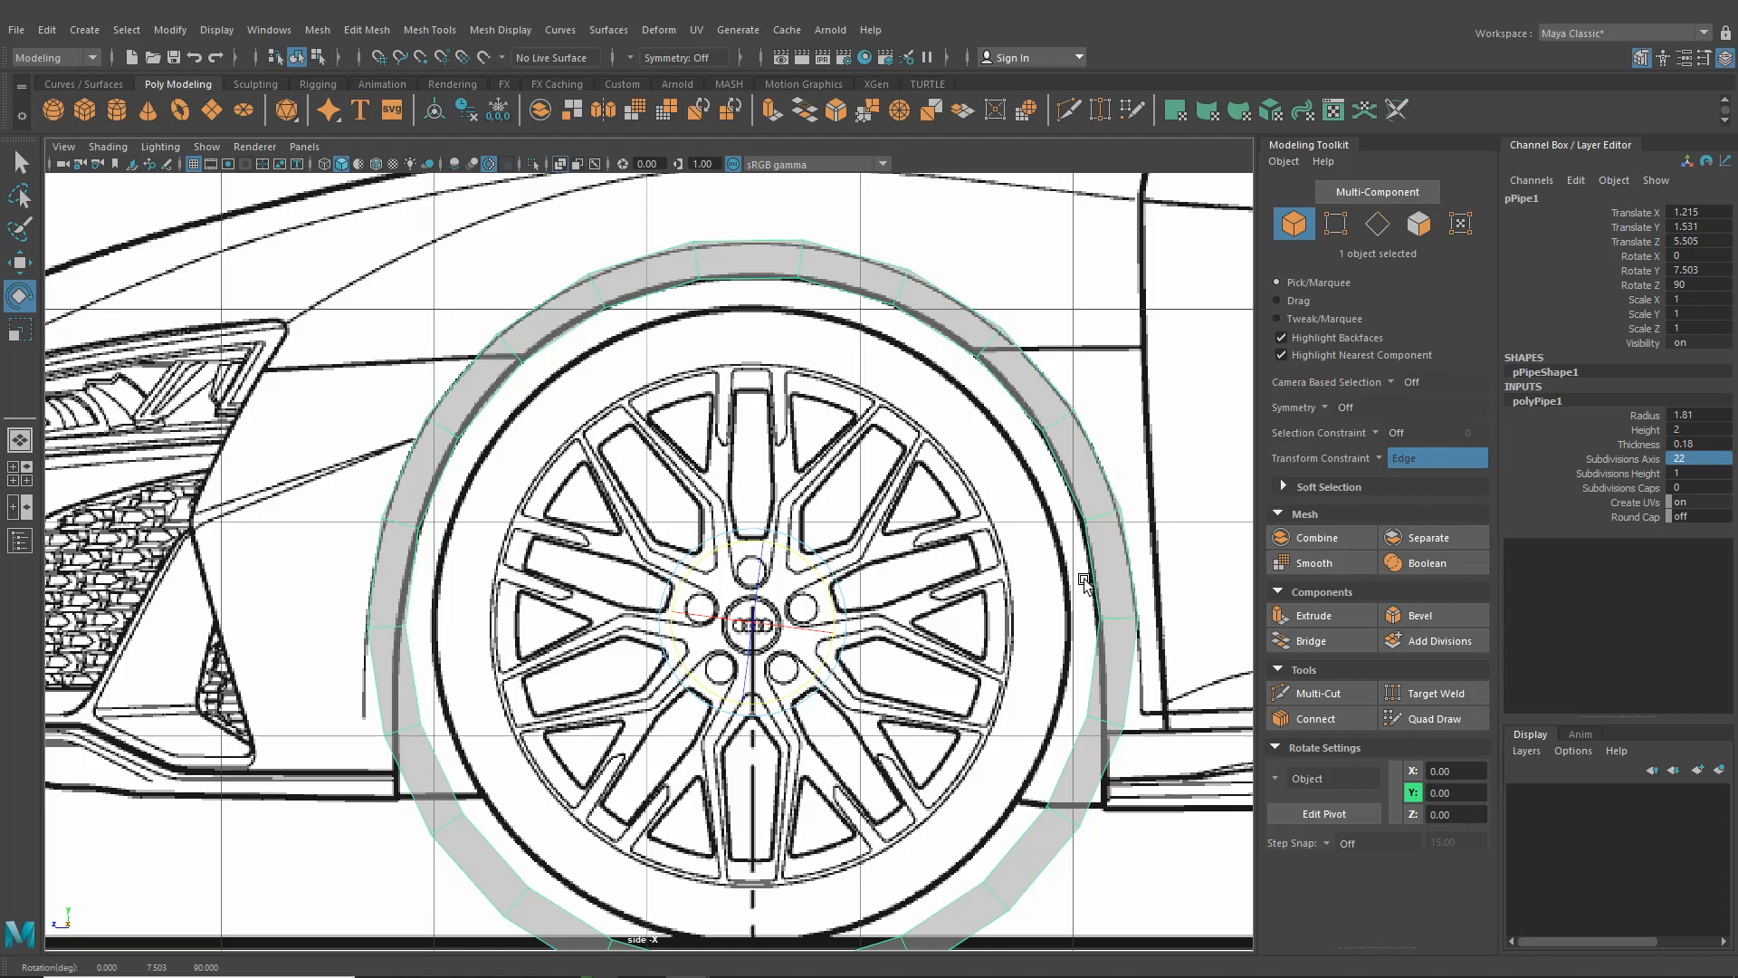
middle_click_drag(477, 582, 531, 569, "alt")
scroll(803, 357, "up", 3)
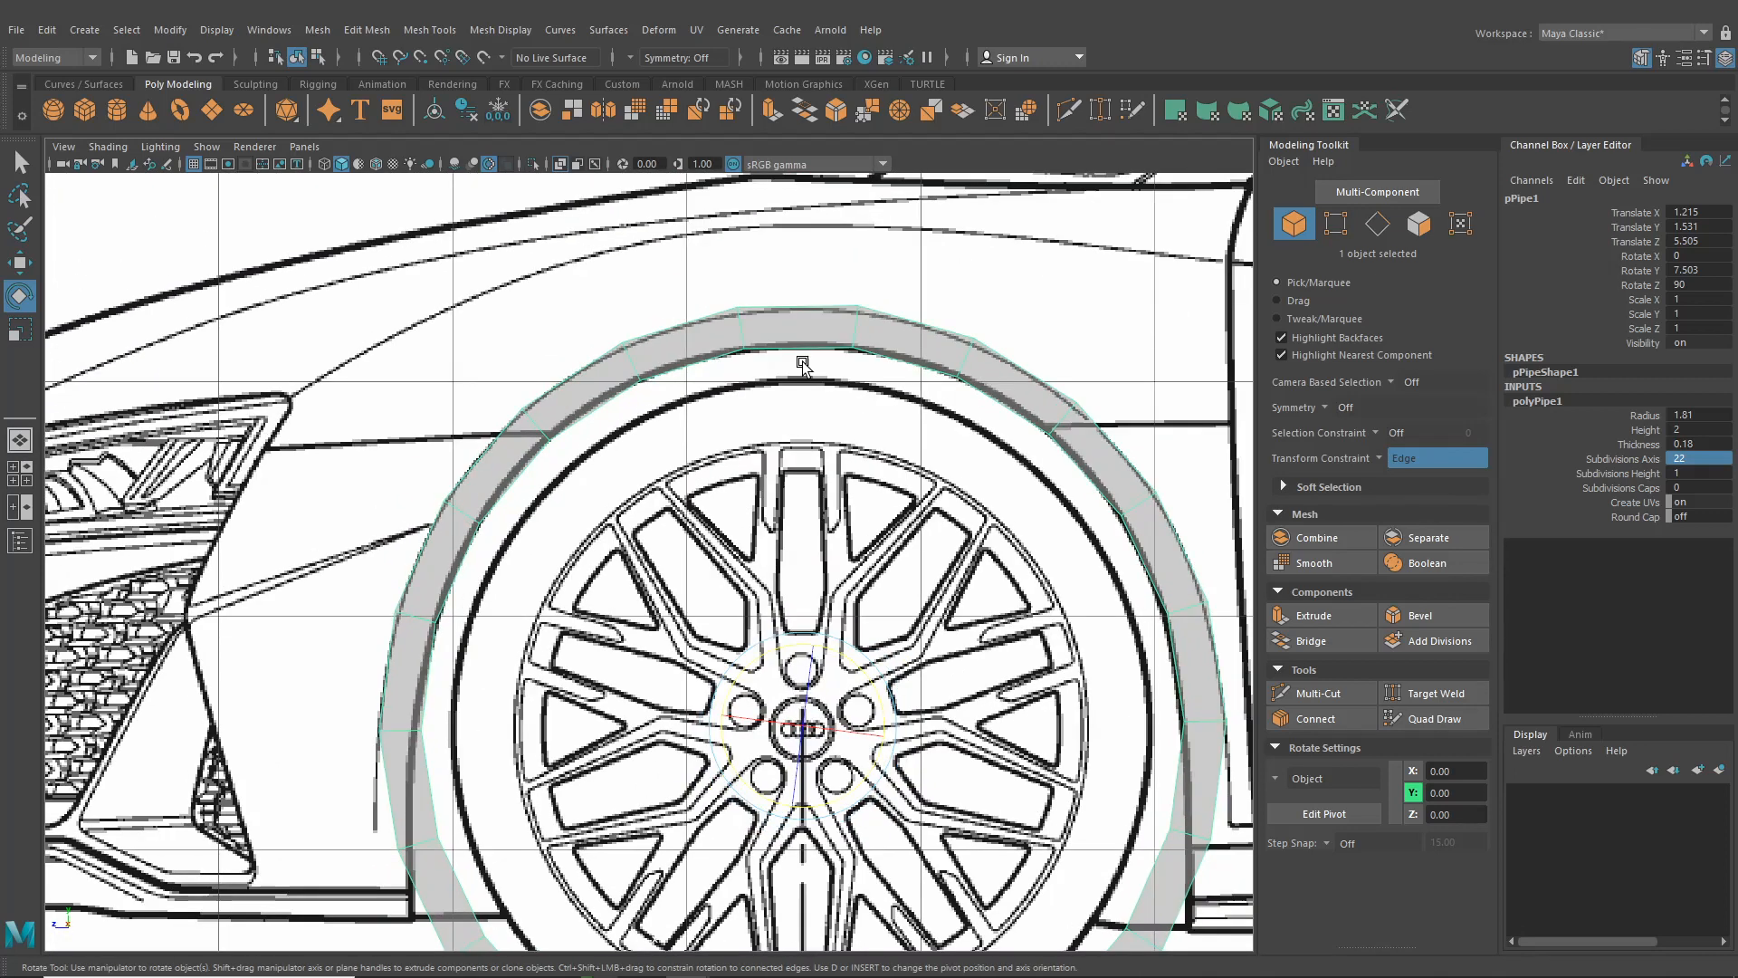
Switch the pipe to vertex editing and turn the transform constraint off
right_click_drag(556, 346, 479, 350)
left_click(1385, 458)
left_click(1392, 469)
scroll(611, 511, "up", 2)
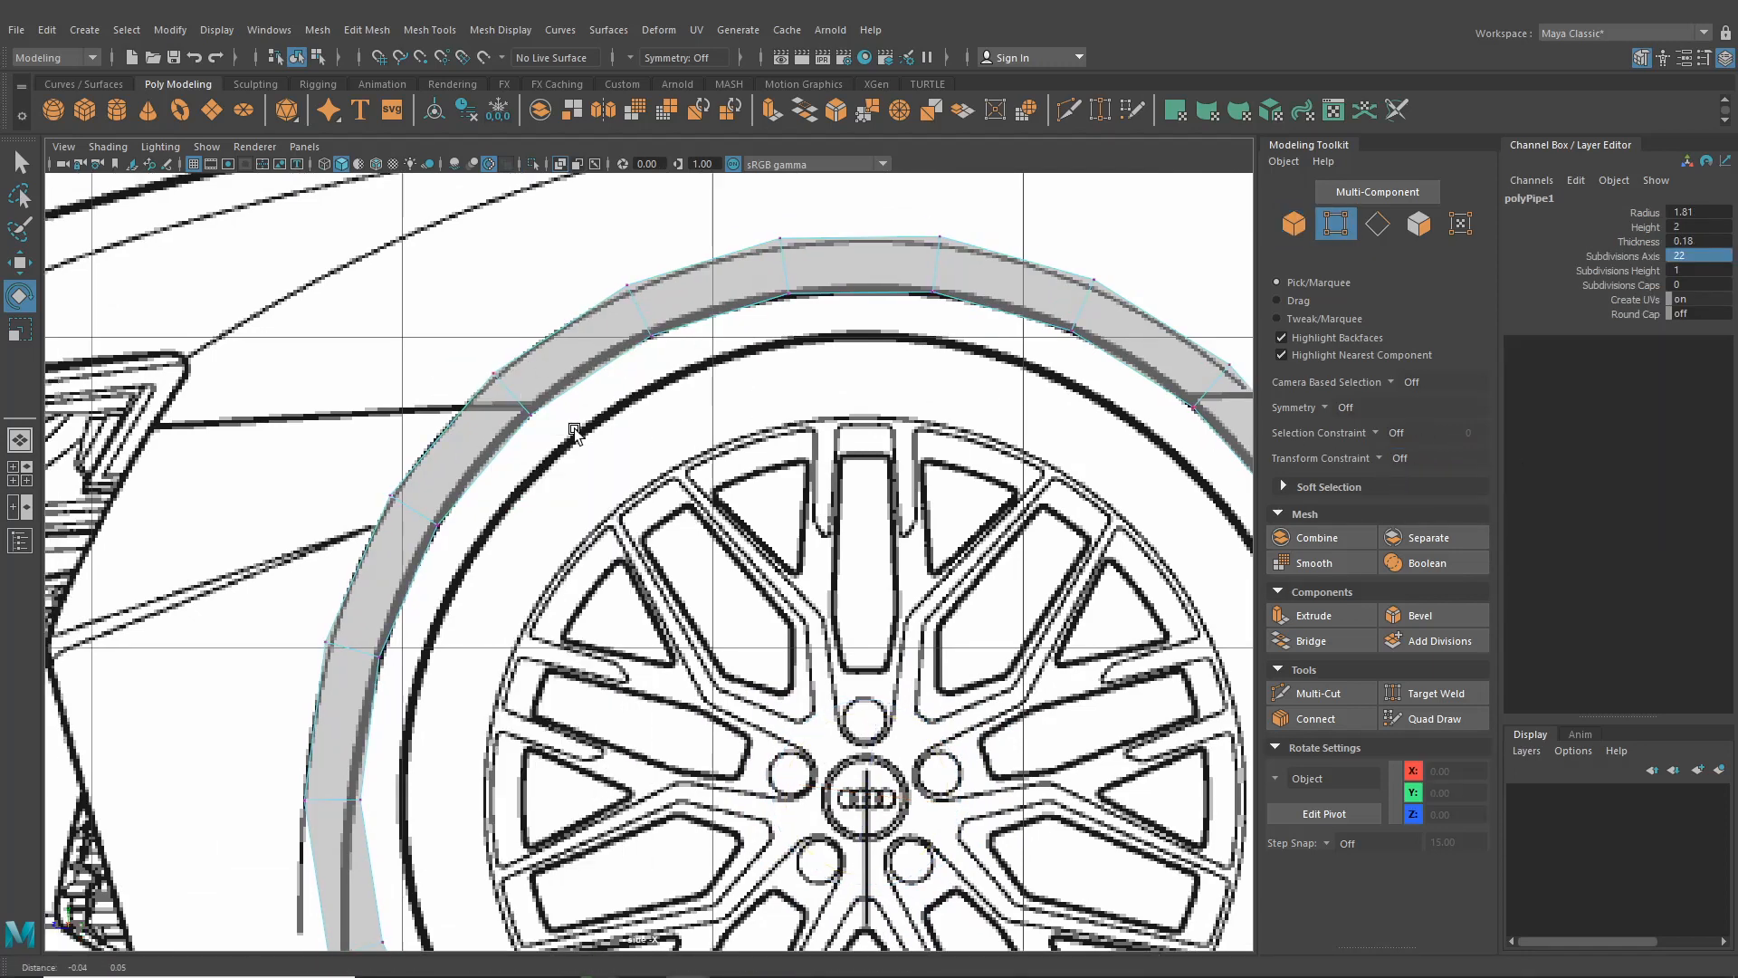
Hide the side panels to widen the view and shift the vertices at the arch's front fender line slightly up and back
left_click_drag(607, 552, 606, 553)
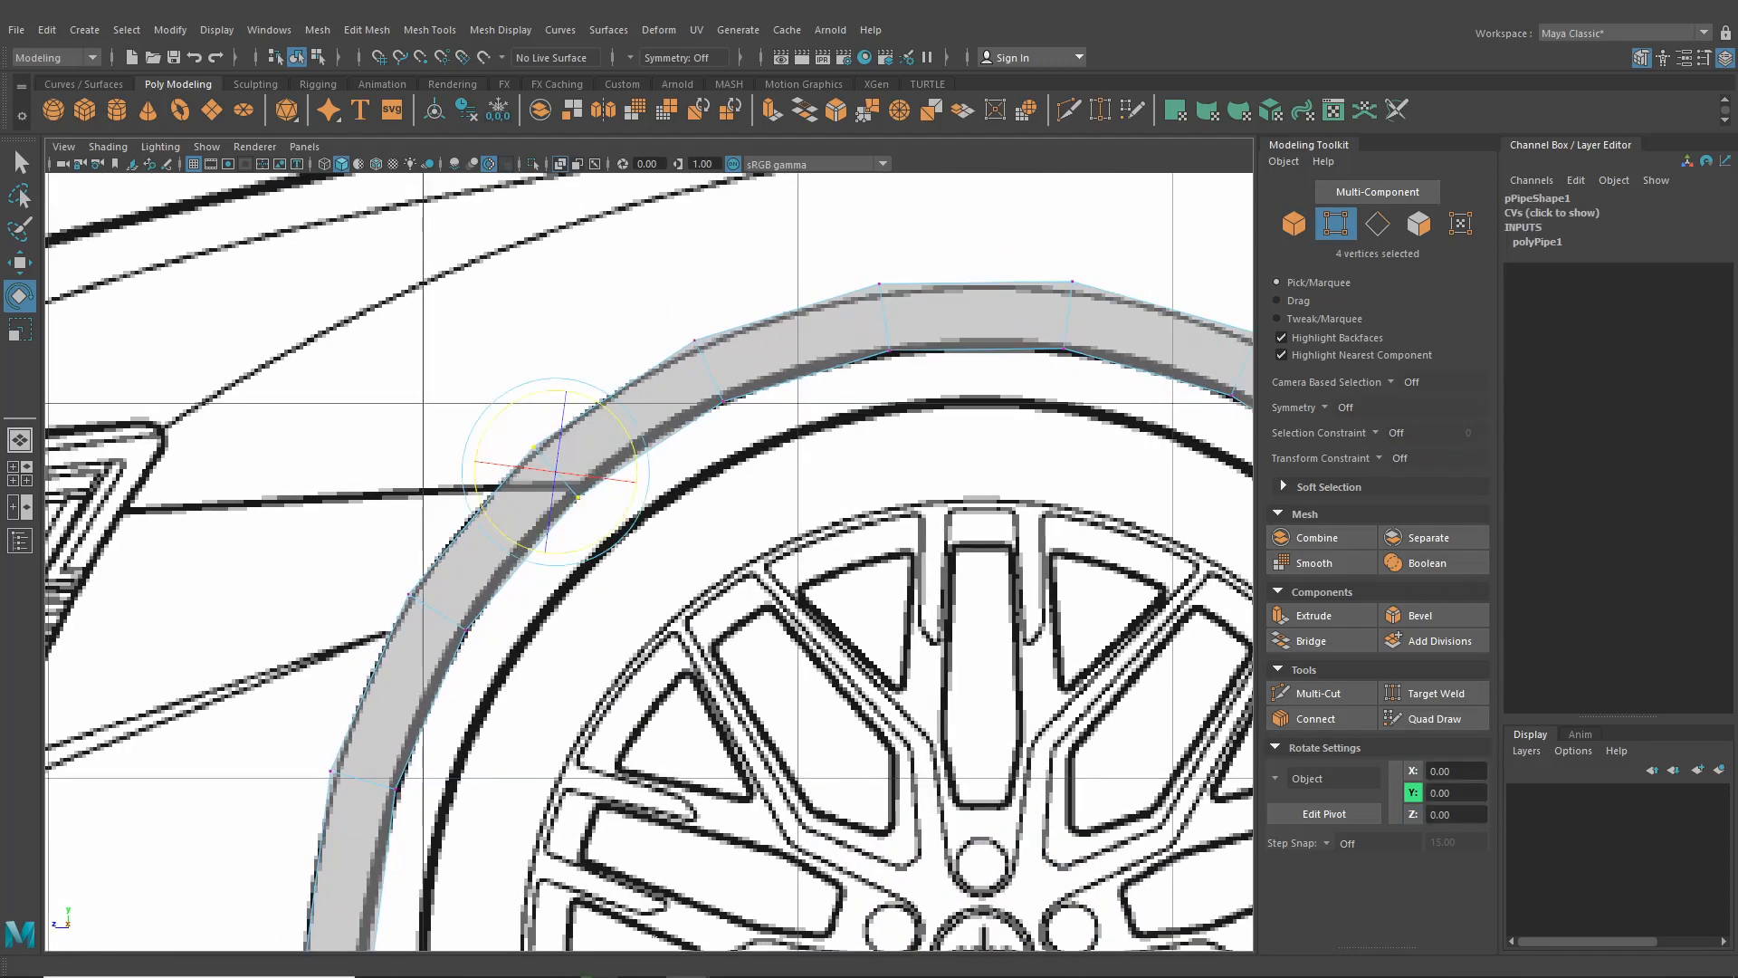
left_click(1640, 57)
left_click(1726, 57)
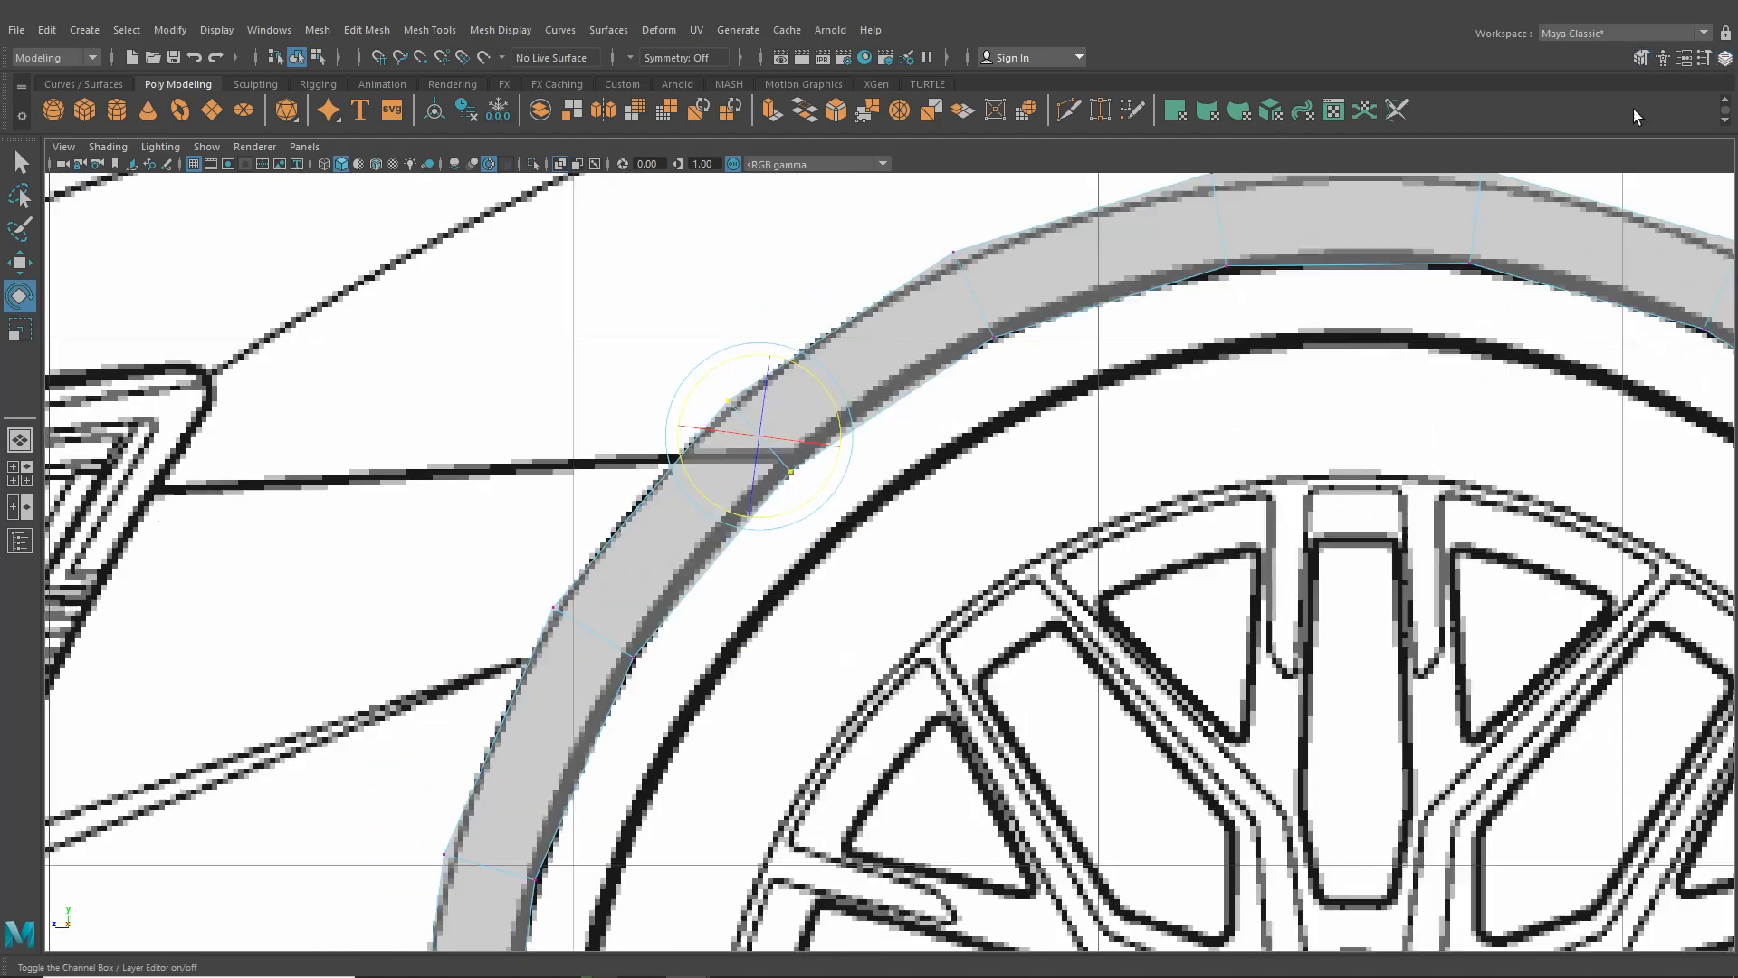
left_click(19, 263)
left_click_drag(760, 437, 775, 422)
Move the pipe's cross-section behind the wheel onto the horizontal body line that meets the rear of the arch
middle_click_drag(1296, 469, 460, 487, "alt")
left_click_drag(1033, 355, 1226, 601)
left_click_drag(1087, 440, 1068, 422)
scroll(1067, 422, "down", 8)
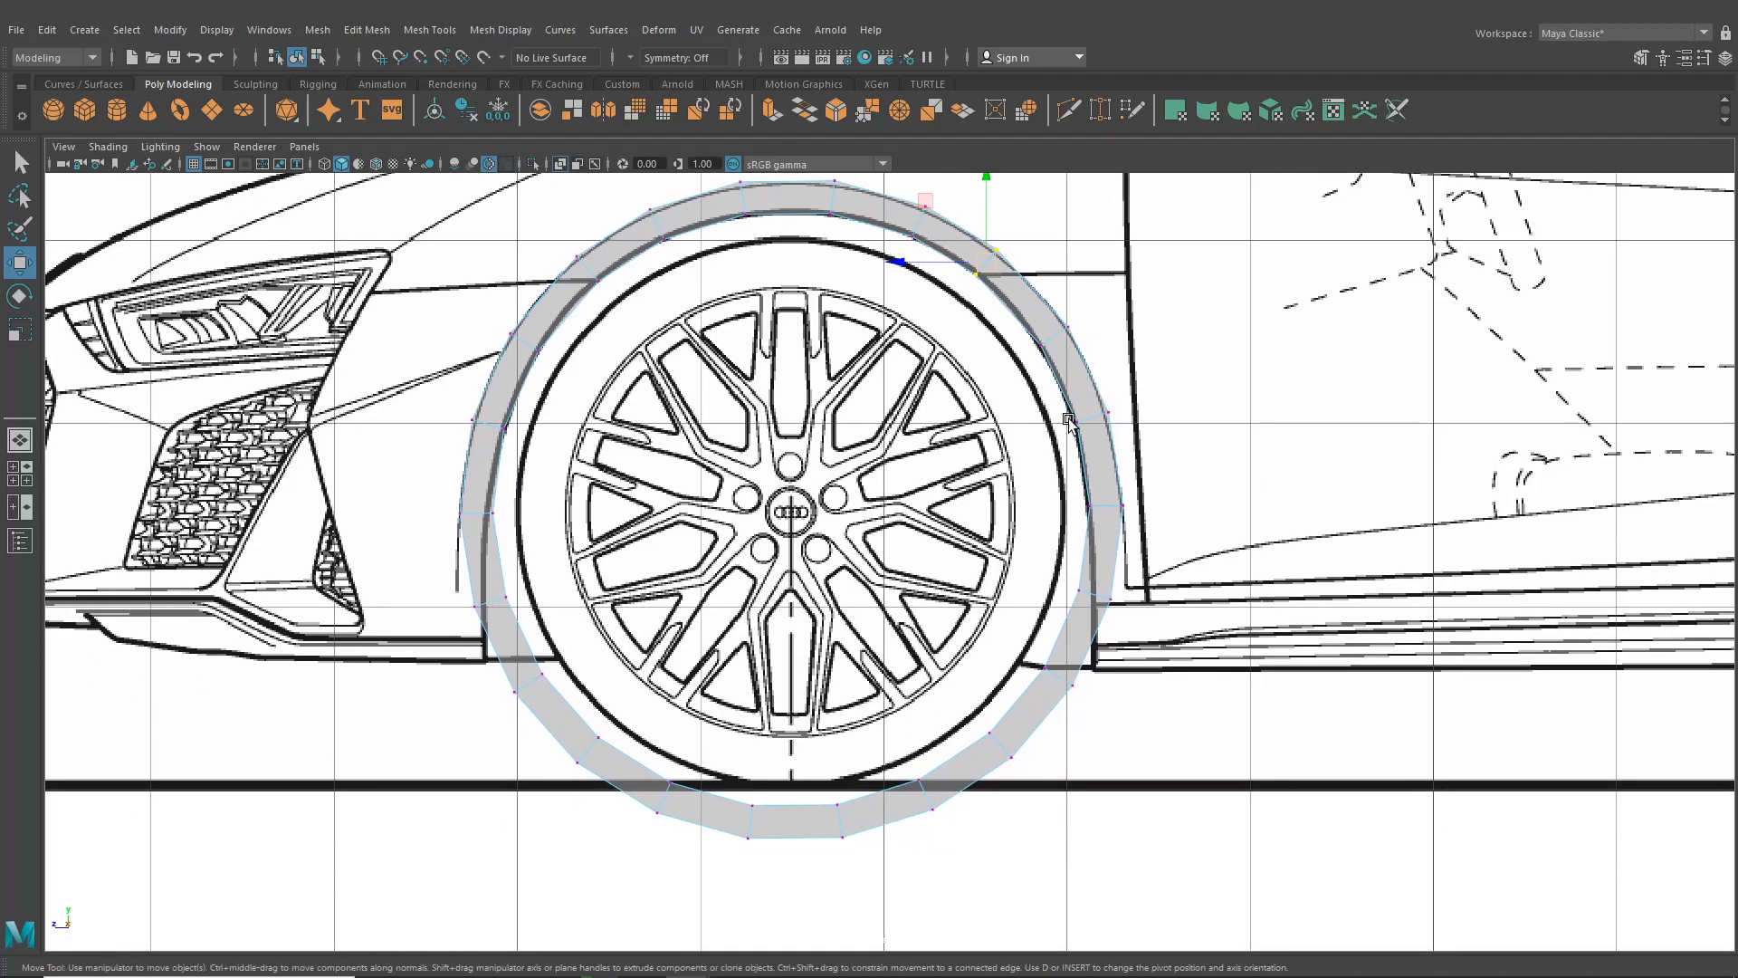
Align the front cross-section with the headlight-side fender line by moving its outer vertices down and forward and nudging its inner vertices
middle_click_drag(735, 604, 1002, 687, "alt")
scroll(1001, 687, "up", 3)
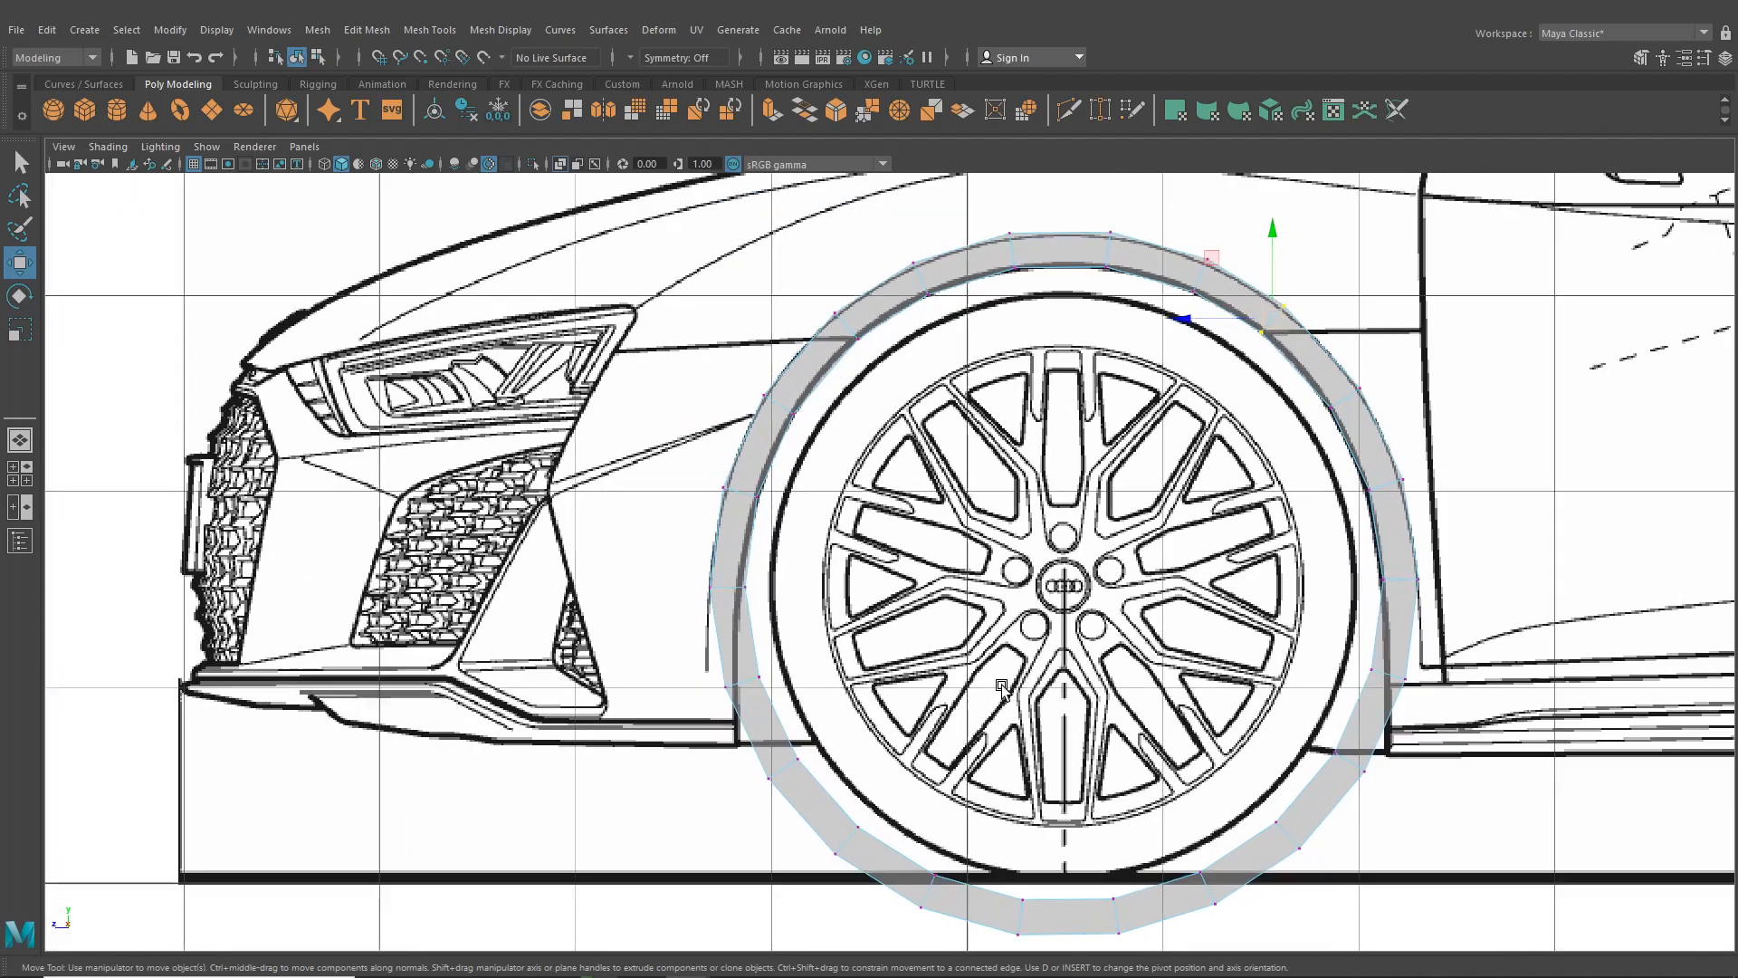
middle_click_drag(779, 706, 887, 580, "alt")
scroll(887, 581, "up", 2)
middle_click_drag(879, 484, 787, 842, "alt")
scroll(833, 473, "up", 2)
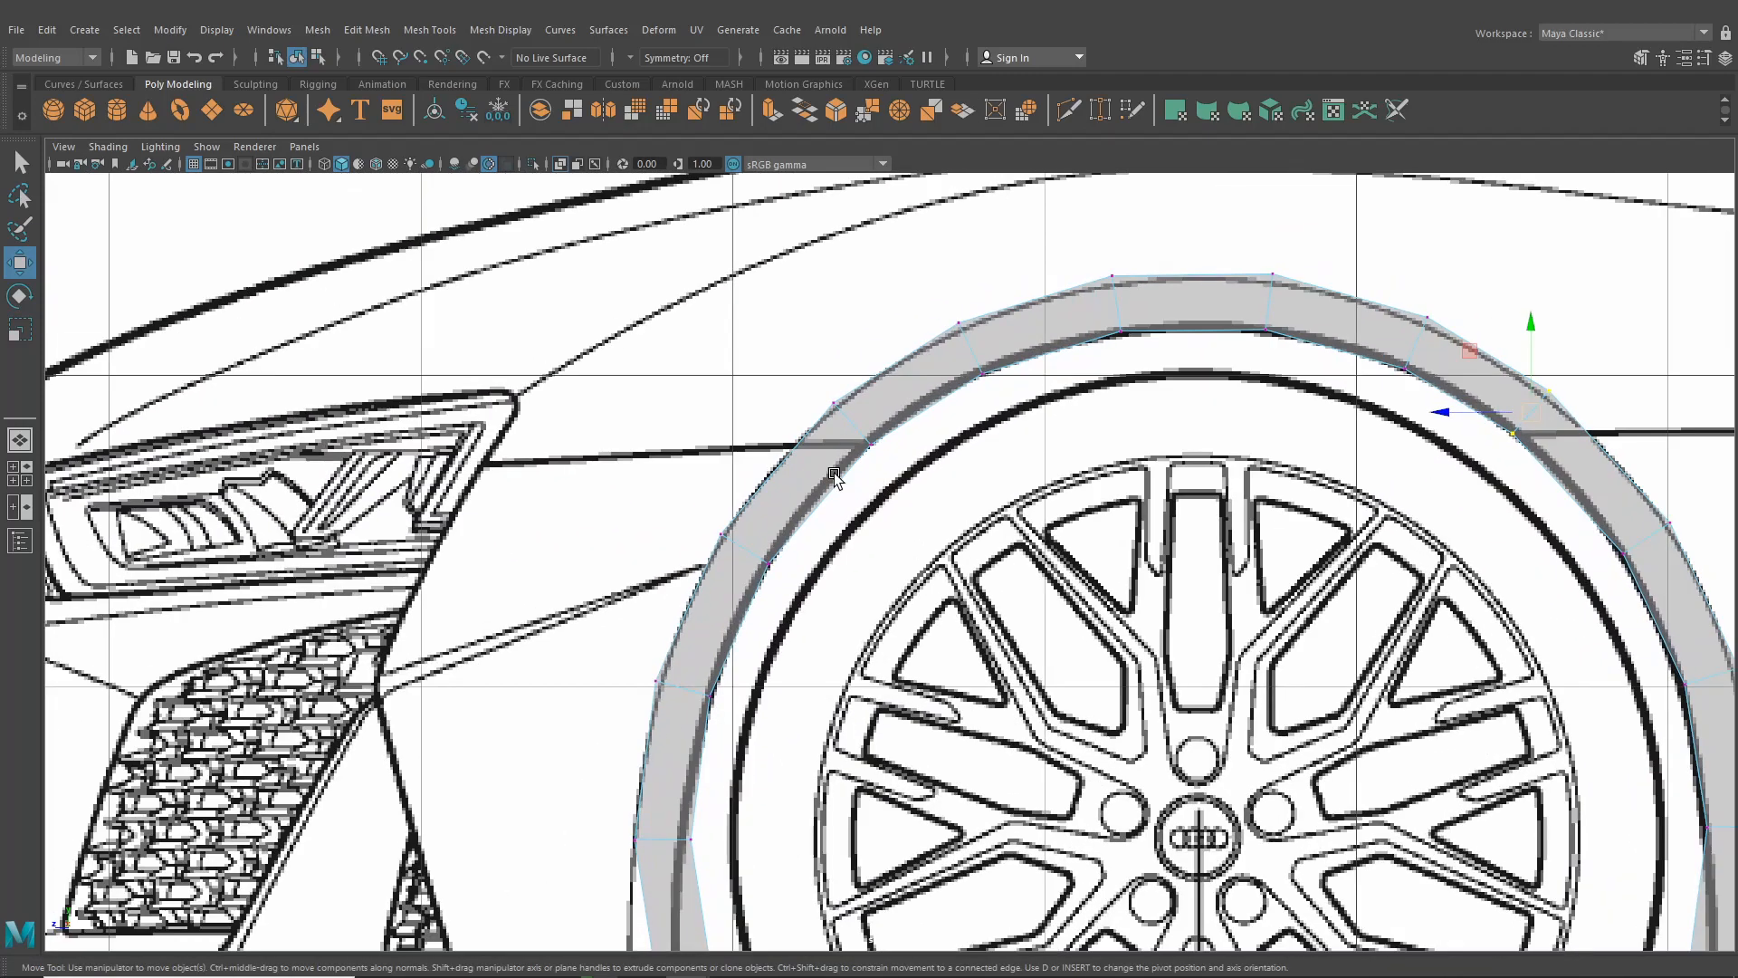
left_click(857, 420)
scroll(851, 471, "up", 4)
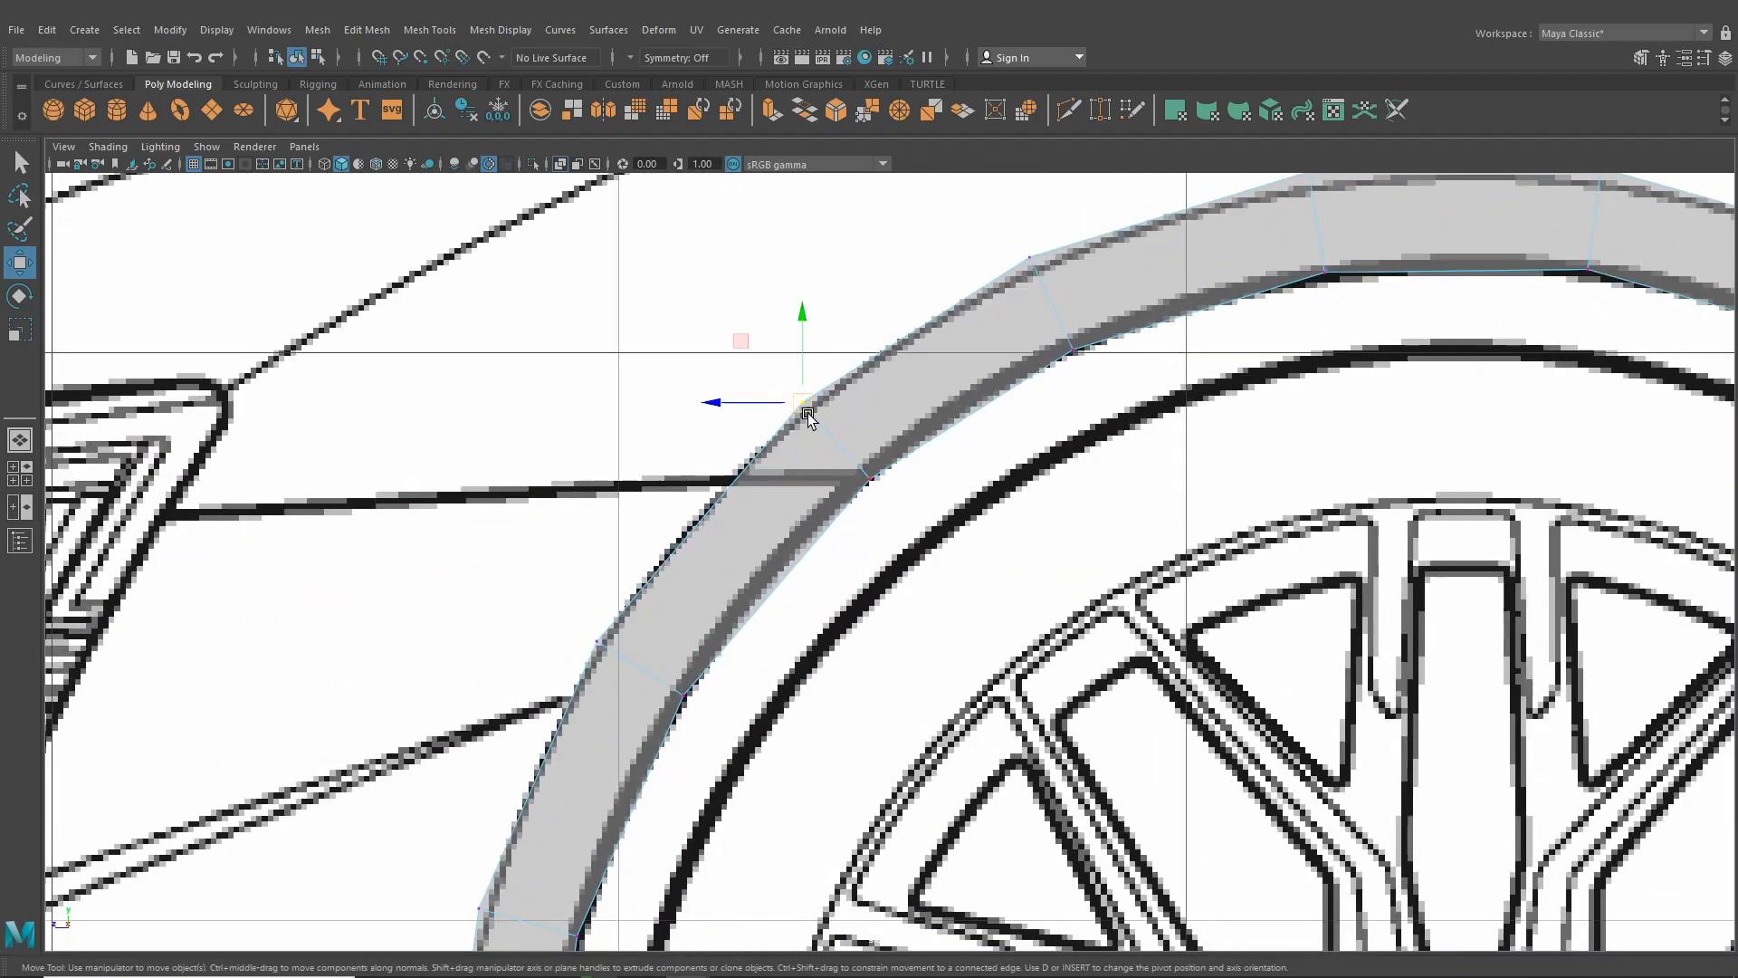
left_click_drag(807, 417, 745, 486)
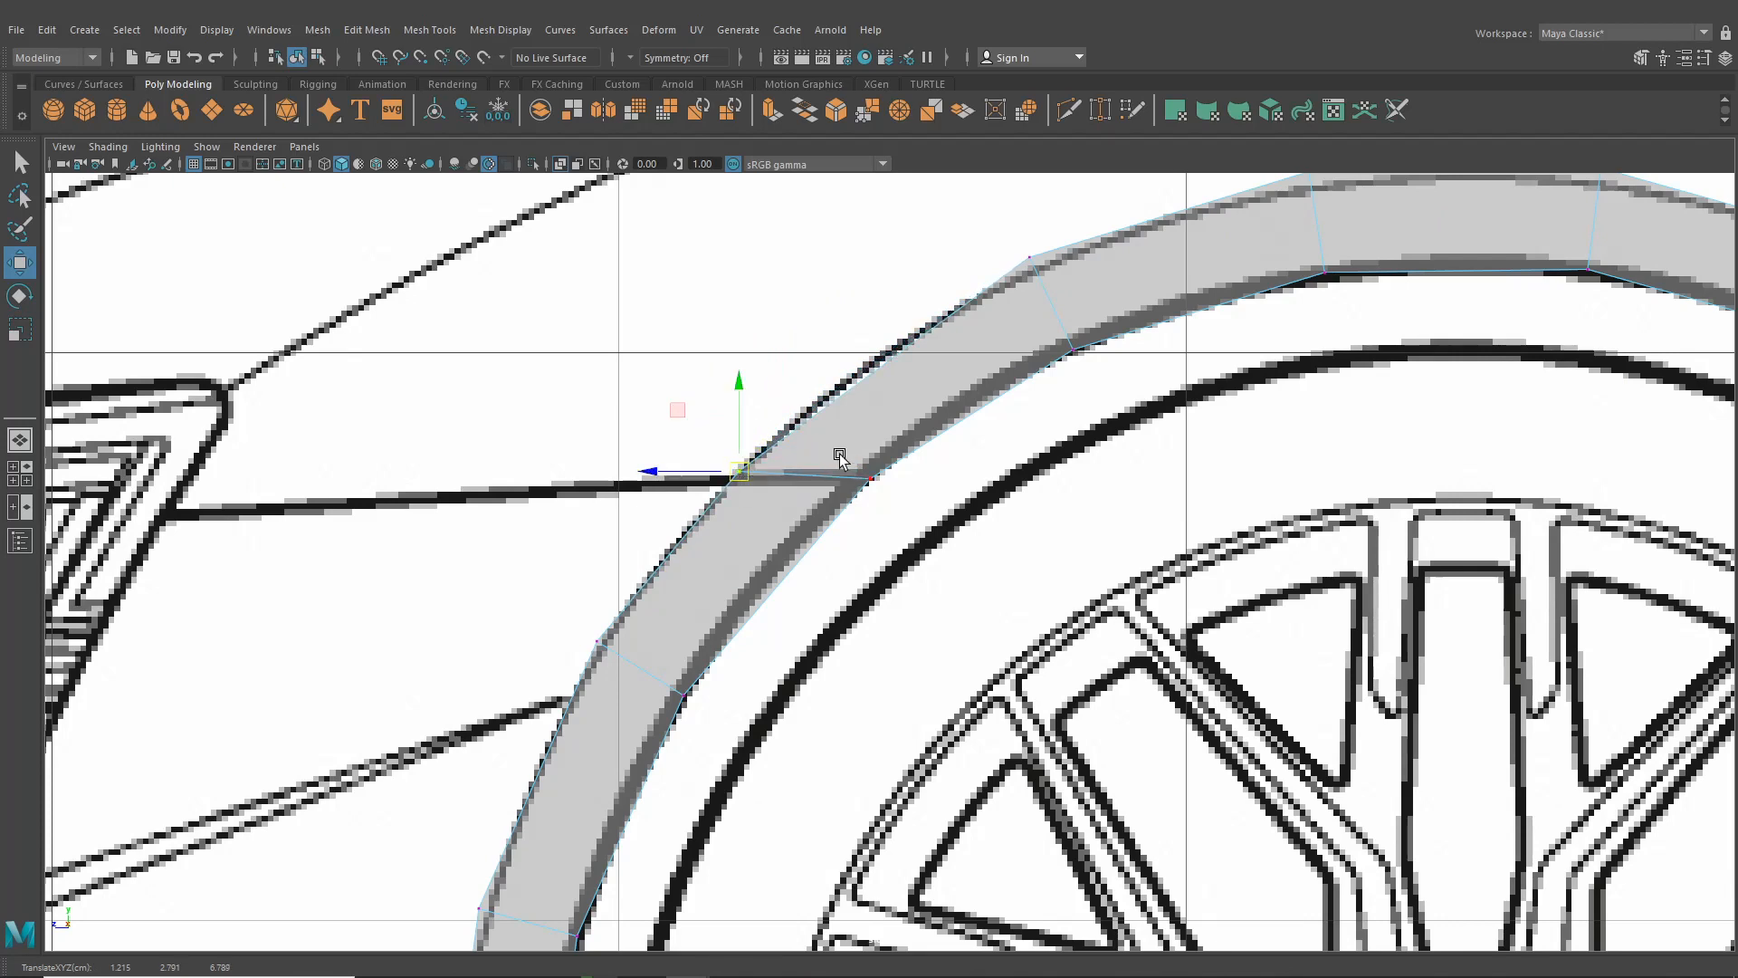
left_click(871, 477)
left_click_drag(874, 480, 878, 475)
Nudge the next cross-section above the front fender line along the arch, and shift the outer vertices on that line slightly forward
left_click_drag(1008, 238, 1082, 355)
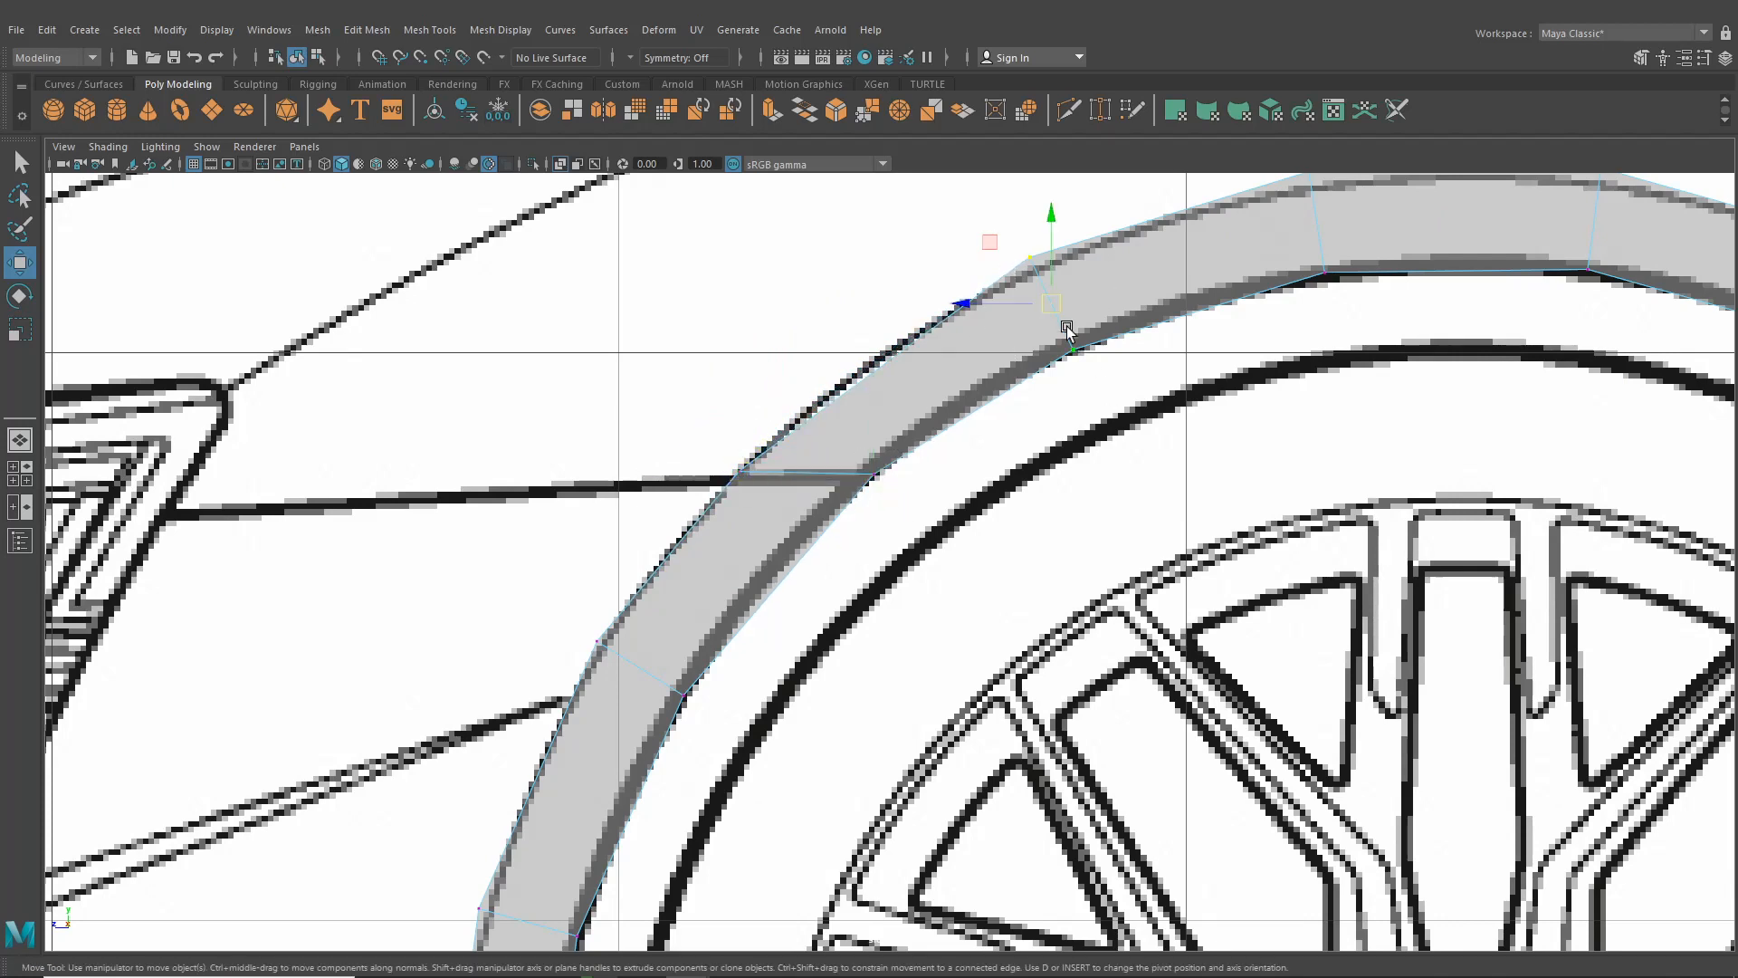
left_click(735, 468)
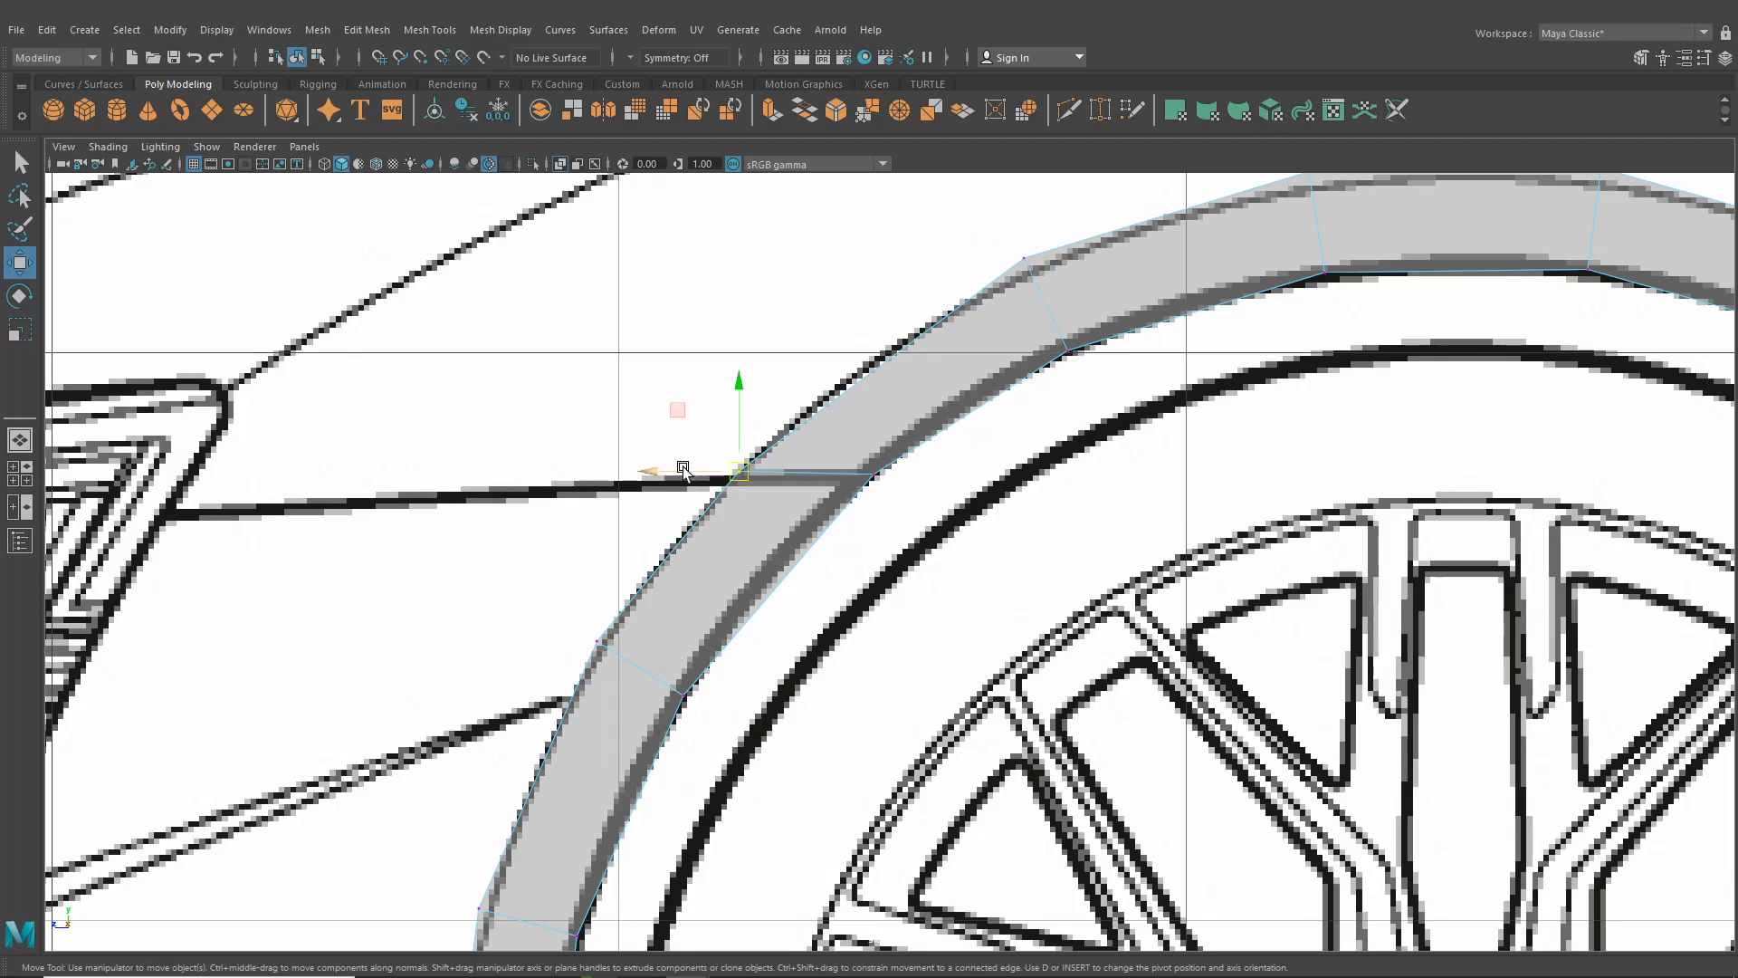
left_click_drag(683, 470, 671, 469)
scroll(1100, 380, "down", 5)
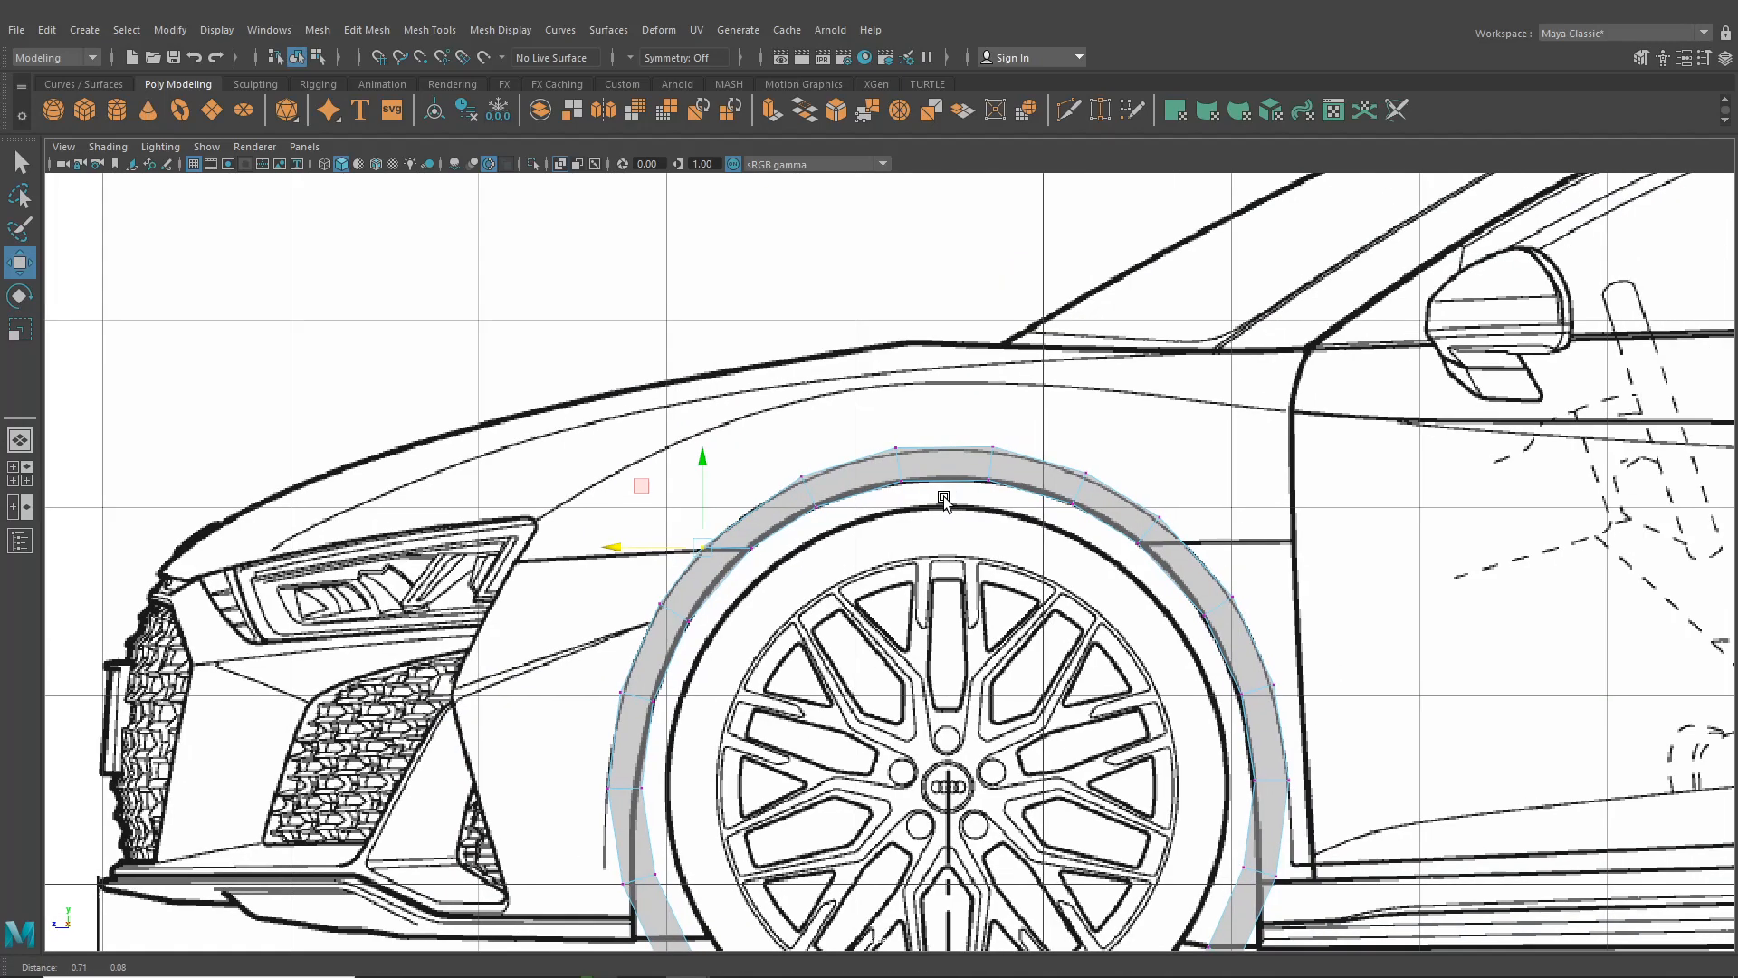
Align the rear cross-section with the body line behind the wheel by levelling its outer vertices and fitting both ends to the arch edges
scroll(1061, 432, "up", 8)
left_click_drag(1061, 431, 1124, 489)
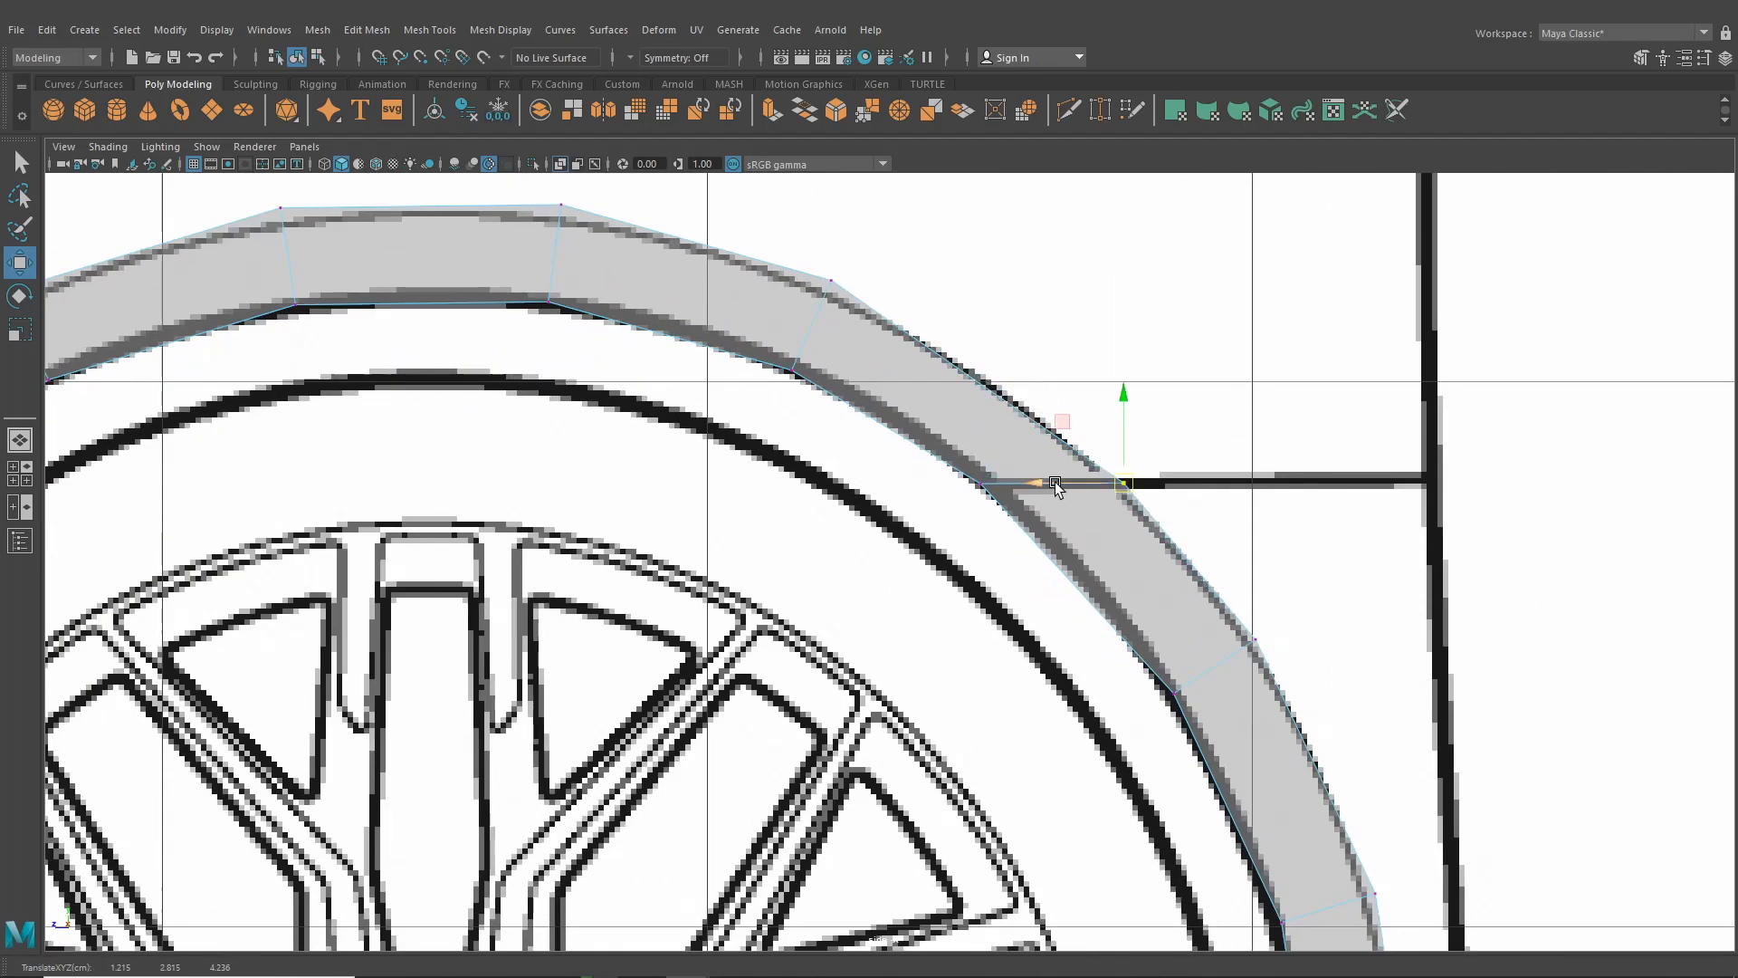
left_click_drag(974, 474, 1242, 584)
scroll(1050, 488, "up", 2)
left_click_drag(1100, 459, 1091, 453)
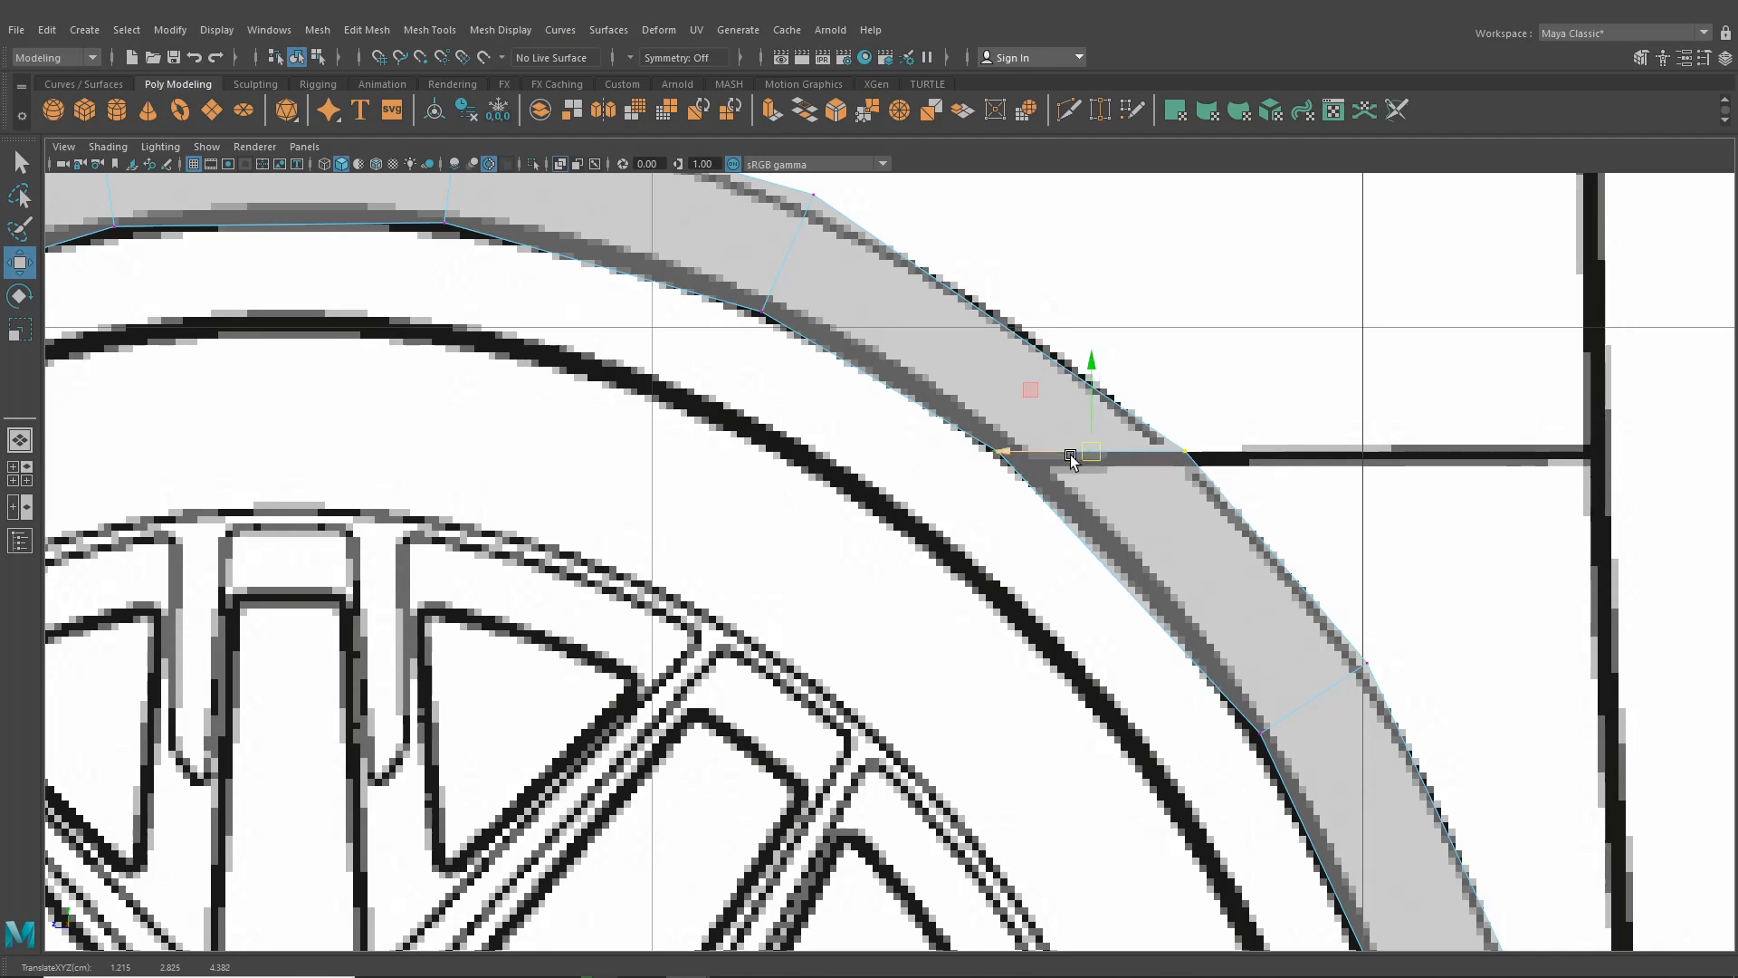
scroll(1086, 529, "down", 5)
scroll(1018, 569, "up", 4)
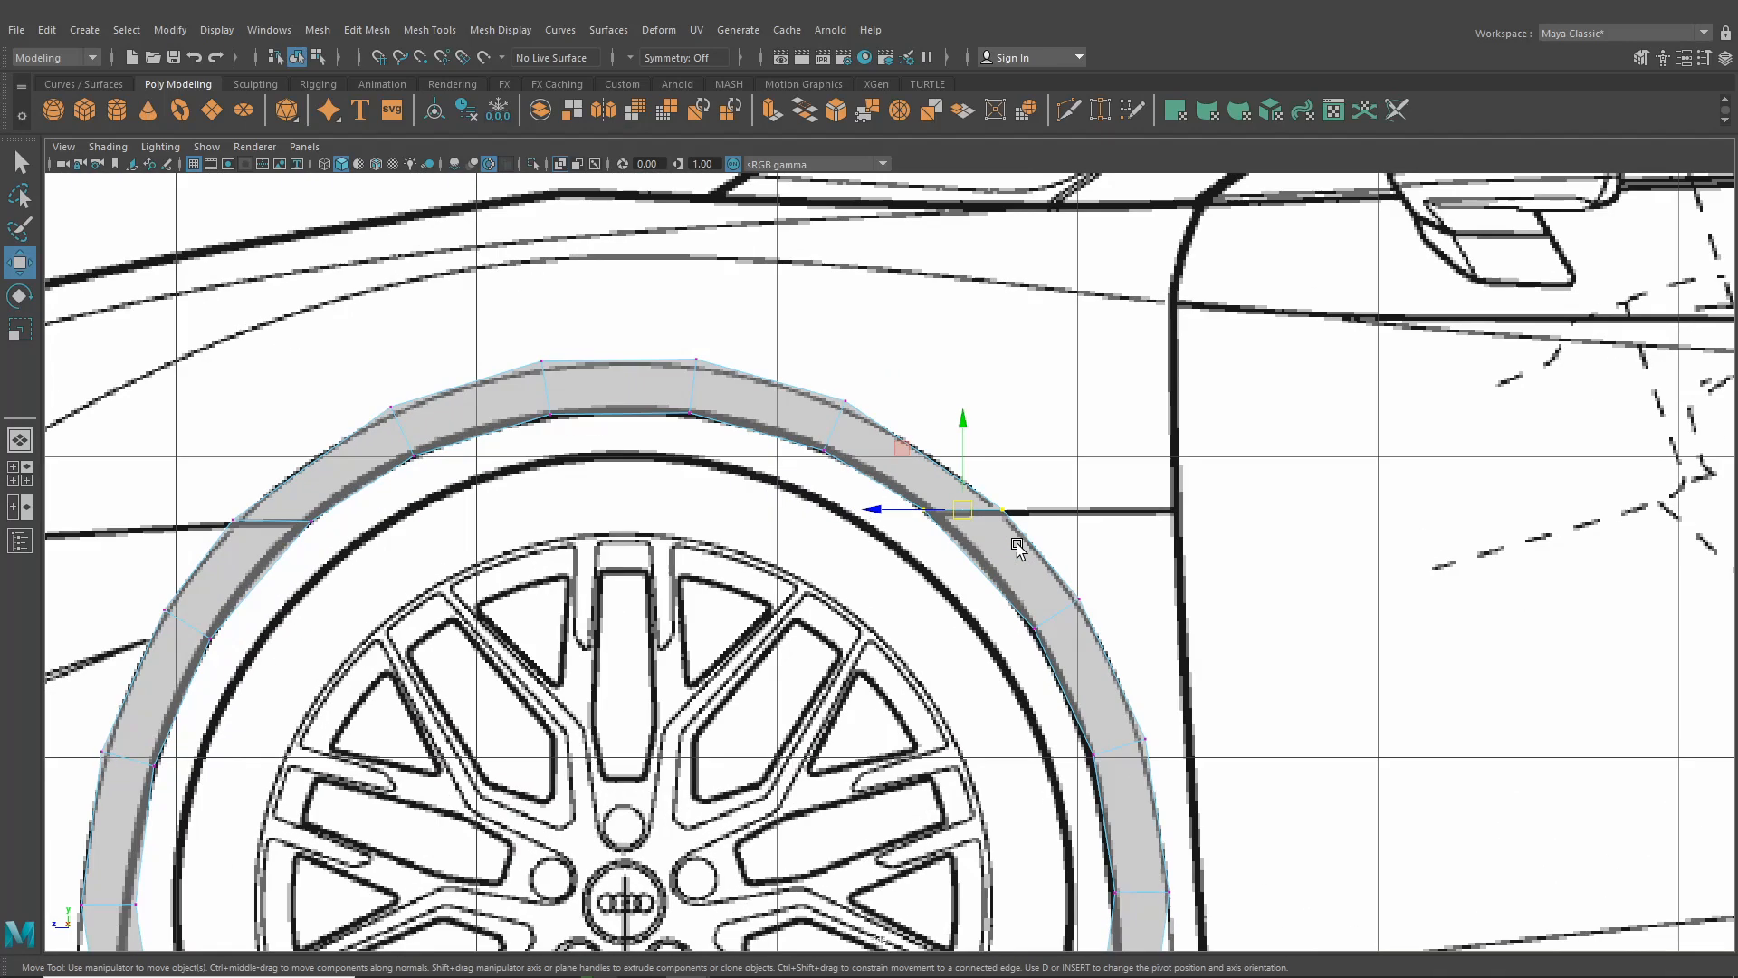
left_click(1038, 495)
left_click_drag(949, 494, 955, 497)
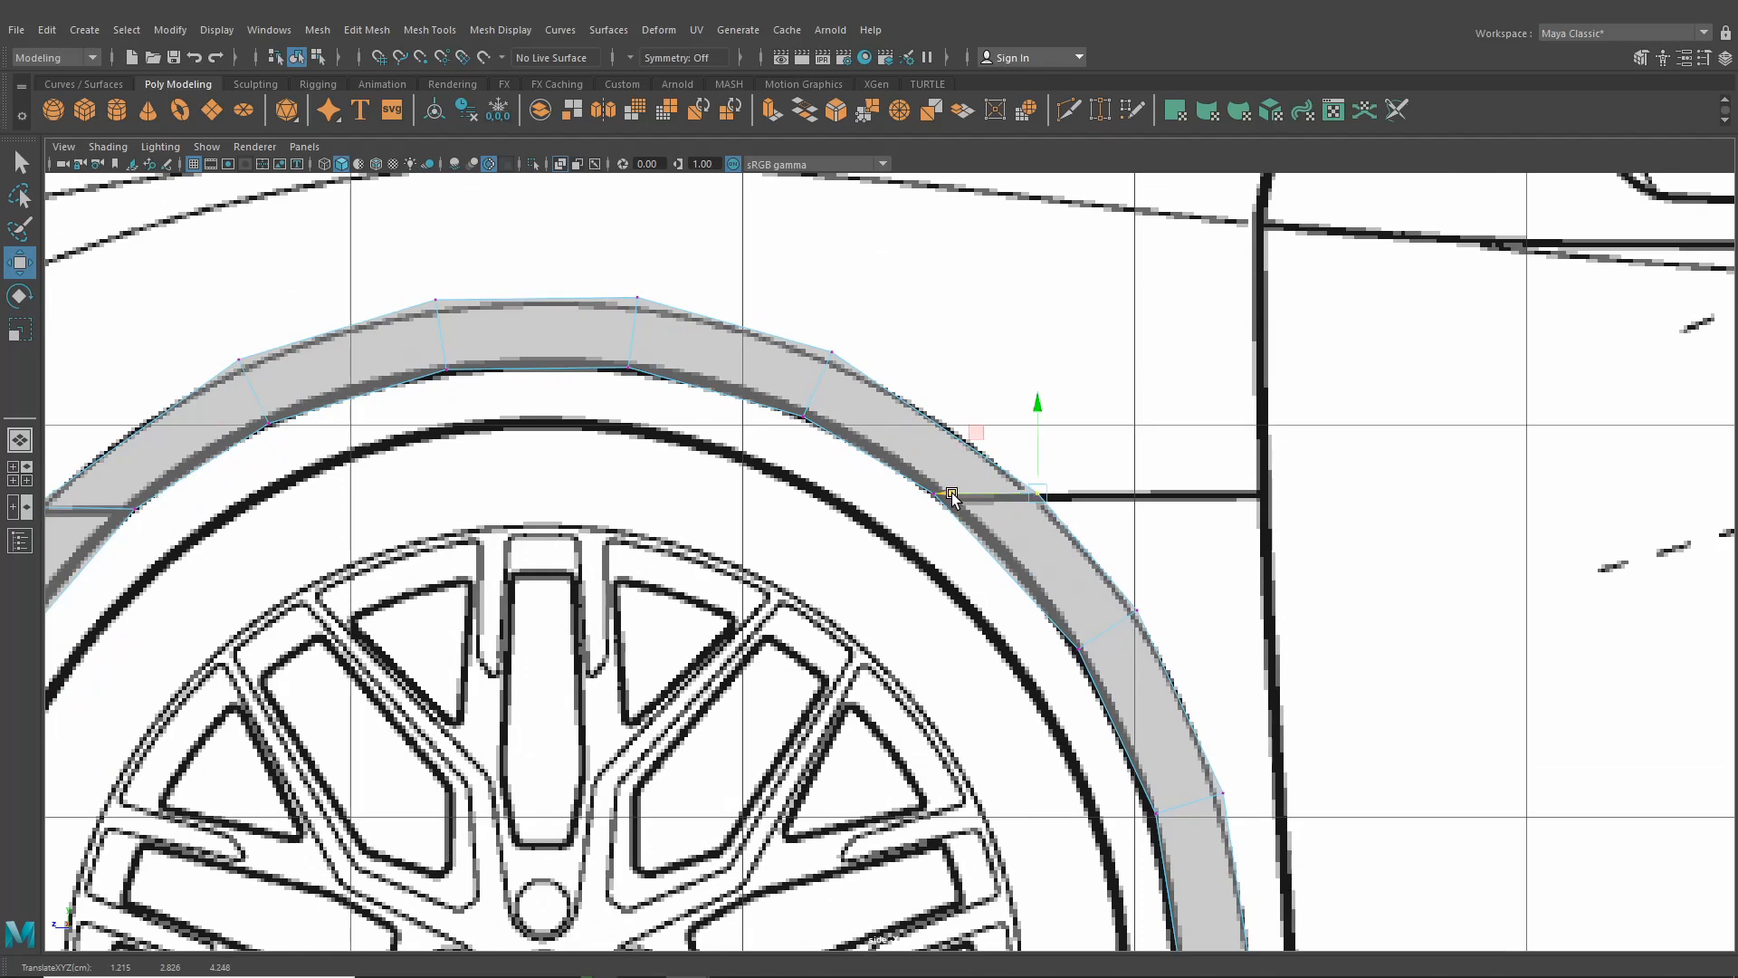
scroll(1014, 494, "up", 2)
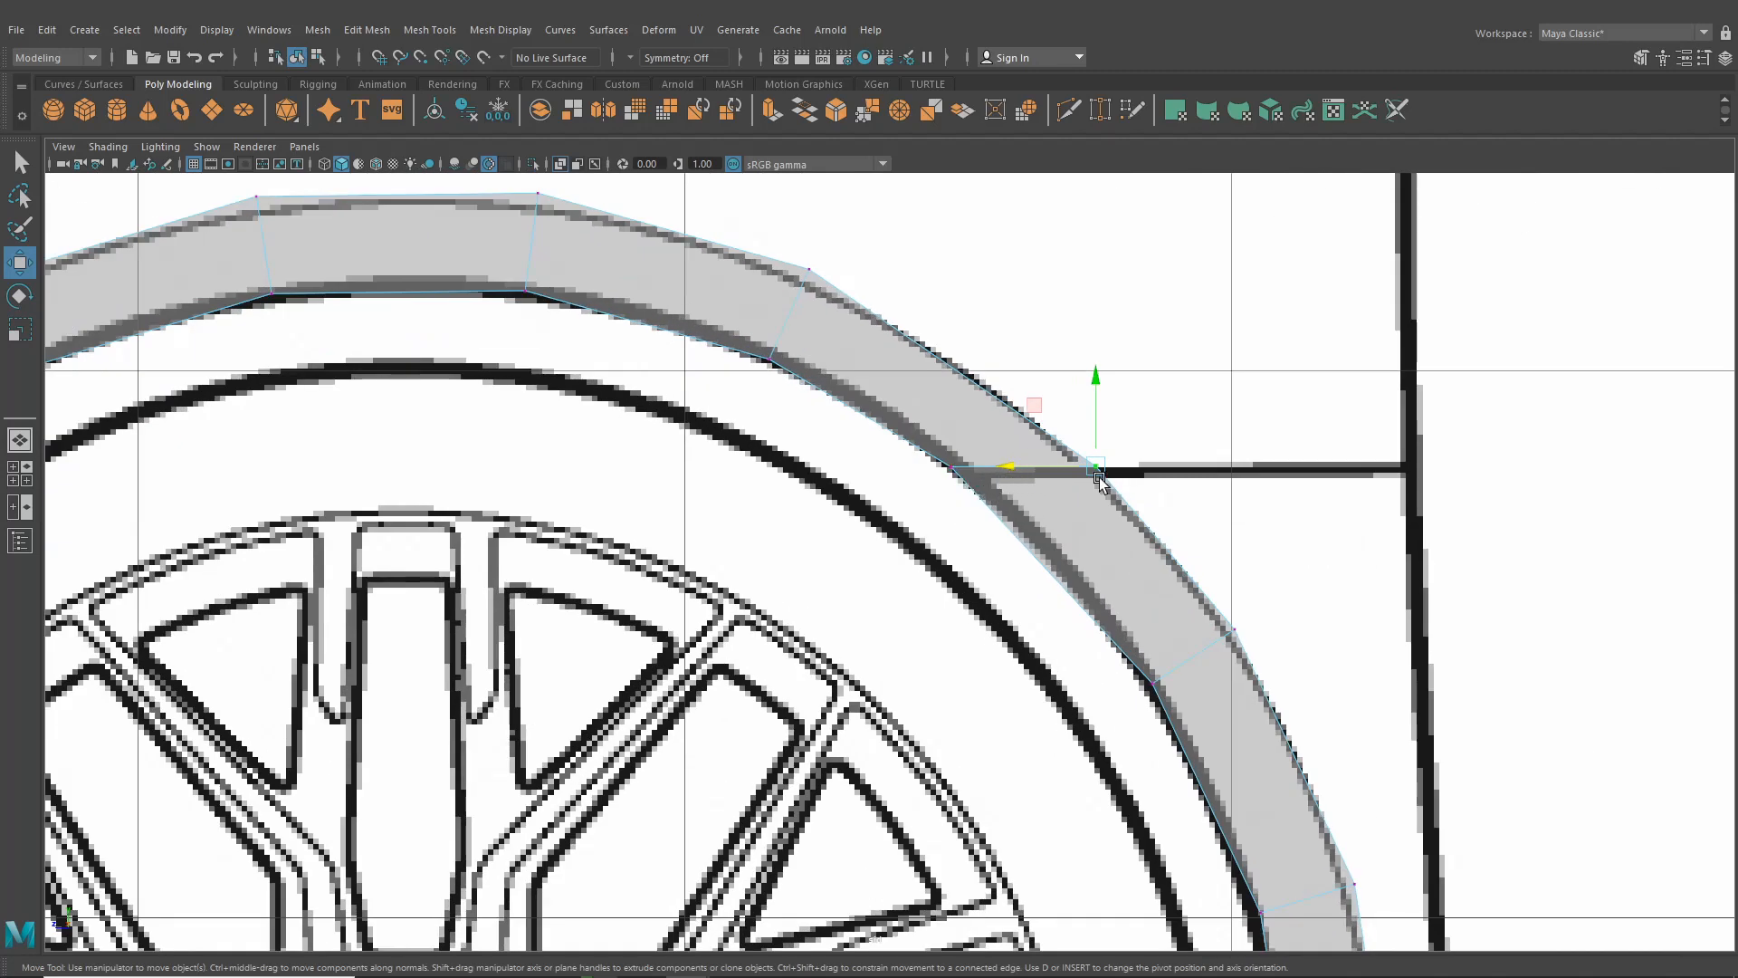
Slide the cross-section below the front fender line down along the arch toward the bumper crease
middle_click_drag(473, 543, 930, 577, "alt")
scroll(930, 577, "down", 6)
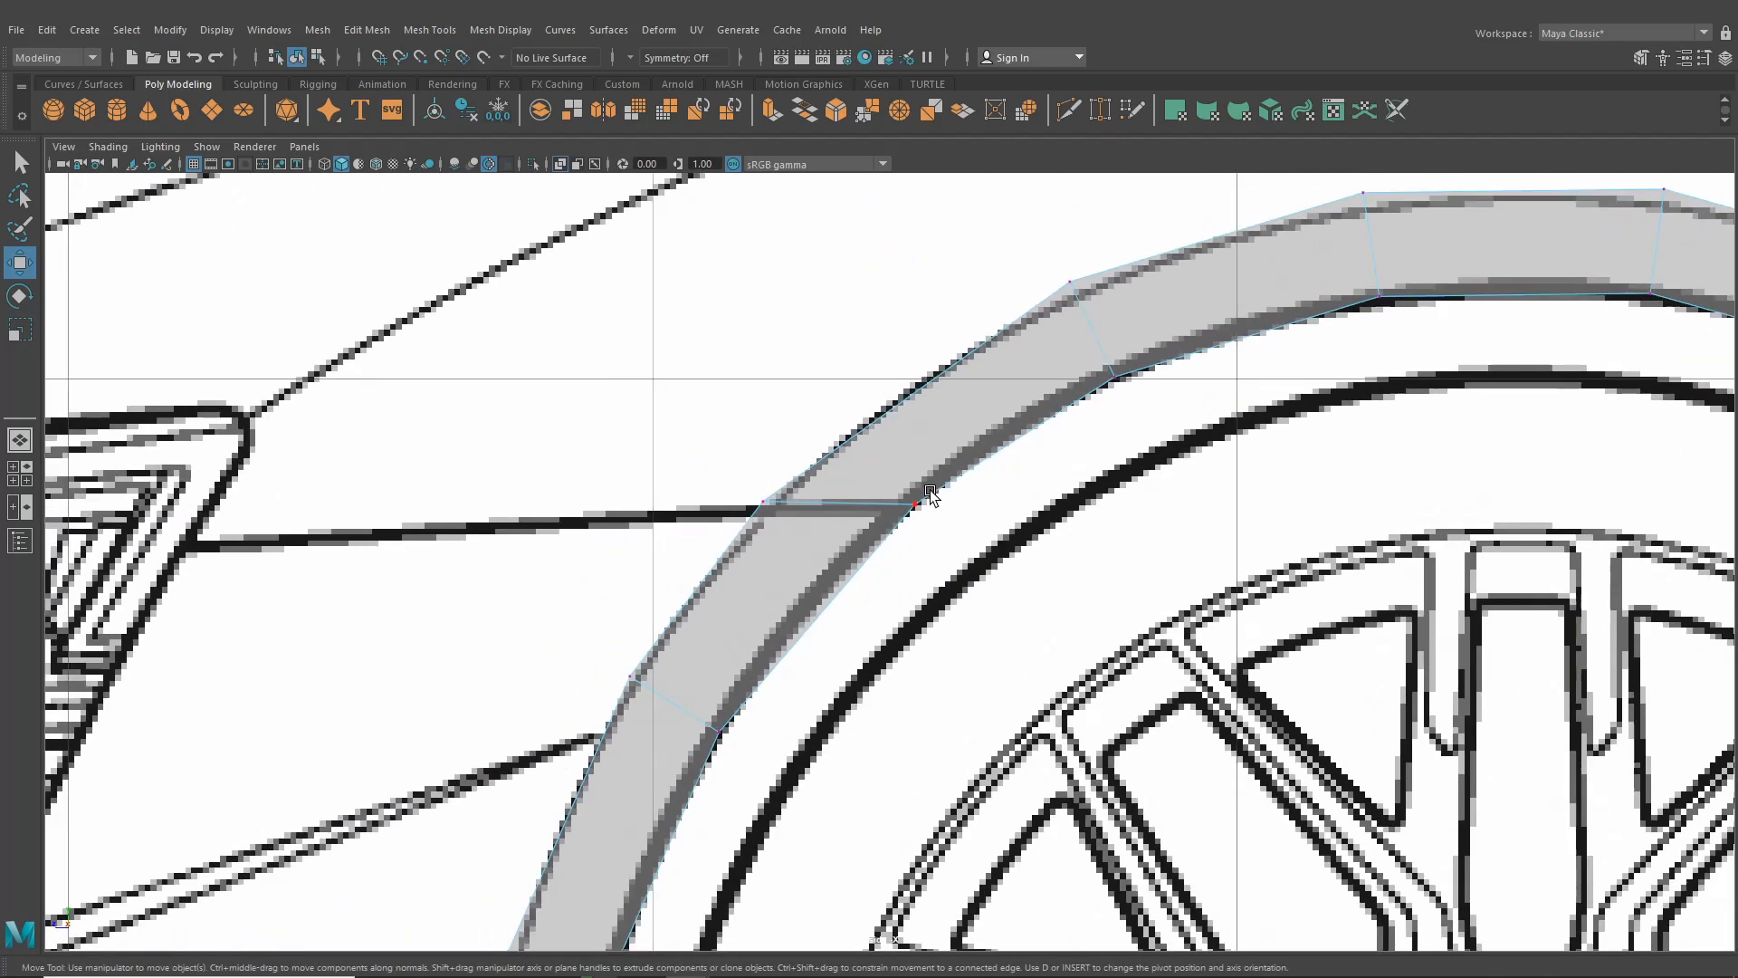
scroll(895, 607, "up", 1)
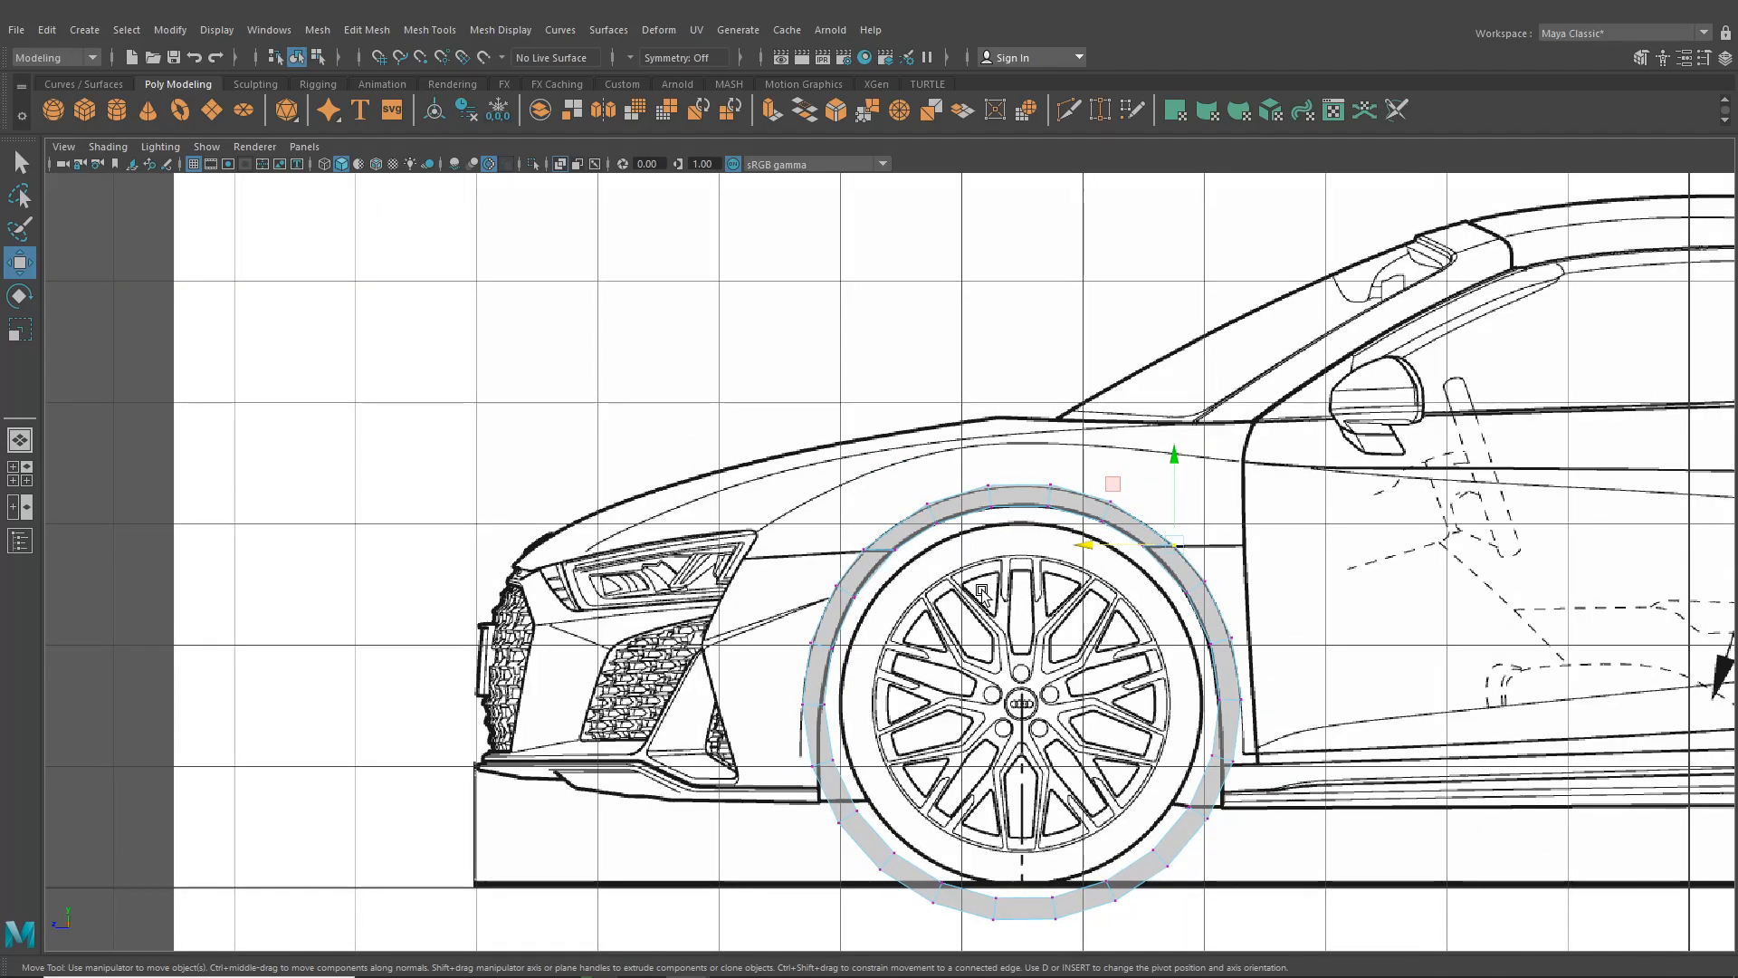
scroll(809, 600, "up", 4)
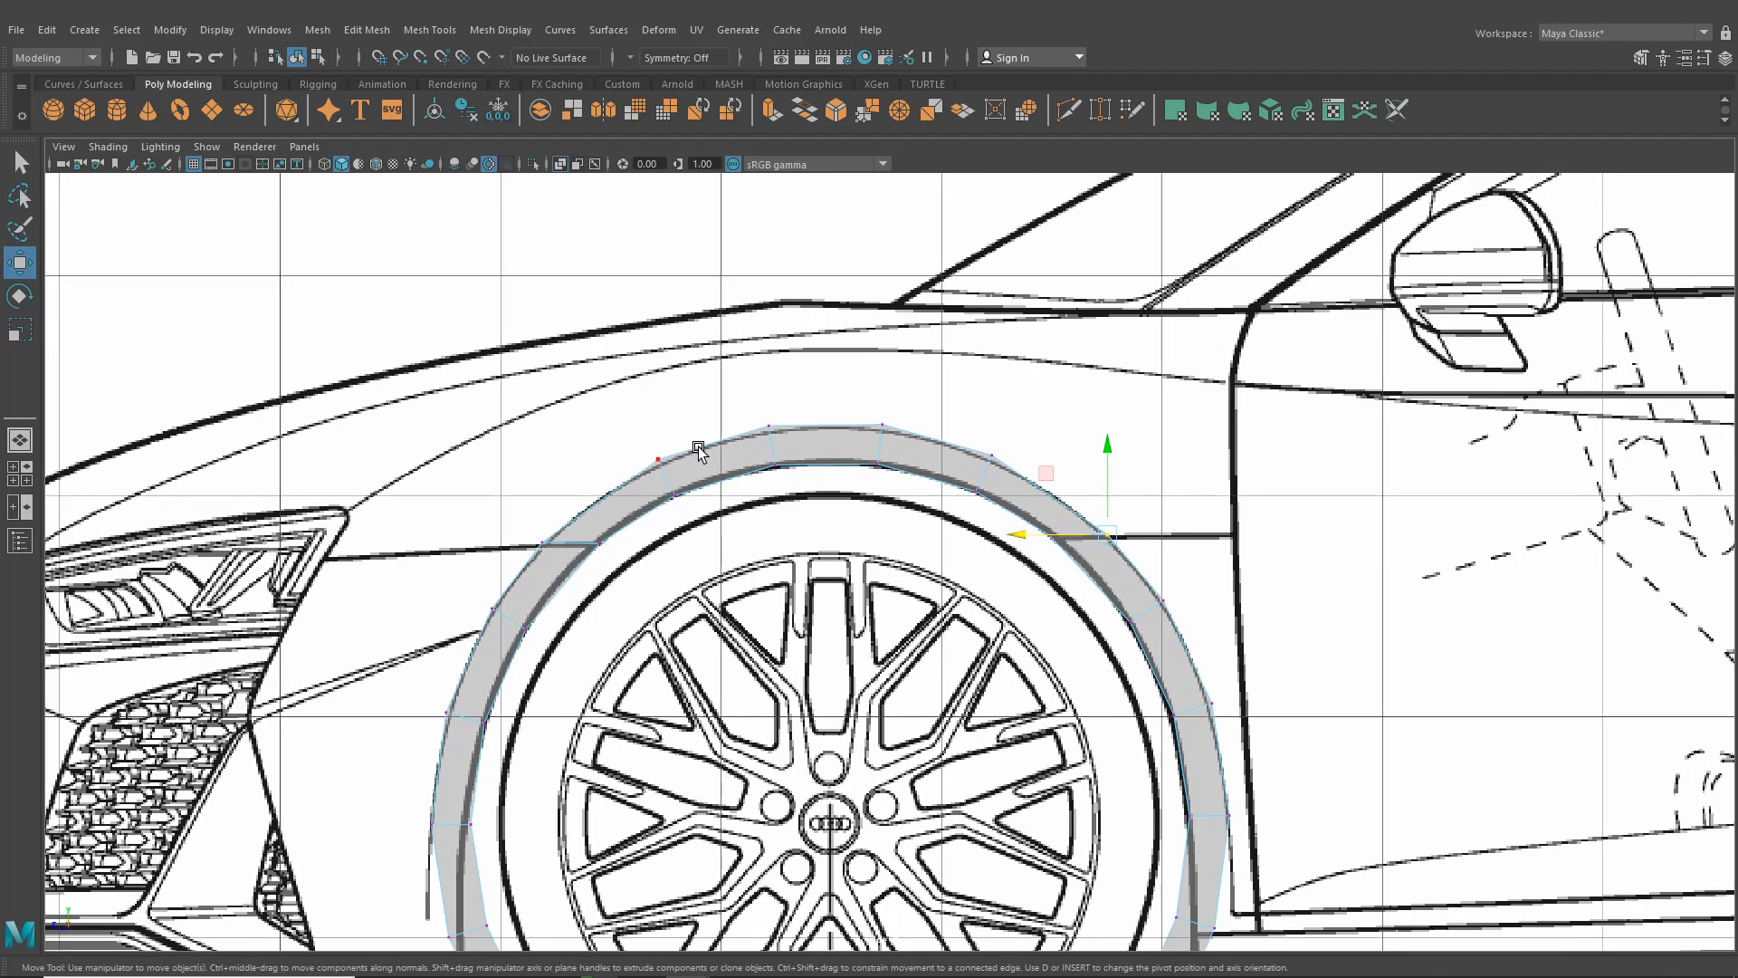
middle_click_drag(595, 670, 848, 390, "alt")
mouse_move(788, 520)
middle_mouse_down("alt")
mouse_move(764, 577)
mouse_move(744, 541)
middle_mouse_up("alt")
scroll(744, 541, "up", 5)
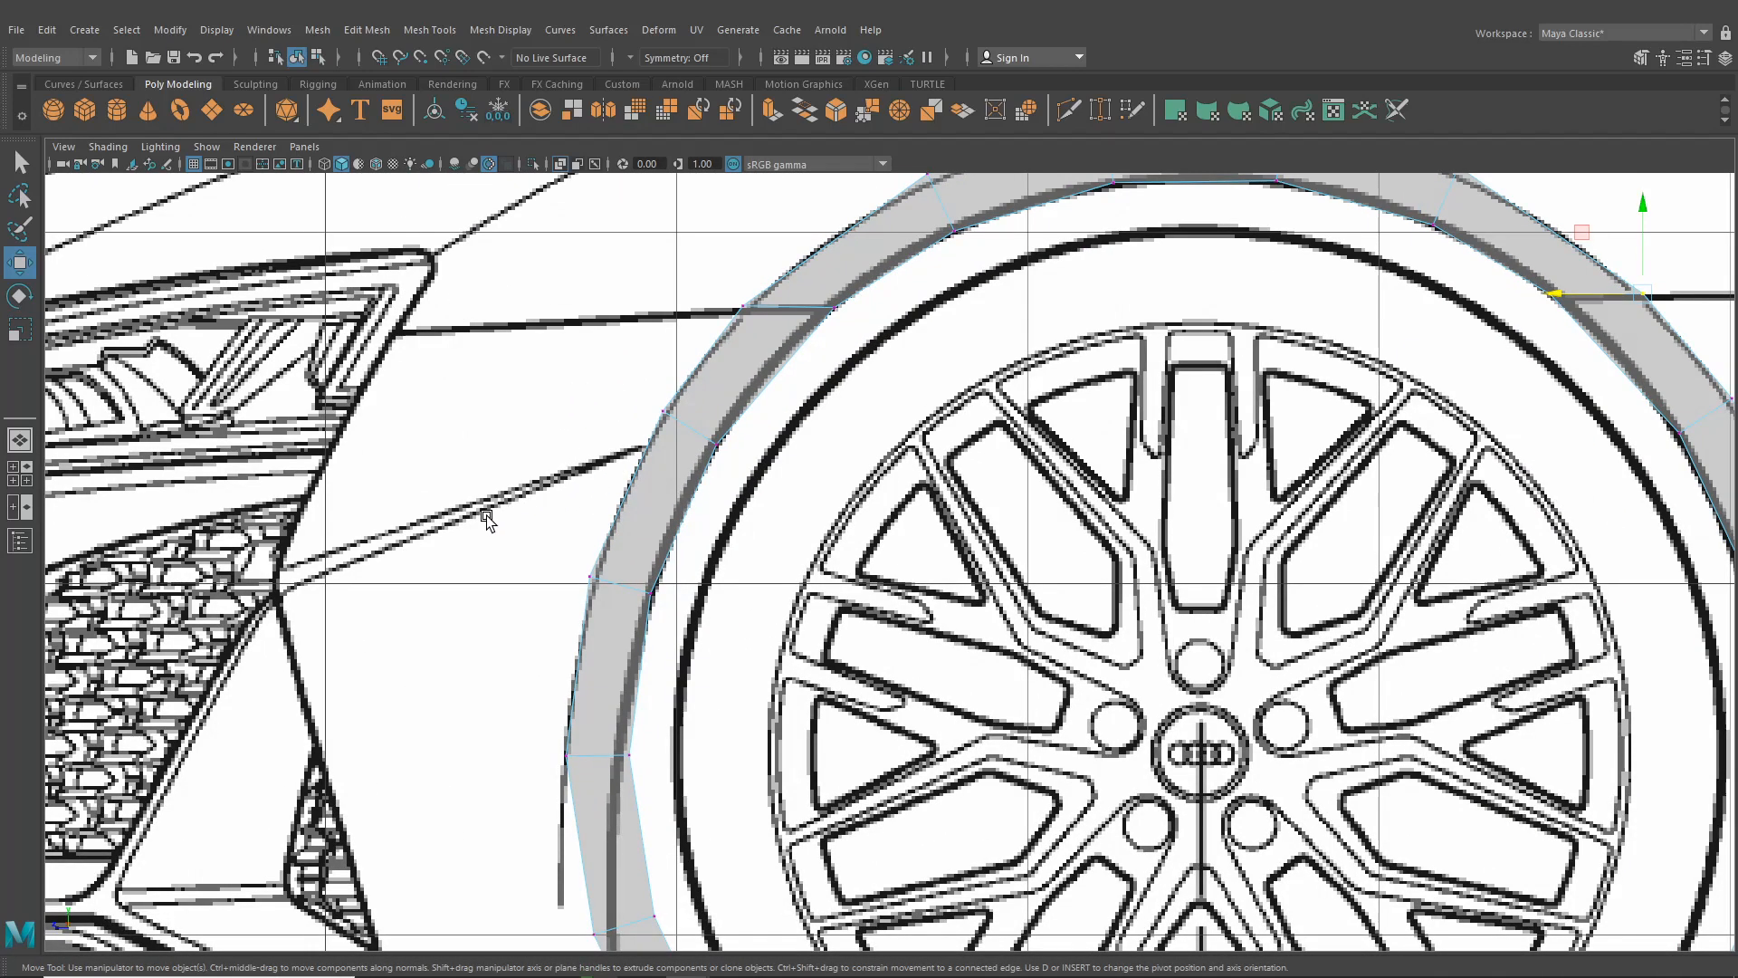
left_click_drag(658, 409, 677, 443)
left_click_drag(823, 282, 782, 307)
Shift the lower front cross-sections forward onto the arch outline and fine-tune the section above them
middle_click_drag(737, 466, 770, 412, "alt")
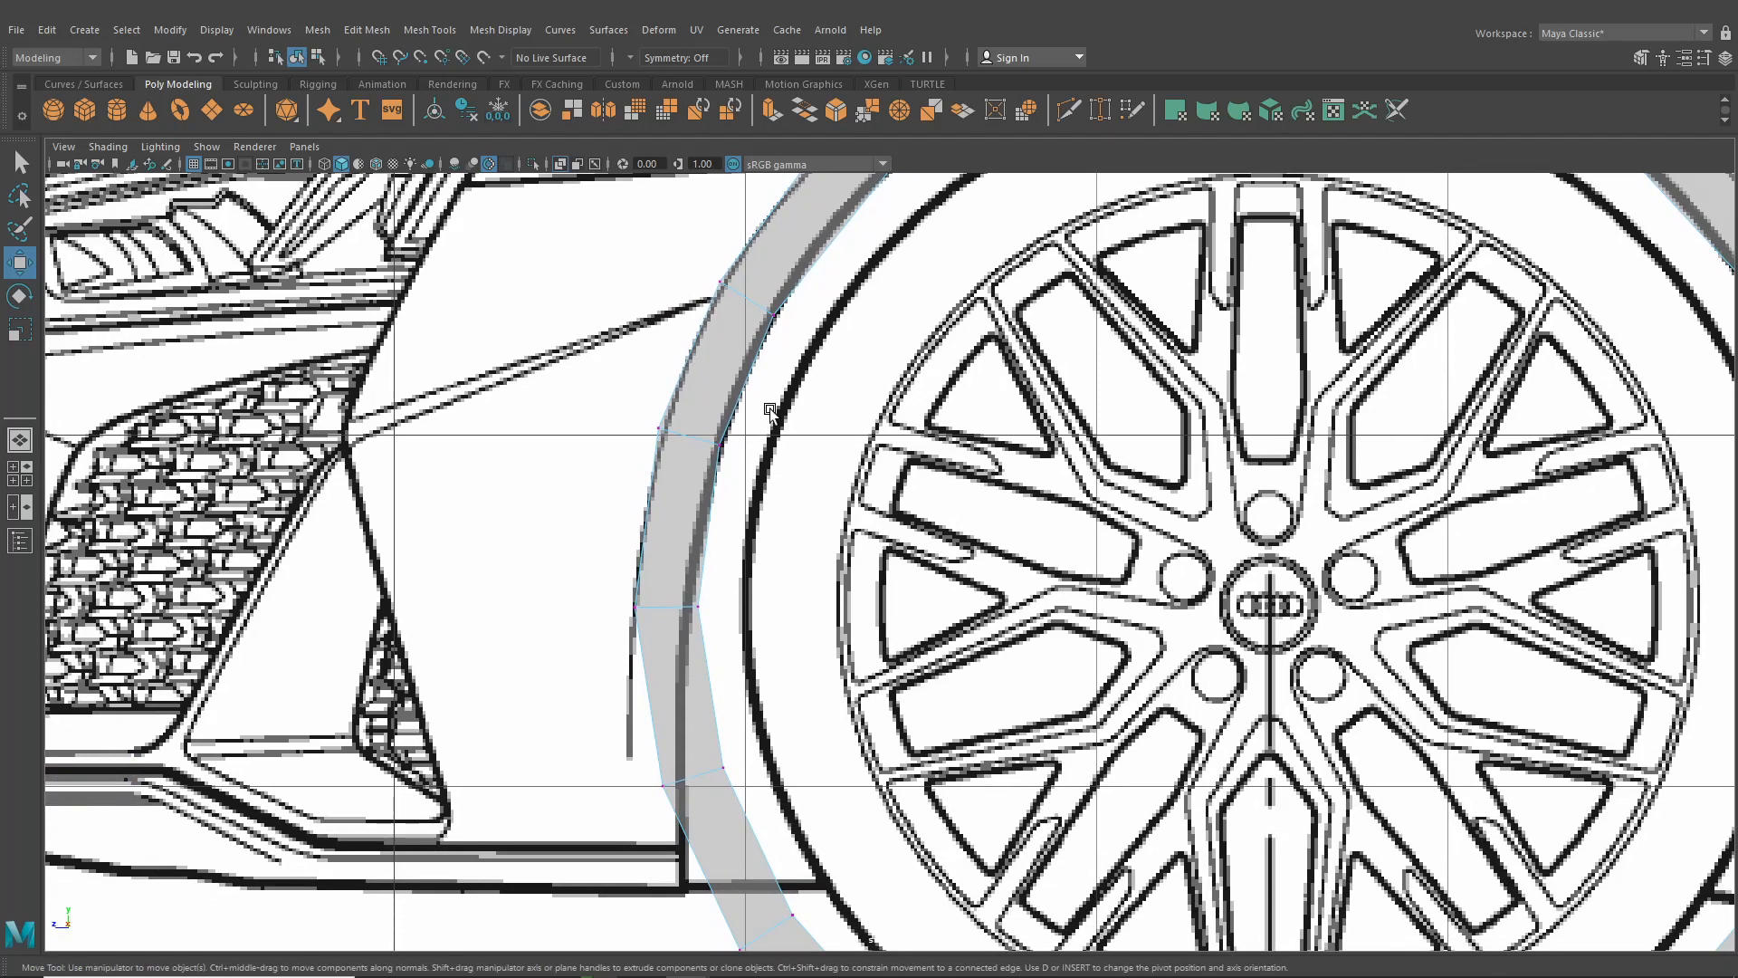
middle_click_drag(637, 546, 647, 464, "alt")
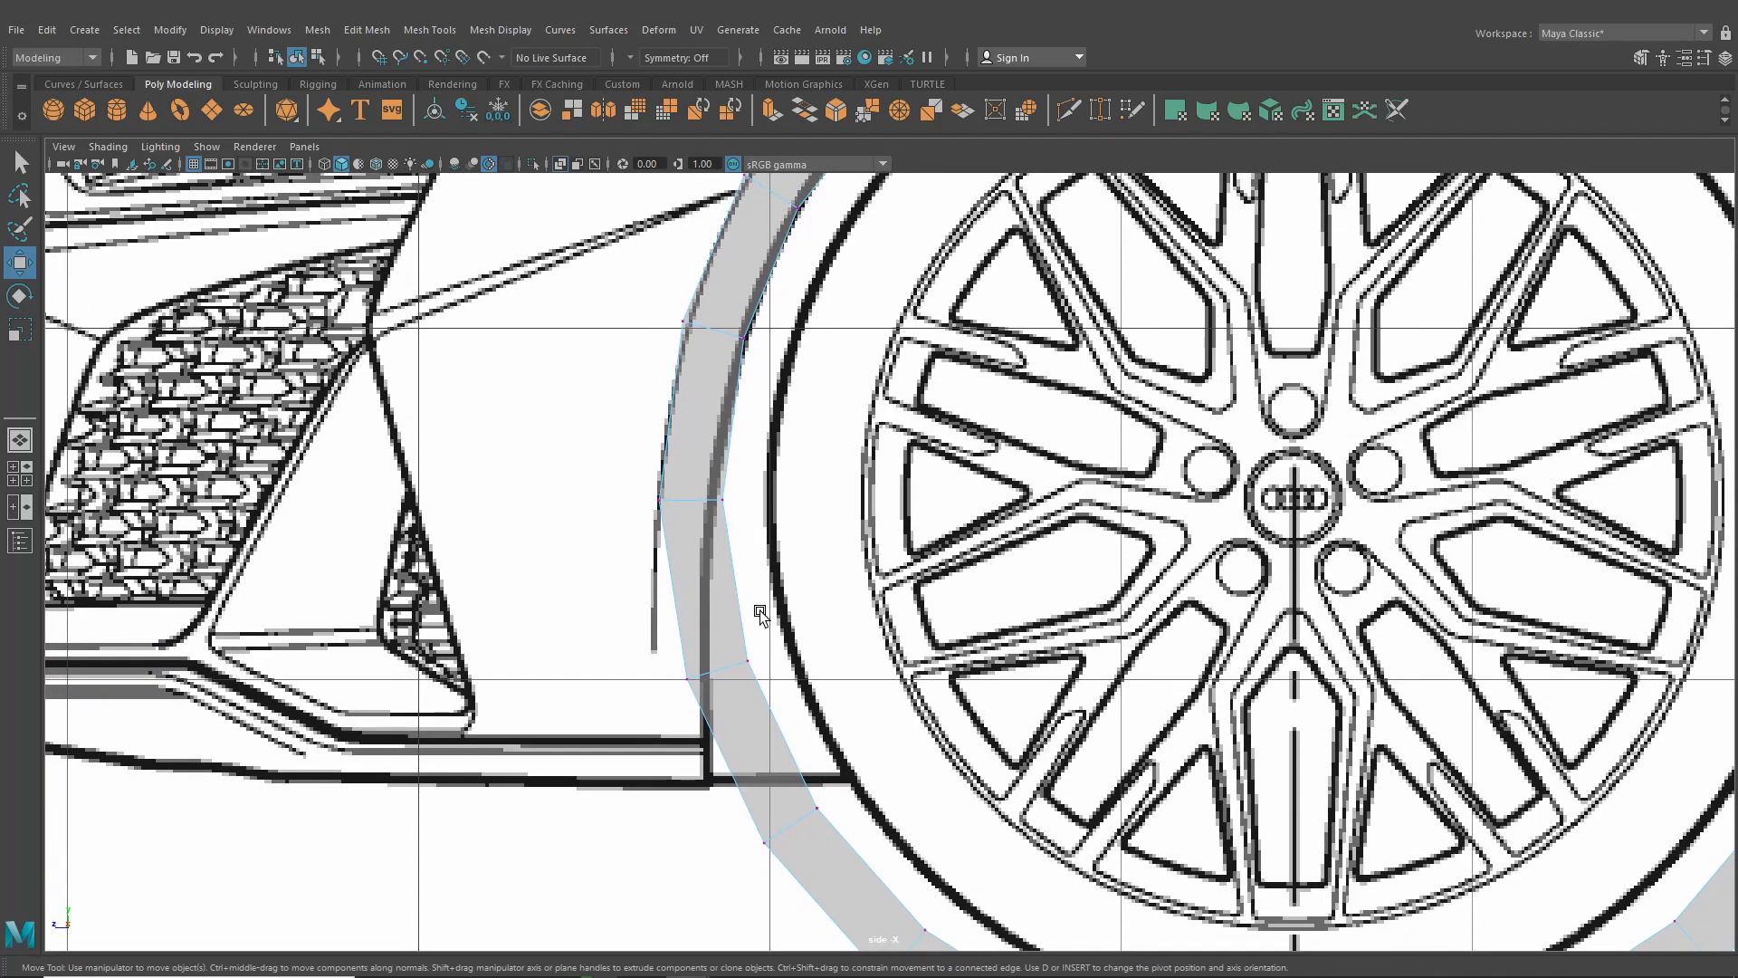
mouse_move(698, 634)
left_mouse_down()
mouse_move(759, 688)
mouse_move(675, 658)
left_mouse_up()
left_click_drag(644, 473, 779, 701)
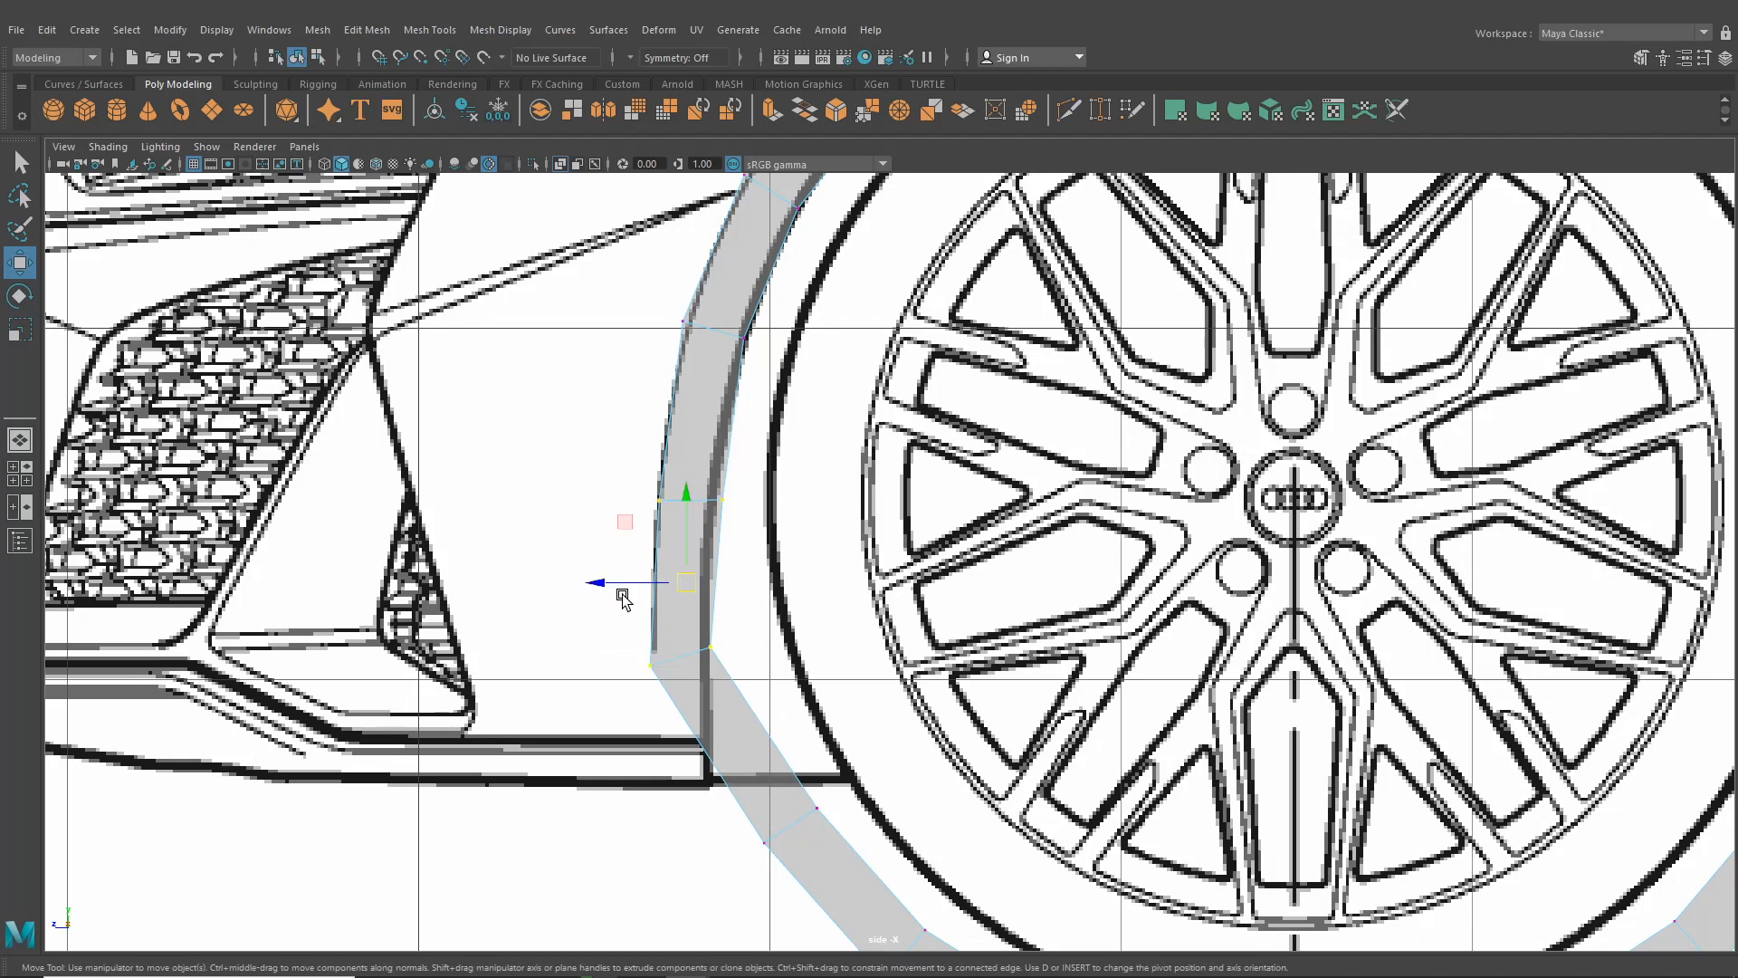
left_click_drag(618, 581, 616, 580)
left_click_drag(668, 284, 774, 373)
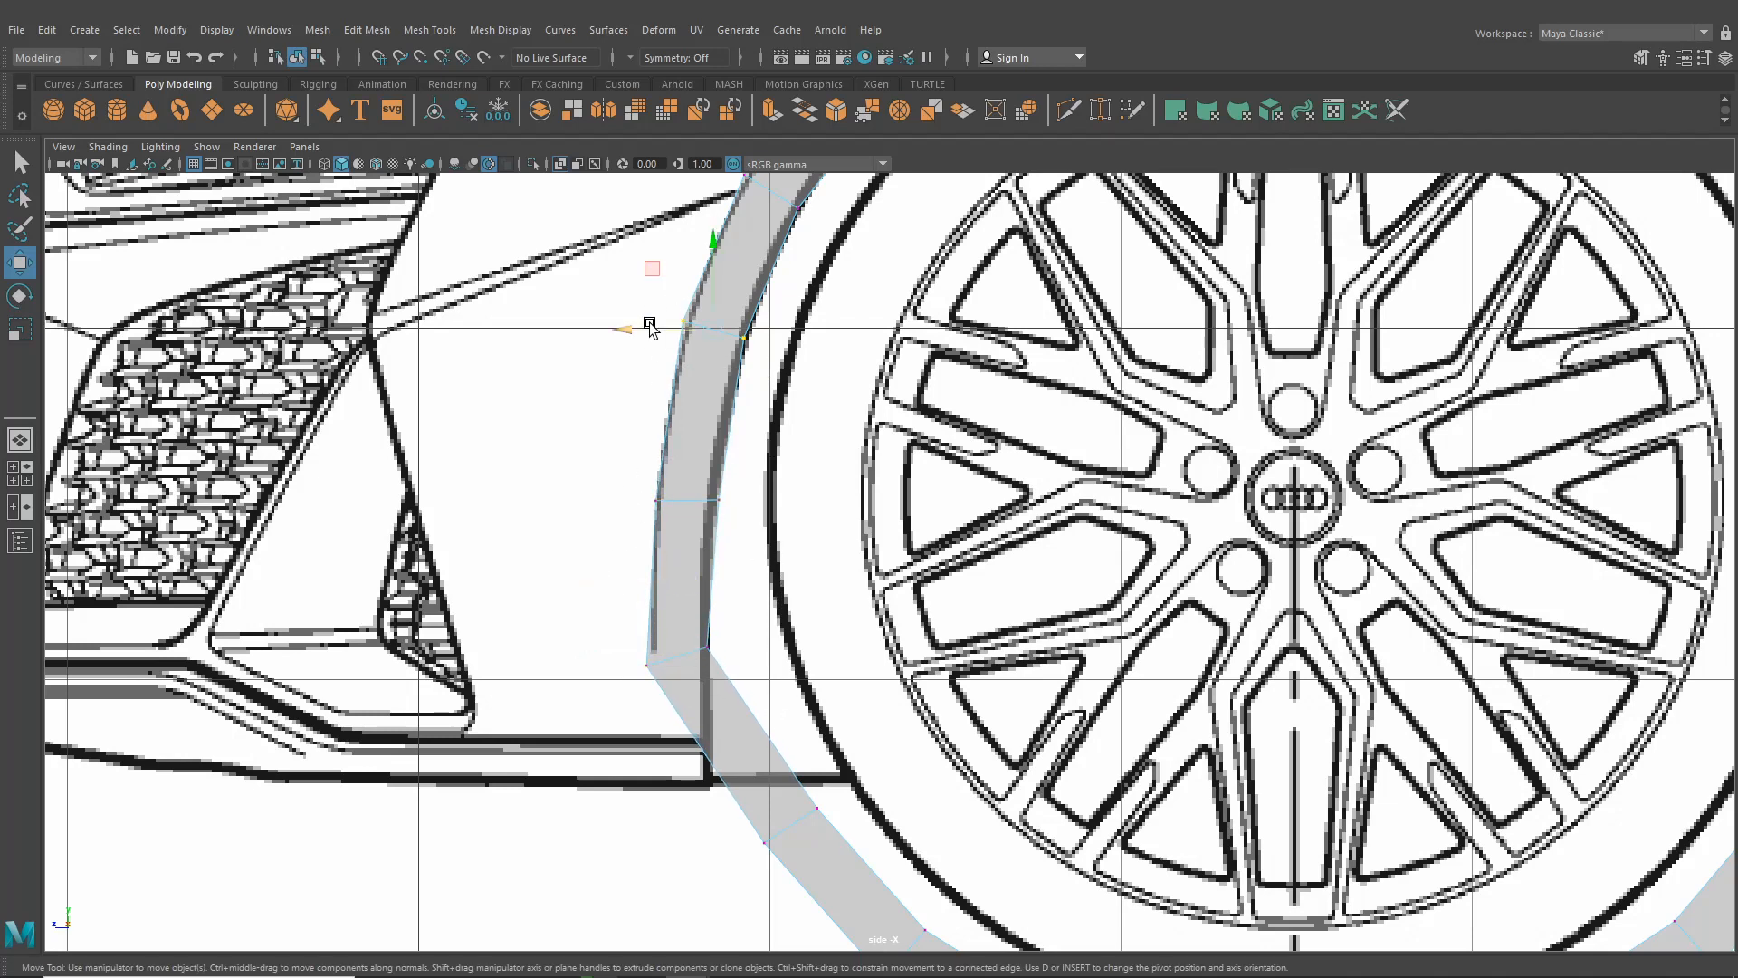
left_click_drag(648, 331, 649, 331)
Level the outer and inner vertices of the cross-section at the lower end of the front arch line
left_click_drag(628, 634, 655, 659)
left_click(702, 636)
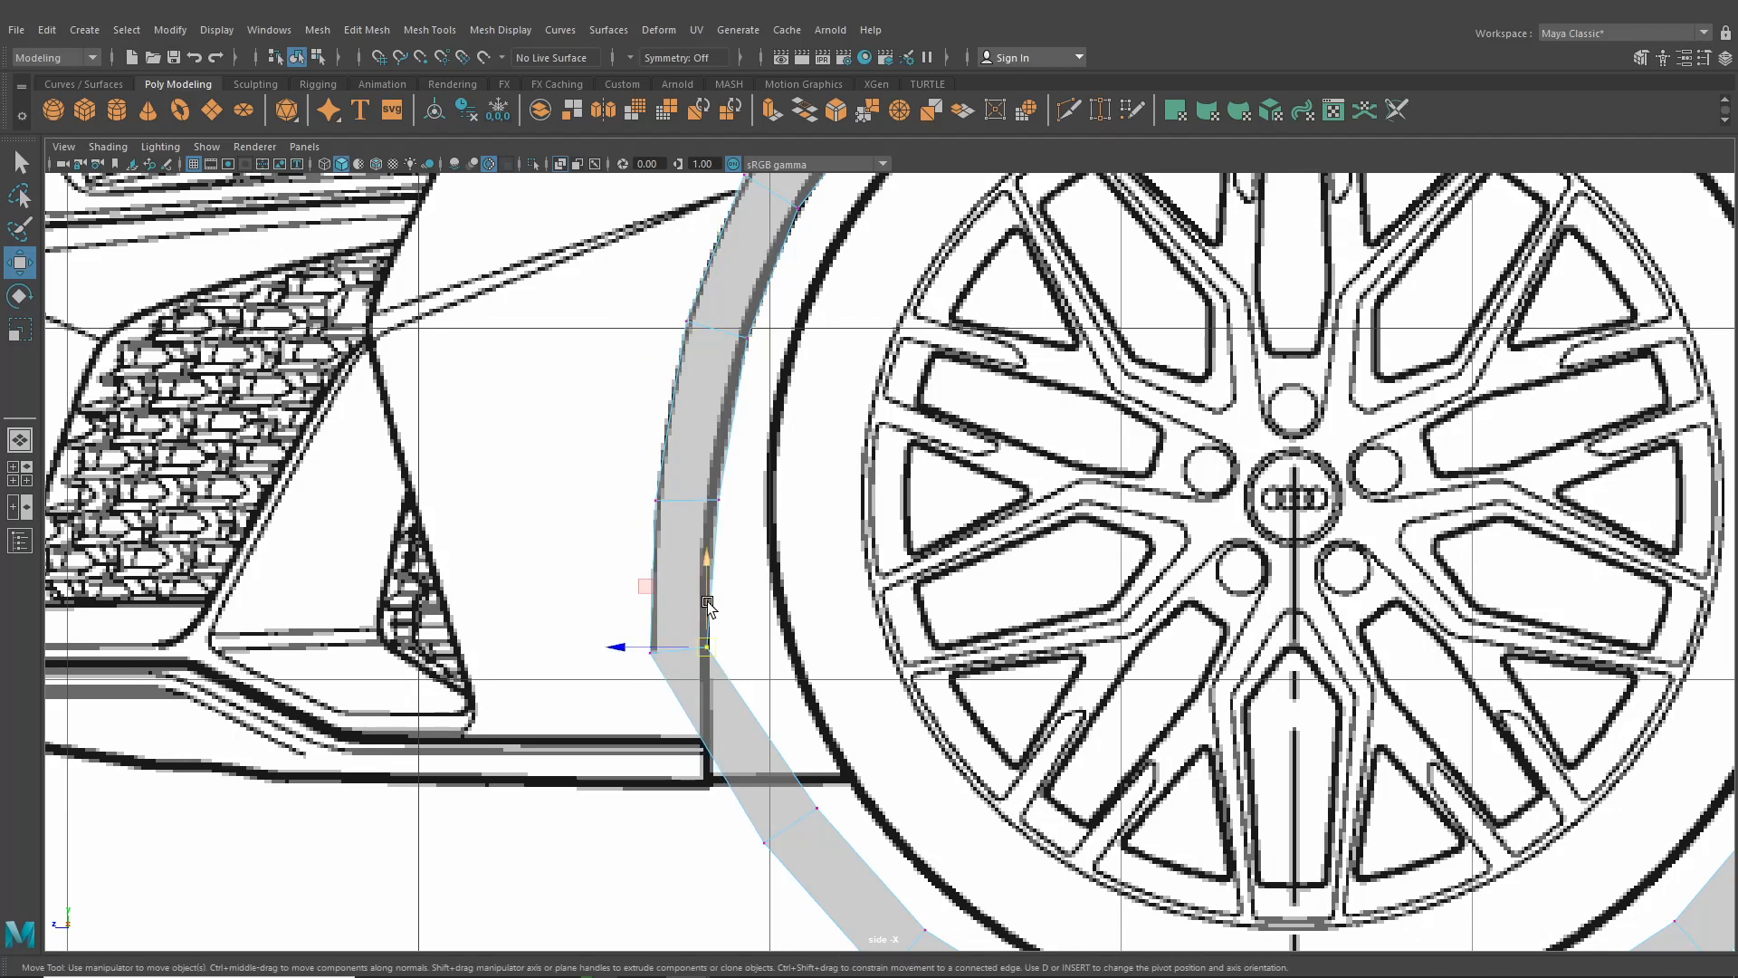
left_click_drag(707, 607, 659, 654)
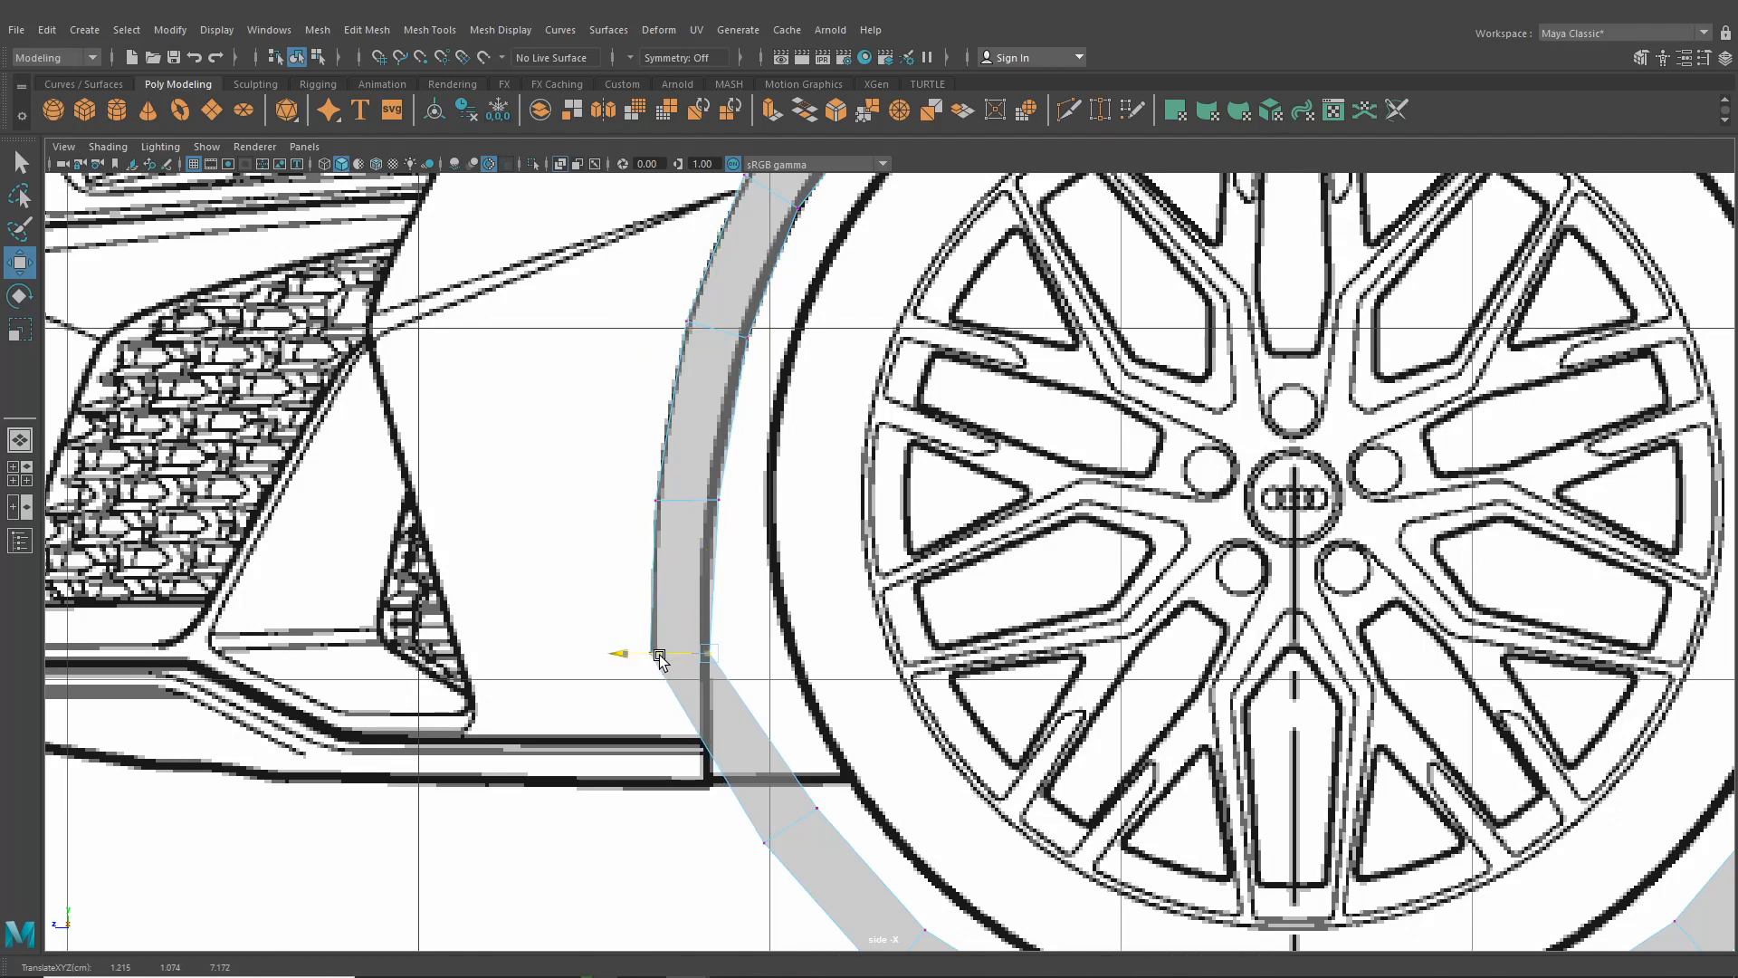
Move the next cross-section forward to the front bumper's lower corner and raise its outer vertices level with the inner ones
middle_click_drag(676, 730, 686, 712, "alt")
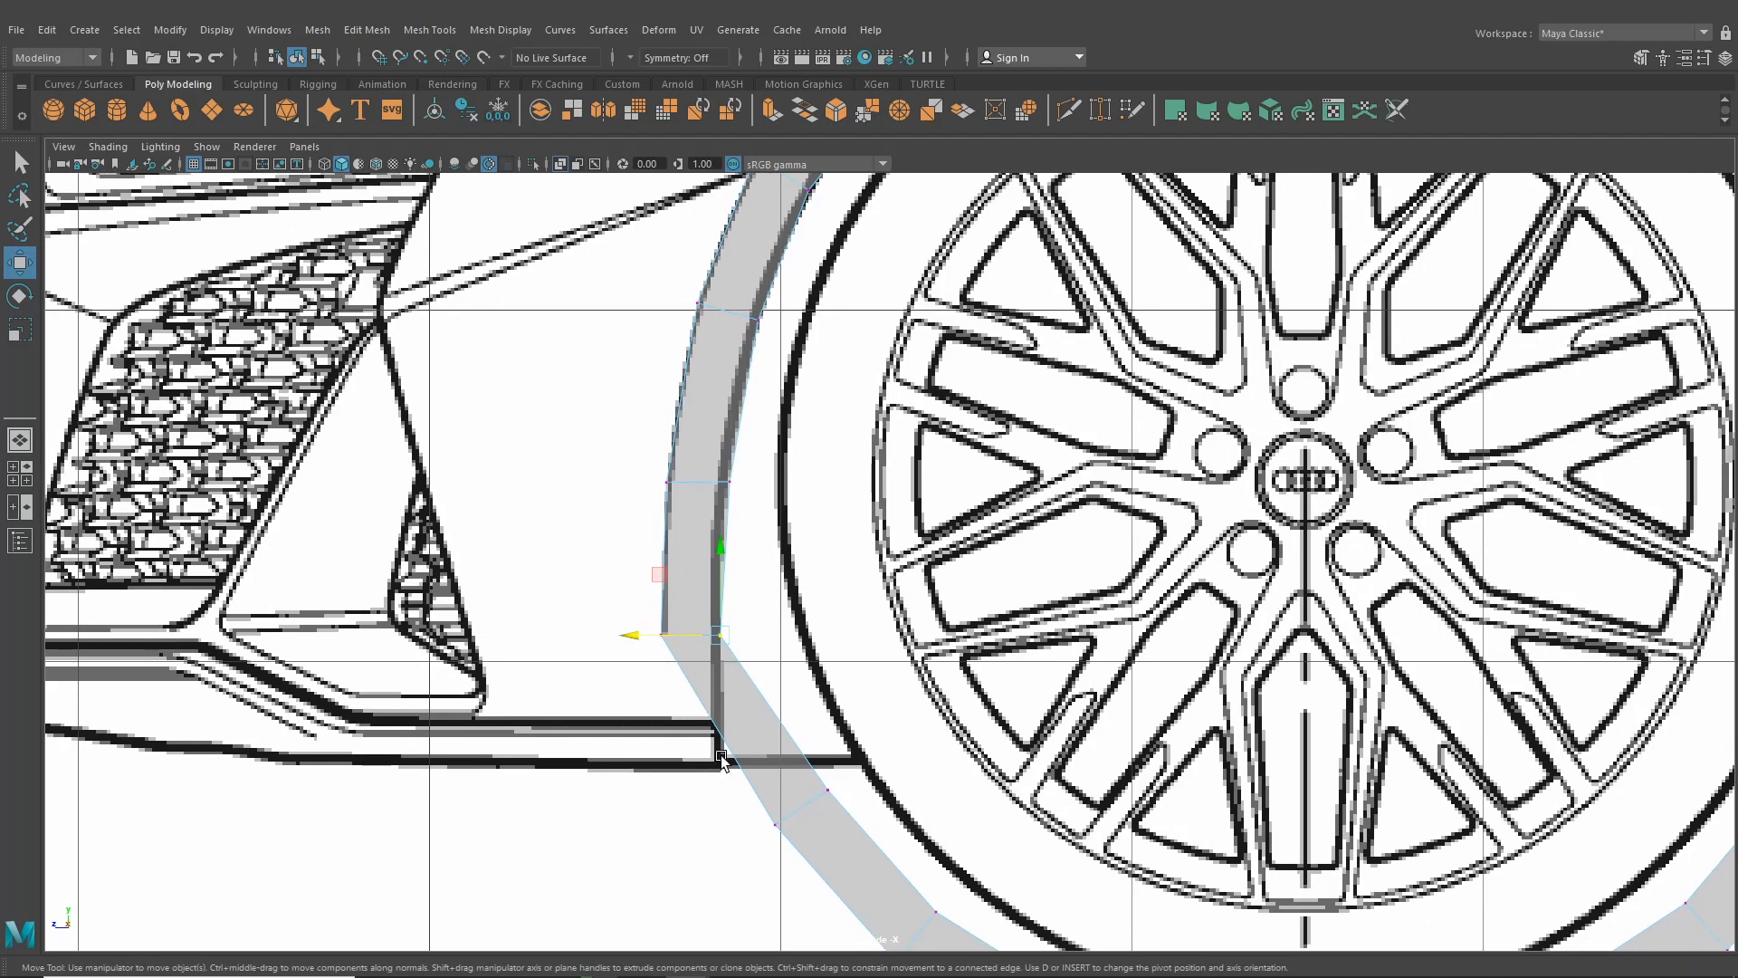
left_click_drag(749, 753, 694, 744)
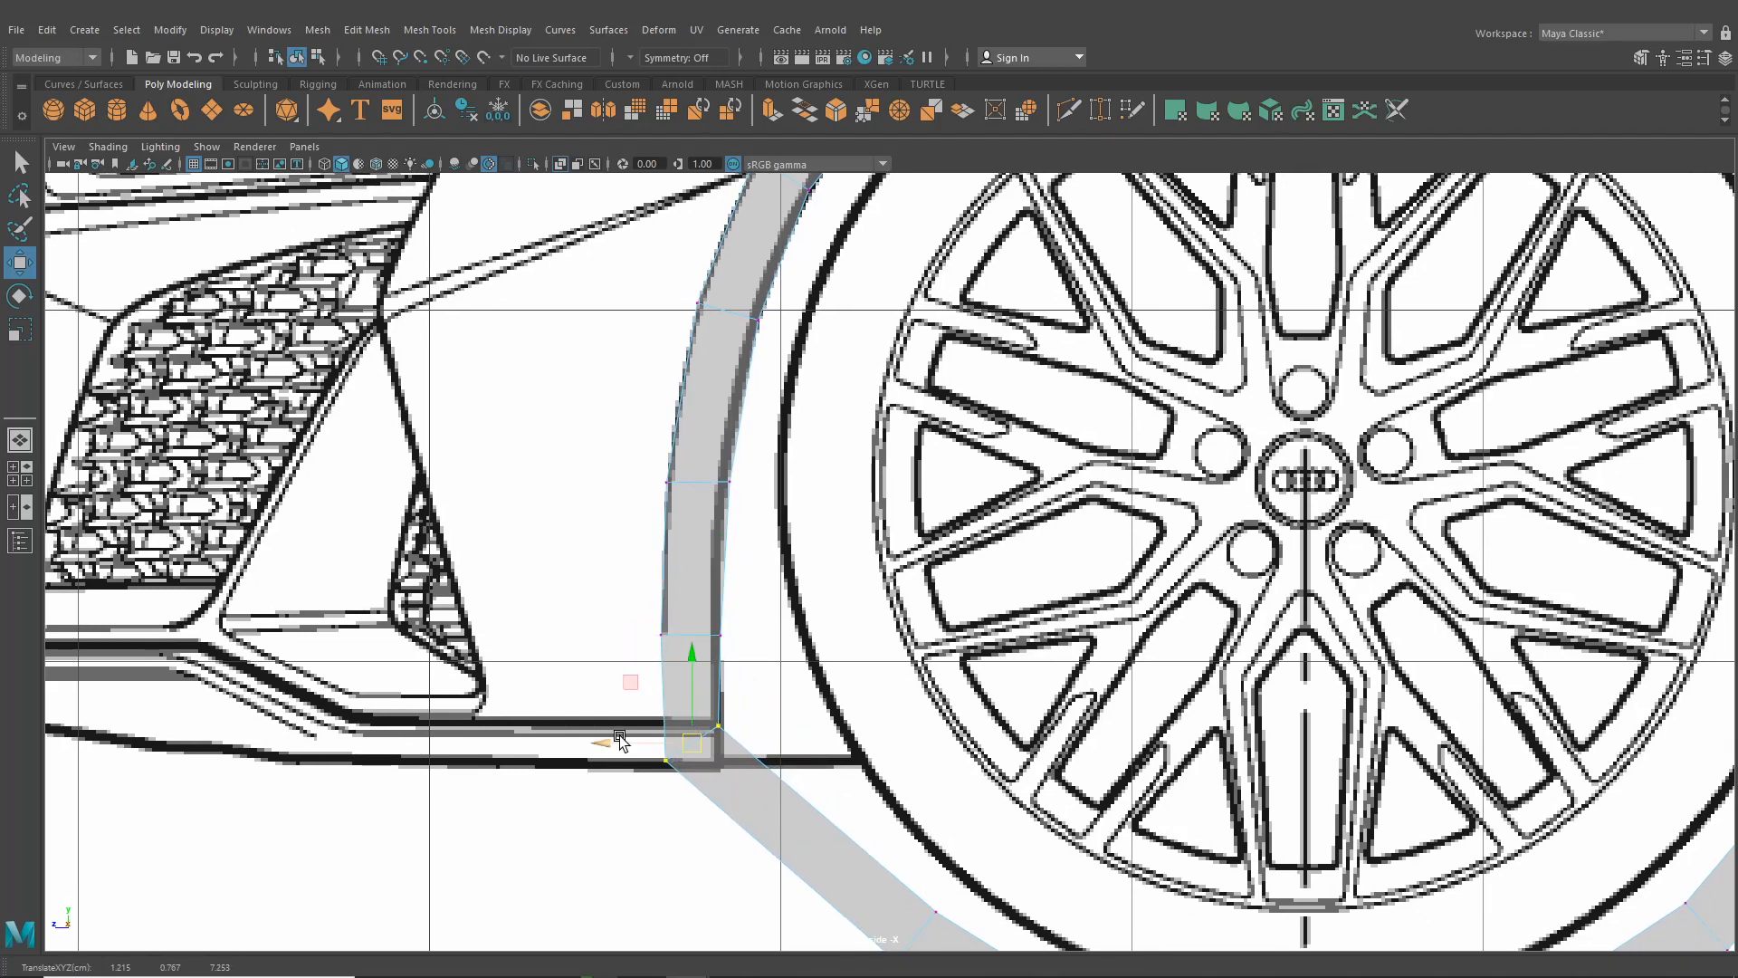
left_click_drag(672, 804, 654, 755)
left_click_drag(663, 761, 662, 729)
middle_click_drag(659, 725, 1050, 690, "alt")
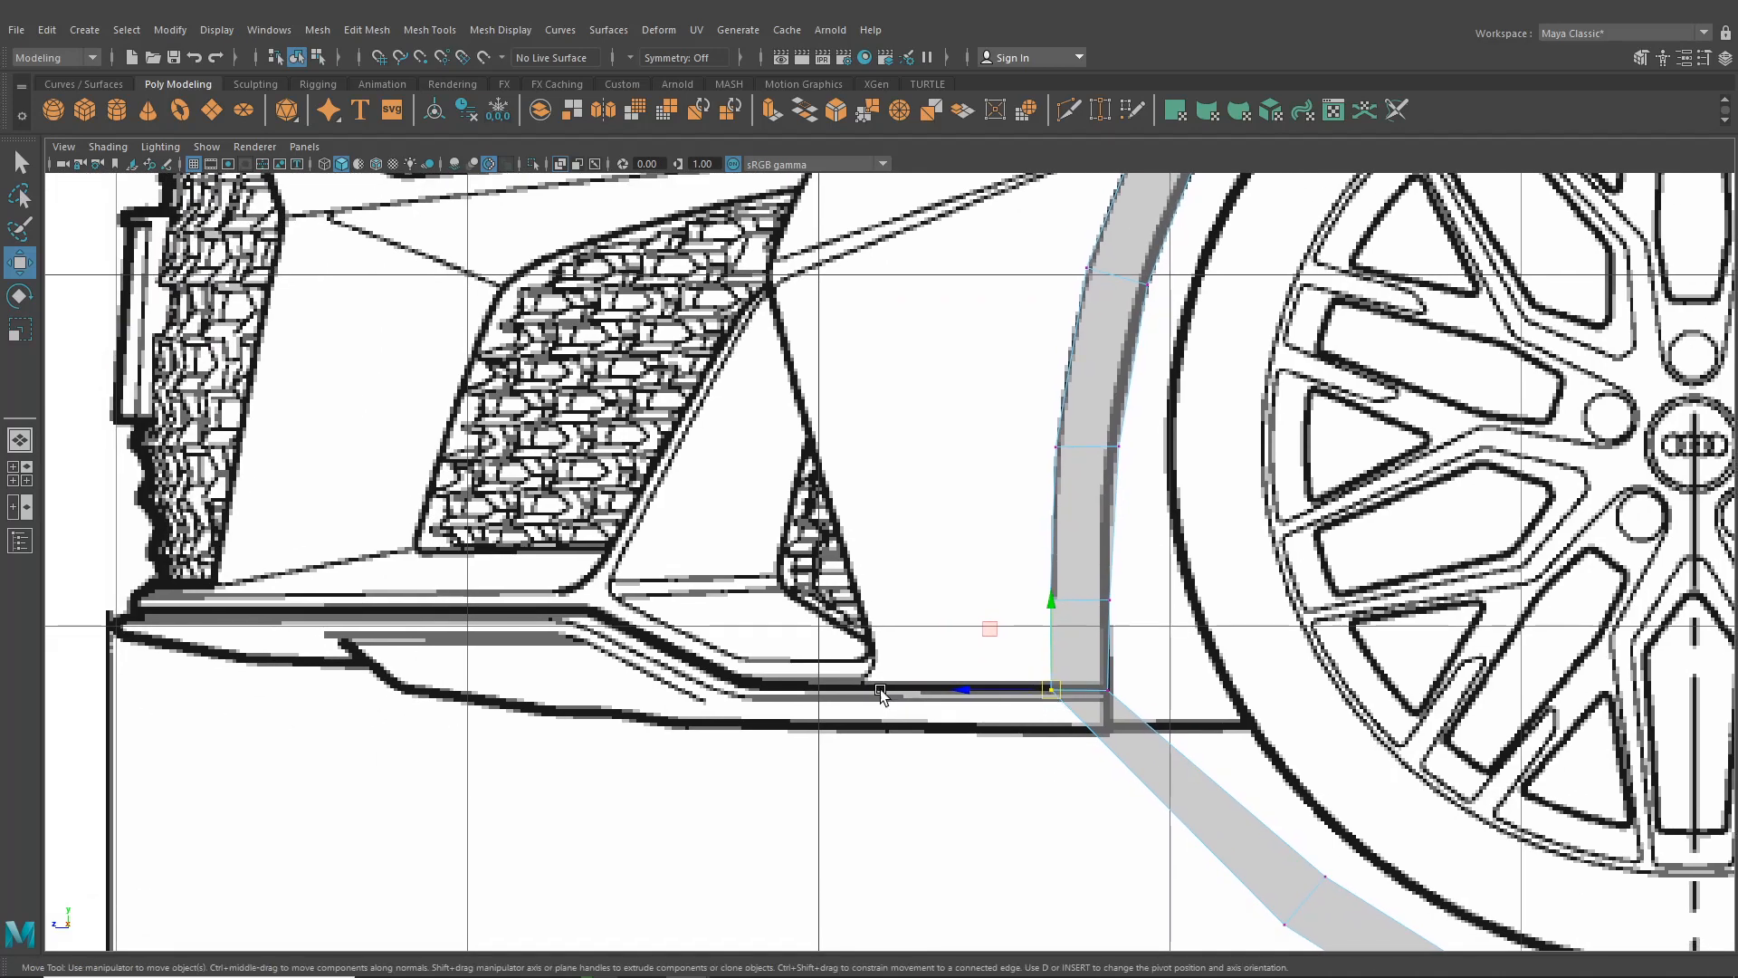
scroll(881, 763, "down", 5)
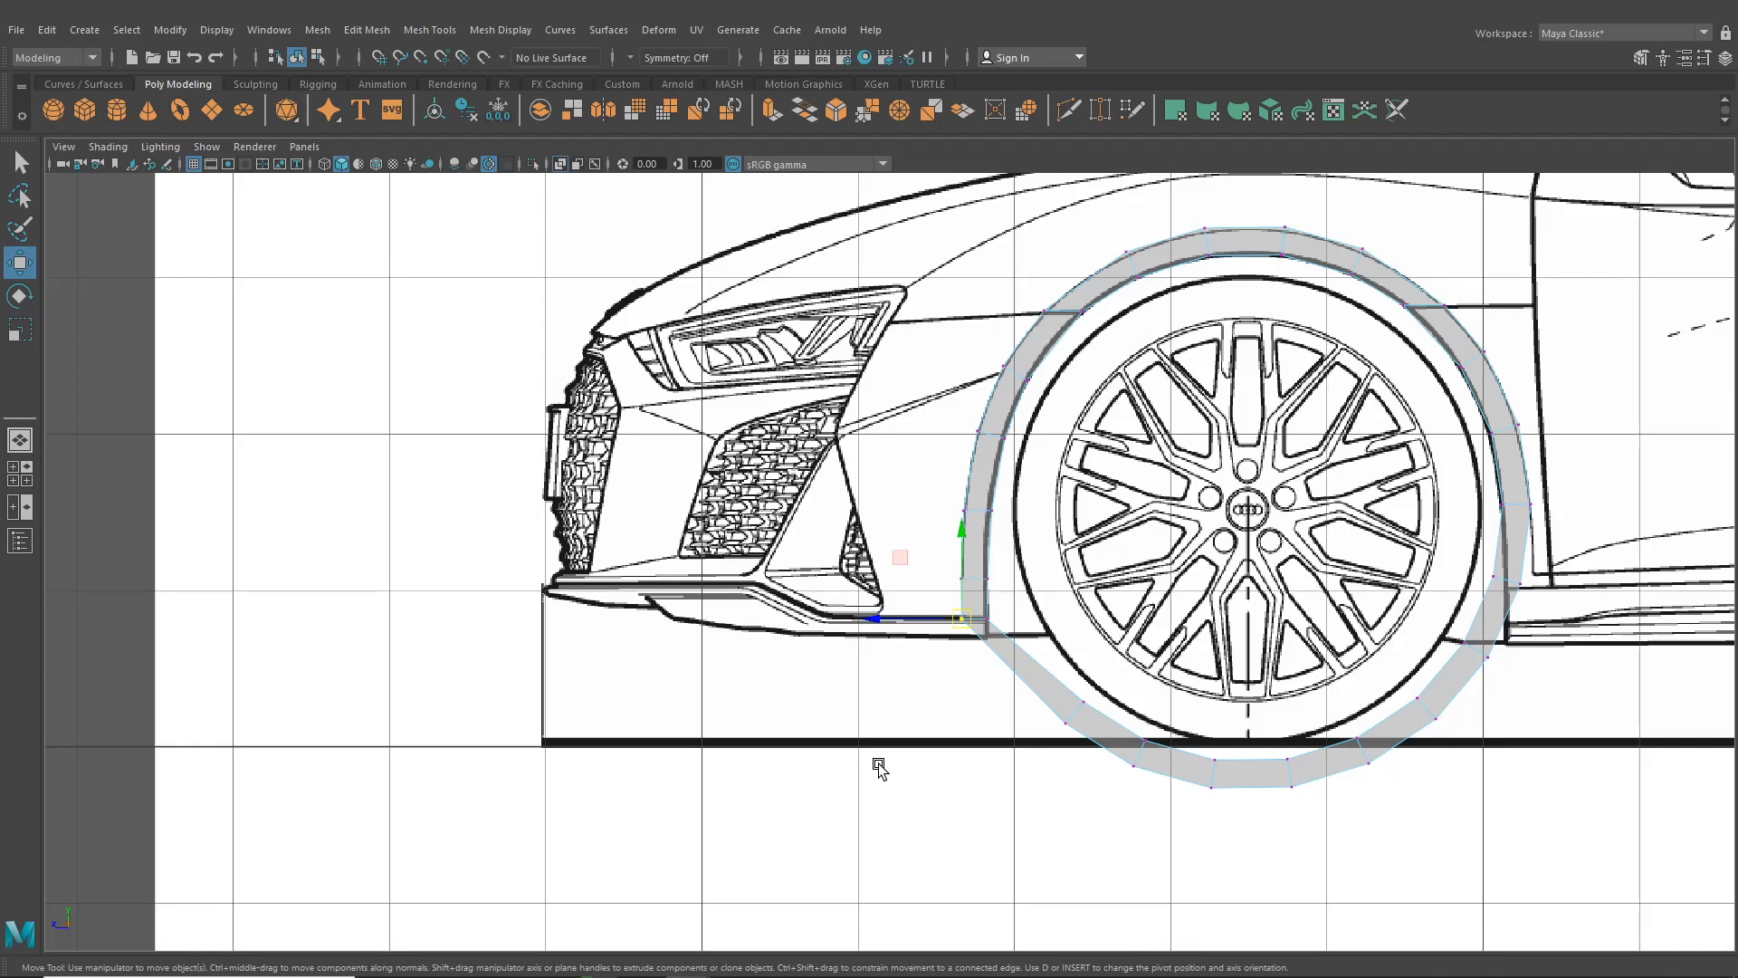
Move the lower rear cross-section backward onto the arch edge beside the front end of the side sill
middle_click_drag(950, 660, 735, 582, "alt")
scroll(758, 622, "up", 1)
middle_click_drag(840, 610, 444, 713, "alt")
scroll(909, 460, "up", 3)
left_click_drag(922, 693, 922, 693)
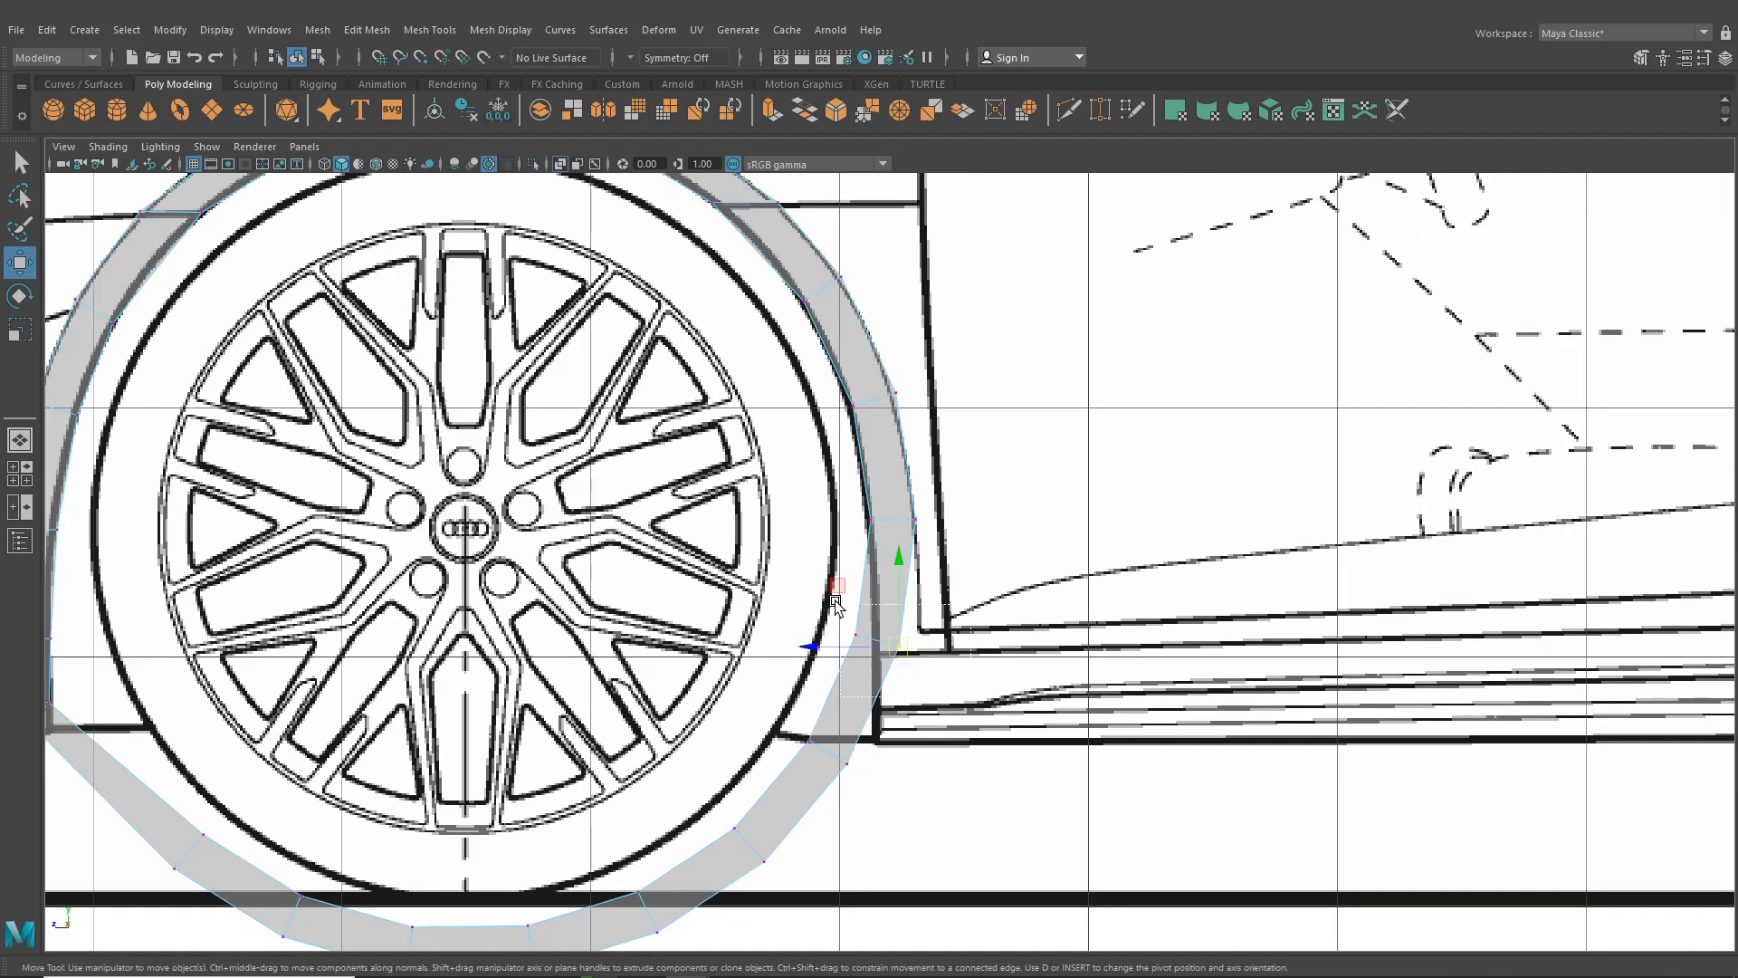
left_click_drag(807, 585, 892, 664, "shift")
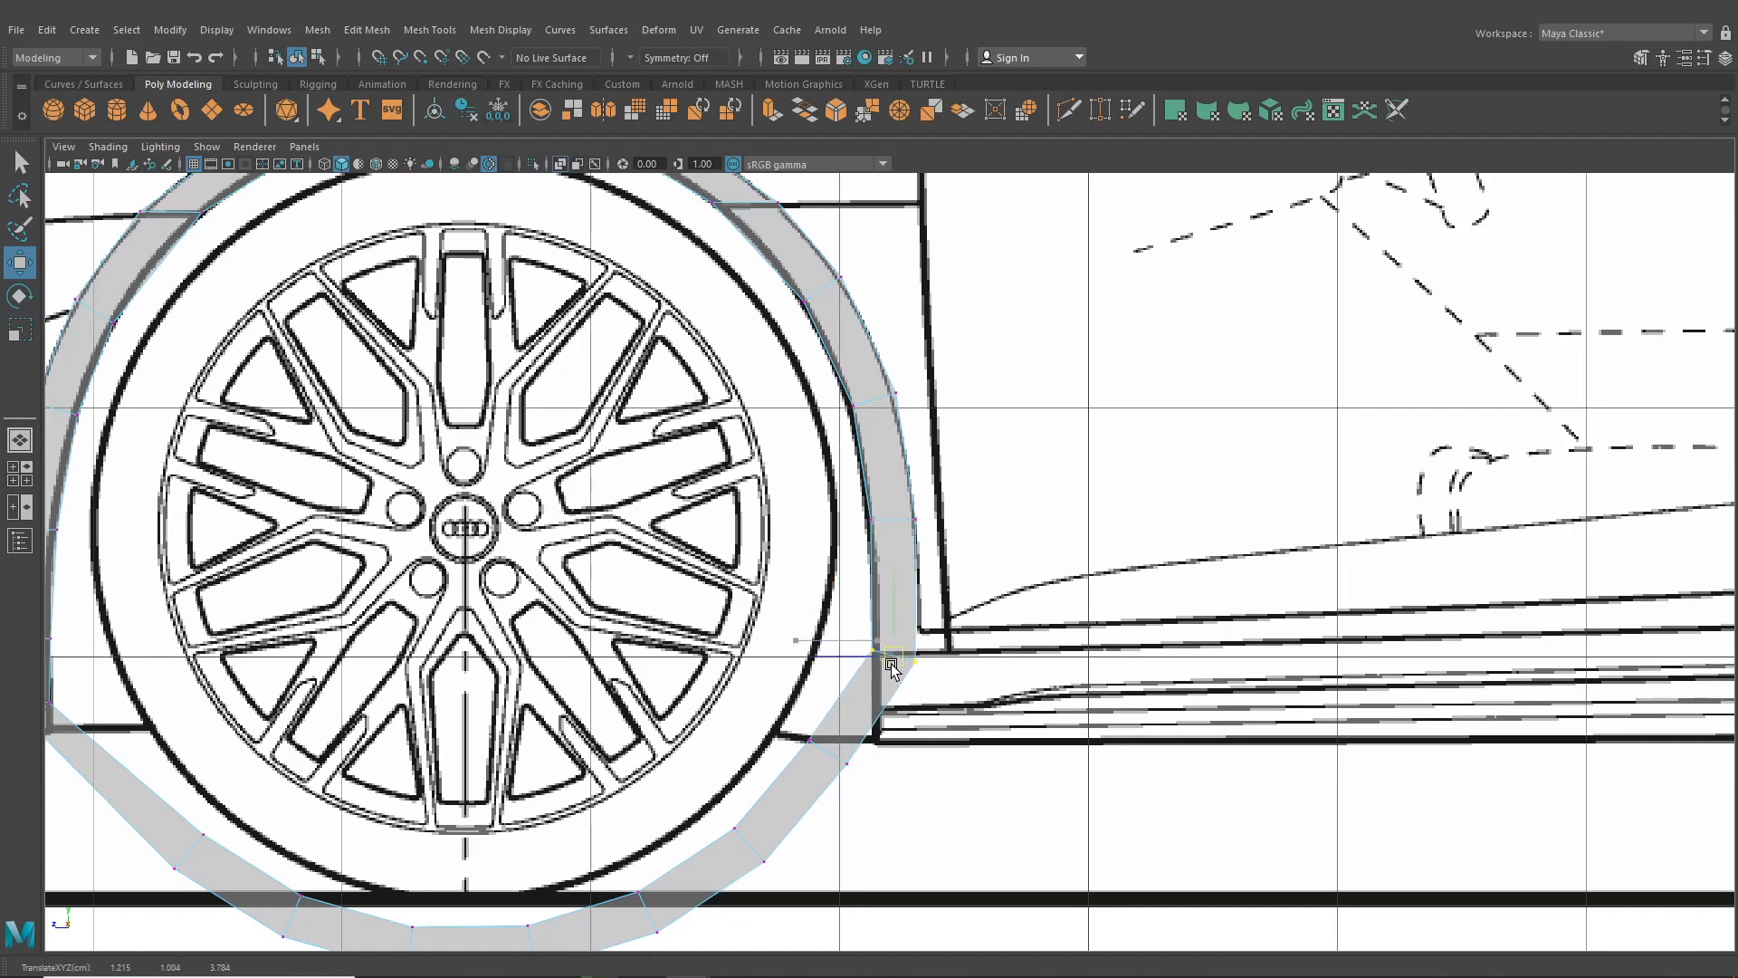
Raise the outer vertices of the rear cross-section level with the inner ones beside the front end of the side sill
scroll(942, 686, "up", 2)
left_click(922, 679)
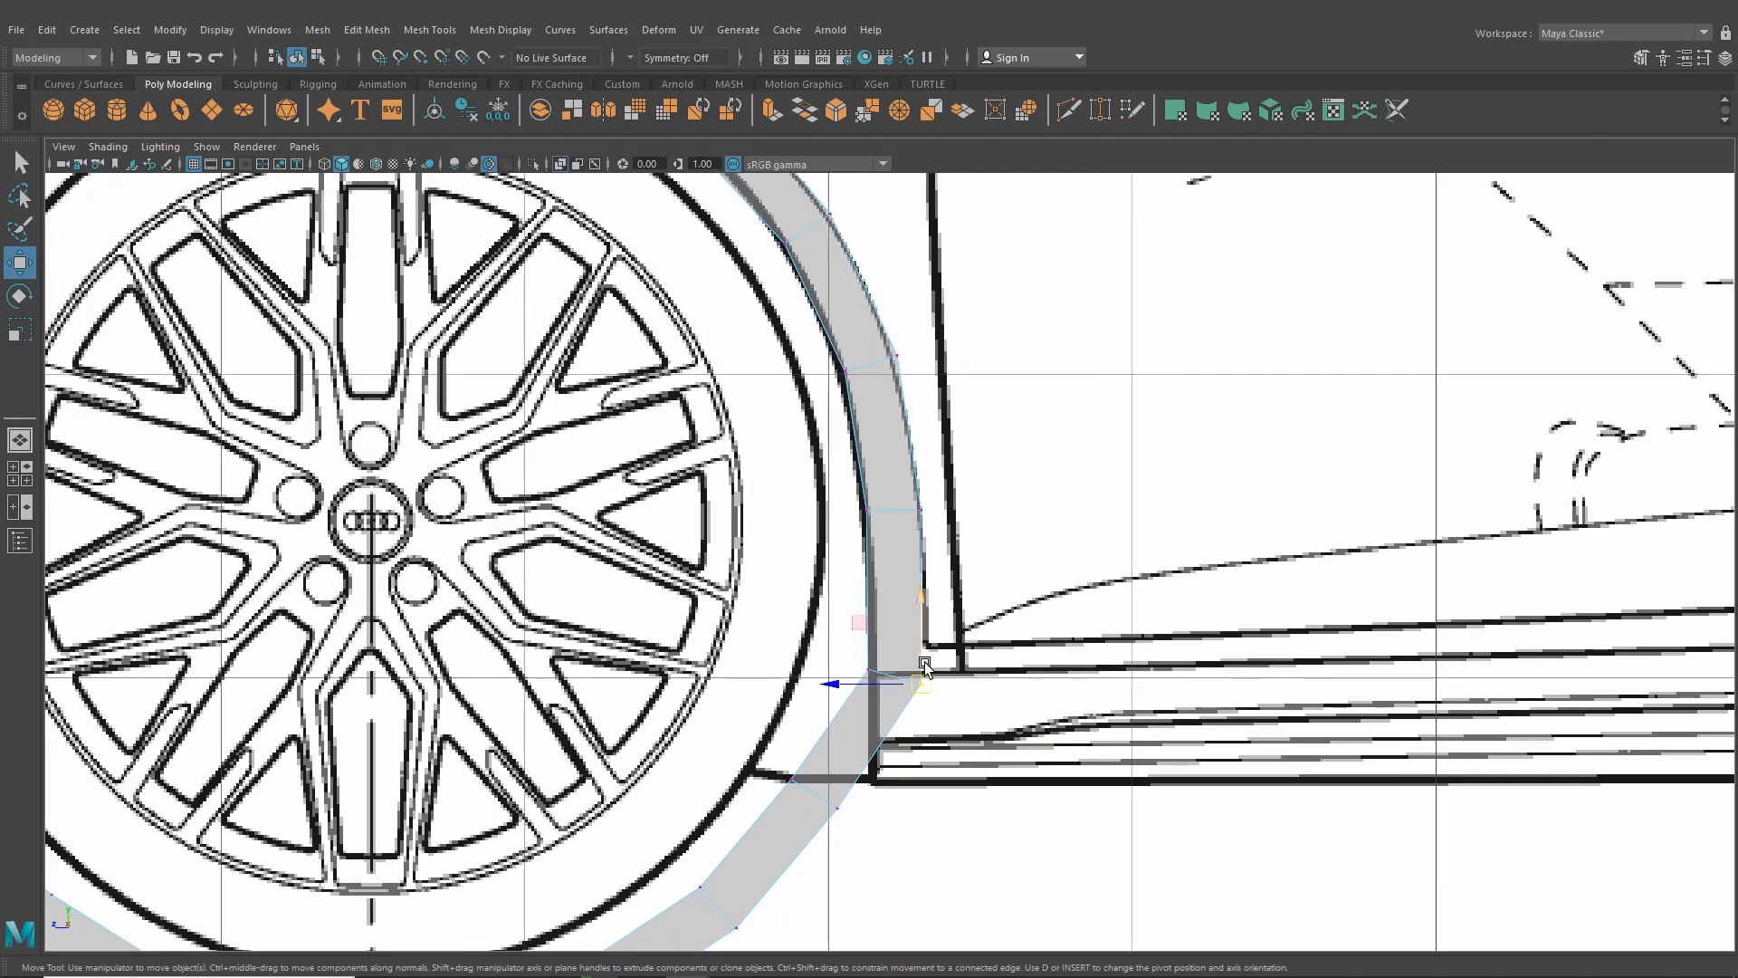
left_click_drag(922, 659, 923, 648)
scroll(925, 715, "up", 2)
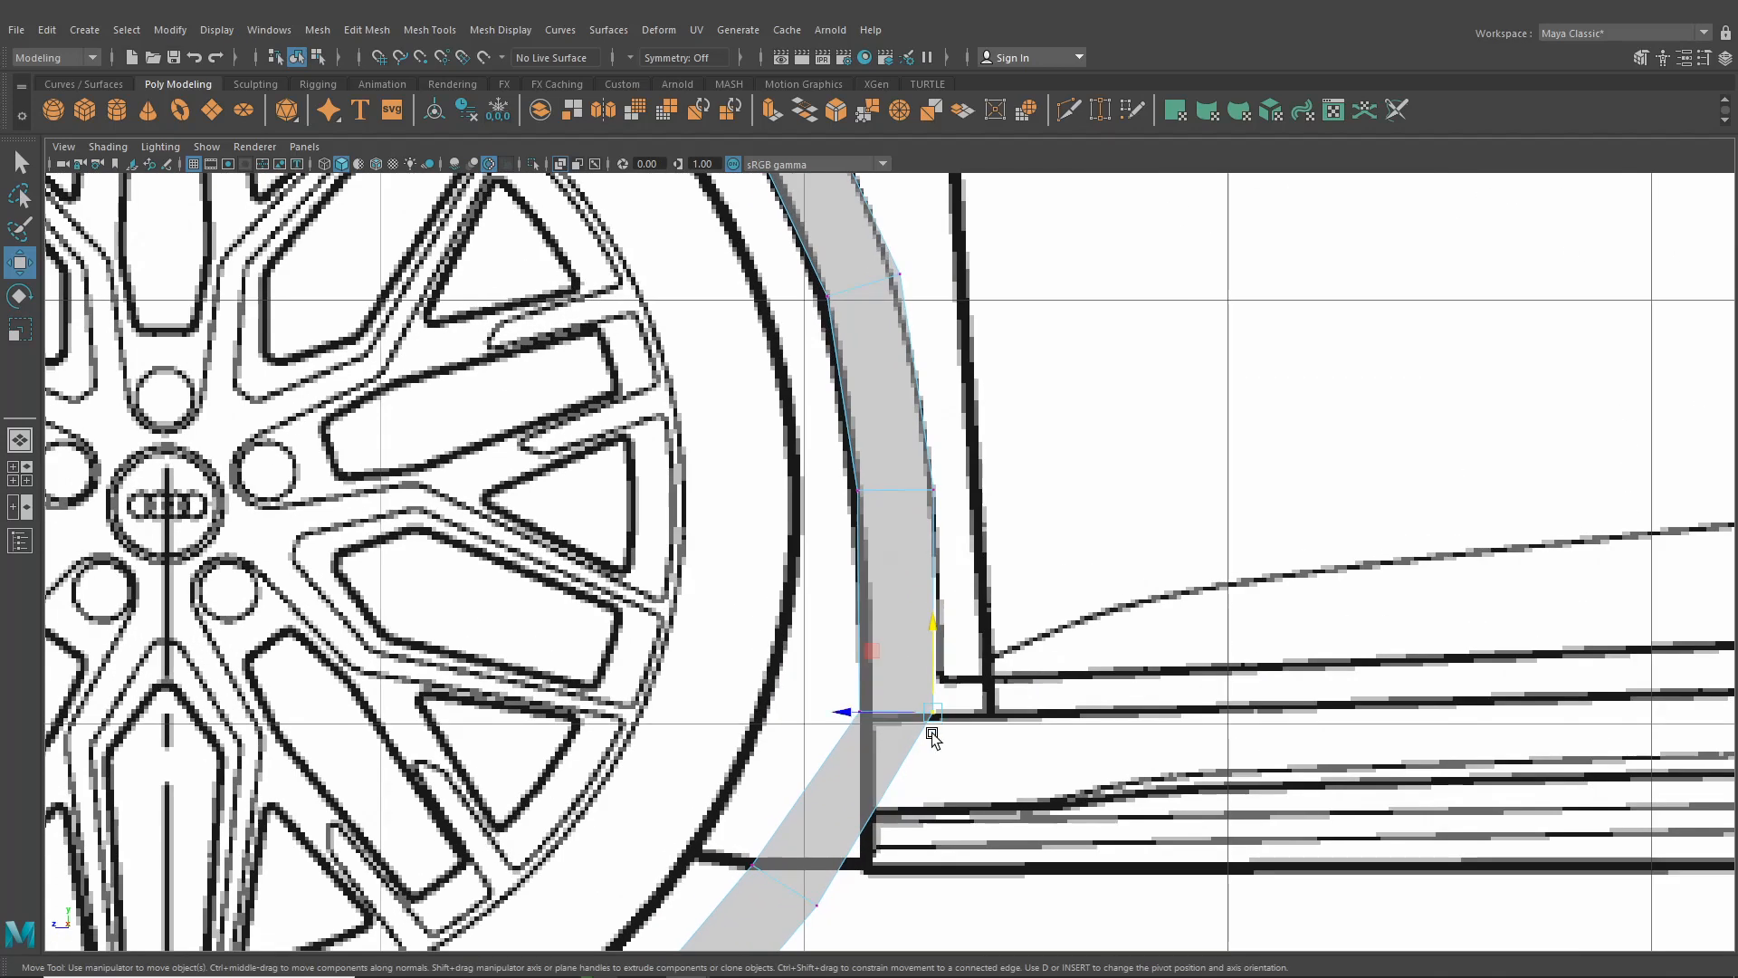
middle_click_drag(906, 757, 889, 653, "alt")
scroll(869, 653, "up", 3)
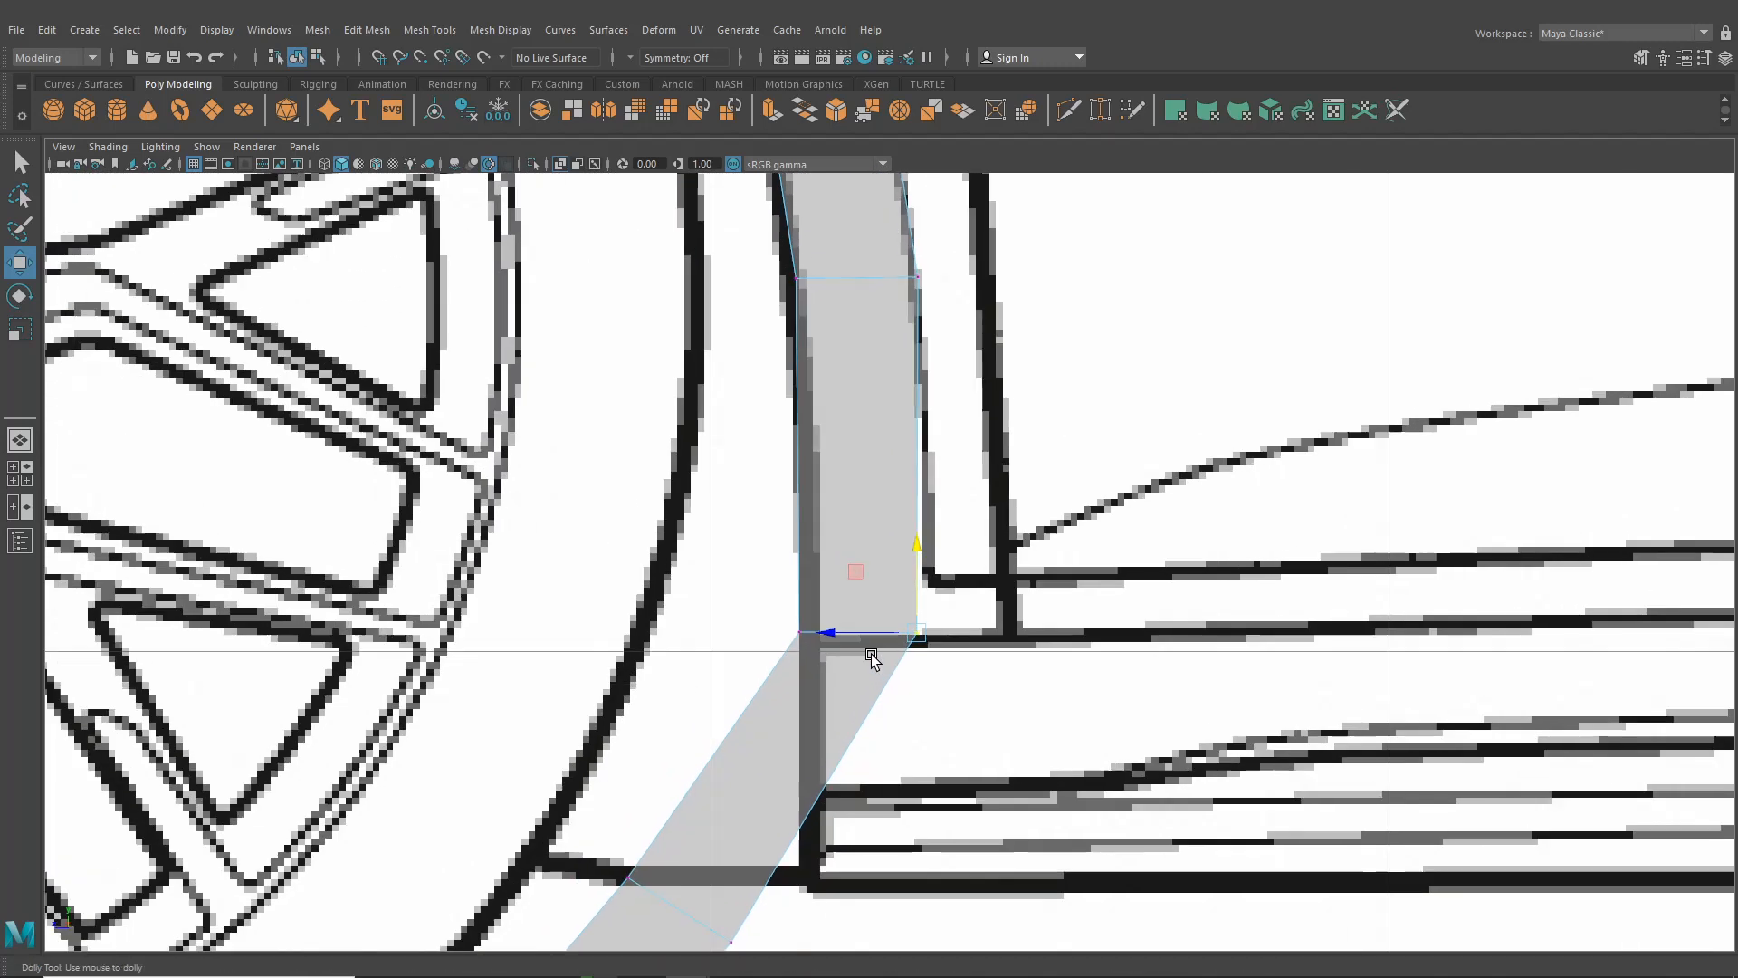
Move the next cross-section to the side sill's lower front corner and raise its outer vertices level with the inner ones
middle_click_drag(796, 744, 855, 491, "alt")
left_click_drag(658, 555, 797, 729)
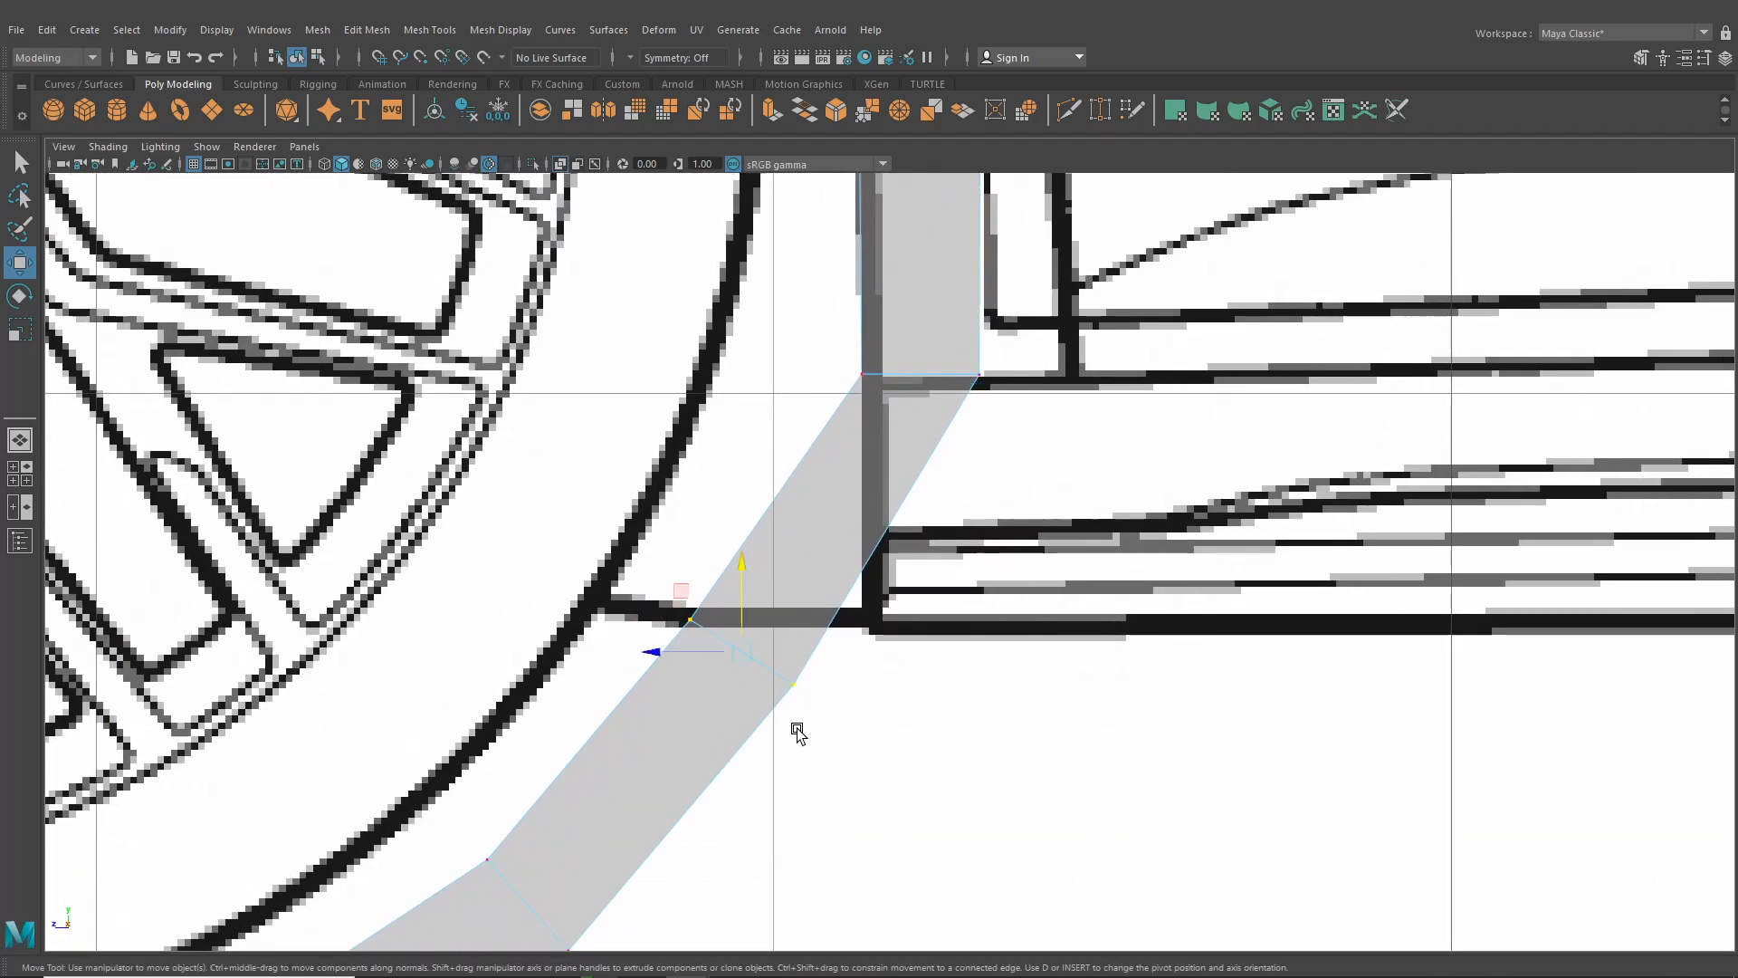
left_click_drag(746, 656, 921, 669)
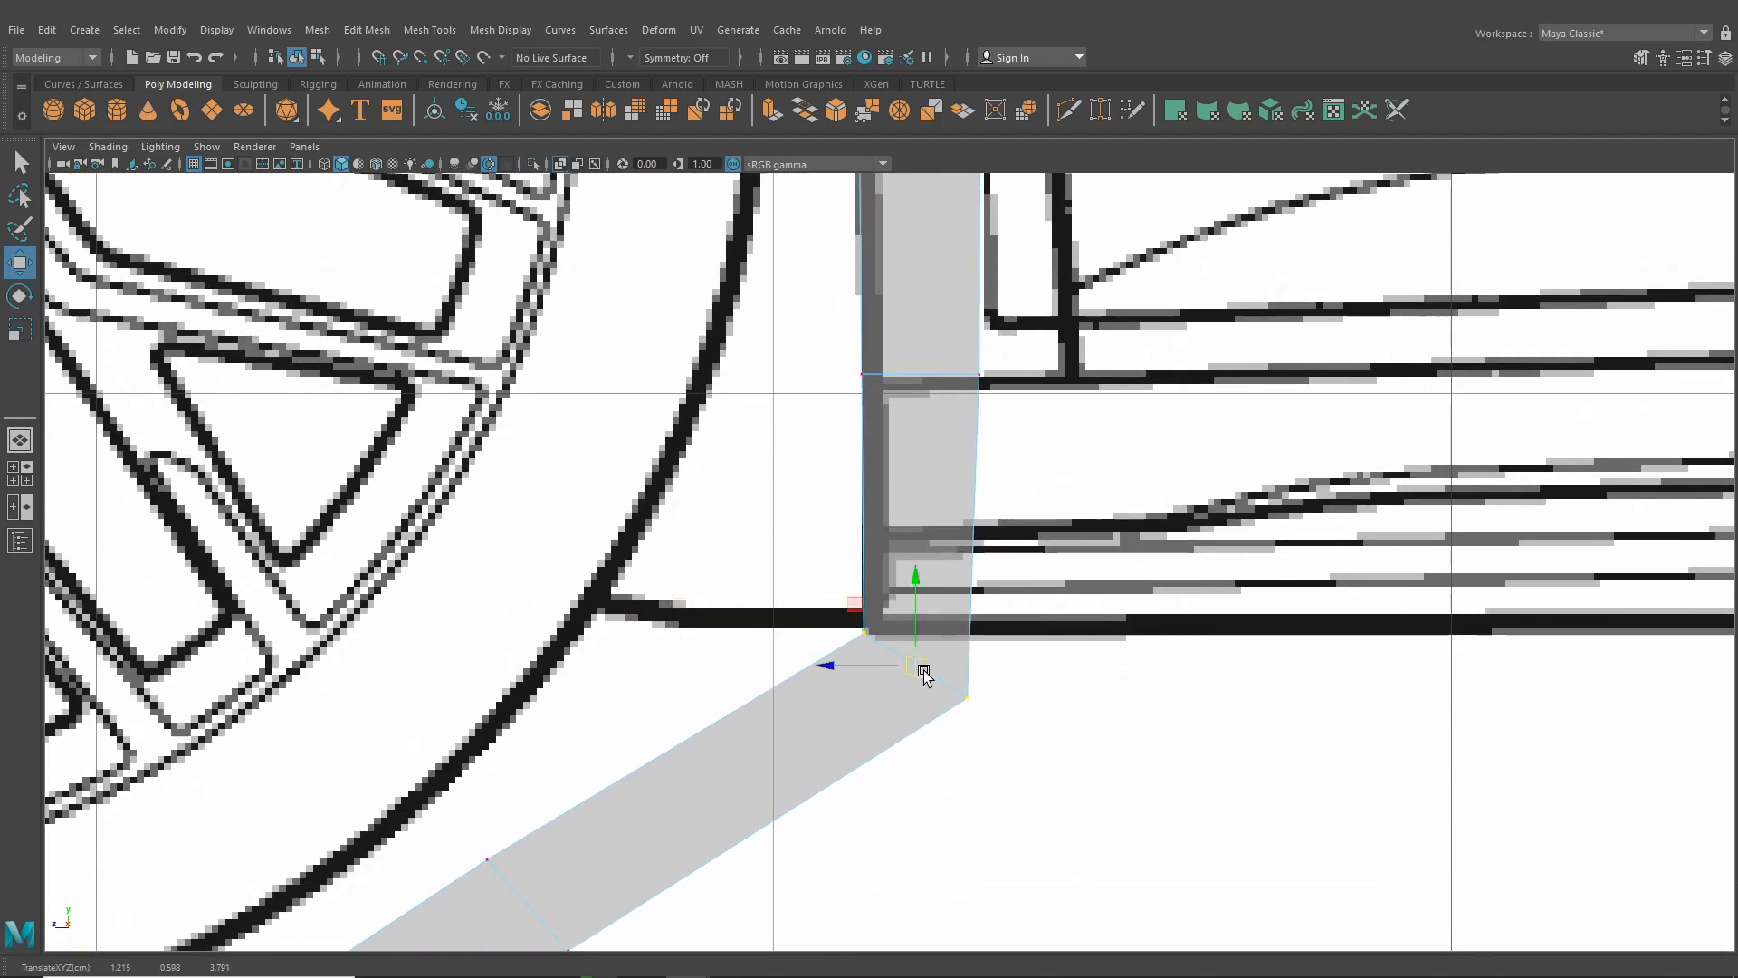
left_click_drag(1001, 717, 912, 632)
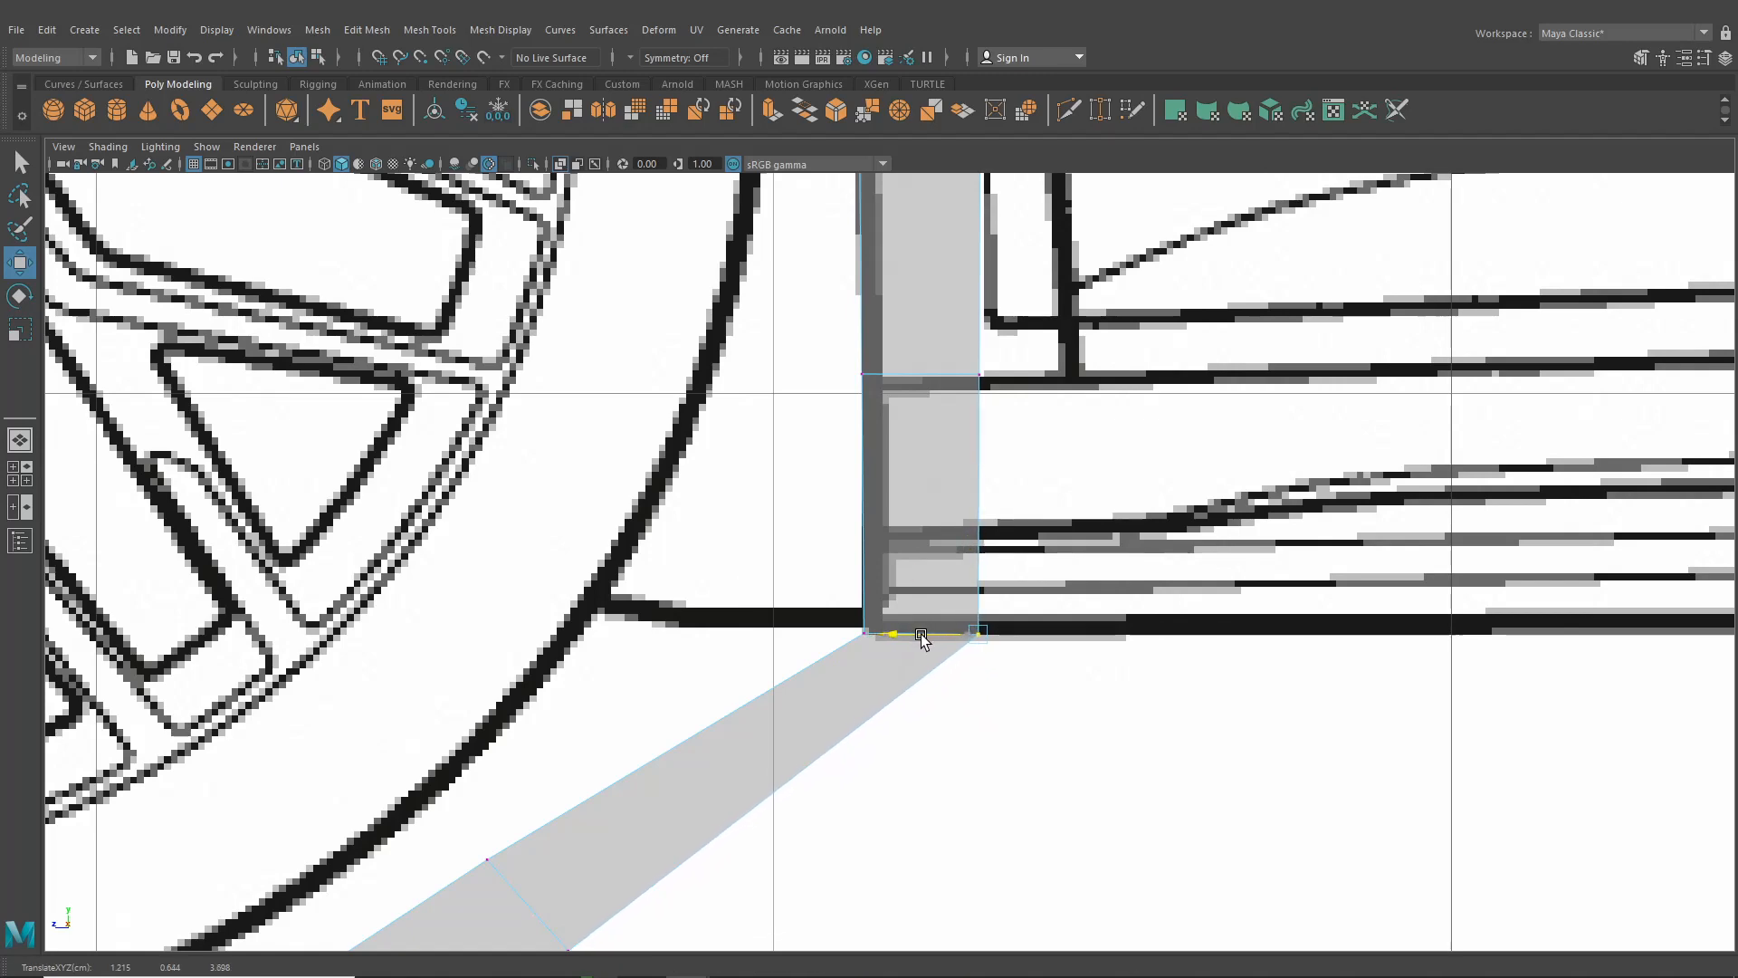
Delete the pipe faces below the front bumper and side sill so only the wheel arch strip remains
scroll(899, 702, "down", 10)
middle_click_drag(899, 702, 969, 640, "alt")
scroll(970, 640, "up", 5)
right_click_drag(938, 460, 931, 513)
left_click_drag(666, 493, 989, 611)
key("Delete")
scroll(768, 490, "up", 3)
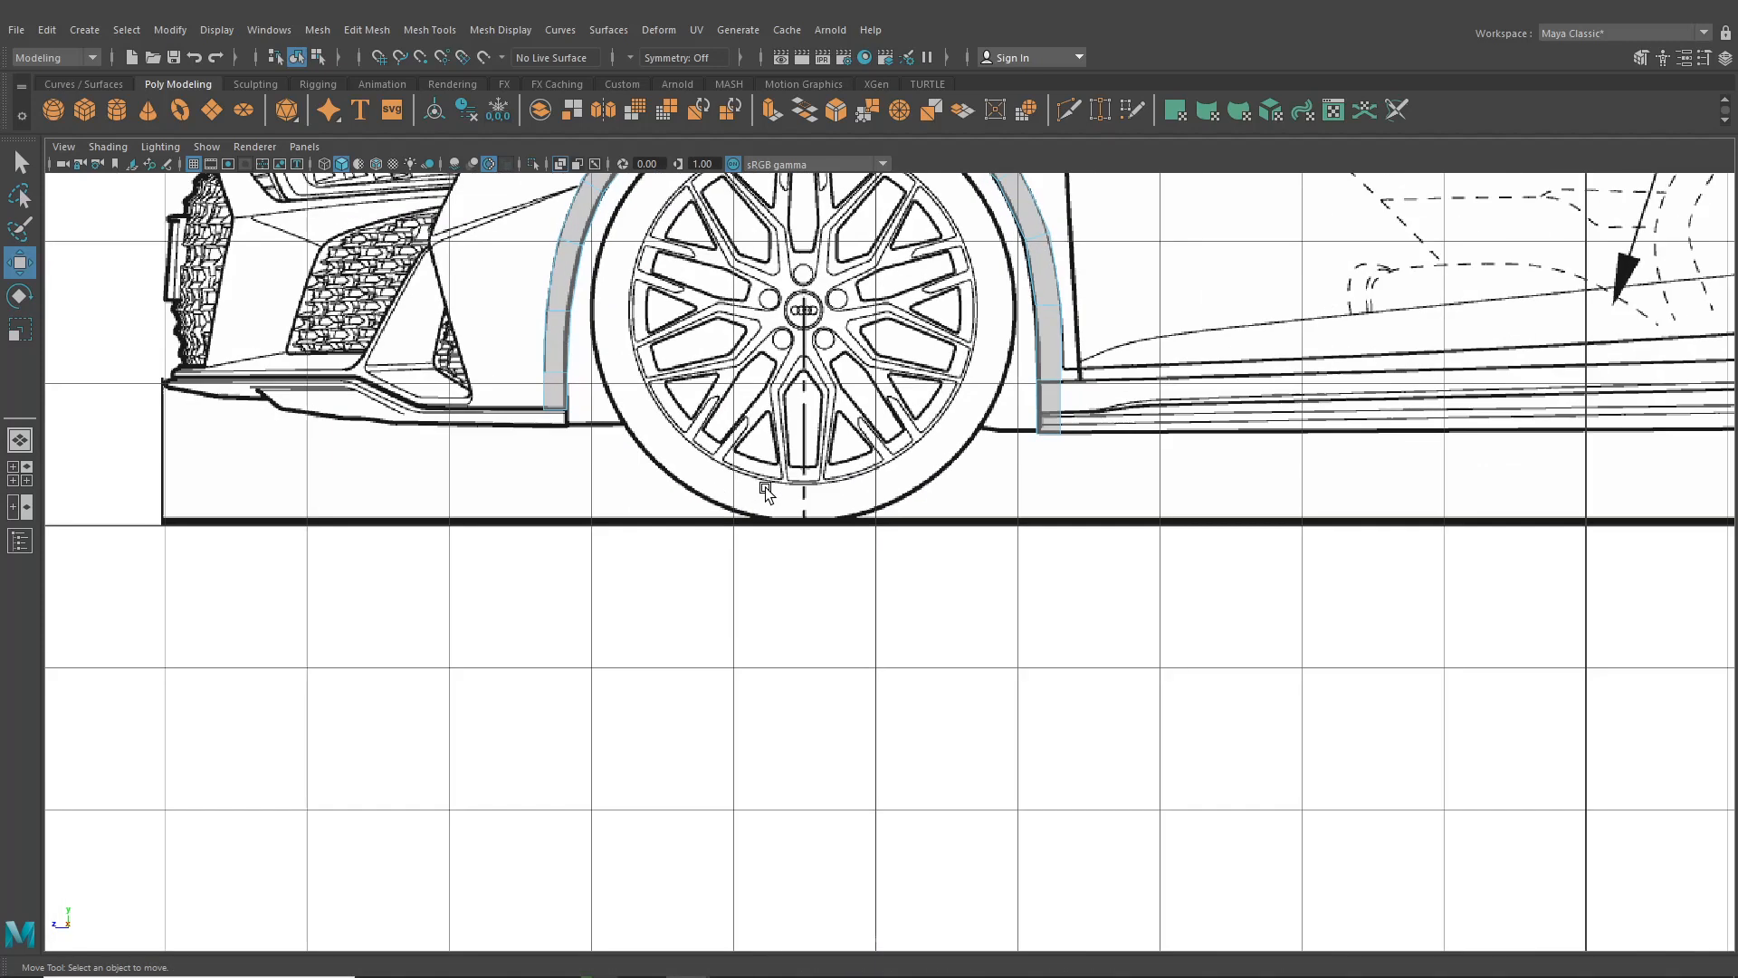
Return to object selection and select the whole wheel arch mesh in the perspective view
key("space")
middle_click_drag(760, 434, 832, 682, "alt")
scroll(832, 683, "up", 2)
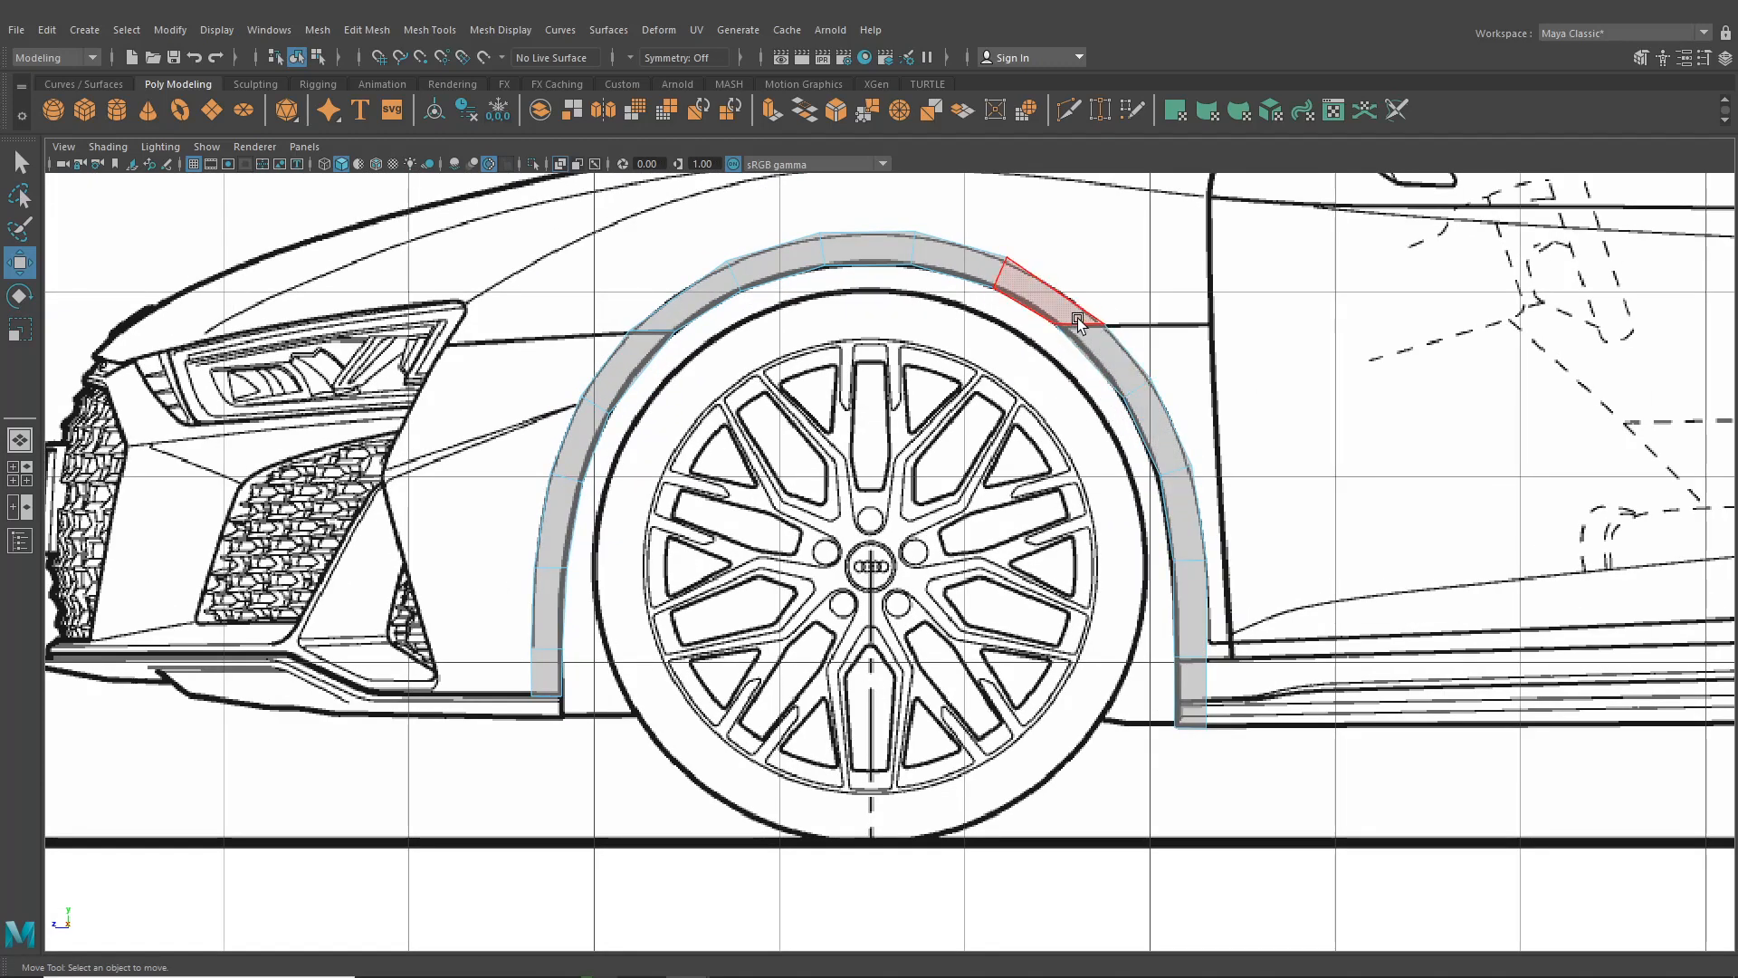
middle_click_drag(641, 420, 717, 469, "alt")
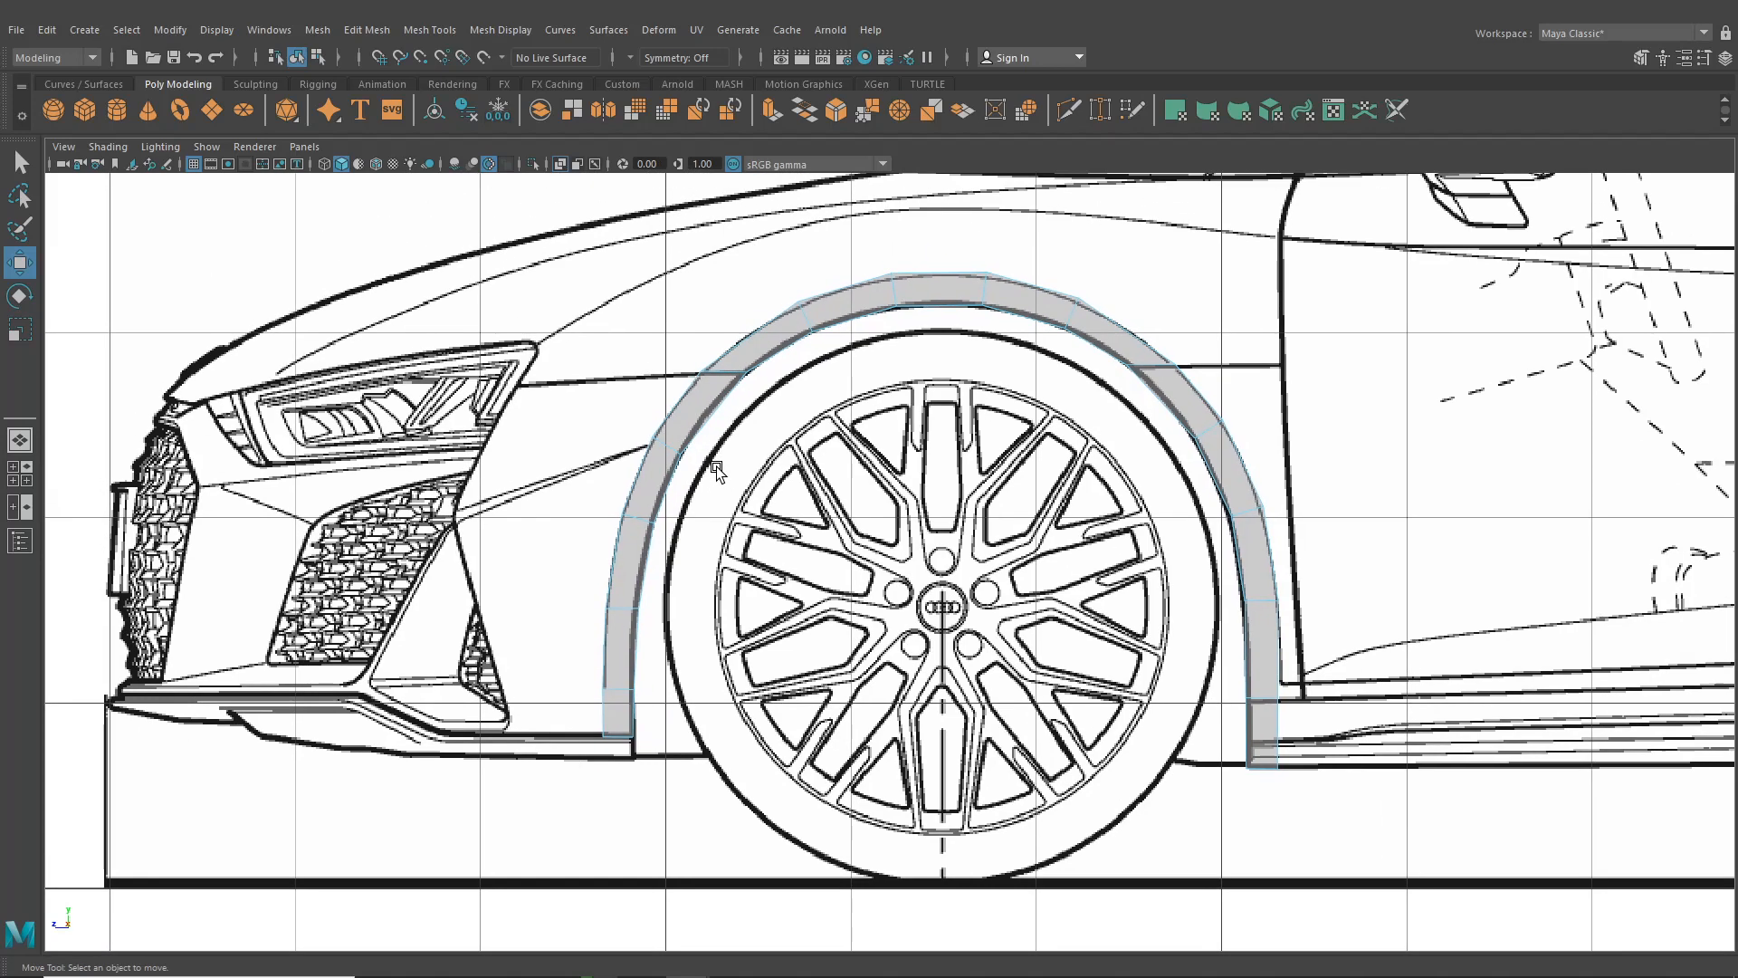
scroll(392, 450, "down", 3)
left_click(20, 439)
left_click(317, 57)
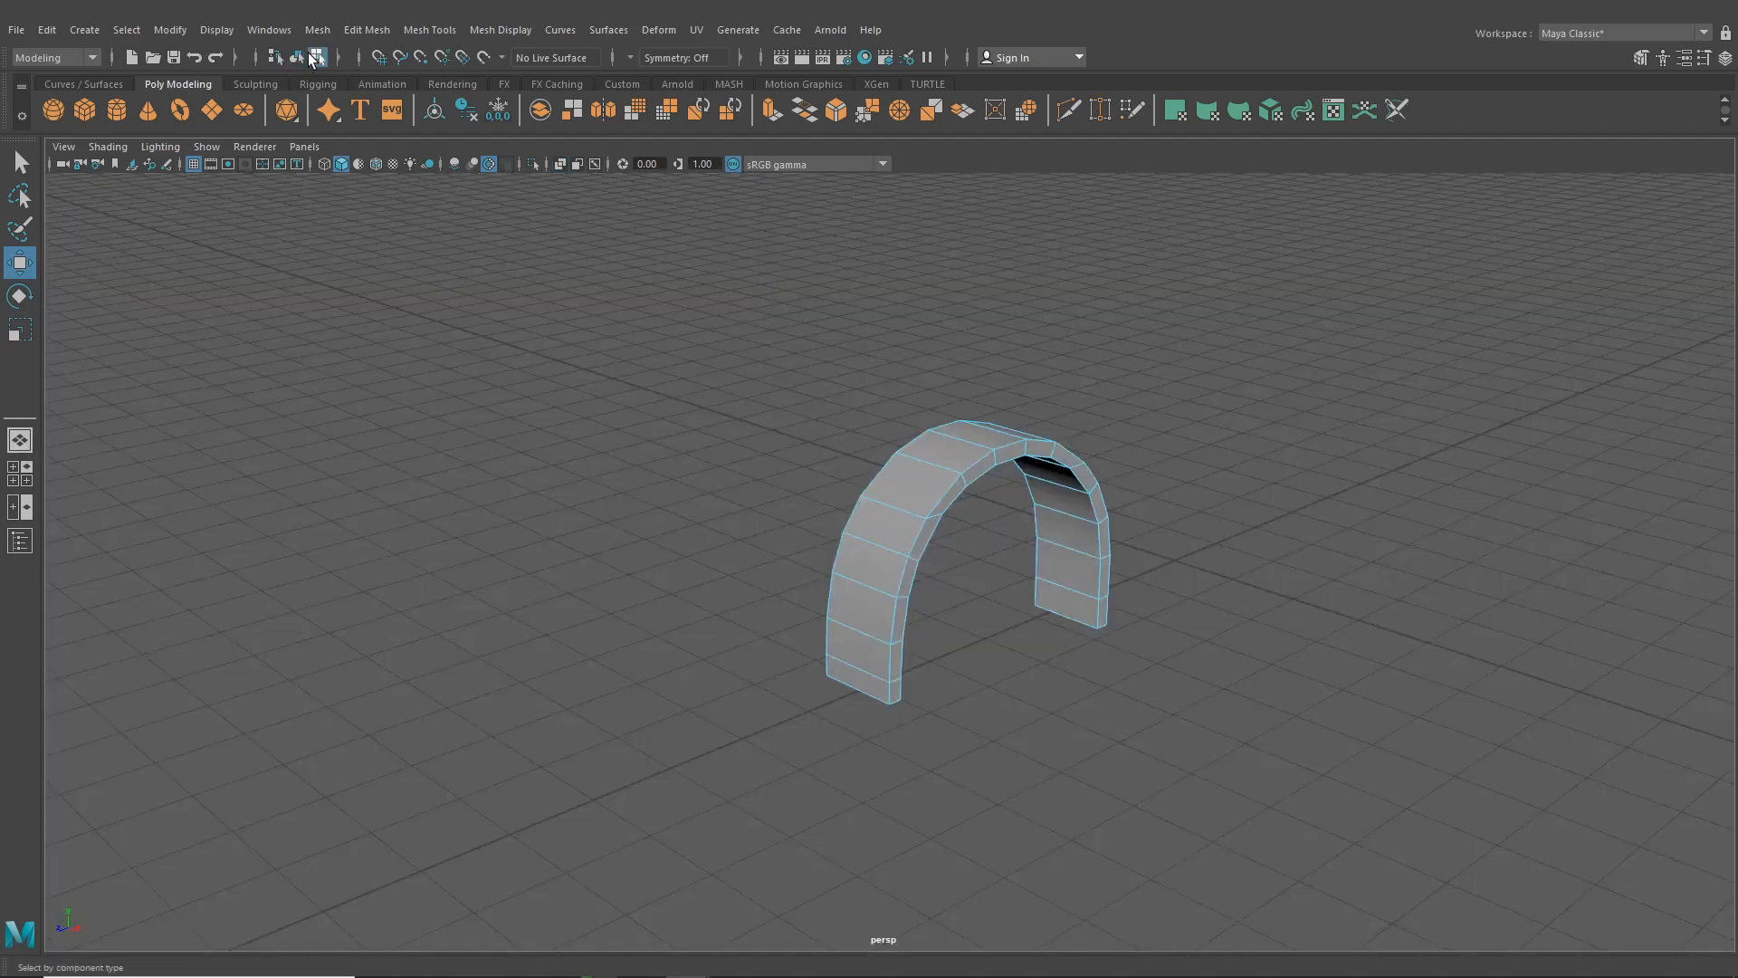
left_click(297, 57)
left_click_drag(774, 448, 1036, 566, "alt")
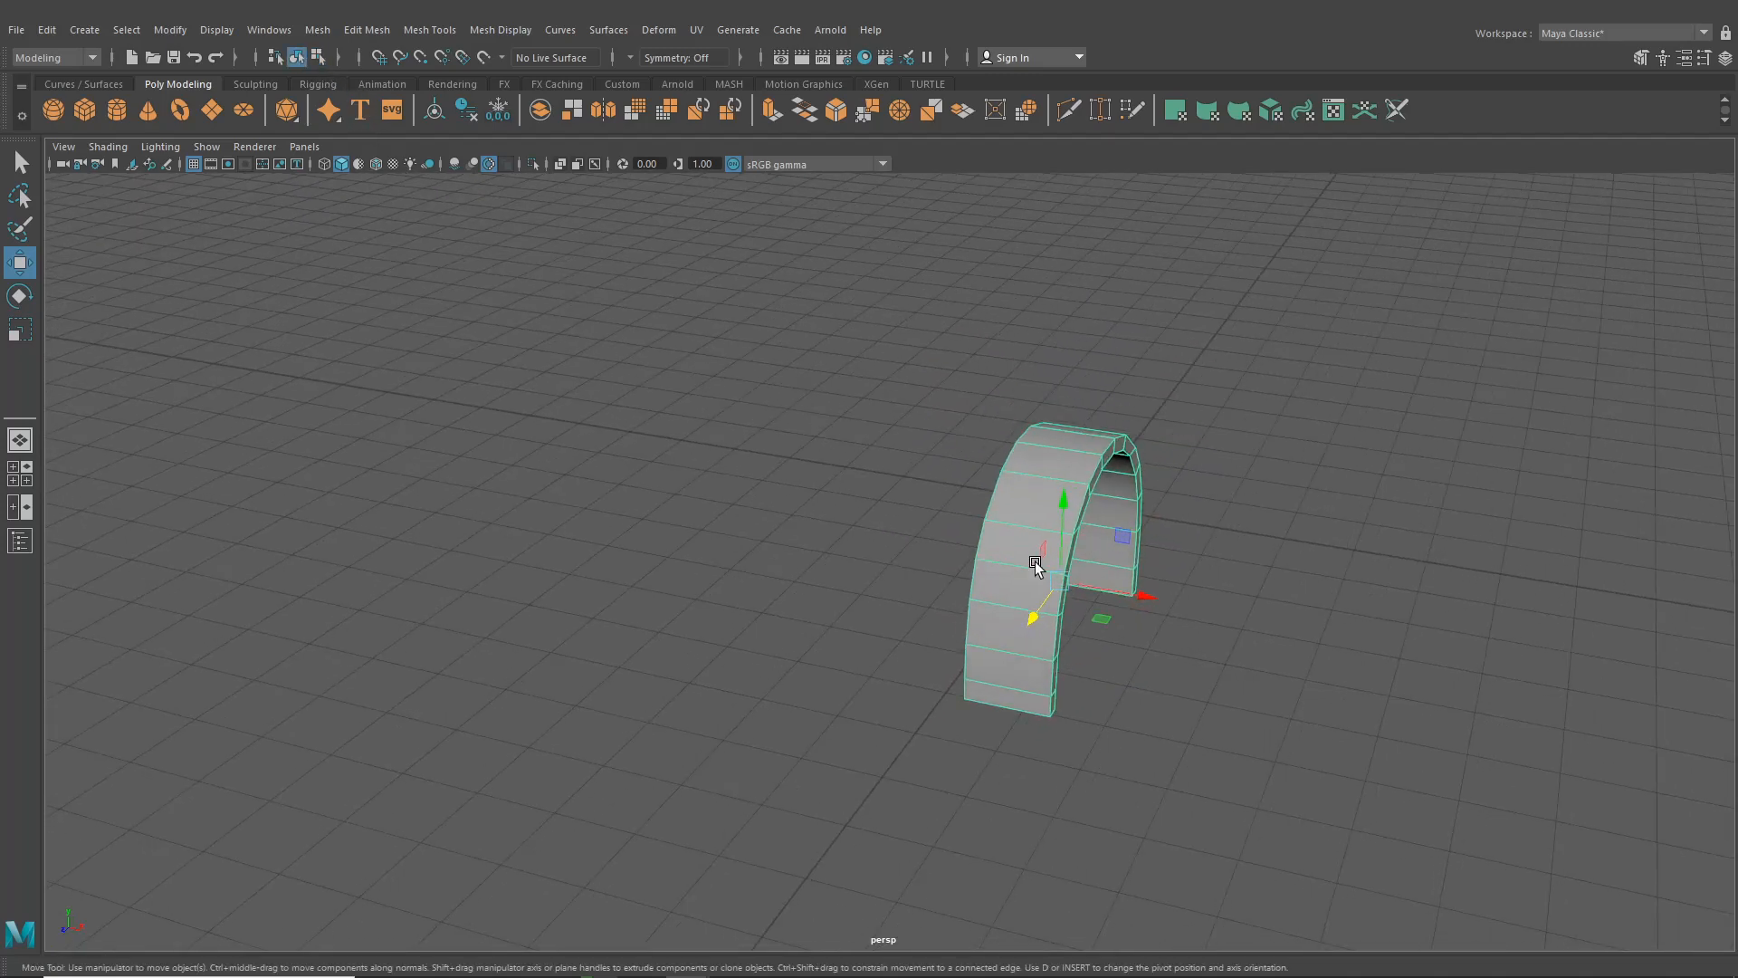
left_click_drag(1139, 598, 1226, 609, "alt")
Move the arch sideways in the front view until its outer side meets the front fender's outline
left_click(20, 472)
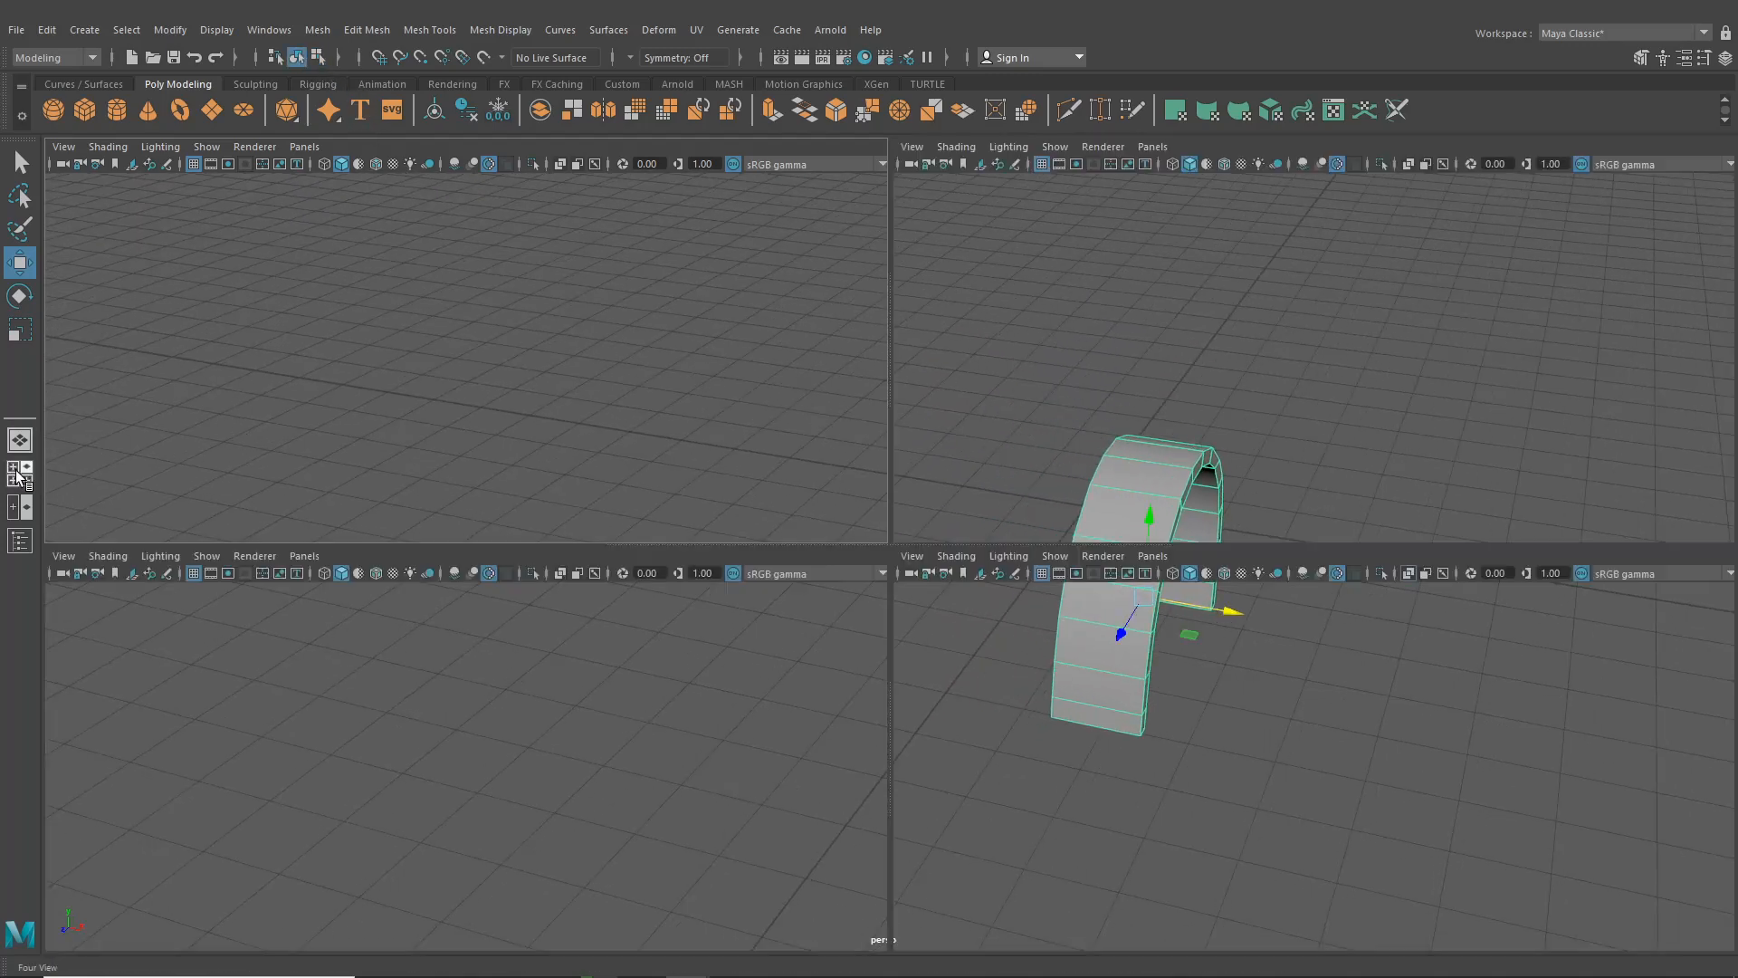
key("space")
scroll(489, 628, "up", 4)
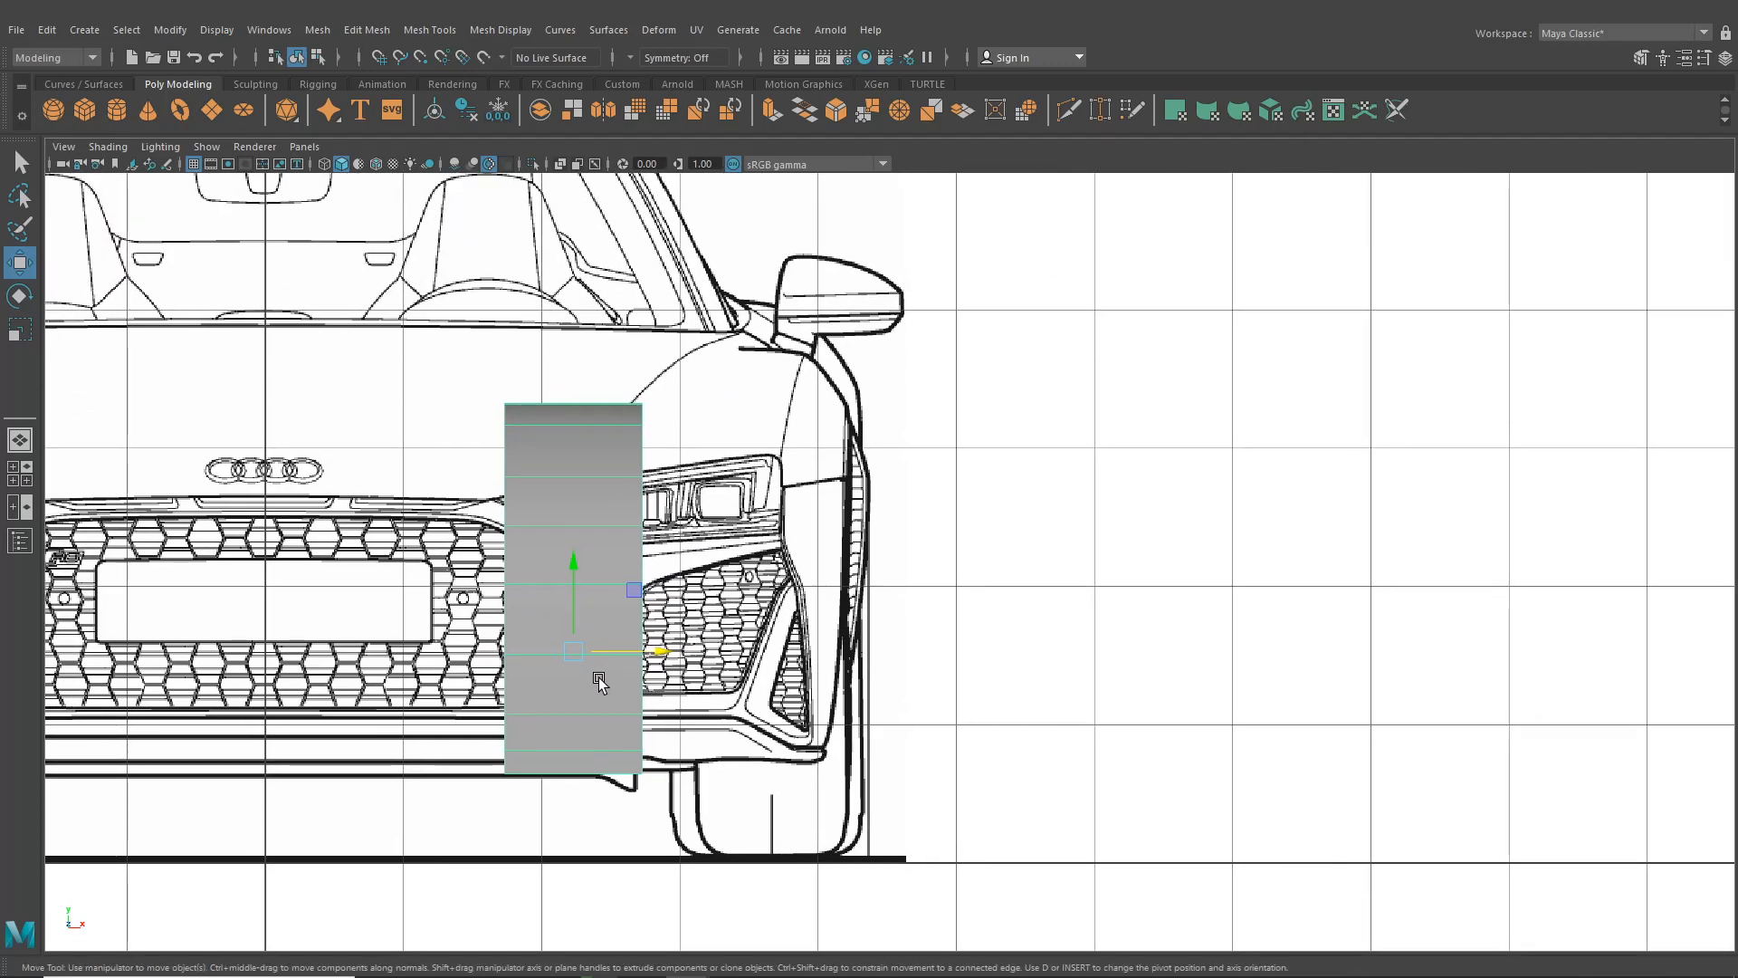
left_click_drag(654, 653, 801, 768)
scroll(797, 751, "up", 3)
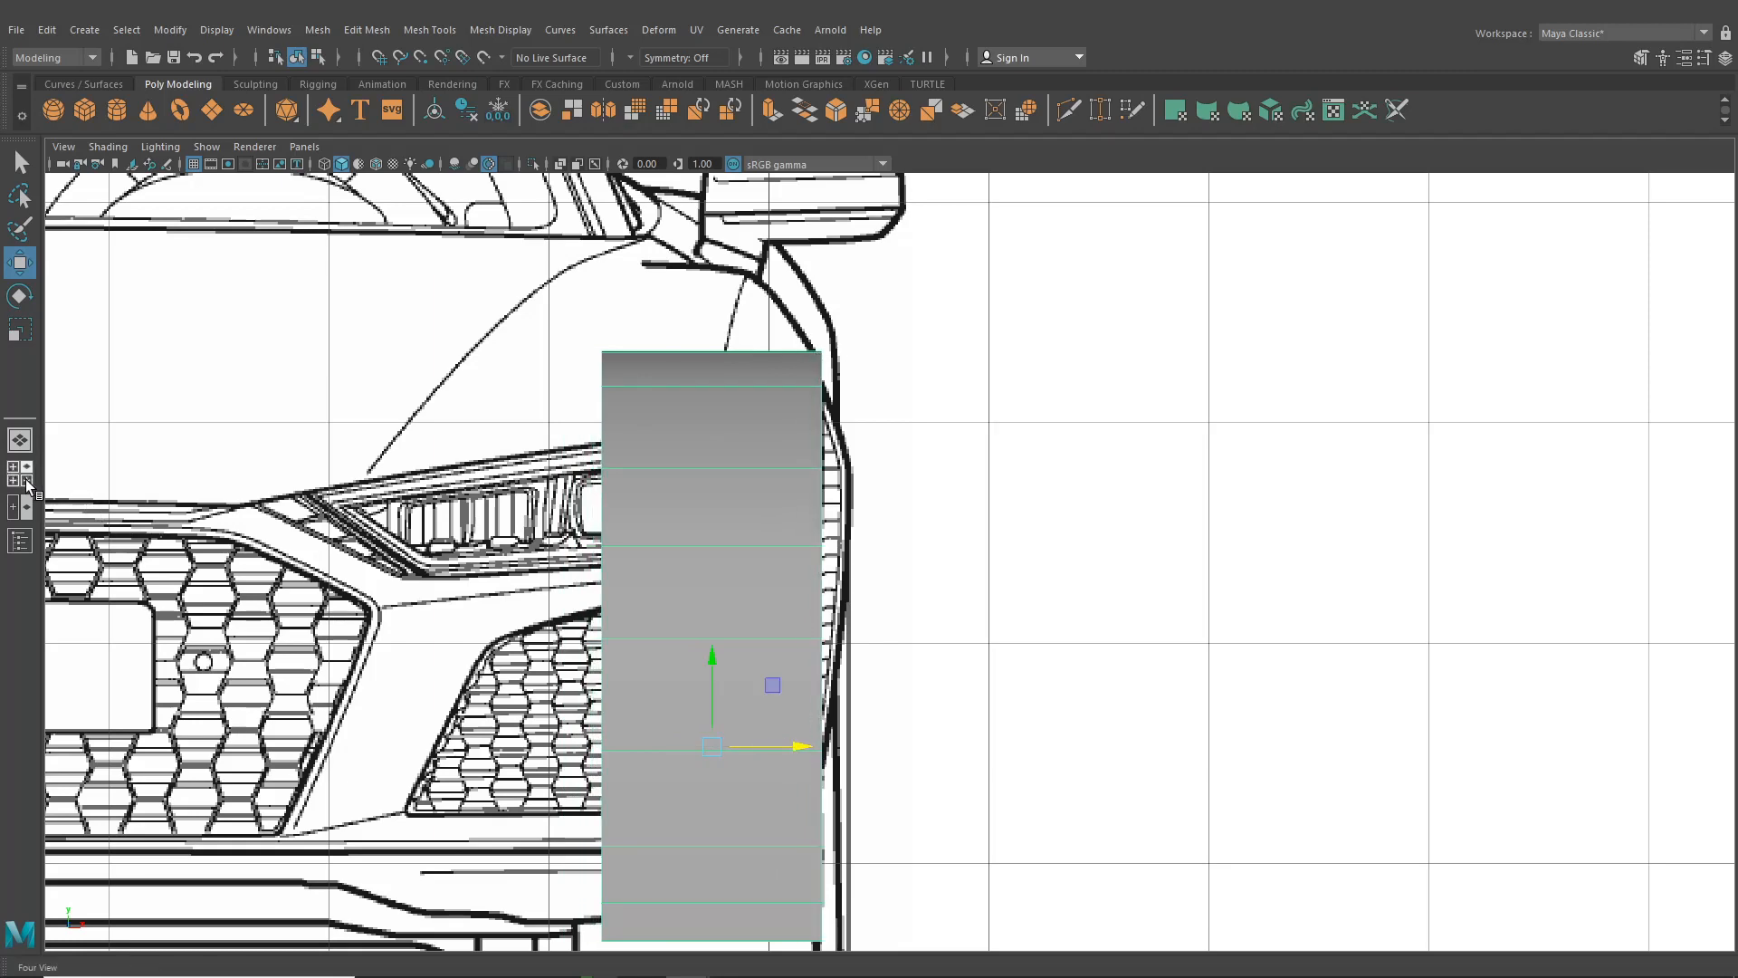
Turn on X-Ray shading in the front view and switch the arch to vertex editing
left_click(20, 473)
scroll(1367, 708, "up", 2)
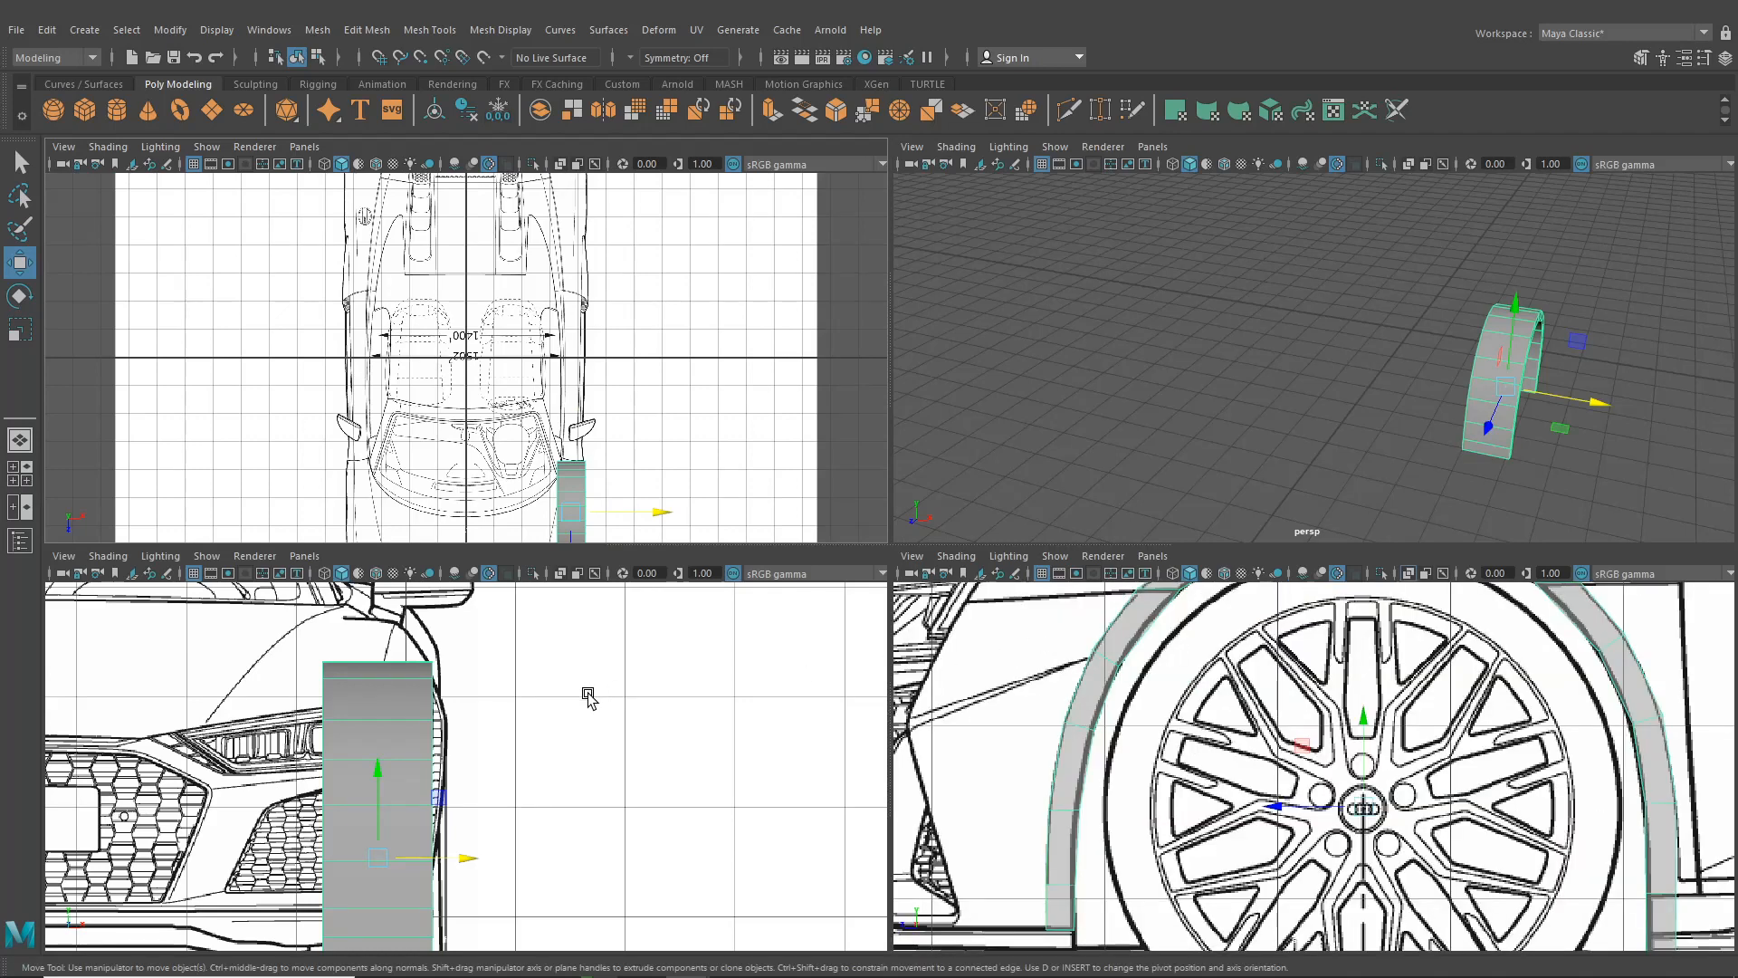
left_click(98, 557)
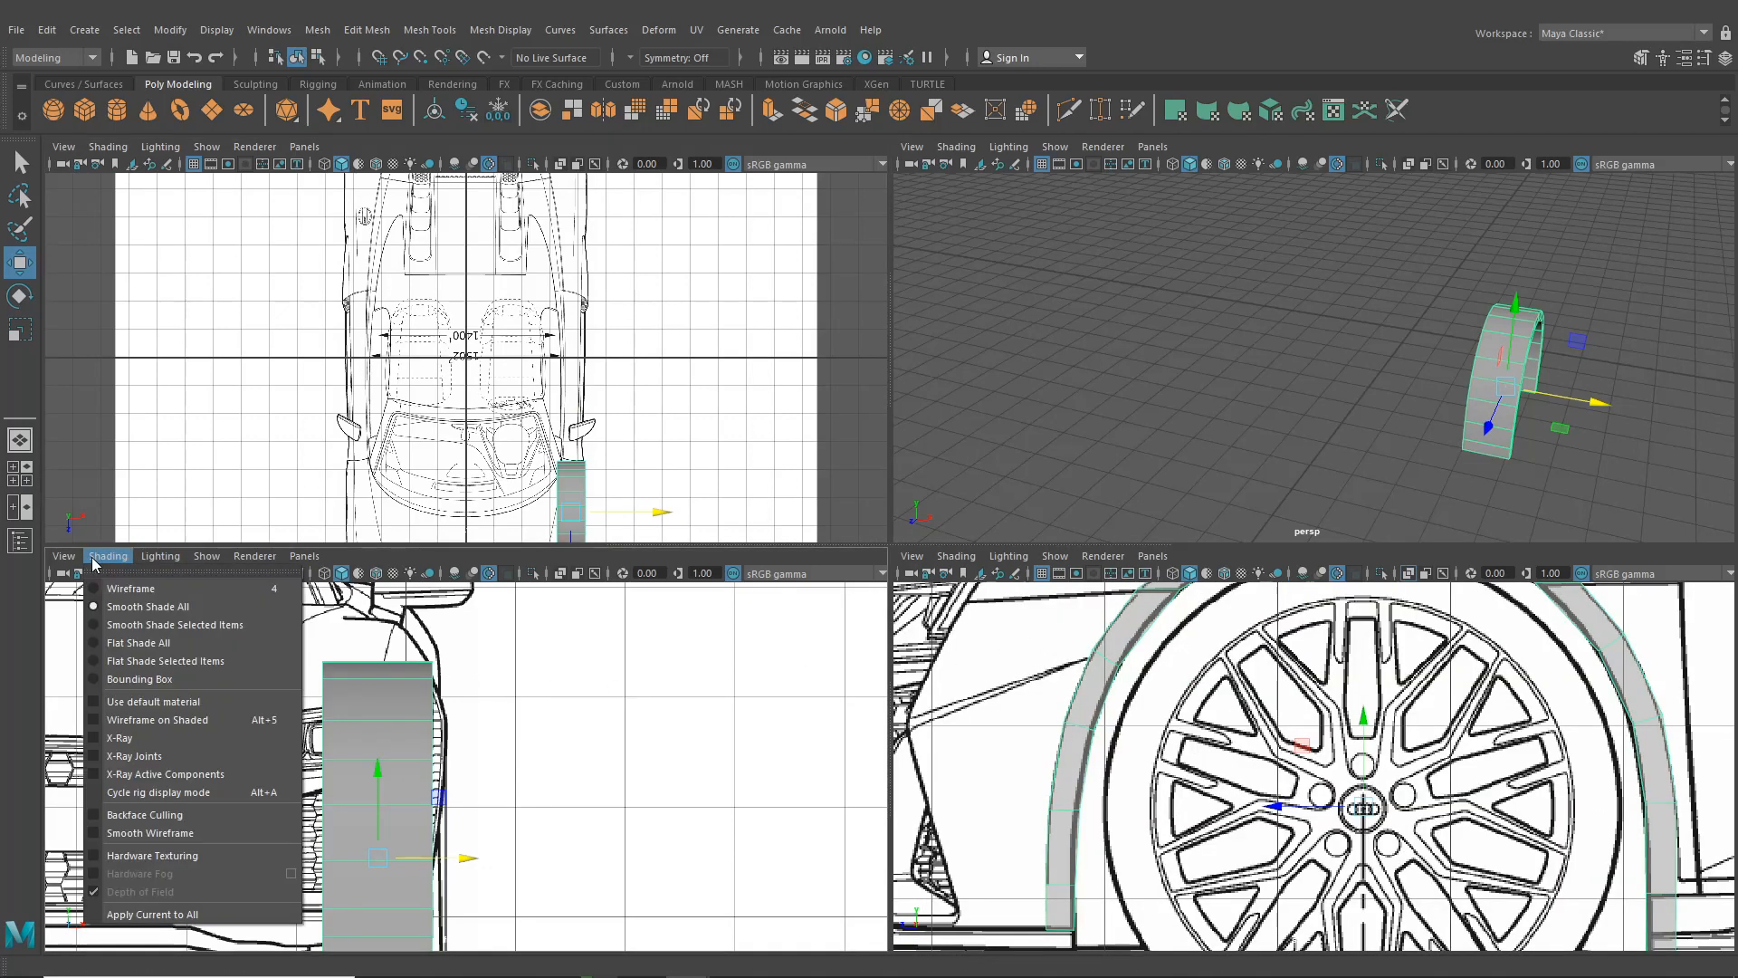
left_click(145, 738)
scroll(389, 751, "up", 5)
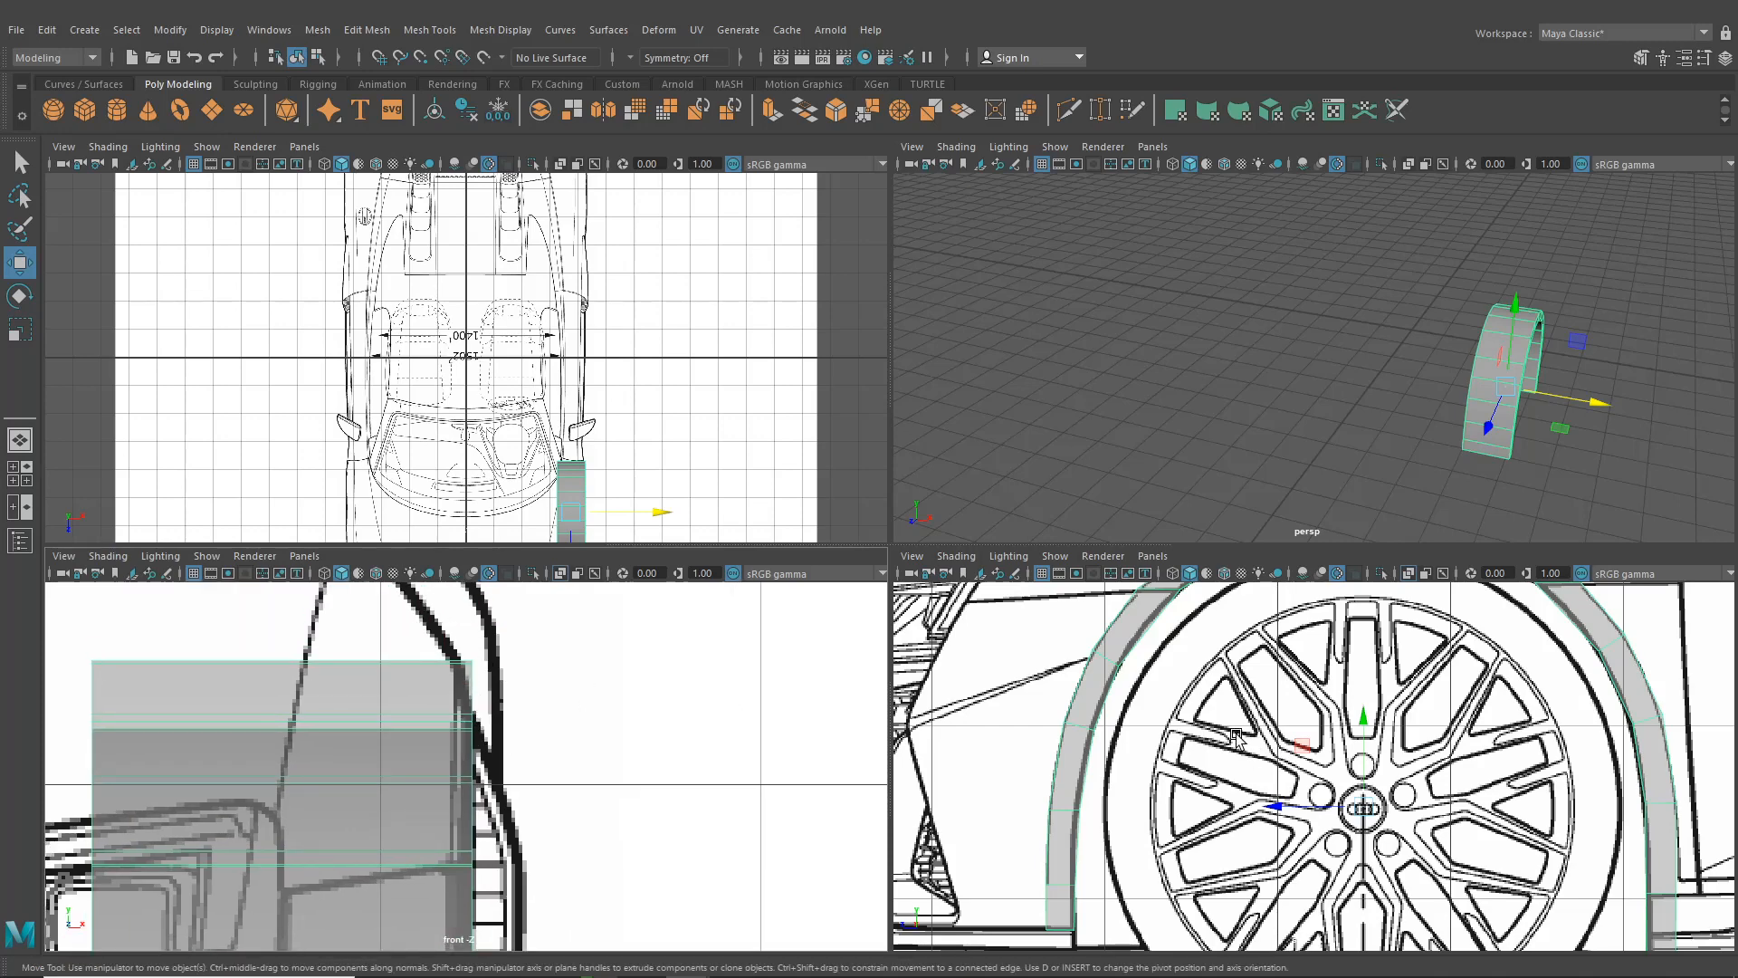
middle_click_drag(1181, 744, 1215, 722, "alt")
right_click_drag(1128, 672, 1041, 461)
scroll(1122, 714, "up", 4)
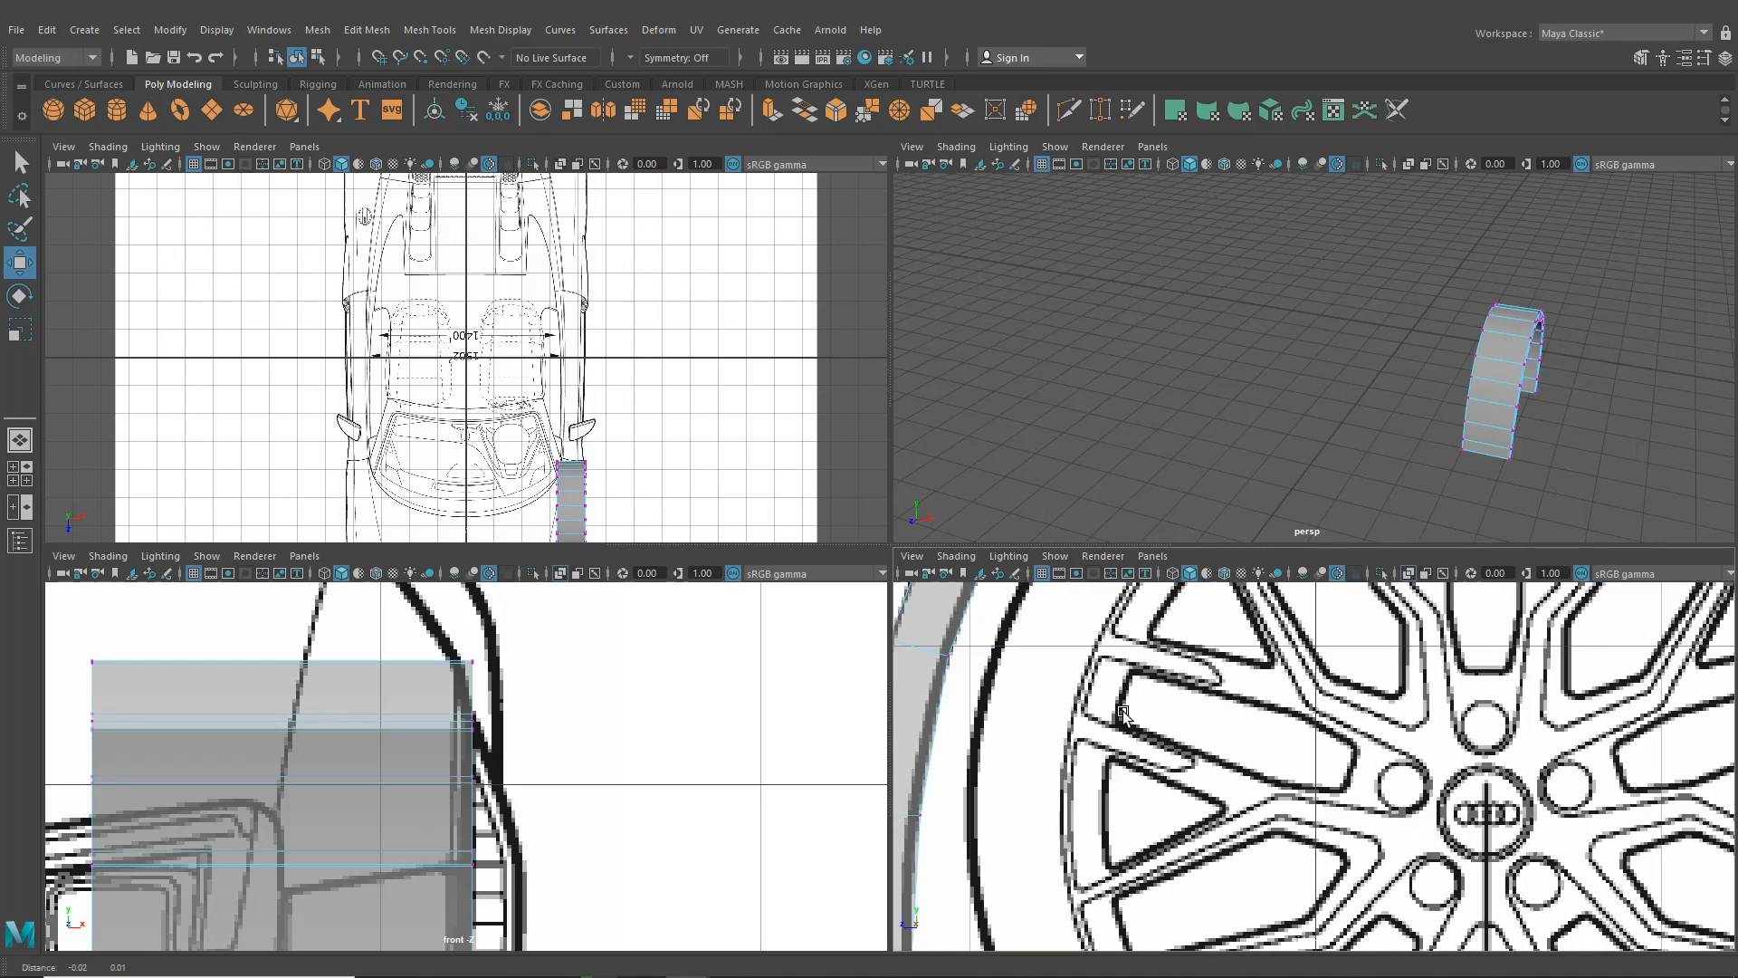
Move the lowest front cross-section's vertices inward so the outer side meets the bumper's lower corner in the front view
middle_click_drag(1123, 713, 1276, 769, "alt")
mouse_move(288, 658)
middle_mouse_down("alt")
mouse_move(410, 635)
mouse_move(438, 763)
mouse_move(441, 584)
mouse_move(481, 595)
middle_mouse_up("alt")
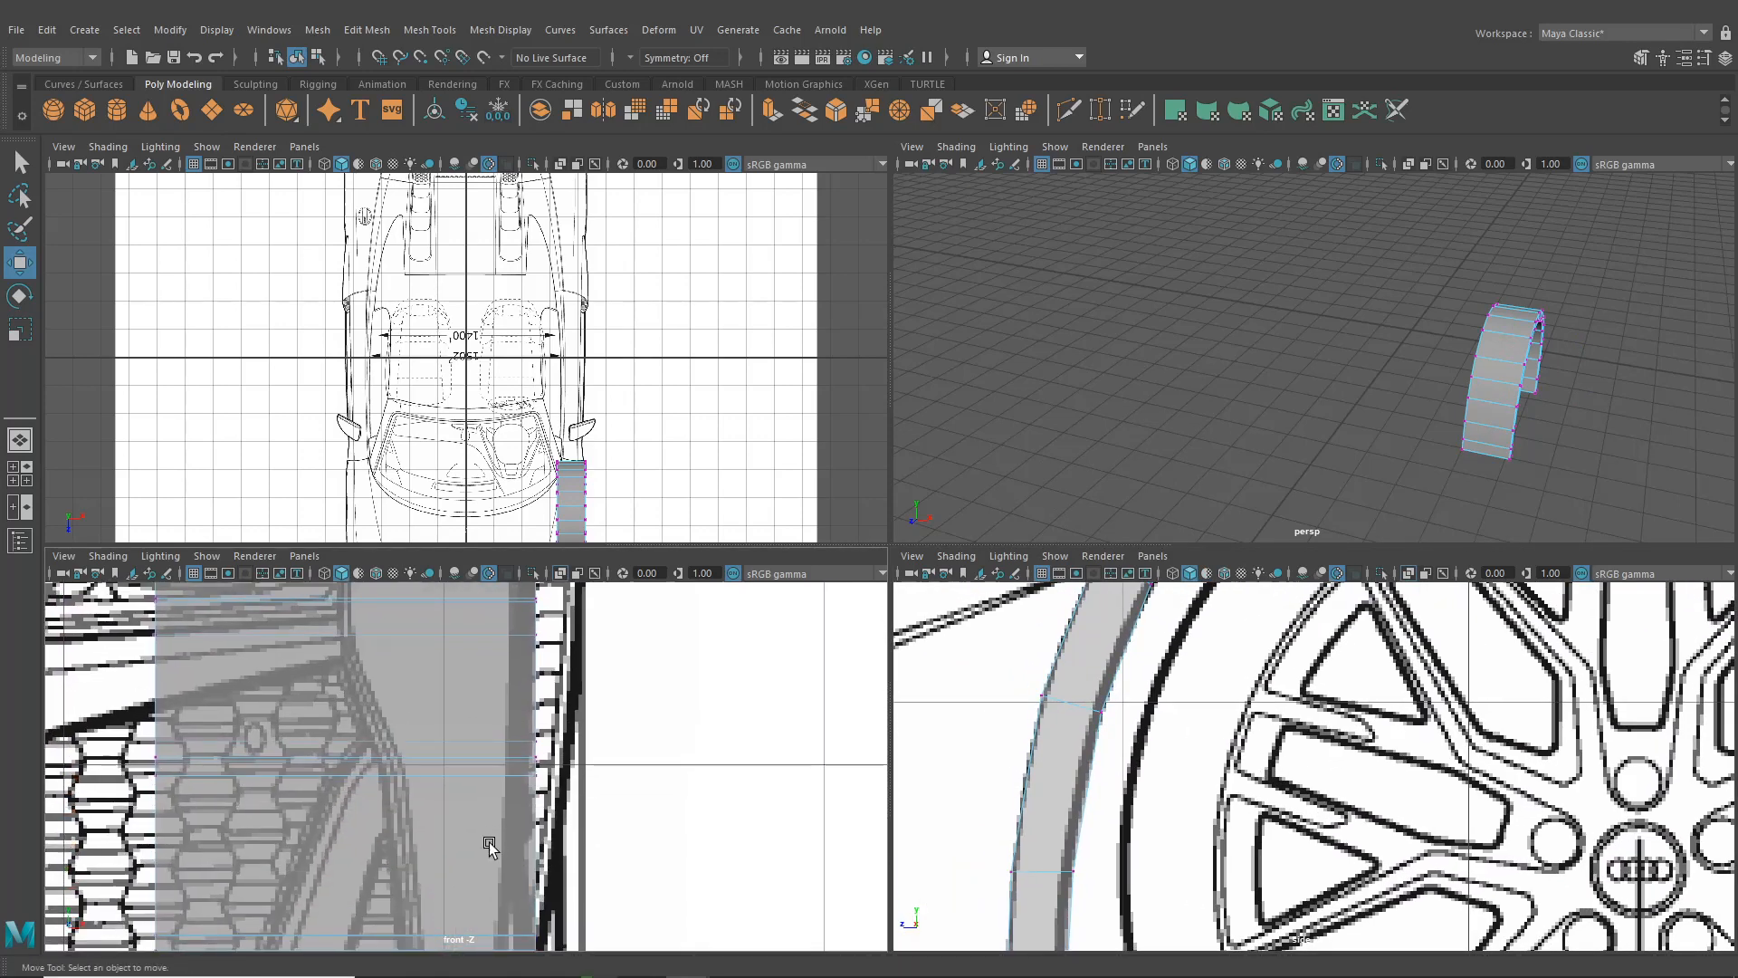
mouse_move(517, 702)
middle_mouse_down("alt")
mouse_move(517, 970)
mouse_move(500, 768)
middle_mouse_up("alt")
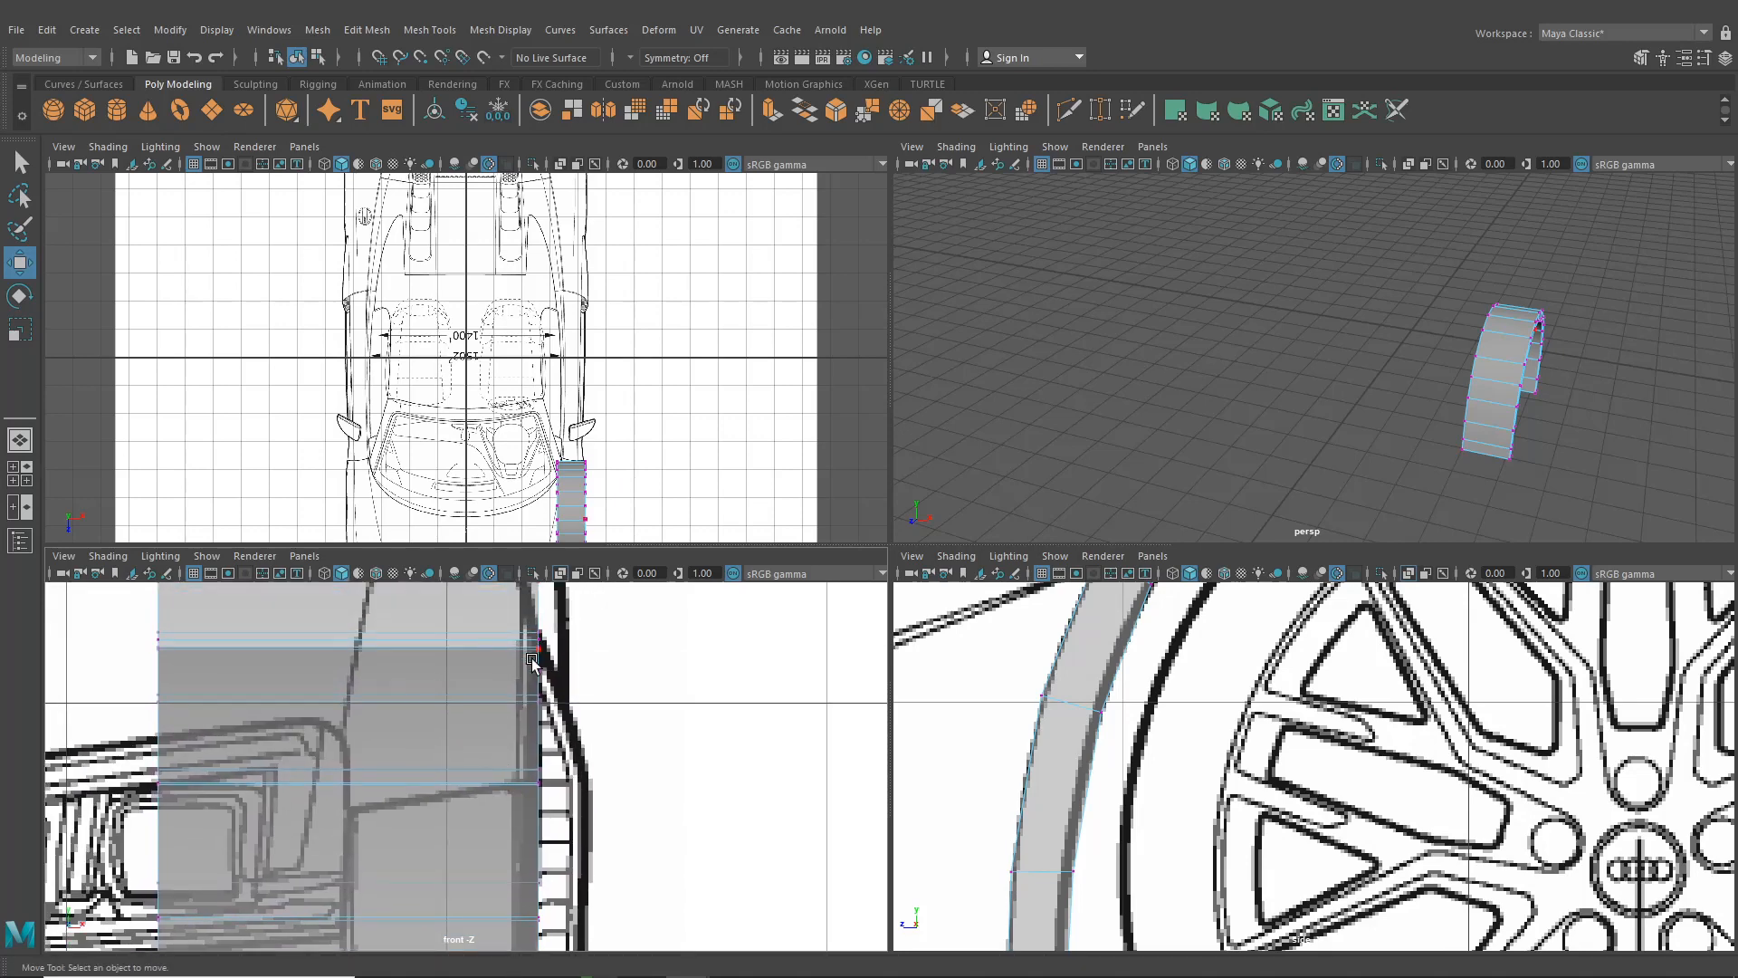
middle_click_drag(501, 855, 519, 572, "alt")
middle_click_drag(534, 896, 561, 664, "alt")
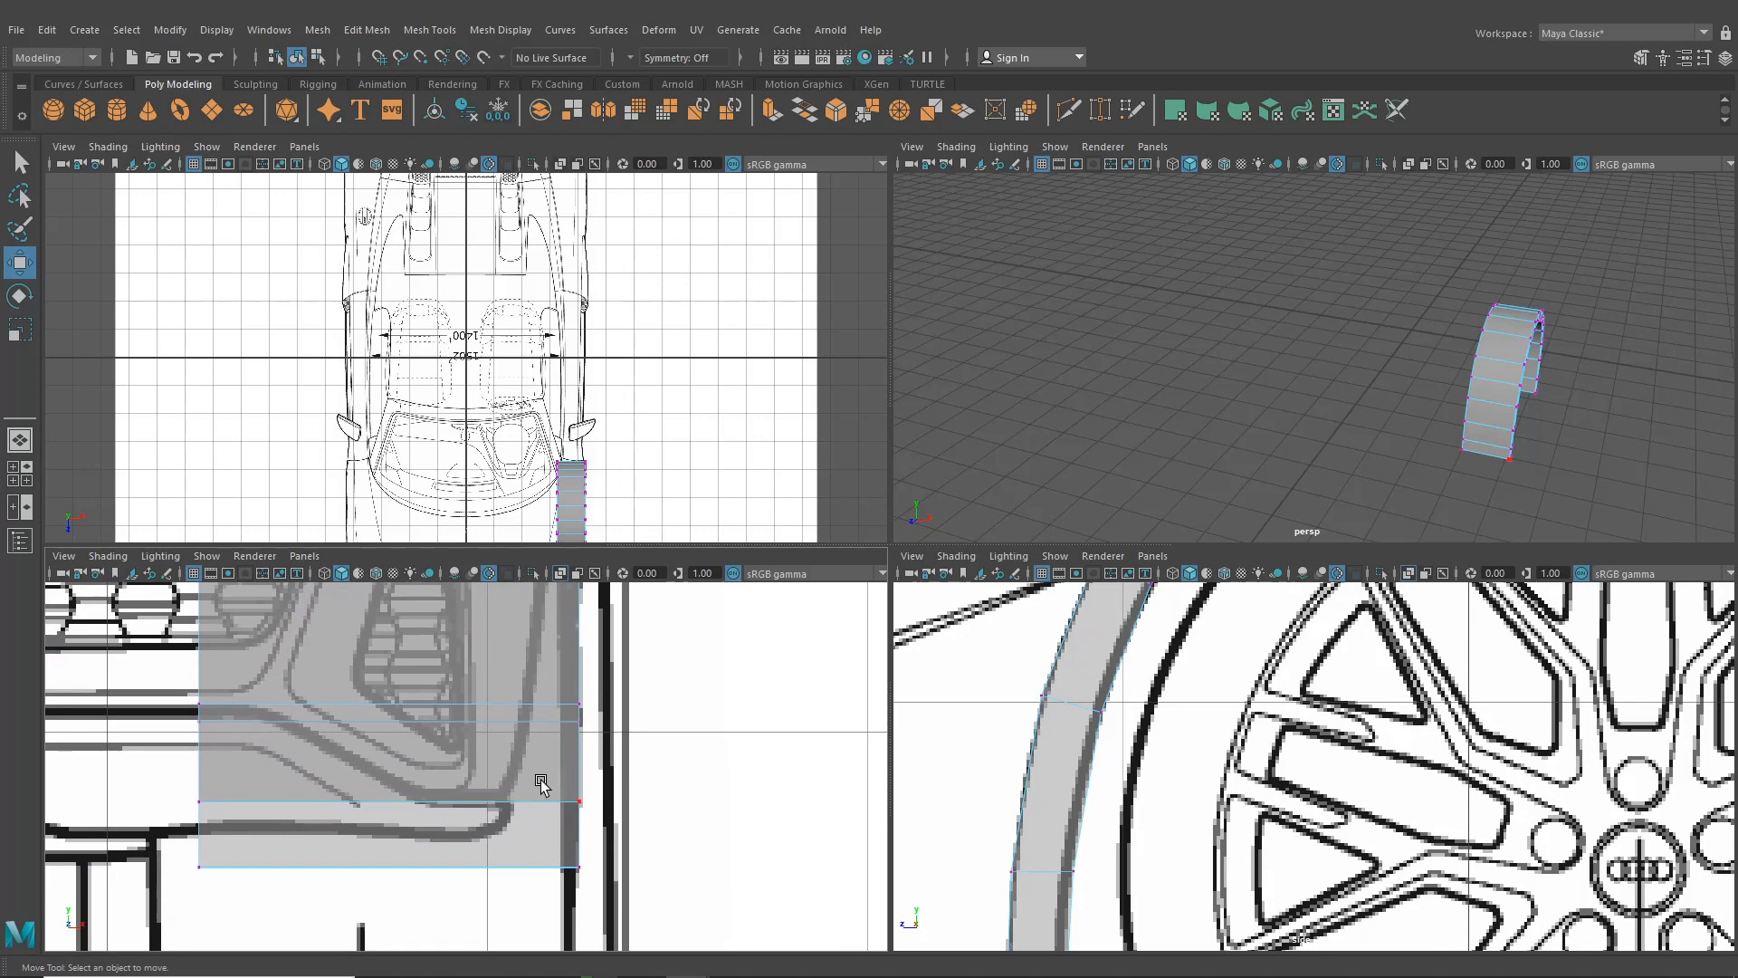
scroll(1102, 740, "down", 9)
middle_click_drag(1263, 916, 1324, 830, "alt")
scroll(1323, 830, "up", 3)
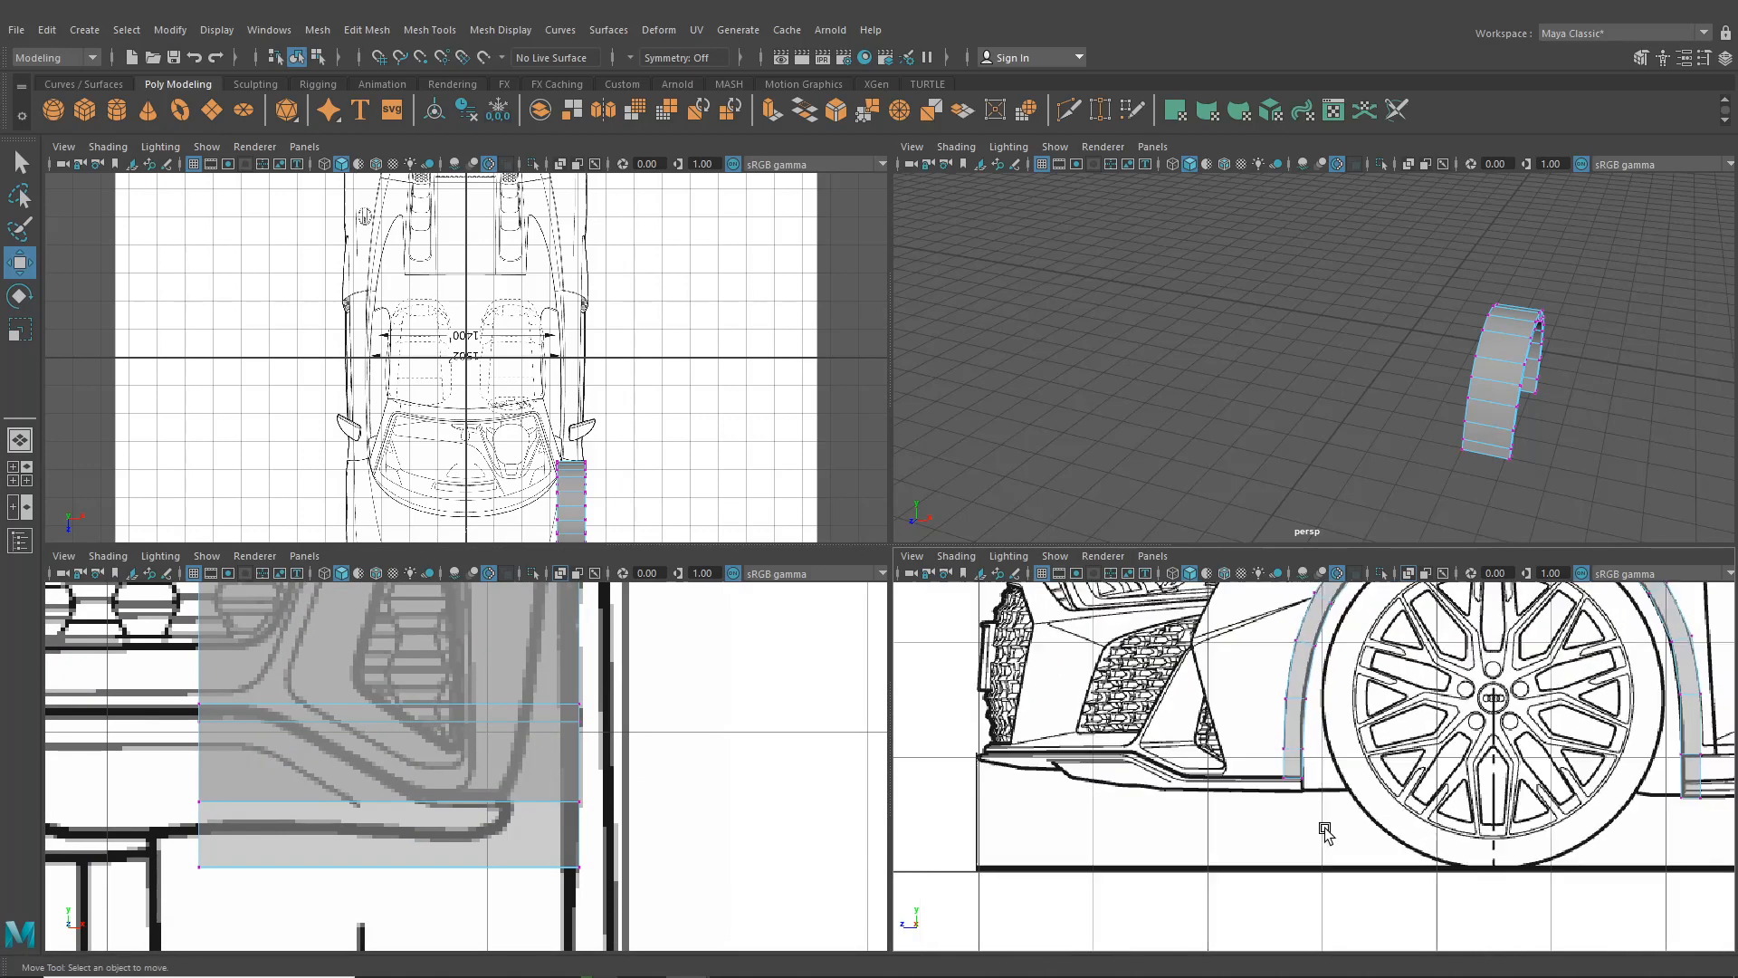
left_click_drag(1337, 805, 1338, 806)
scroll(582, 791, "up", 2)
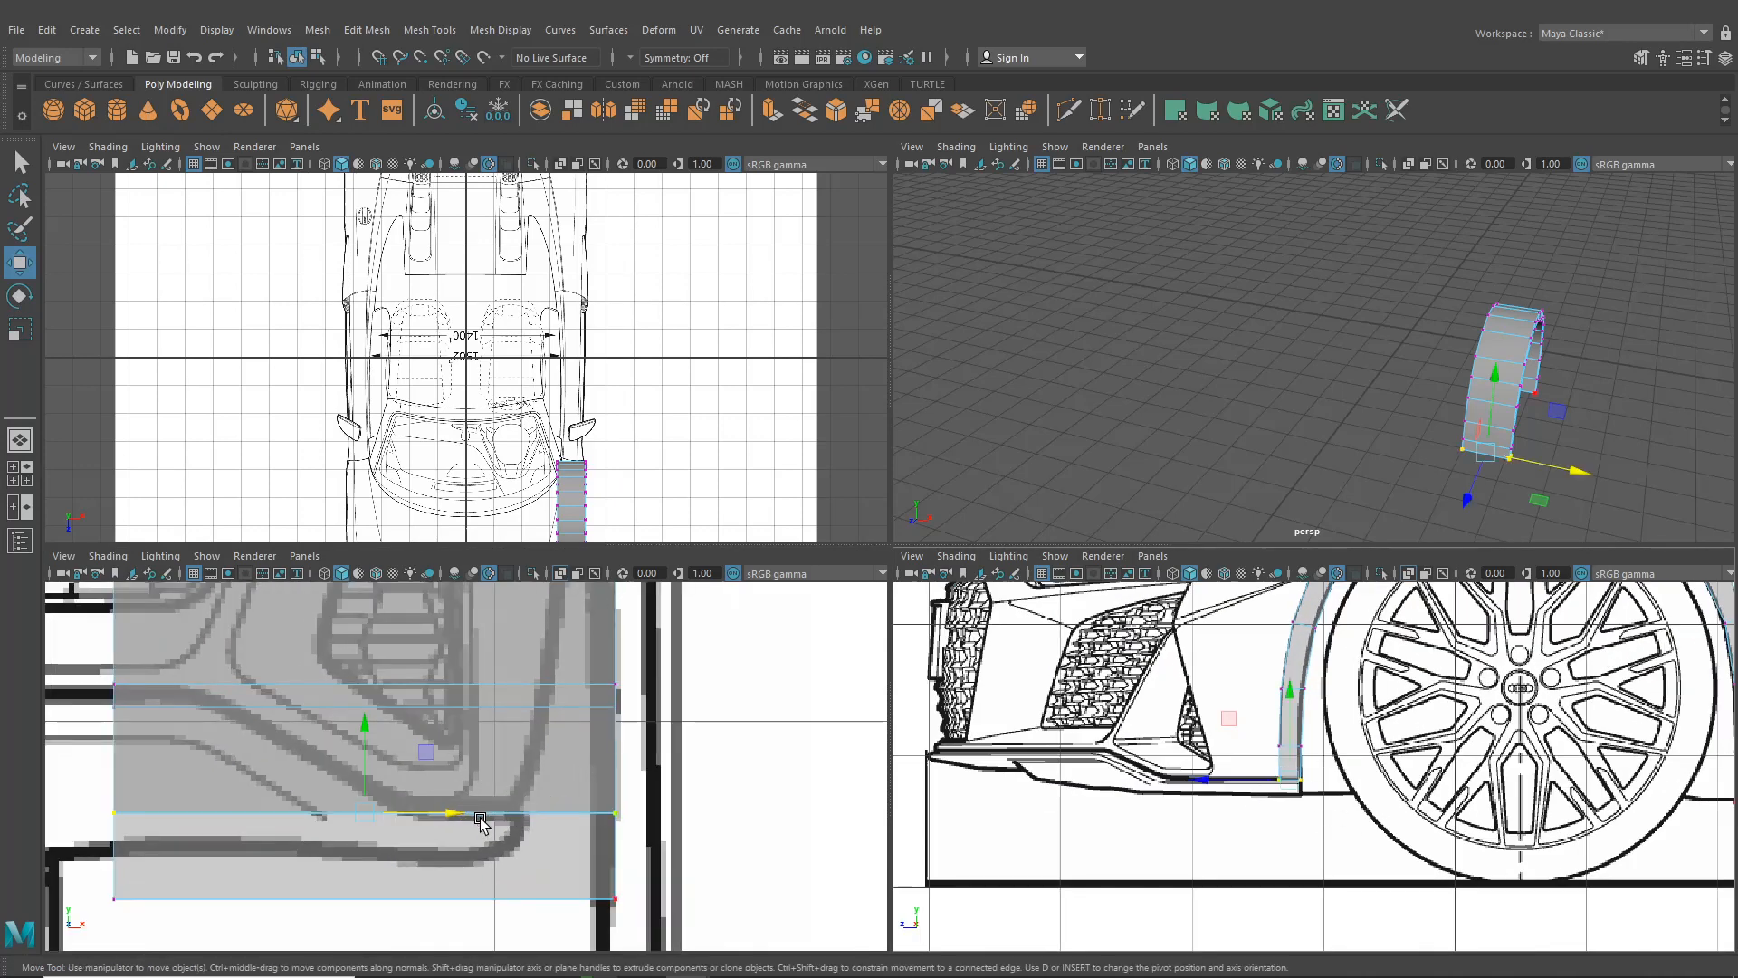
left_click_drag(461, 816, 367, 817)
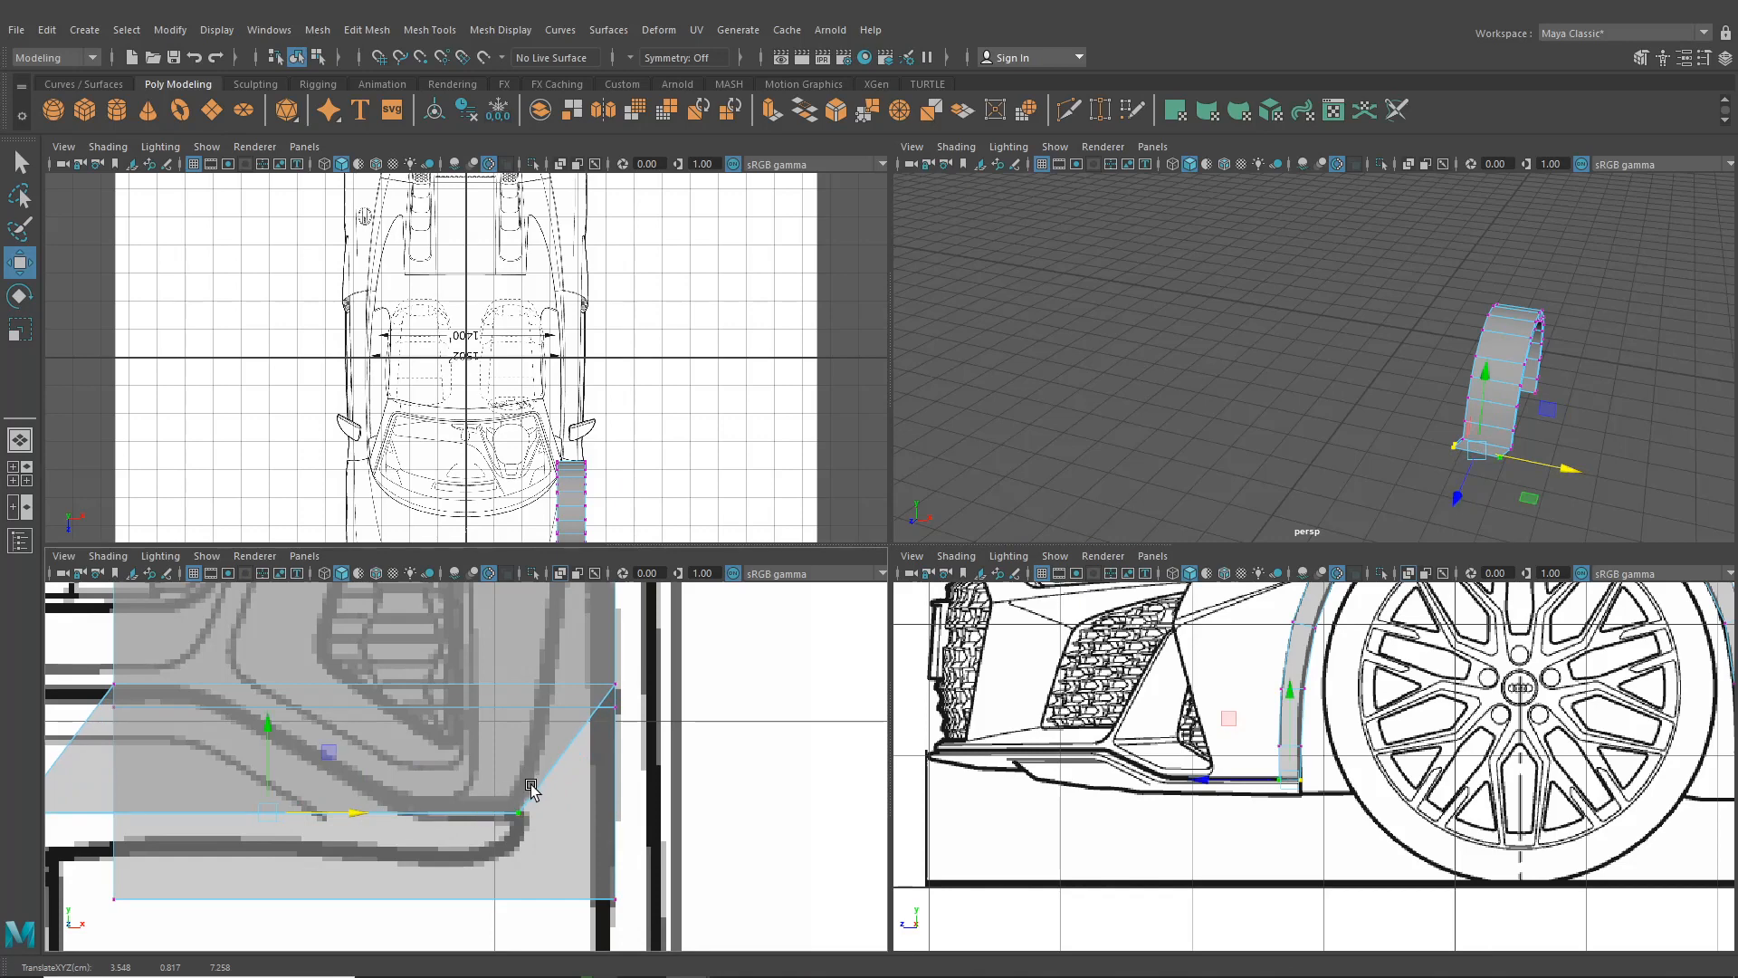
Shift the two cross-sections above the lowest one inward so their outer vertices follow the bumper's side edge
left_click_drag(1330, 753, 1216, 719)
scroll(460, 765, "up", 1)
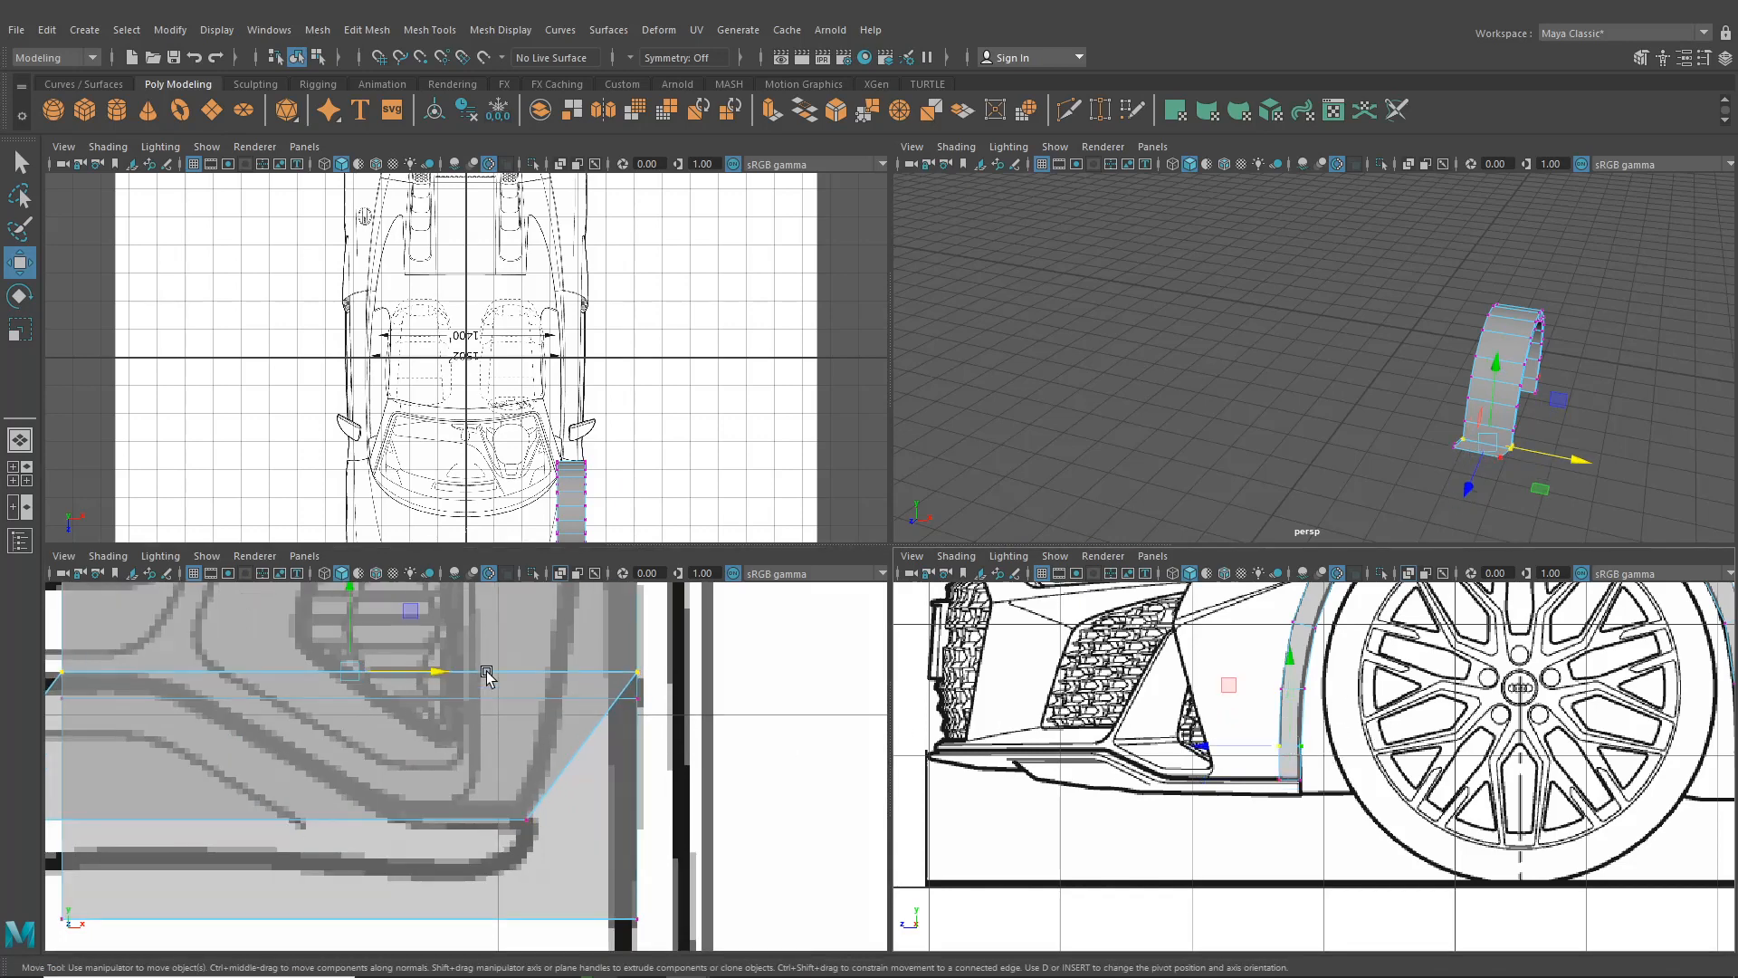
left_click_drag(432, 671, 360, 679)
scroll(1261, 786, "up", 2)
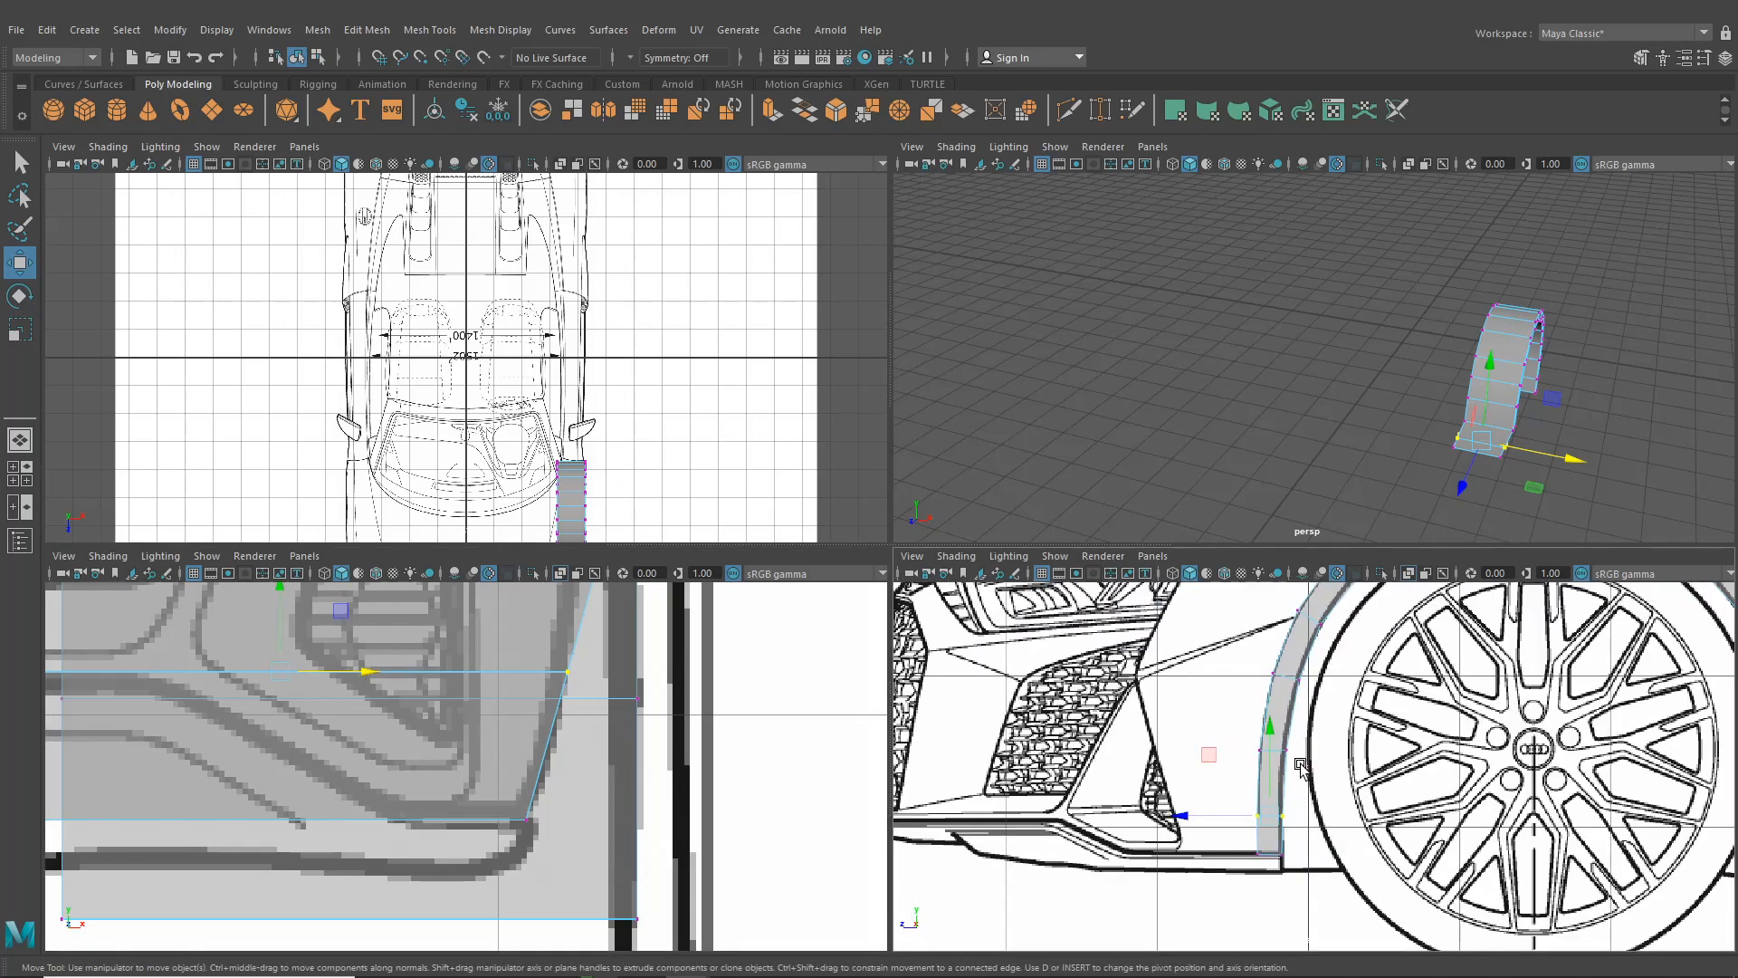
left_click_drag(1301, 766, 1231, 732)
scroll(523, 640, "up", 2)
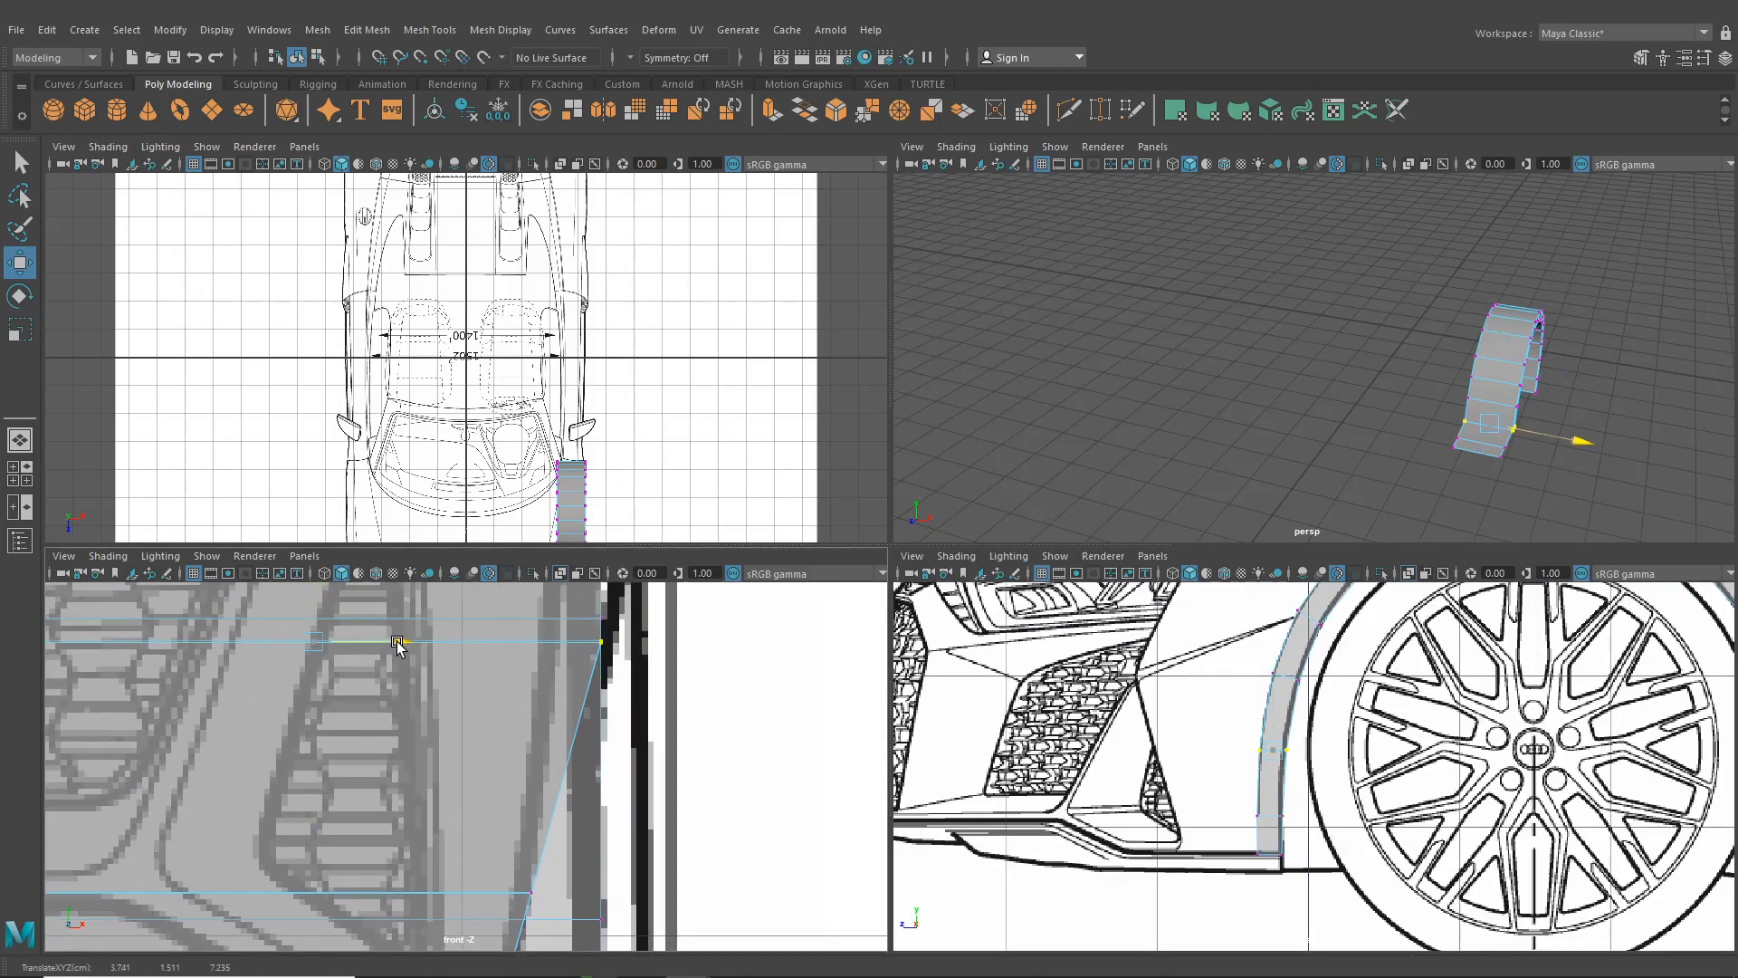
left_click_drag(397, 644, 354, 650)
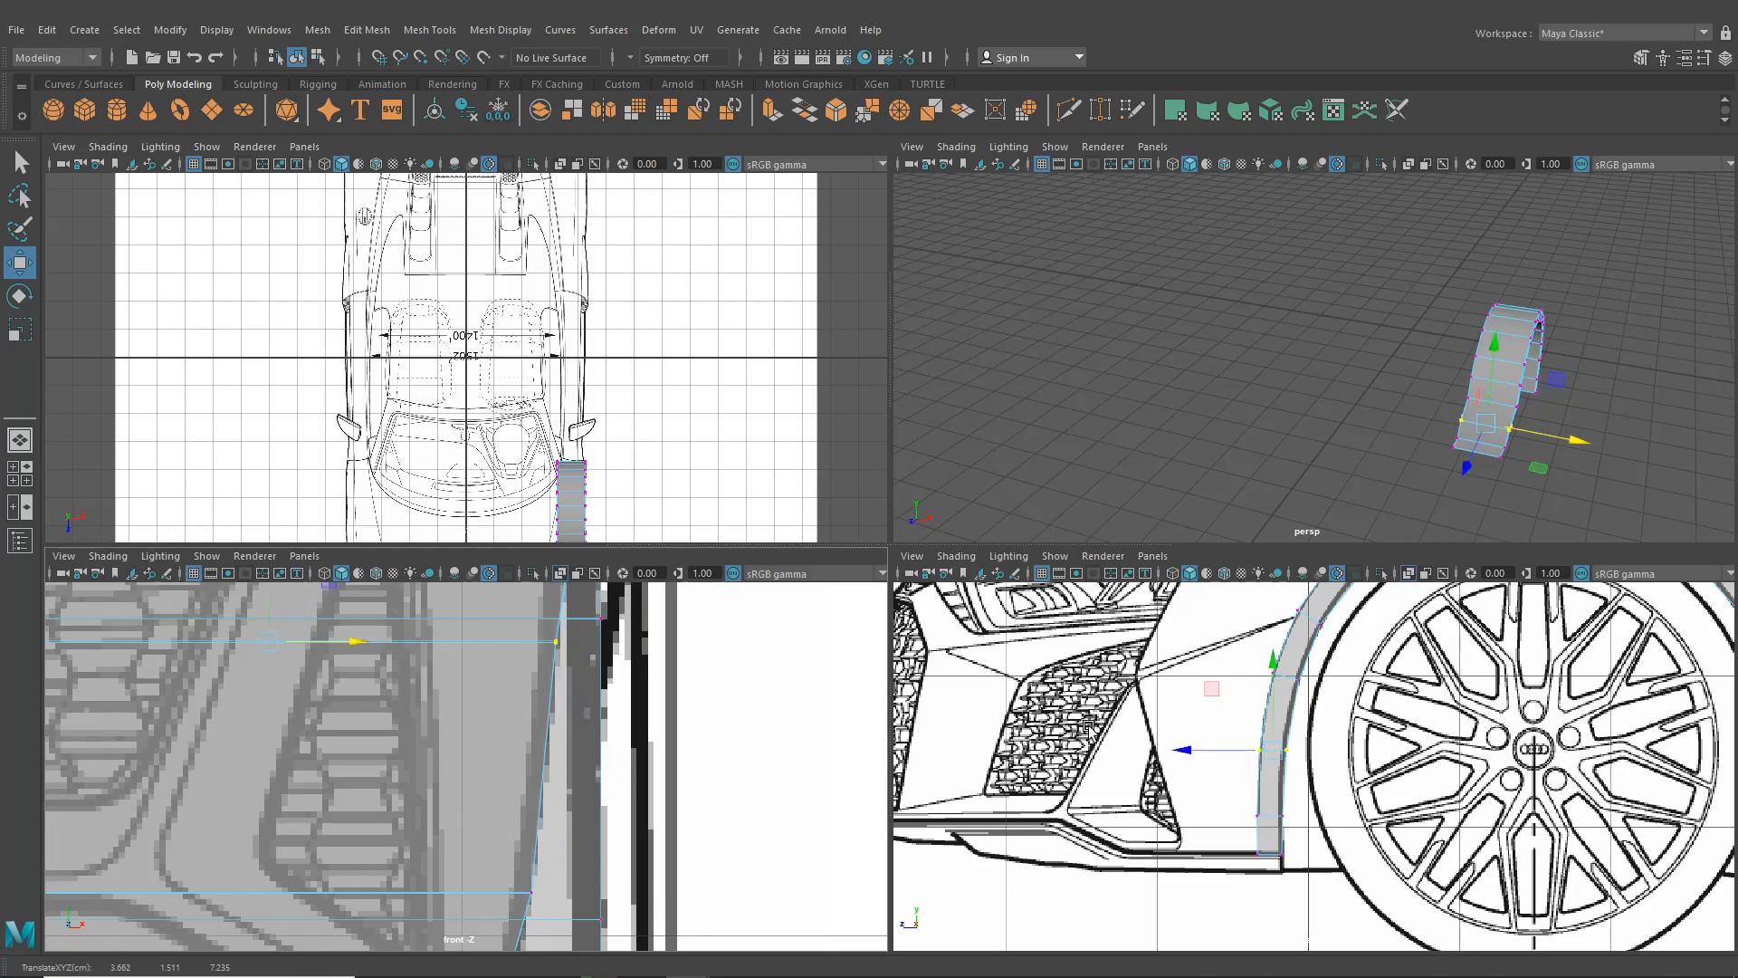
Select the following two cross-sections up the front of the arch in turn and shift each slightly inward along the fender outline
middle_click_drag(1200, 718, 1180, 845, "alt")
scroll(1267, 846, "up", 1)
left_click_drag(1319, 848, 1179, 783)
middle_click_drag(596, 719, 597, 823, "alt")
left_click_drag(432, 631, 400, 632)
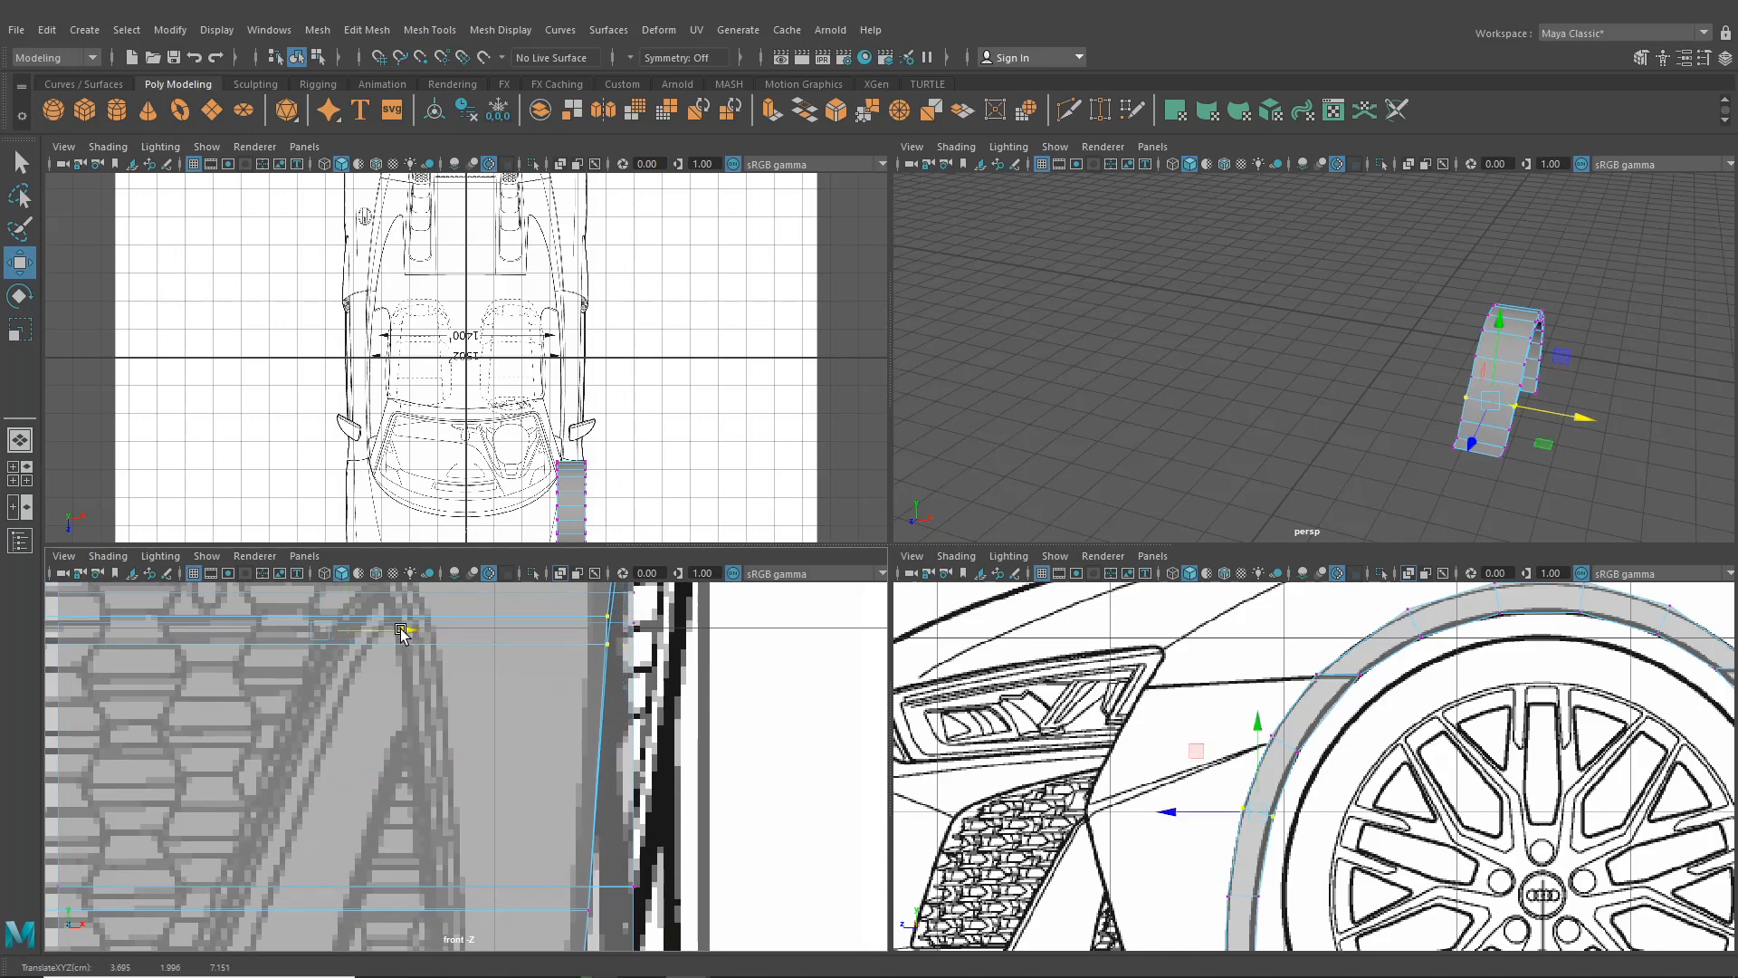
middle_click_drag(511, 648, 500, 870, "alt")
left_click_drag(1318, 768, 1253, 721)
middle_click_drag(363, 612, 393, 738, "alt")
left_click_drag(451, 745, 435, 745)
Shift the cross-section at the bumper-to-fender seam slightly inward and check the arch's taper in perspective
scroll(475, 754, "down", 6)
middle_click_drag(475, 754, 487, 725, "alt")
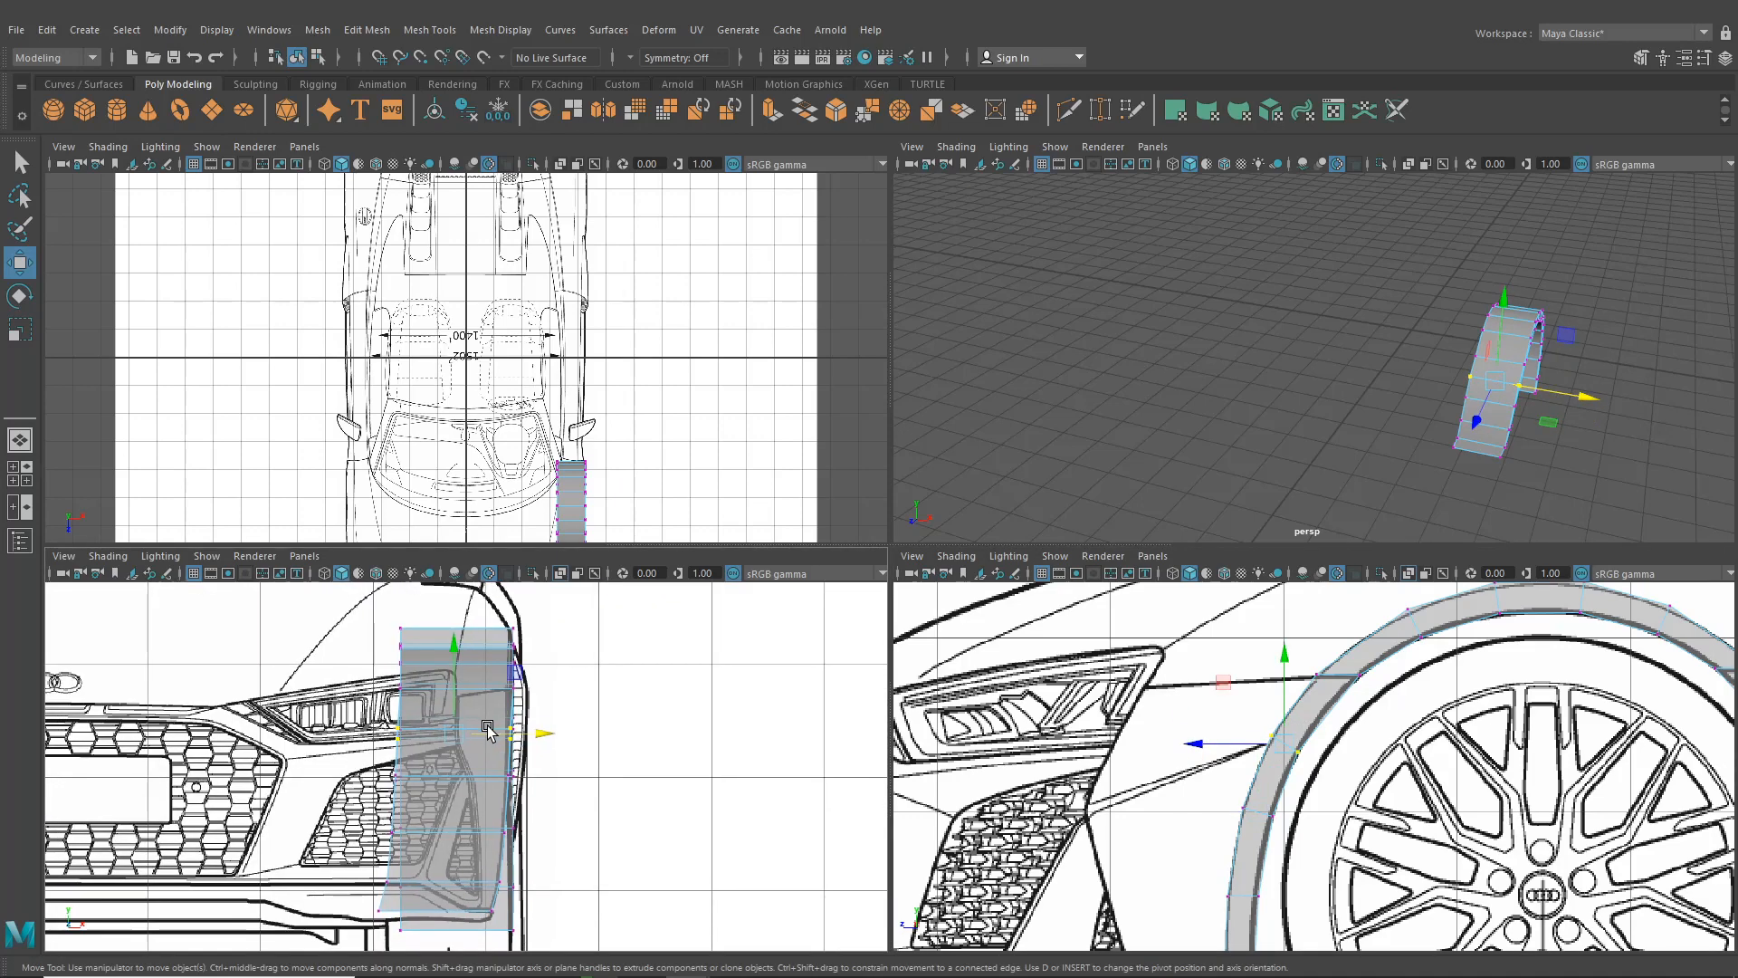
scroll(479, 772, "up", 2)
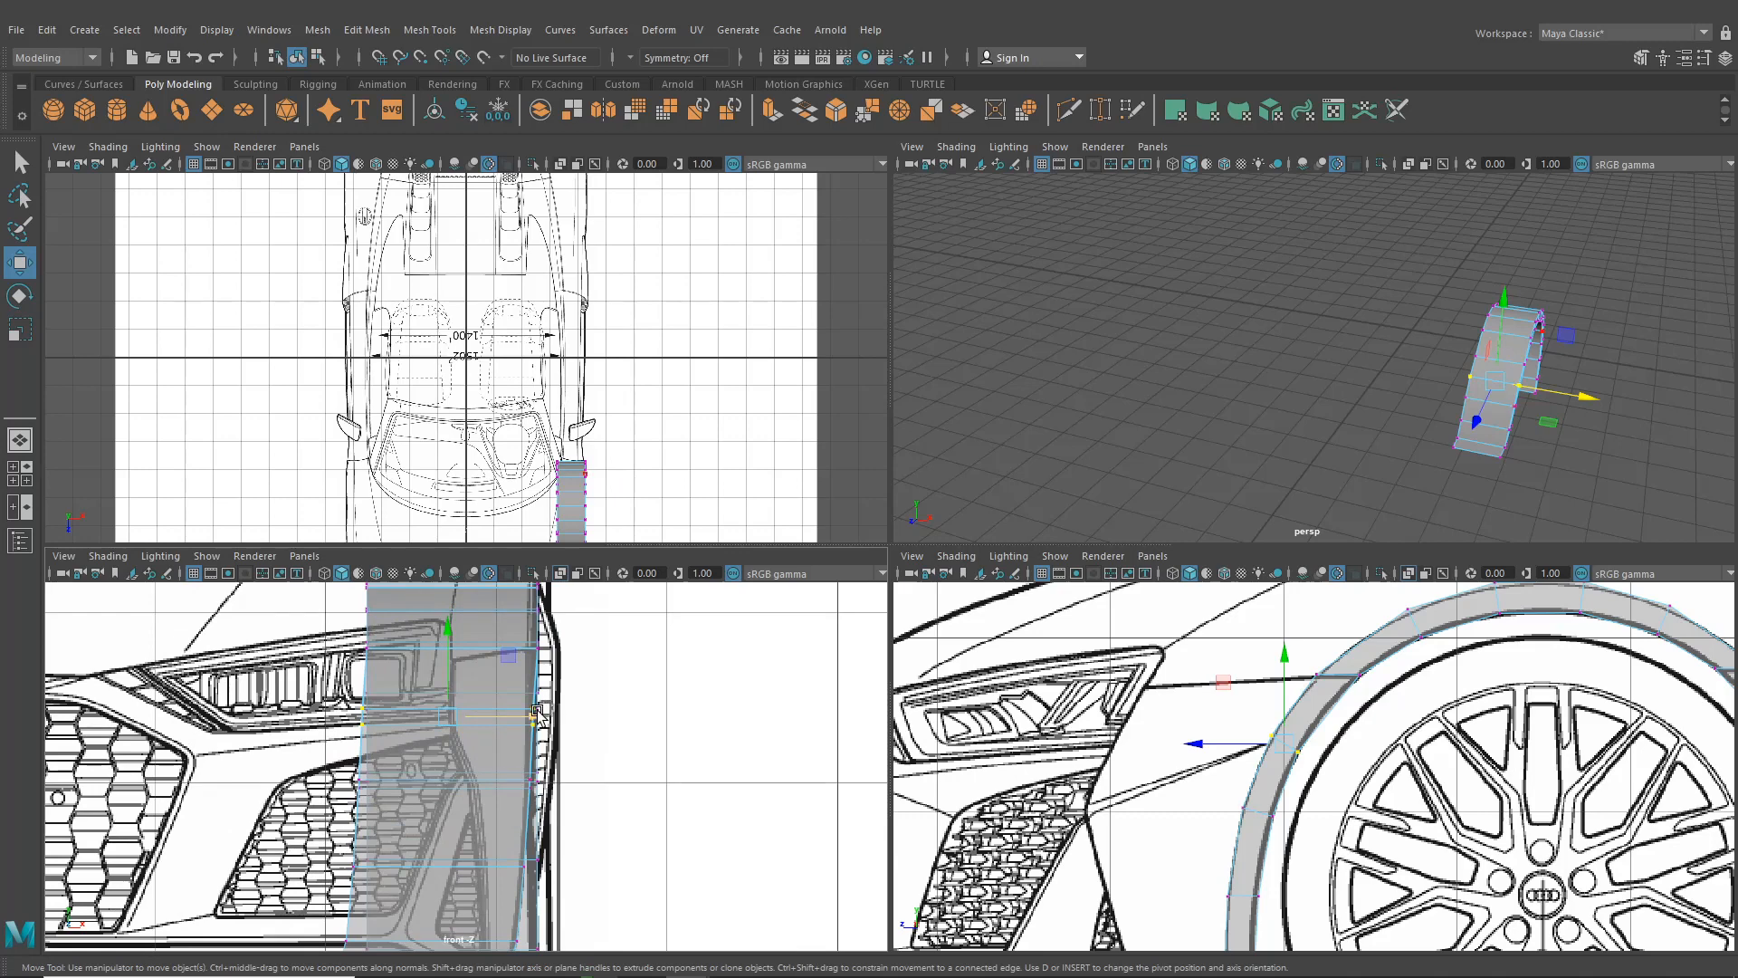
left_click_drag(1291, 655, 1378, 696)
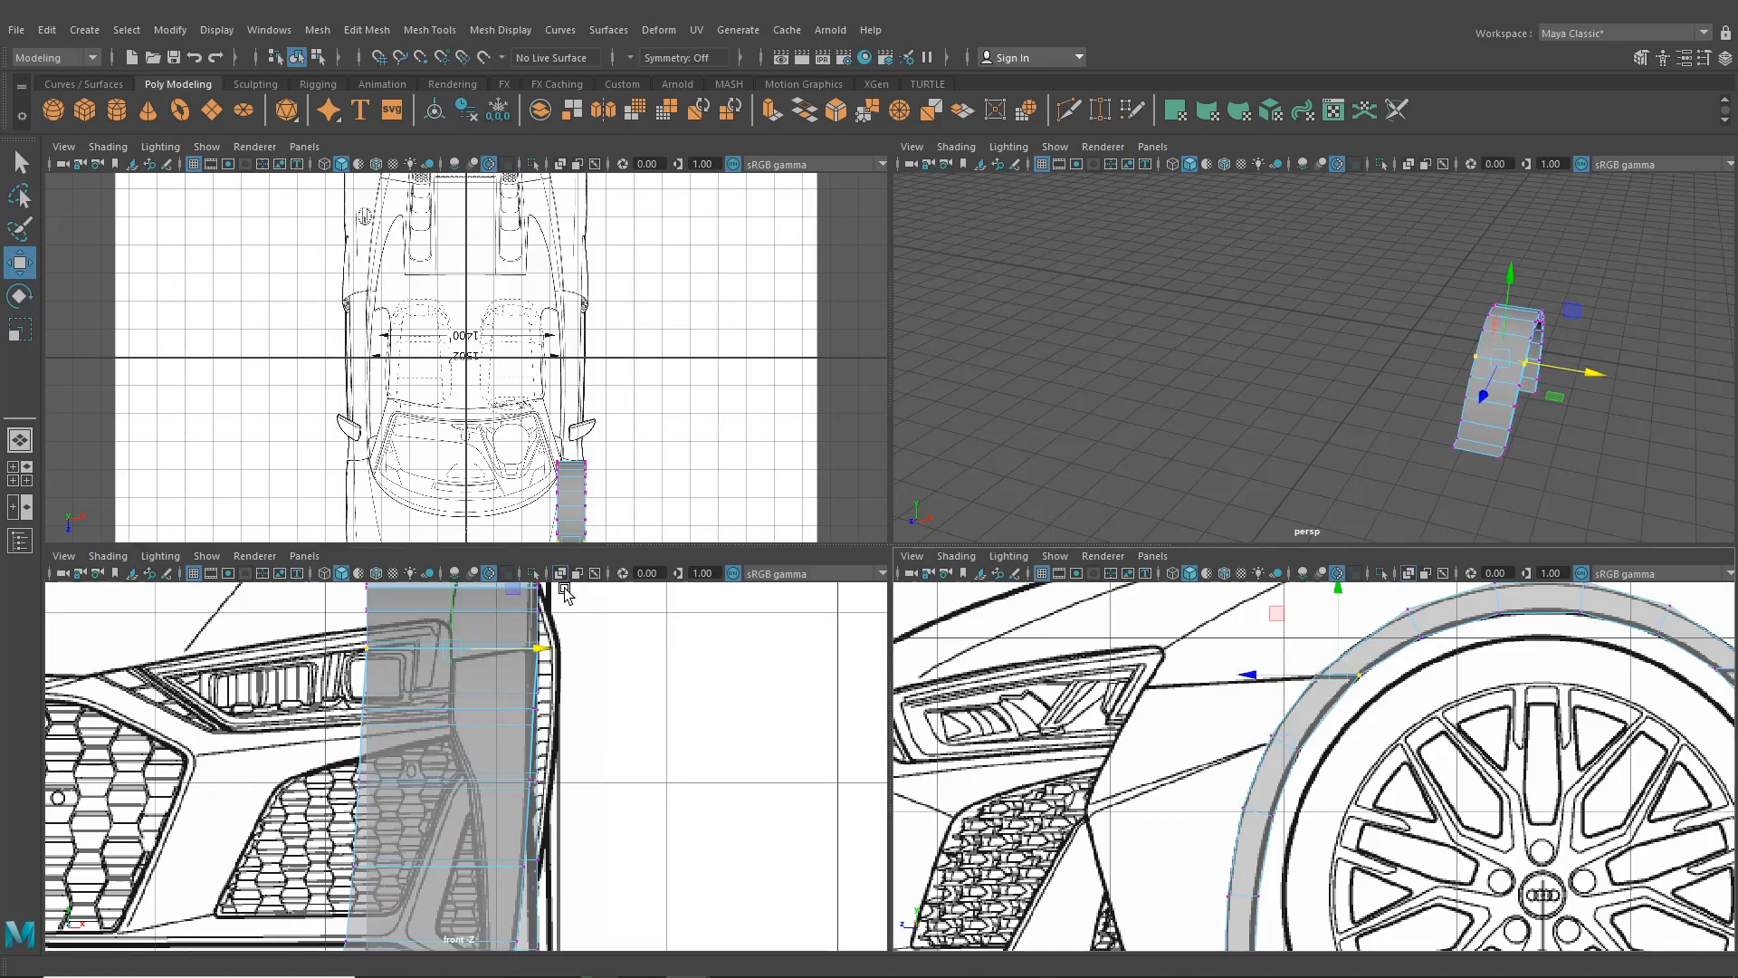
middle_click_drag(560, 590, 556, 698, "alt")
scroll(554, 698, "up", 3)
left_click_drag(552, 699, 519, 701)
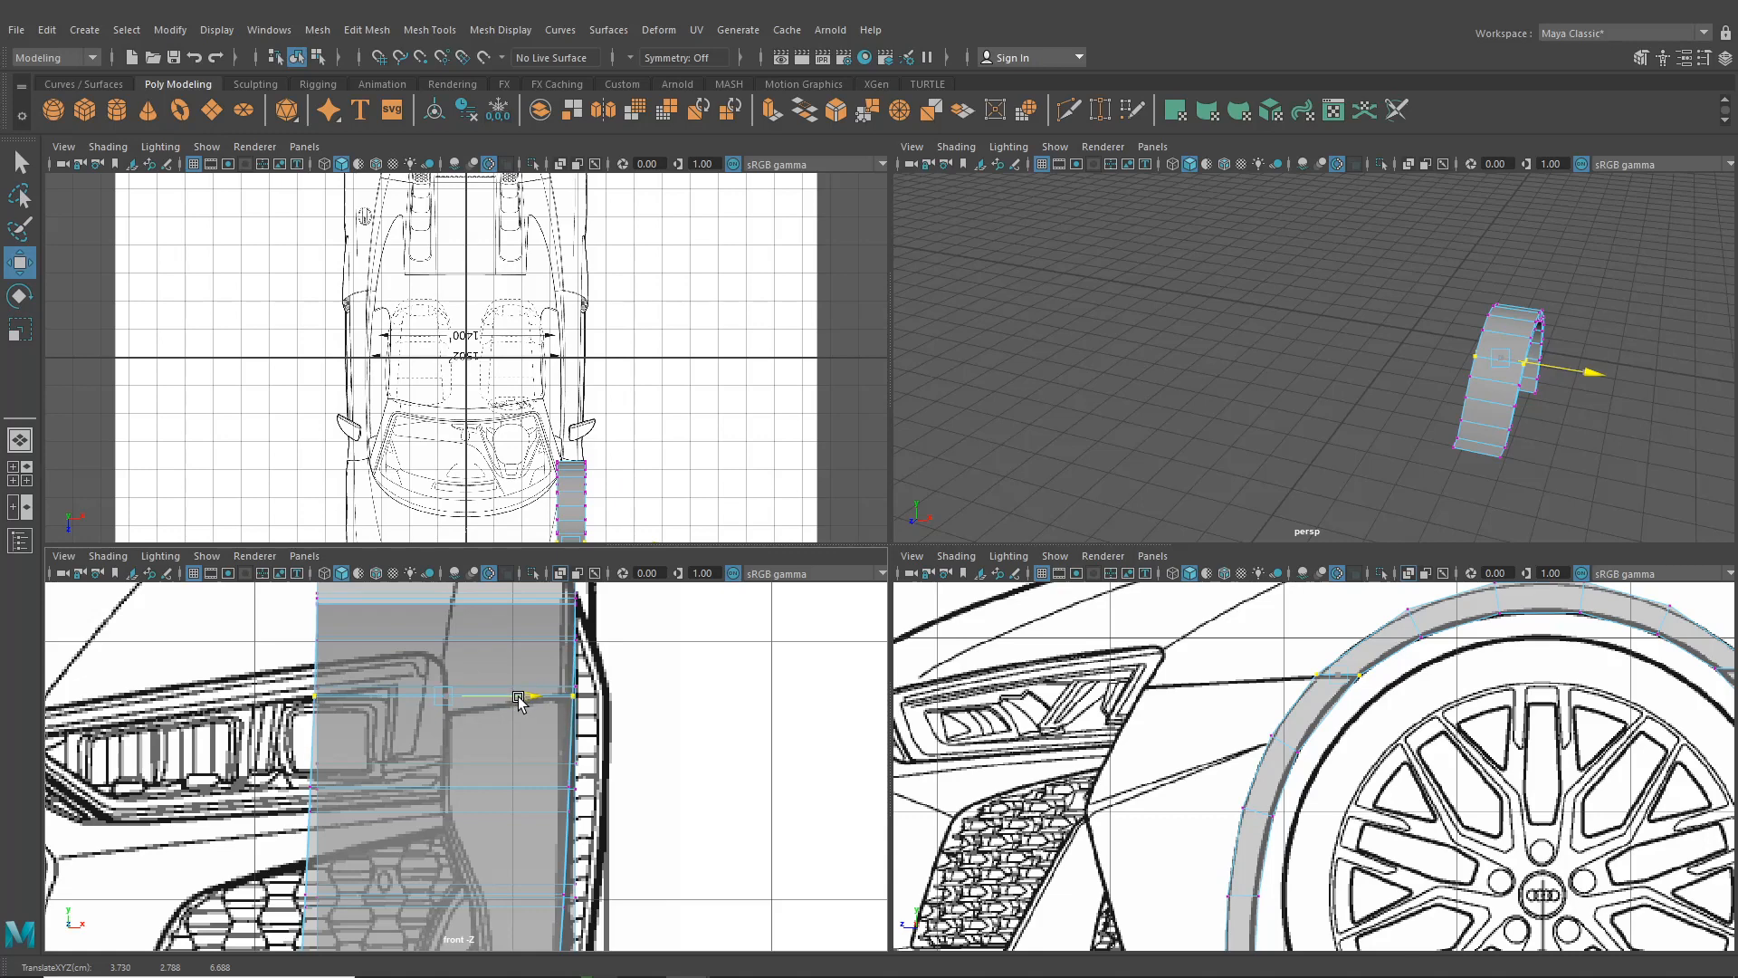
middle_click_drag(1460, 707, 1269, 766, "alt")
middle_click_drag(1485, 442, 1291, 491, "alt")
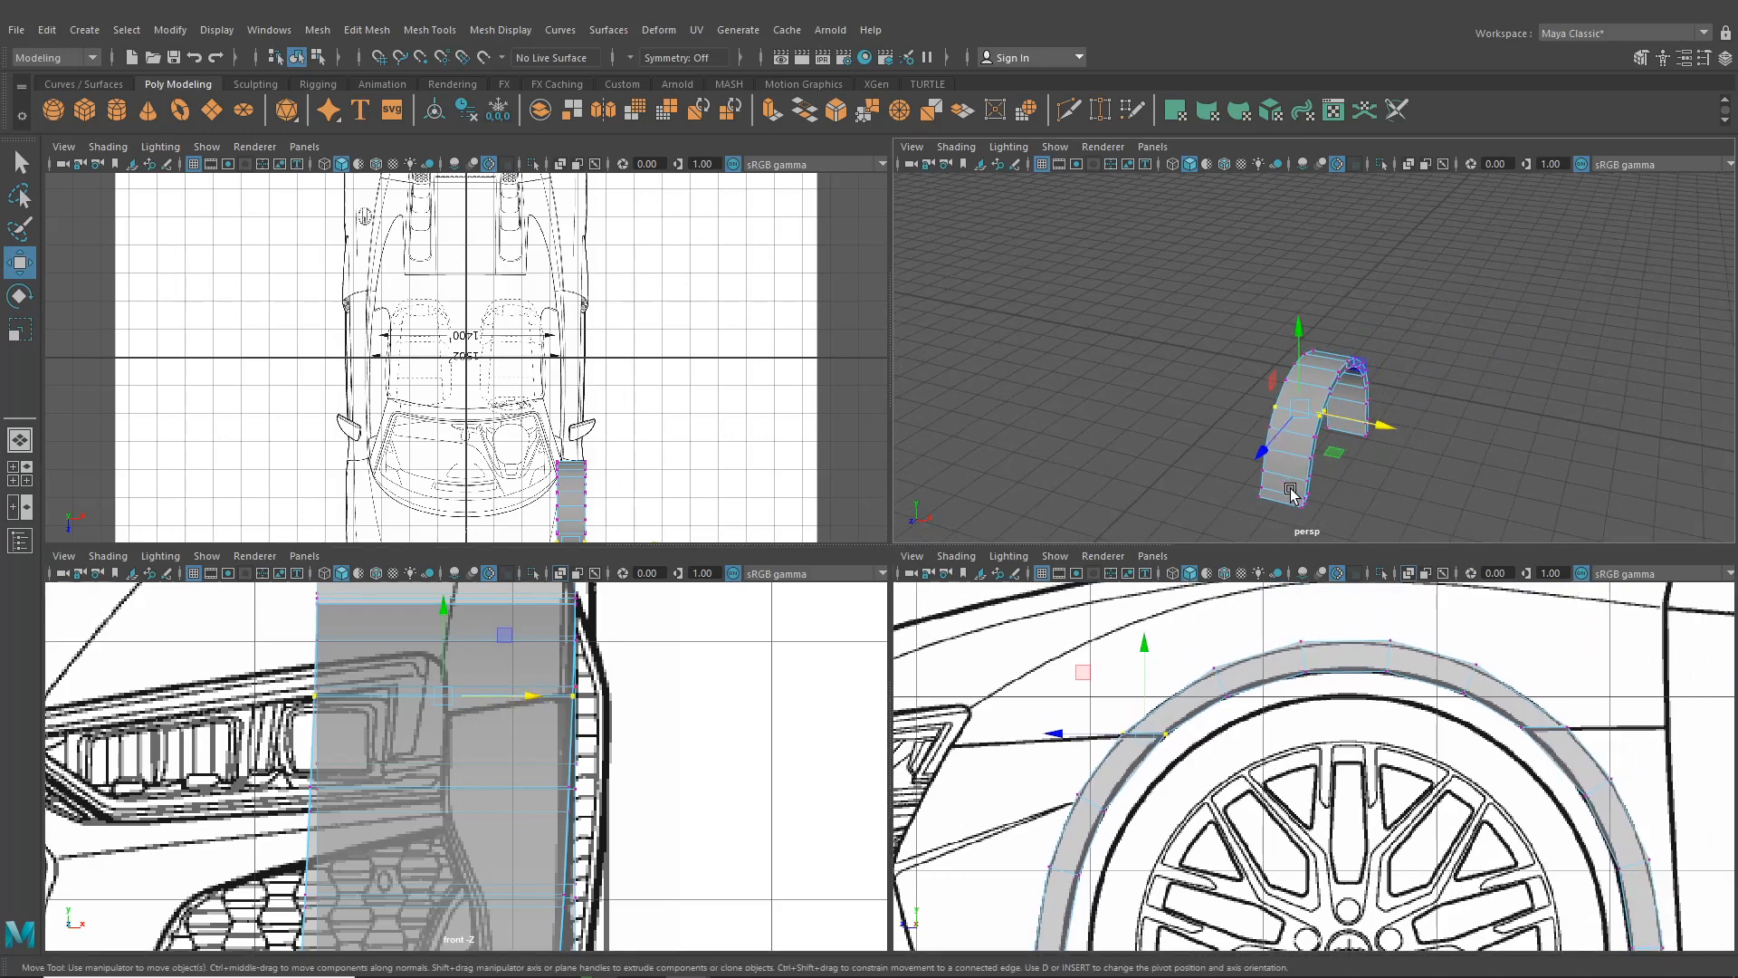
scroll(1291, 491, "up", 4)
left_click_drag(1291, 490, 1331, 449, "alt")
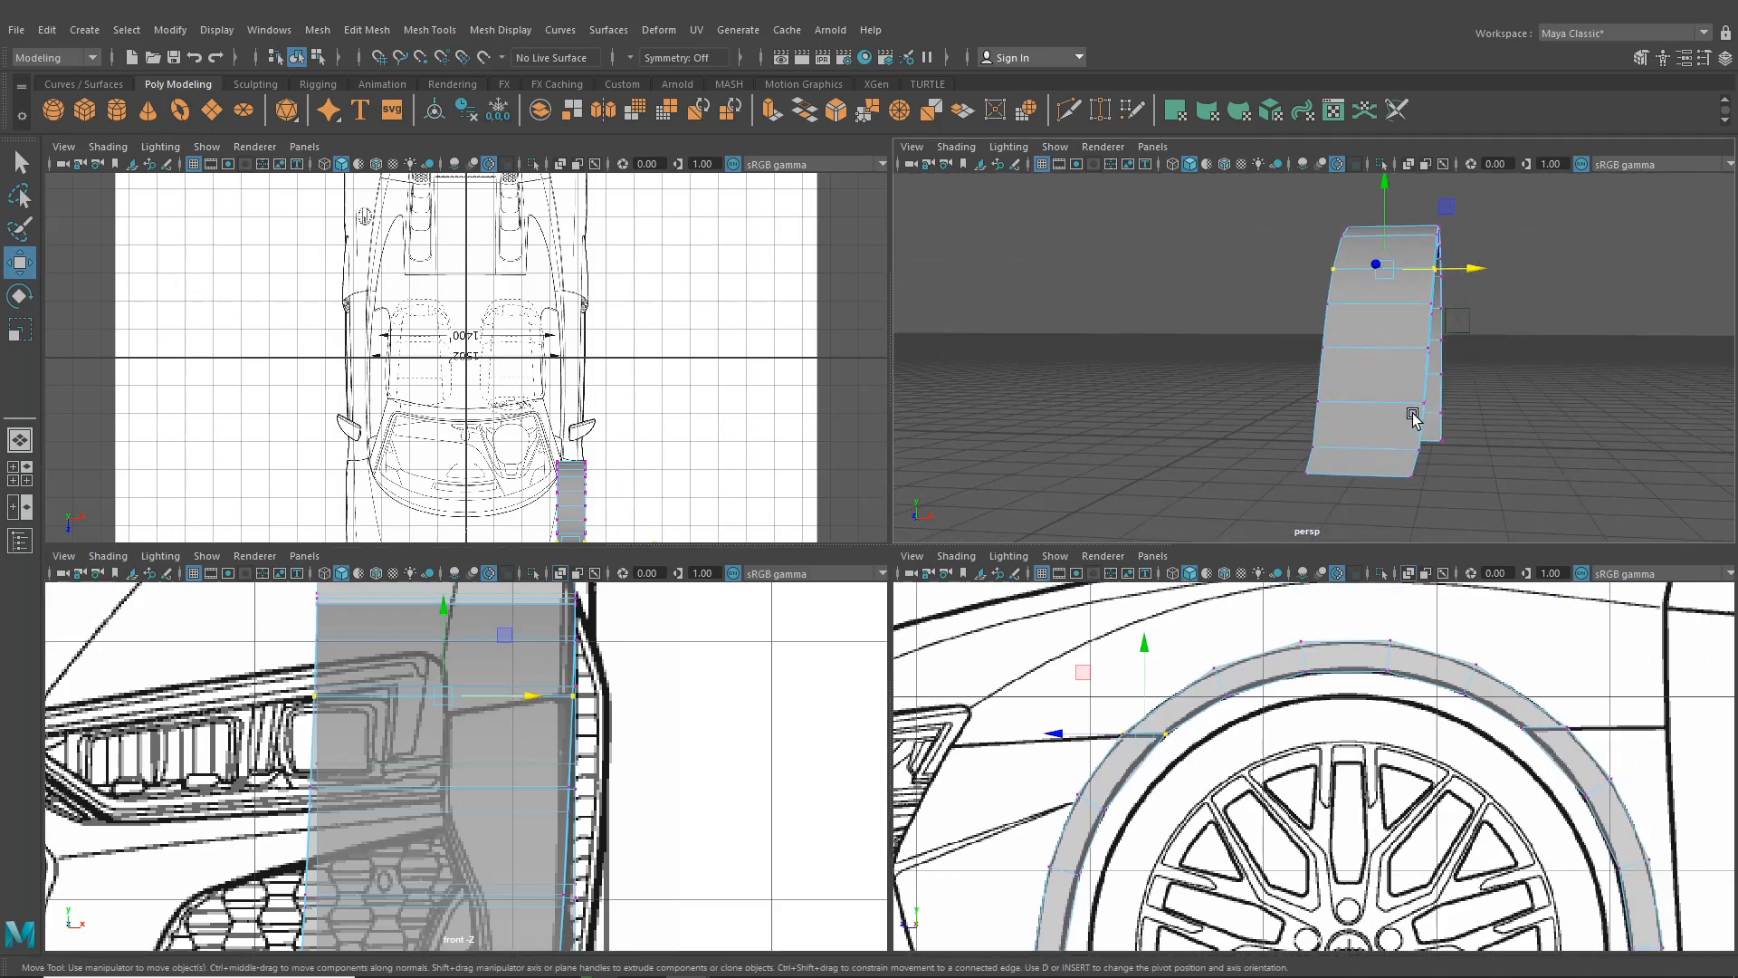
Move the two lowest outer vertices at the rear end of the arch strip inward to follow the bumper's lower corner in the front view
middle_click_drag(672, 681, 660, 706, "alt")
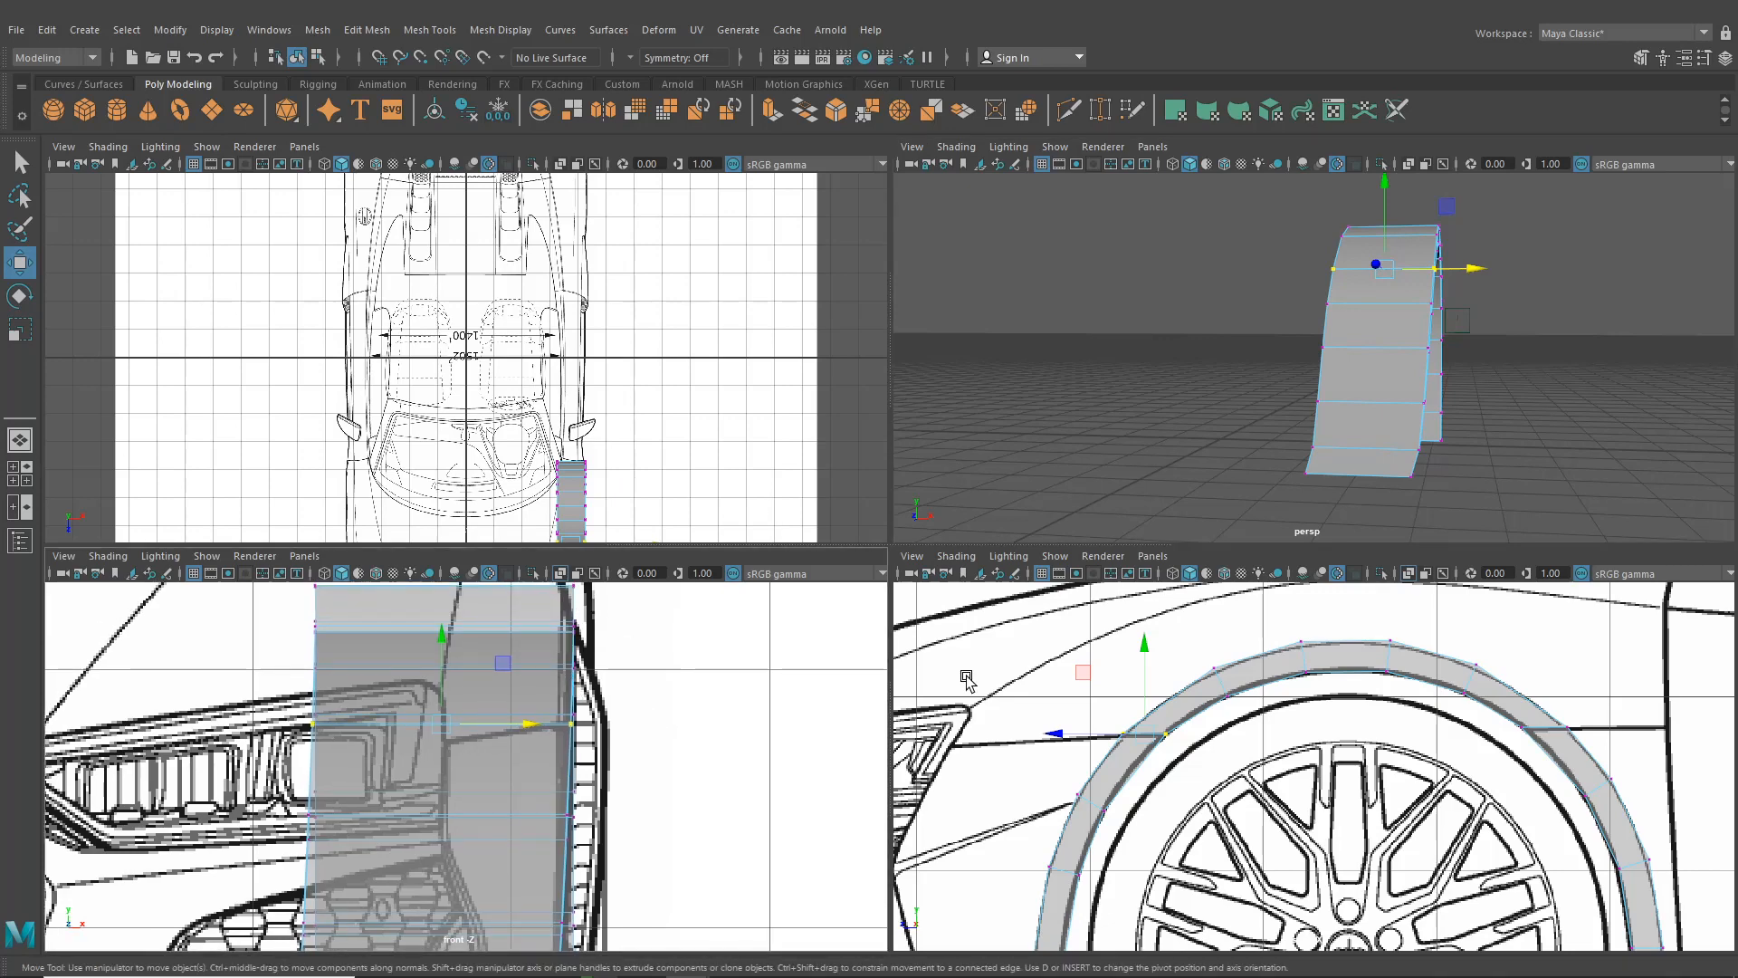
middle_click_drag(1405, 802, 1344, 555, "alt")
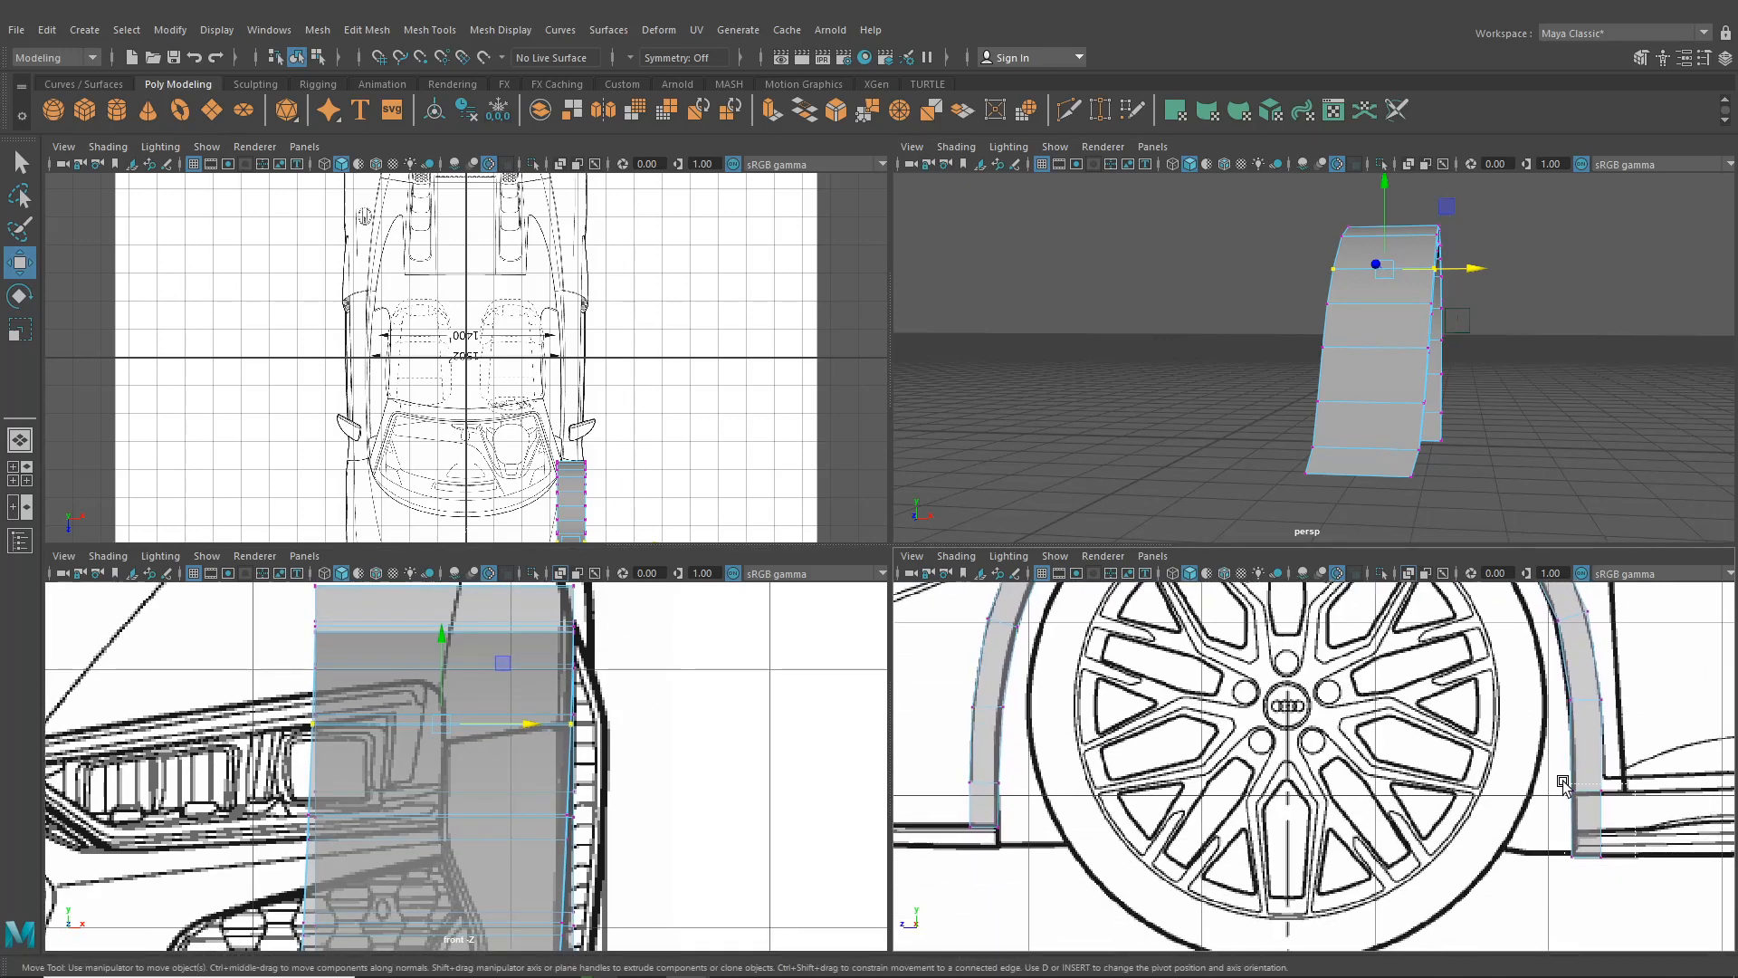
left_click_drag(1562, 783, 1559, 778)
middle_click_drag(629, 905, 697, 461, "alt")
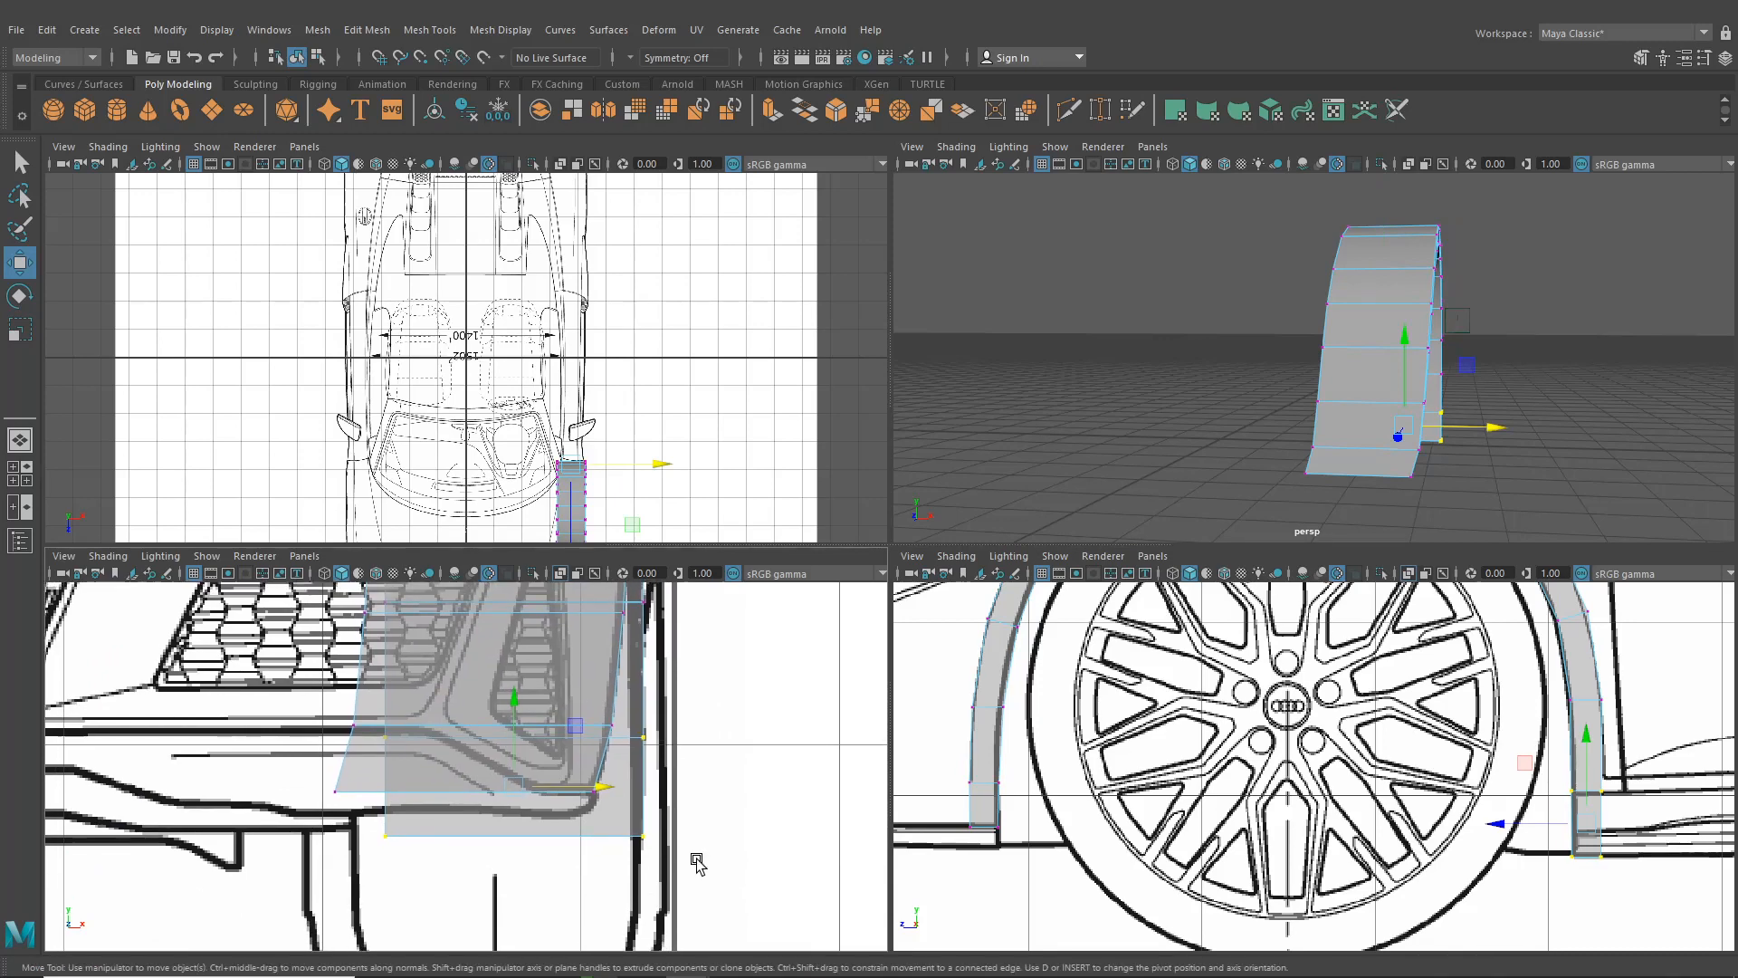
left_click_drag(697, 859, 634, 836)
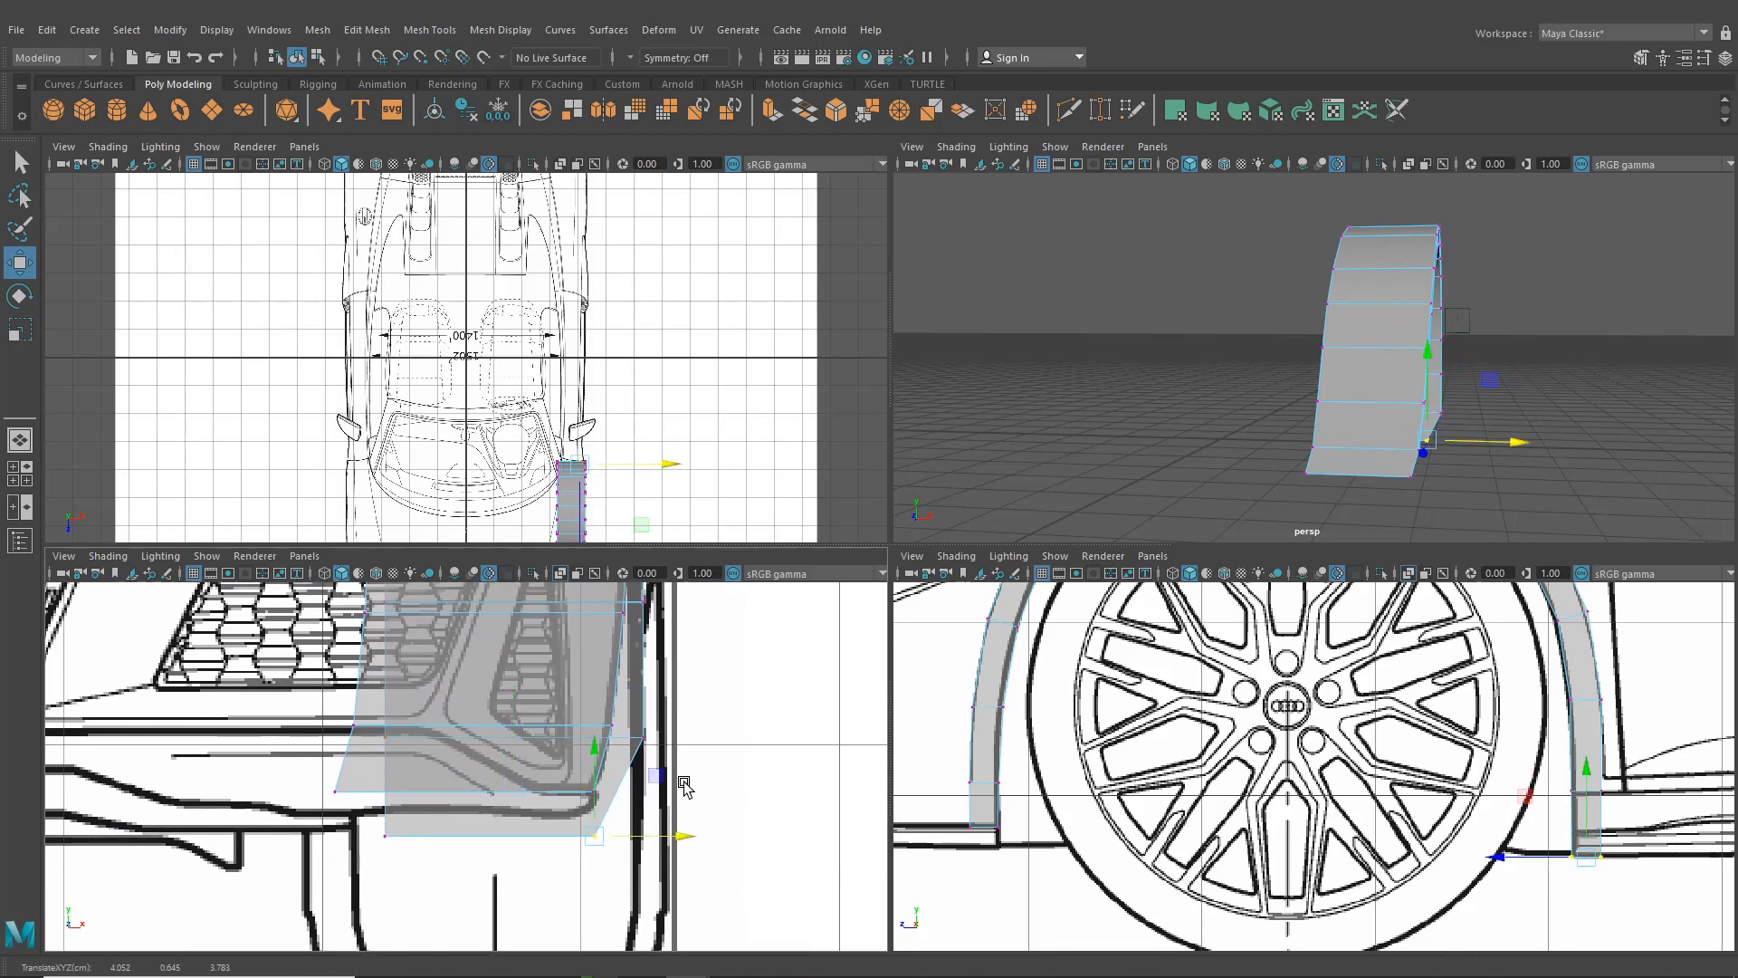
left_click_drag(634, 715, 661, 741)
left_click_drag(571, 824, 661, 844)
scroll(684, 847, "up", 2)
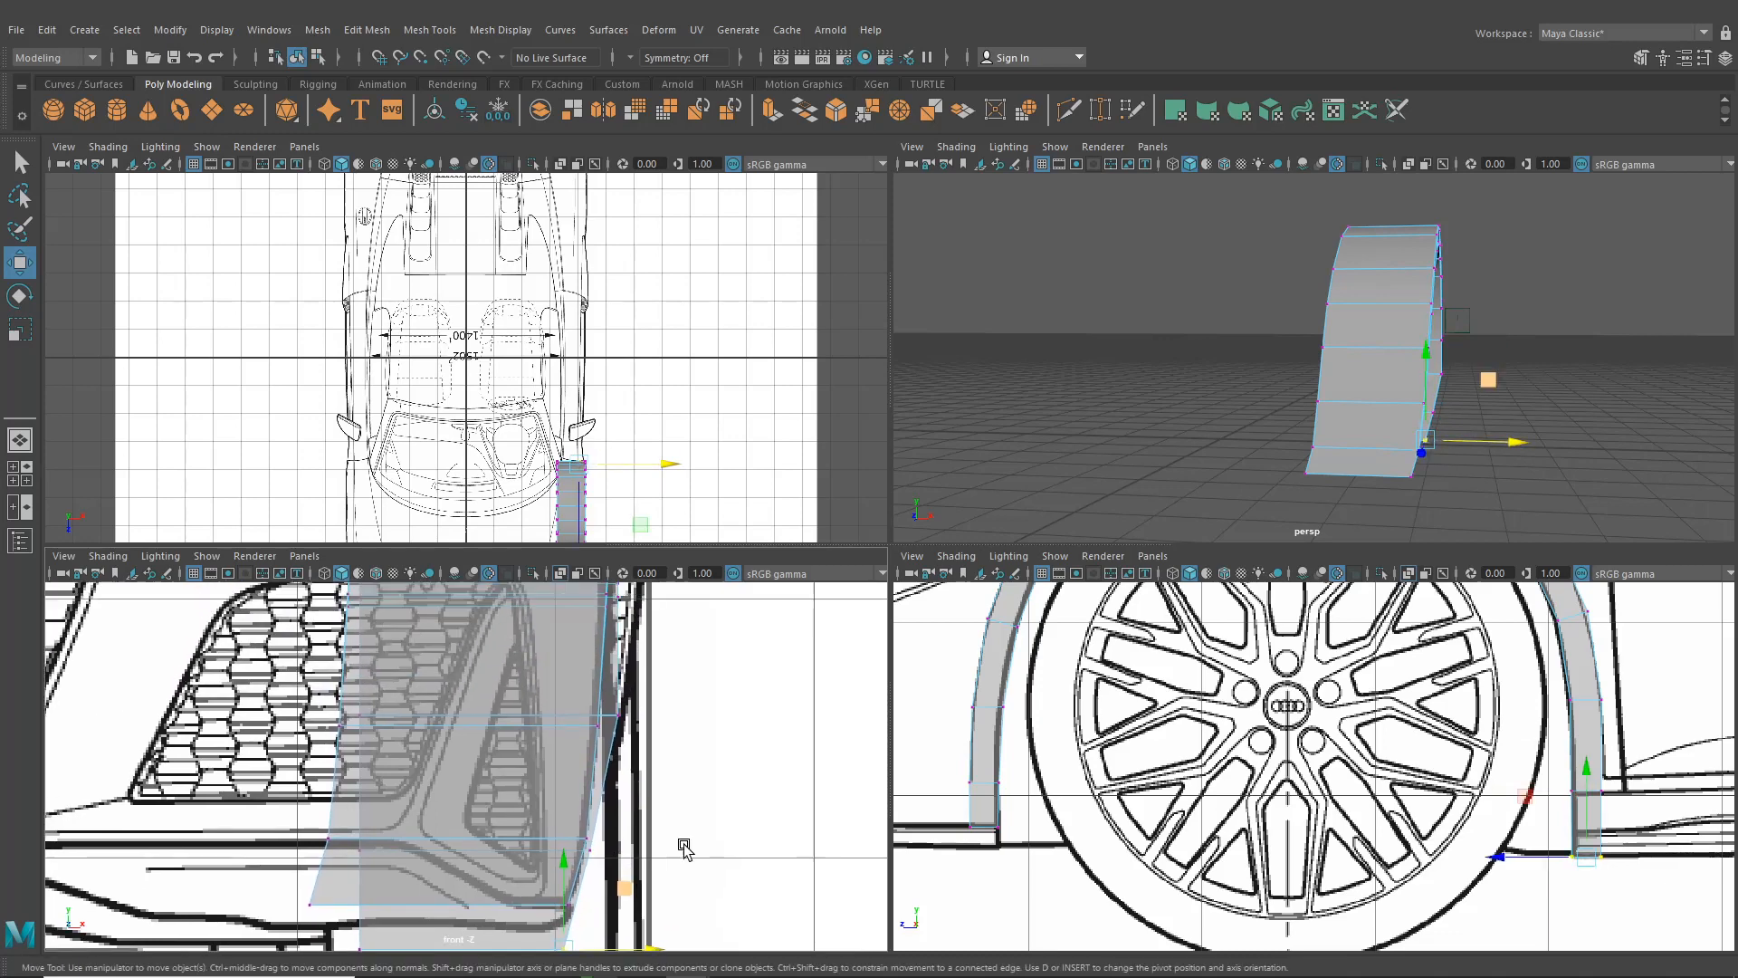
Shift the next outer vertices up the rear side of the arch slightly inward along the fender outline in the front view
left_click_drag(1476, 427, 1377, 391, "alt")
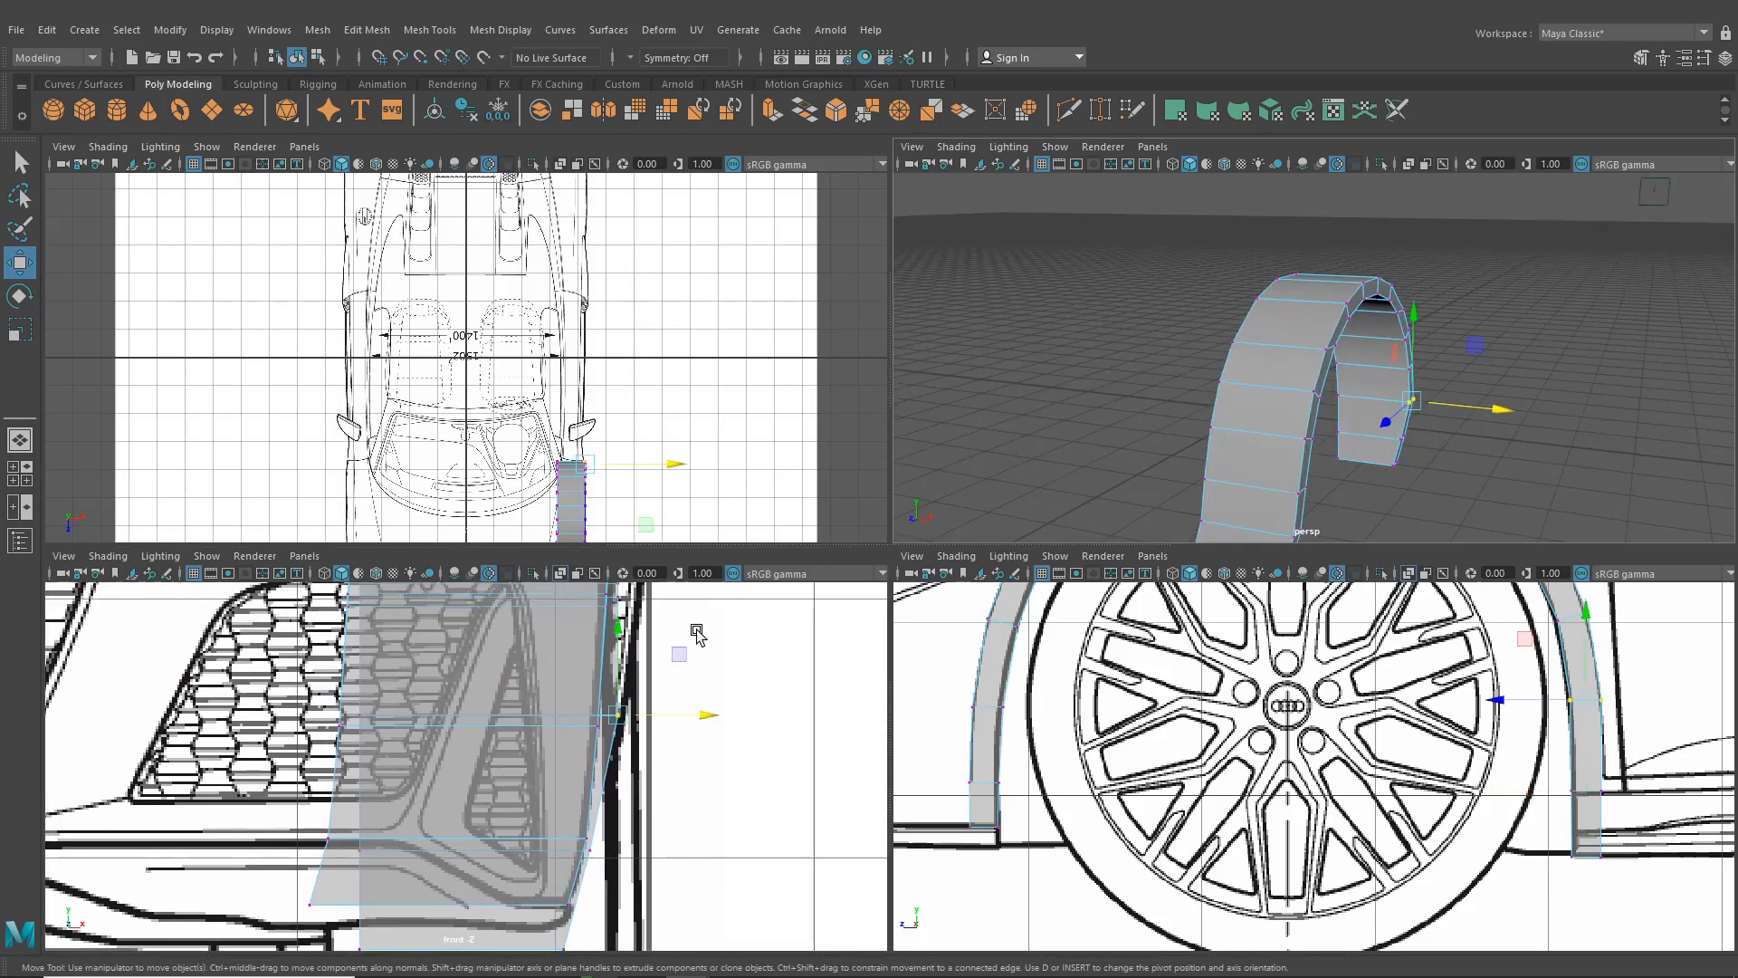
middle_click_drag(678, 711, 692, 737, "alt")
left_click_drag(694, 742, 689, 738)
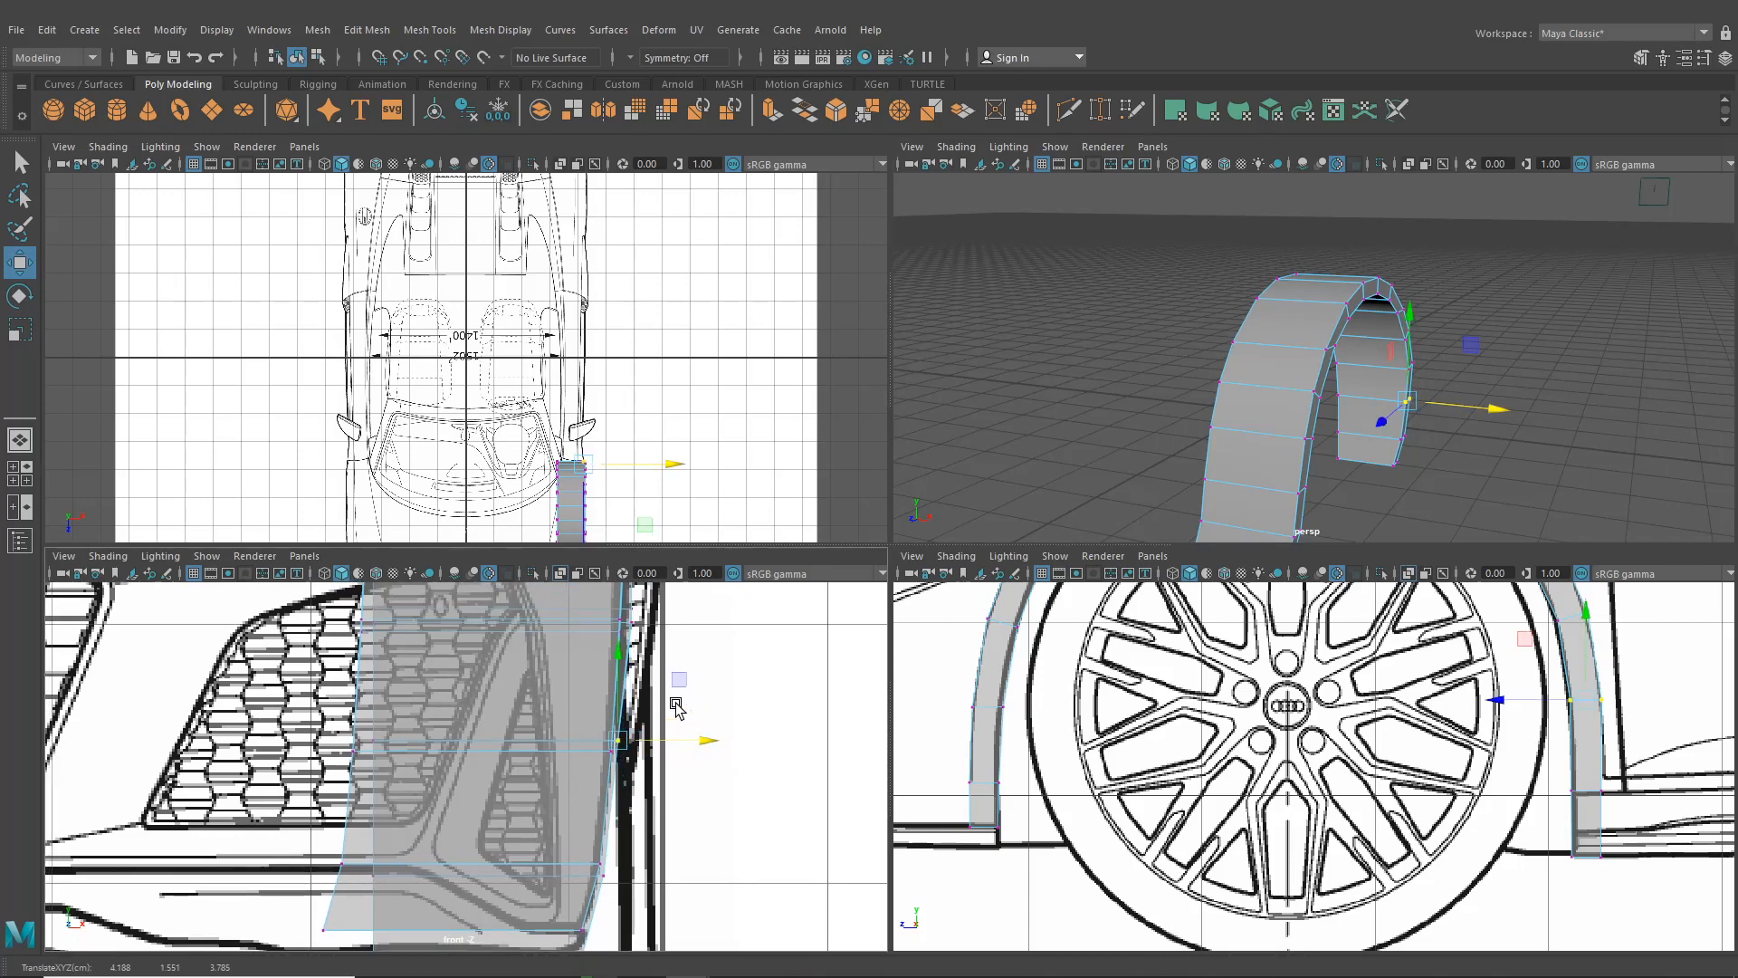
left_click_drag(1455, 376, 1397, 356)
middle_click_drag(832, 703, 856, 789, "alt")
left_click_drag(742, 703, 734, 704)
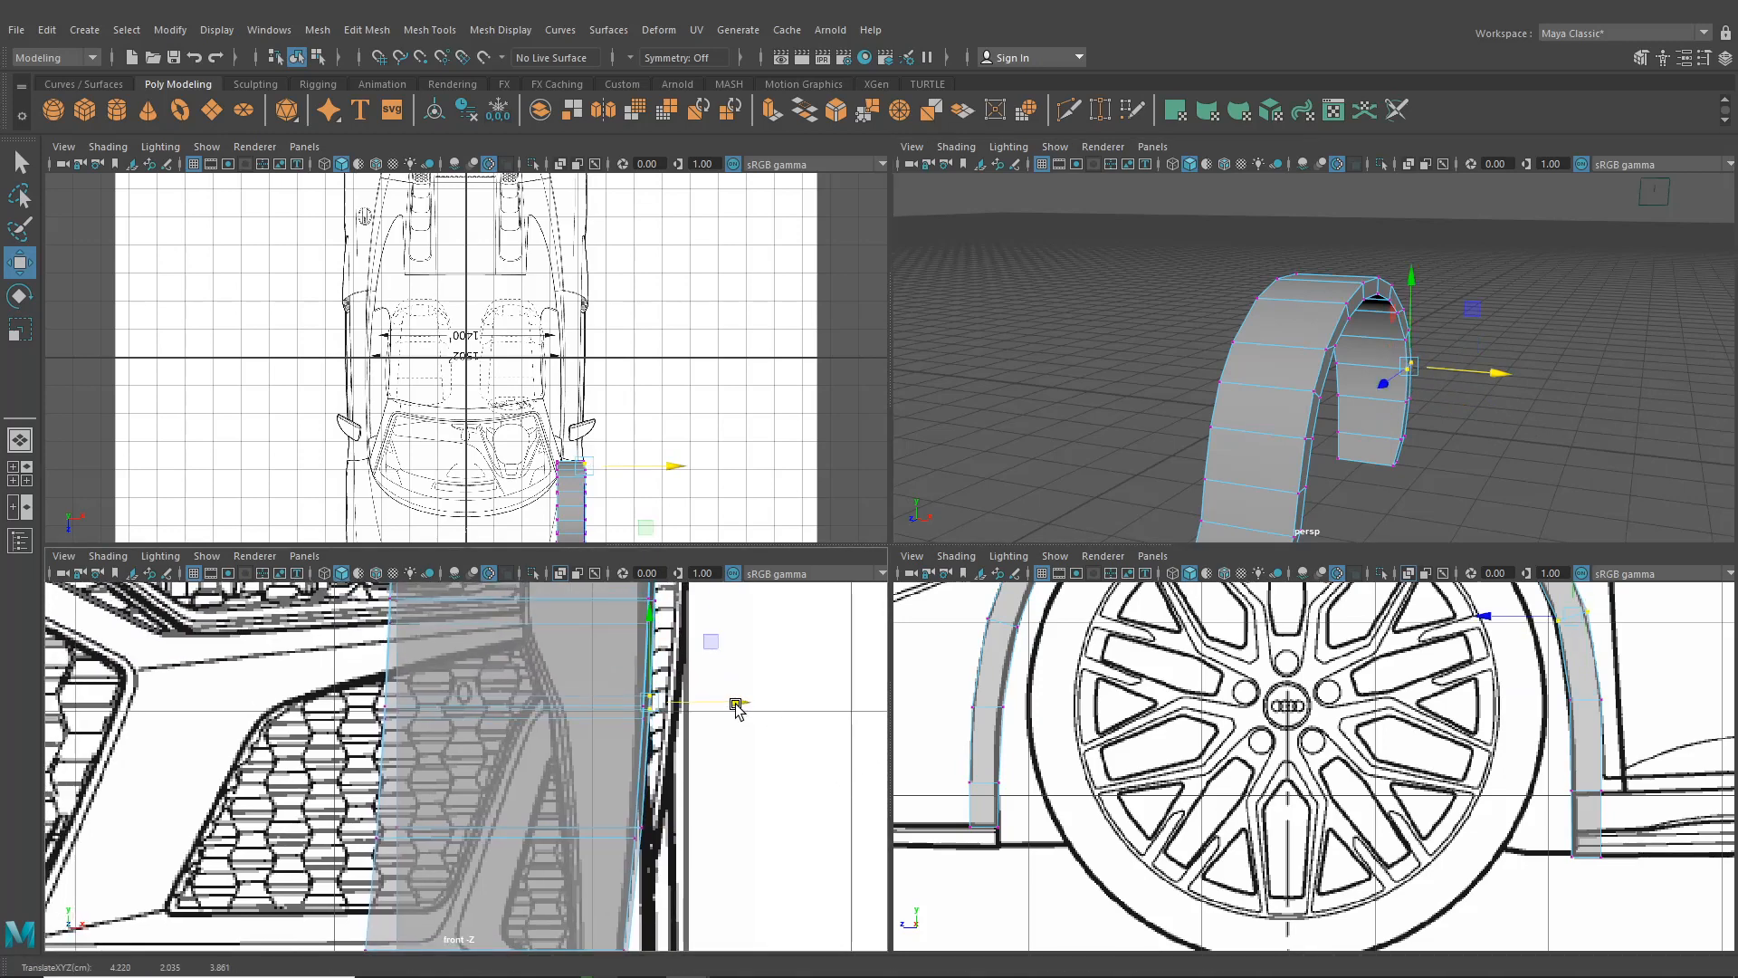
middle_click_drag(729, 677, 728, 855, "alt")
left_click_drag(1484, 371, 1431, 263, "alt")
middle_click_drag(711, 758, 720, 770, "alt")
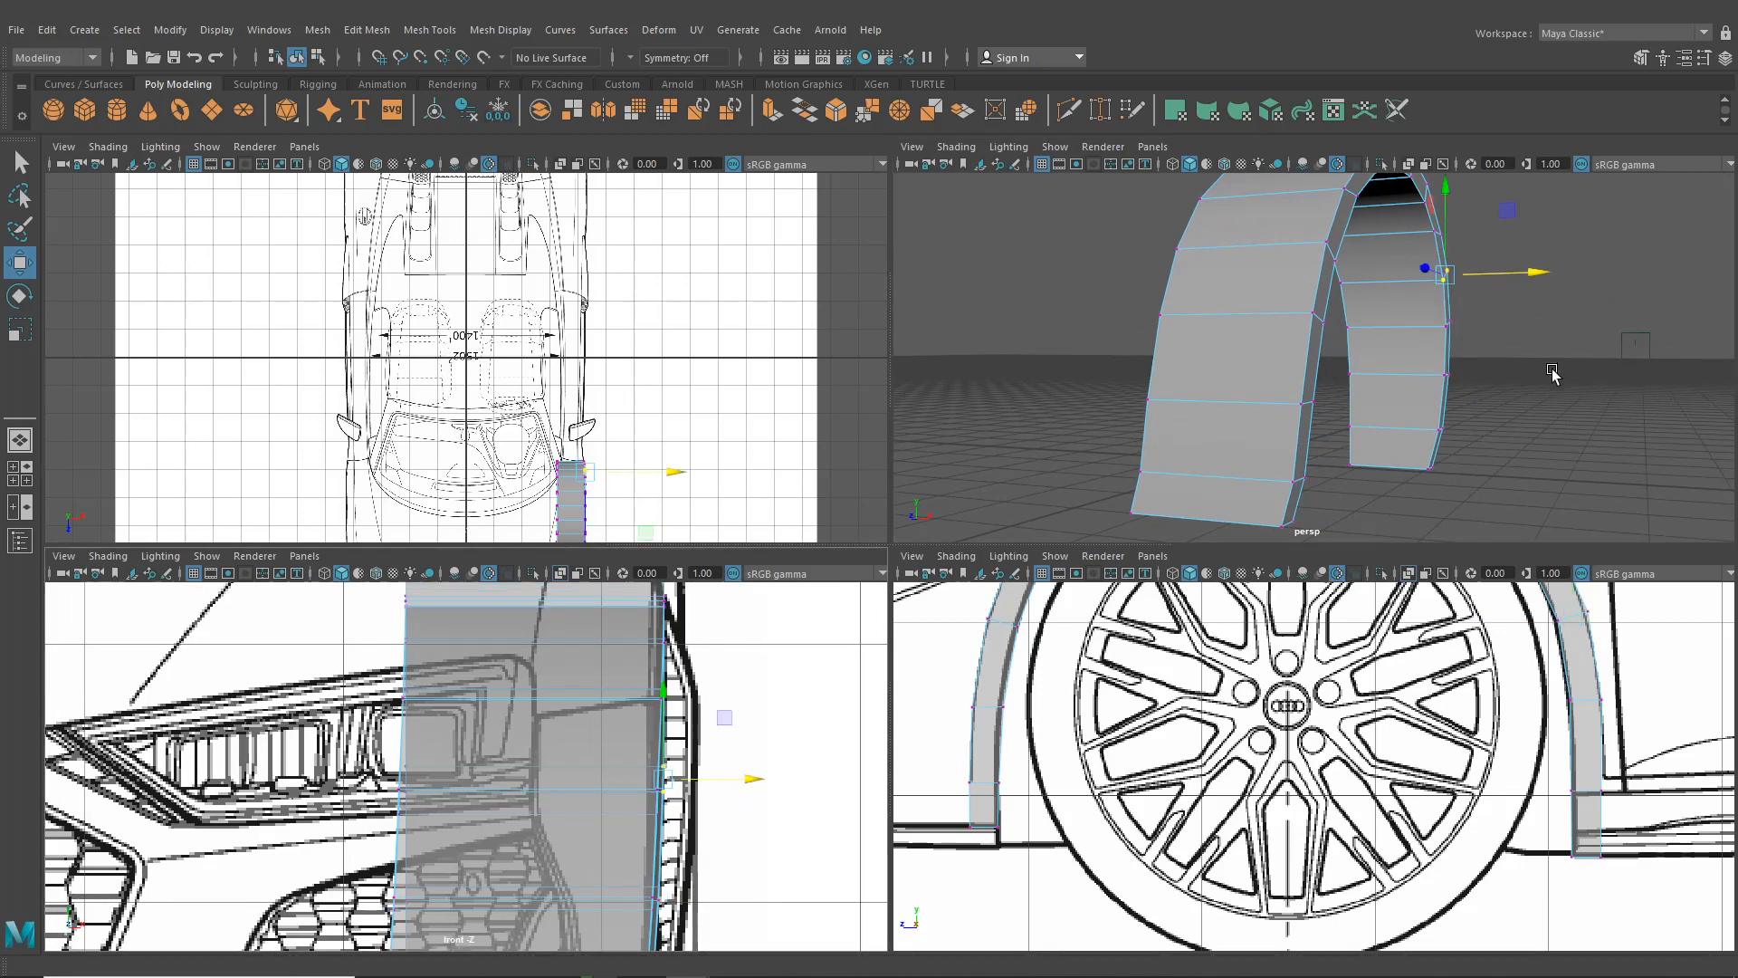
Nudge the lowest outer vertex at the arch's rear end slightly outward to even out its taper in perspective
left_click_drag(1553, 370, 1211, 409, "alt")
scroll(1186, 388, "down", 4)
left_click_drag(1200, 403, 1184, 438, "alt")
scroll(1132, 445, "up", 6)
middle_click_drag(1061, 437, 1169, 375, "alt")
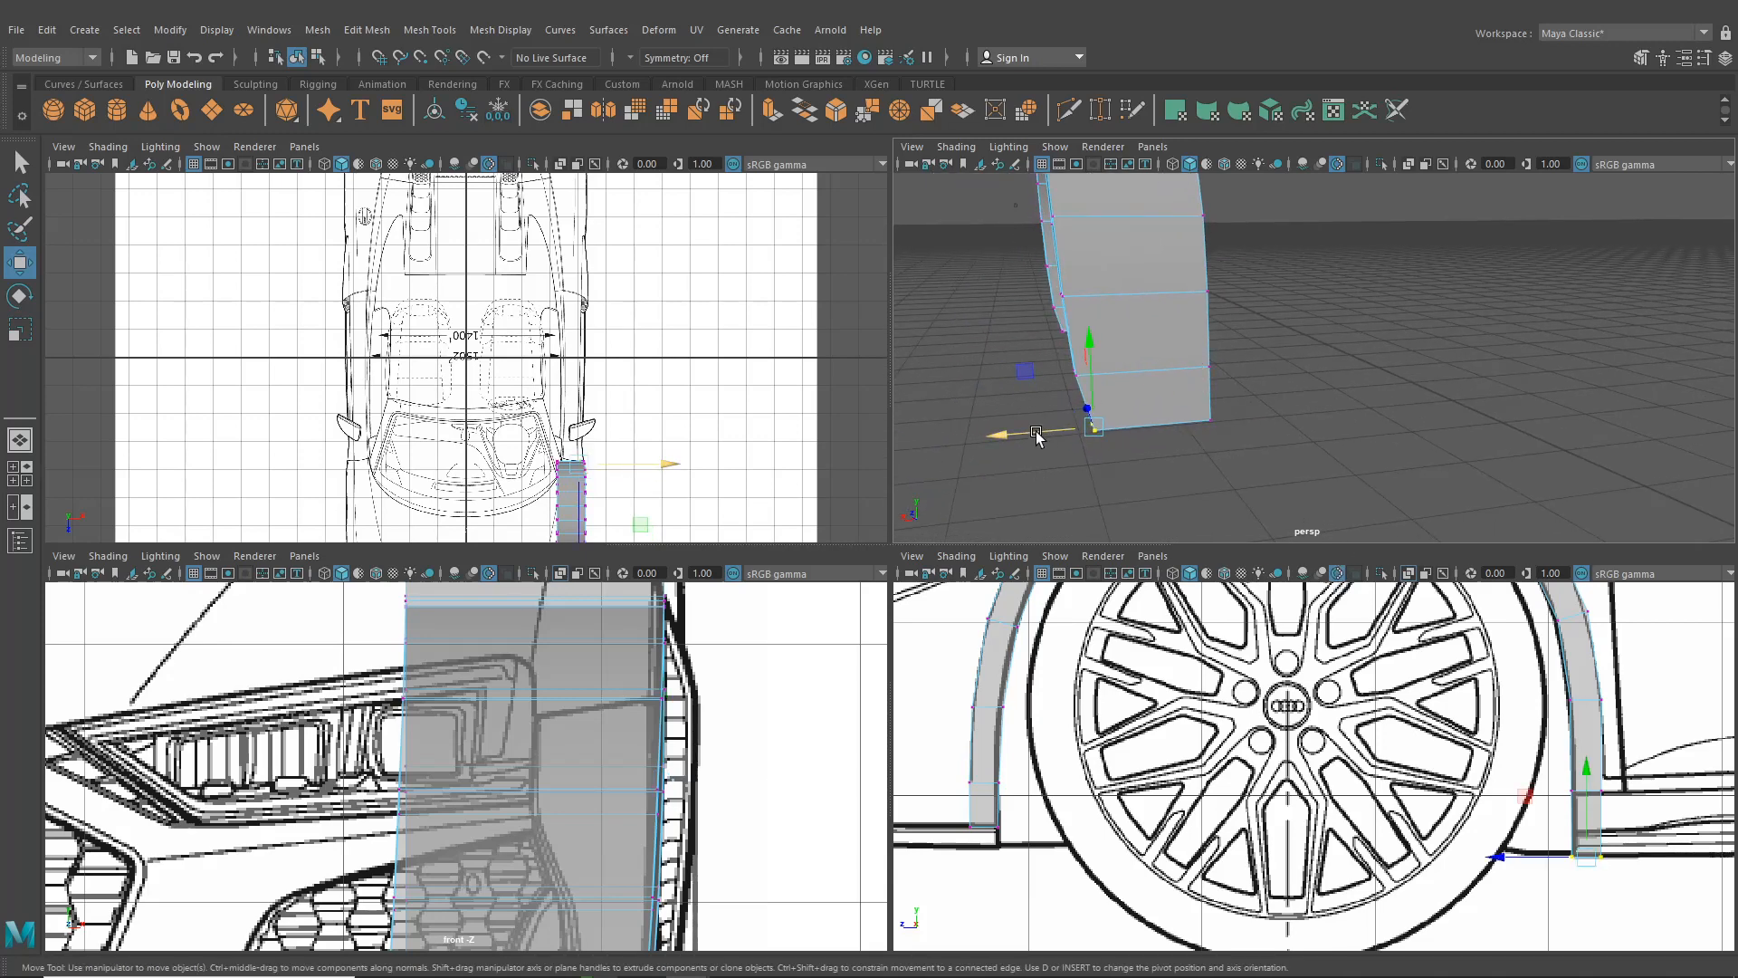
left_click_drag(1037, 436, 1025, 436)
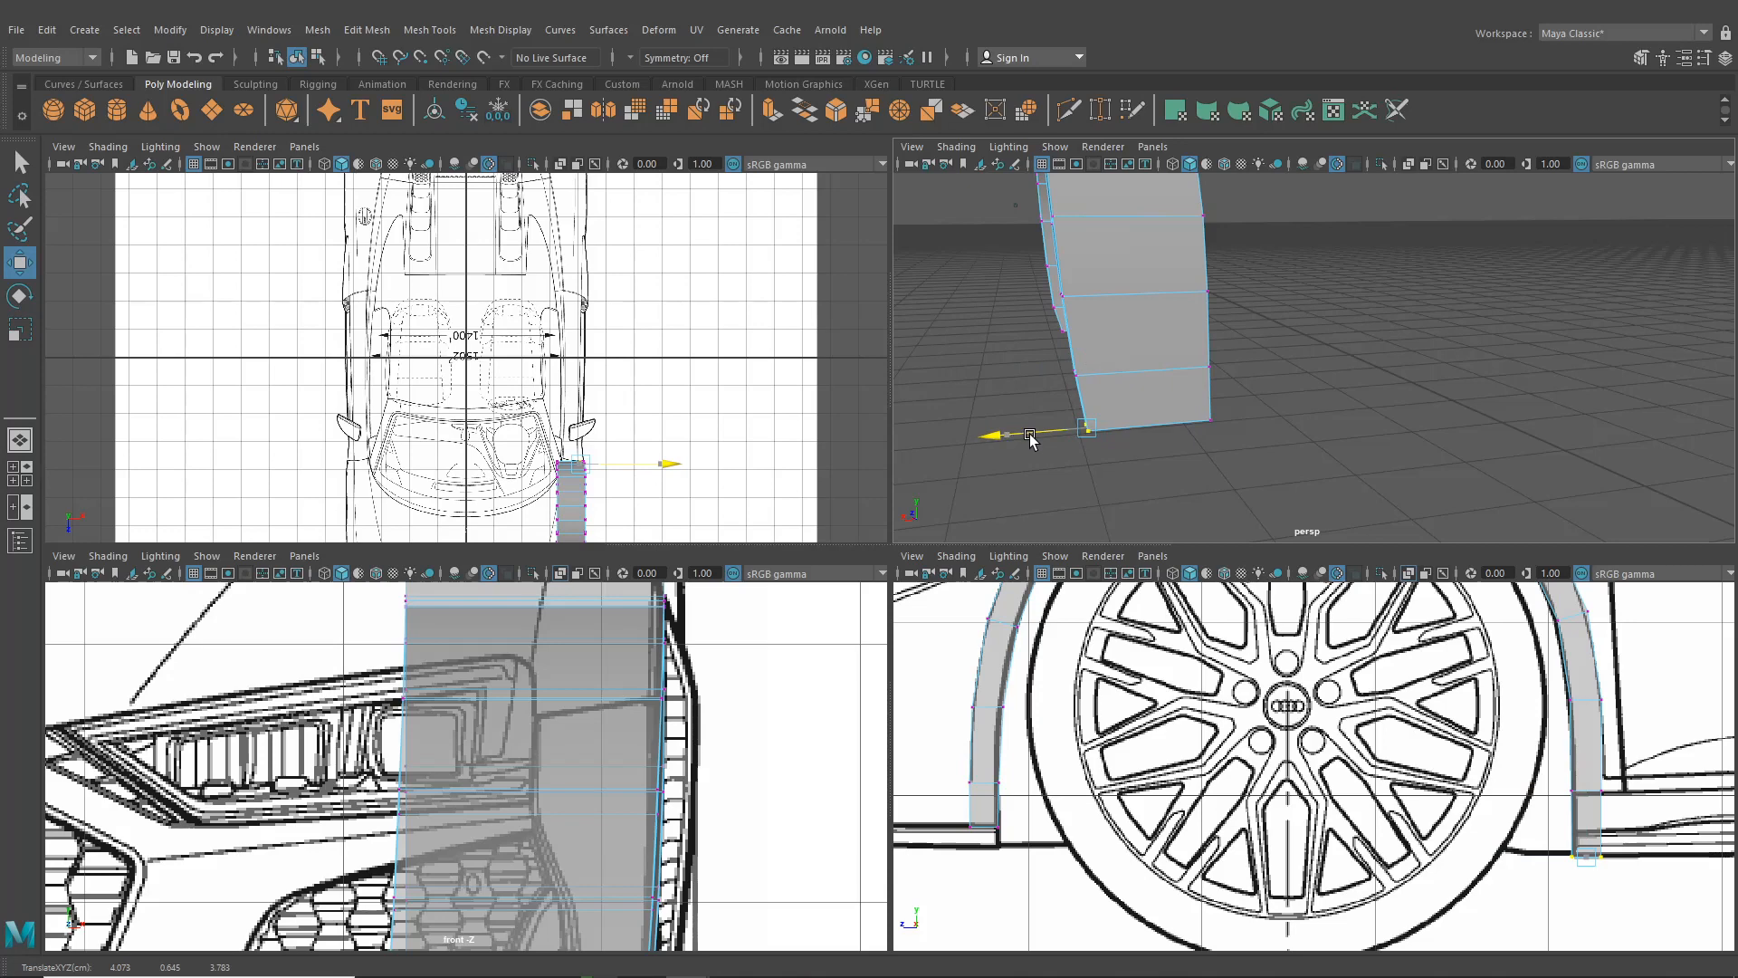
left_click_drag(1029, 435, 1267, 380)
Select the wide upper loop of faces along the arch and delete it
scroll(1029, 437, "down", 4)
scroll(1338, 421, "down", 3)
right_click(1264, 378)
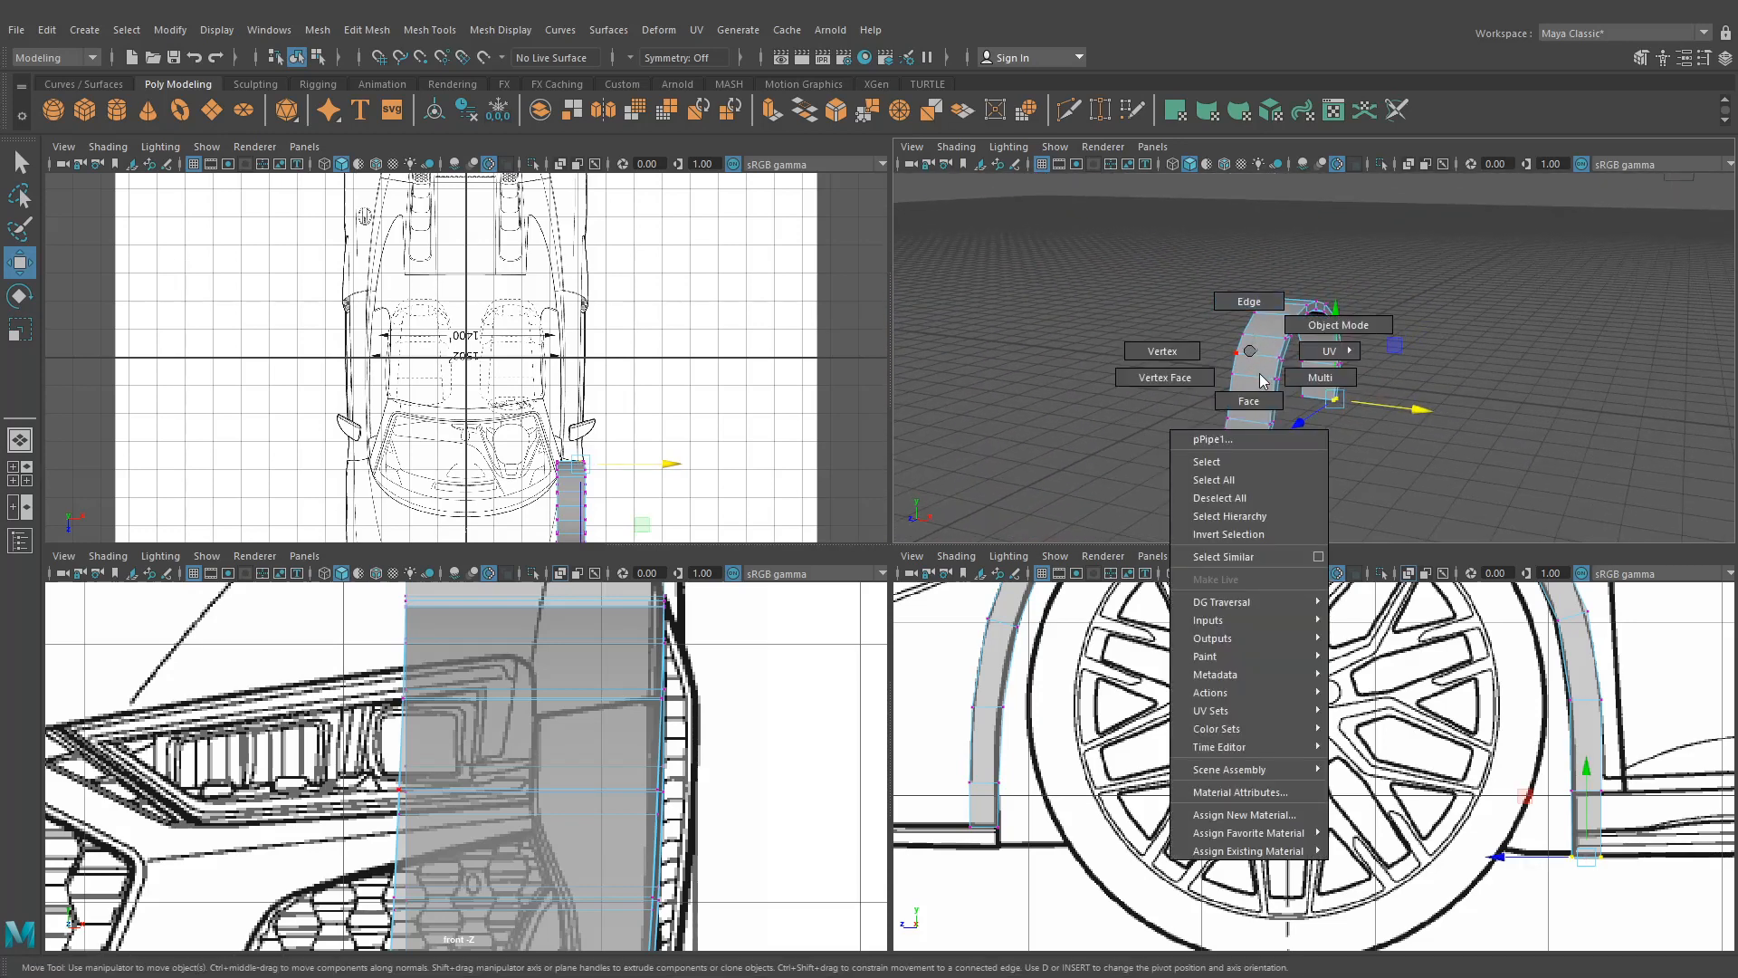
right_click_drag(1260, 380, 1248, 401)
scroll(1245, 378, "up", 3)
left_click(1241, 369)
double_click(1229, 404, "shift")
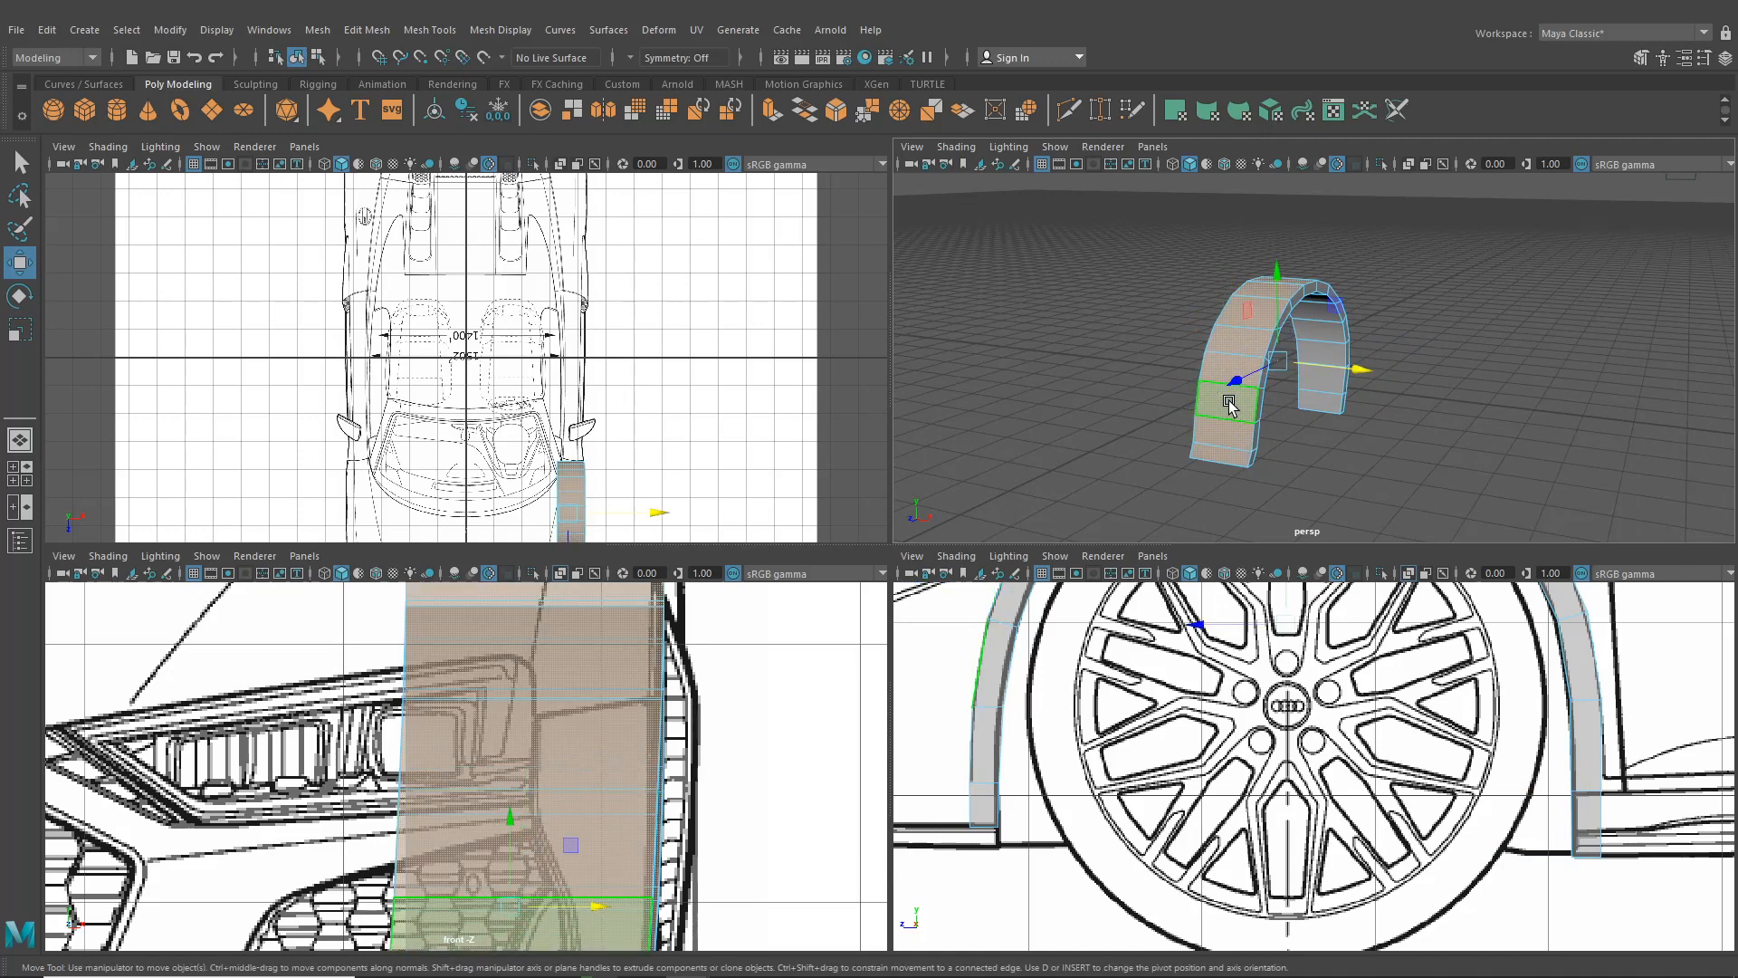
key("Delete")
Delete the wide underside loop of faces so only the thin outer side strip of the arch is kept
left_click(1222, 396)
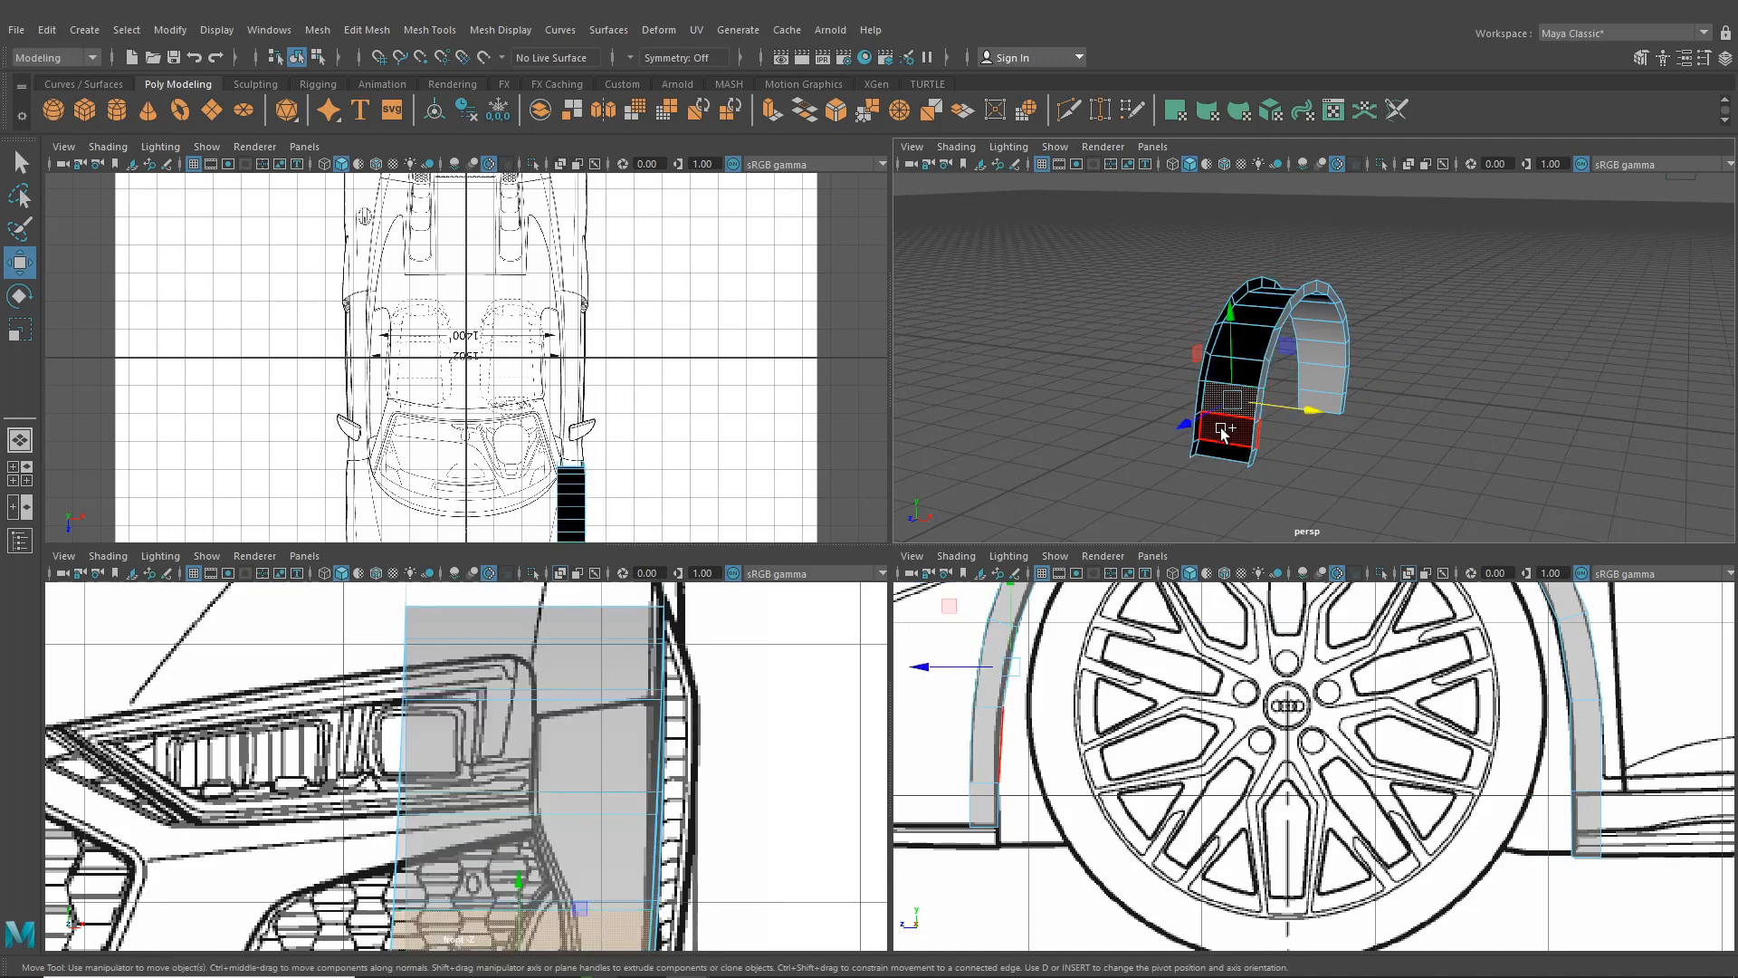
double_click(1222, 434, "shift")
key("Delete")
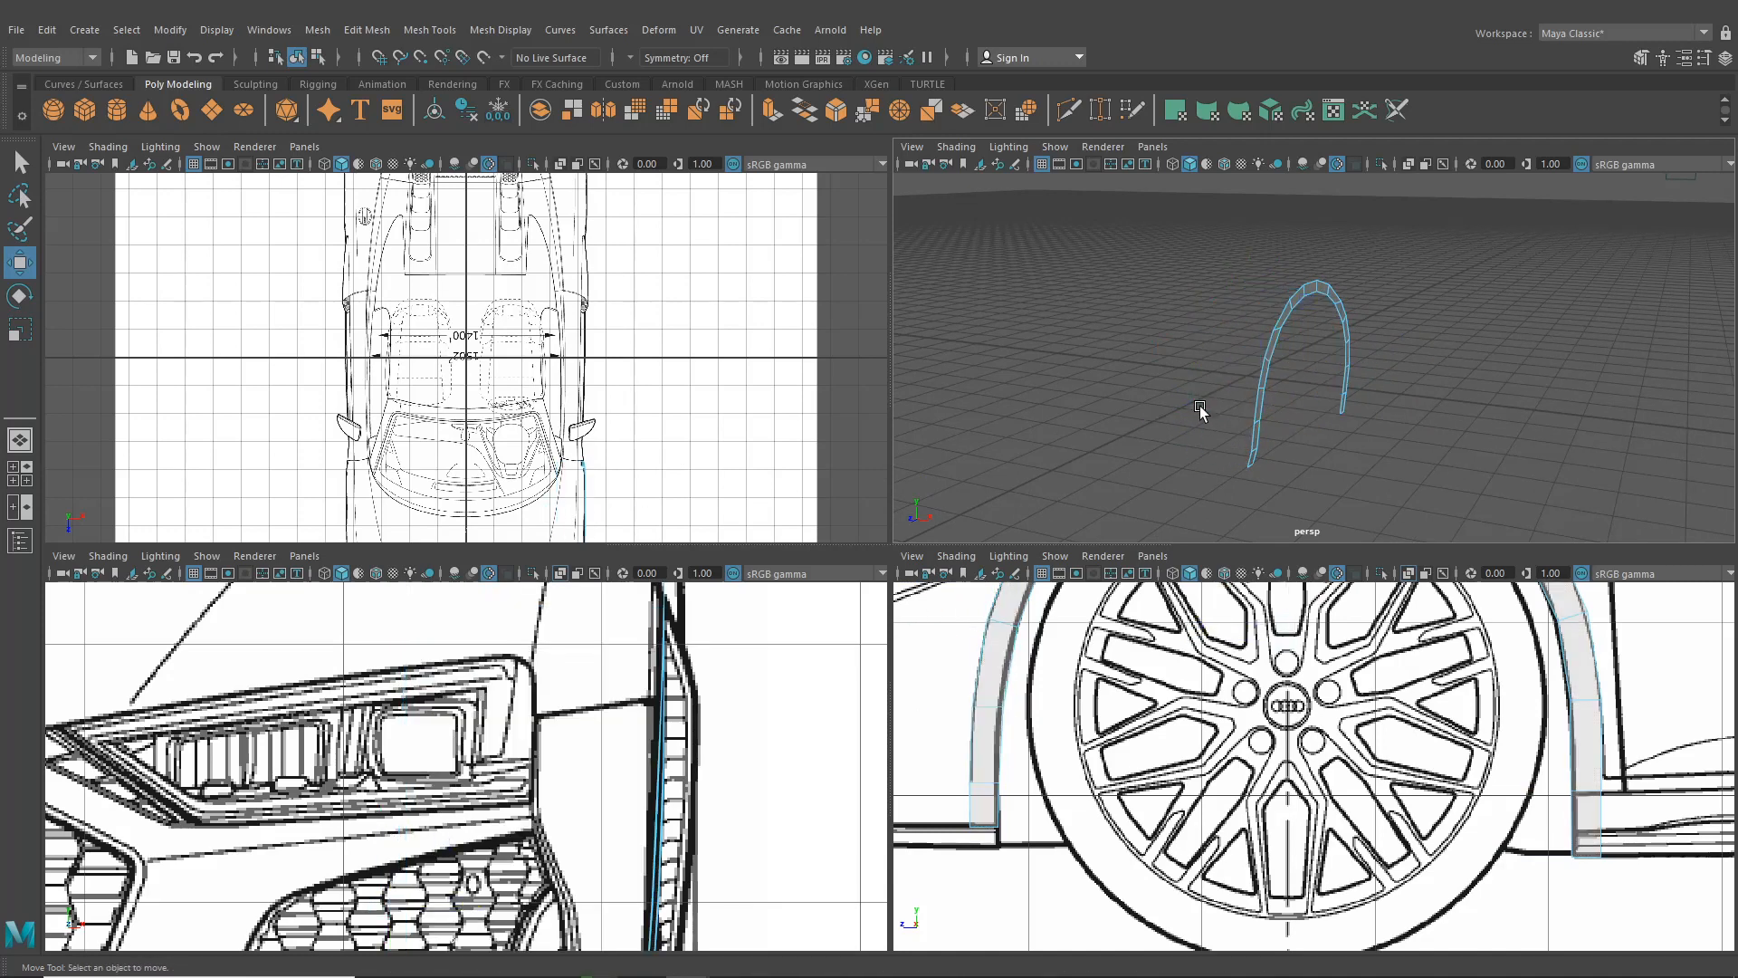
Return the strip to object mode and place a duplicate of it around the rear wheel in the side view
right_click_drag(1223, 411, 1245, 433, "alt")
left_click_drag(1245, 433, 1083, 412, "alt")
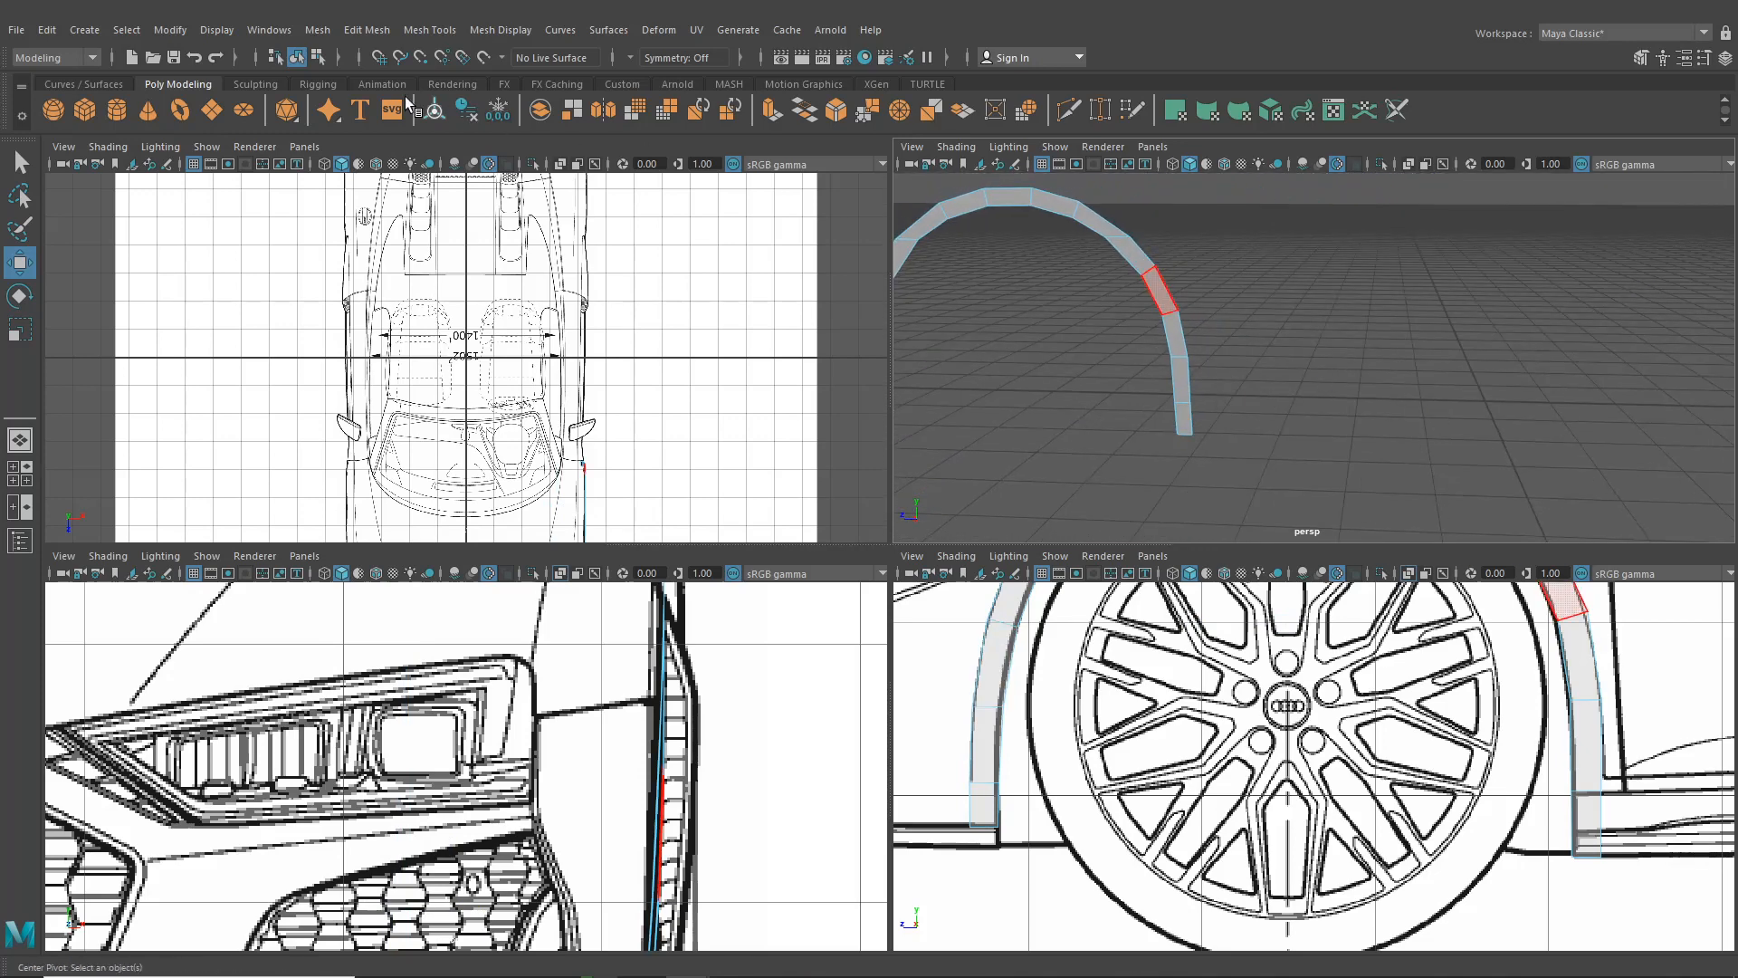
left_click(315, 57)
left_click(297, 57)
scroll(1137, 429, "down", 7)
middle_click_drag(1086, 423, 946, 424, "alt")
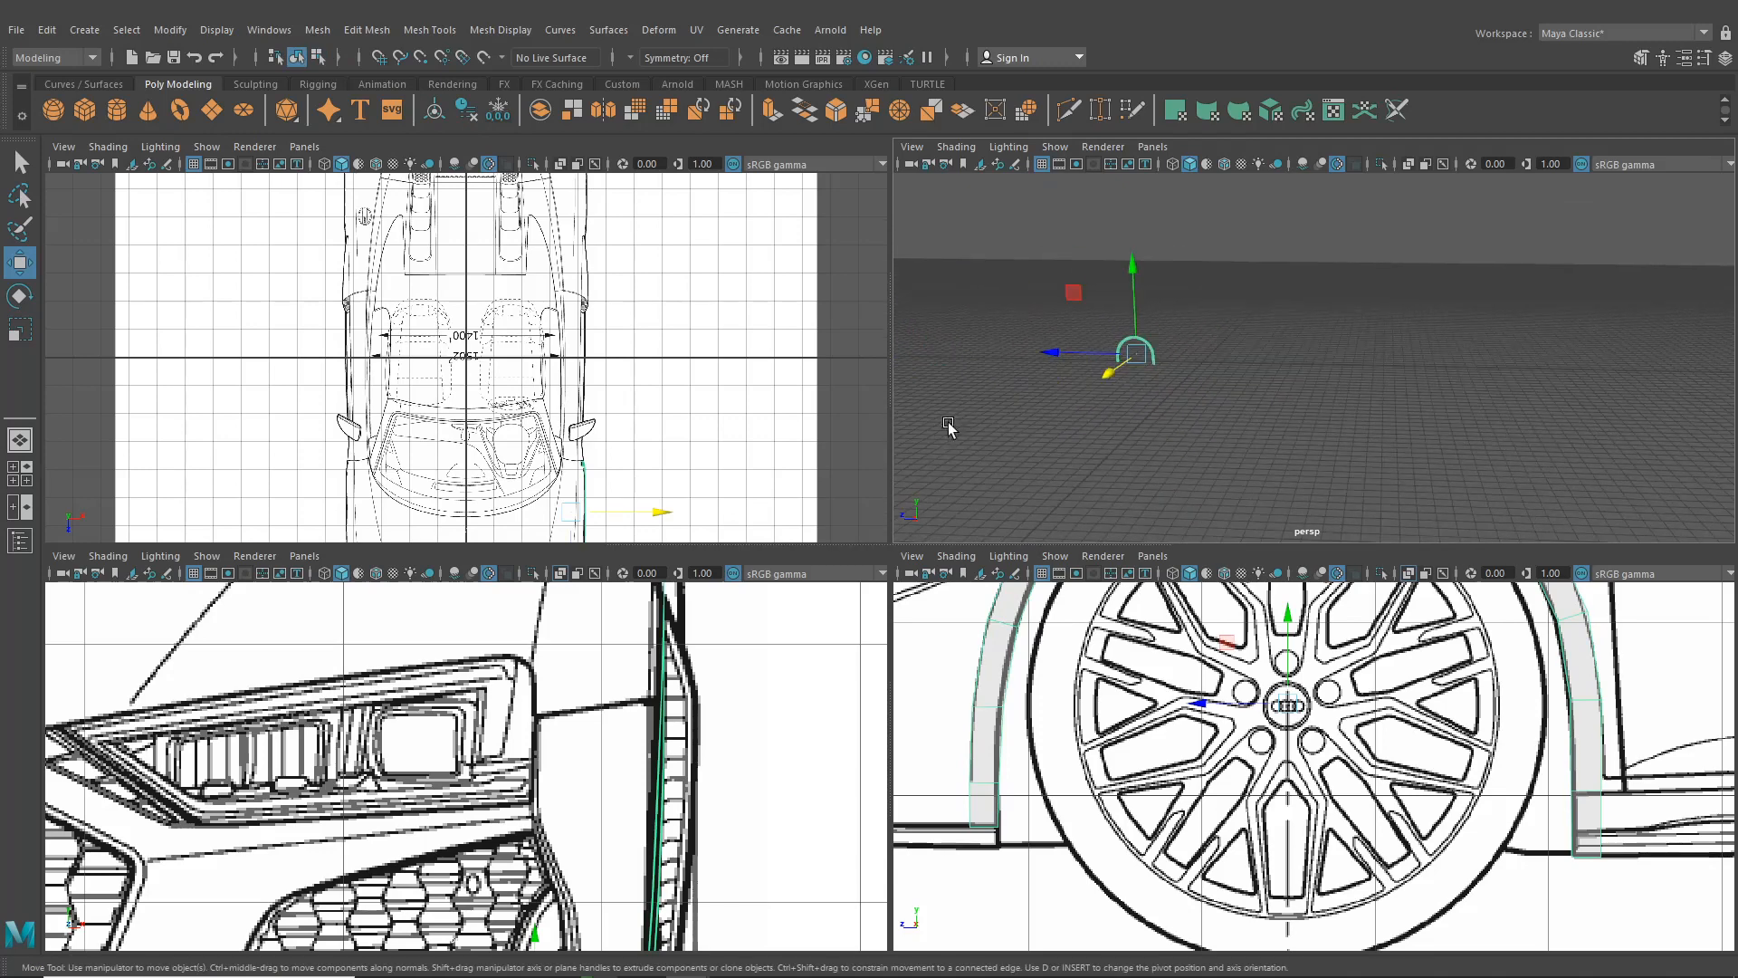
scroll(1242, 618, "down", 8)
middle_click_drag(1320, 663, 1192, 626, "alt")
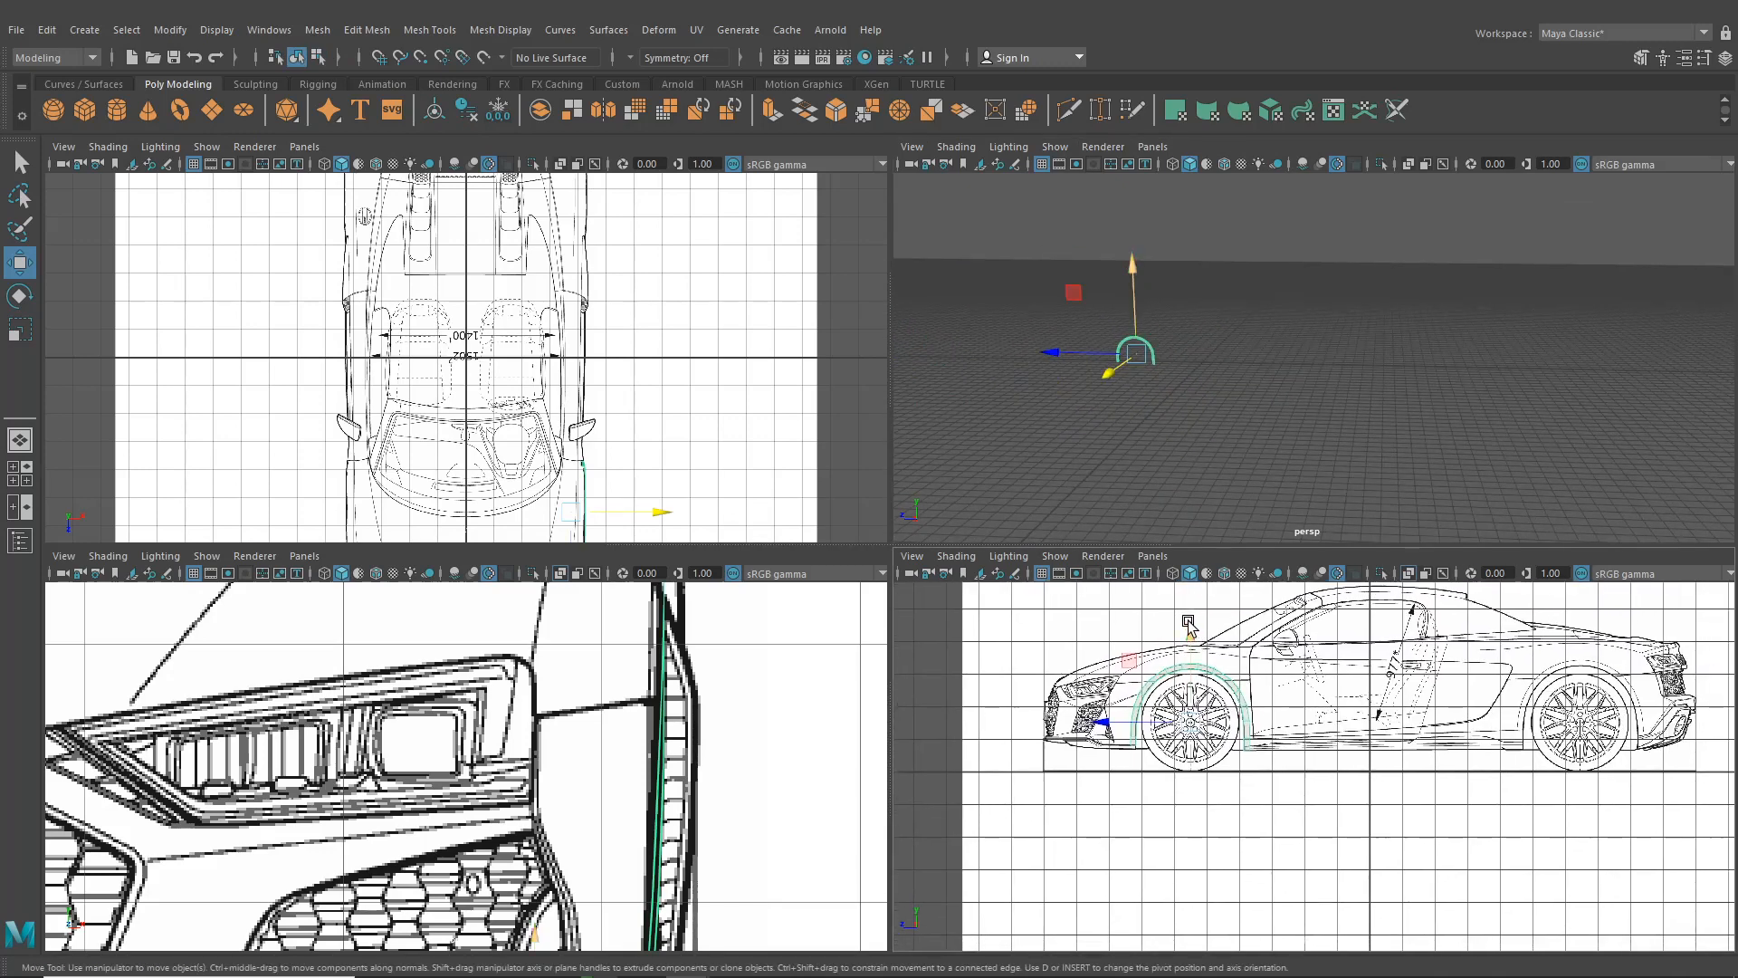
left_click_drag(1109, 720, 1499, 712, "shift")
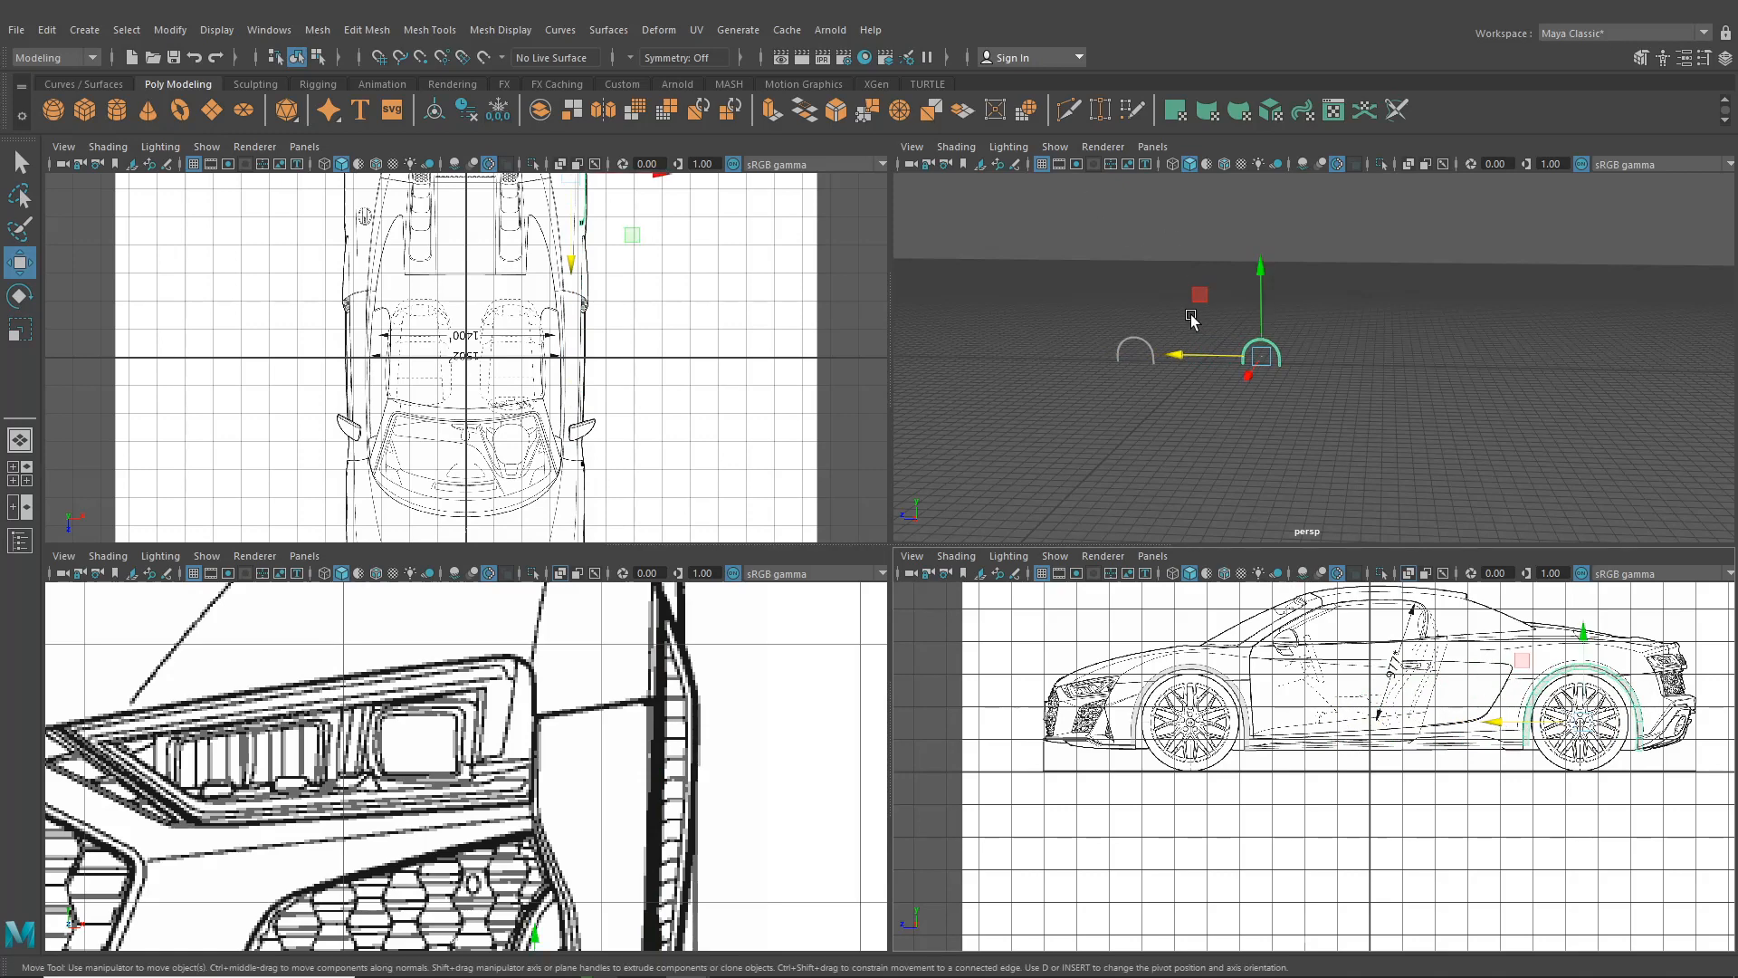
Turn on wireframe-on-shaded display in the perspective view and inspect the front arch strip
scroll(1074, 333, "up", 10)
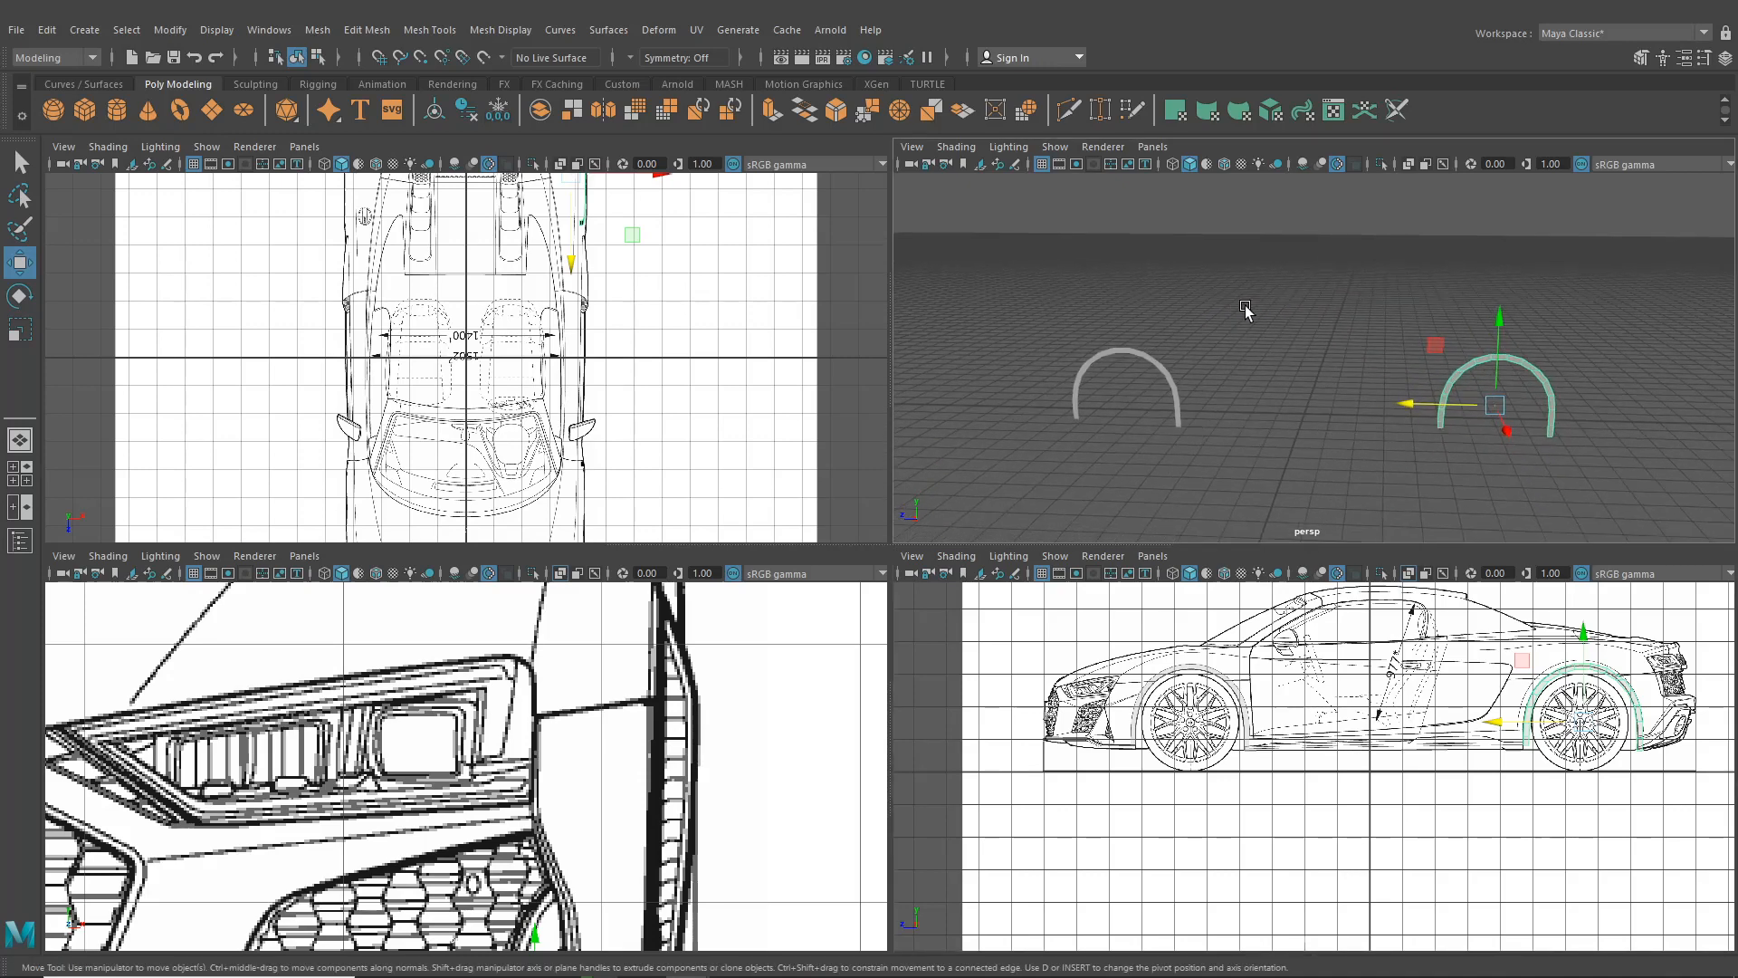
left_click(1224, 166)
left_click_drag(1197, 328, 1245, 330, "alt")
scroll(1143, 371, "up", 6)
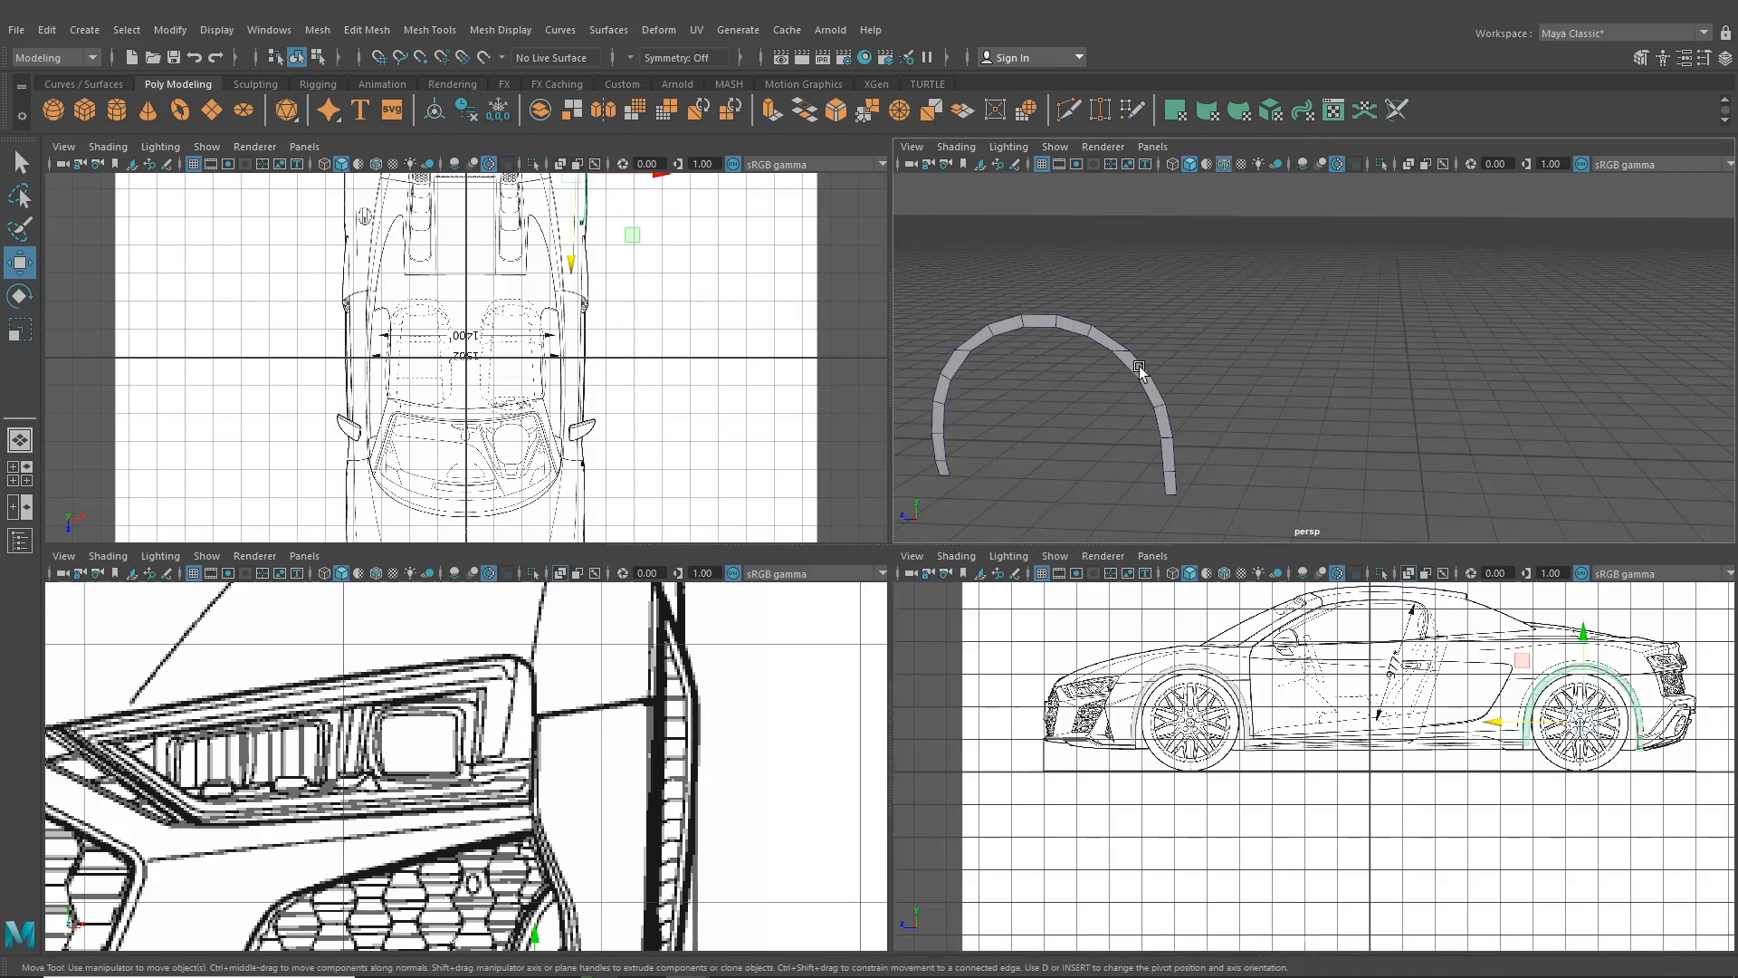
mouse_move(1143, 372)
left_mouse_down("alt")
mouse_move(1207, 378)
mouse_move(1270, 318)
left_mouse_up("alt")
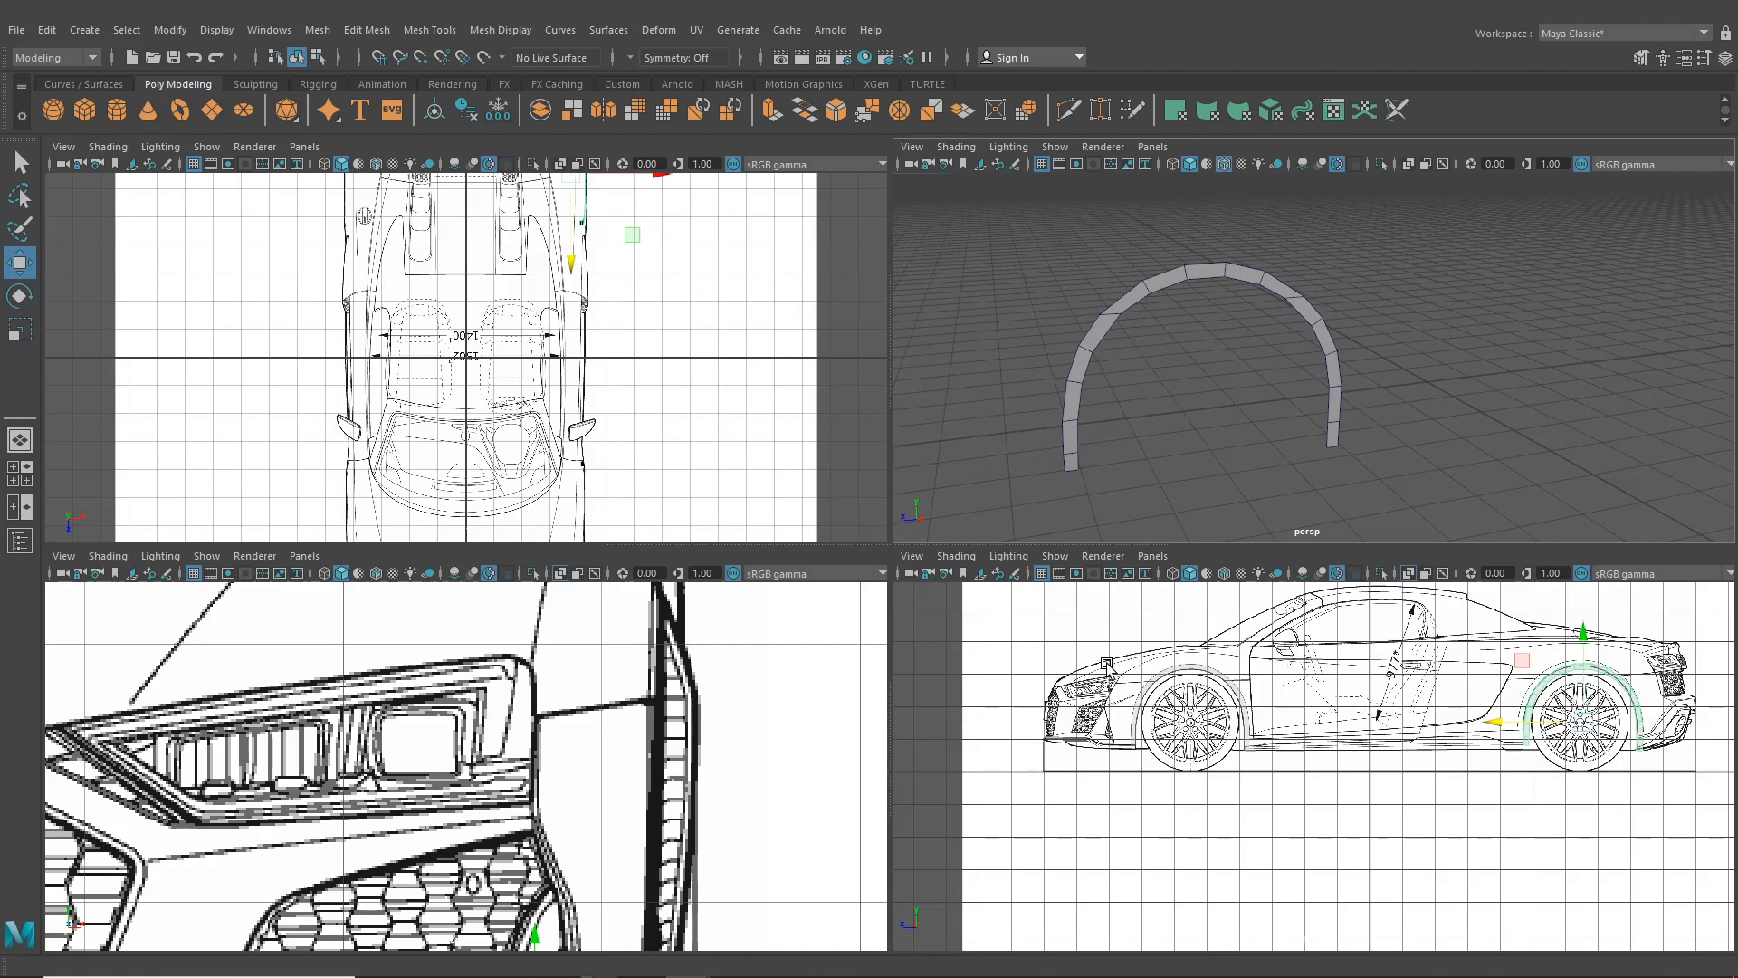
Maximize the side view, frame the front wheel arch and turn on wireframe-on-shaded display there
key("space")
middle_click_drag(927, 626, 1304, 730, "alt")
scroll(916, 676, "up", 6)
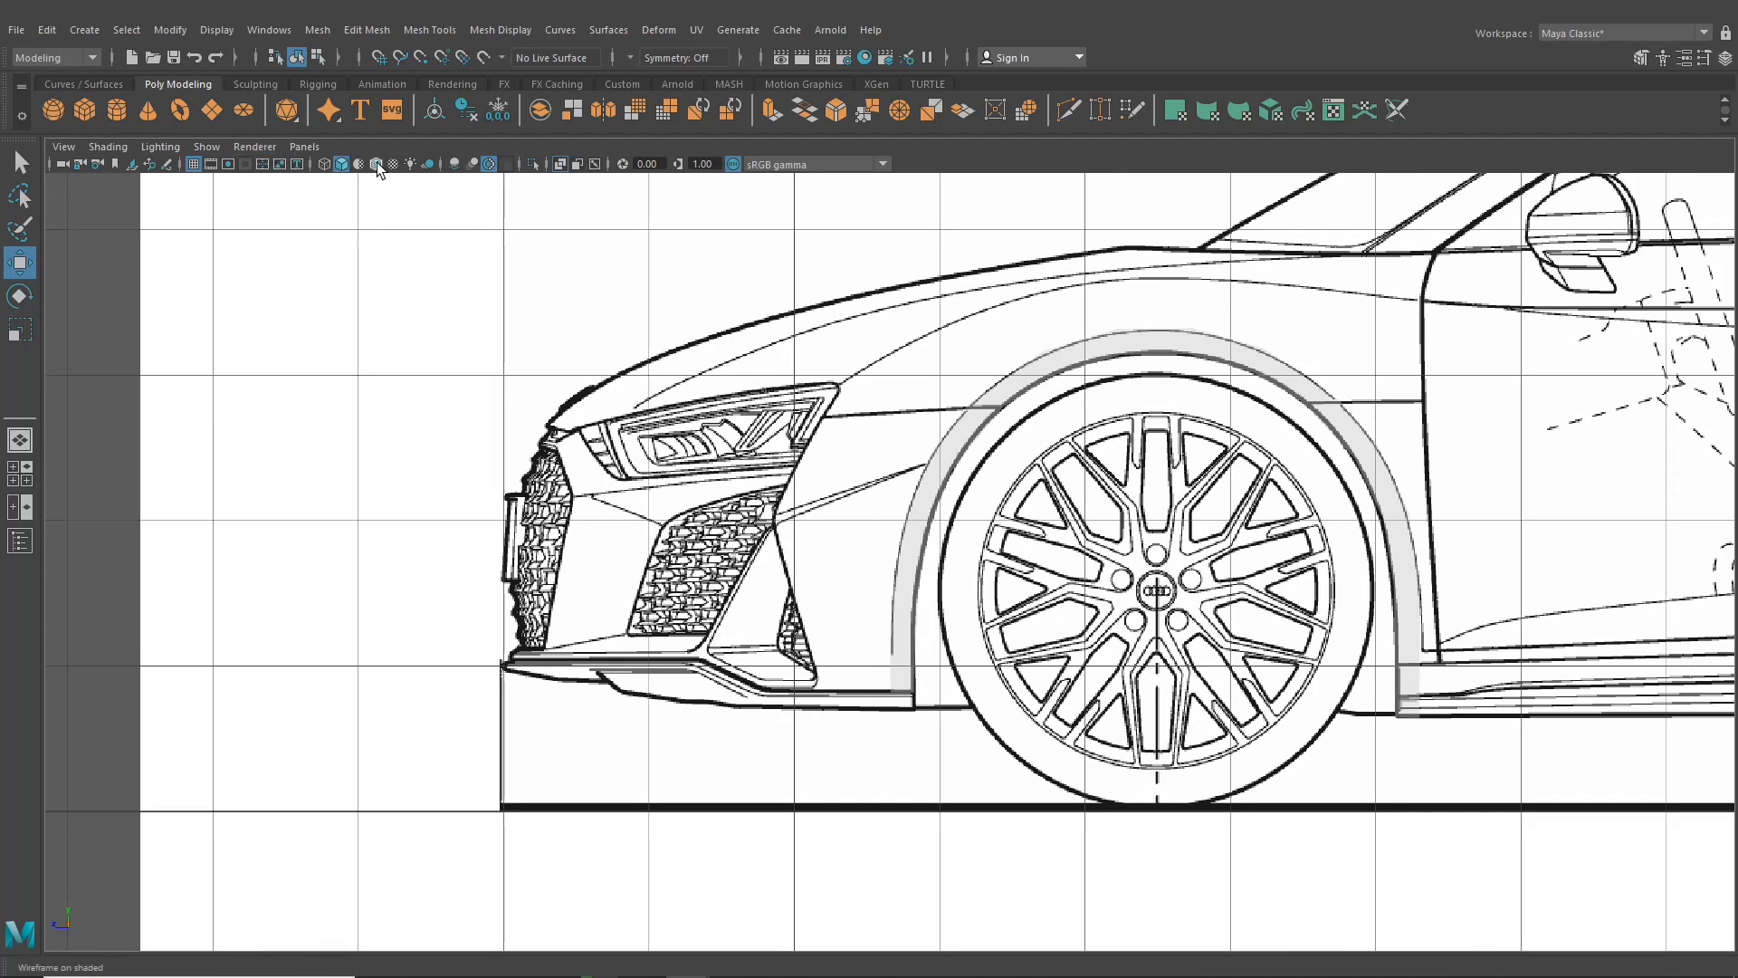
scroll(858, 461, "up", 3)
scroll(861, 465, "up", 2)
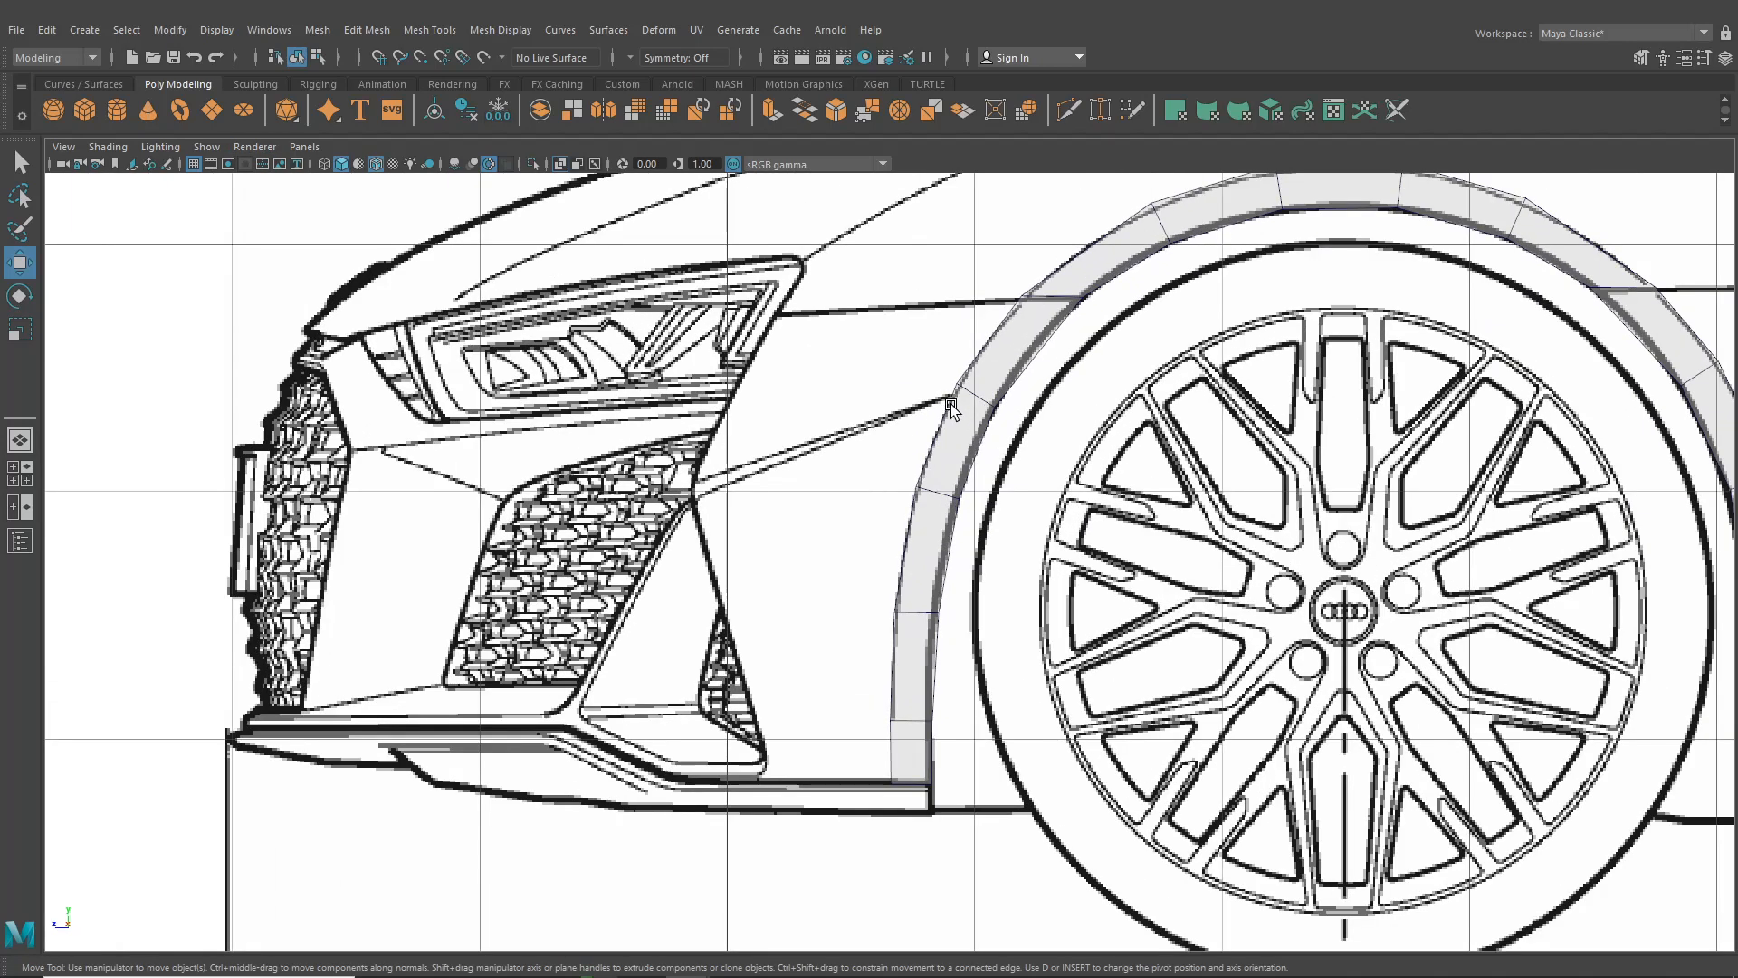
Move the front arch's outer vertex near the bumper crease onto the point where the crease line meets the arch
right_click_drag(954, 416, 875, 398)
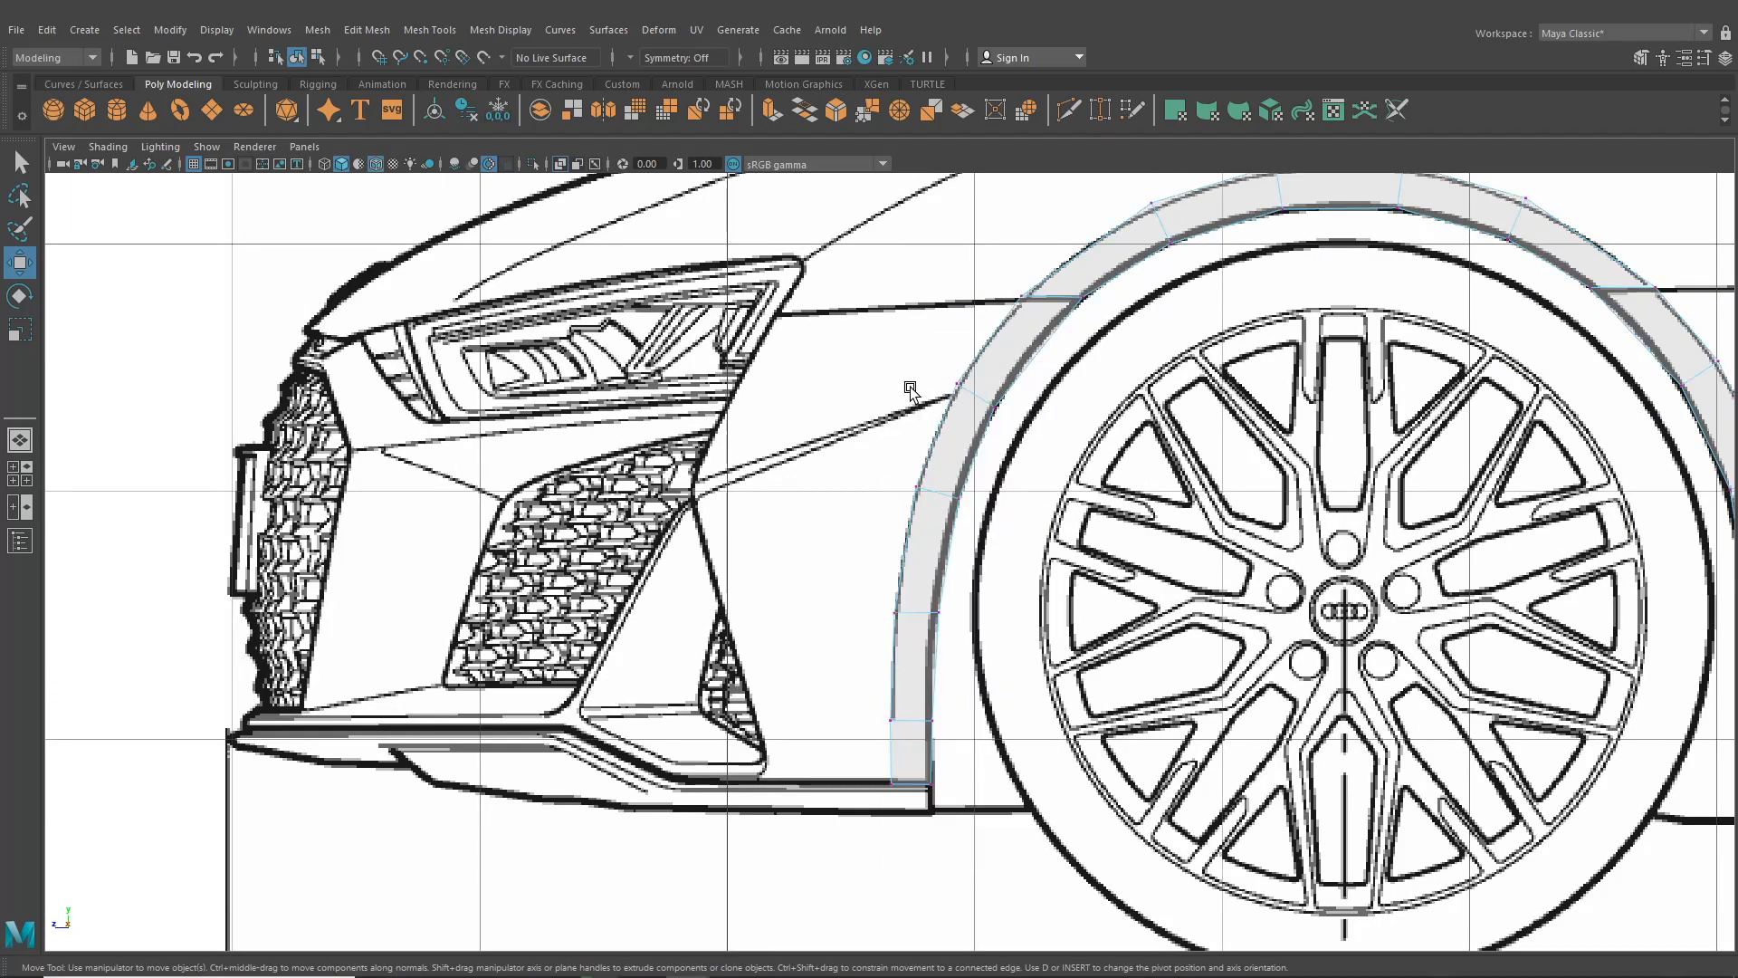
scroll(884, 466, "up", 2)
left_click(928, 468)
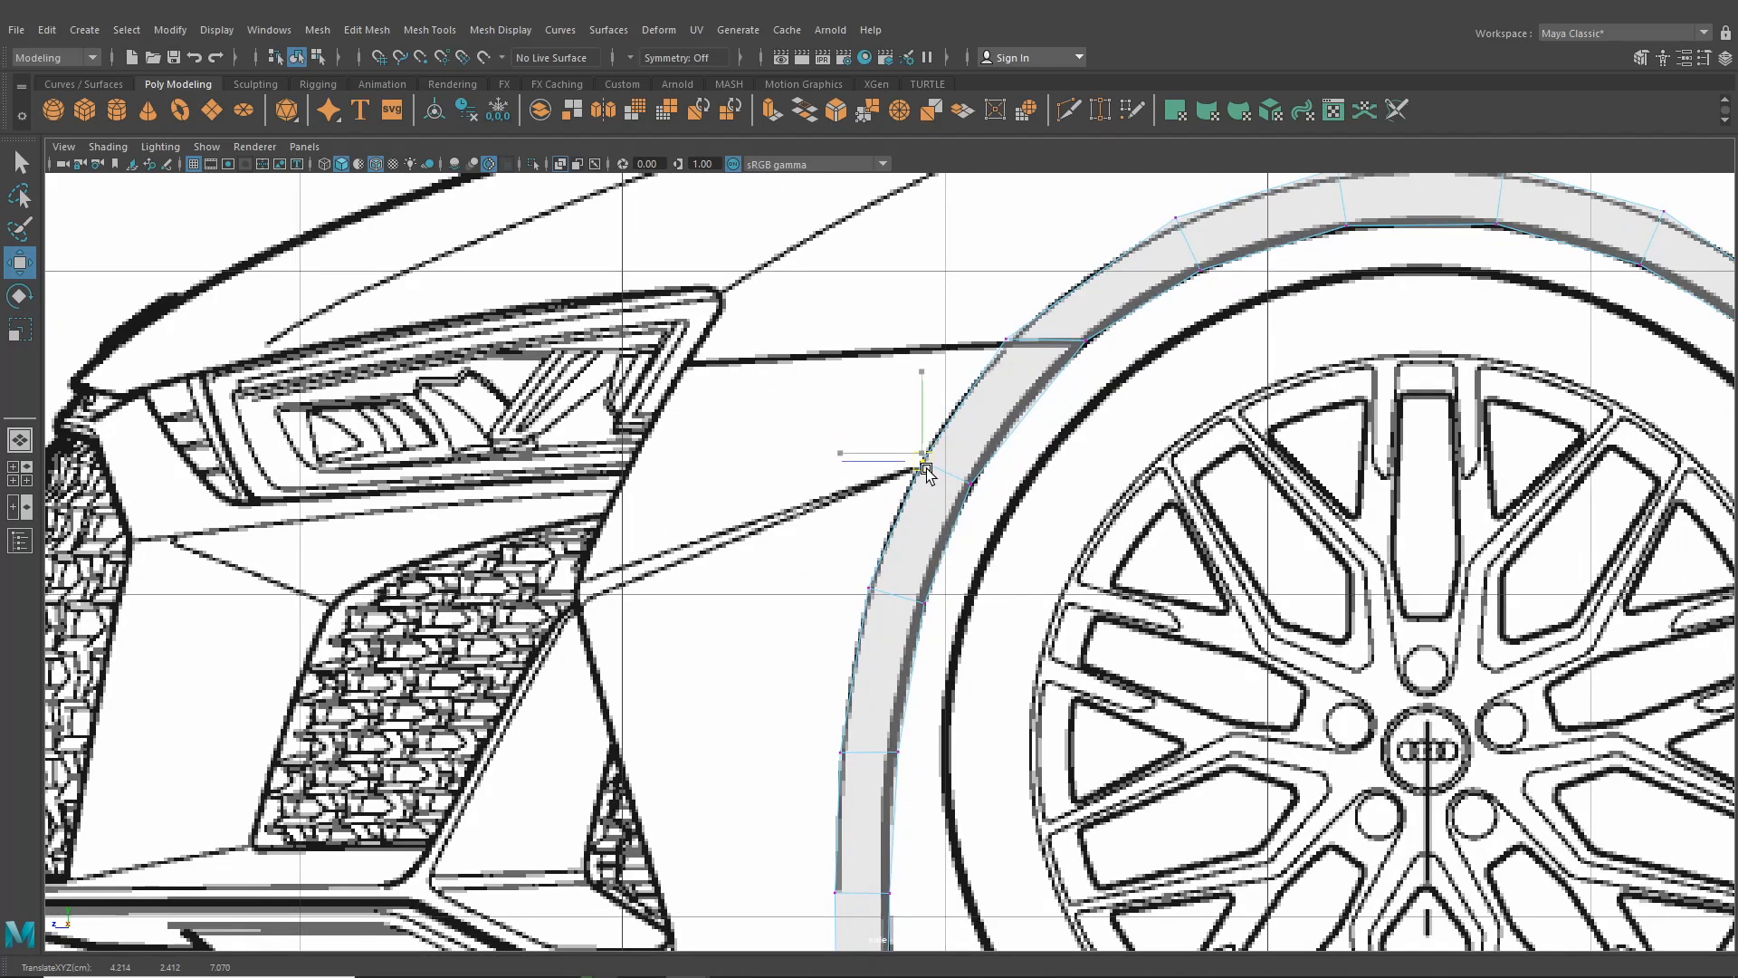
left_click_drag(926, 471, 924, 470)
middle_click_drag(892, 491, 889, 320, "alt")
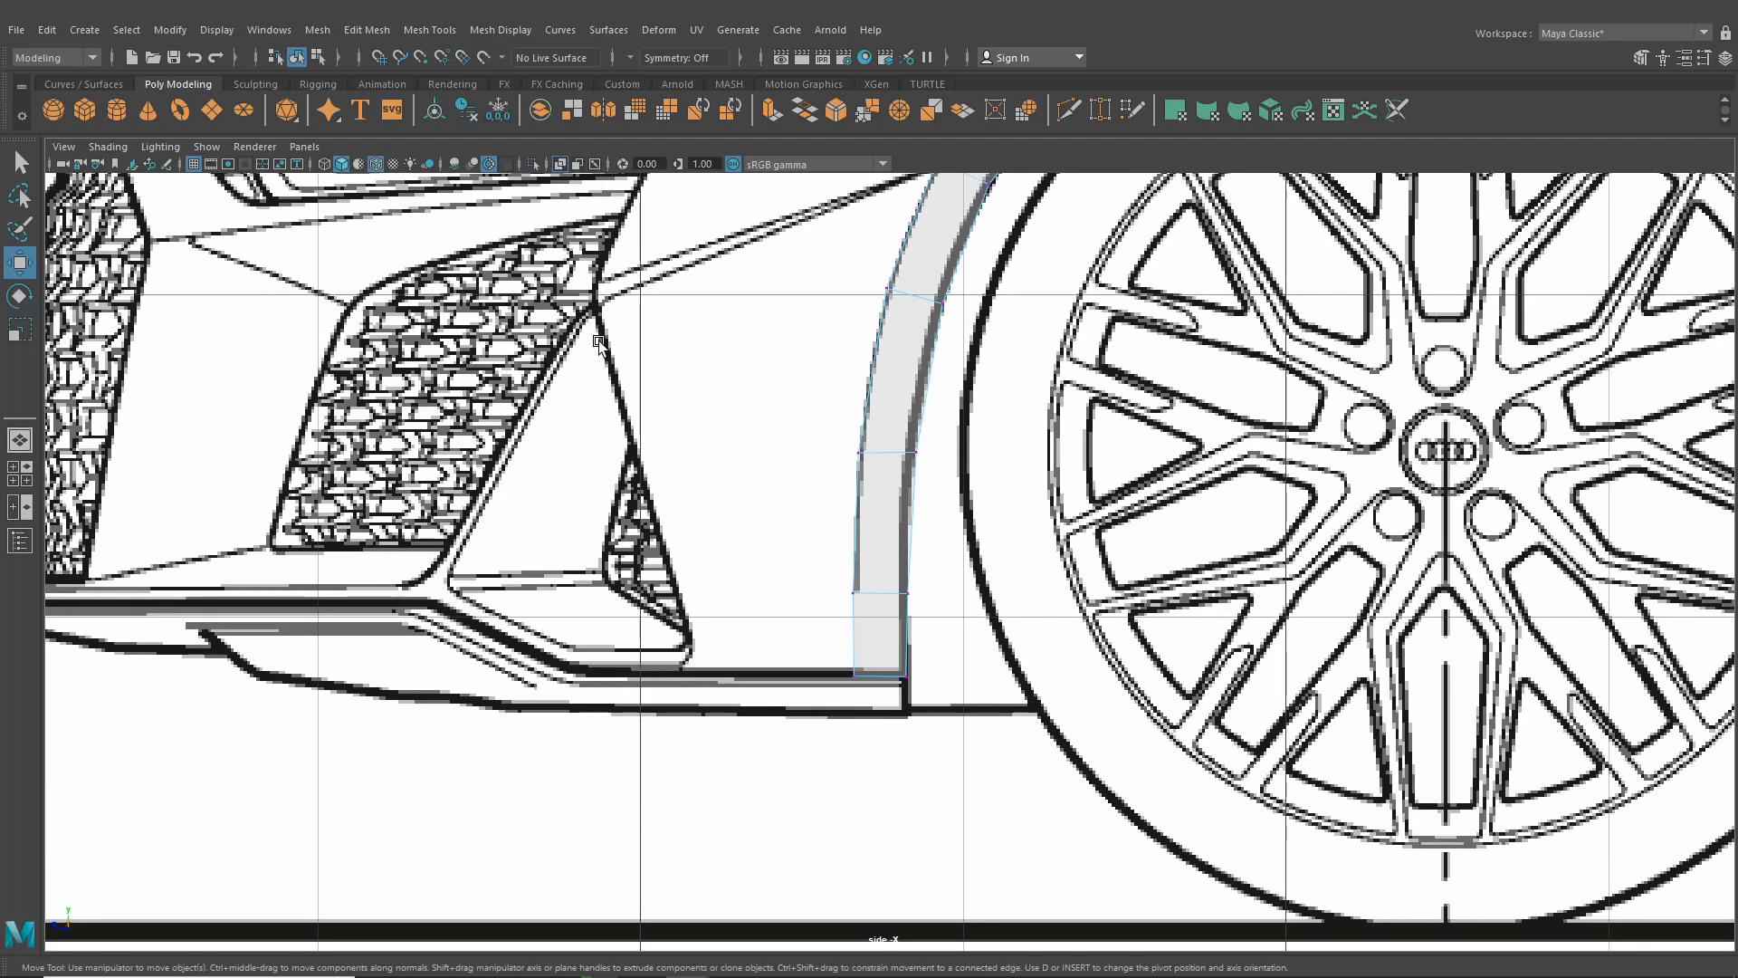
middle_click_drag(644, 351, 618, 471, "alt")
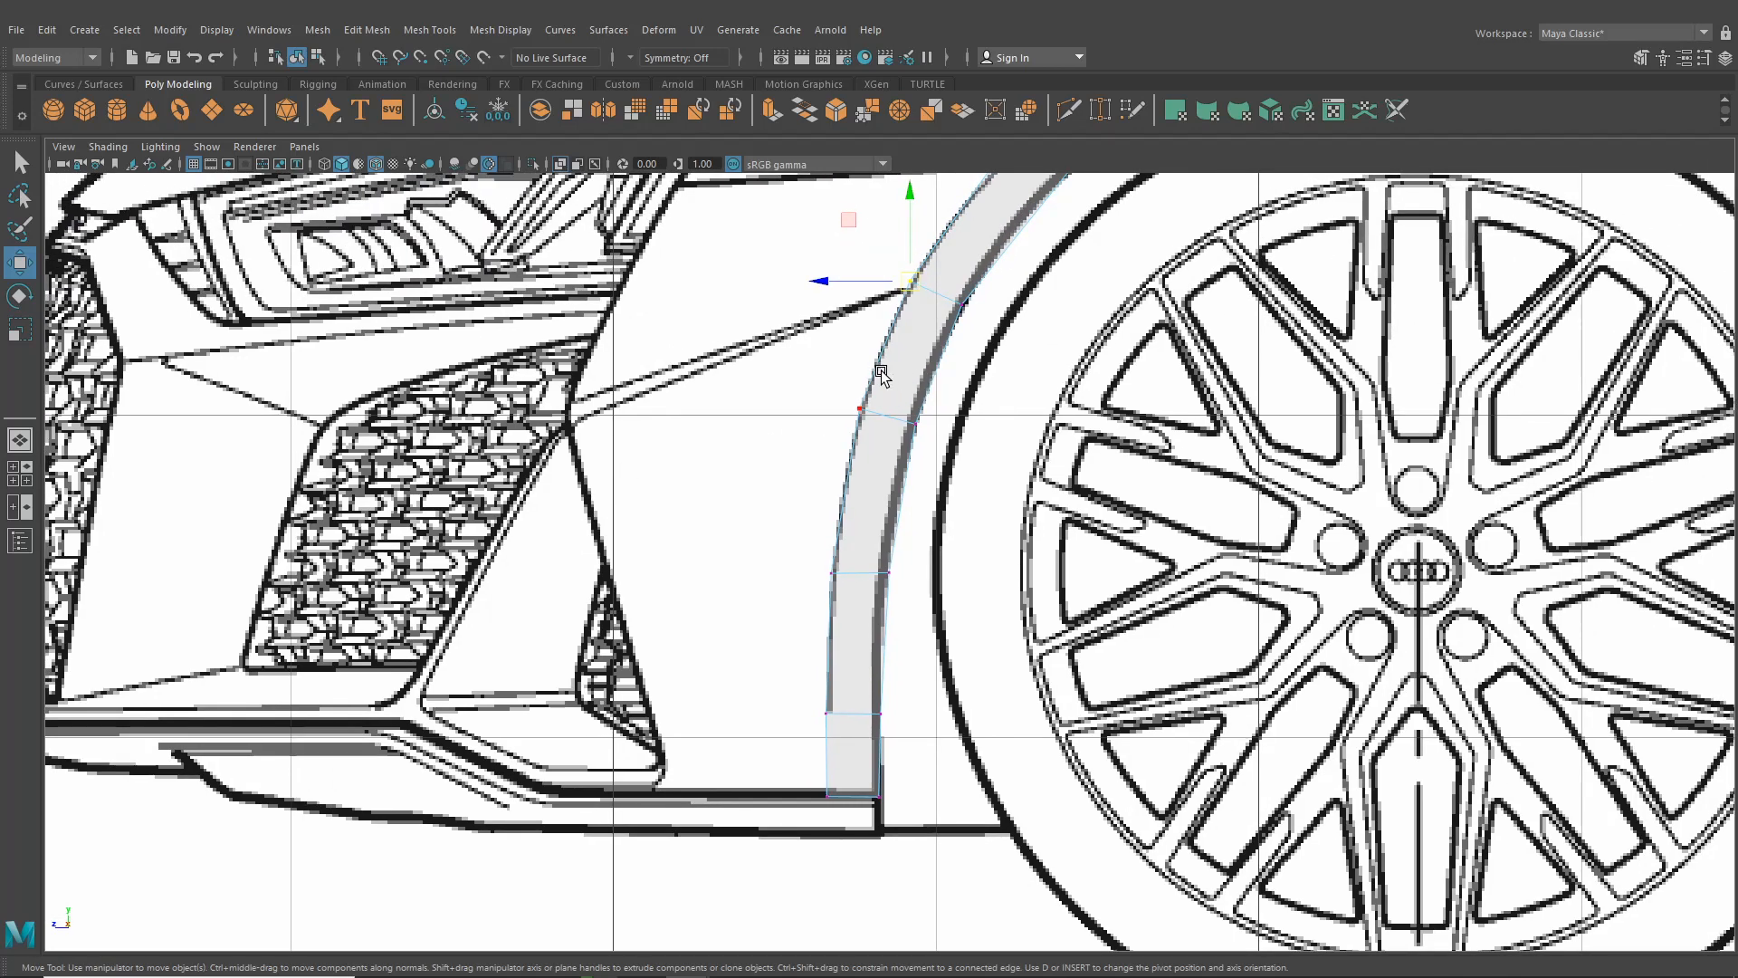
Extrude the arch's outer edges from the bottom up to the bumper-fender seam forward toward the front bumper
right_click_drag(881, 374, 891, 324)
left_click(832, 491, "shift")
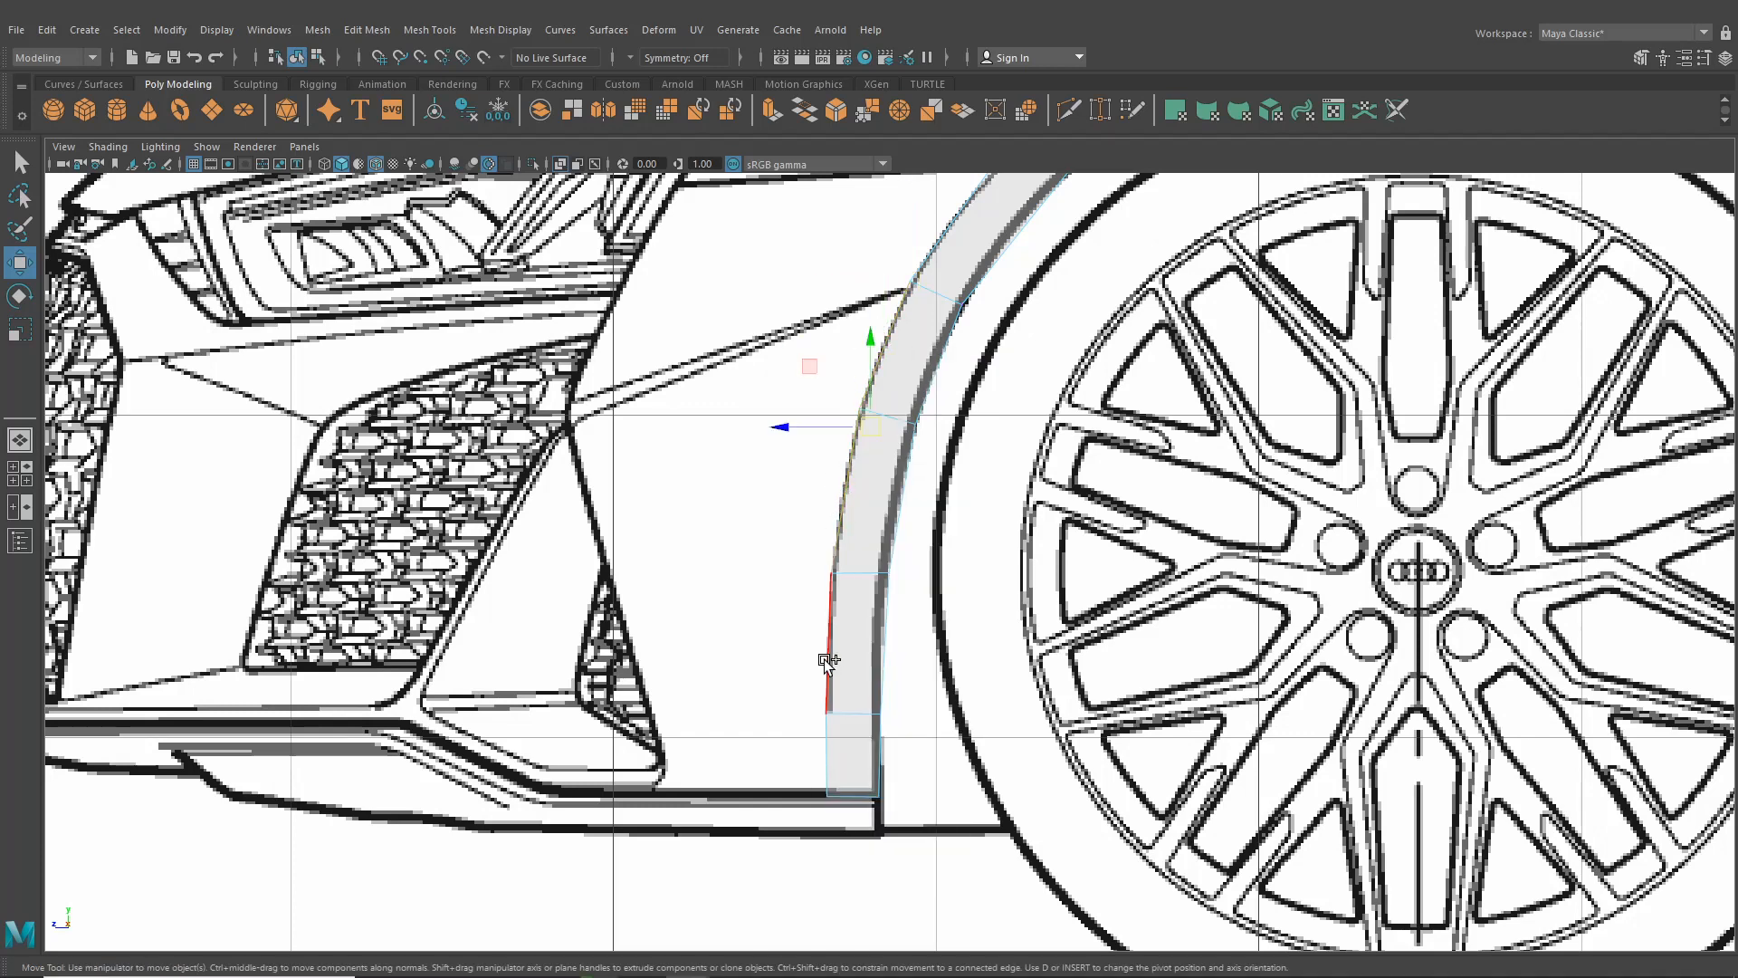
left_click(826, 661, "shift")
left_click(822, 751, "shift")
middle_click_drag(959, 265, 931, 487, "alt")
left_click(961, 422, "shift")
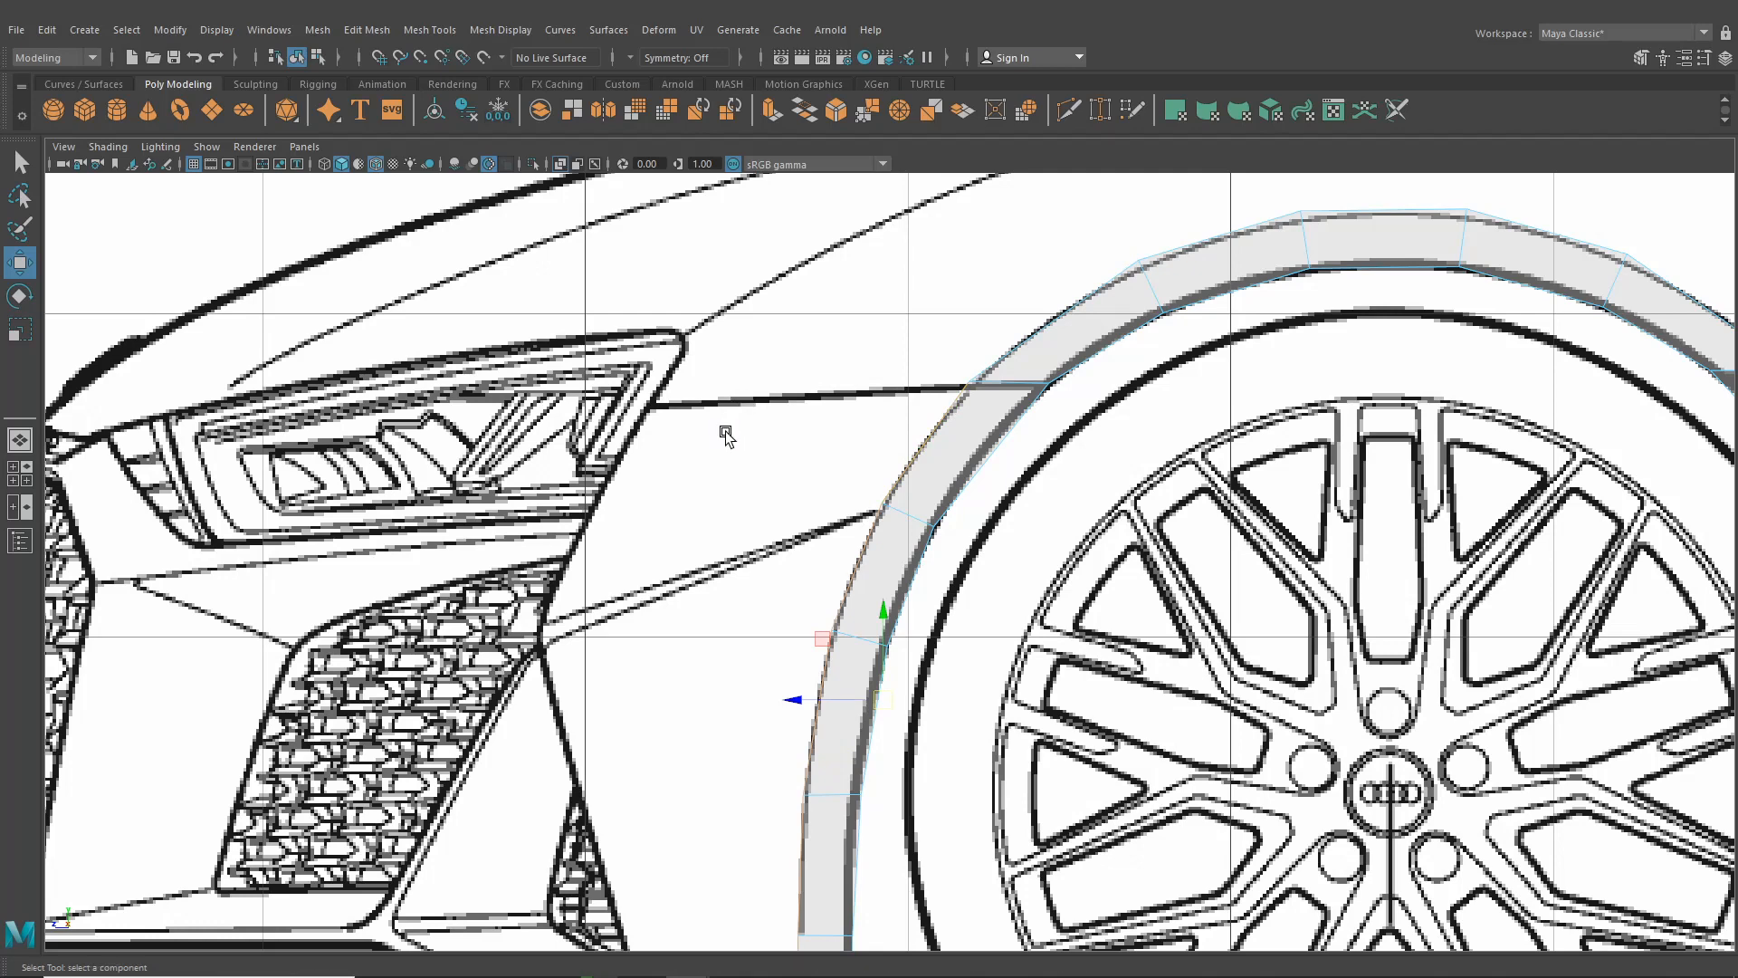
key("ctrl+e")
middle_click_drag(934, 800, 989, 619, "alt")
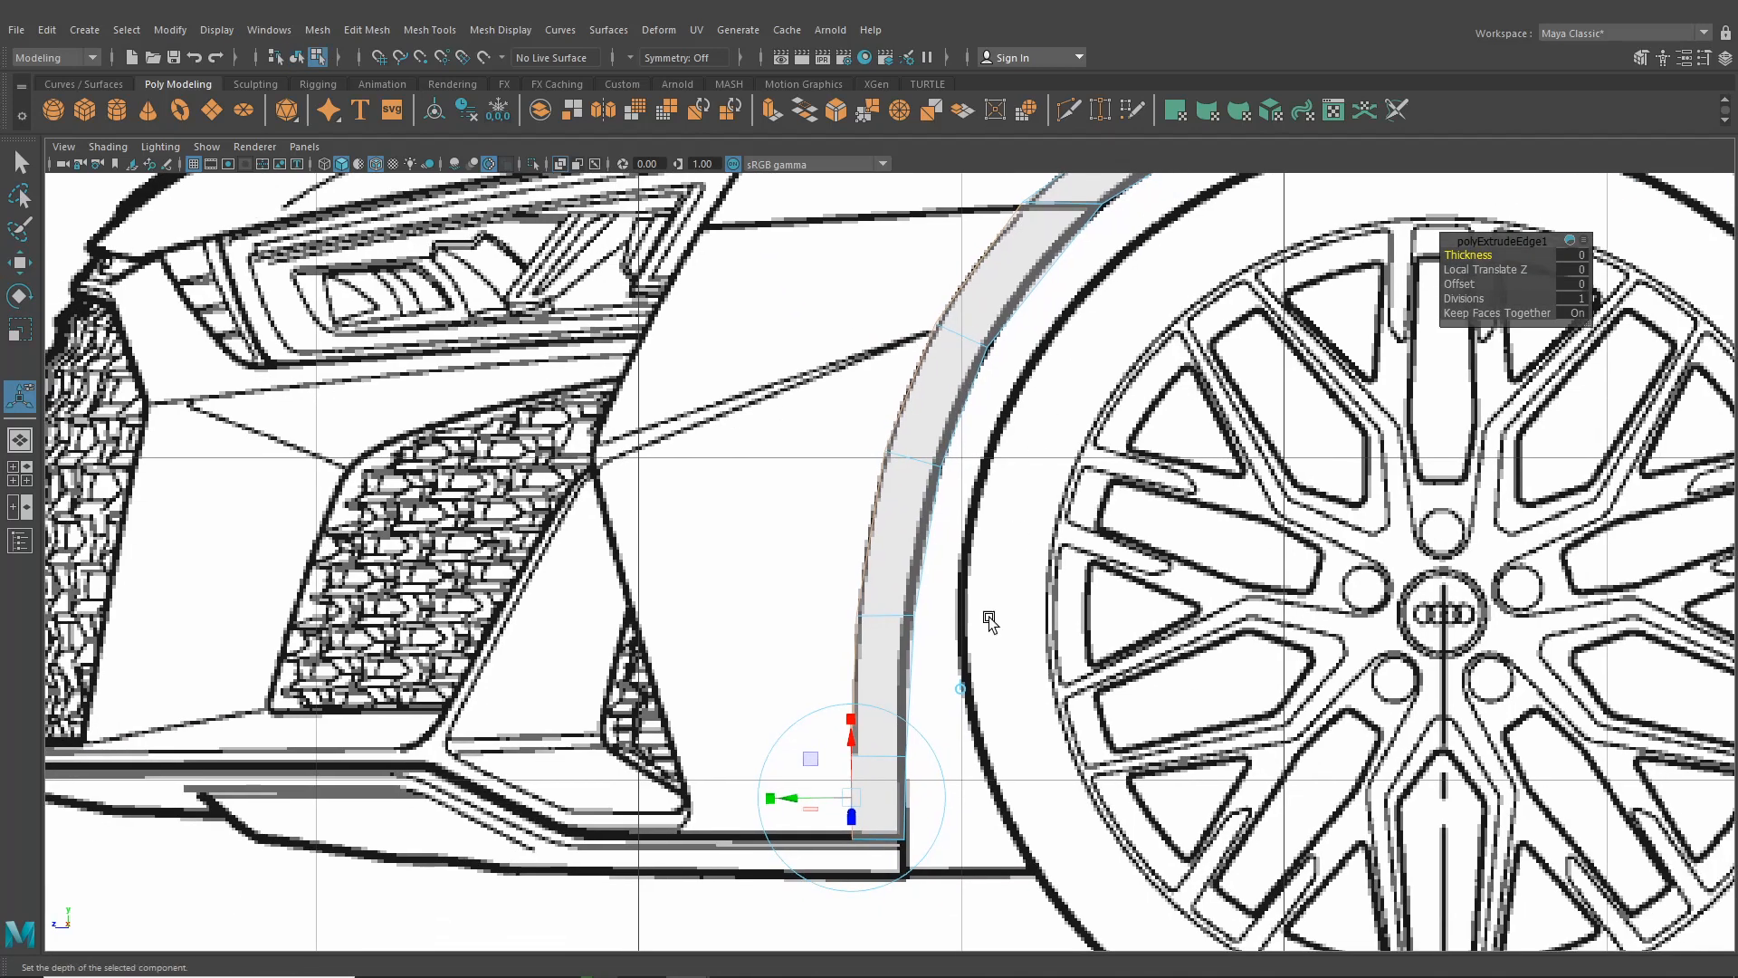
left_click(960, 692)
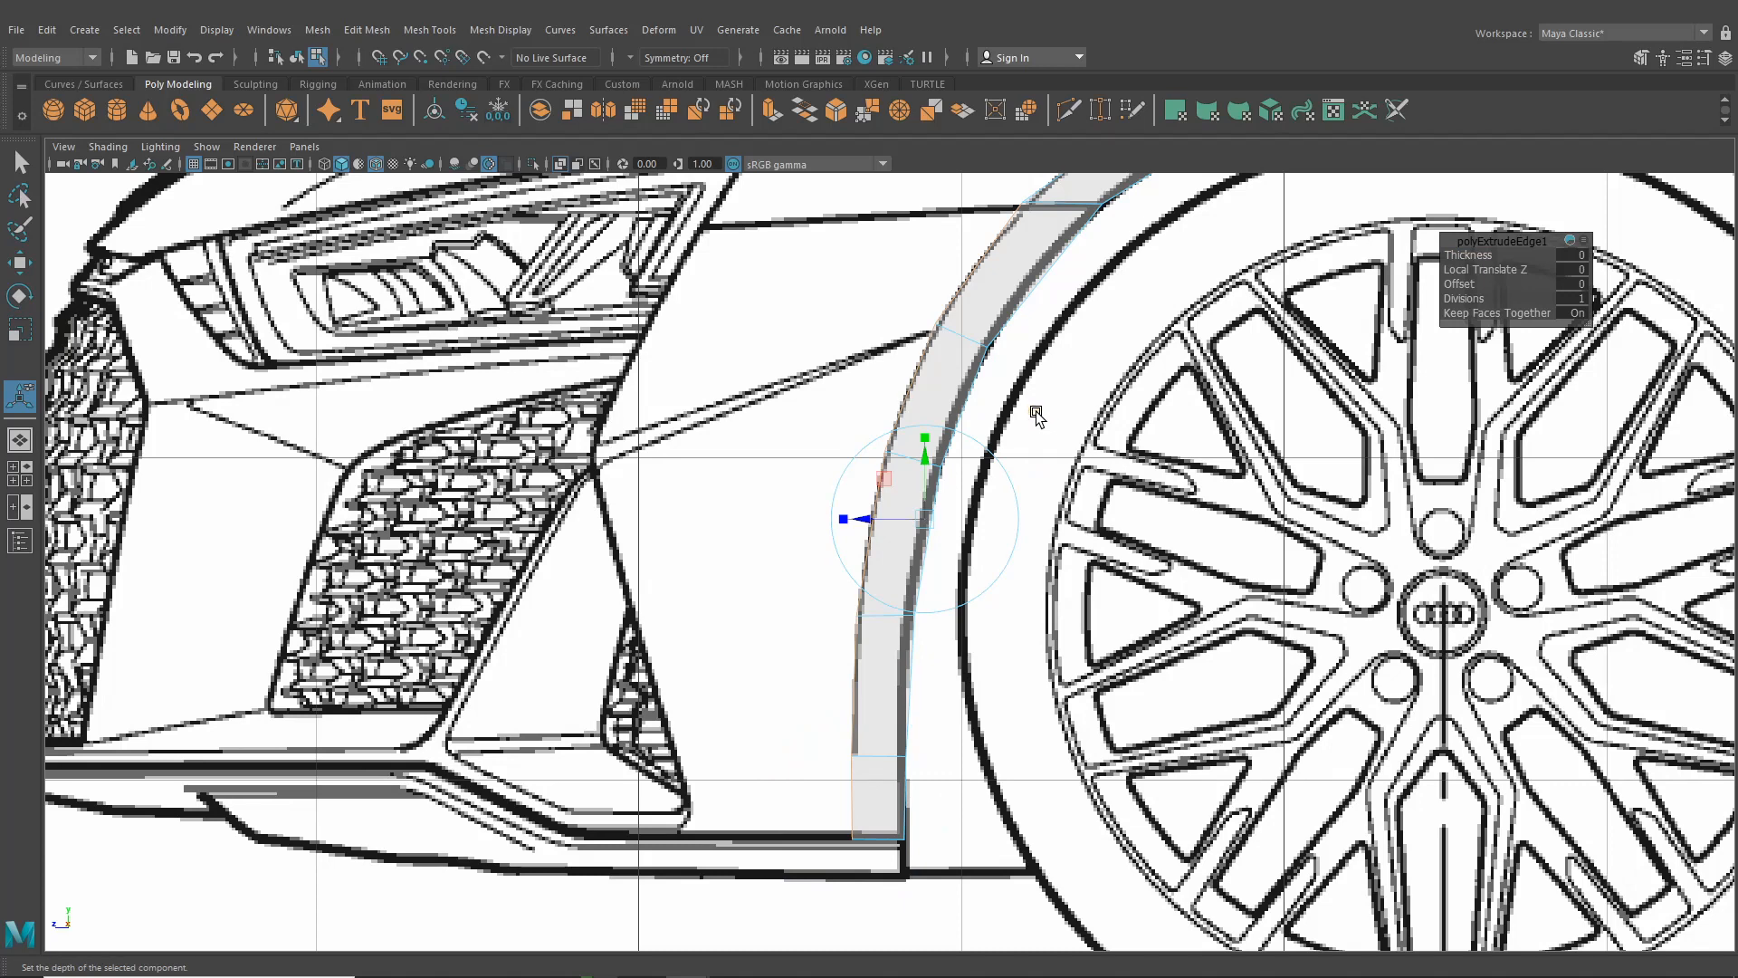
left_click_drag(871, 519, 722, 528)
middle_click_drag(770, 435, 786, 533, "alt")
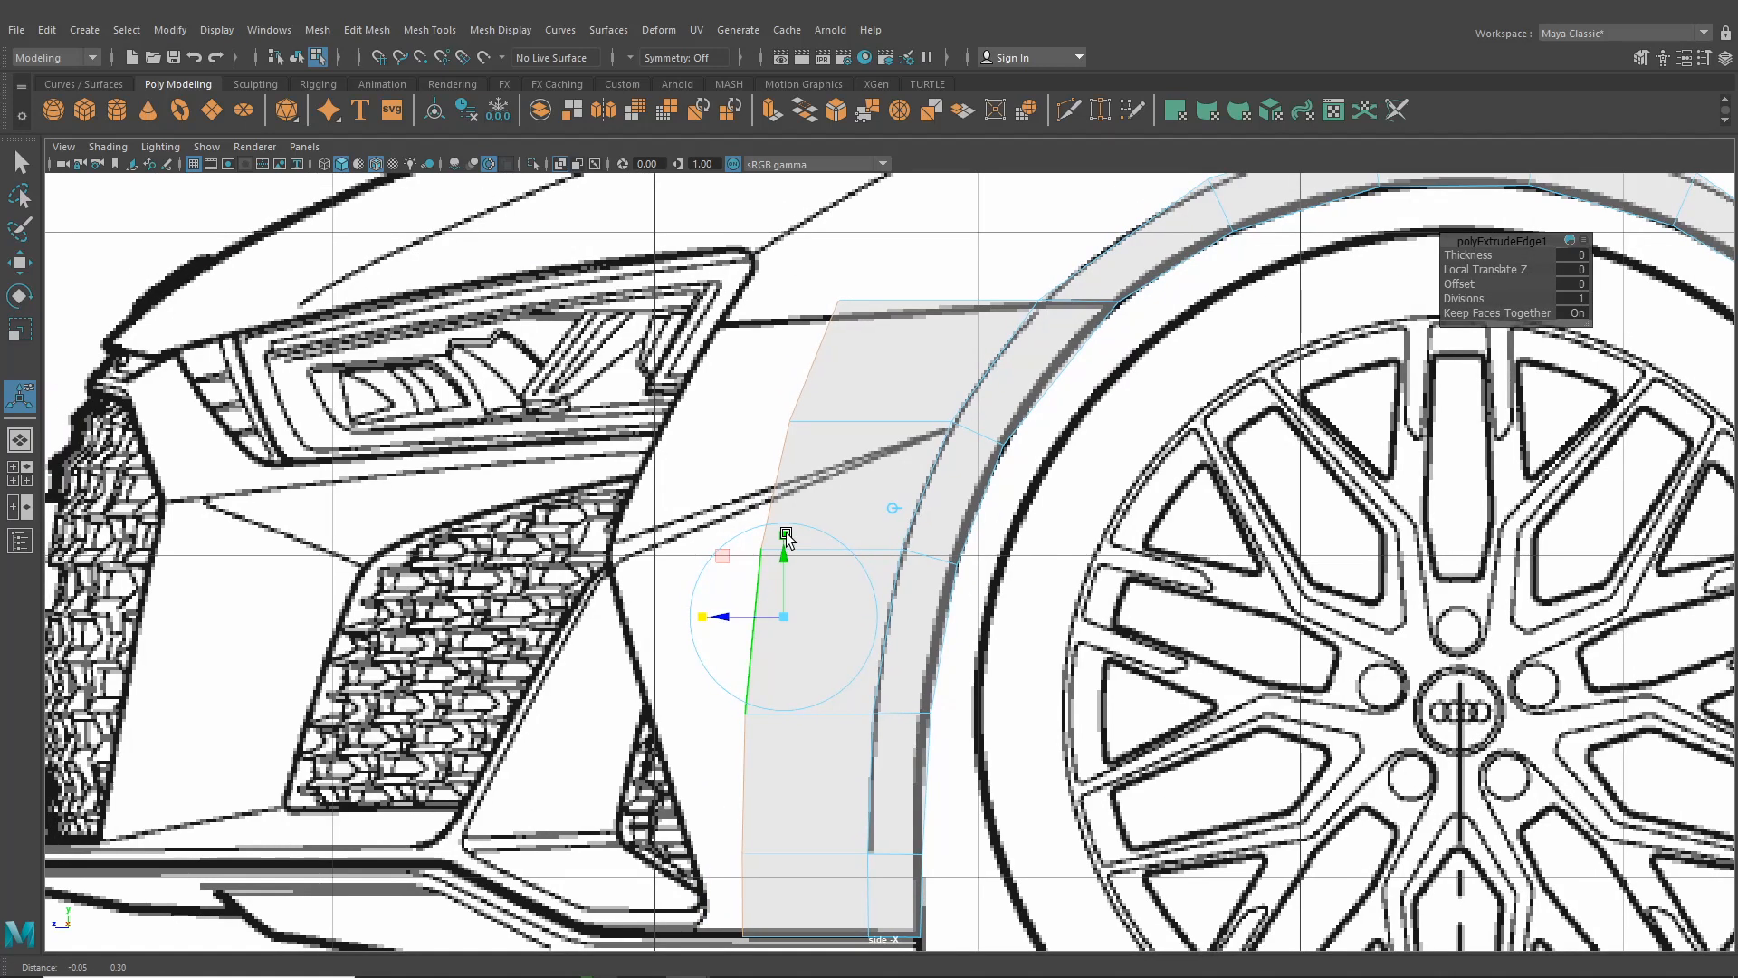
Move the extrusion's top front vertex to where the seam meets the headlight, and the vertex below it to the front end of the bumper crease
right_click_drag(891, 425, 887, 378)
left_click(20, 261)
left_click(853, 304)
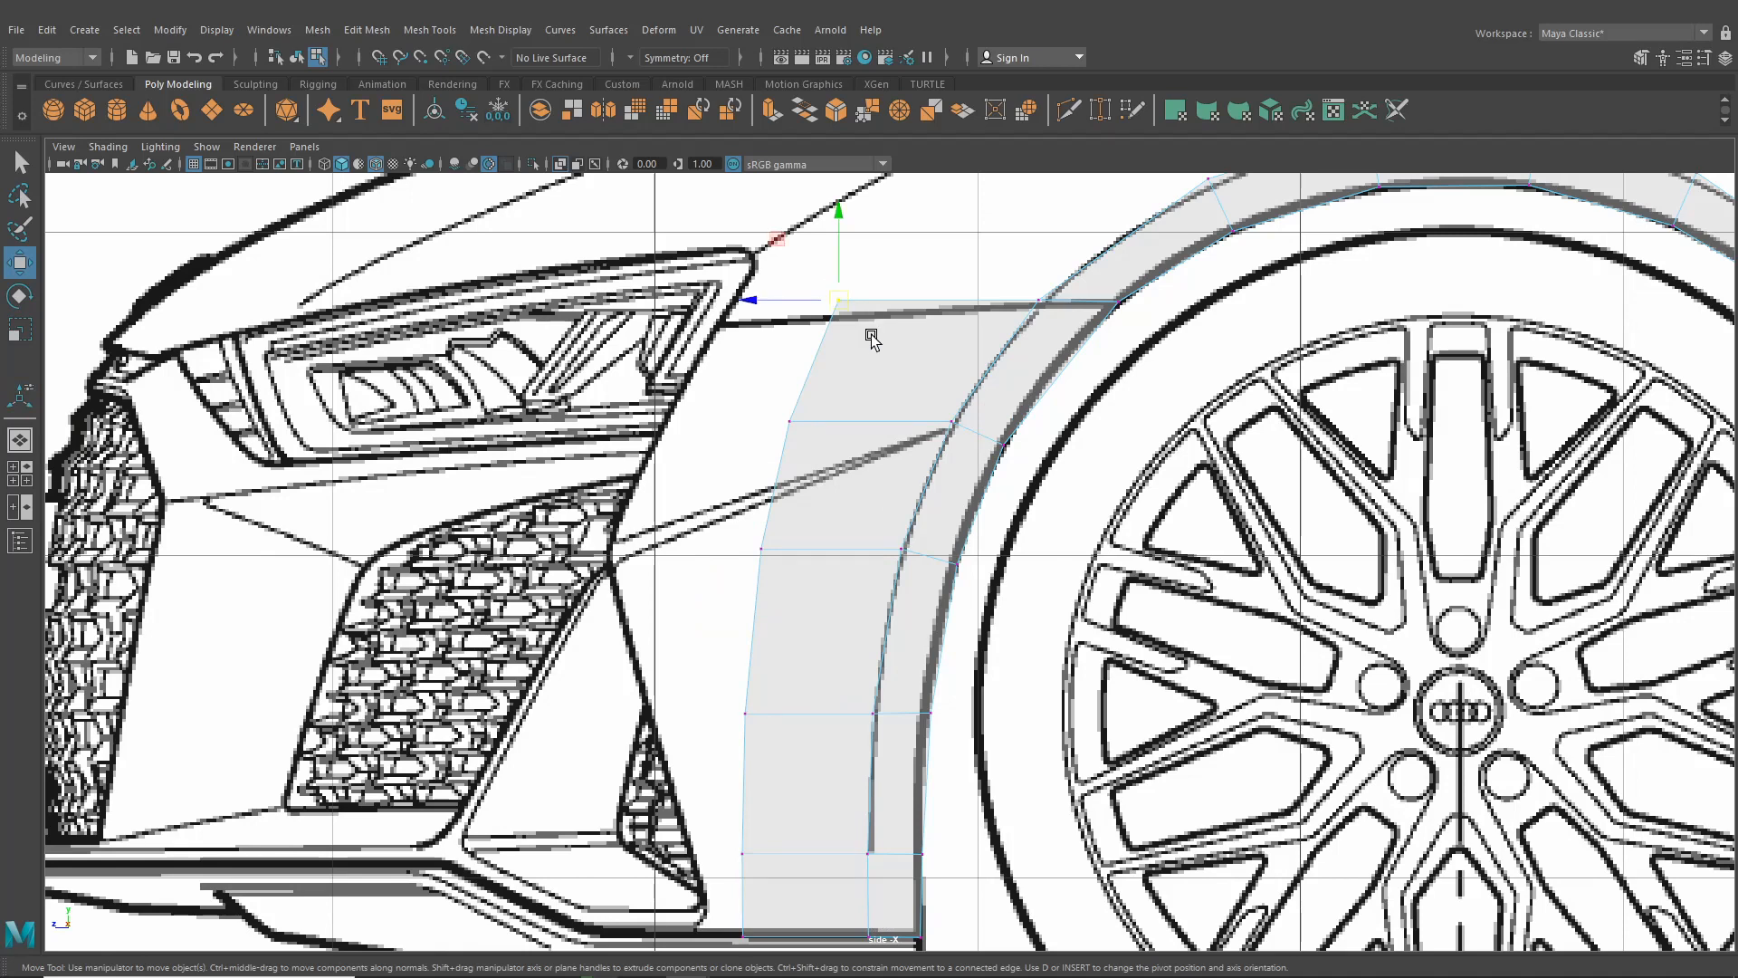
middle_click_drag(871, 333, 925, 407, "alt")
scroll(898, 388, "up", 2)
left_click_drag(900, 341, 780, 368)
left_click(830, 485)
left_click_drag(829, 489, 634, 619)
middle_click_drag(814, 690, 852, 641, "alt")
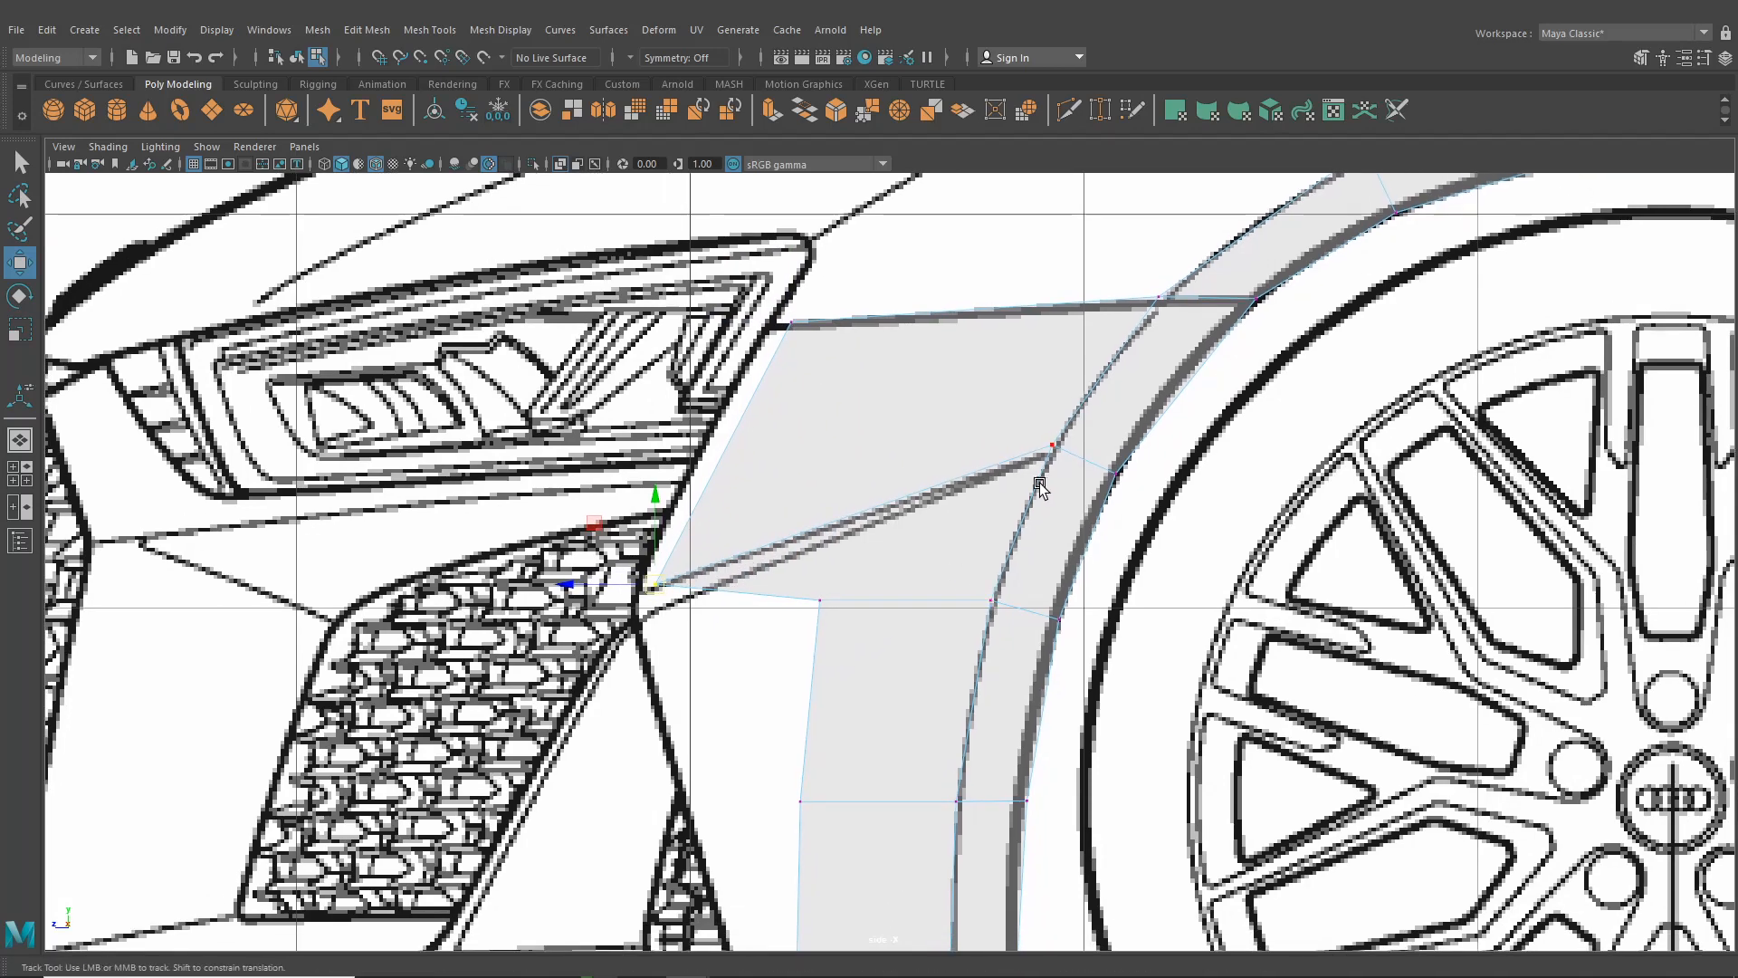
Nudge the arch vertex onto the crease line's rear end and move the front vertex below the crease to the bumper side panel's front edge
middle_click_drag(1040, 478, 1030, 467, "alt")
left_click(1050, 442)
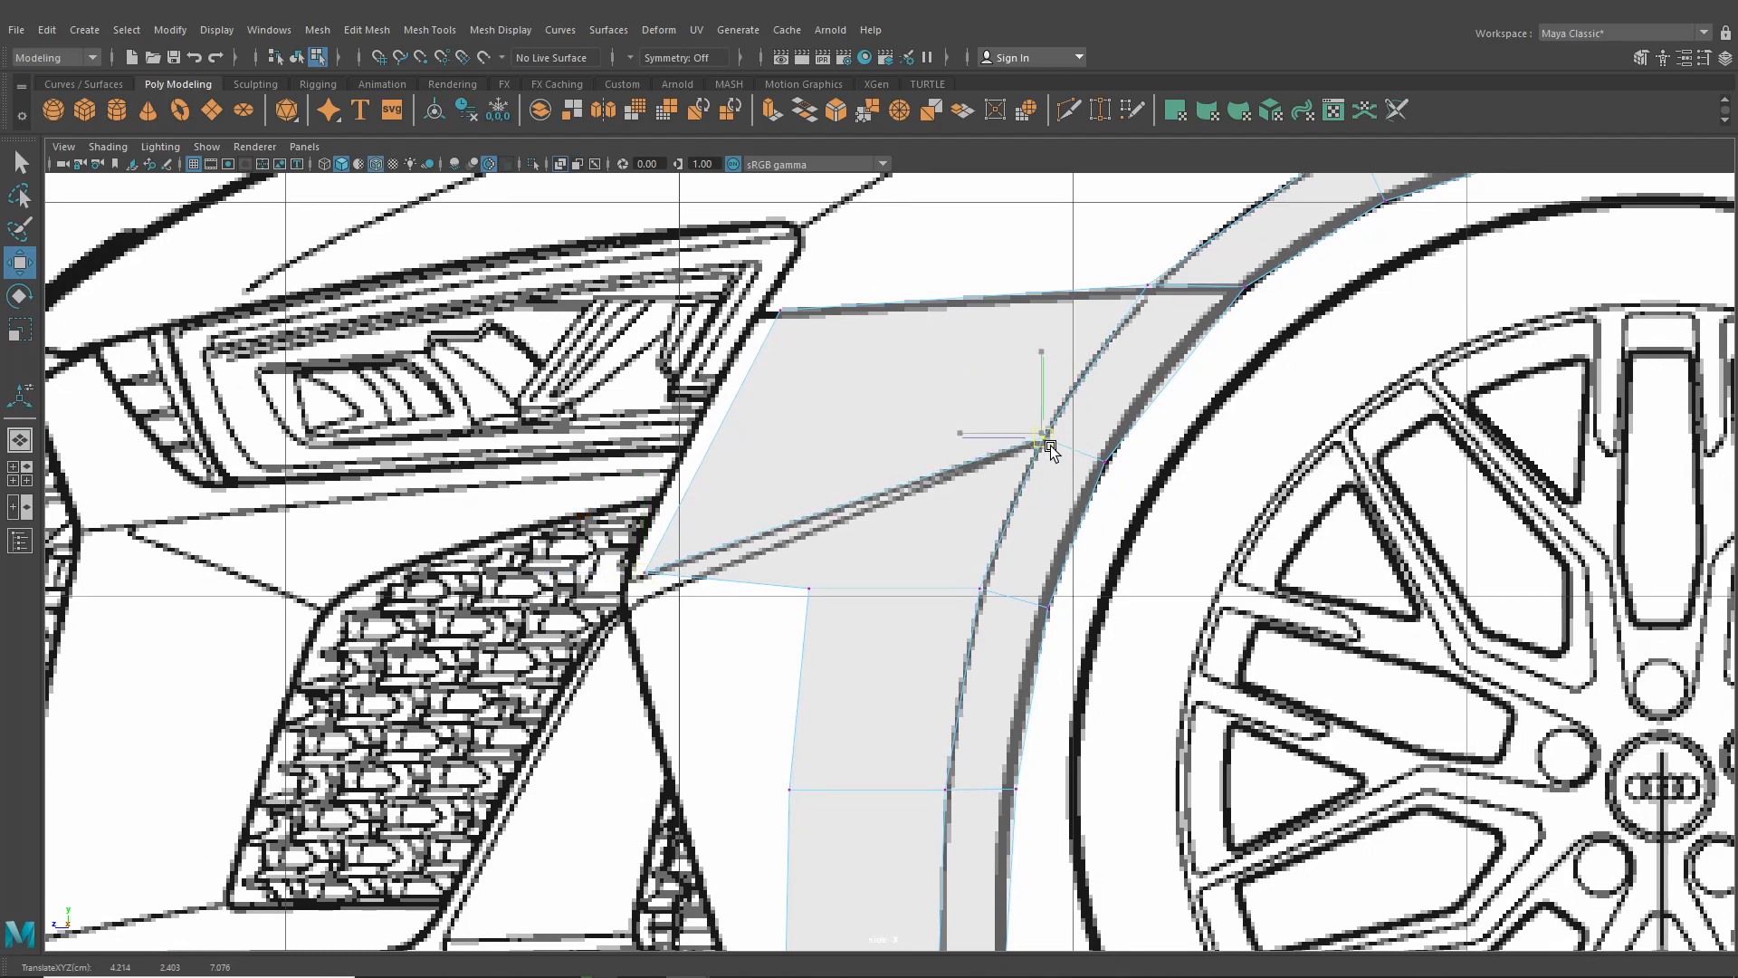
left_click(809, 588)
middle_click_drag(836, 594, 861, 458, "alt")
left_click_drag(861, 458, 714, 536)
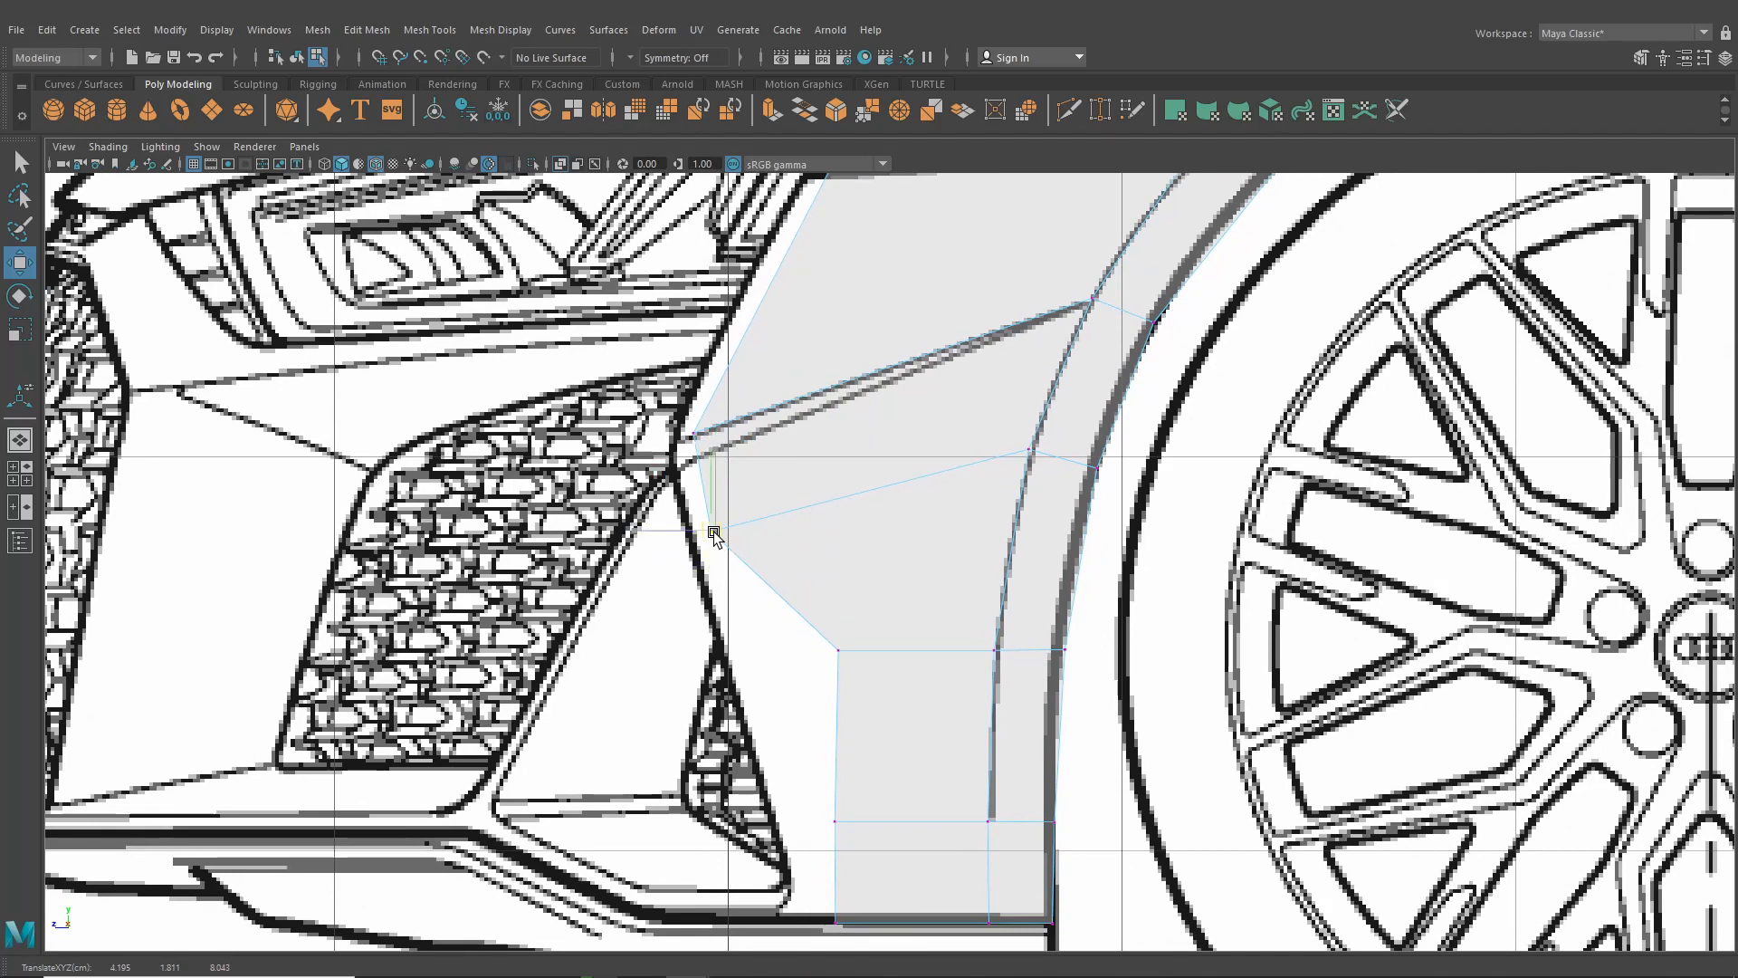
Move the next two front vertices down forward so the extrusion follows the side panel's front edge beside the air intake
middle_click_drag(737, 605, 755, 441, "alt")
left_click(850, 486)
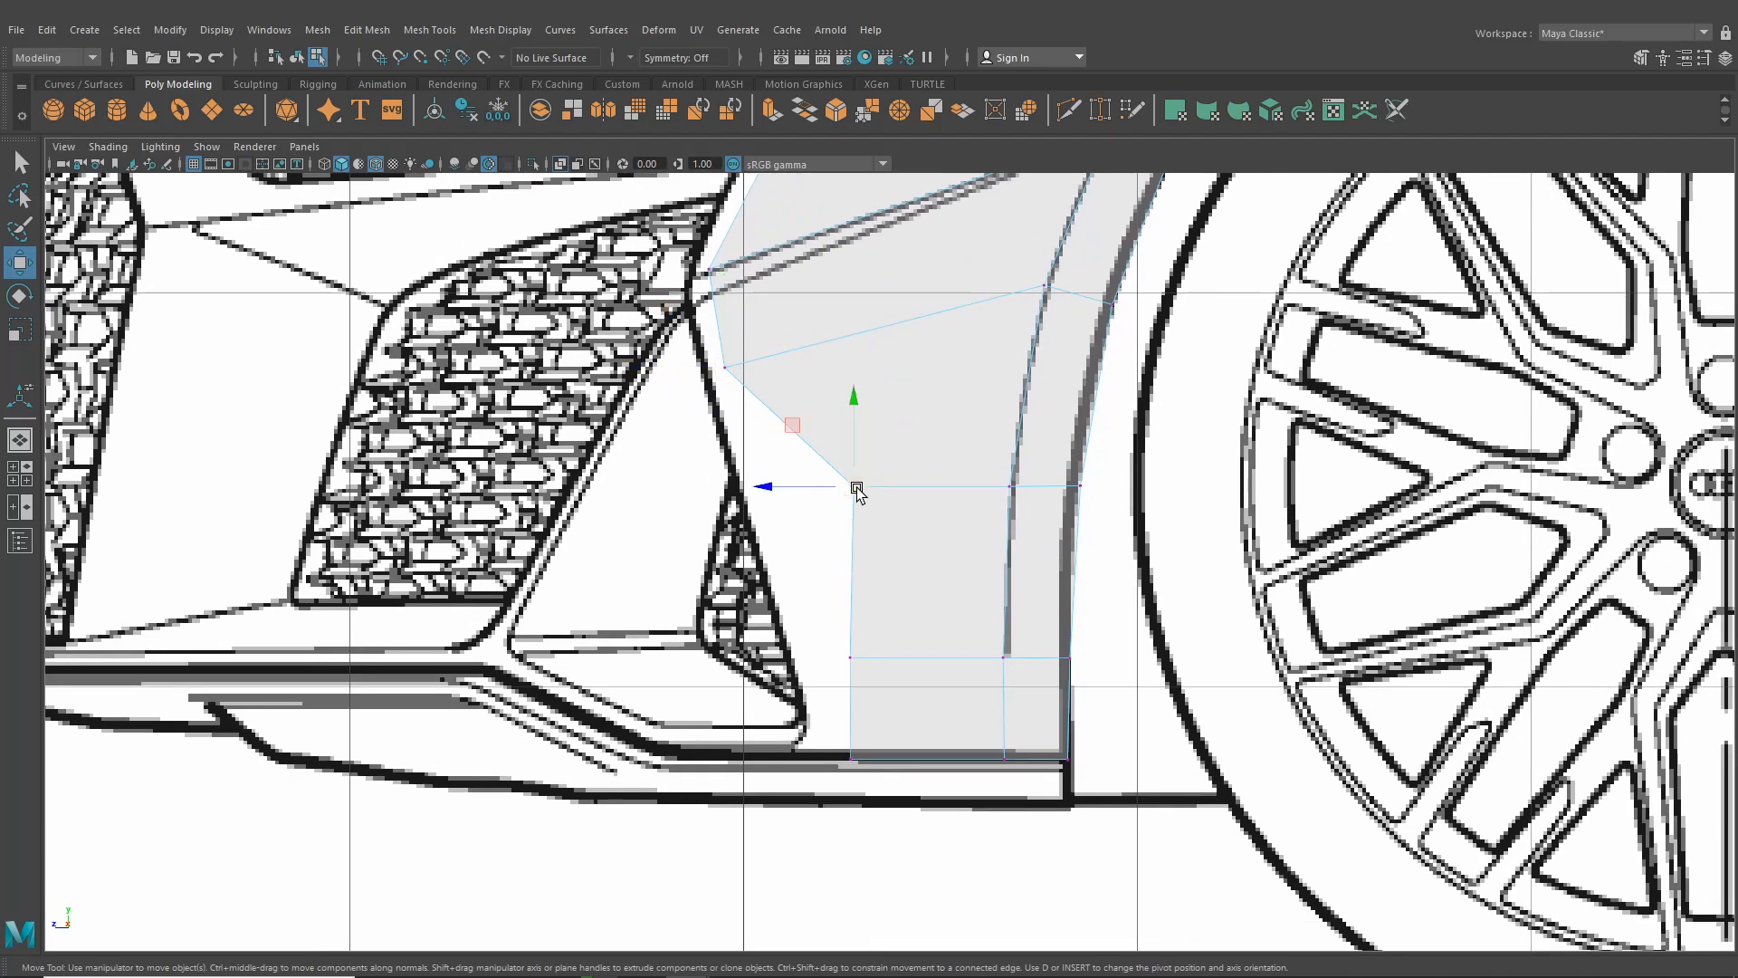
left_click_drag(854, 488, 764, 504)
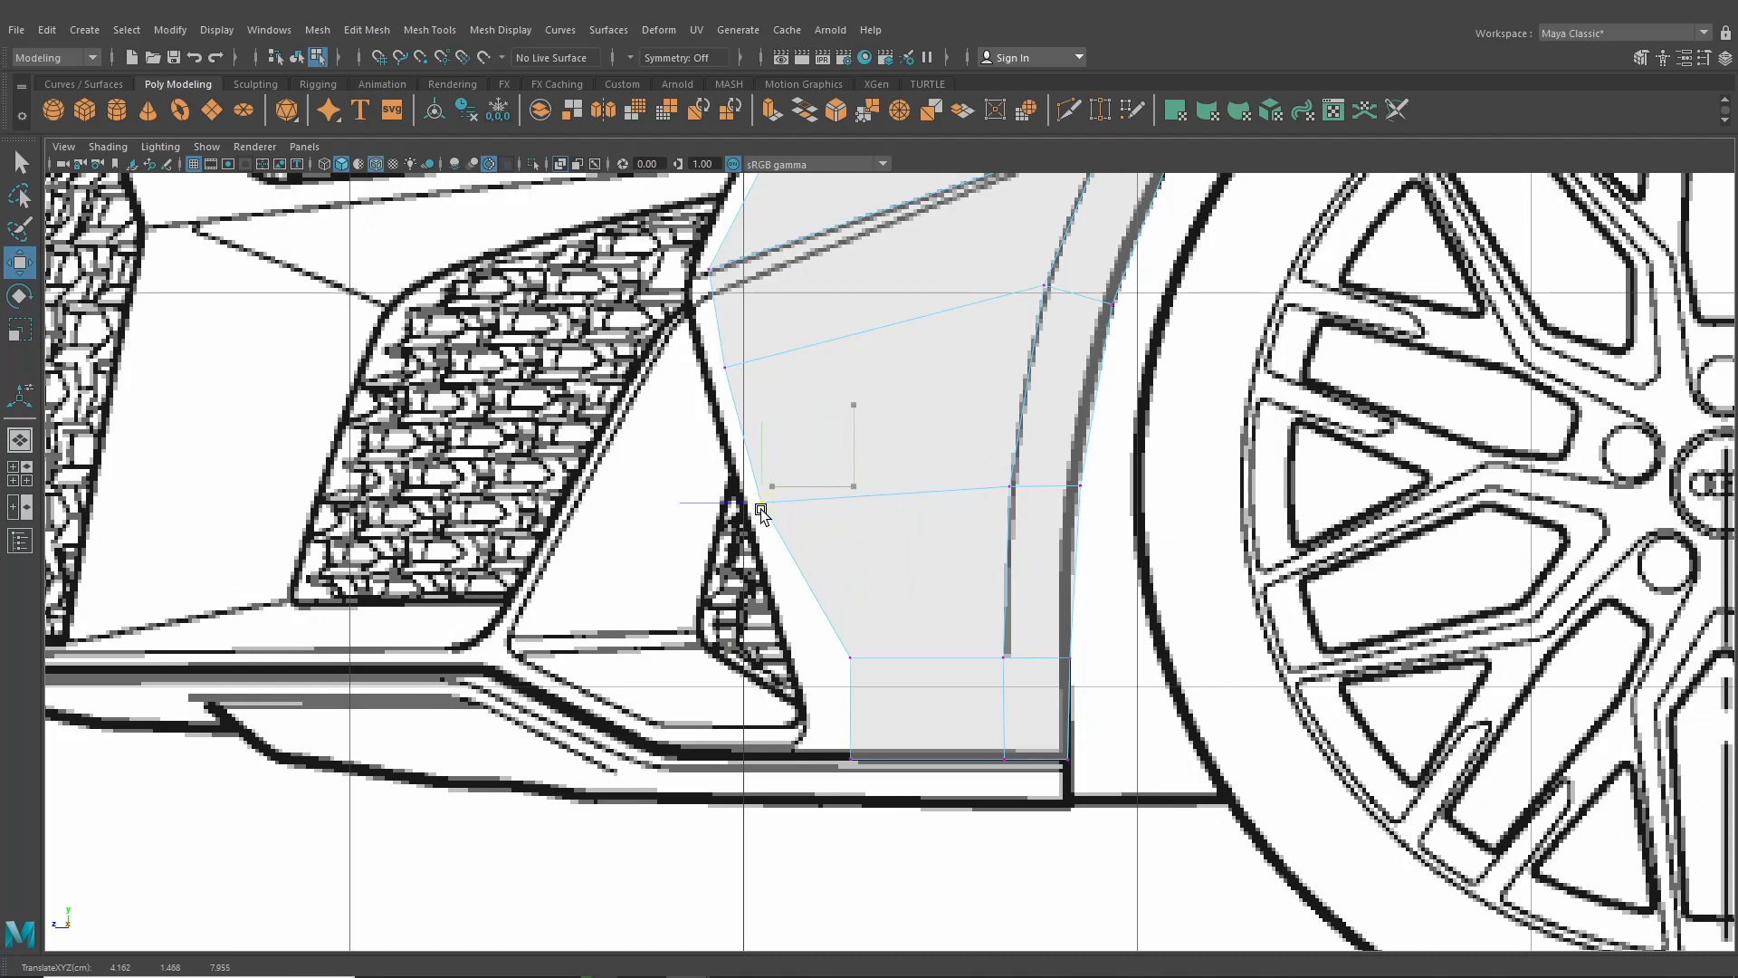
left_click(849, 657)
left_click_drag(852, 661, 768, 700)
middle_click_drag(825, 522, 815, 781, "alt")
middle_click_drag(819, 562, 819, 590, "alt")
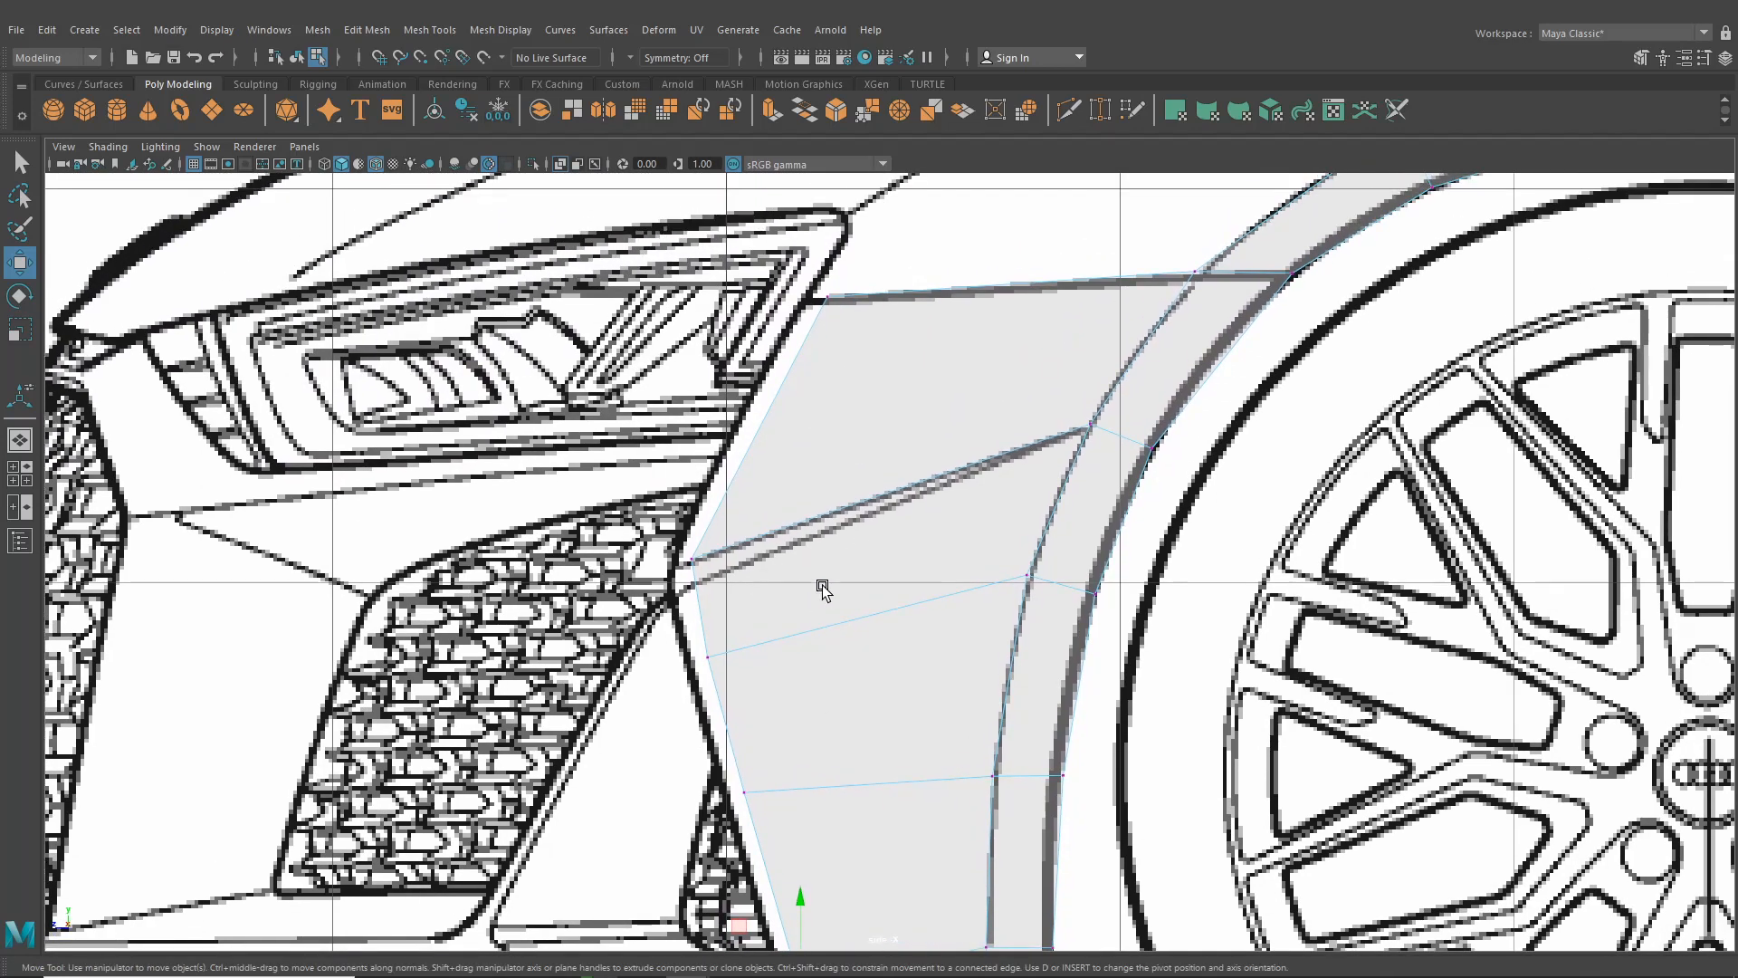
Cut a new edge with Multi-Cut along the lower crease line, from the arch's crease vertex to the extrusion's front edge
scroll(842, 534, "up", 1)
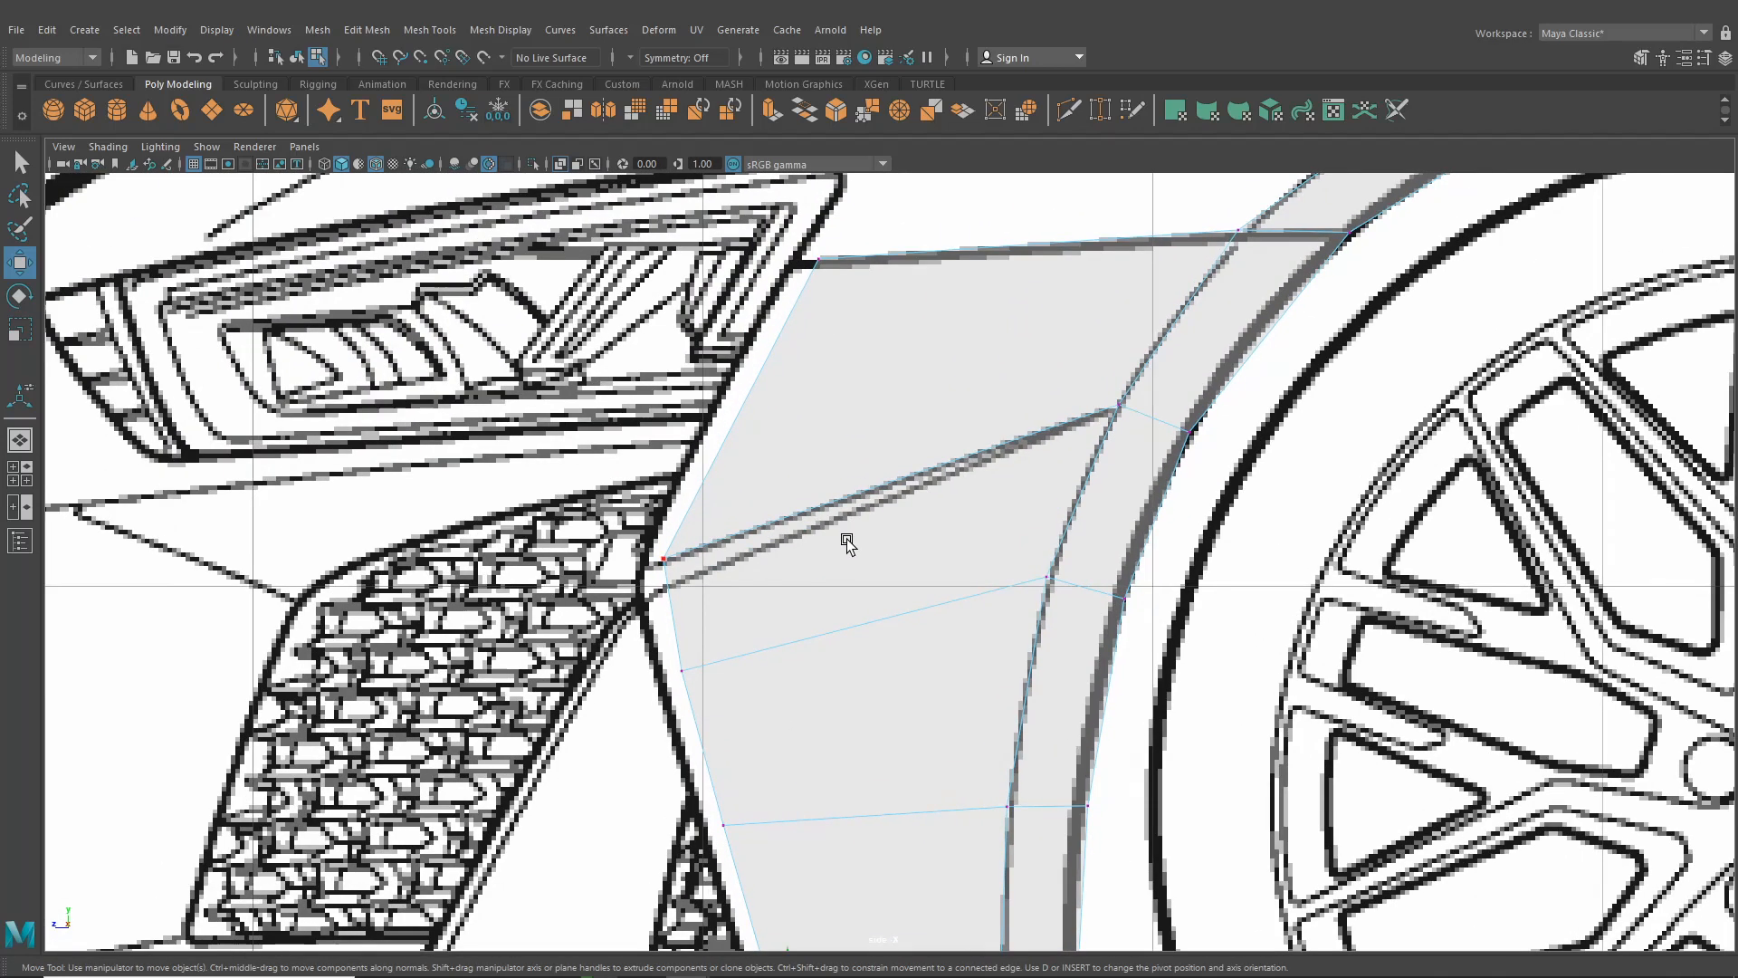
left_click(1068, 107)
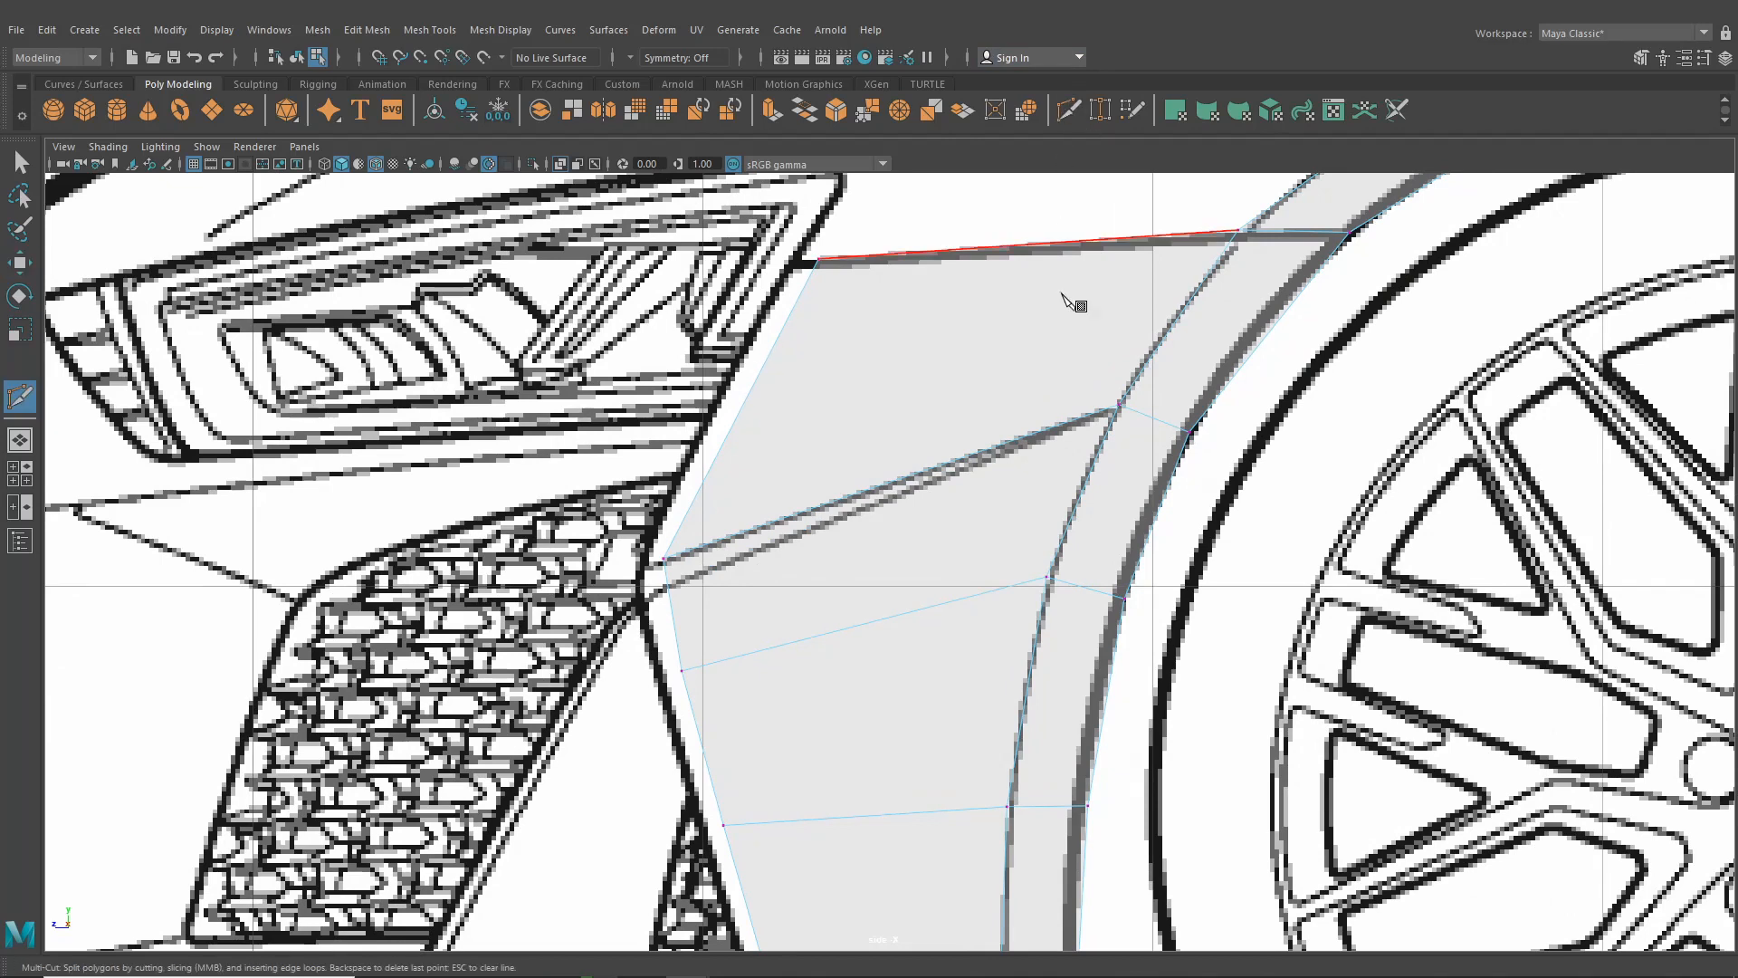
scroll(1077, 312, "up", 1)
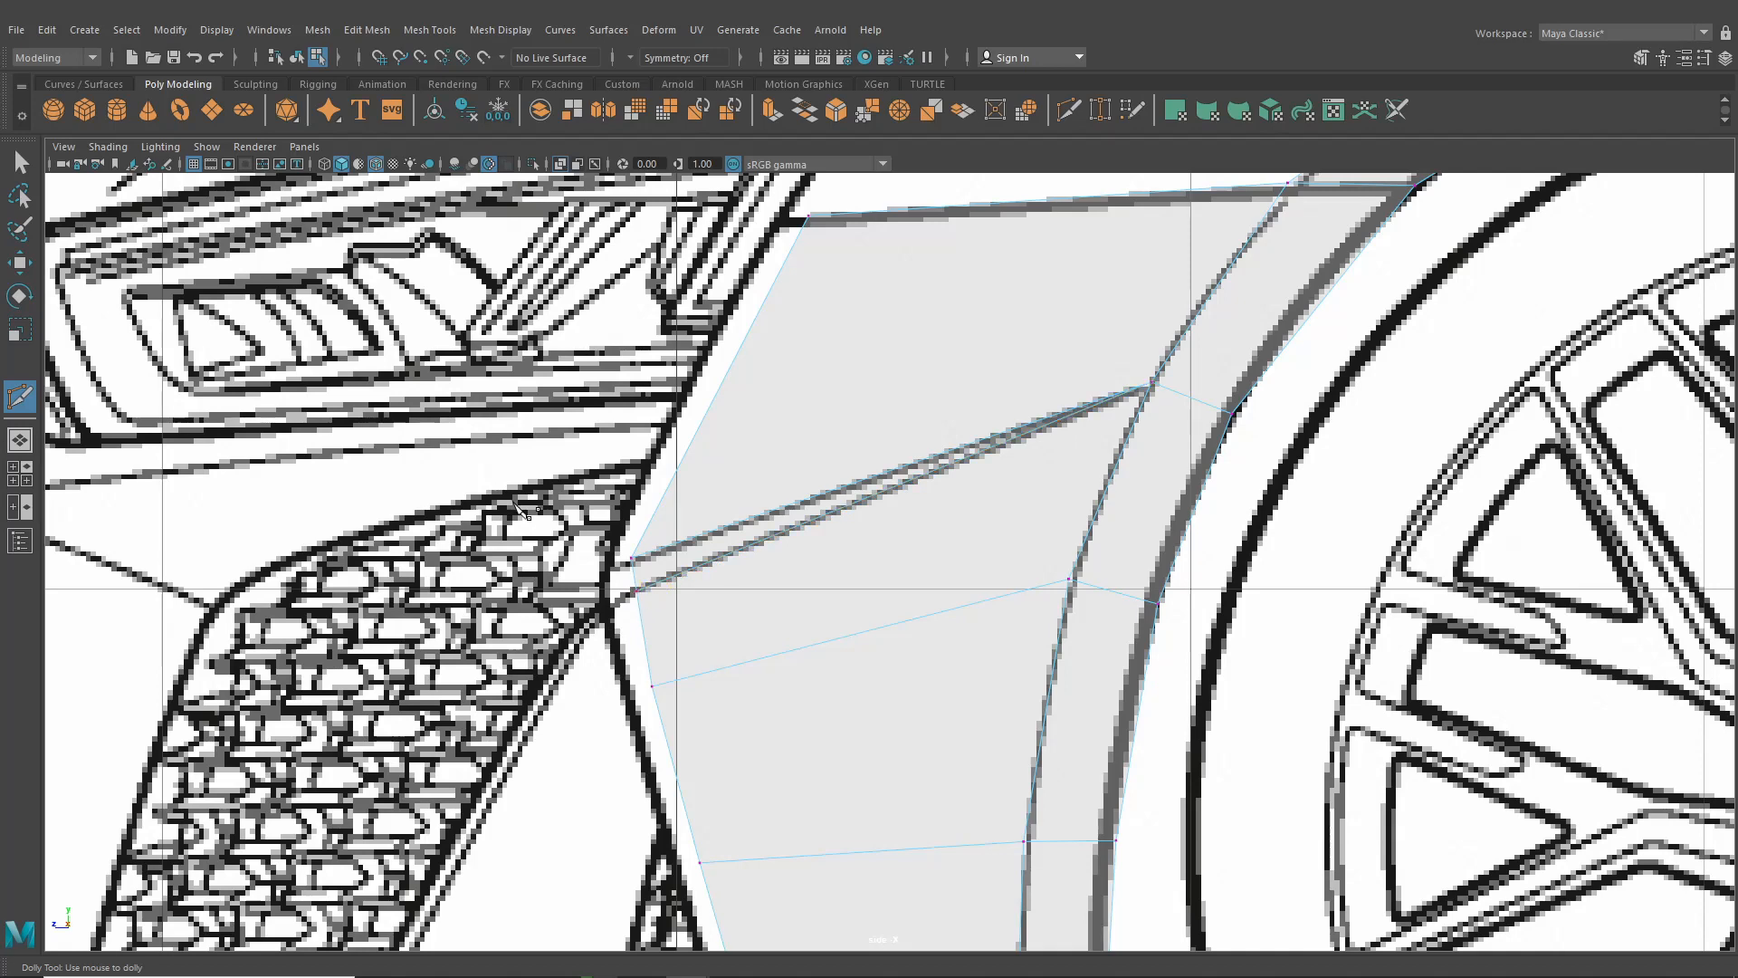
Align the front vertices of both crease edges and the vertex below them with the bumper panel's front edge in the side view
left_click(21, 264)
middle_click_drag(769, 522, 829, 483, "alt")
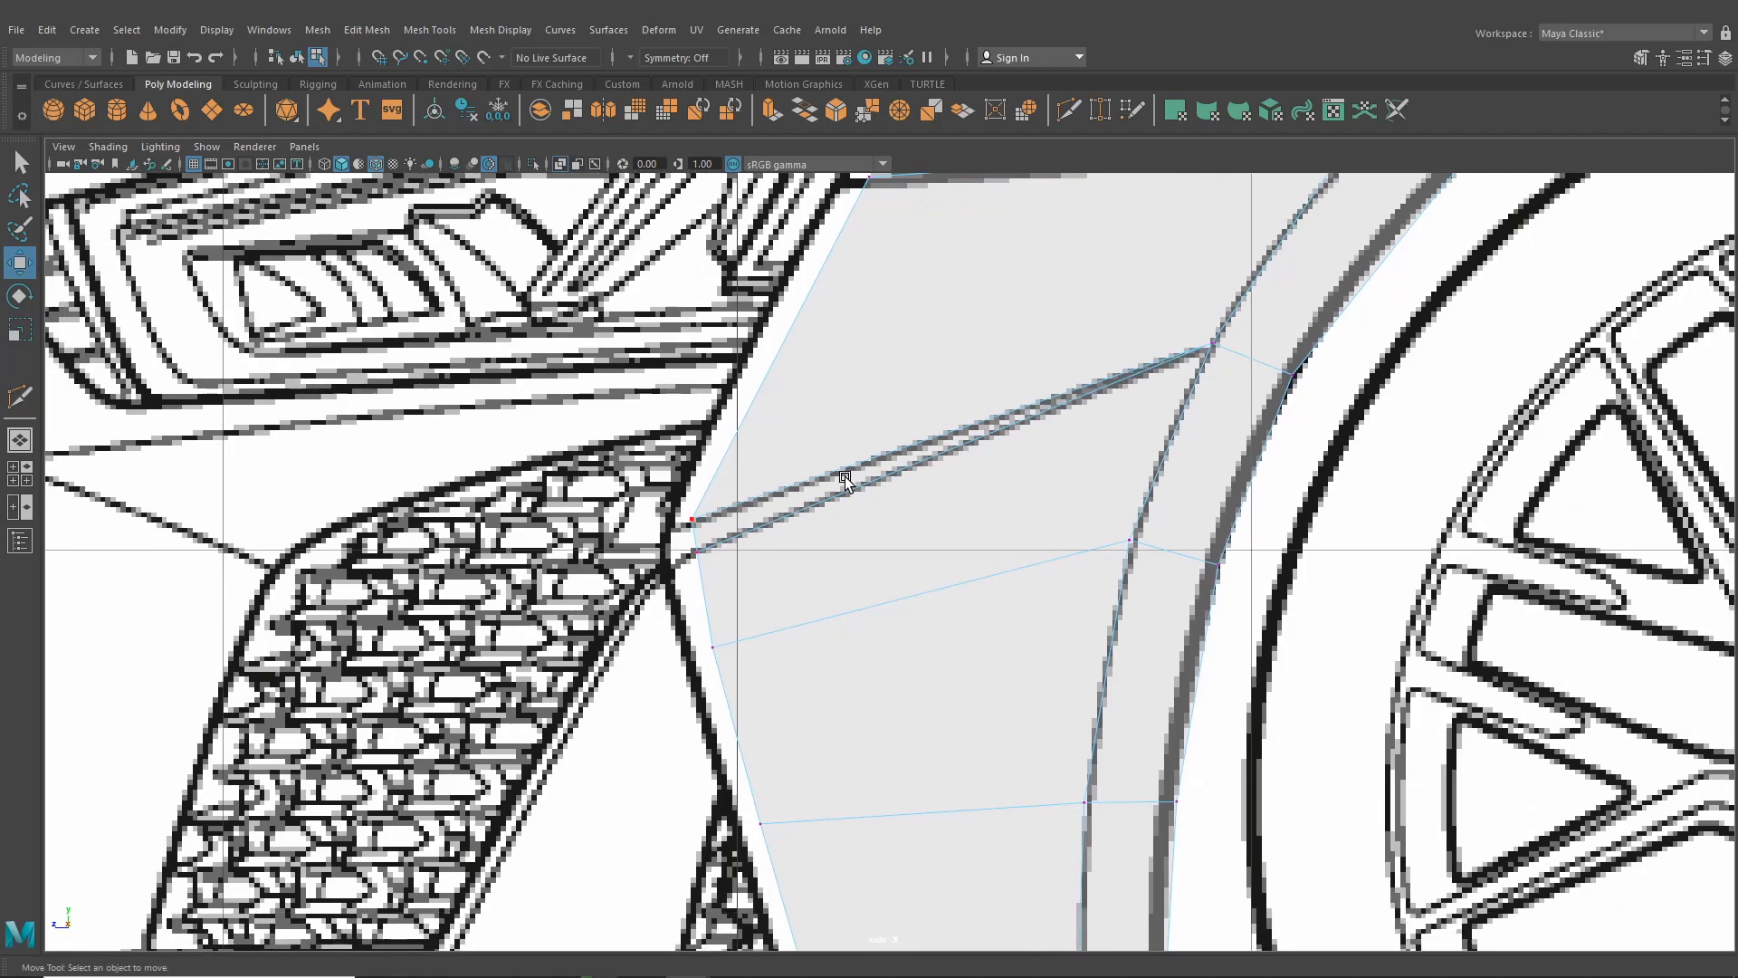
right_click_drag(845, 466, 763, 462)
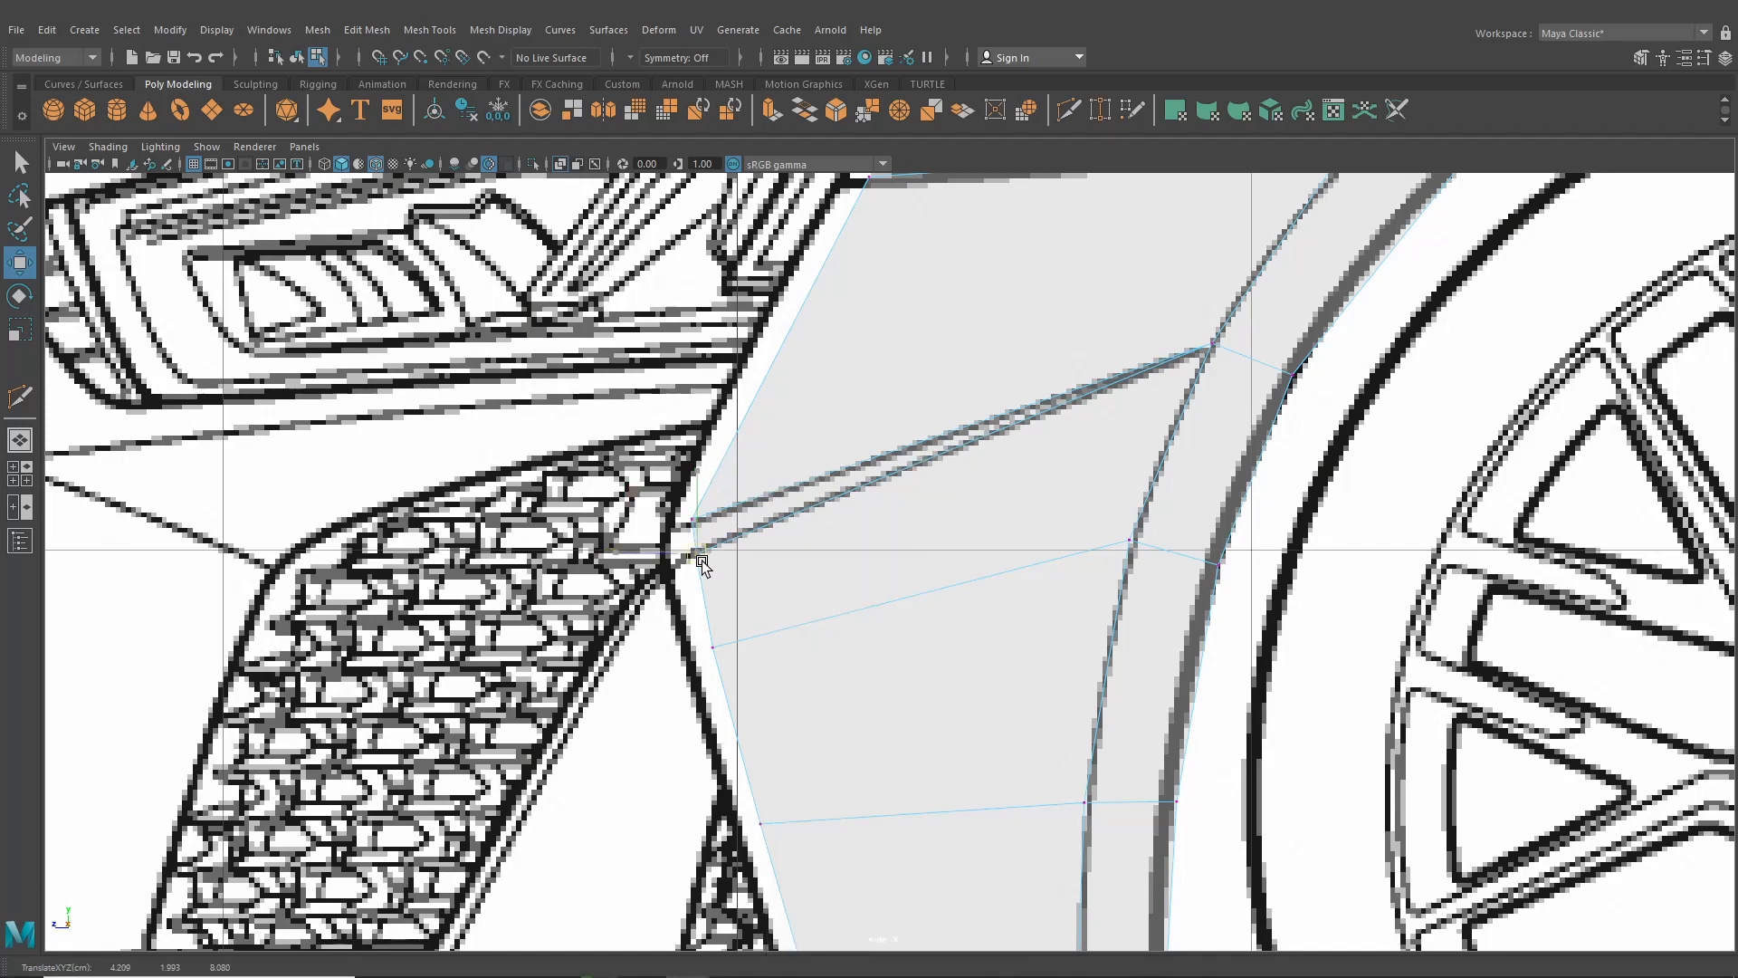
left_click_drag(711, 566, 694, 529)
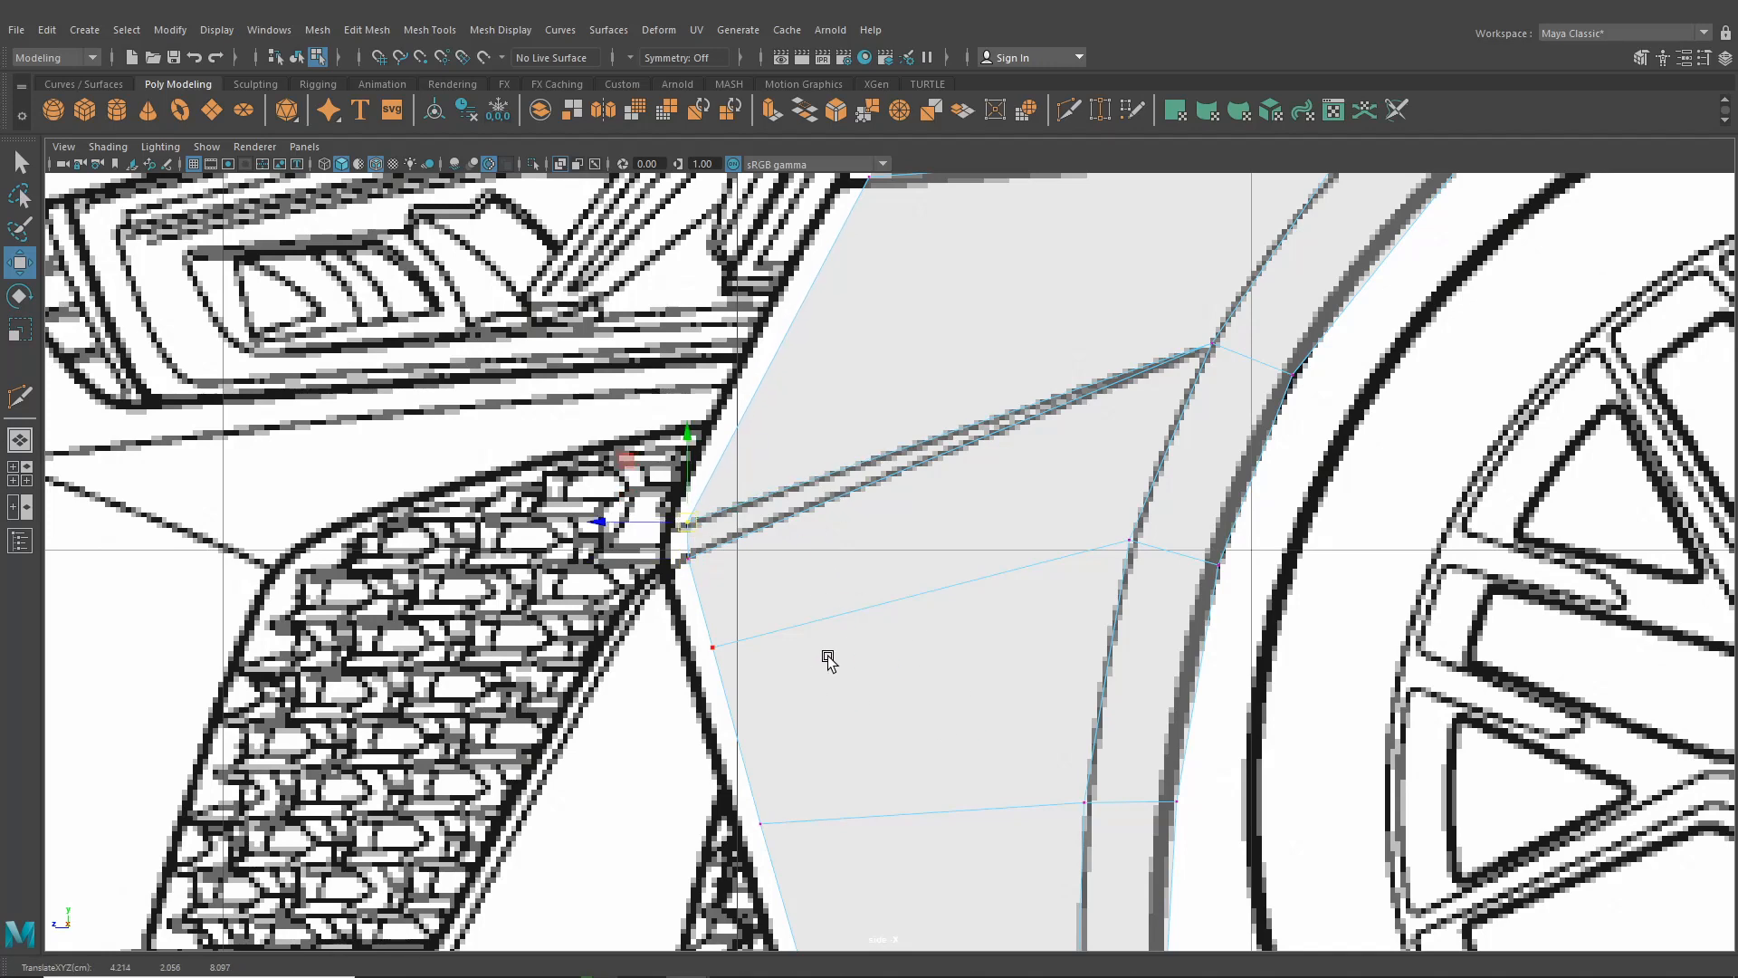
middle_click_drag(830, 660, 856, 582, "alt")
left_click(739, 570)
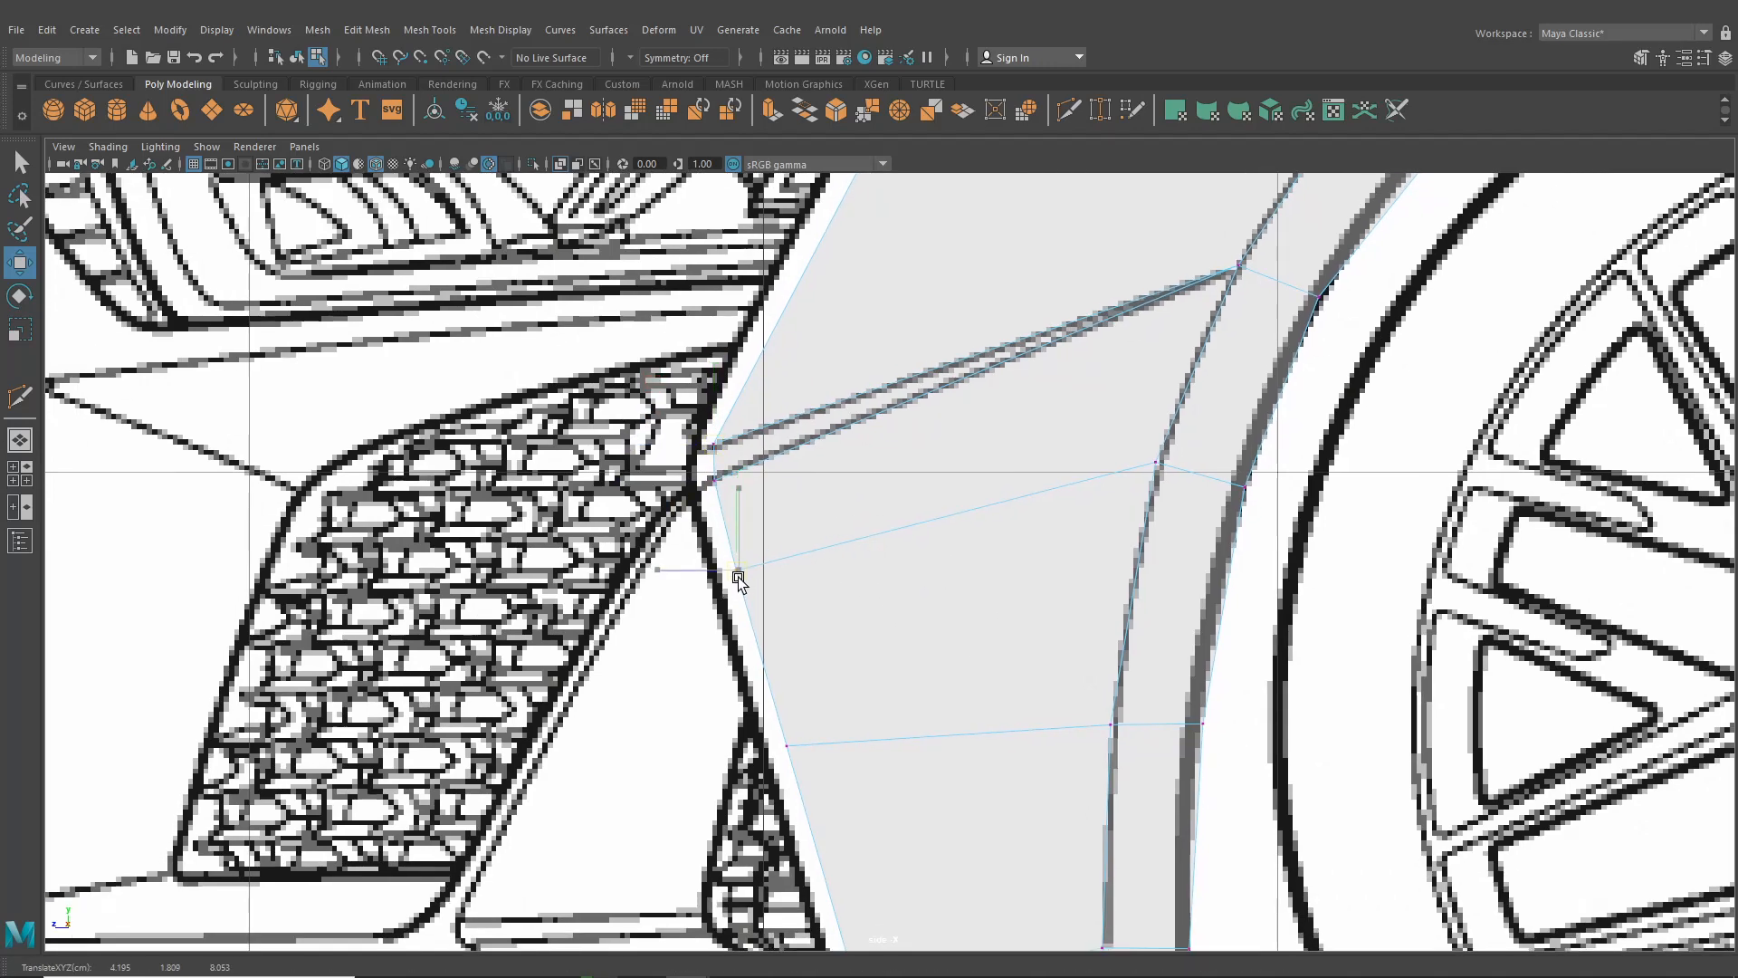
left_click_drag(737, 575, 736, 576)
mouse_move(855, 708)
middle_mouse_down("alt")
mouse_move(857, 489)
mouse_move(817, 780)
middle_mouse_up("alt")
middle_click_drag(849, 529, 818, 809, "alt")
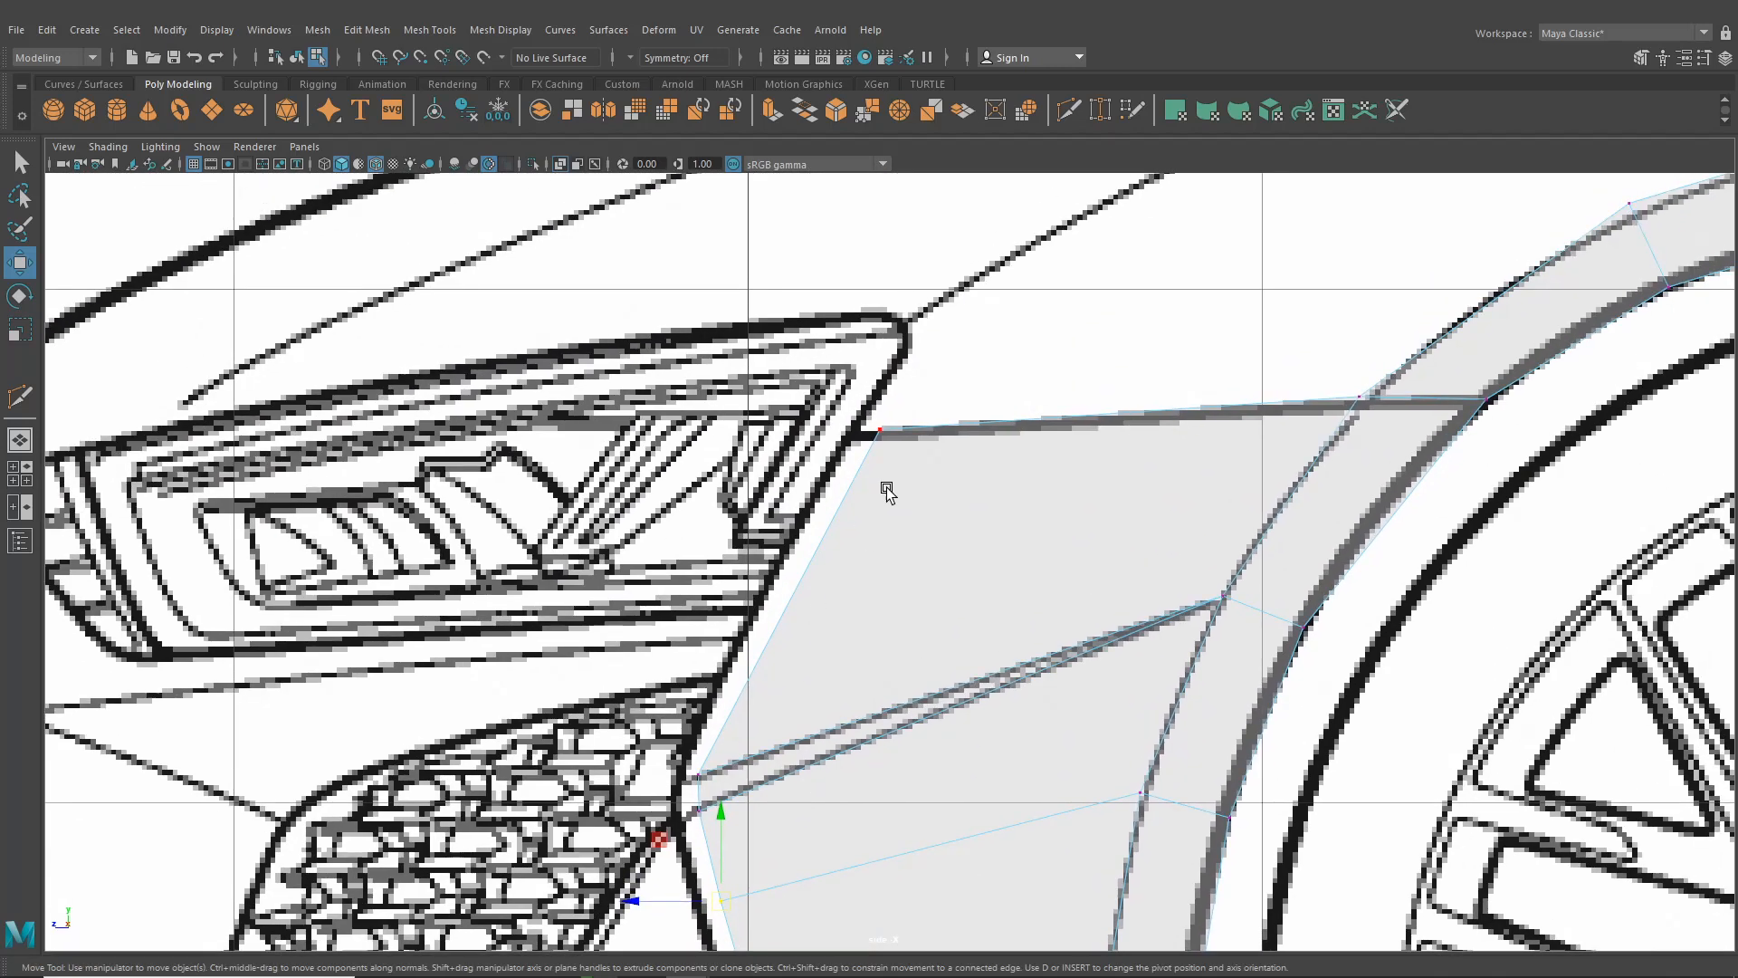
Move the panel's top front vertex inward in the front view to where the bumper-fender seam meets the headlight
left_click(21, 479)
scroll(715, 744, "up", 5)
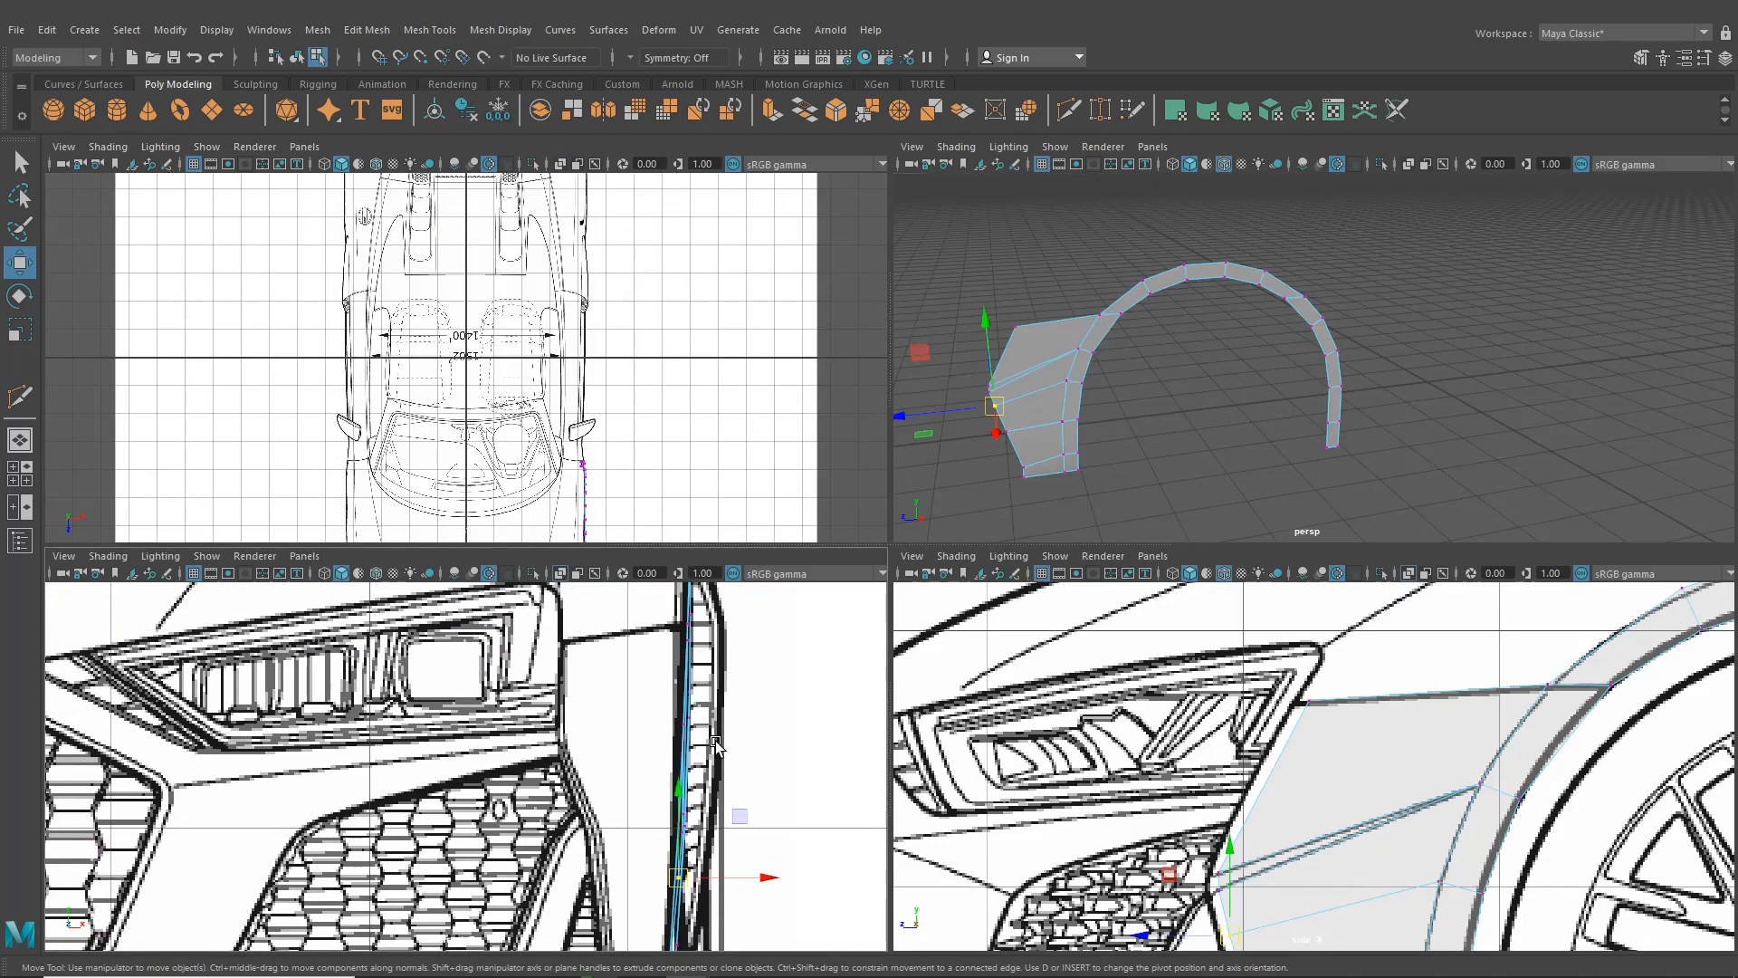
left_click(1017, 328)
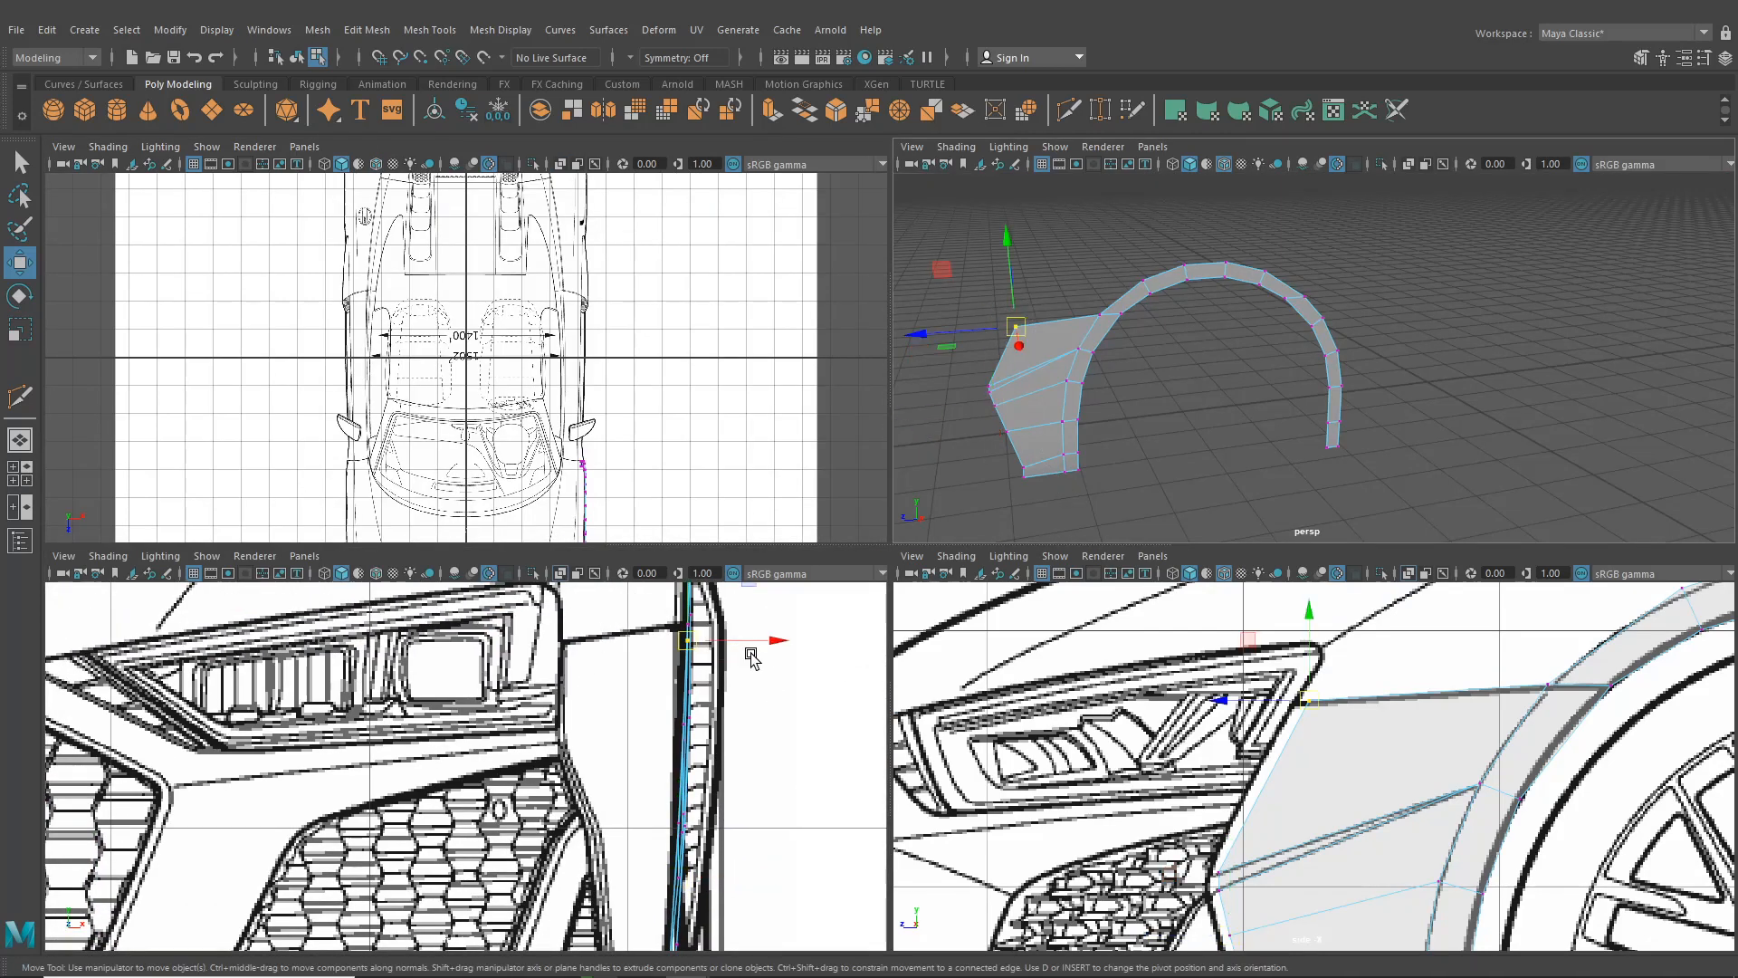
left_click_drag(766, 640, 638, 647)
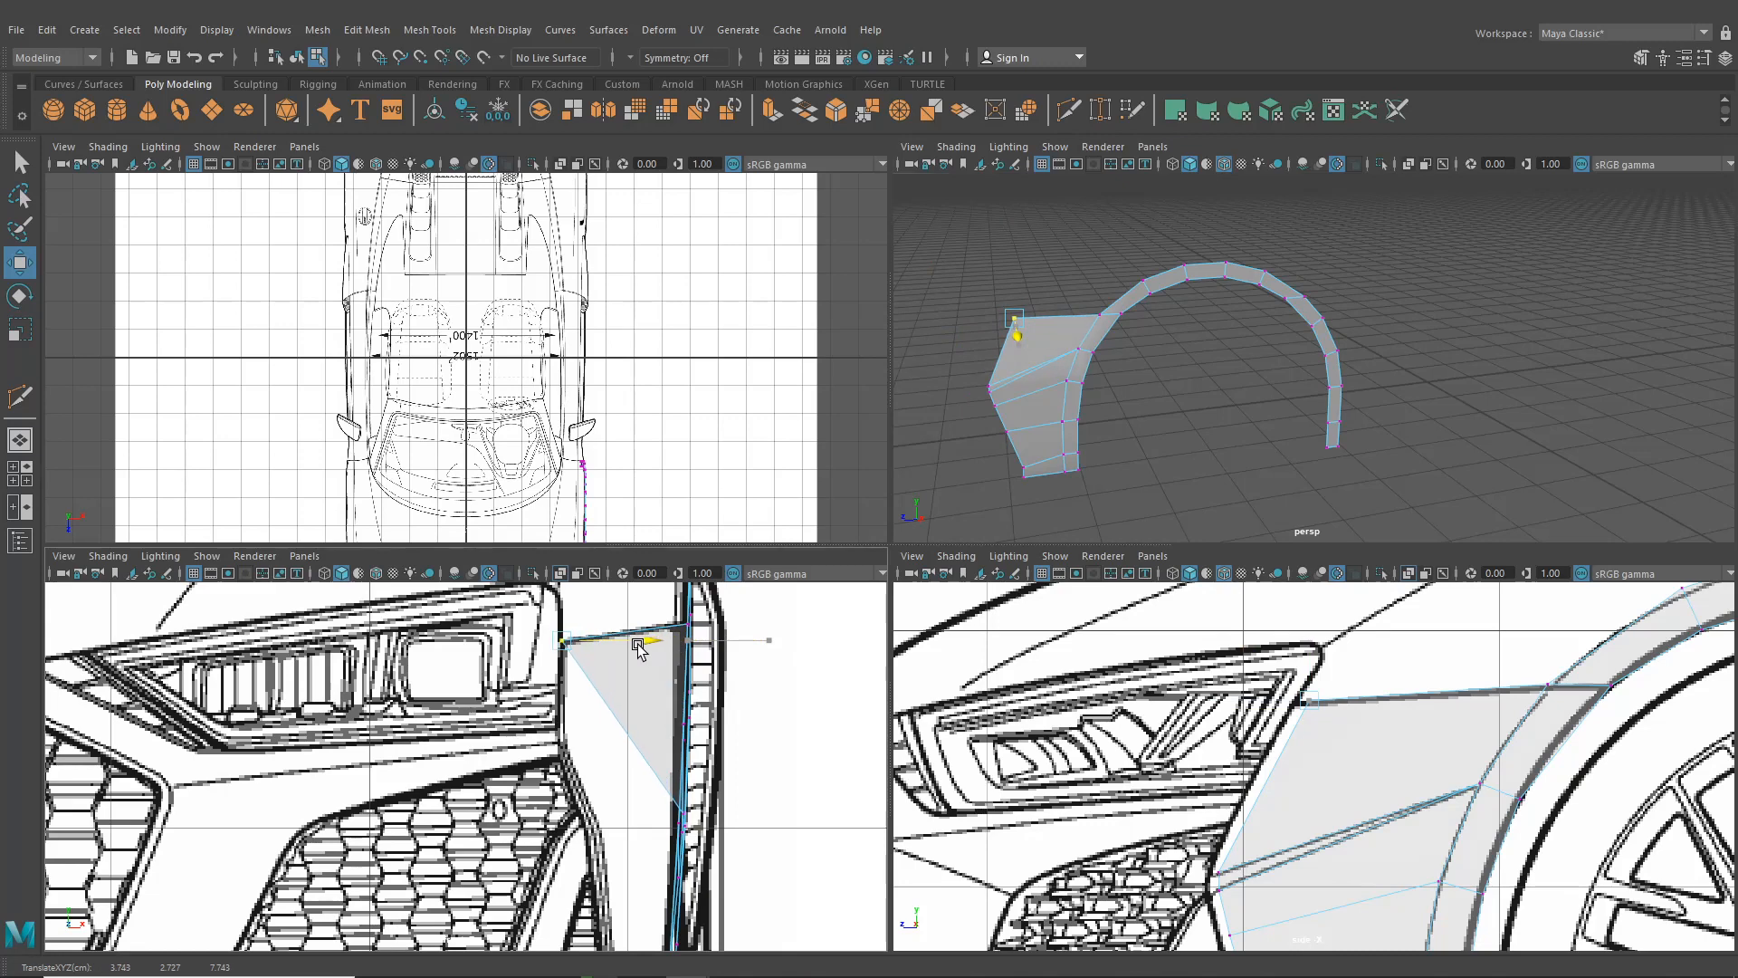
scroll(638, 652, "up", 4)
scroll(1057, 849, "down", 2)
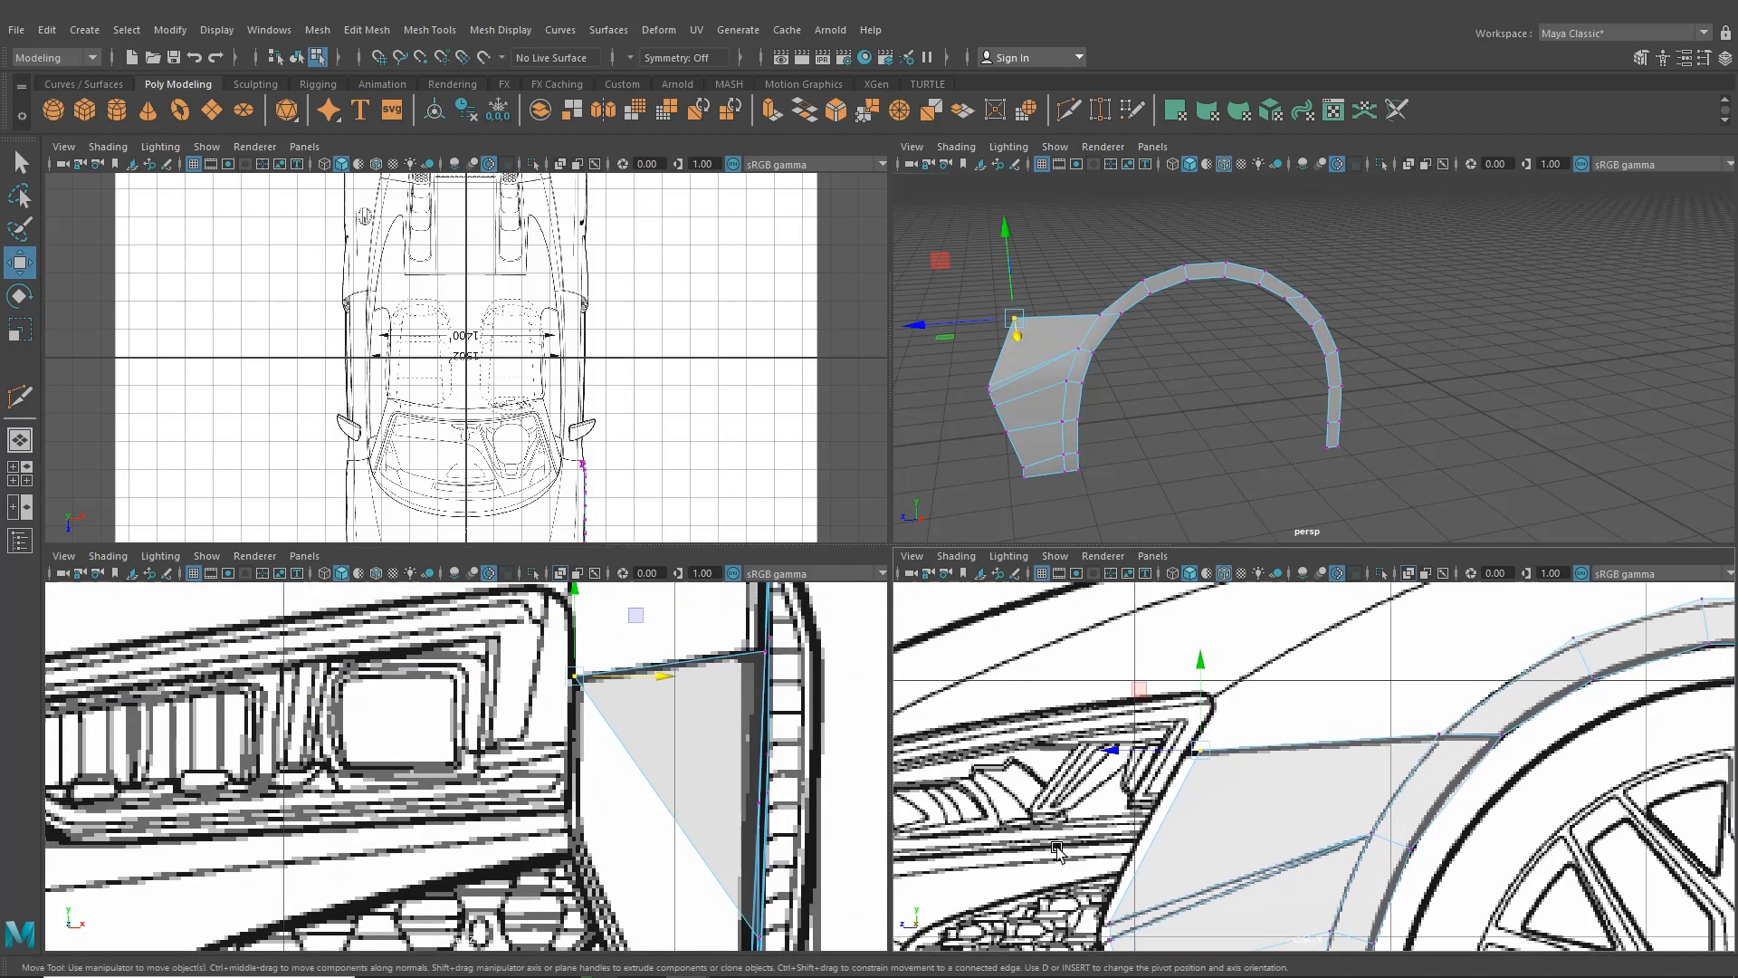
scroll(1190, 802, "up", 3)
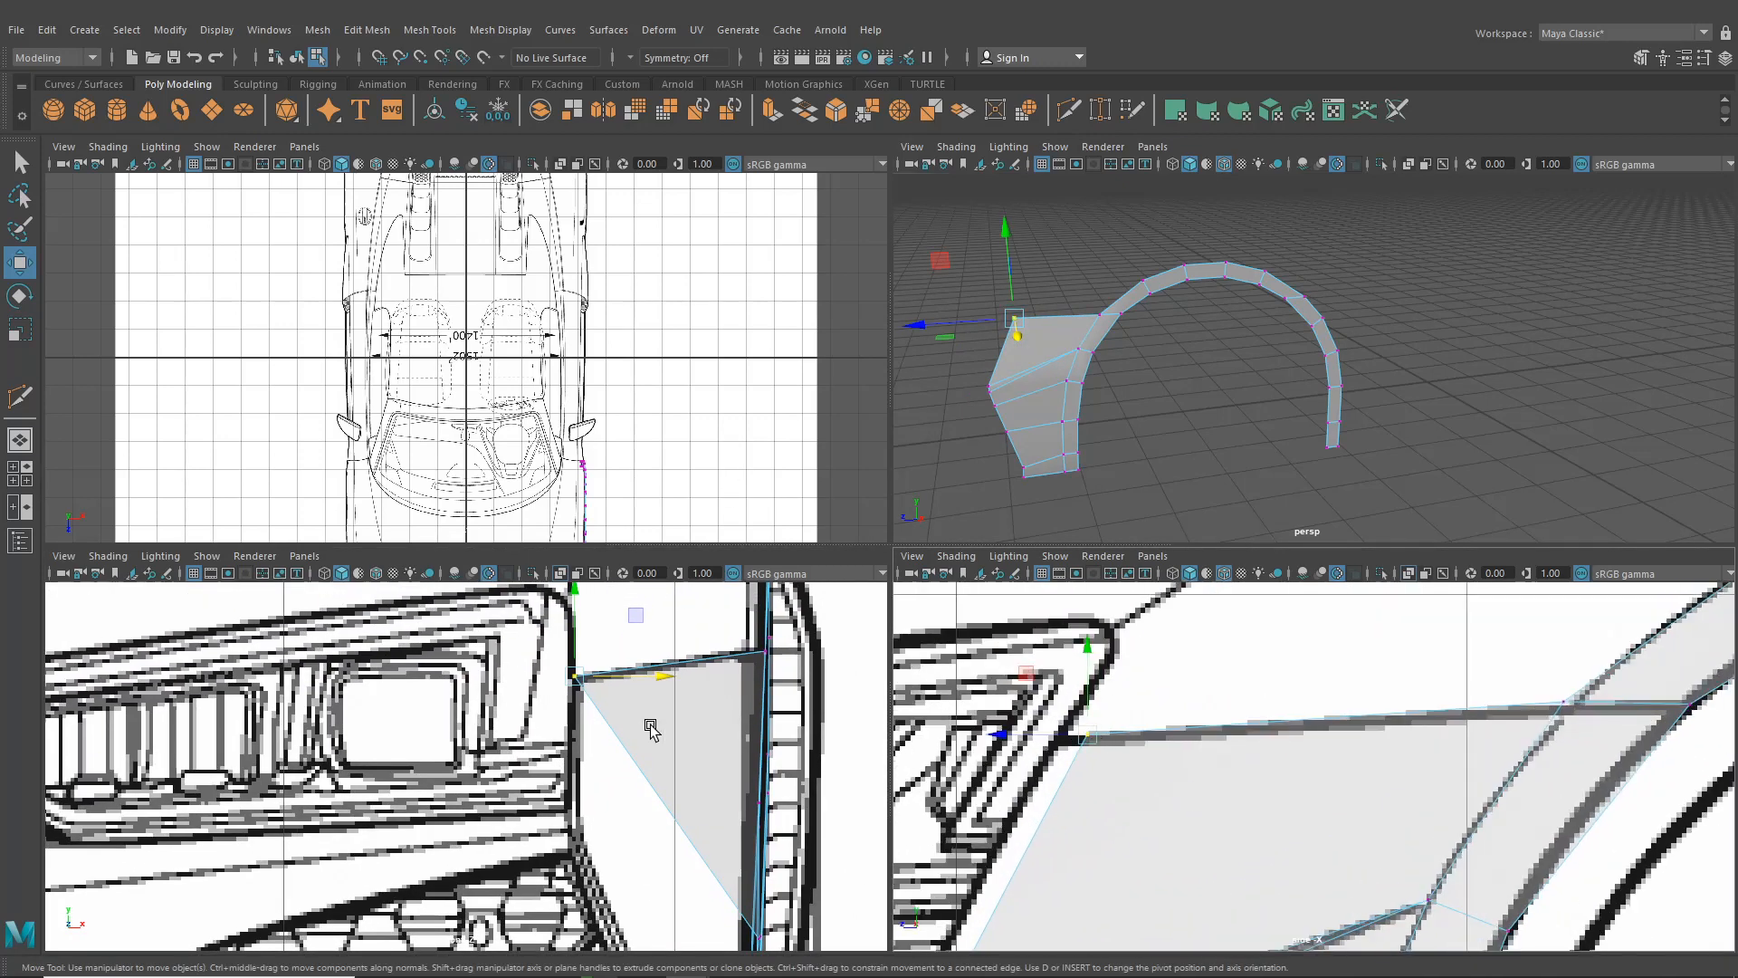
scroll(641, 688, "up", 2)
left_click_drag(675, 667, 683, 668)
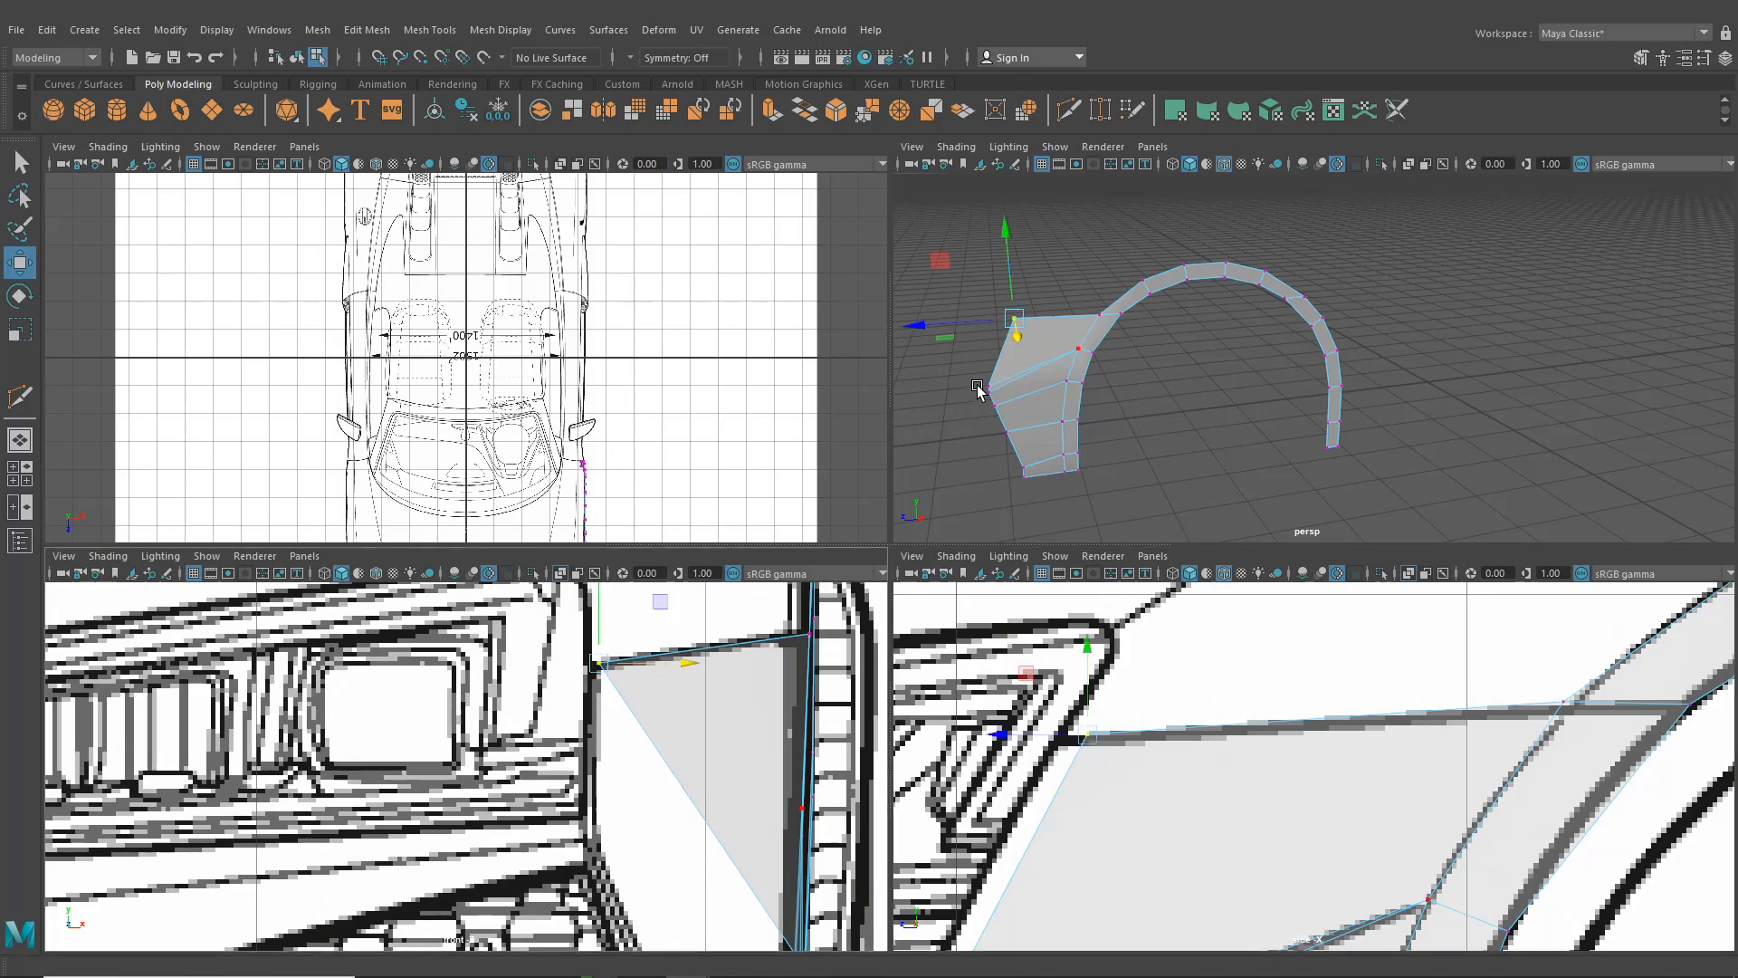
Select the front vertices of the two crease edges and move them inward and slightly down onto the bumper edge in the front view
left_click_drag(980, 378, 998, 401)
middle_click_drag(604, 847, 559, 648, "alt")
left_click_drag(830, 796, 658, 770)
left_click(616, 764)
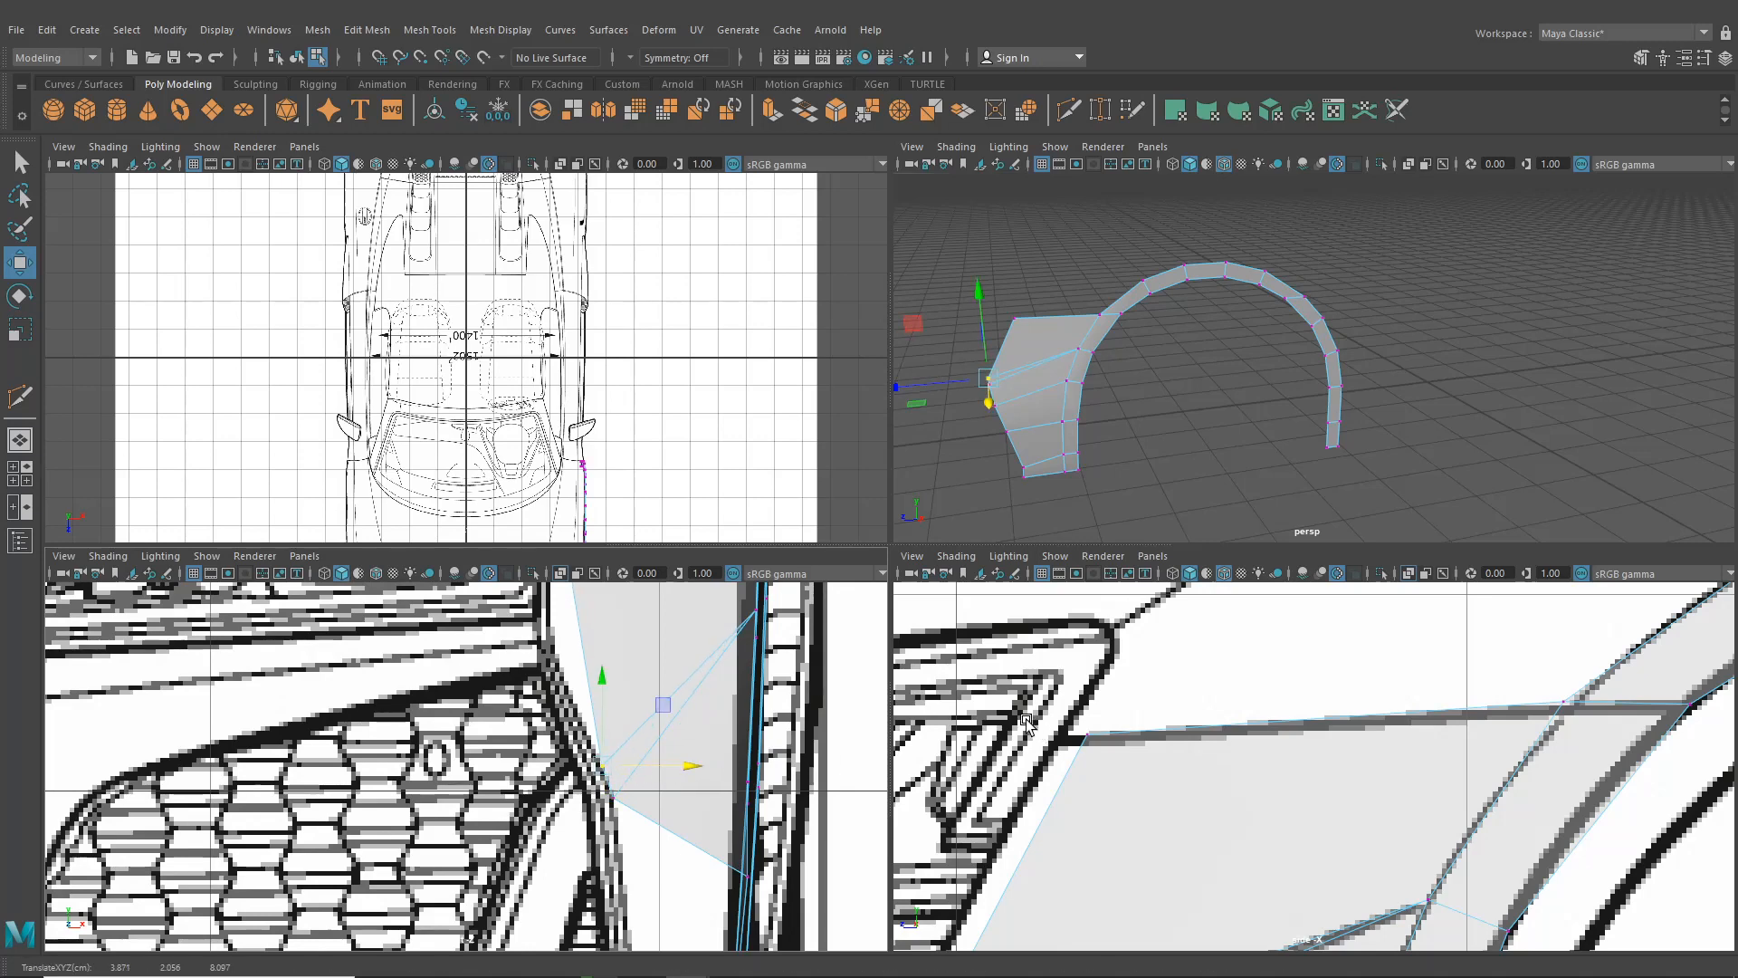
middle_click_drag(1057, 753, 1083, 681, "alt")
middle_click_drag(575, 654, 580, 693, "alt")
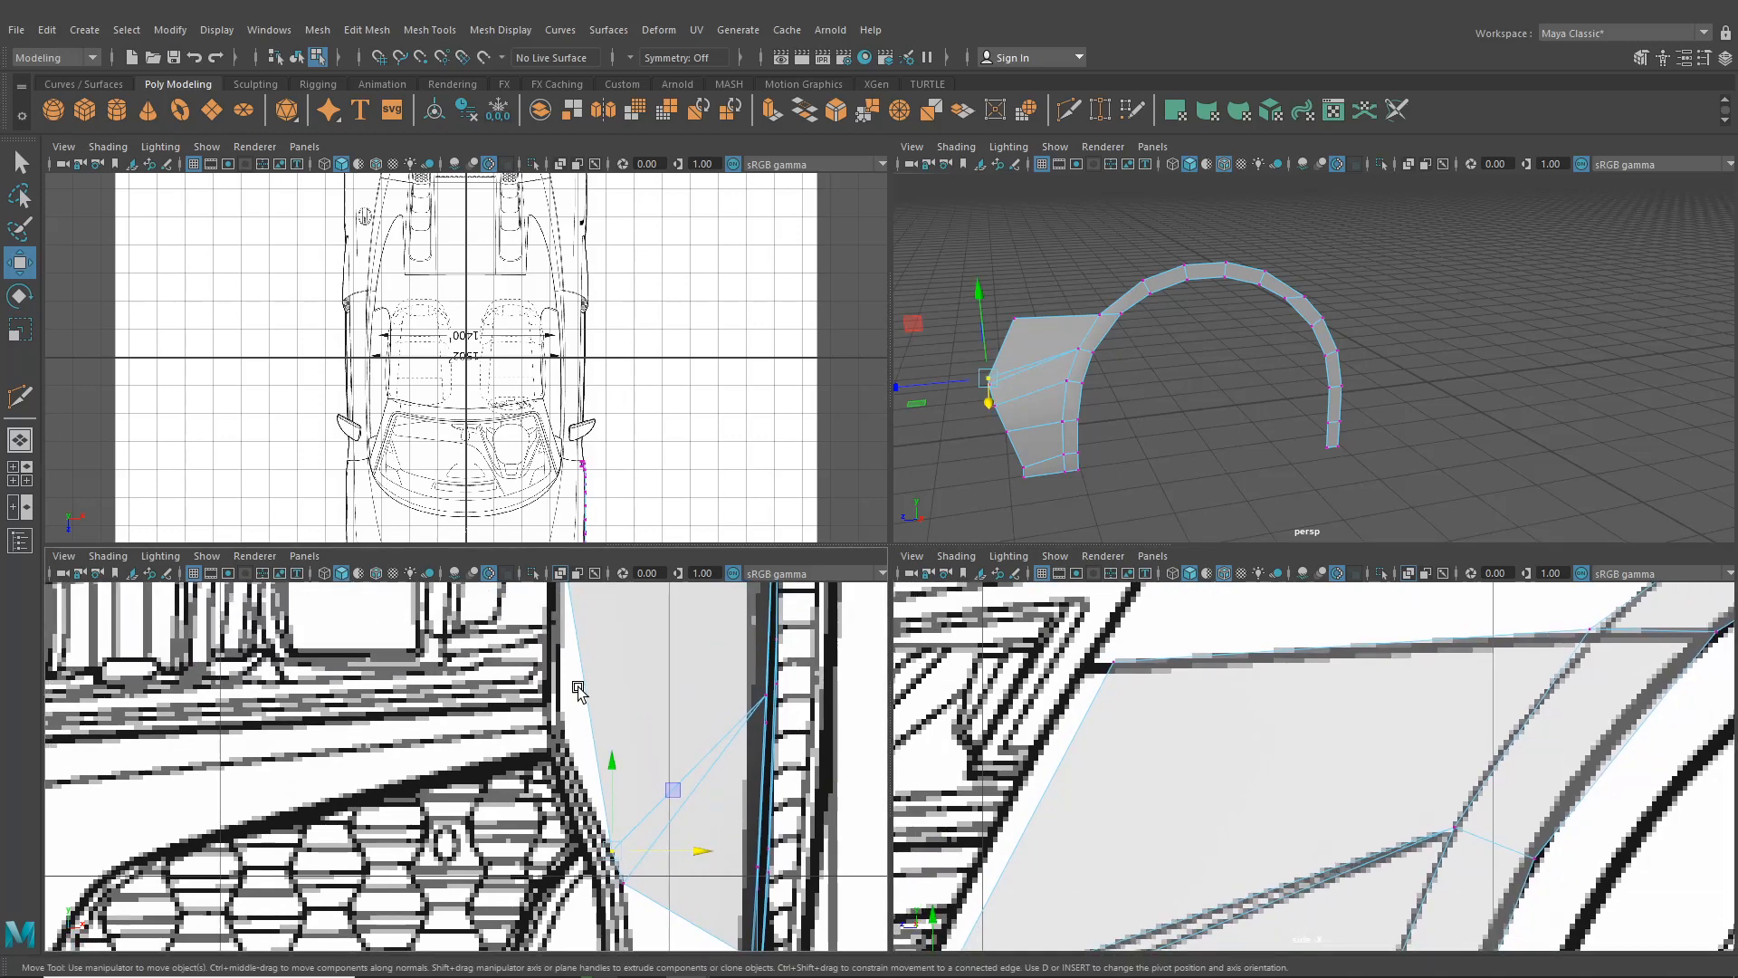
middle_click_drag(590, 758, 569, 554, "alt")
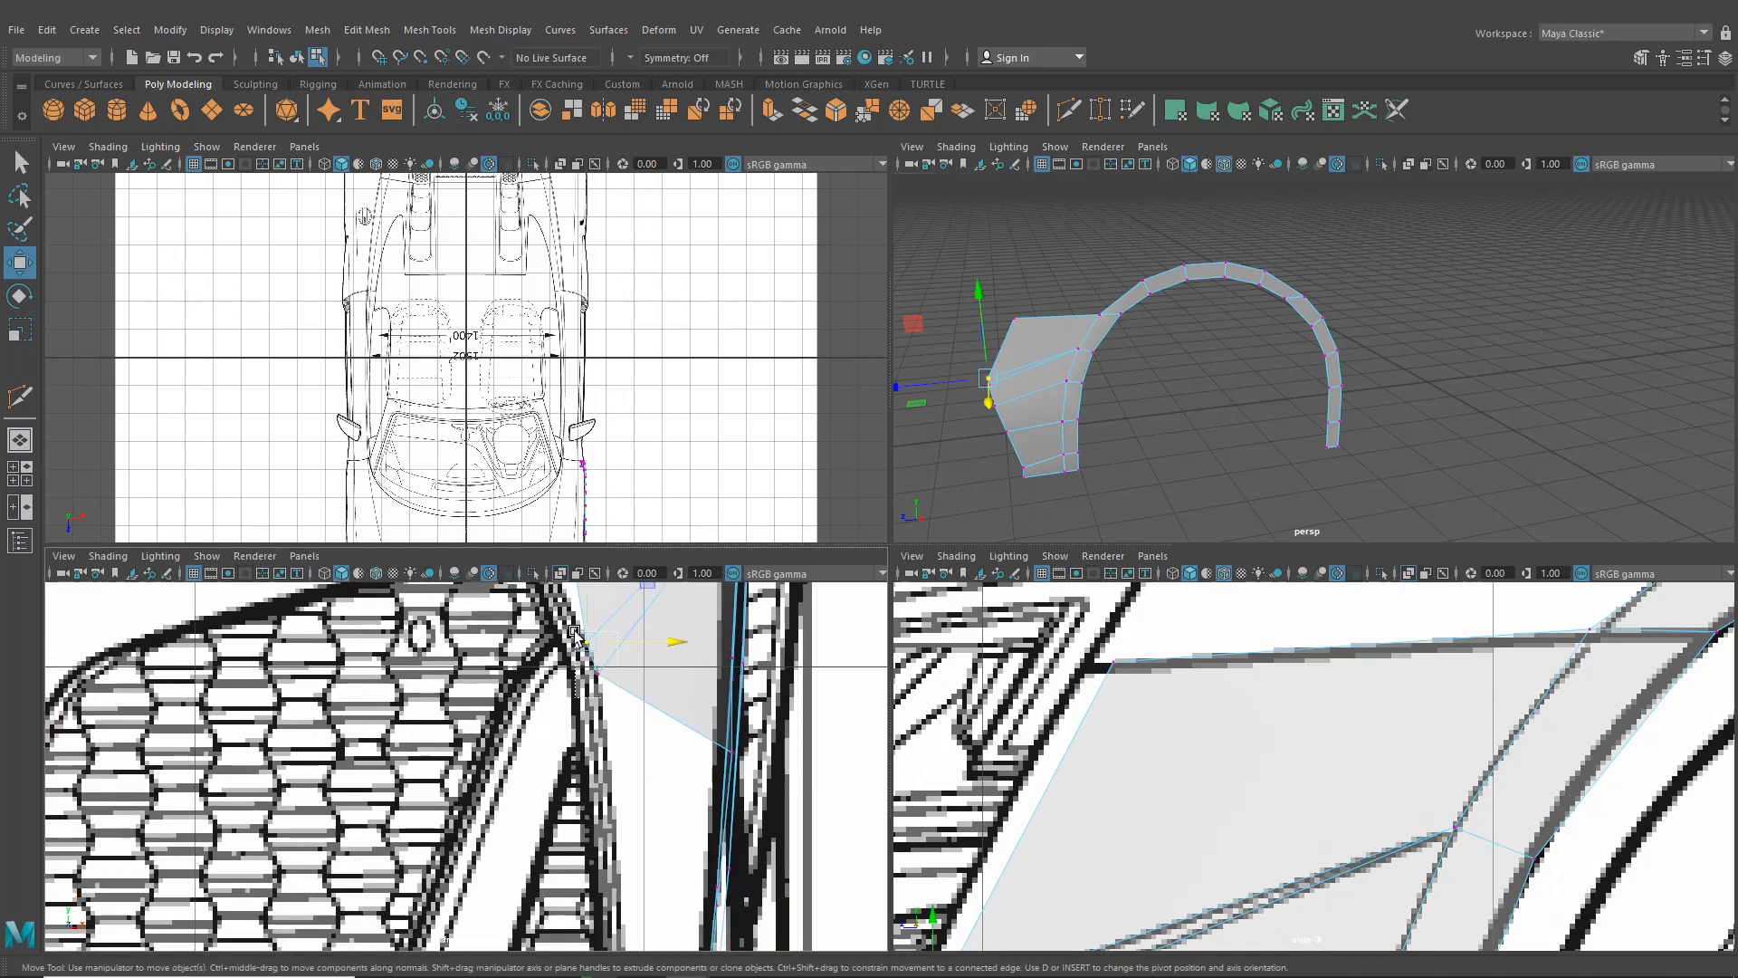
left_click_drag(587, 644, 636, 664)
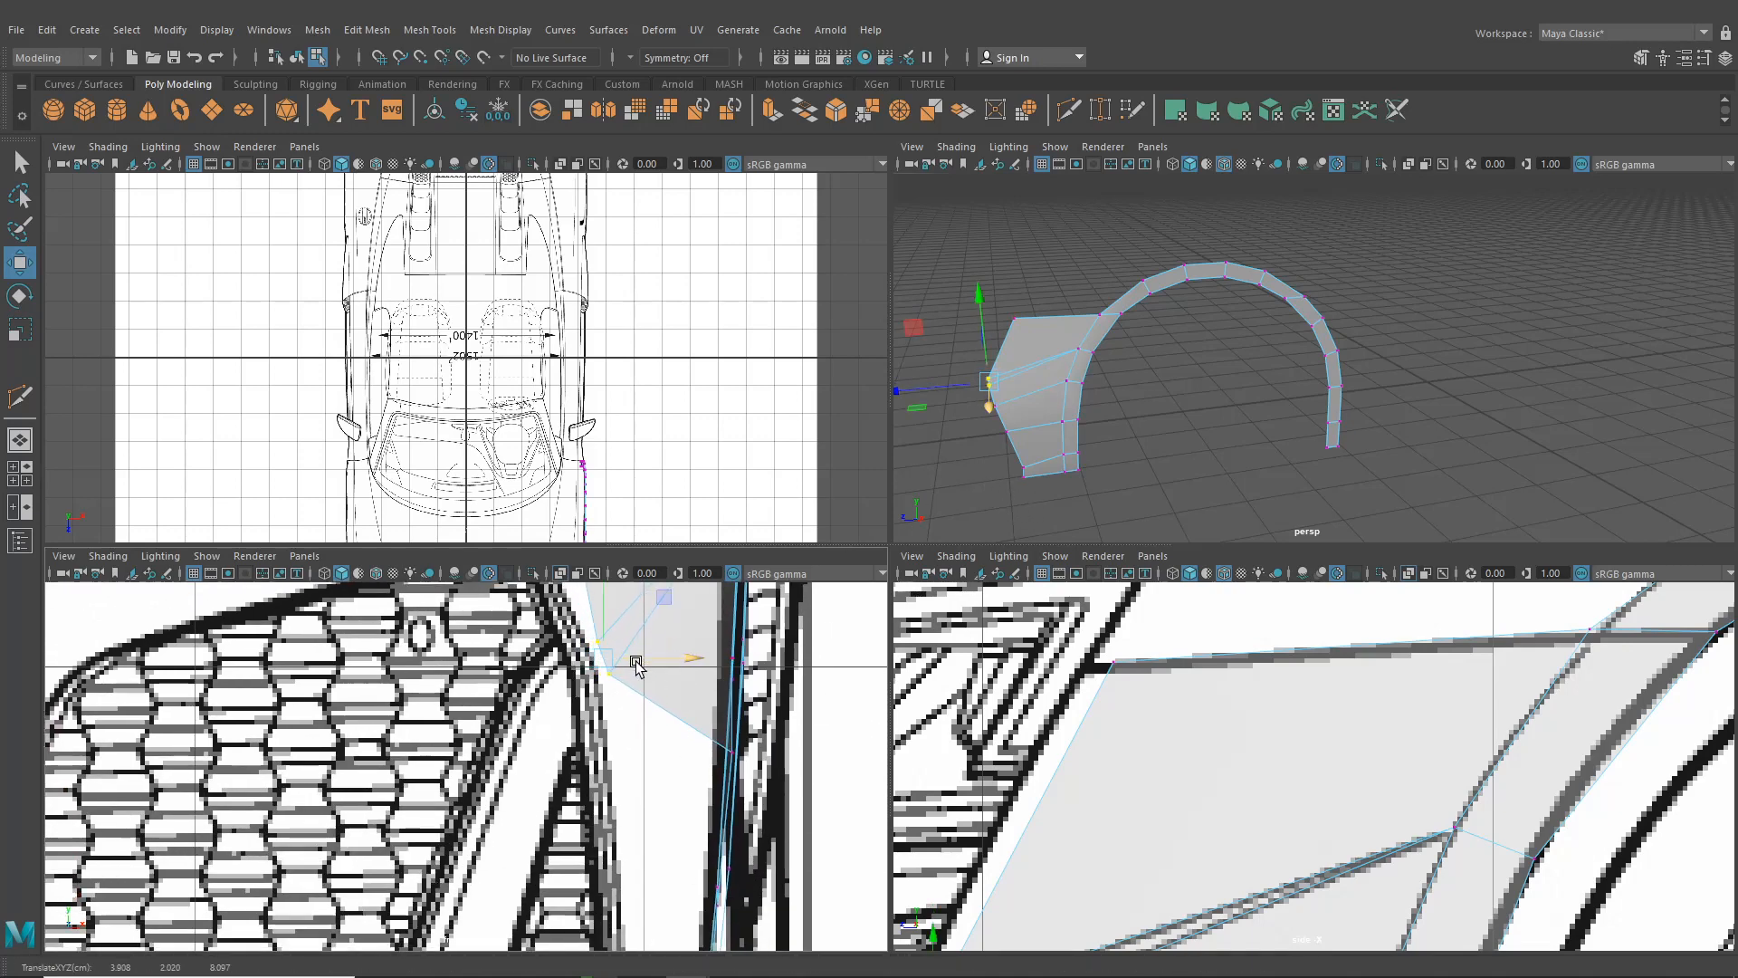
Move the two front vertices below the creases inward in the front view, onto the outer edge line beside the air intake
scroll(1140, 764, "down", 3)
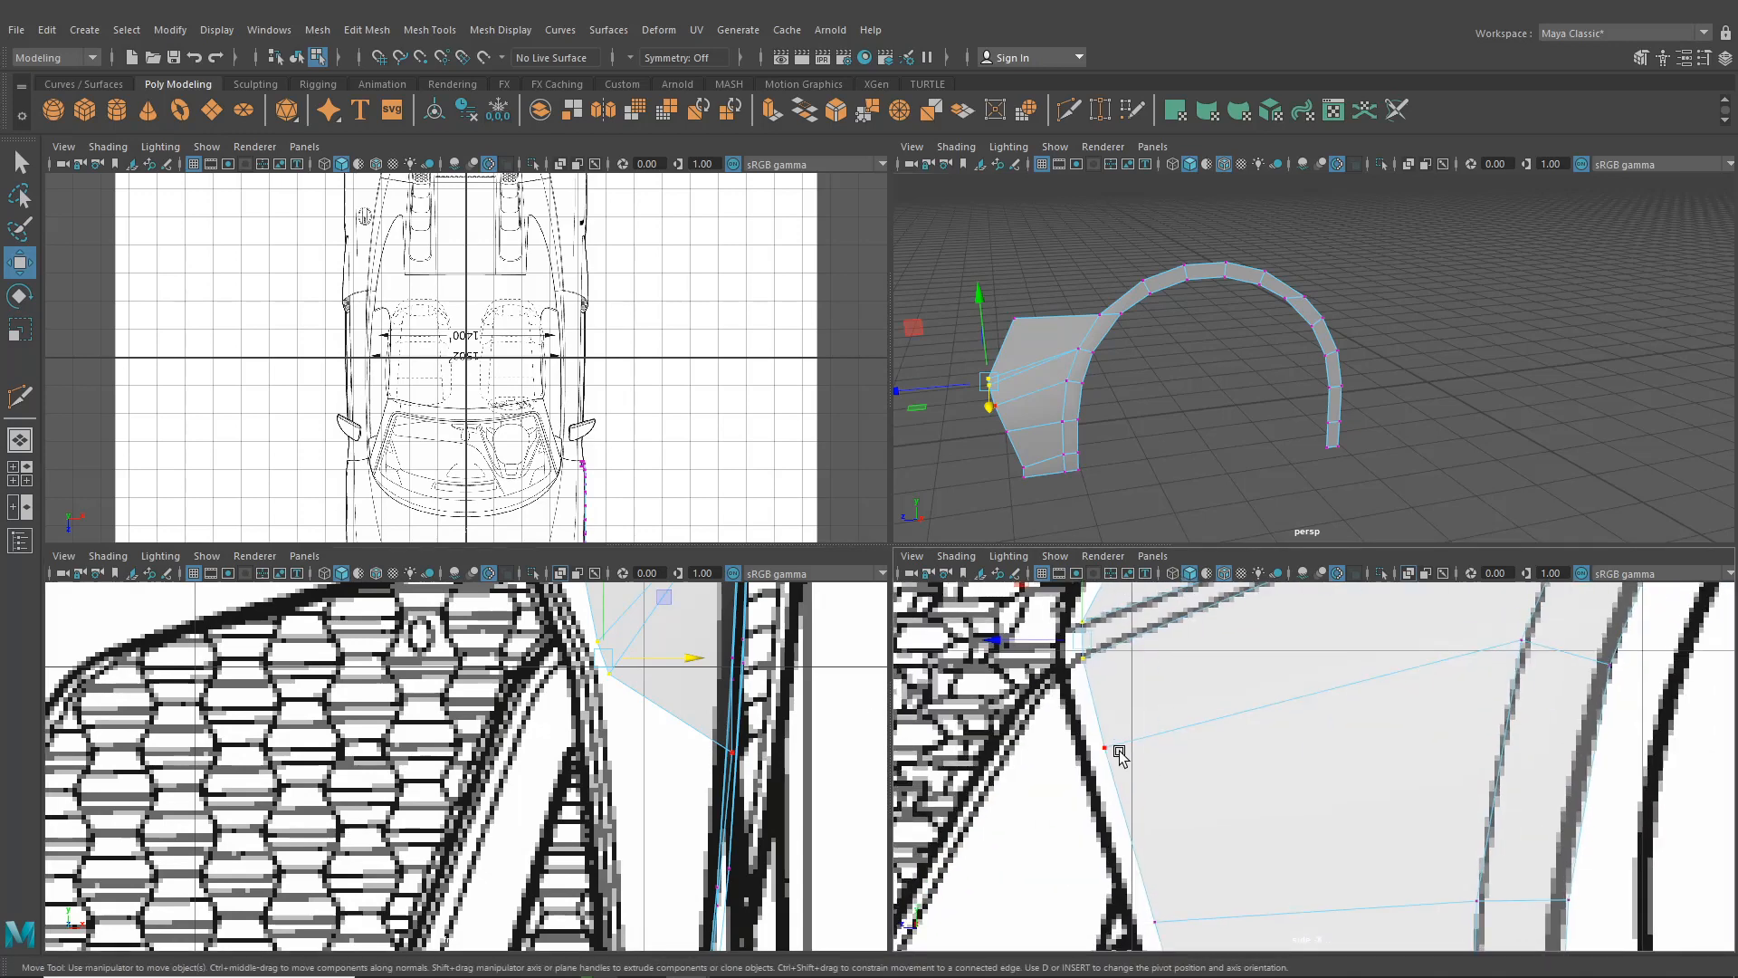
left_click(1116, 750)
middle_click_drag(648, 758, 628, 689, "alt")
left_click_drag(797, 685, 685, 706)
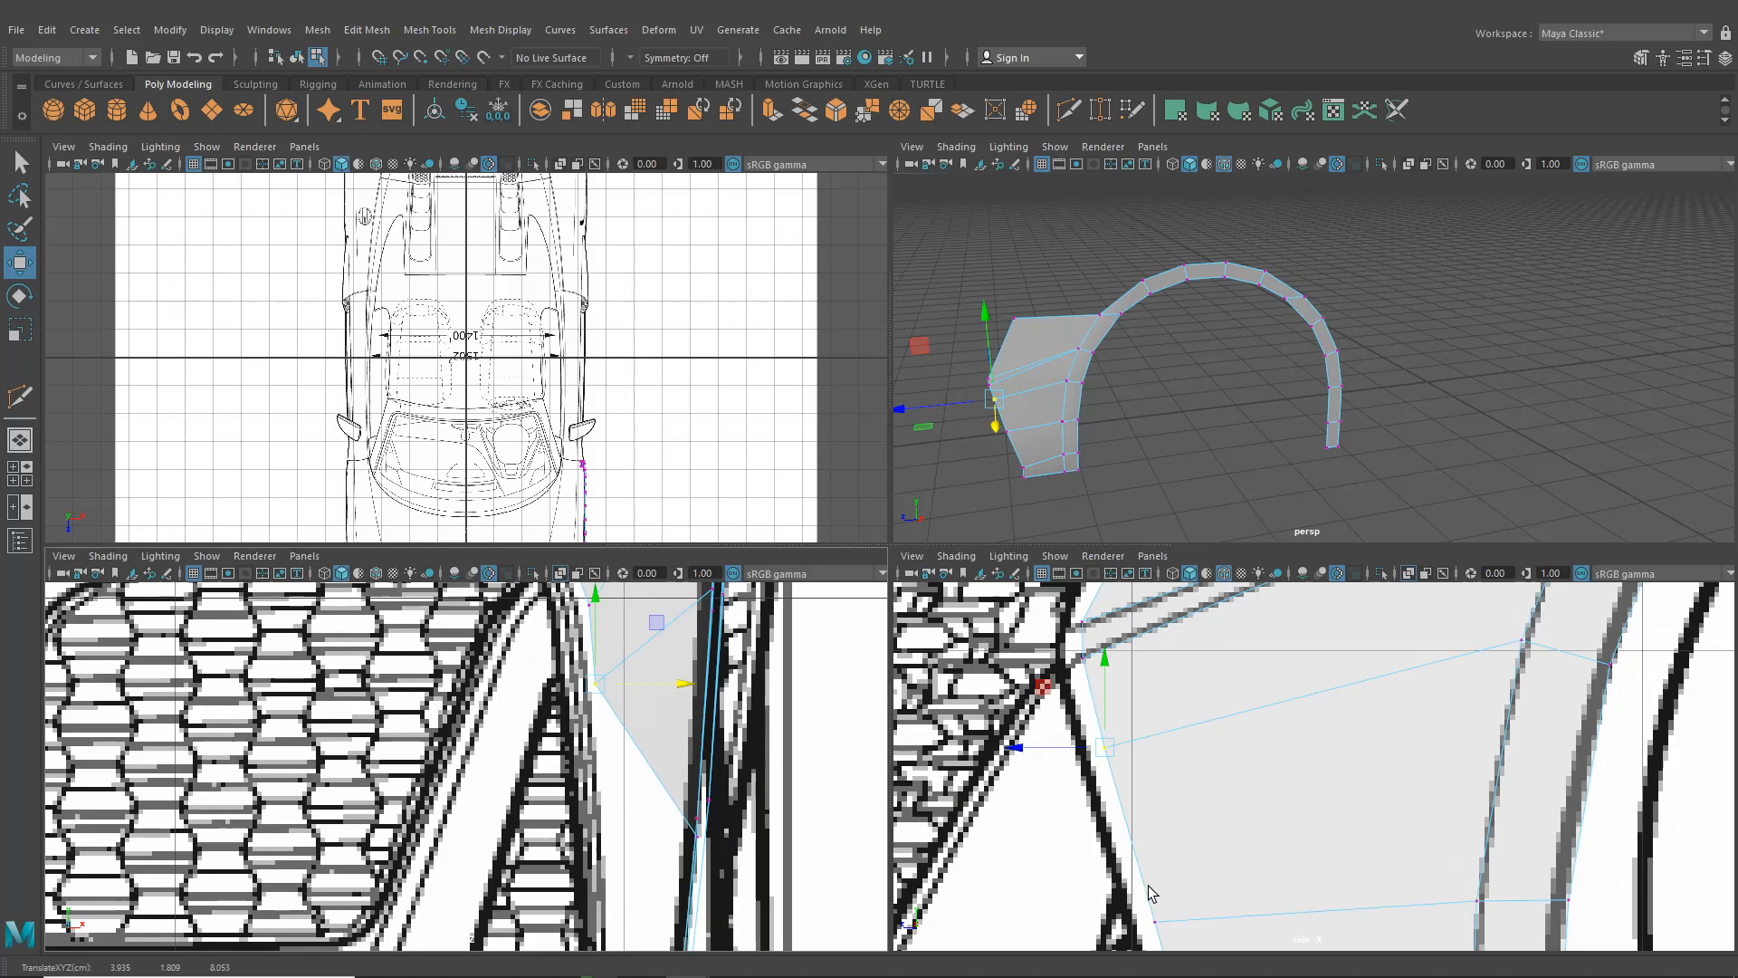
middle_click_drag(1151, 893, 1152, 853, "alt")
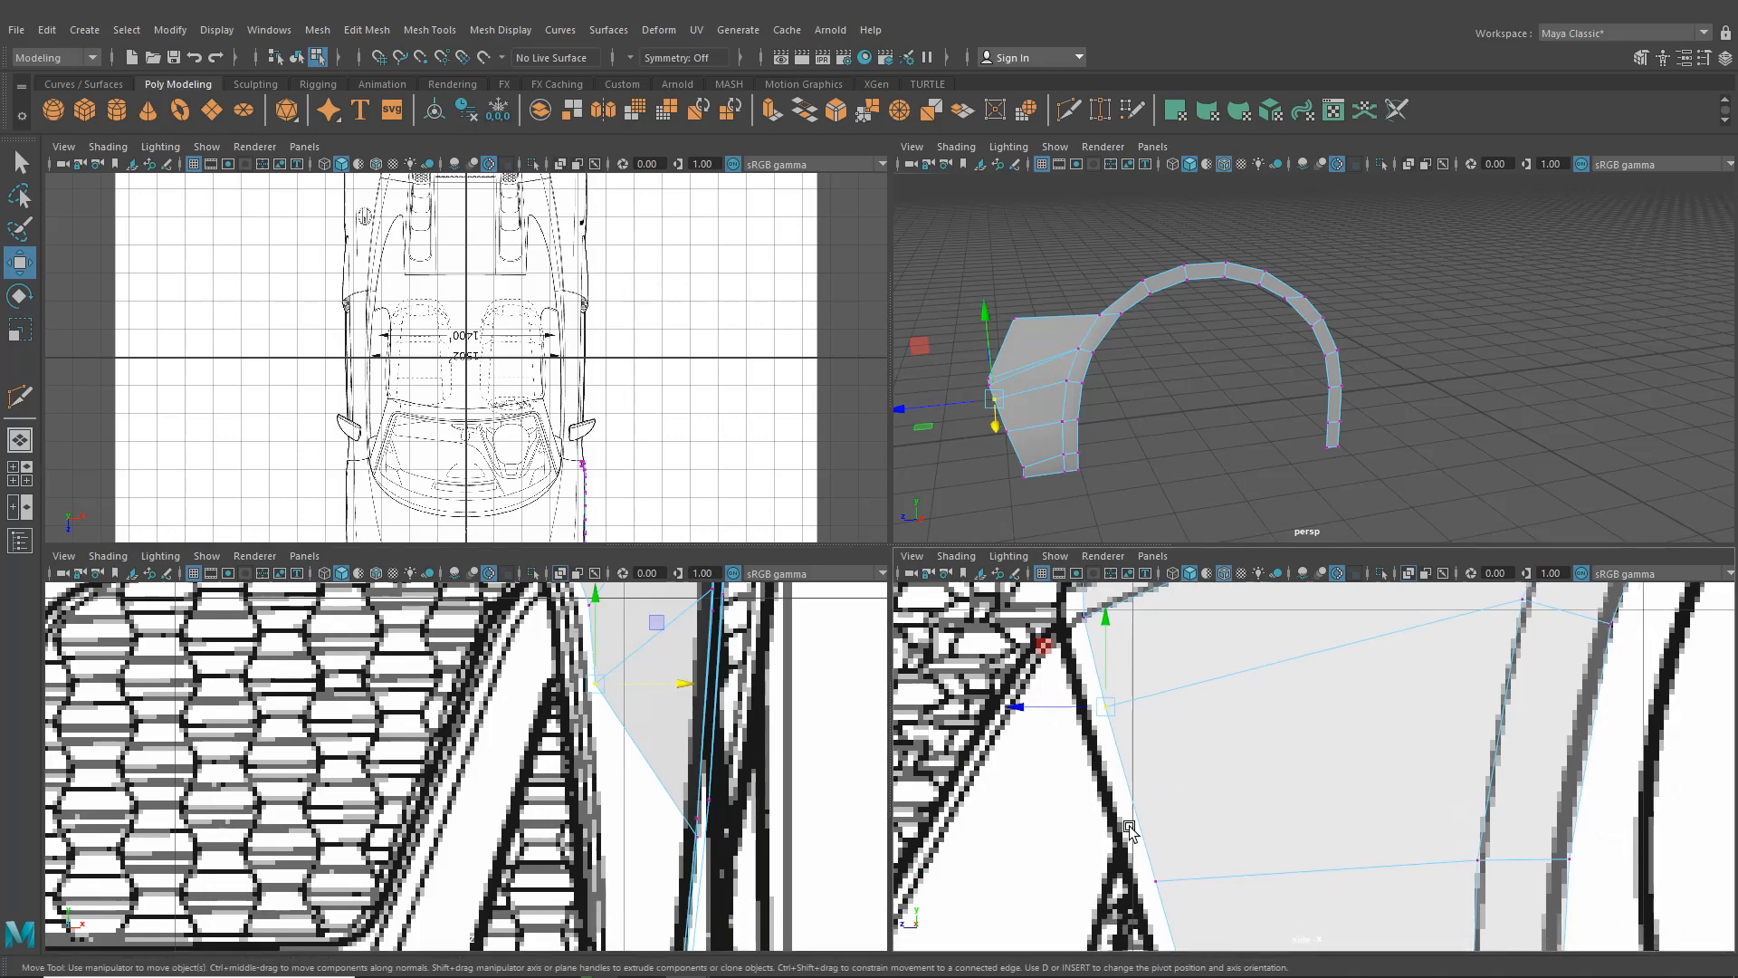
left_click(1154, 878)
middle_click_drag(499, 744, 499, 672, "alt")
left_click_drag(795, 768, 710, 768)
Move the panel's two lowest front vertices inward in the front view and adjust the upper one to the bumper's lower side edge
middle_click_drag(1125, 854, 1102, 647, "alt")
left_click_drag(1131, 710, 1199, 877)
middle_click_drag(627, 847, 620, 679, "alt")
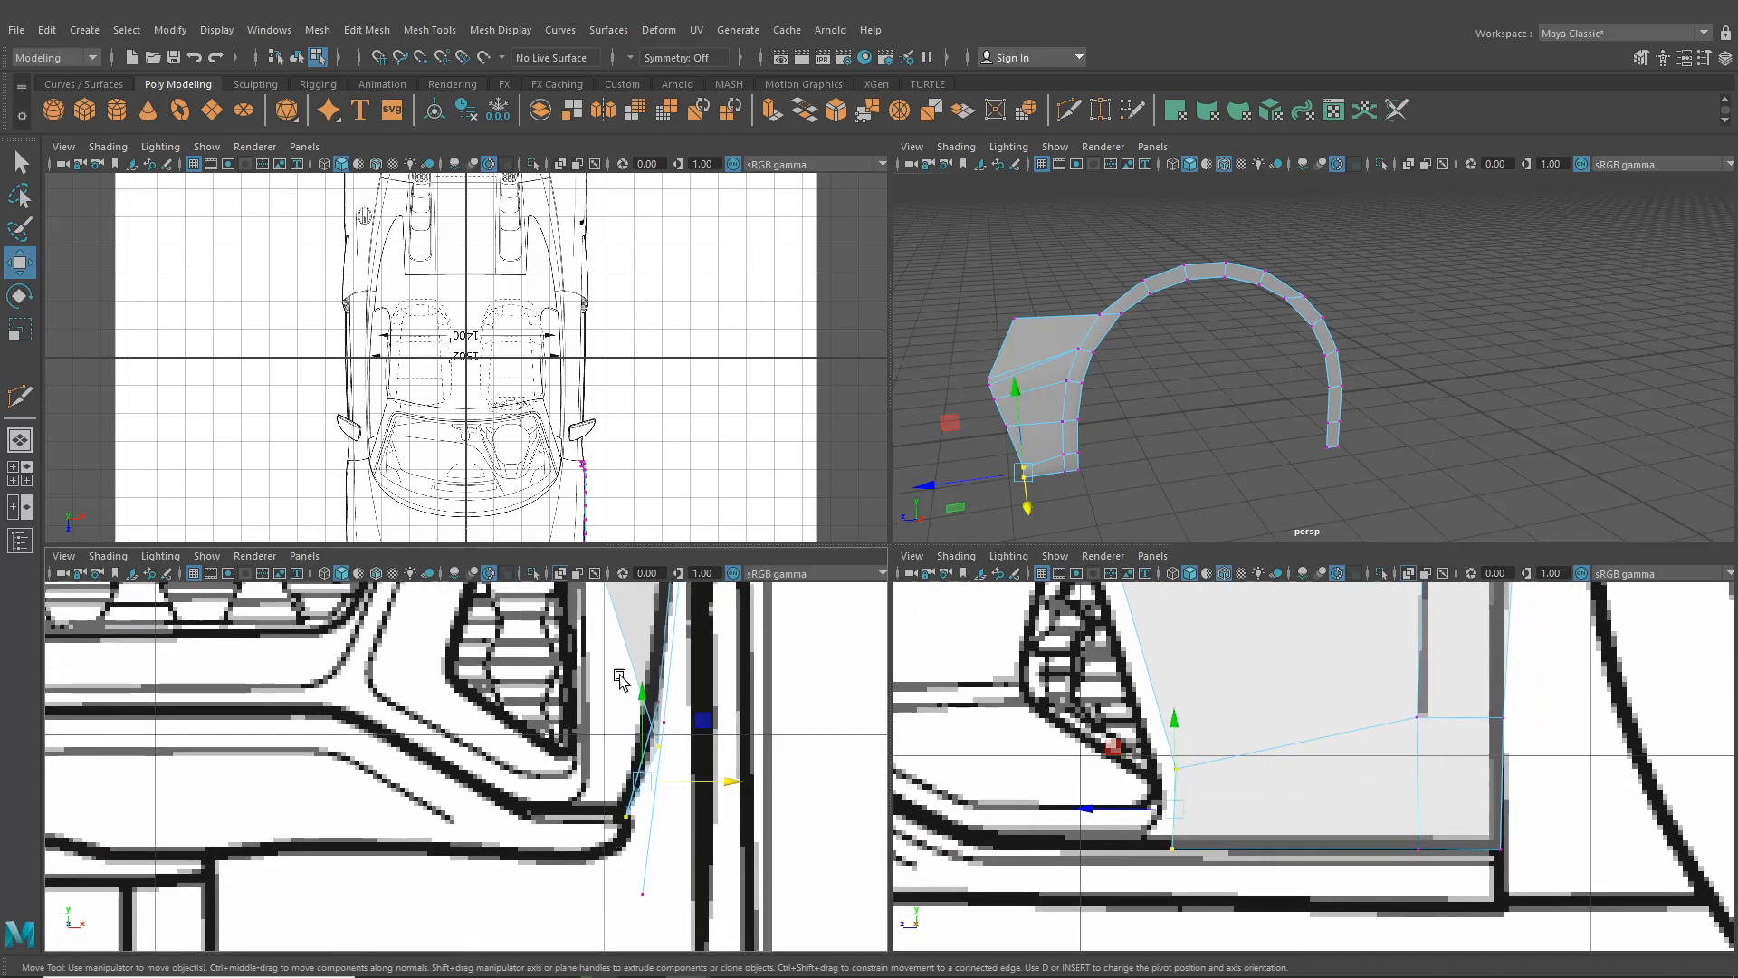
left_click_drag(729, 786, 667, 747)
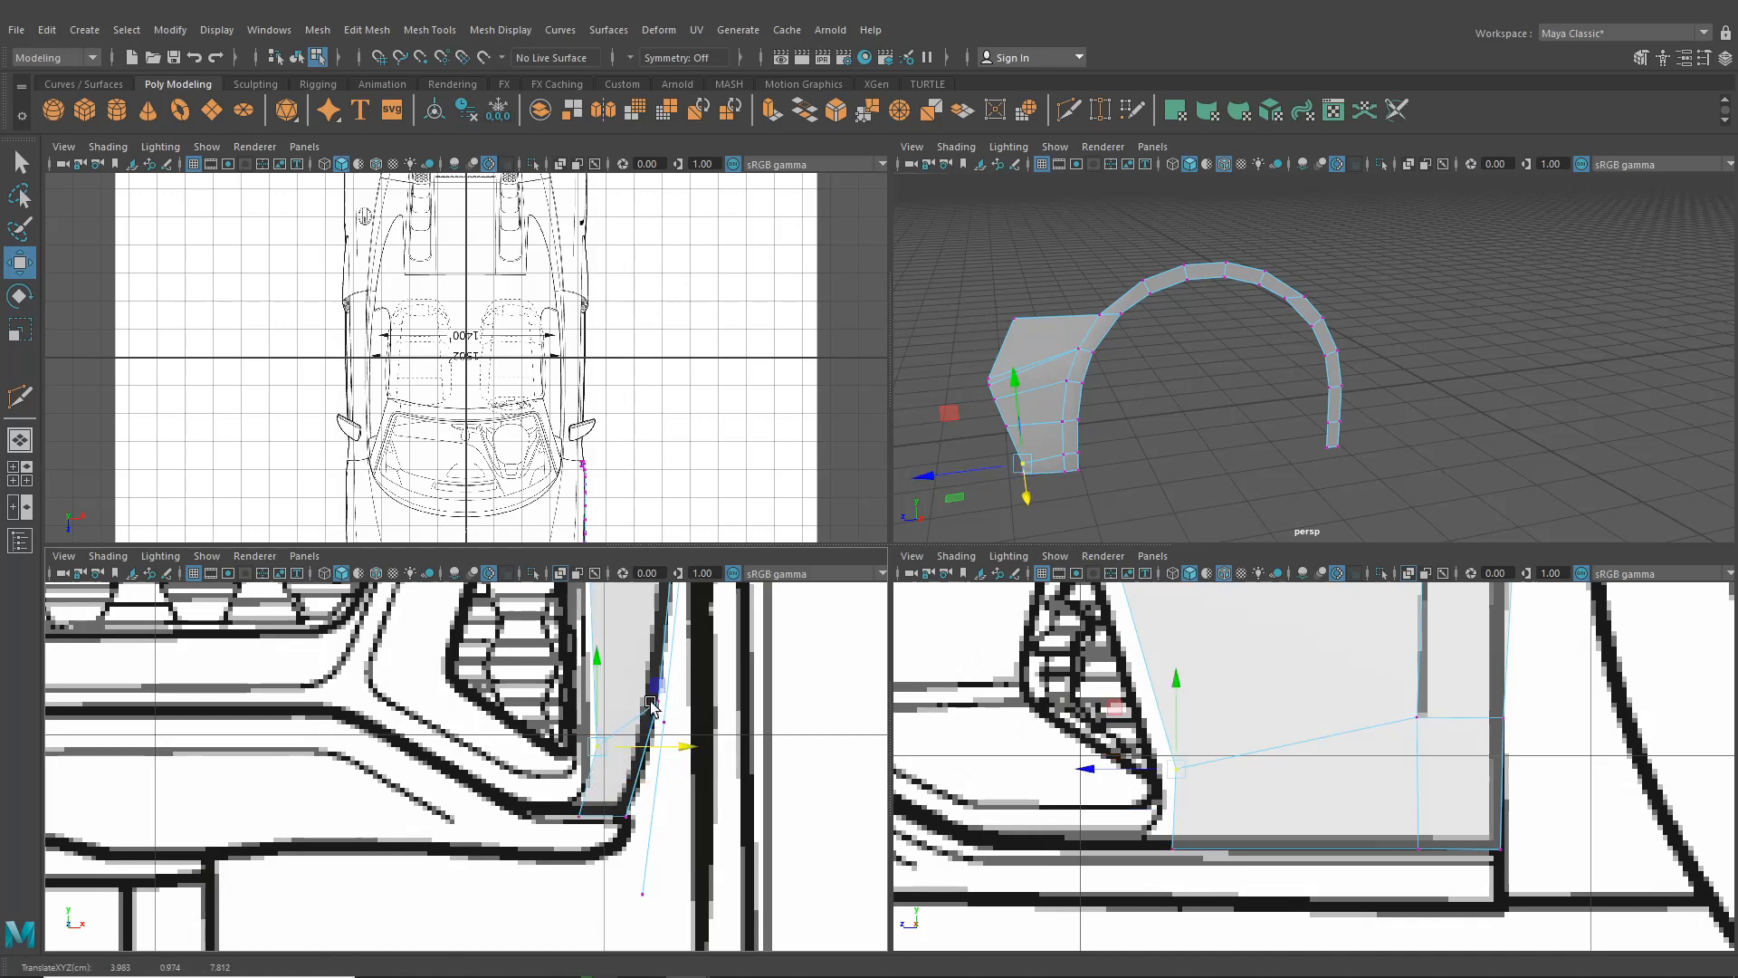
middle_click_drag(650, 701, 659, 854, "alt")
middle_click_drag(733, 618, 658, 831, "alt")
Examine the shape of the bumper side panel in perspective and compare it with the blueprint in the side view
key("space")
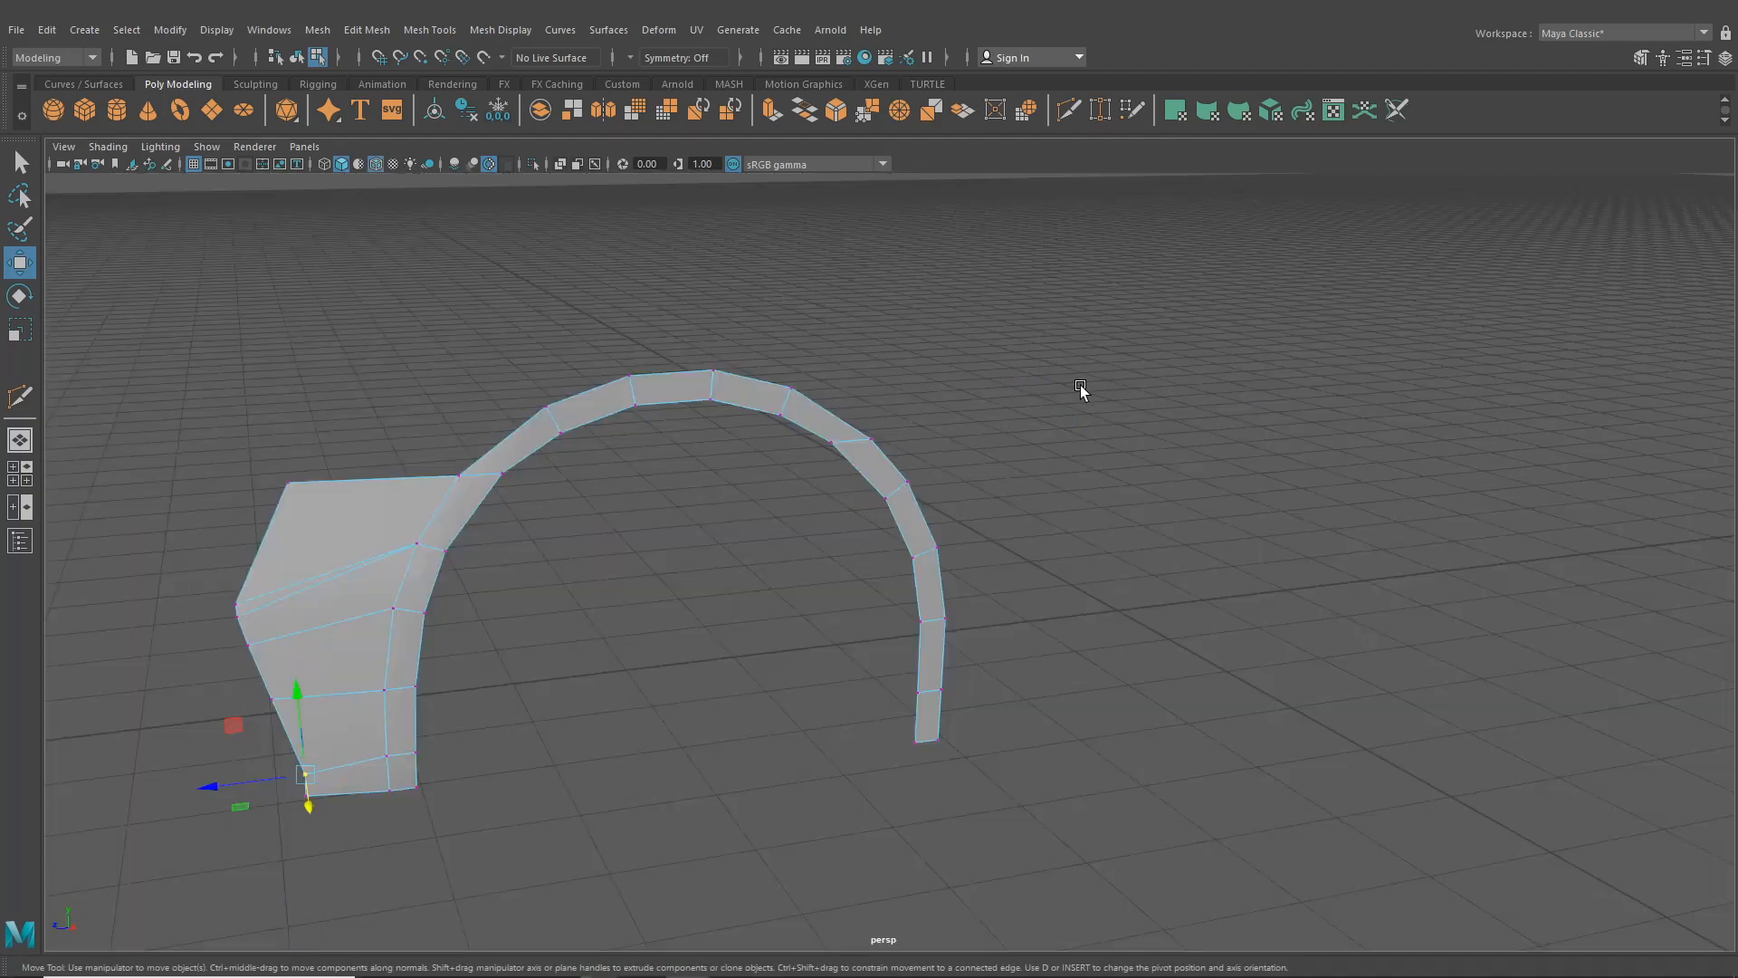
left_click_drag(1082, 388, 1231, 477, "alt")
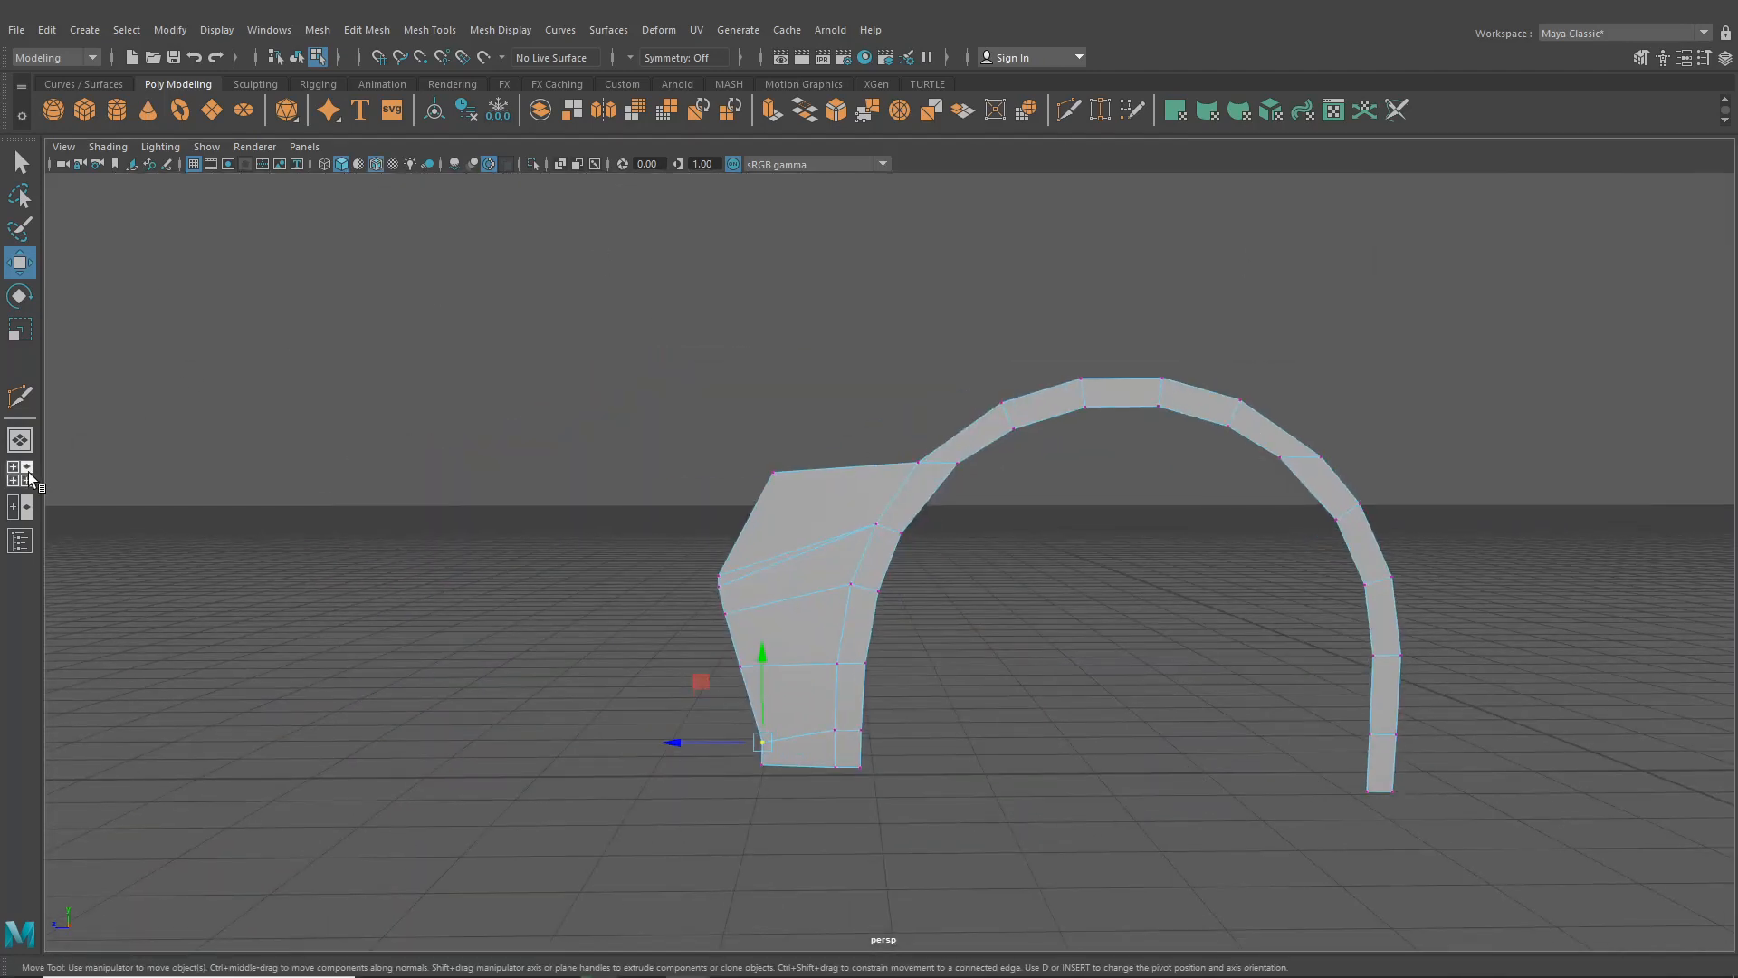
left_click(20, 472)
key("space")
scroll(1066, 774, "down", 10)
middle_click_drag(1124, 662, 1098, 772, "alt")
scroll(923, 589, "up", 3)
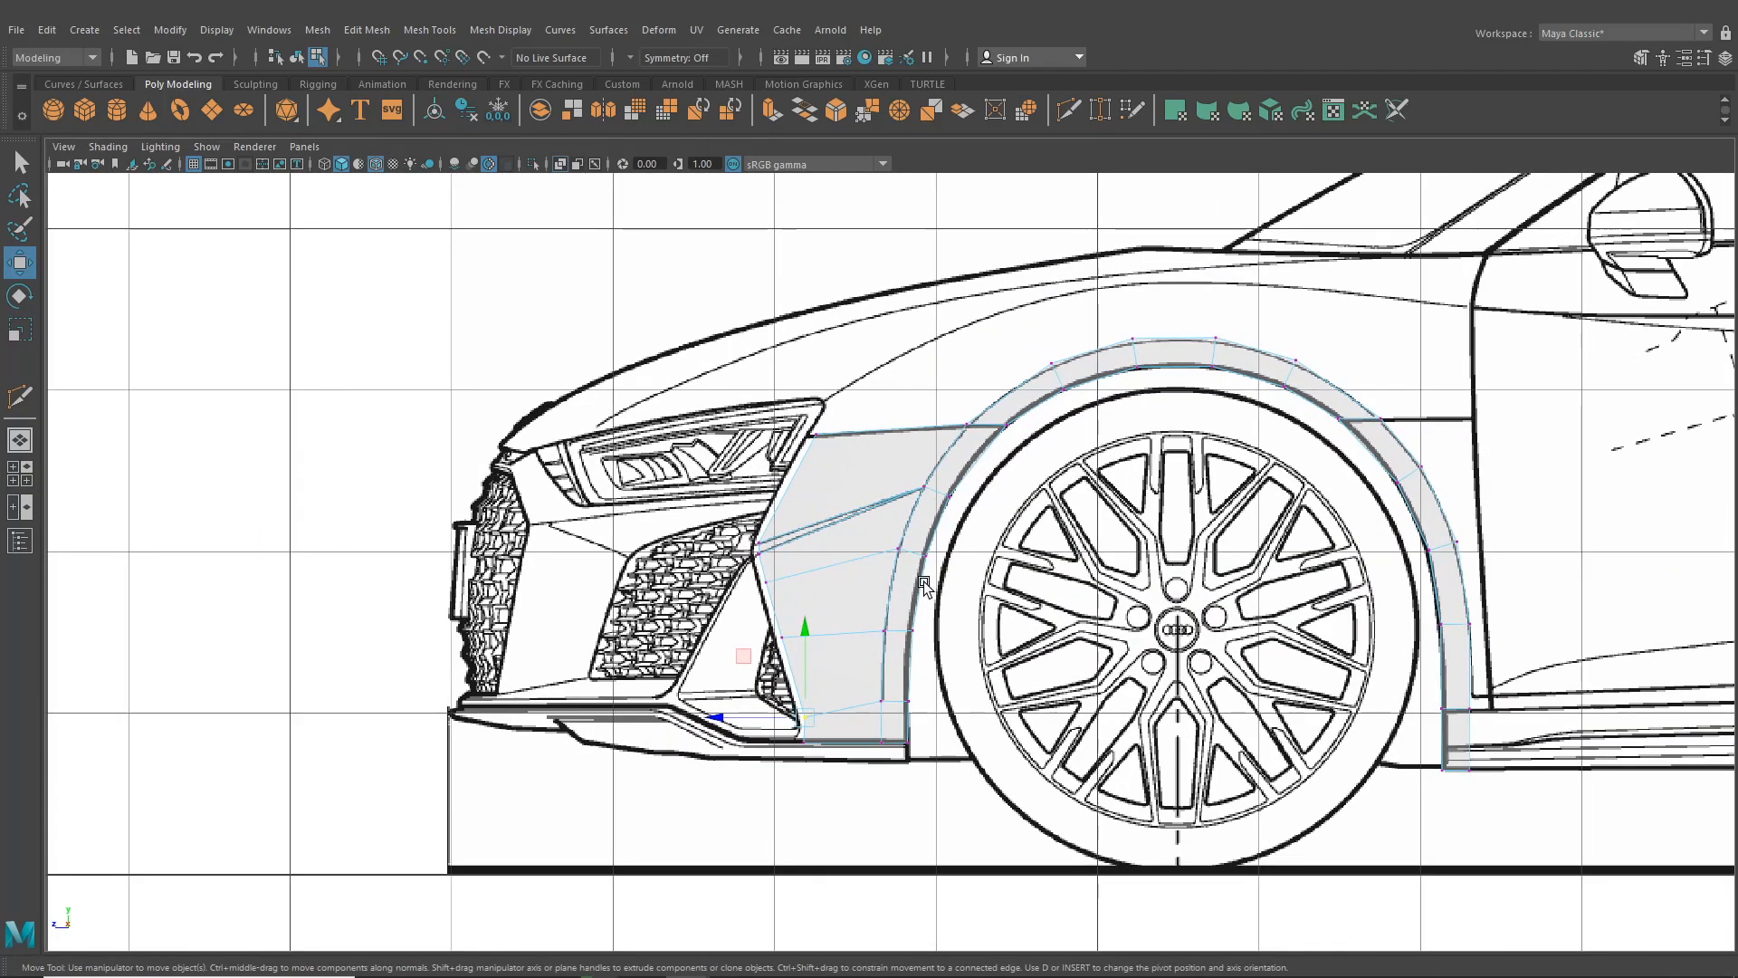
scroll(893, 752, "up", 2)
middle_click_drag(923, 589, 900, 677, "alt")
scroll(892, 752, "down", 5)
scroll(899, 634, "up", 2)
scroll(823, 584, "up", 3)
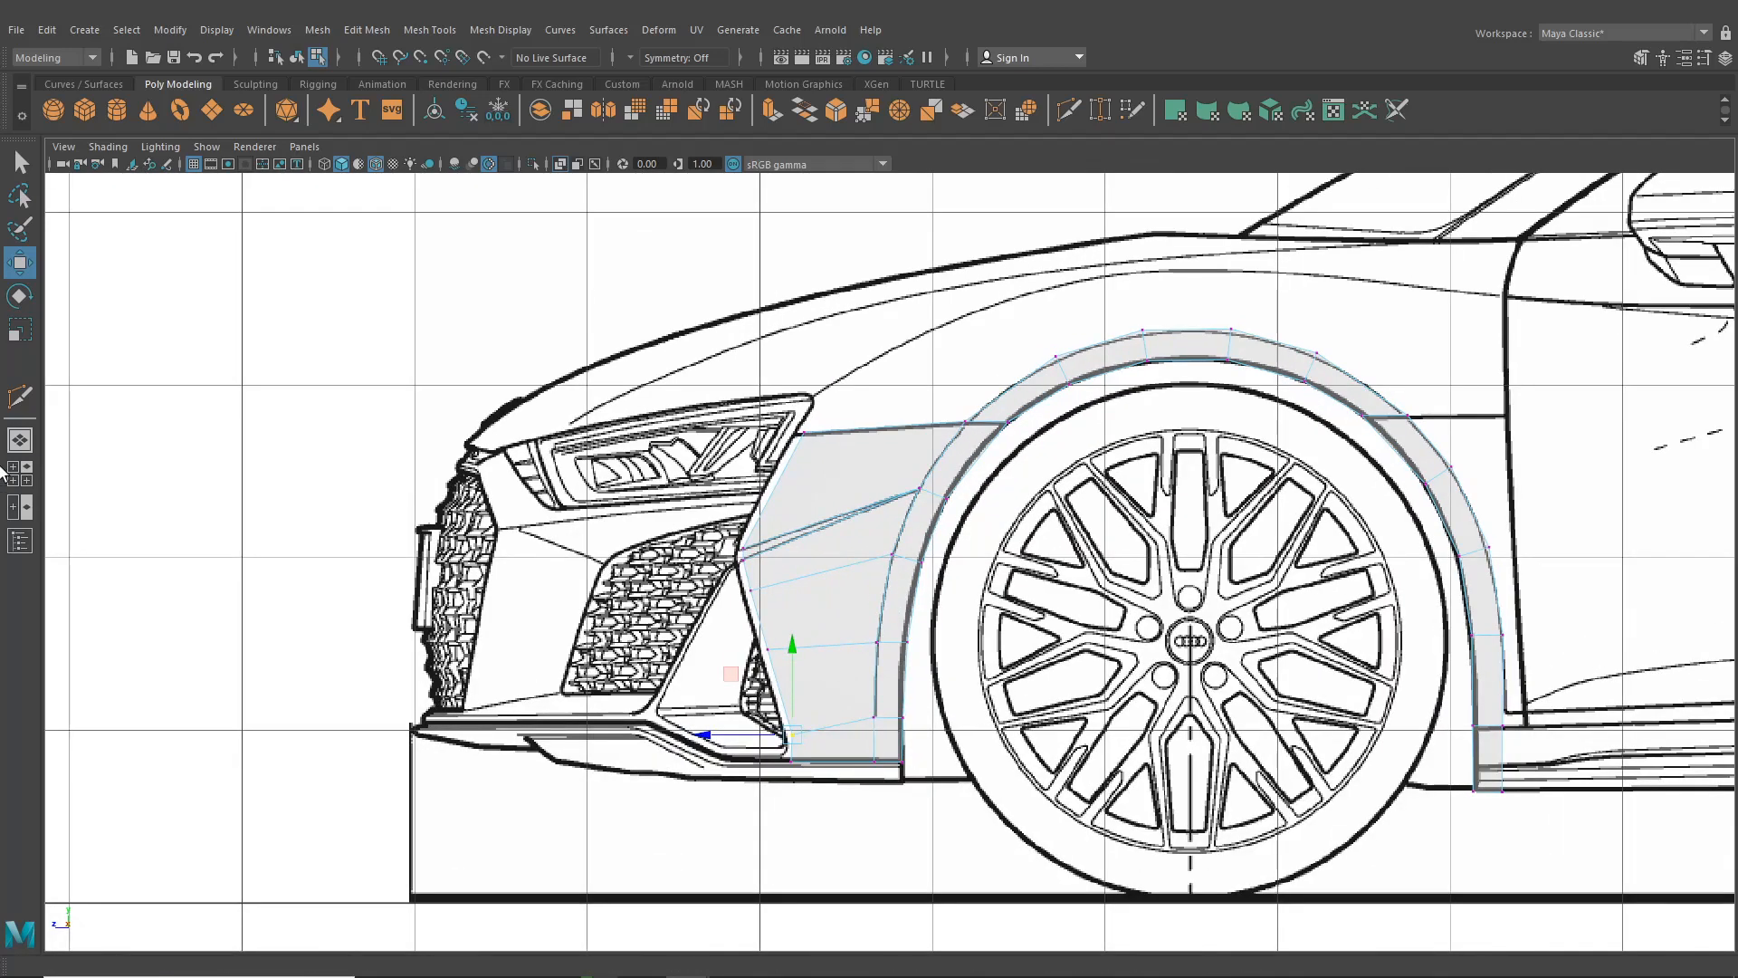
Cut a new edge across the side panel and arch strip, from the front border above the creases to the wheel opening
left_click(19, 473)
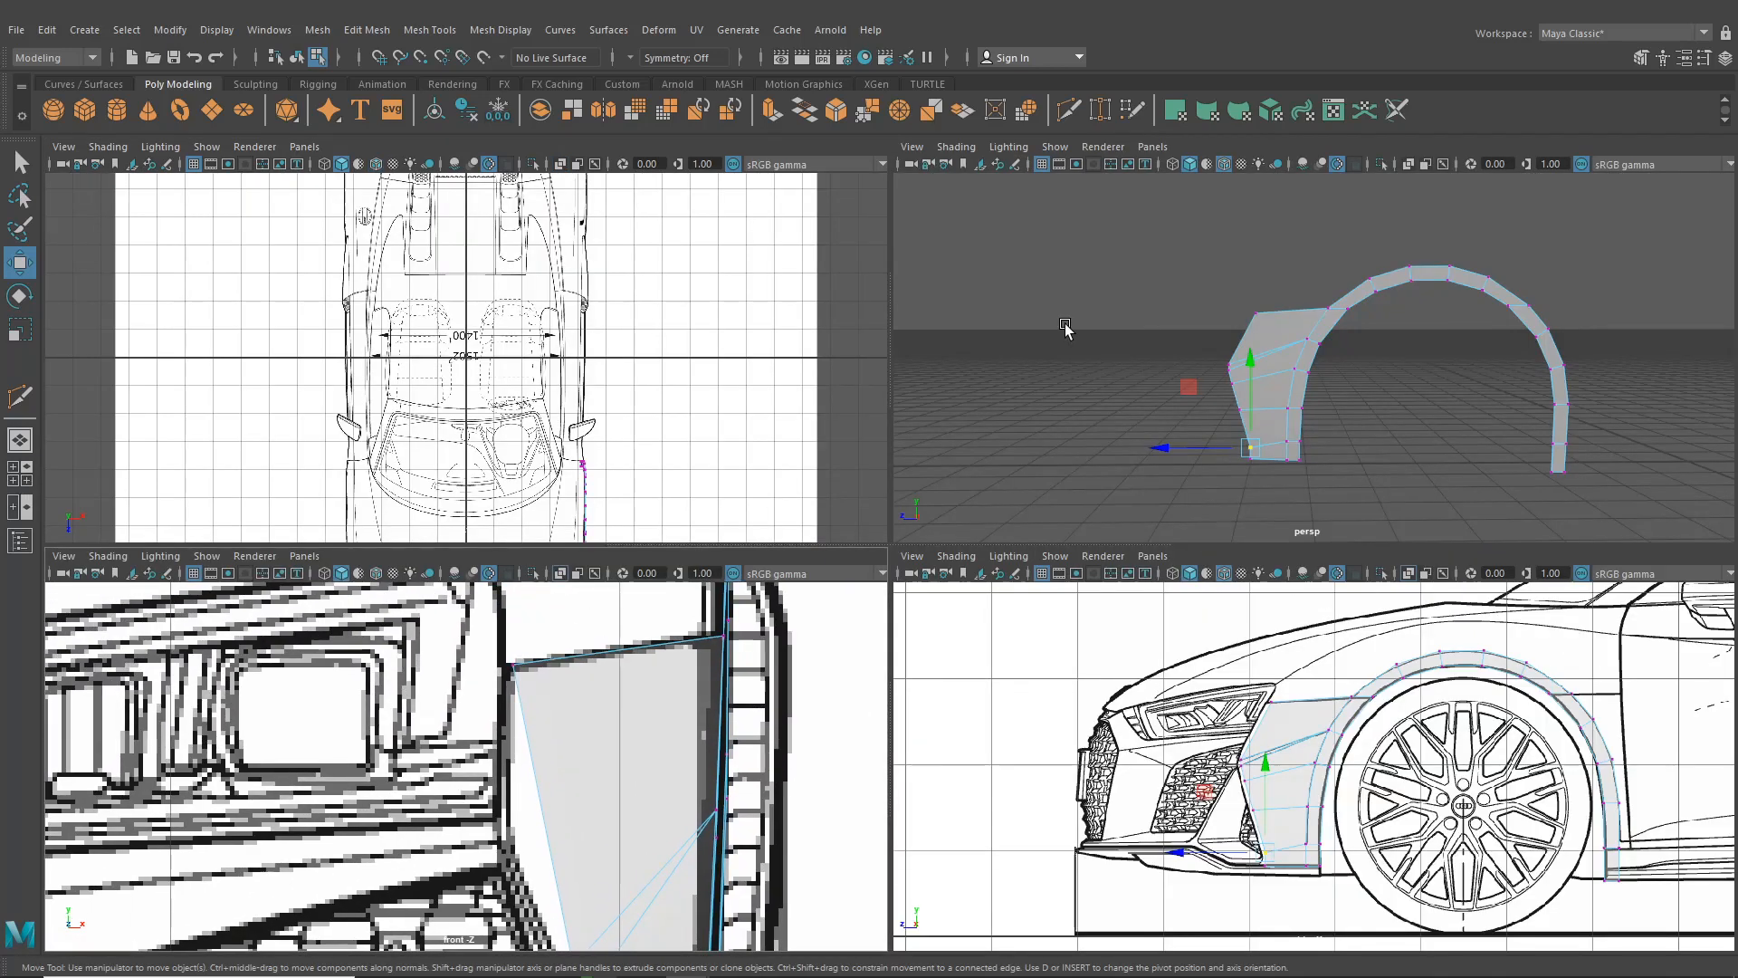
left_click(1068, 109)
middle_click_drag(613, 871, 576, 763, "alt")
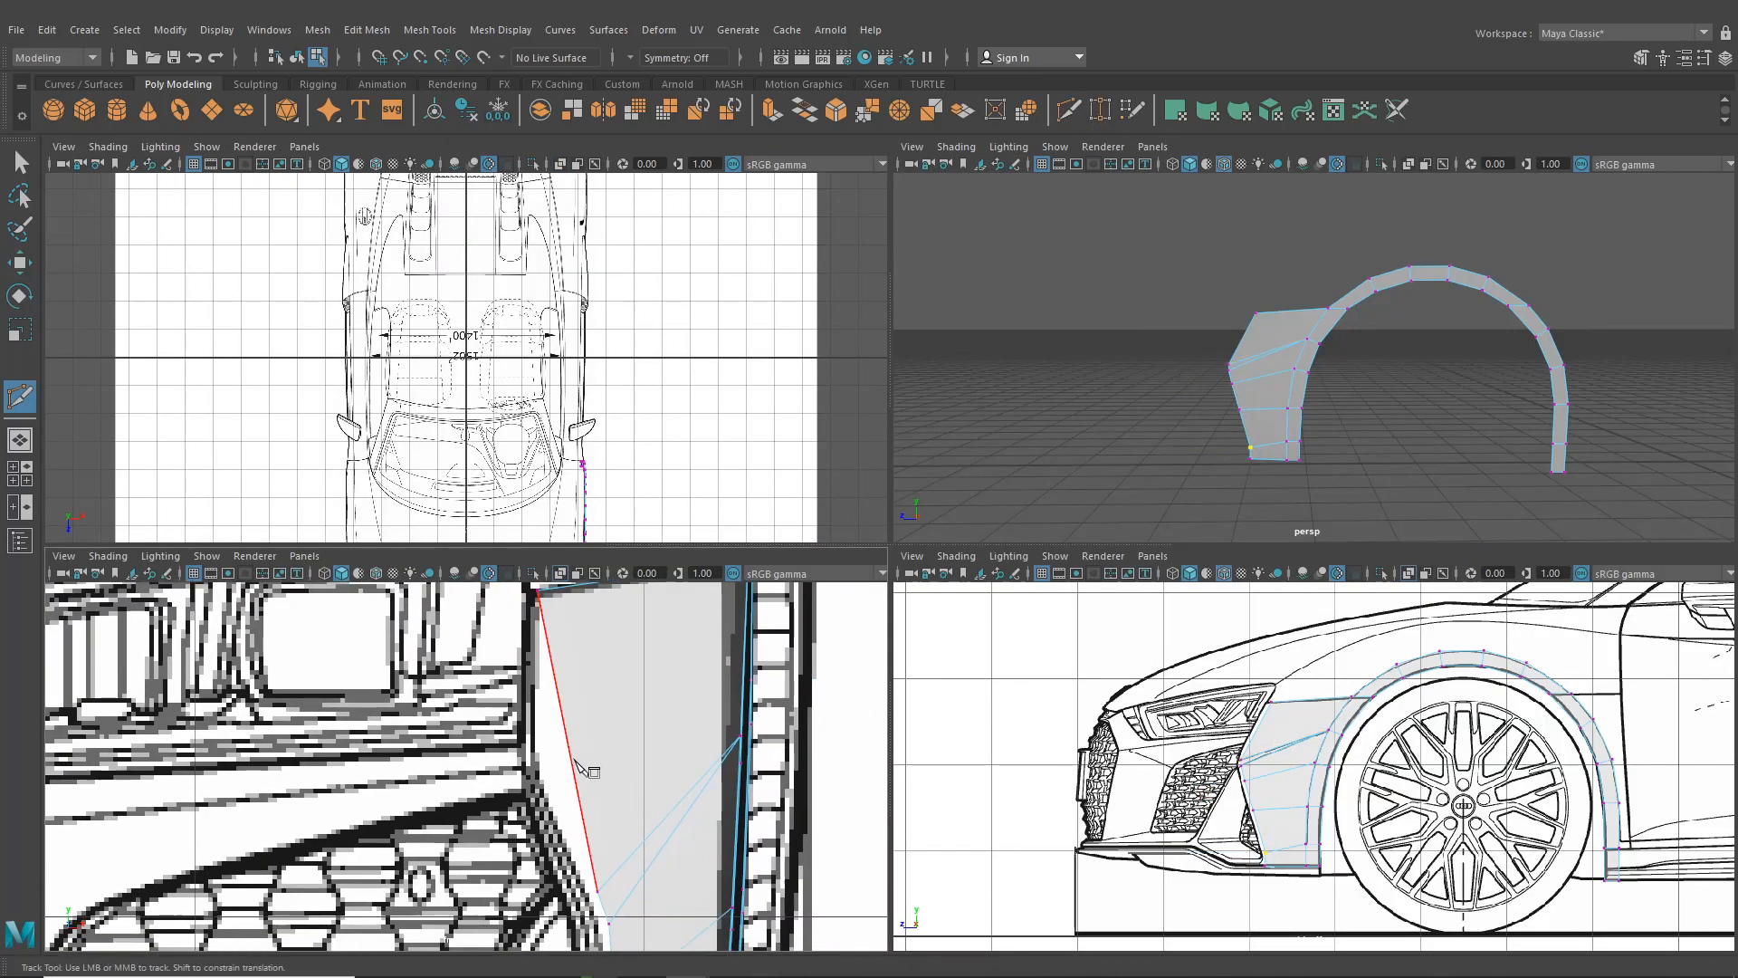
left_click(571, 762)
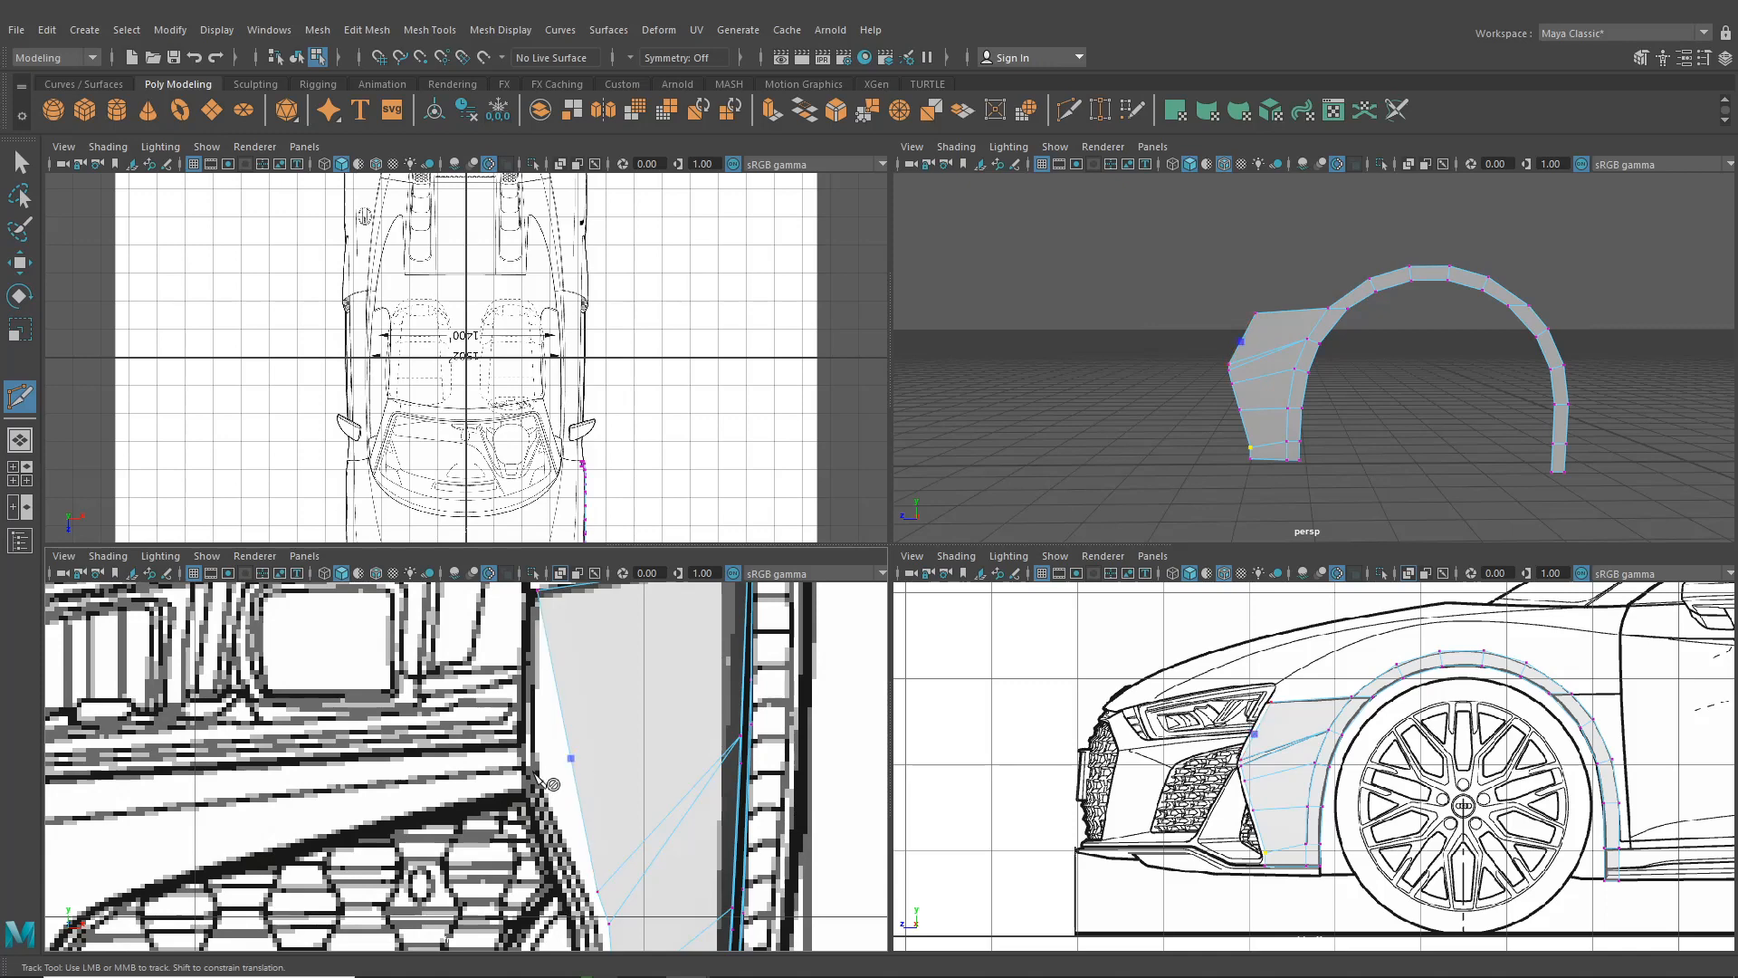
scroll(1358, 729, "up", 6)
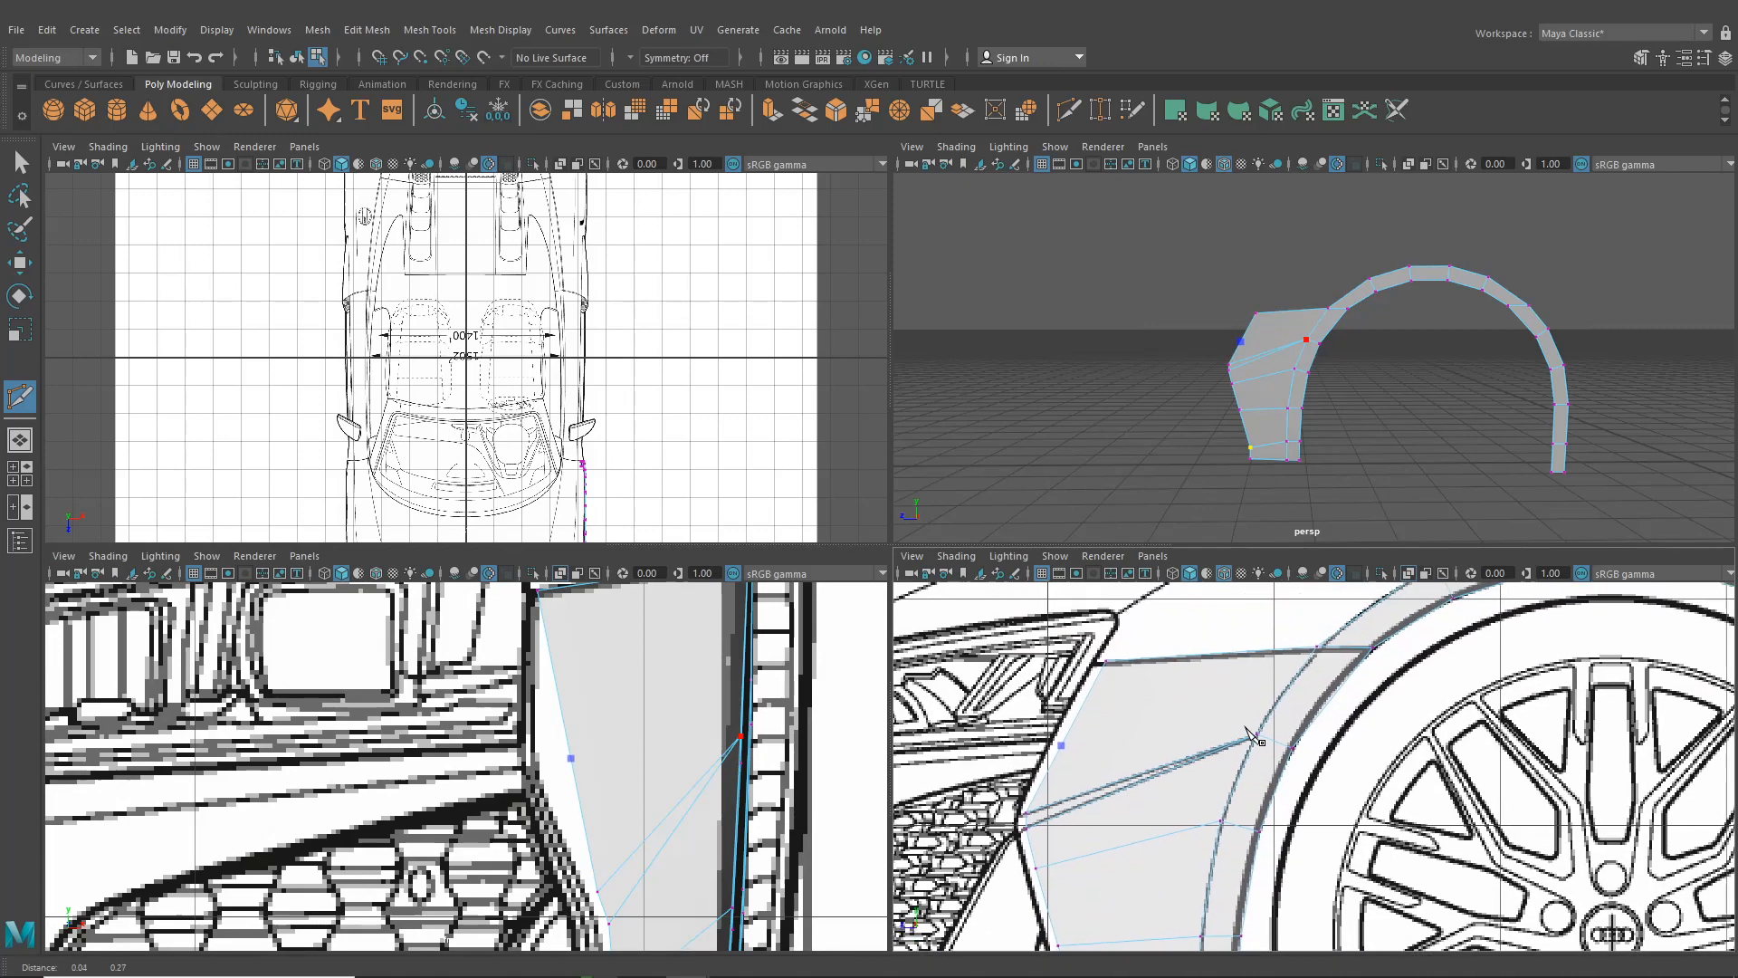
scroll(1249, 733, "up", 3)
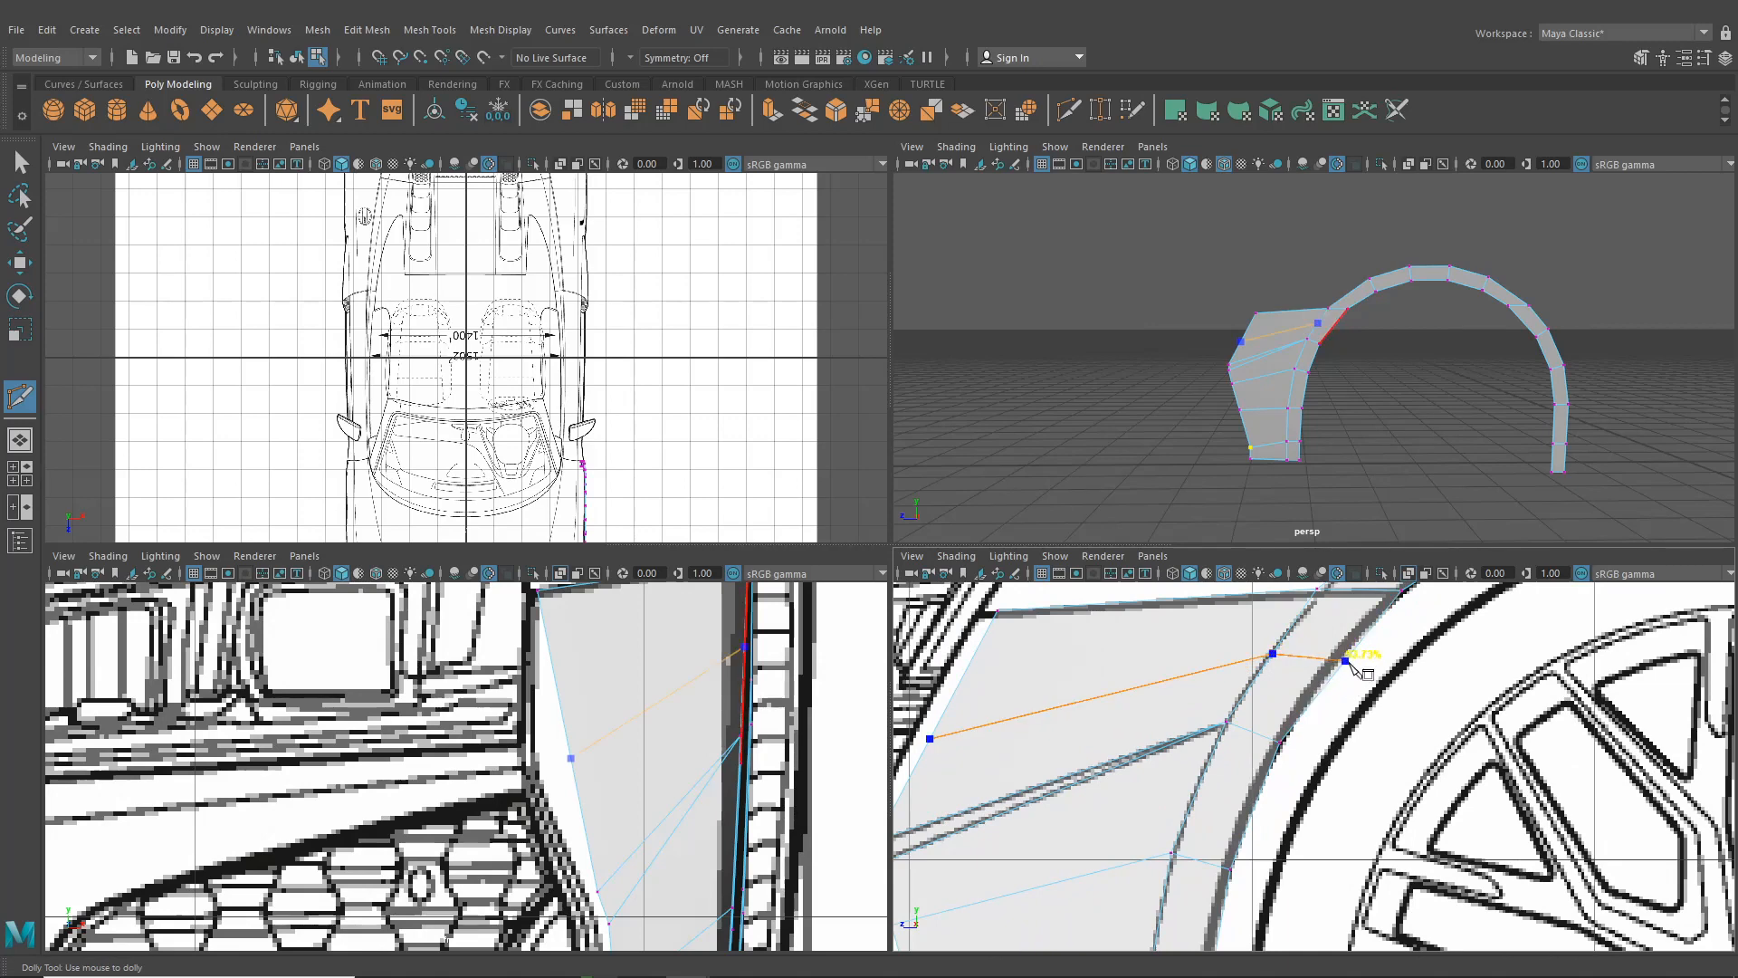
left_click(1345, 661)
key("Return")
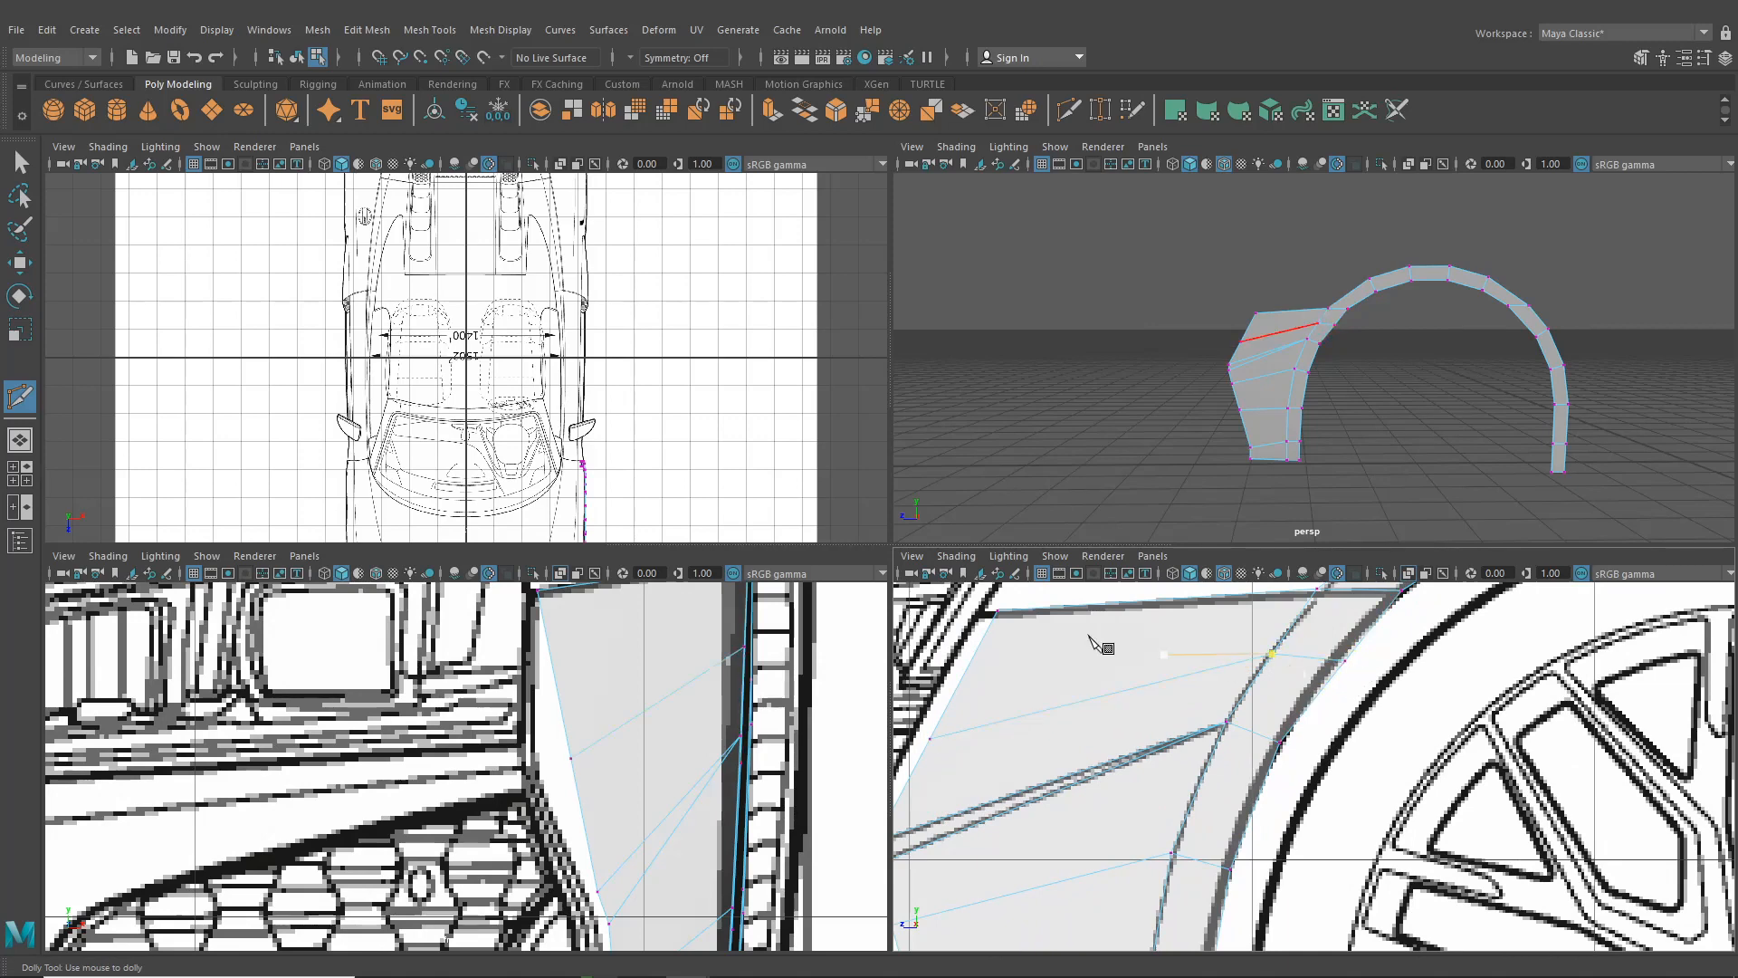
Move the new cut's two vertices at the wheel arch onto the blueprint's arch lines in the side view
left_click(22, 262)
right_click_drag(1048, 668, 964, 460)
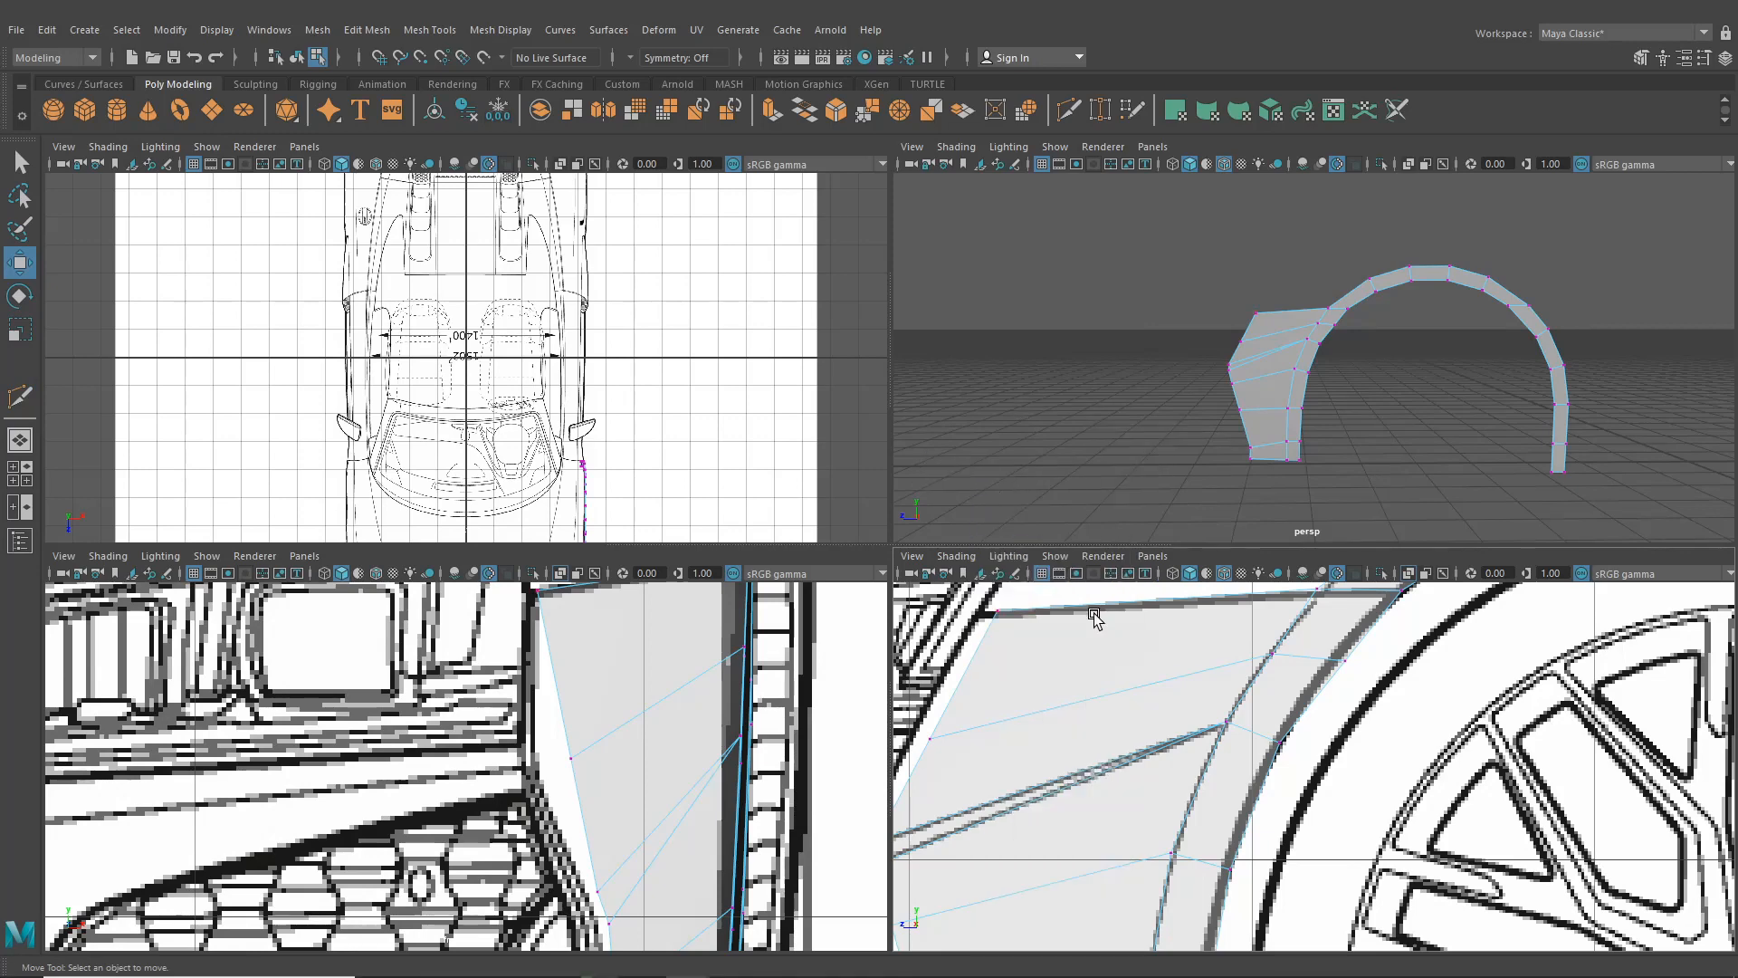
scroll(1177, 688, "up", 2)
middle_click_drag(1202, 719, 1089, 785, "alt")
left_click_drag(1258, 732, 1256, 729)
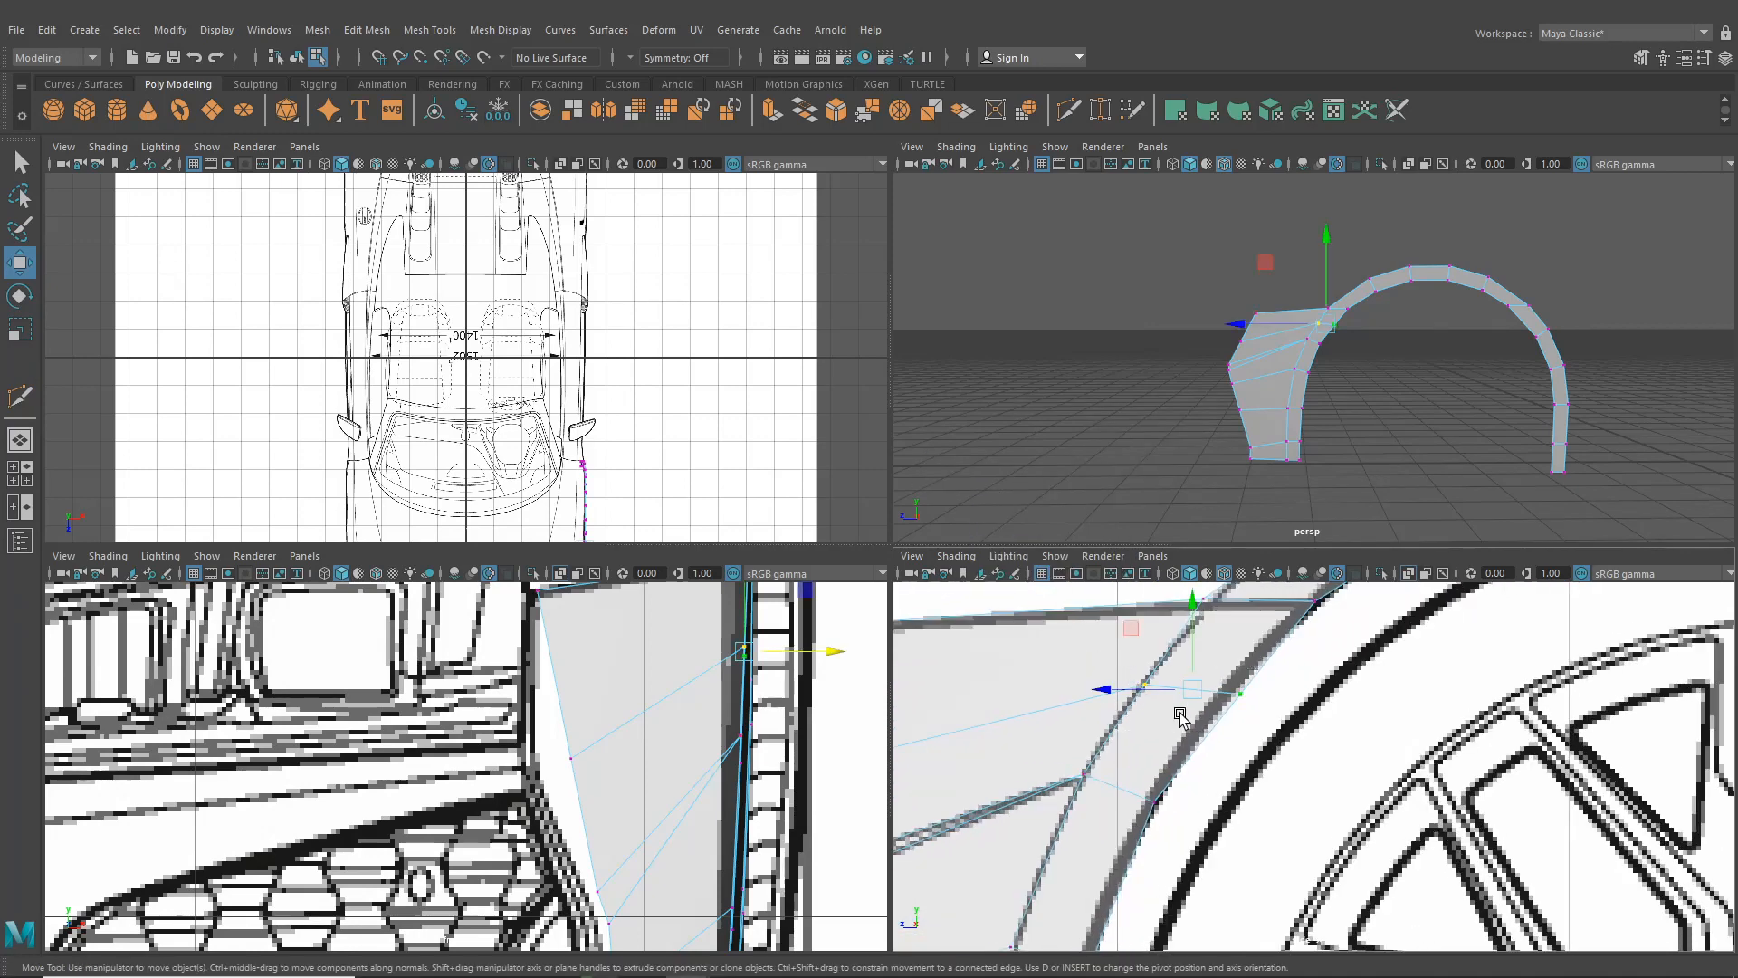
left_click_drag(1144, 693, 1136, 690)
left_click_drag(1251, 724, 1165, 692)
left_click_drag(1191, 351, 1117, 527, "alt")
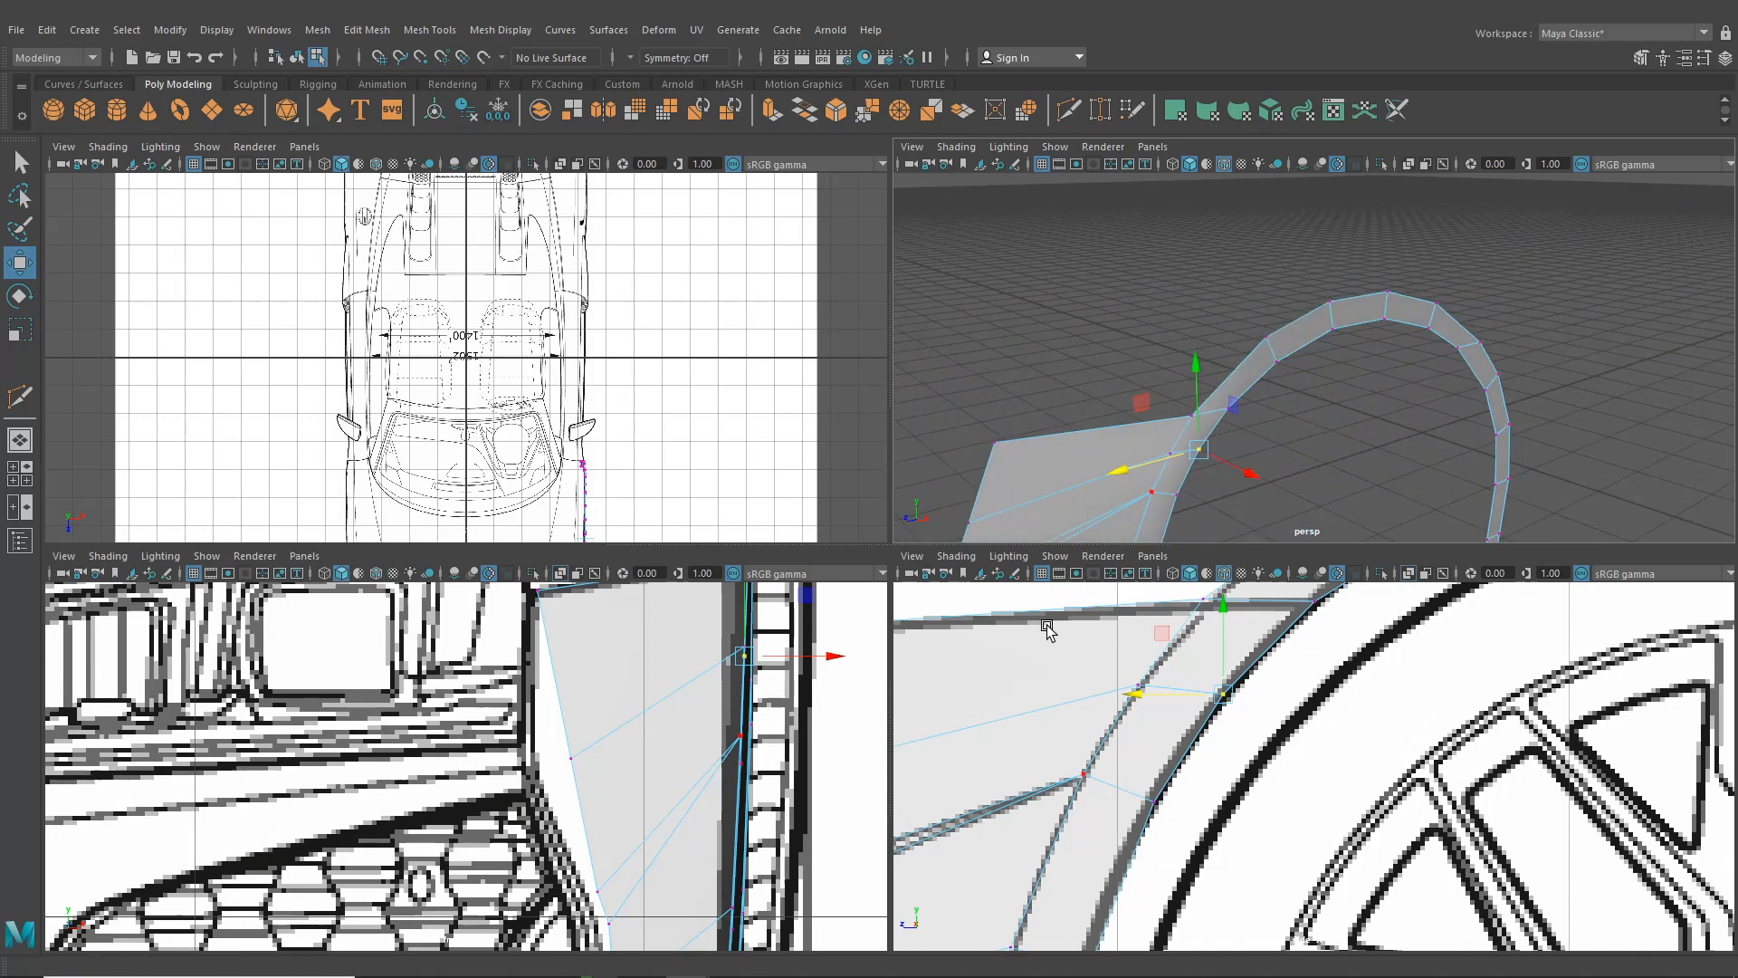
Move the new cut's front vertex forward in the side view, then inward and slightly down onto the bumper edge in the front view
middle_click_drag(1011, 749, 1364, 722, "alt")
left_click(1076, 763)
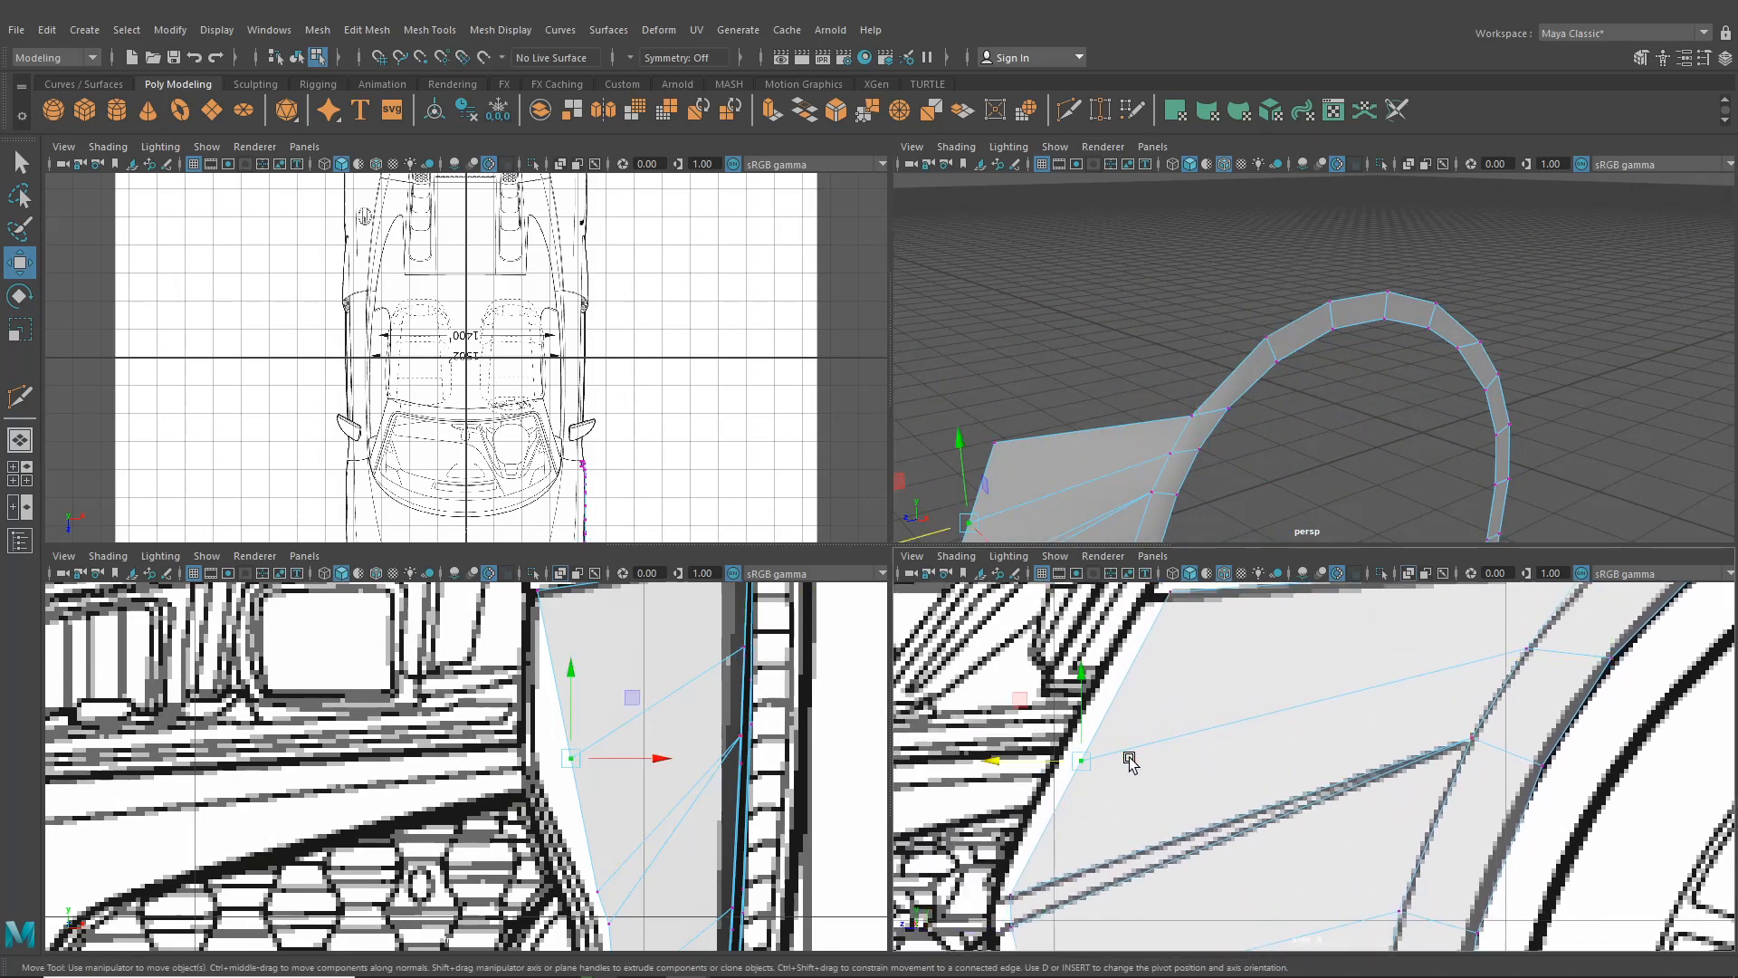
left_click_drag(1038, 763, 1022, 765)
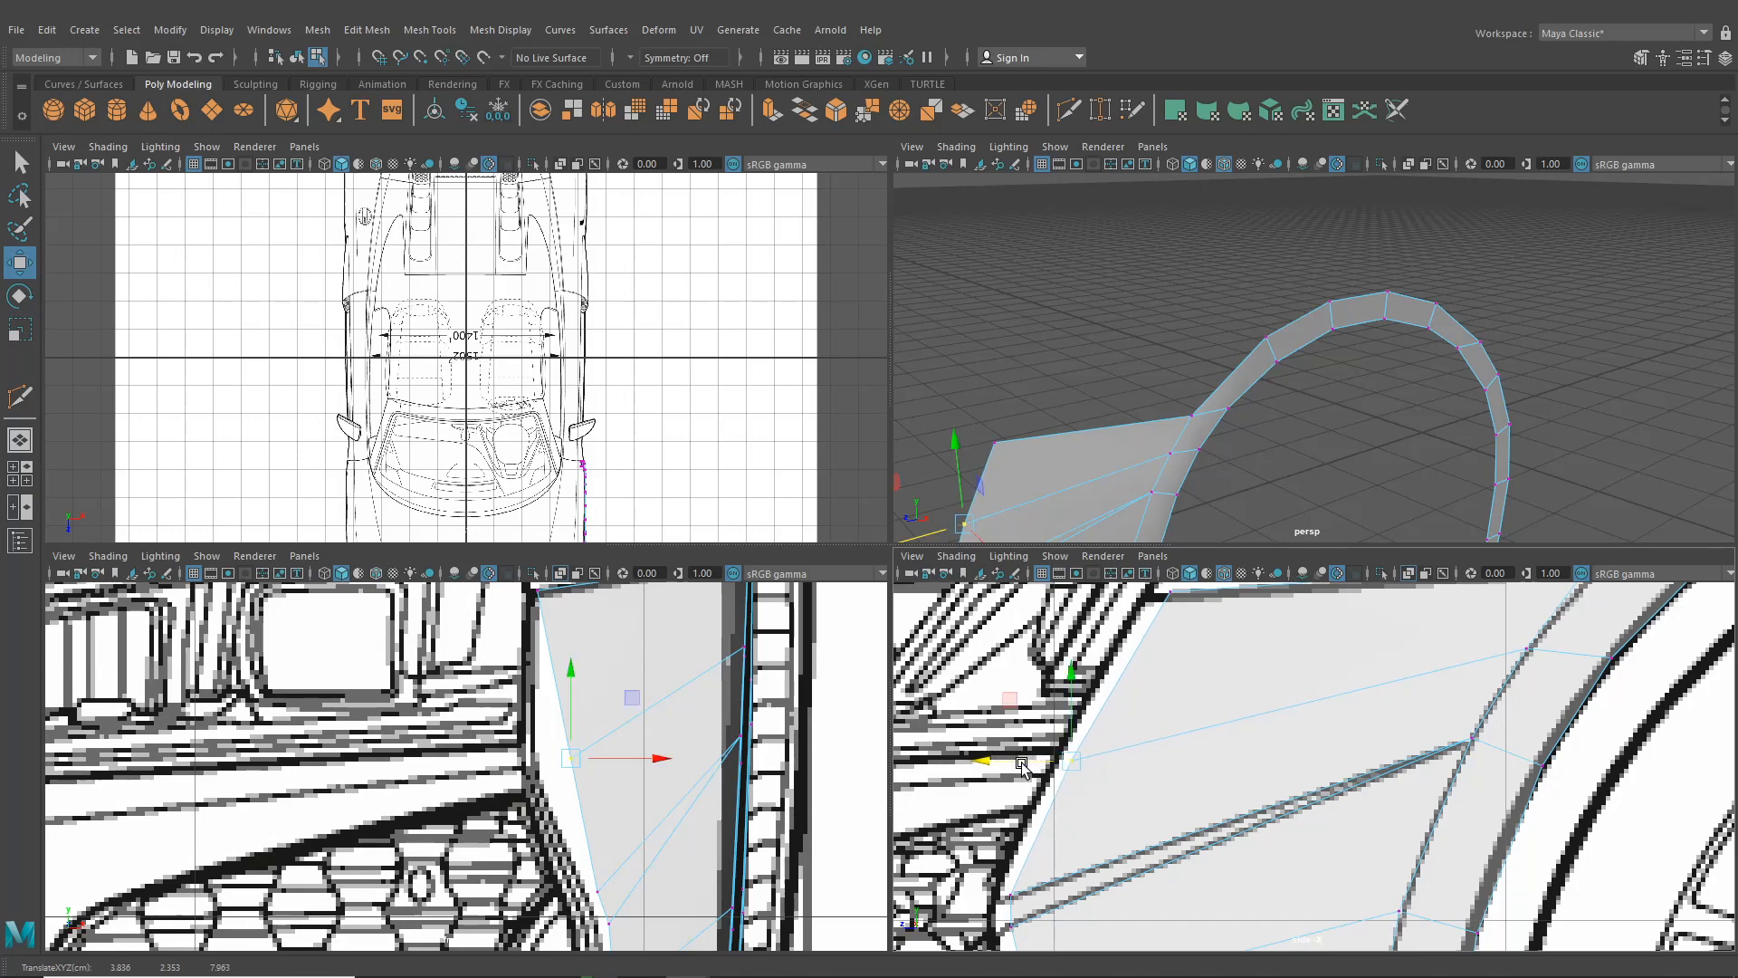
left_click_drag(635, 765, 609, 765)
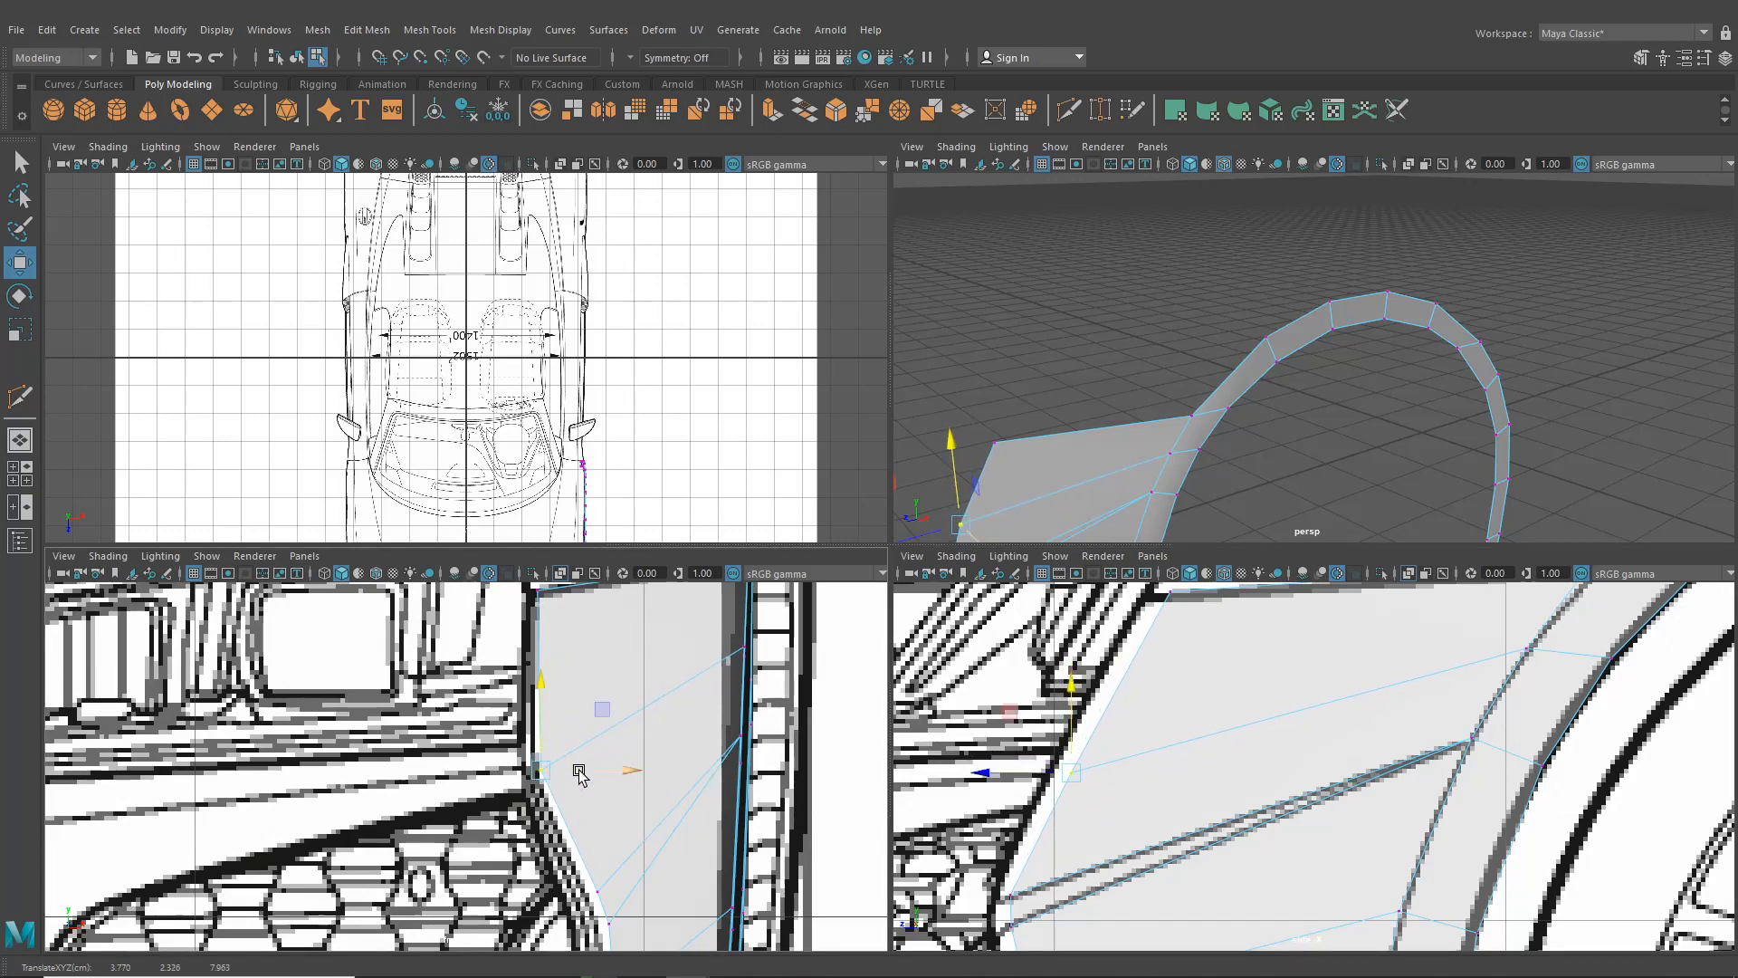
left_click_drag(577, 769, 580, 768)
middle_click_drag(618, 946, 599, 729, "alt")
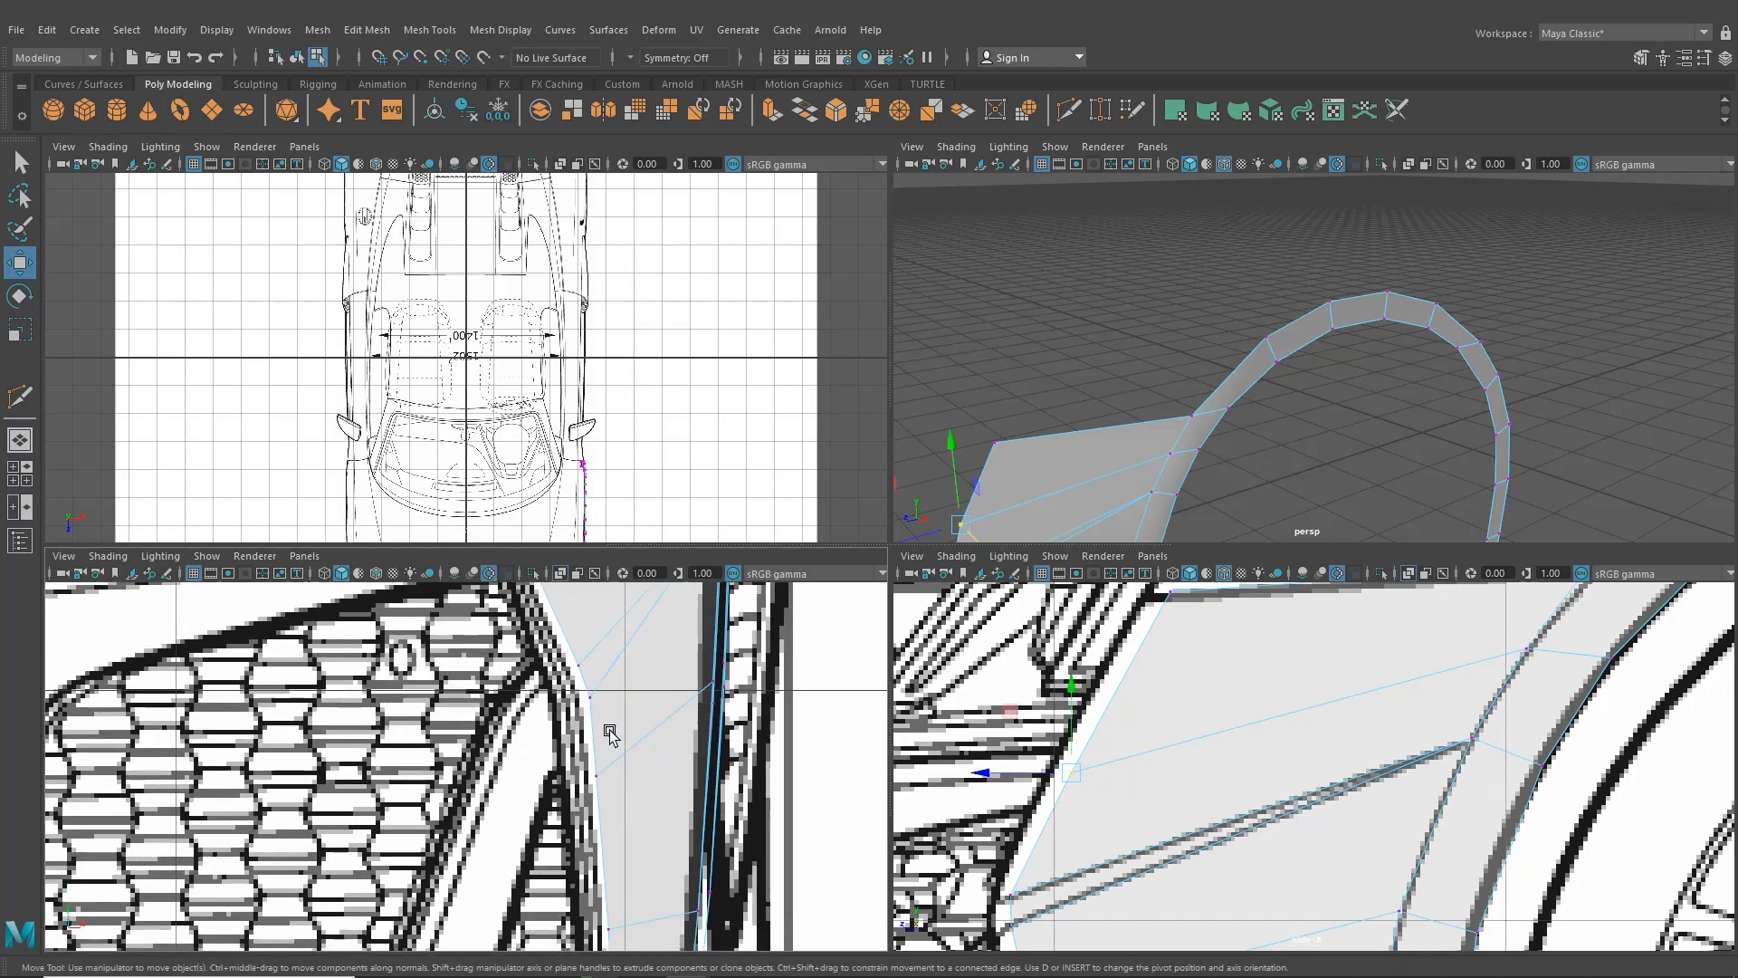
Check the panel's shape in perspective and nudge the cut's front vertex forward in the side view
scroll(623, 763, "down", 5)
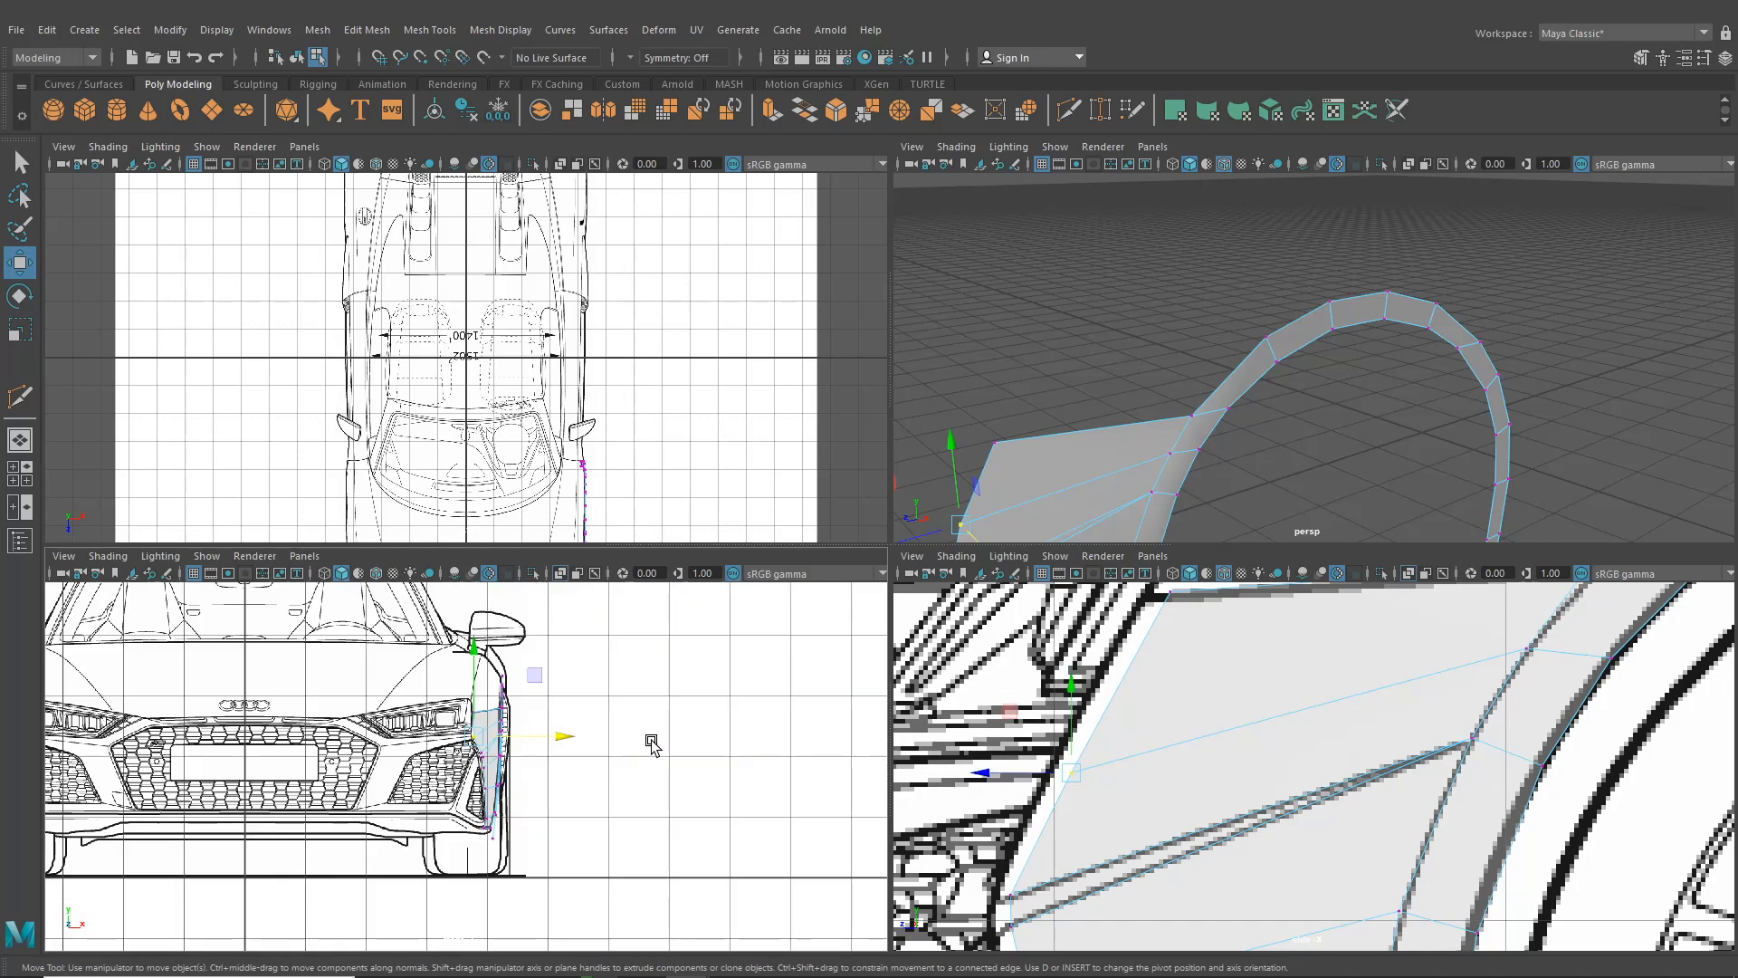
scroll(561, 734, "up", 4)
key("space")
left_click_drag(1071, 525, 345, 601, "alt")
key("space")
key("space")
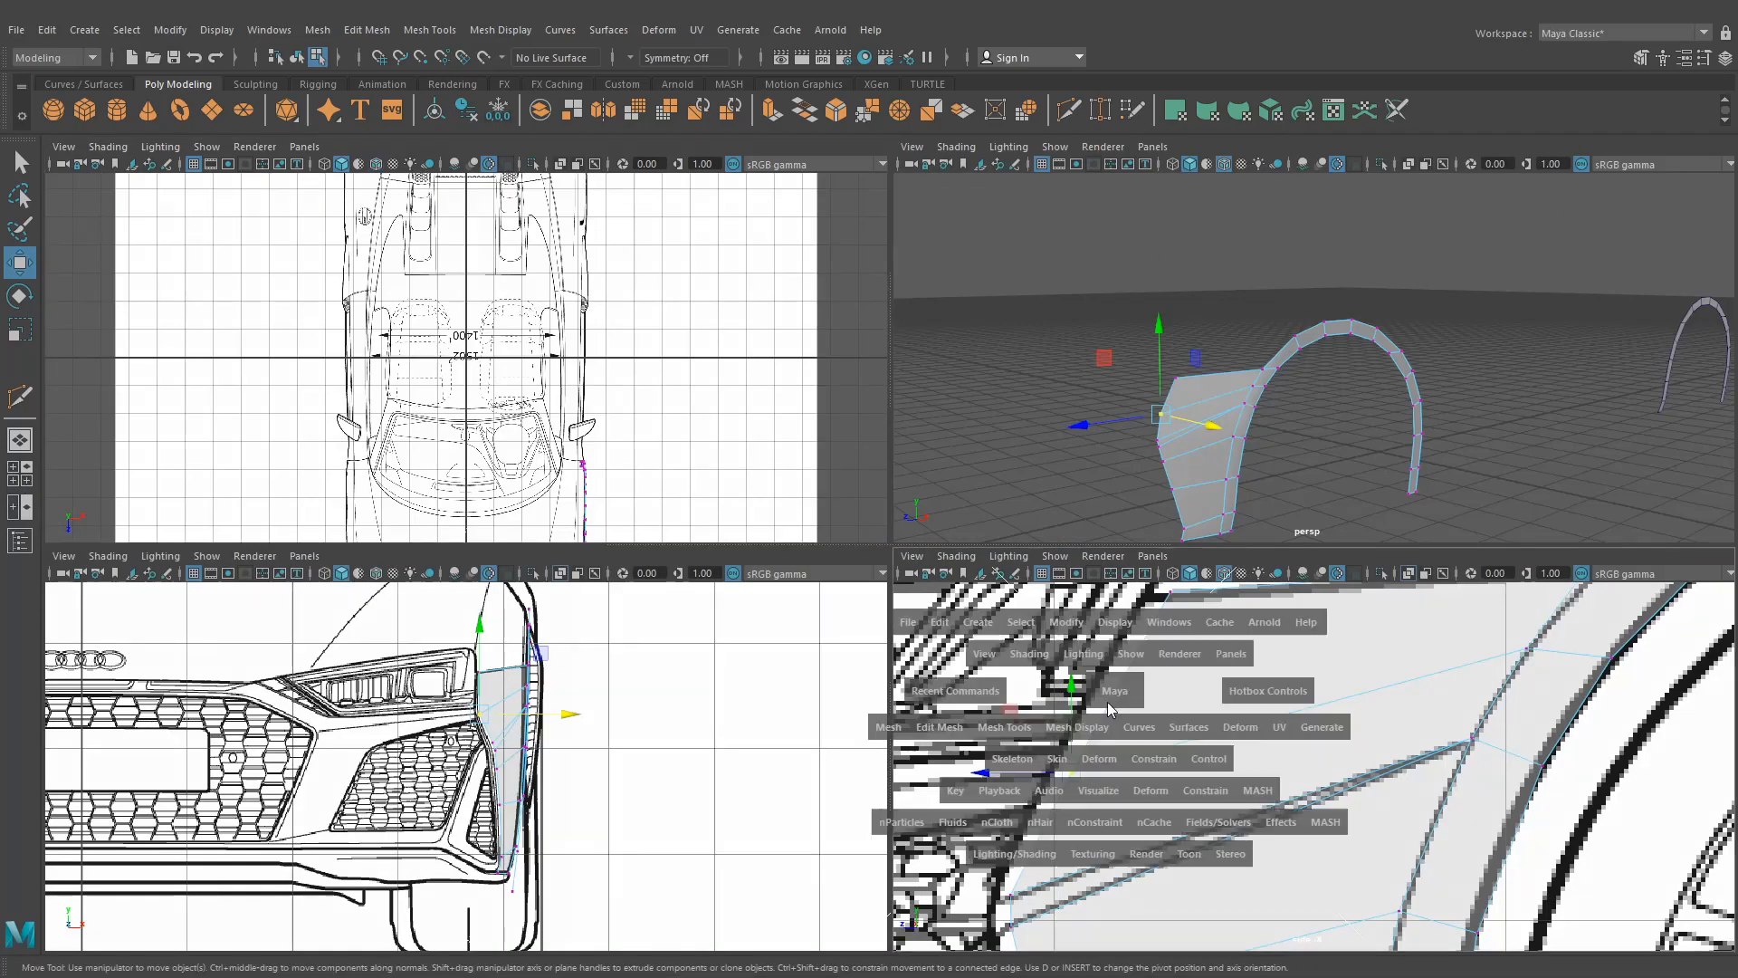
middle_click_drag(720, 549, 877, 531, "alt")
scroll(461, 543, "down", 5)
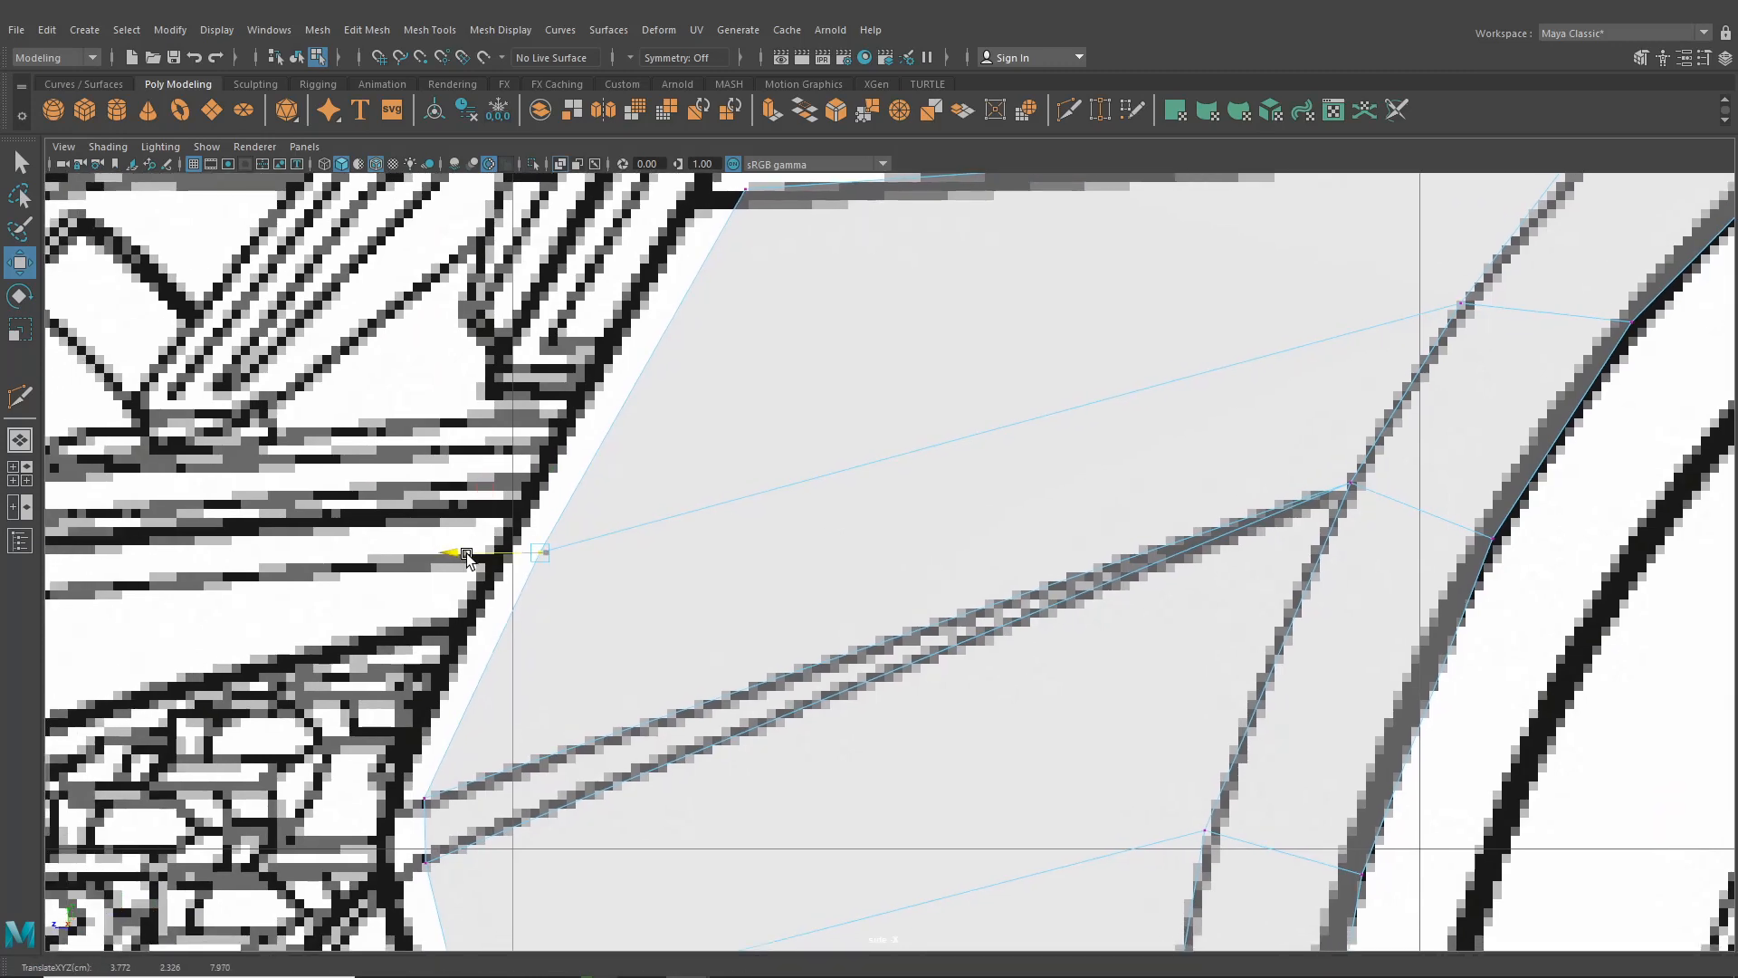
scroll(695, 541, "down", 3)
middle_click_drag(695, 541, 711, 461, "alt")
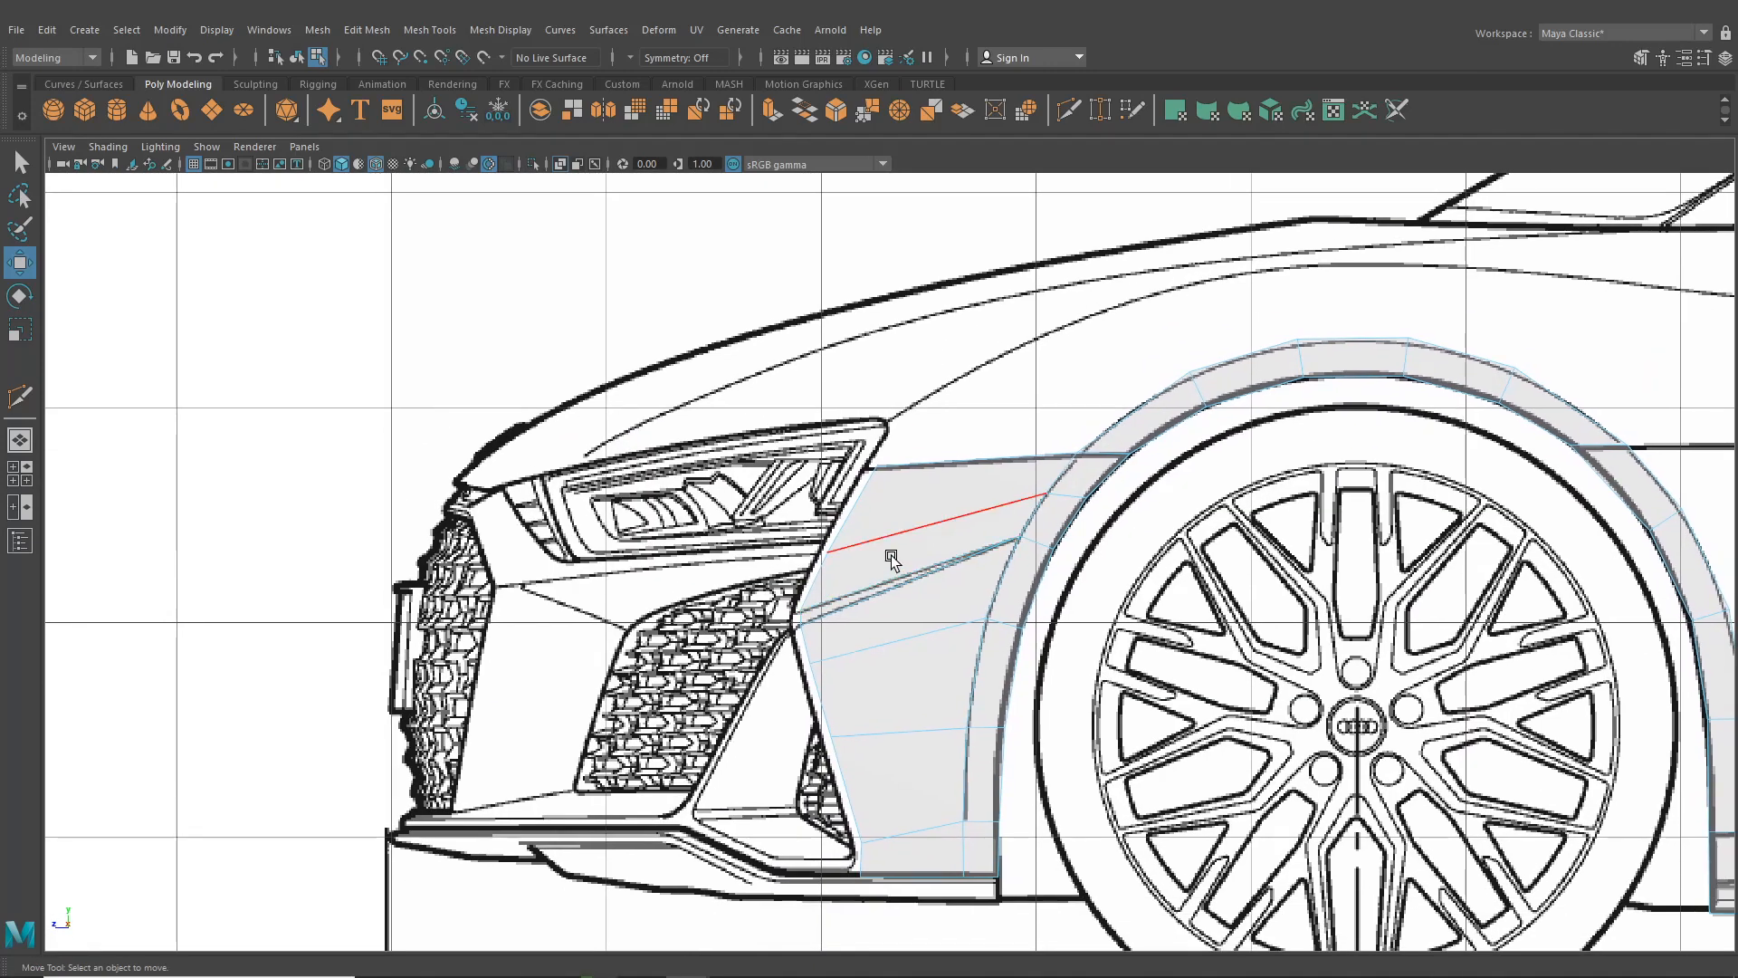
Extrude the side panel's whole front border, from the top corner beside the headlight down to the bottom edge
left_click(856, 509)
scroll(838, 563, "up", 3)
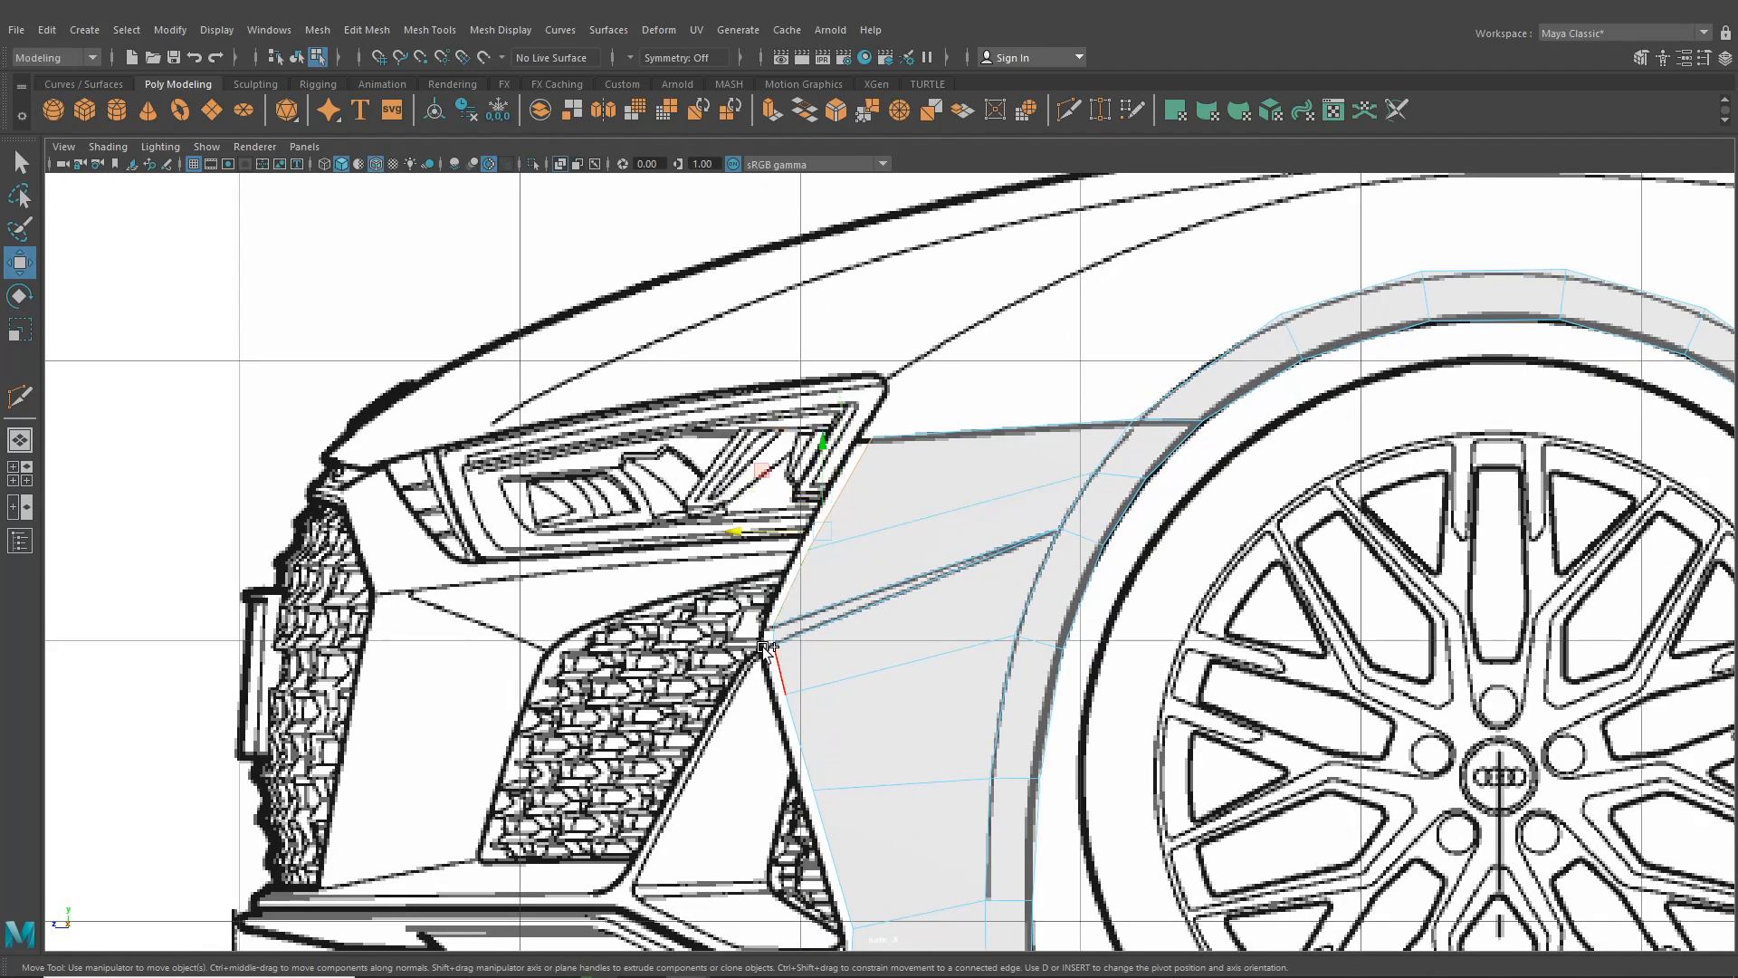
left_click(768, 637, "shift")
left_click(776, 668, "shift")
left_click(787, 722, "shift")
left_click(831, 852, "shift")
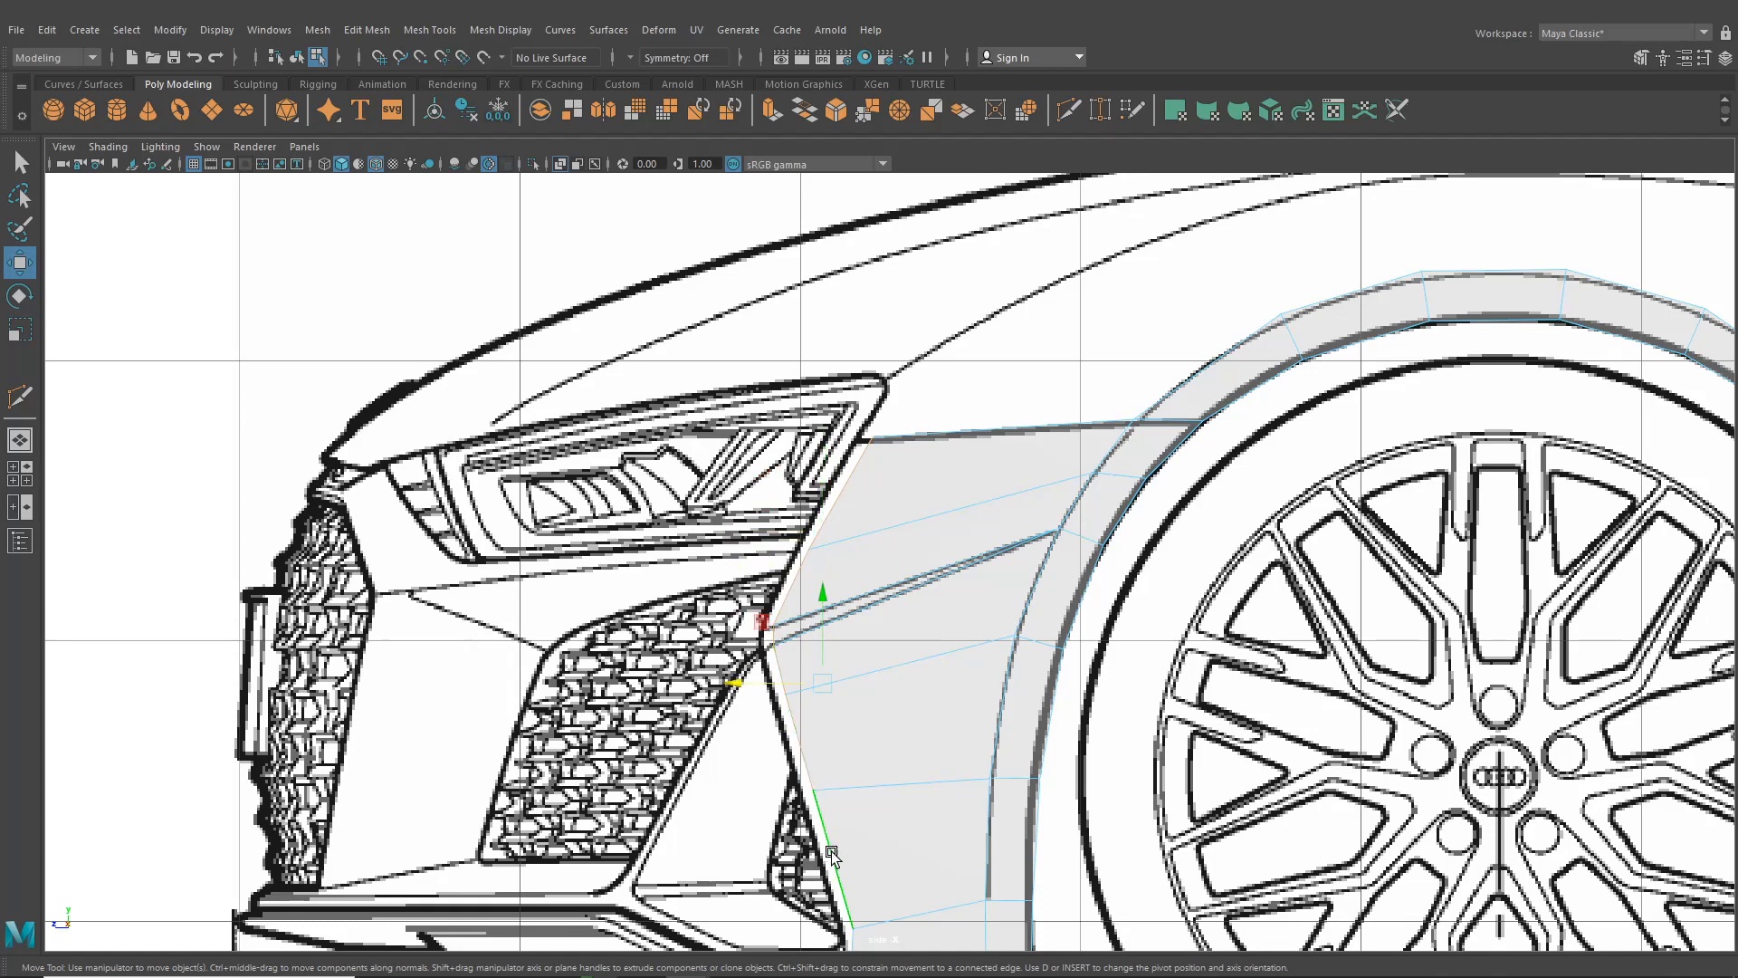
middle_click_drag(831, 853, 840, 812, "alt")
left_click(853, 831, "shift")
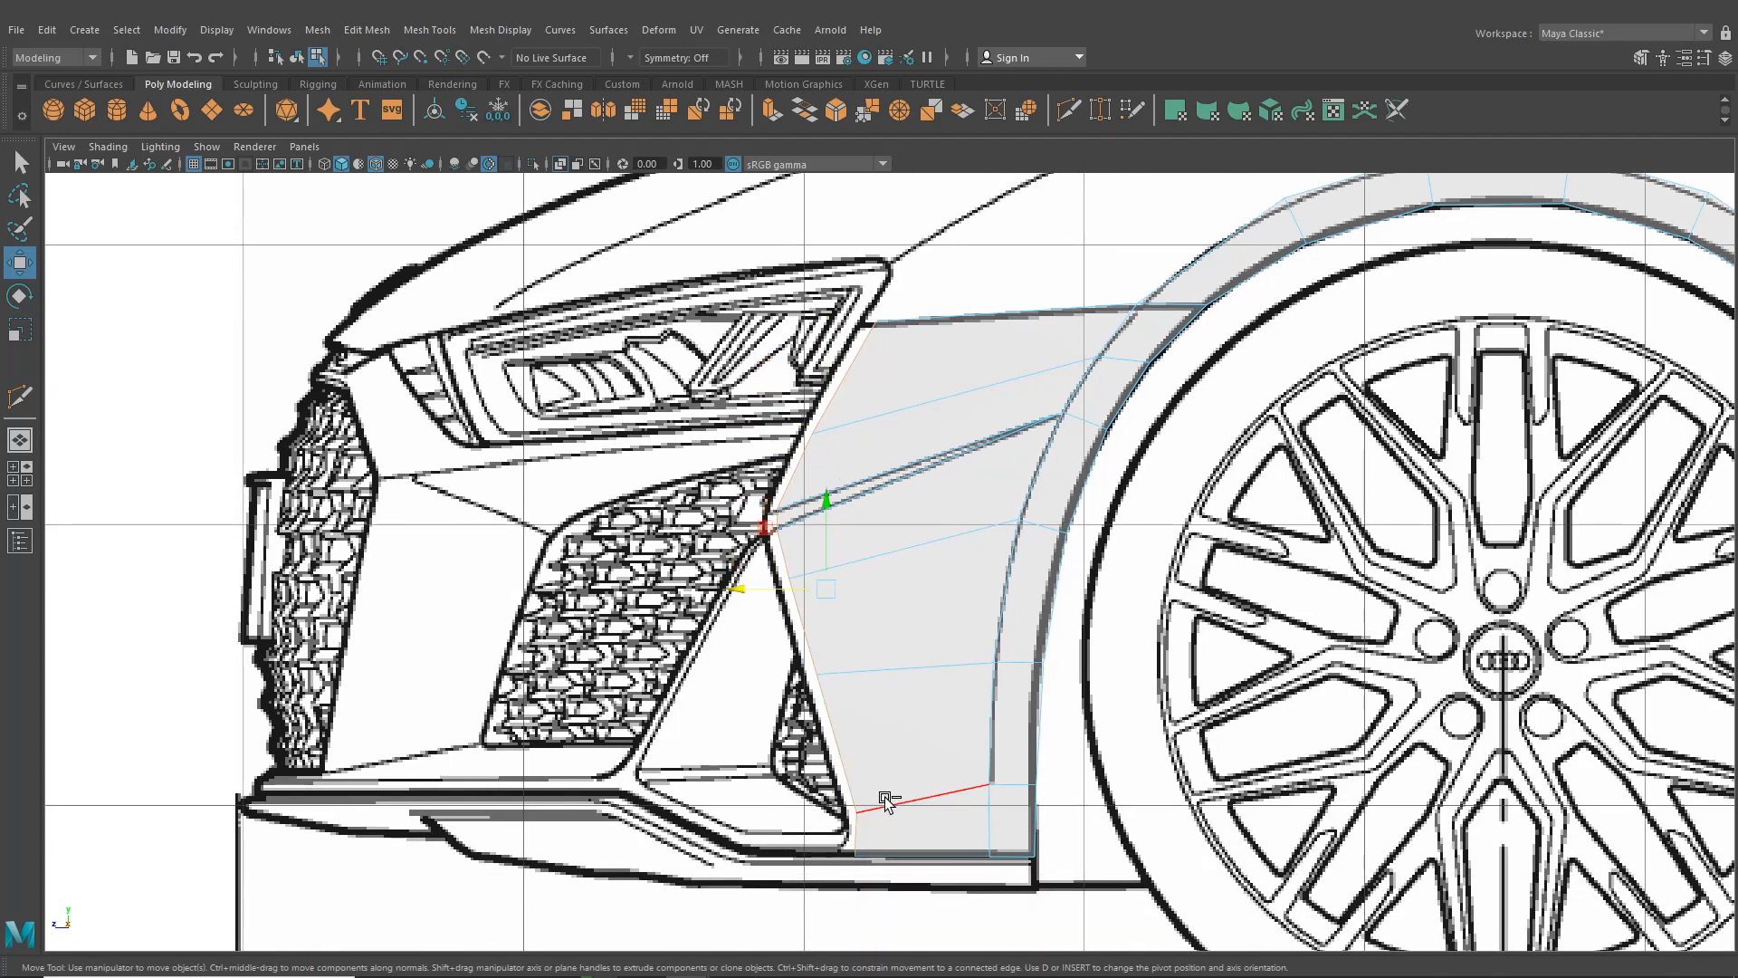
key("ctrl+e")
middle_click_drag(859, 834, 861, 761, "alt")
scroll(812, 762, "up", 1)
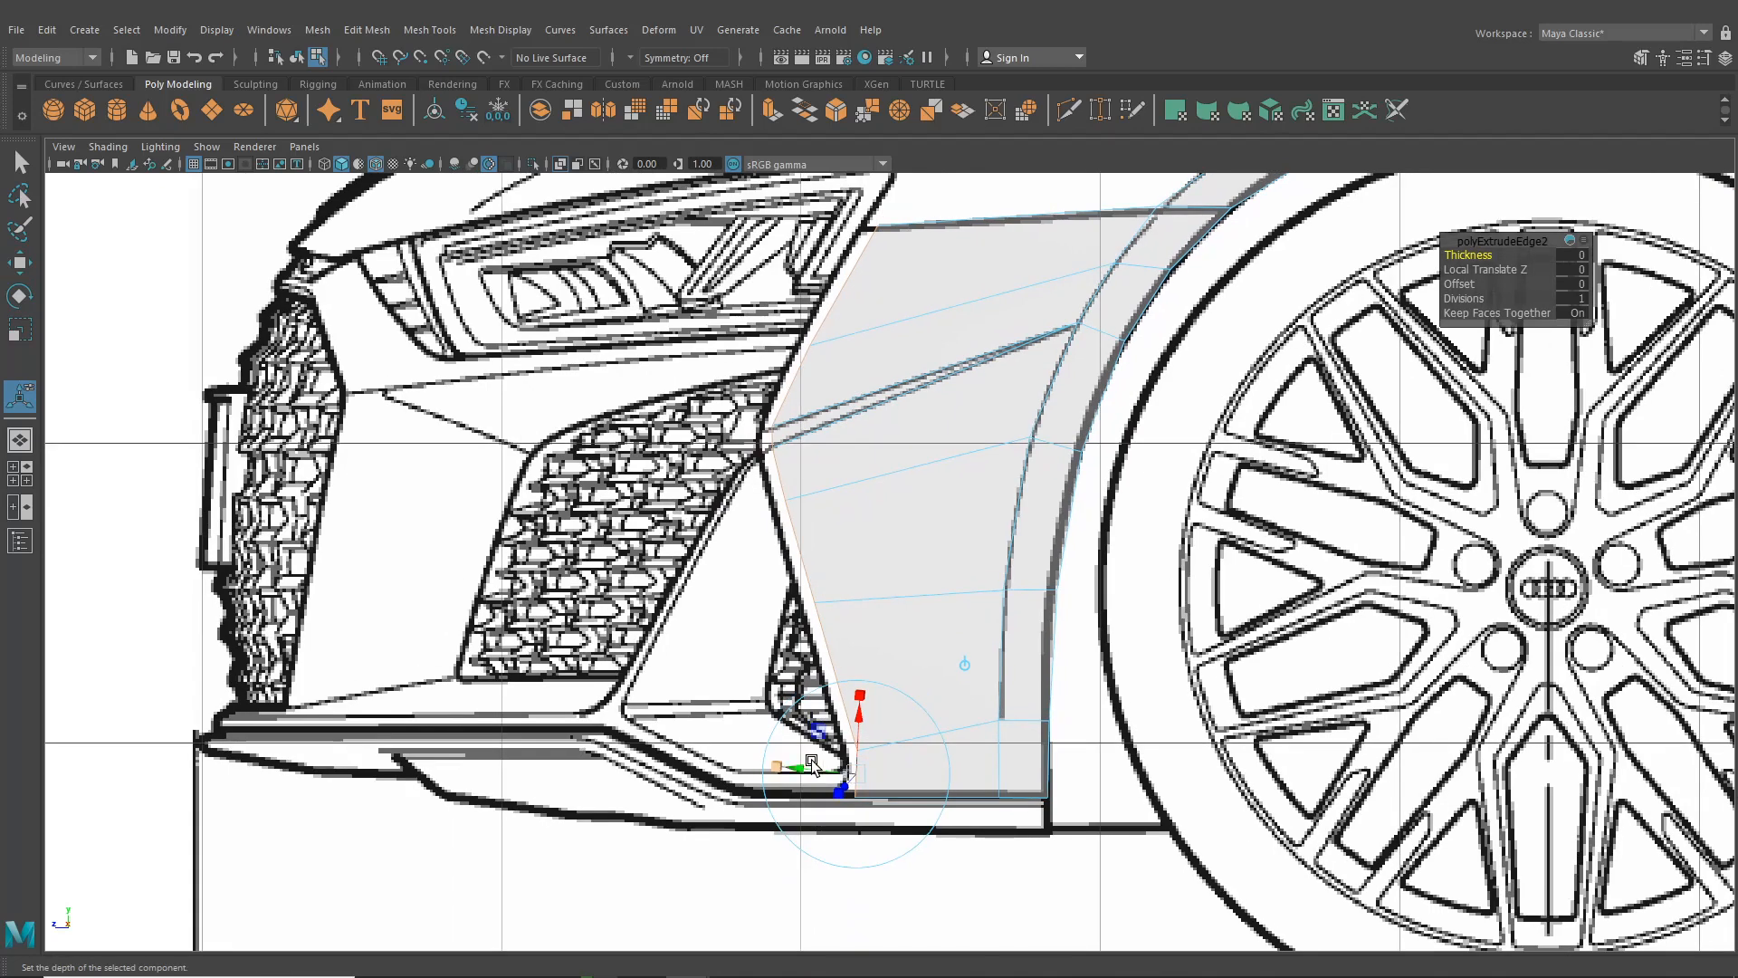
Pull the extruded border slightly forward along the world axis instead of the local one
left_click_drag(804, 765, 795, 765)
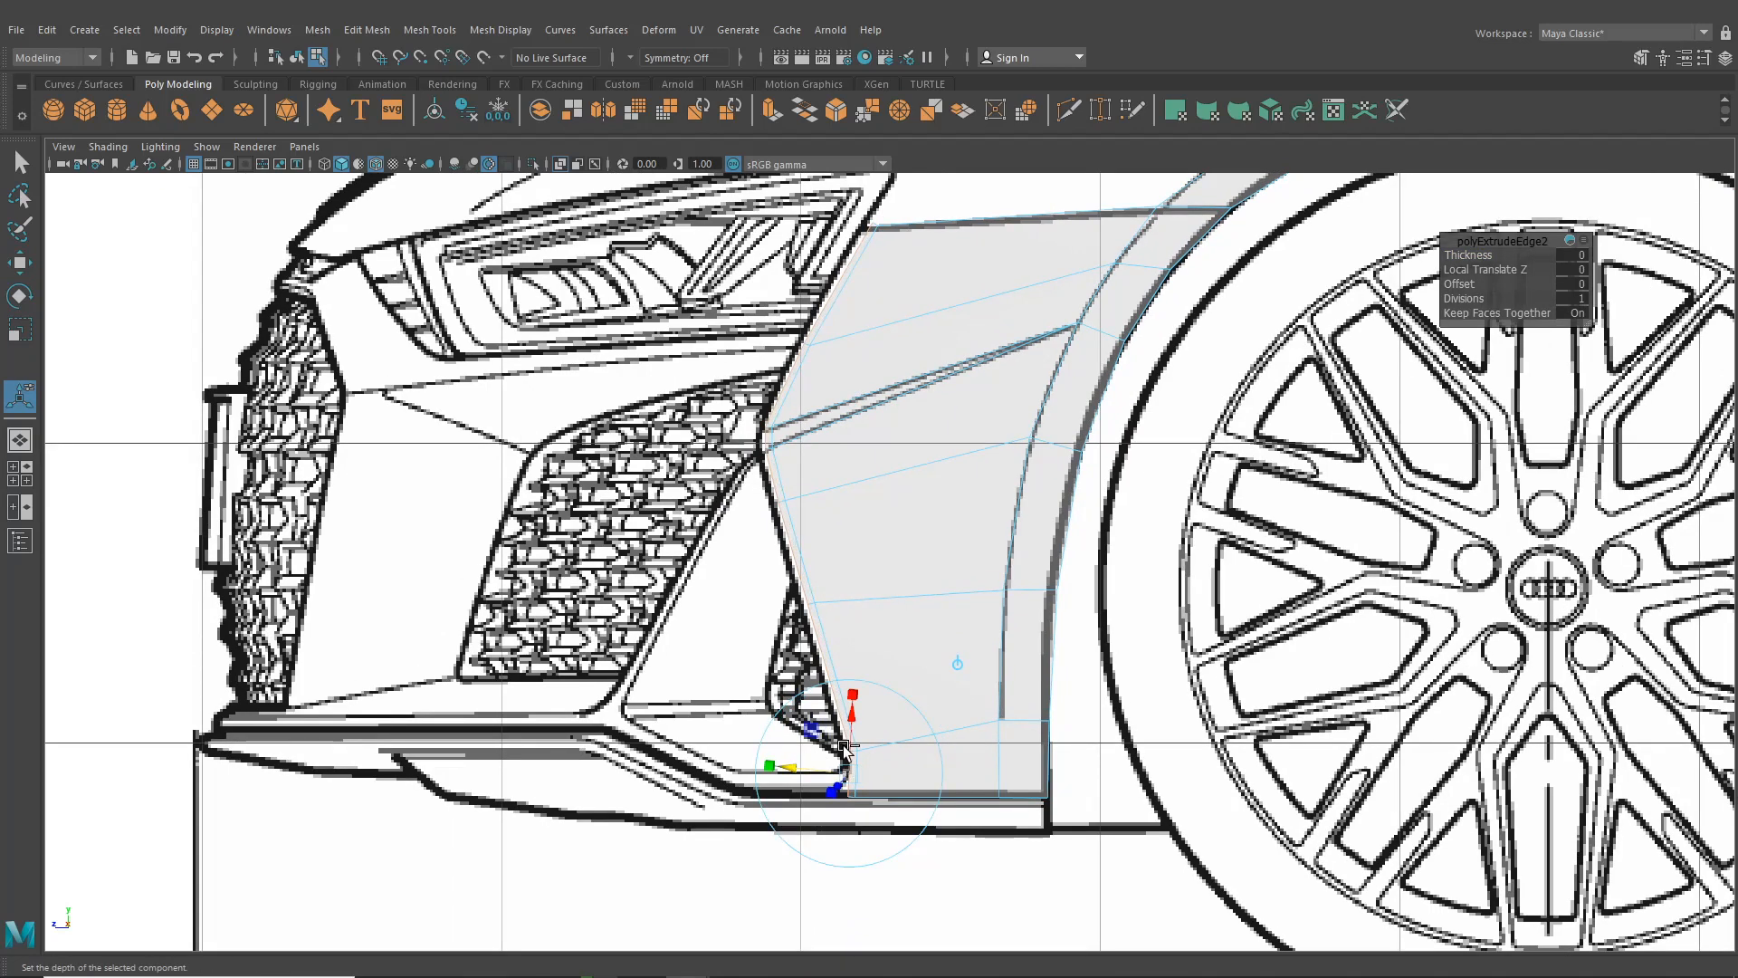
key("ctrl+z")
left_click(970, 664)
left_click_drag(780, 511, 771, 508)
key("w")
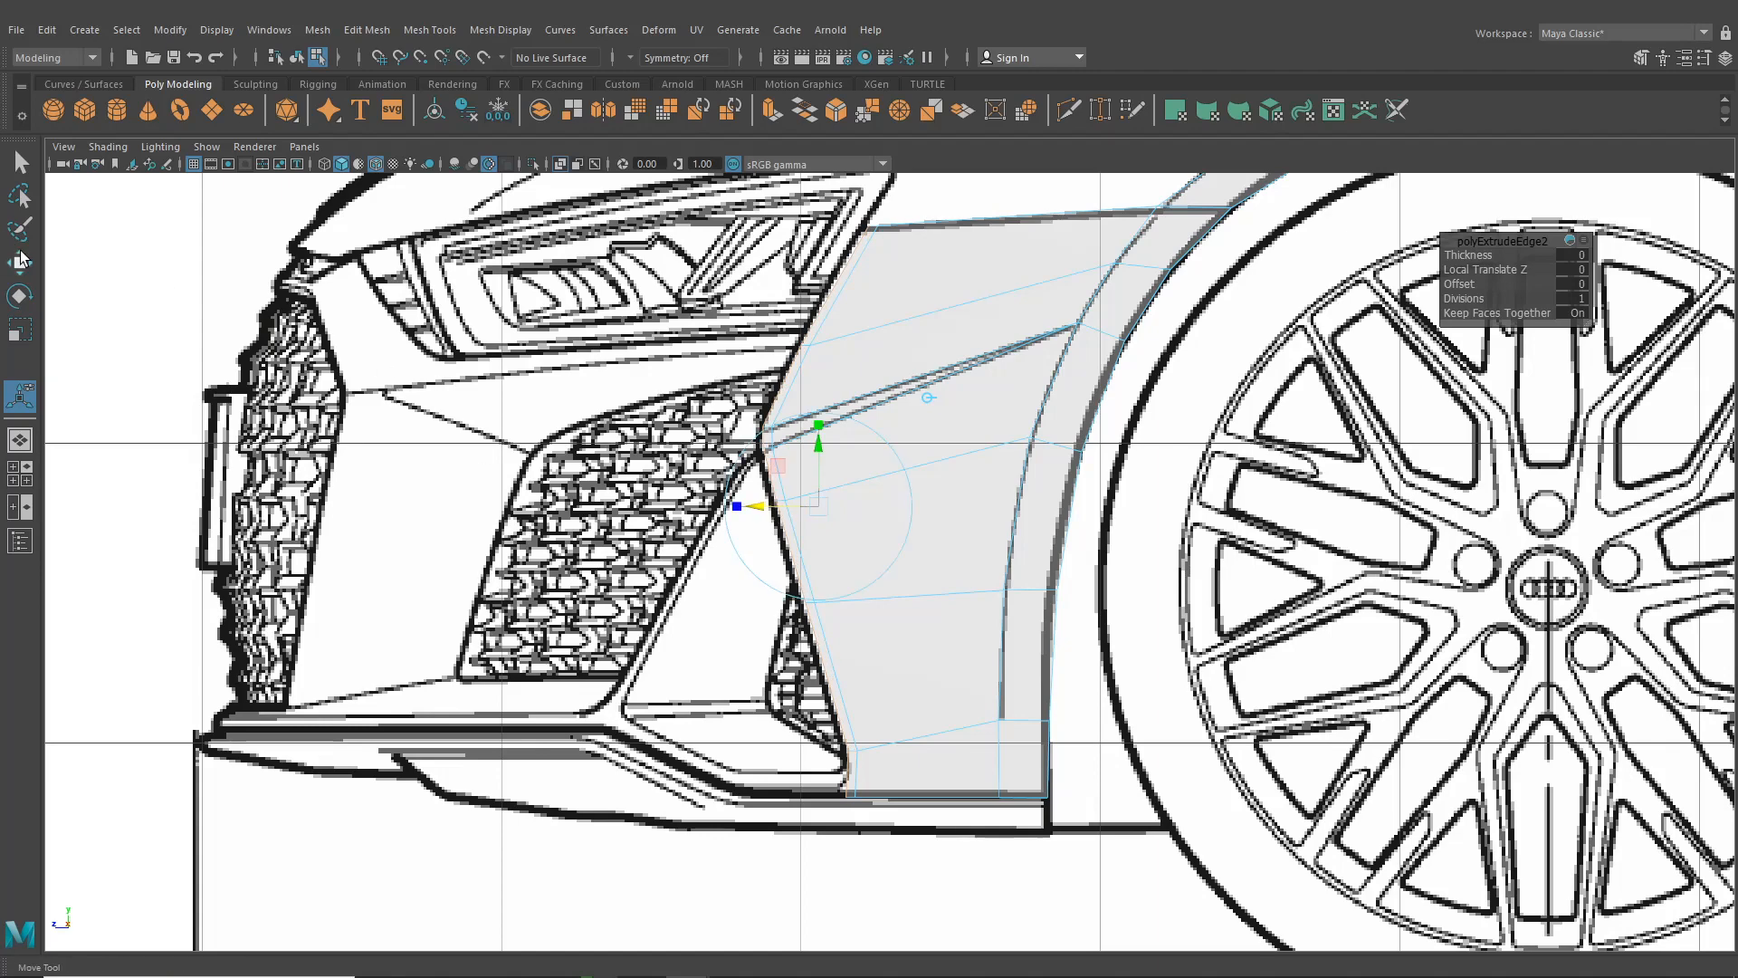
Move the strip's top two front vertices forward onto the blueprint edge beside the headlight, and shift the inner top vertex slightly forward
right_click_drag(828, 290, 742, 291)
middle_click_drag(742, 292, 709, 554, "alt")
scroll(711, 411, "up", 6)
left_click_drag(740, 368, 744, 371)
left_click_drag(738, 366, 712, 367)
middle_click_drag(583, 698, 711, 555, "alt")
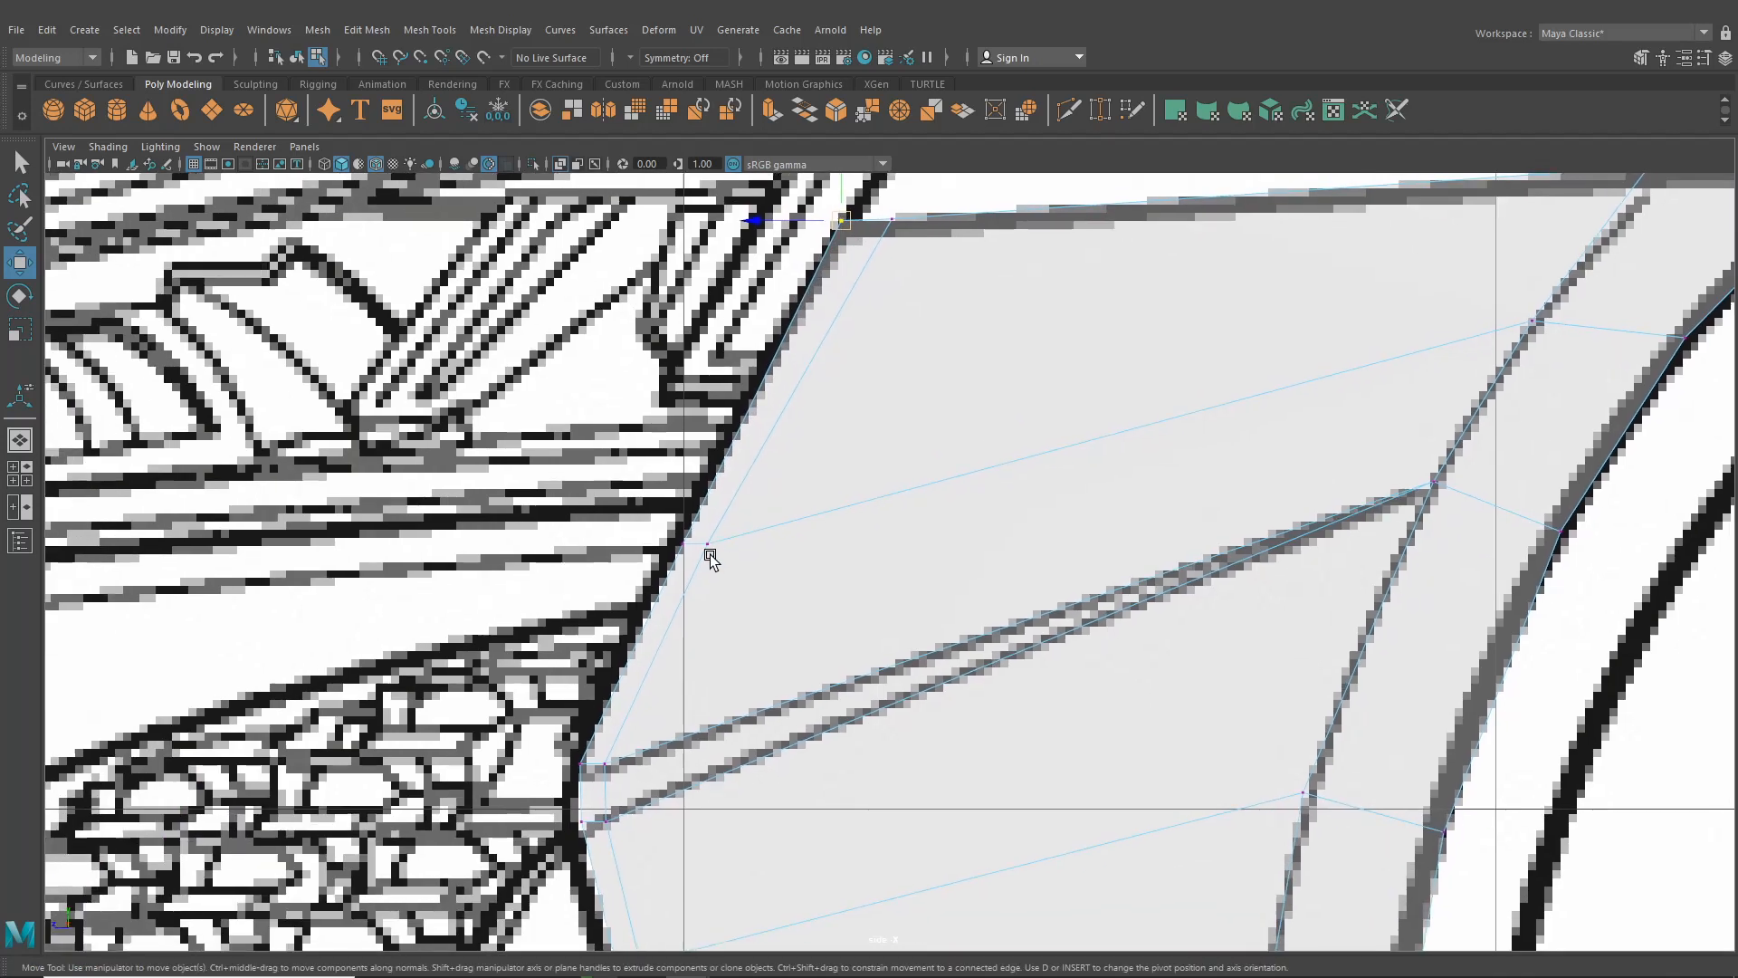
left_click_drag(644, 546, 632, 546)
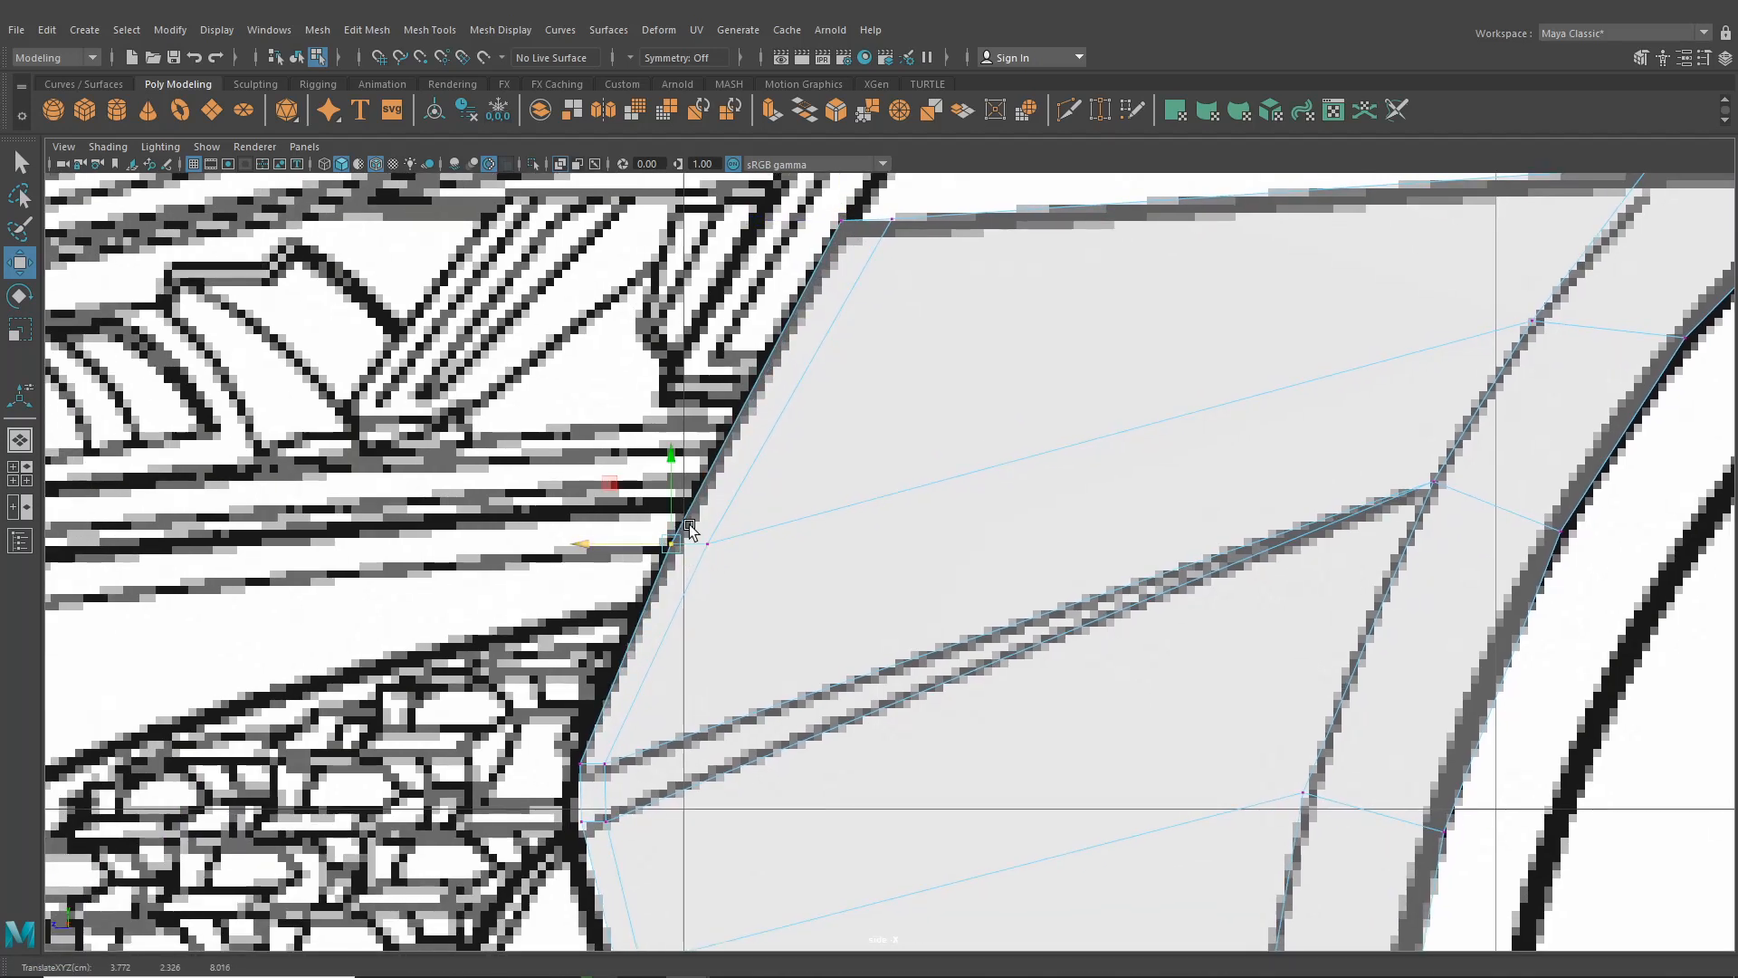
left_click(900, 219)
left_click_drag(838, 223, 820, 226)
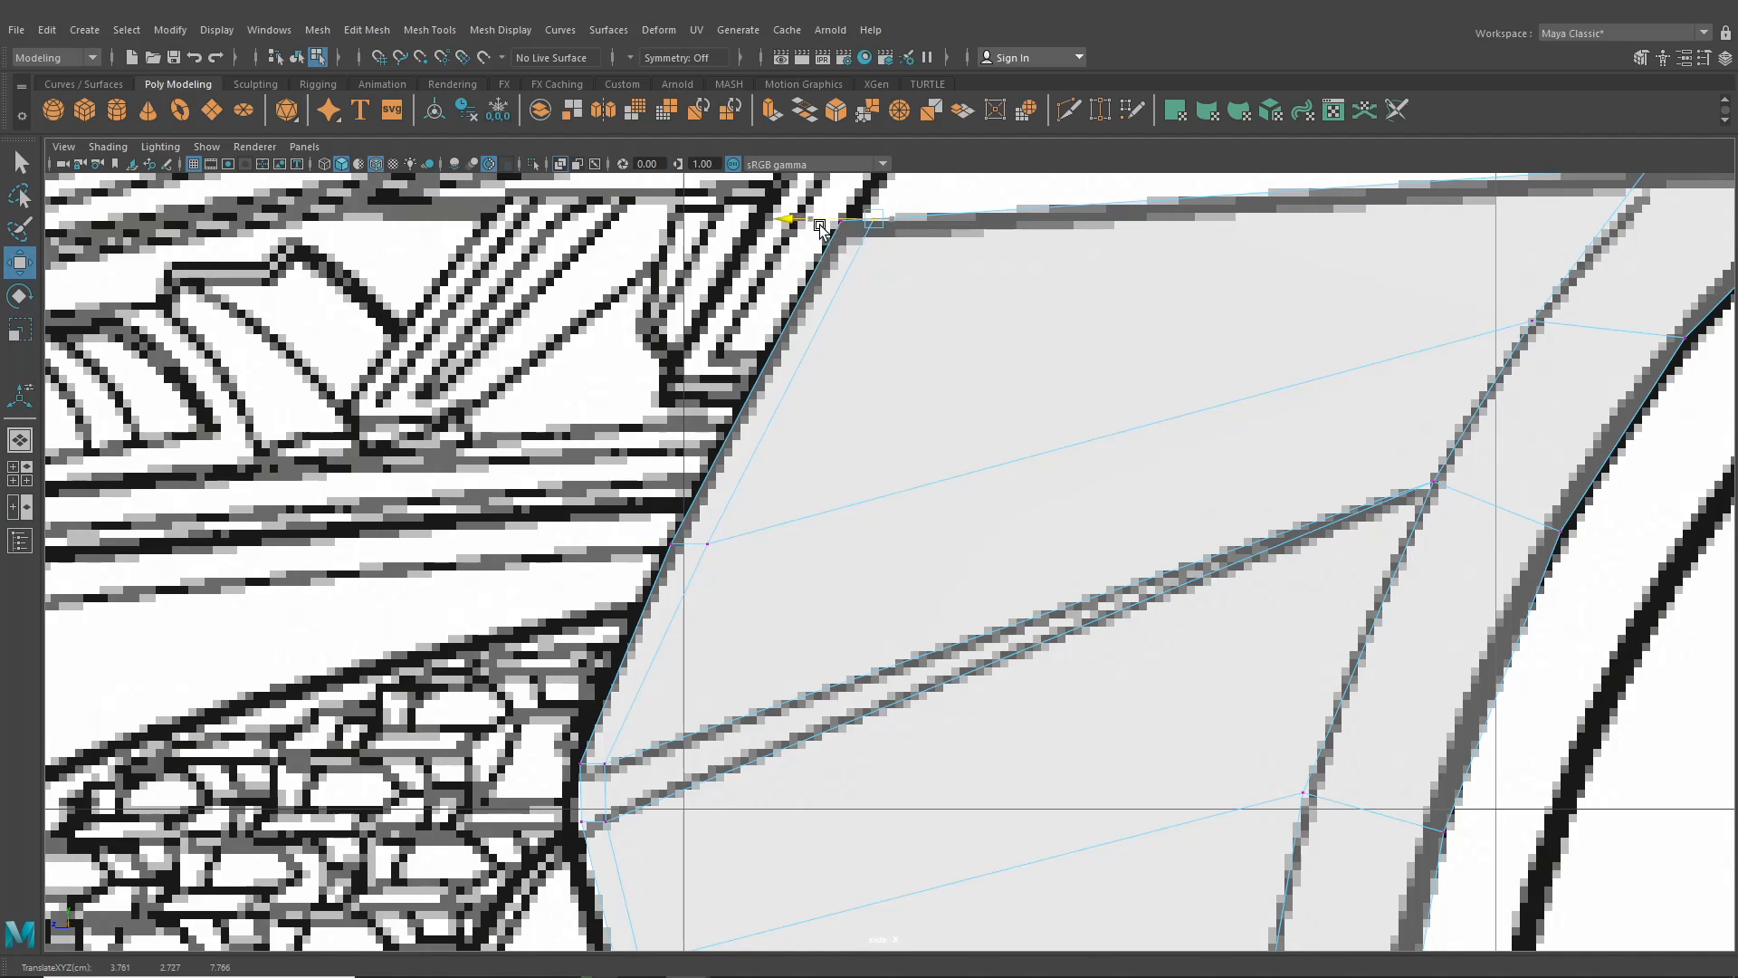
Align the strip's front vertices at the creases and the two below them with the blueprint's panel edge in the side view
middle_click_drag(599, 770, 648, 619, "alt")
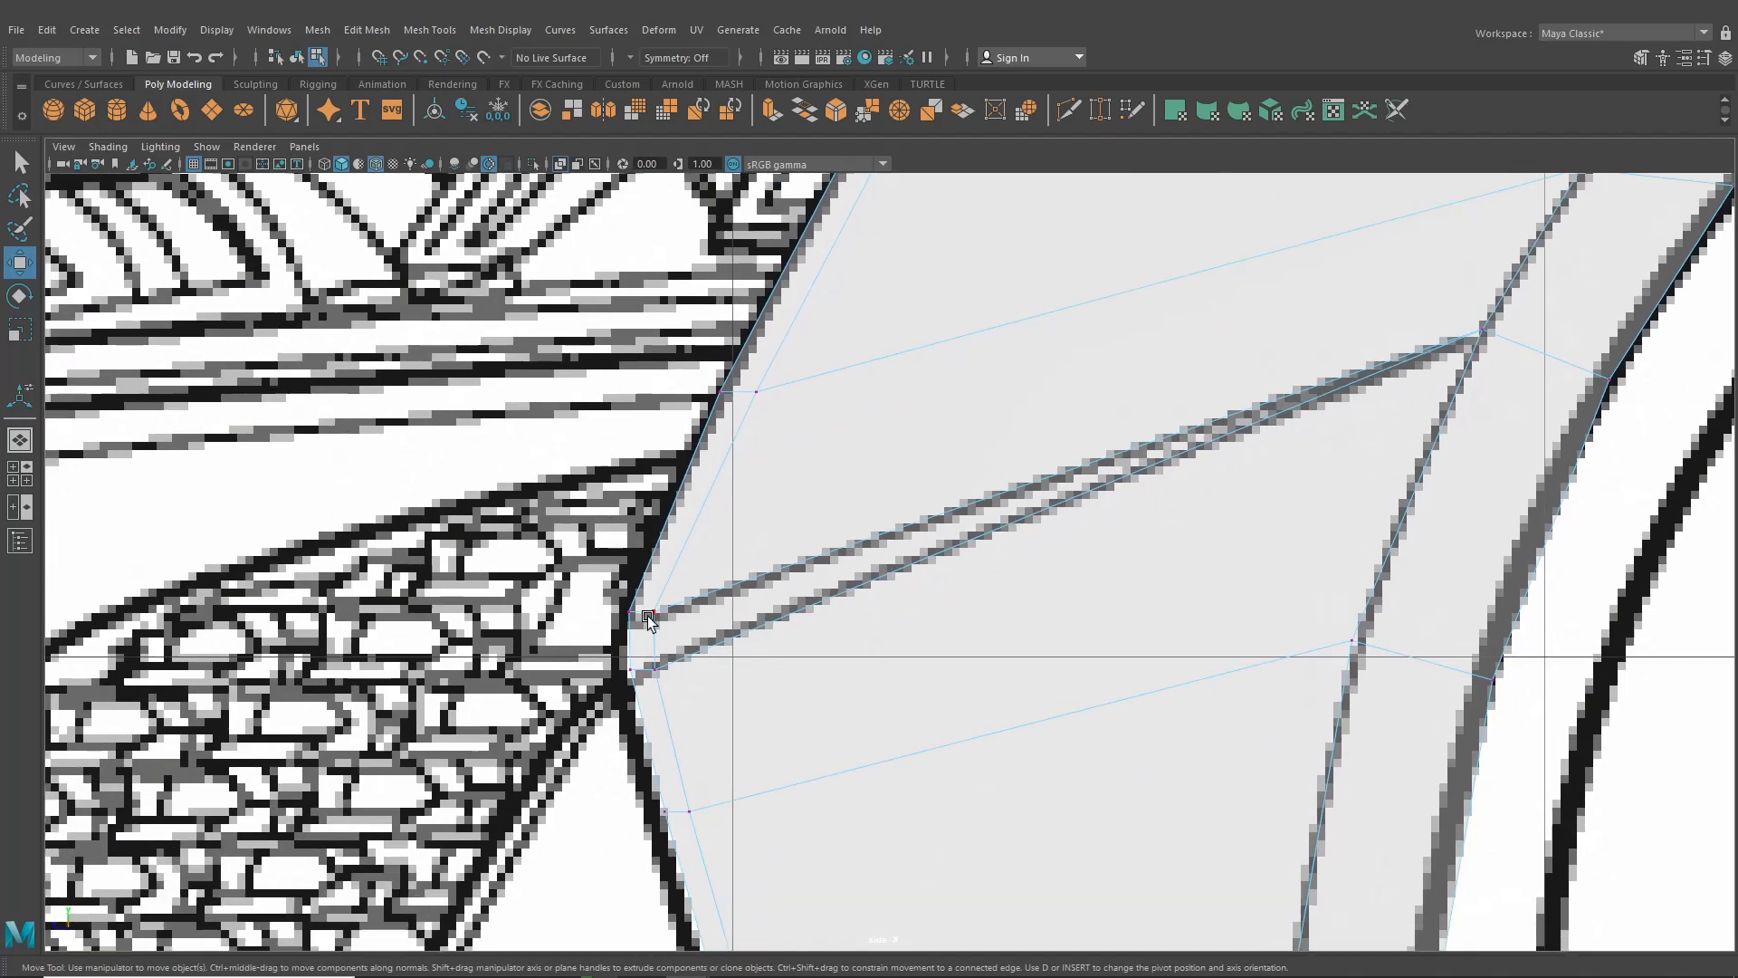
left_click_drag(595, 599, 654, 583)
left_click_drag(636, 685, 657, 641)
middle_click_drag(695, 693, 717, 410, "alt")
left_click_drag(668, 513, 687, 545)
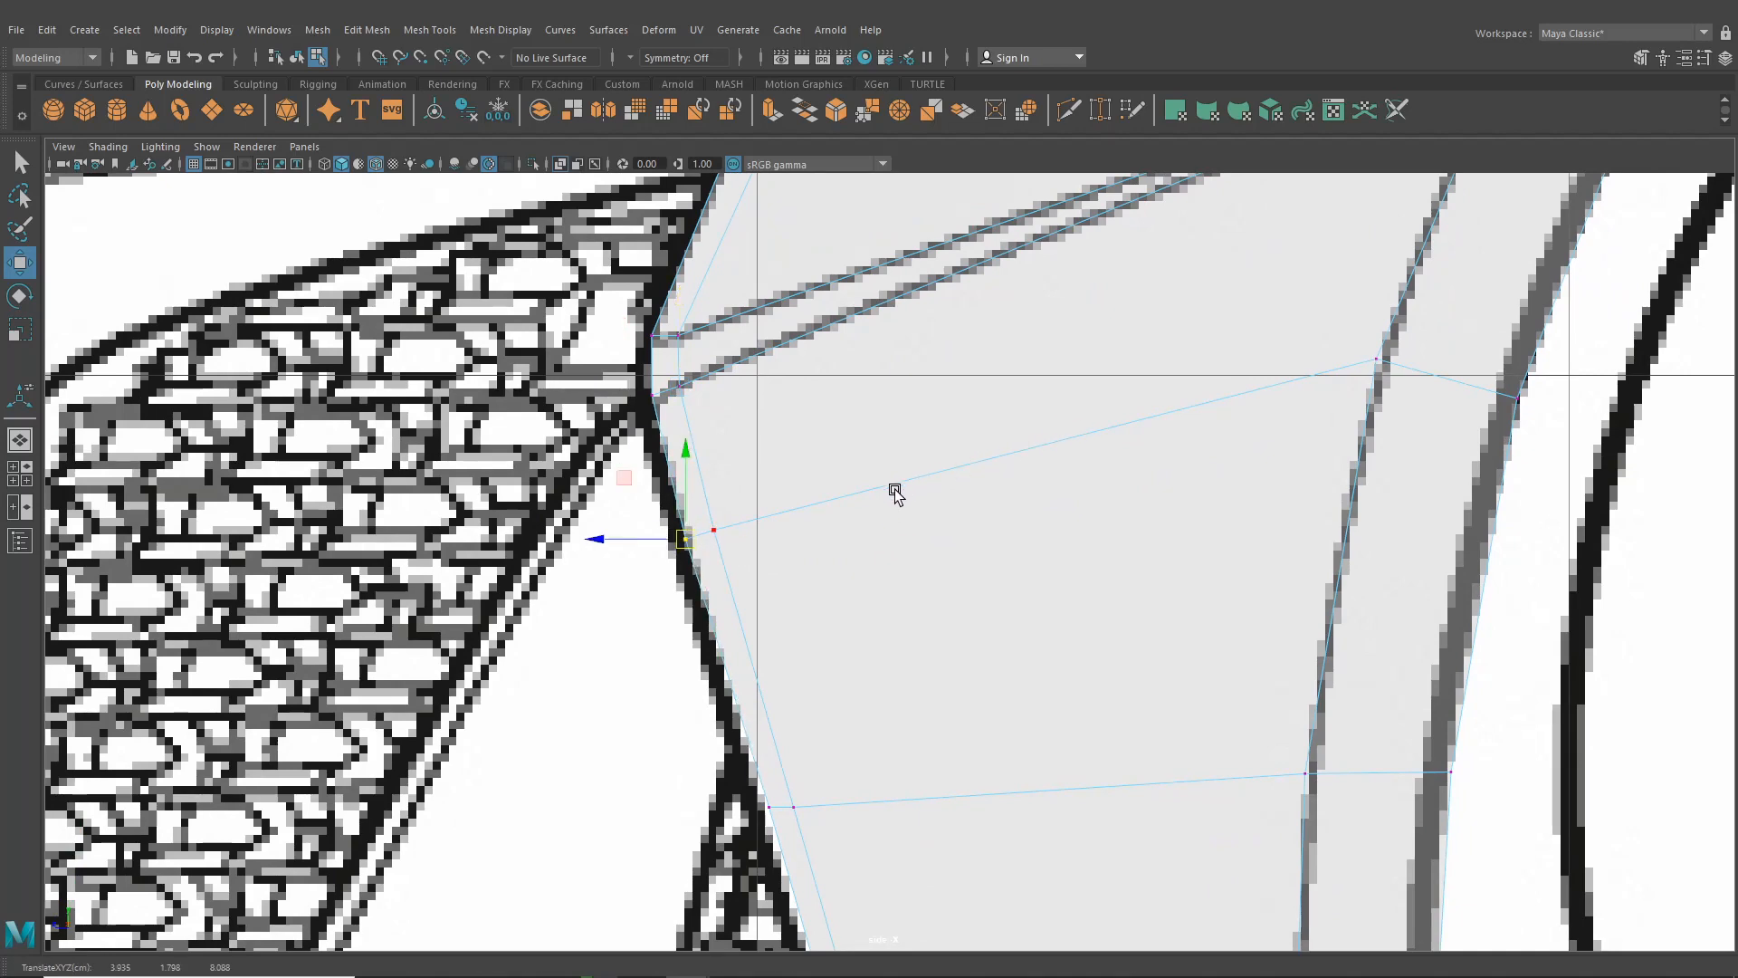
middle_click_drag(819, 683, 808, 385, "alt")
mouse_move(739, 499)
left_mouse_down()
mouse_move(760, 522)
mouse_move(744, 517)
left_mouse_up()
Shift the strip's two crease vertices slightly forward and refine the two front vertices below along the air intake's edge line
middle_click_drag(748, 438, 839, 842, "alt")
left_click_drag(745, 546, 745, 543)
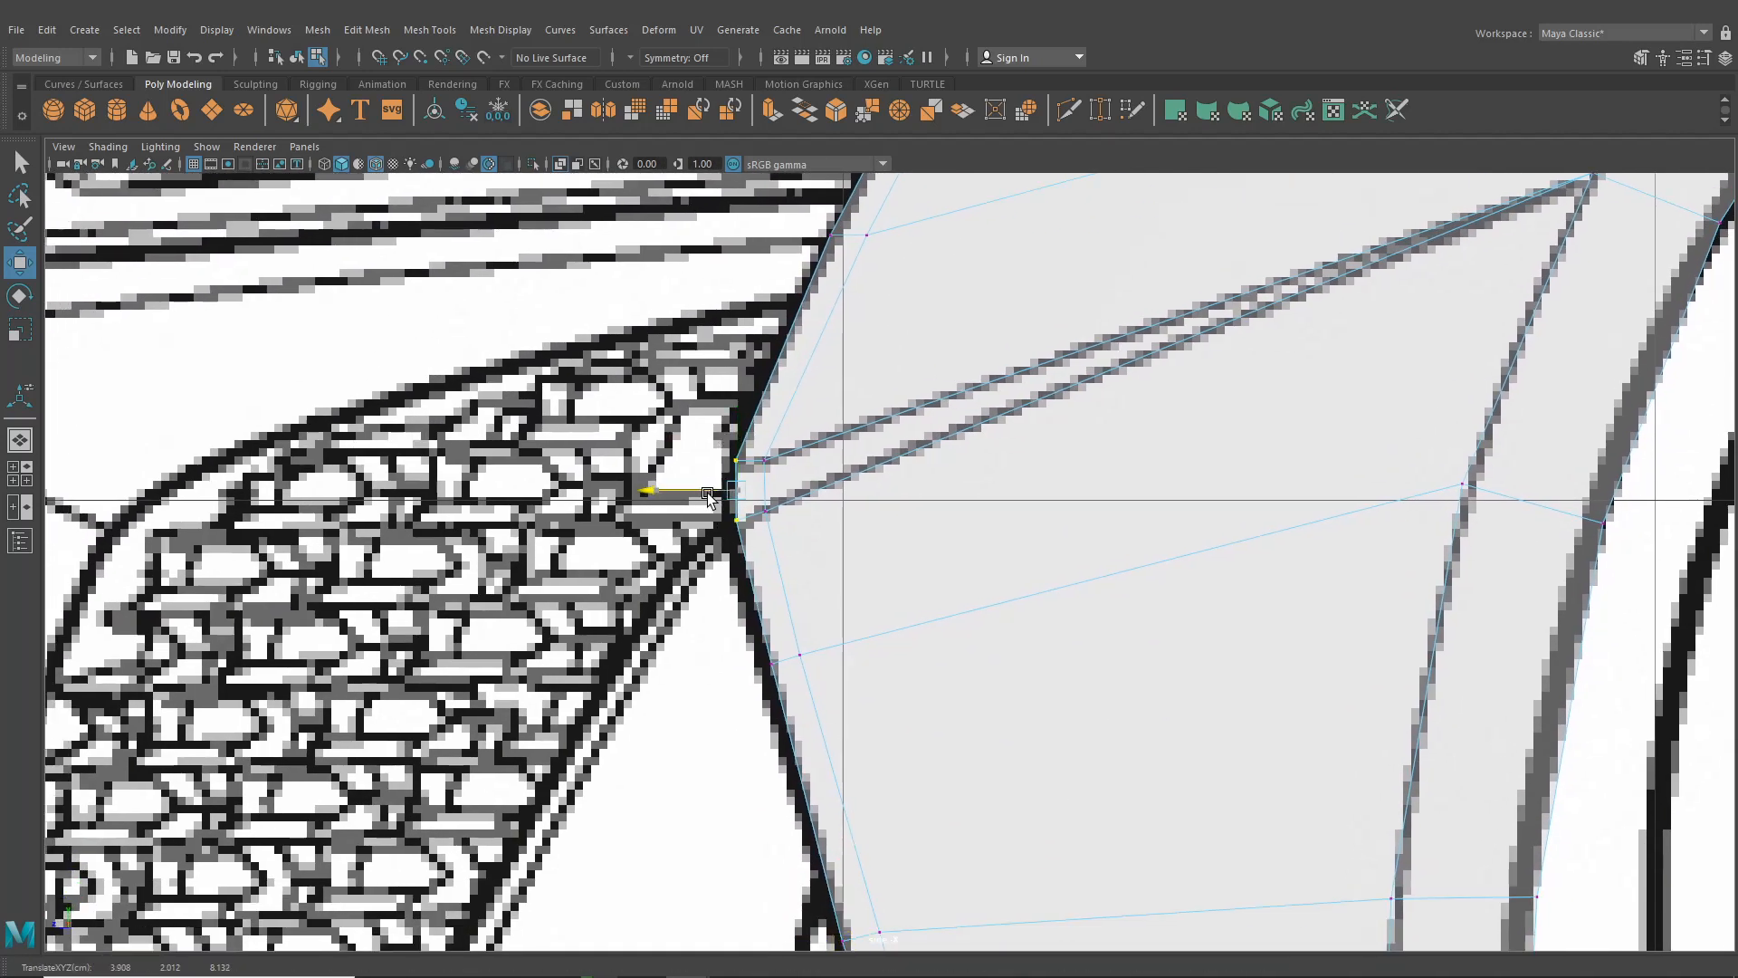
middle_click_drag(744, 543, 728, 410, "alt")
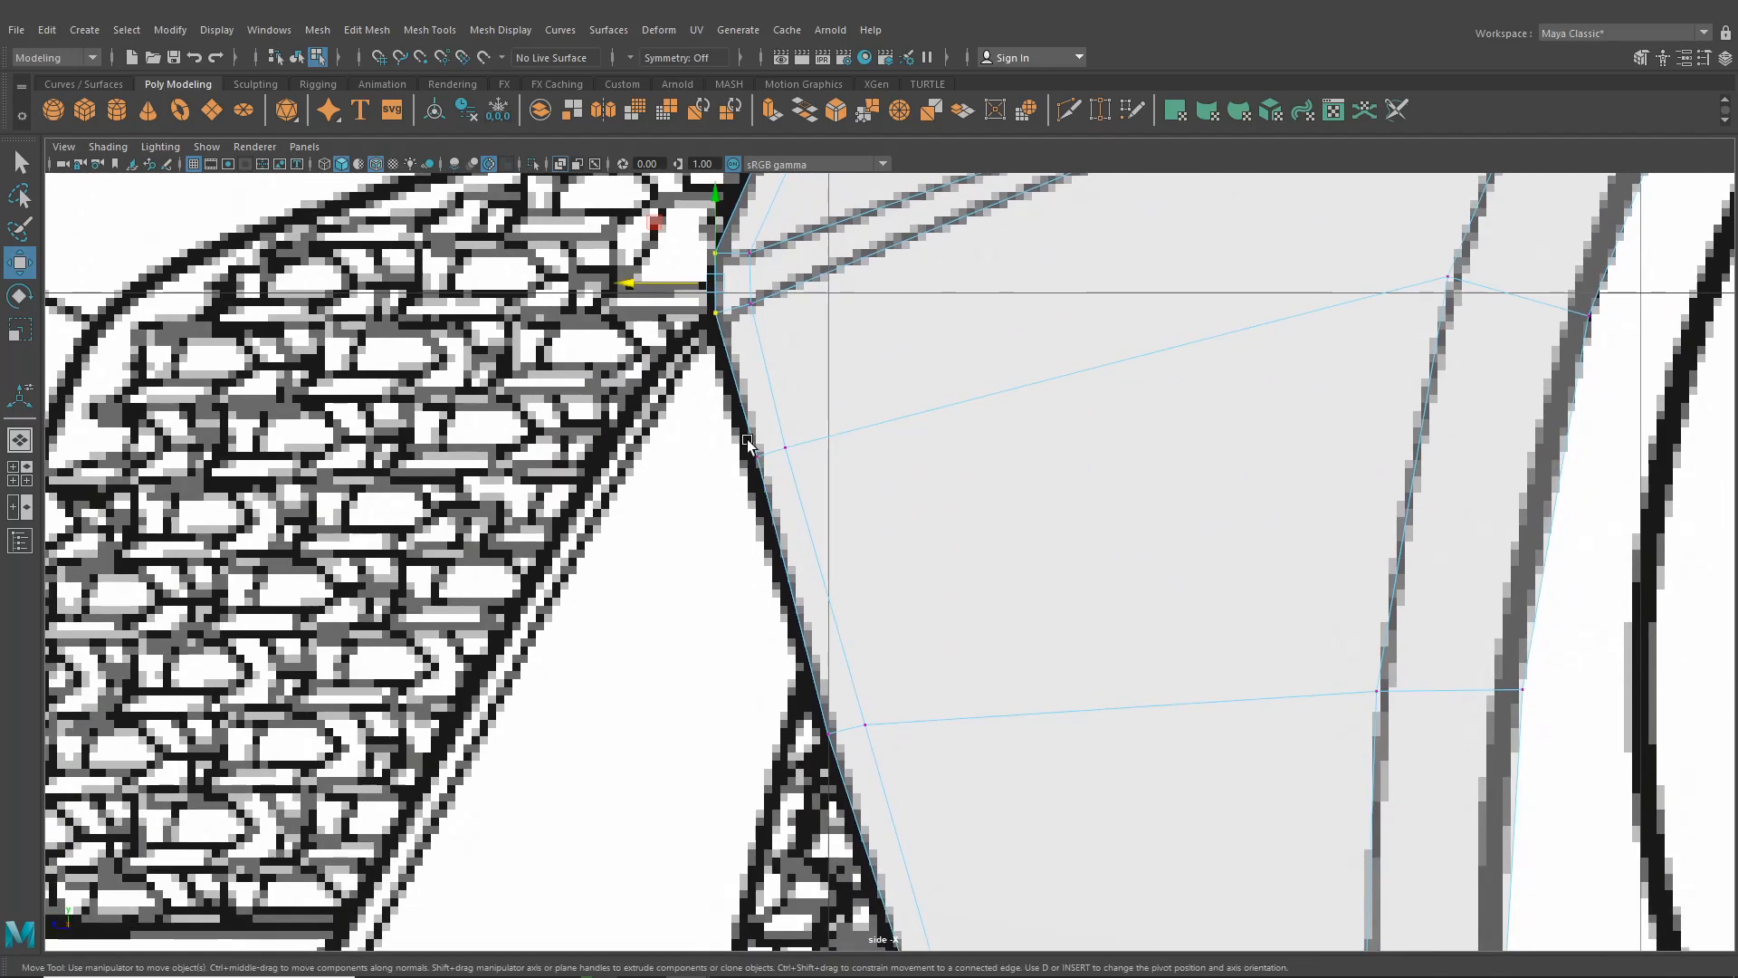
mouse_move(746, 438)
left_mouse_down()
mouse_move(764, 469)
mouse_move(723, 460)
left_mouse_up()
middle_click_drag(724, 462, 688, 285, "alt")
left_click(789, 554)
middle_click_drag(775, 491, 850, 707, "alt")
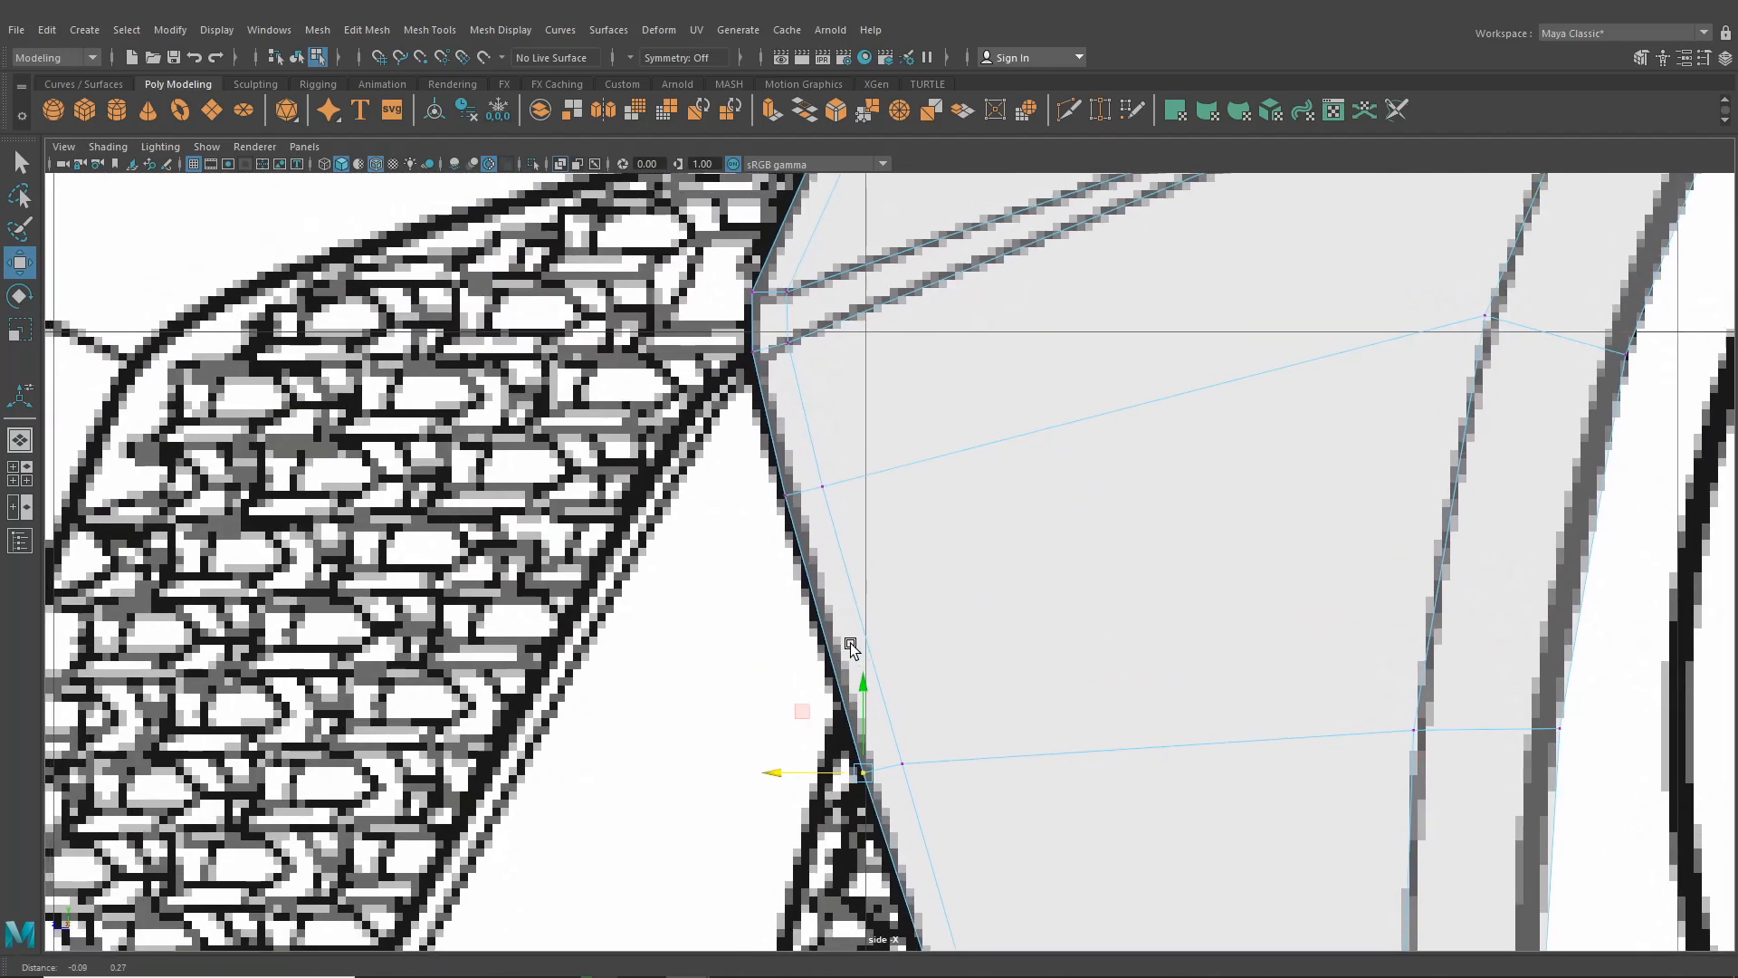
Adjust the strip's inner vertices below the creases and move its lower front vertex down to the air intake's rear corner
left_click(819, 488)
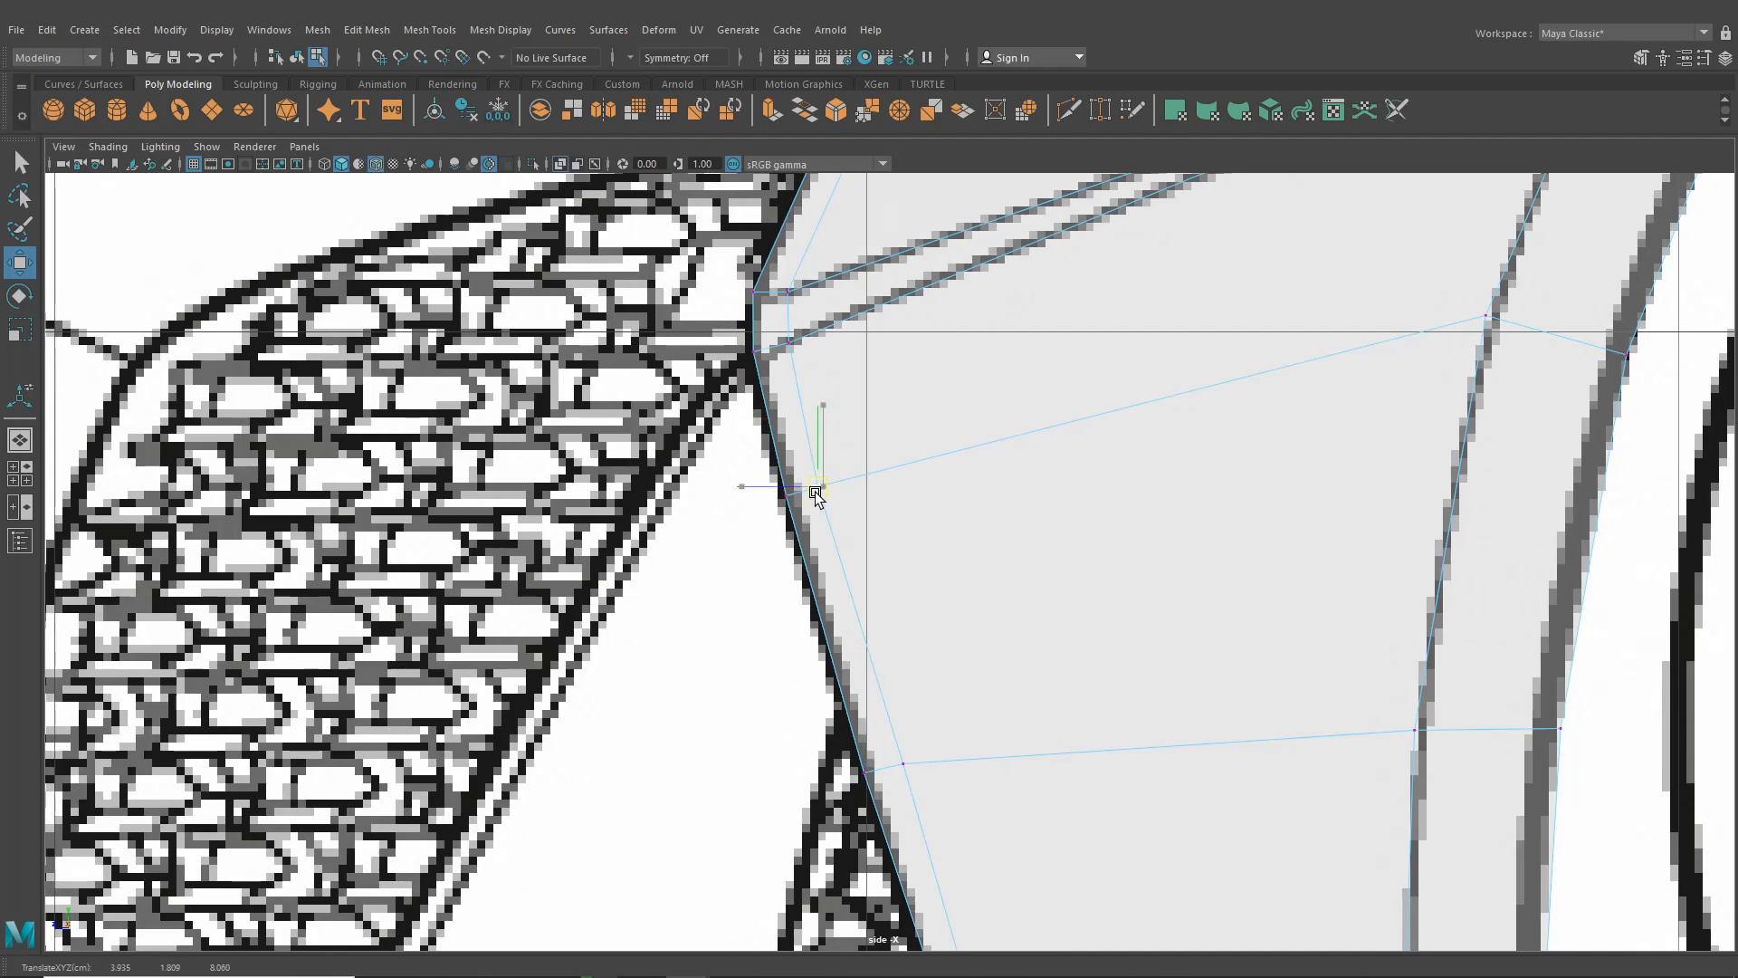
middle_click_drag(909, 744, 853, 441, "alt")
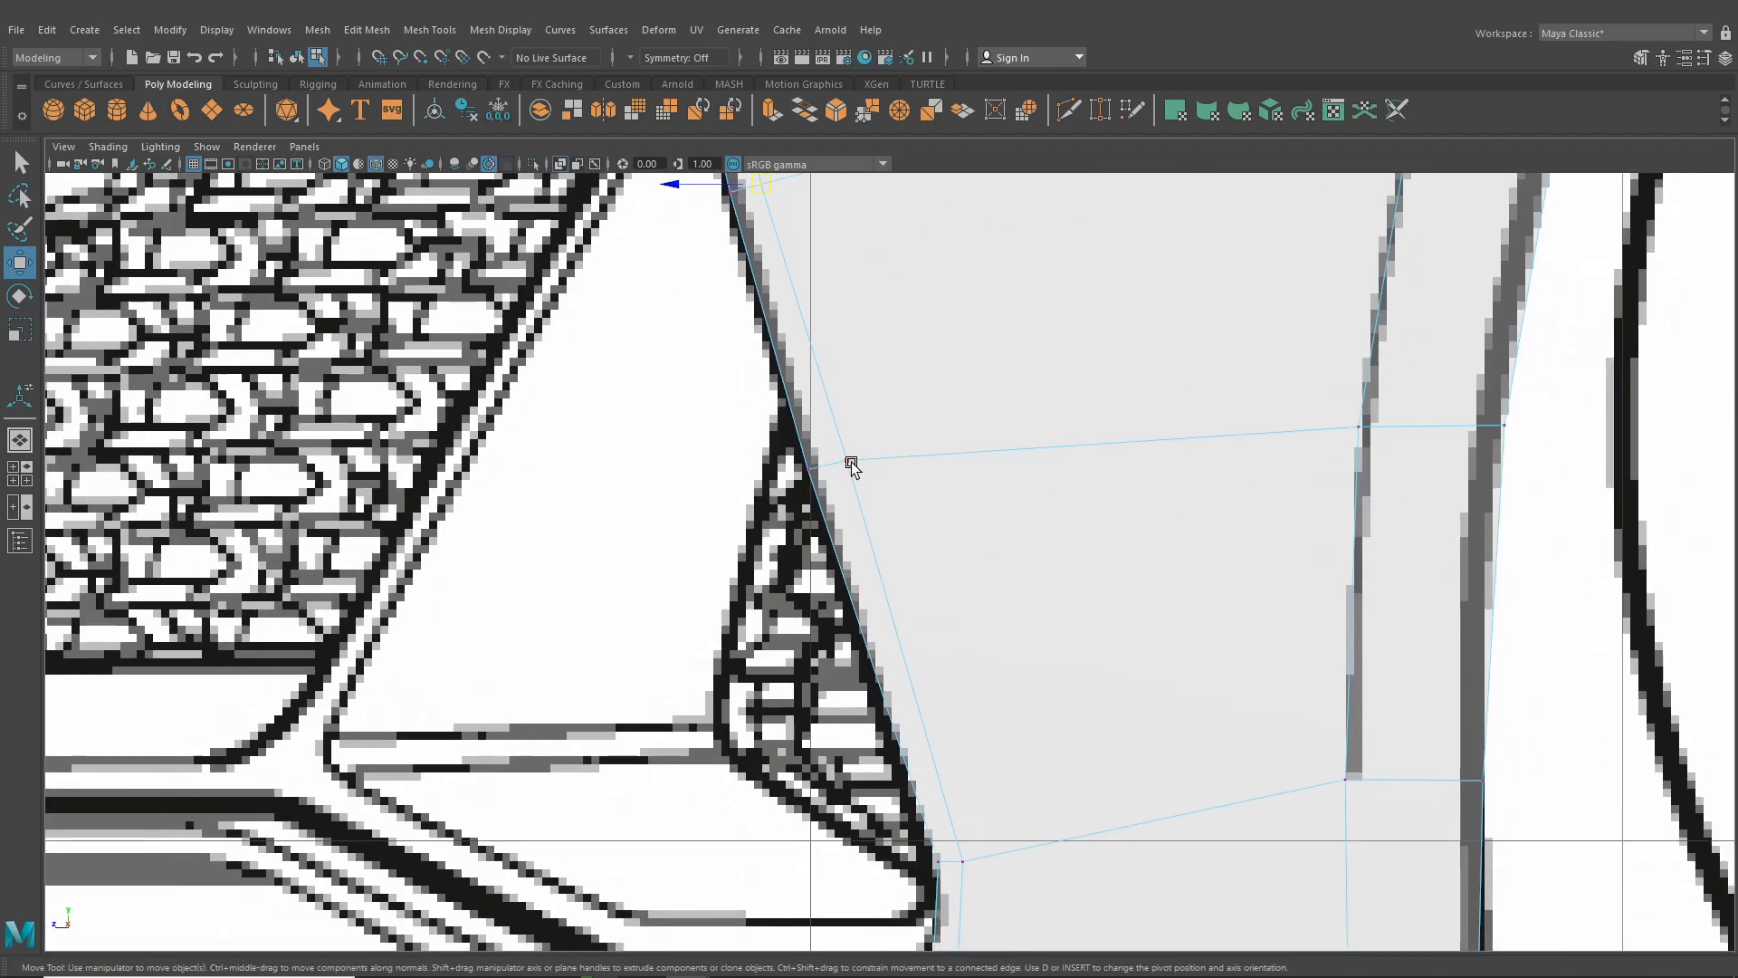
left_click(851, 461)
middle_click_drag(932, 815, 872, 458, "alt")
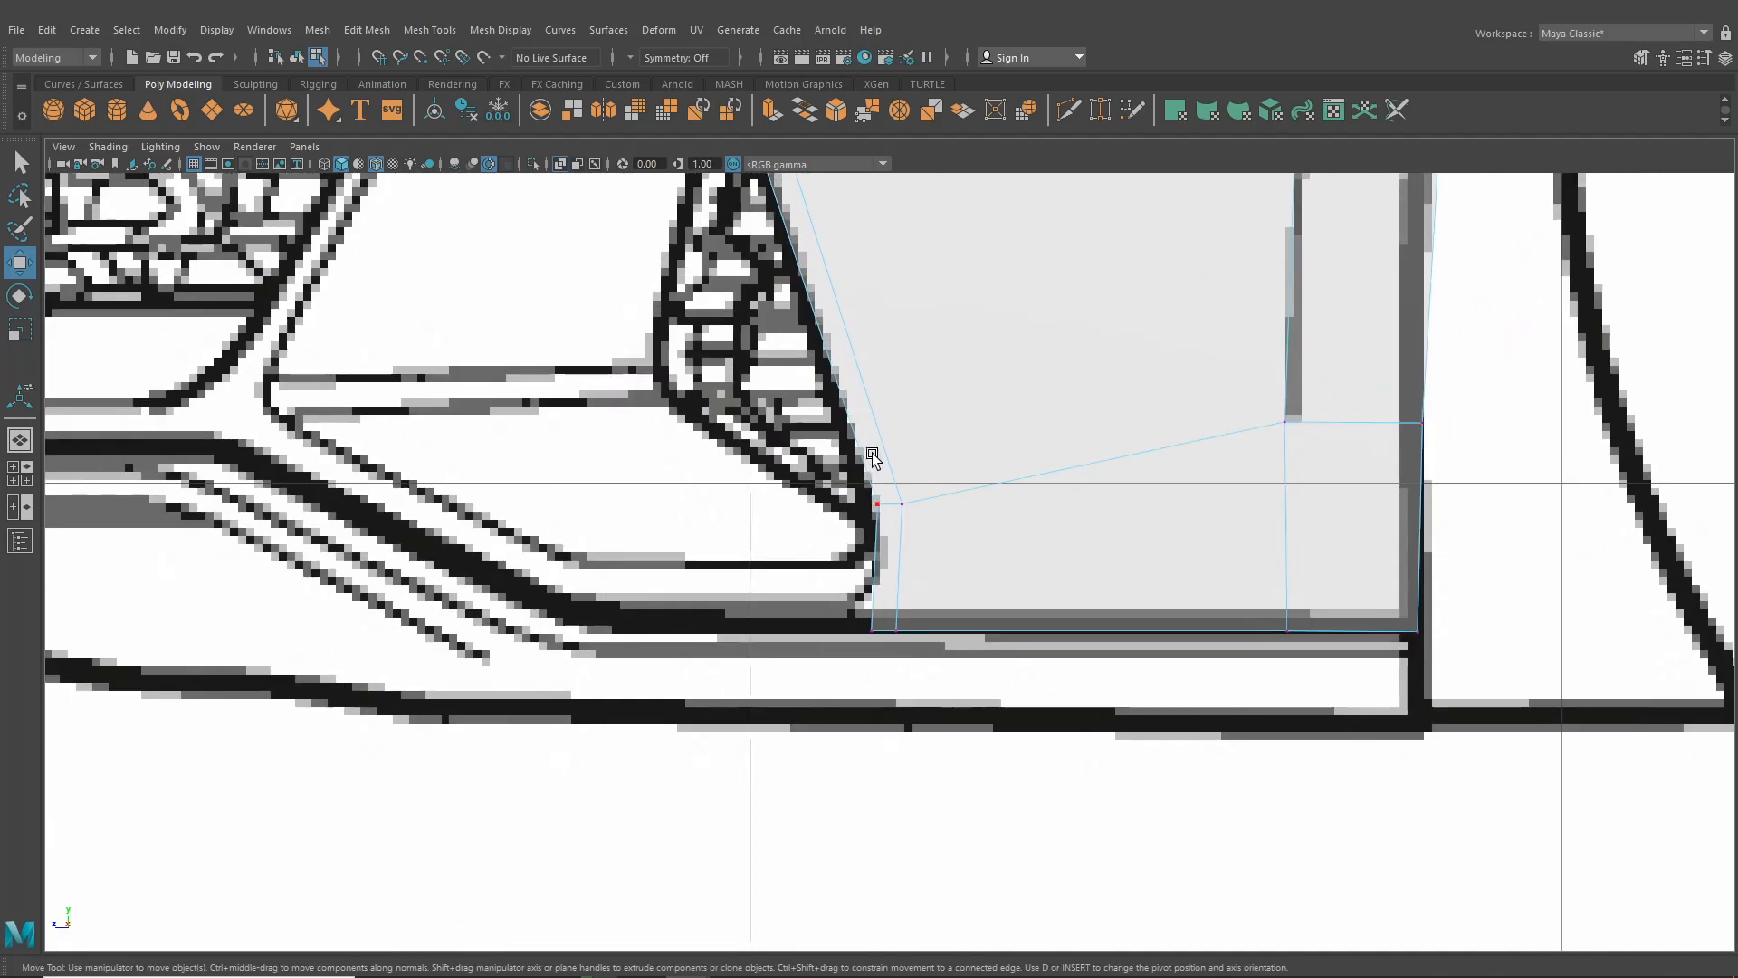
left_click(875, 504)
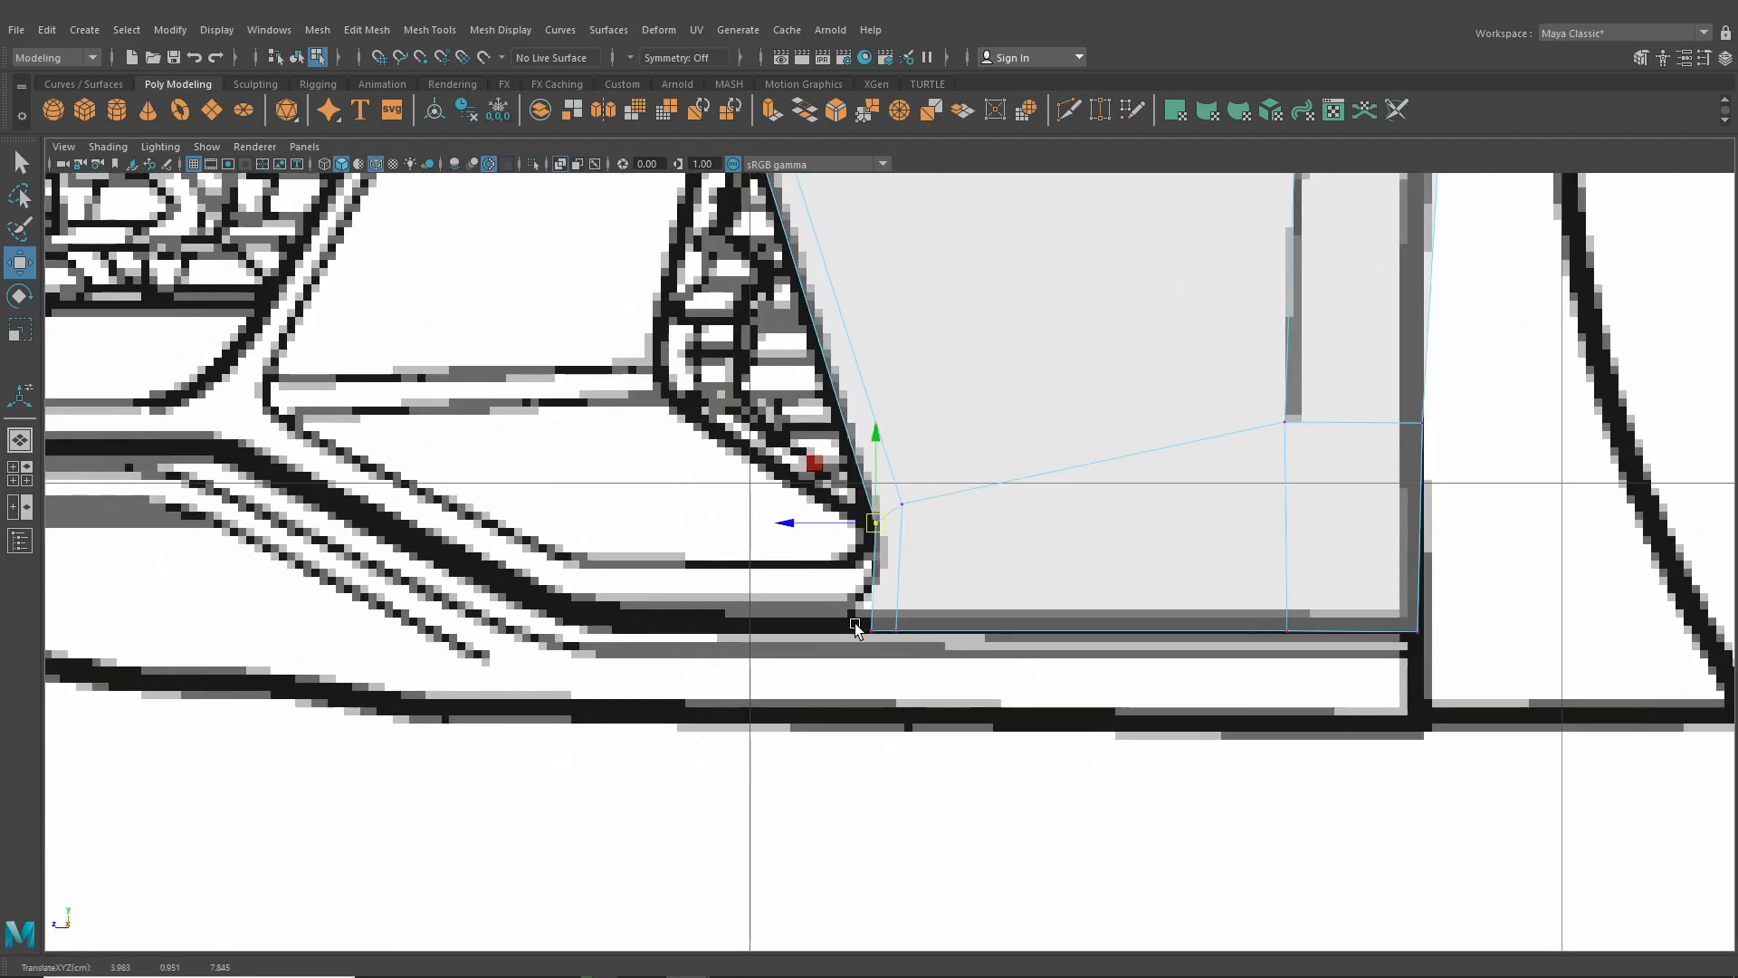
Move the strip's bottom front vertex down and slightly forward to the panel's lower front corner in the side view
left_click_drag(875, 503, 868, 604)
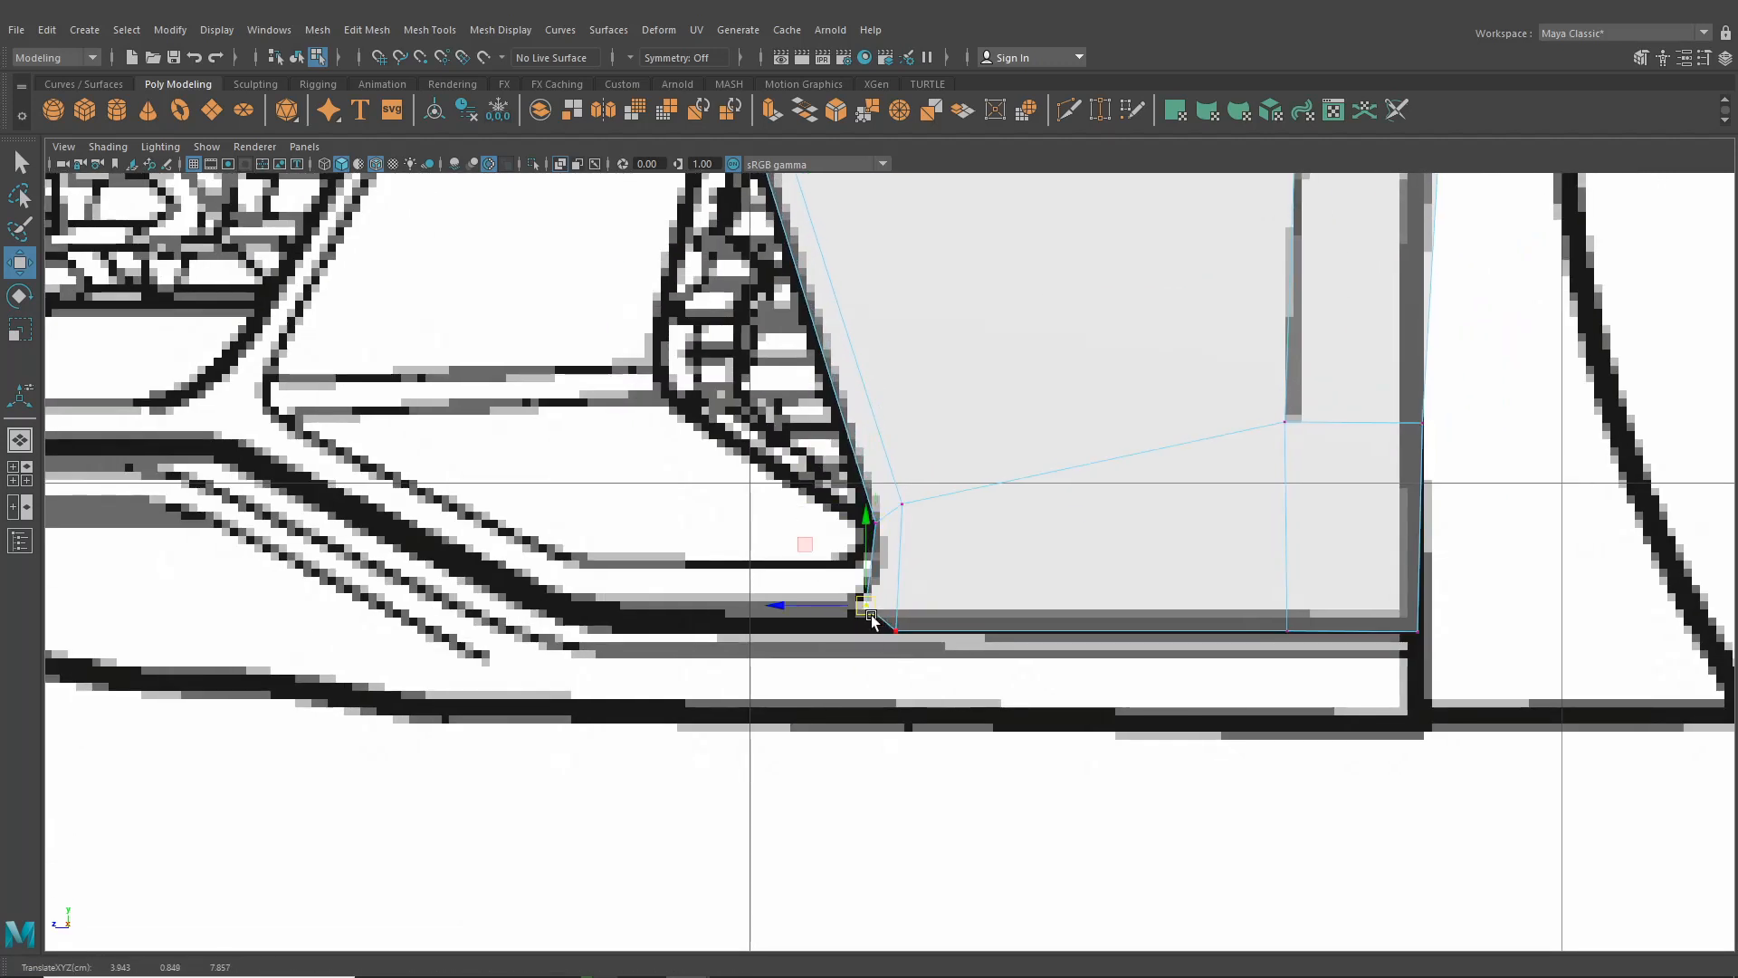
scroll(903, 513, "down", 5)
scroll(924, 419, "up", 3)
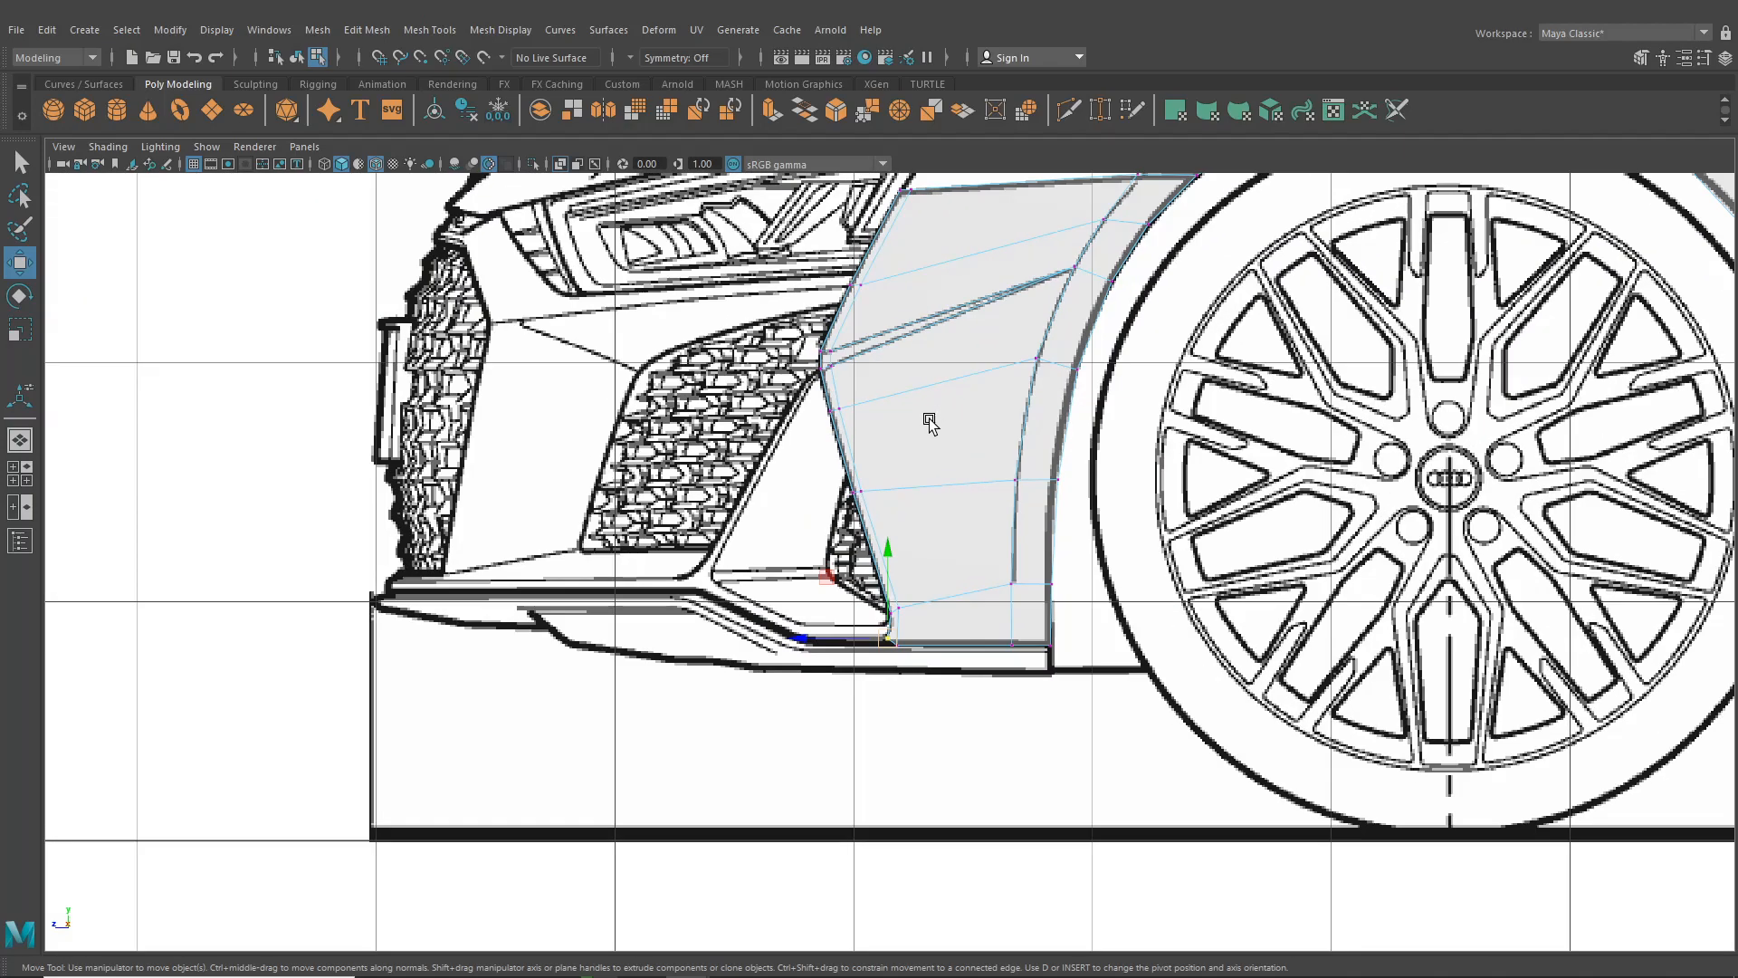
Shift the strip's top front vertex slightly inward to the blueprint line beside the headlight in the front view
left_click(17, 482)
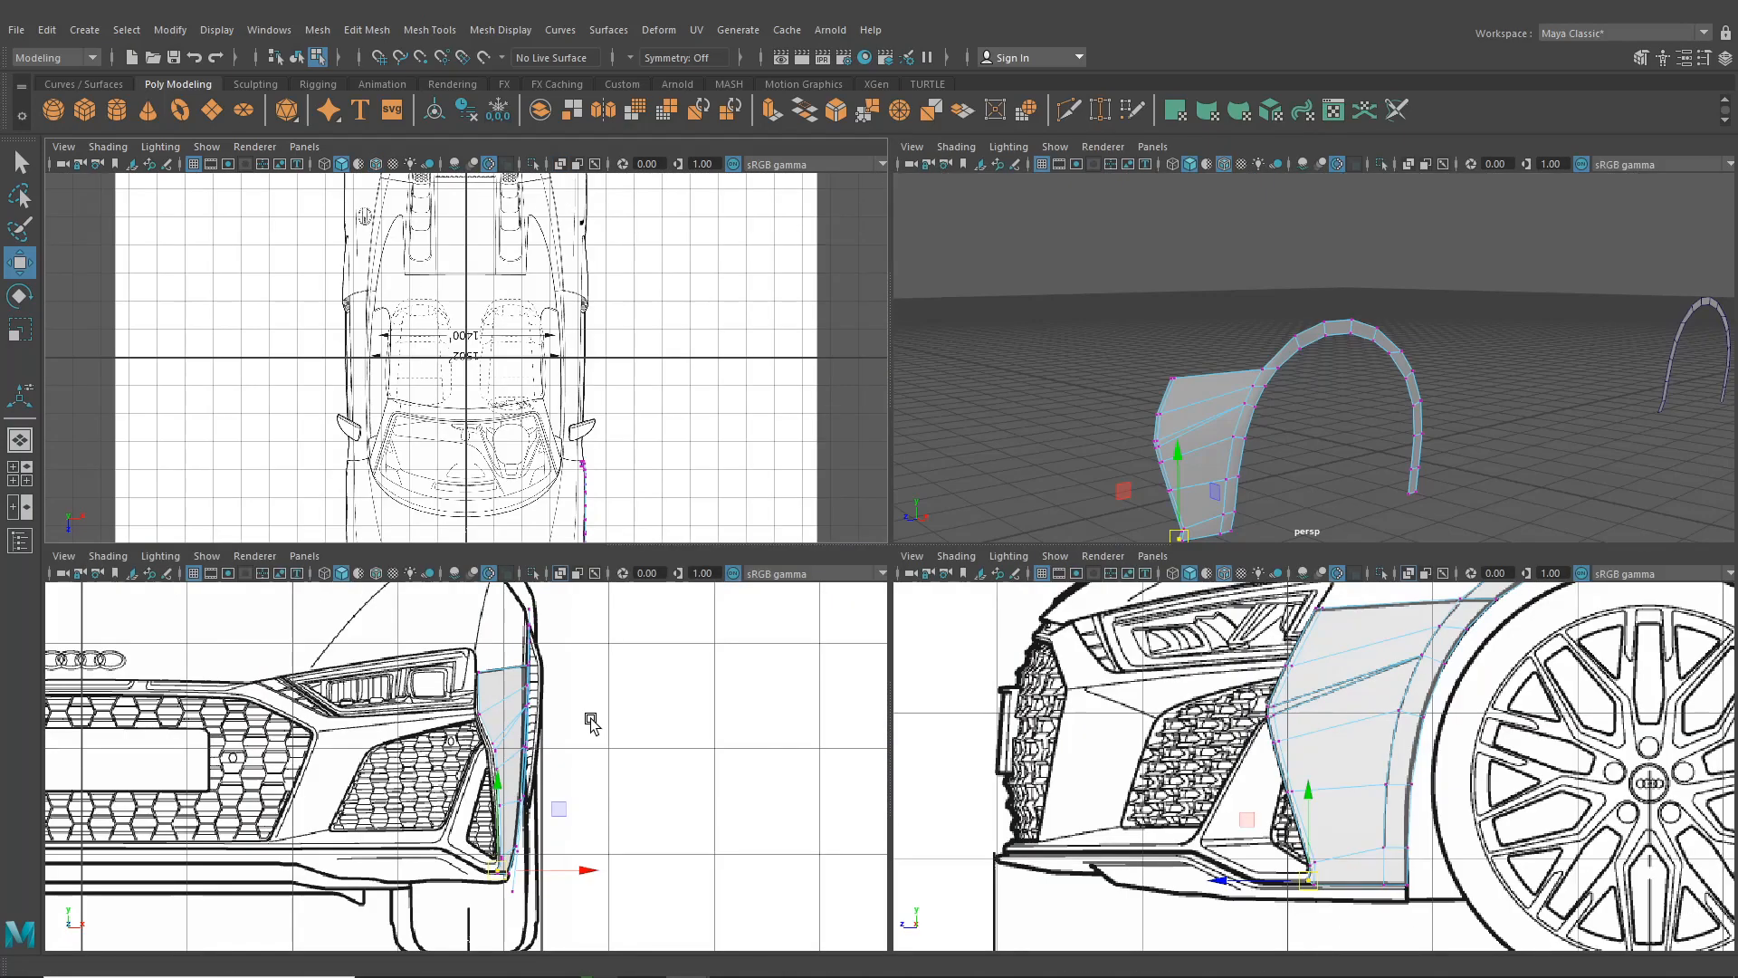
scroll(583, 718, "up", 6)
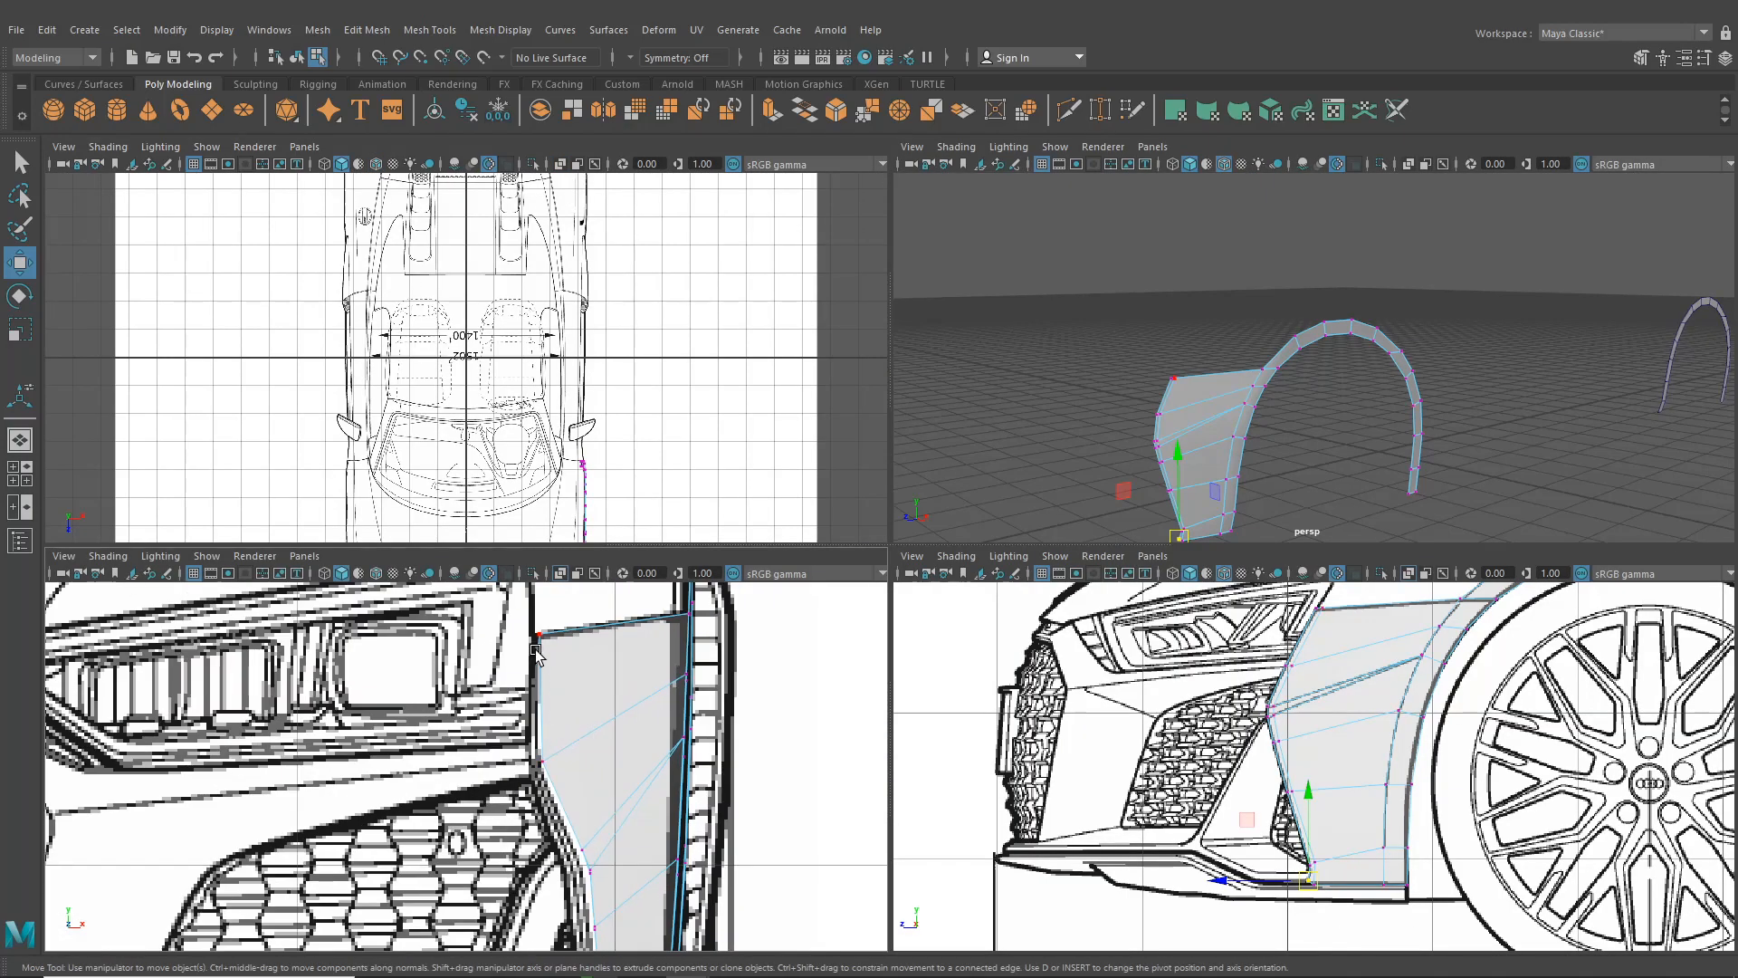
scroll(1177, 425, "up", 8)
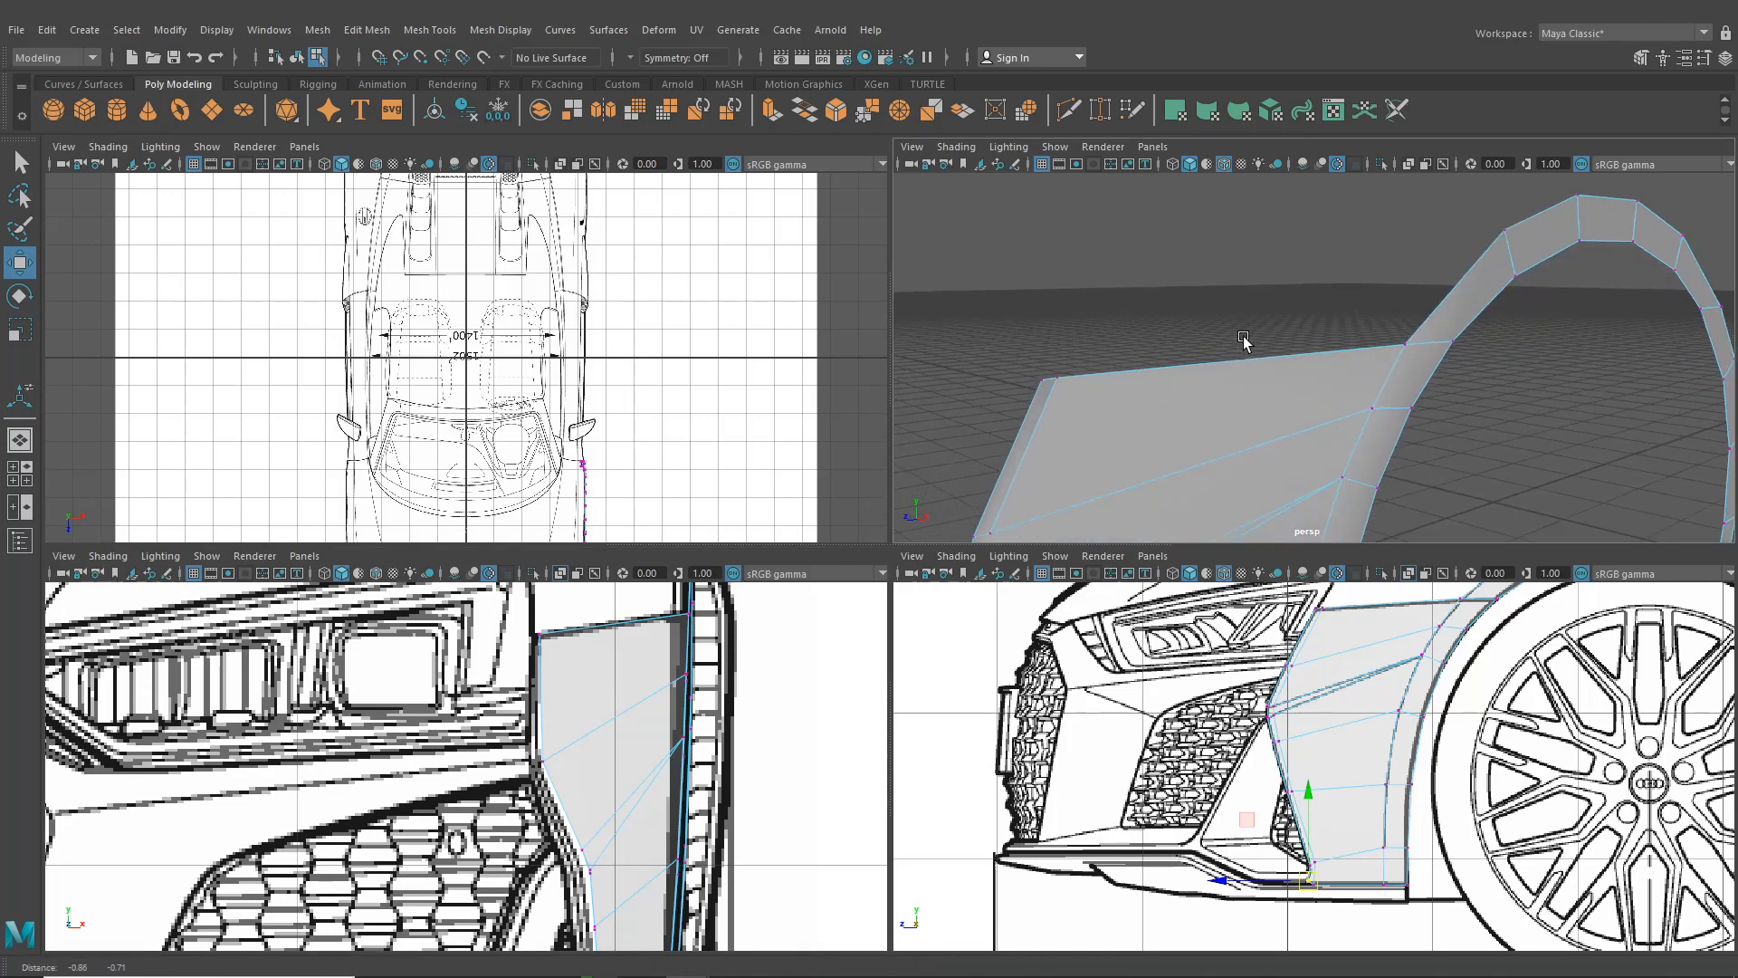
middle_click_drag(1243, 340, 1267, 313, "alt")
left_click(1120, 312)
middle_click_drag(797, 659, 855, 686, "alt")
scroll(679, 648, "up", 1)
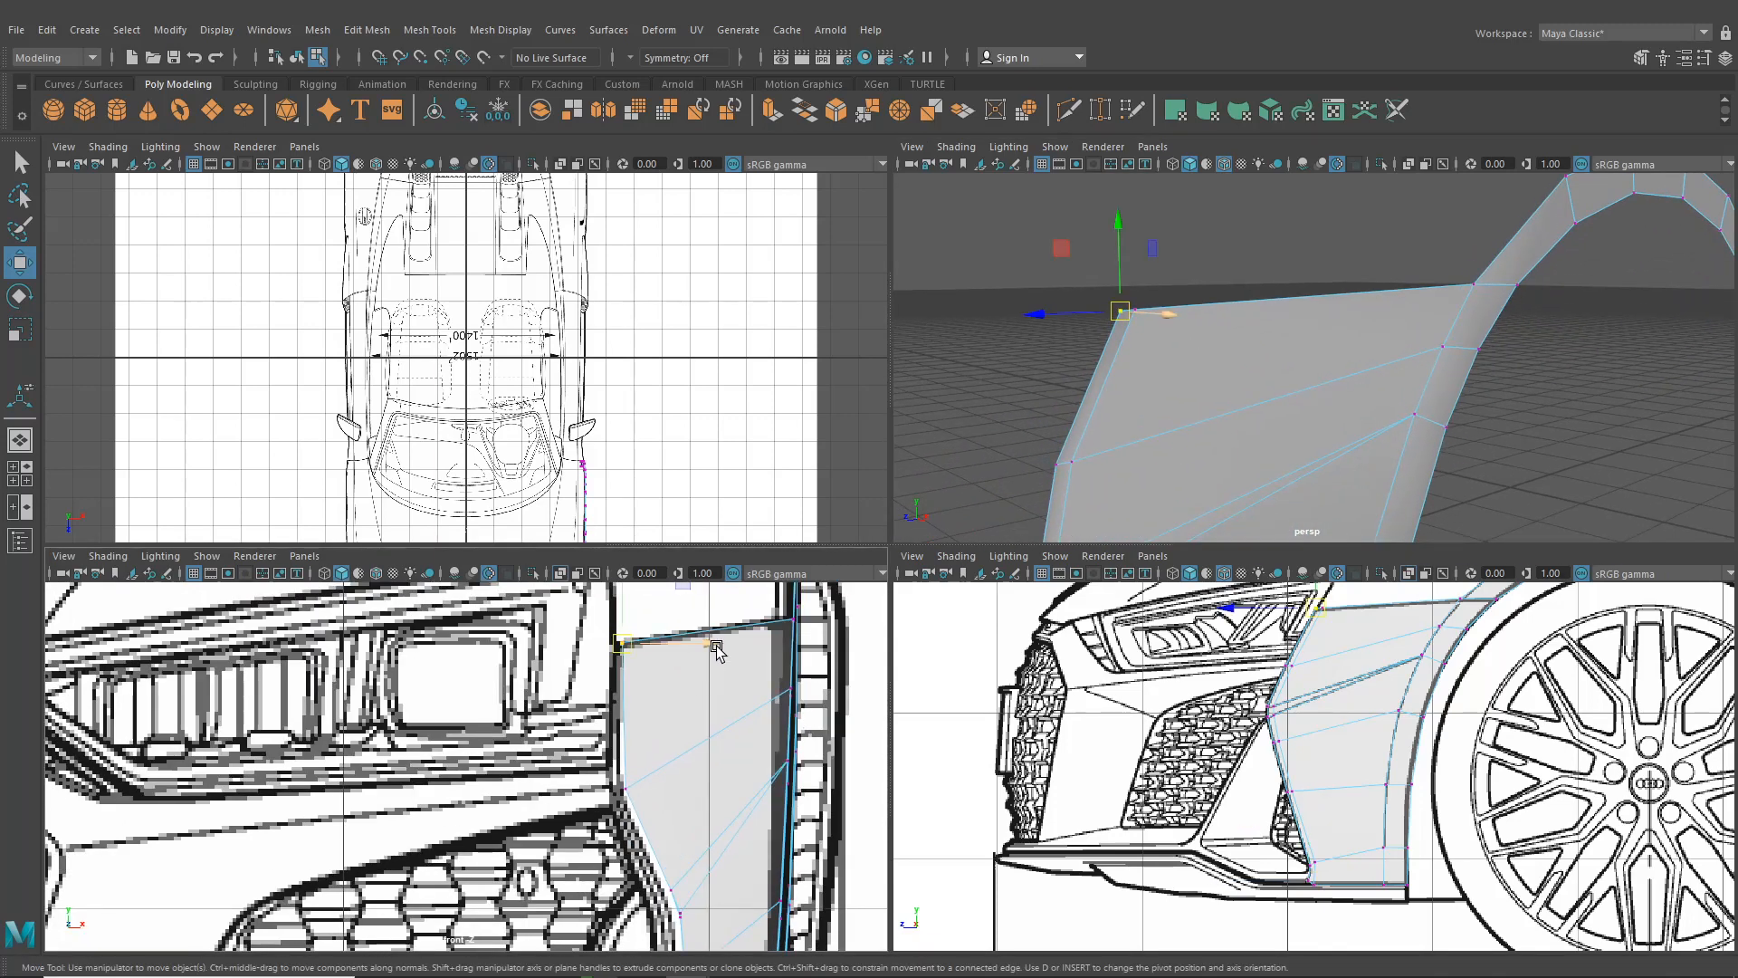
left_click_drag(717, 649, 710, 645)
scroll(709, 626, "up", 2)
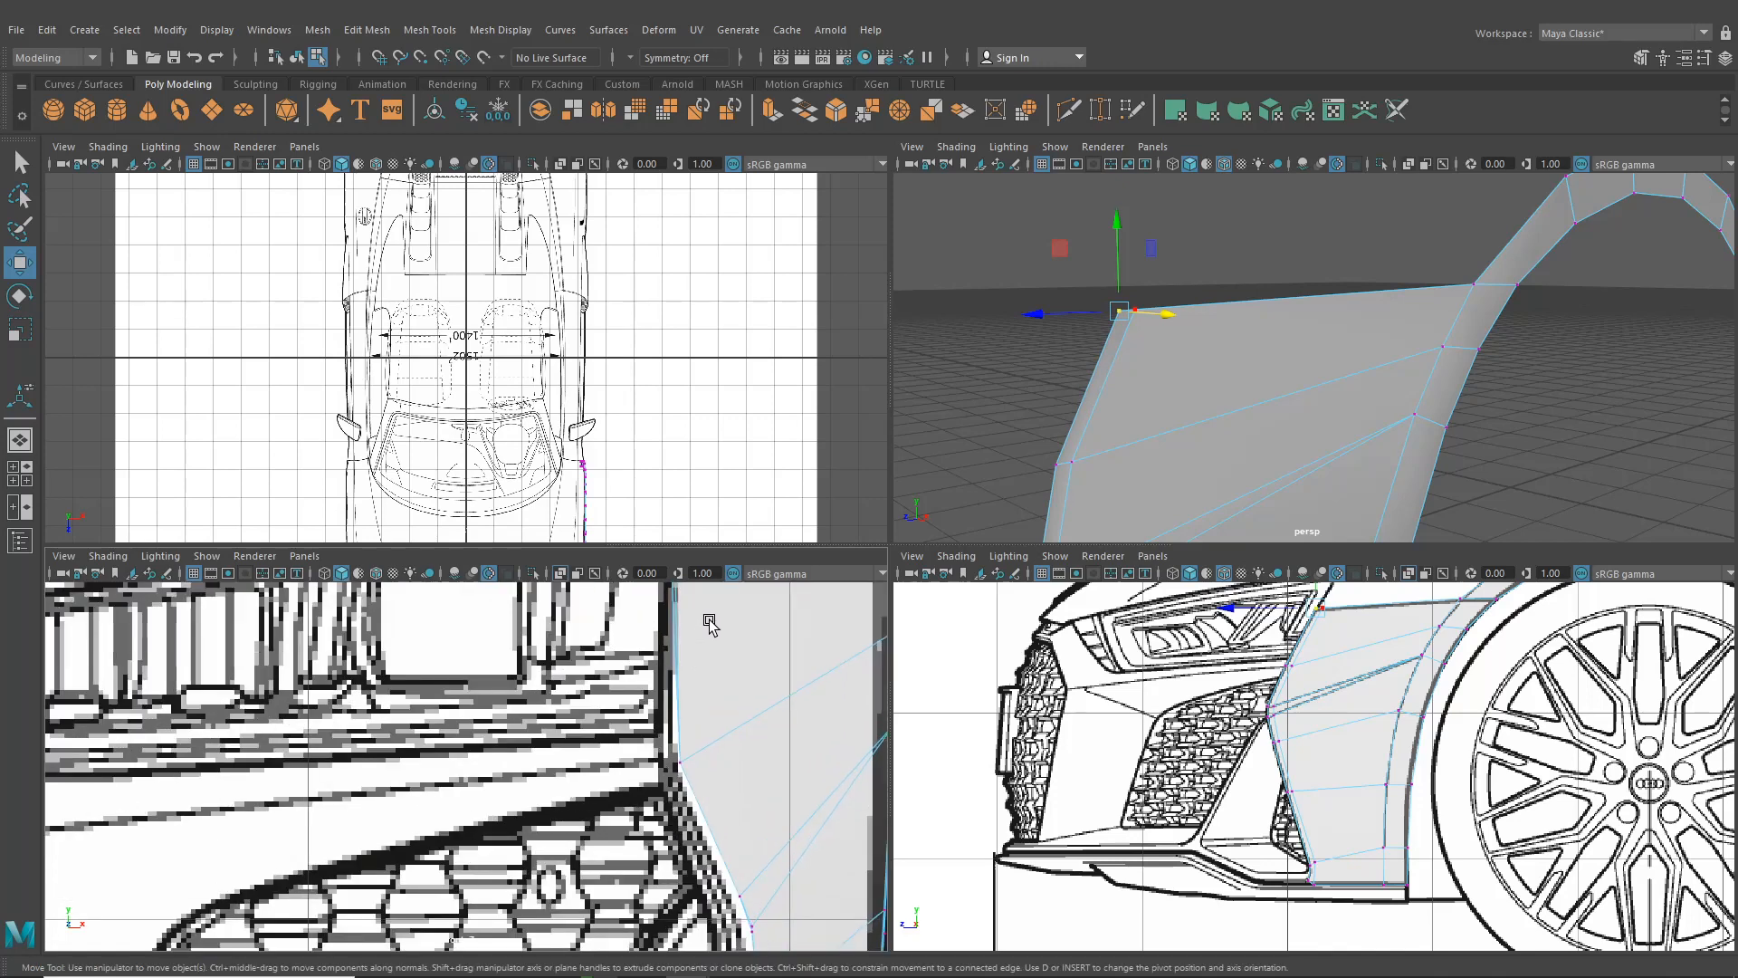
middle_click_drag(746, 616, 722, 667, "alt")
left_click_drag(723, 662, 723, 666)
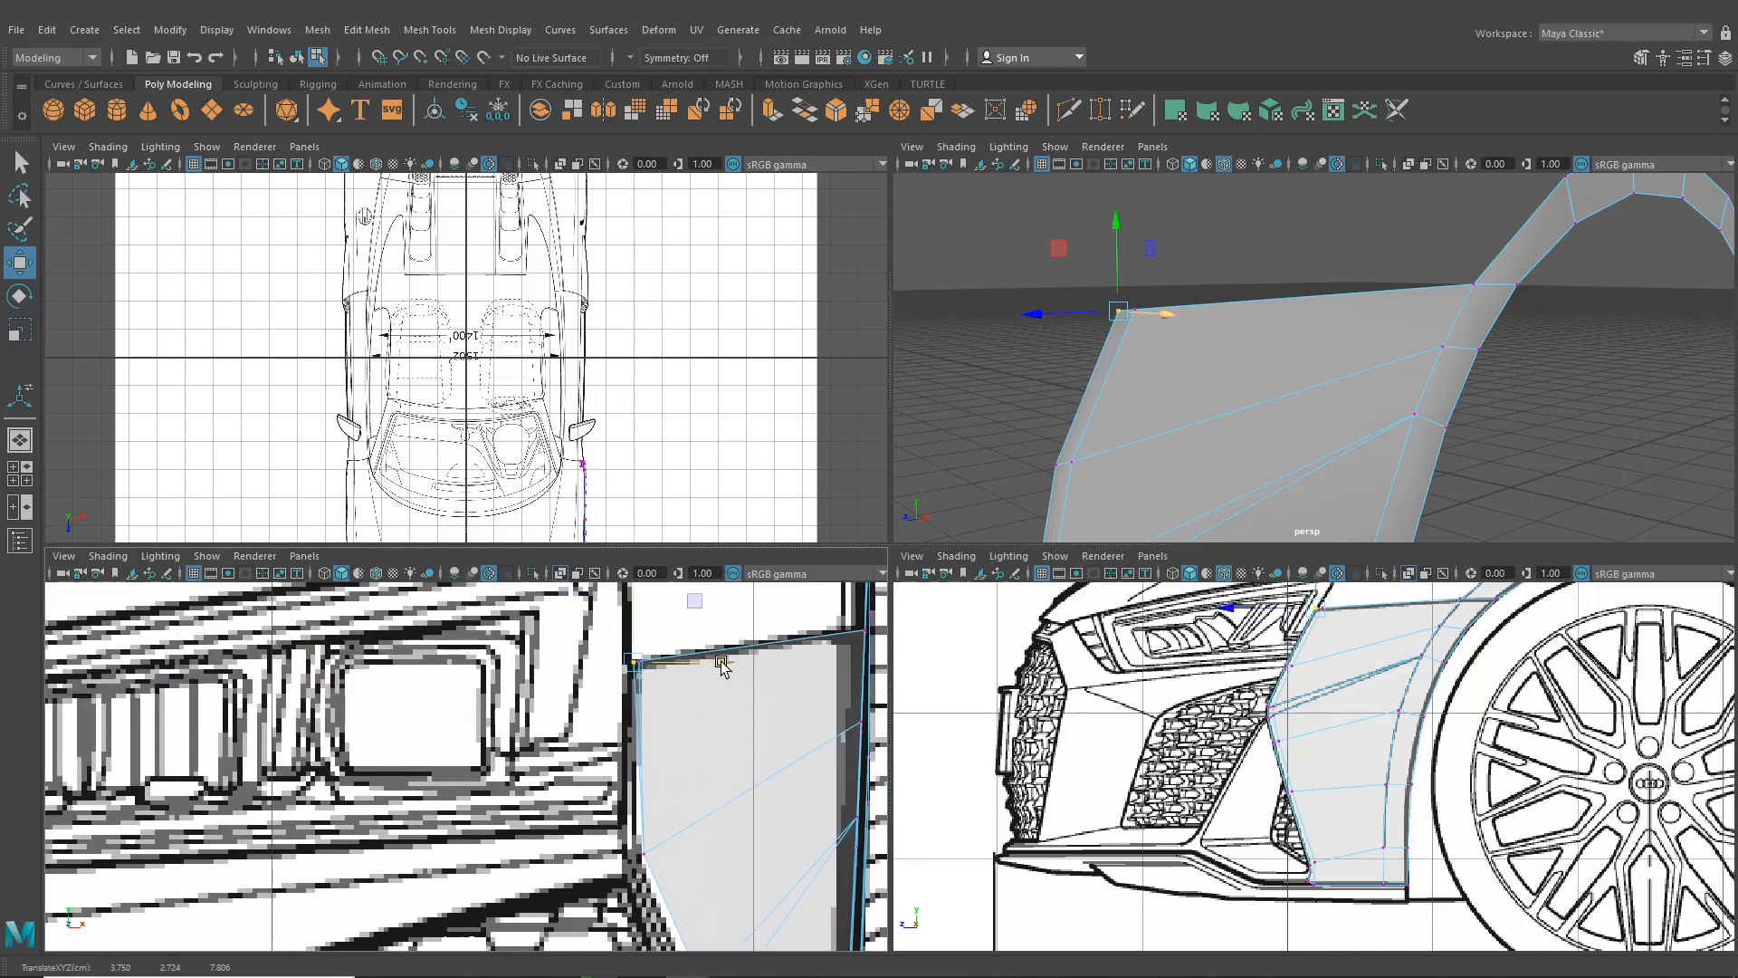
Move the strip's front vertex below the top one slightly inward onto the panel's edge line in the front view
middle_click_drag(1201, 476, 1238, 409, "alt")
left_click(1097, 395)
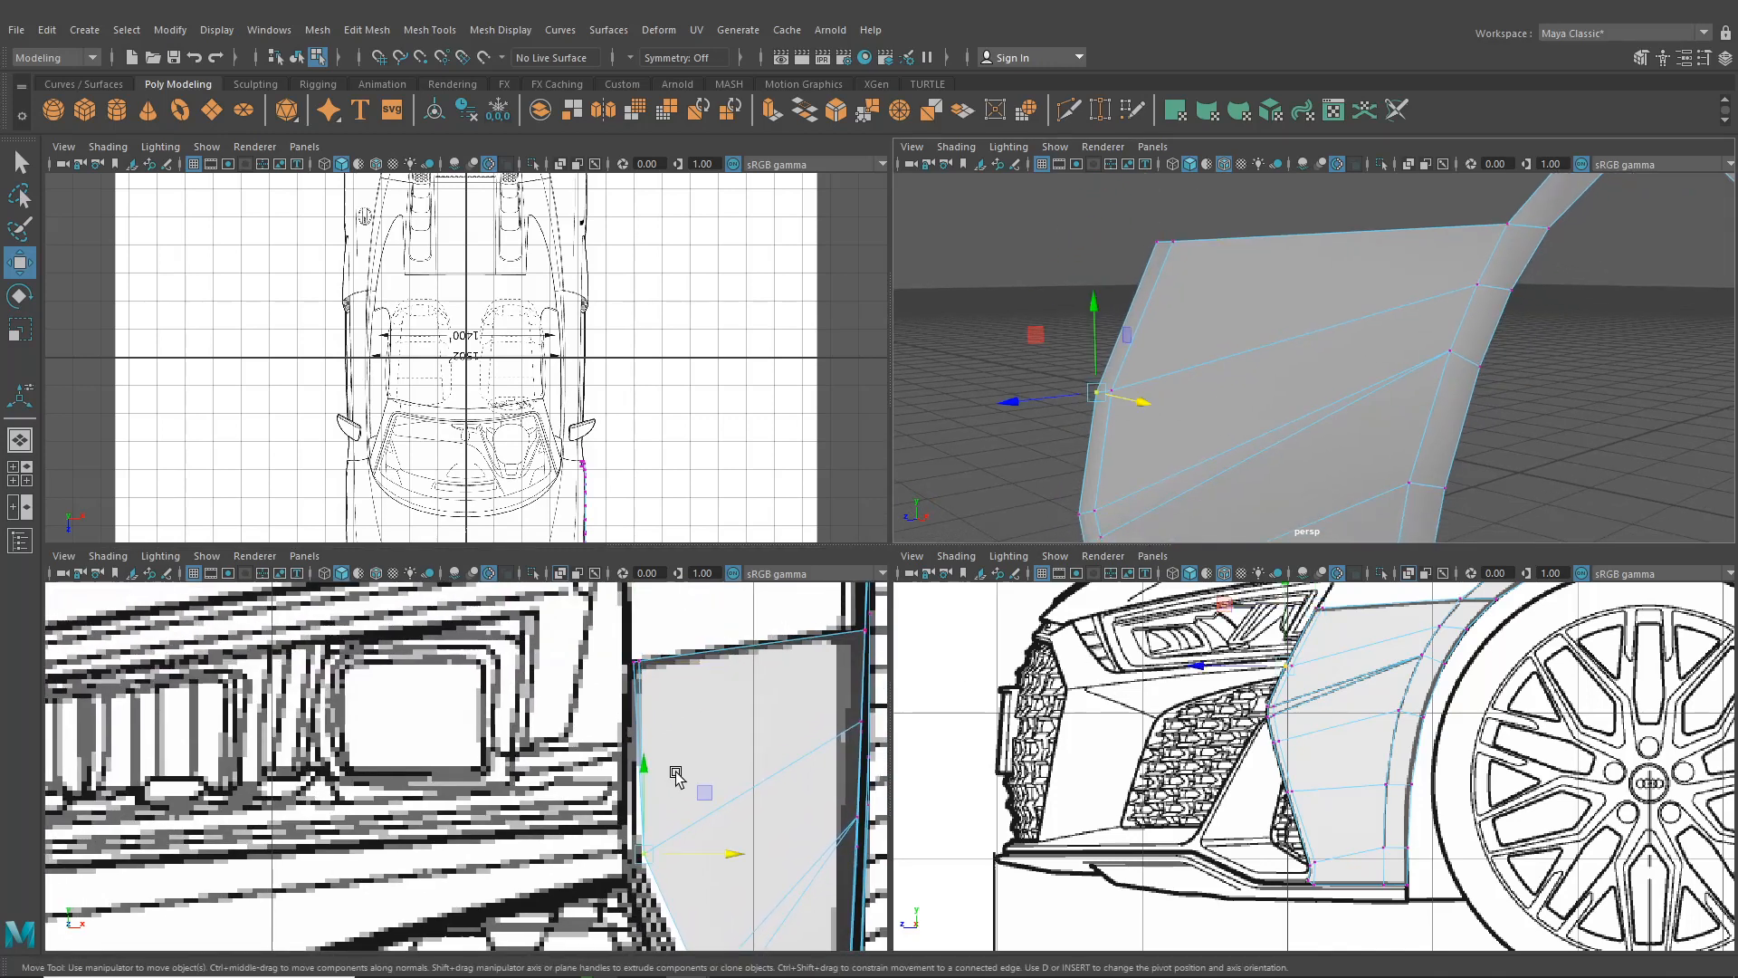
scroll(686, 798, "up", 2)
middle_click_drag(689, 805, 620, 714, "alt")
left_click_drag(710, 814, 704, 816)
Shift the strip's two front crease vertices inward to follow the blueprint's panel edge in the front view
left_click(1449, 350)
middle_click_drag(784, 794, 749, 659, "alt")
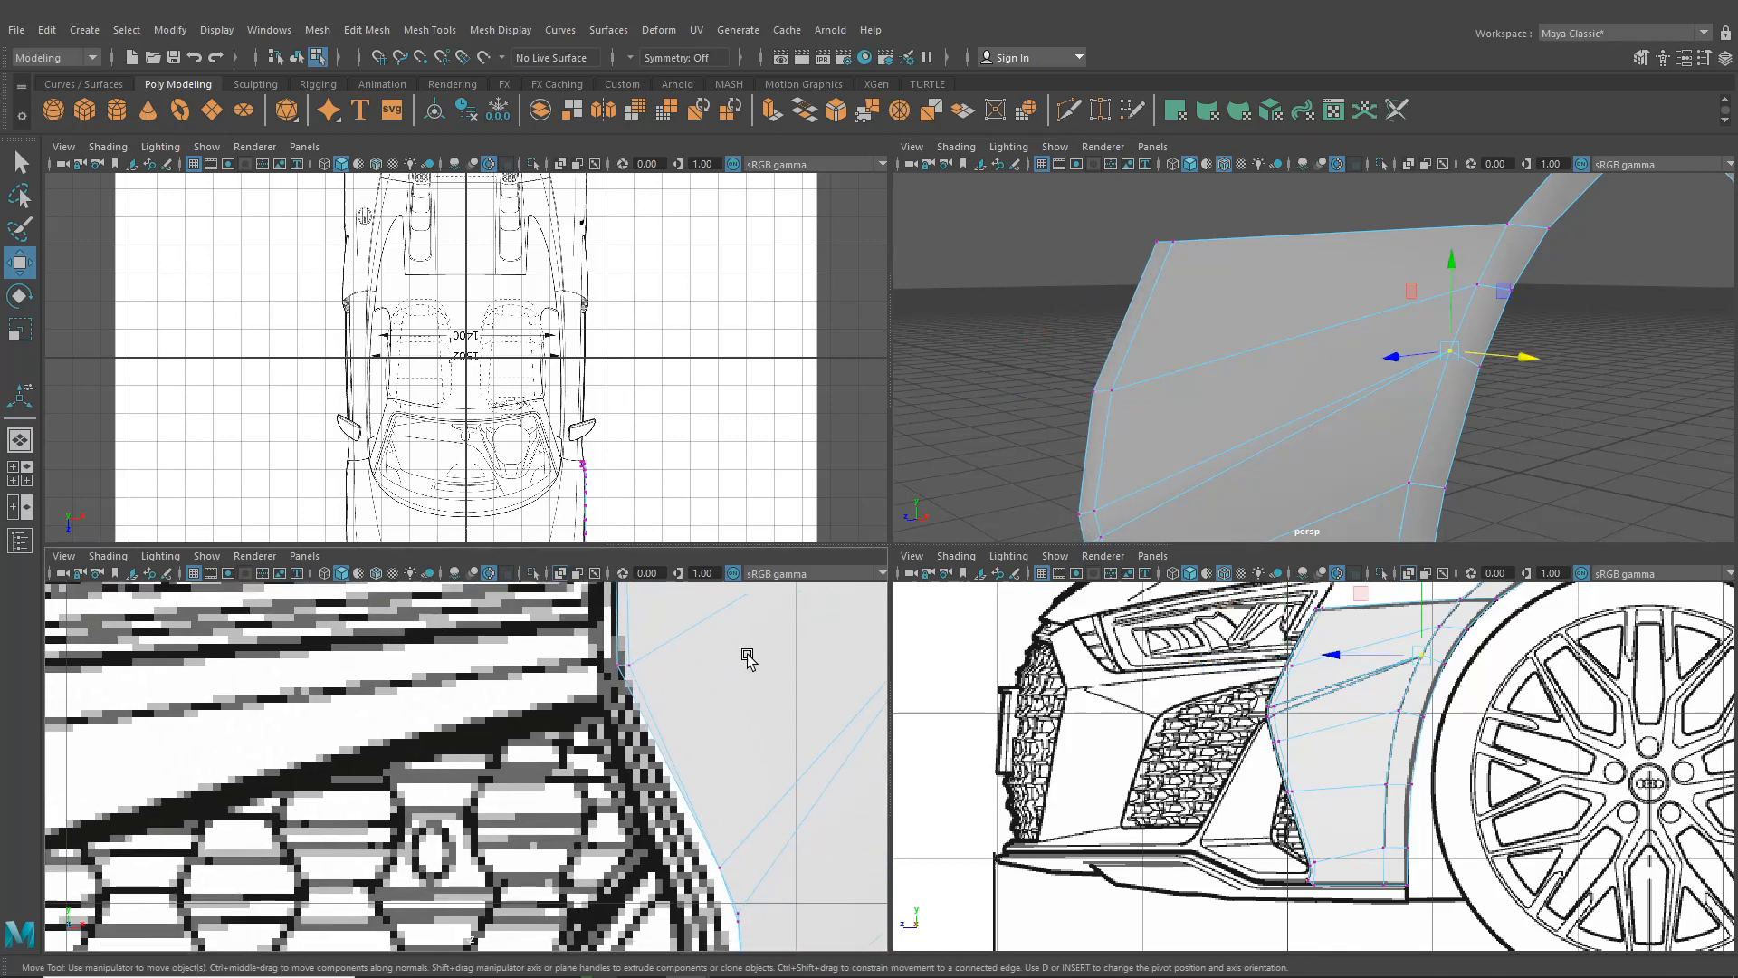
scroll(744, 742, "down", 6)
middle_click_drag(739, 819, 825, 668, "alt")
left_click(1068, 526)
scroll(1068, 527, "down", 3)
middle_click_drag(1068, 527, 1089, 416, "alt")
left_click(1182, 348)
scroll(1175, 355, "up", 3)
scroll(715, 706, "up", 8)
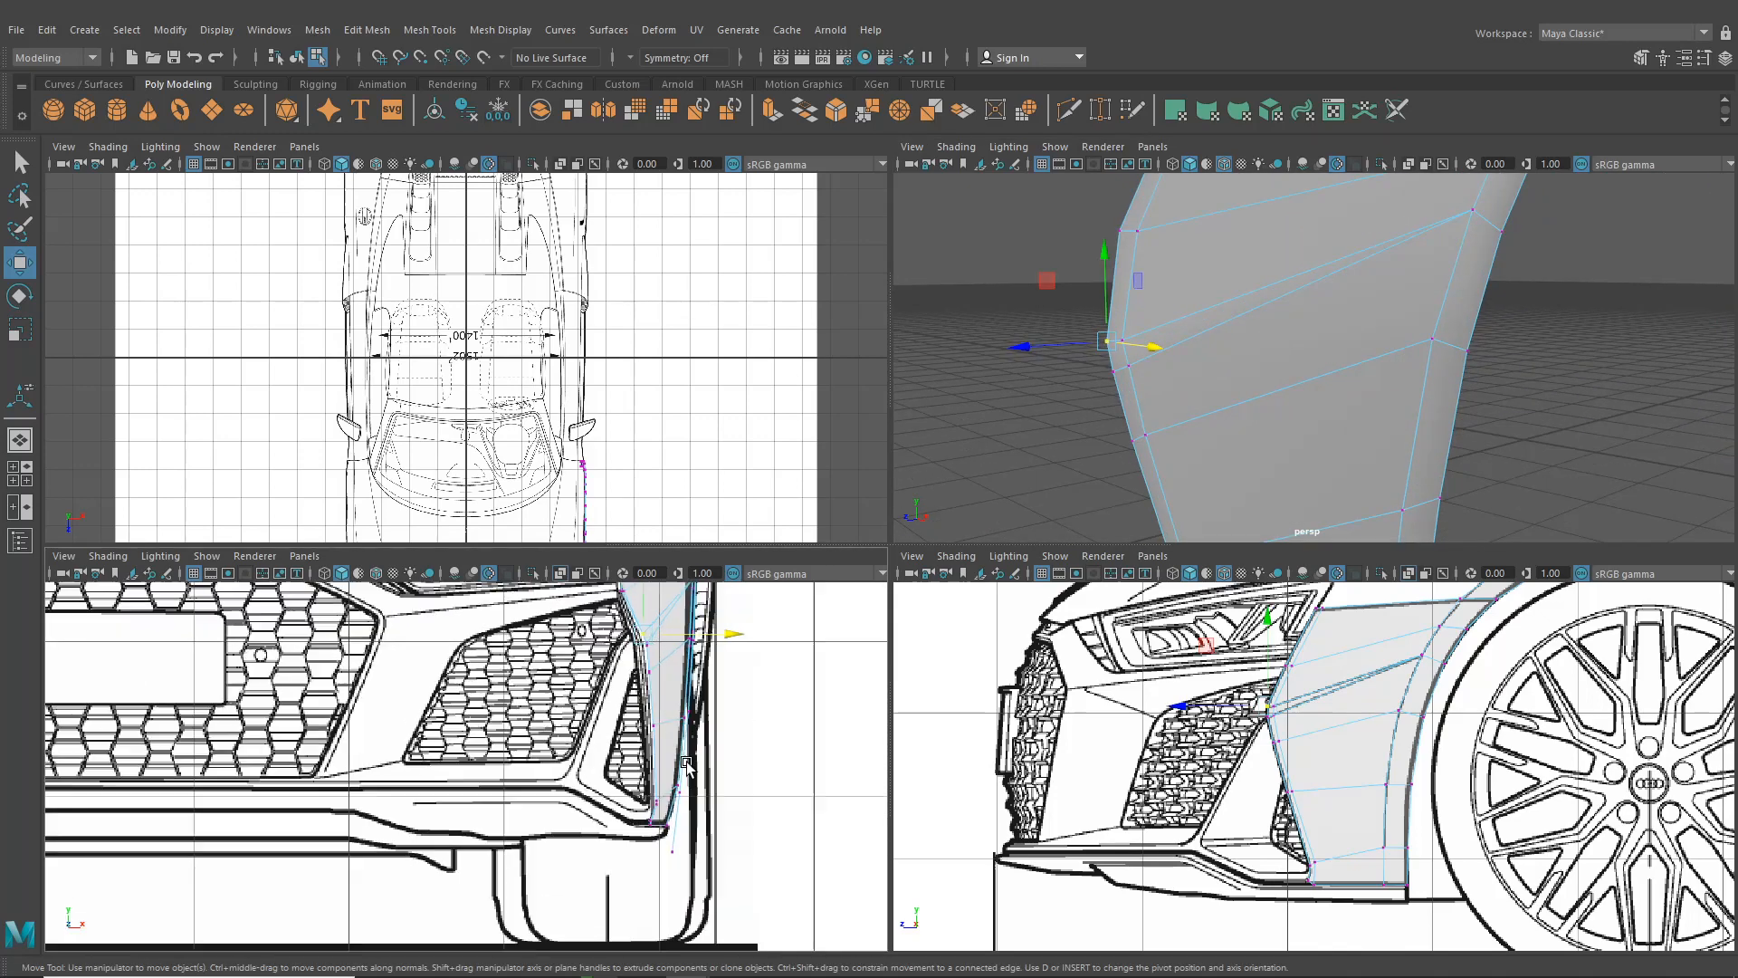
left_click_drag(747, 685, 729, 700)
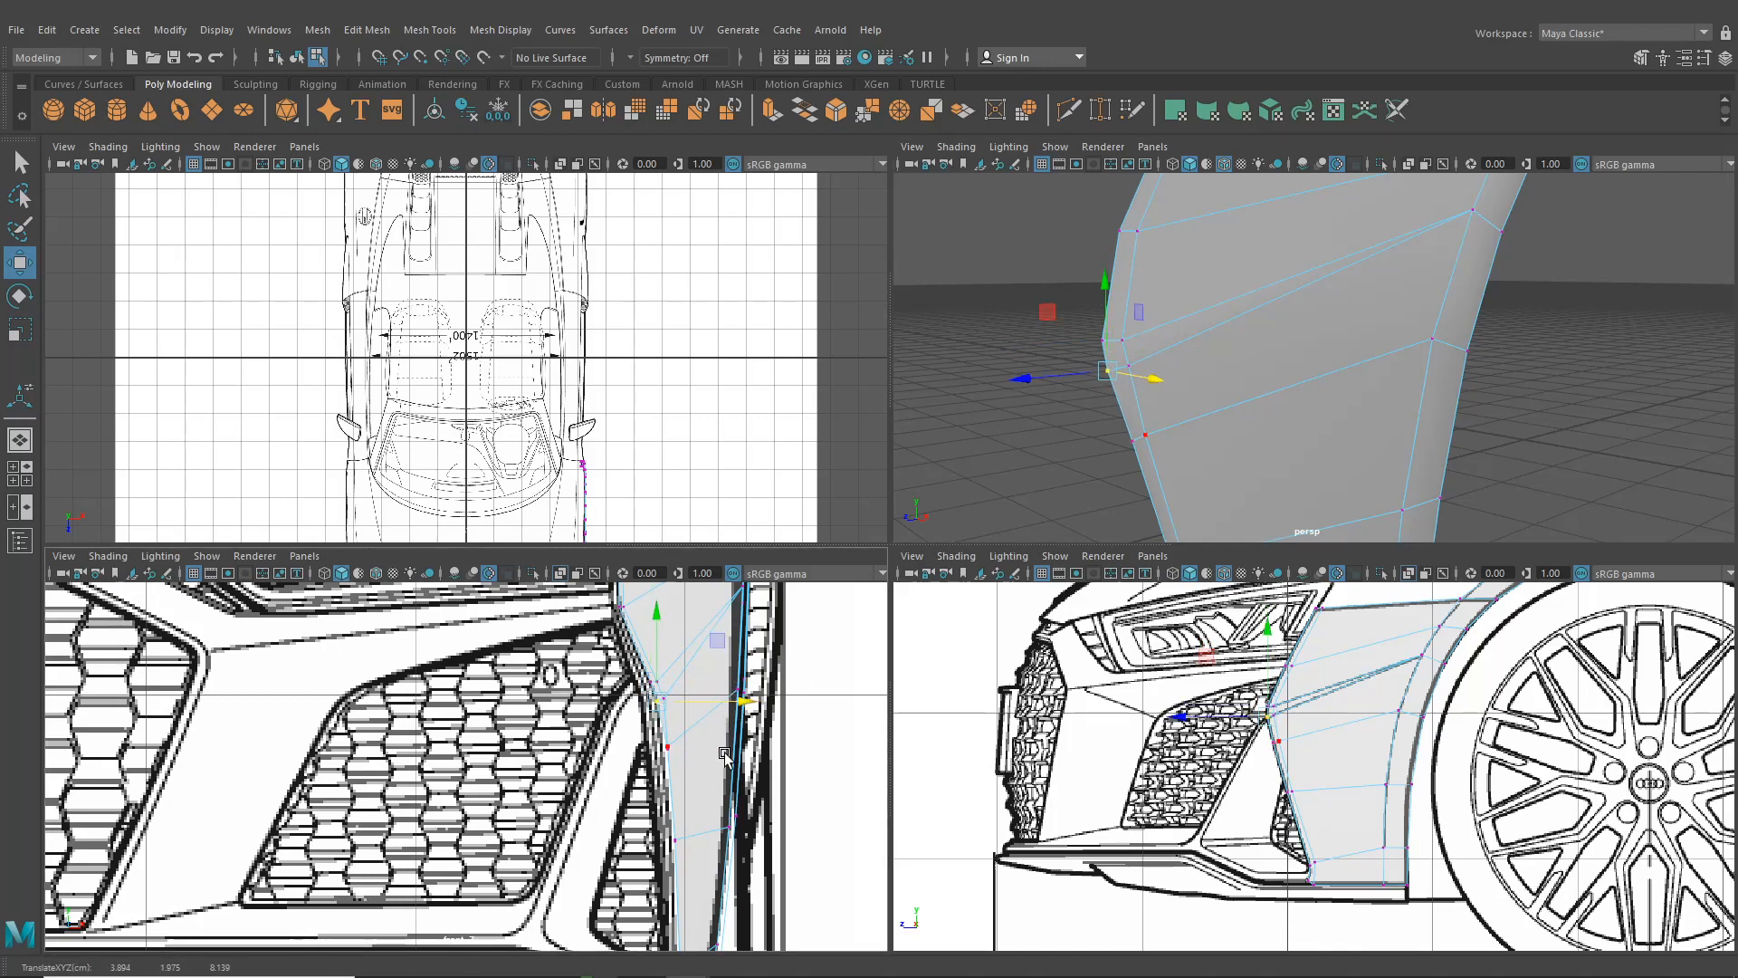
Move the strip's two front vertices below the creases slightly inward along the air intake's outer edge in the front view
left_click(1127, 439)
middle_click_drag(636, 795, 629, 759, "alt")
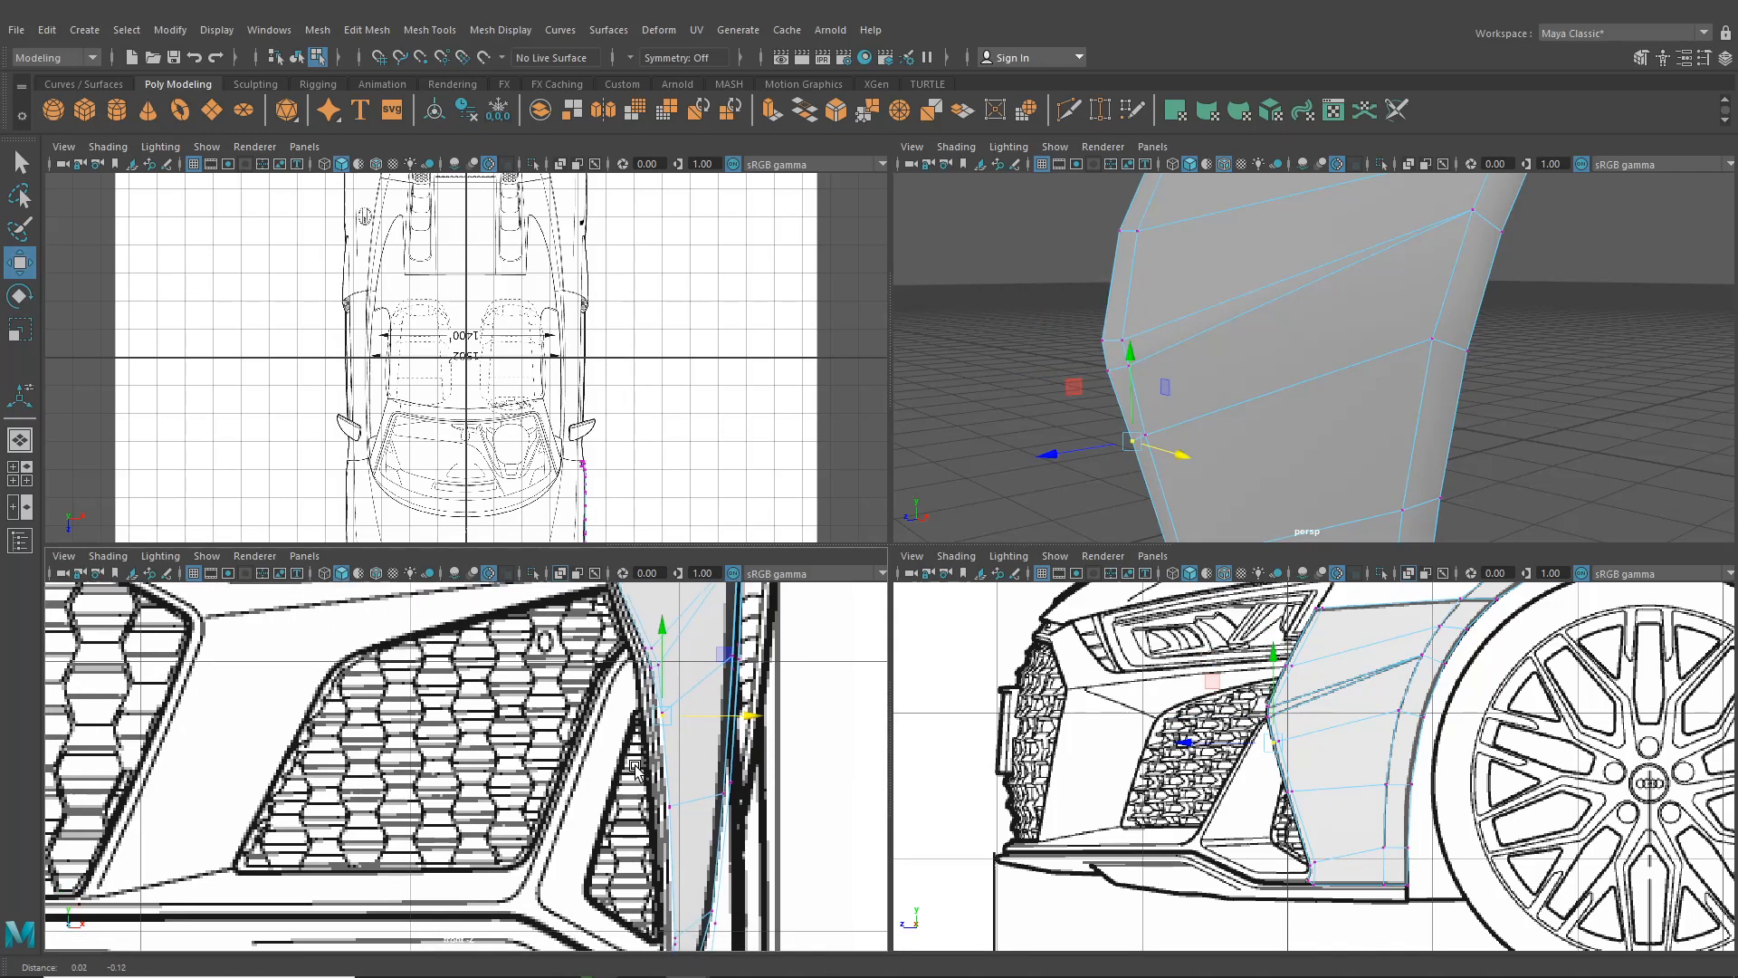
scroll(631, 758, "up", 1)
left_click_drag(781, 704, 772, 704)
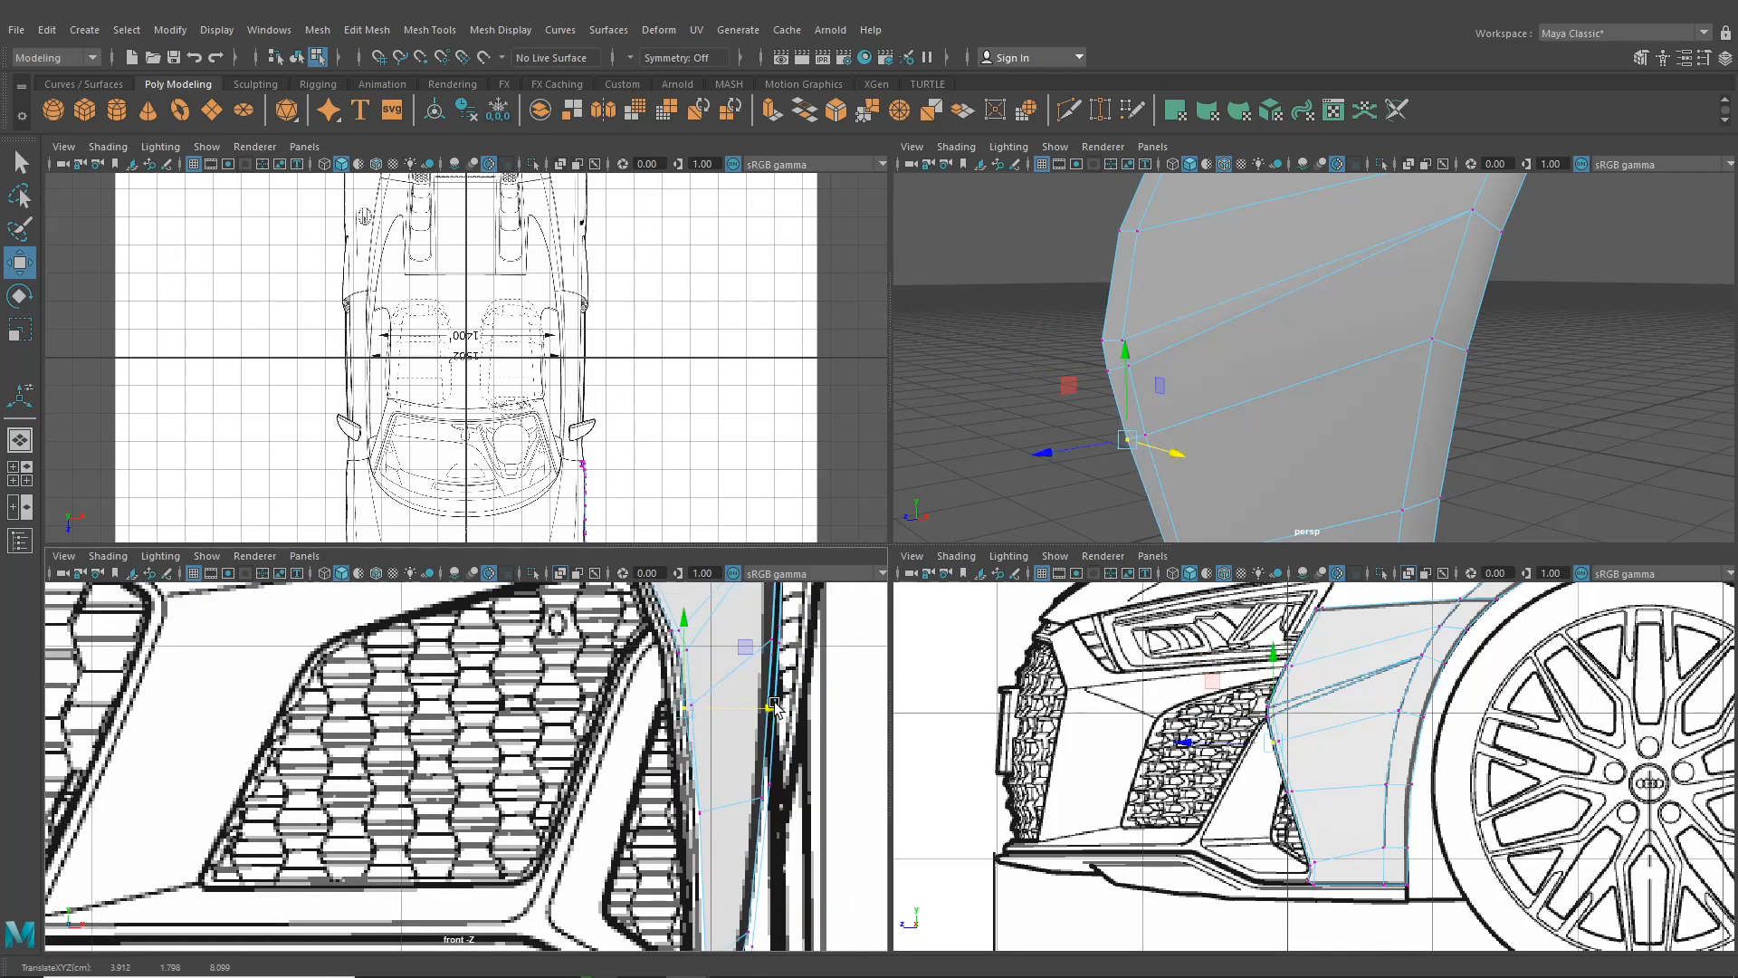
middle_click_drag(1088, 474, 1082, 398, "alt")
left_click(1149, 374)
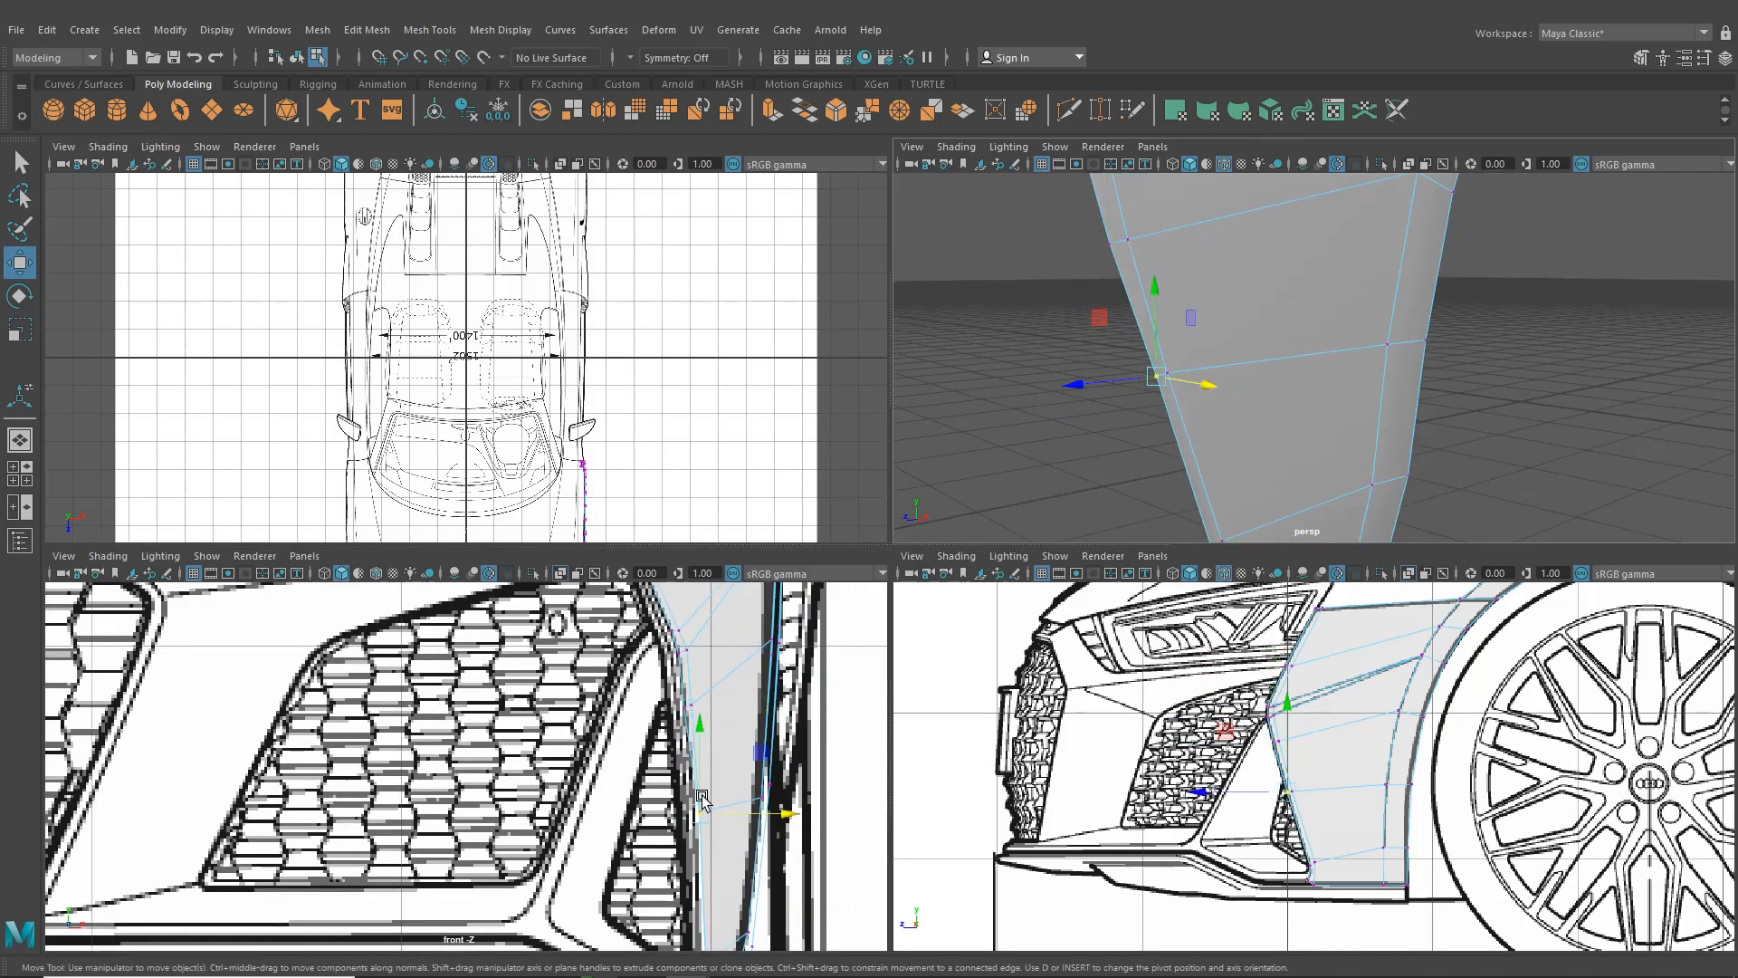
left_click_drag(780, 812, 775, 815)
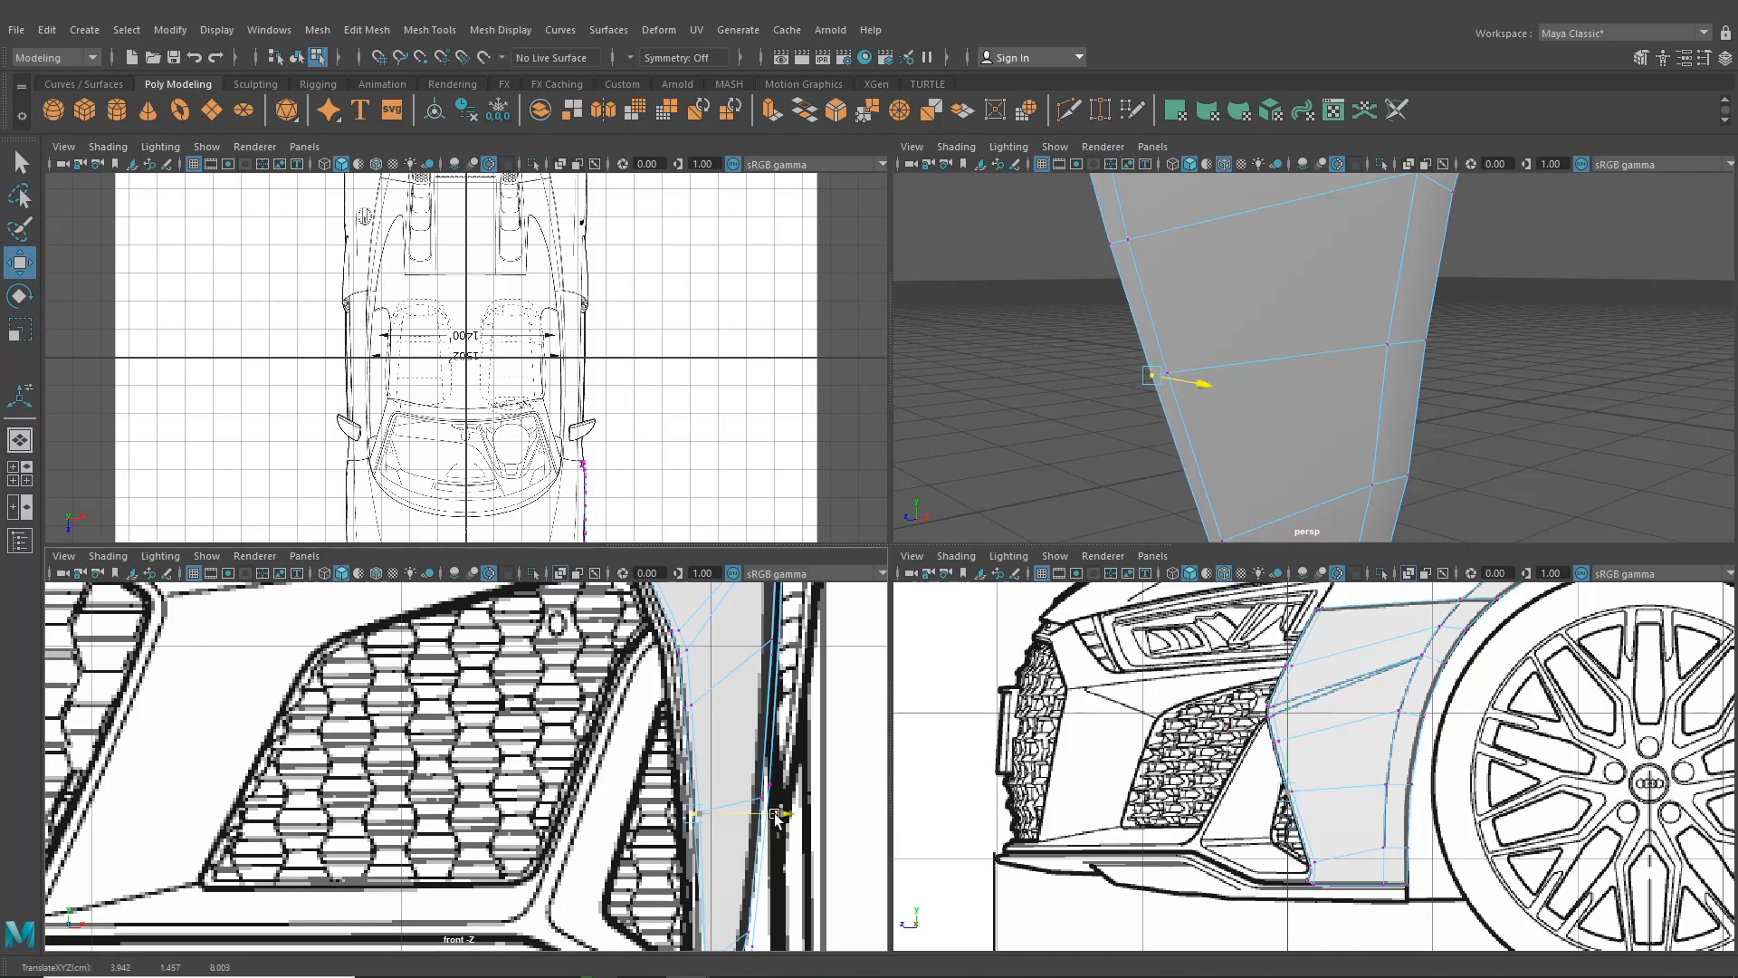
middle_click_drag(733, 842, 745, 688, "alt")
scroll(731, 774, "up", 1)
middle_click_drag(731, 775, 669, 753, "alt")
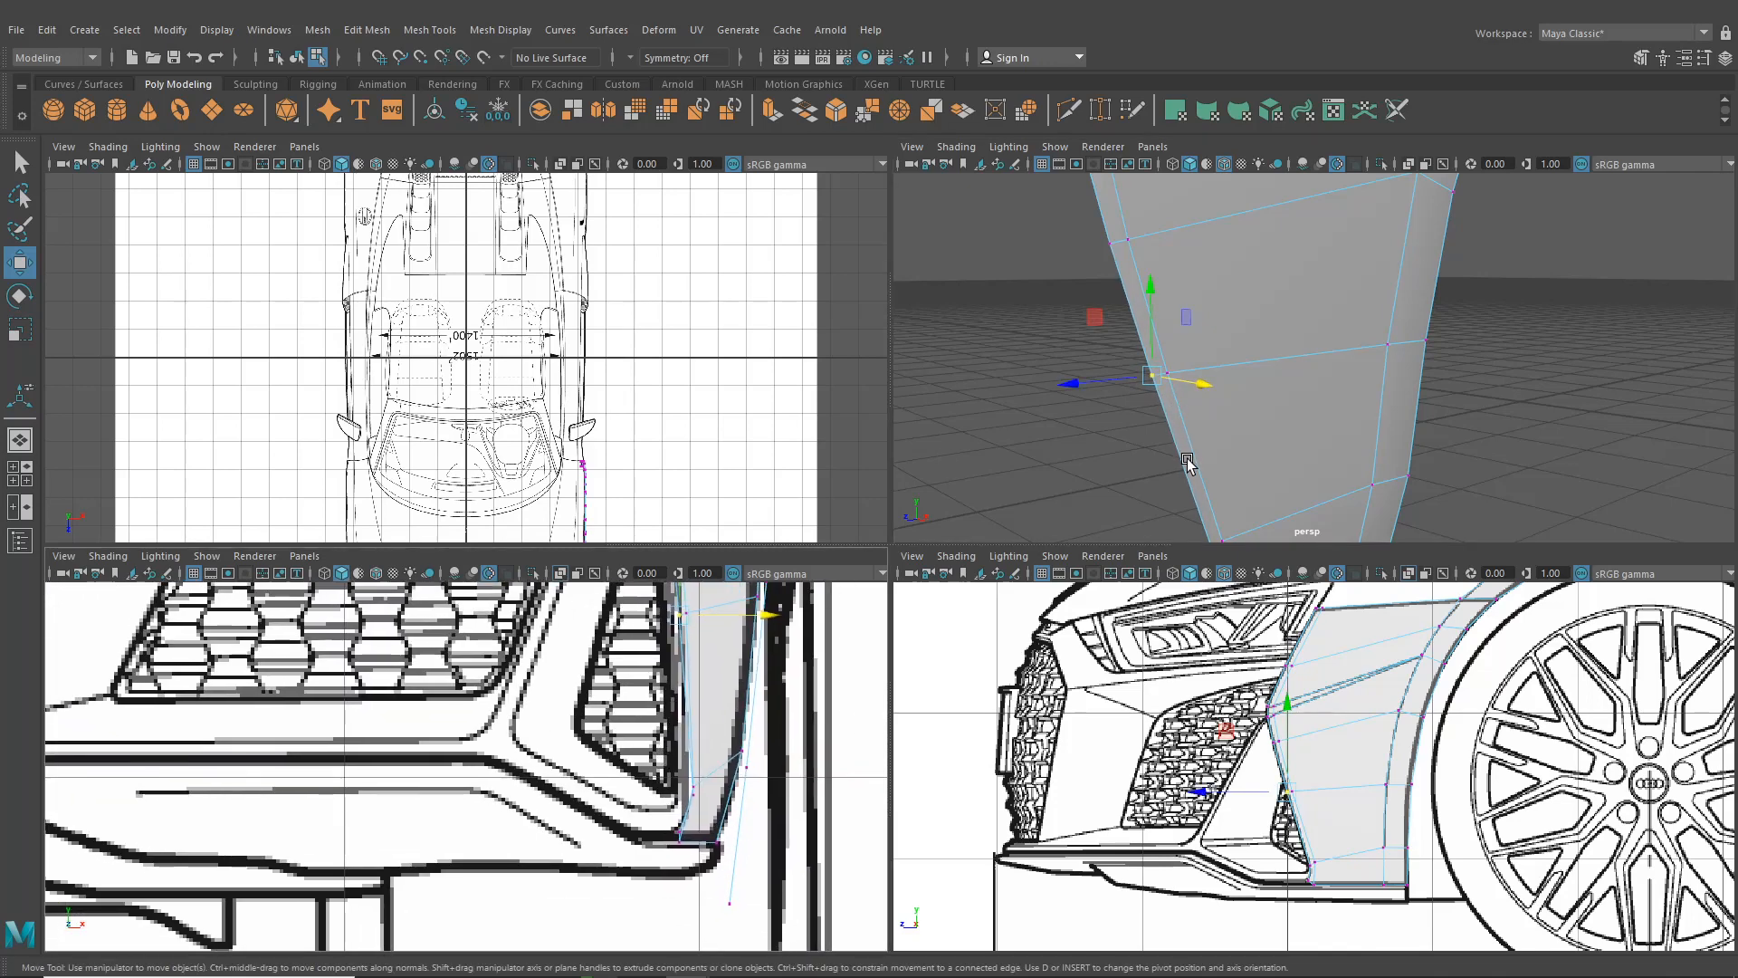
Align the strip's two lowest front vertices sideways with the blueprint's lower bumper corner in the front view
middle_click_drag(1188, 463, 1210, 425, "alt")
left_click(1211, 437)
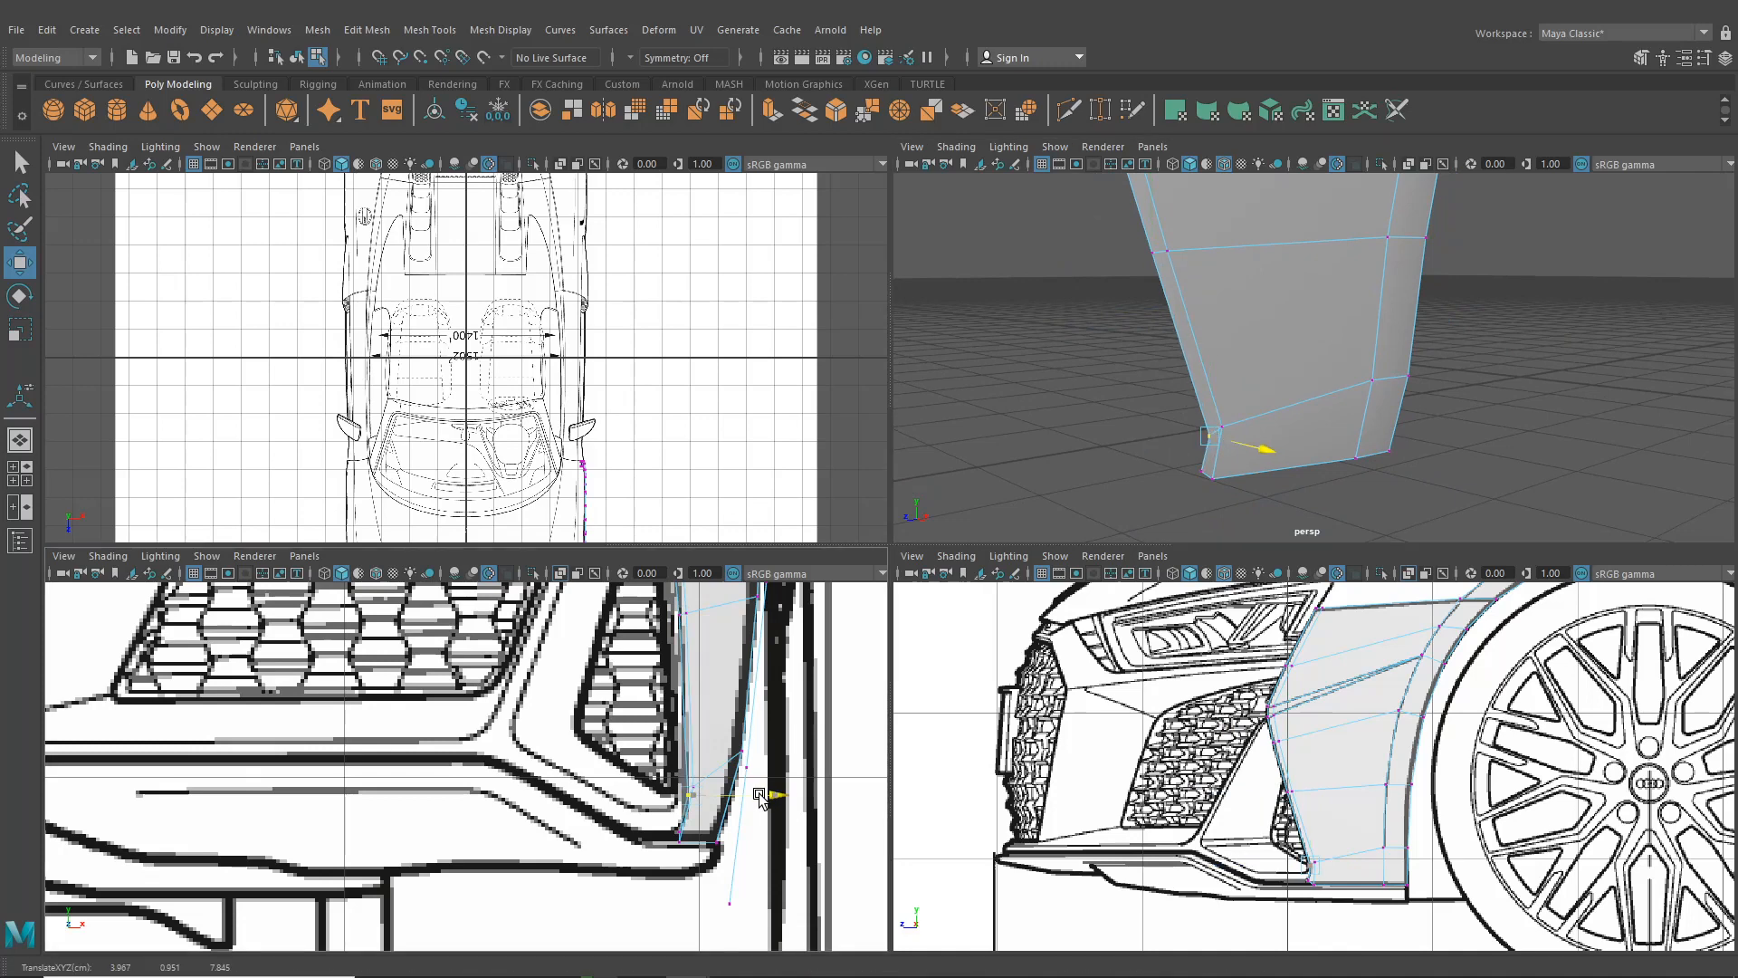
left_click(1196, 471)
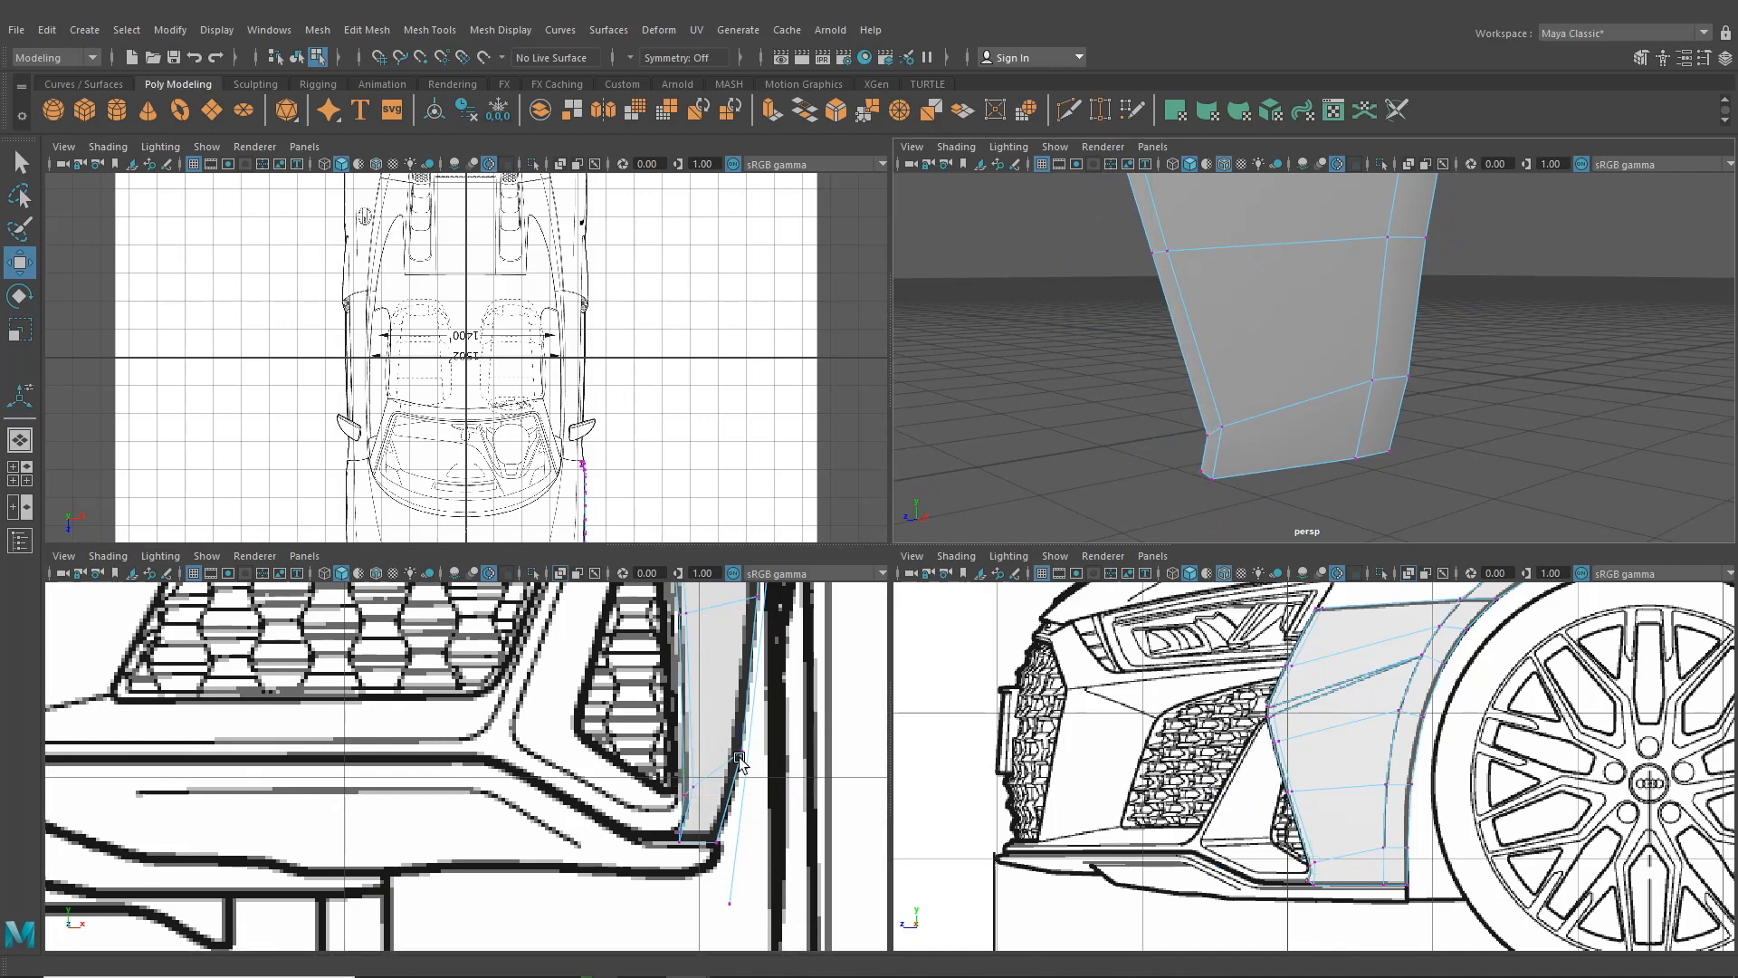
left_click(678, 831)
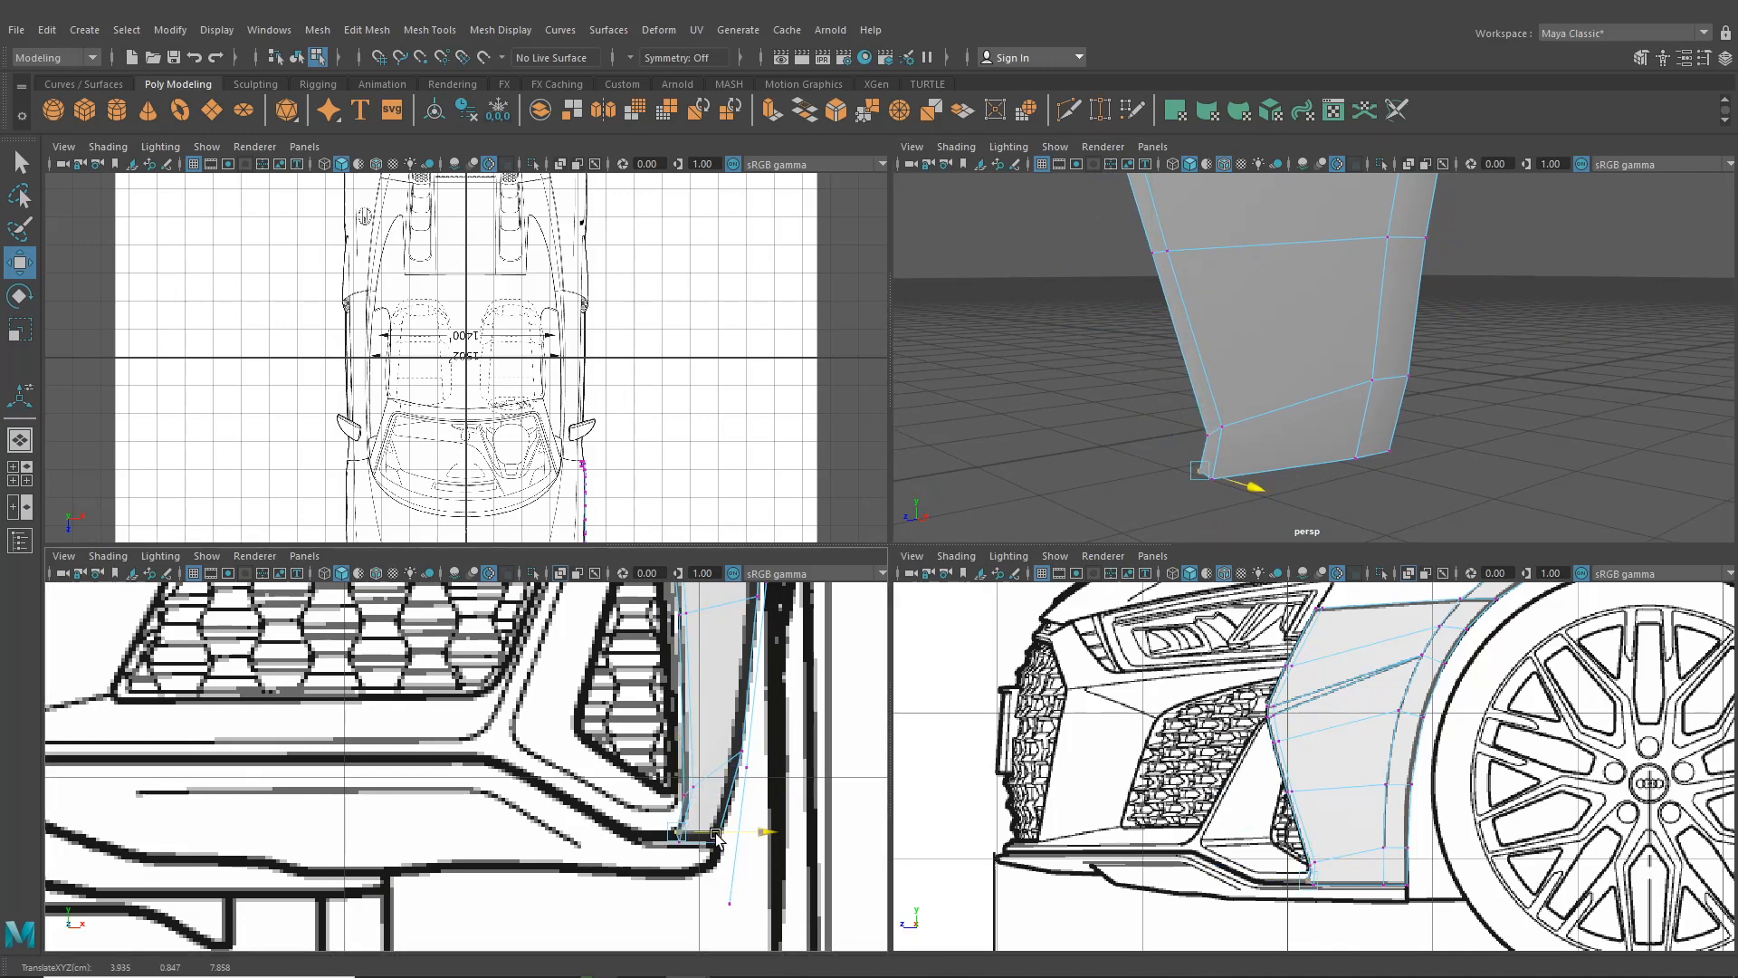
Fine-tune the sideways position of the strip's top vertices and the front vertex below them in the perspective view
key("space")
left_click_drag(1117, 409, 919, 461, "alt")
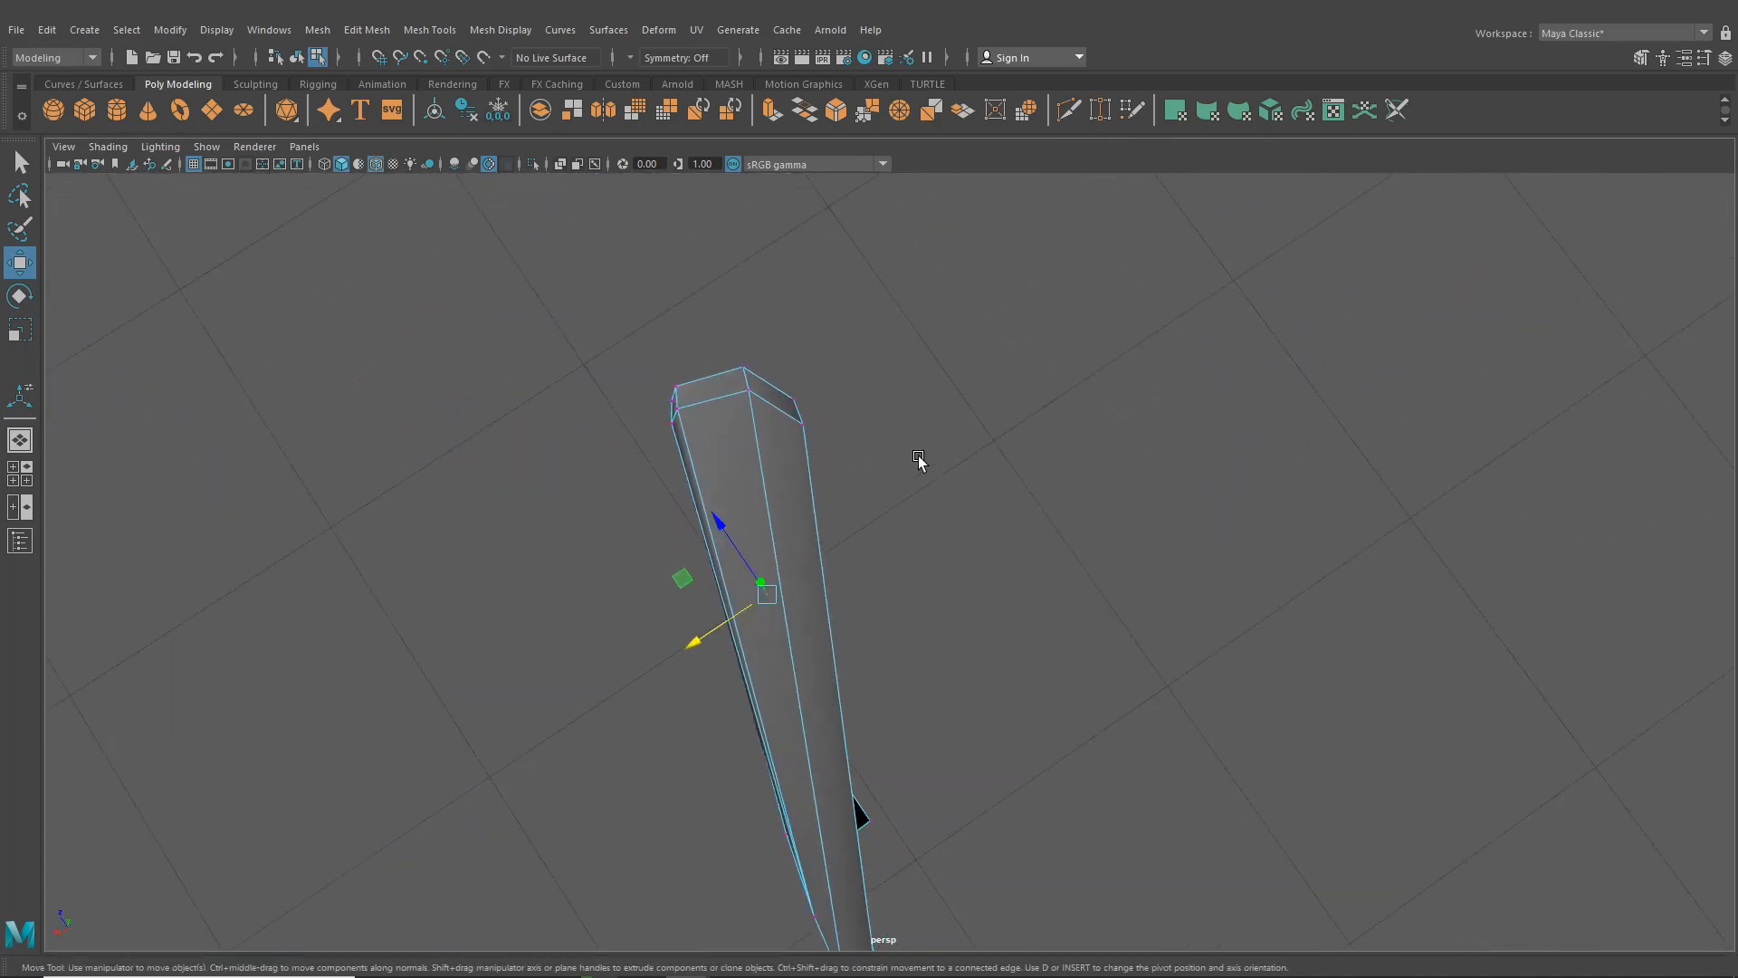
left_click(809, 423)
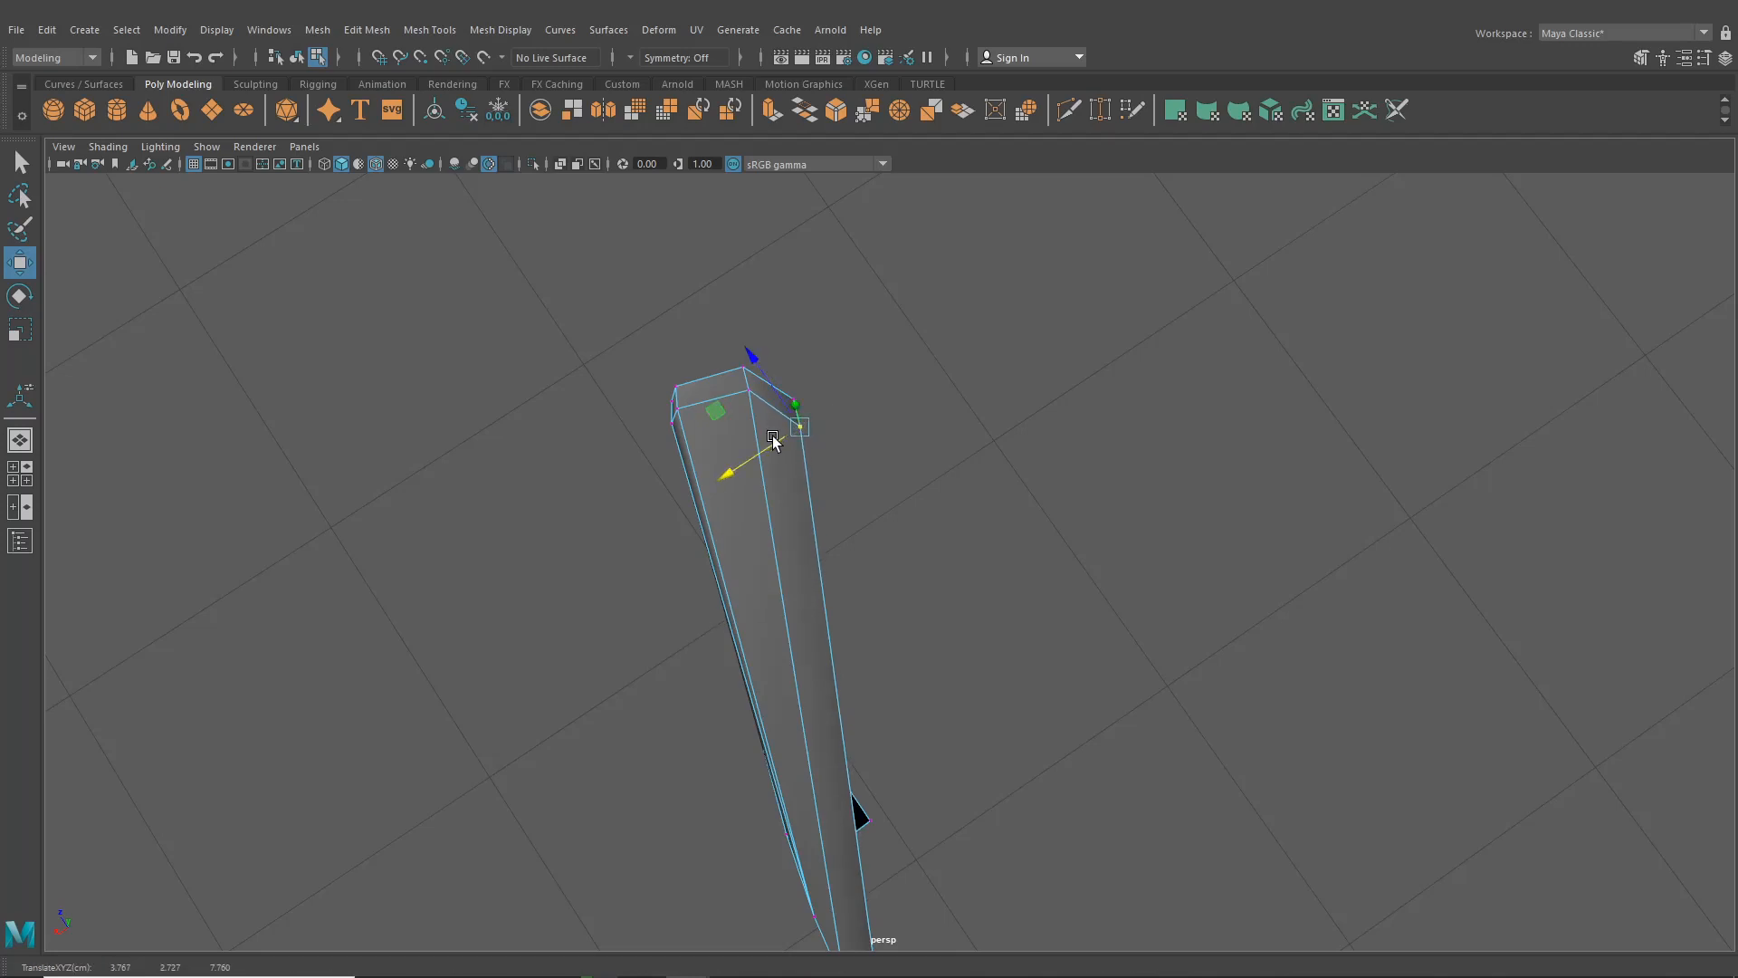
left_click_drag(767, 448, 755, 434)
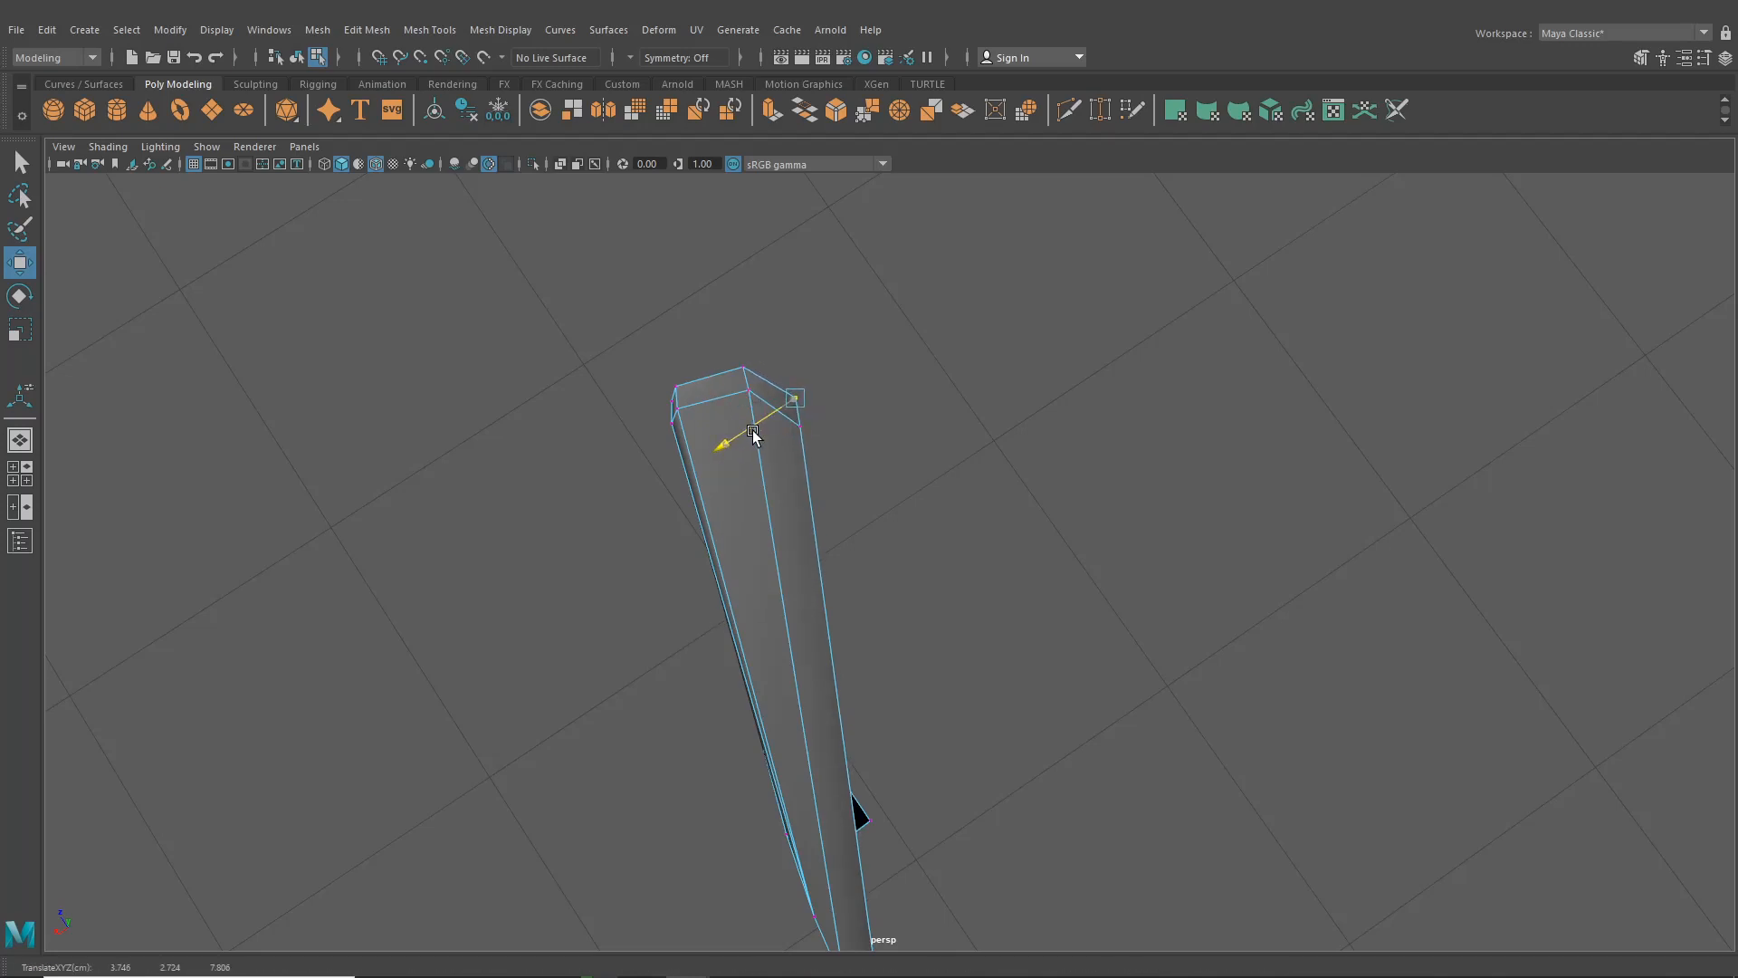
left_click(742, 364)
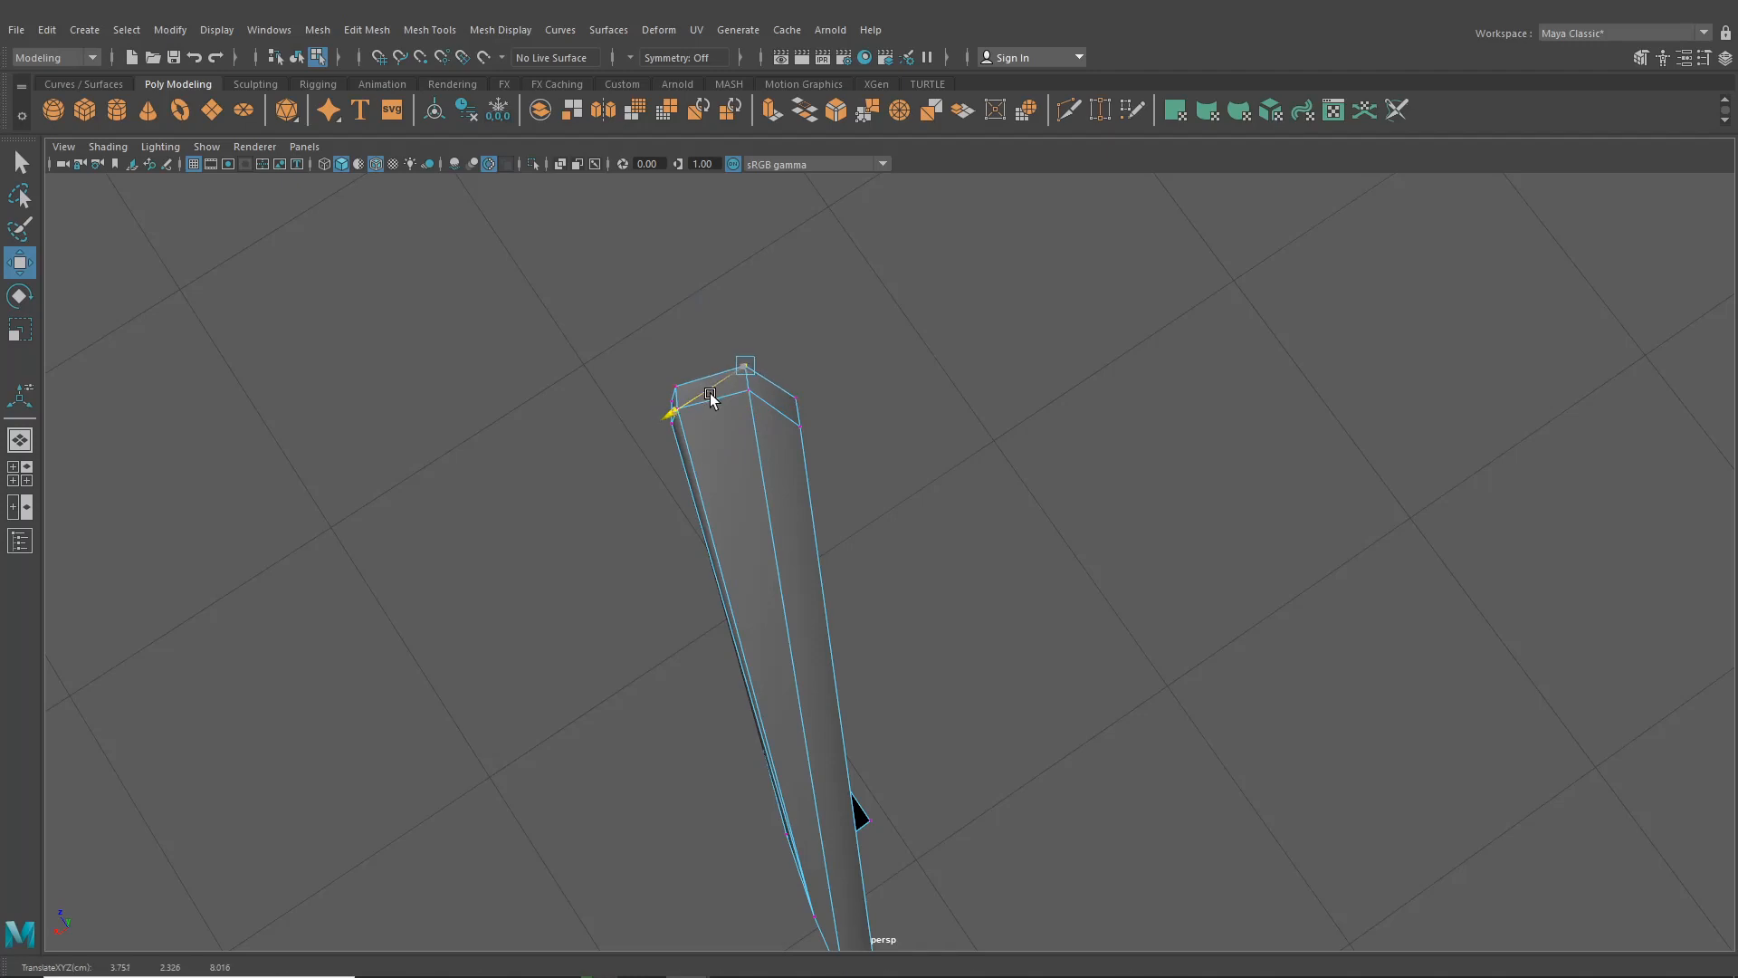
Adjust the strip's crease vertices sideways in the perspective view to smooth the fold along the front edge
left_click_drag(701, 478, 927, 569, "alt")
left_click(909, 546)
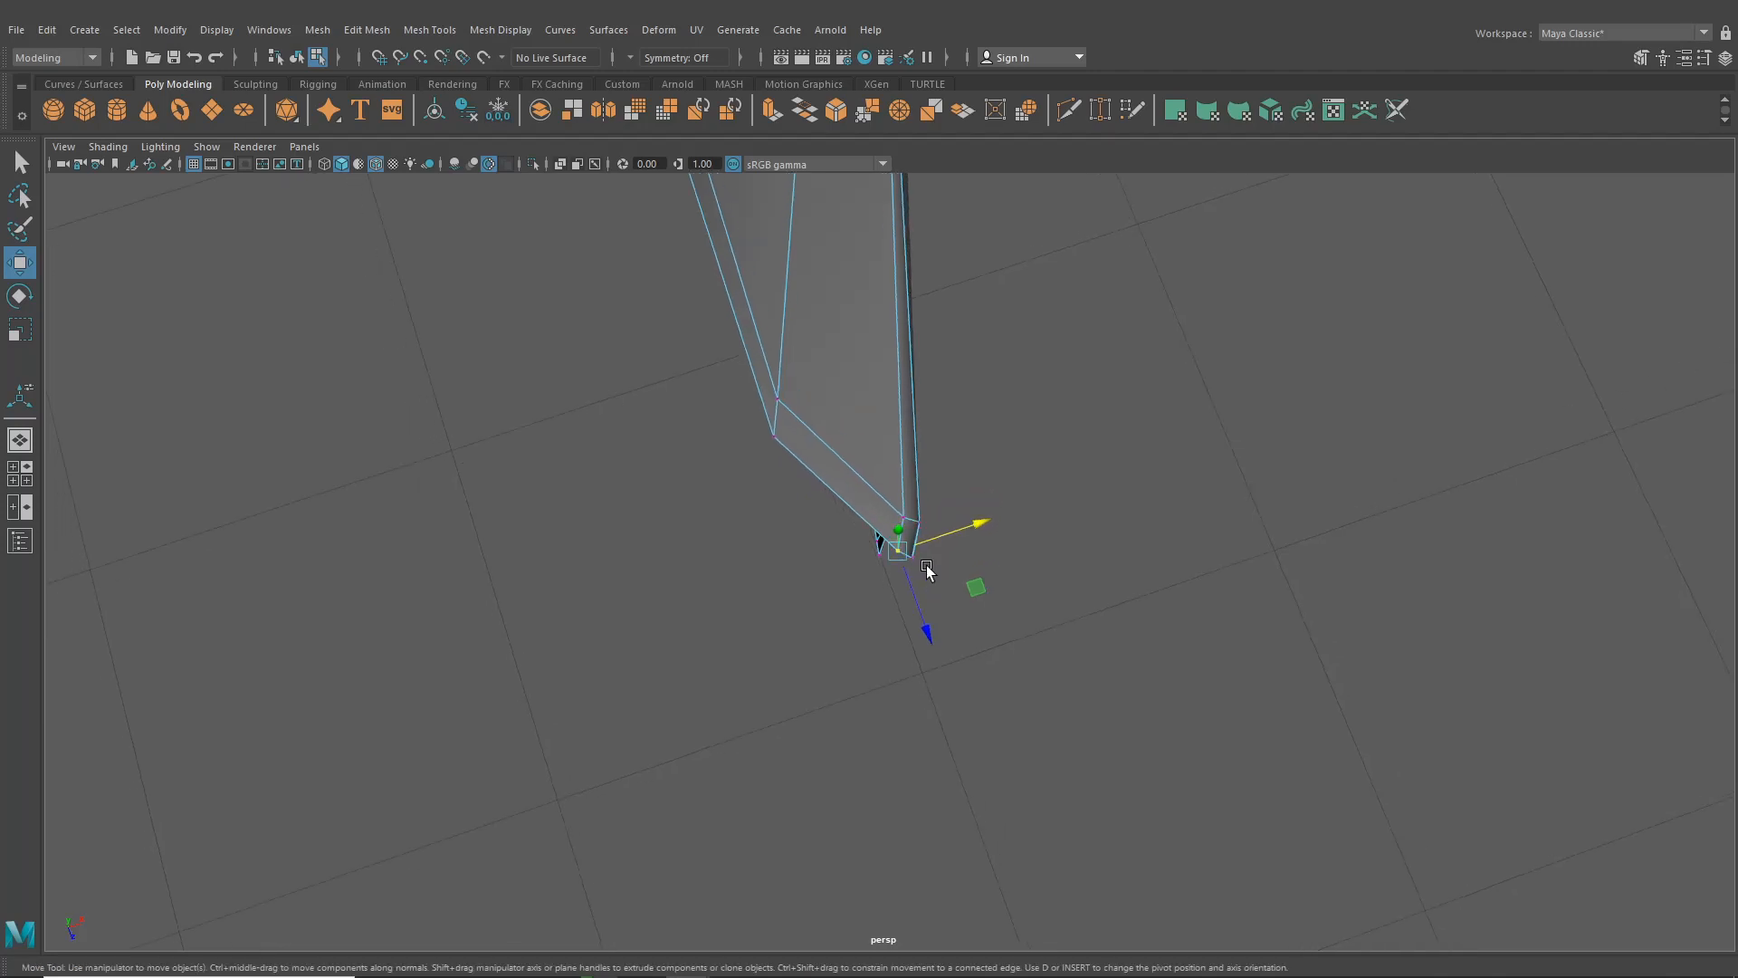
left_click(905, 511)
left_click_drag(955, 503, 951, 518)
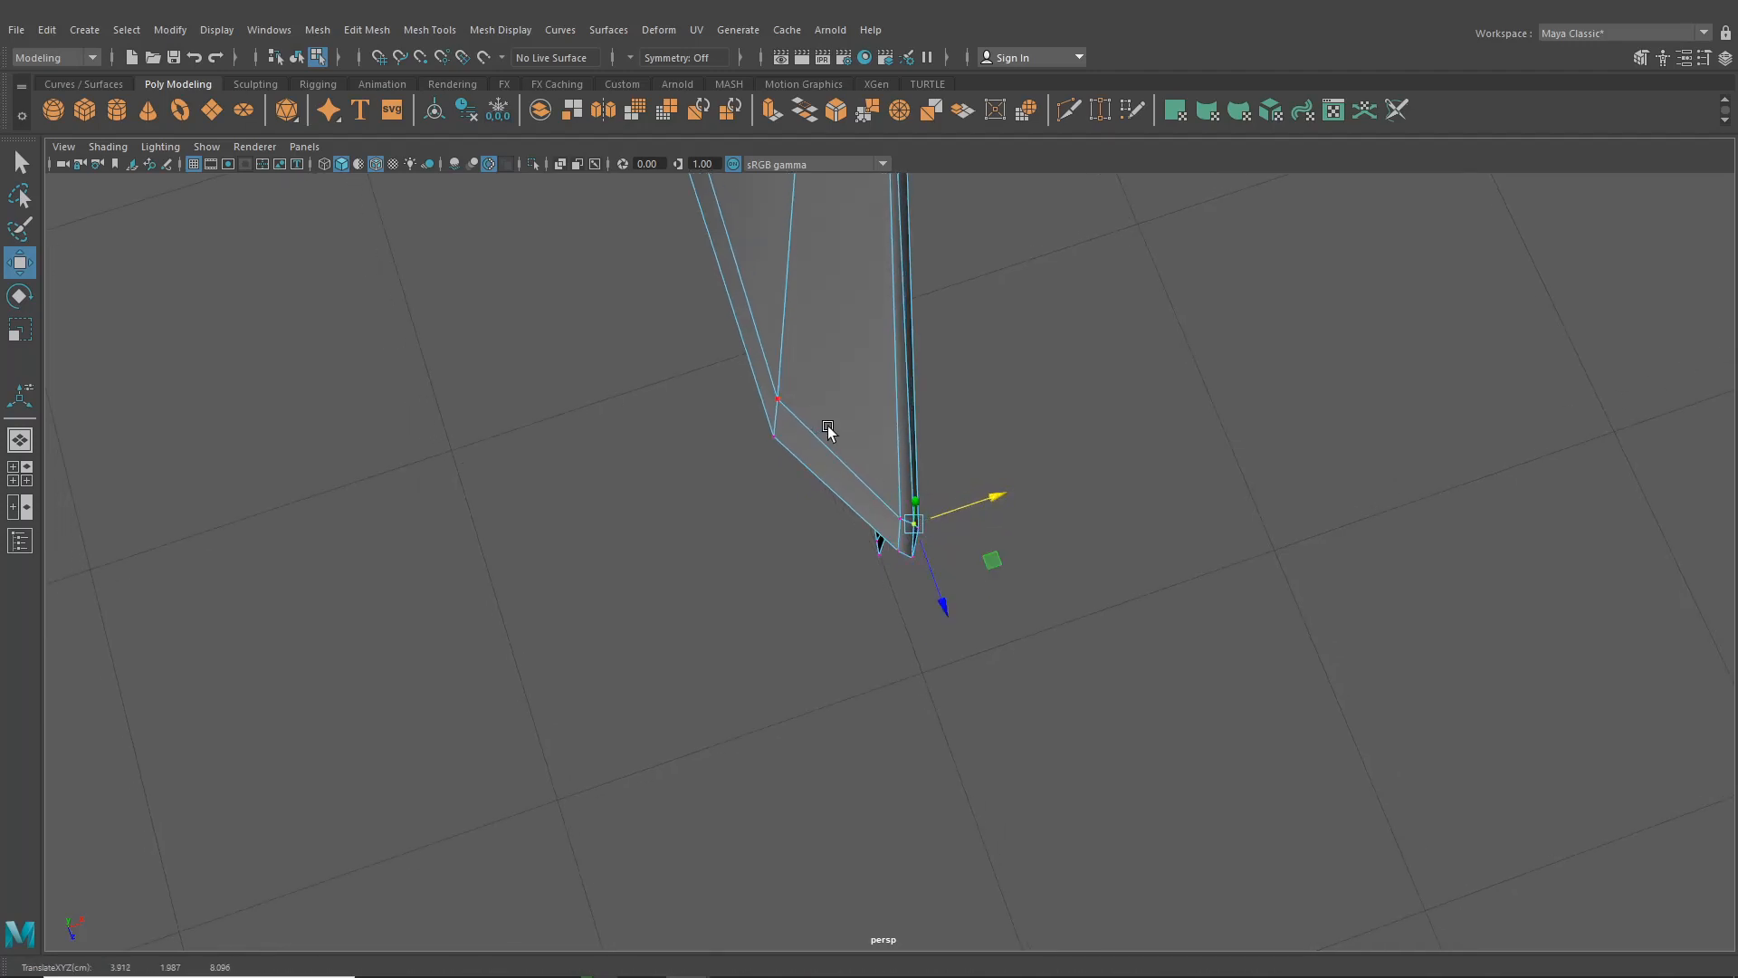
Adjust the strip's lower vertices sideways in the perspective view to even out its bend down to the bottom
left_click_drag(823, 427, 922, 377, "alt")
left_click(905, 421)
left_click(880, 377)
left_click(903, 465)
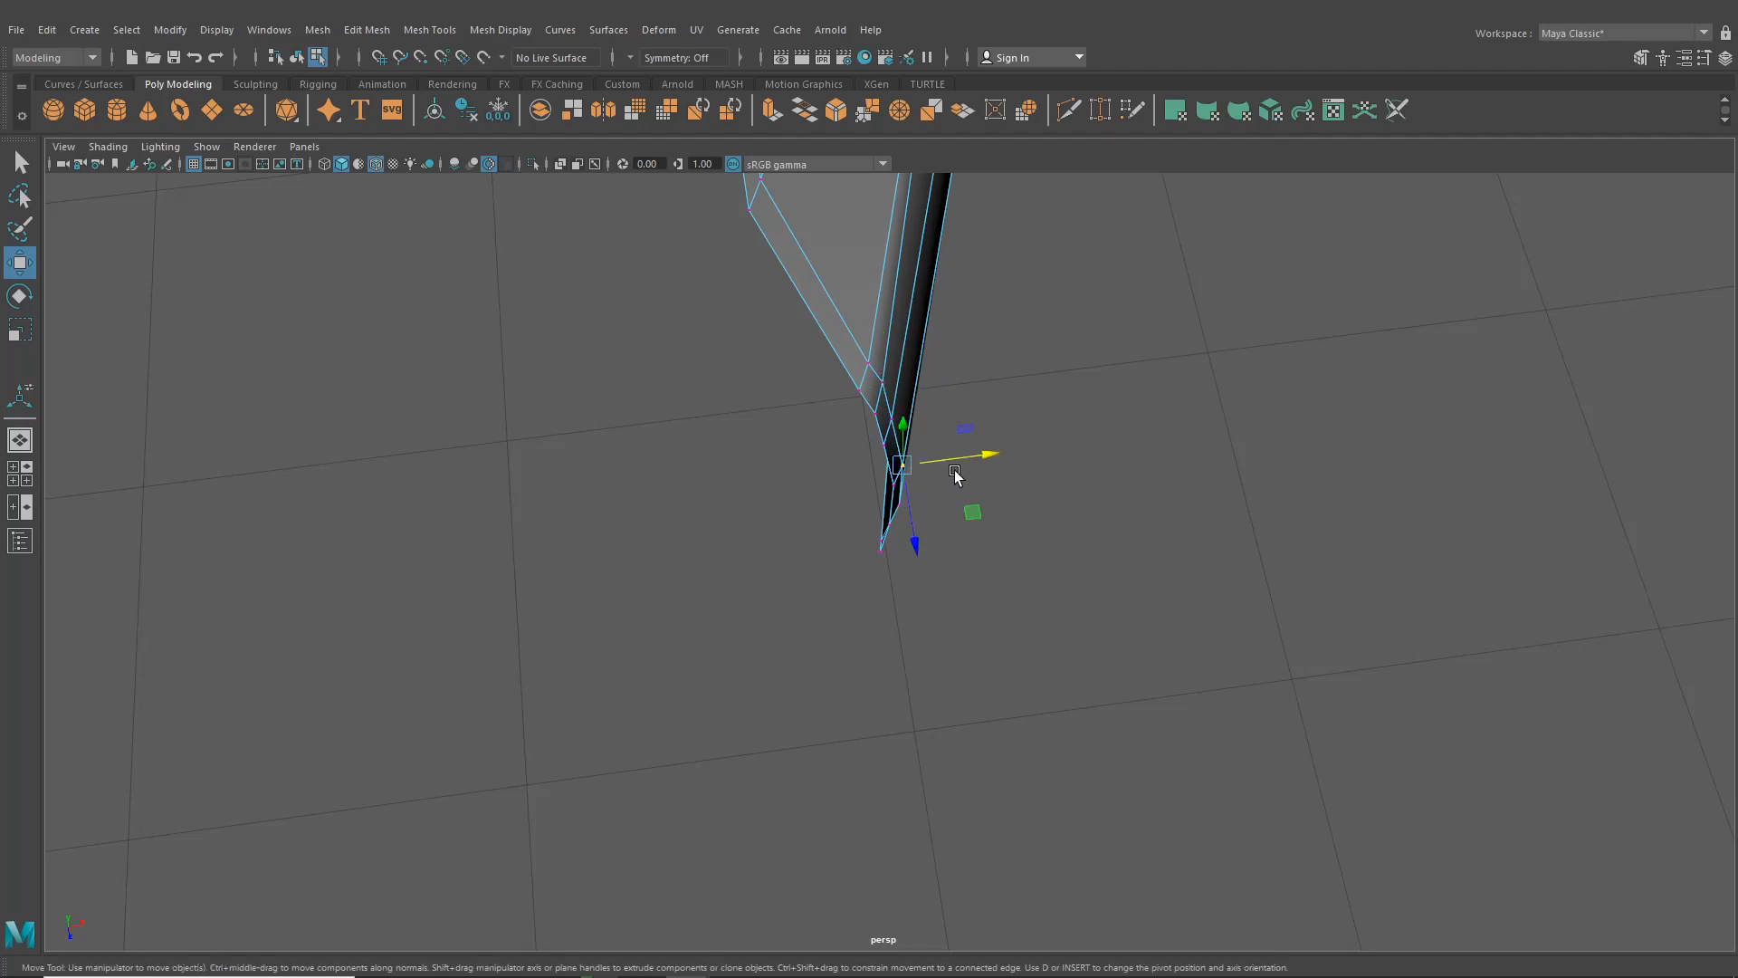
left_click_drag(955, 473, 889, 556)
left_click(906, 515)
scroll(937, 568, "down", 3)
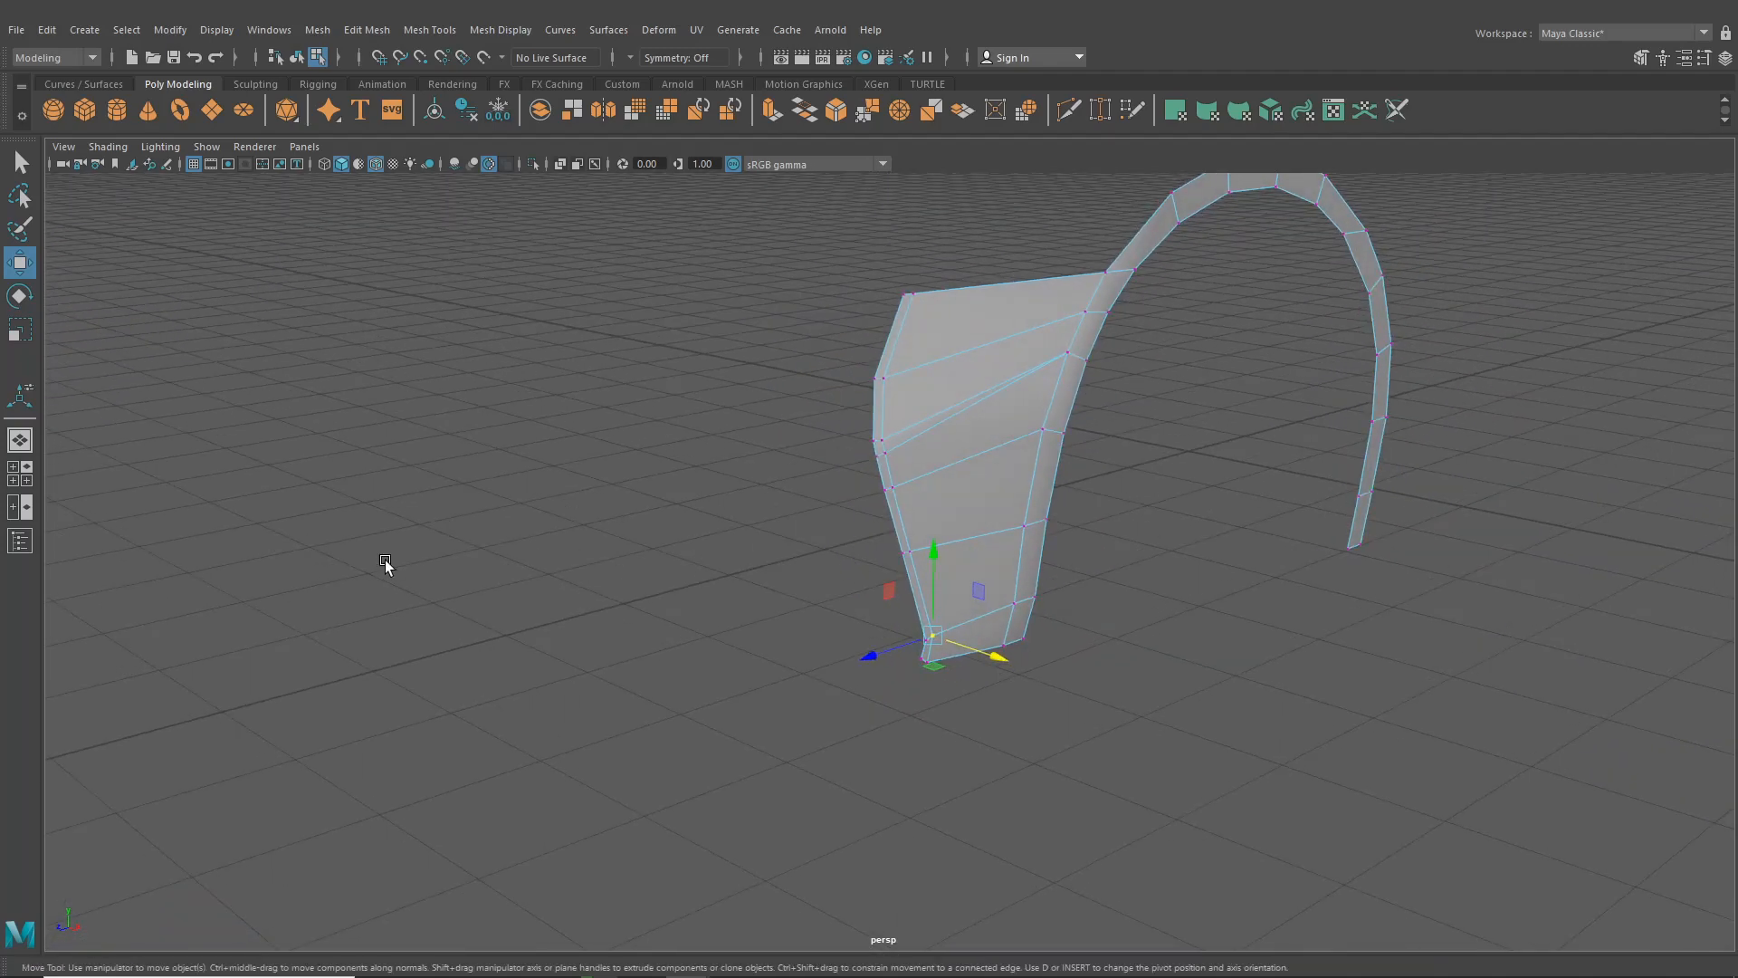
Examine the panel's outline against the headlight, air intake and wheel arch lines in the side view
left_click(26, 472)
key("space")
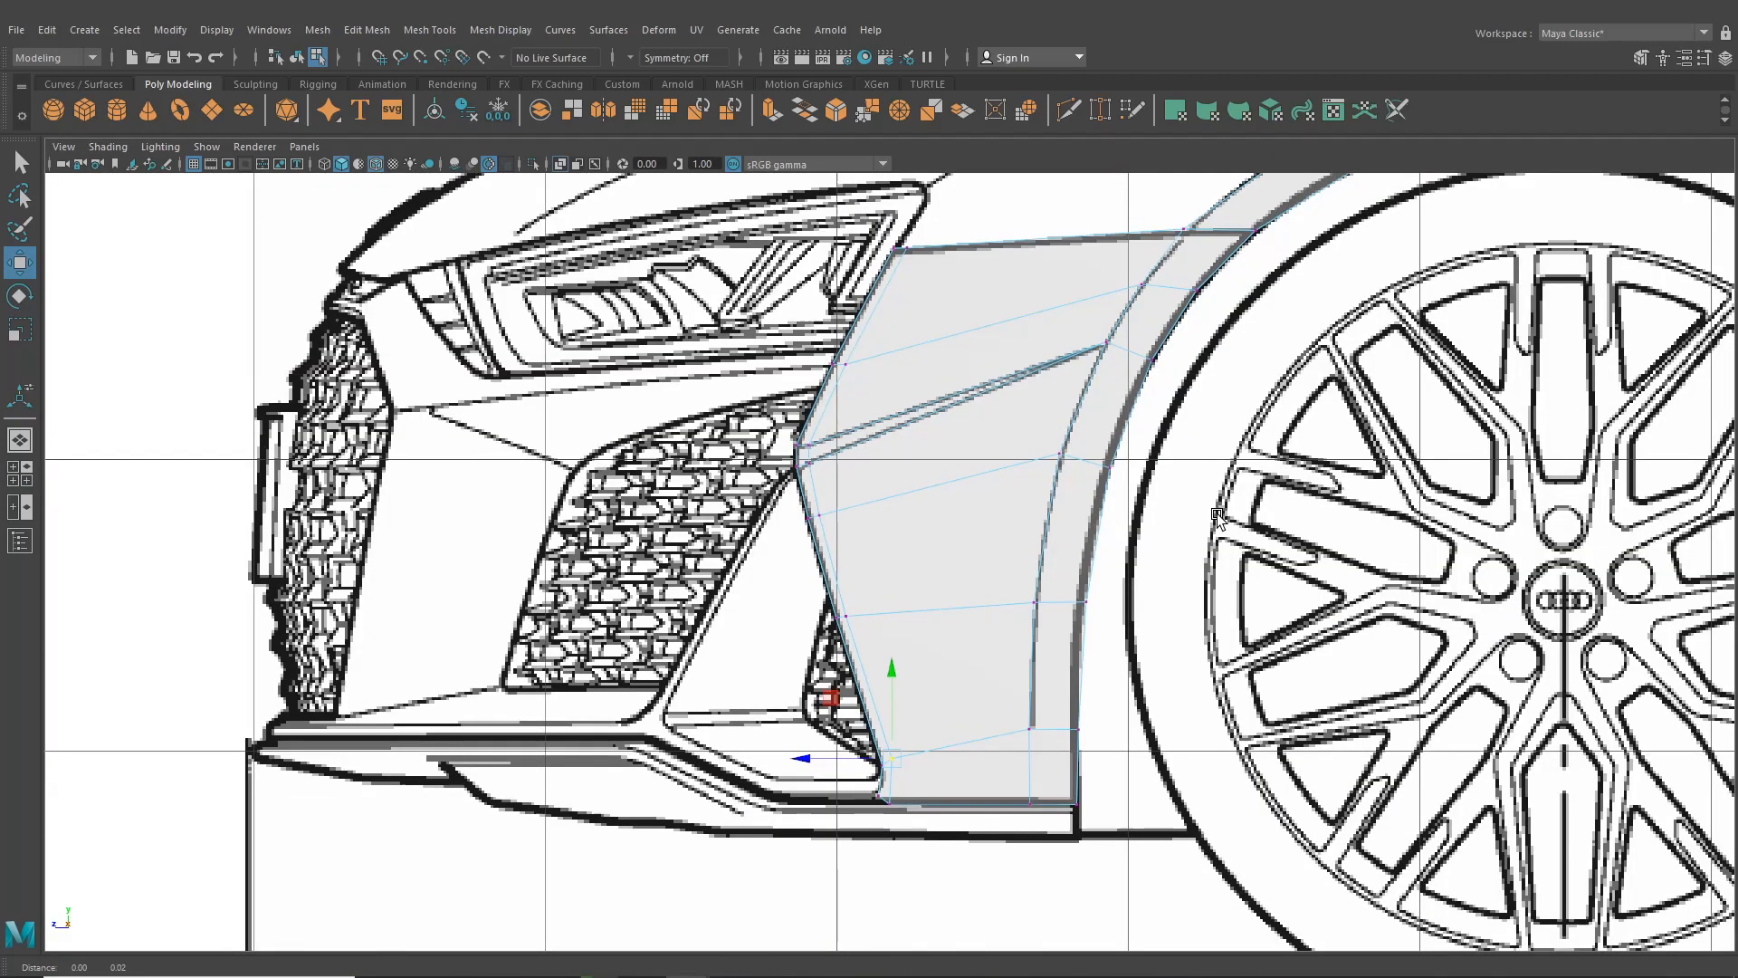
scroll(914, 643, "up", 3)
scroll(883, 588, "up", 2)
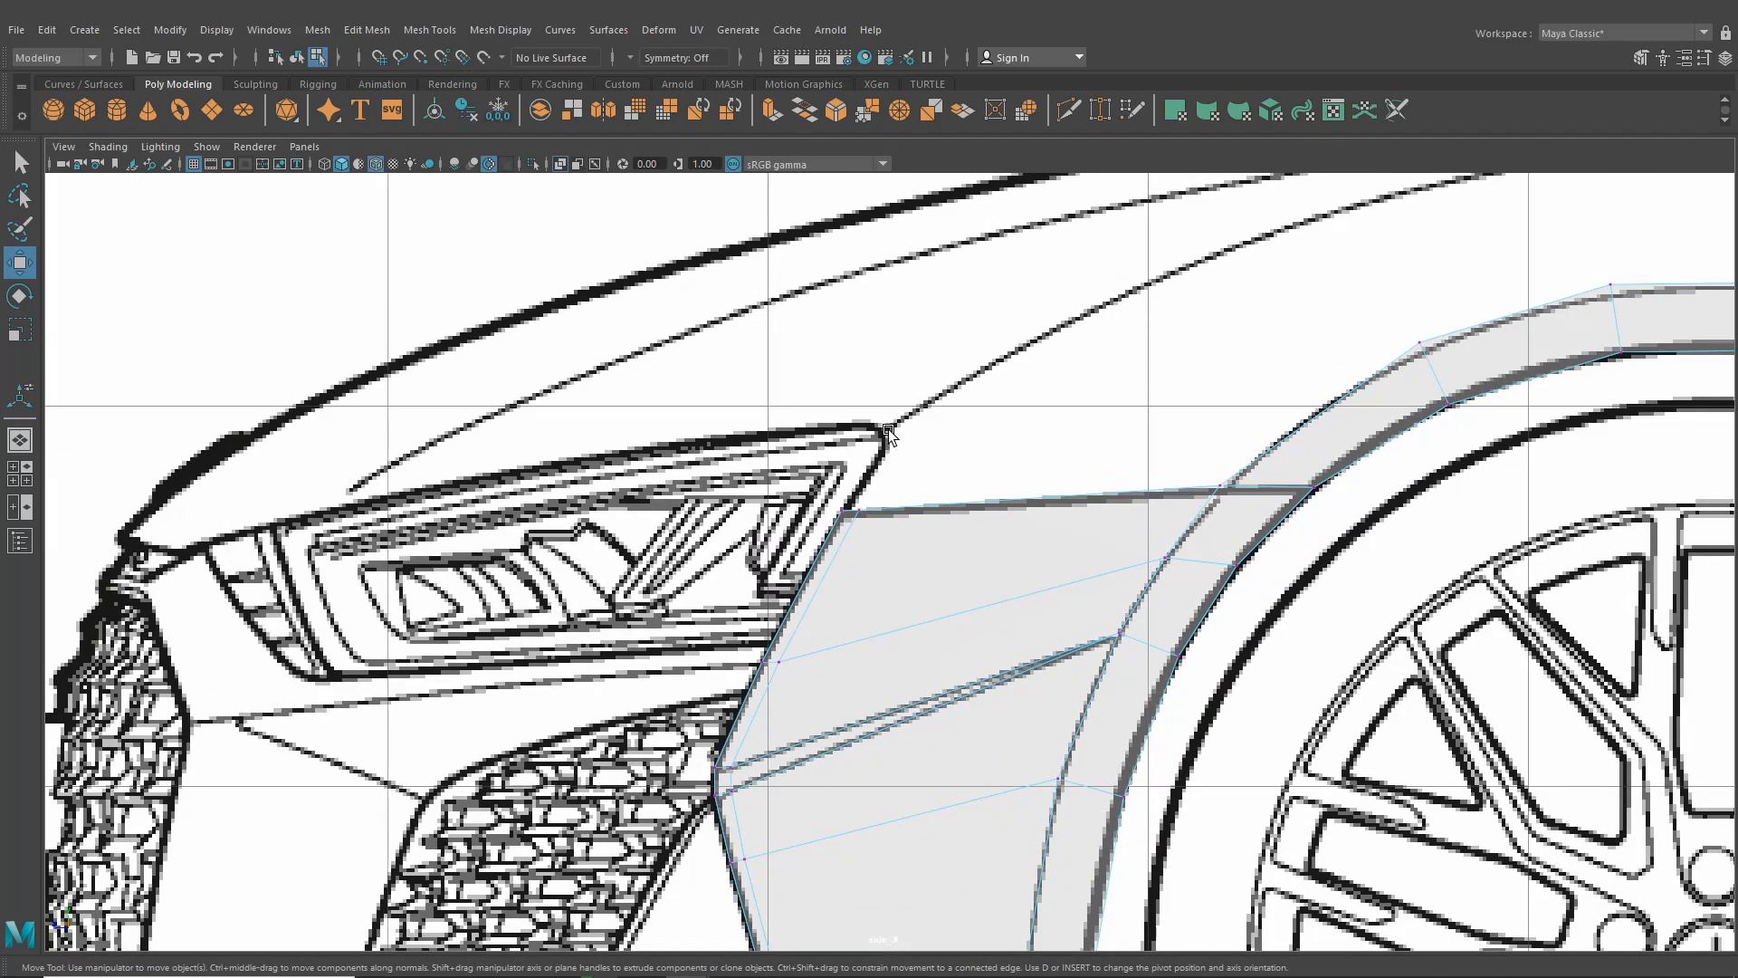
scroll(890, 455, "up", 2)
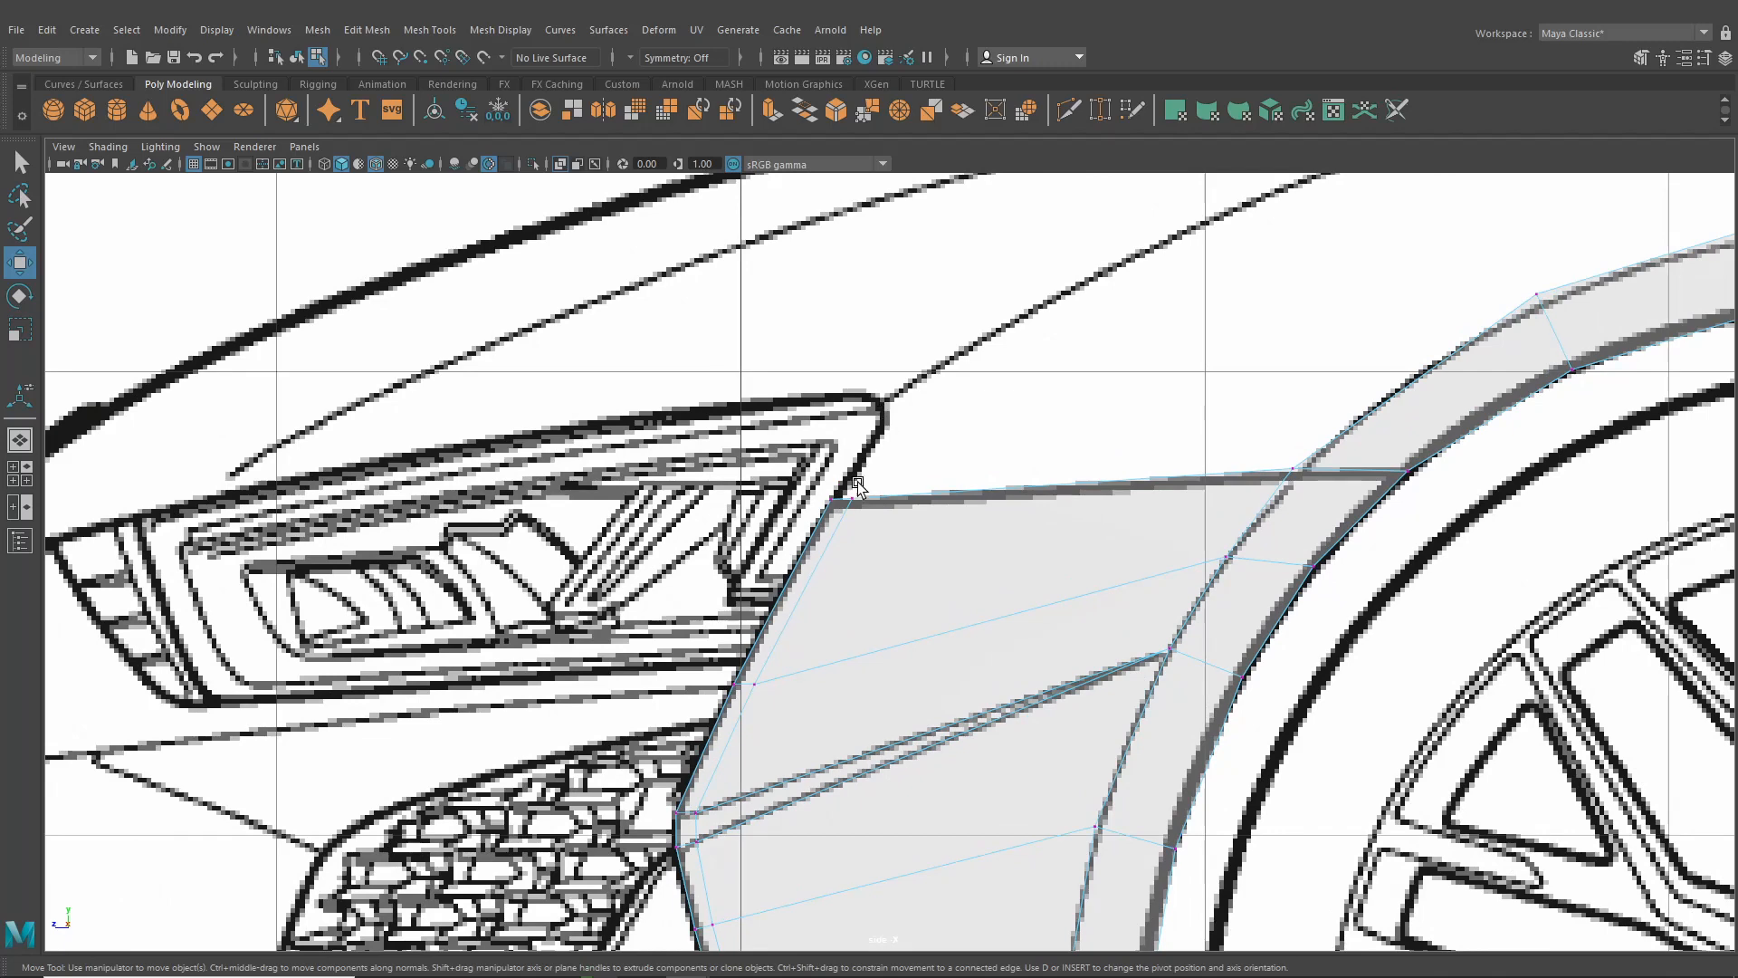
scroll(885, 570, "down", 6)
middle_click_drag(850, 579, 885, 504, "alt")
scroll(884, 504, "up", 1)
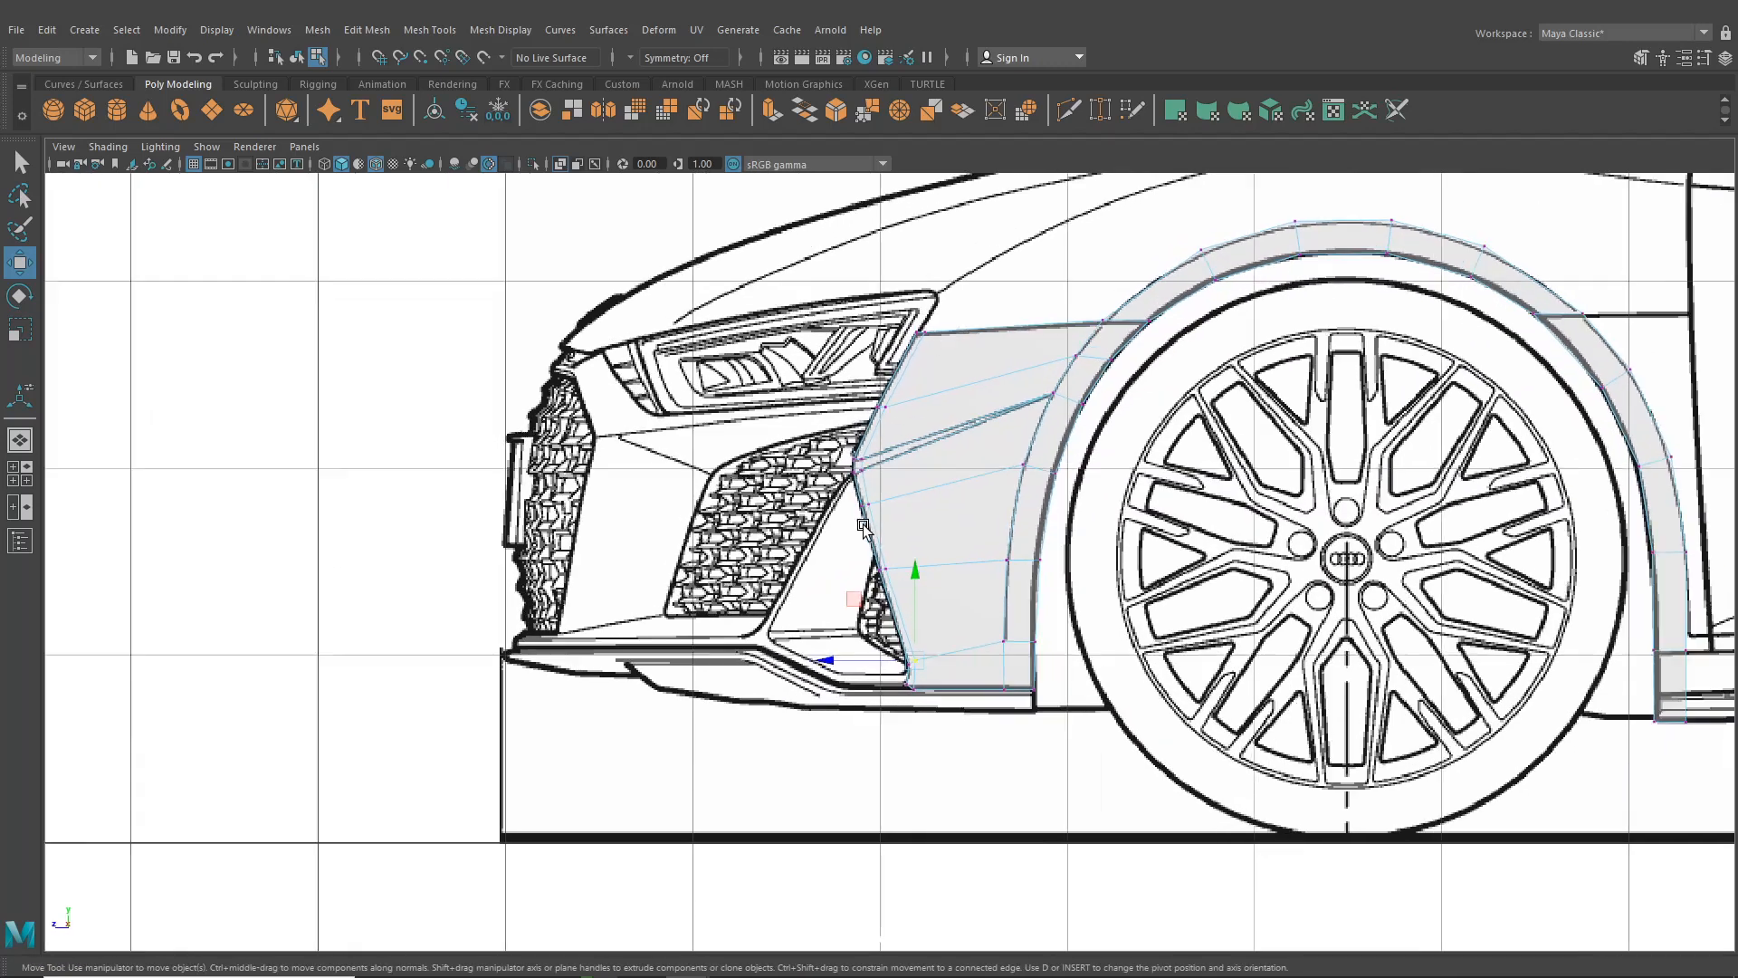
scroll(872, 509, "down", 3)
left_click(13, 474)
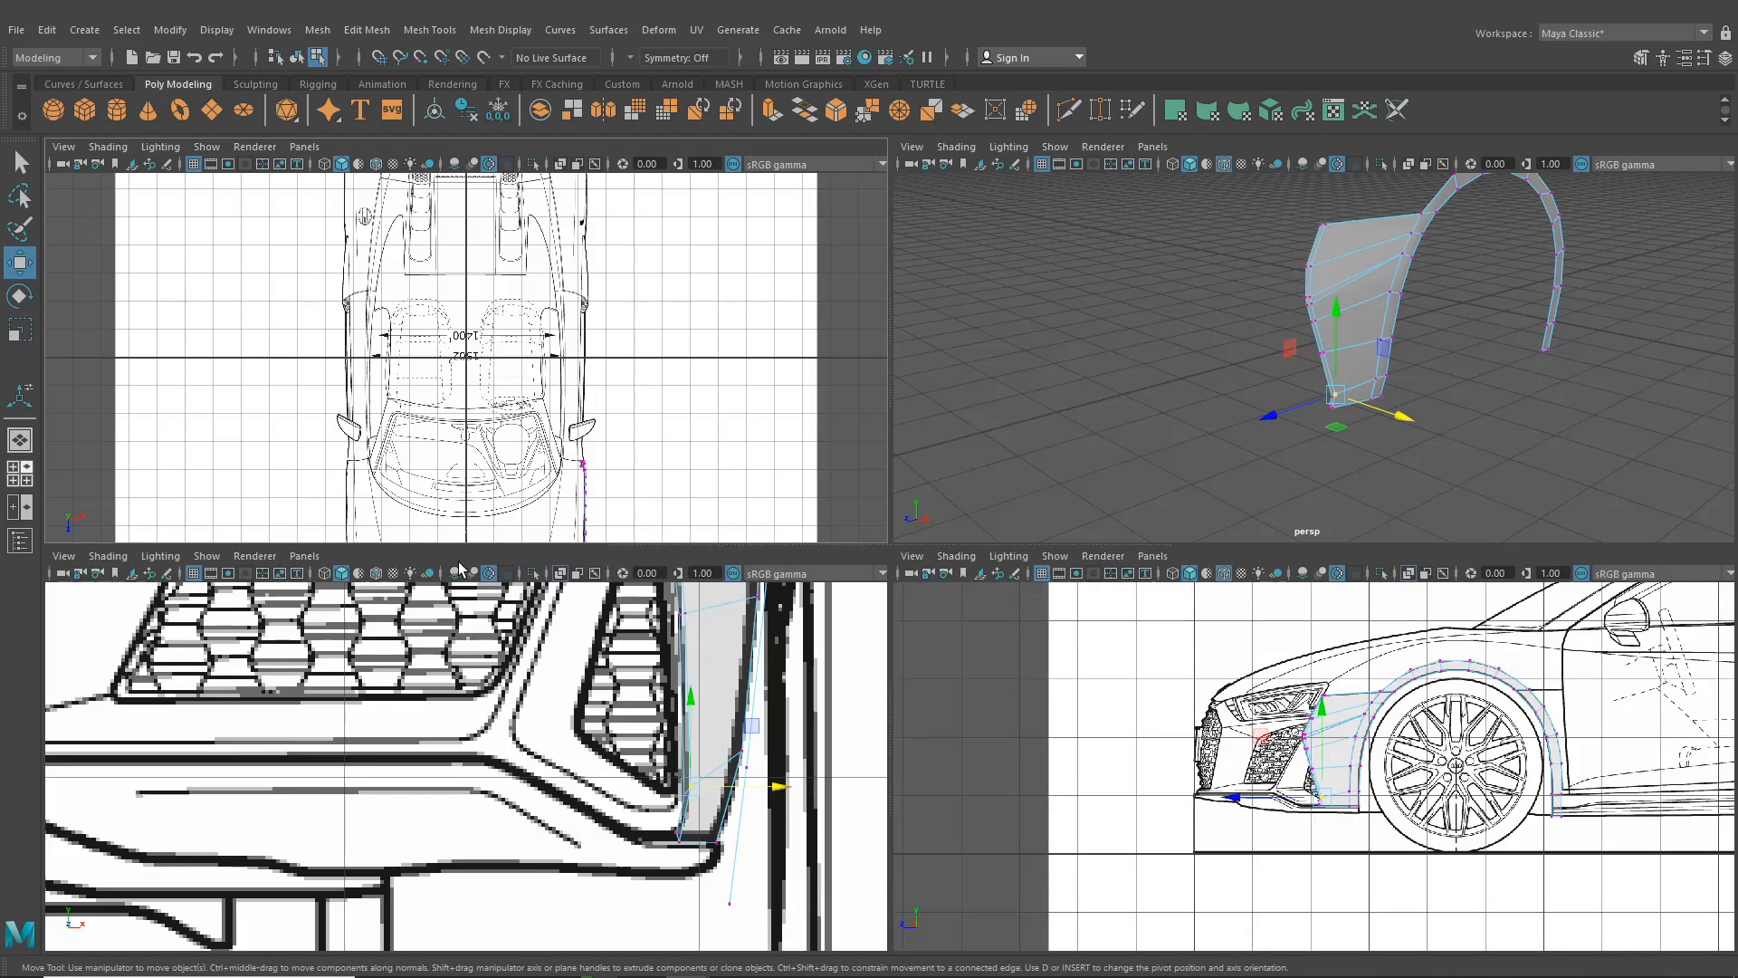
Shift the strip's front vertices beside the top of the outer air intake sideways in the front view to follow the blueprint line
scroll(704, 727, "up", 3)
middle_click_drag(703, 723, 699, 788, "alt")
scroll(704, 731, "up", 3)
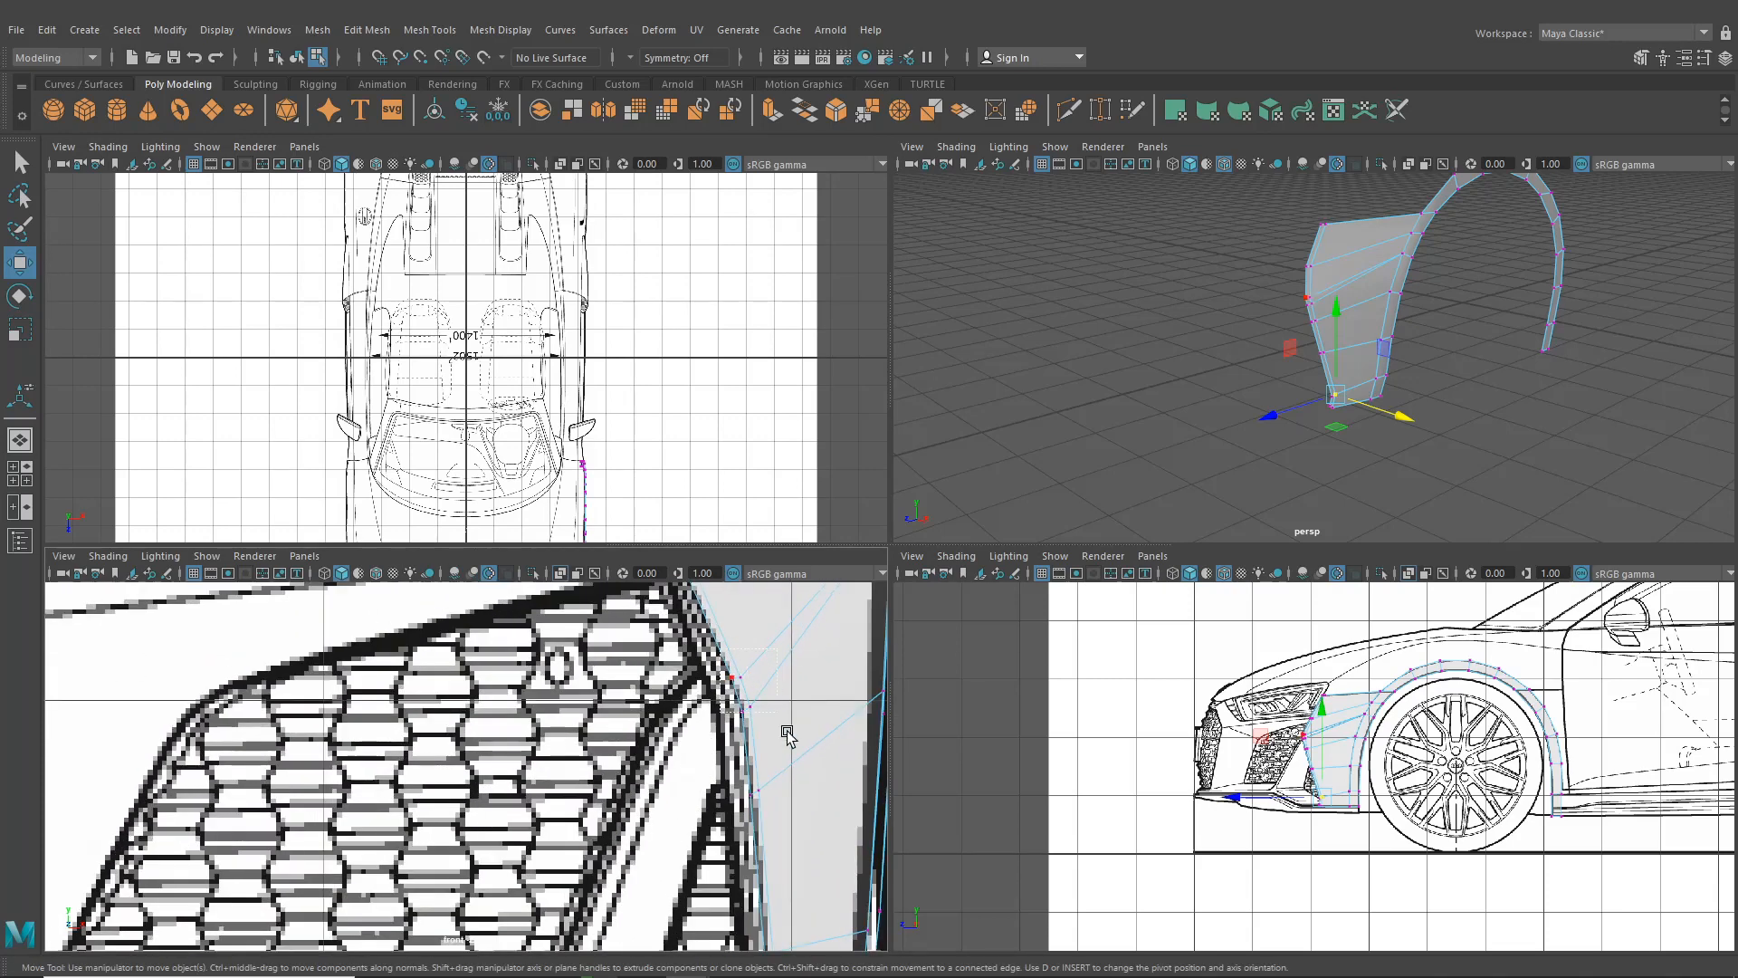
left_click_drag(787, 732, 804, 695)
middle_click_drag(790, 673, 791, 611, "alt")
left_click_drag(738, 695, 772, 738)
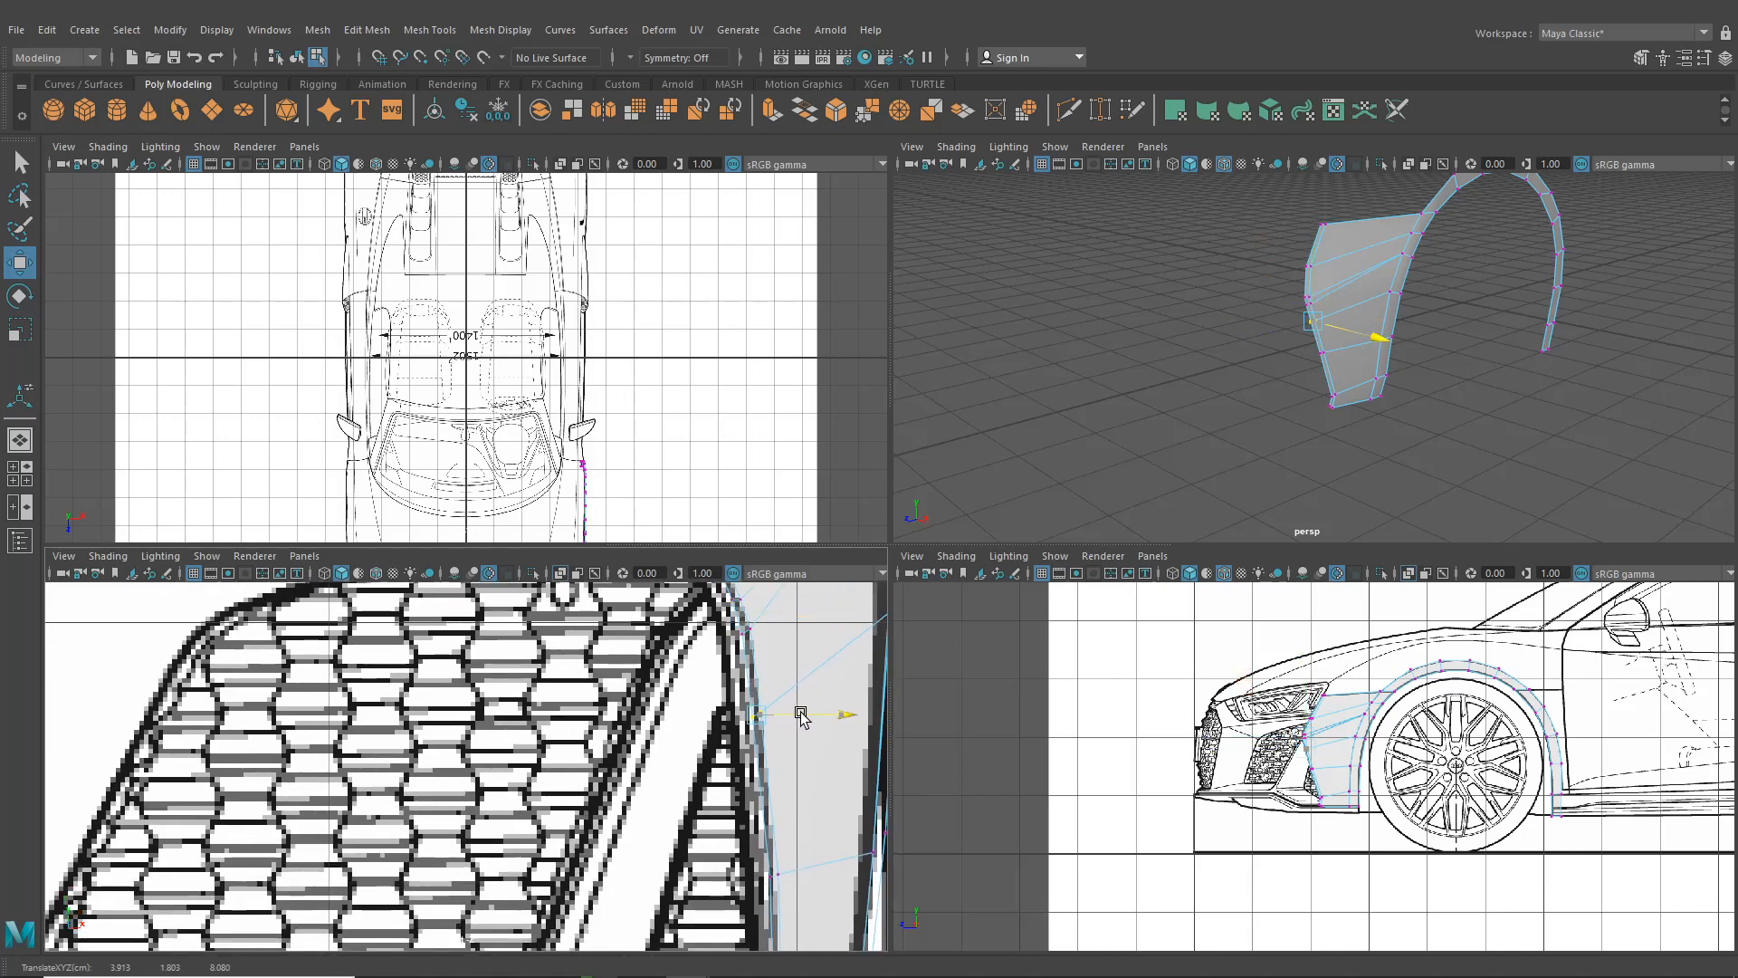
Align the strip's lower front vertices sideways with the air intake's outer edge in the front view
middle_click_drag(797, 810, 795, 709, "alt")
left_click_drag(789, 767, 811, 763)
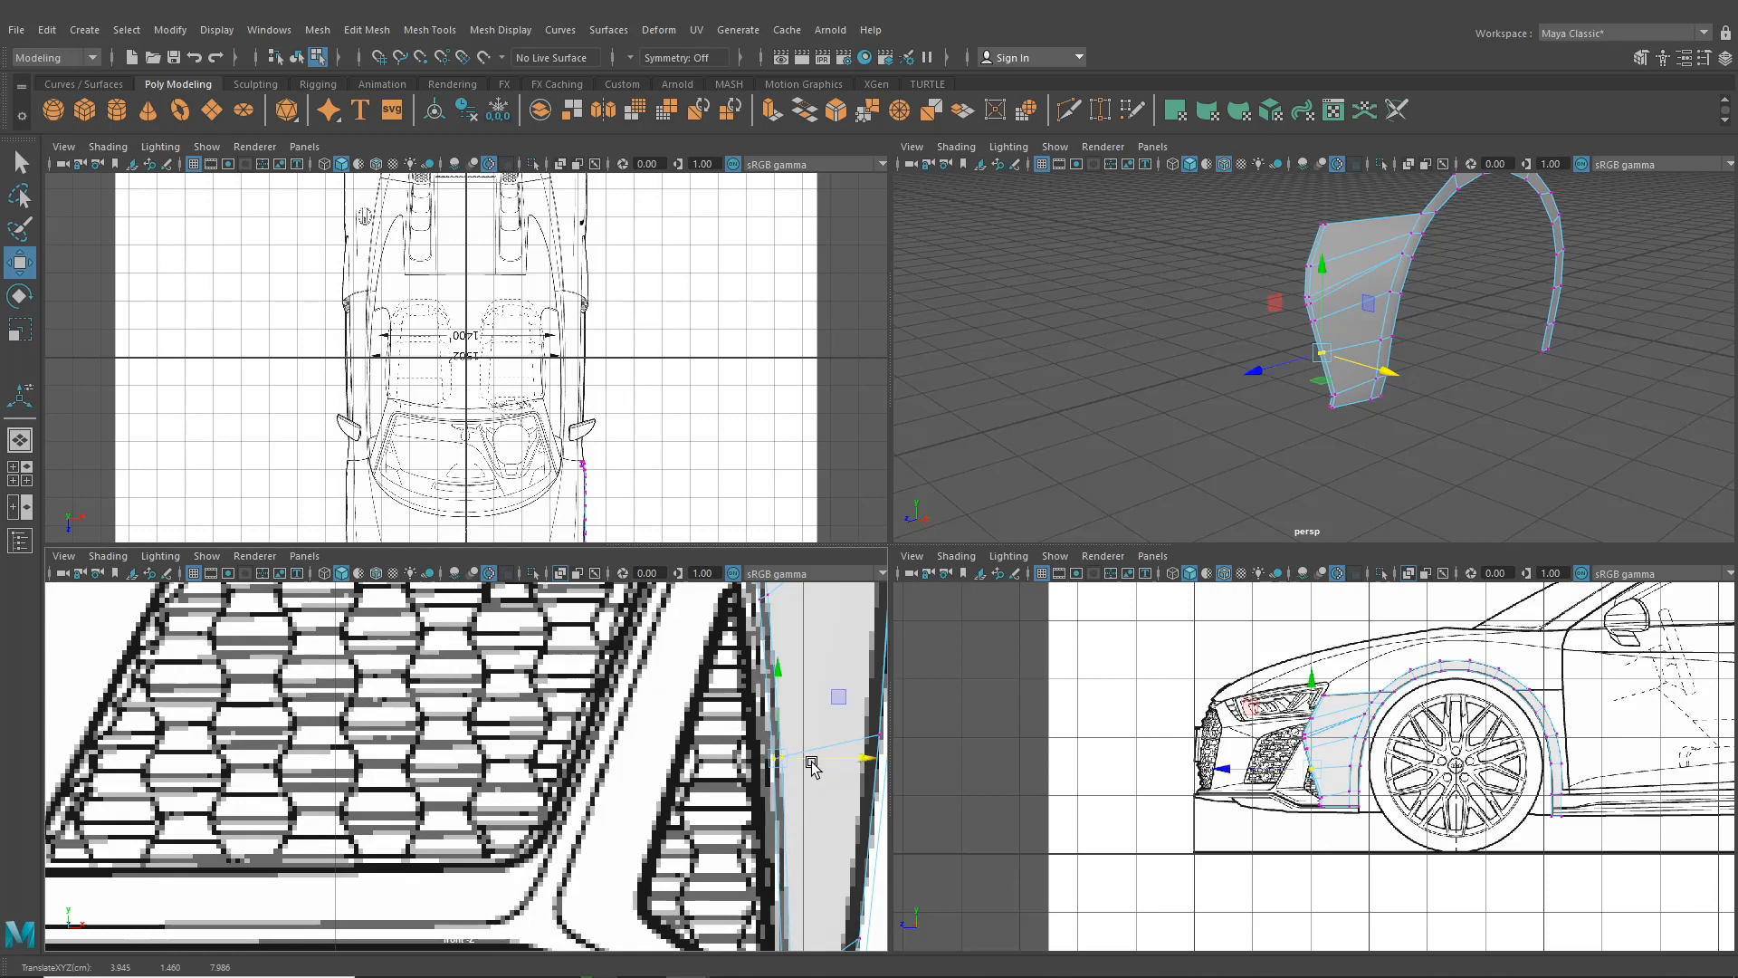
middle_click_drag(794, 837, 782, 619, "alt")
left_click_drag(766, 753, 792, 788)
left_click_drag(804, 772, 804, 771)
Extrude the strip's front border edges and offset them slightly inward along the world X axis
left_click_drag(1366, 320, 1312, 306, "alt")
right_click_drag(1336, 249, 1326, 203)
middle_click_drag(666, 616, 623, 967, "alt")
middle_click_drag(666, 600, 659, 679, "alt")
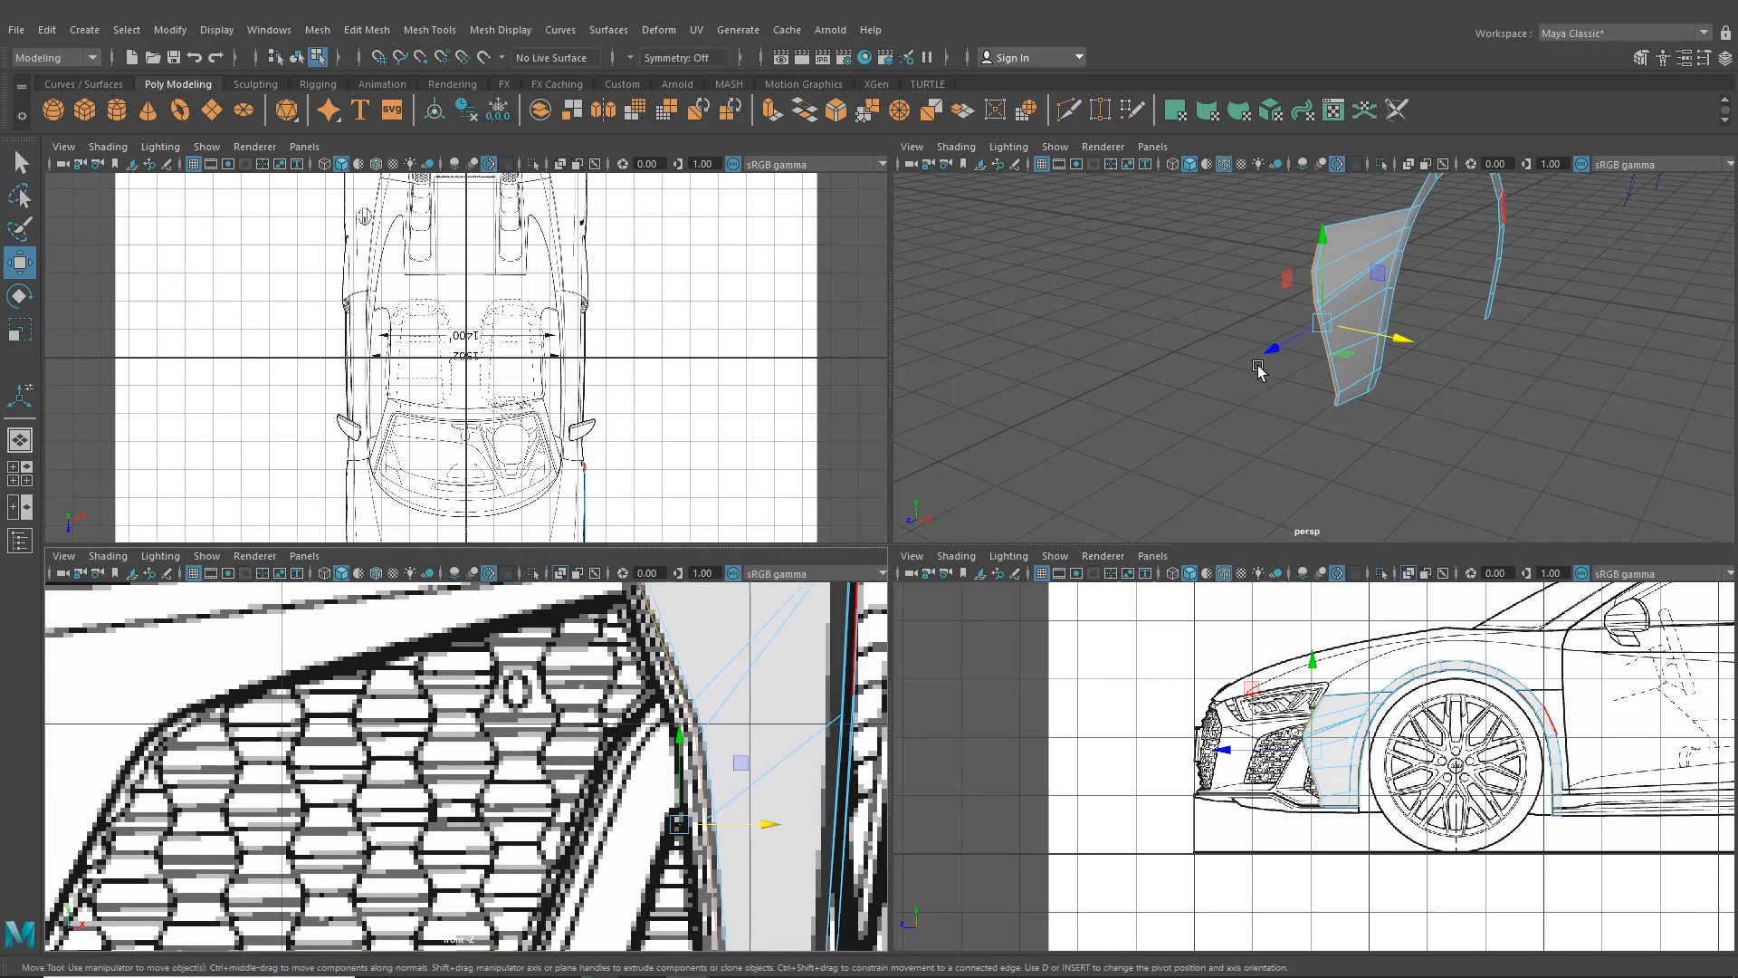
key("ctrl+e")
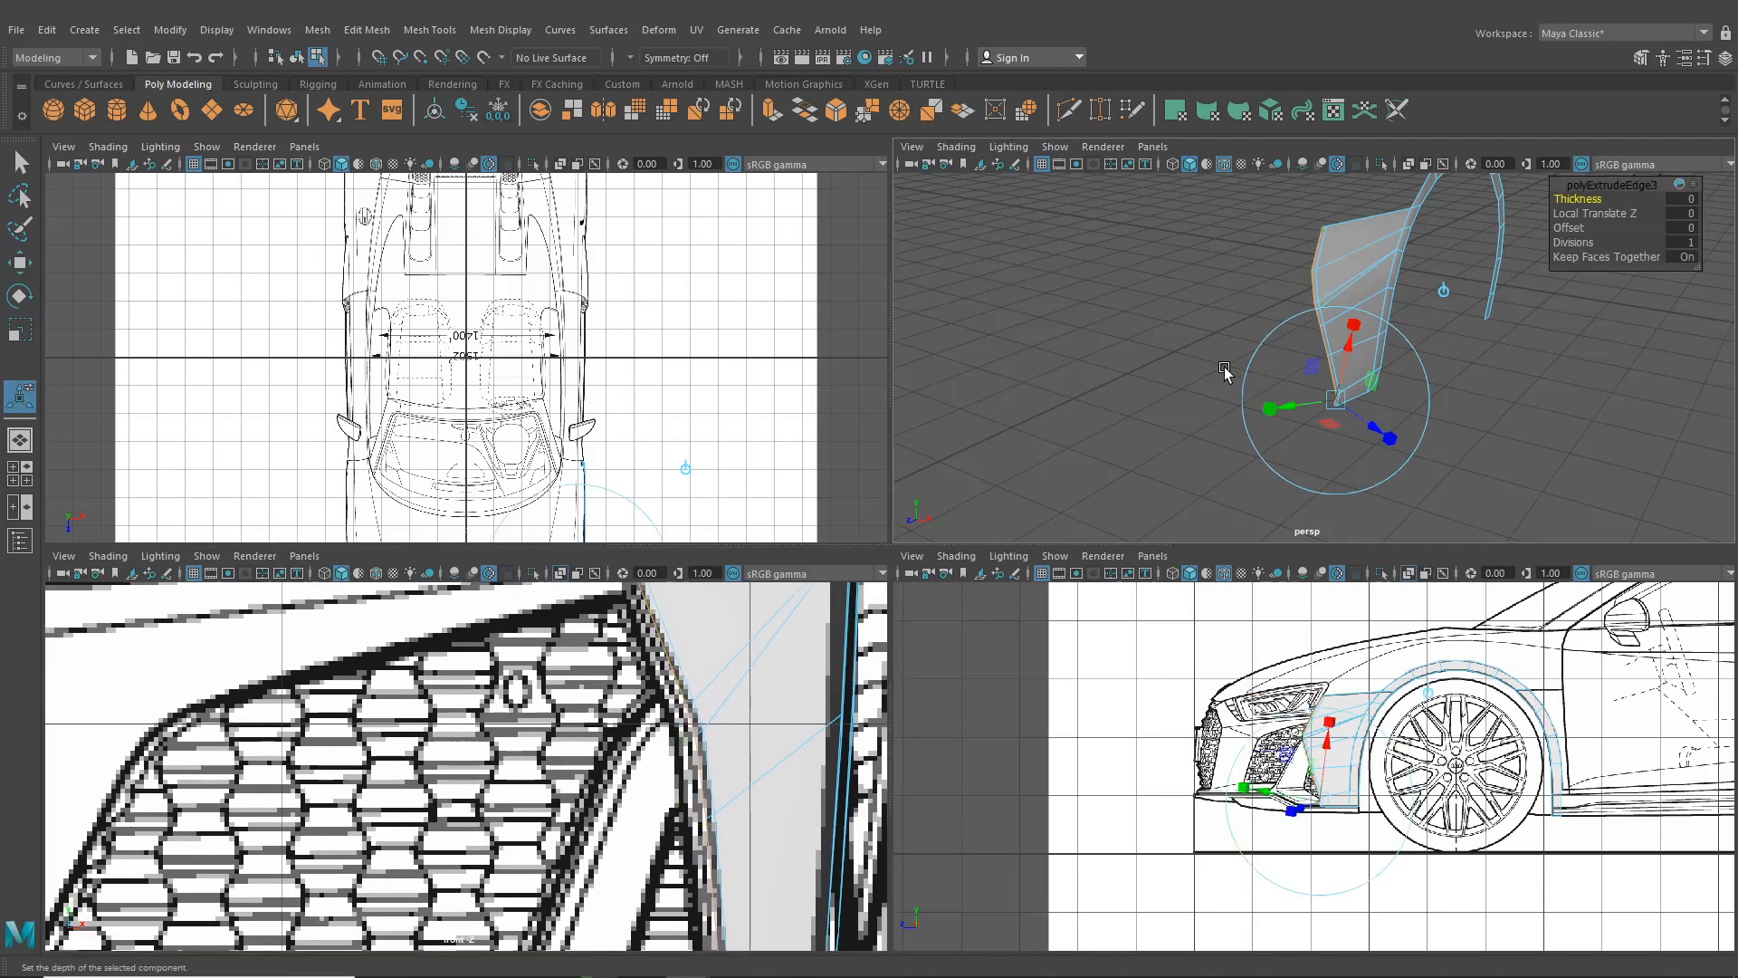
left_click_drag(1240, 378, 1302, 443, "alt")
left_click(1451, 279)
middle_click_drag(1281, 445, 1312, 402, "alt")
left_click_drag(1312, 401, 1309, 401)
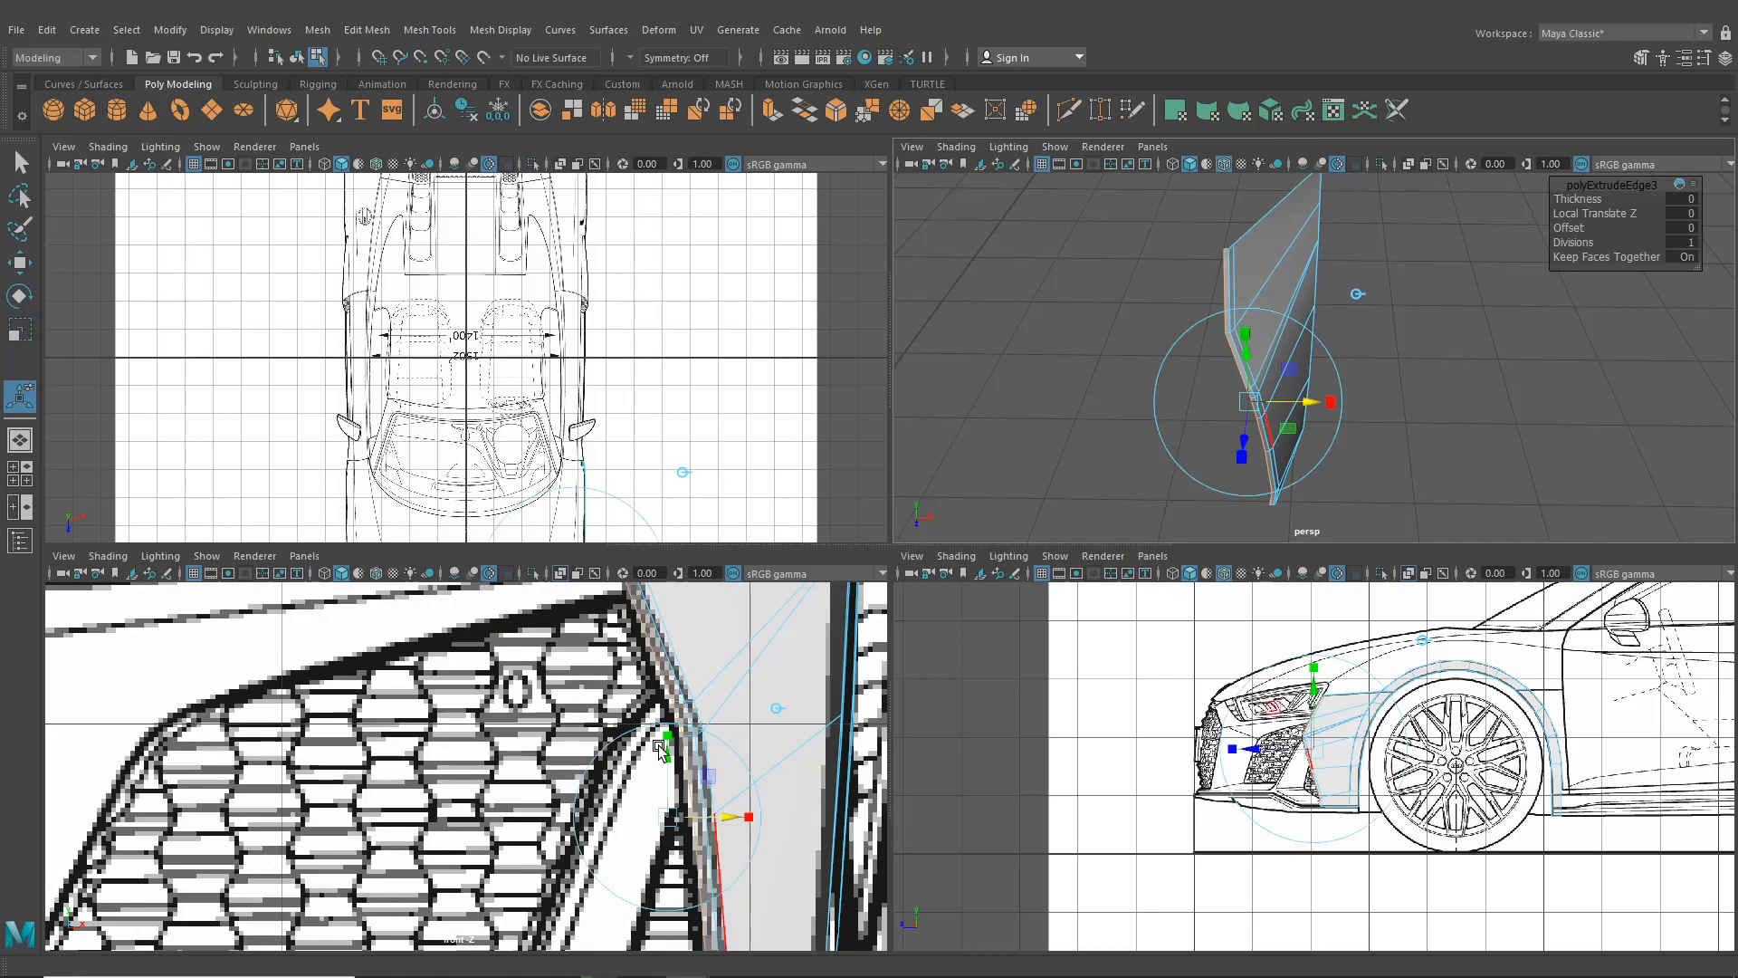
Examine the newly extruded edge against the air intake outline down to the bumper's lower corner in the front view
middle_click_drag(658, 744, 653, 771, "alt")
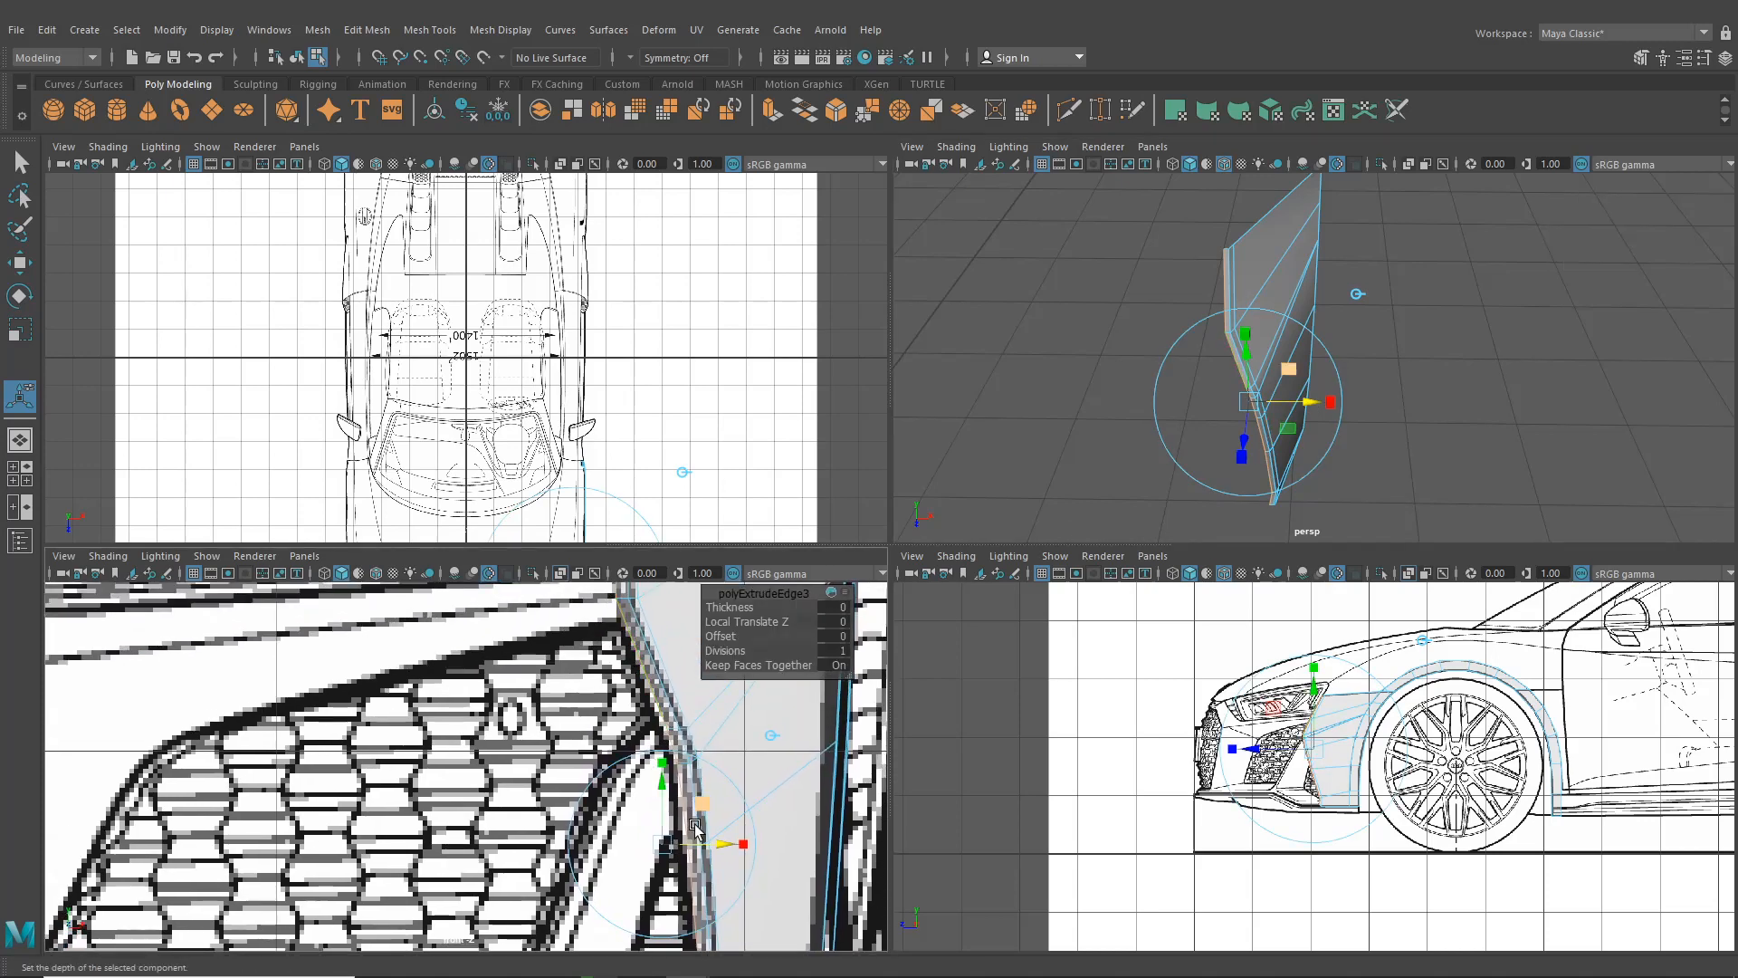
middle_click_drag(695, 826, 685, 688, "alt")
left_click_drag(686, 701, 685, 701)
middle_click_drag(679, 761, 683, 624, "alt")
middle_click_drag(679, 821, 682, 668, "alt")
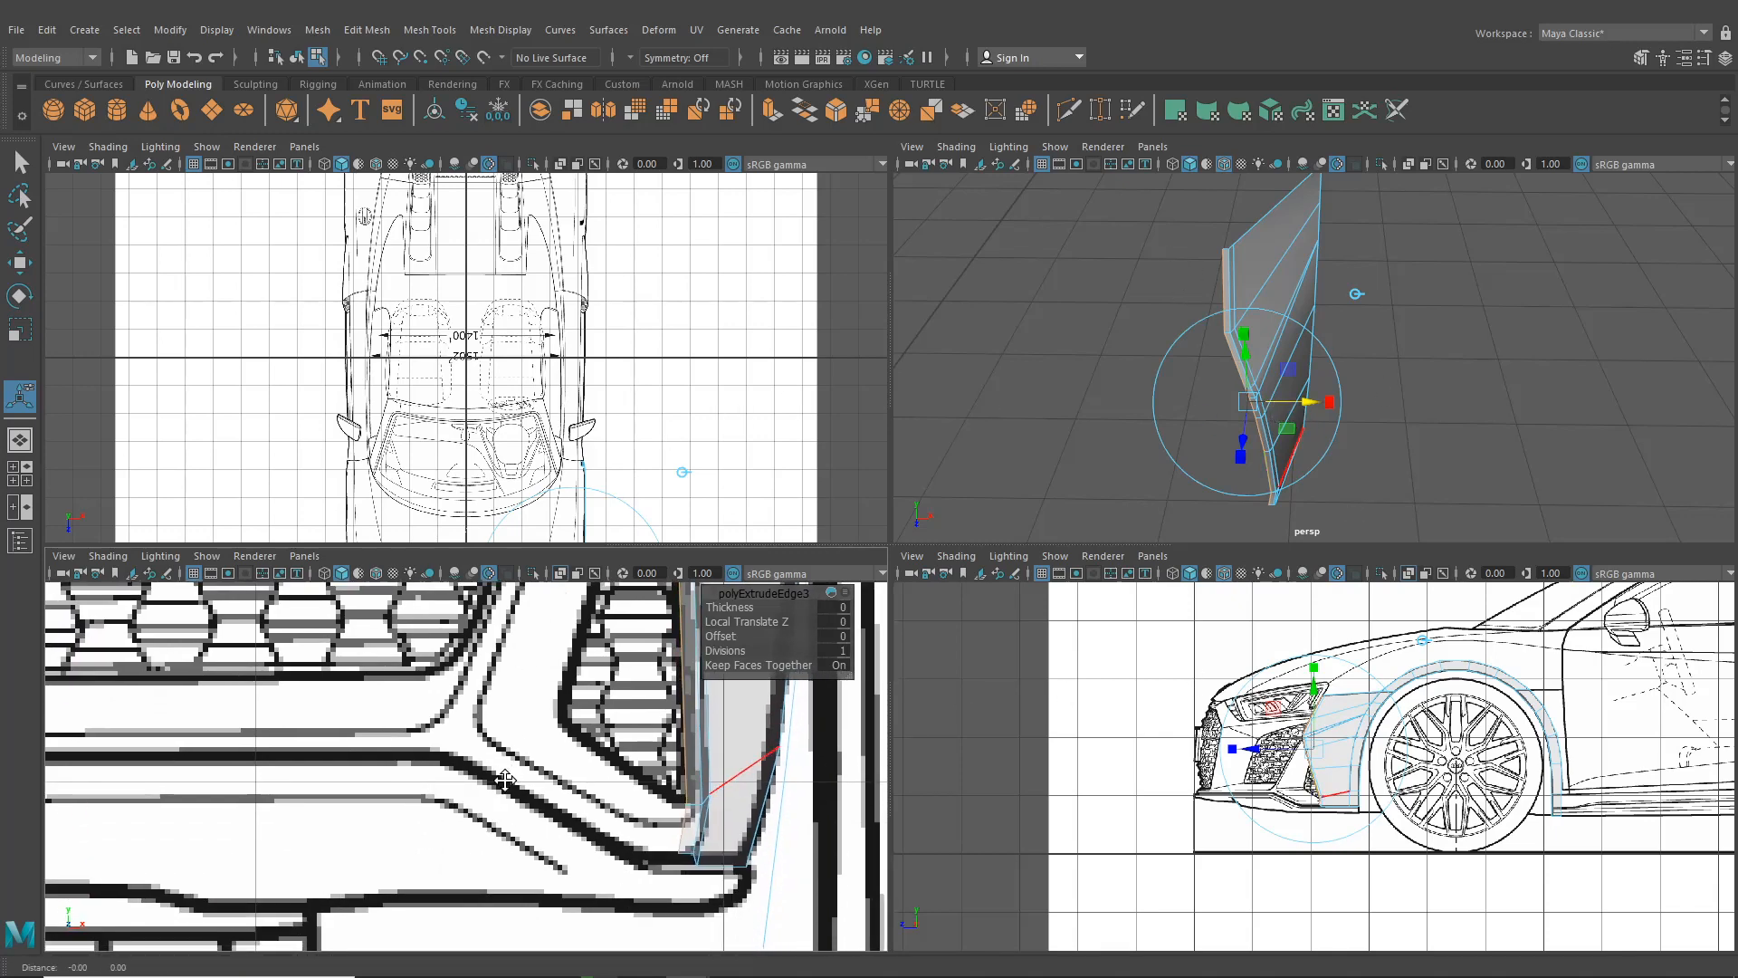
middle_click_drag(504, 774, 462, 807, "alt")
scroll(497, 790, "down", 5)
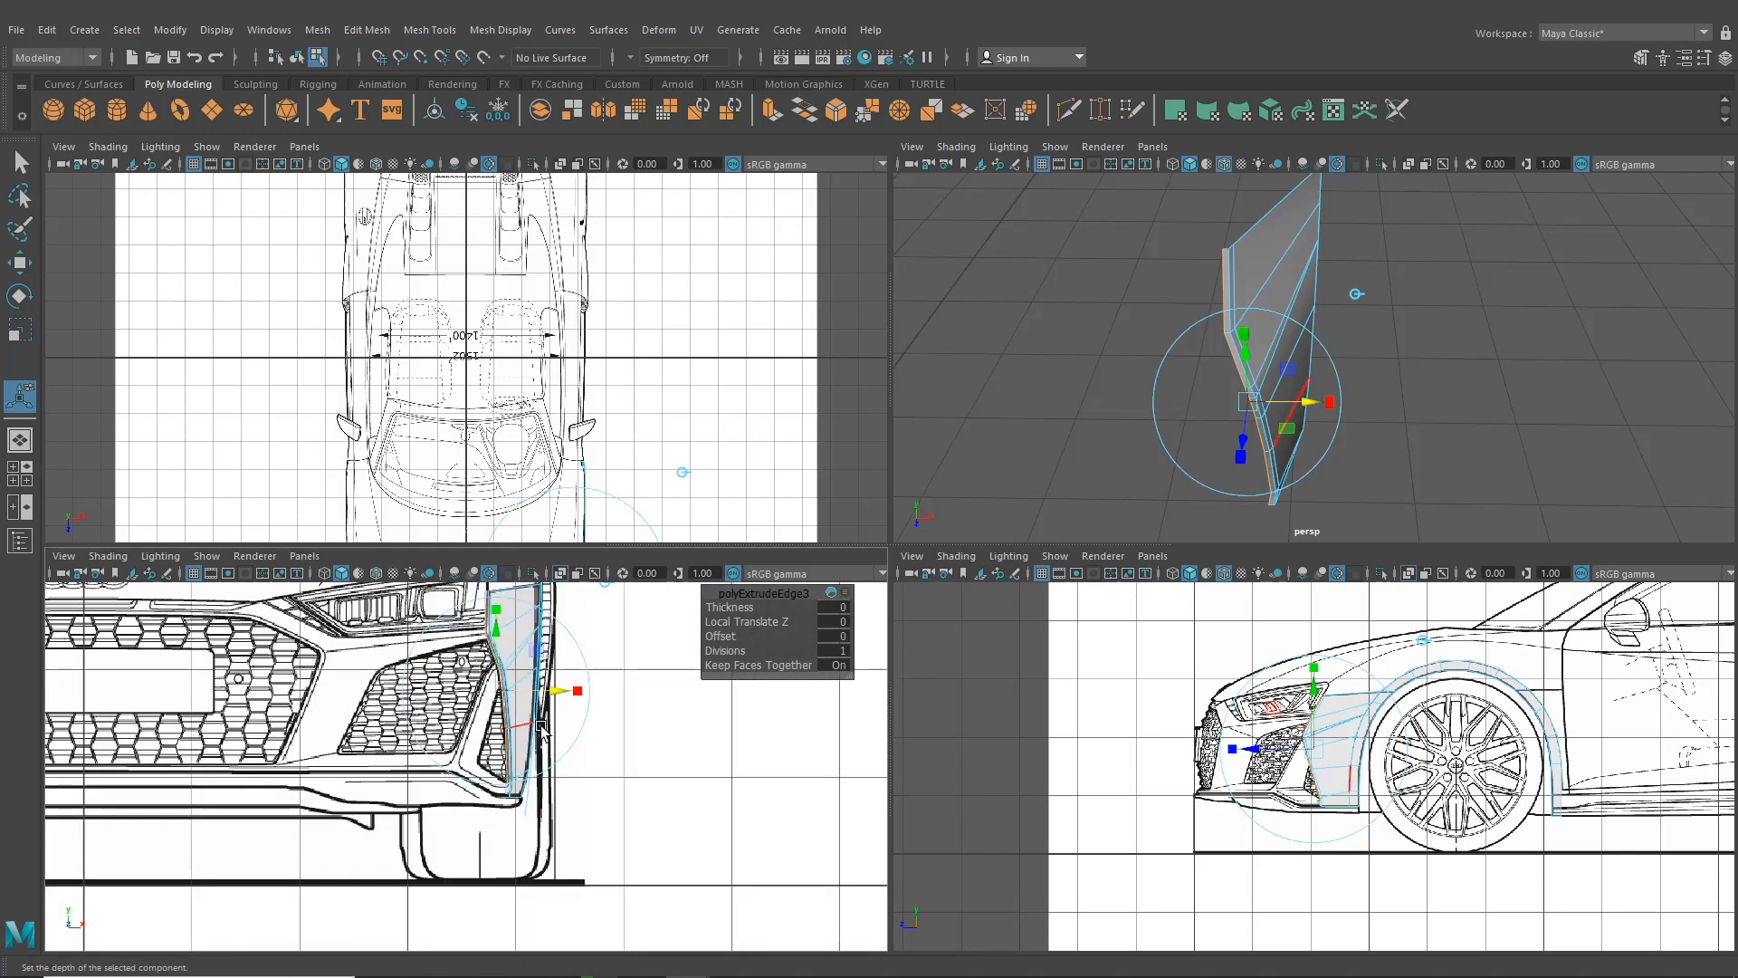
Reposition the extruded edge's vertex below the air intake corner and raise the bottom inner vertex in the enlarged front view
key("space")
scroll(814, 691, "up", 5)
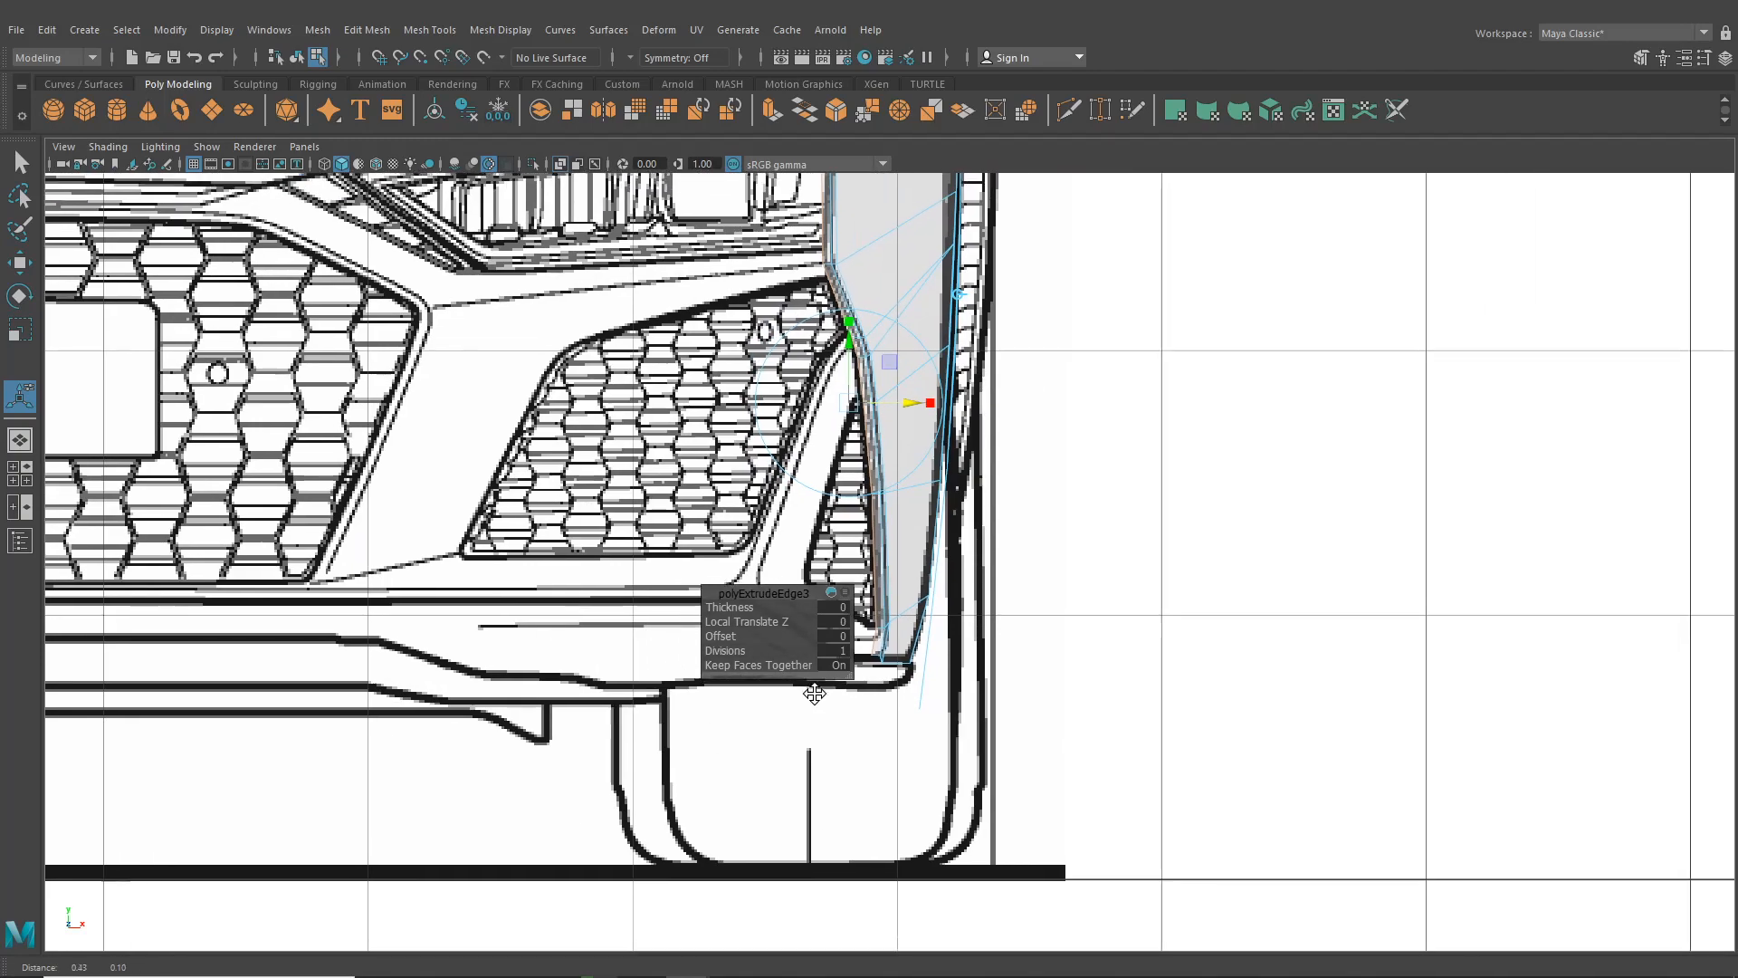
scroll(858, 728, "down", 6)
scroll(937, 698, "up", 8)
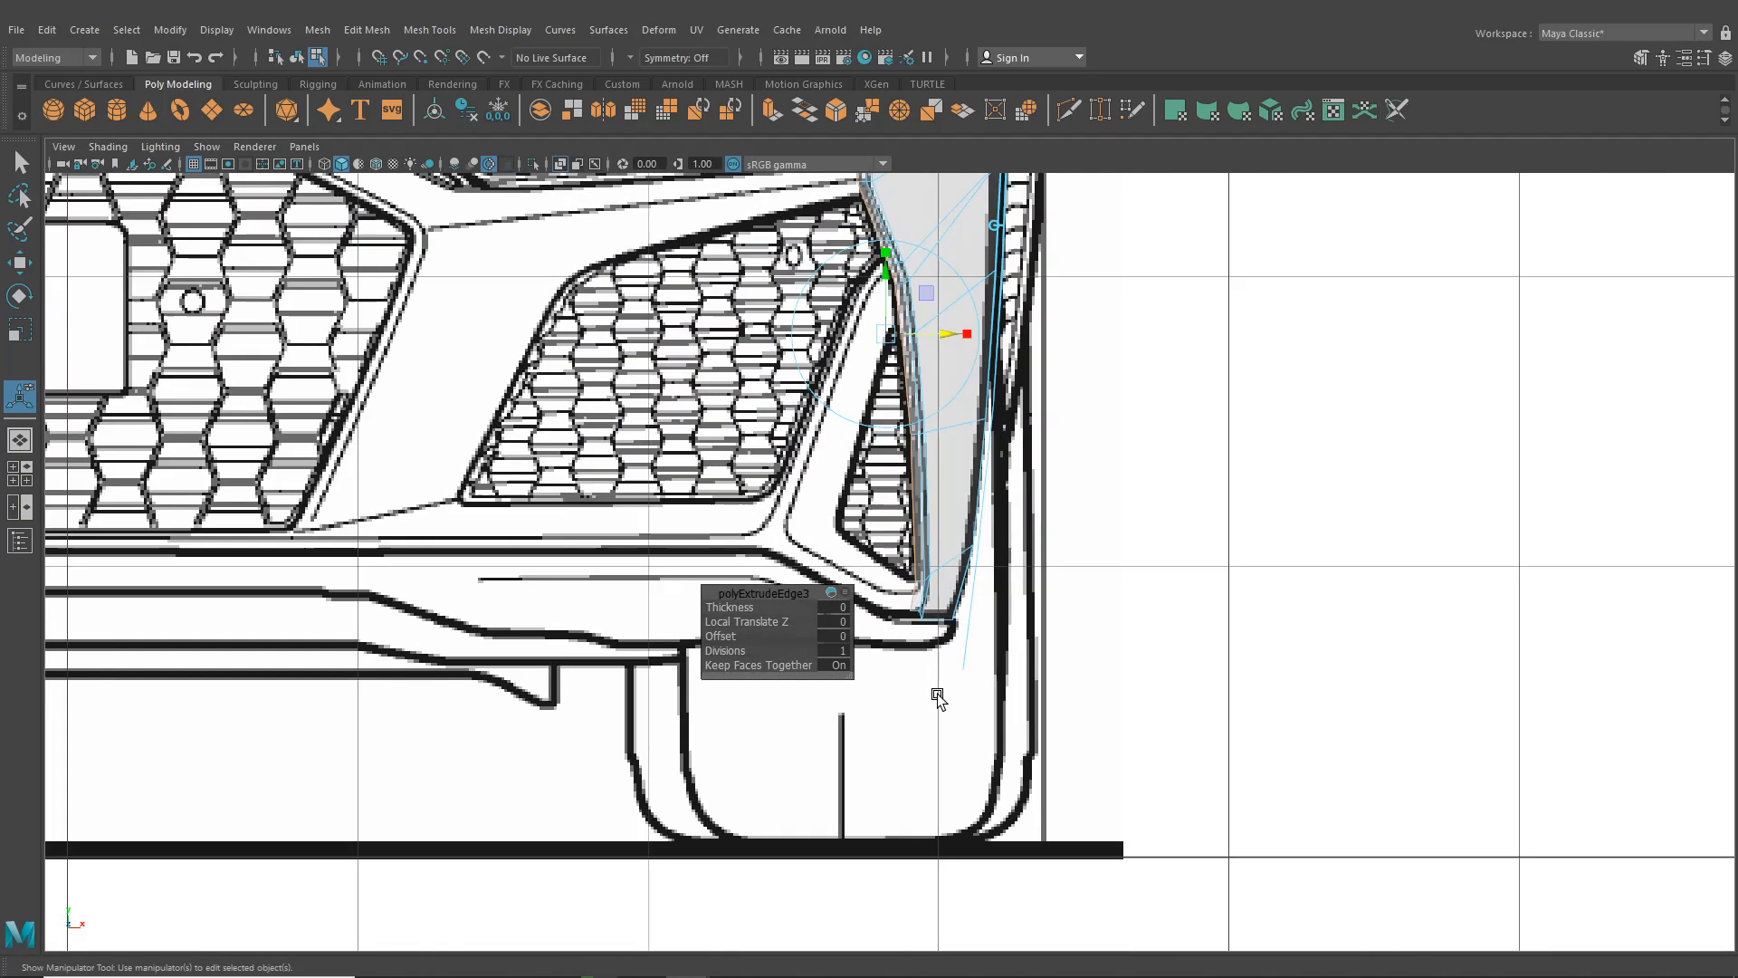
scroll(962, 637, "up", 2)
right_click_drag(955, 624, 878, 459)
key("w")
scroll(950, 615, "up", 2)
left_click(948, 604)
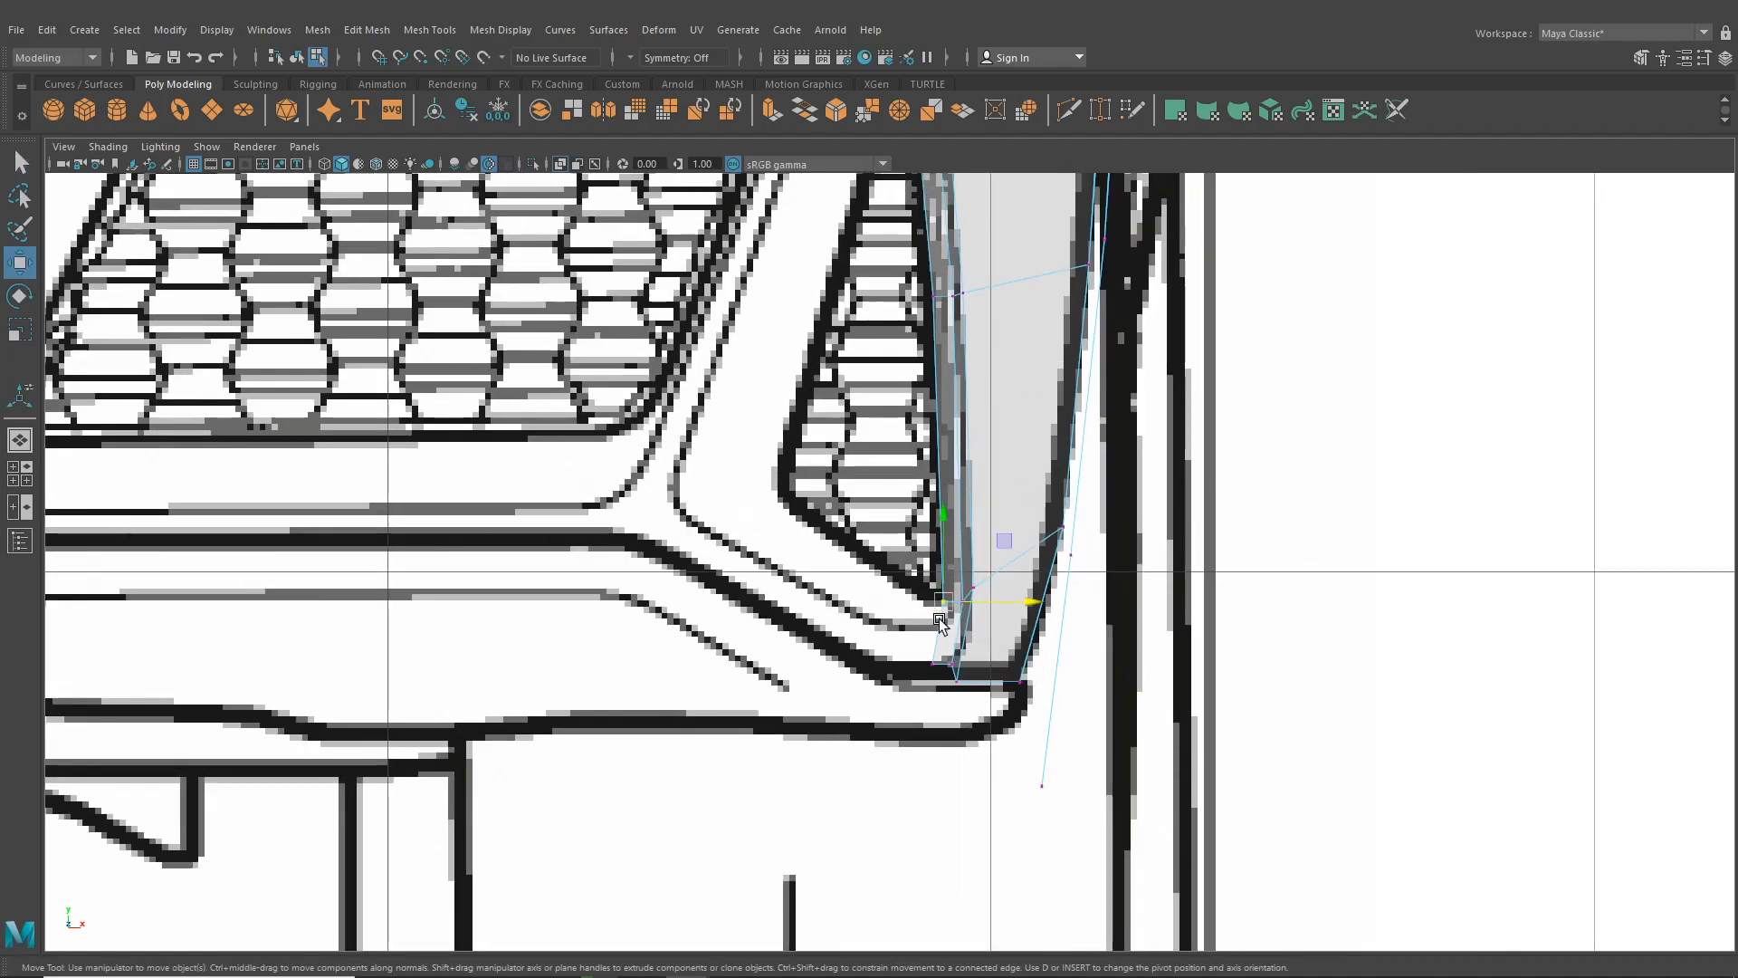
scroll(942, 681, "up", 3)
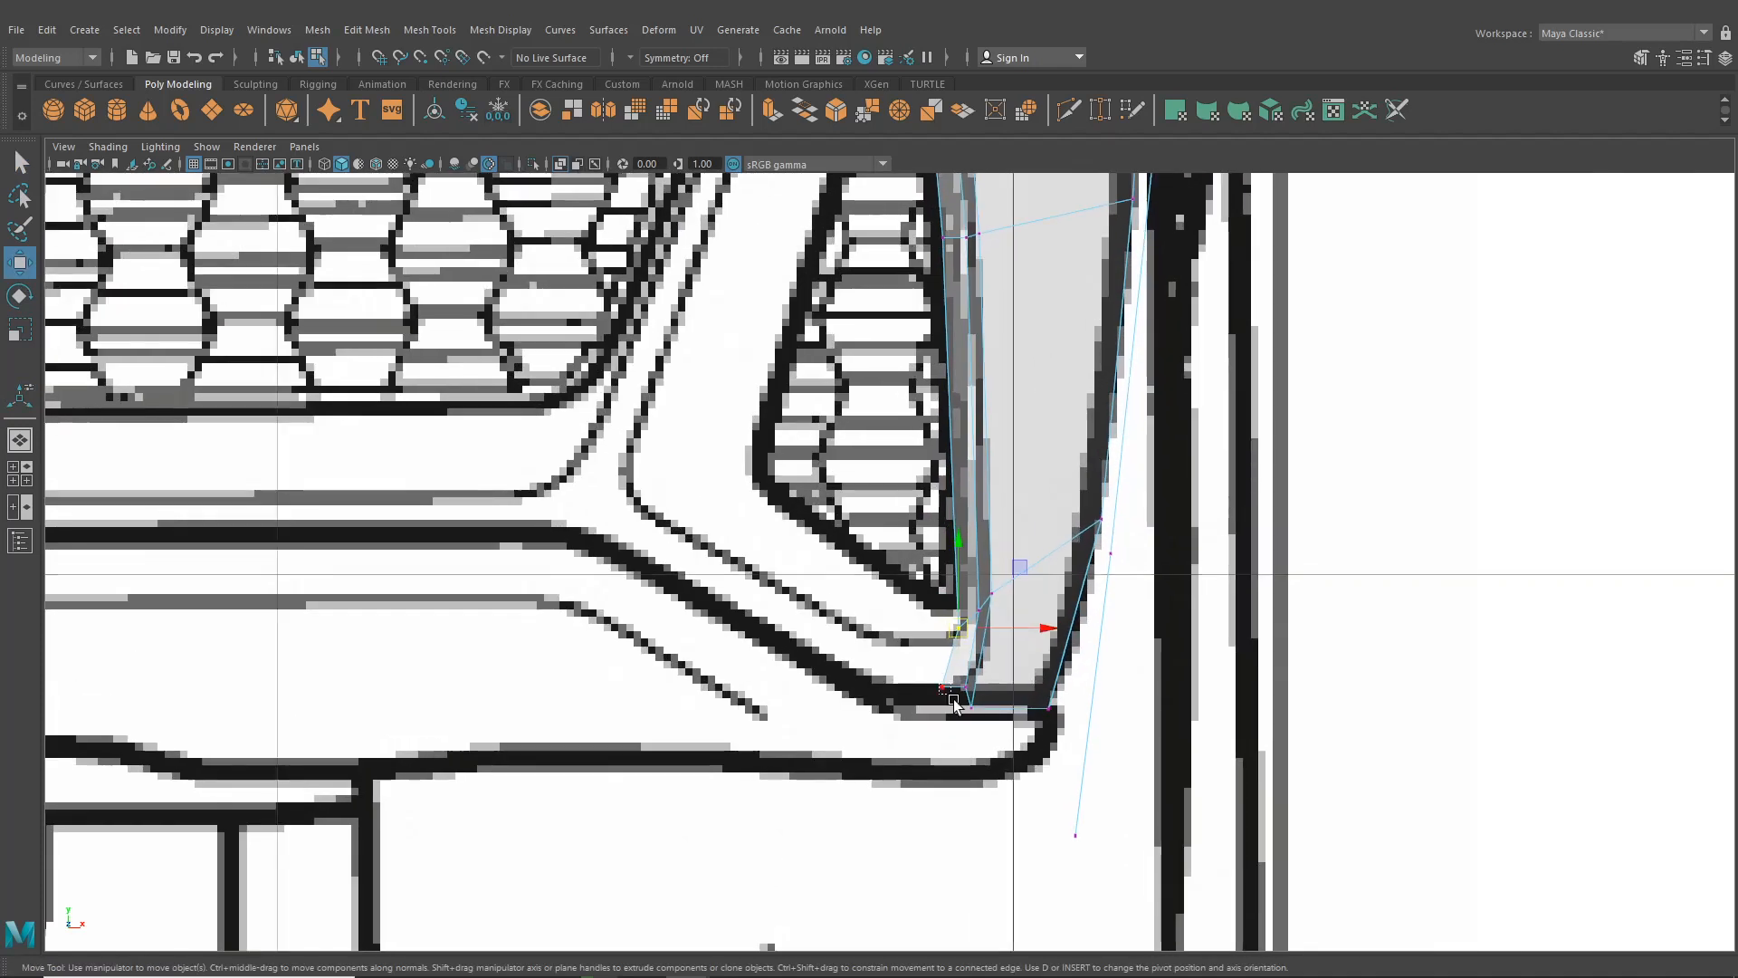
left_click(944, 688)
left_click_drag(946, 686, 952, 652)
Nudge the strip's bottom corner vertex and the vertices just above it to match the line beneath the air intake in the front view
scroll(939, 703, "up", 1)
middle_click_drag(939, 704, 903, 695, "alt")
left_click(938, 701)
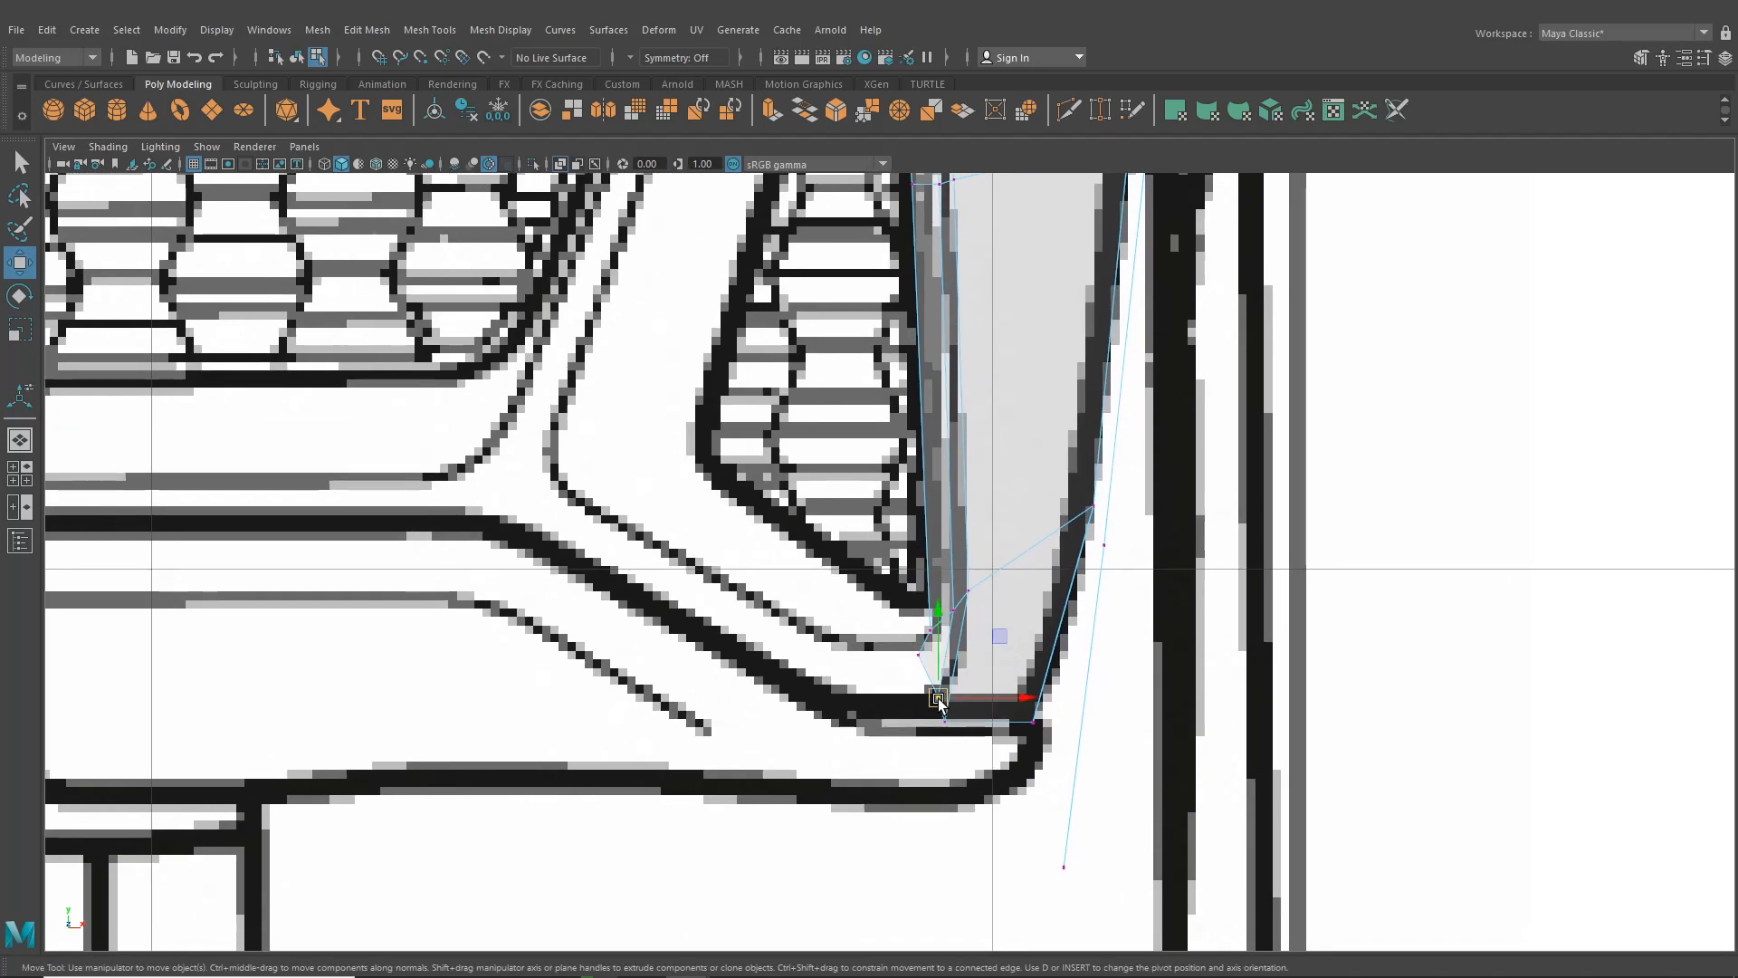
left_click_drag(938, 700, 934, 695)
scroll(960, 660, "up", 1)
middle_click_drag(967, 642, 936, 642, "alt")
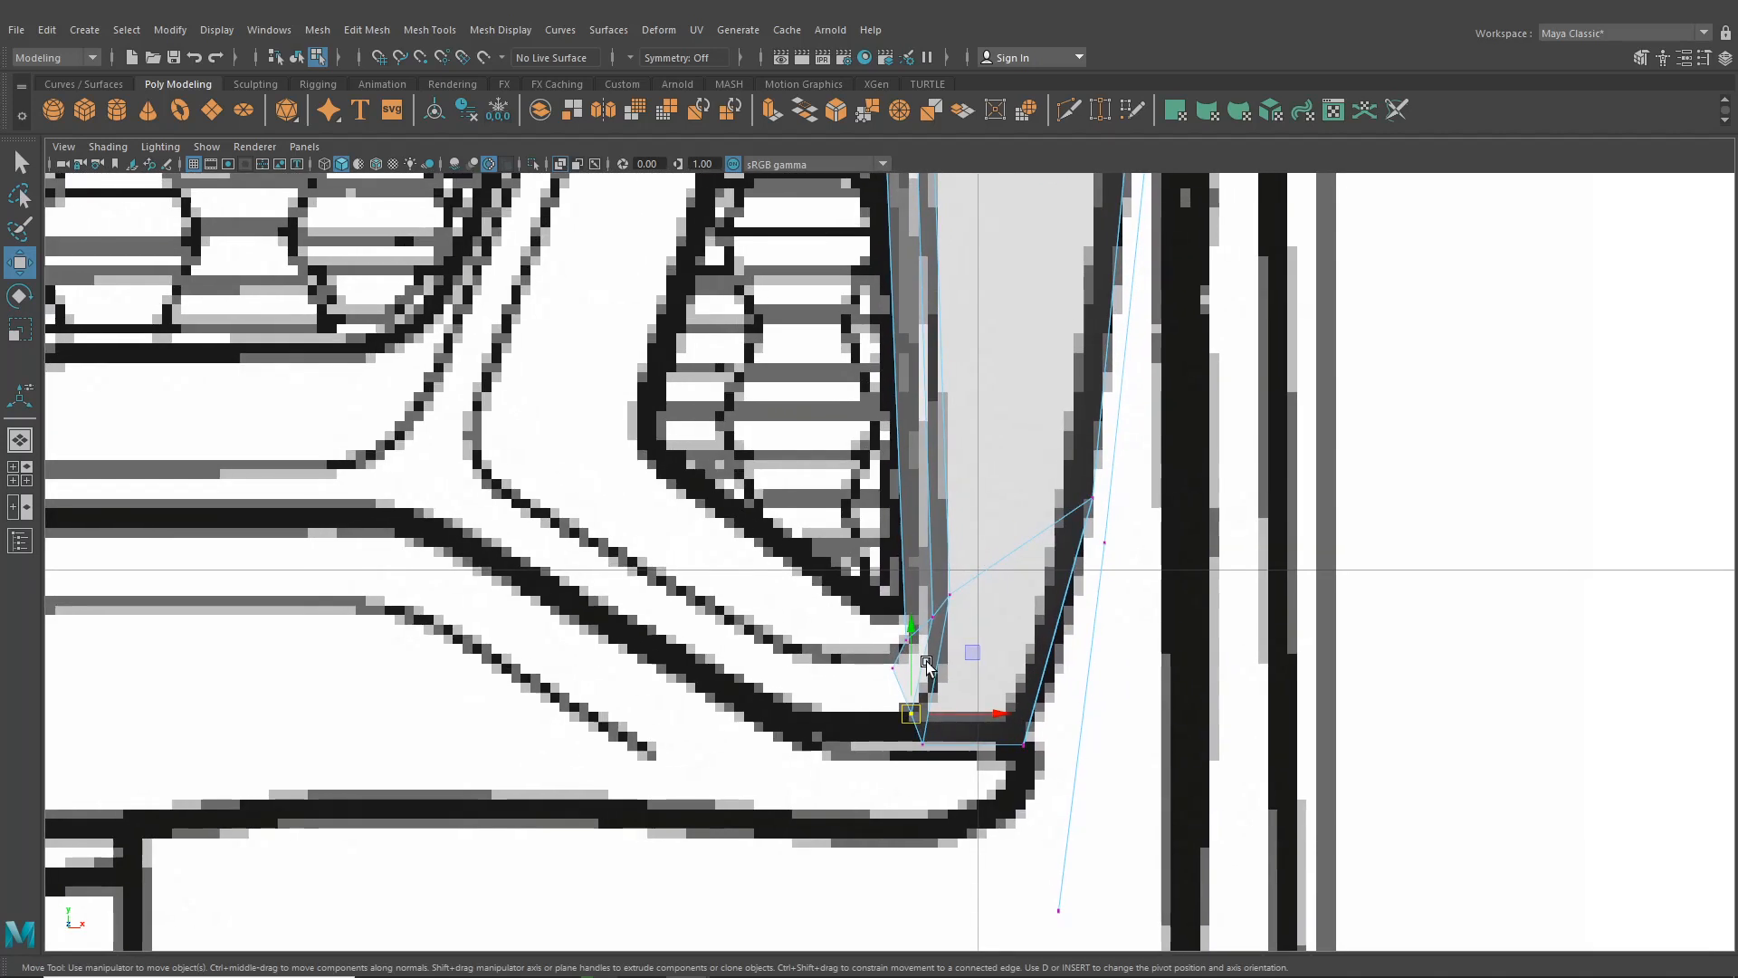
scroll(937, 642, "up", 1)
left_click(967, 613)
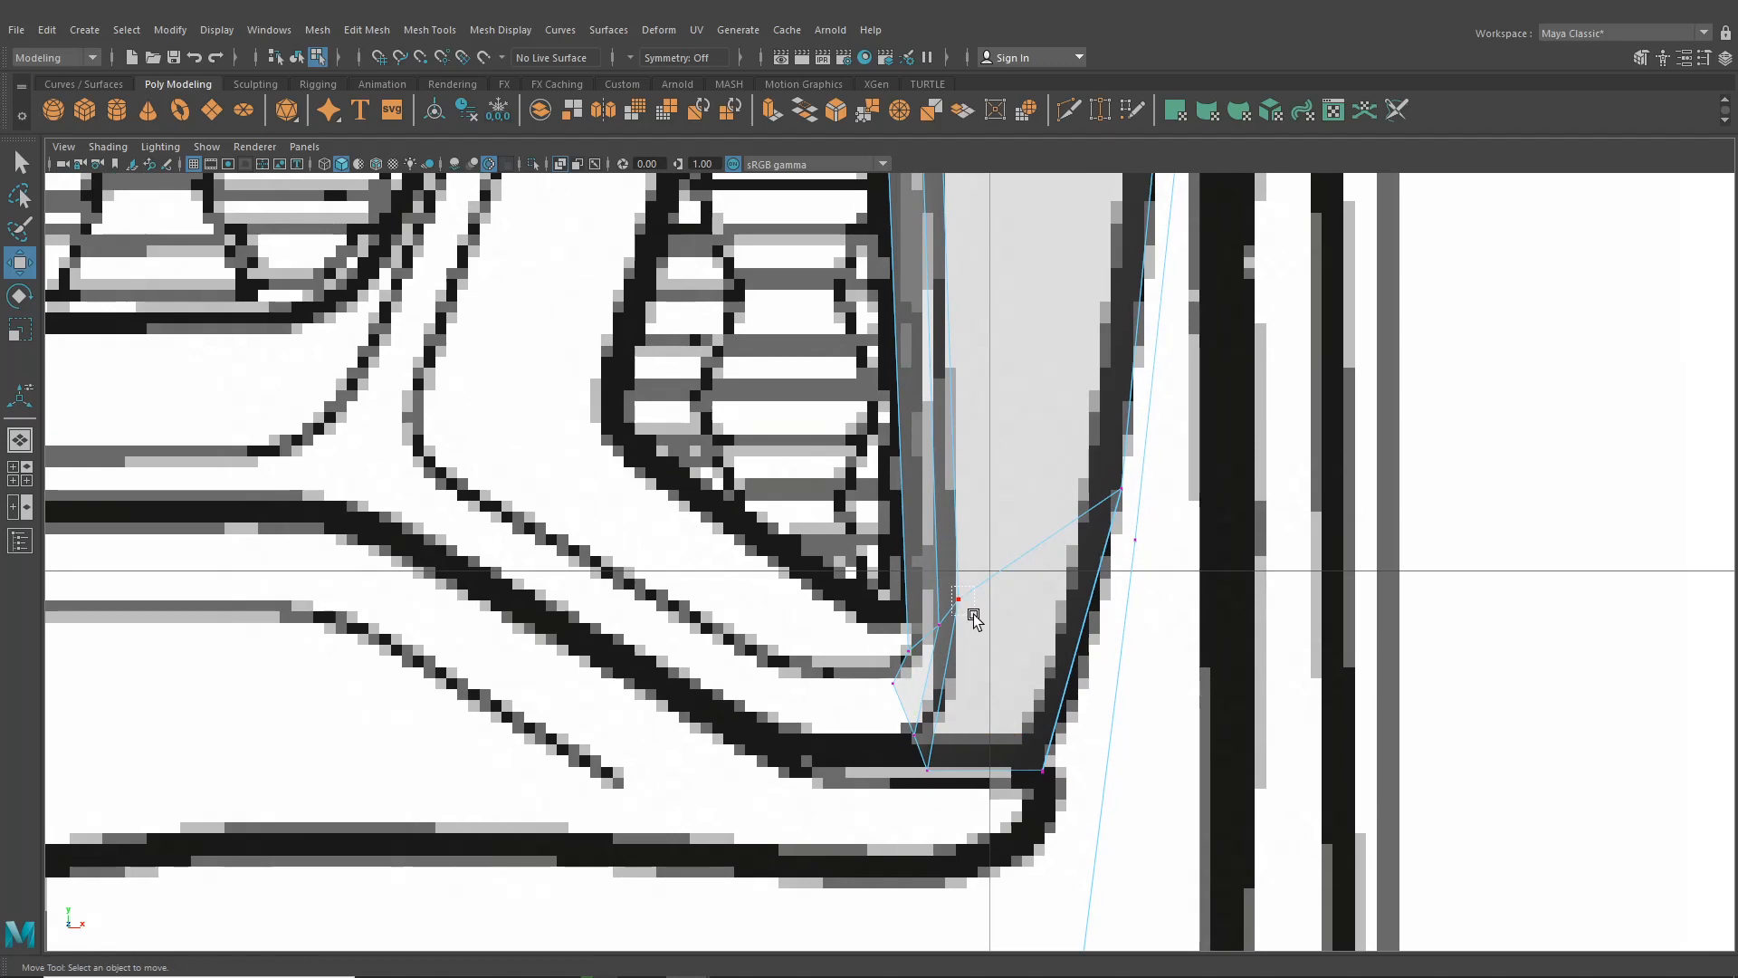
left_click(968, 615)
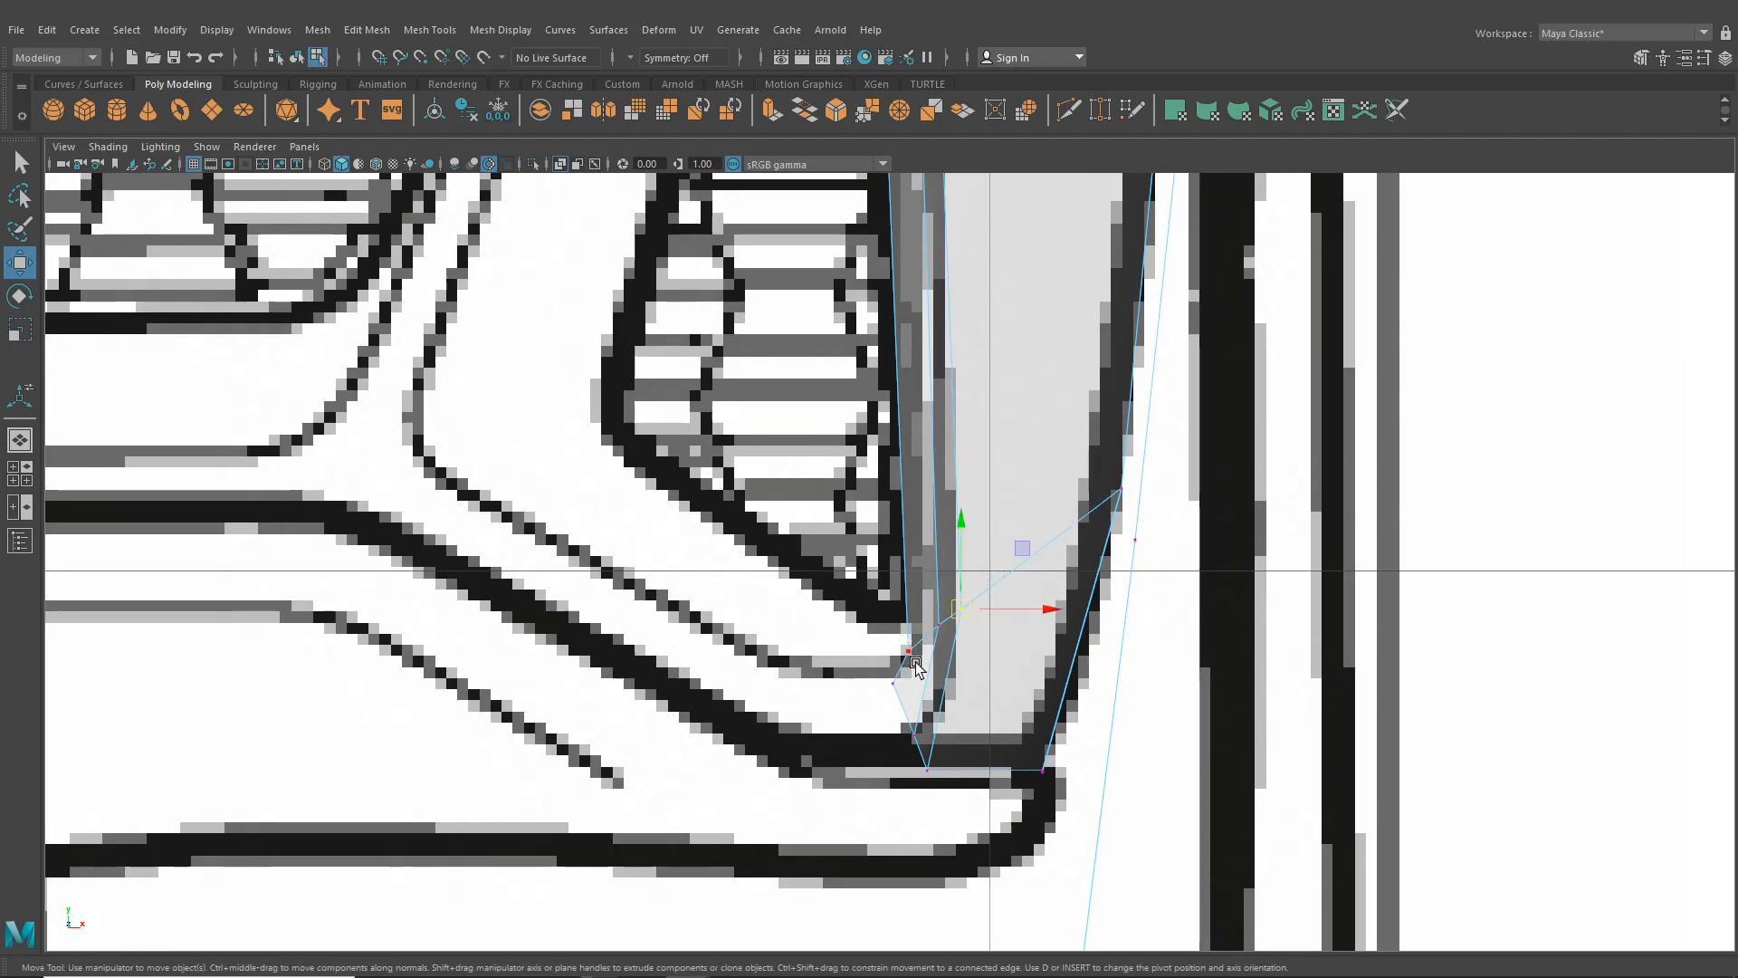
left_click_drag(968, 615, 898, 679)
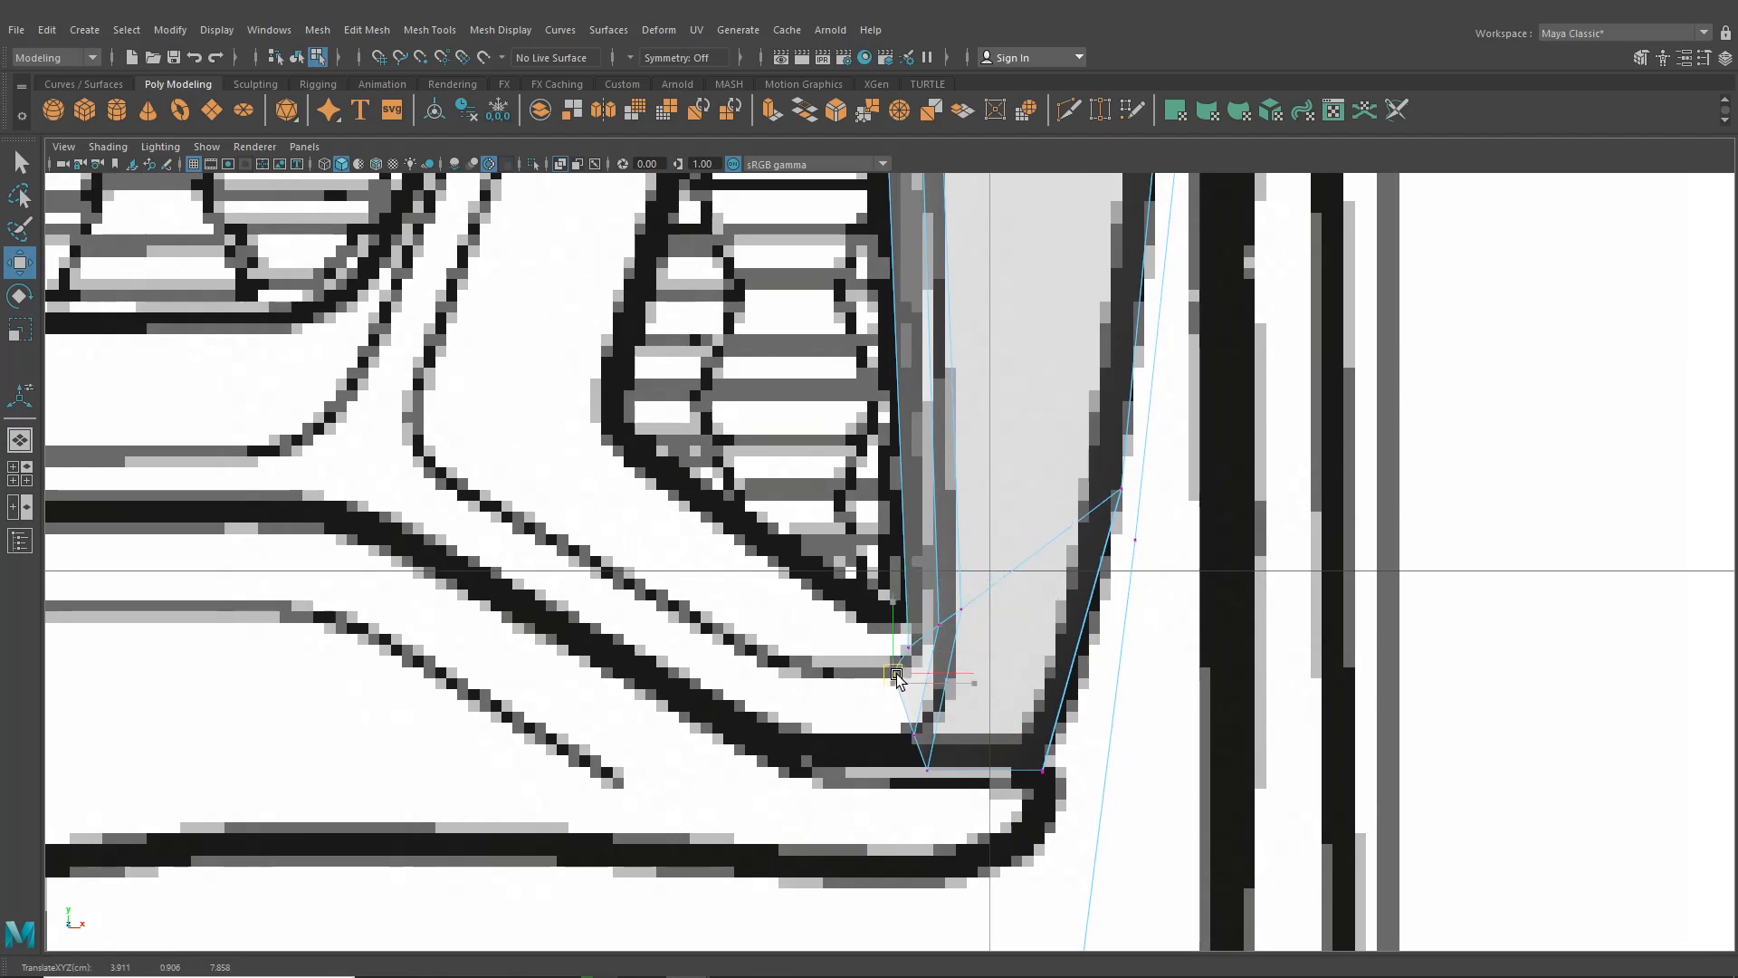
scroll(896, 677, "down", 8)
scroll(883, 630, "up", 6)
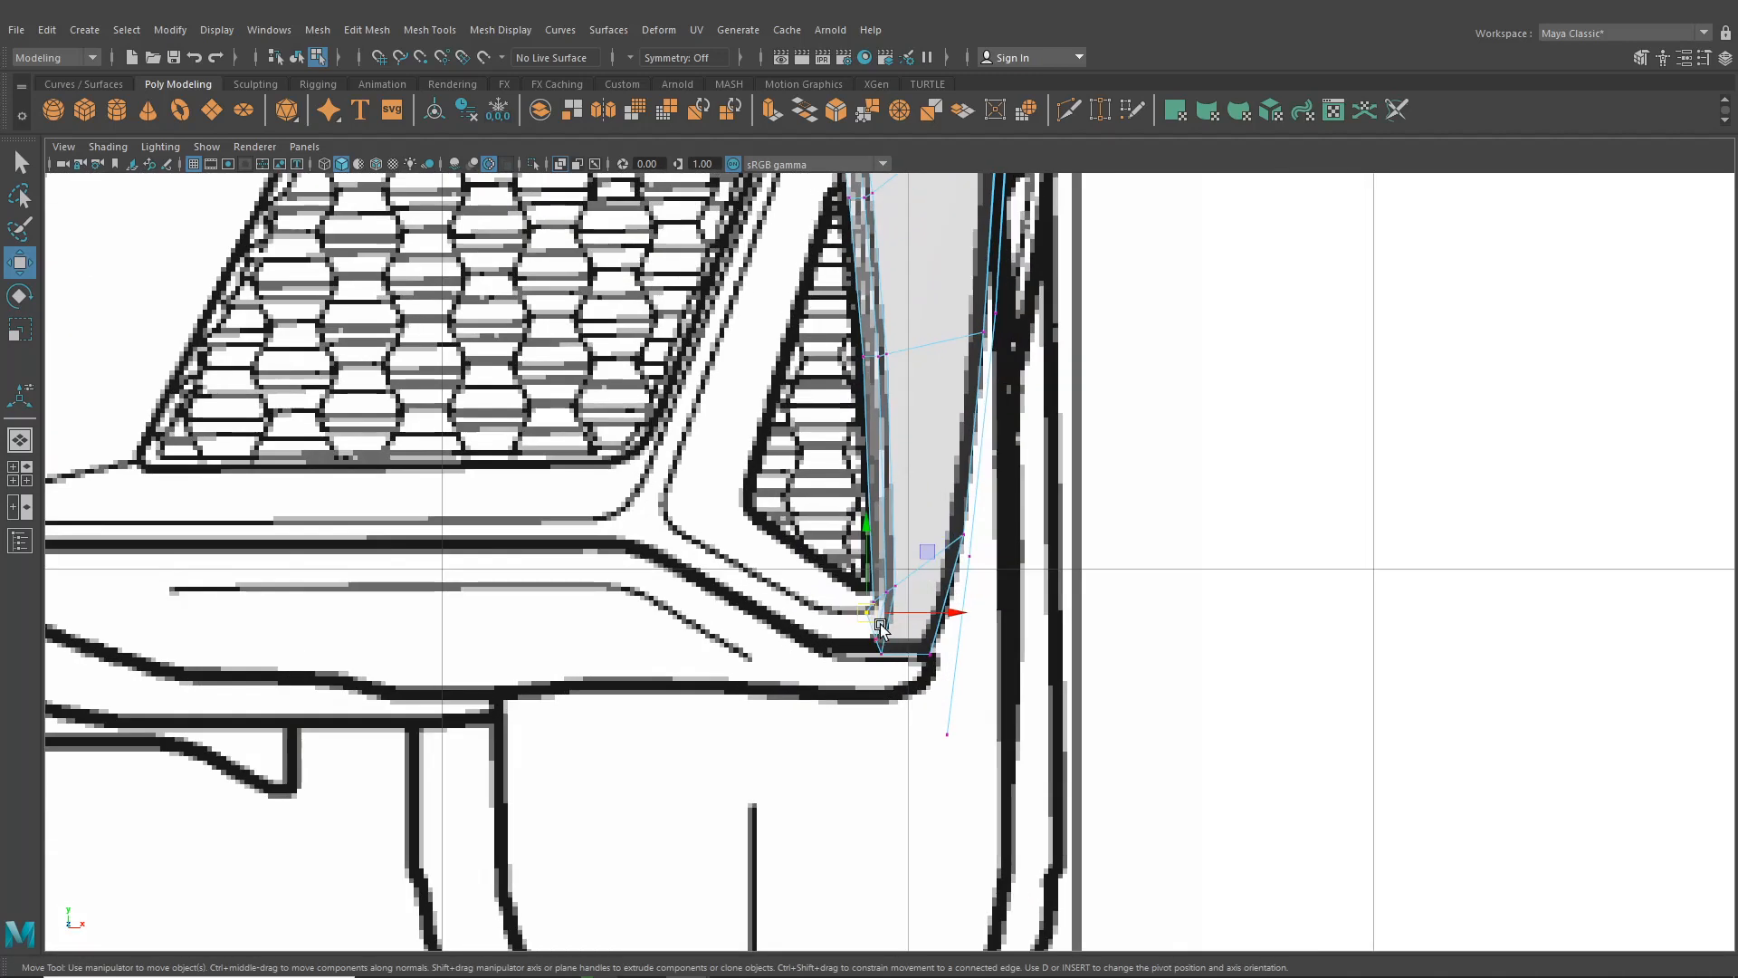
Extrude the strip's short lower inner edge toward the car's centre, below the outer air intake
right_click_drag(880, 624, 877, 415)
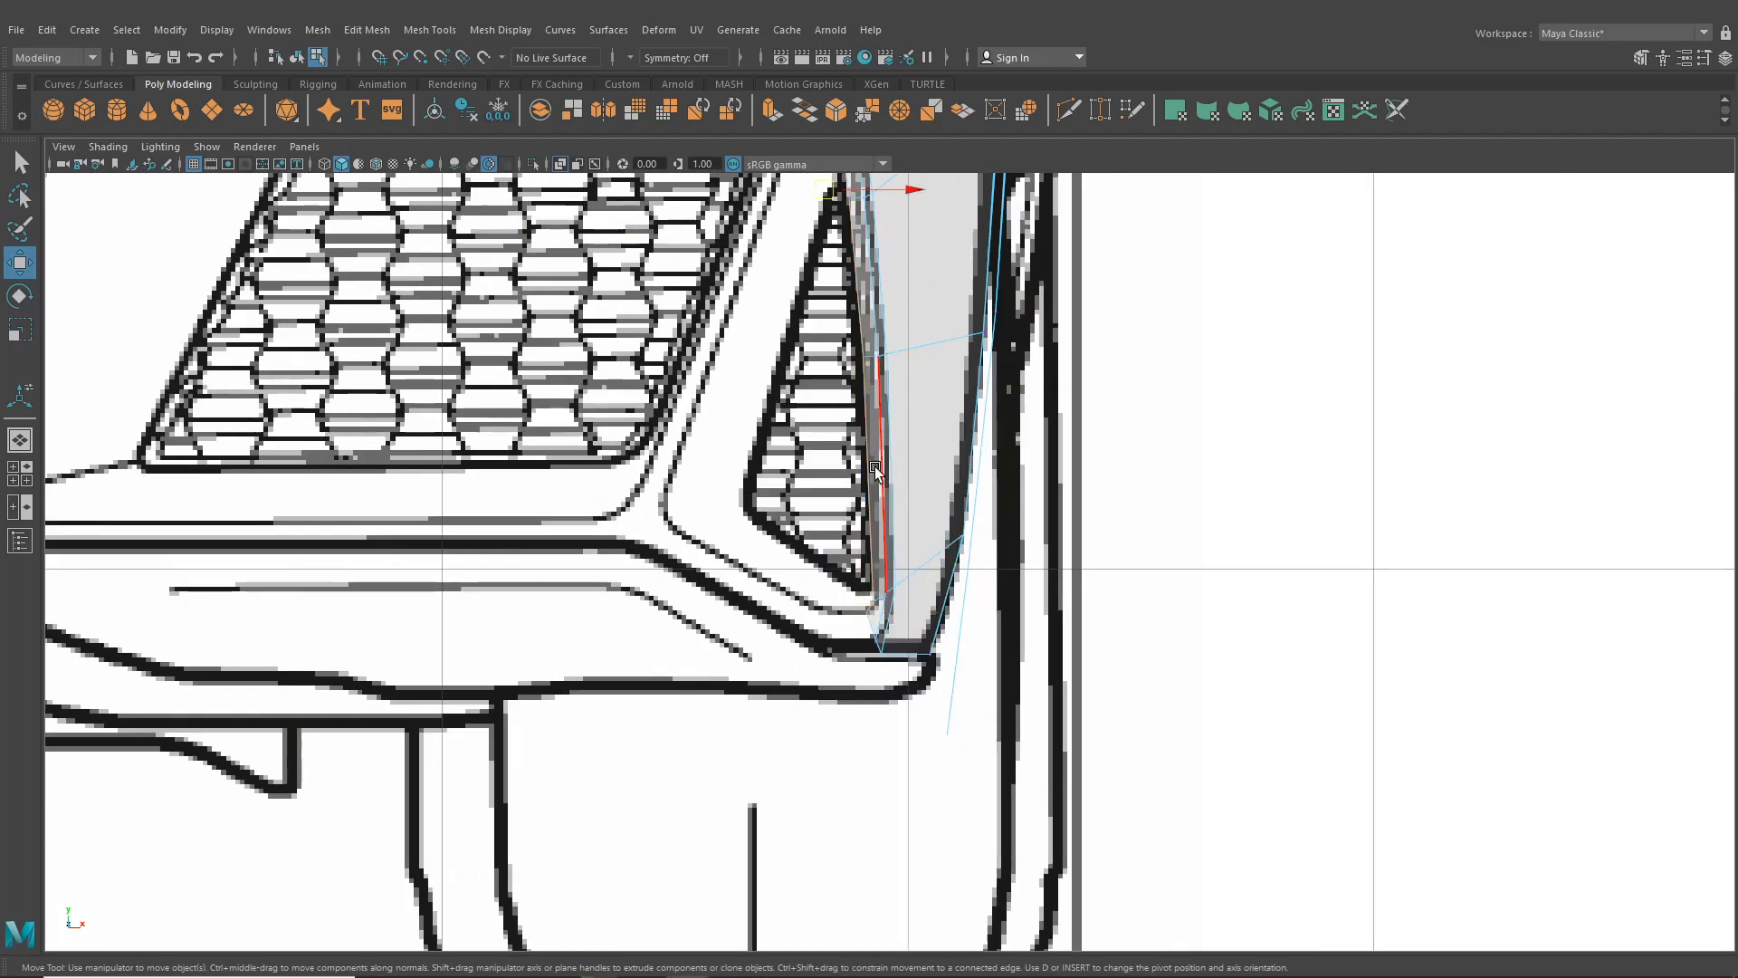
scroll(865, 624, "up", 2)
scroll(862, 644, "up", 2)
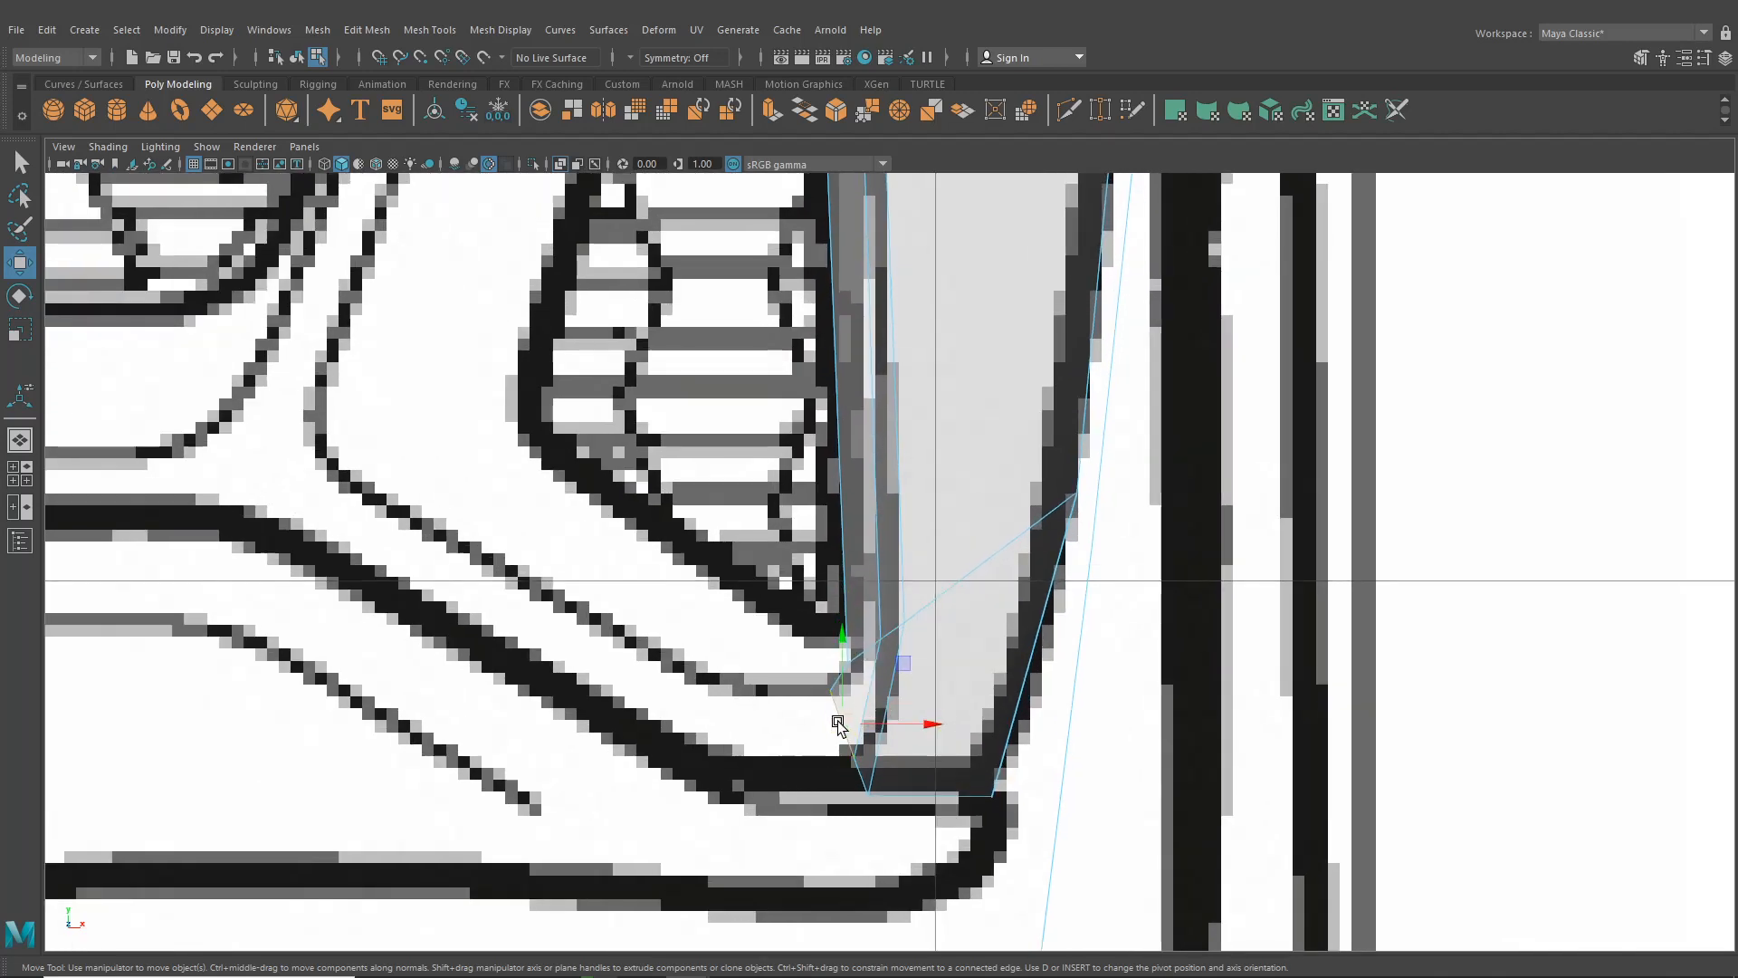
key("ctrl+e")
left_click_drag(919, 722, 731, 730)
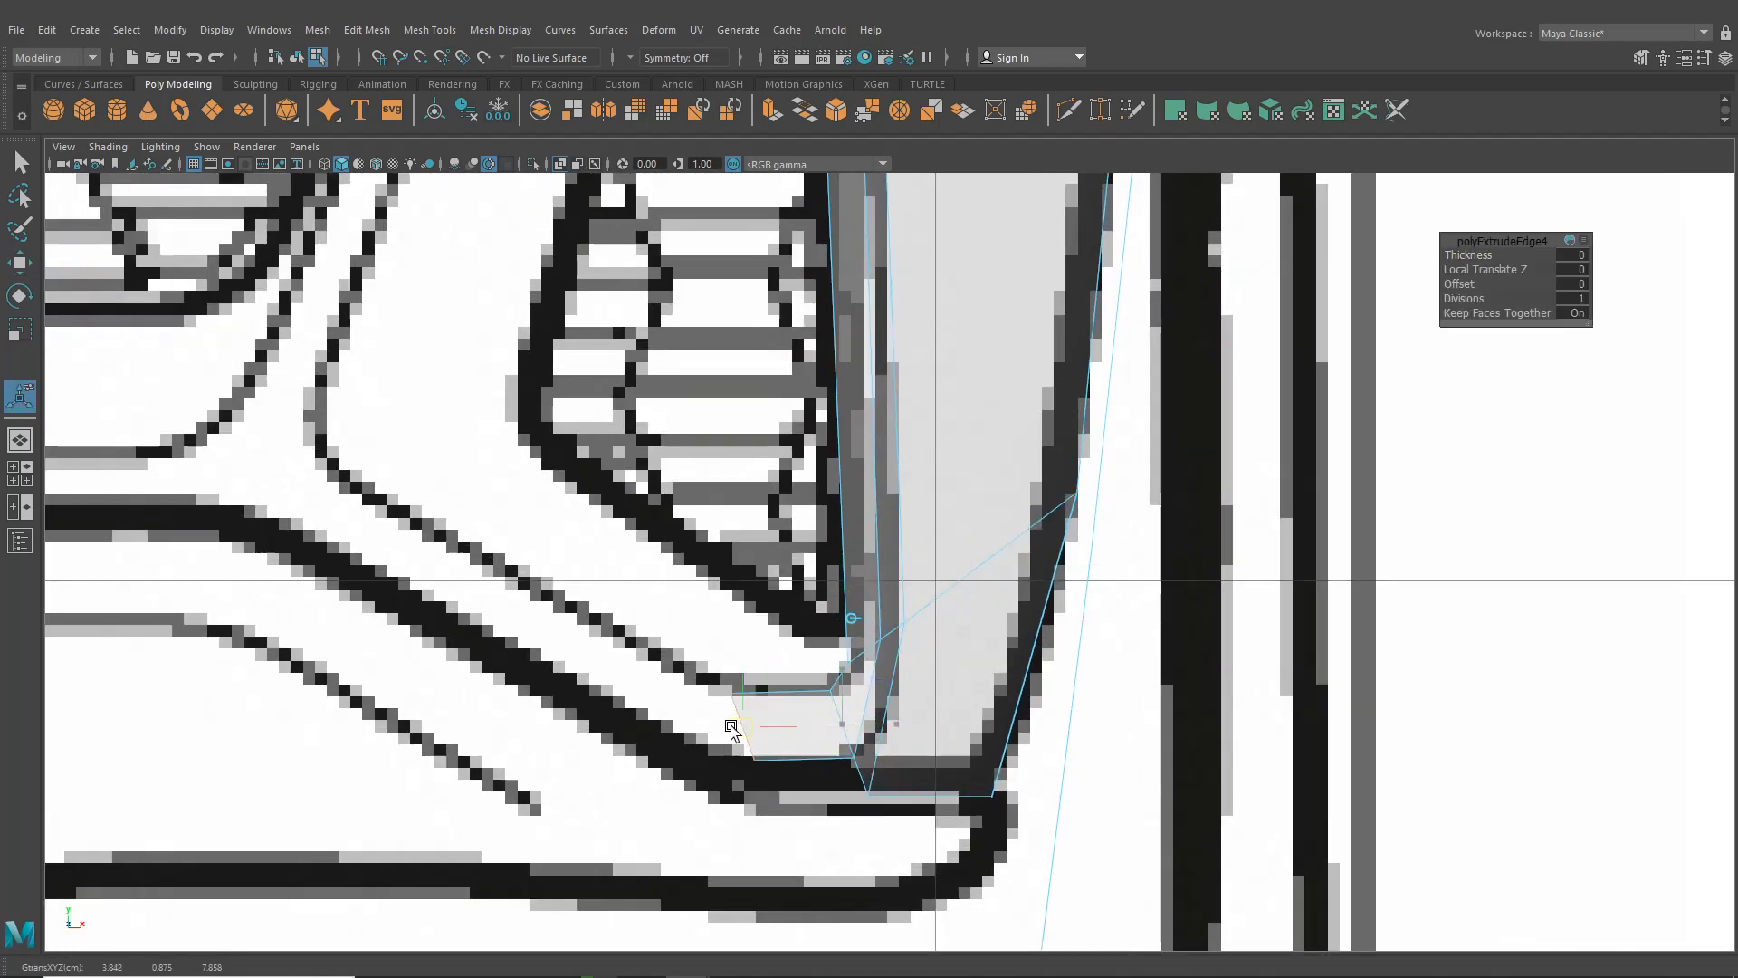
Stretch the extruded edge along the small side intake's lower trim line to its lower inner corner in the front view
scroll(688, 688, "down", 5)
scroll(825, 489, "up", 3)
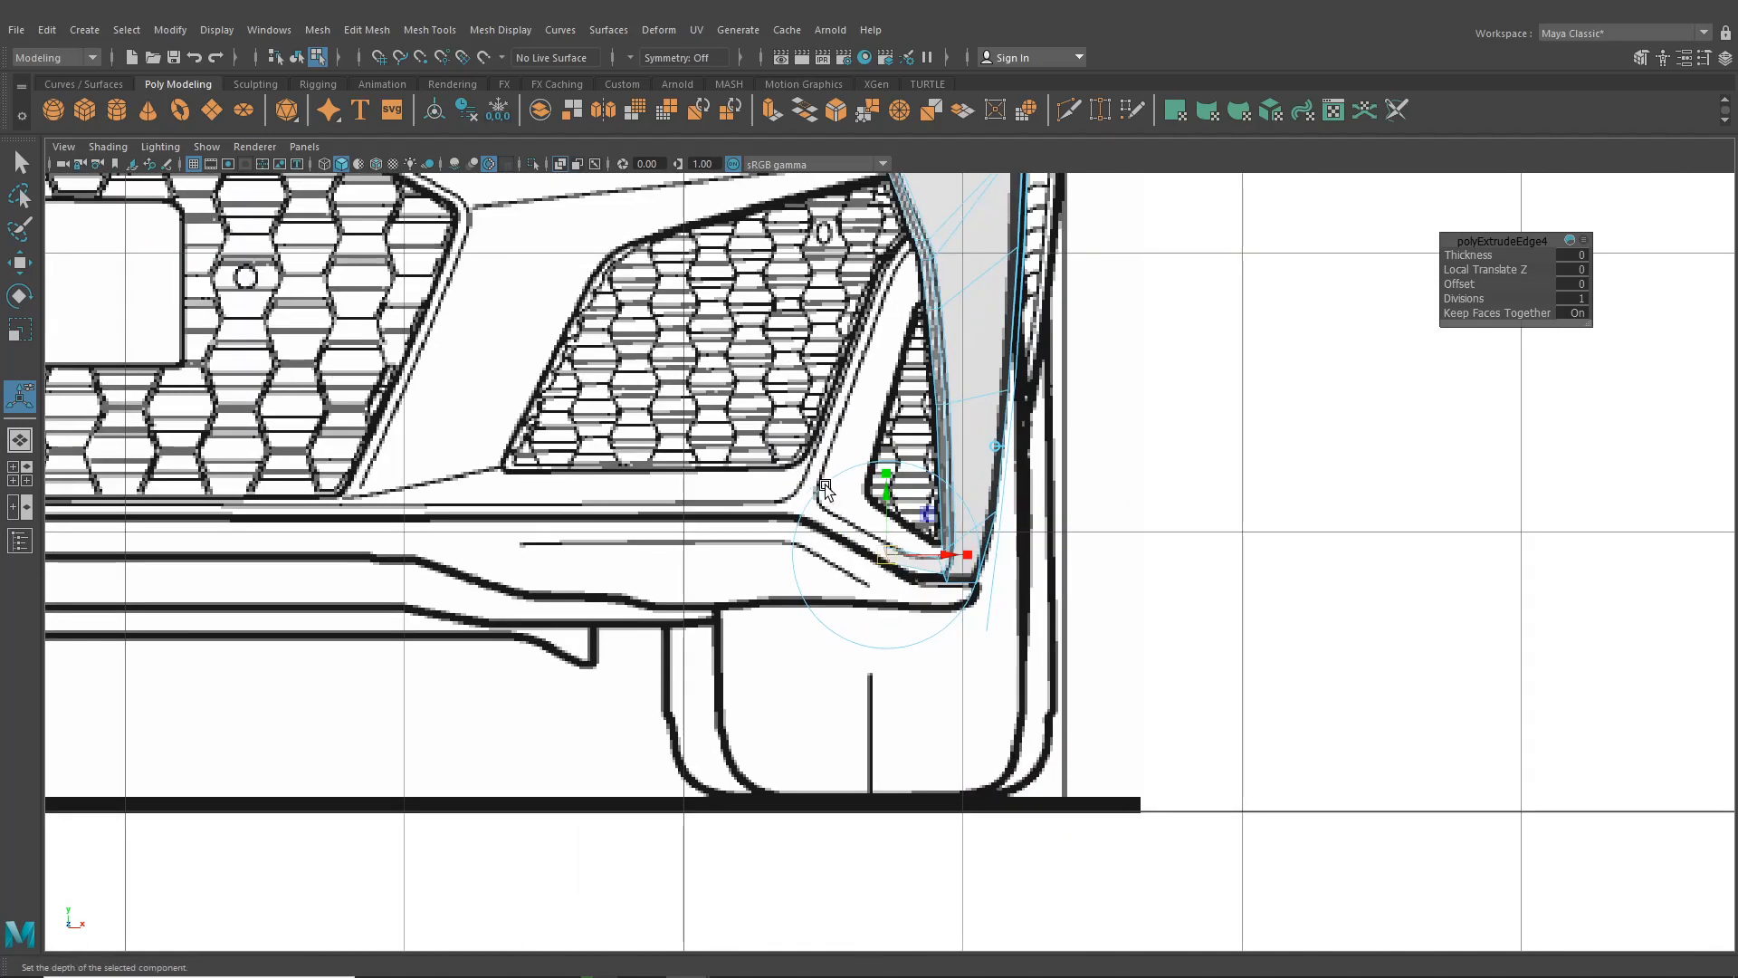
middle_click_drag(415, 423, 546, 595, "alt")
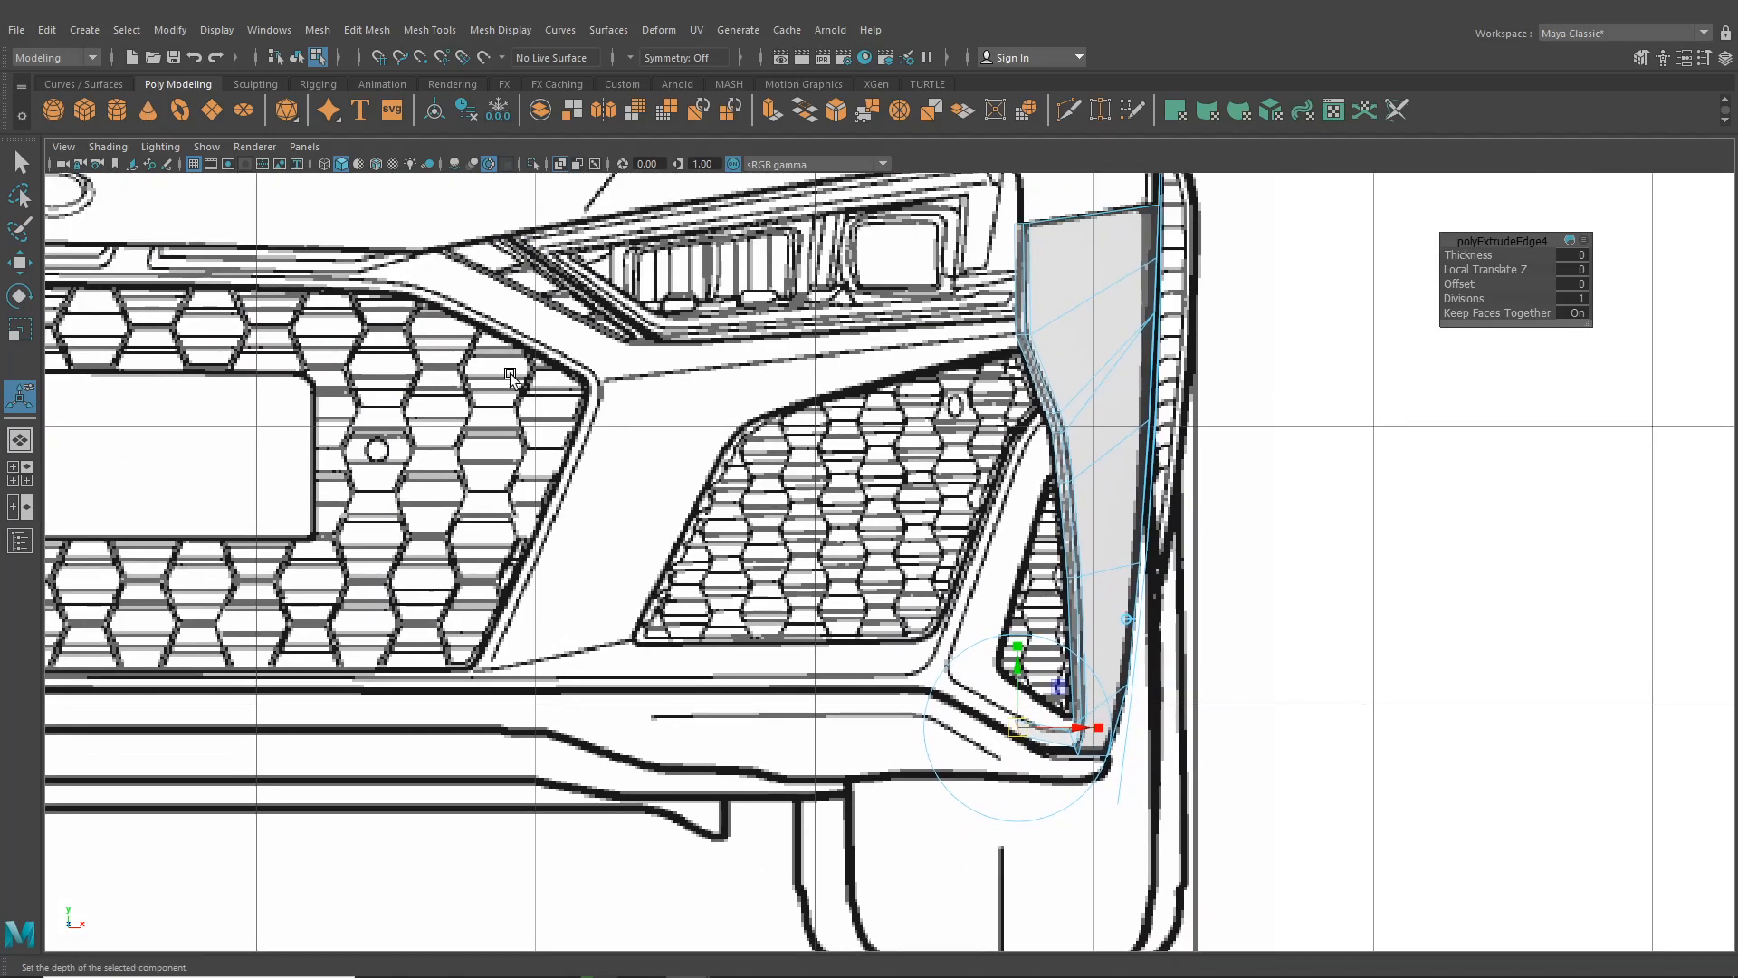
scroll(1054, 685, "up", 2)
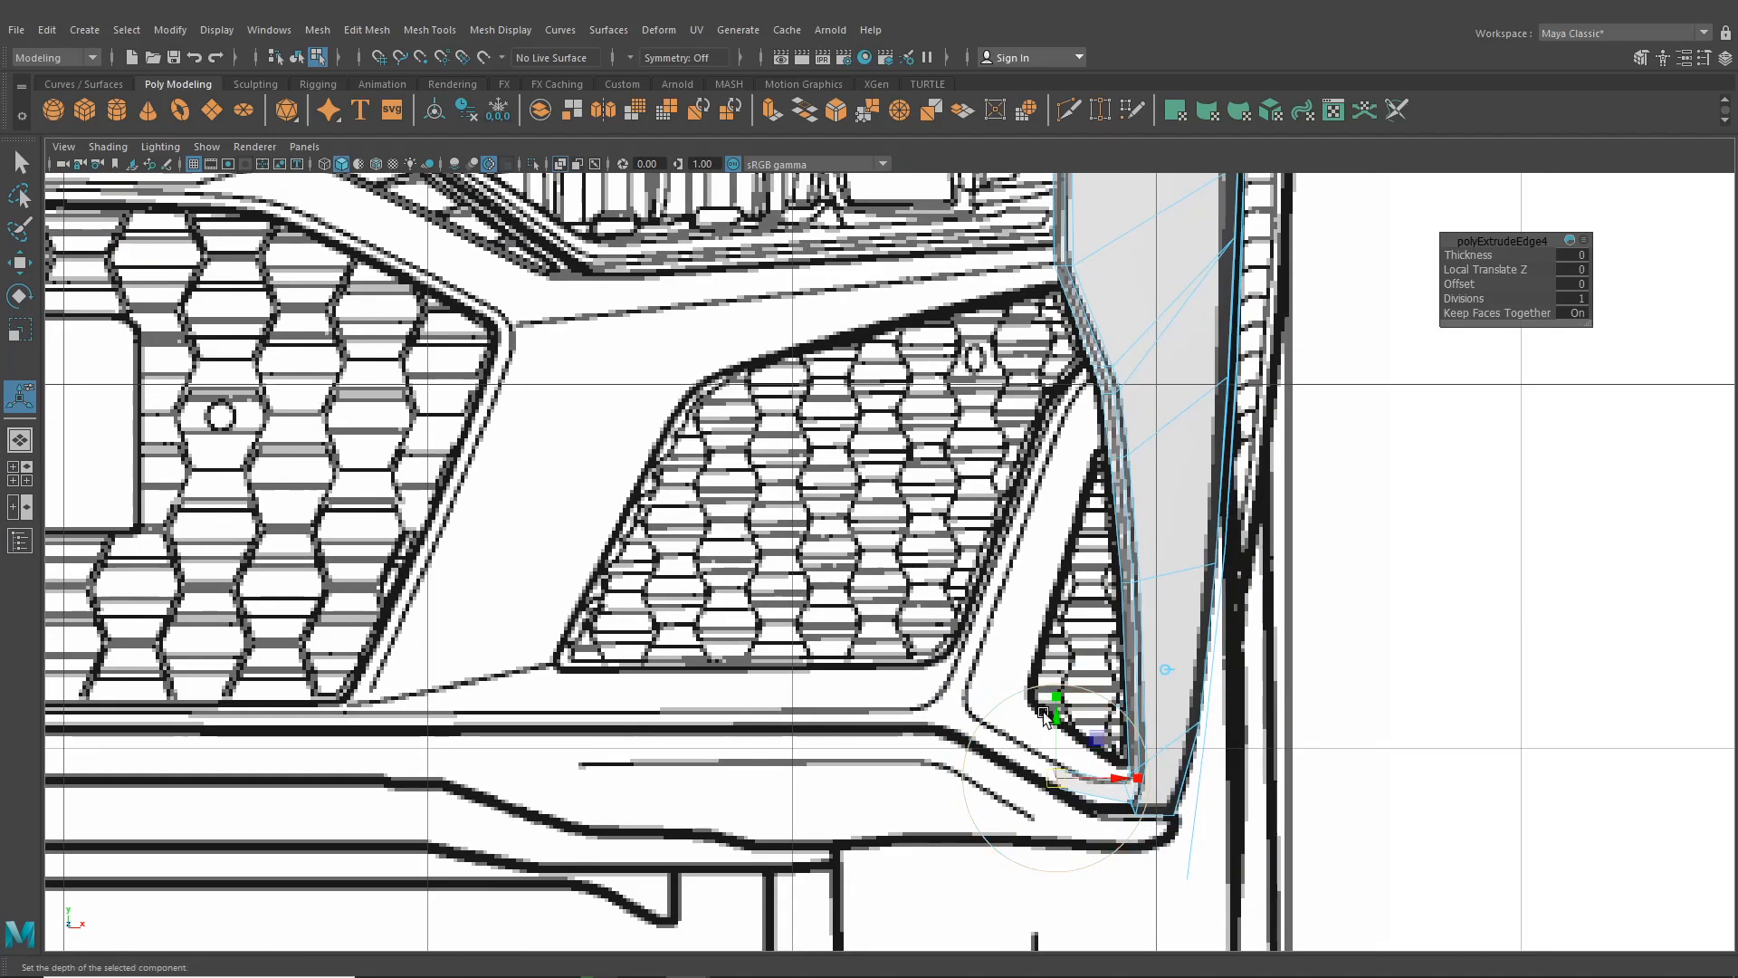
scroll(1014, 688, "up", 2)
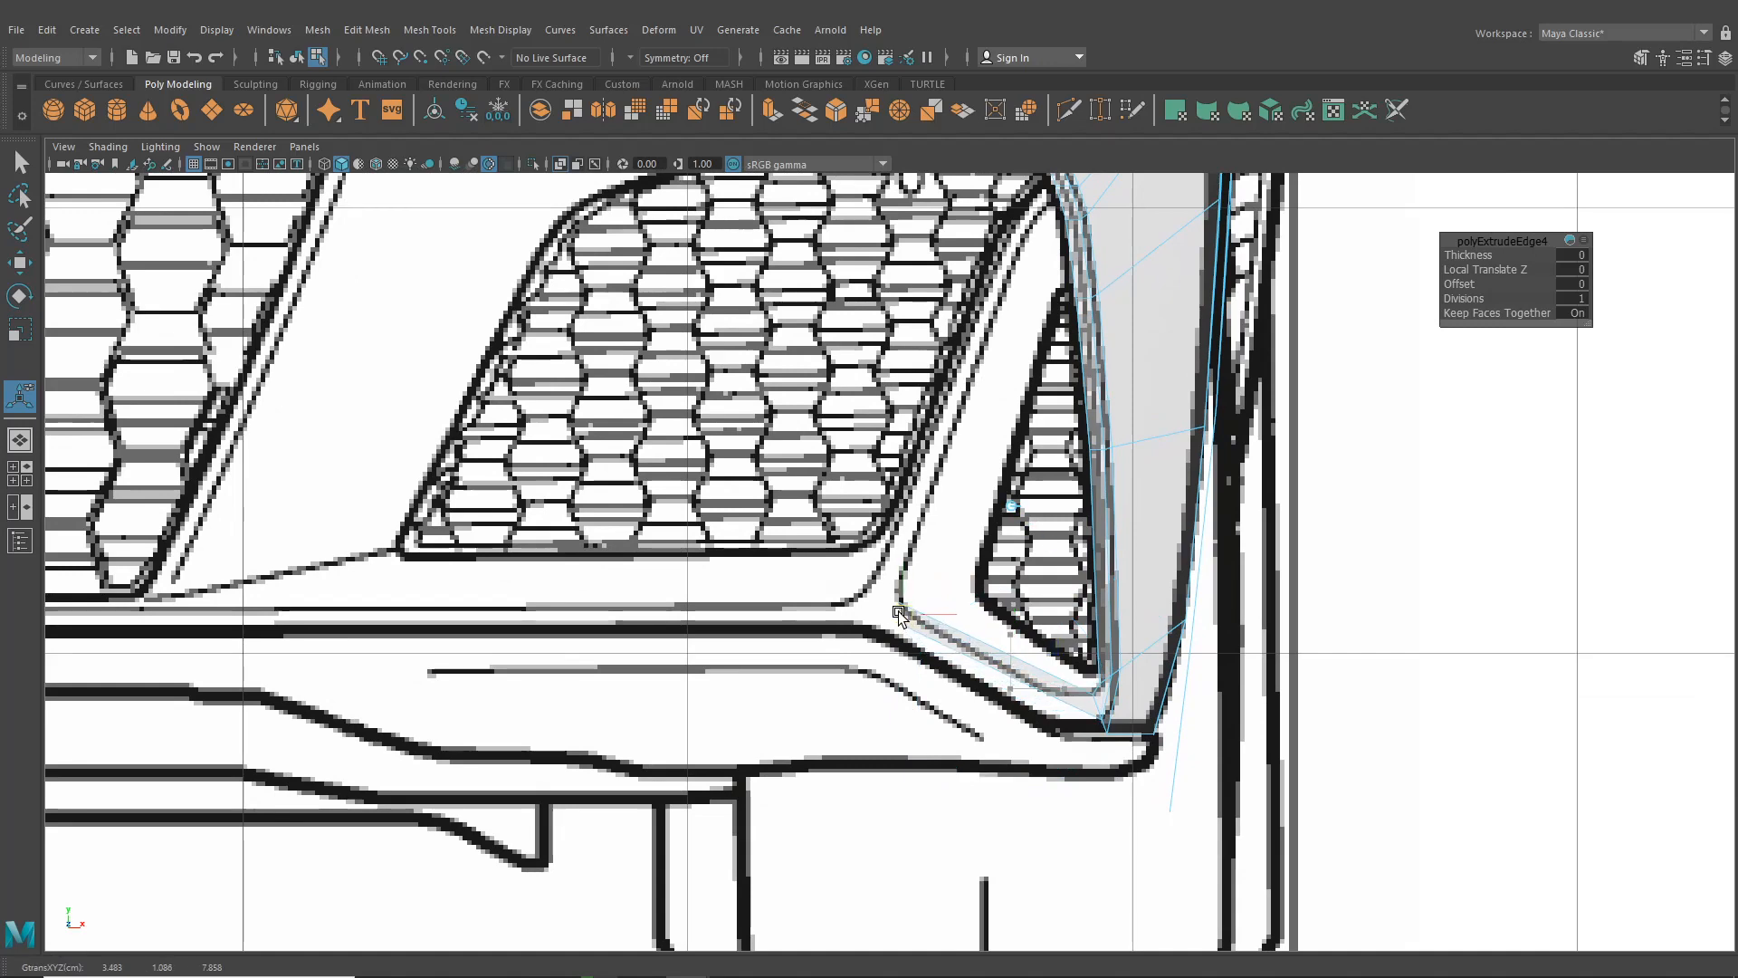
Move the lower end vertex of the new strip onto the corner of the thick bumper line in the front view
right_click_drag(964, 460, 877, 461)
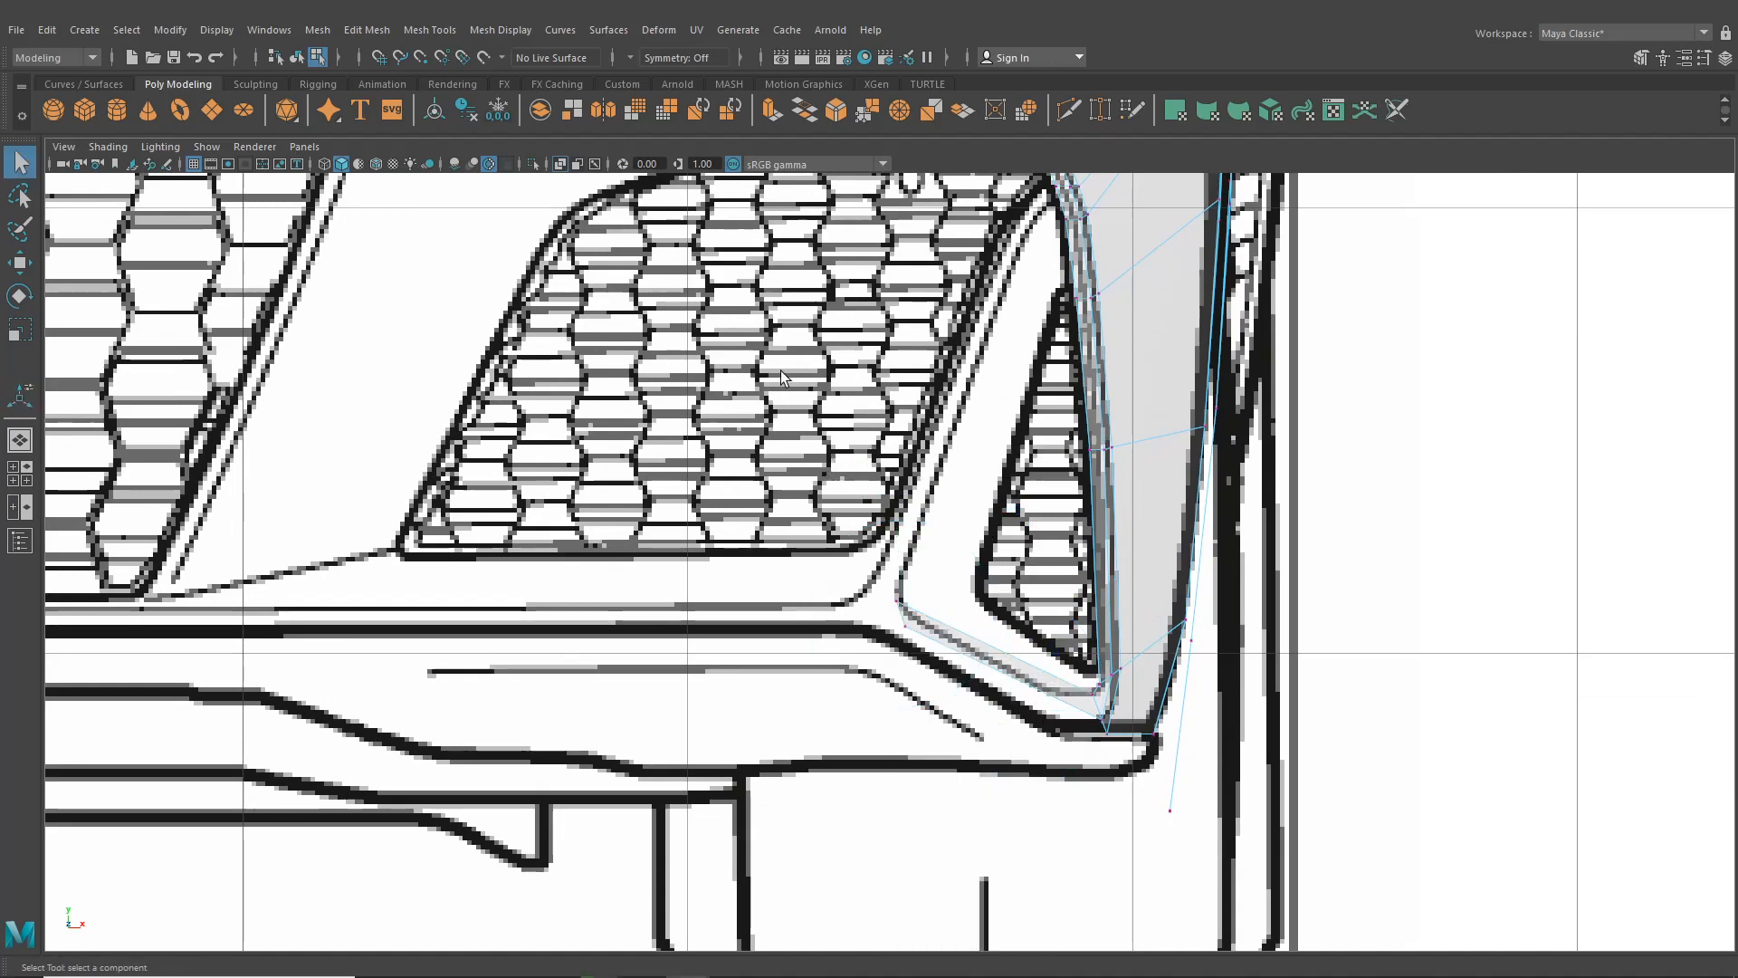
left_click(19, 263)
scroll(833, 654, "up", 1)
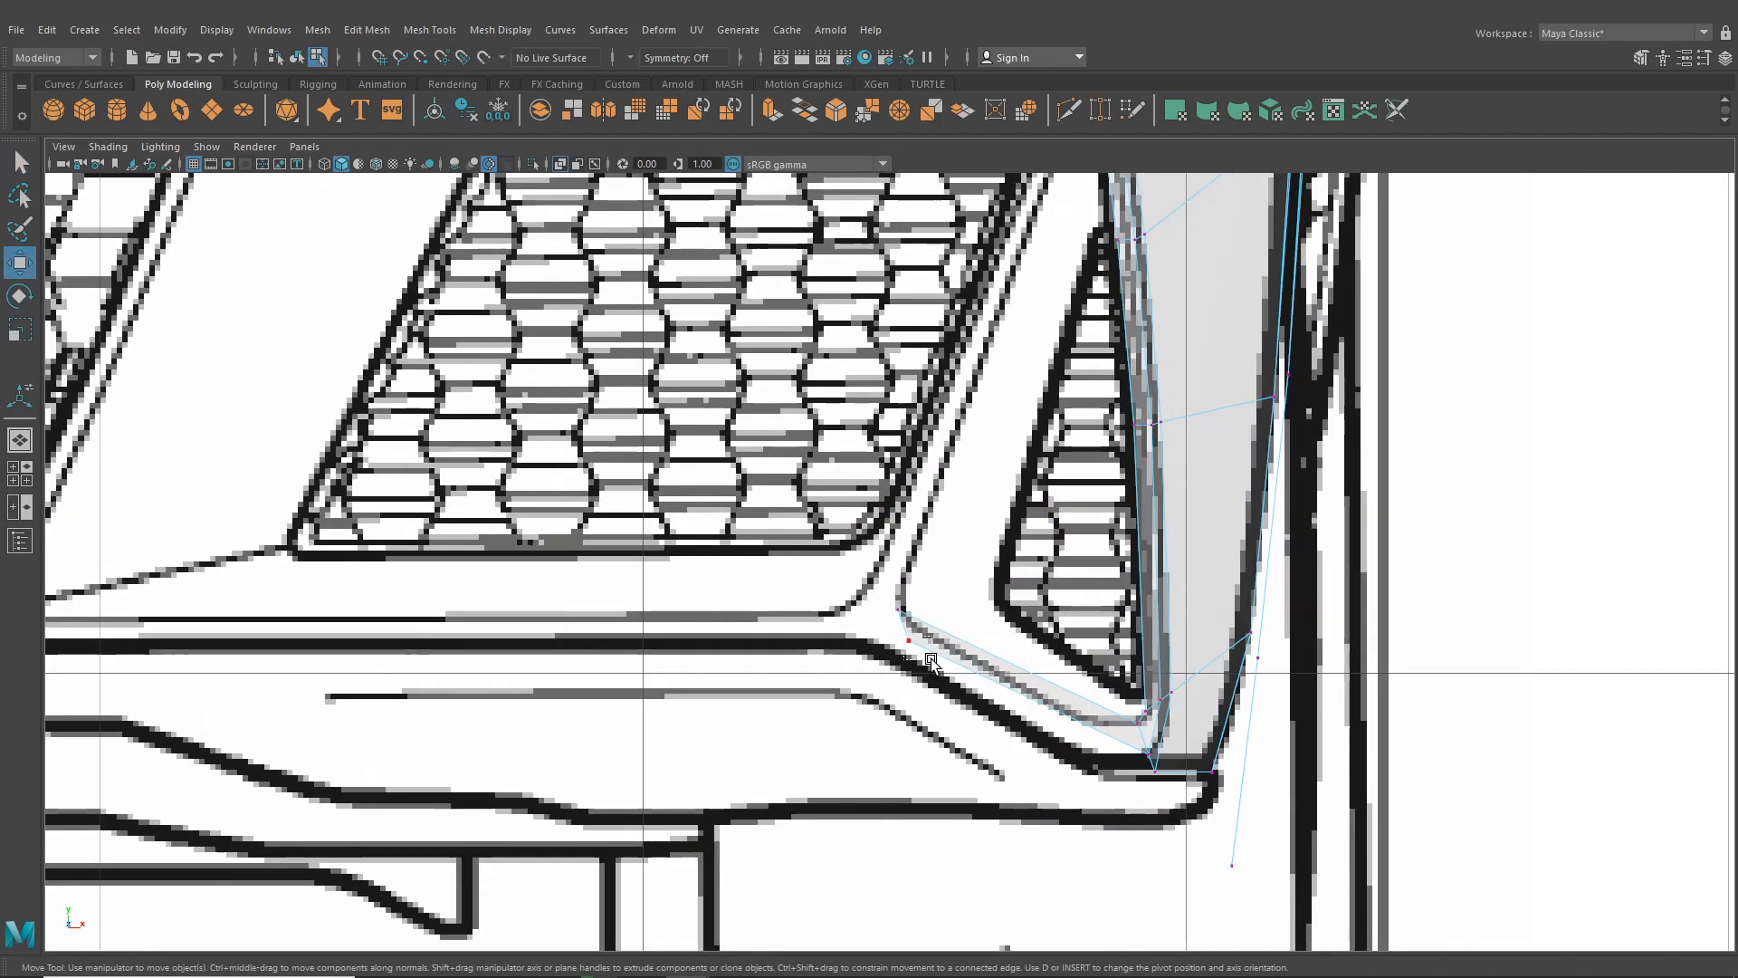
left_click_drag(930, 663, 876, 645)
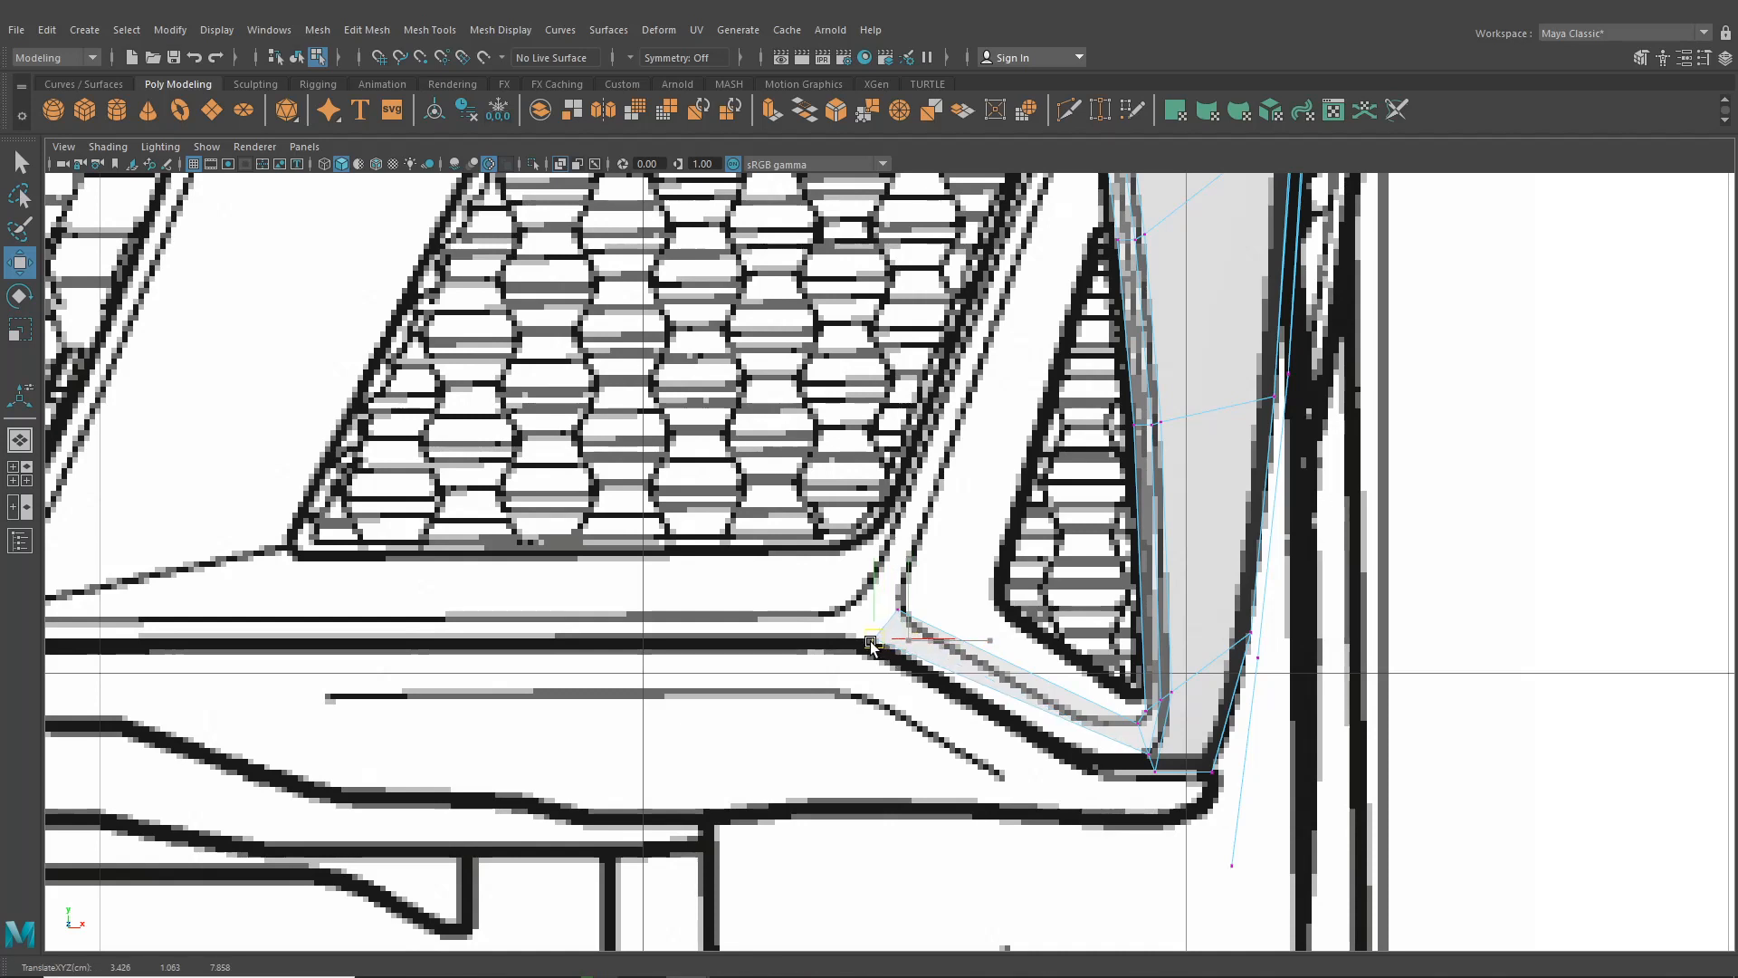
middle_click_drag(1072, 758, 938, 649, "alt")
scroll(951, 656, "up", 1)
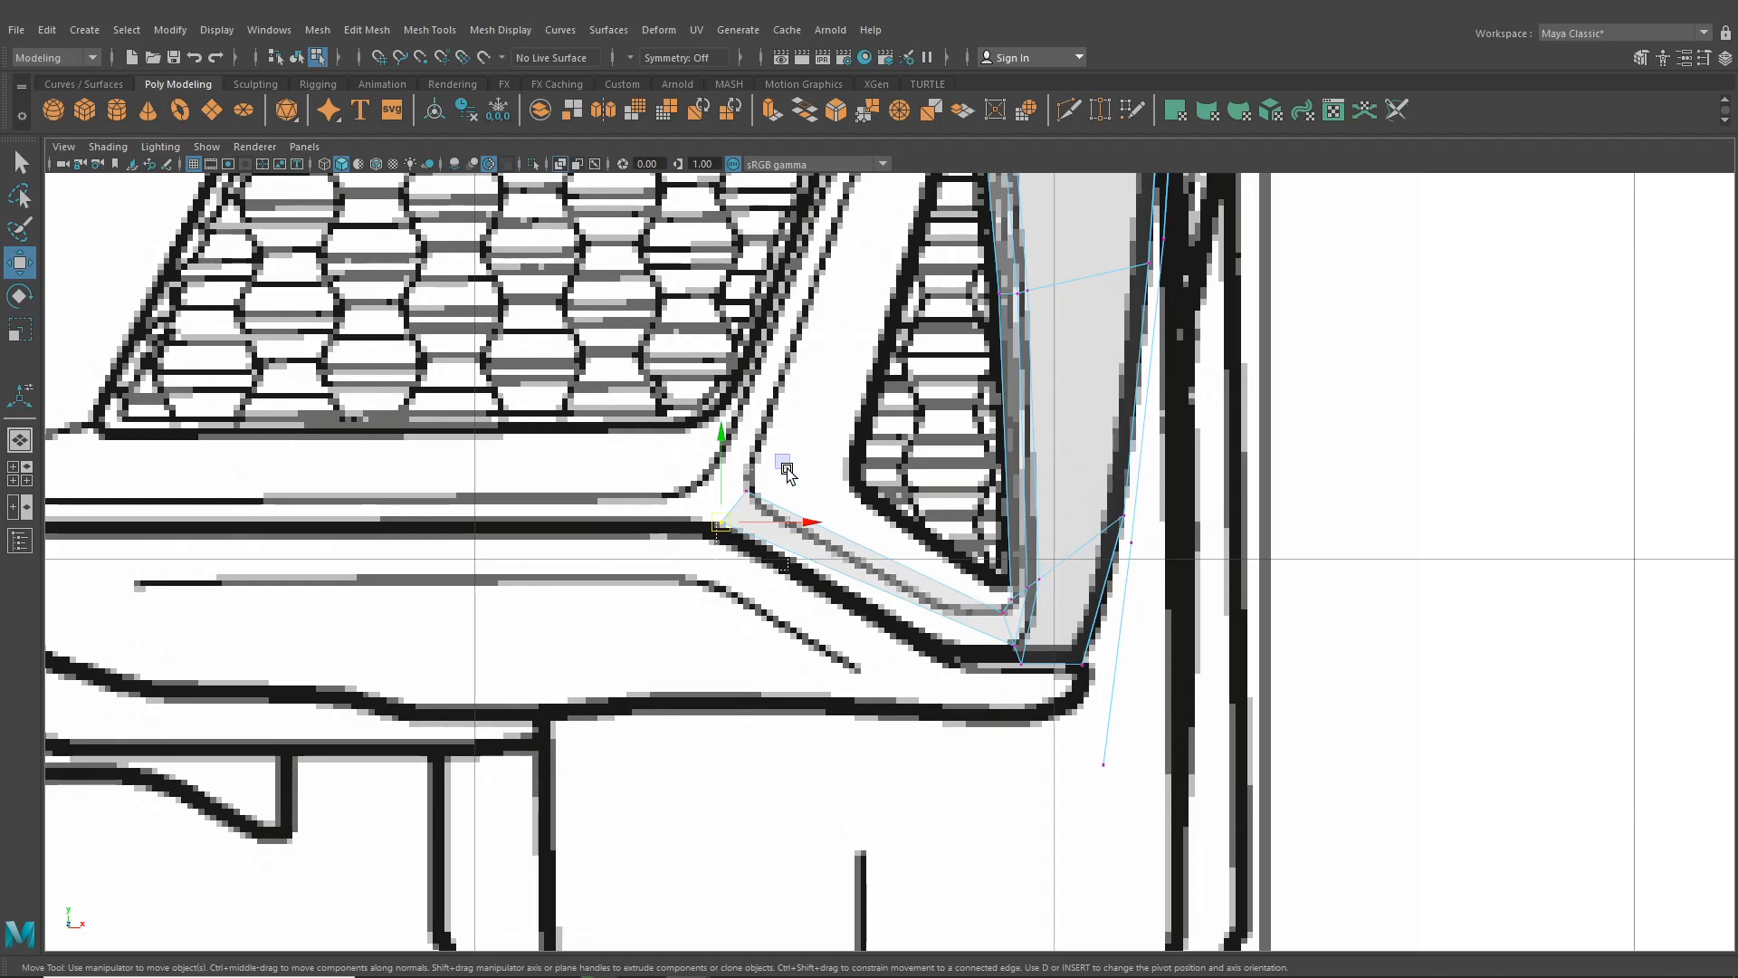
Move the strip's end vertices forward in the side view to meet the trim corner on the blueprint
scroll(787, 471, "down", 2)
key("space")
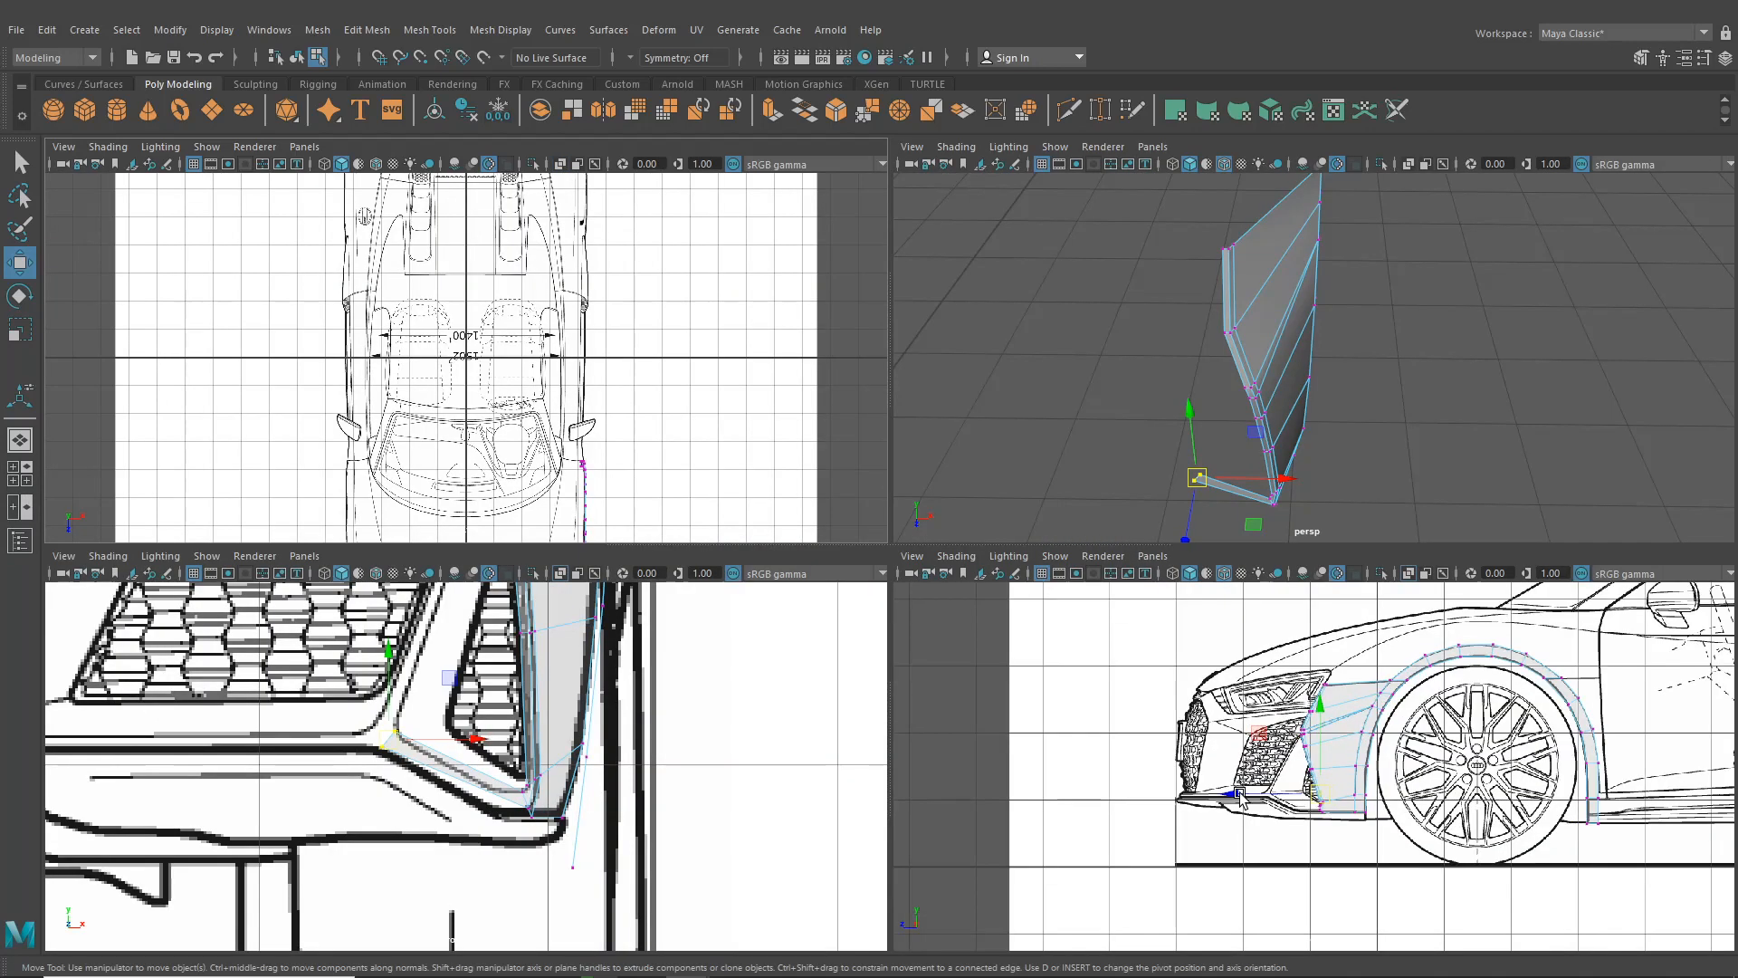
scroll(1240, 796, "up", 4)
middle_click_drag(1240, 848, 1086, 856)
scroll(1086, 856, "up", 5)
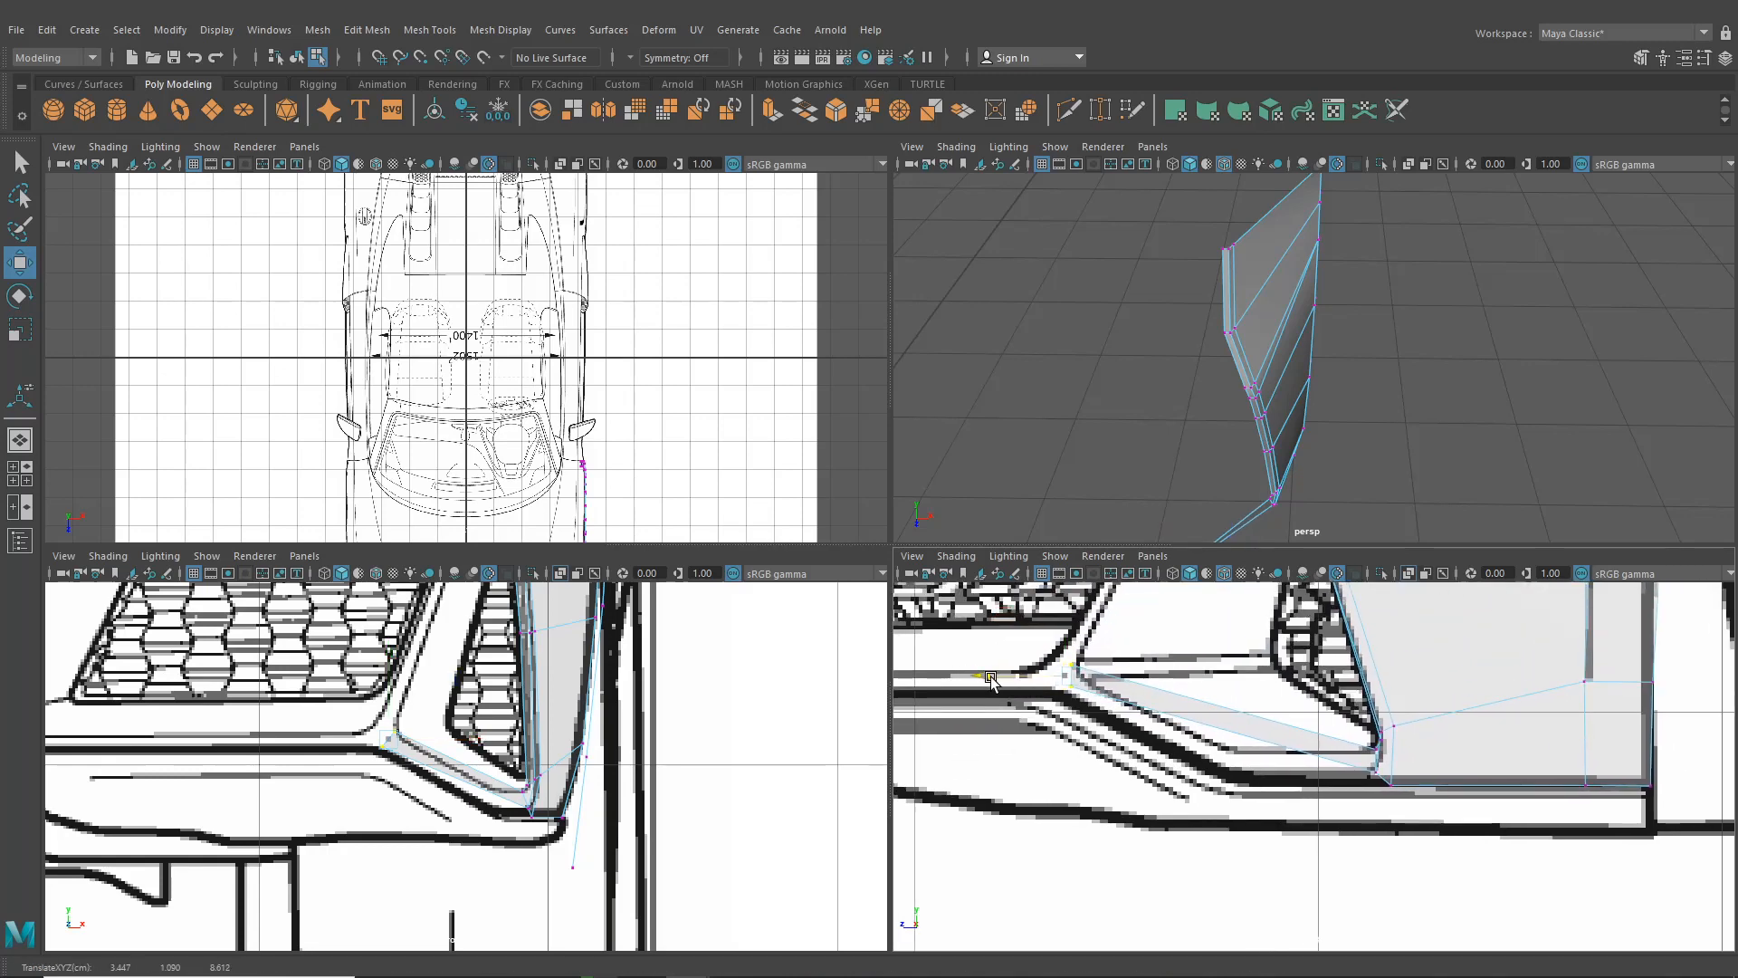
scroll(425, 804, "up", 5)
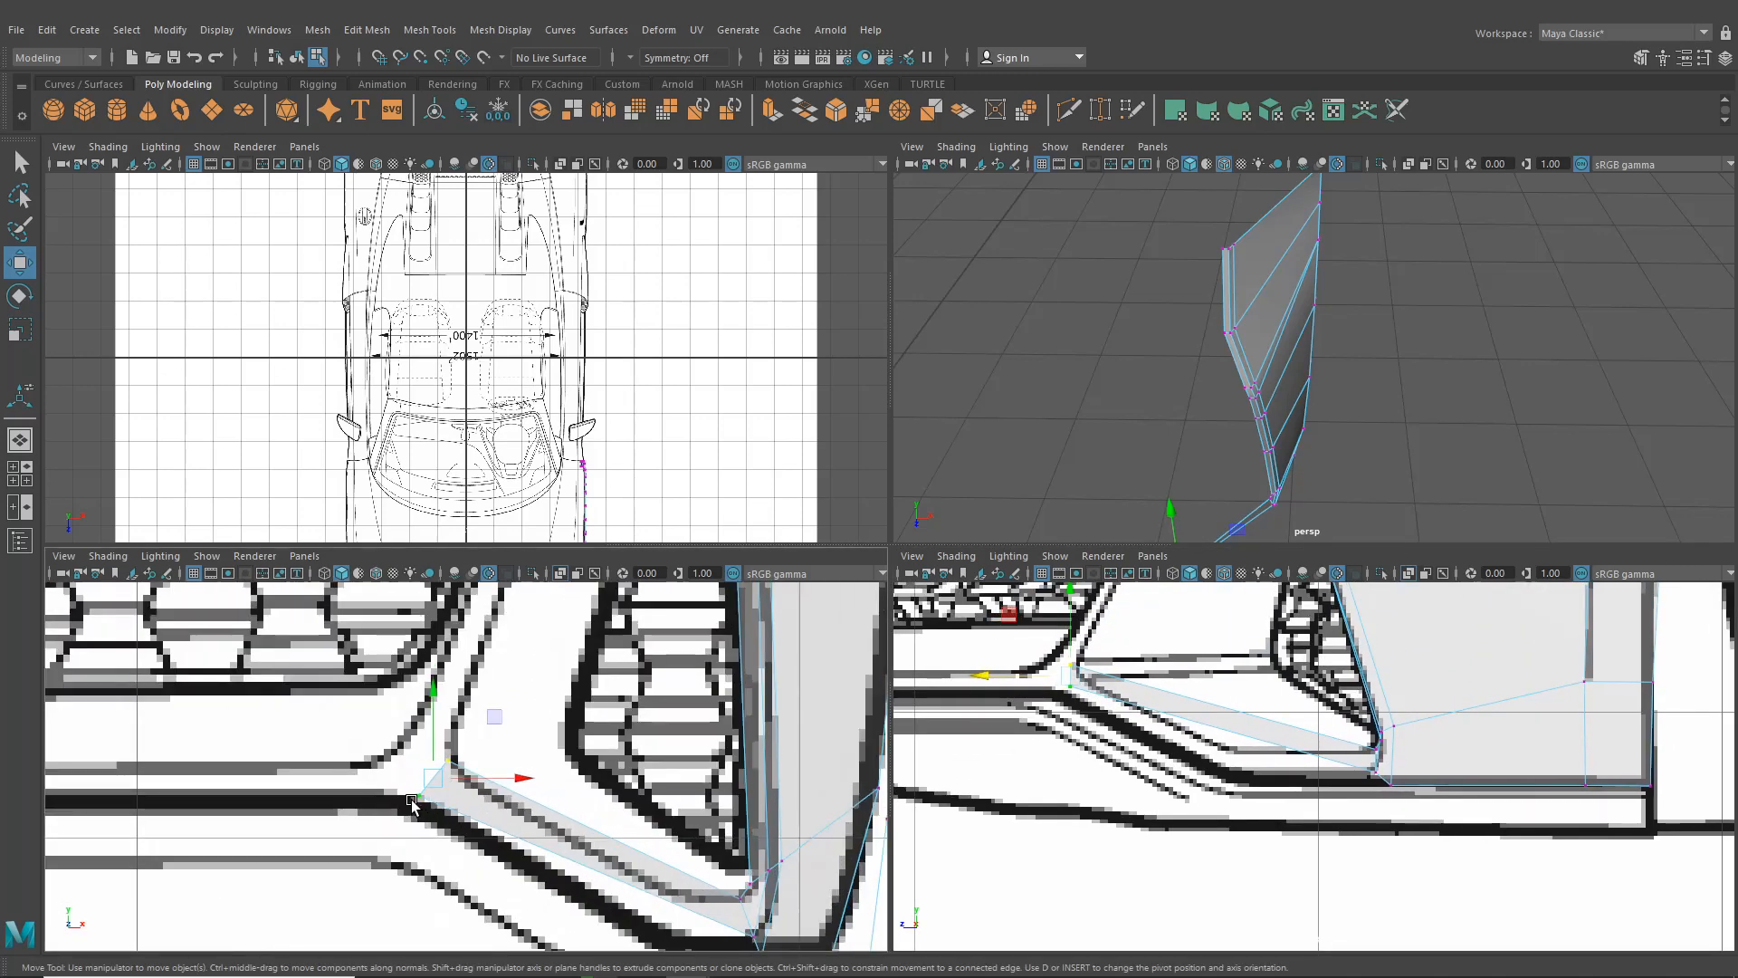
Align the strip's upper and lower end vertices individually with the trim and bumper lines in the side view
right_click_drag(1075, 677, 987, 466)
scroll(1000, 667, "up", 3)
middle_click_drag(946, 639, 994, 686, "alt")
left_click(992, 650)
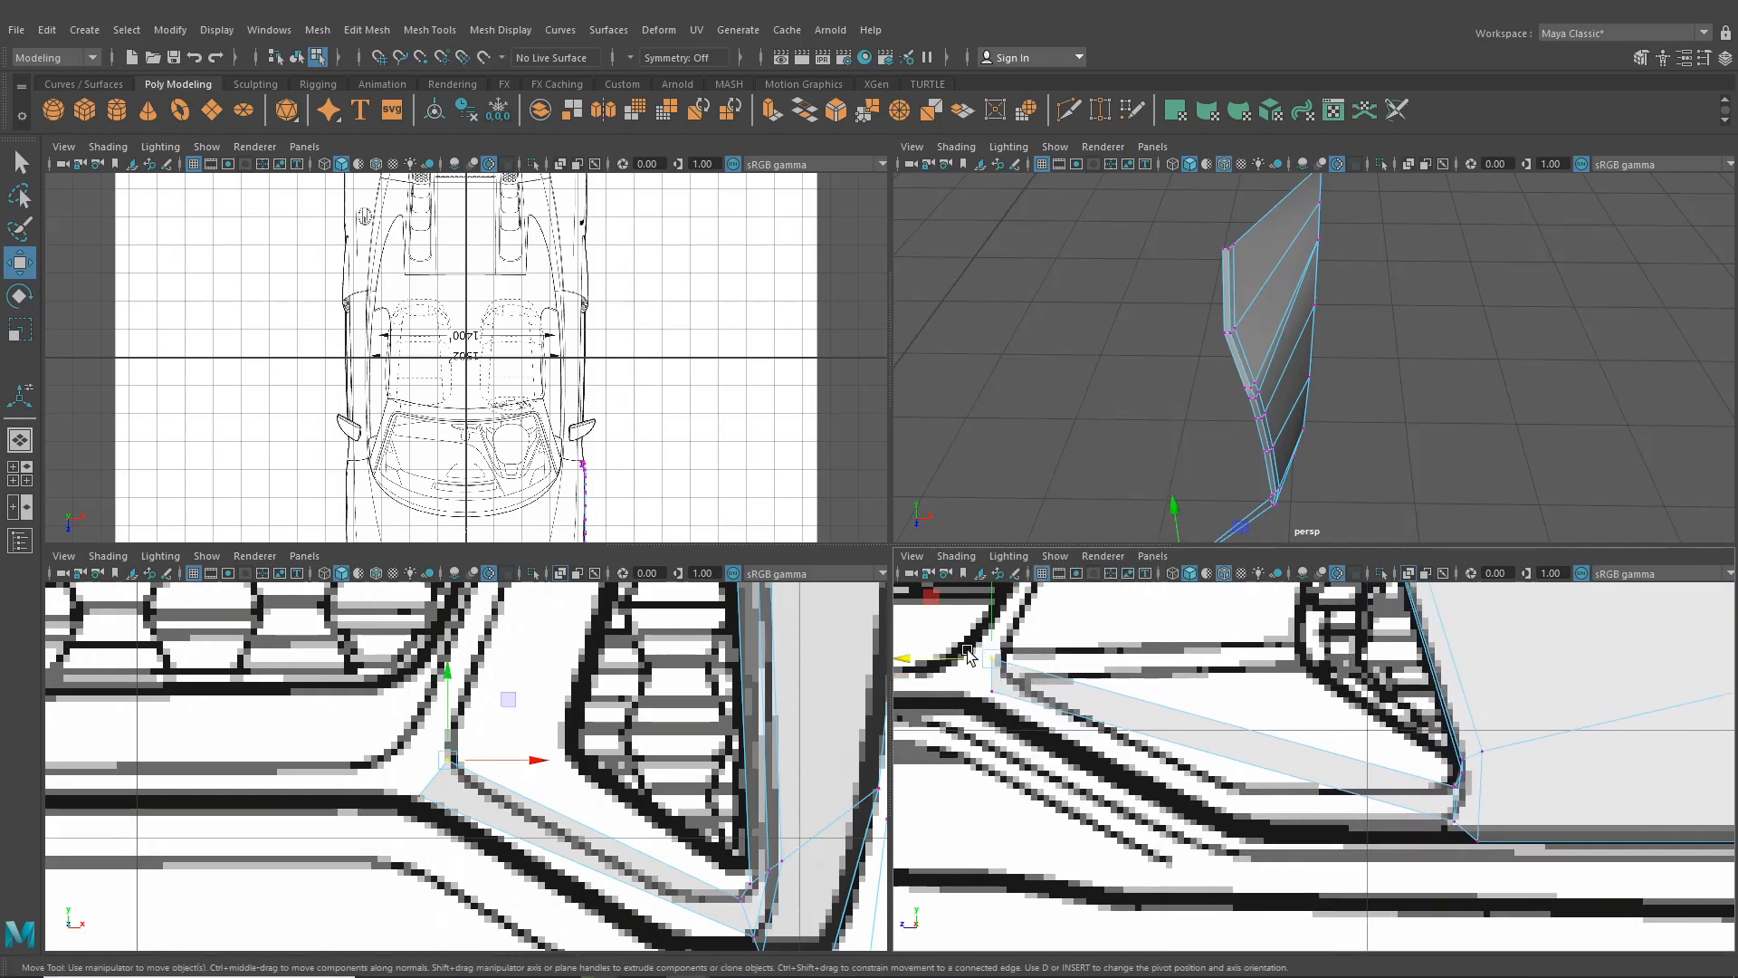
left_click_drag(941, 653, 932, 699)
middle_click_drag(983, 700, 990, 719, "alt")
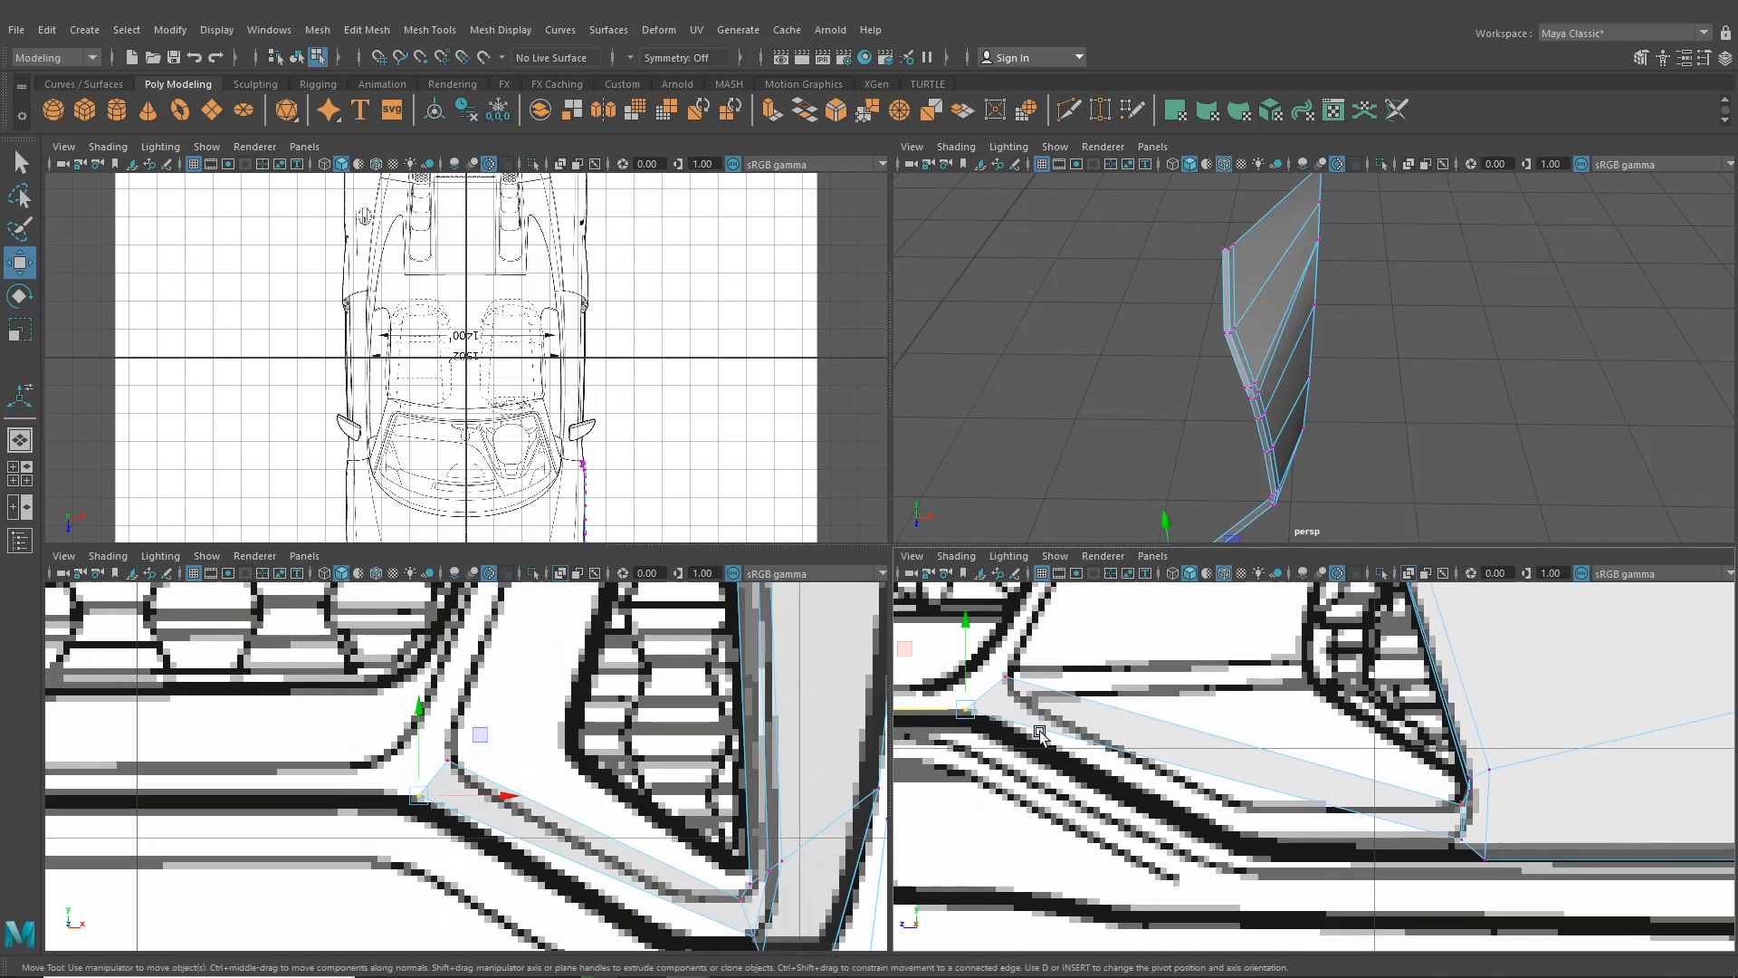
Extrude the strip's end edge a short distance upward at the trim corner
right_click_drag(1008, 696, 999, 419)
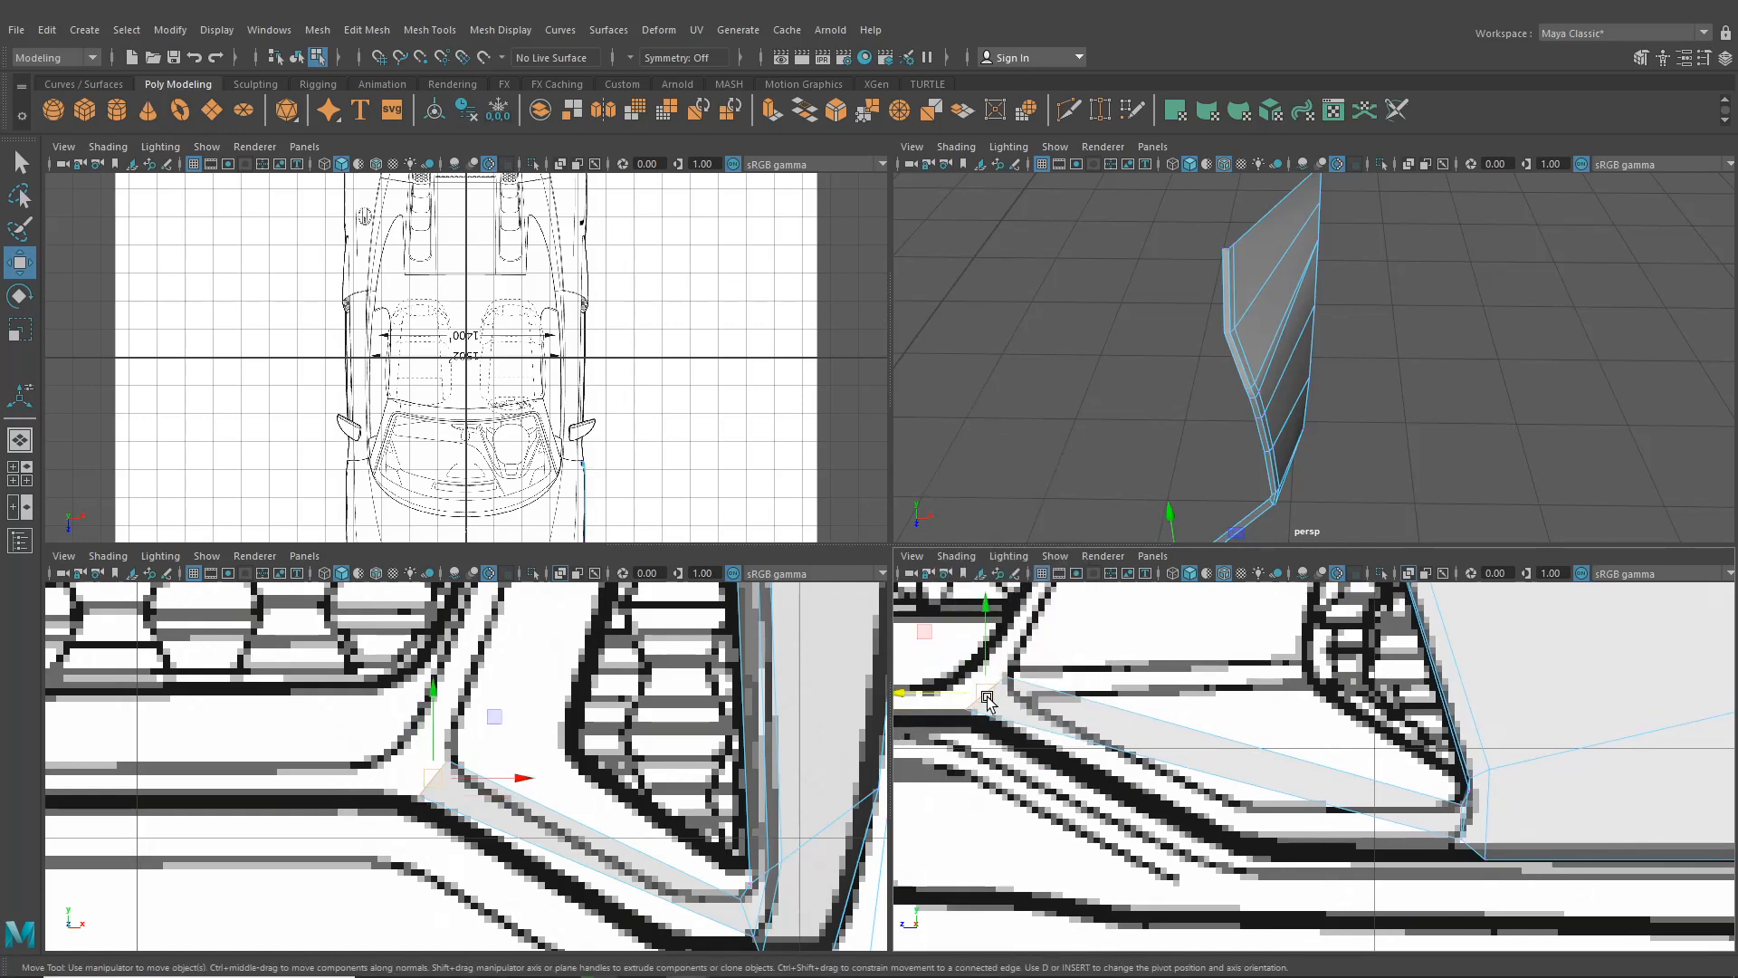
key("ctrl+e")
middle_click_drag(1000, 700, 1036, 745, "alt")
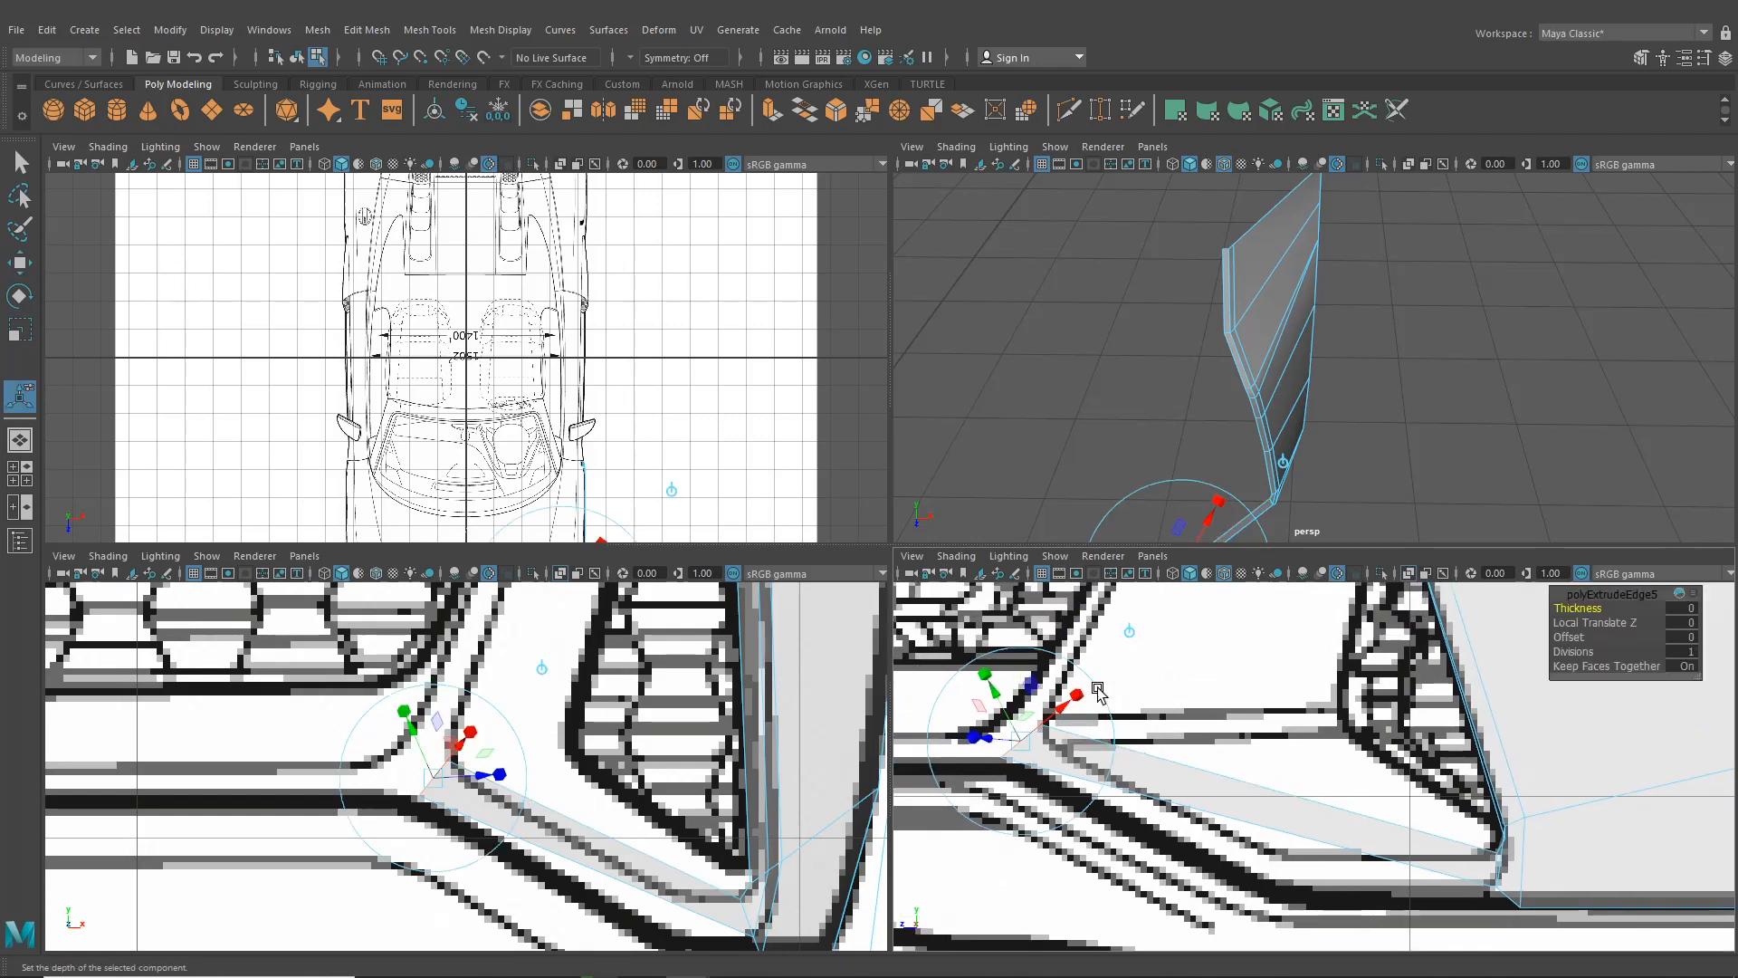
left_click_drag(1021, 731, 1019, 700)
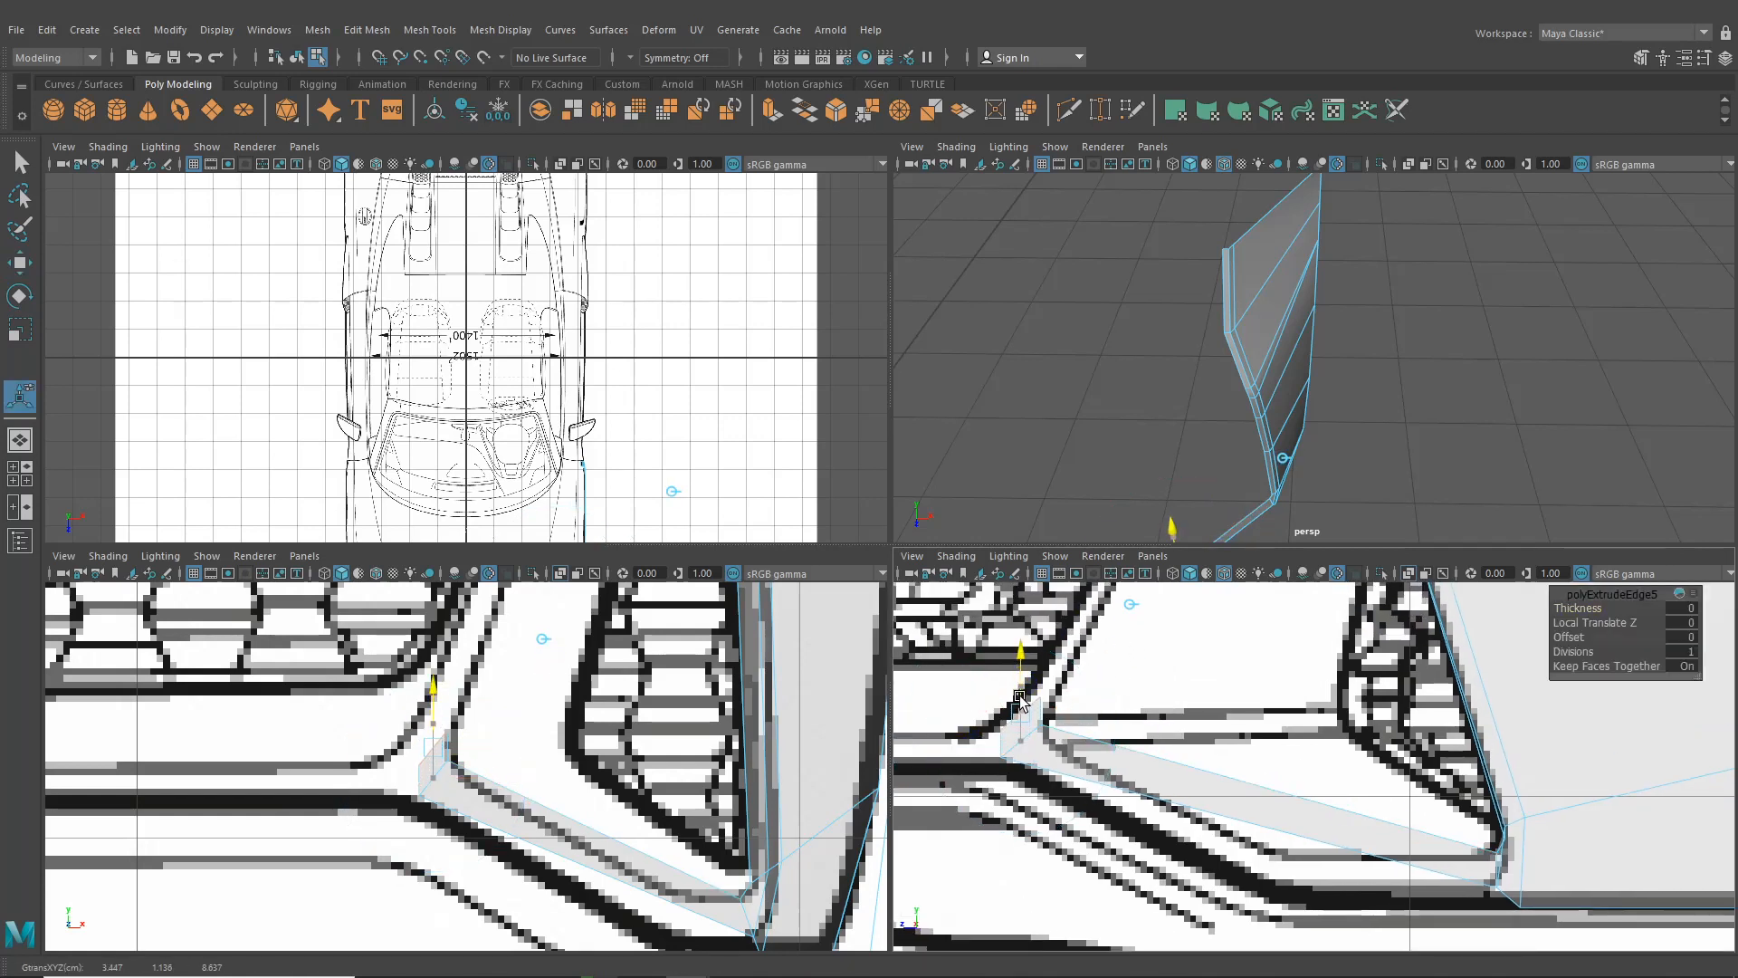
middle_click_drag(1019, 700, 1103, 674, "alt")
Target weld the extruded face's upper vertex on the intake side to the strip's corner vertex directly below it
left_click_drag(1215, 478, 1062, 446, "alt")
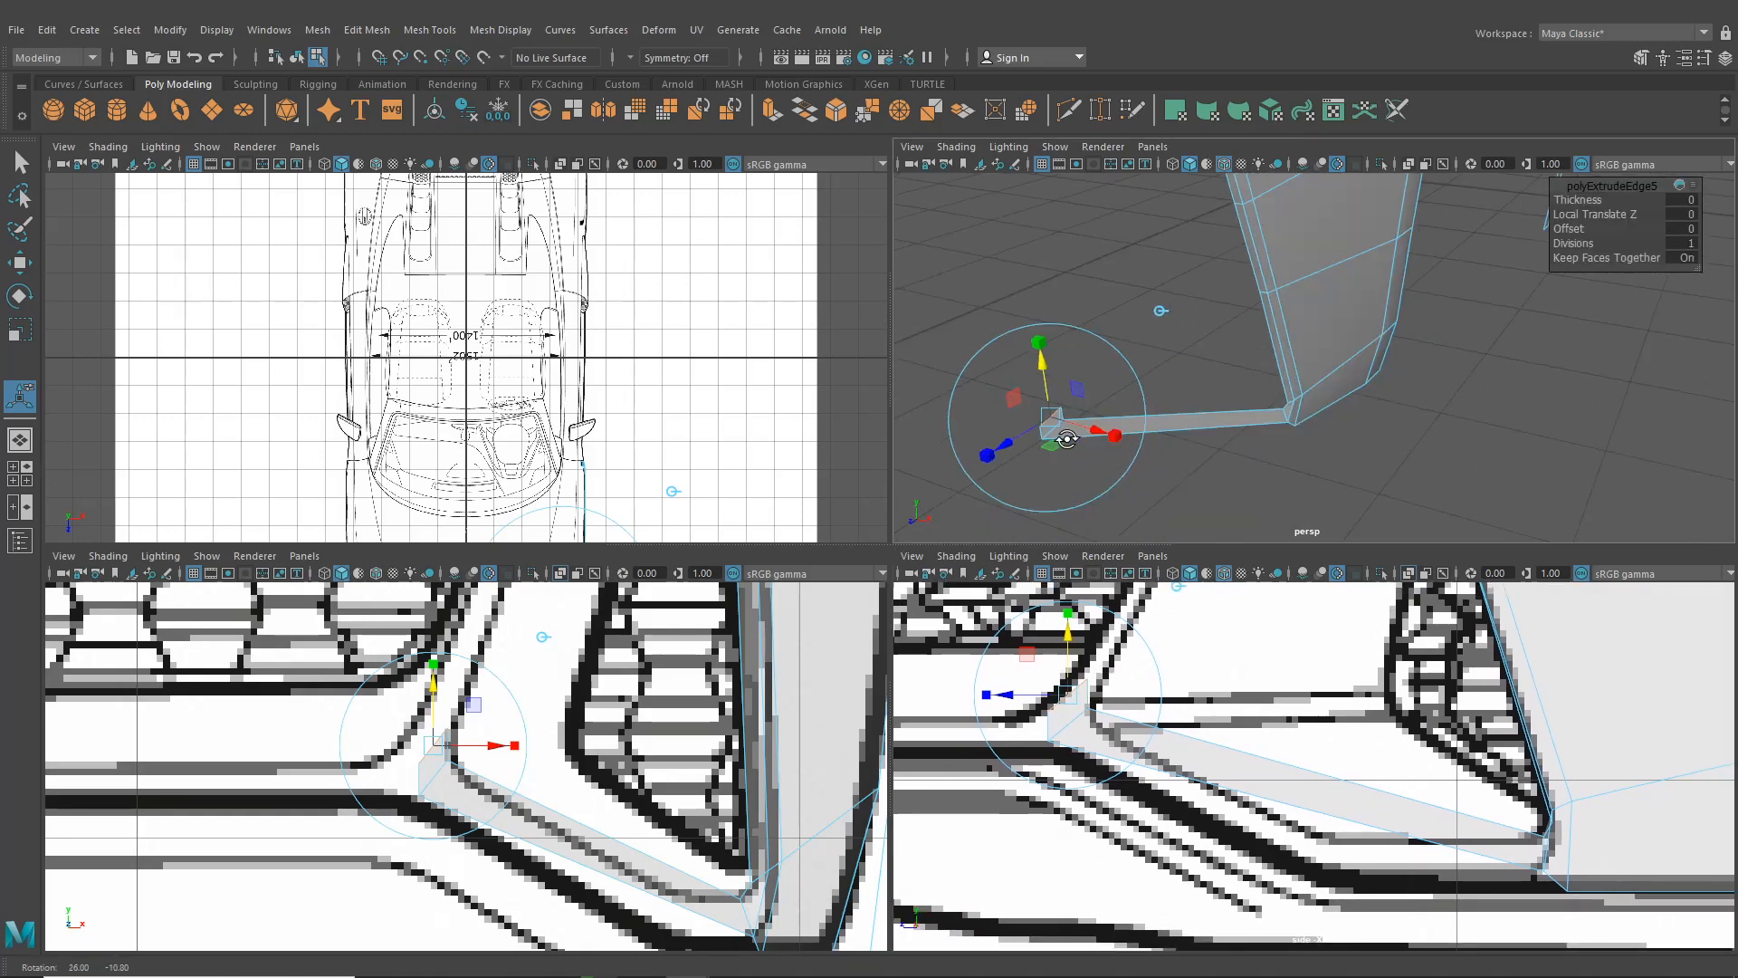
middle_click_drag(1063, 445, 1128, 465, "alt")
right_click_drag(1128, 465, 1148, 450, "alt")
middle_click_drag(1149, 450, 1216, 434, "alt")
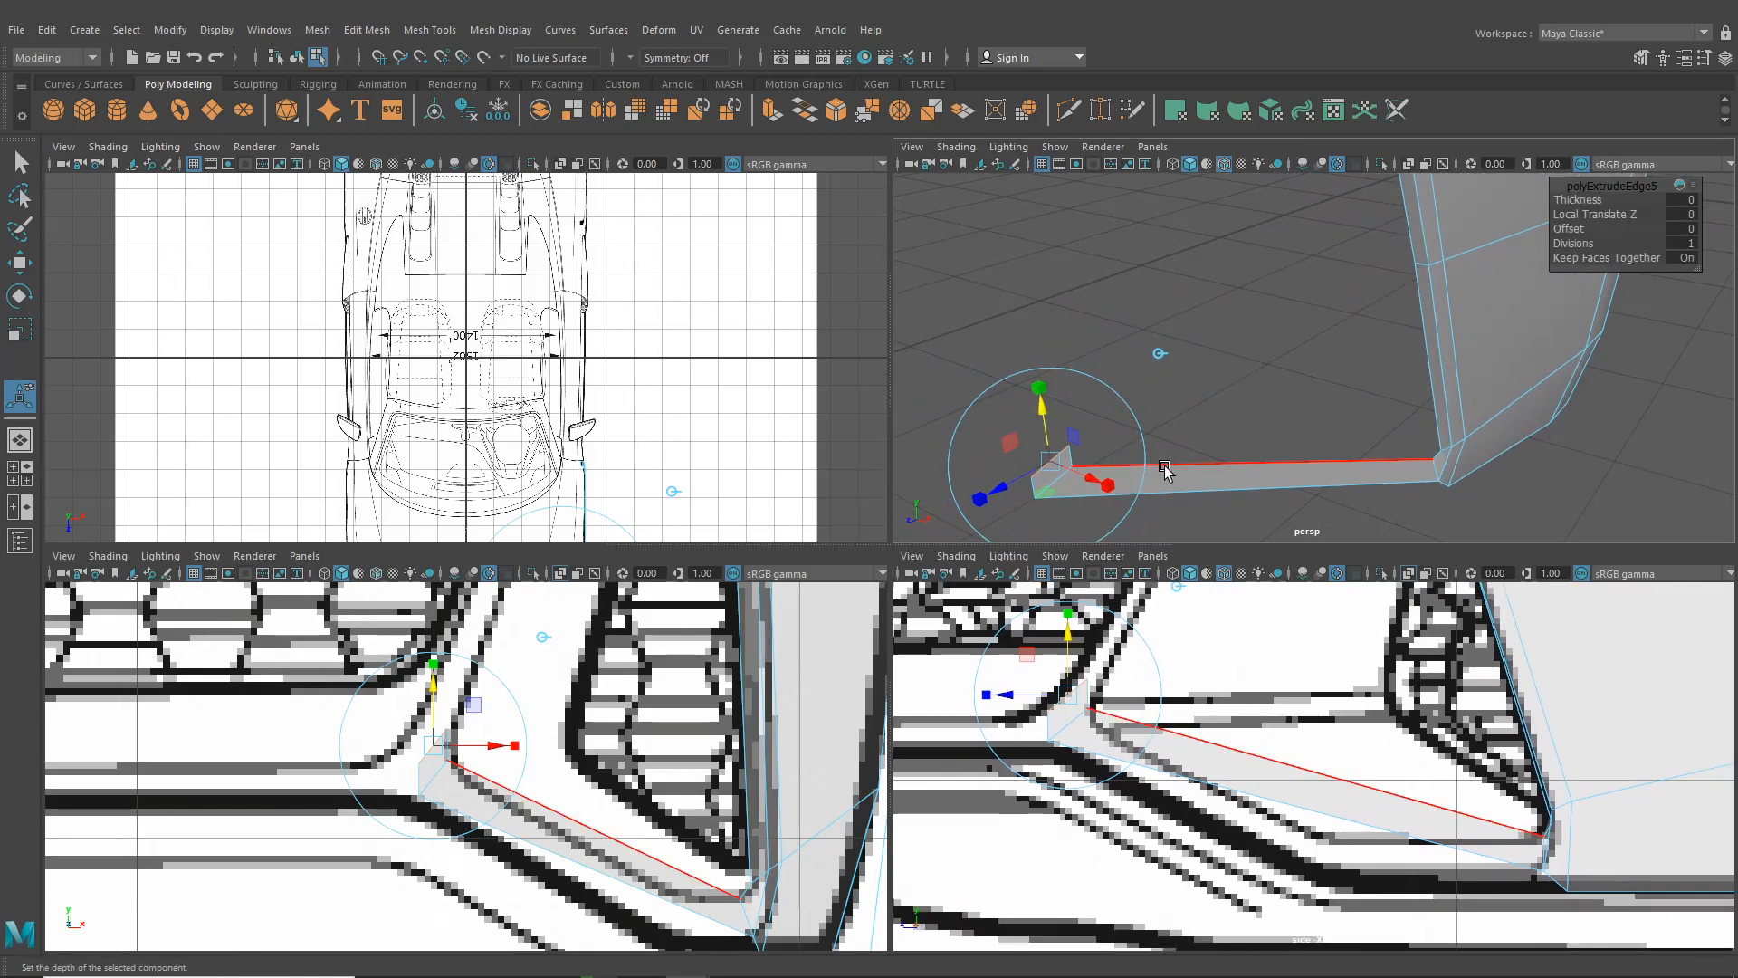
right_click_drag(1167, 460, 1122, 435)
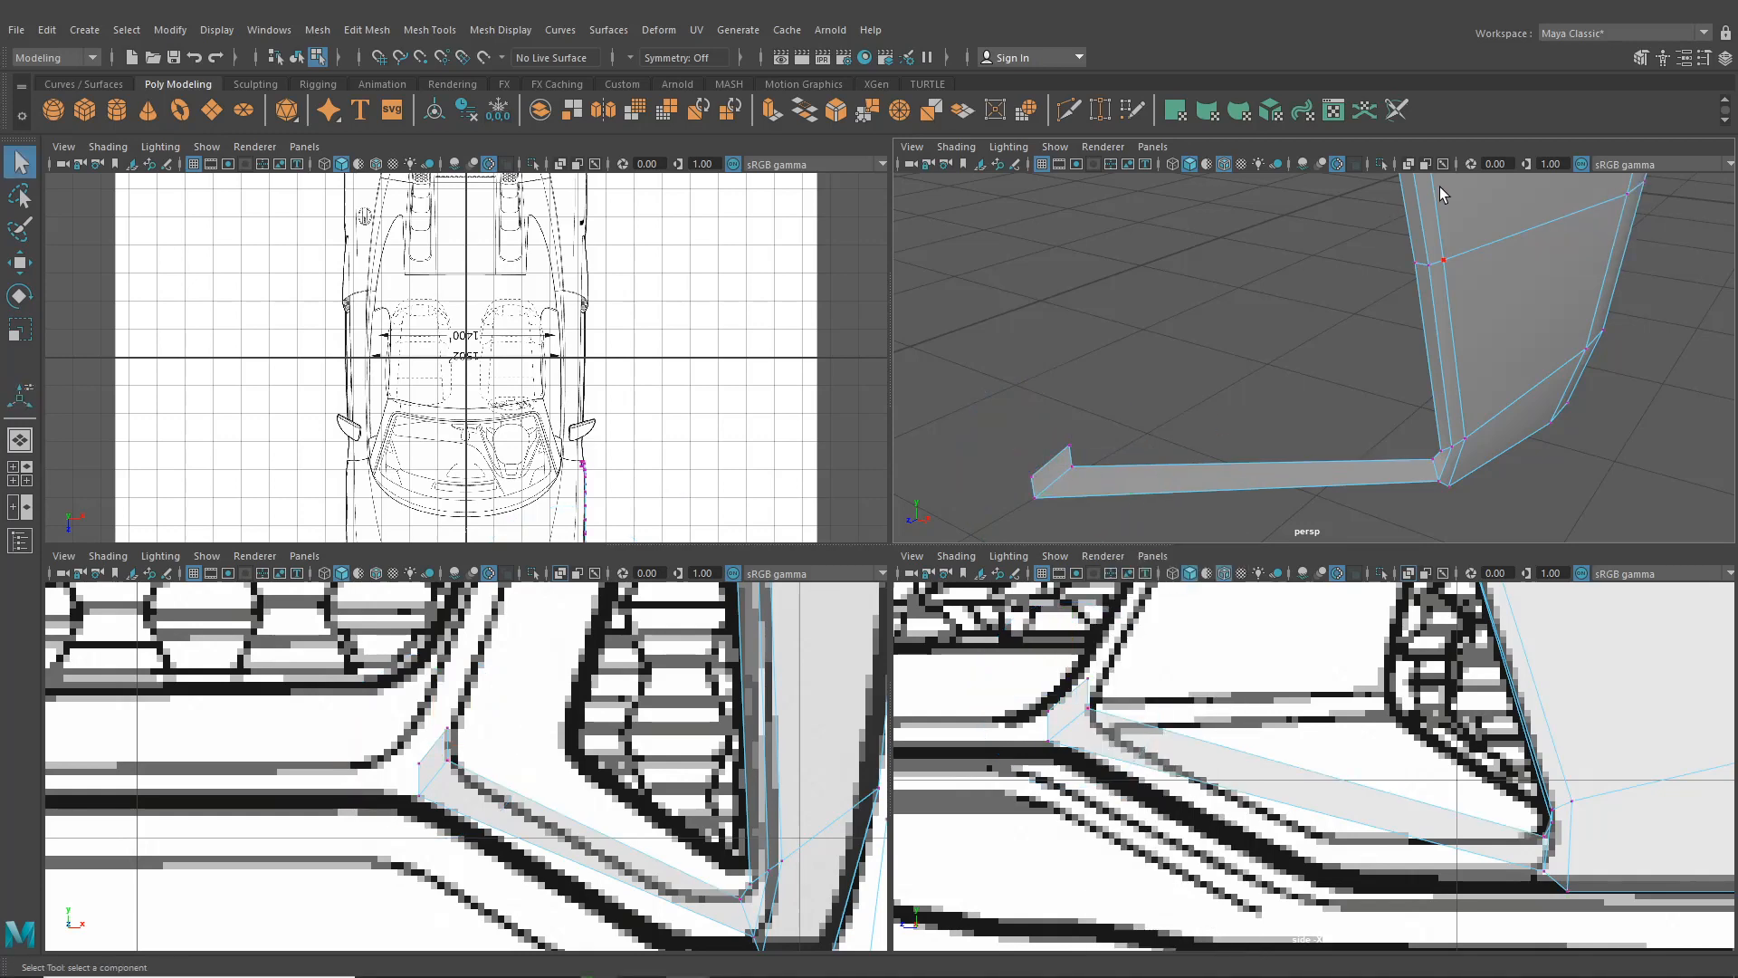
left_click(1100, 109)
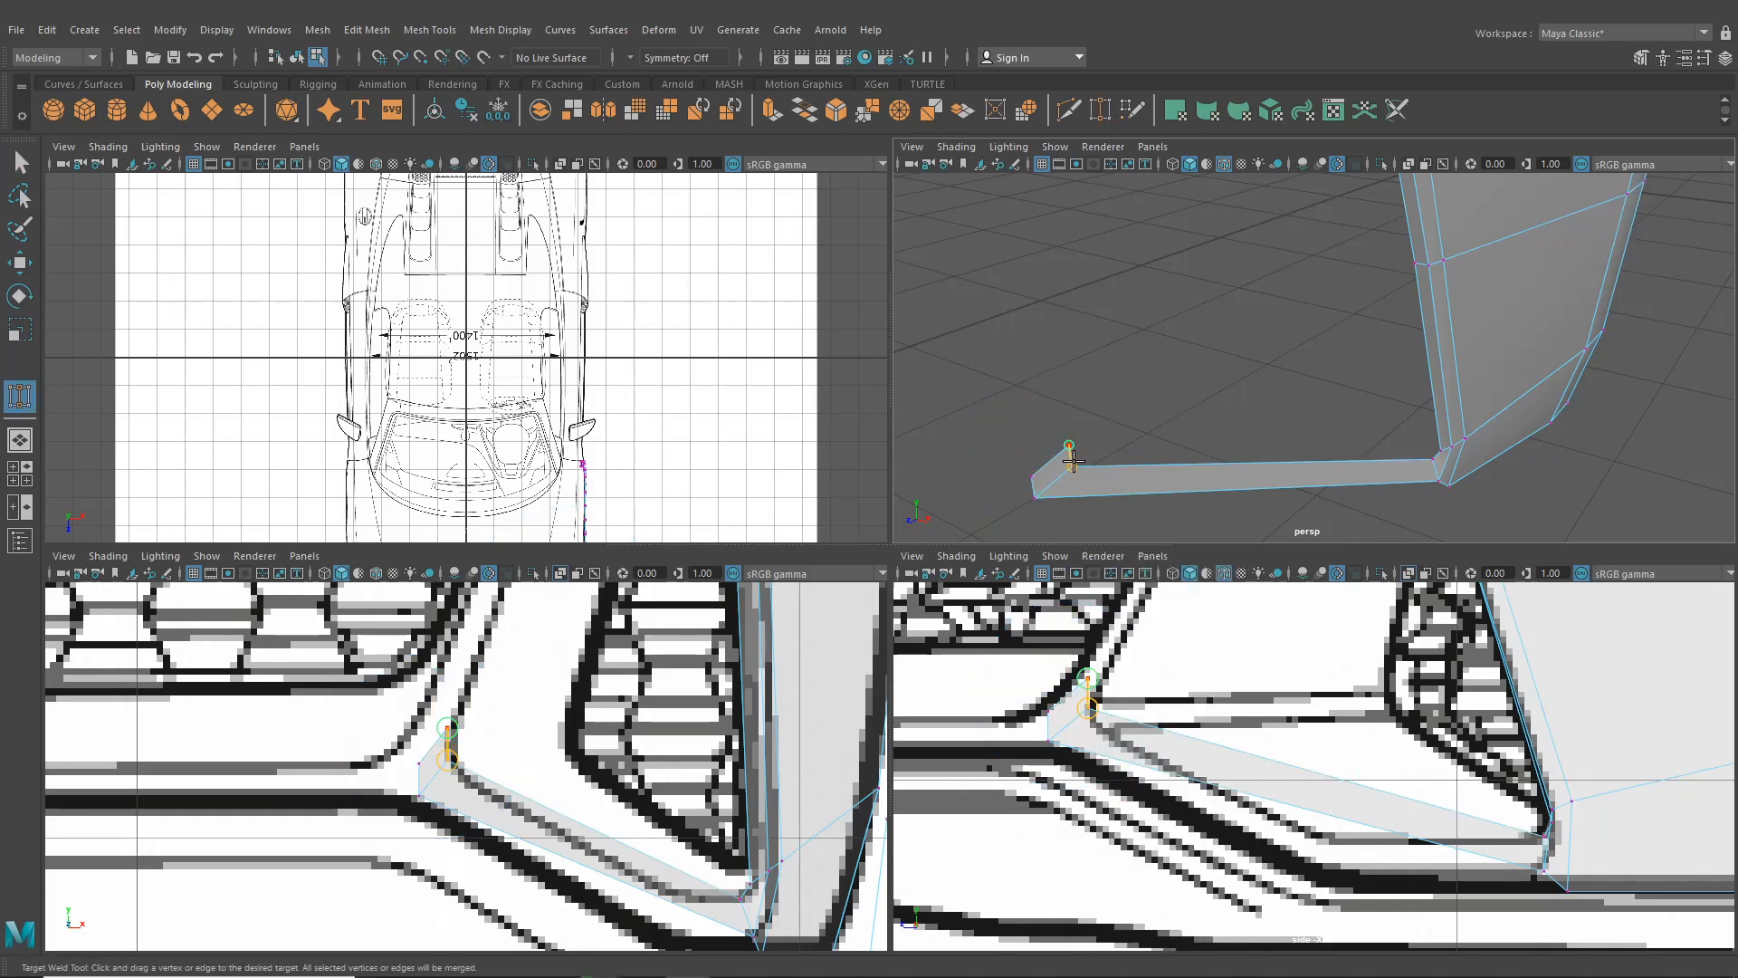
left_click_drag(1075, 469, 1075, 468)
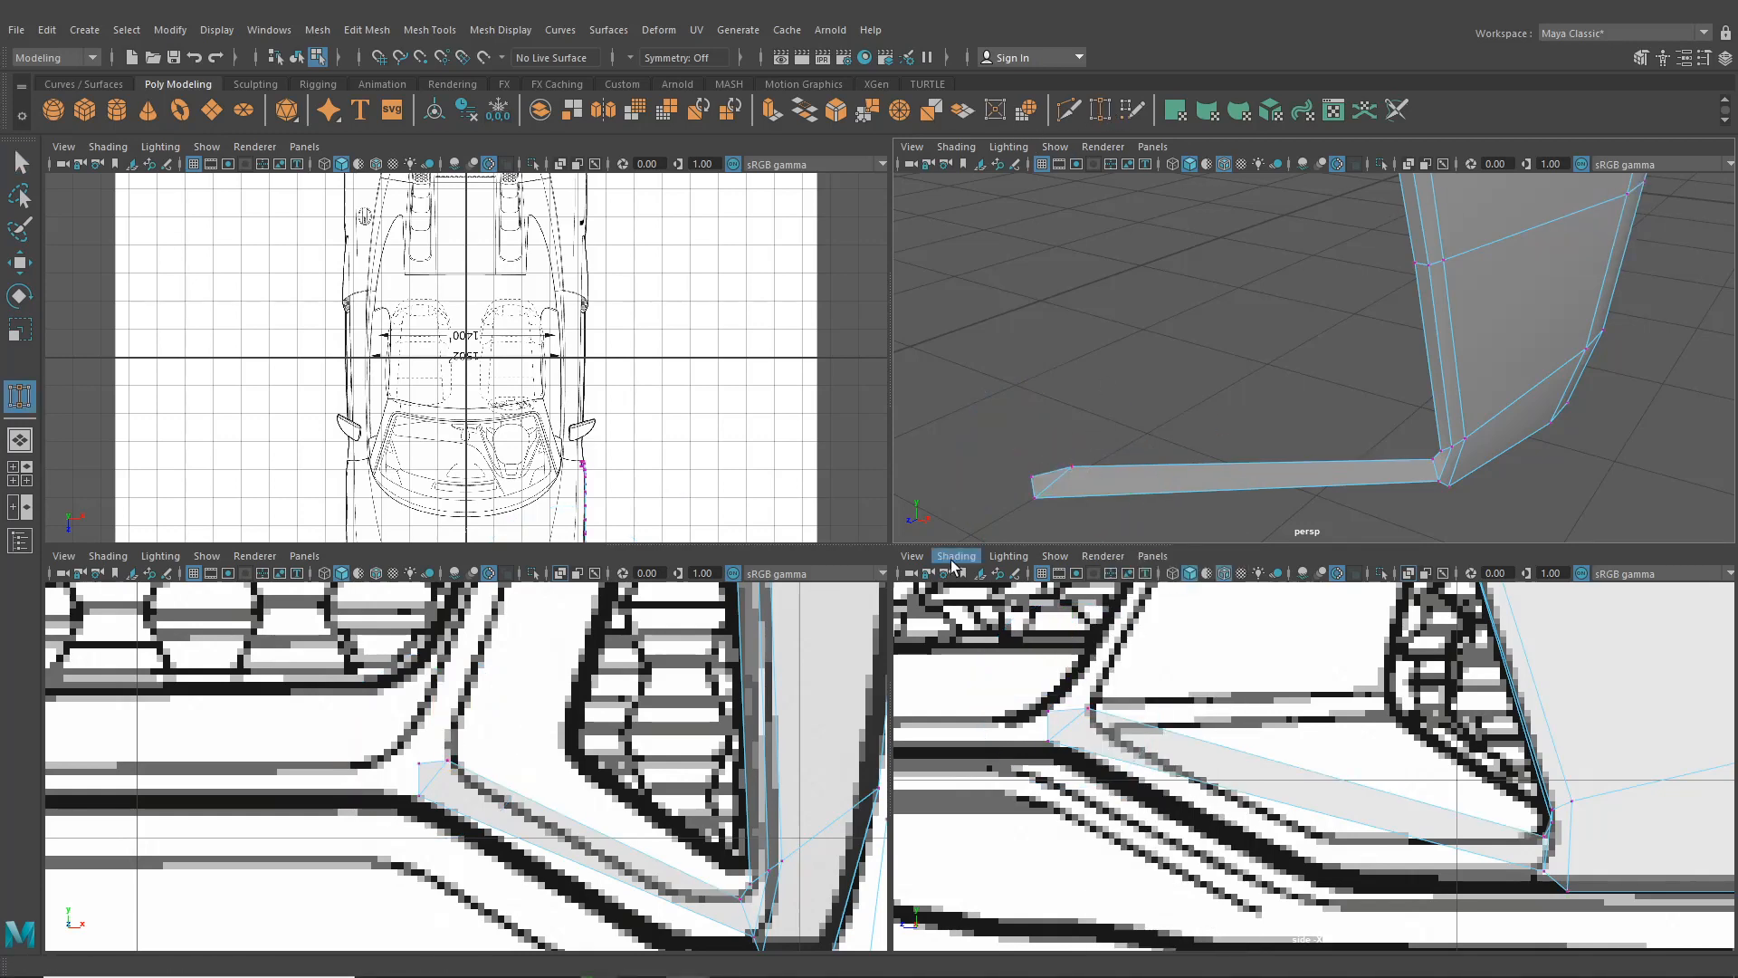
Move the triangular face's free vertex onto the curved grille trim line, aligning it in the front and side views
middle_click_drag(718, 659, 740, 655, "alt")
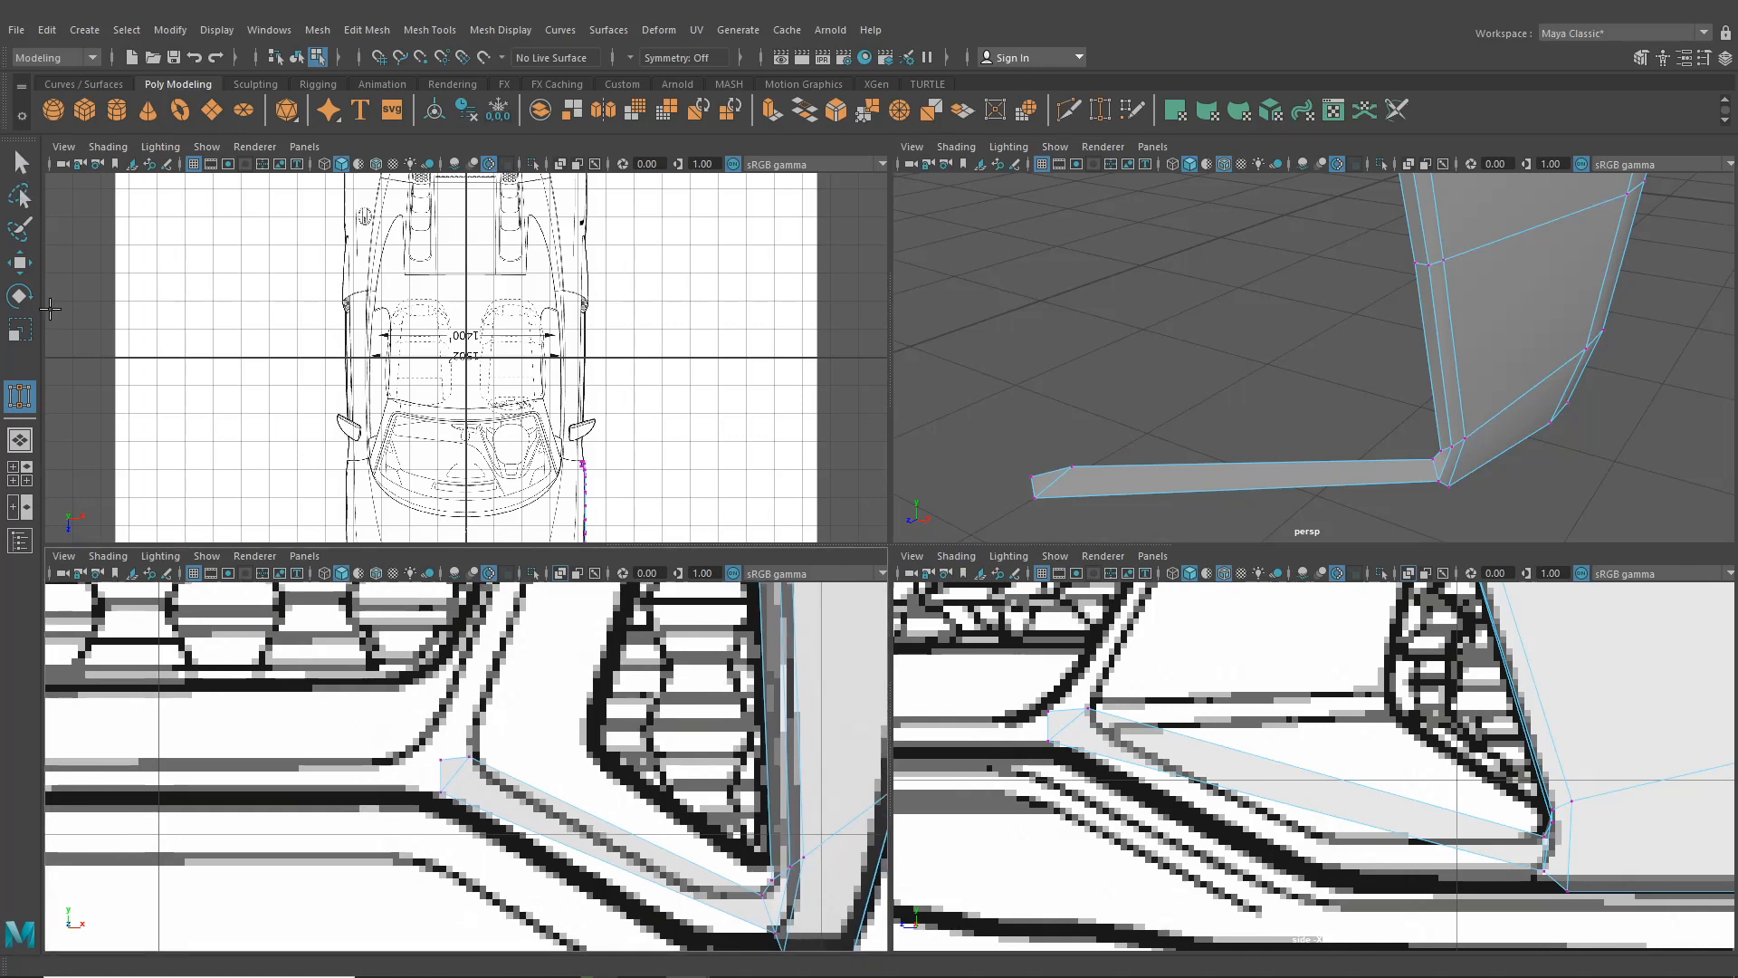
left_click(13, 269)
mouse_move(436, 749)
left_mouse_down()
mouse_move(443, 772)
mouse_move(407, 760)
left_mouse_up()
middle_click_drag(406, 760, 586, 777, "alt")
left_click_drag(613, 738, 609, 733)
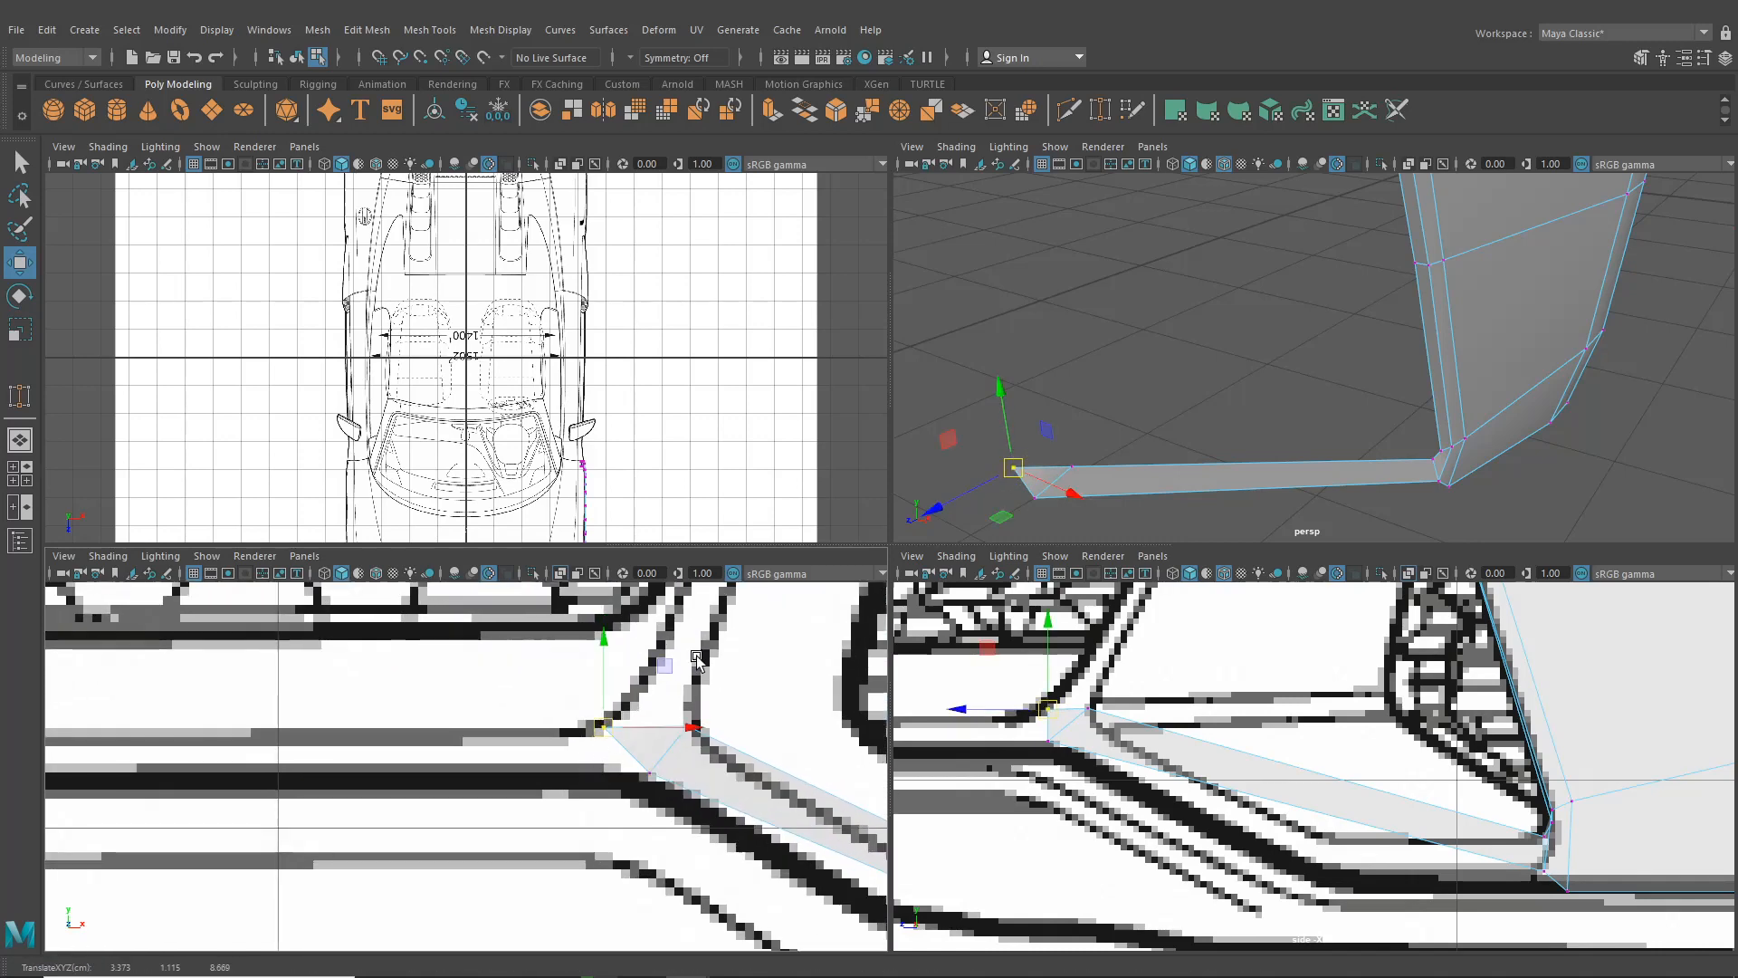
scroll(1057, 742, "up", 2)
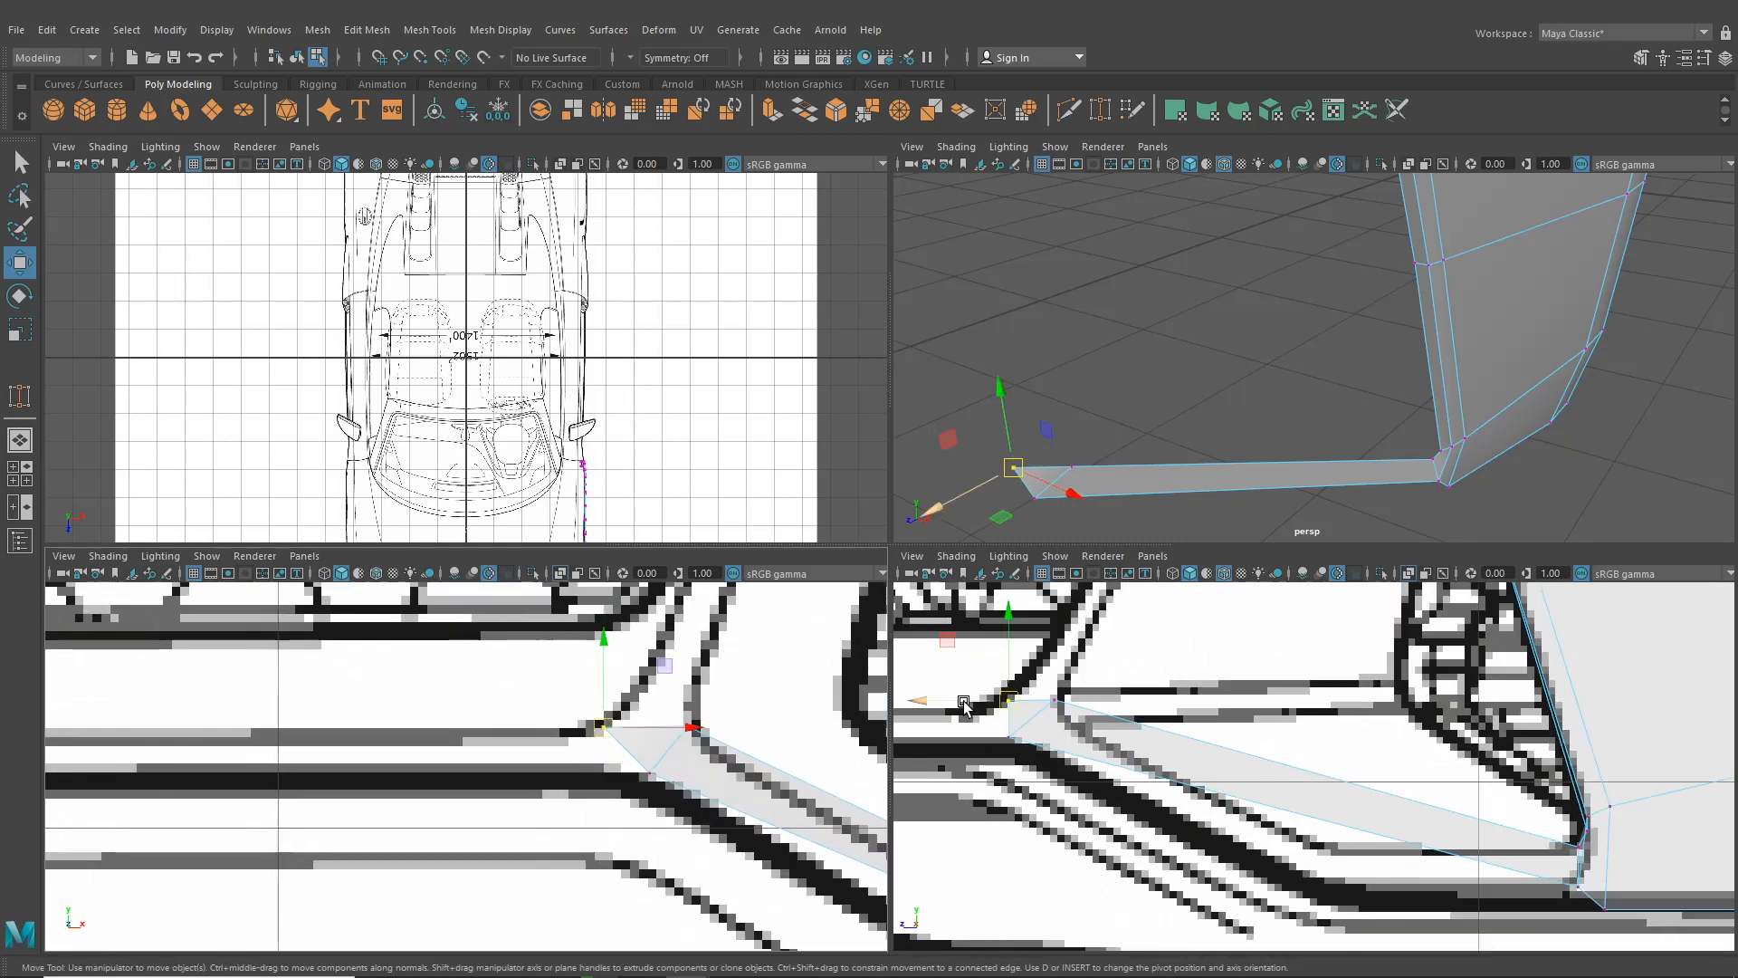
mouse_move(964, 702)
left_mouse_down()
mouse_move(997, 674)
mouse_move(968, 708)
left_mouse_up()
Extrude the triangular face's upper edge upward along the slanted trim beside the large intake grille
left_click_drag(1077, 462, 1010, 503, "alt")
right_click_drag(1077, 452, 1156, 438)
left_click(1026, 706)
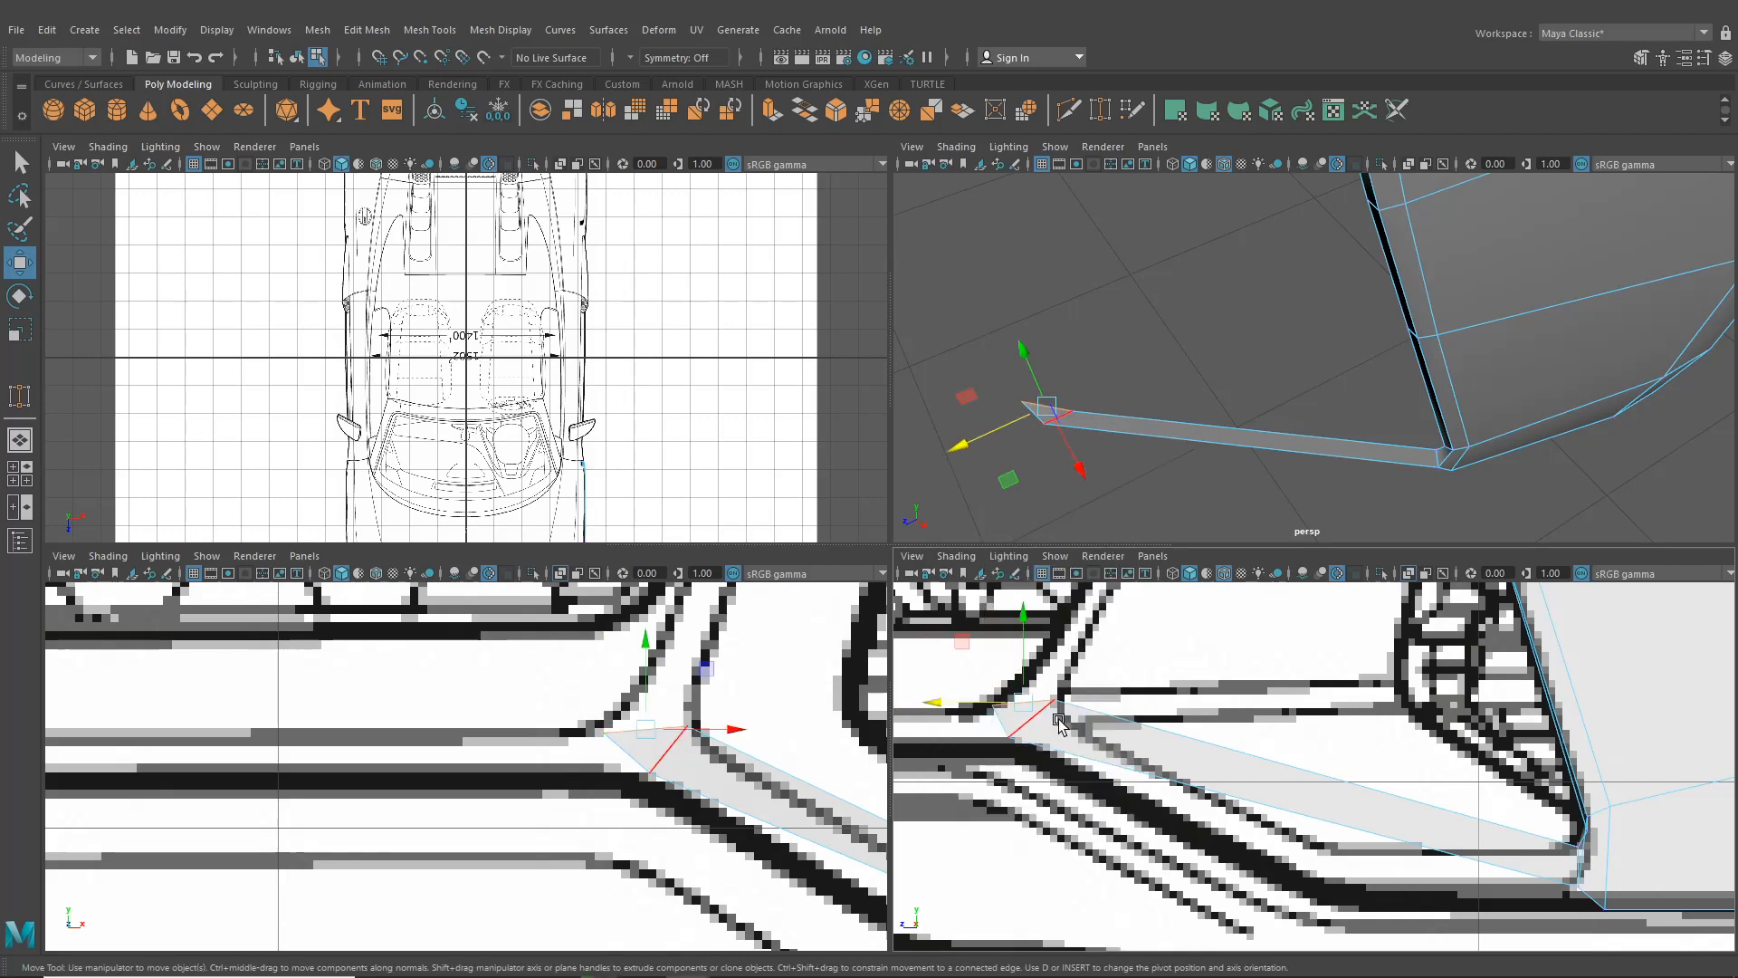
middle_click_drag(666, 867, 616, 914, "alt")
key("ctrl+e")
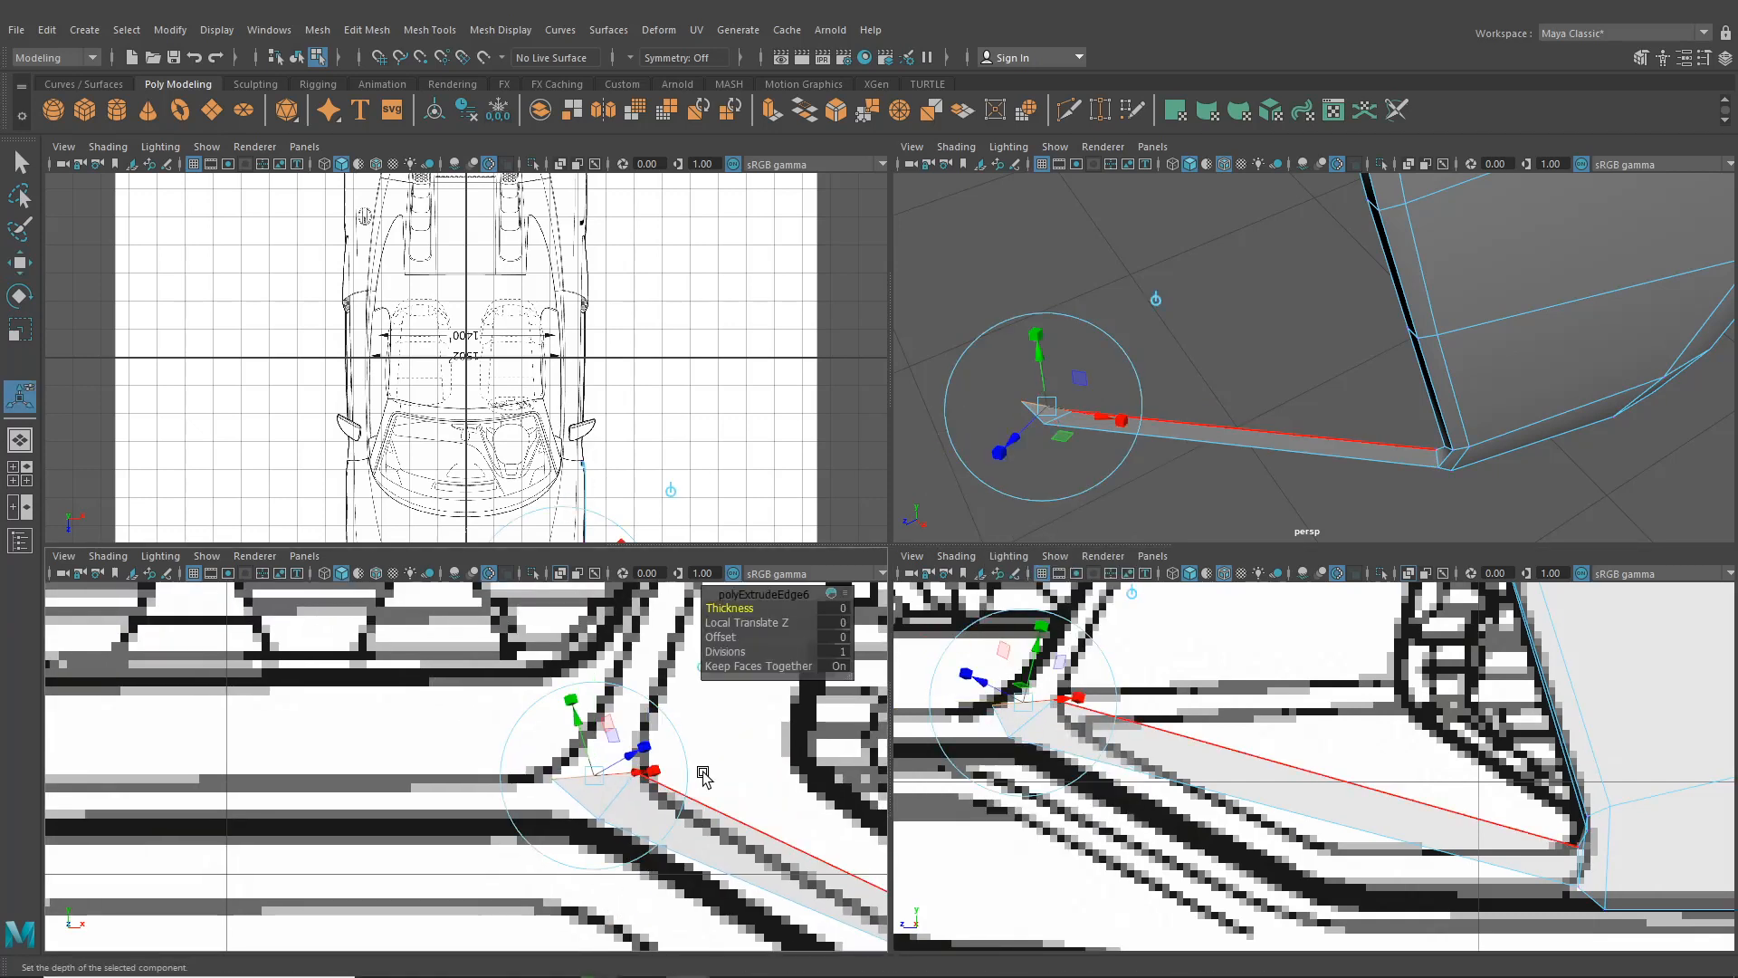
middle_click_drag(710, 779, 574, 826, "alt")
left_click_drag(473, 874, 559, 652)
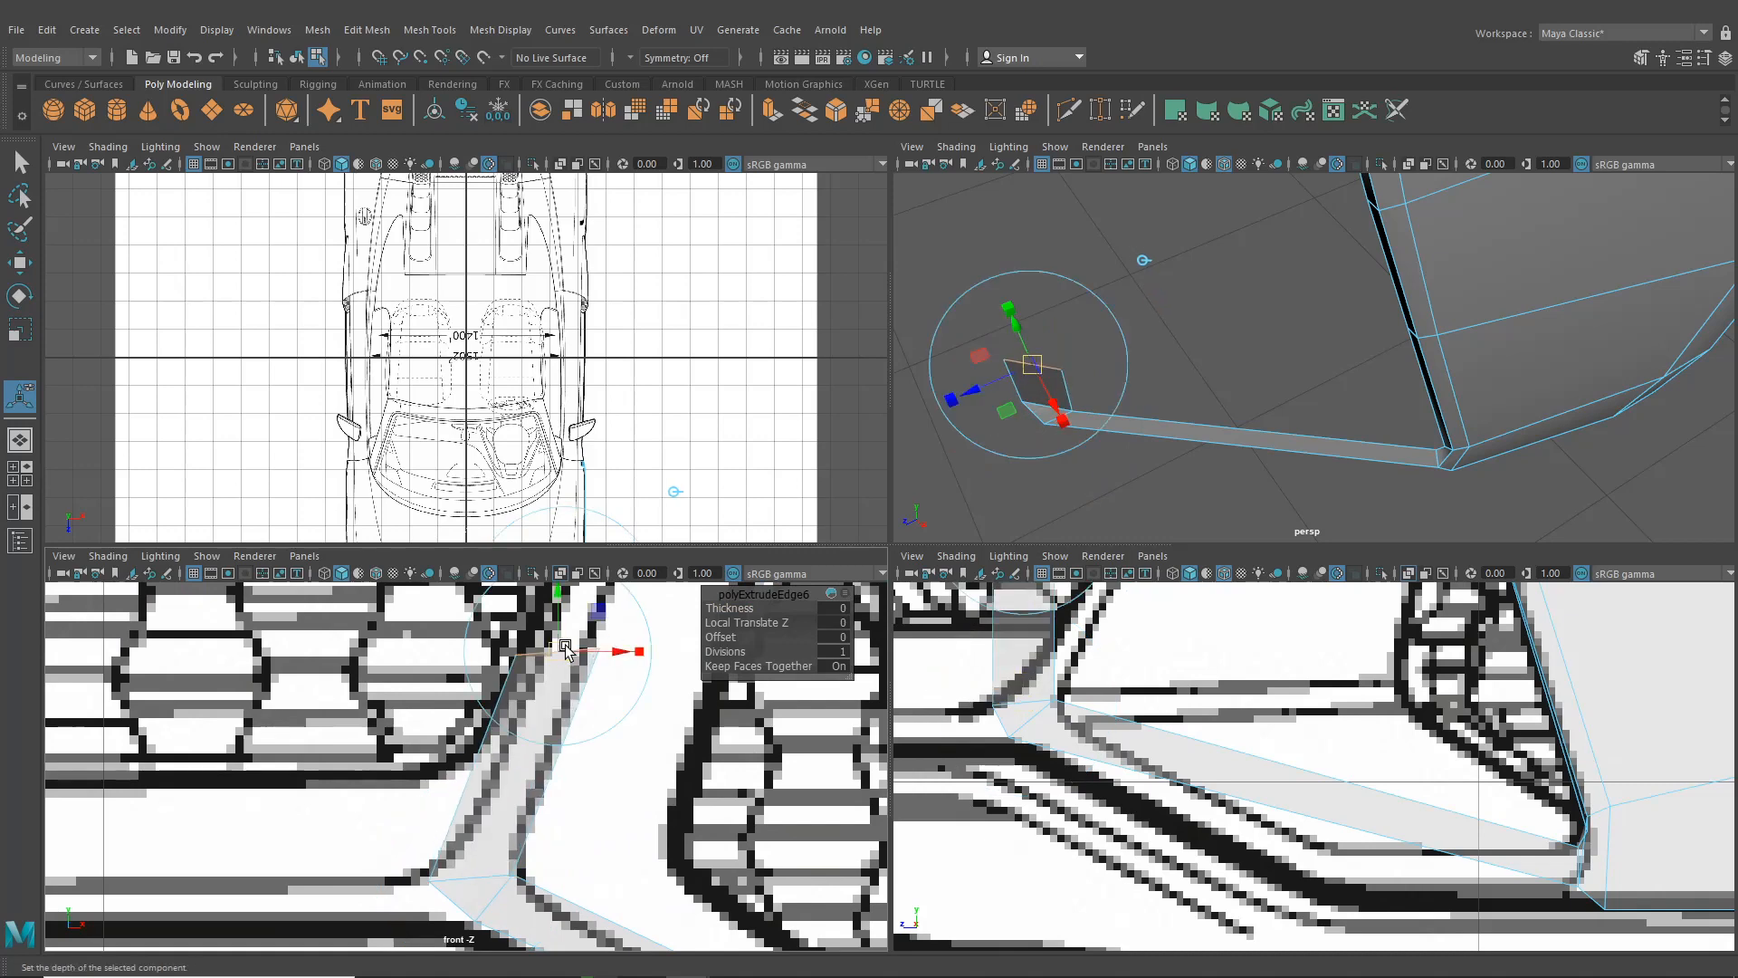
Raise the extruded edge in the front view until it reaches the upper end of the slanted trim
middle_click_drag(560, 654, 523, 820, "alt")
left_click_drag(523, 821, 601, 650)
scroll(580, 702, "down", 8)
middle_click_drag(577, 705, 579, 722, "alt")
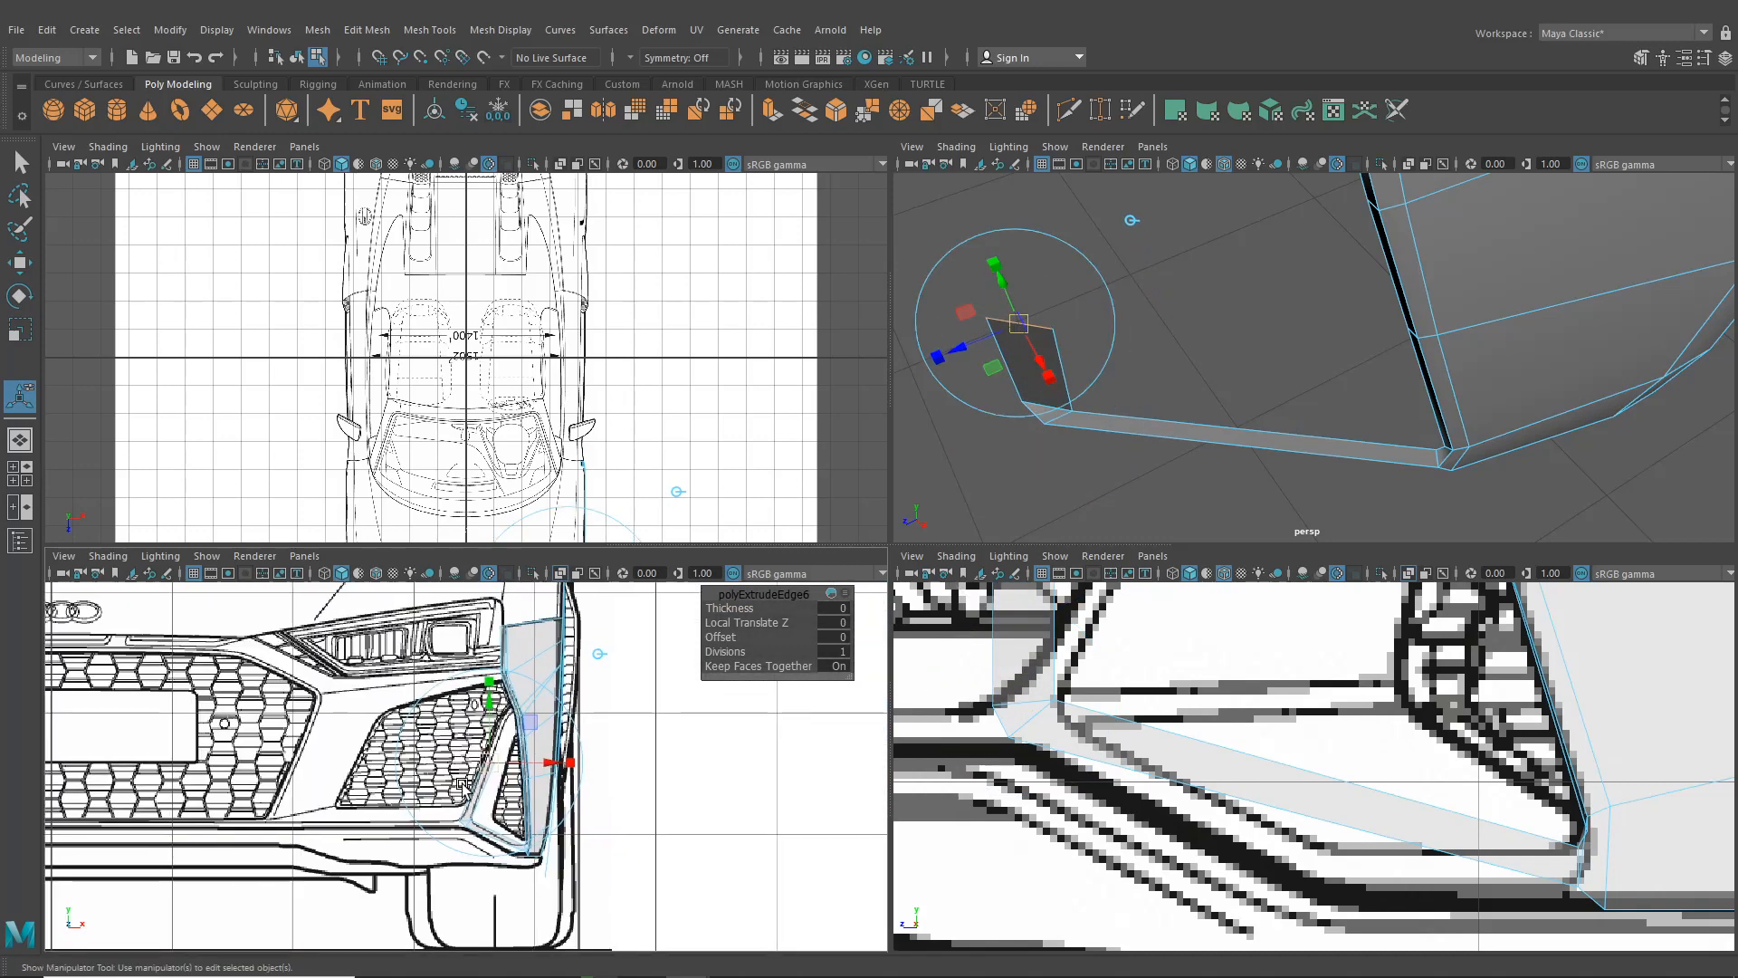
right_click_drag(462, 780, 688, 833, "alt")
left_click_drag(491, 751, 558, 668)
Narrow the slanted strip's upper end by moving its vertex nearest the fender onto the trim line in the front view
right_click_drag(507, 660, 566, 641, "alt")
middle_click_drag(566, 641, 473, 738, "alt")
right_click_drag(474, 738, 443, 462, "alt")
key("w")
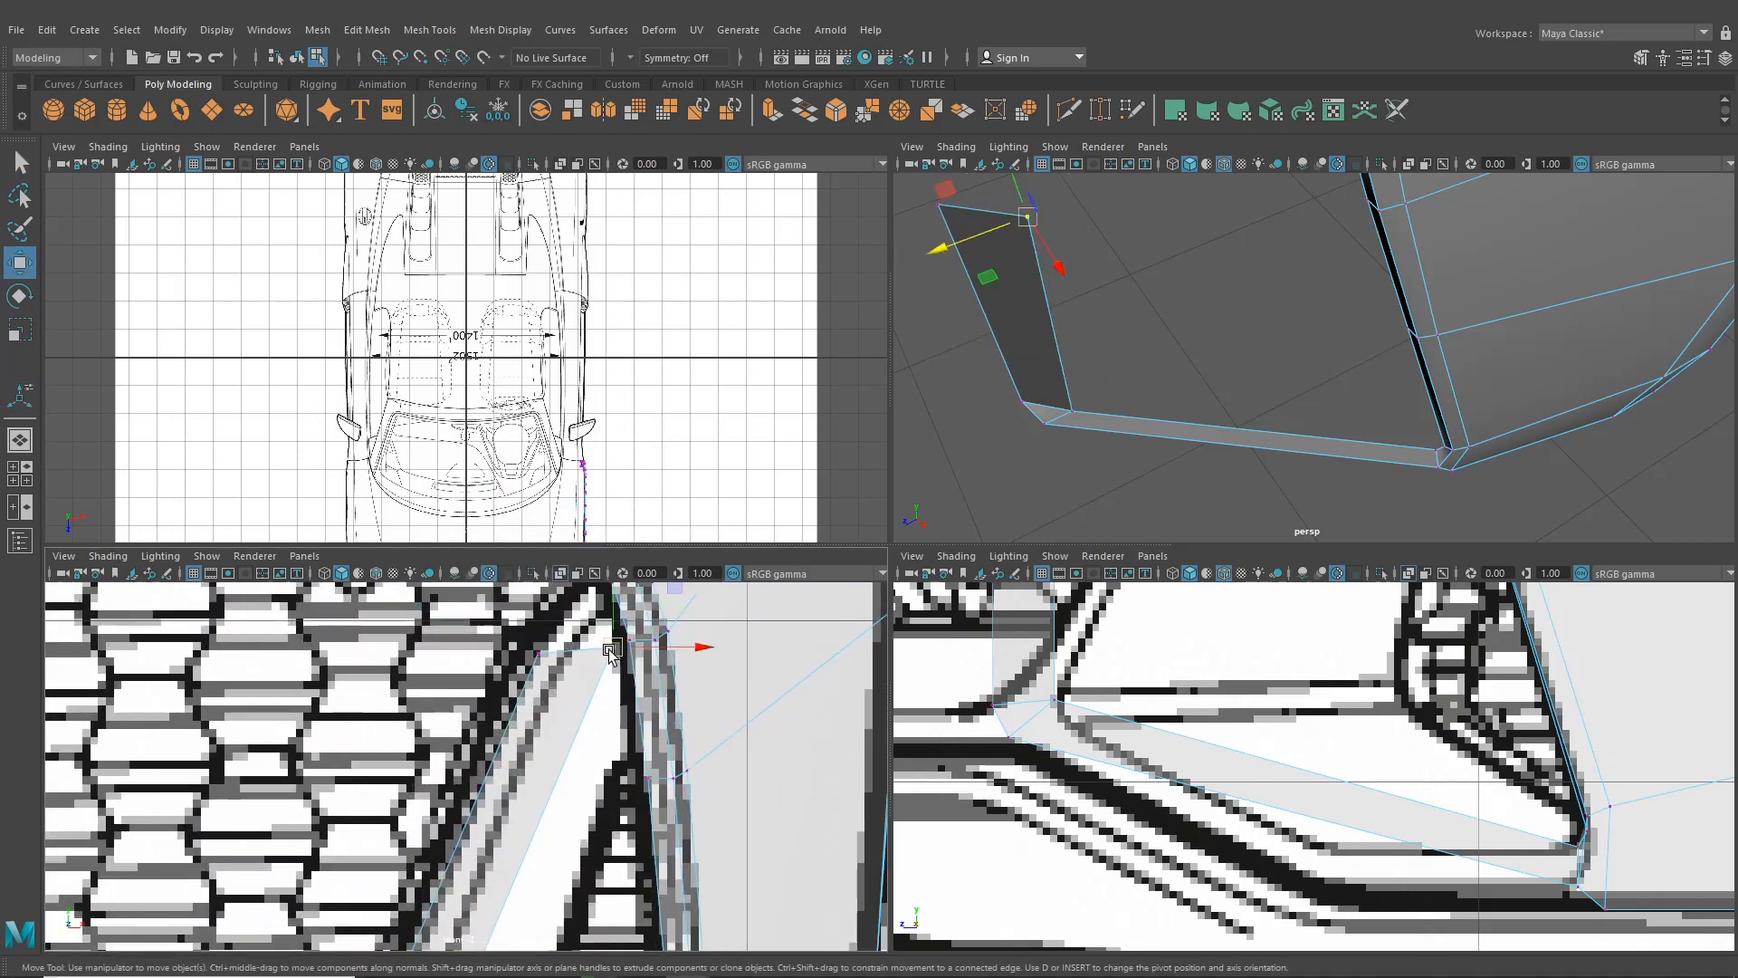
left_click_drag(619, 658, 571, 670)
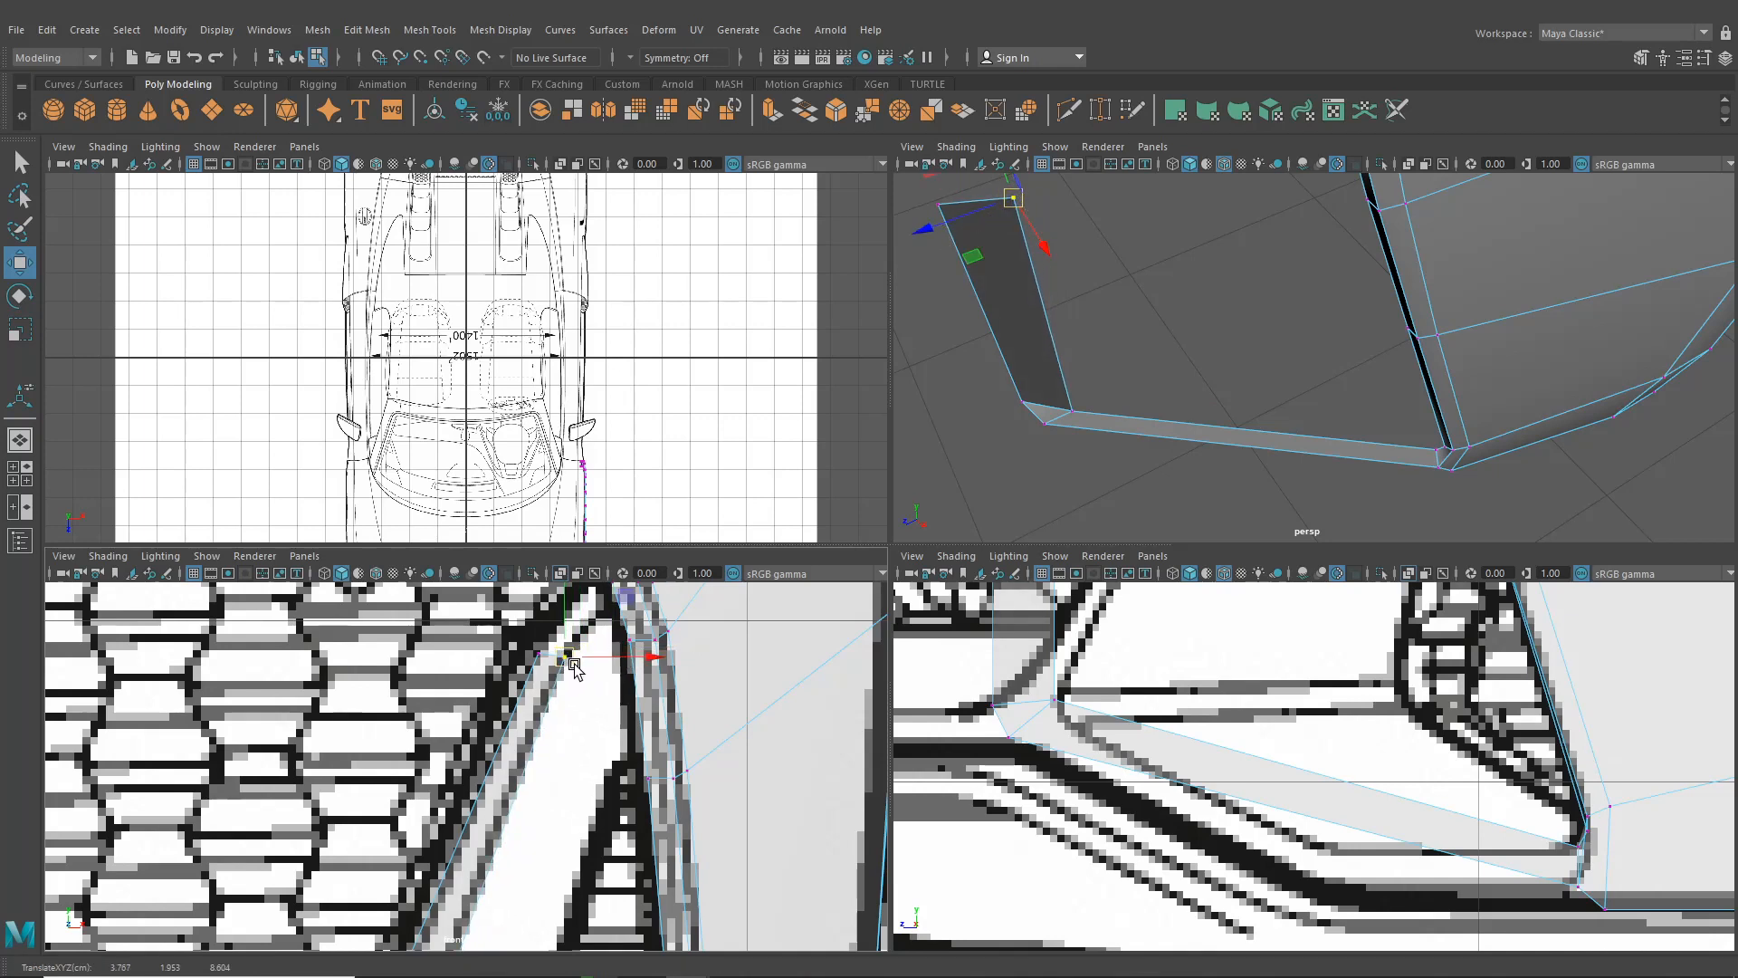
Move both upper vertices of the slanted strip back toward the fender in the side view to follow the trim line
scroll(1068, 706, "down", 10)
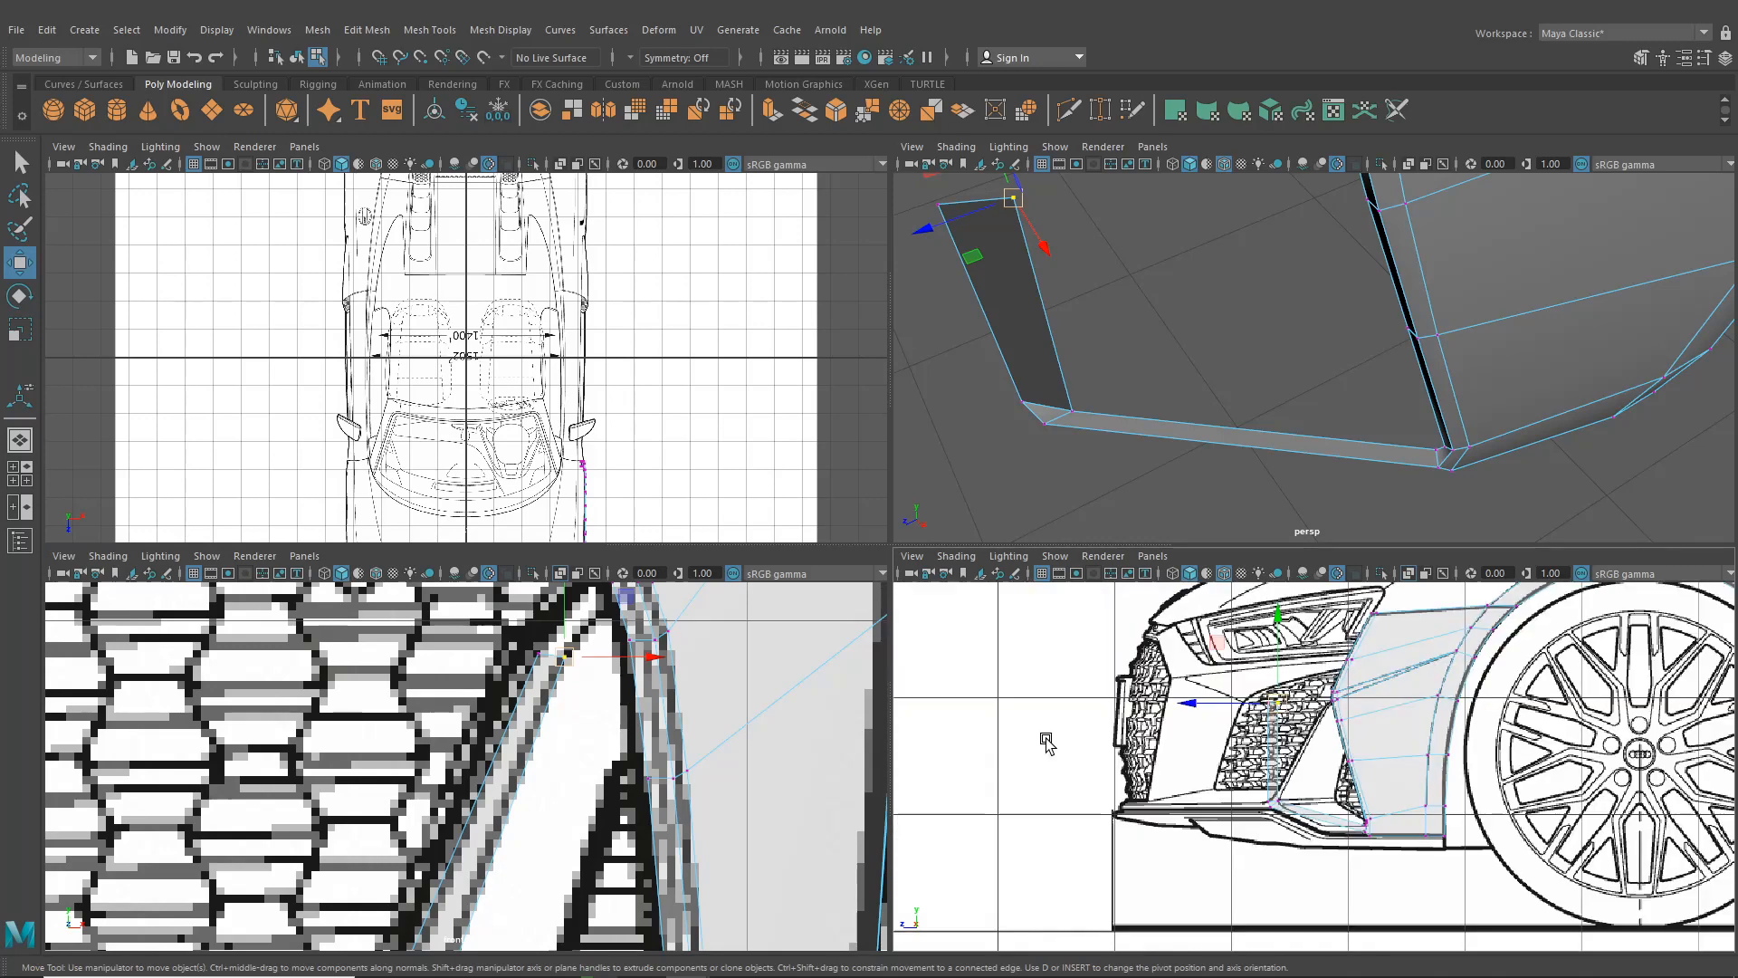
scroll(1234, 675, "up", 4)
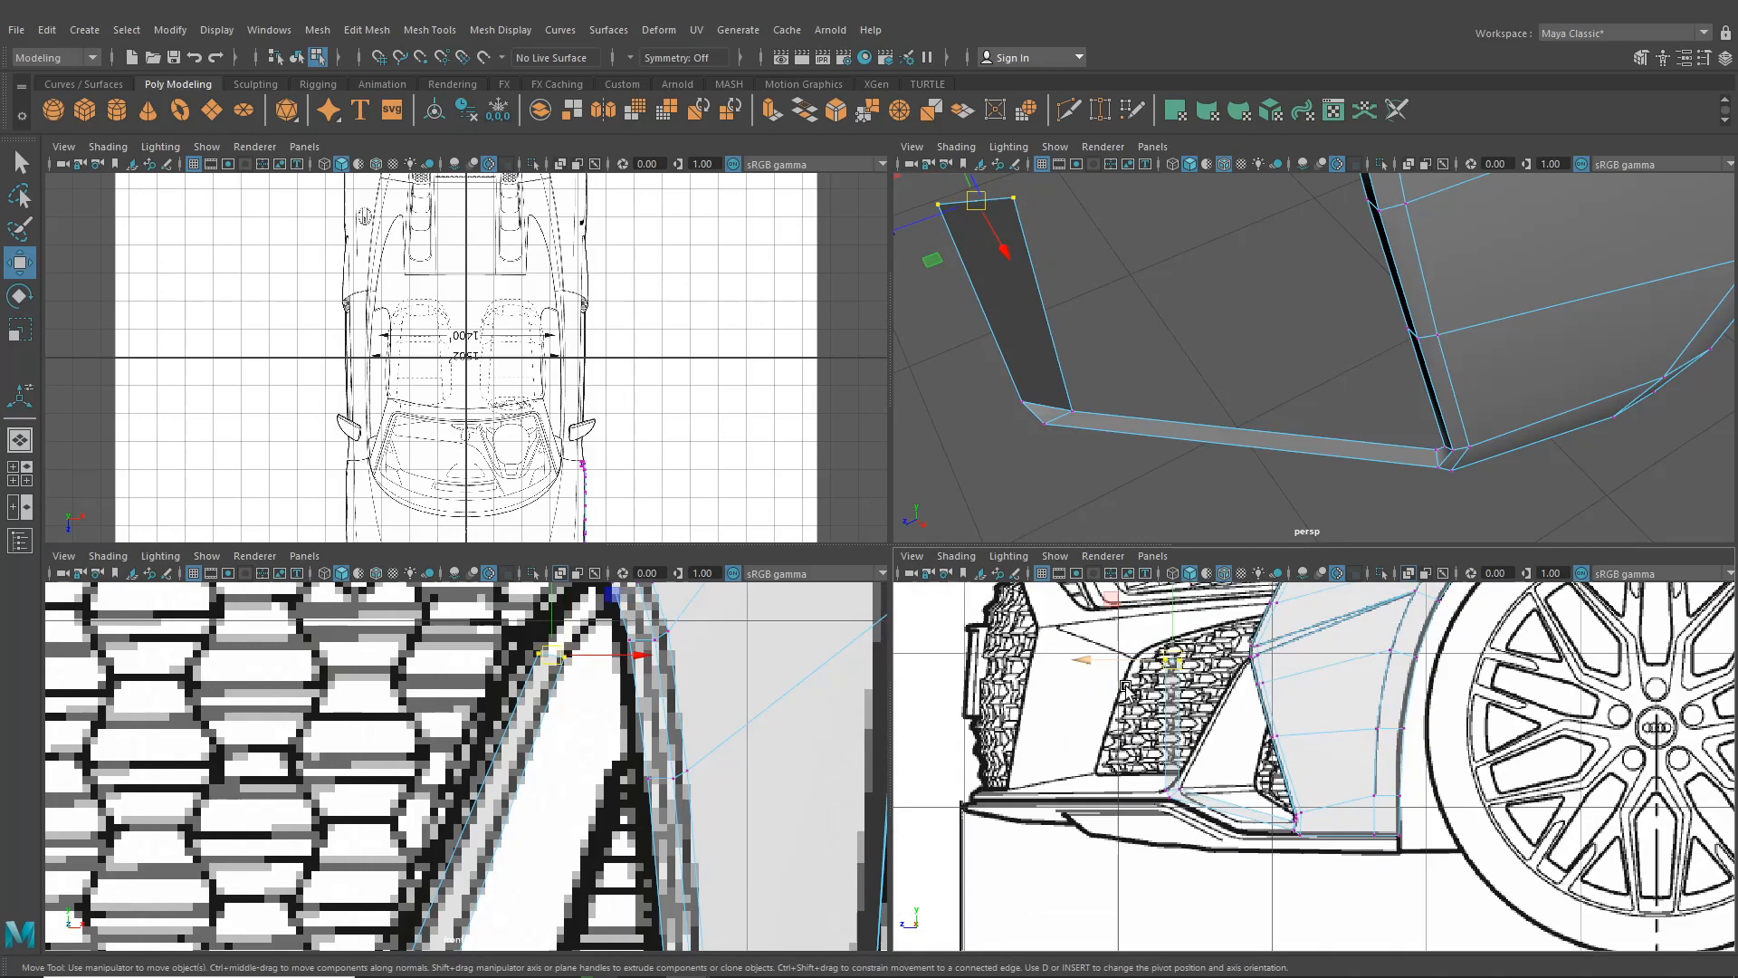
left_click_drag(1046, 625, 1125, 644)
scroll(1141, 670, "up", 6)
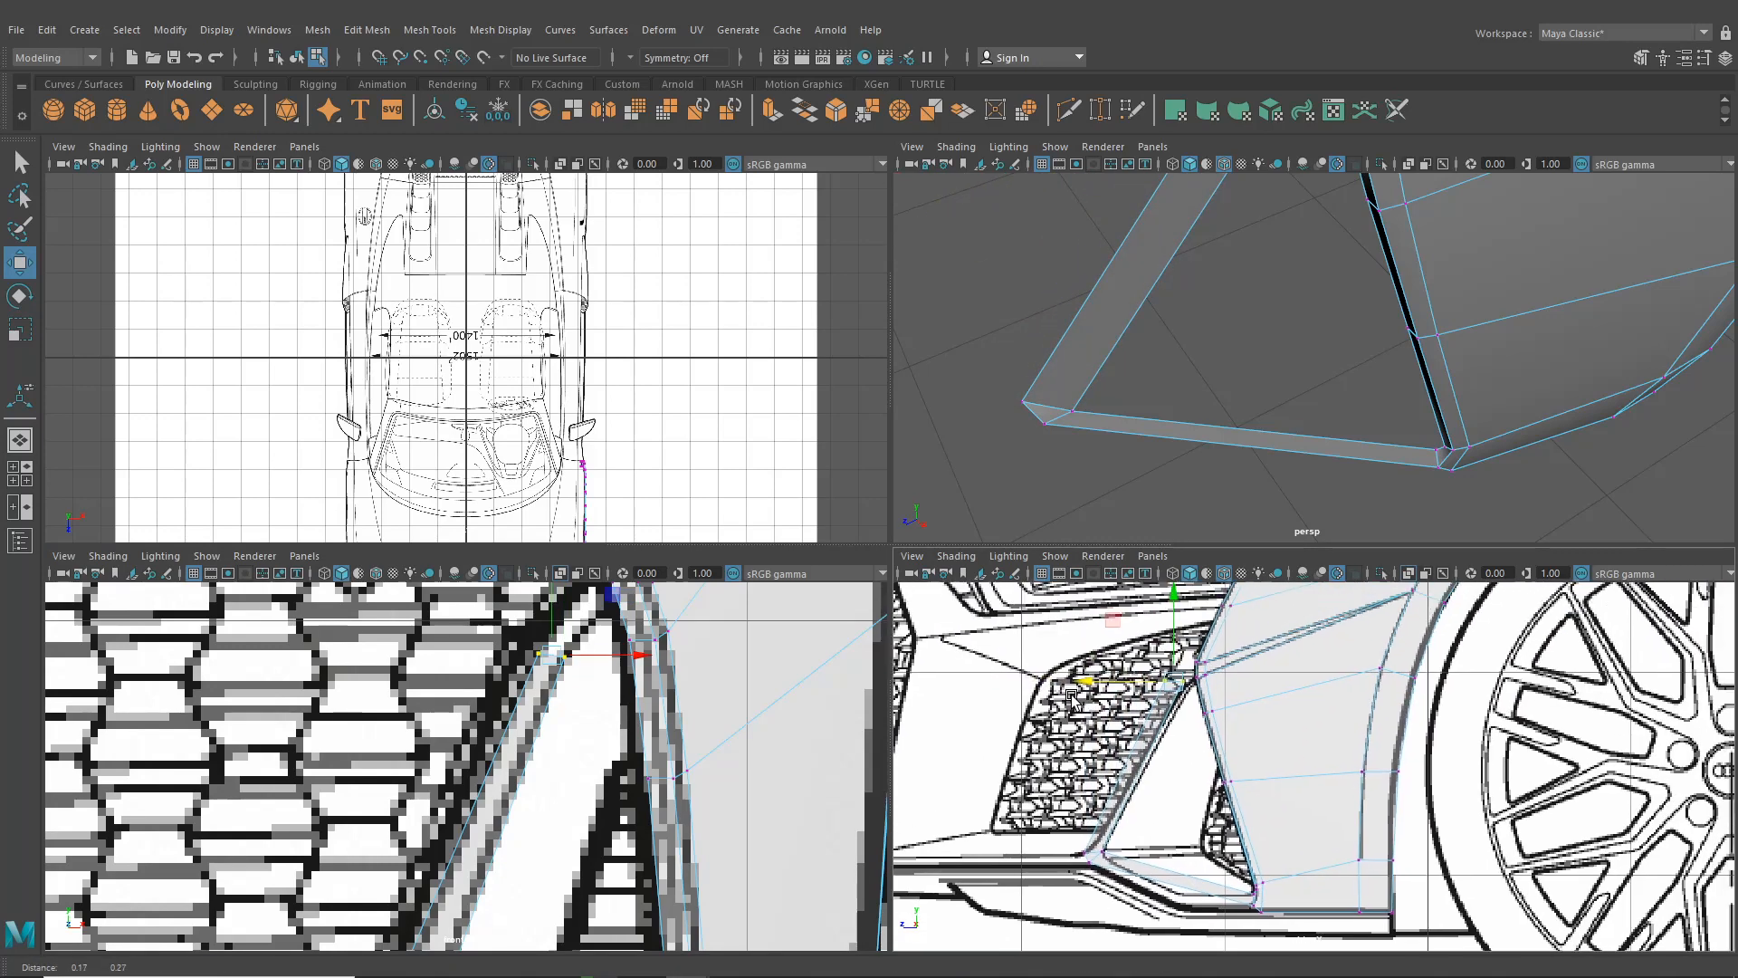
scroll(1173, 729, "up", 3)
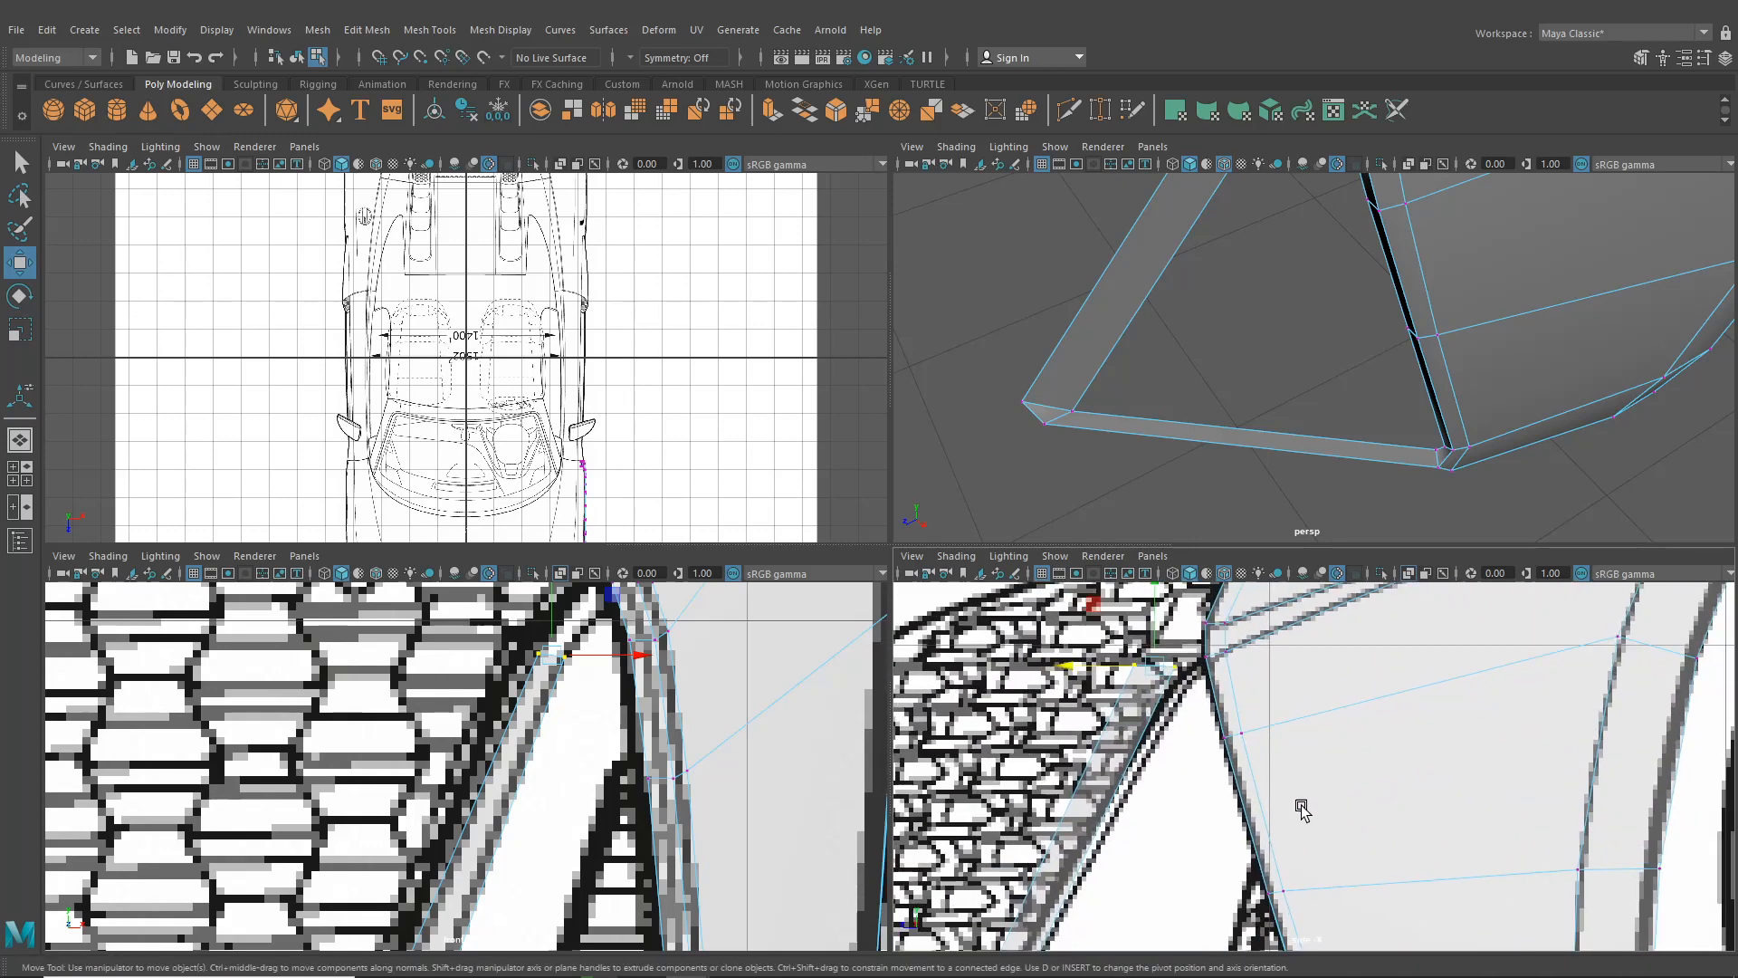
left_click_drag(1067, 672, 1095, 679)
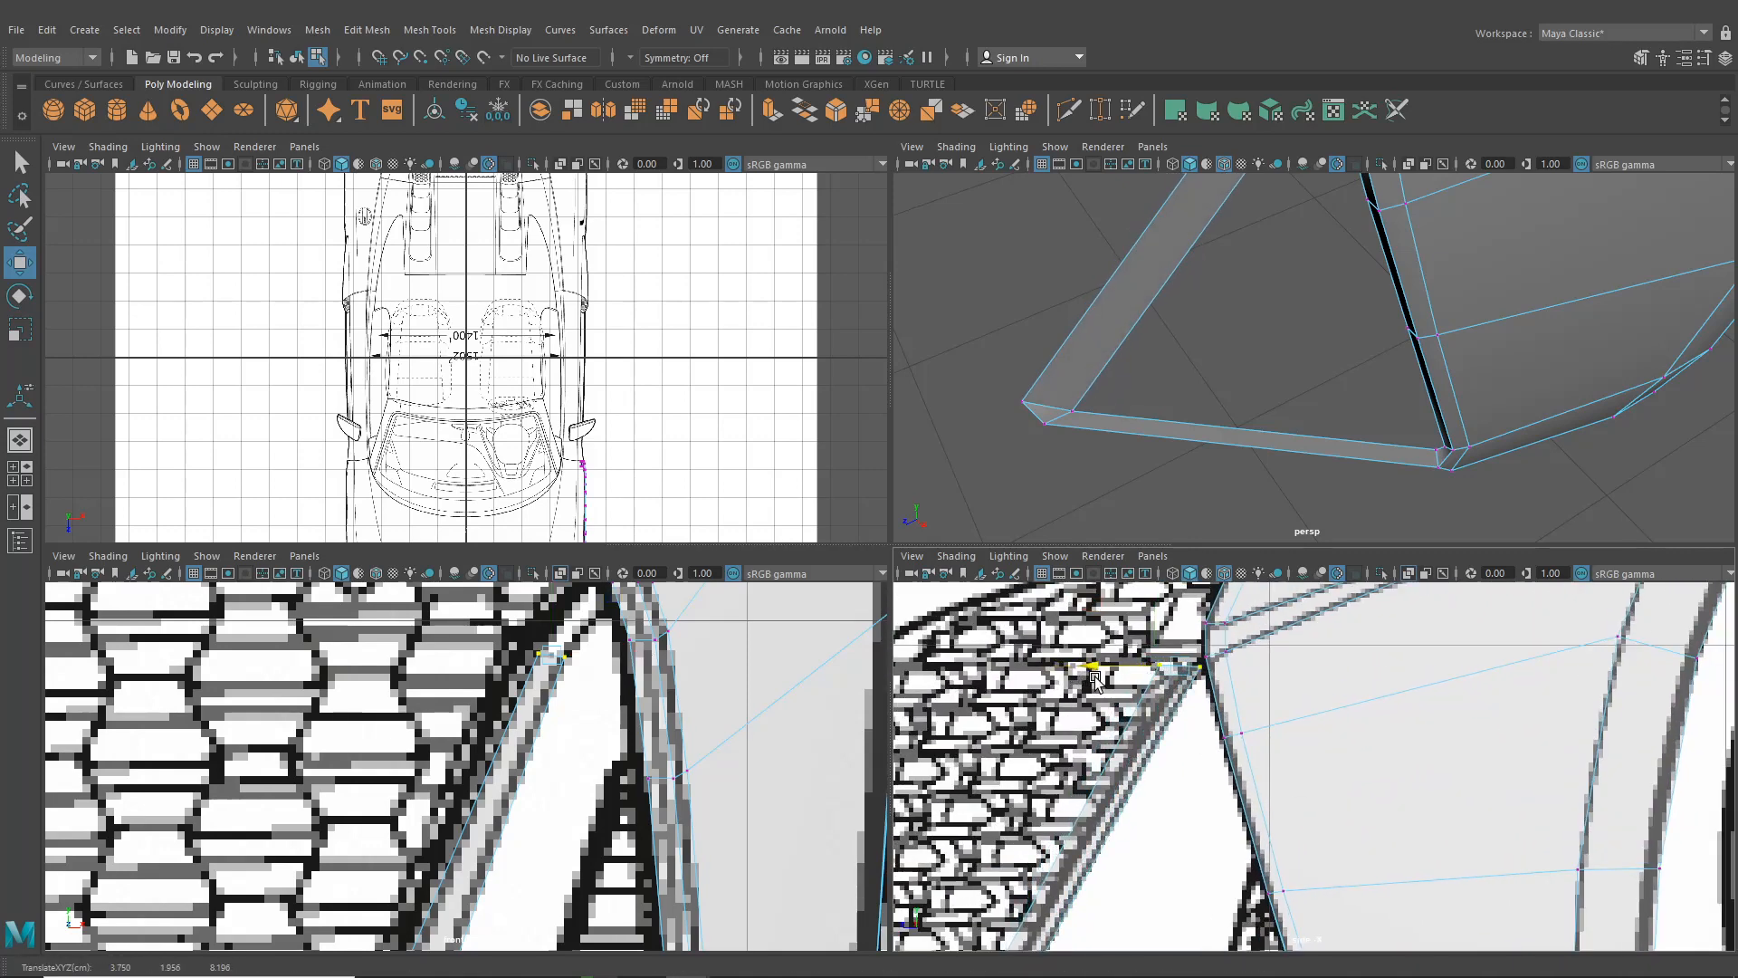
Fine-adjust the slanted strip's upper end in the side view so it sits on the trim line
right_click_drag(1168, 702, 1089, 466)
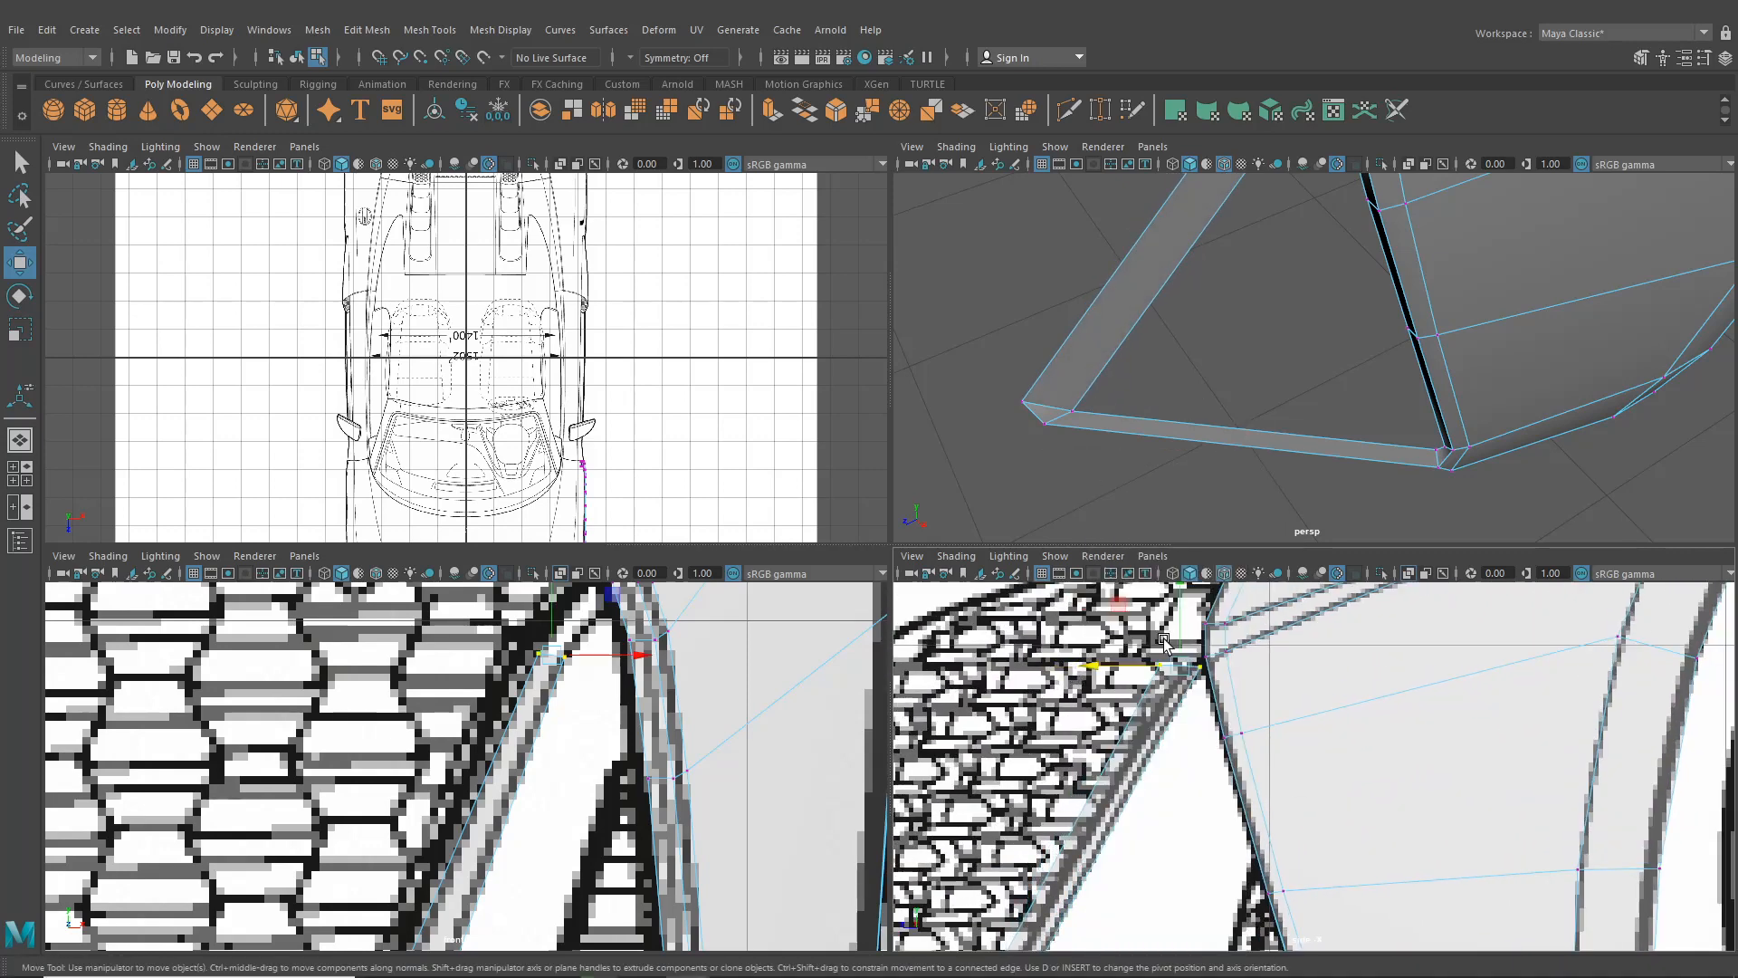
left_click_drag(1162, 668, 1138, 675)
middle_click_drag(1071, 938, 1155, 712, "alt")
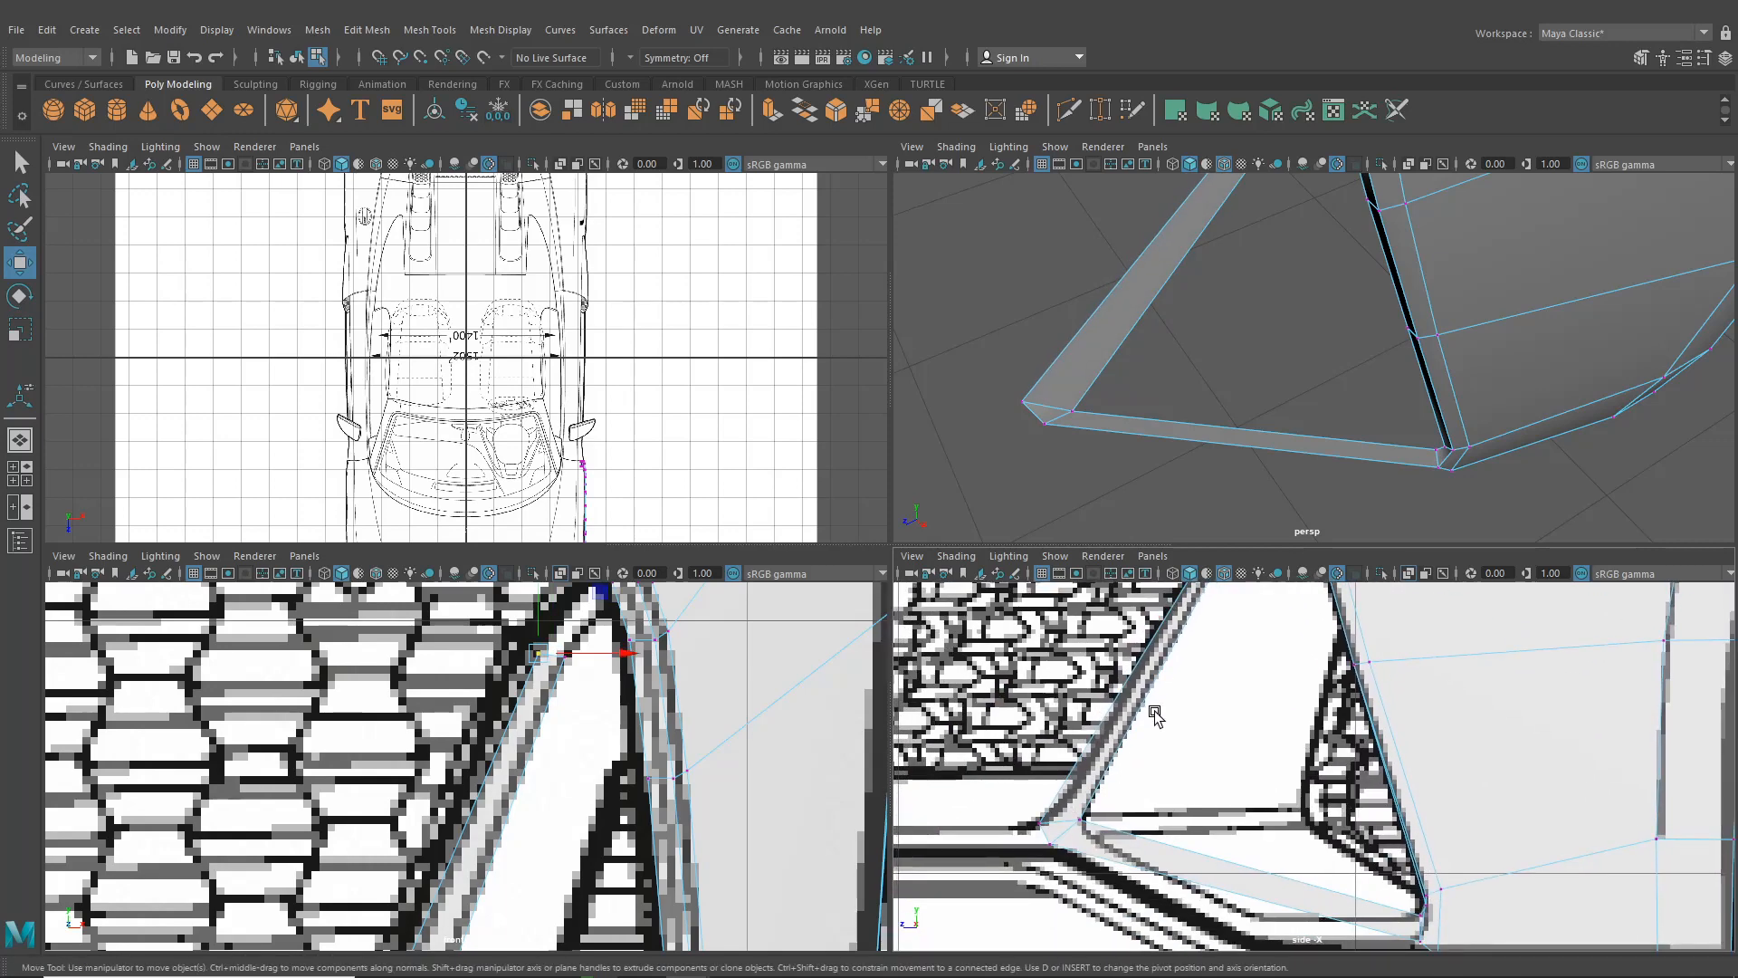
scroll(1207, 388, "down", 3)
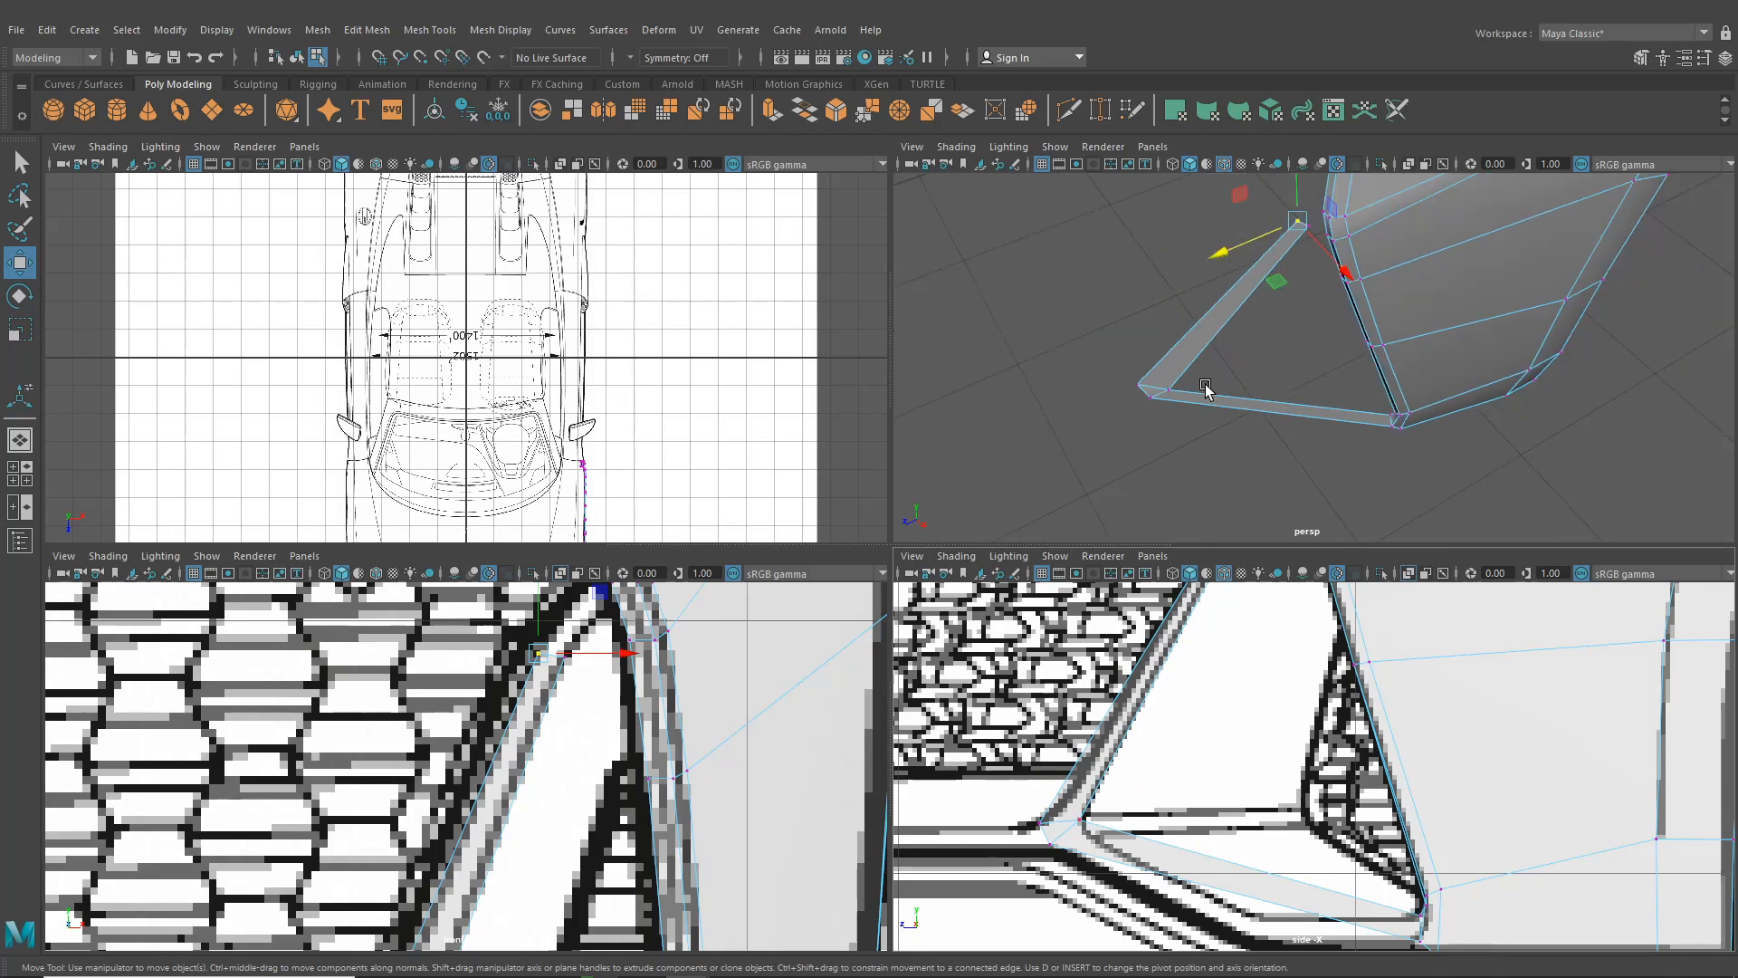
Examine the triangular trim in perspective and compare the lower bumper line across the side, front and top blueprints
mouse_move(1213, 390)
left_mouse_down("alt")
mouse_move(1308, 394)
mouse_move(1350, 360)
mouse_move(1210, 370)
left_mouse_up("alt")
scroll(1315, 392, "down", 4)
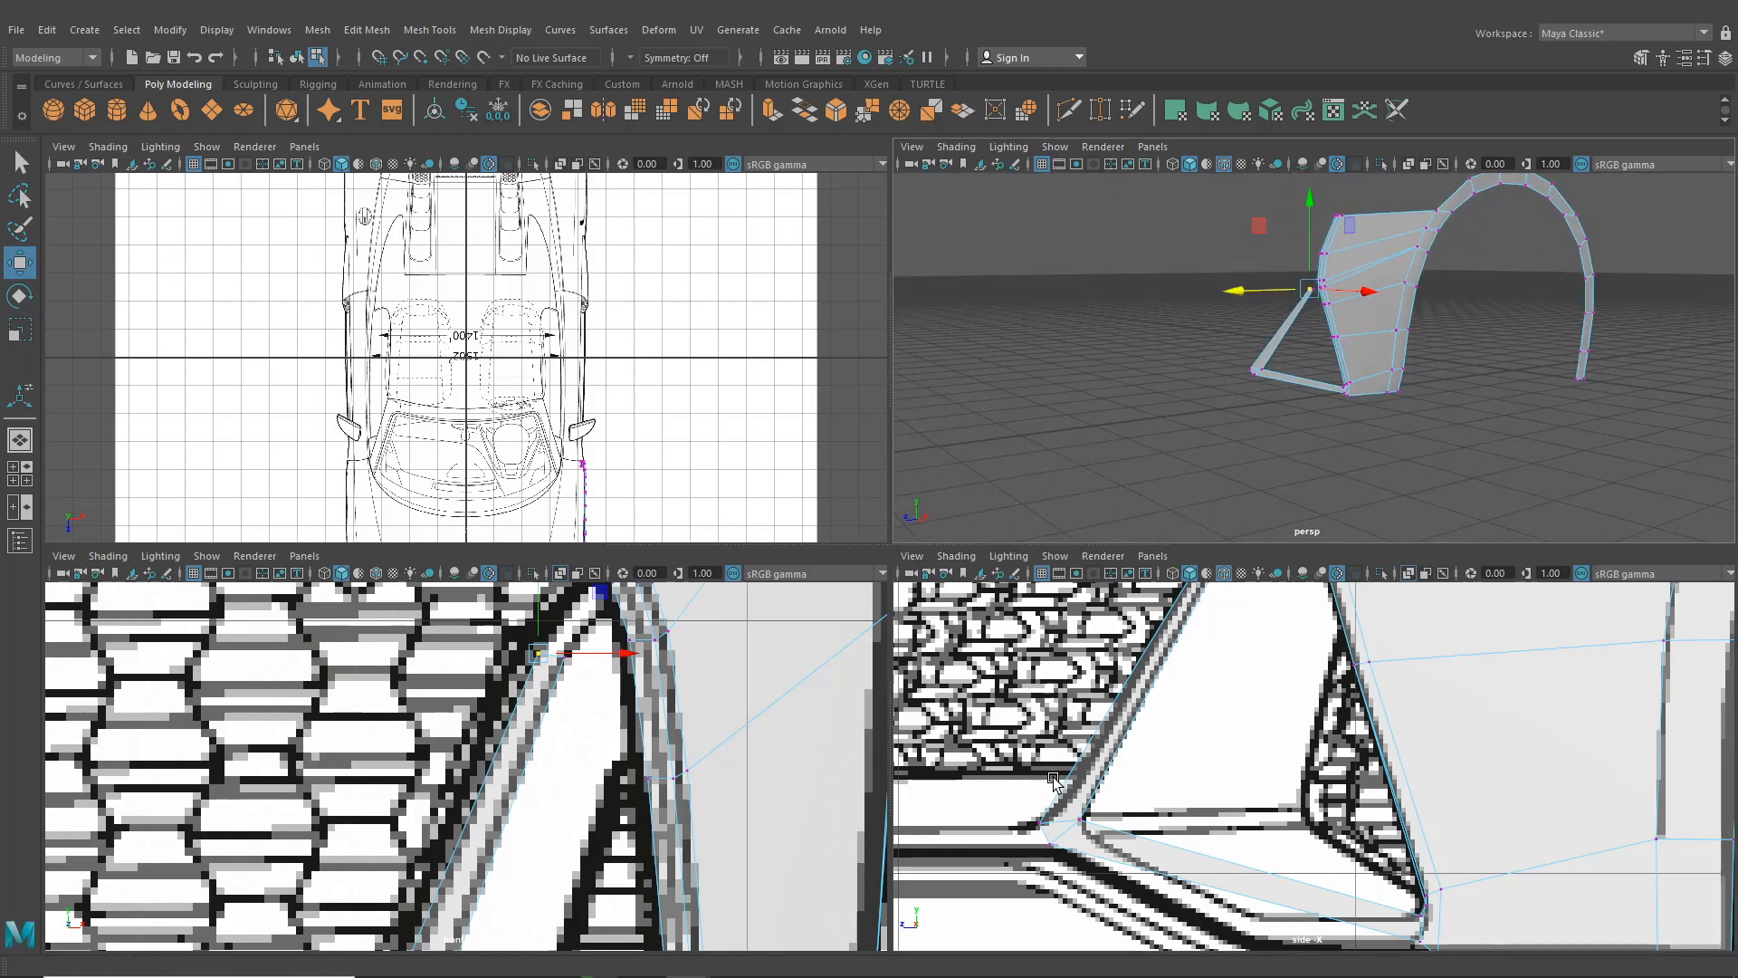
scroll(1136, 842, "down", 8)
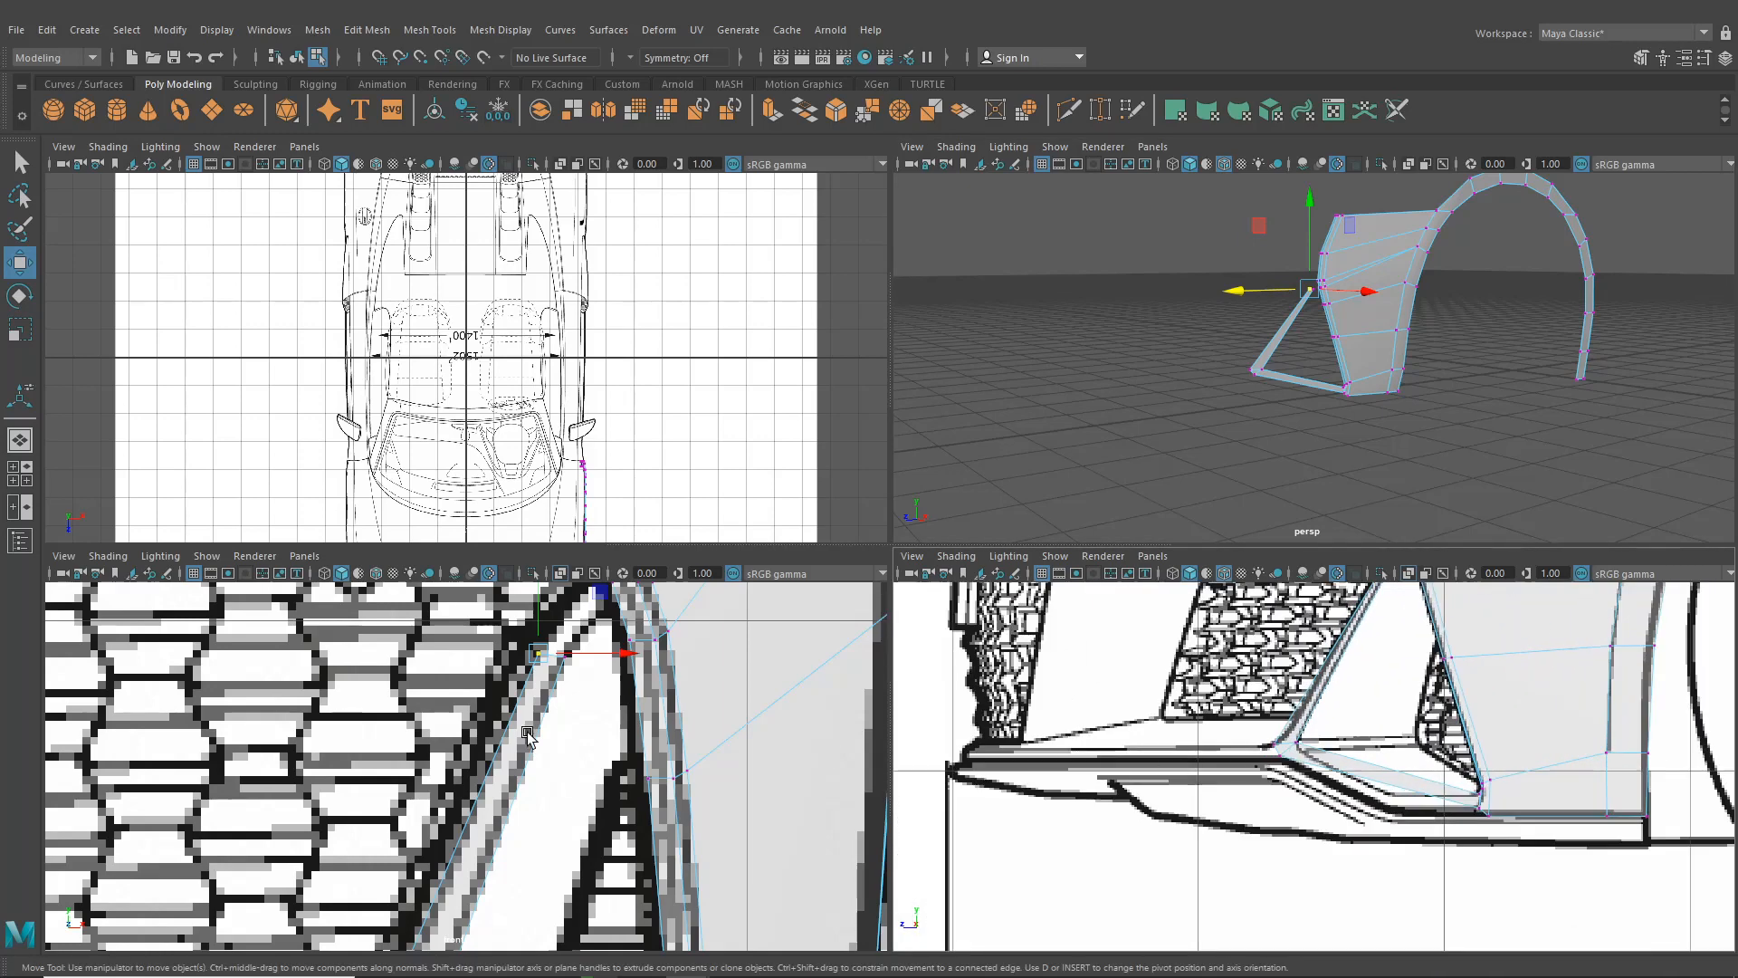
scroll(507, 770, "down", 5)
scroll(679, 770, "up", 3)
scroll(679, 769, "up", 3)
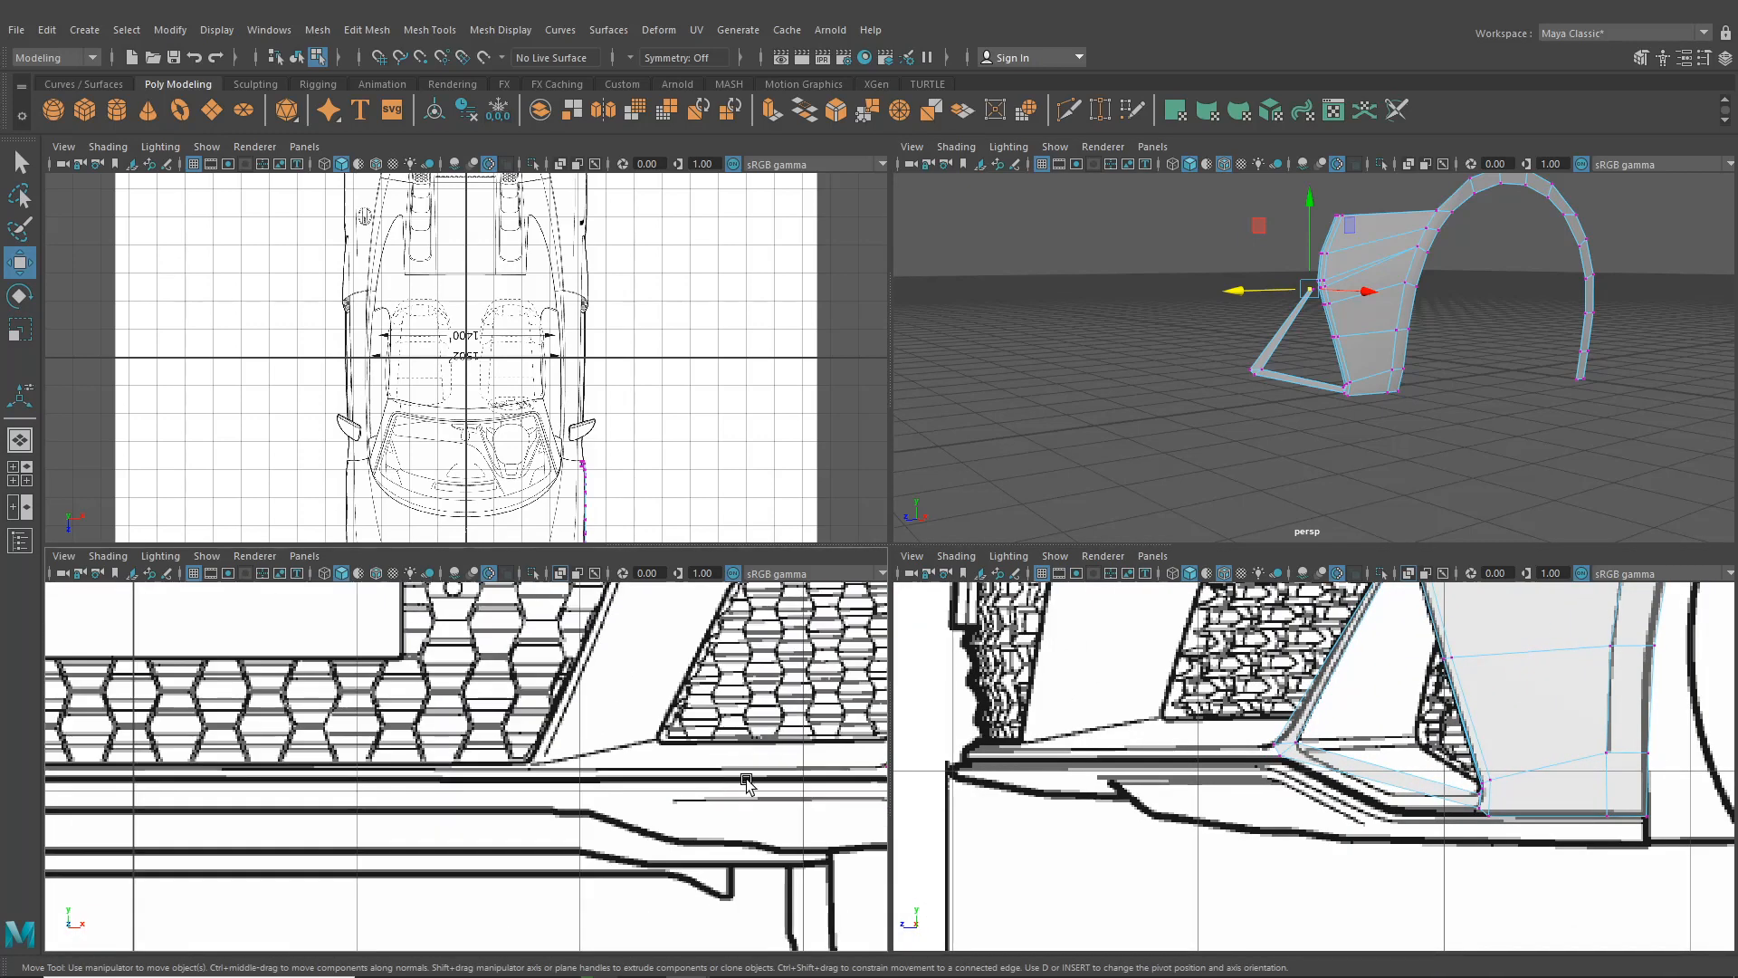
scroll(525, 758, "up", 3)
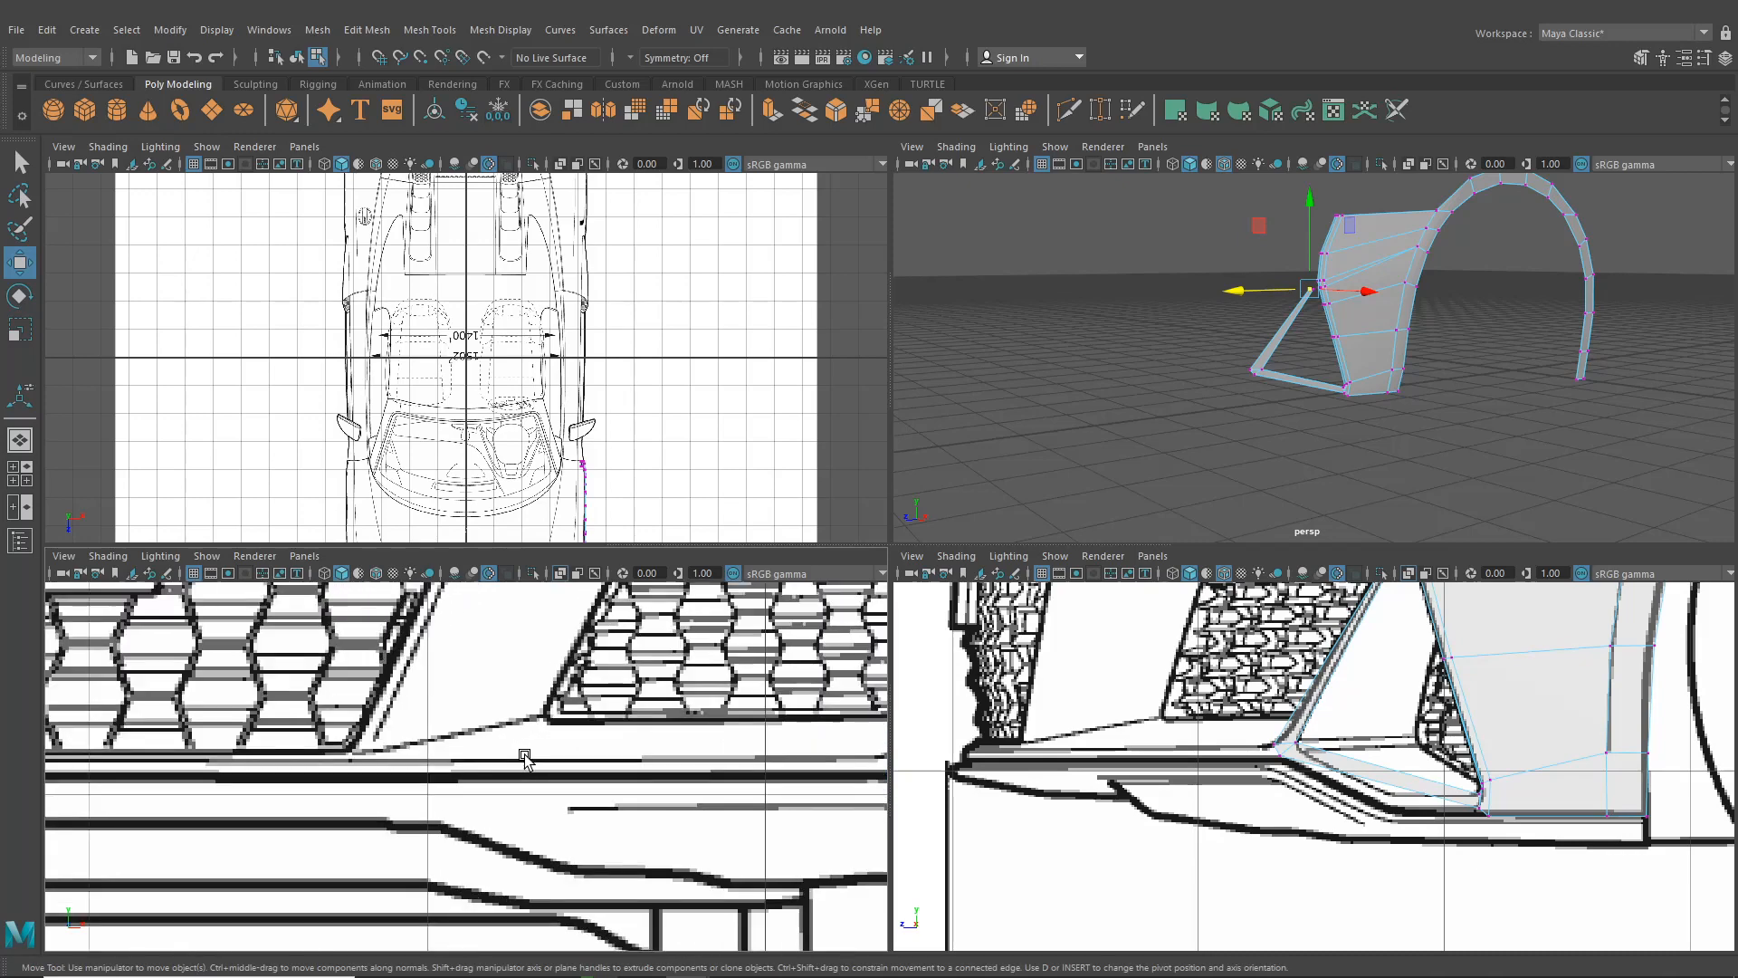
middle_click_drag(584, 746, 422, 762, "alt")
middle_click_drag(608, 468, 666, 194, "alt")
scroll(639, 344, "up", 2)
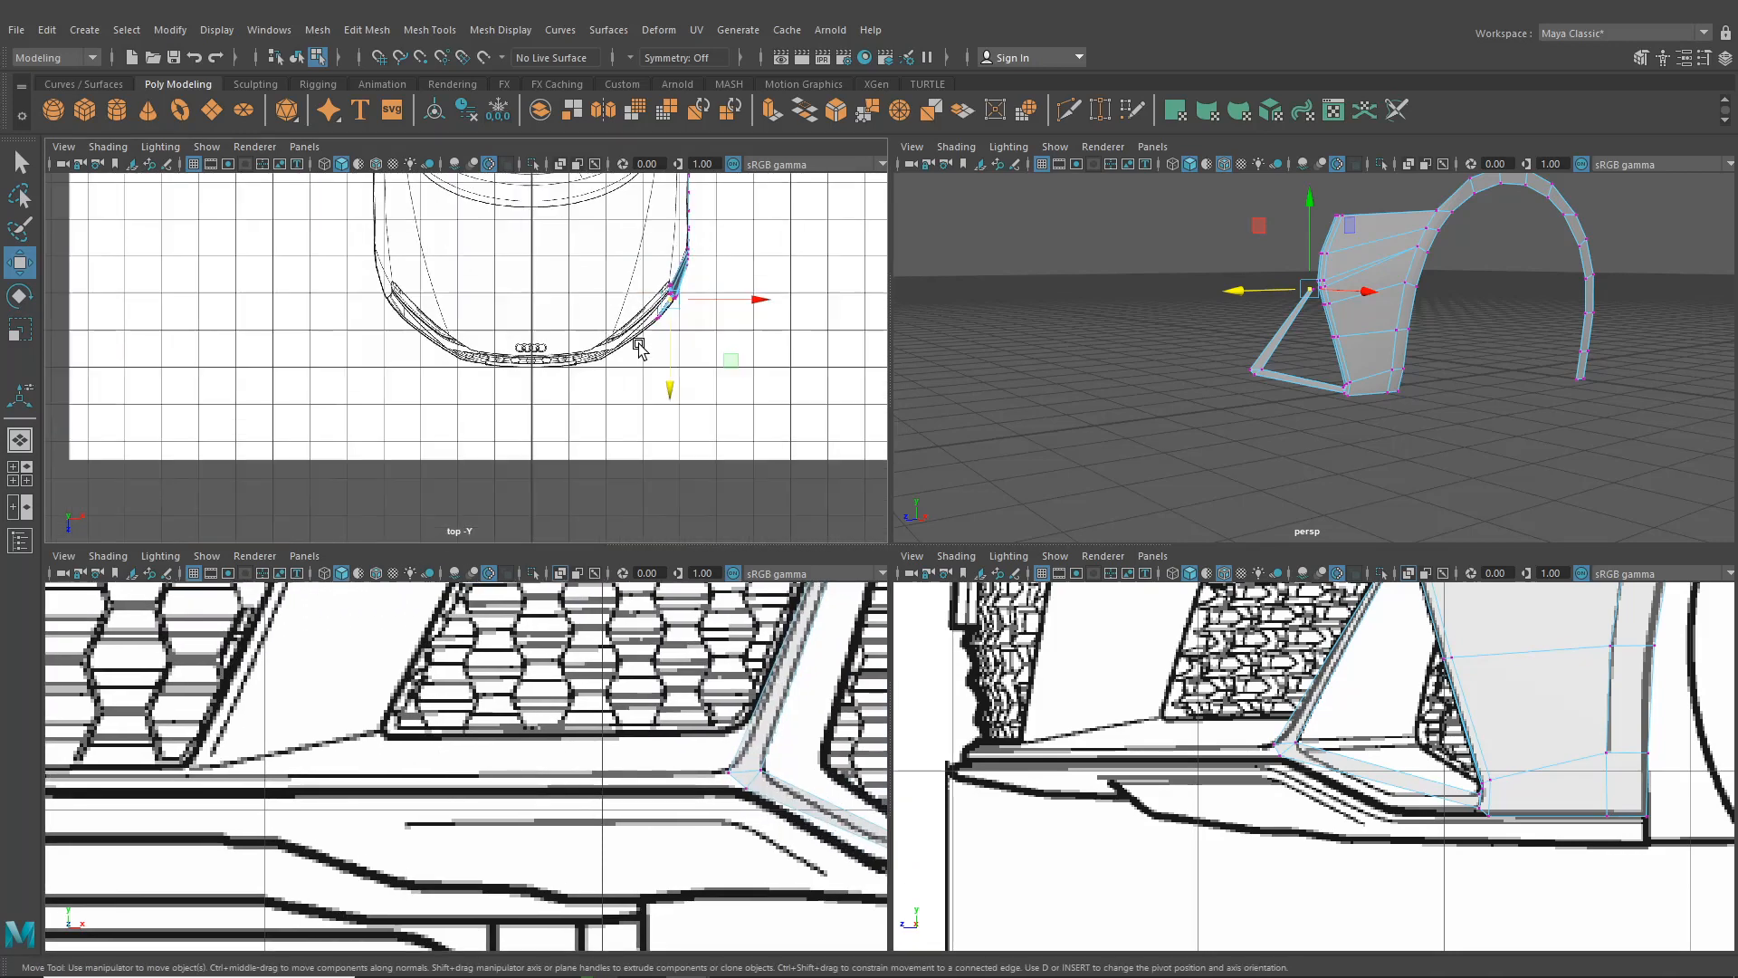
scroll(639, 344, "up", 4)
scroll(688, 412, "up", 1)
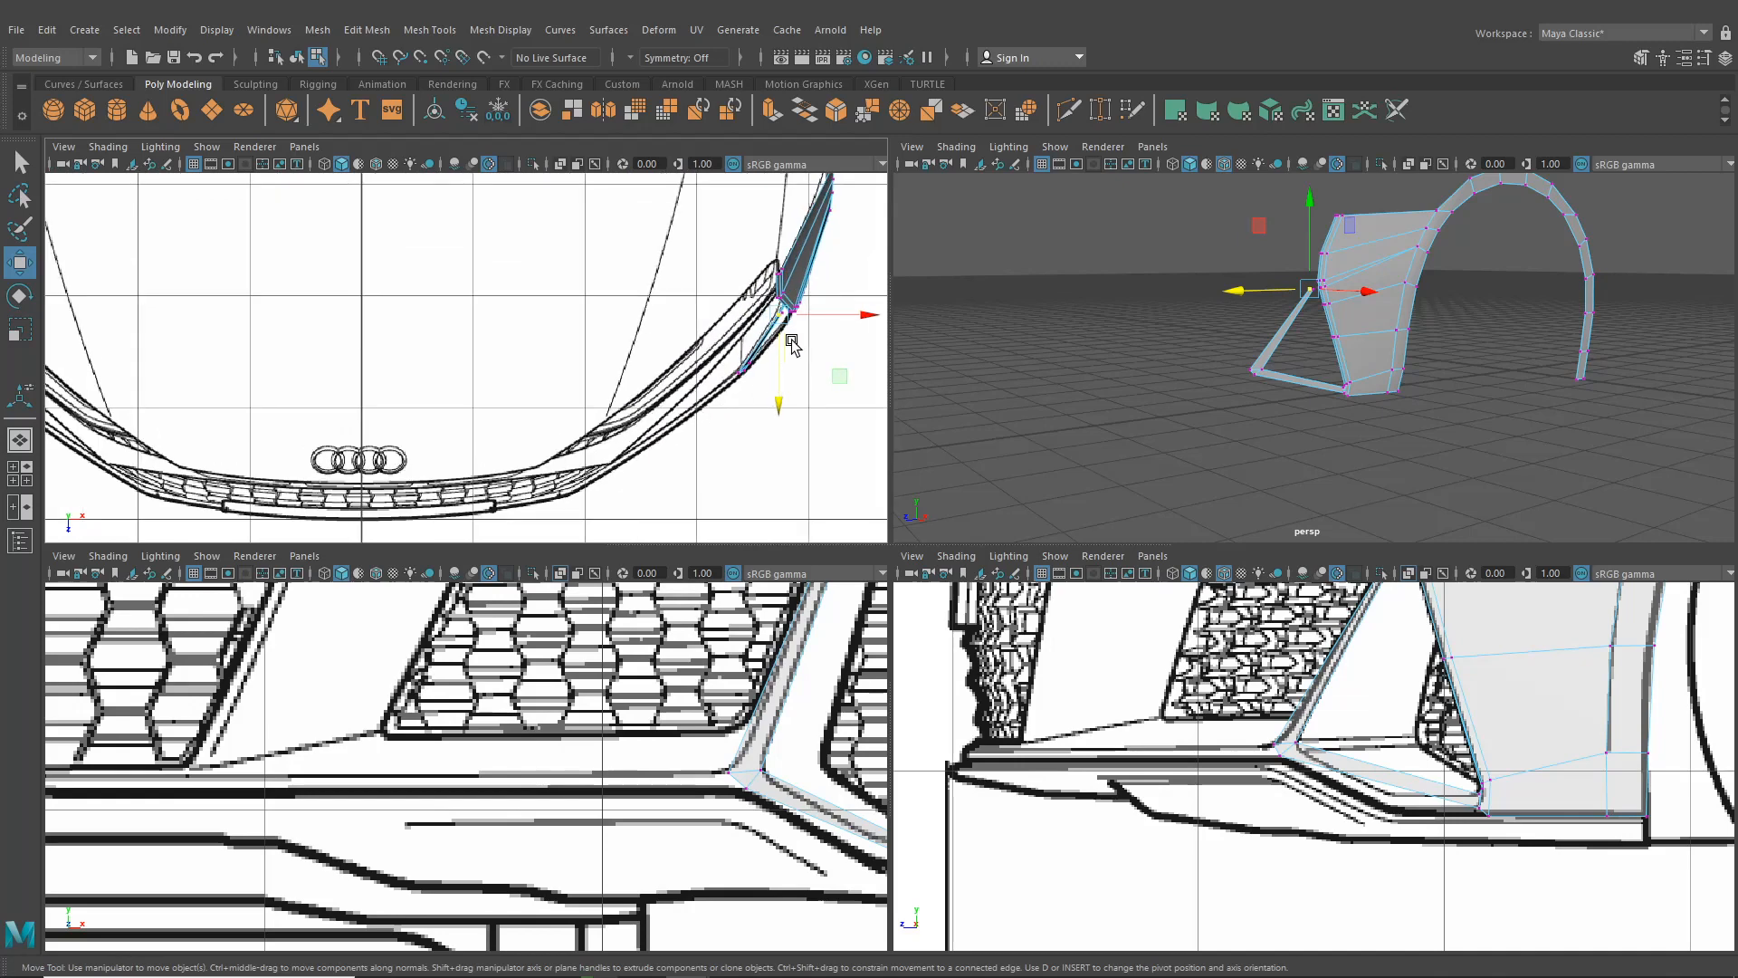
scroll(780, 342, "up", 4)
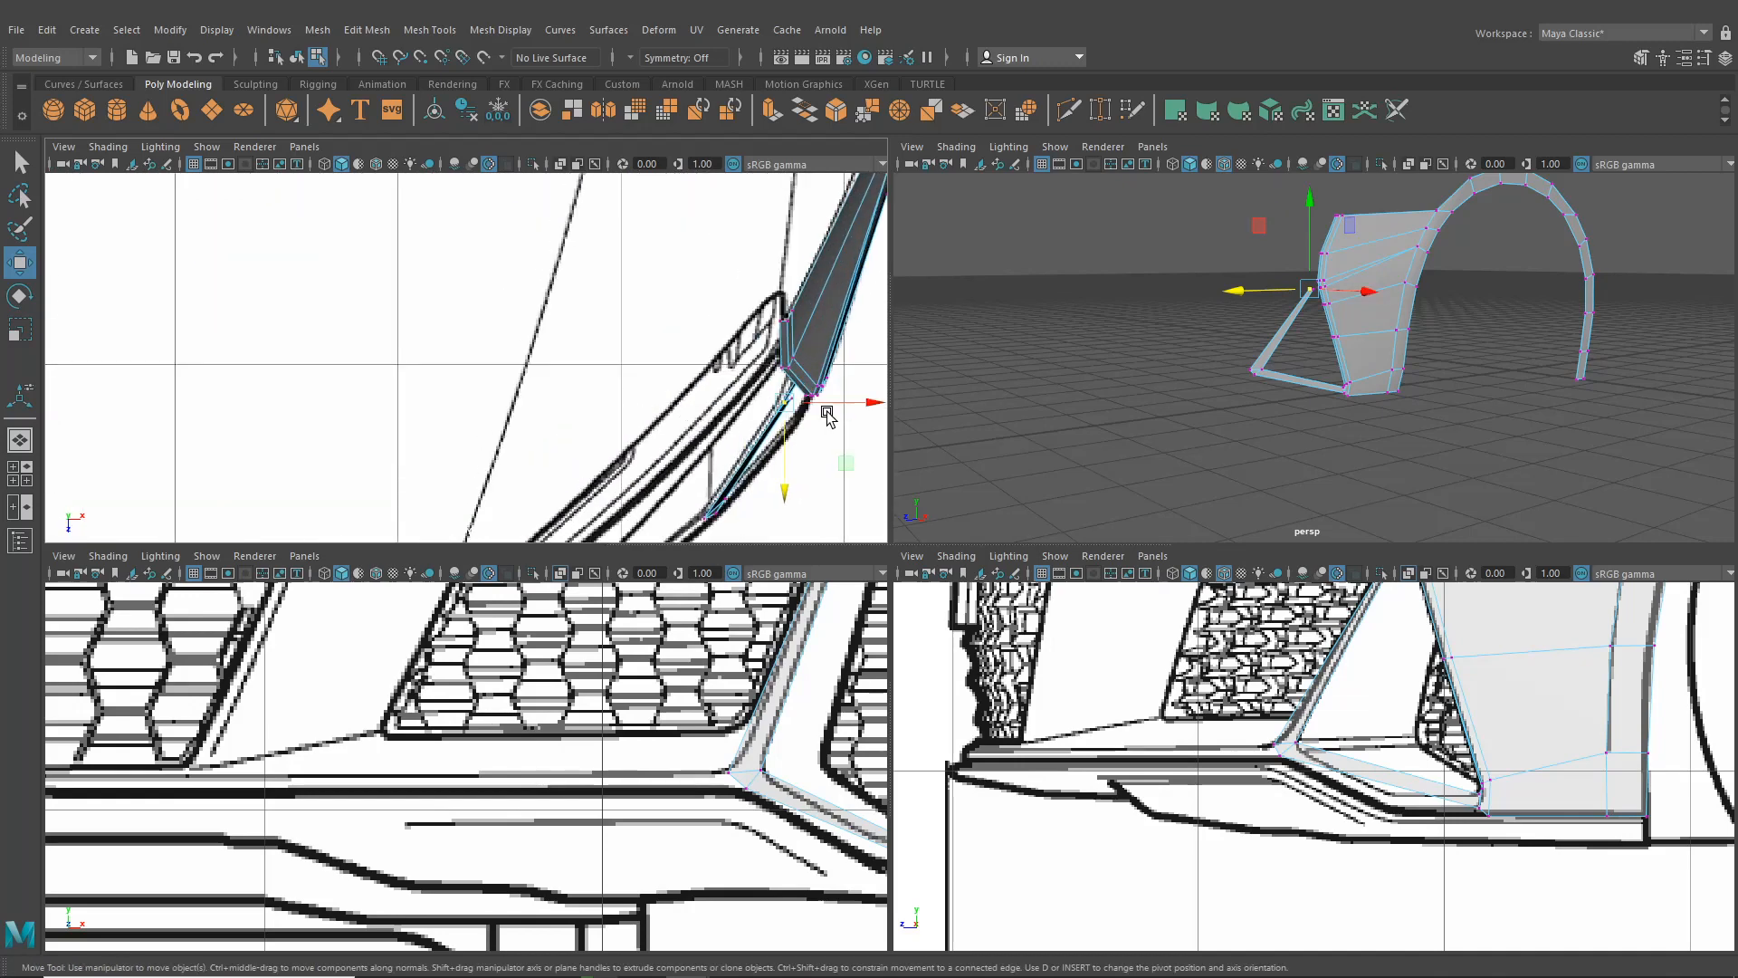
scroll(802, 449, "up", 1)
middle_click_drag(802, 448, 797, 443, "alt")
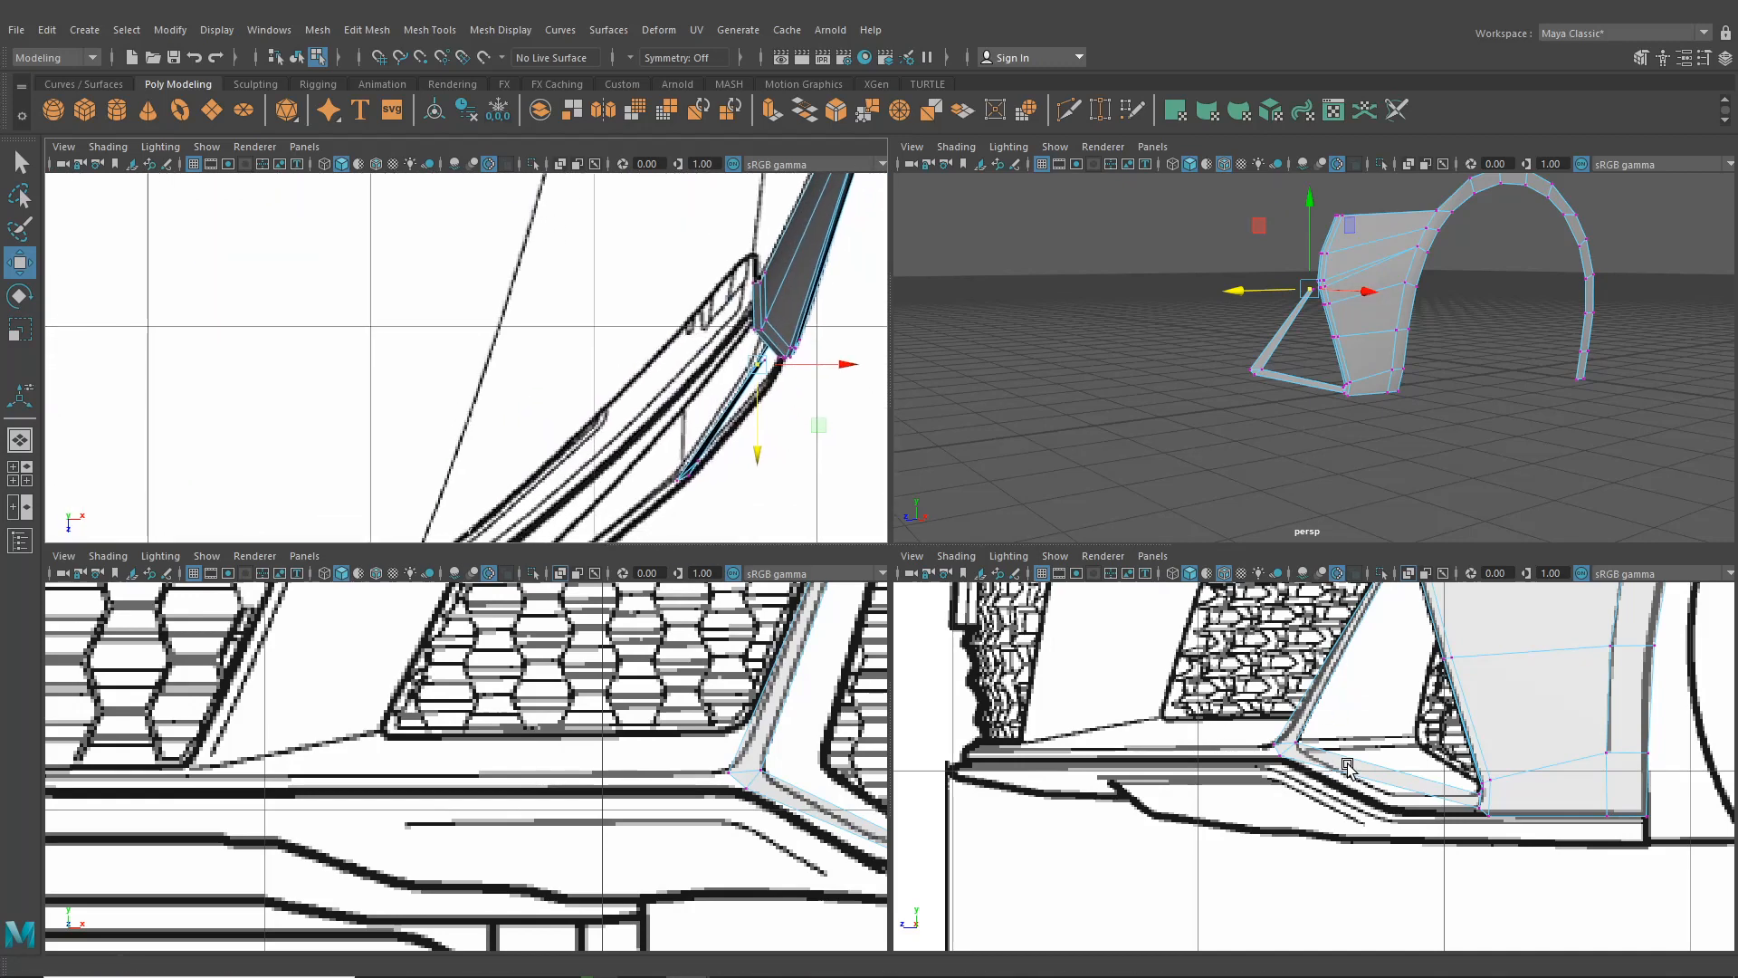
Extrude the edge at the triangular trim's front corner along the lower bumper line toward the car's centre in the front view
right_click(1346, 765)
right_click(1530, 666)
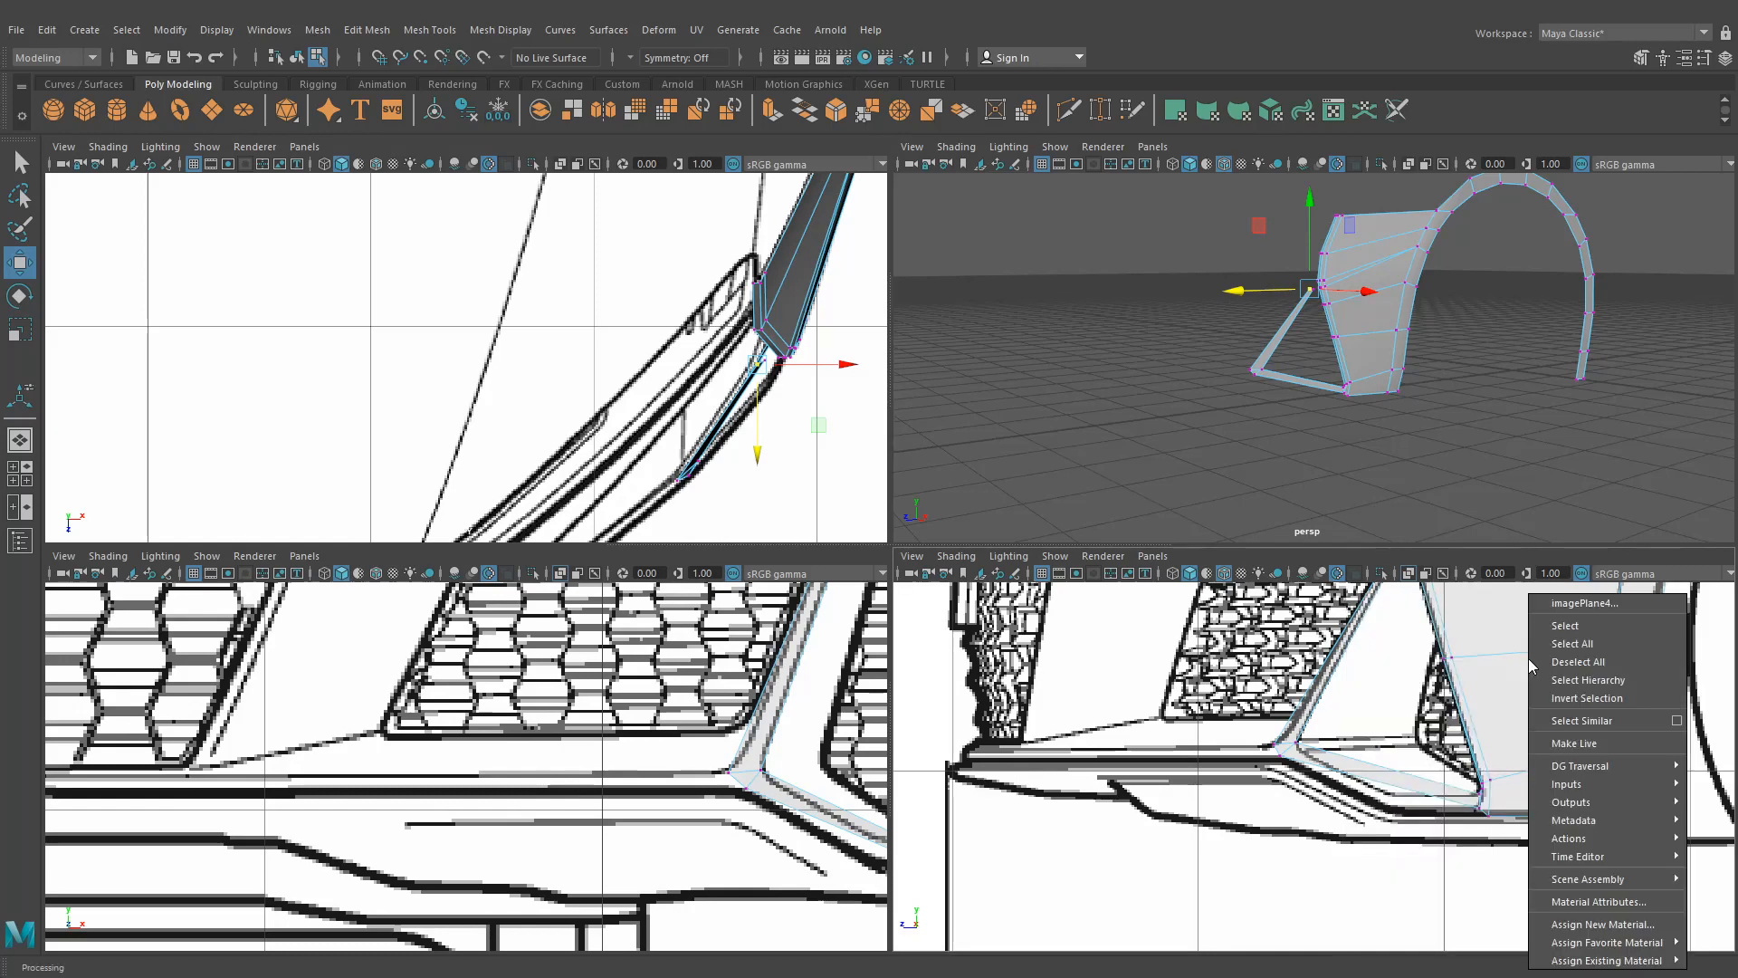
key("F8")
left_click(1325, 361)
left_click(1349, 335)
right_click_drag(1354, 327, 1354, 279)
left_click(1249, 372)
scroll(1314, 768, "up", 5)
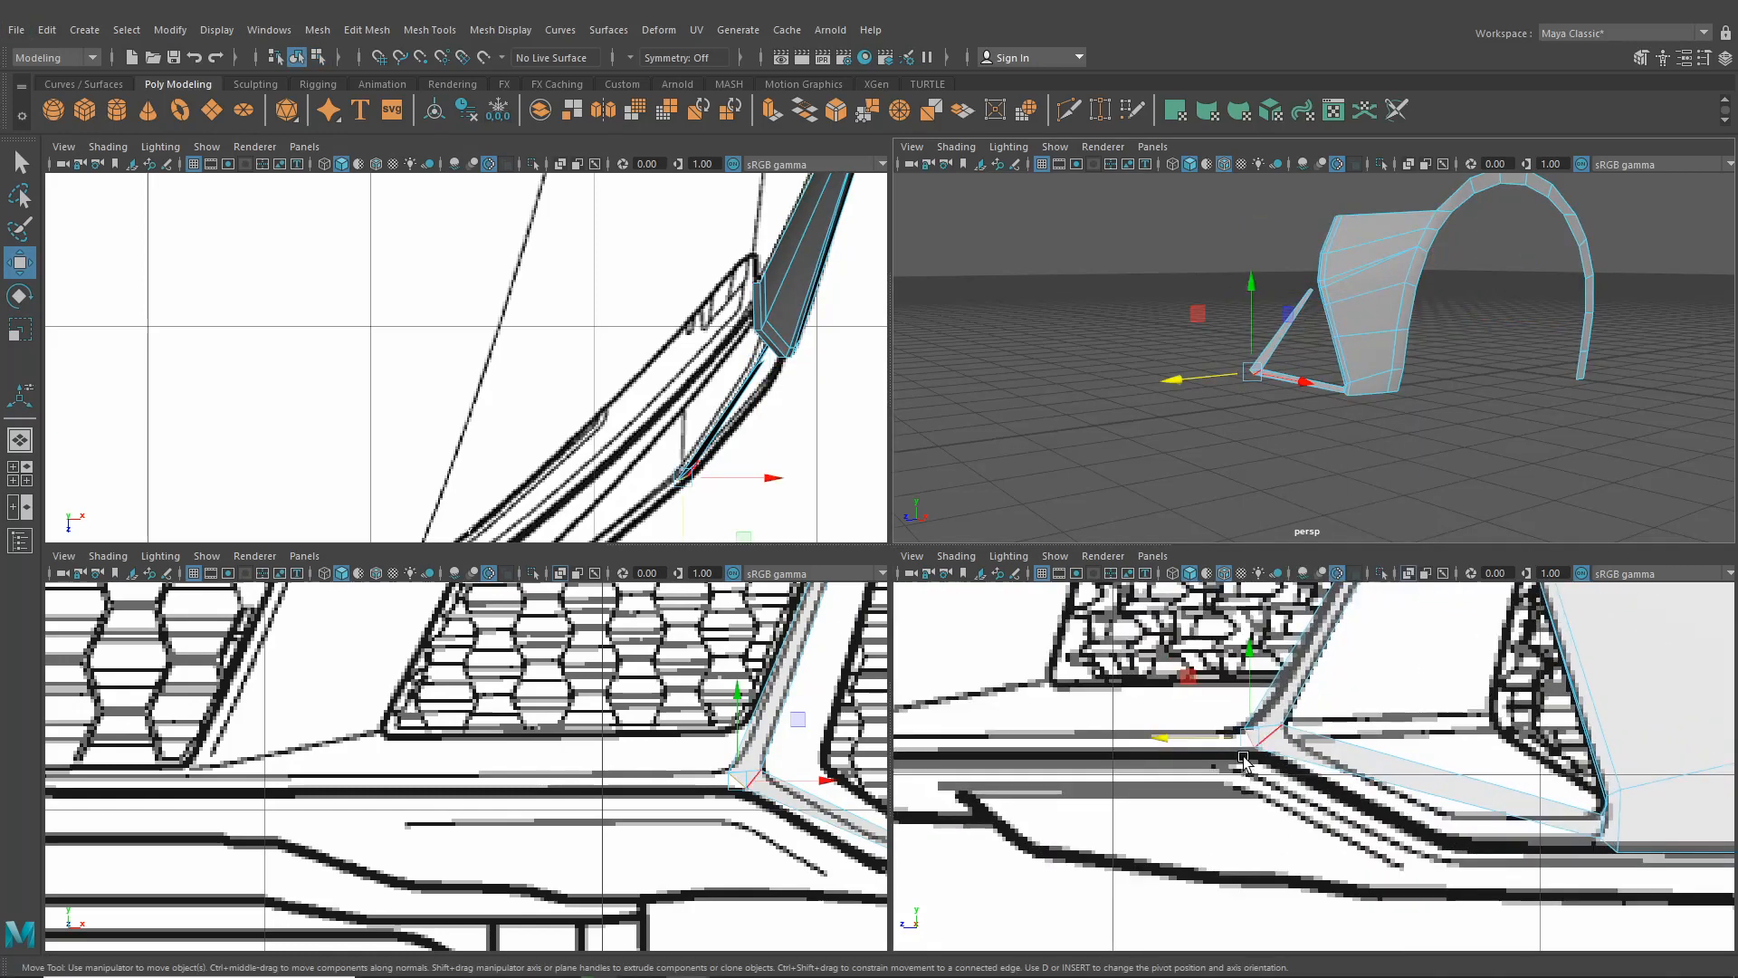
middle_click_drag(417, 819, 450, 805, "alt")
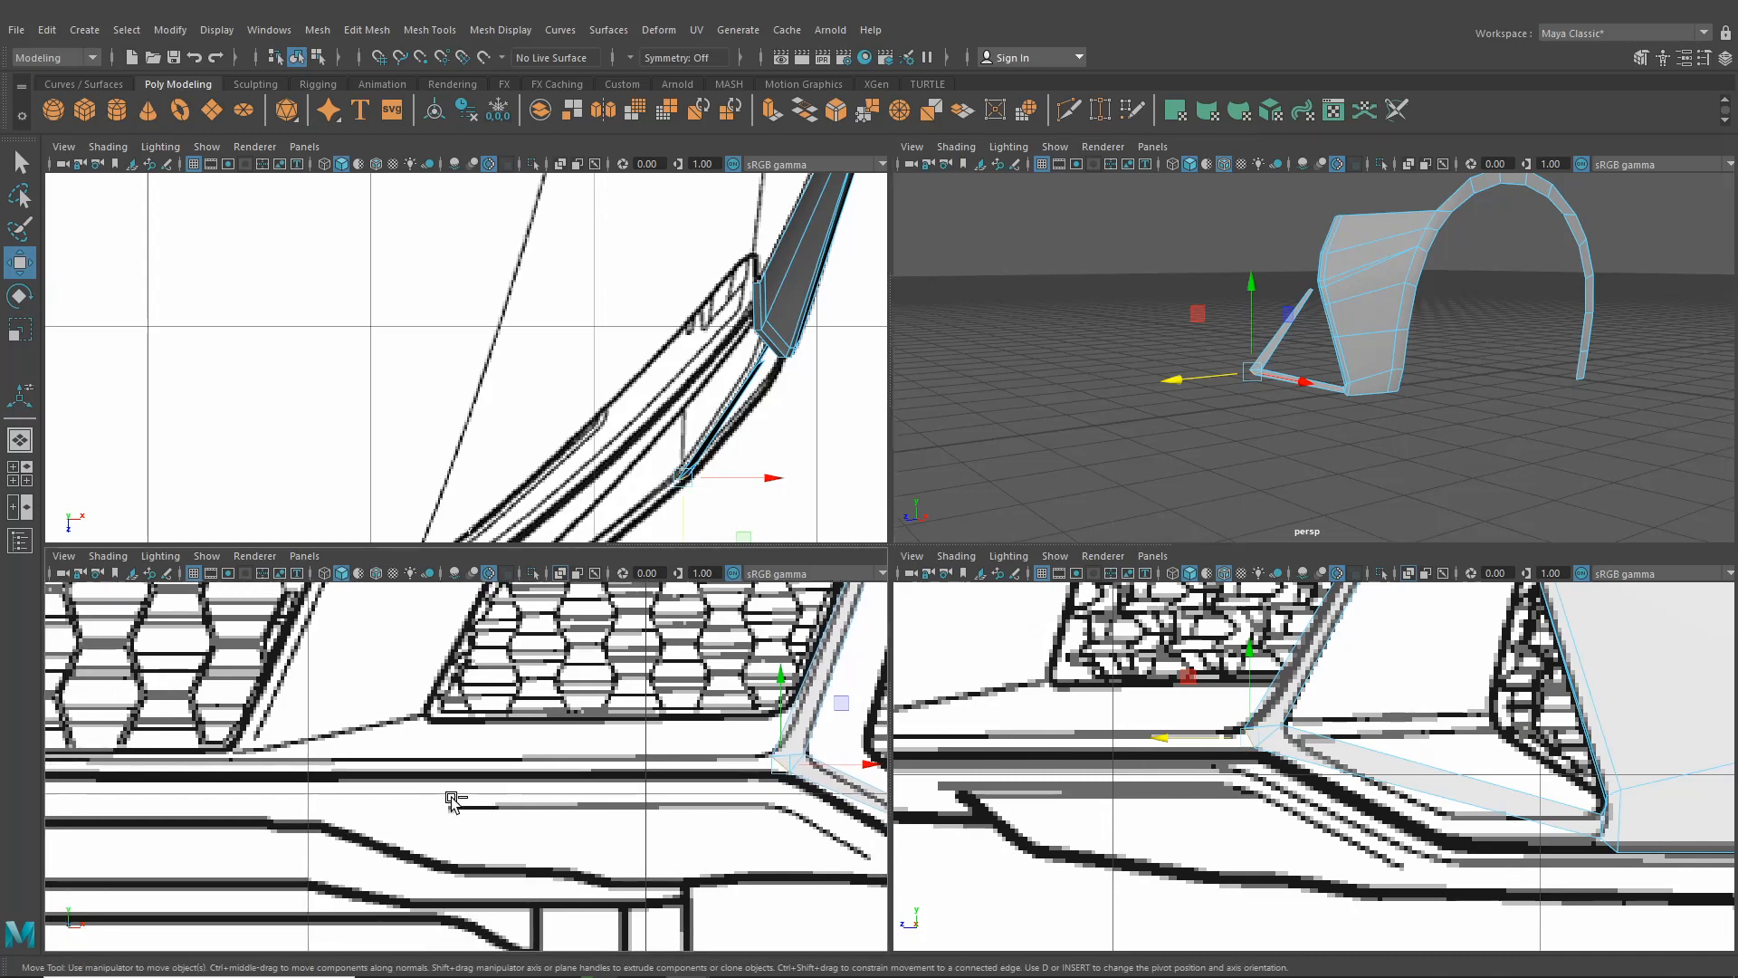
key("ctrl+e")
middle_click_drag(795, 718, 751, 744, "alt")
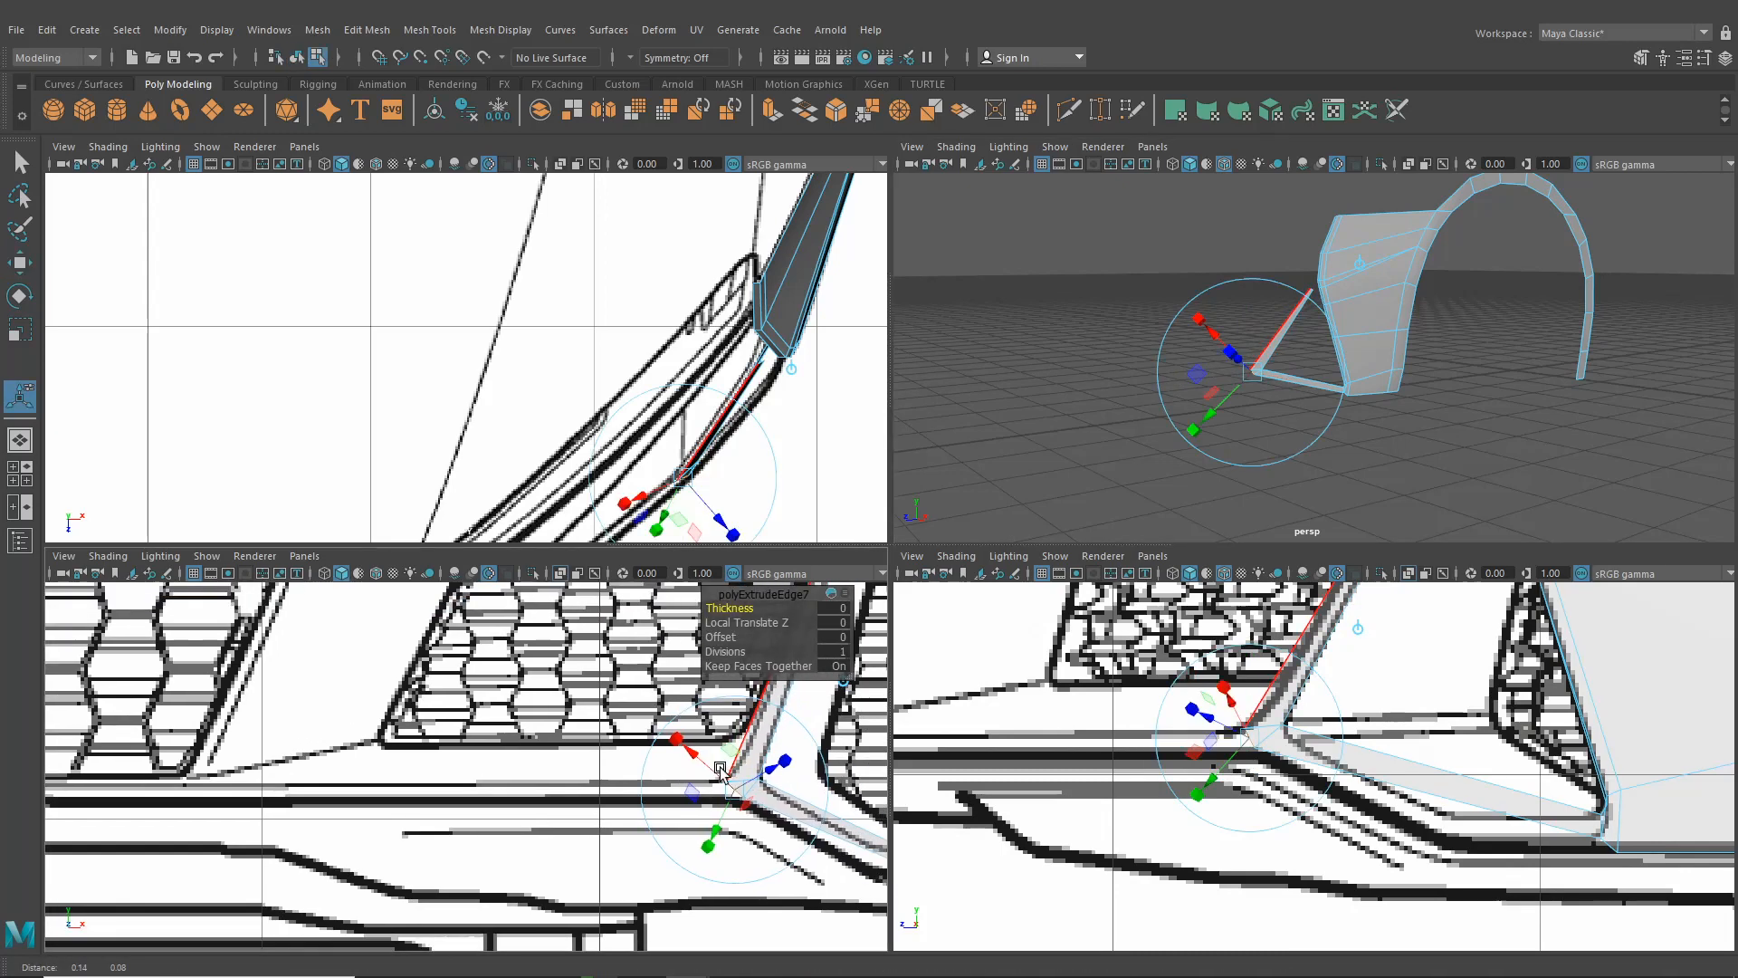
middle_click_drag(847, 699, 840, 718, "alt")
left_click(835, 700)
left_click_drag(748, 807, 207, 794)
Align the extruded edge with the lower corner of the central grille in the front view
middle_click_drag(270, 797, 564, 743, "alt")
scroll(565, 751, "up", 2)
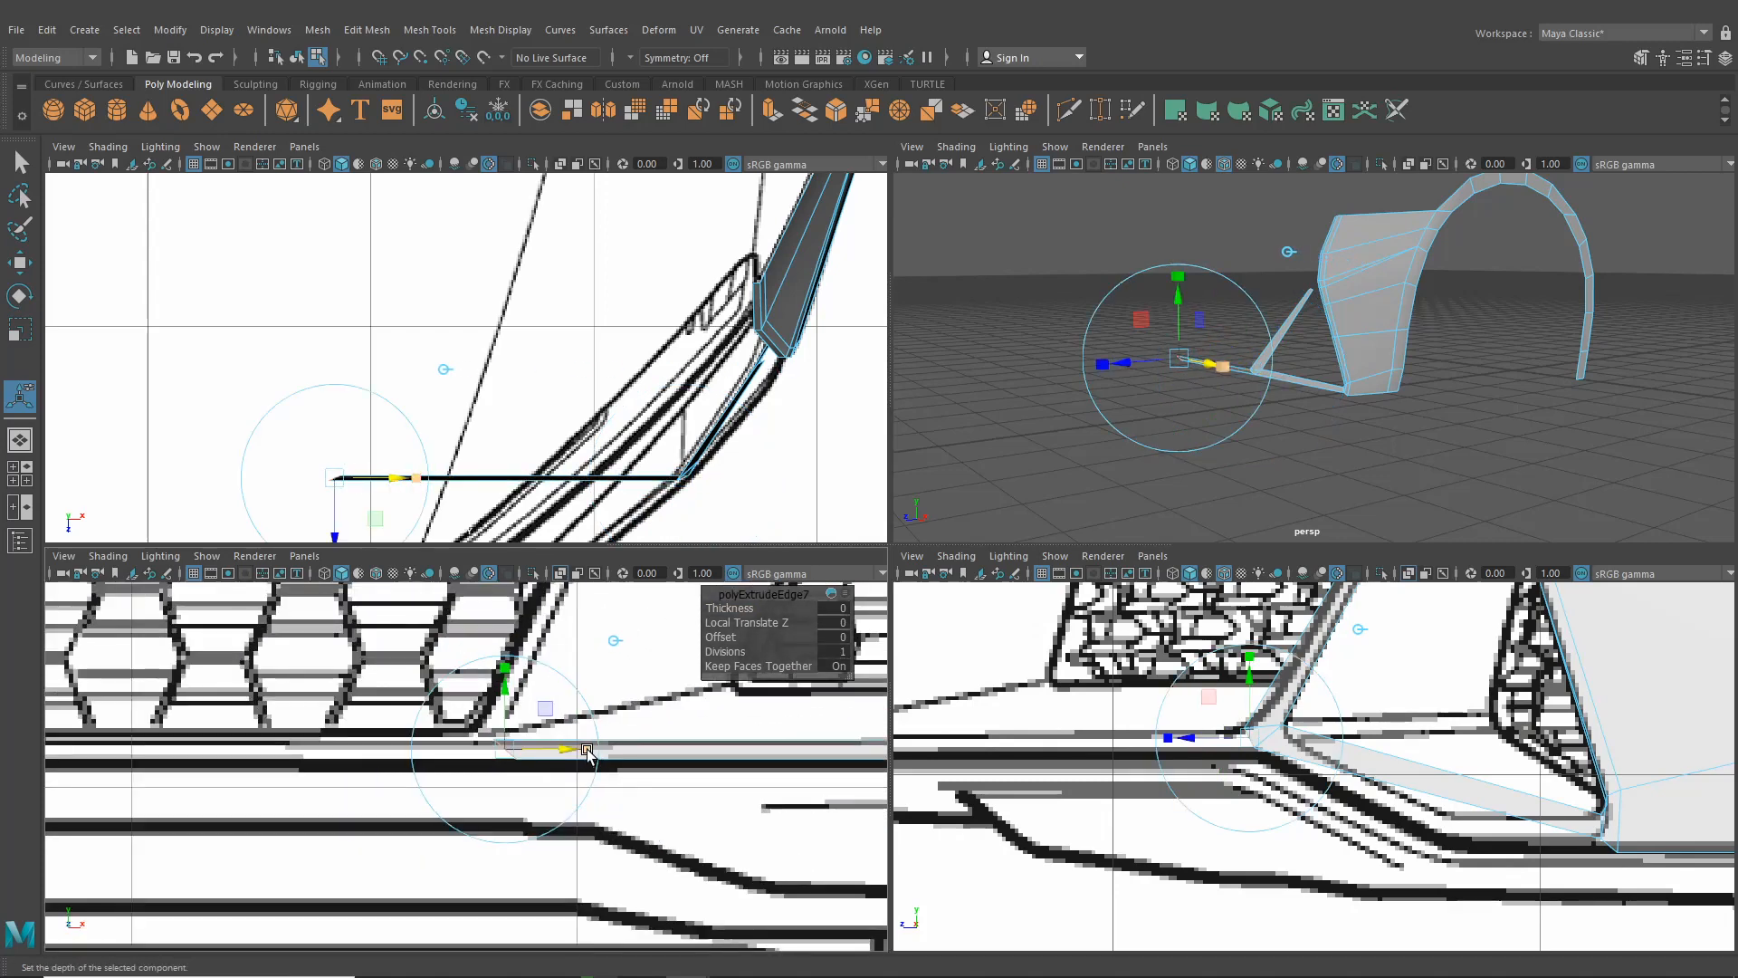
left_click_drag(587, 750, 537, 752)
Move the extruded edge forward in the side view and fine-tune its depth against the bumper outline in the top view
middle_click_drag(1124, 740, 1298, 748, "alt")
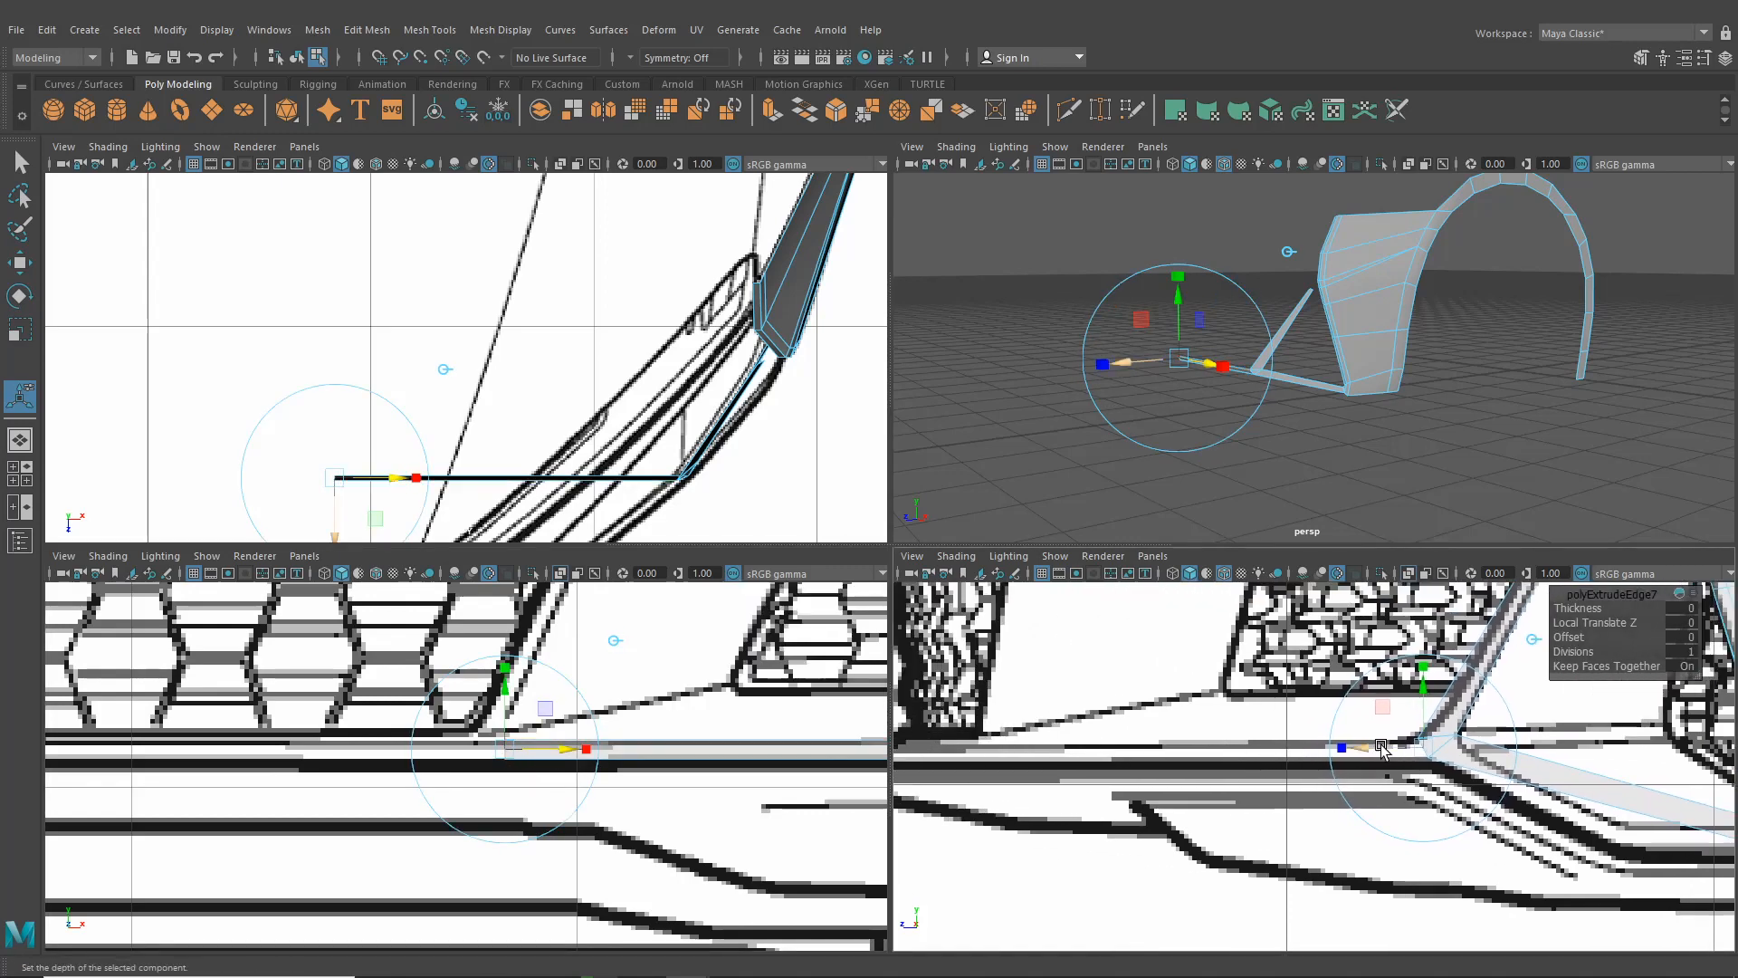
left_click_drag(1381, 747, 932, 749)
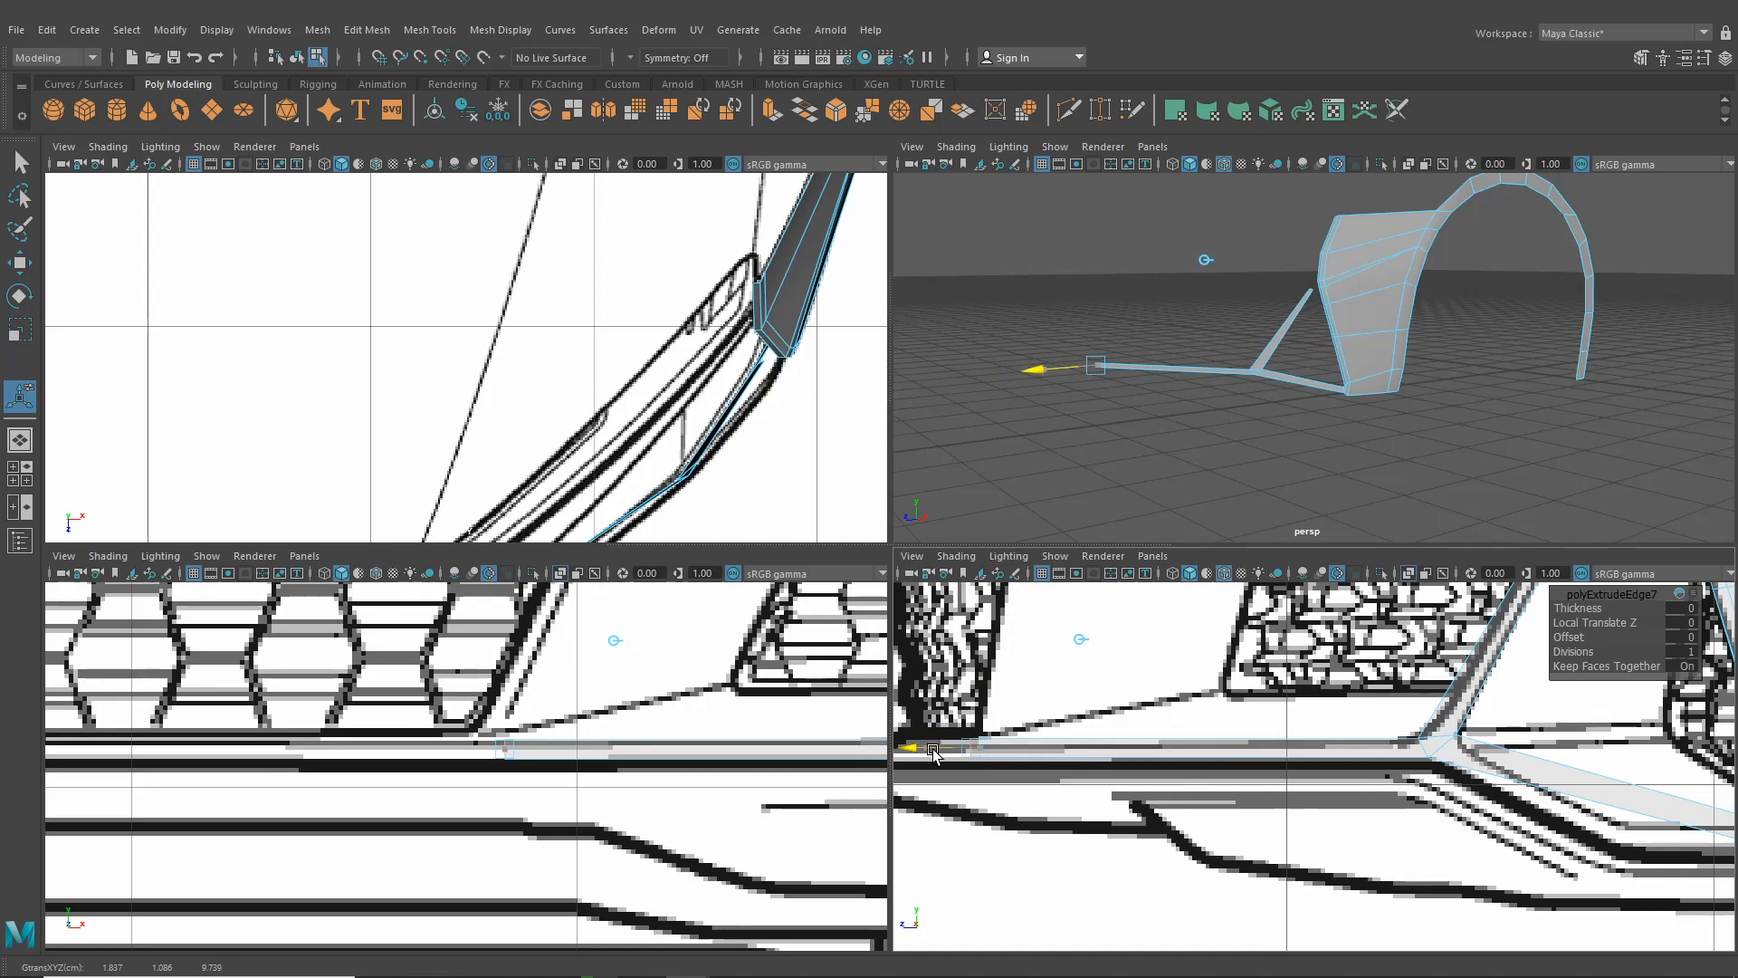
left_click(946, 751)
middle_click_drag(1258, 731, 1242, 771, "alt")
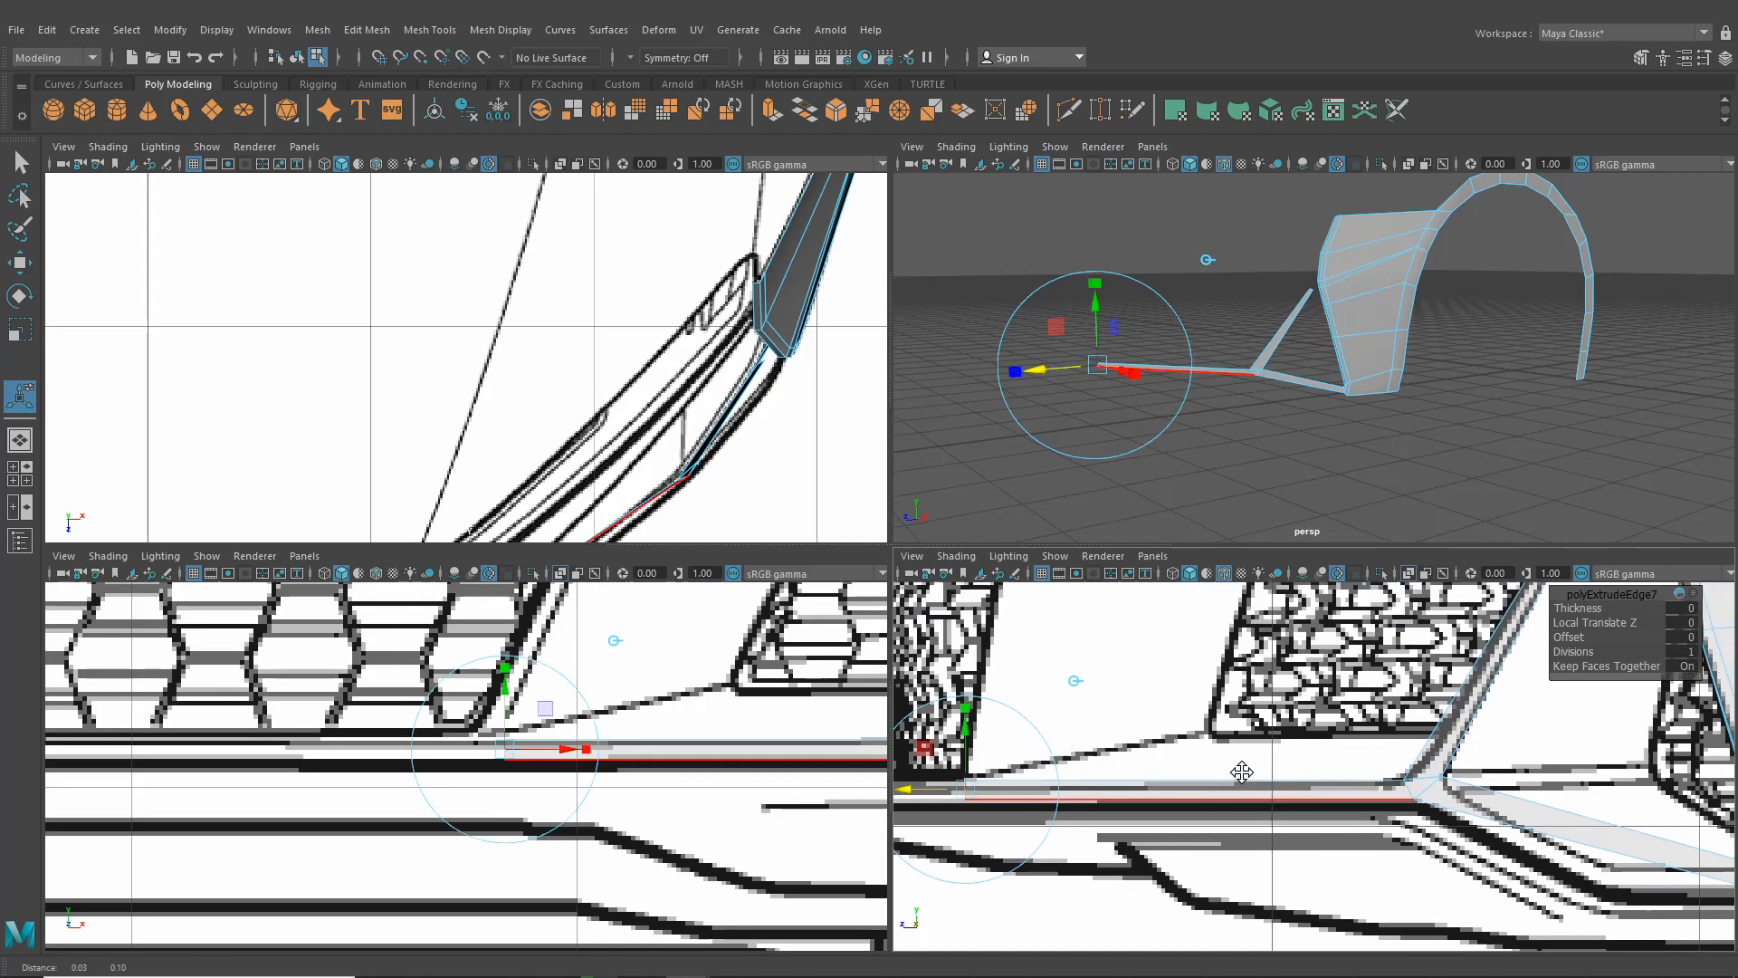
scroll(1236, 776, "down", 6)
middle_click_drag(554, 471, 725, 222, "alt")
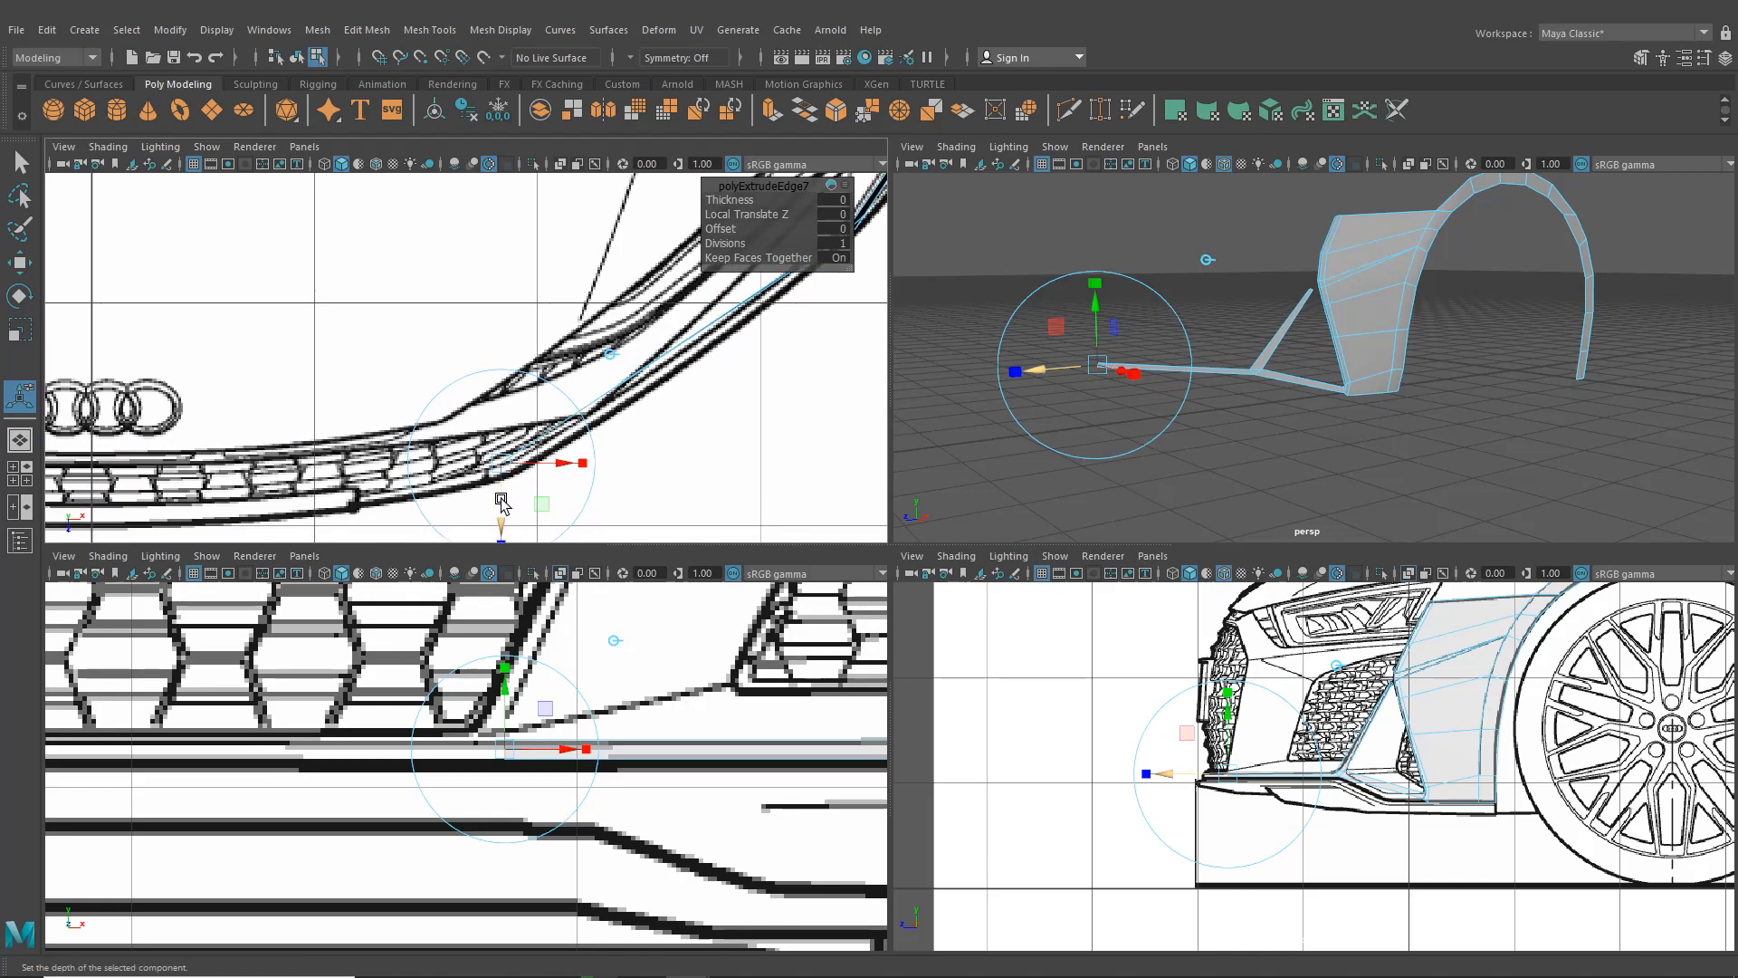
left_click_drag(502, 504, 503, 505)
scroll(1211, 826, "up", 5)
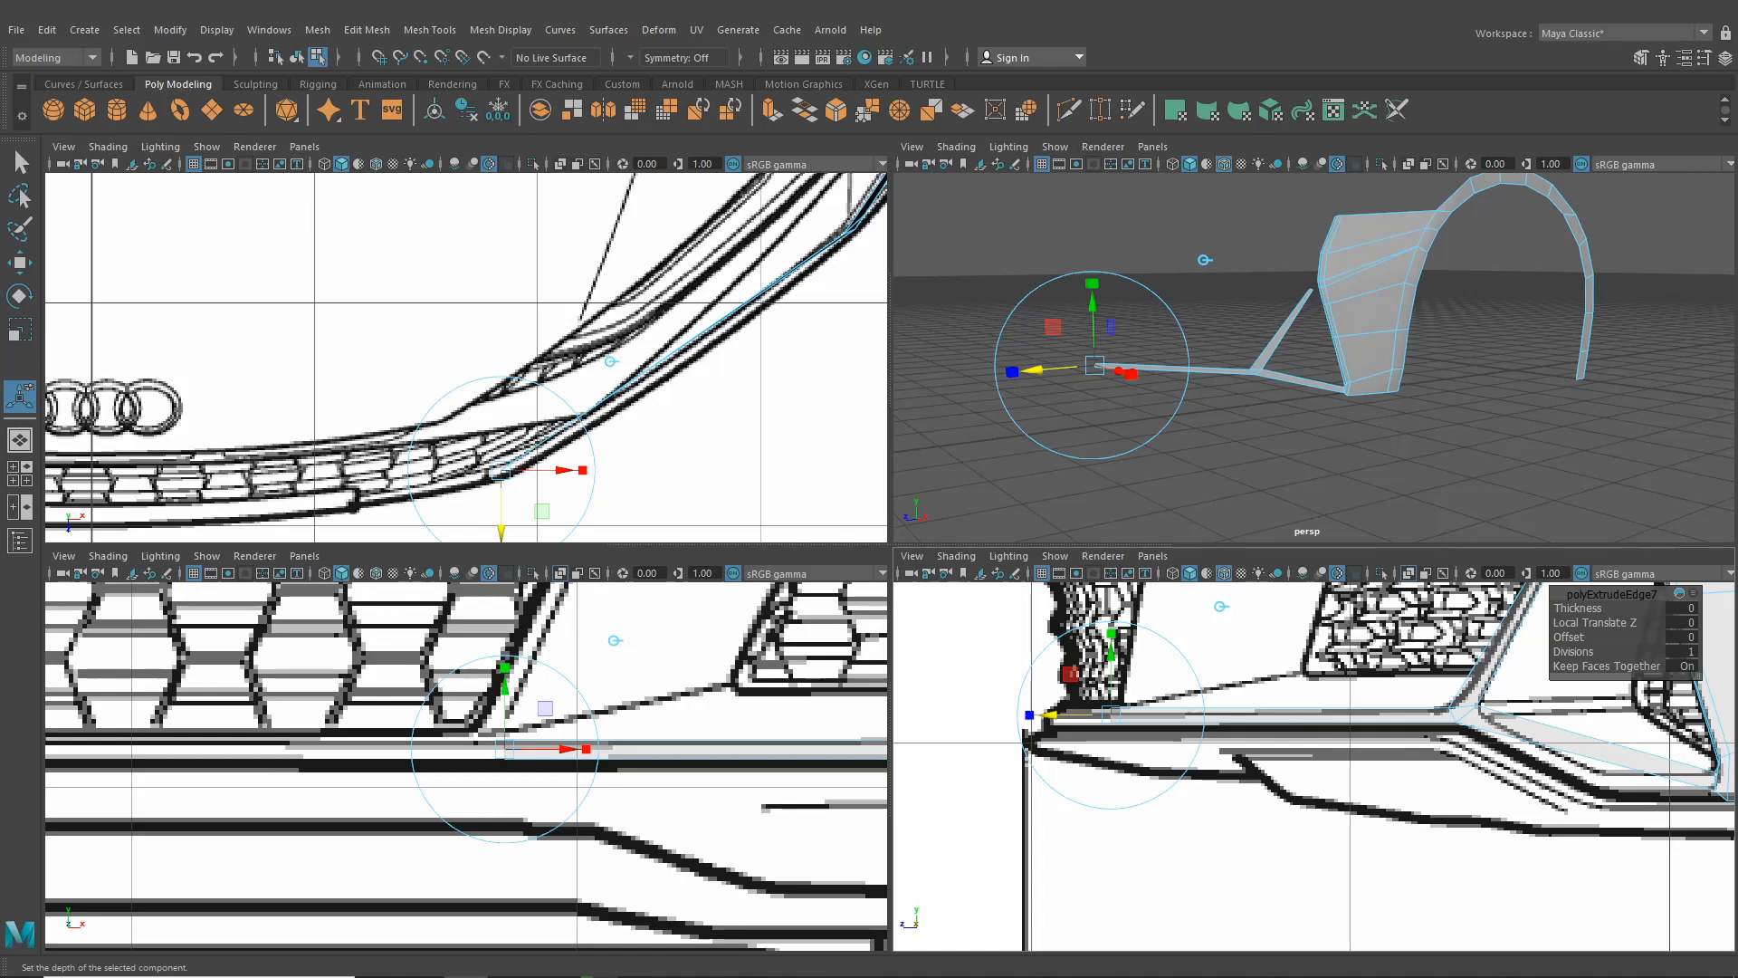
Switch to the browser and examine the reference photo's lower front bumper up close
key("alt+Tab")
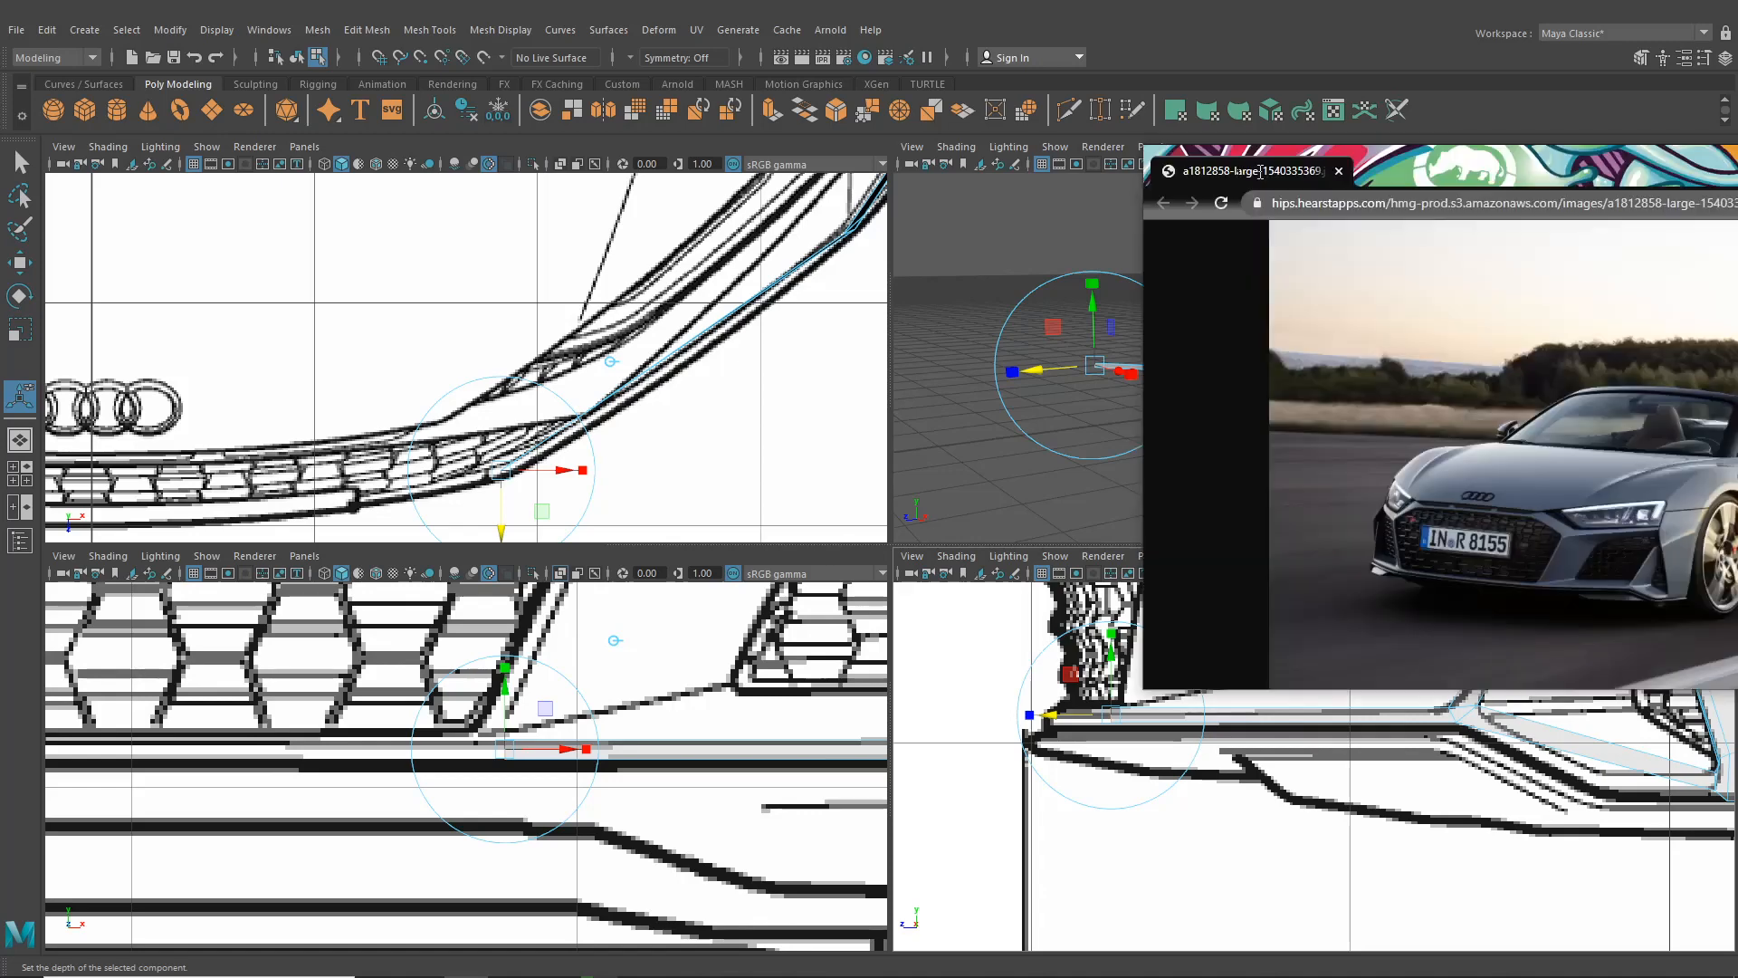
left_click(959, 504)
scroll(1016, 528, "down", 1)
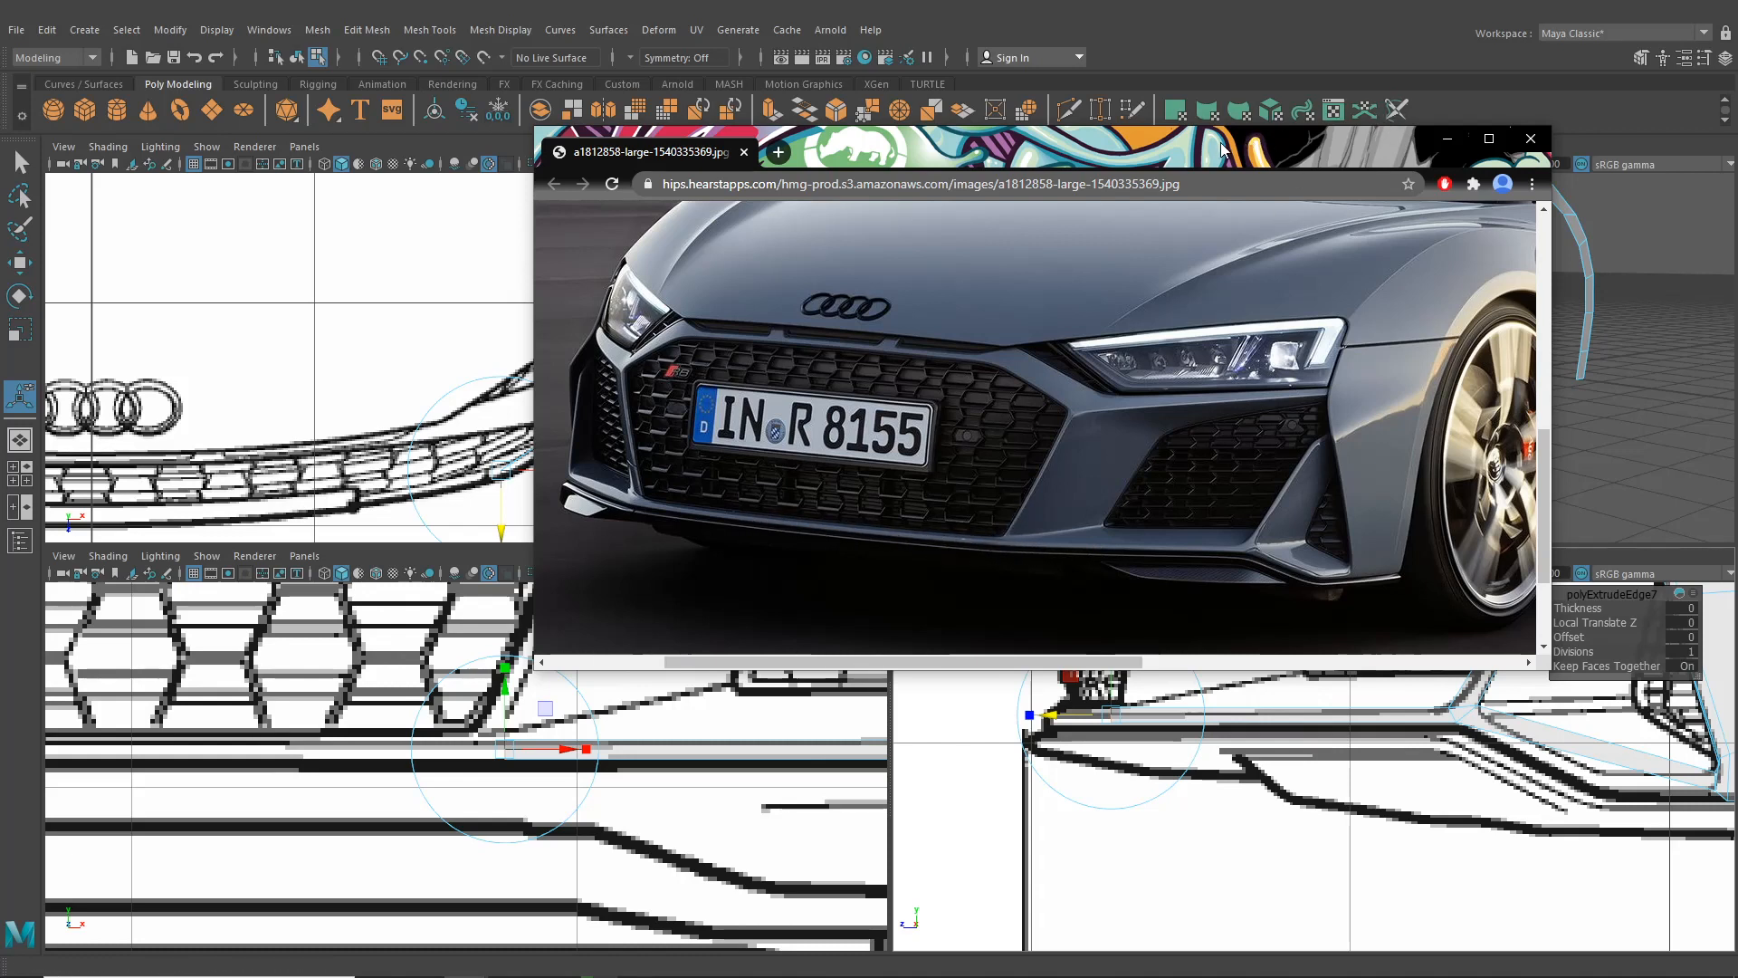
left_click_drag(1220, 148, 1737, 127)
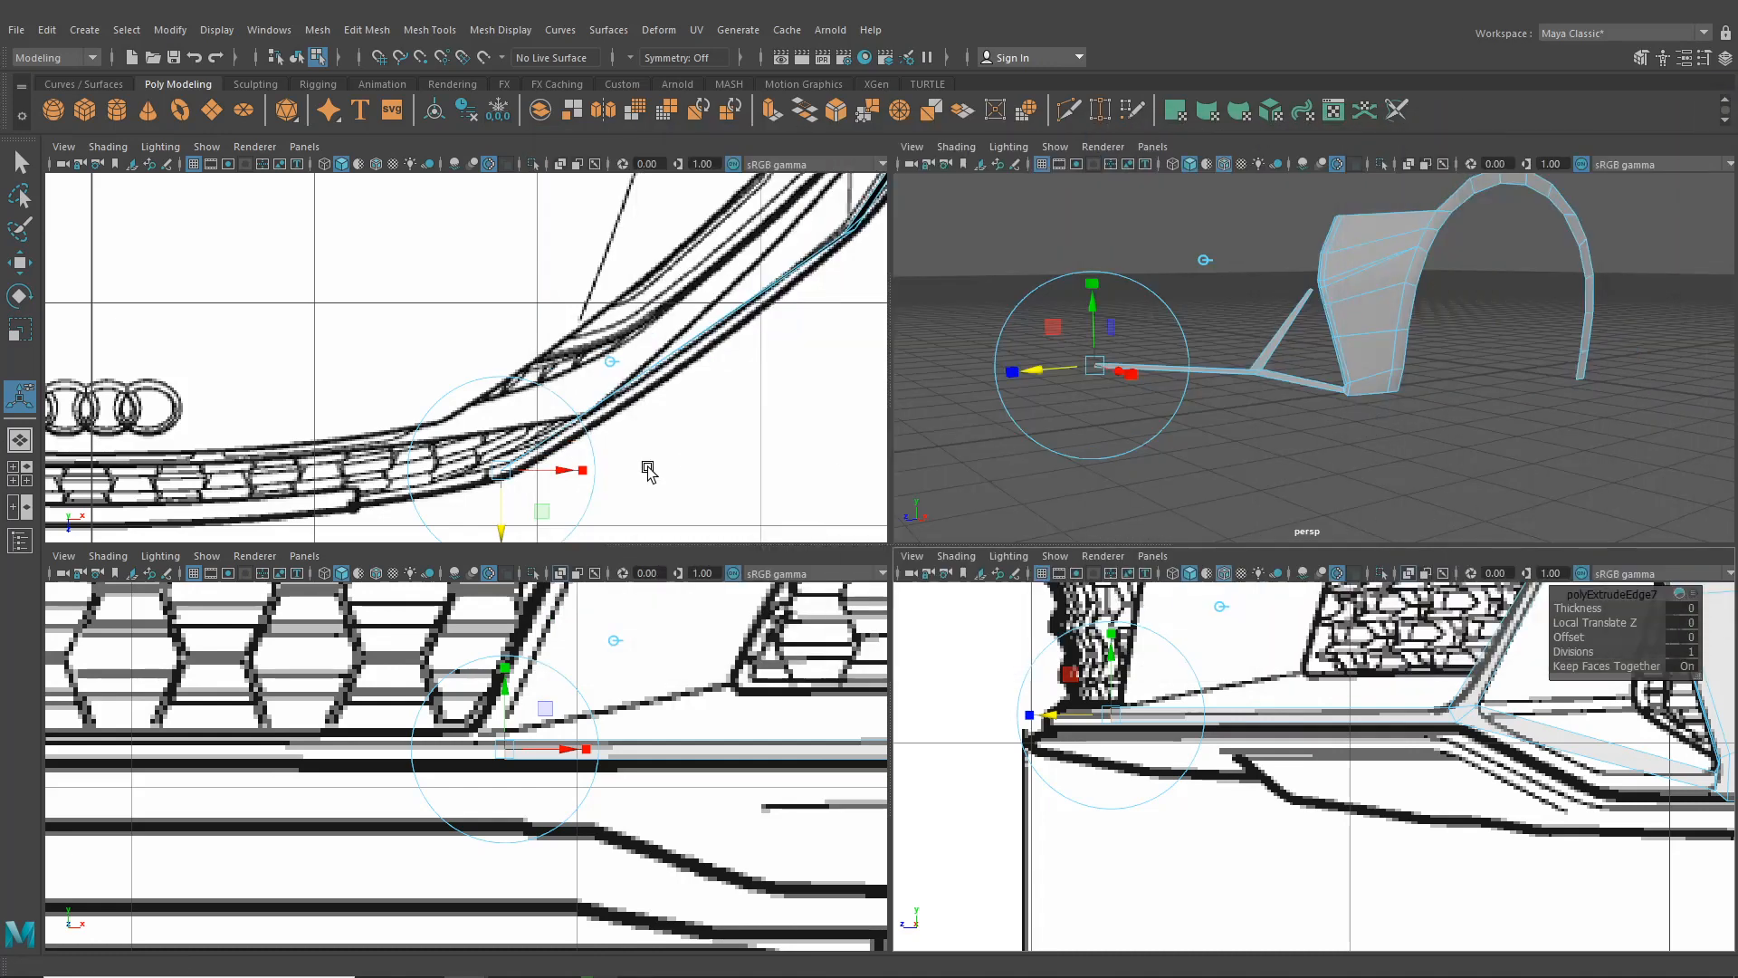
Extrude the strip's end edge farther toward the car's centre beneath the central grille in the front view
middle_click_drag(545, 466, 603, 423, "alt")
middle_click_drag(578, 715, 607, 731, "alt")
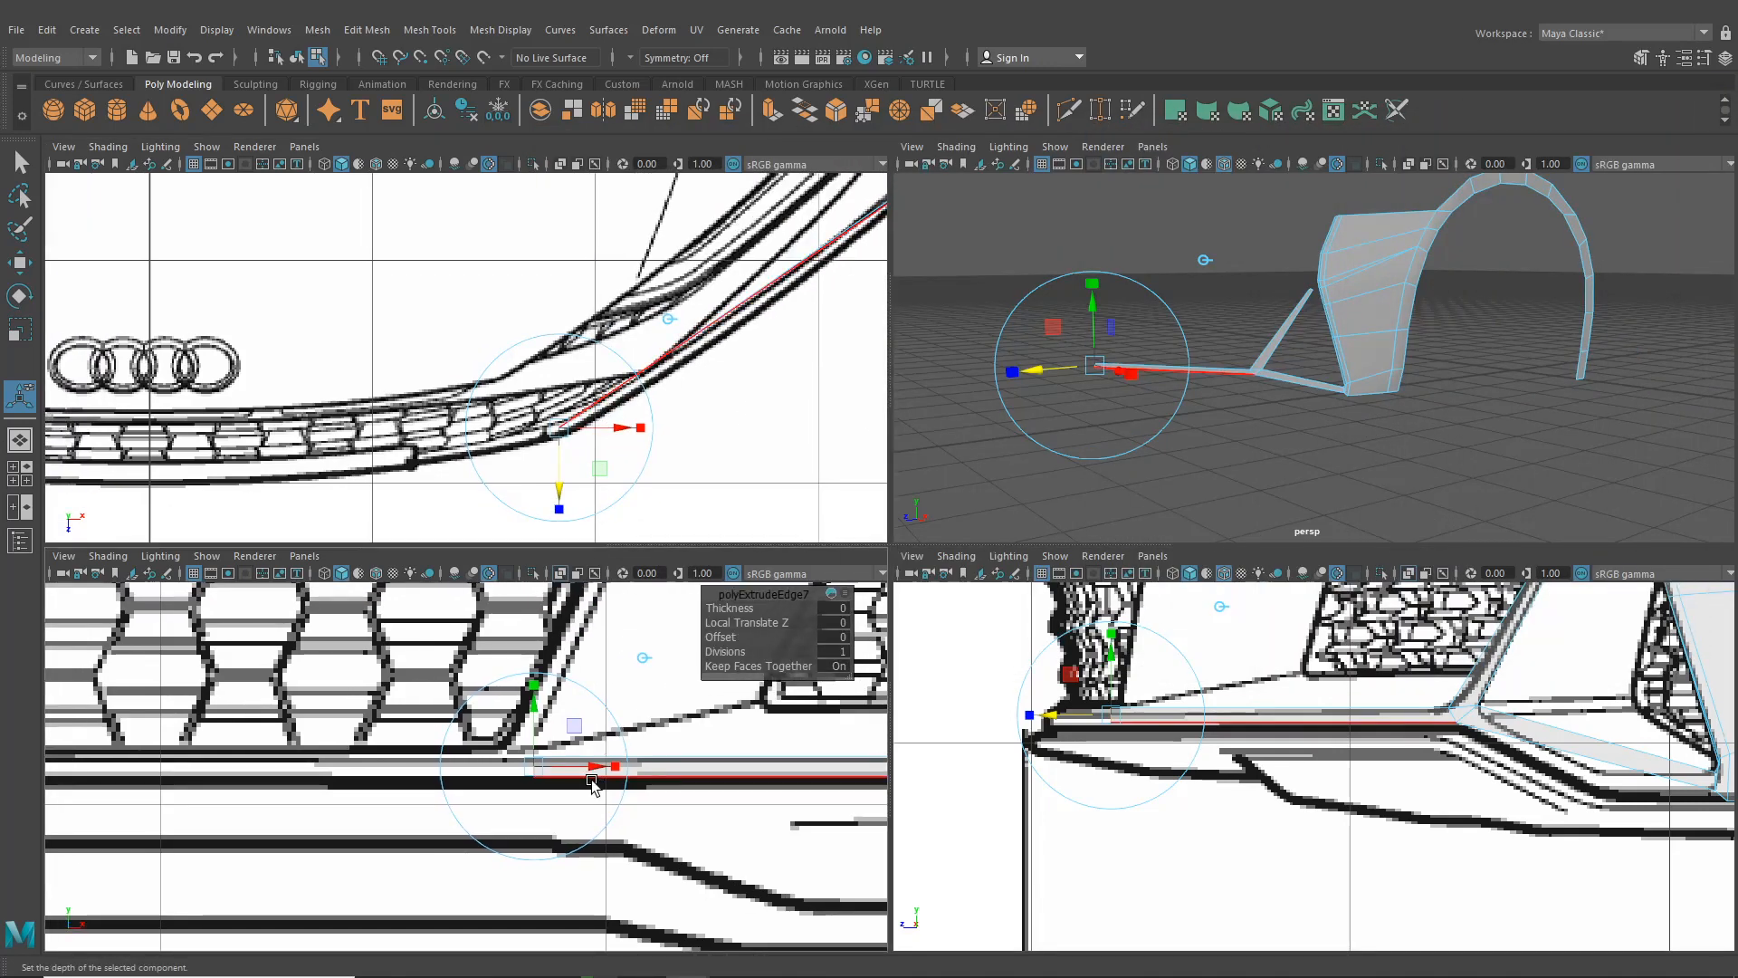
left_click(580, 766)
key("ctrl+e")
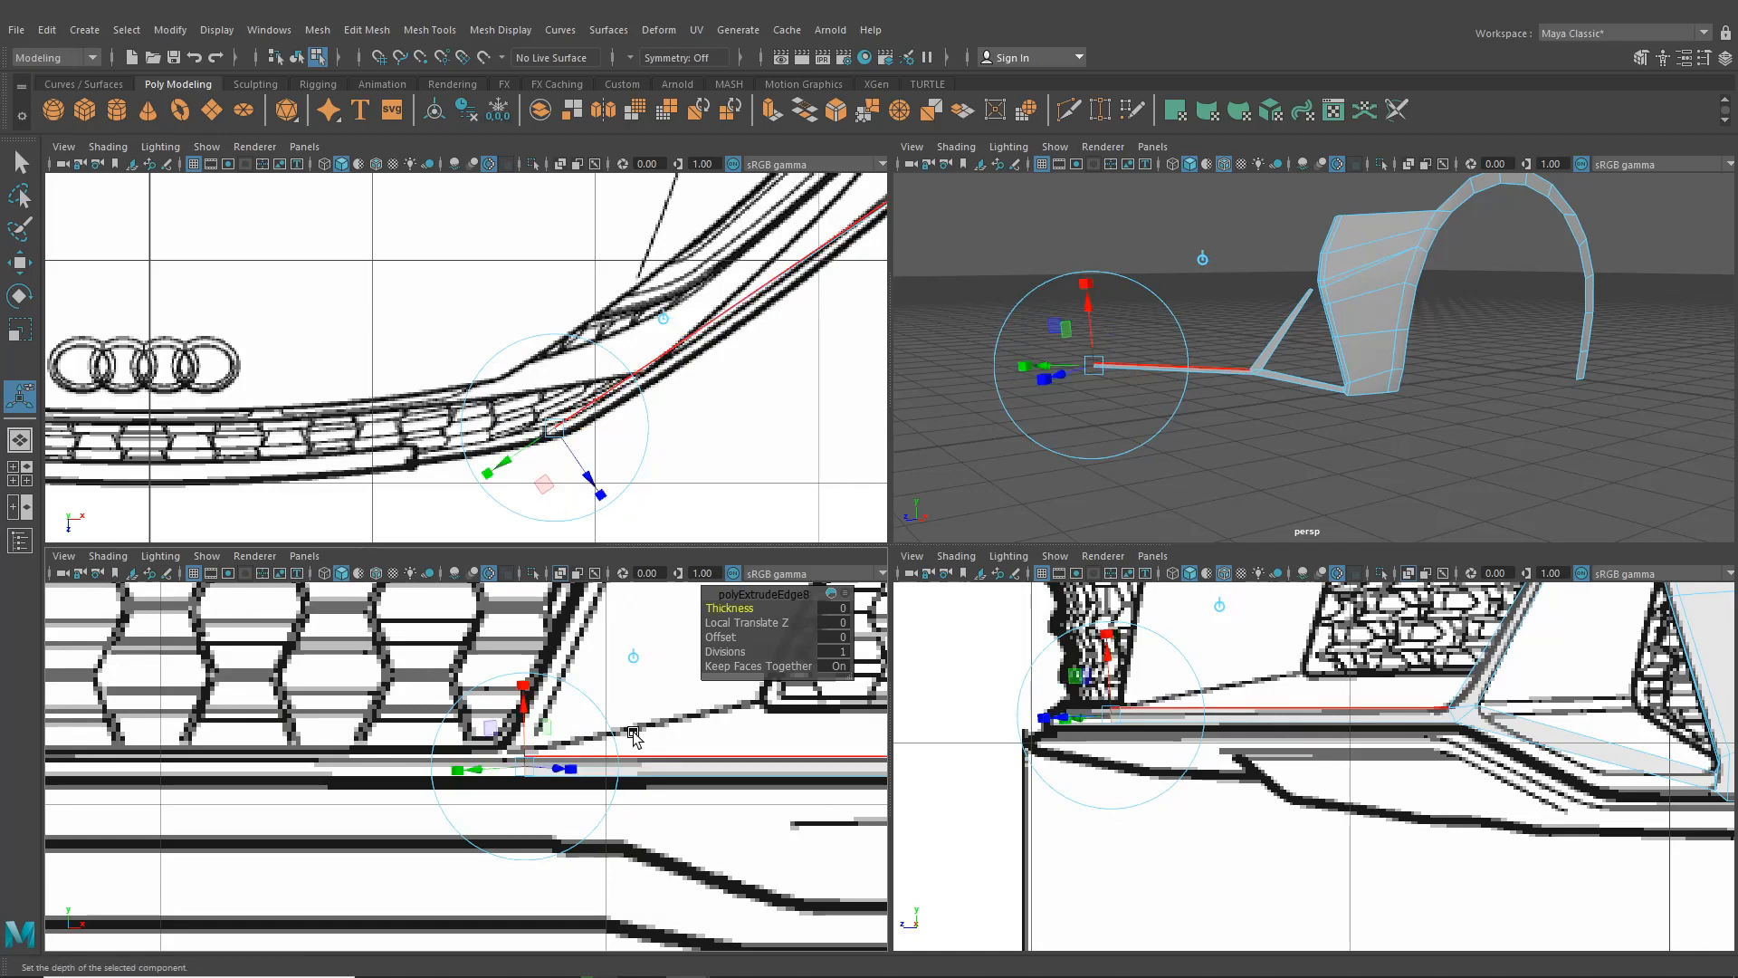
left_click(633, 655)
left_click_drag(588, 770, 332, 767)
middle_click_drag(335, 738, 511, 768, "alt")
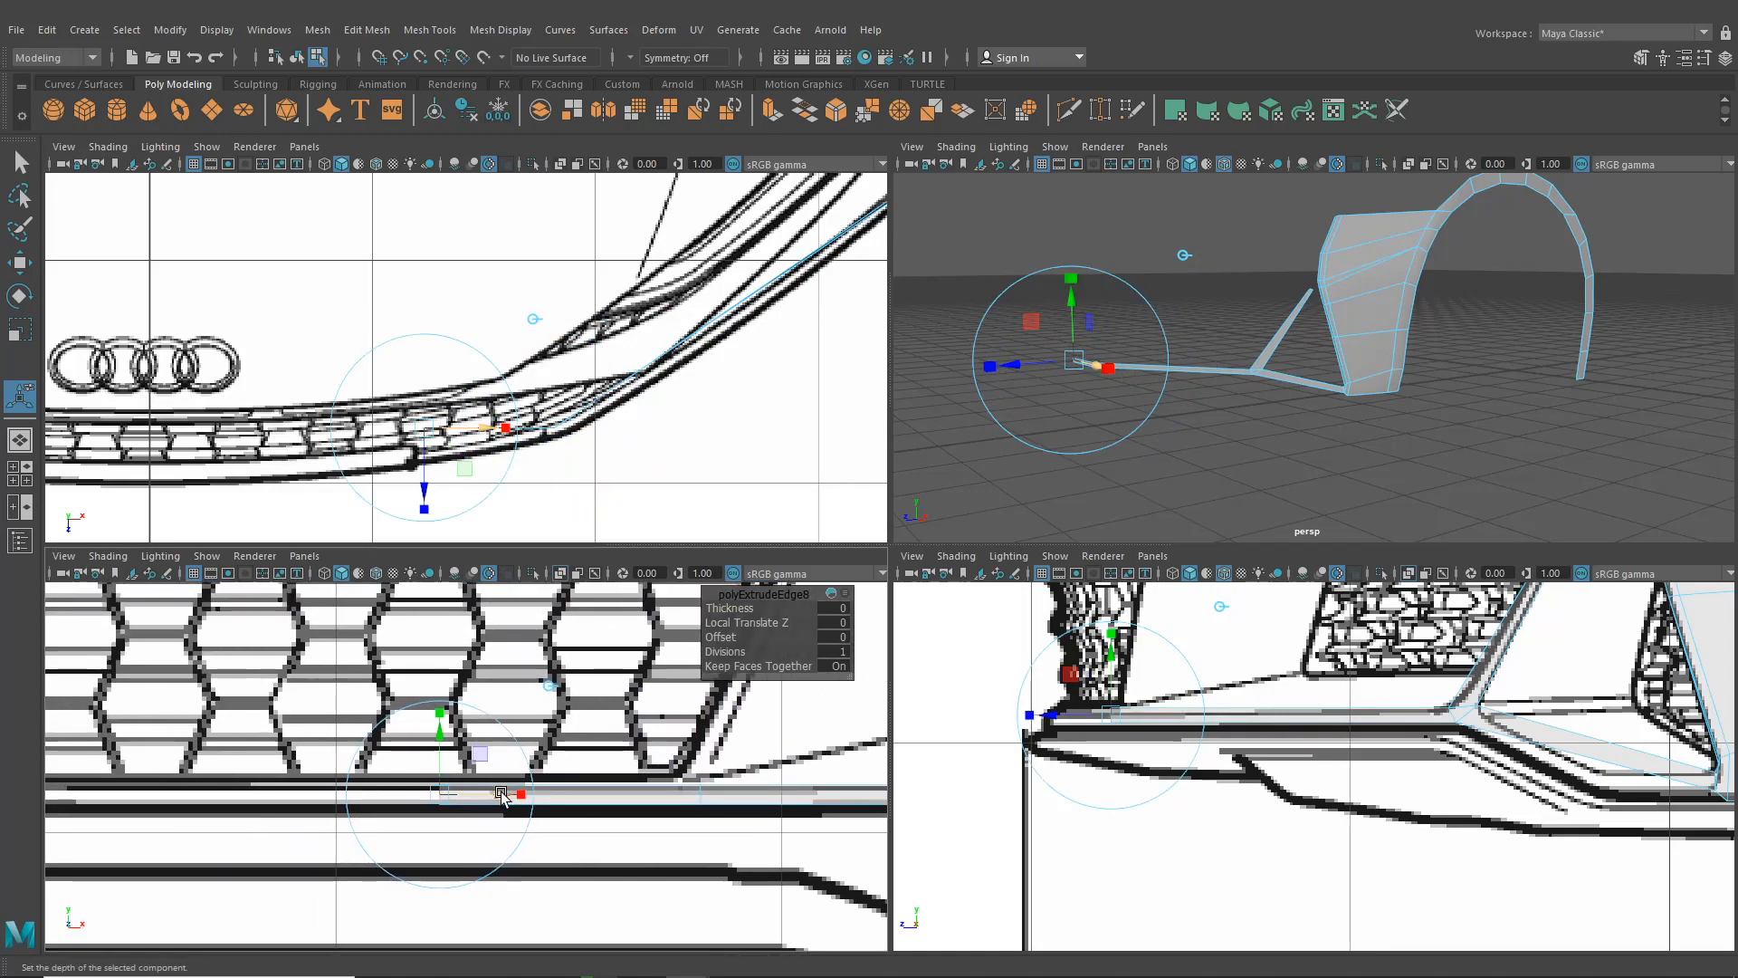
left_click_drag(501, 793, 397, 793)
Move the new end edge forward in the side view to follow the front bumper's curve
left_click_drag(979, 432, 1098, 469, "alt")
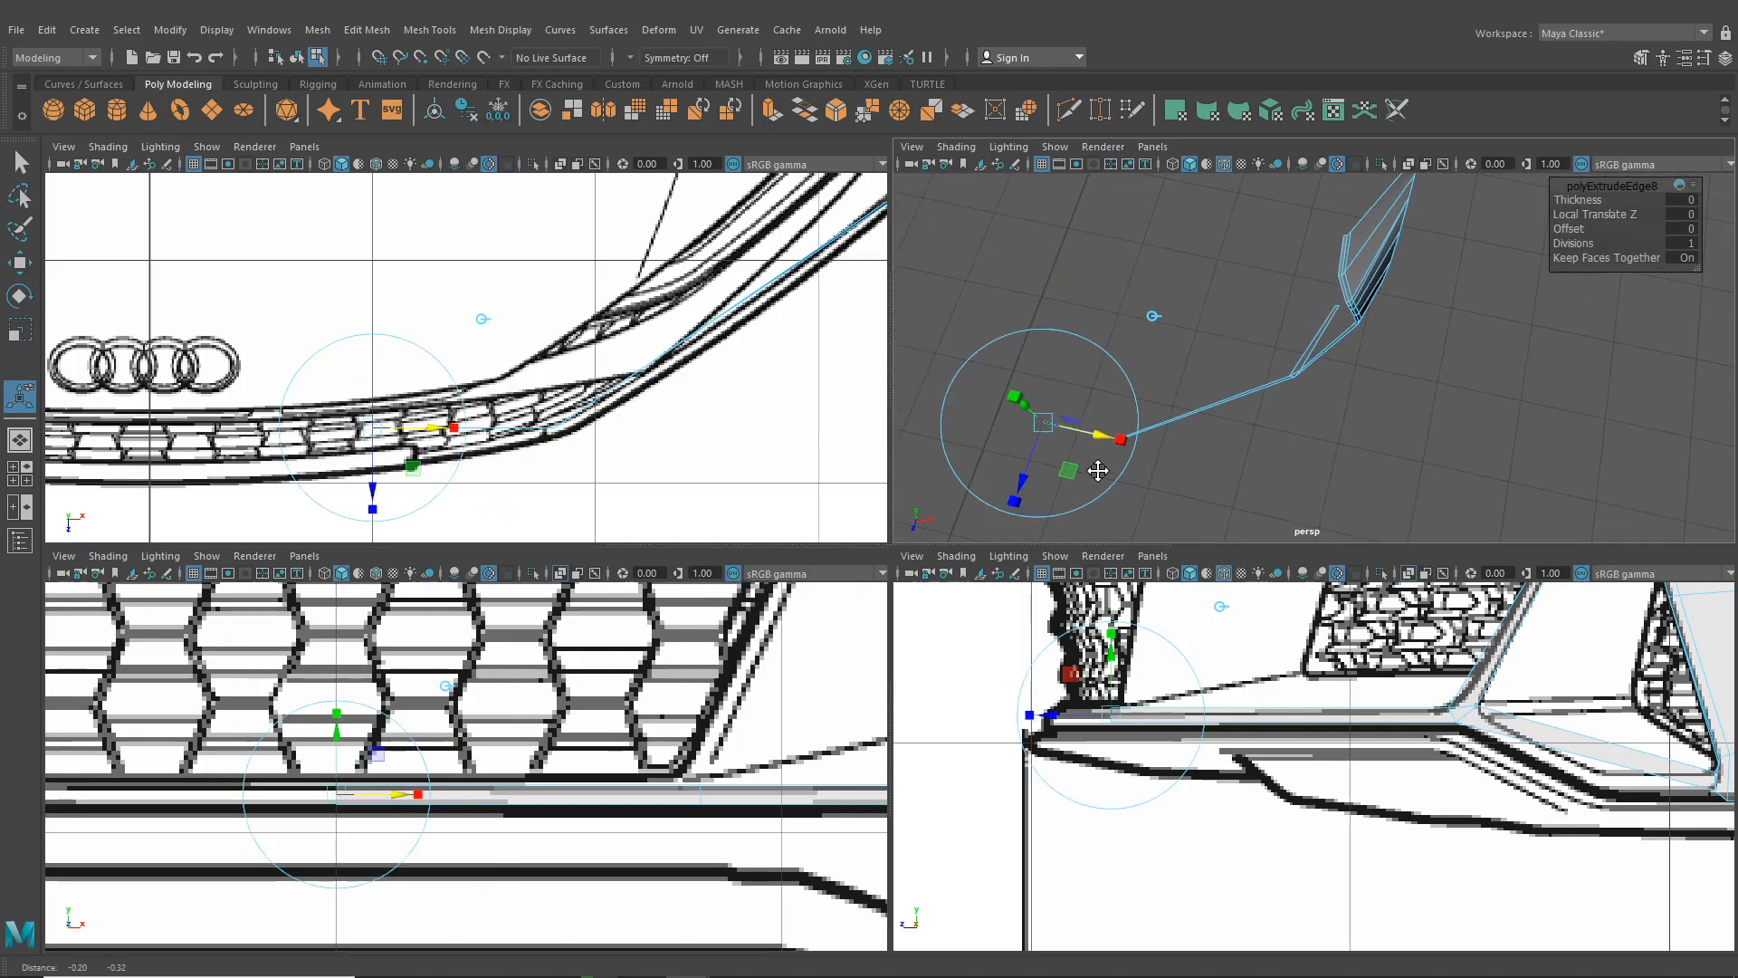
middle_click_drag(1098, 469, 1137, 430, "alt")
scroll(1137, 431, "up", 2)
left_click_drag(1076, 718, 979, 724)
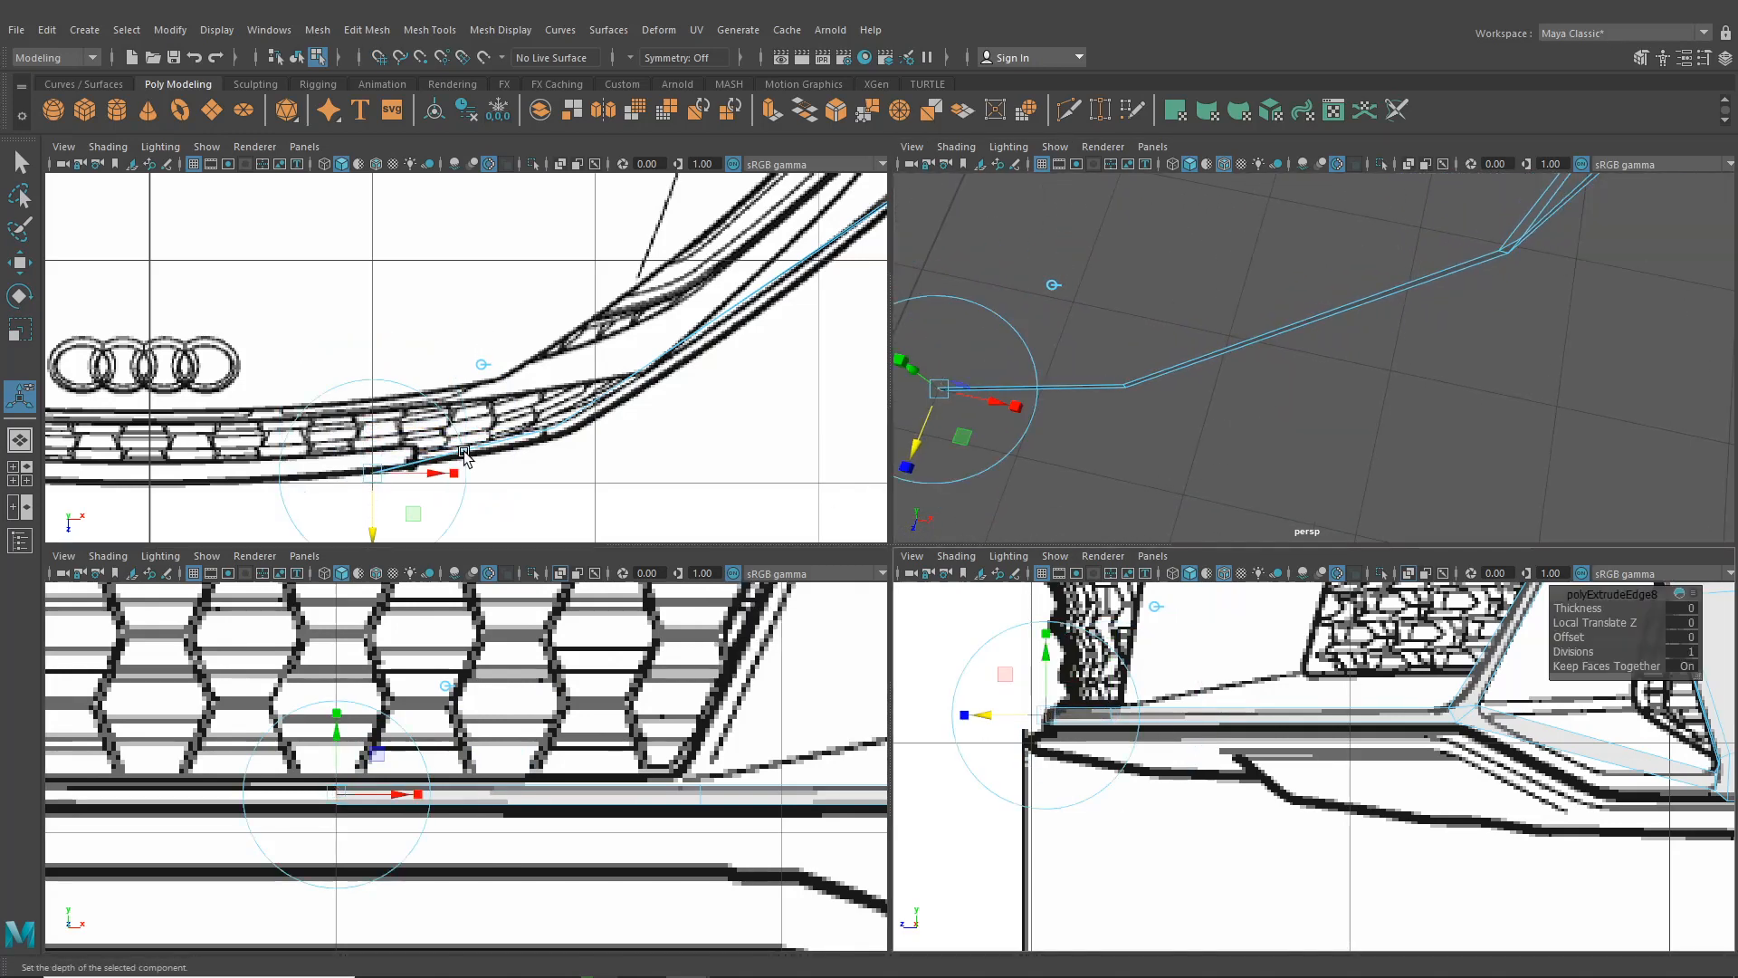
Snap the strip's end edge onto the car's centre line in the top view using grid snapping
middle_click_drag(470, 461, 666, 451, "alt")
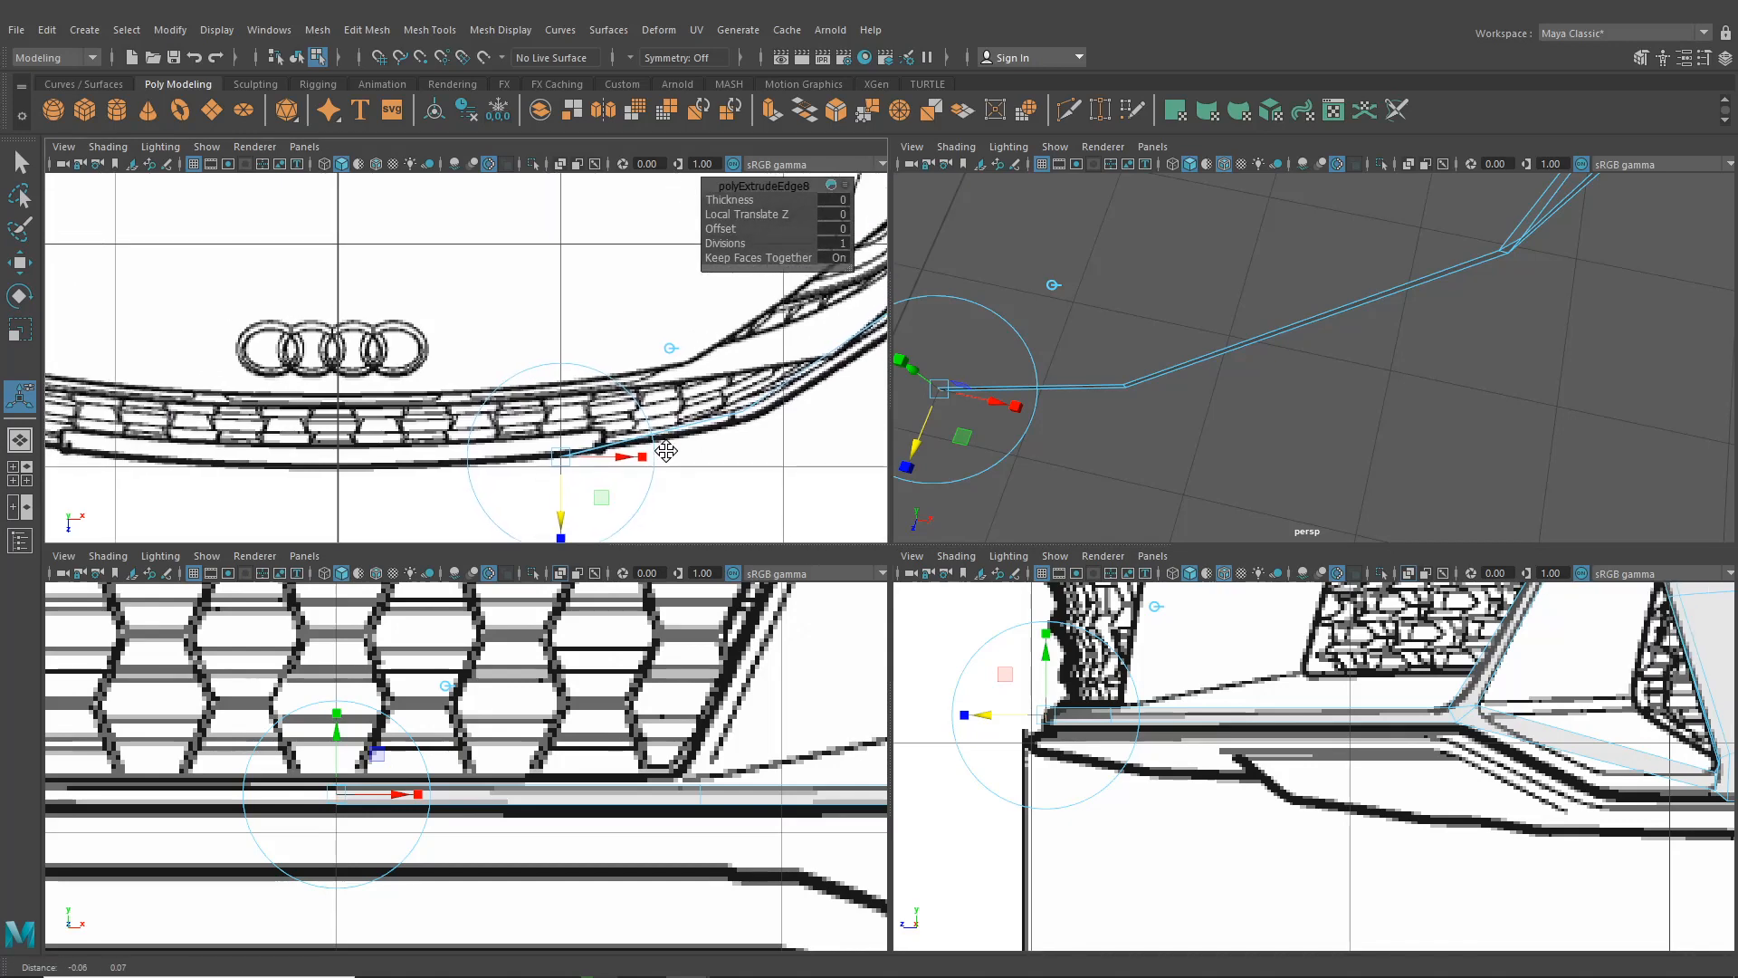
key("x")
left_click_drag(618, 457, 341, 510)
Move the centre-line edge slightly backward in the top view to fit the front bumper outline
middle_click_drag(1114, 768, 1142, 887, "alt")
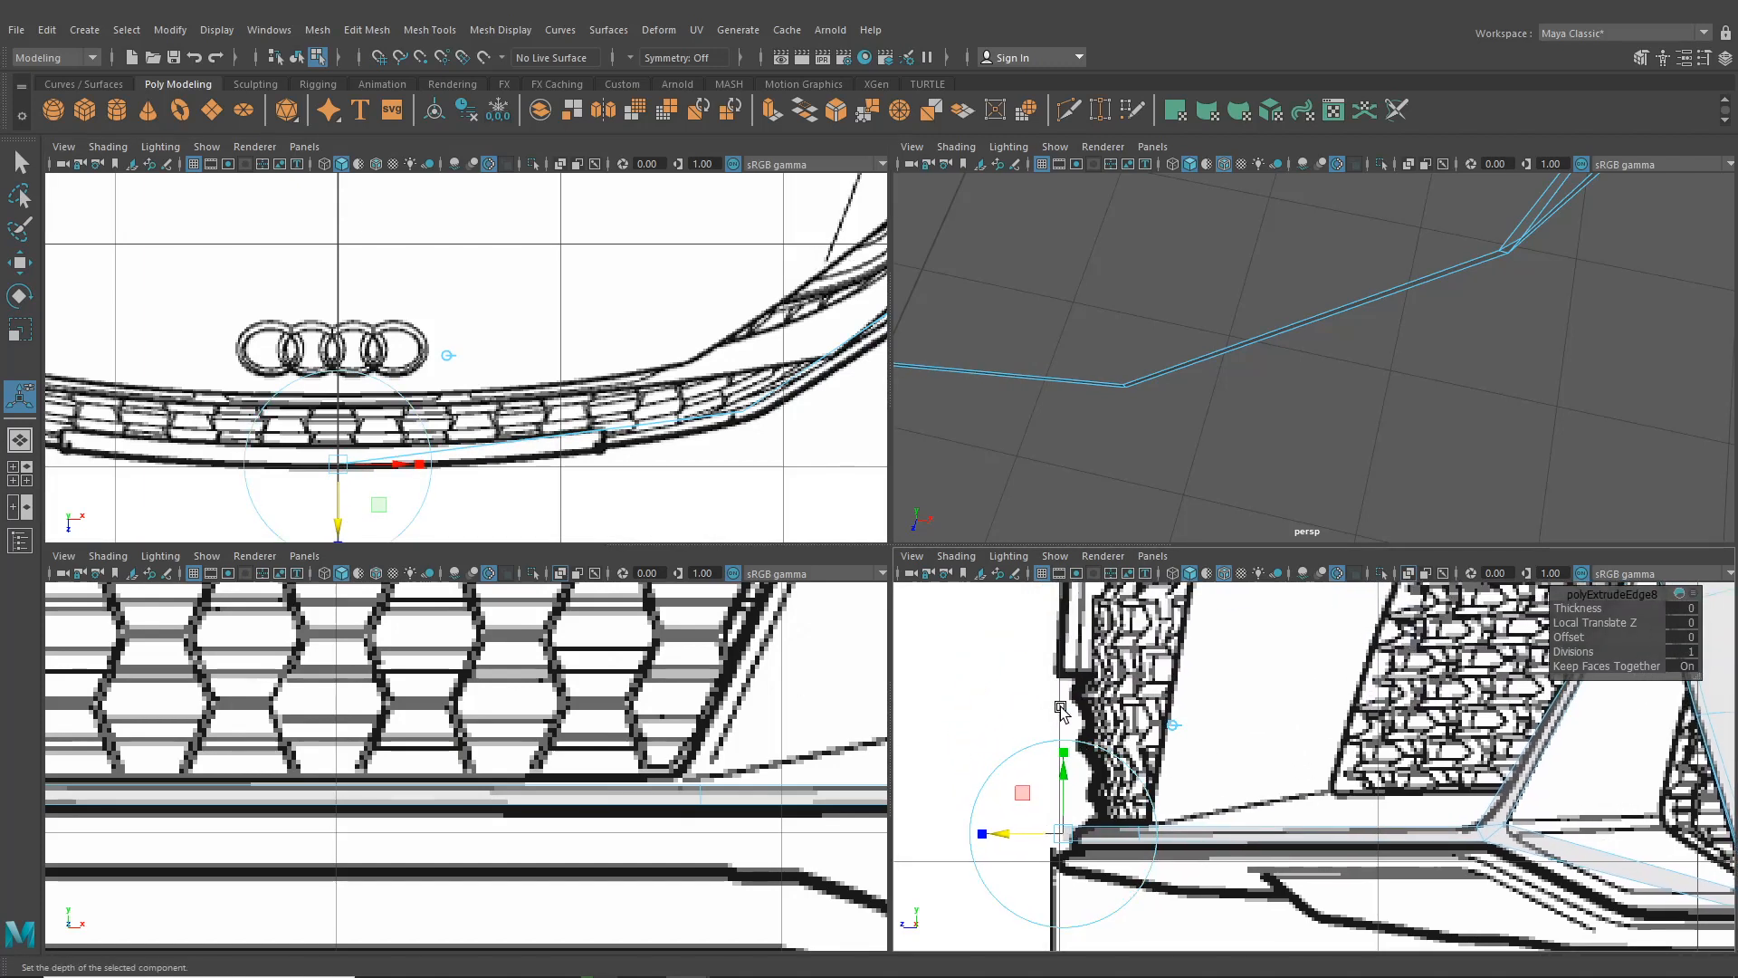
scroll(342, 471, "up", 1)
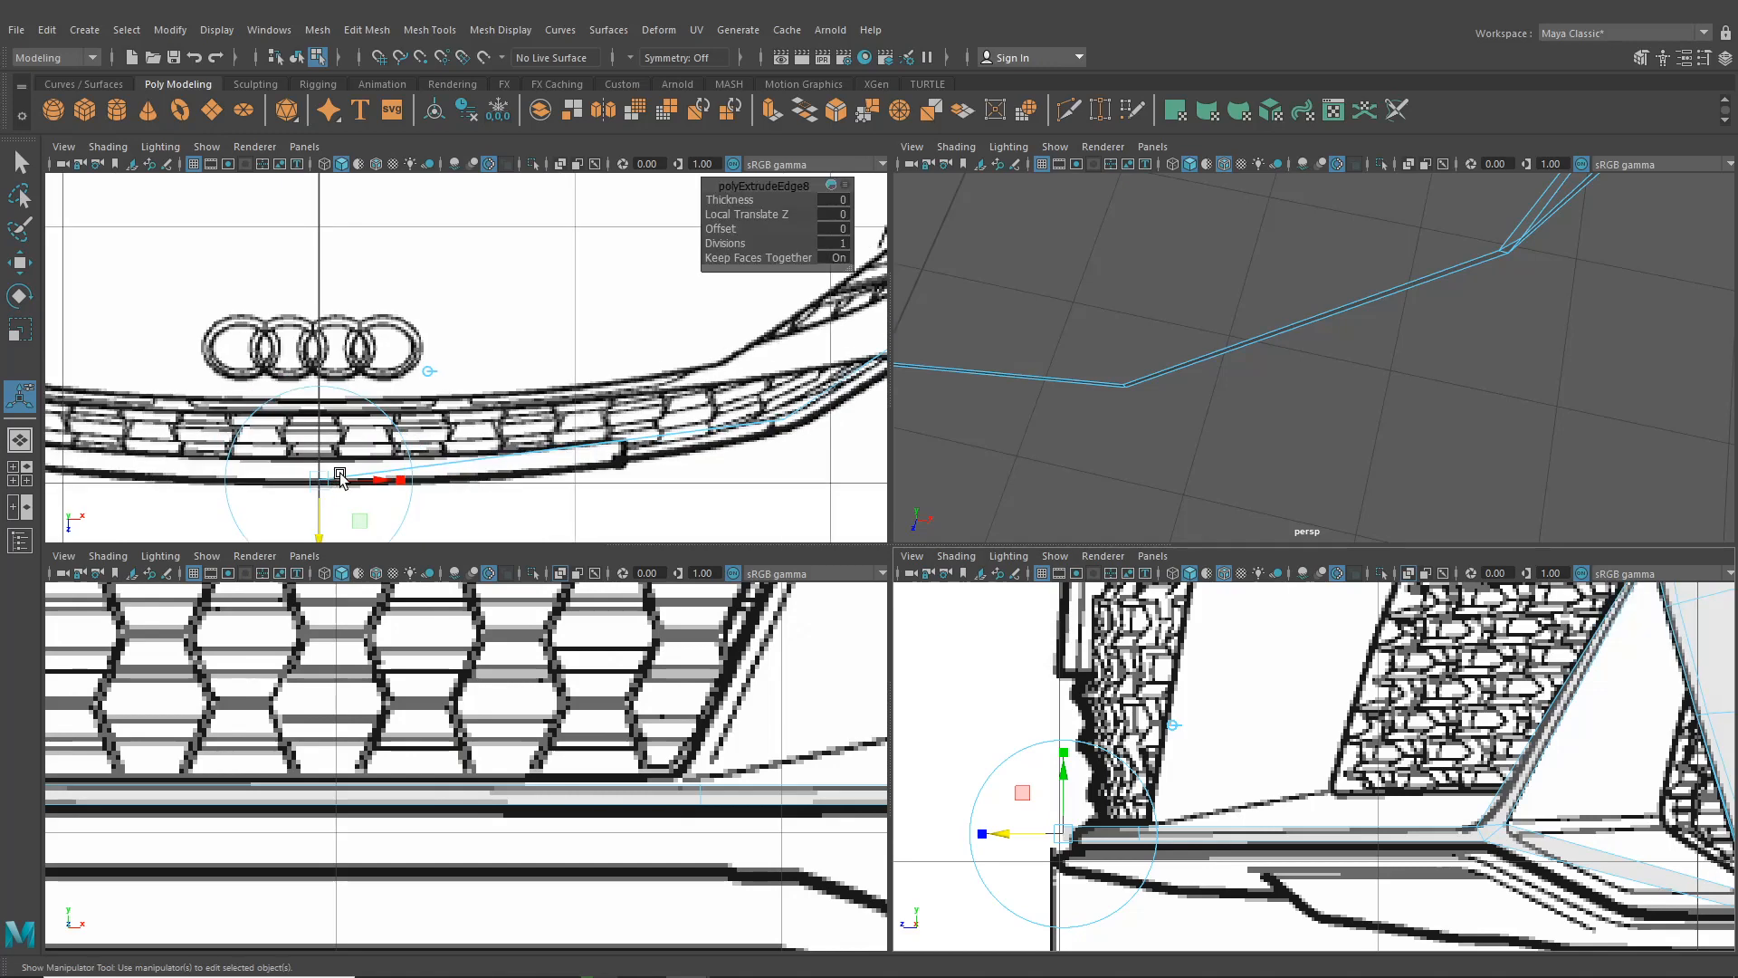
middle_click_drag(342, 472, 456, 437, "alt")
scroll(457, 445, "up", 2)
left_click_drag(418, 522, 419, 511)
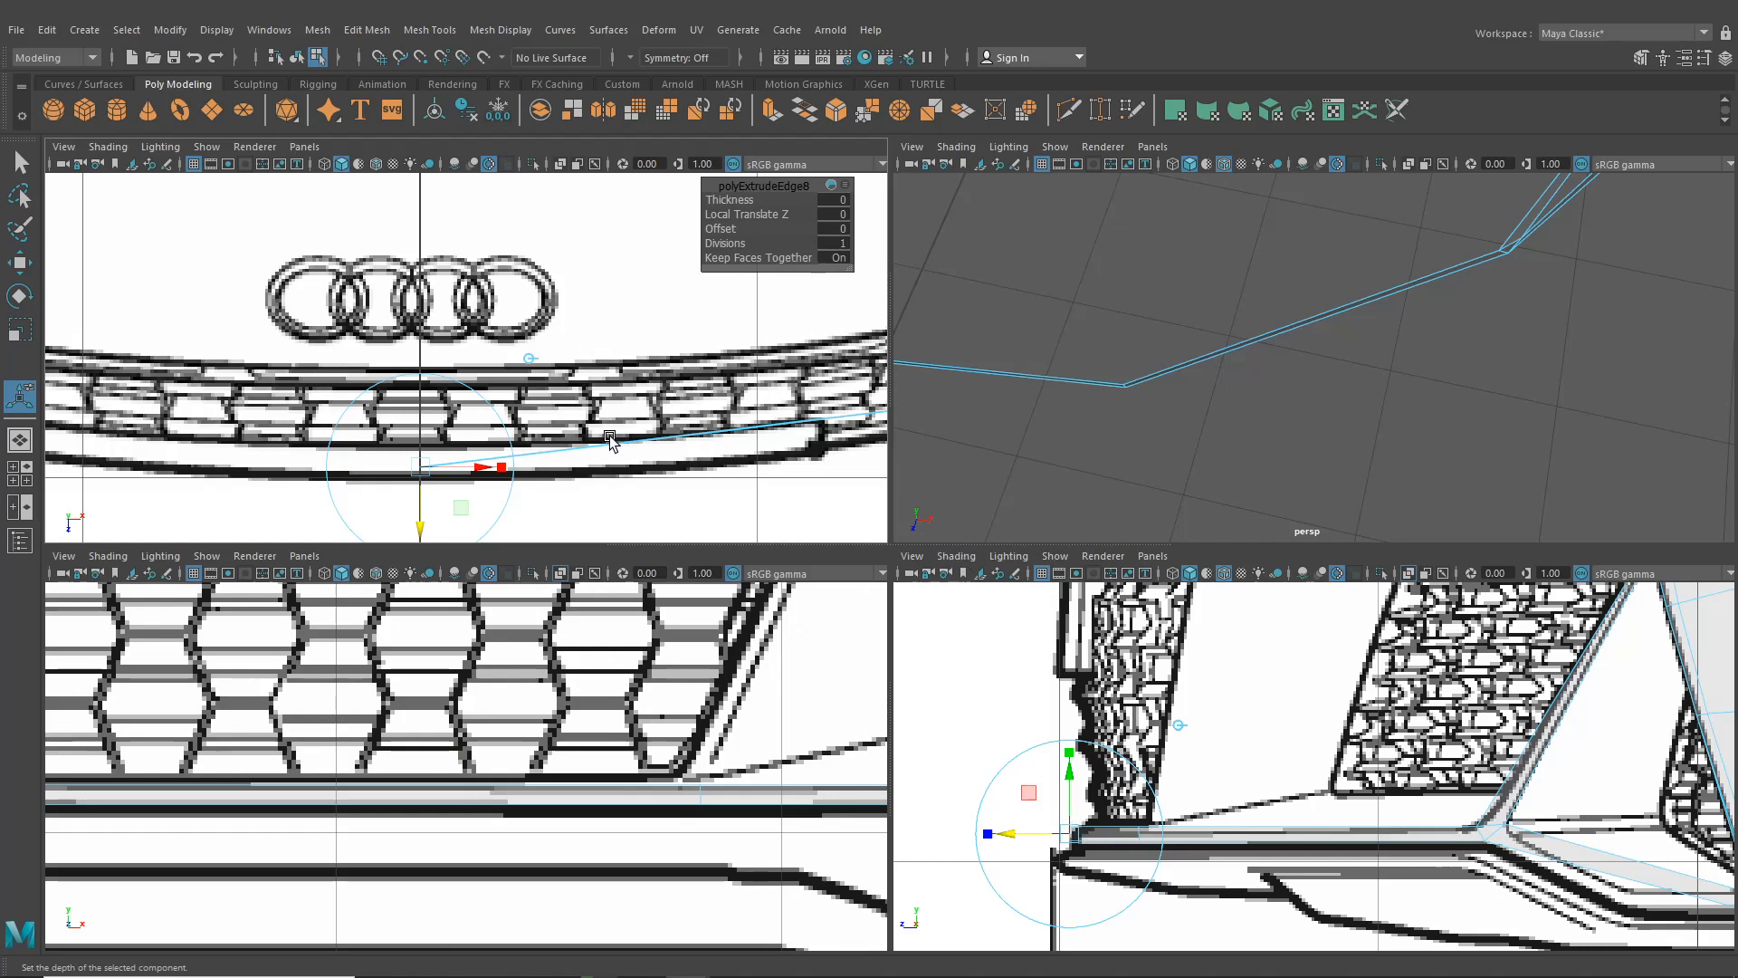
Move the strip's two upper vertices near the centre line slightly downward in the front view to match the trim line beneath the central grille
right_click_drag(633, 795, 588, 802)
middle_click_drag(1130, 362, 1118, 382, "alt")
left_click(1220, 359)
right_click_drag(1222, 358, 1155, 360)
mouse_move(1133, 413)
left_mouse_down("alt")
mouse_move(1148, 358)
mouse_move(1117, 380)
mouse_move(1397, 338)
mouse_move(1146, 425)
left_mouse_up("alt")
left_click(1074, 829)
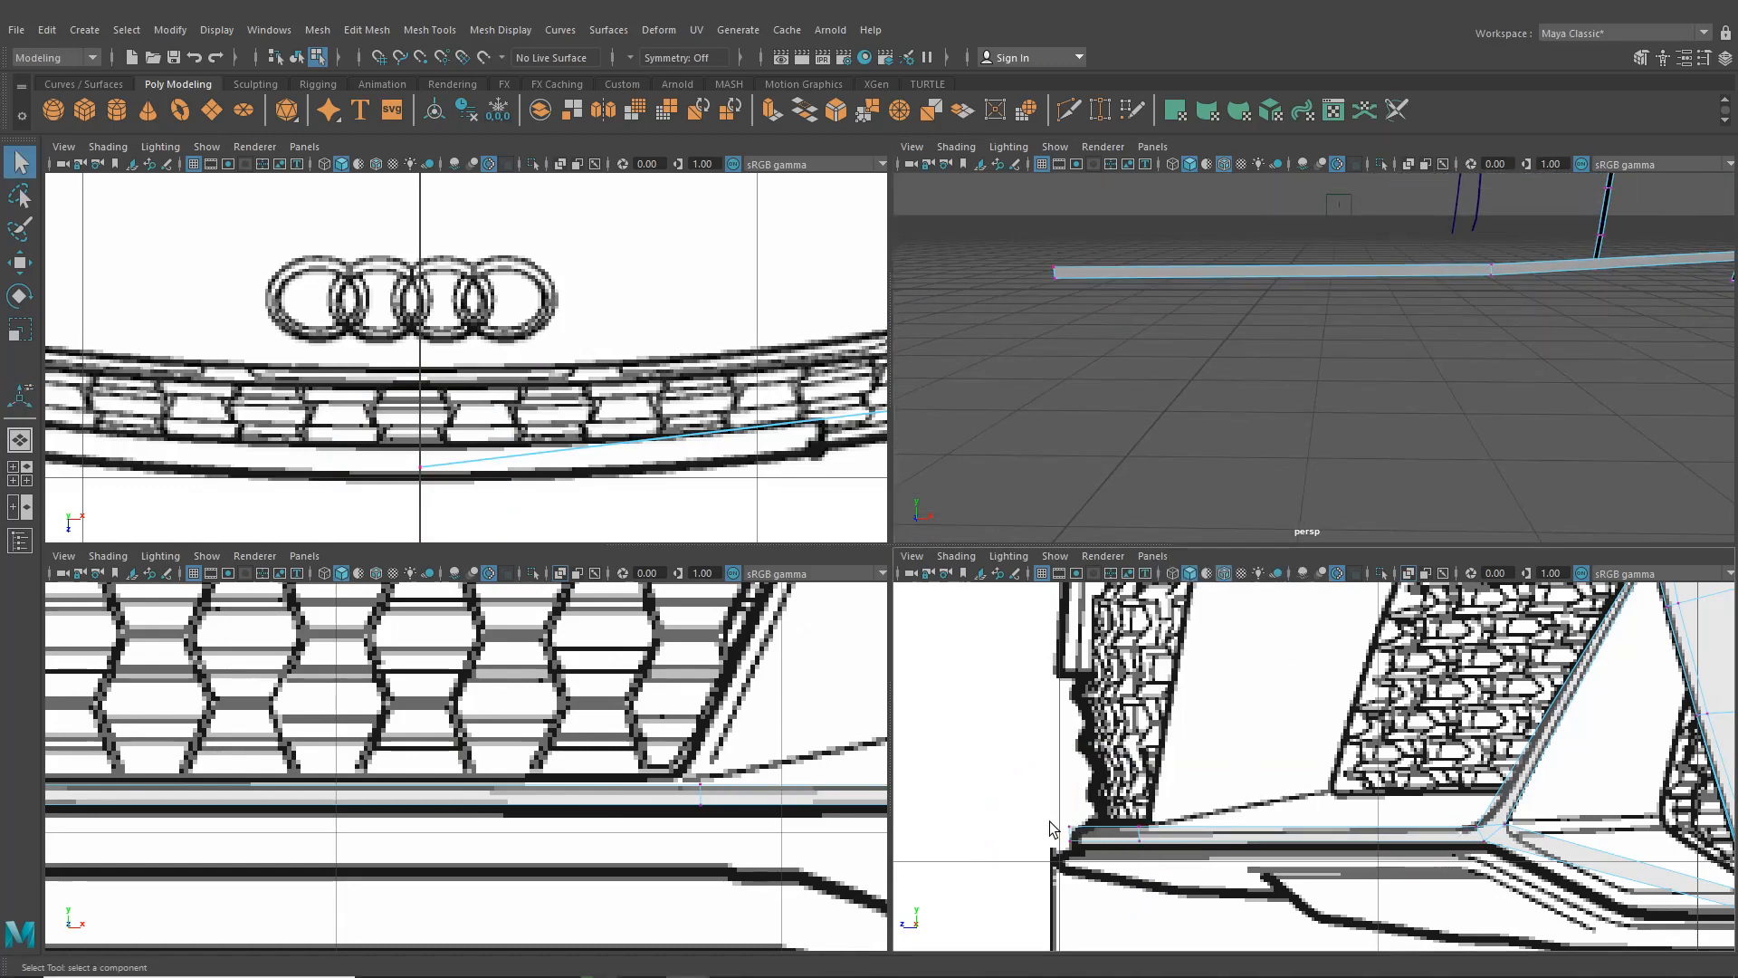
left_click(1139, 827, "shift")
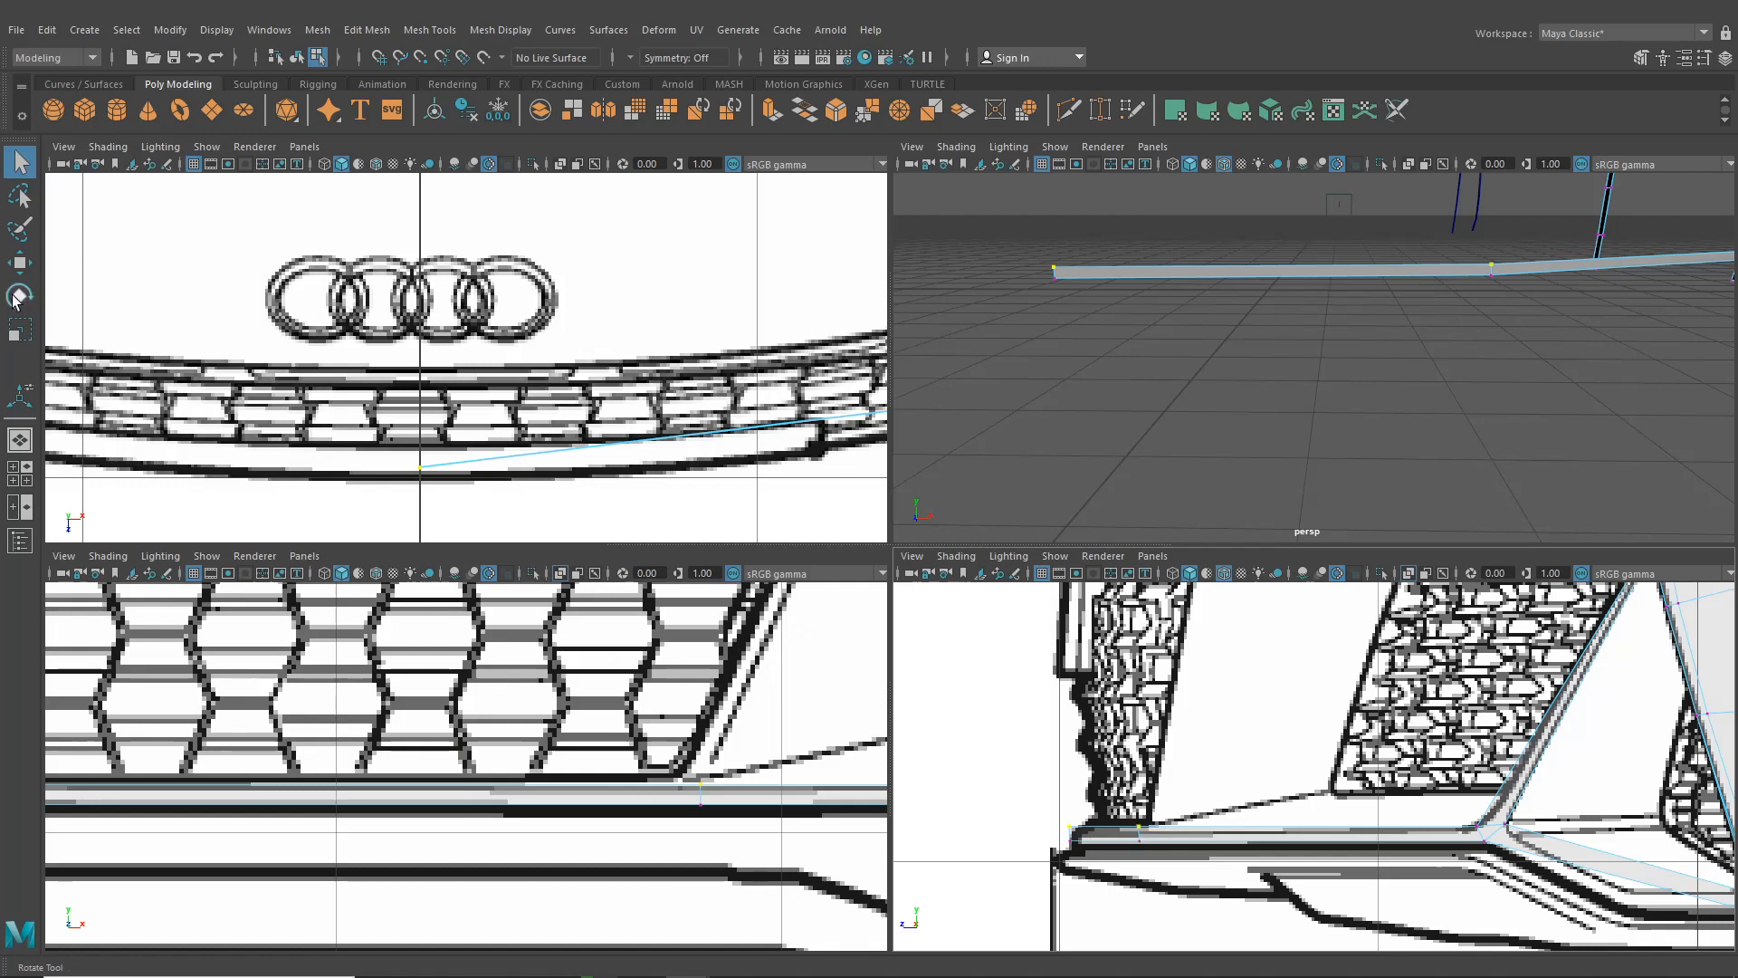
left_click(19, 263)
scroll(538, 711, "up", 2)
left_click_drag(537, 709, 547, 743)
Insert an edge loop across the strip's lower section between the Y-junction and the side panel's bottom corner
left_click_drag(1334, 365, 1173, 453, "alt")
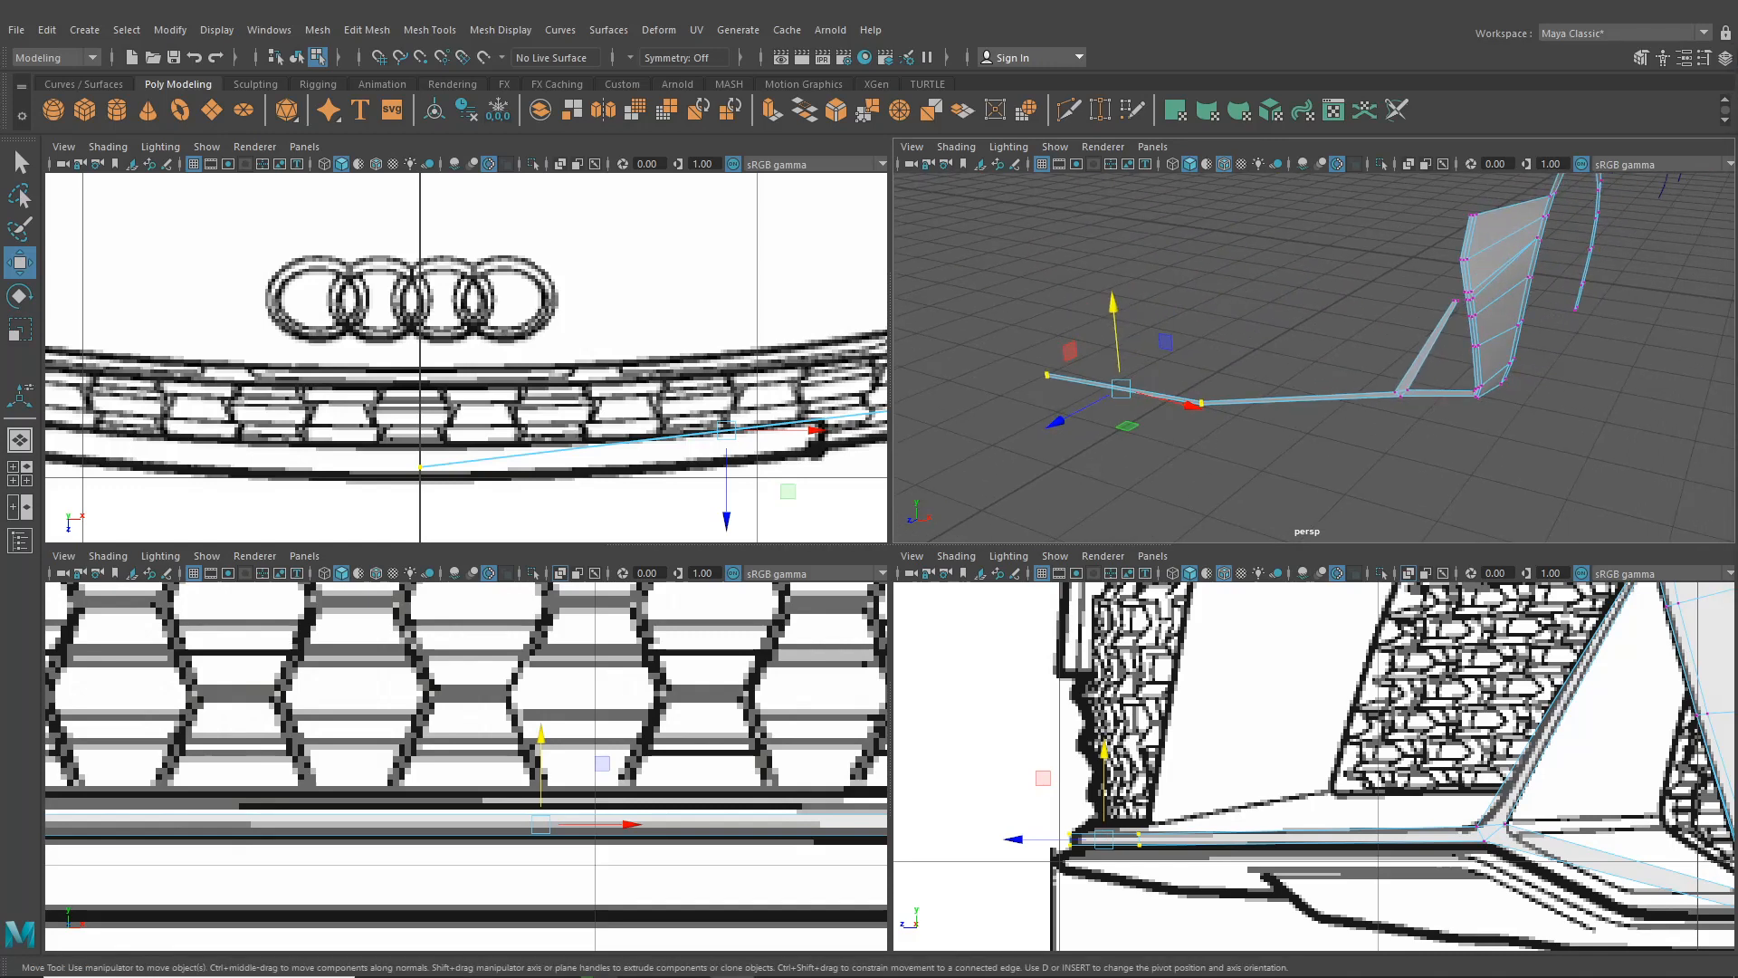
middle_click_drag(1136, 444, 1094, 456, "alt")
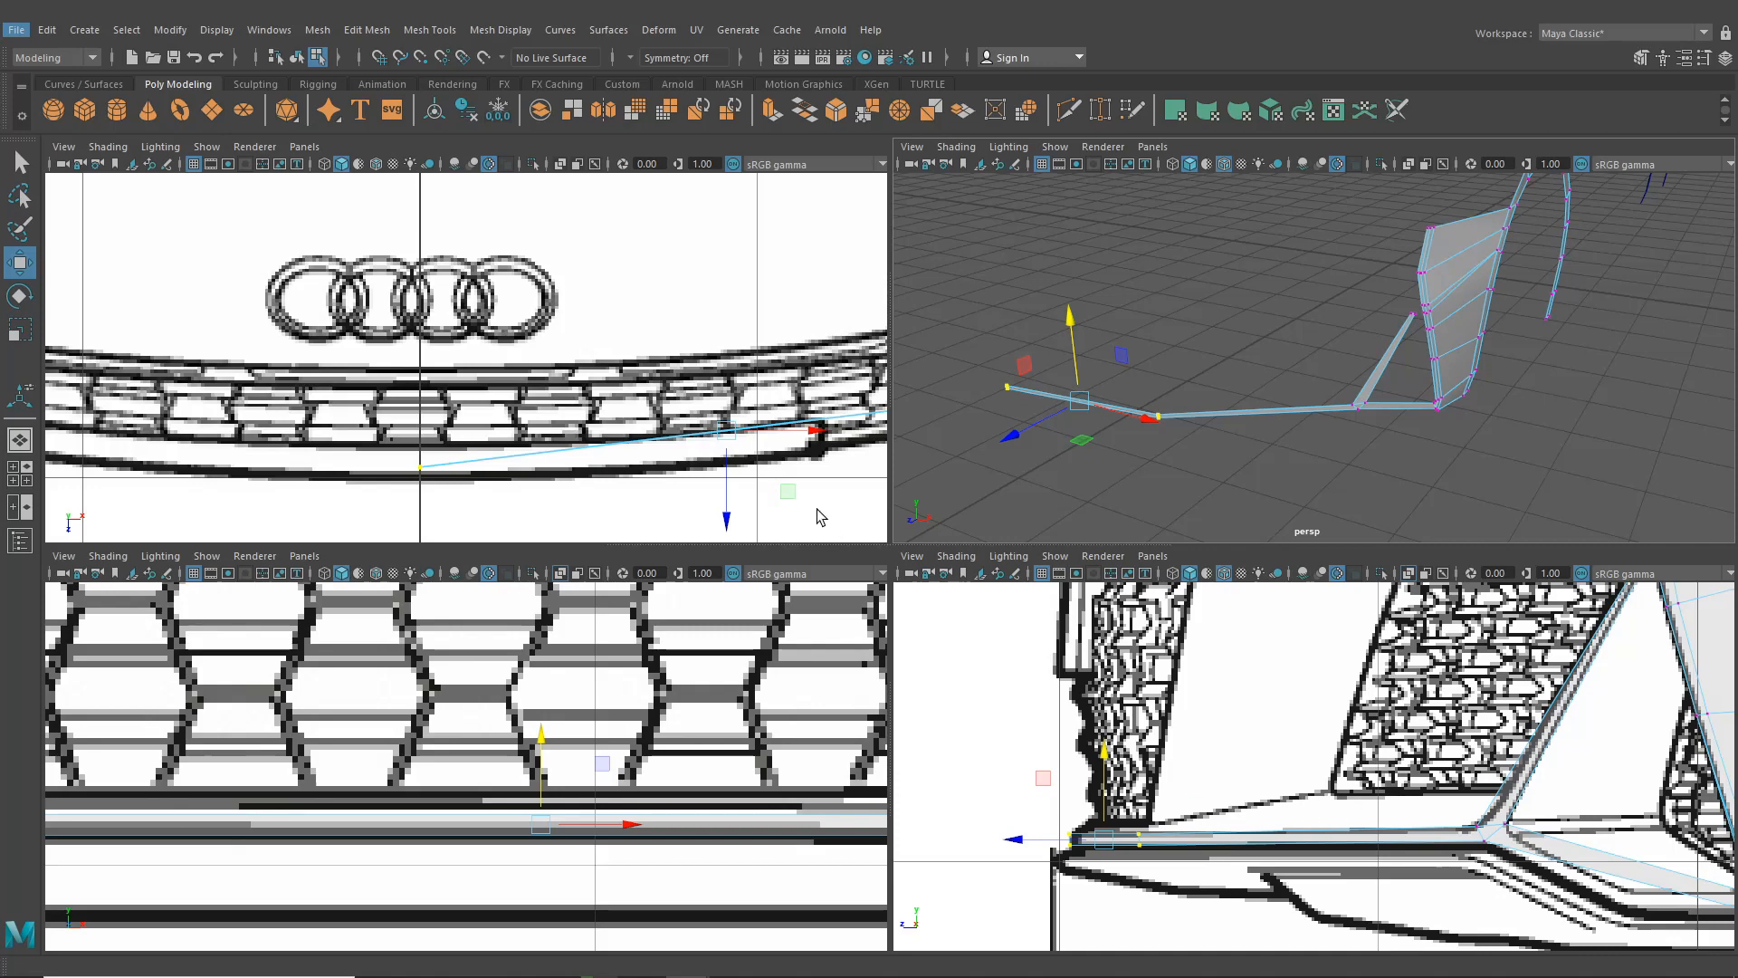
middle_click_drag(706, 443, 497, 445, "alt")
middle_click_drag(672, 399, 570, 405, "alt")
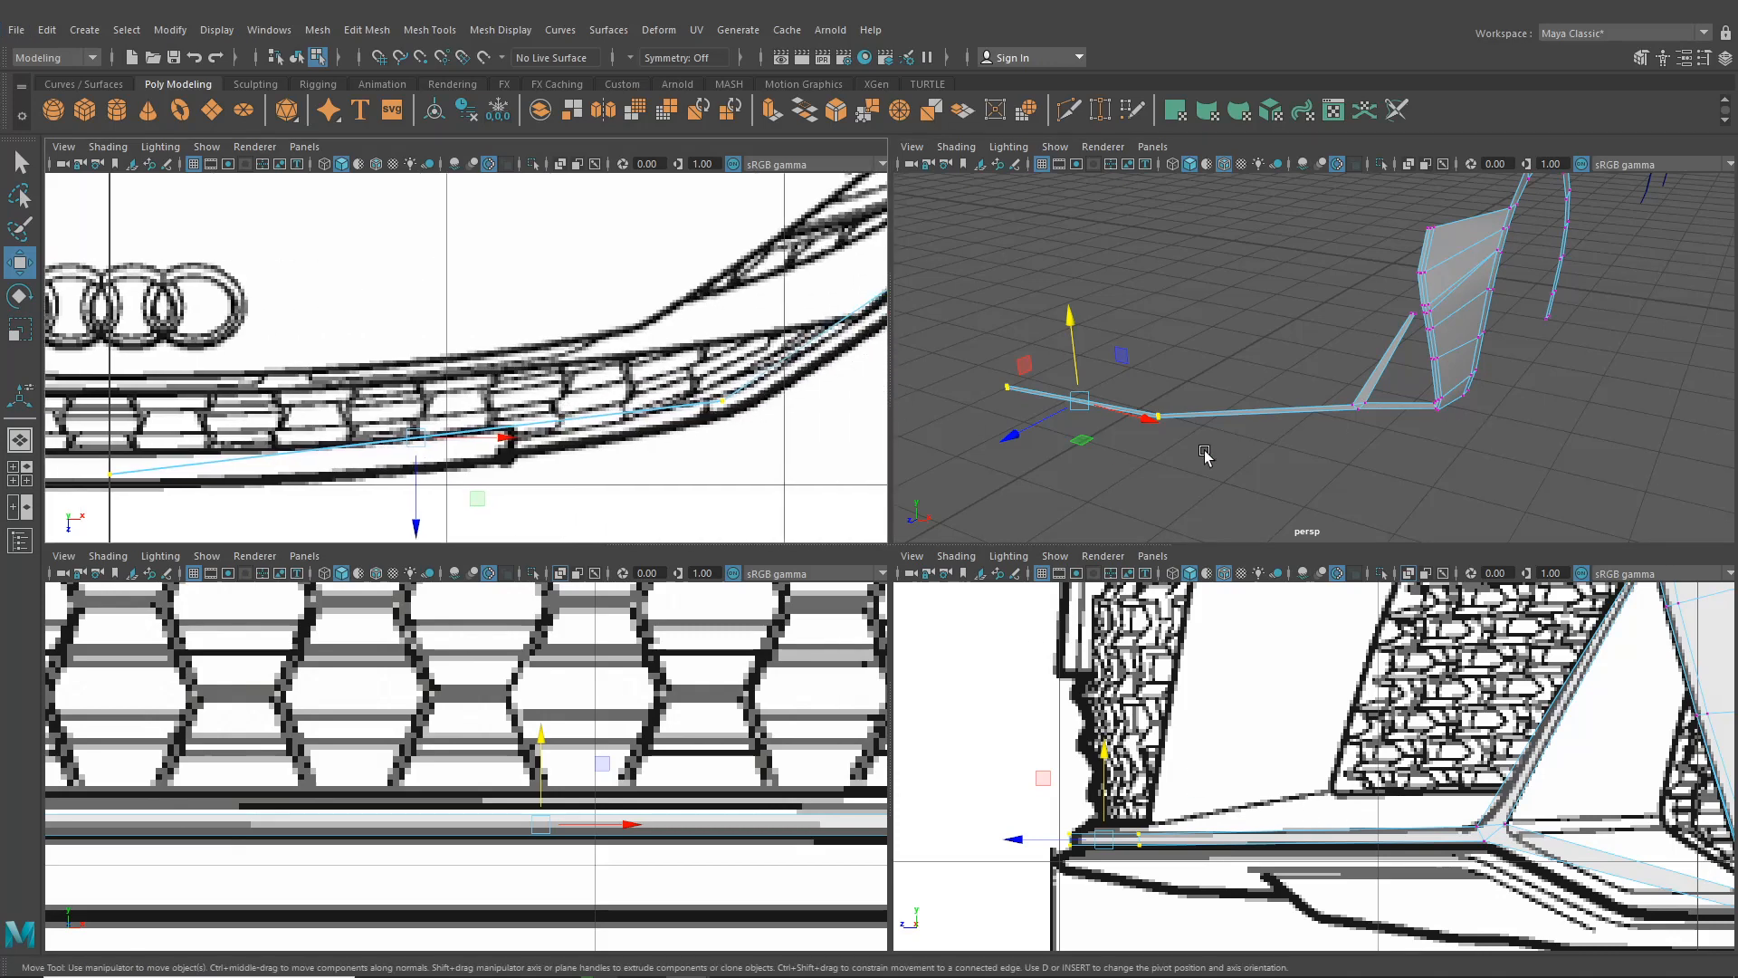
left_click_drag(1264, 441, 1183, 496, "alt")
scroll(1188, 484, "up", 4)
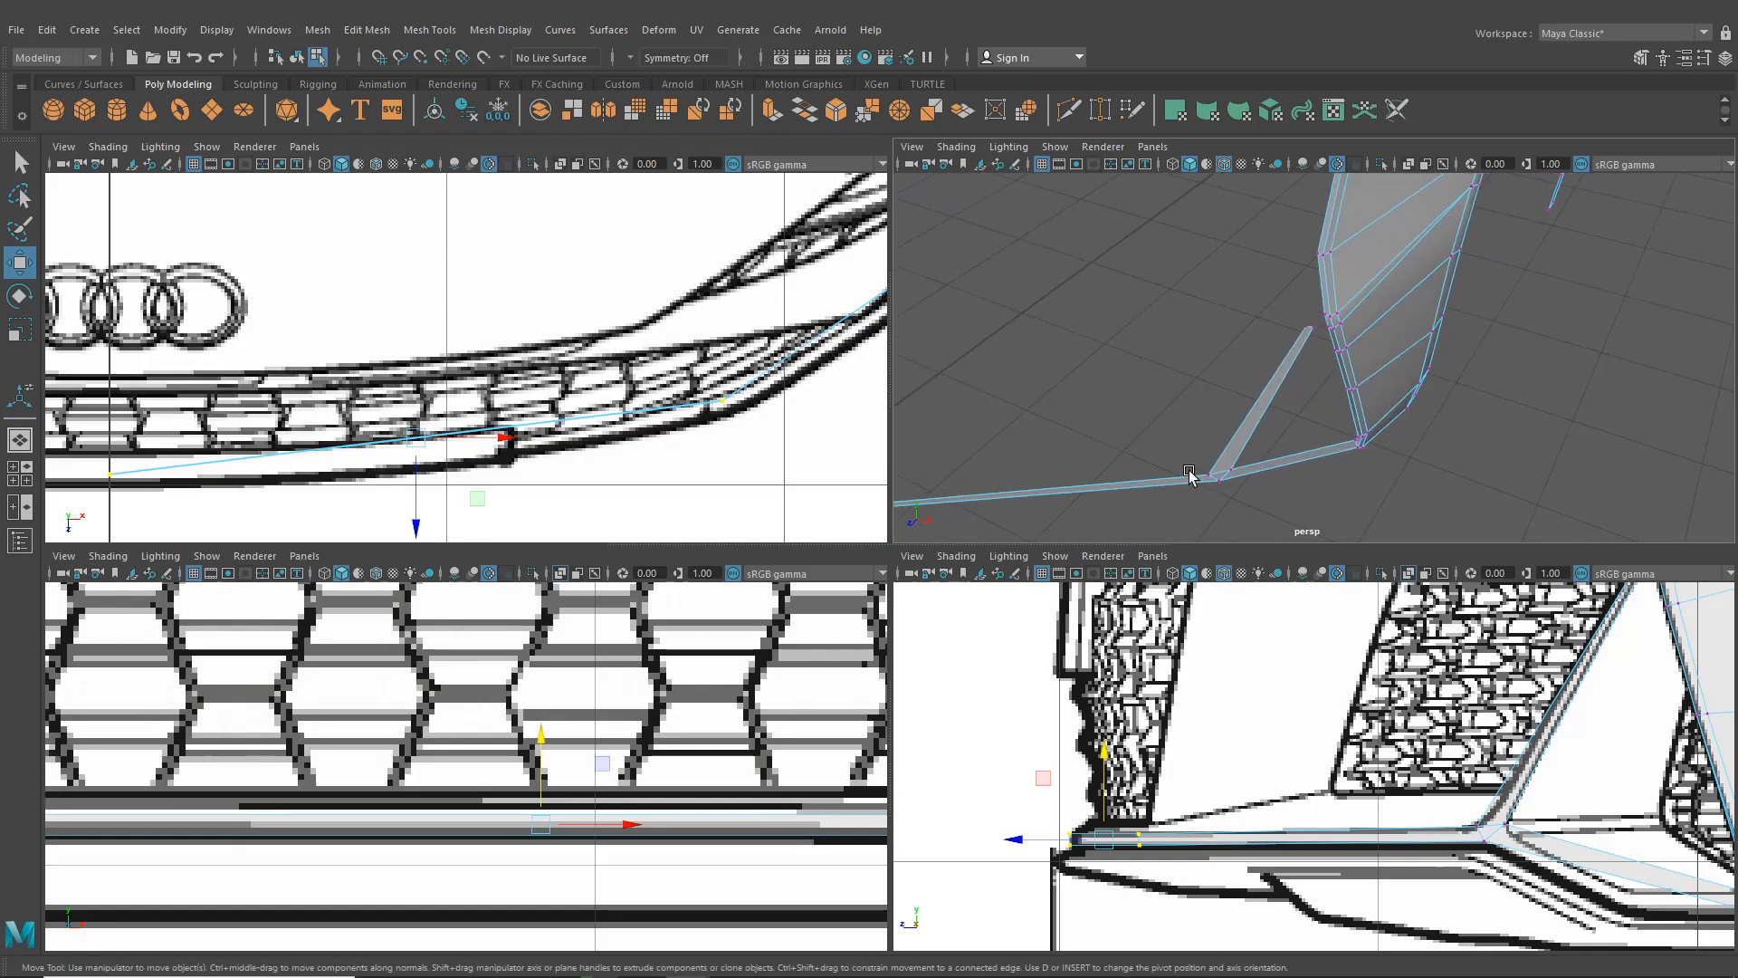
middle_click_drag(1267, 724, 1074, 627, "alt")
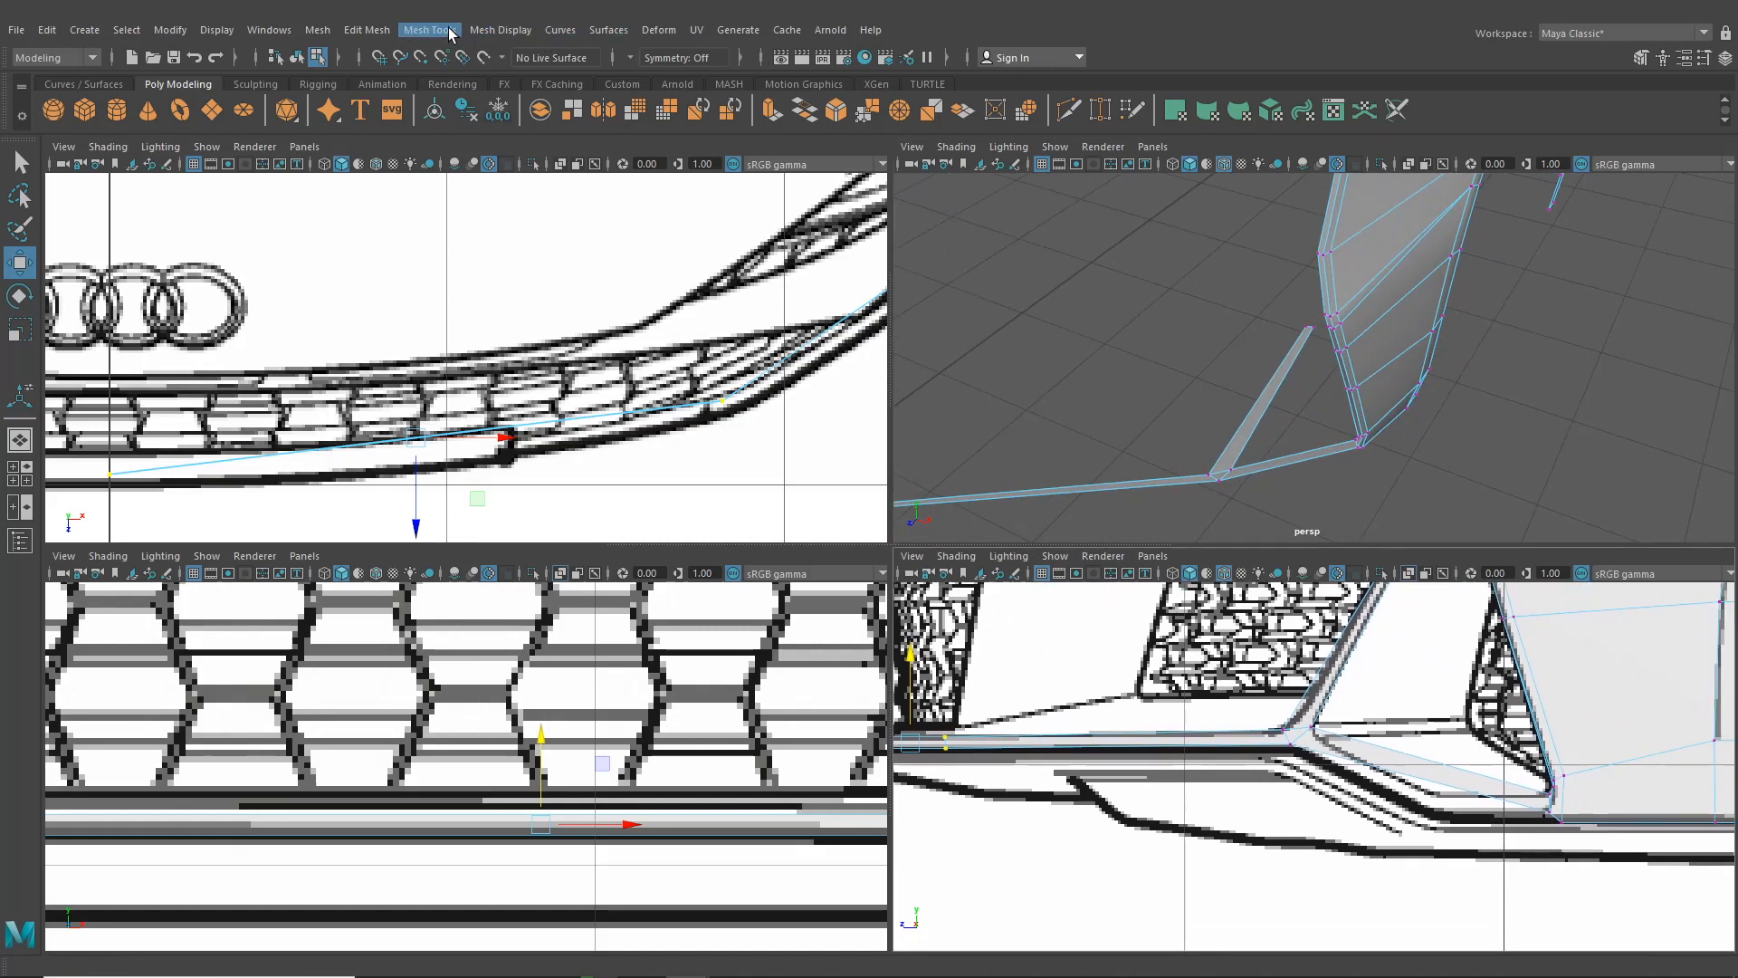
left_click(430, 30)
left_click(475, 168)
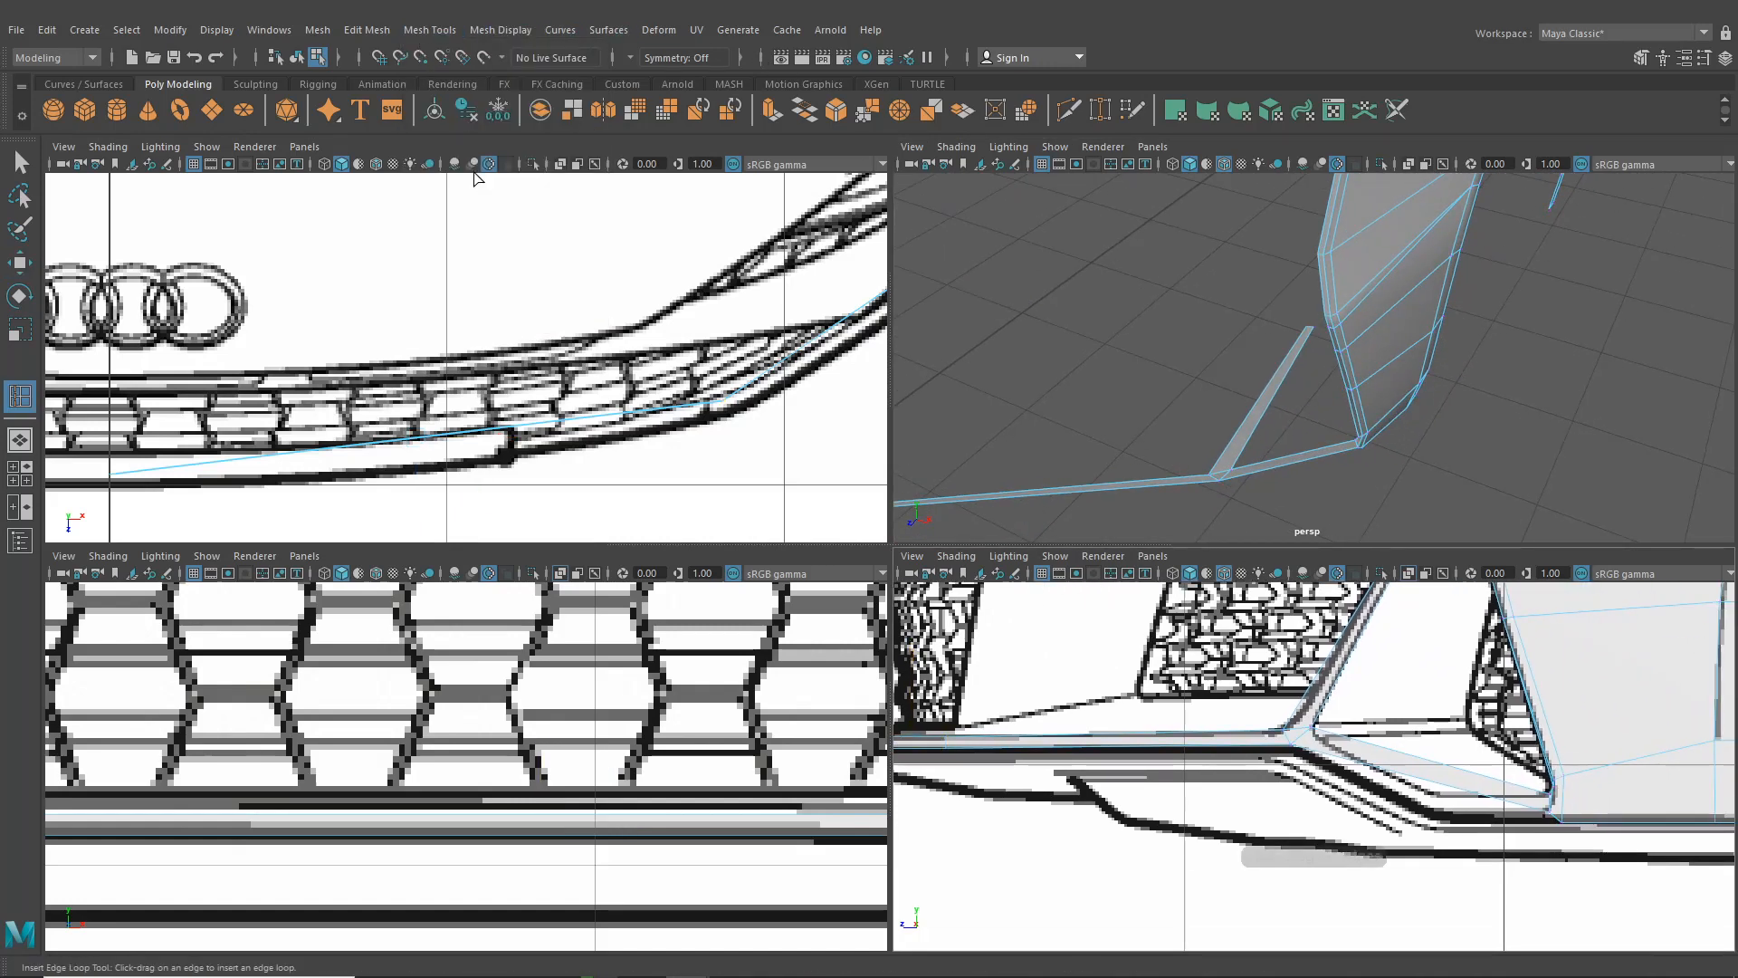
scroll(1394, 738, "up", 3)
scroll(1446, 755, "up", 2)
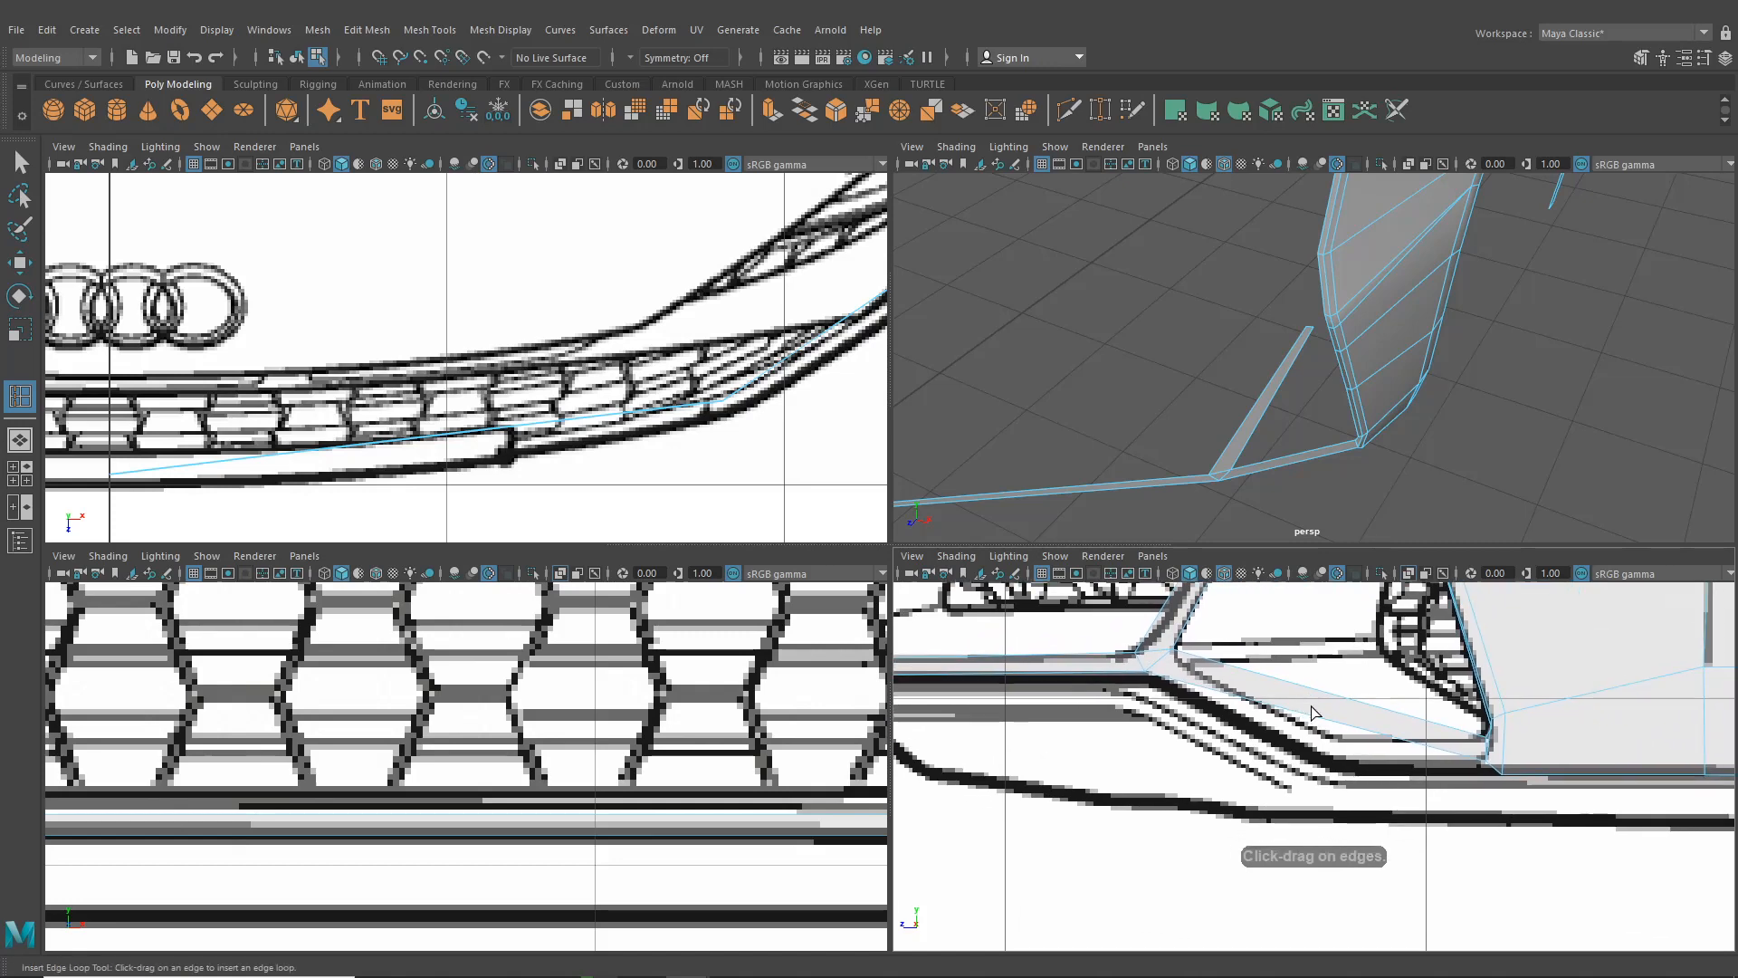
left_click_drag(1358, 699, 1361, 684)
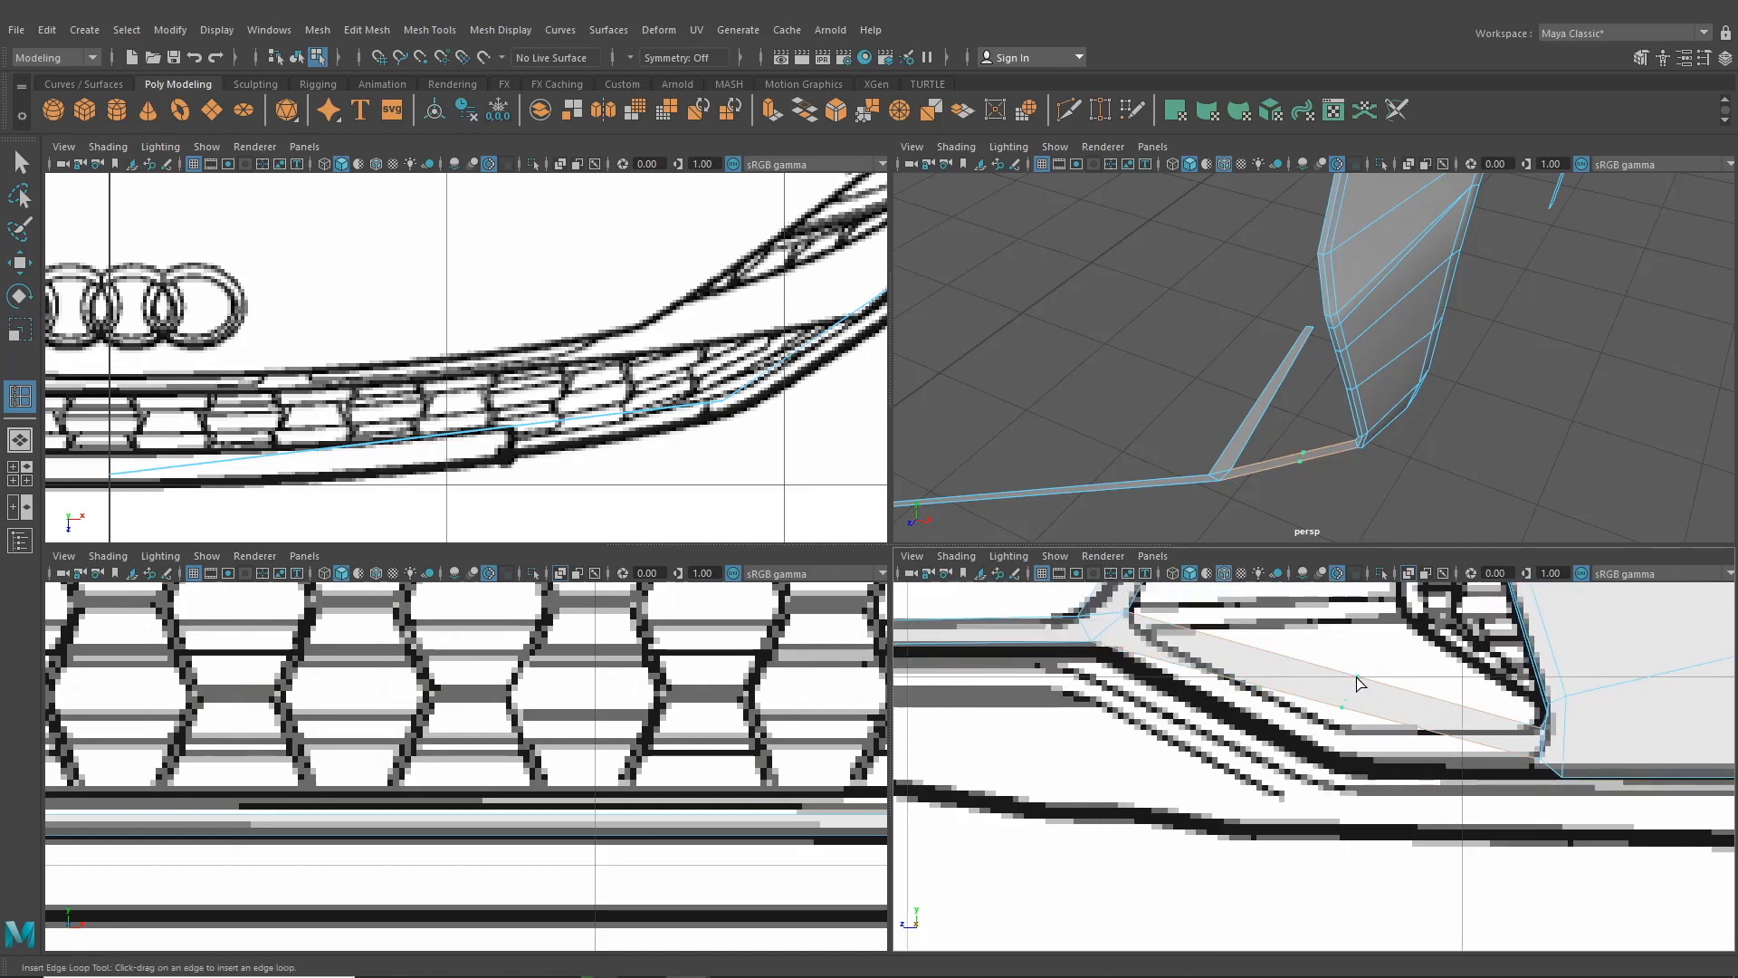
Move the new edge down in the side view onto the bend of the lower intake trim
left_click(20, 264)
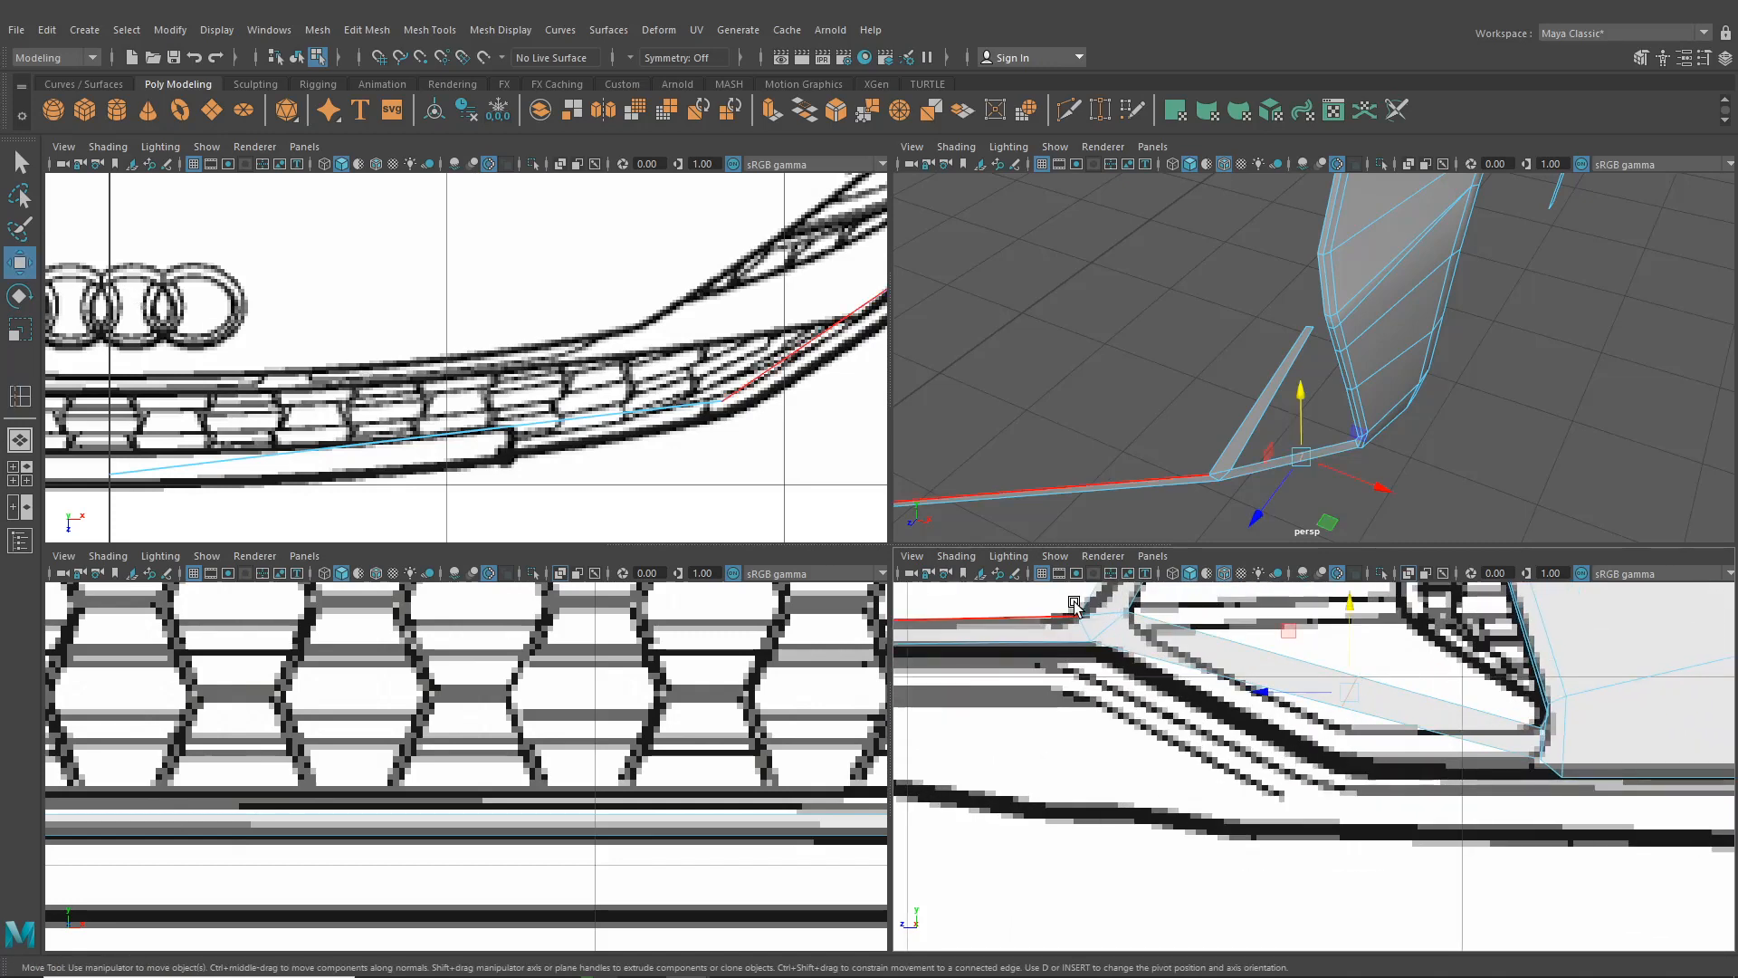
left_click(1347, 750)
left_click_drag(1347, 750, 1345, 750)
Move the same edge outward in the front view to align it with the trim's lower corner on the blueprint
scroll(848, 683, "down", 5)
middle_click_drag(771, 685, 693, 688, "alt")
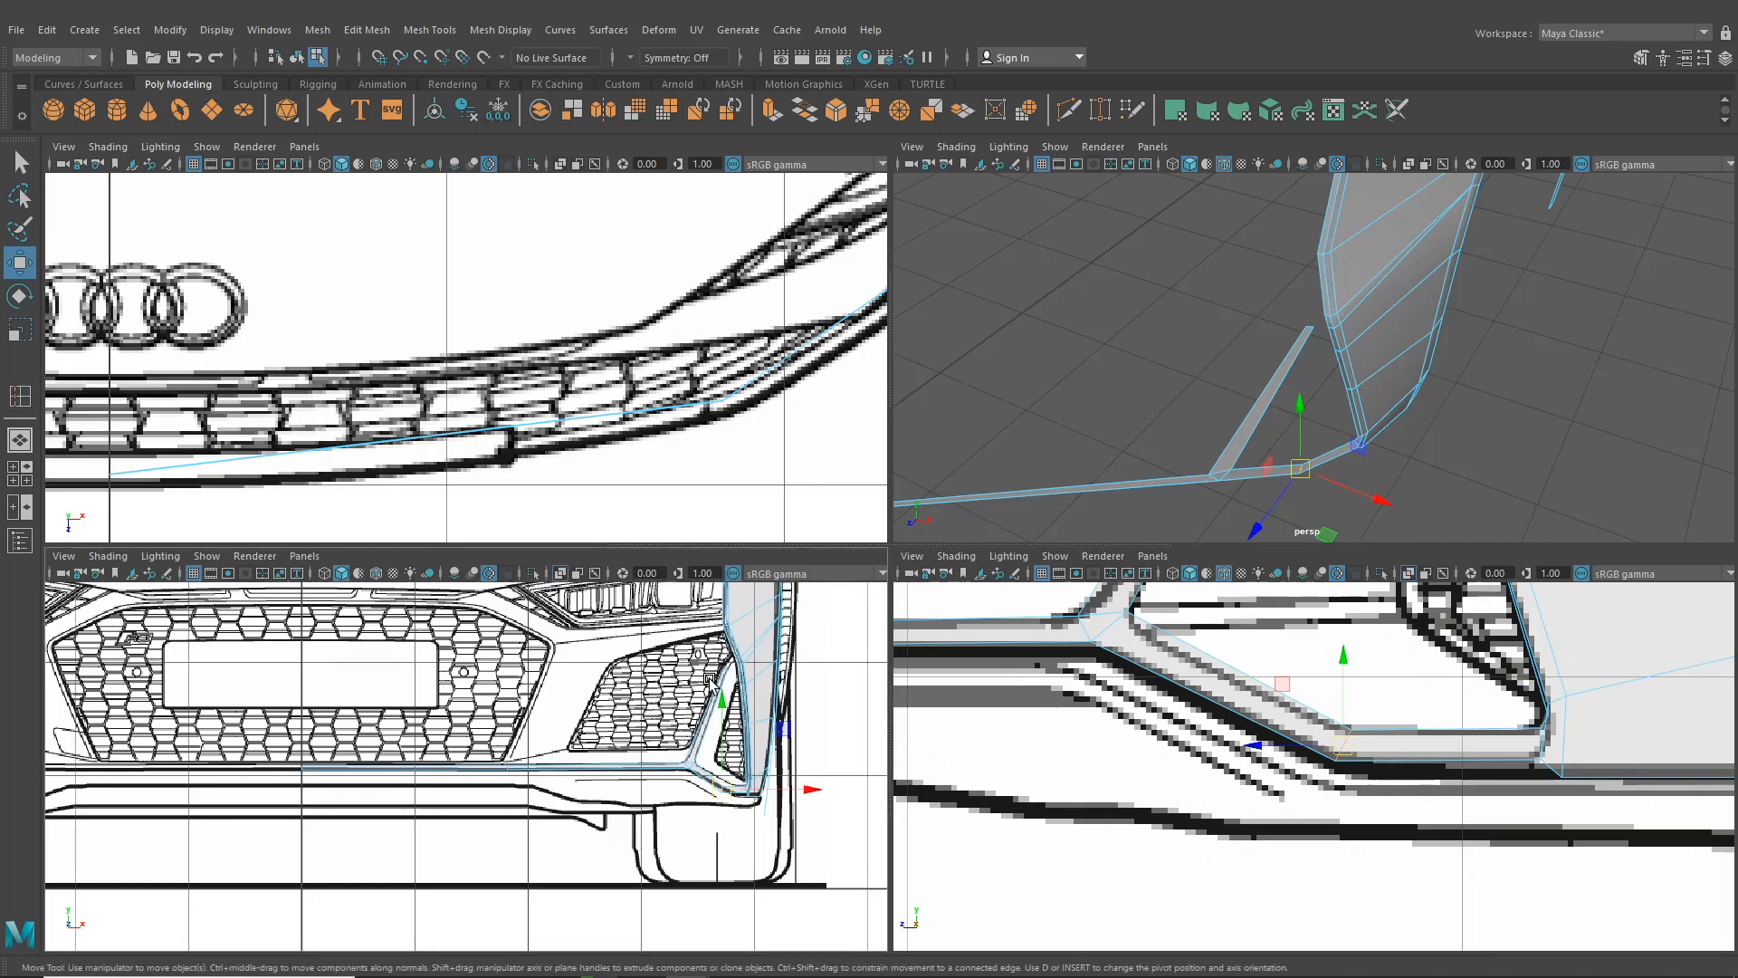
scroll(806, 737, "up", 2)
middle_click_drag(810, 742, 543, 733, "alt")
scroll(598, 729, "up", 3)
scroll(598, 724, "up", 1)
scroll(543, 733, "up", 2)
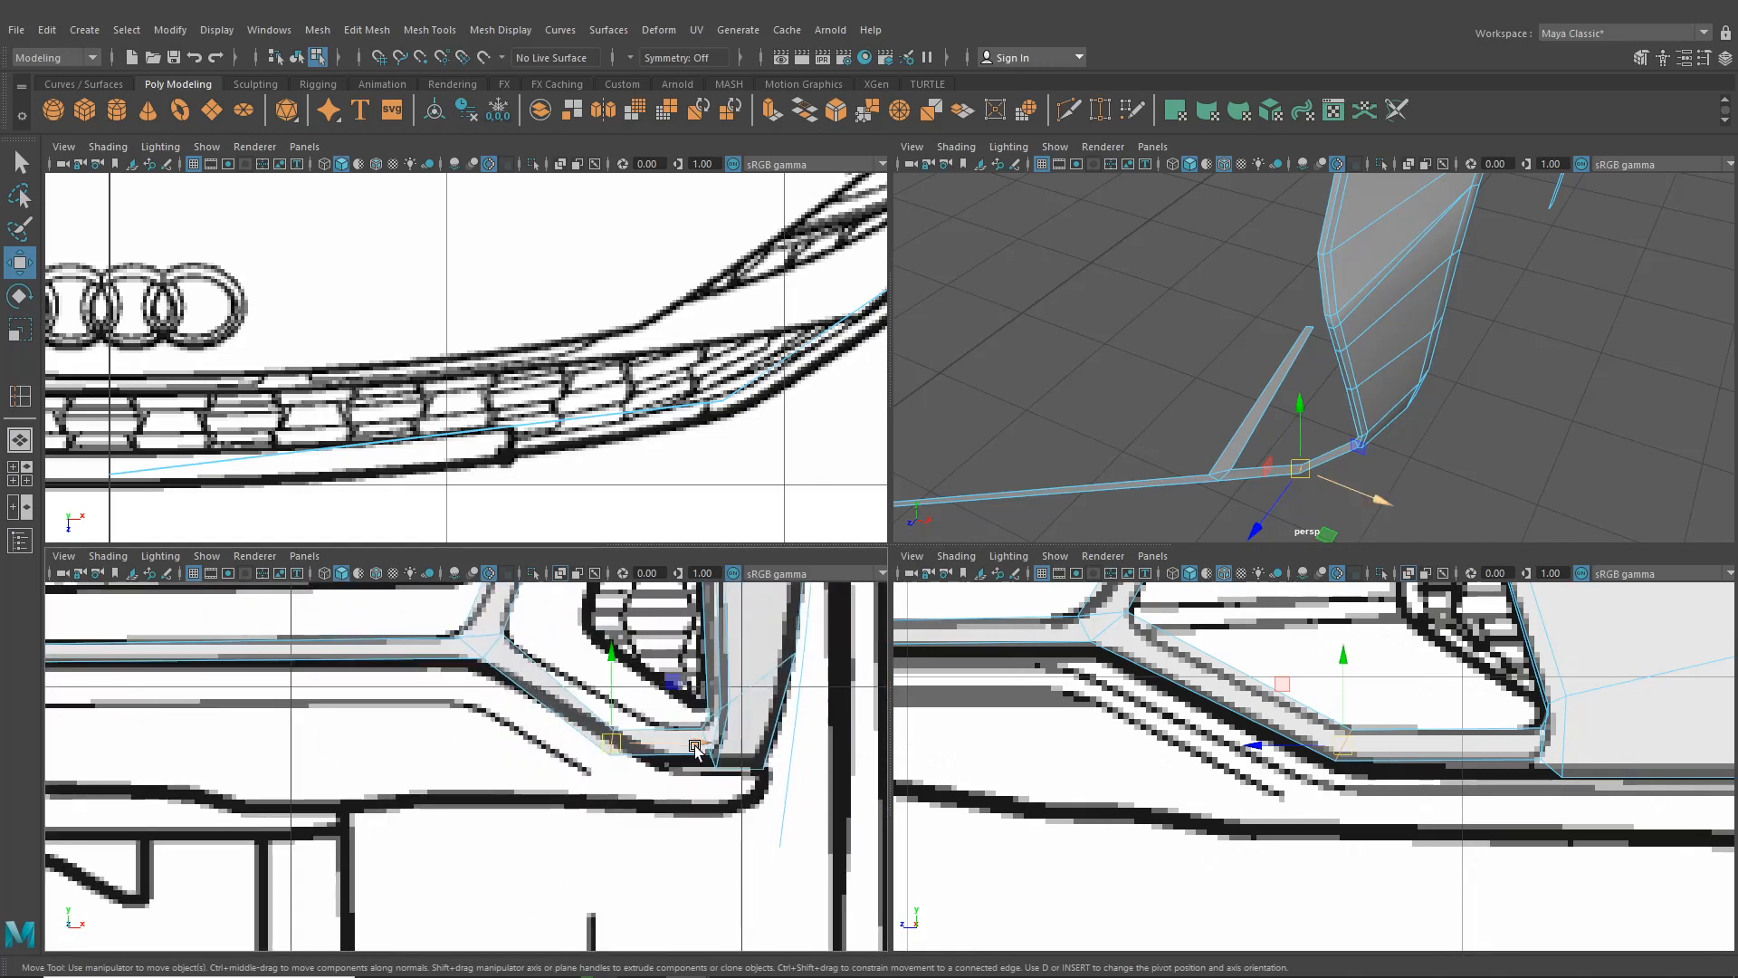
left_click_drag(696, 744, 755, 744)
left_click(634, 713)
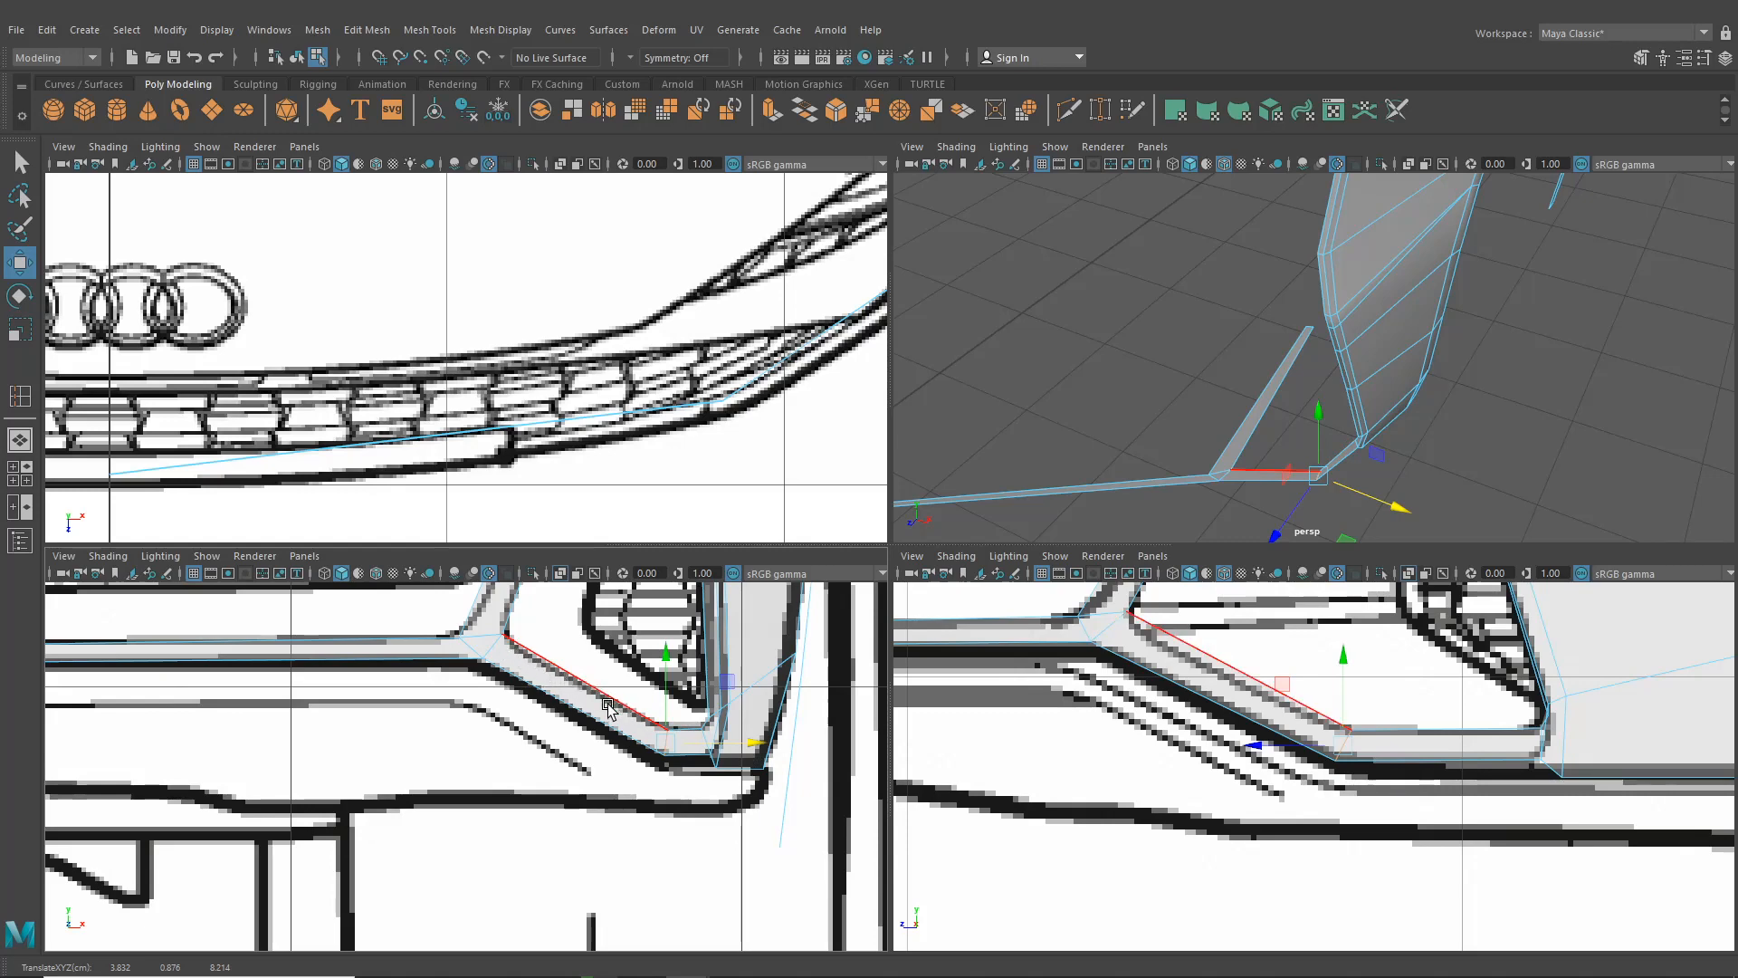
Insert an edge loop partway along the slanted strip that rises beside the side intake grille
scroll(543, 725, "up", 1)
middle_click_drag(594, 688, 581, 793, "alt")
scroll(581, 793, "up", 1)
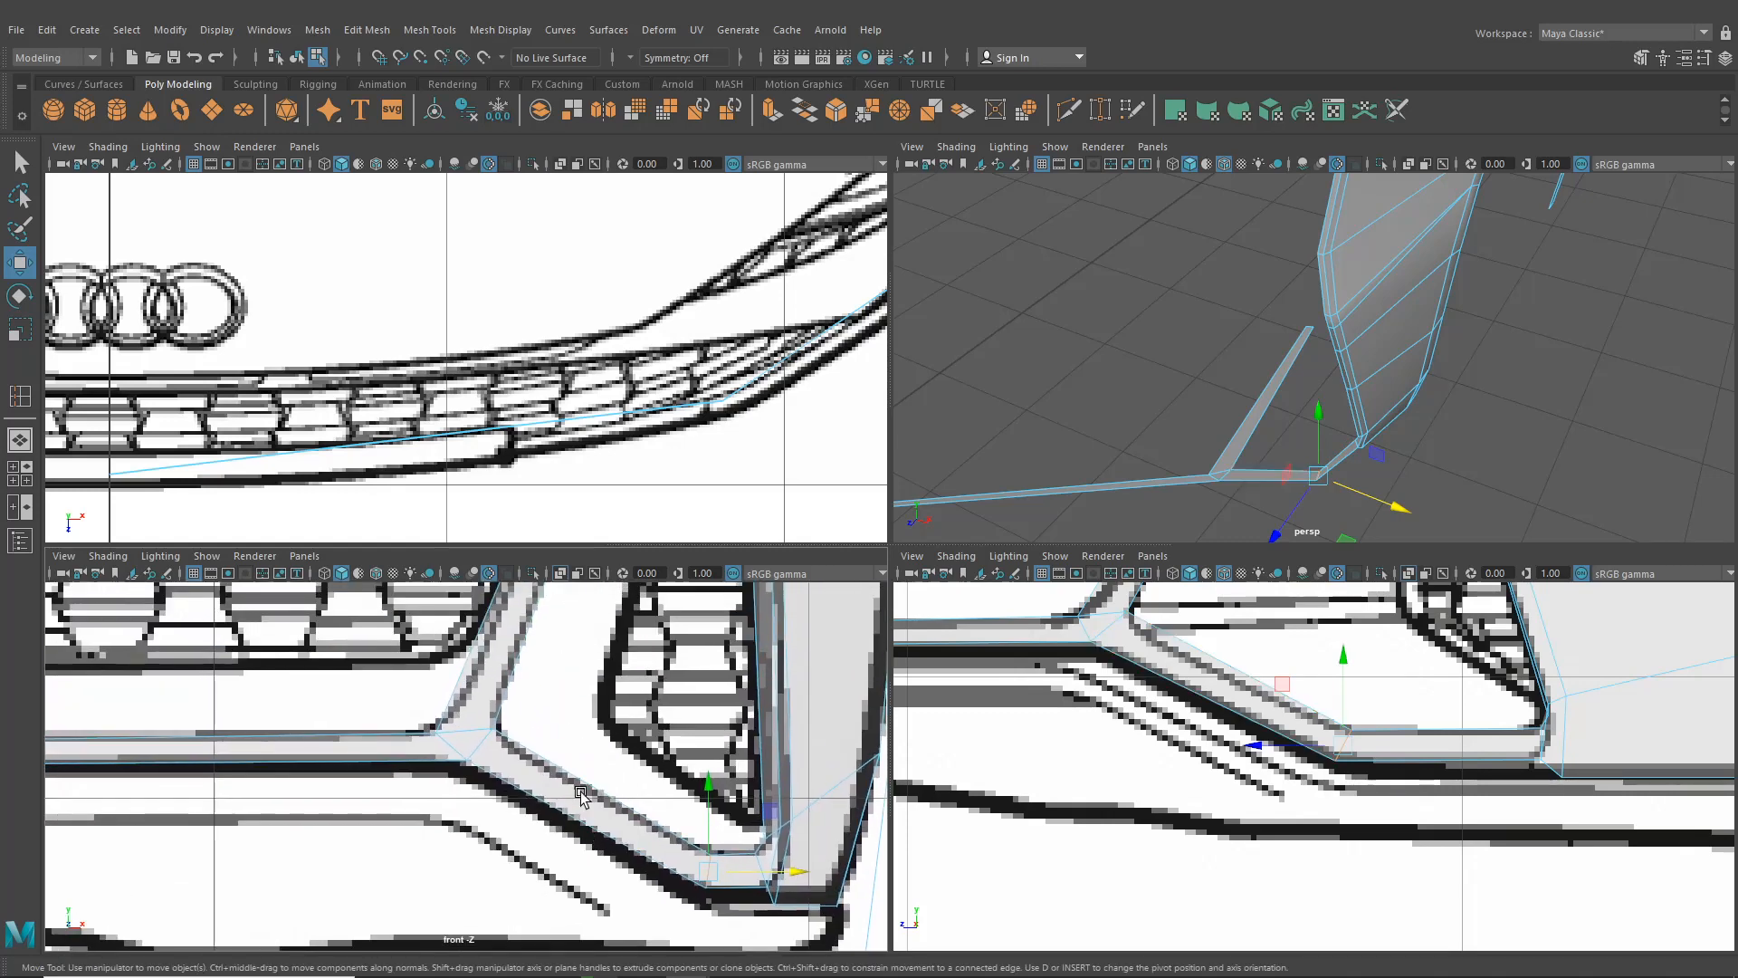
scroll(581, 793, "down", 4)
scroll(563, 735, "up", 3)
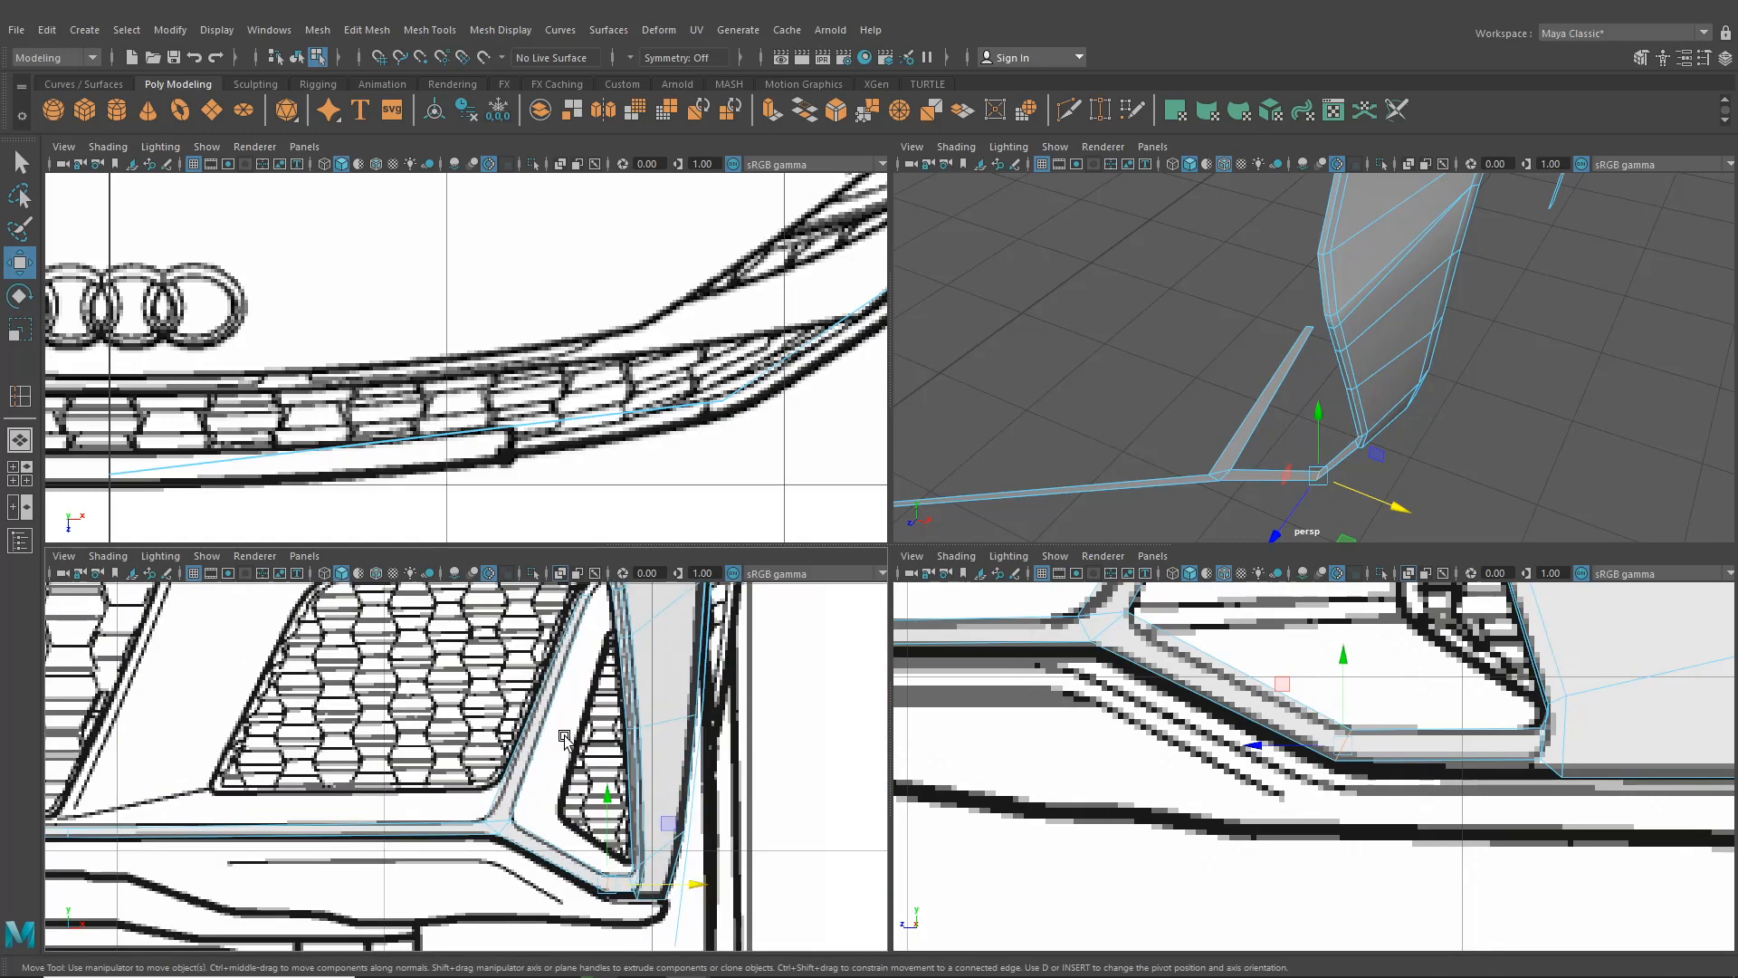
key("y")
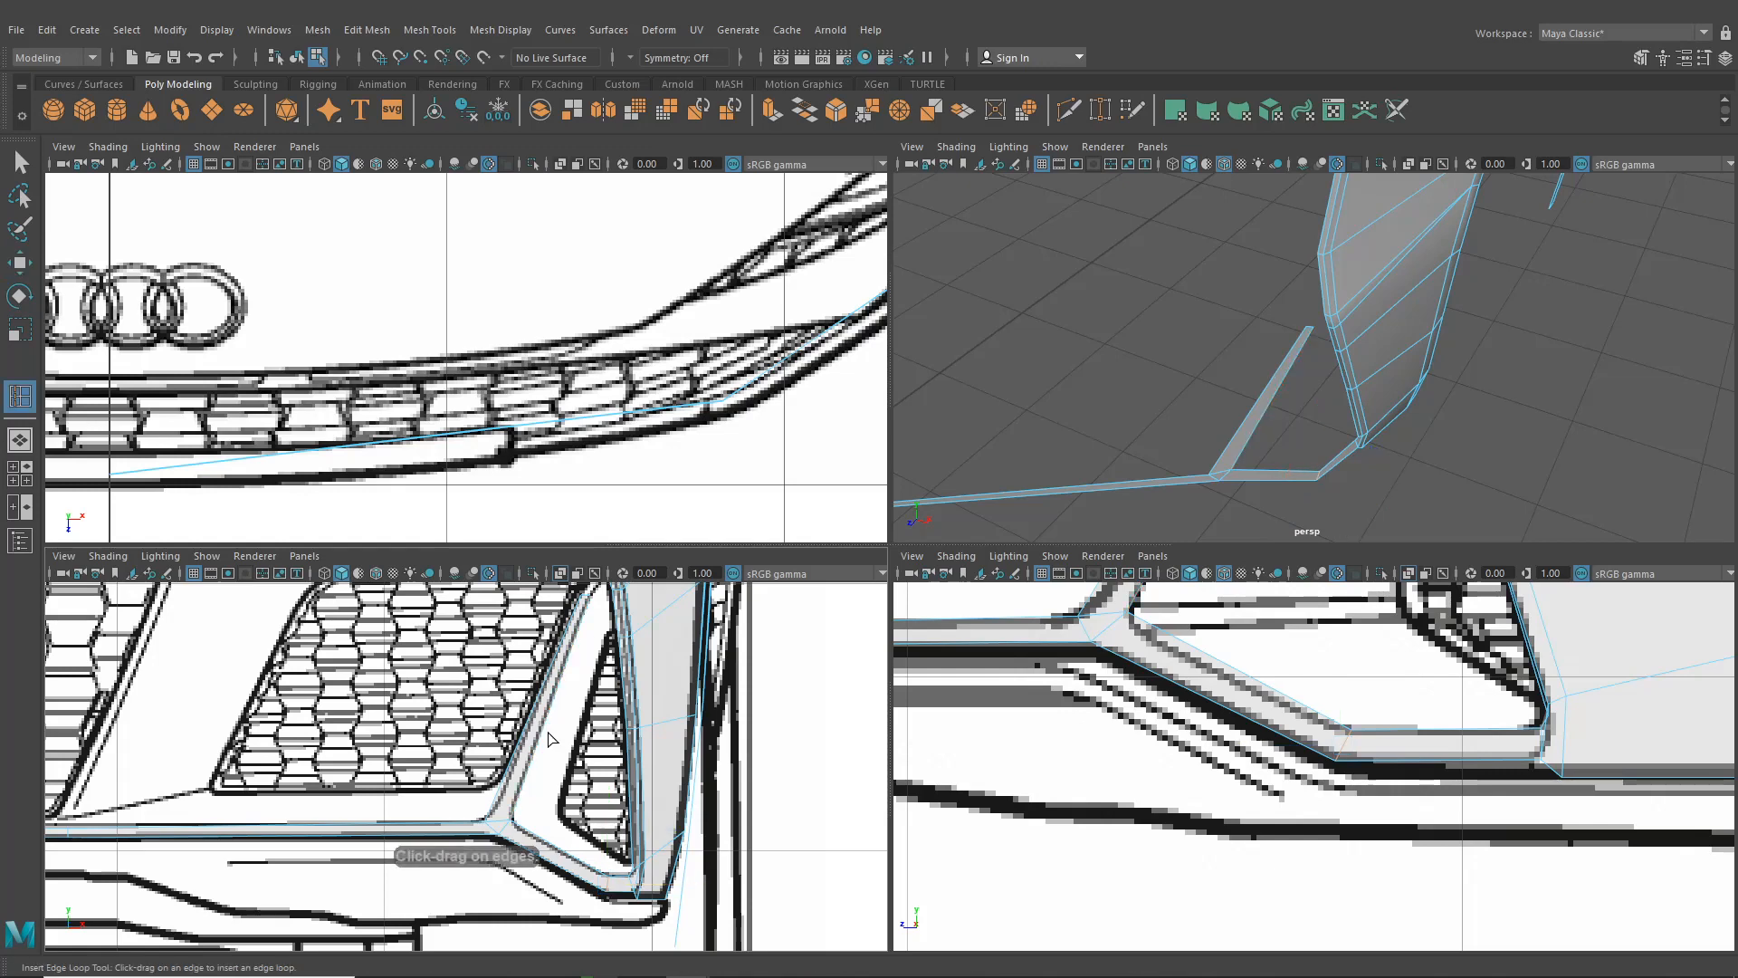
scroll(548, 738, "up", 2)
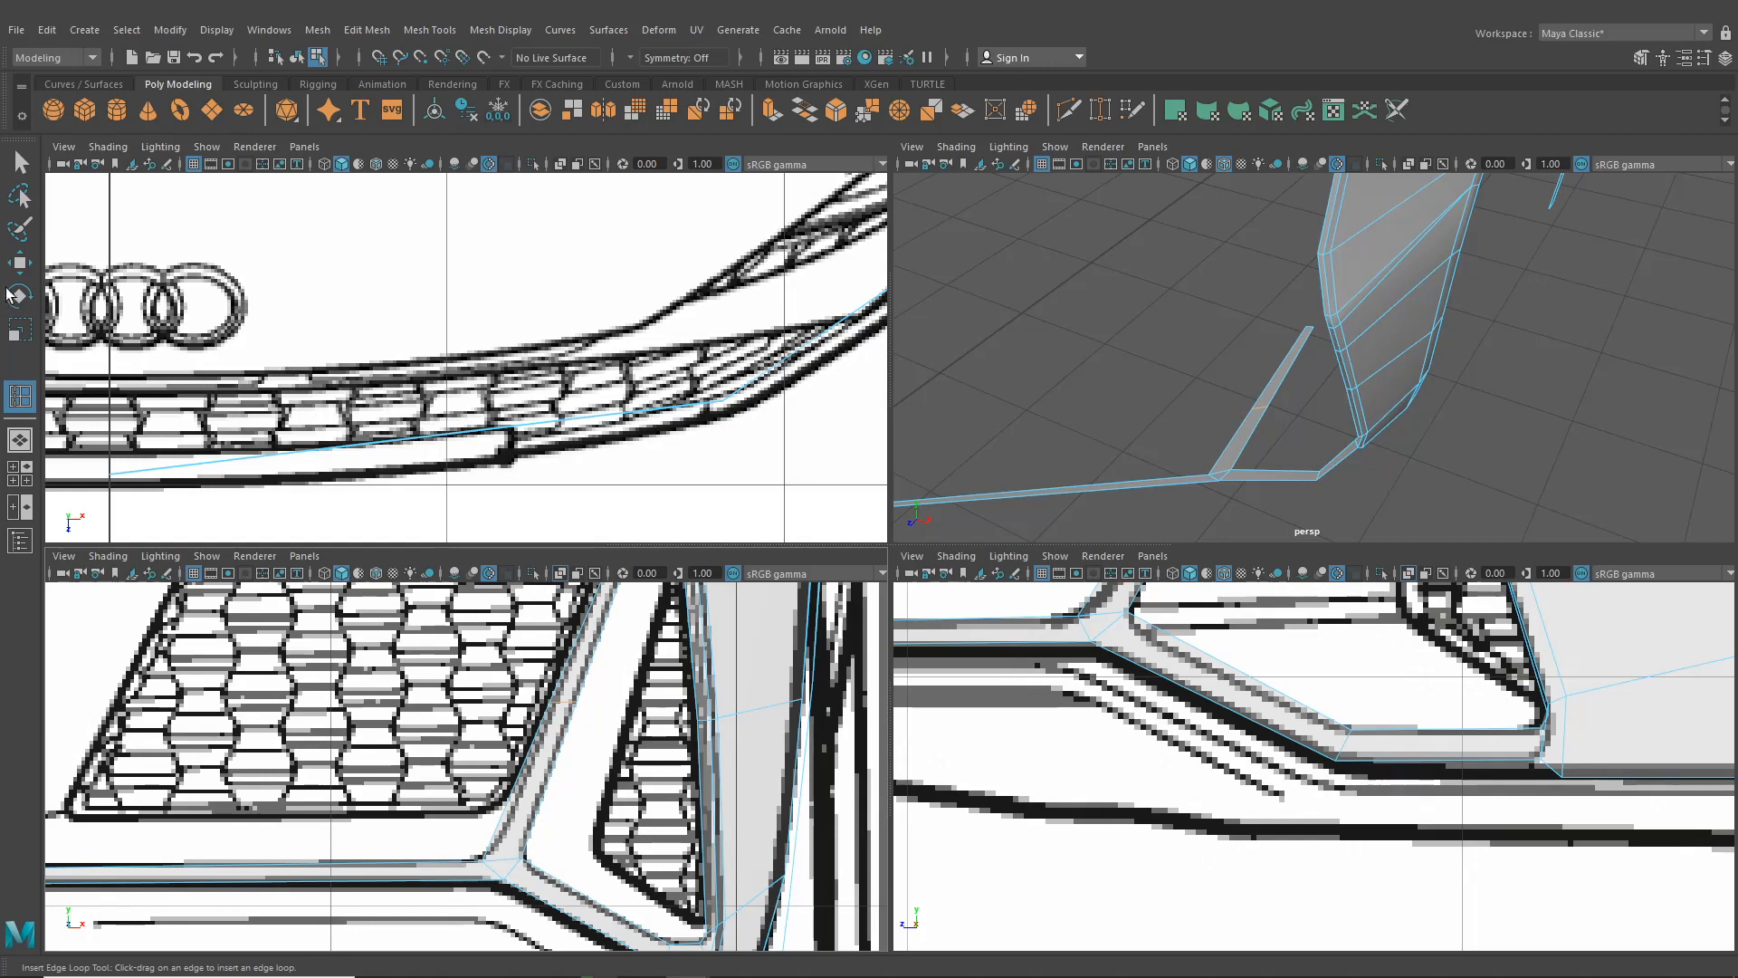
Shift the new loop's grille-side vertex slightly outward in the front view to follow the blueprint outline
left_click(19, 262)
right_click_drag(572, 681, 527, 460)
scroll(549, 649, "up", 2)
left_click(584, 683)
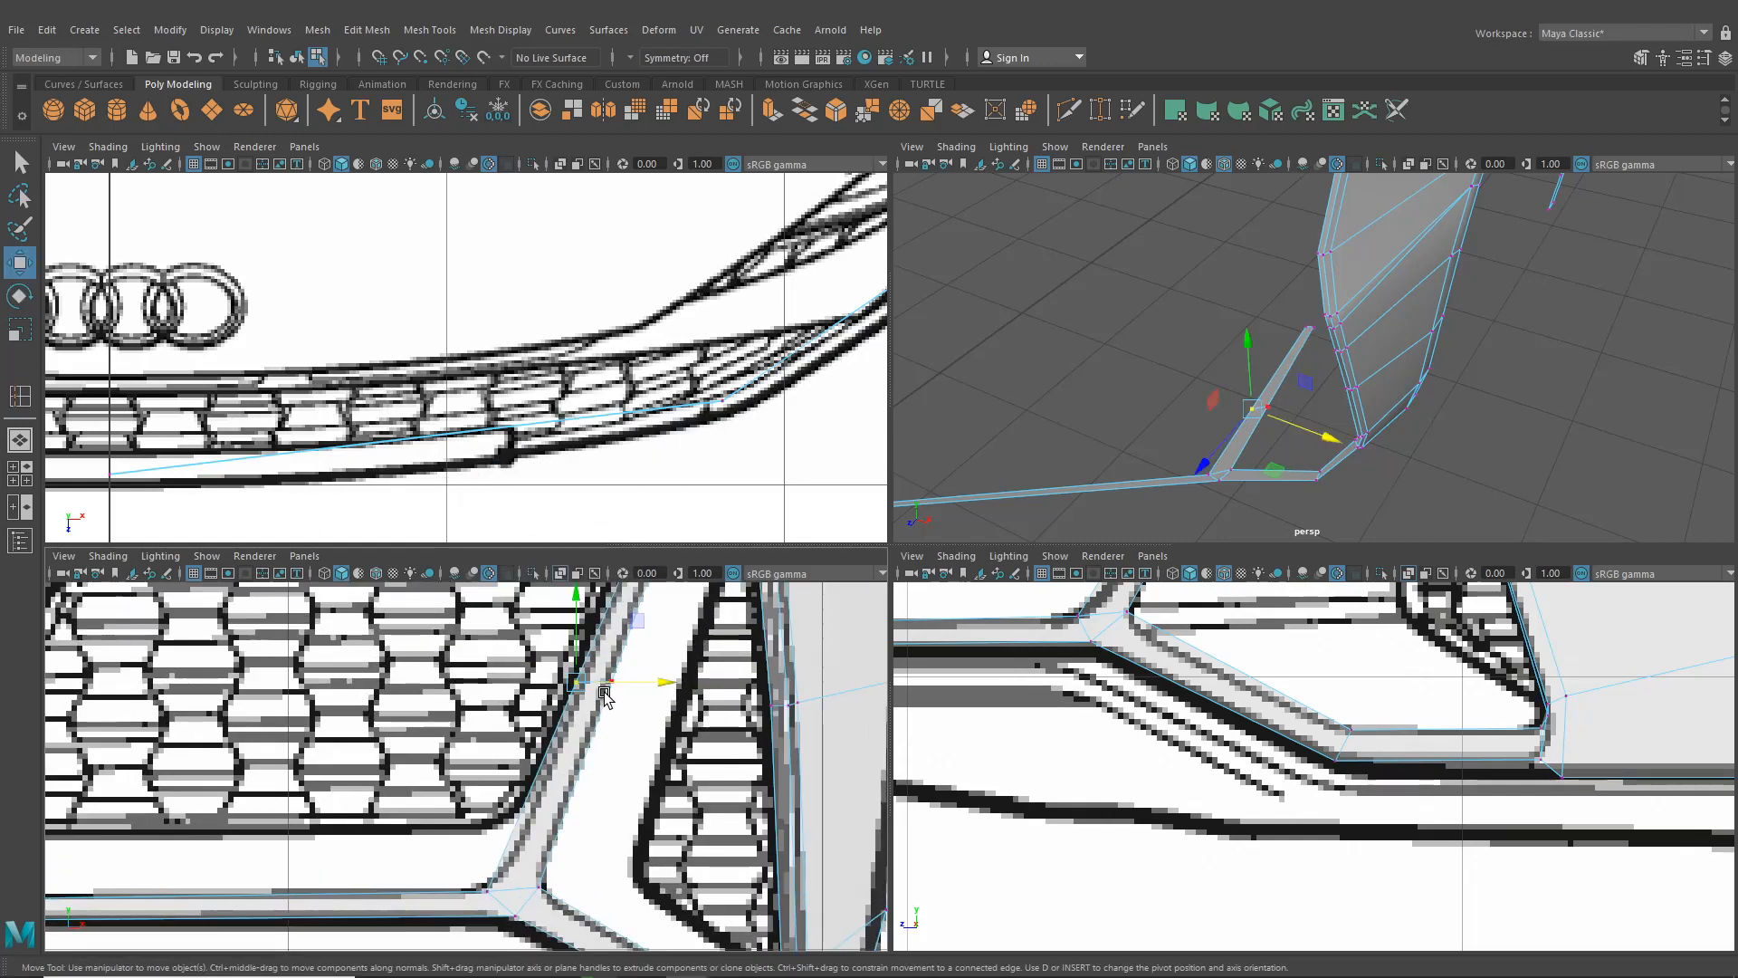
left_click_drag(629, 688, 636, 688)
Insert another edge loop near the base of the slanted strip, just above the Y-junction
key("y")
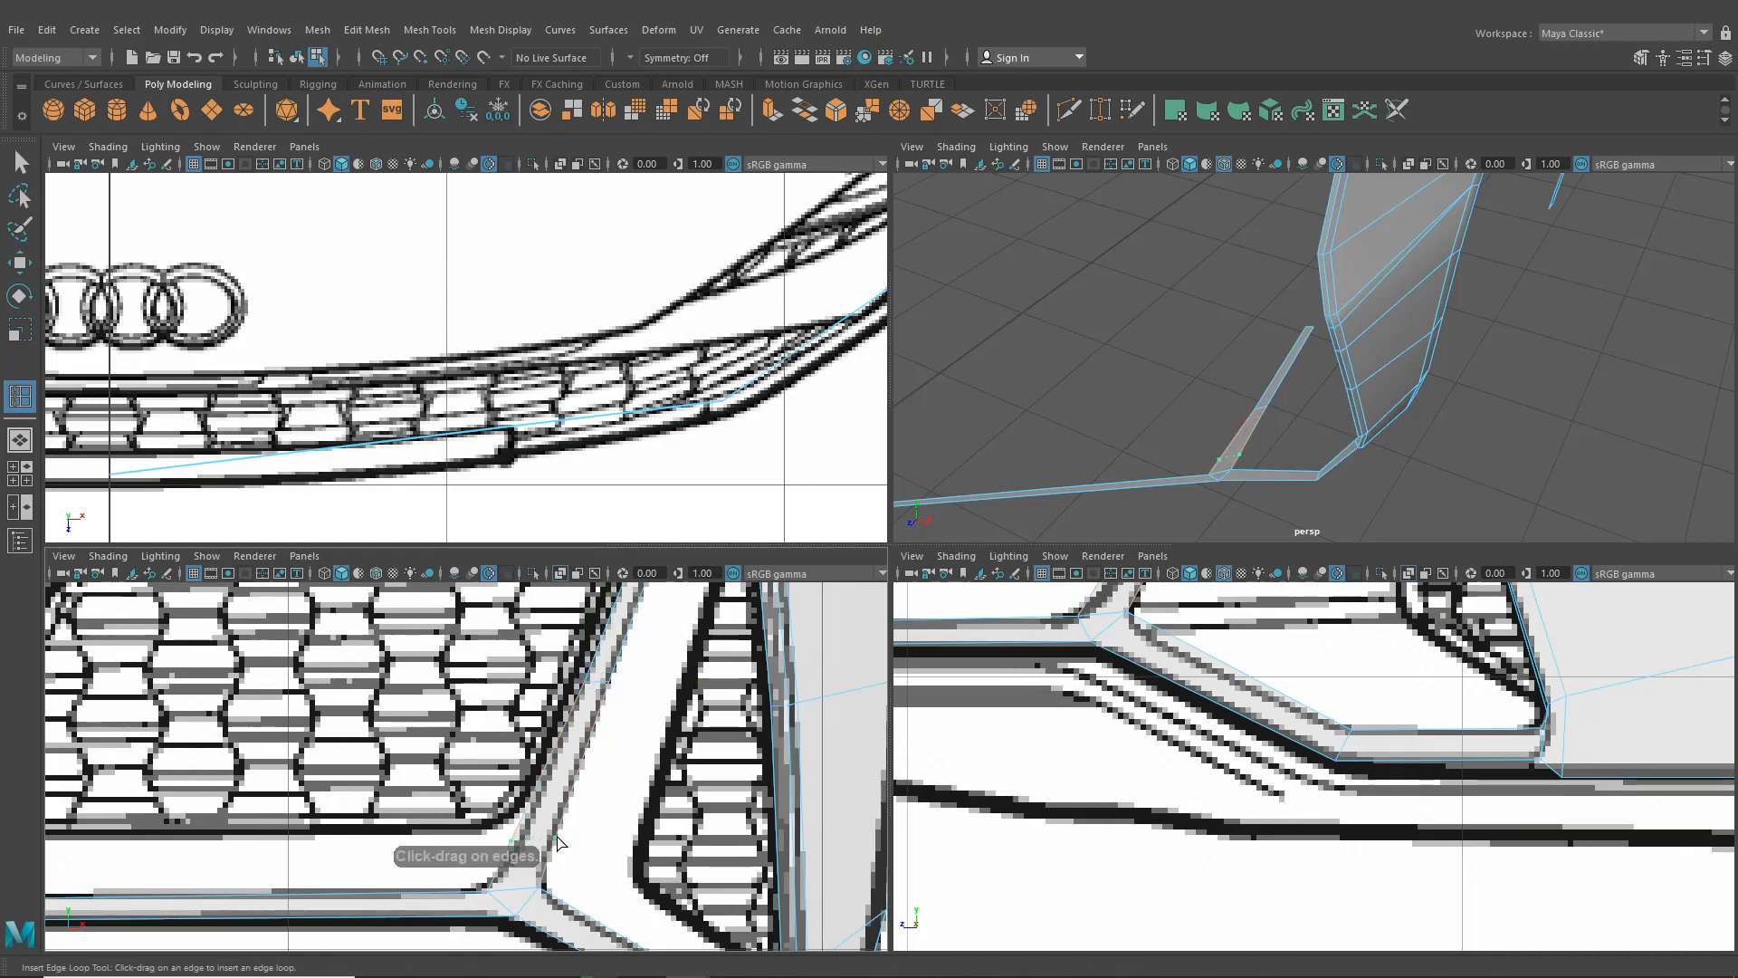
left_click(558, 841)
key("w")
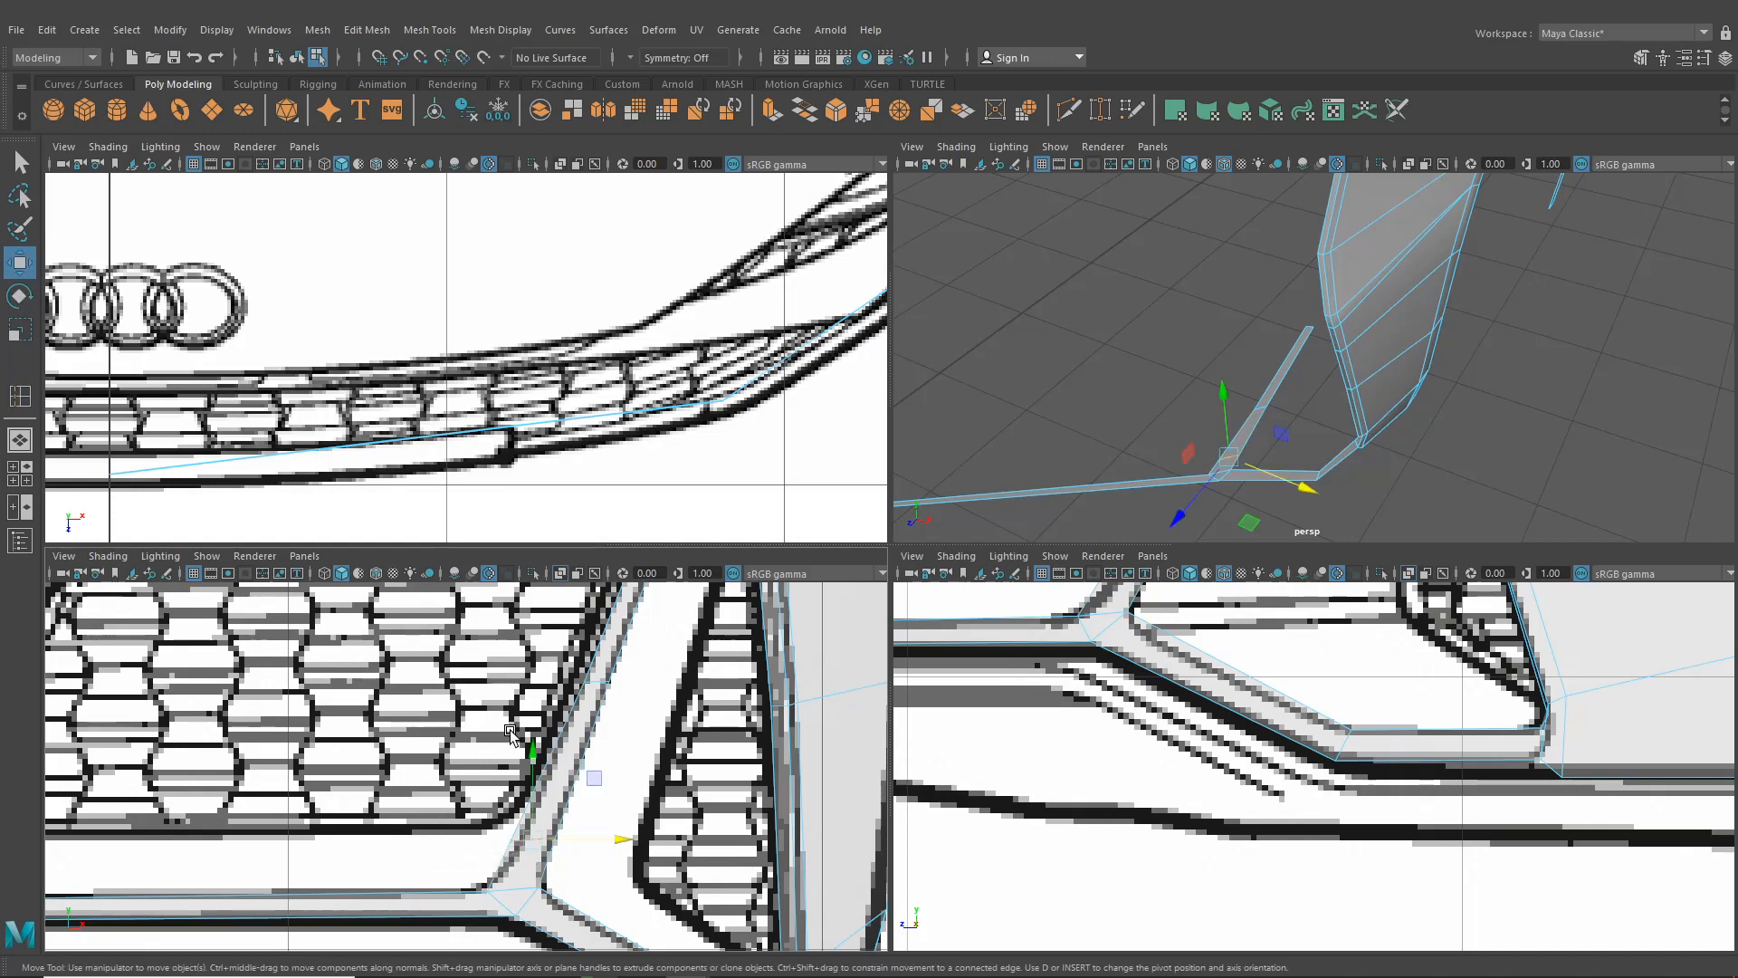
Move the lower loop's grille-side vertex outward in the front view and slightly backward in the side view to fit the trim outline
right_click_drag(554, 790, 511, 766)
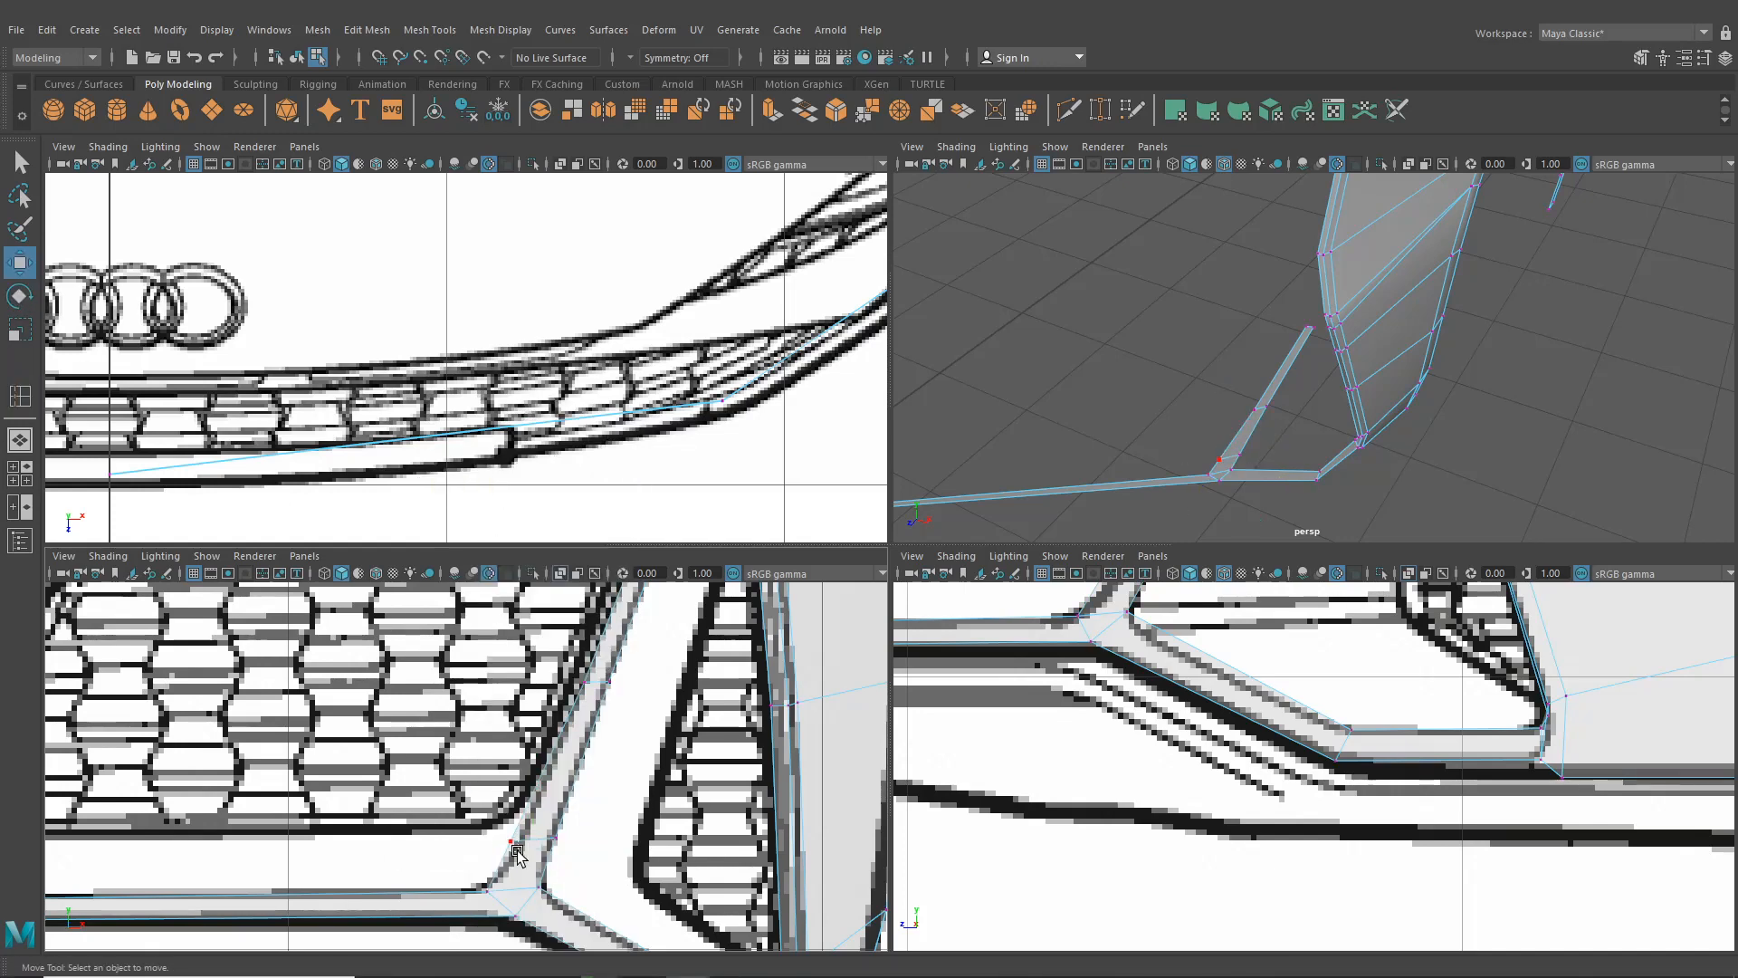
left_click(512, 844)
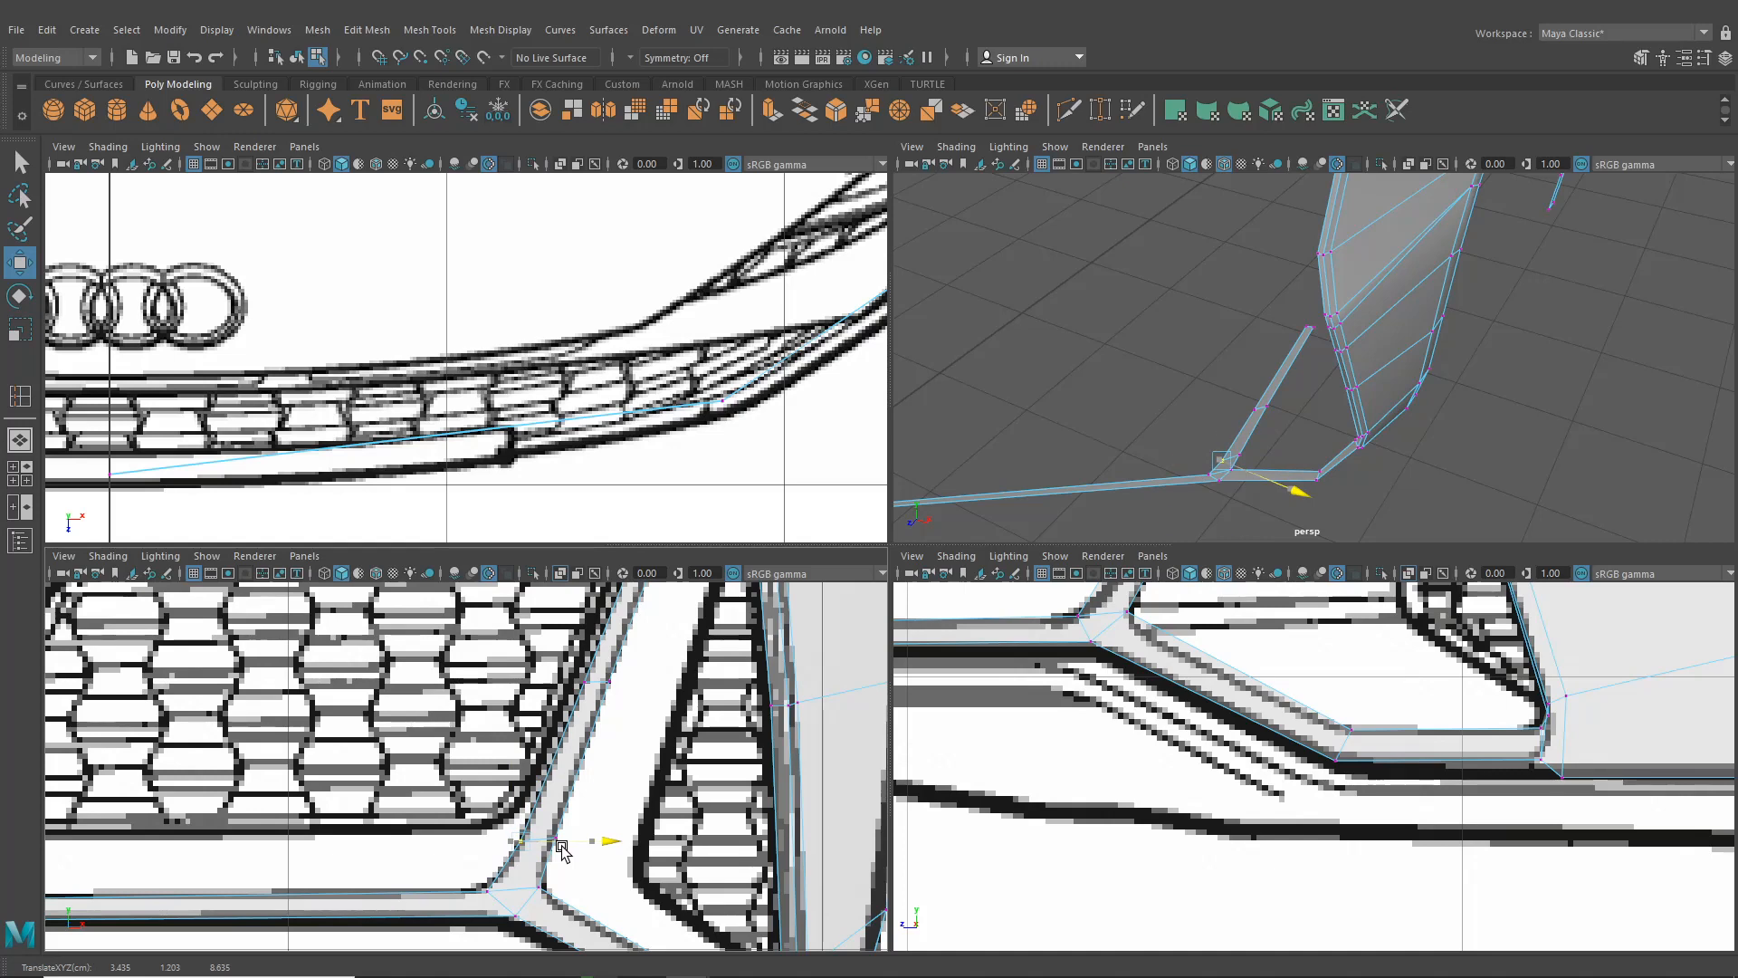
left_click_drag(561, 851, 565, 849)
middle_click_drag(1184, 658, 1172, 797, "alt")
left_click_drag(1075, 747, 1091, 748)
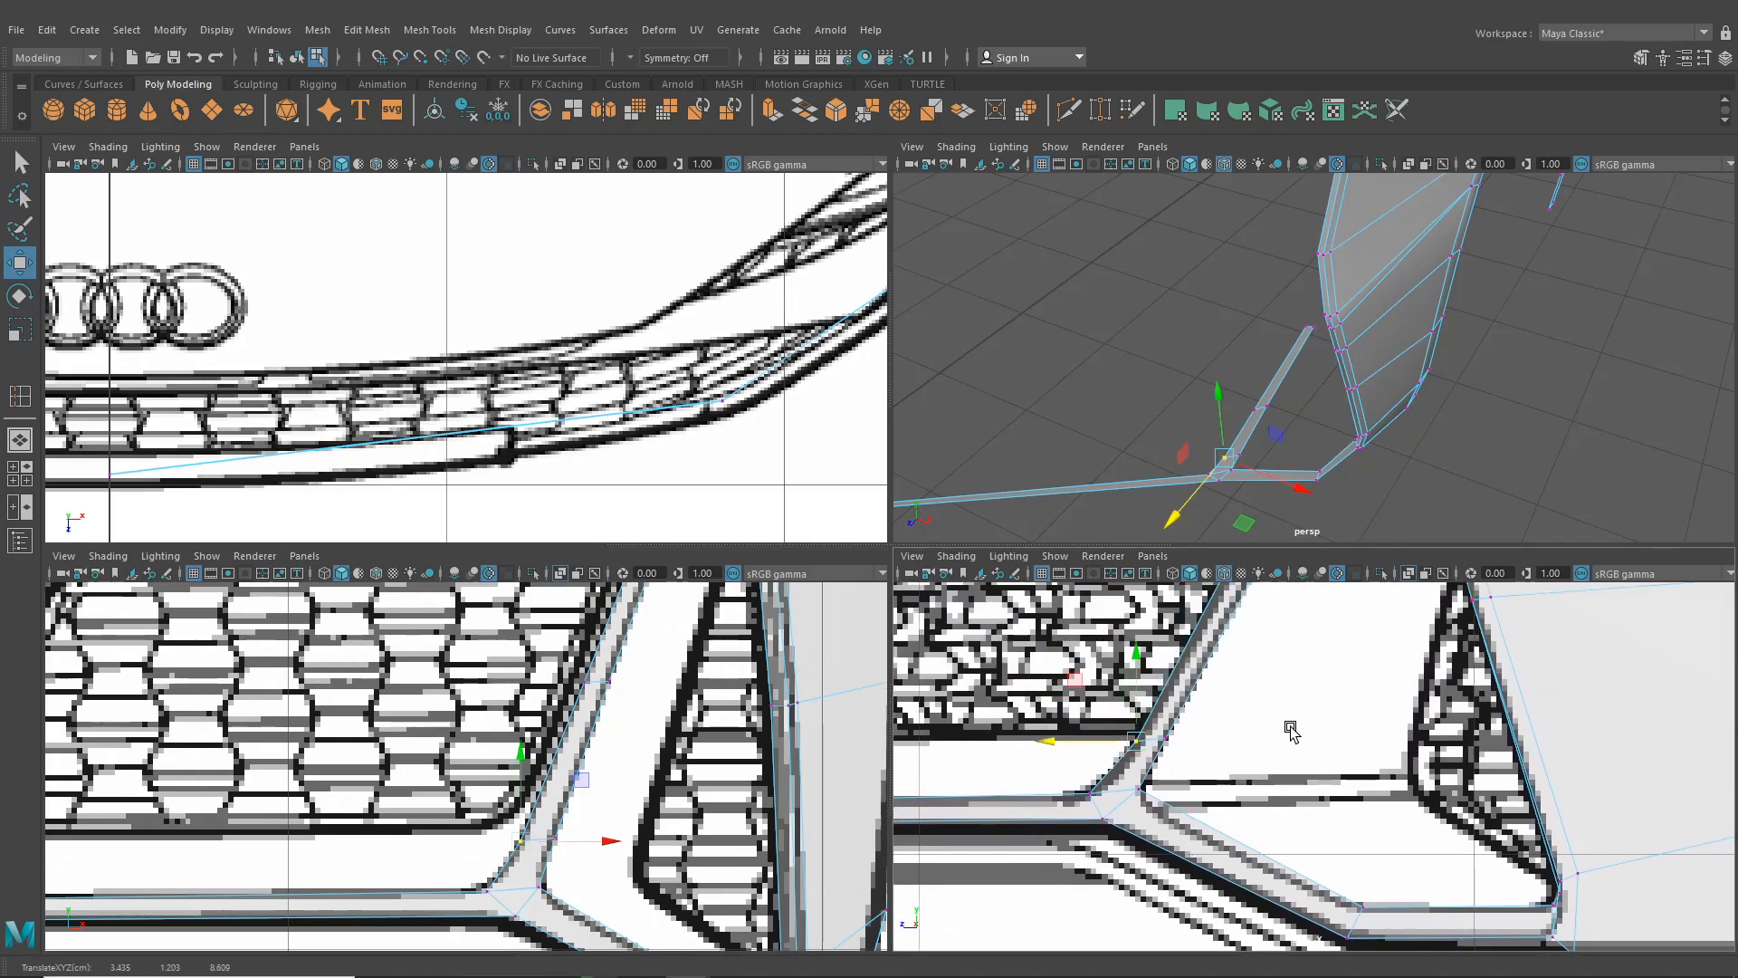
Align the upper loop's grille-side vertex on the slanted strip with the trim outline in the side view
middle_click_drag(1290, 727, 1226, 858, "alt")
left_click(1143, 720)
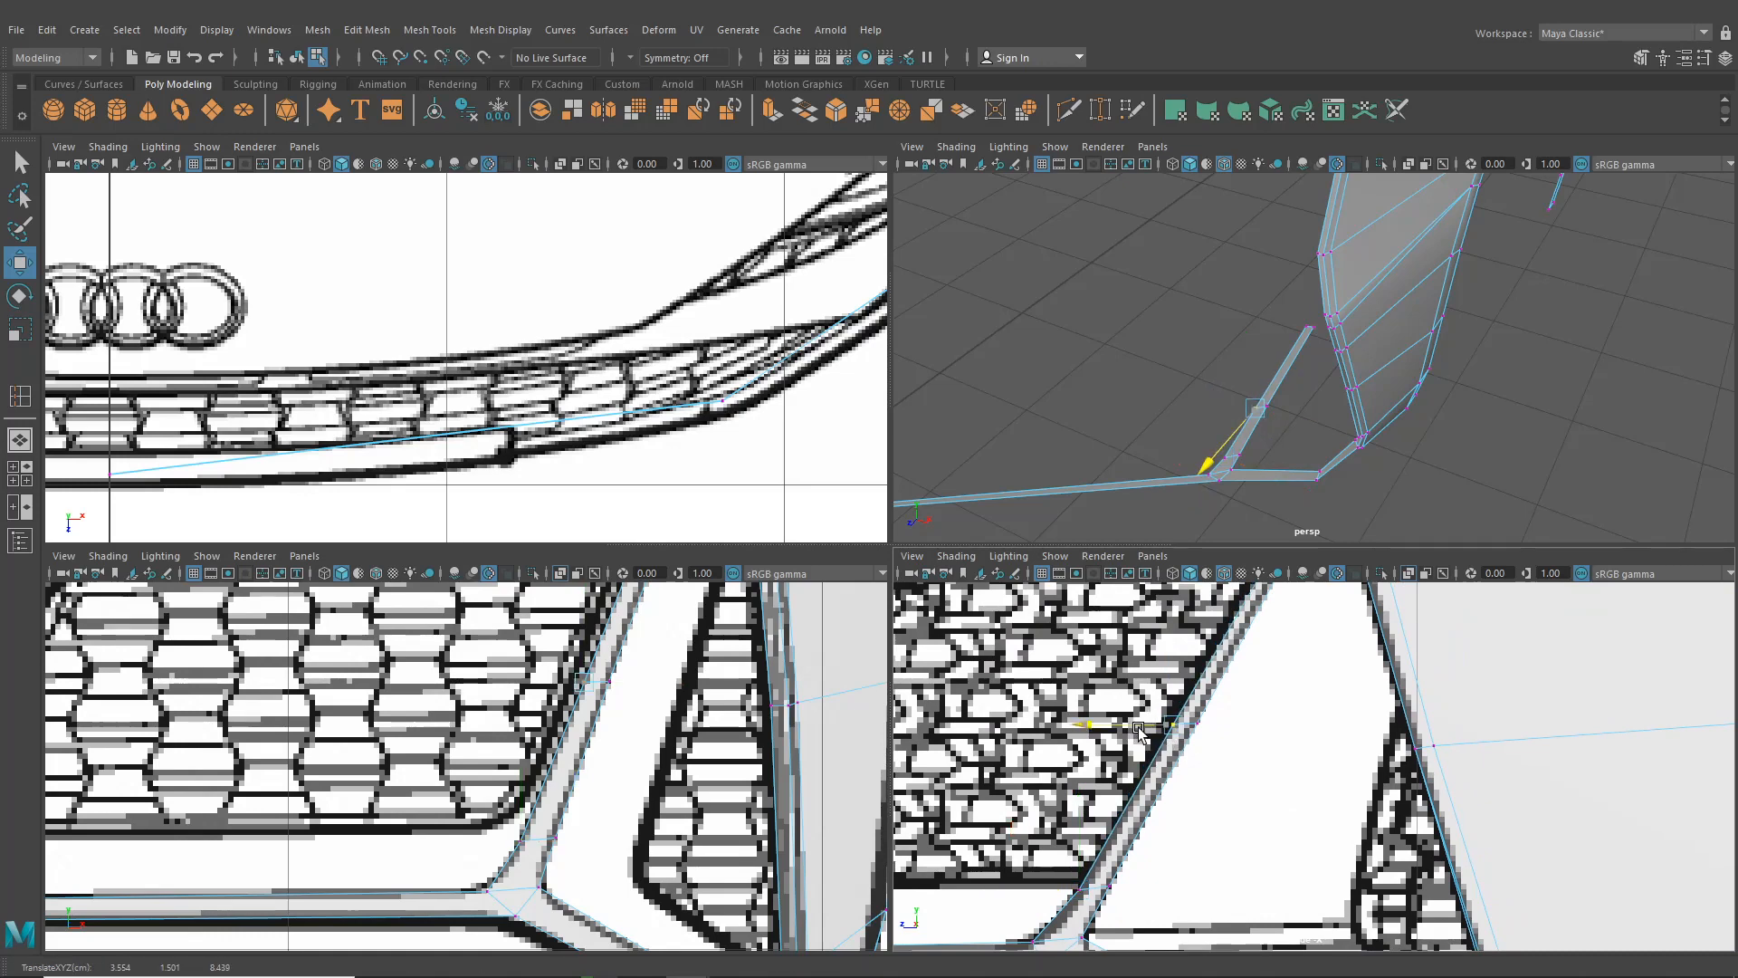
middle_click_drag(1141, 731, 1173, 818, "alt")
Insert an edge loop about midway along the horizontal strip between the Y-junction and the bend toward the centre
left_click_drag(1086, 344, 1191, 427, "alt")
middle_click_drag(631, 444, 619, 398, "alt")
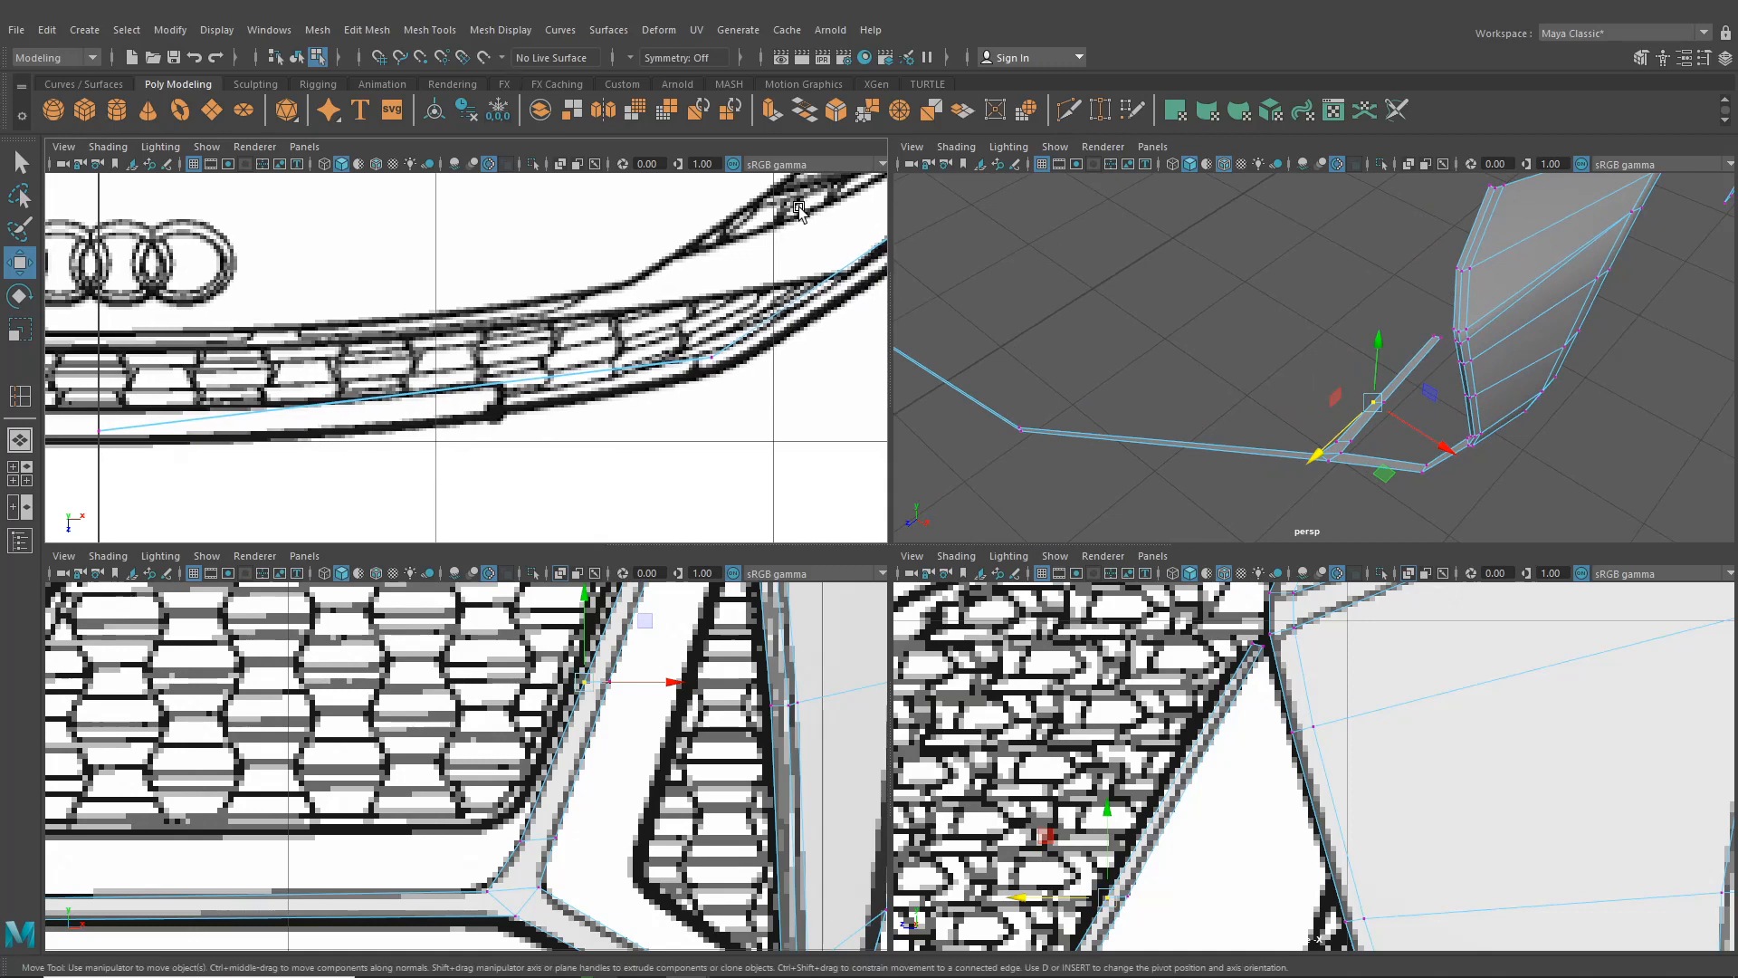
left_click(435, 30)
left_click(16, 398)
middle_click_drag(589, 453, 667, 384, "alt")
middle_click_drag(642, 804, 815, 725, "alt")
right_click_drag(815, 725, 731, 757, "alt")
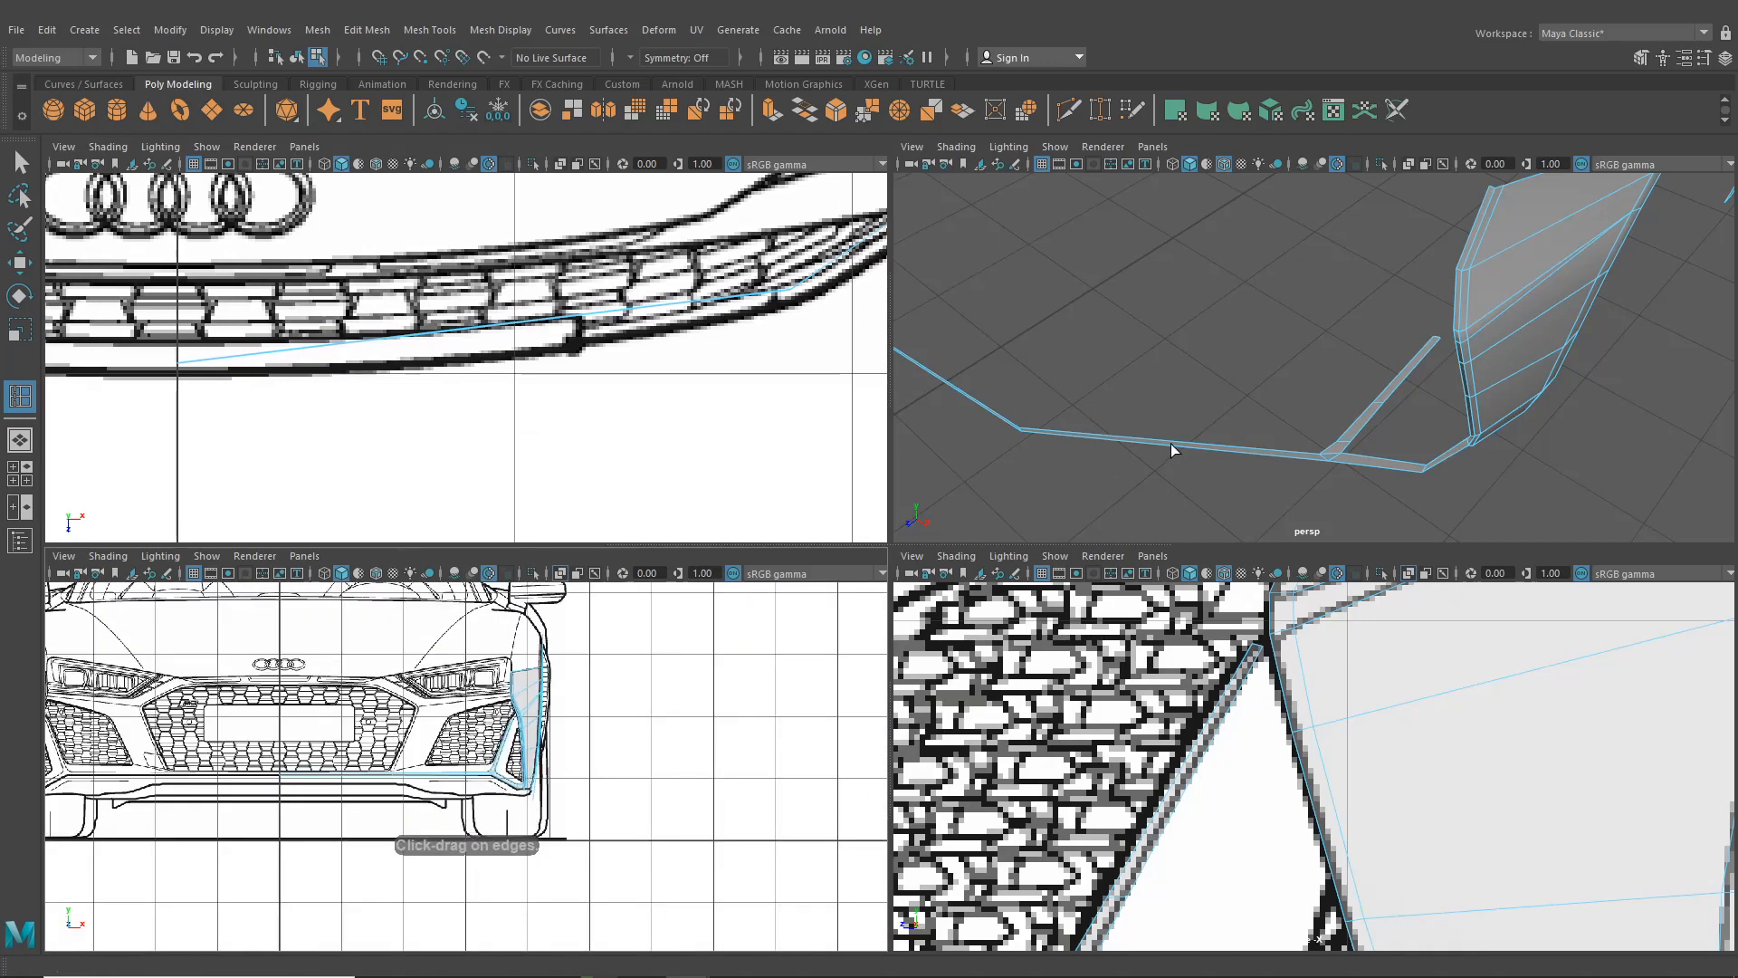
left_click_drag(1170, 443, 1180, 459, "alt")
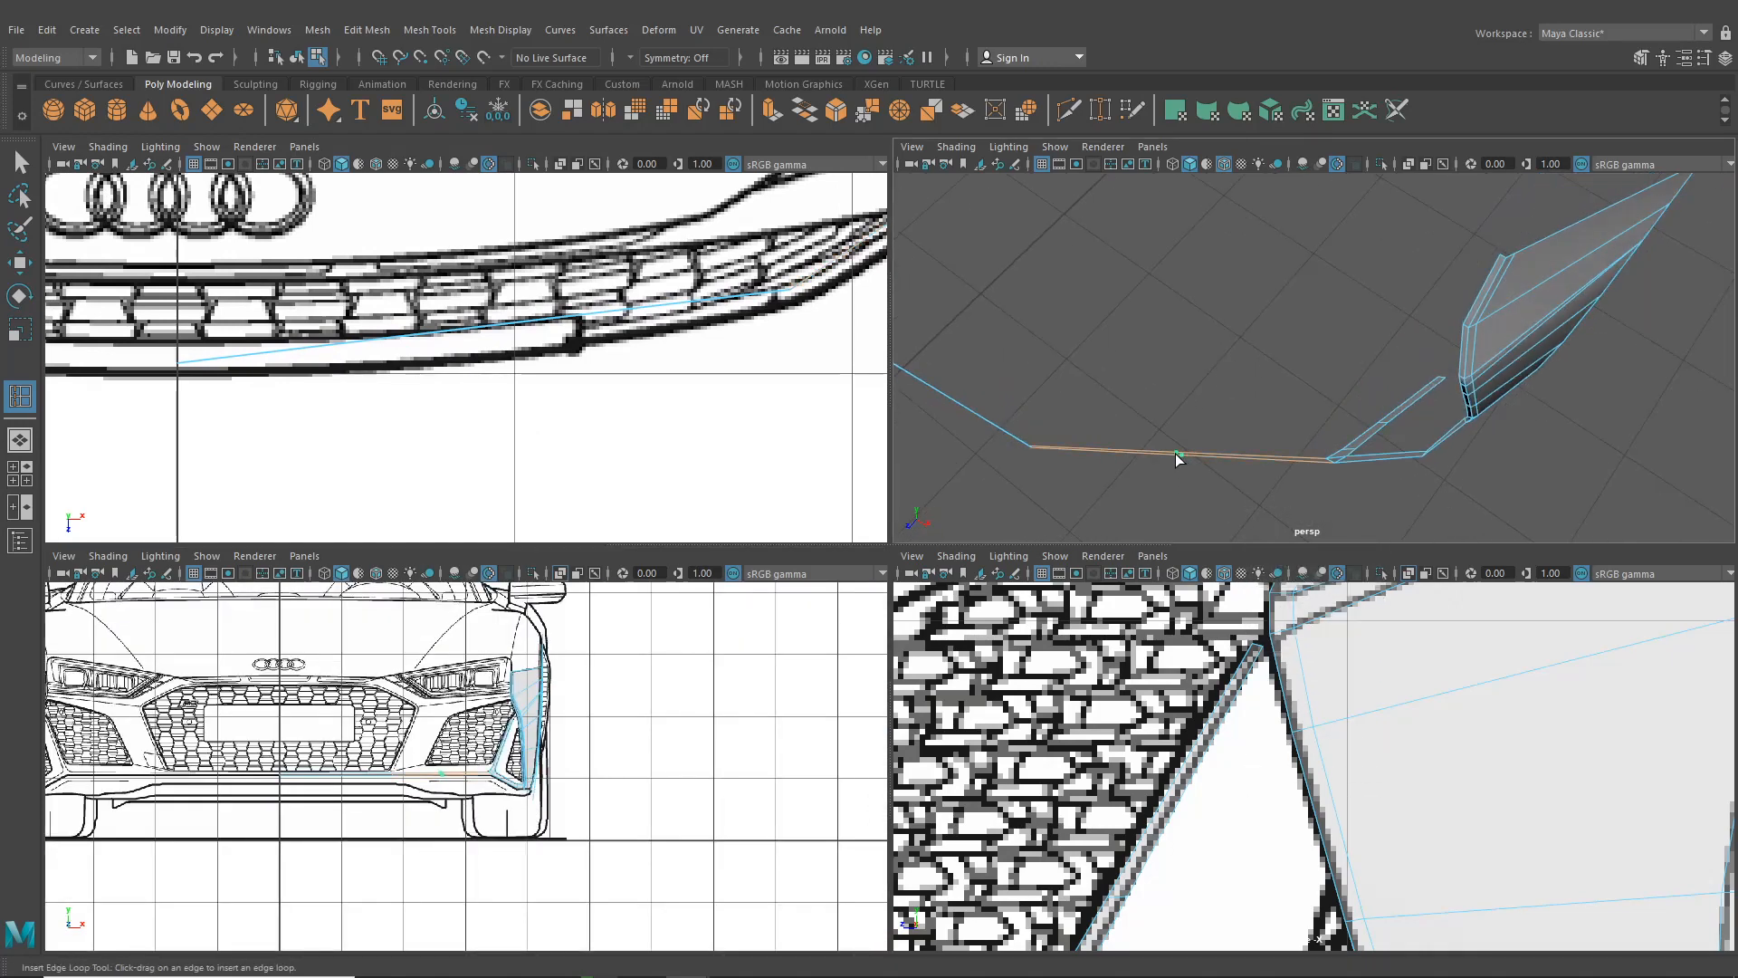
Move the new edge forward and slightly toward the centre in the top view to follow the bumper's curve
left_click(17, 265)
middle_click_drag(604, 325, 221, 526, "alt")
left_click_drag(672, 312, 667, 340)
middle_click_drag(1166, 751, 1372, 547, "alt")
middle_click_drag(1263, 742, 1521, 659, "alt")
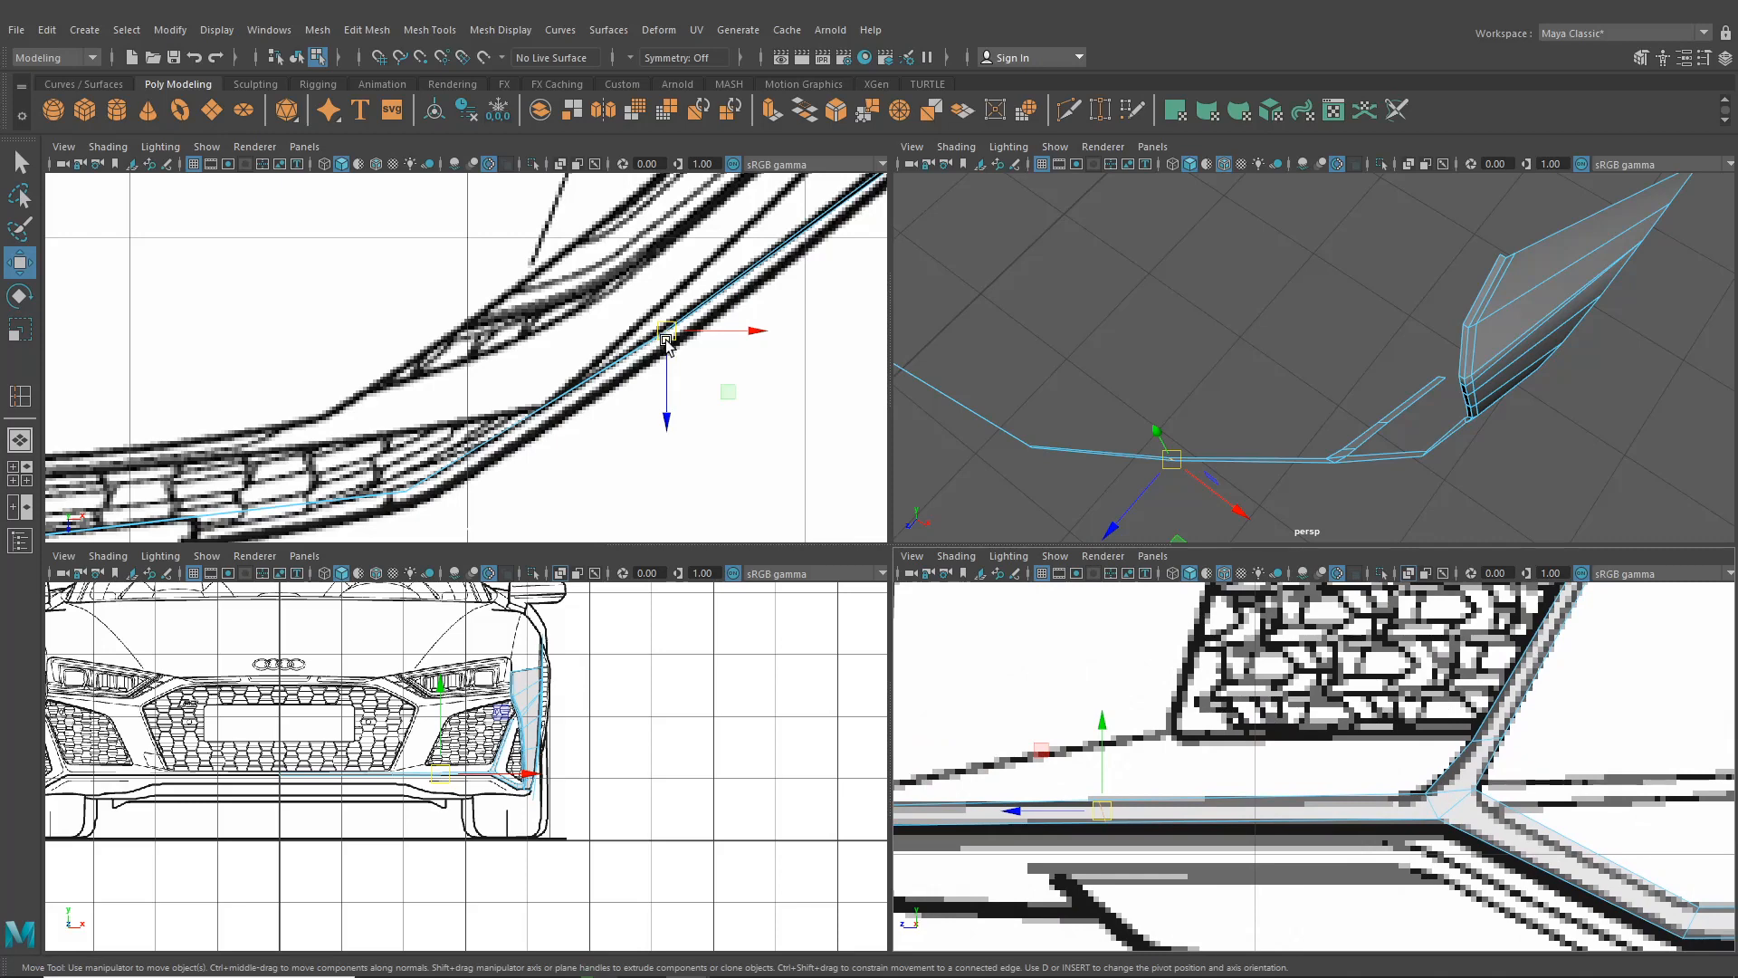
left_click_drag(666, 342, 664, 344)
Bevel the selected edge on the horizontal strip to split it into two edges
left_click_drag(1304, 505, 1321, 421, "alt")
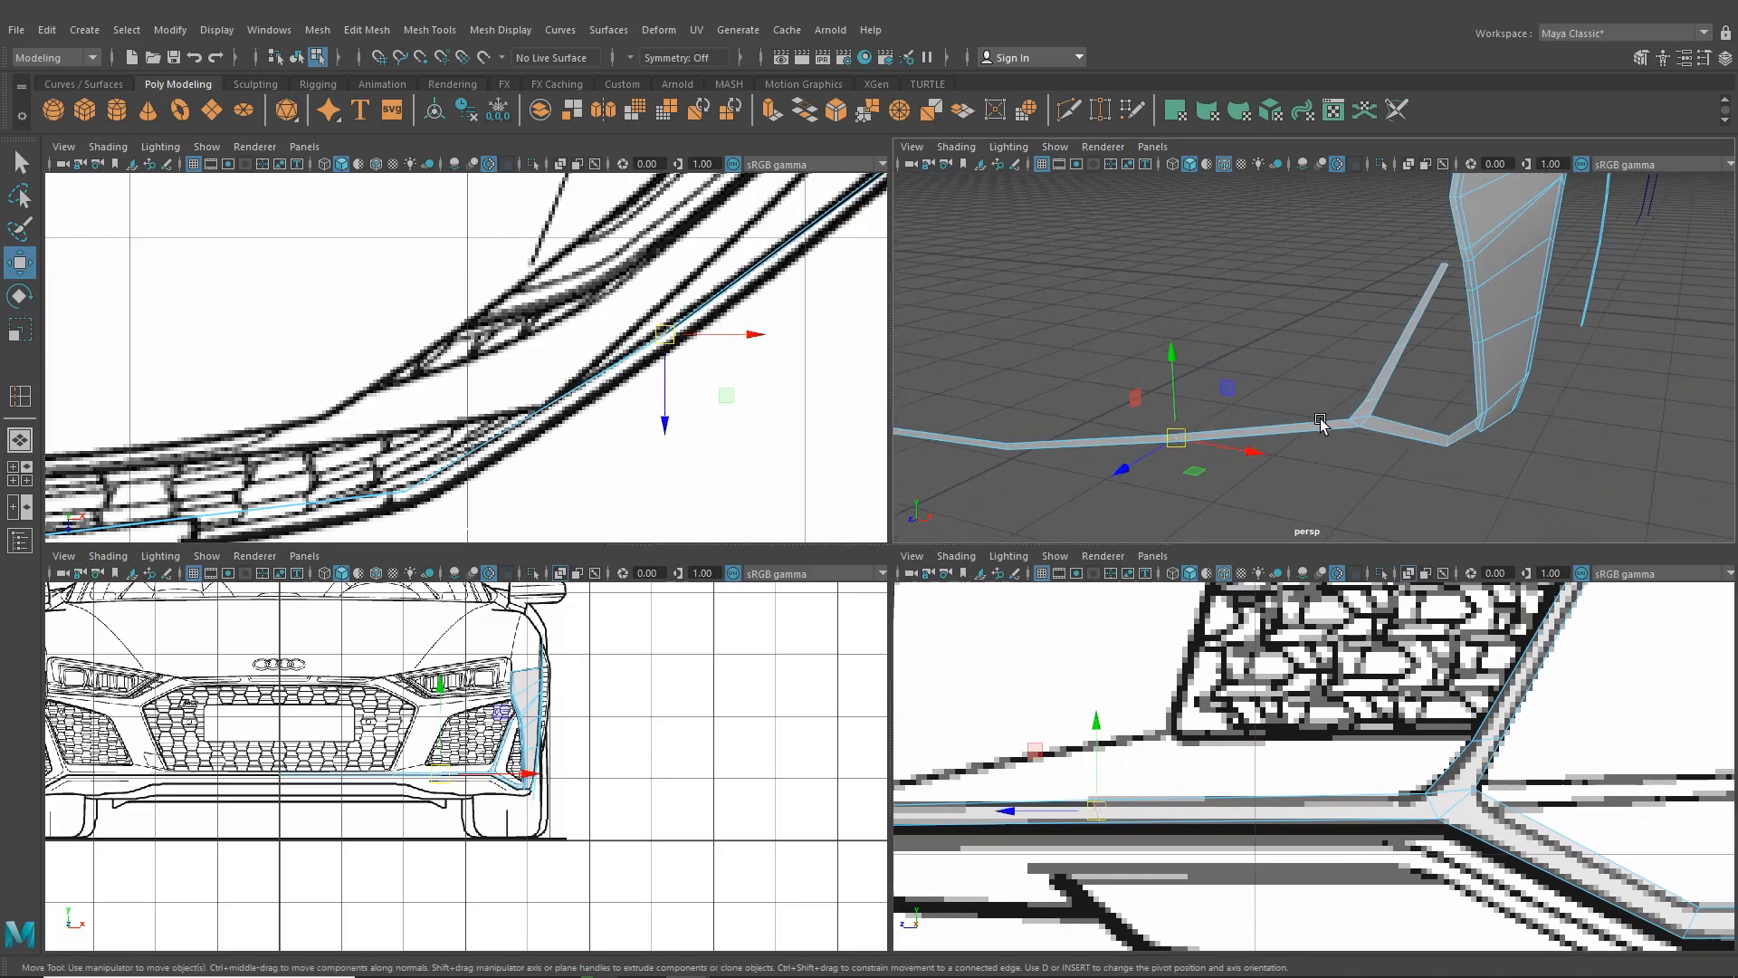
middle_click_drag(1210, 487, 1229, 443, "alt")
right_click_drag(1166, 454, 1249, 516, "alt")
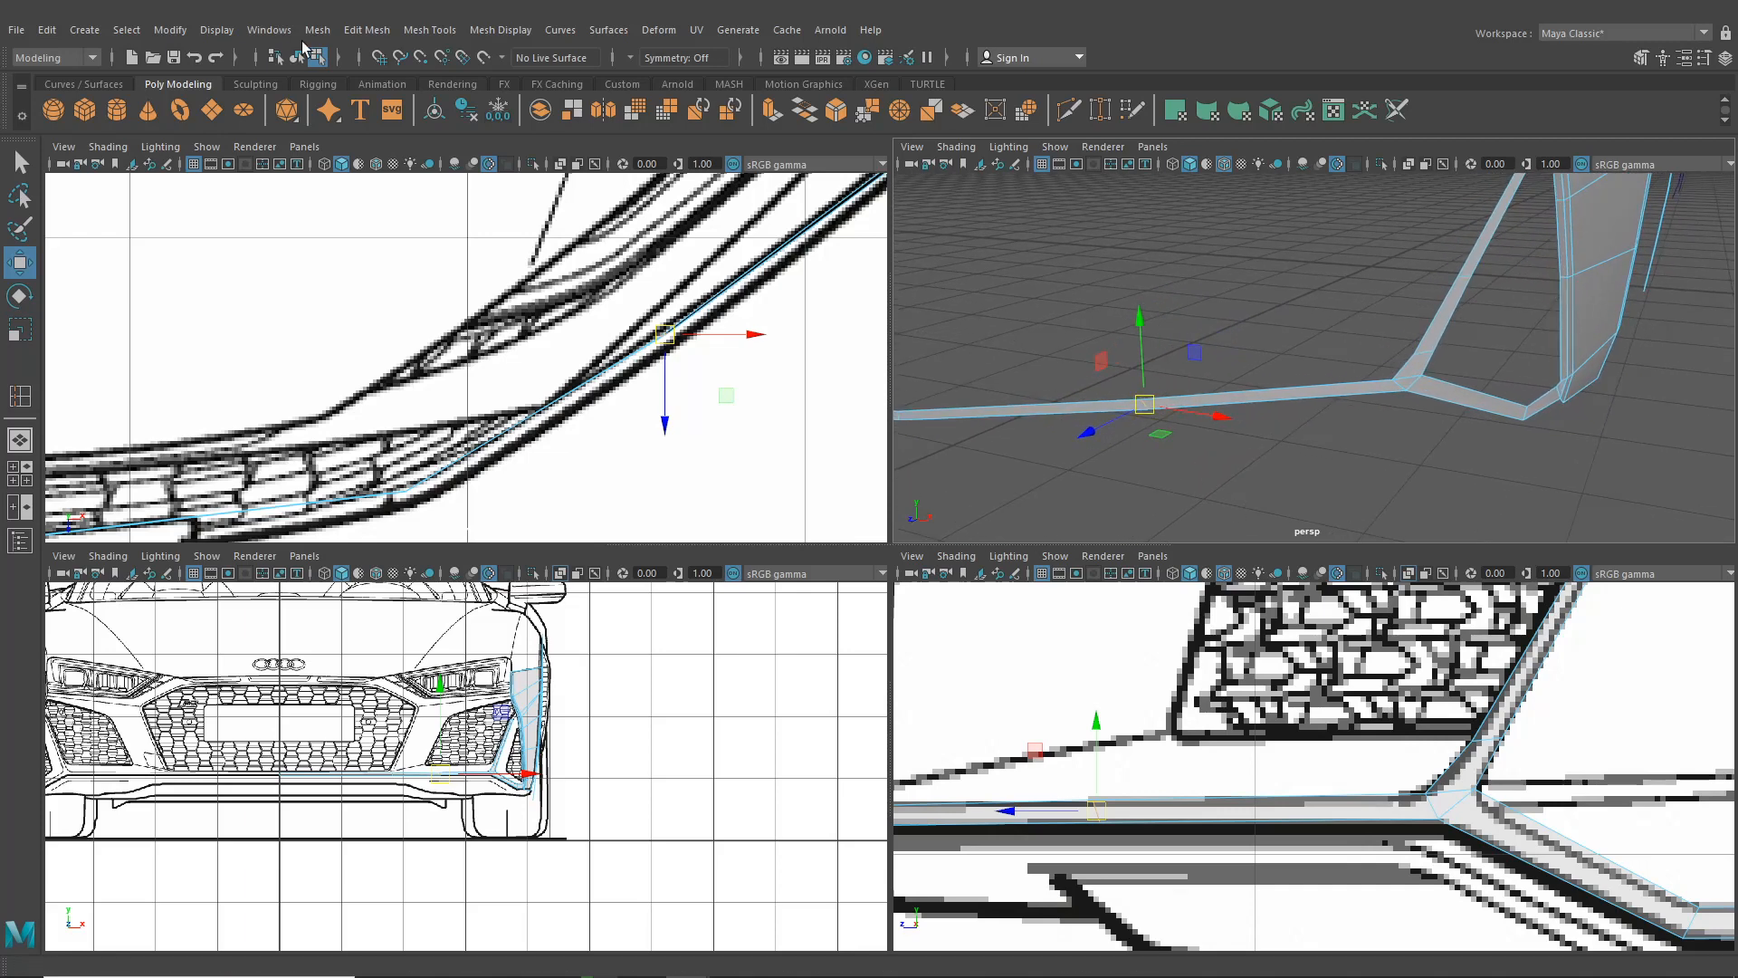
left_click(367, 30)
left_click(398, 91)
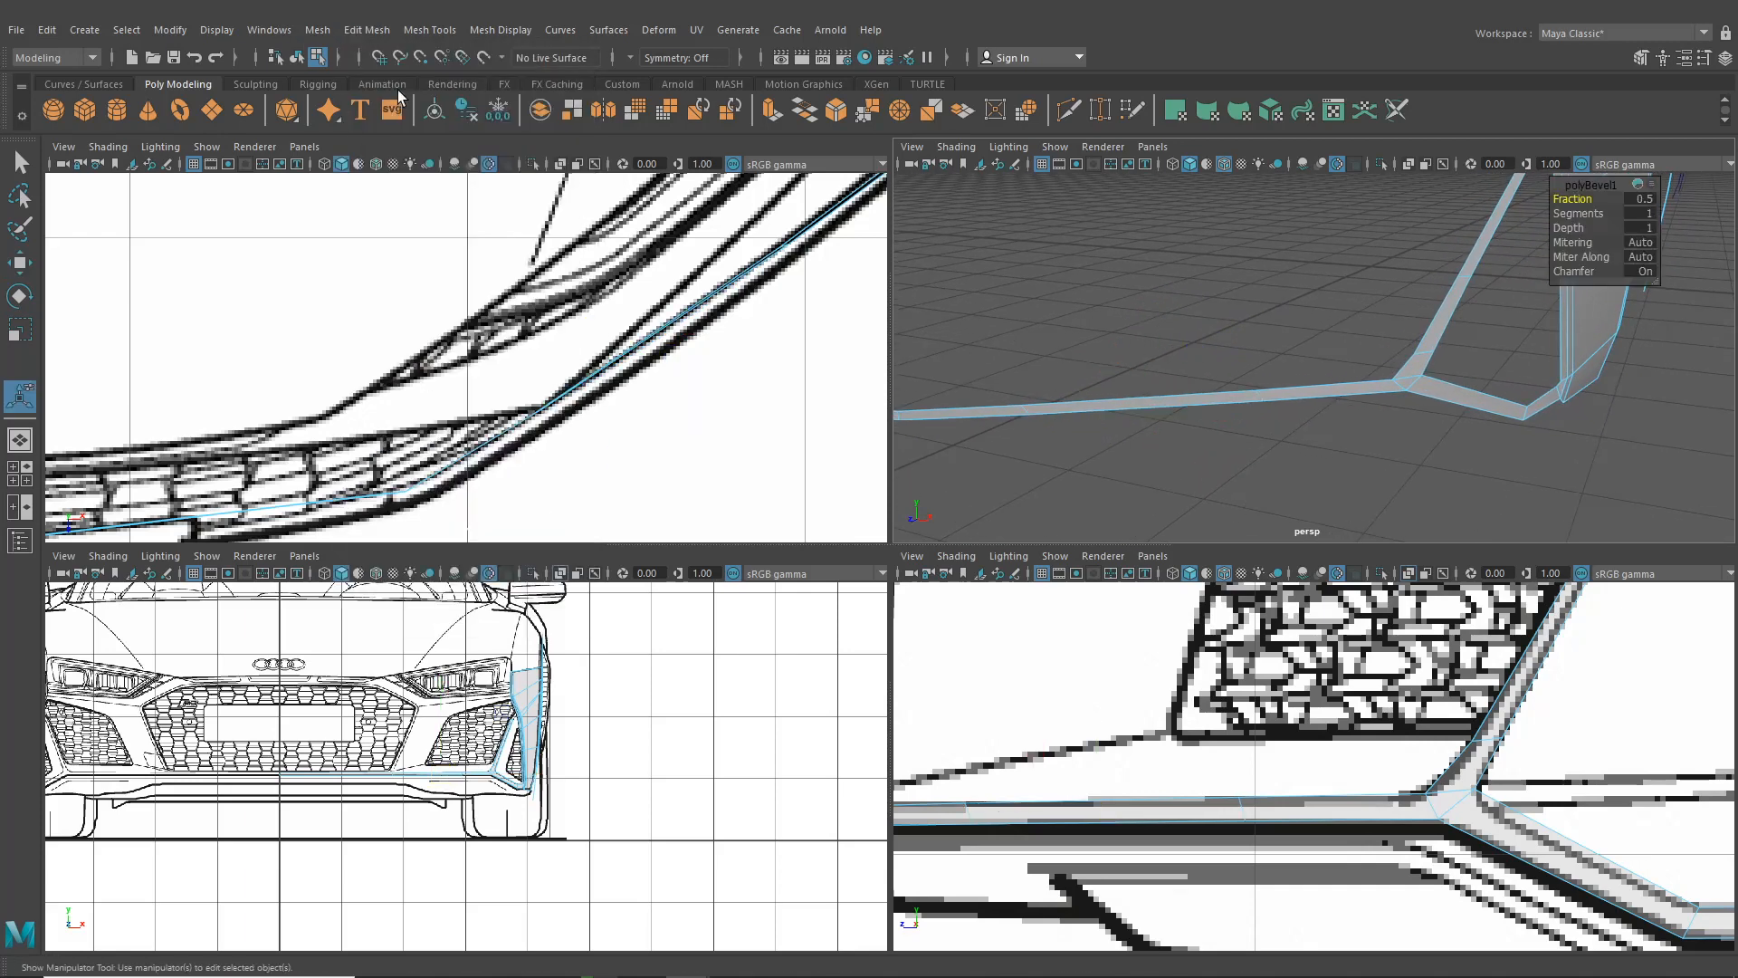
Set the bevel's fraction to 0.4 and check the strip's curvature from above
middle_click_drag(582, 306, 504, 403, "alt")
middle_click_drag(1126, 393, 1260, 385, "alt")
middle_click_drag(1116, 348, 1145, 371, "alt")
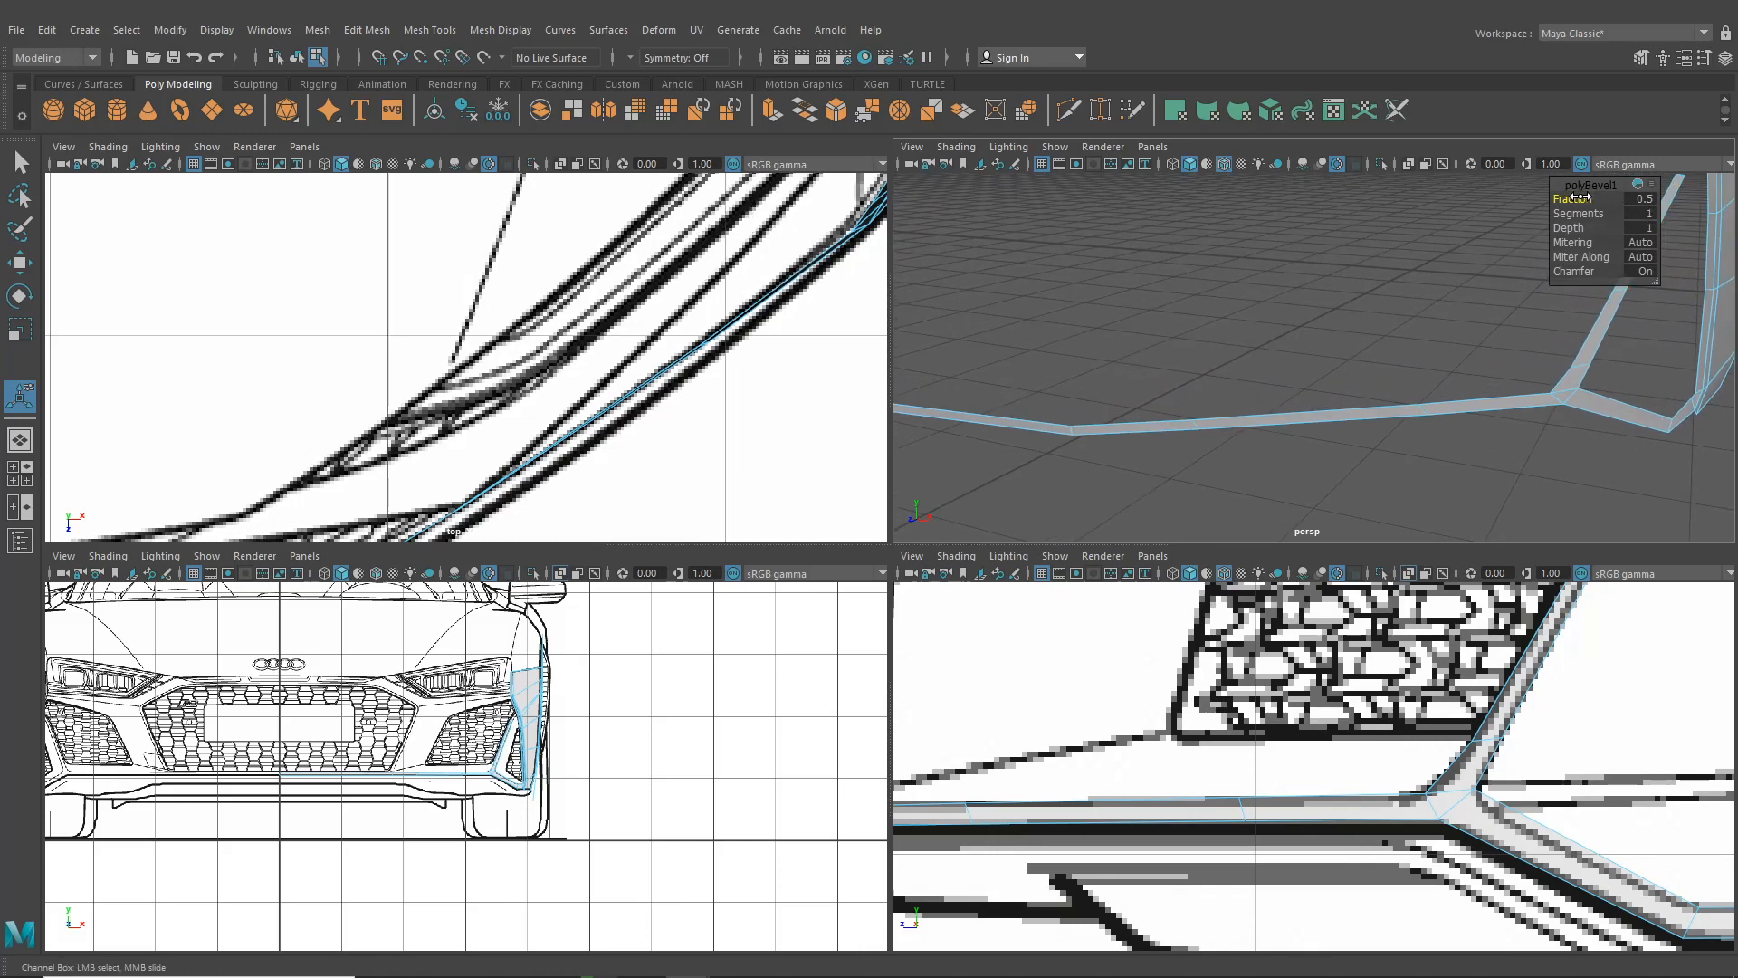
left_click_drag(1579, 197, 1580, 198)
left_click_drag(1539, 398, 1448, 410, "alt")
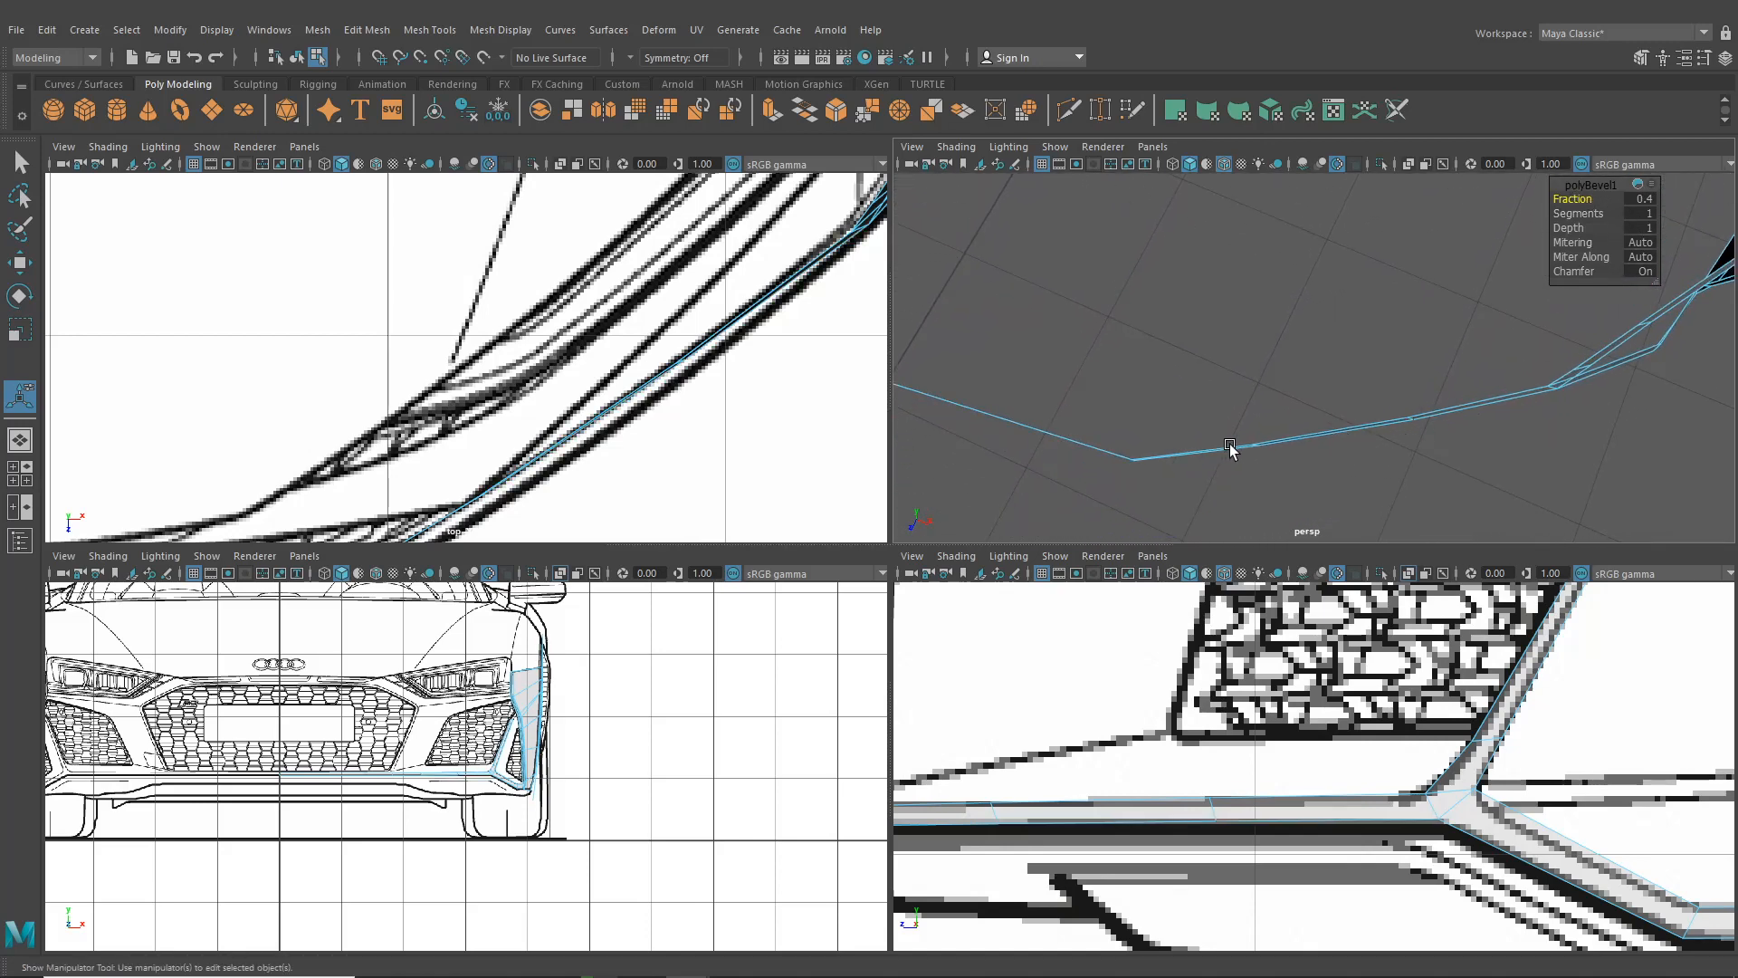
left_click_drag(1230, 448, 1470, 283, "alt")
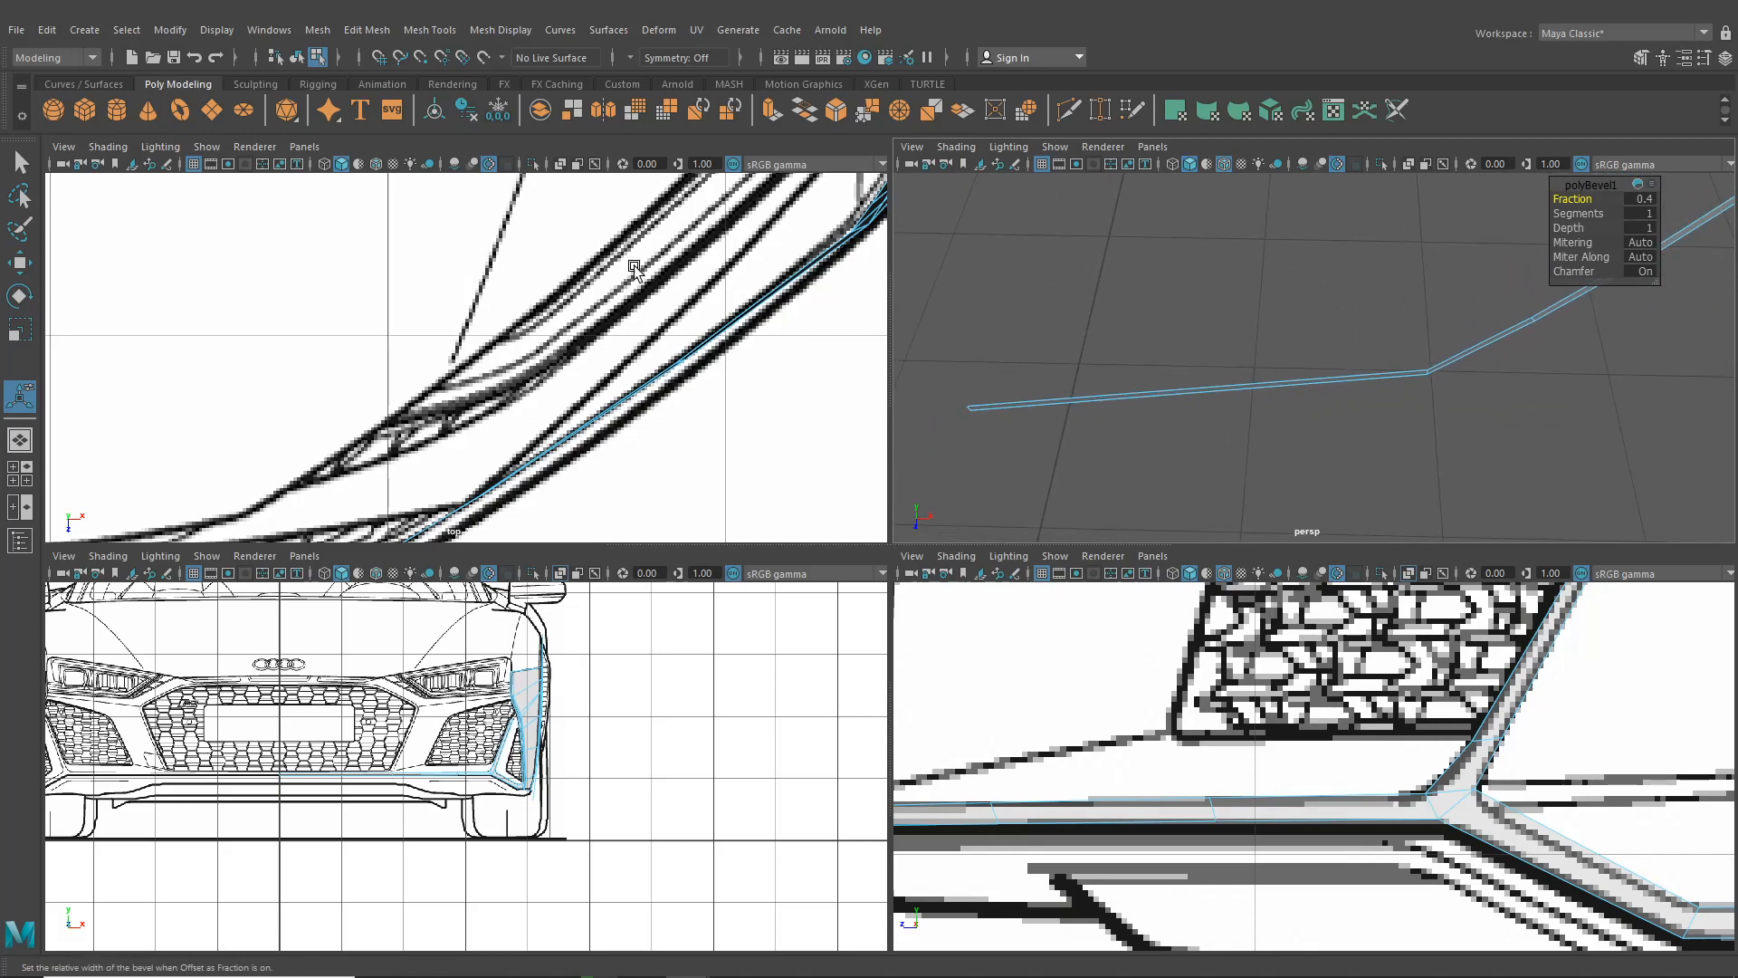
Insert an edge loop midway along the horizontal strip's last section, between the bend and the centre line
scroll(624, 298, "down", 5)
scroll(609, 330, "up", 5)
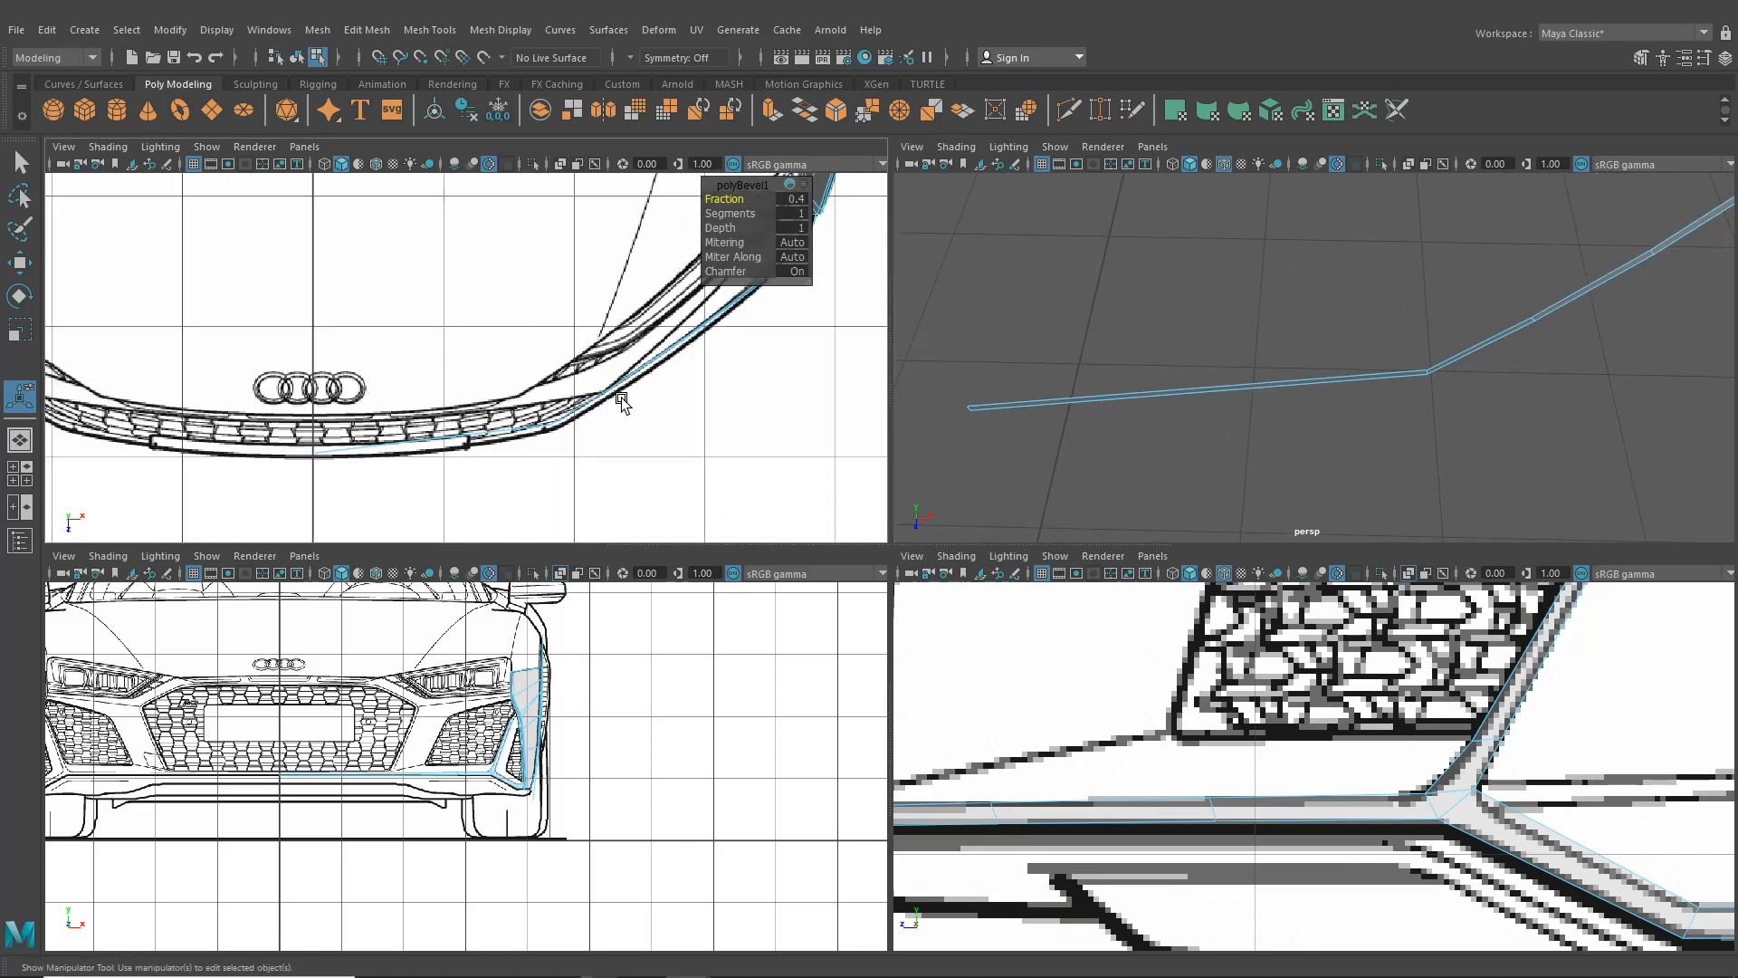
left_click(430, 30)
left_click(478, 168)
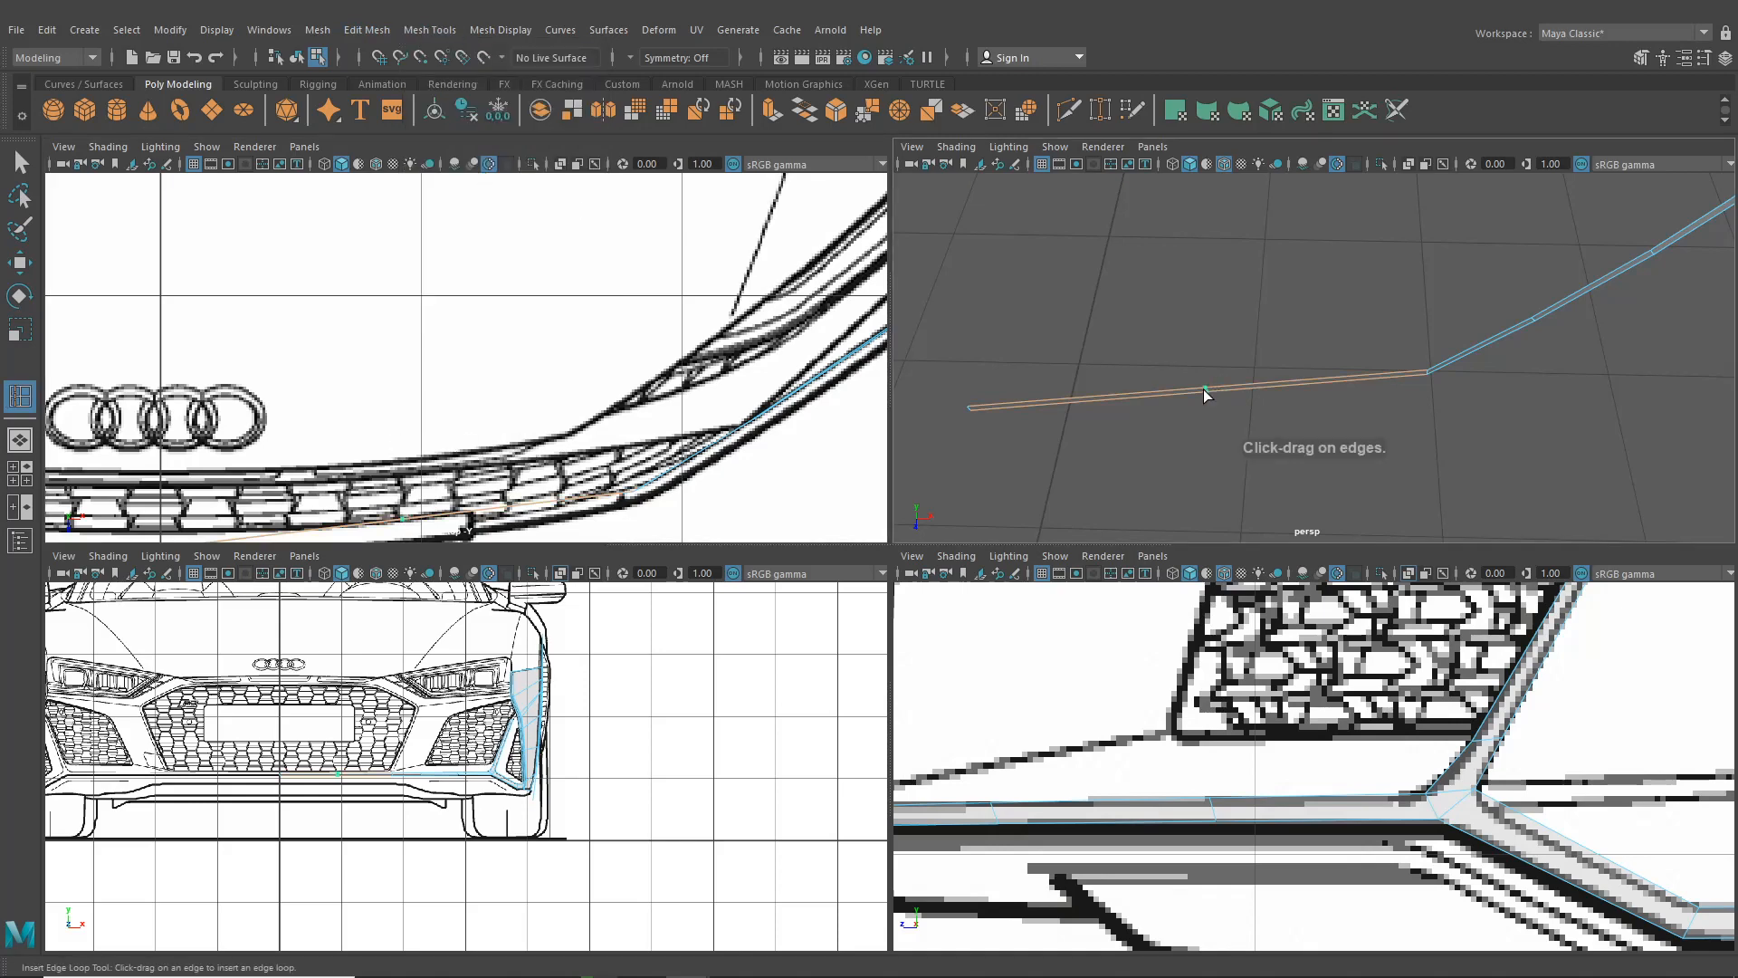
left_click_drag(1203, 390, 1222, 411, "alt")
Move the new edge forward in the top view to follow the bumper's front curve
left_click(22, 261)
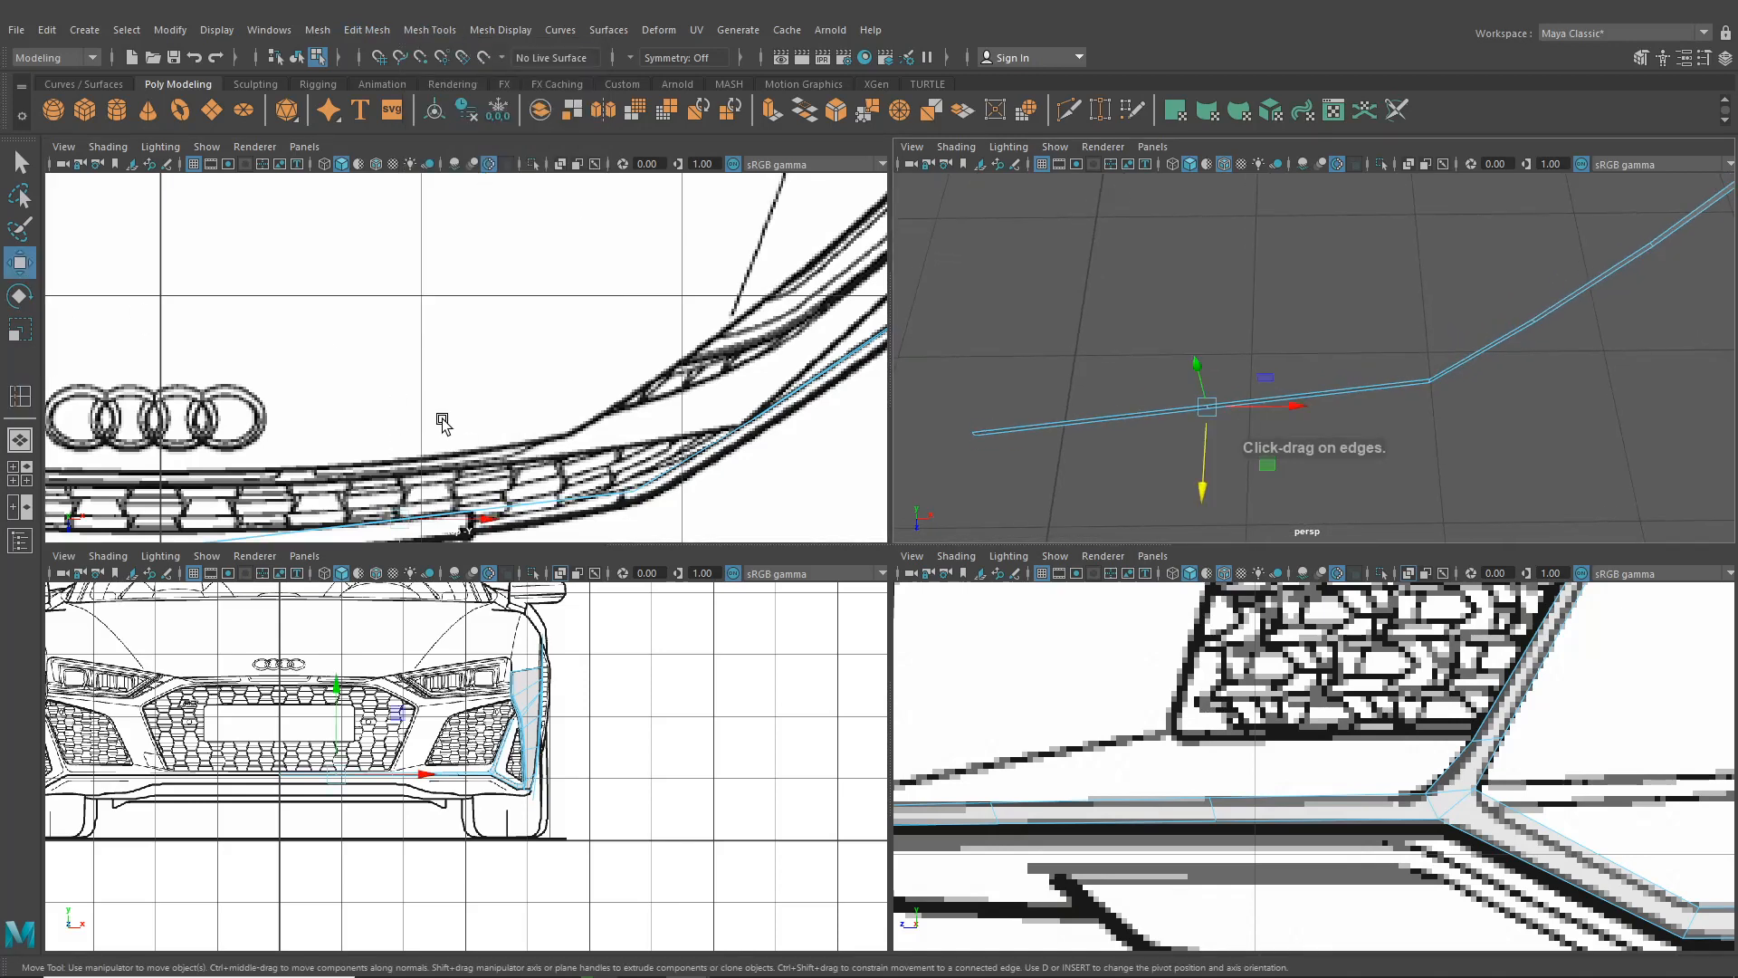
middle_click_drag(443, 421, 529, 329, "alt")
left_click_drag(490, 509, 492, 528)
scroll(499, 501, "up", 1)
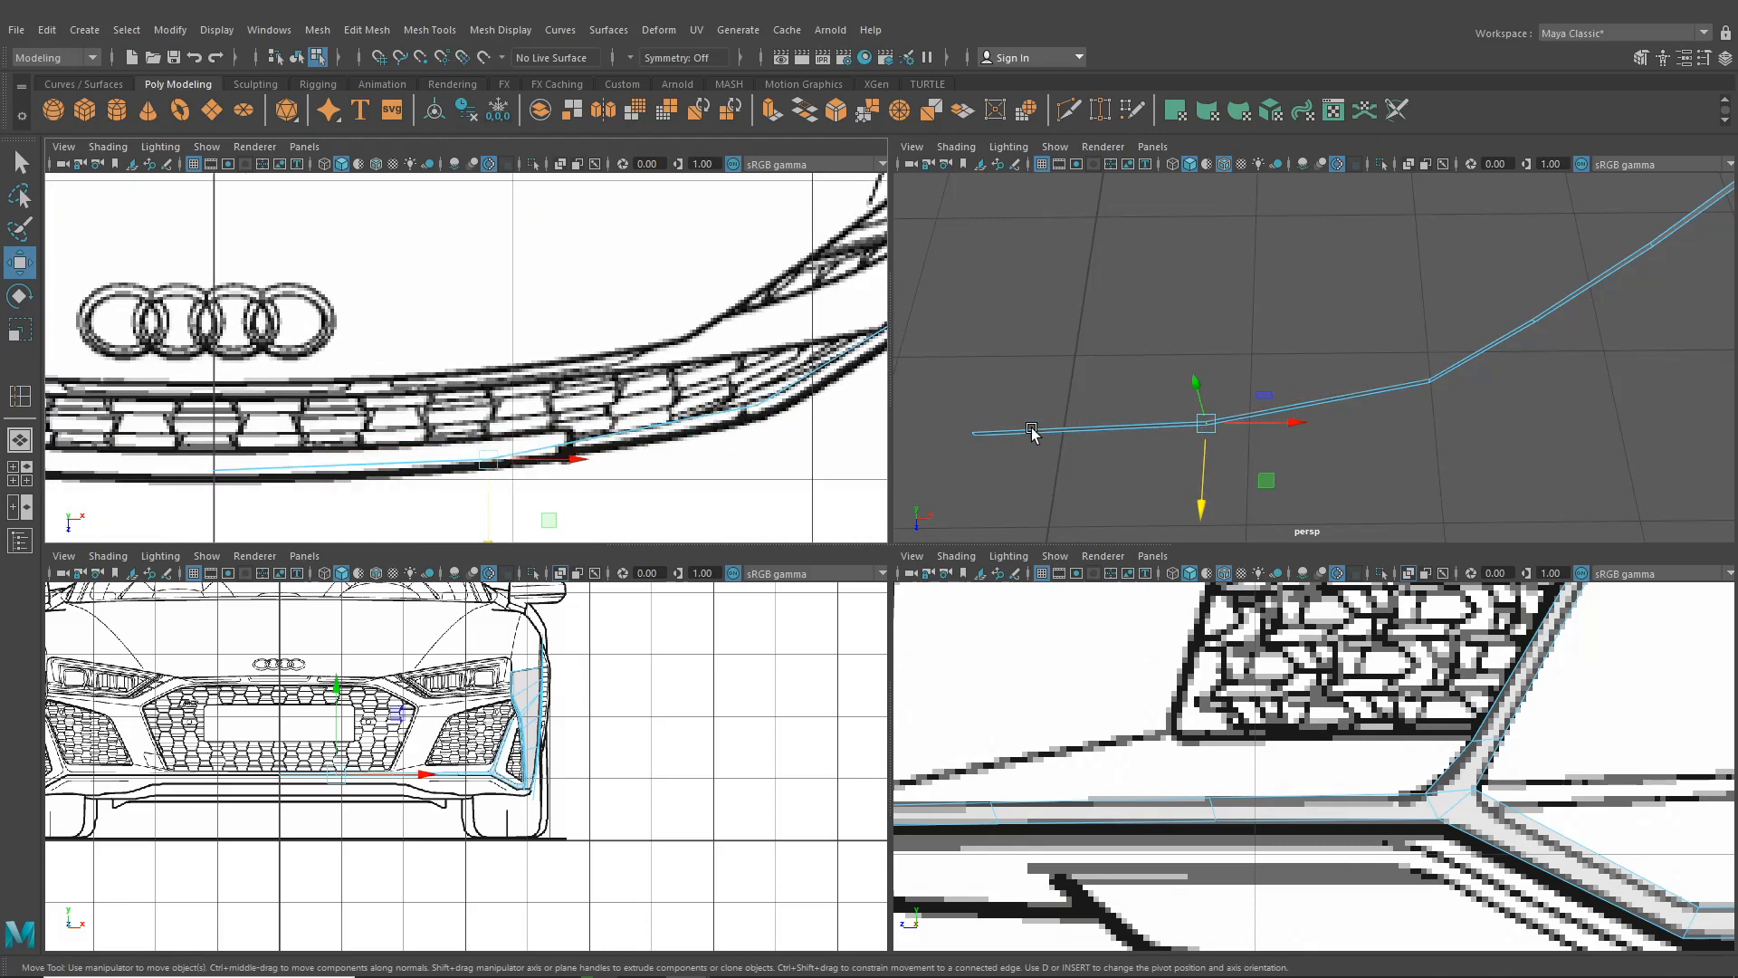
left_click_drag(492, 504, 490, 506)
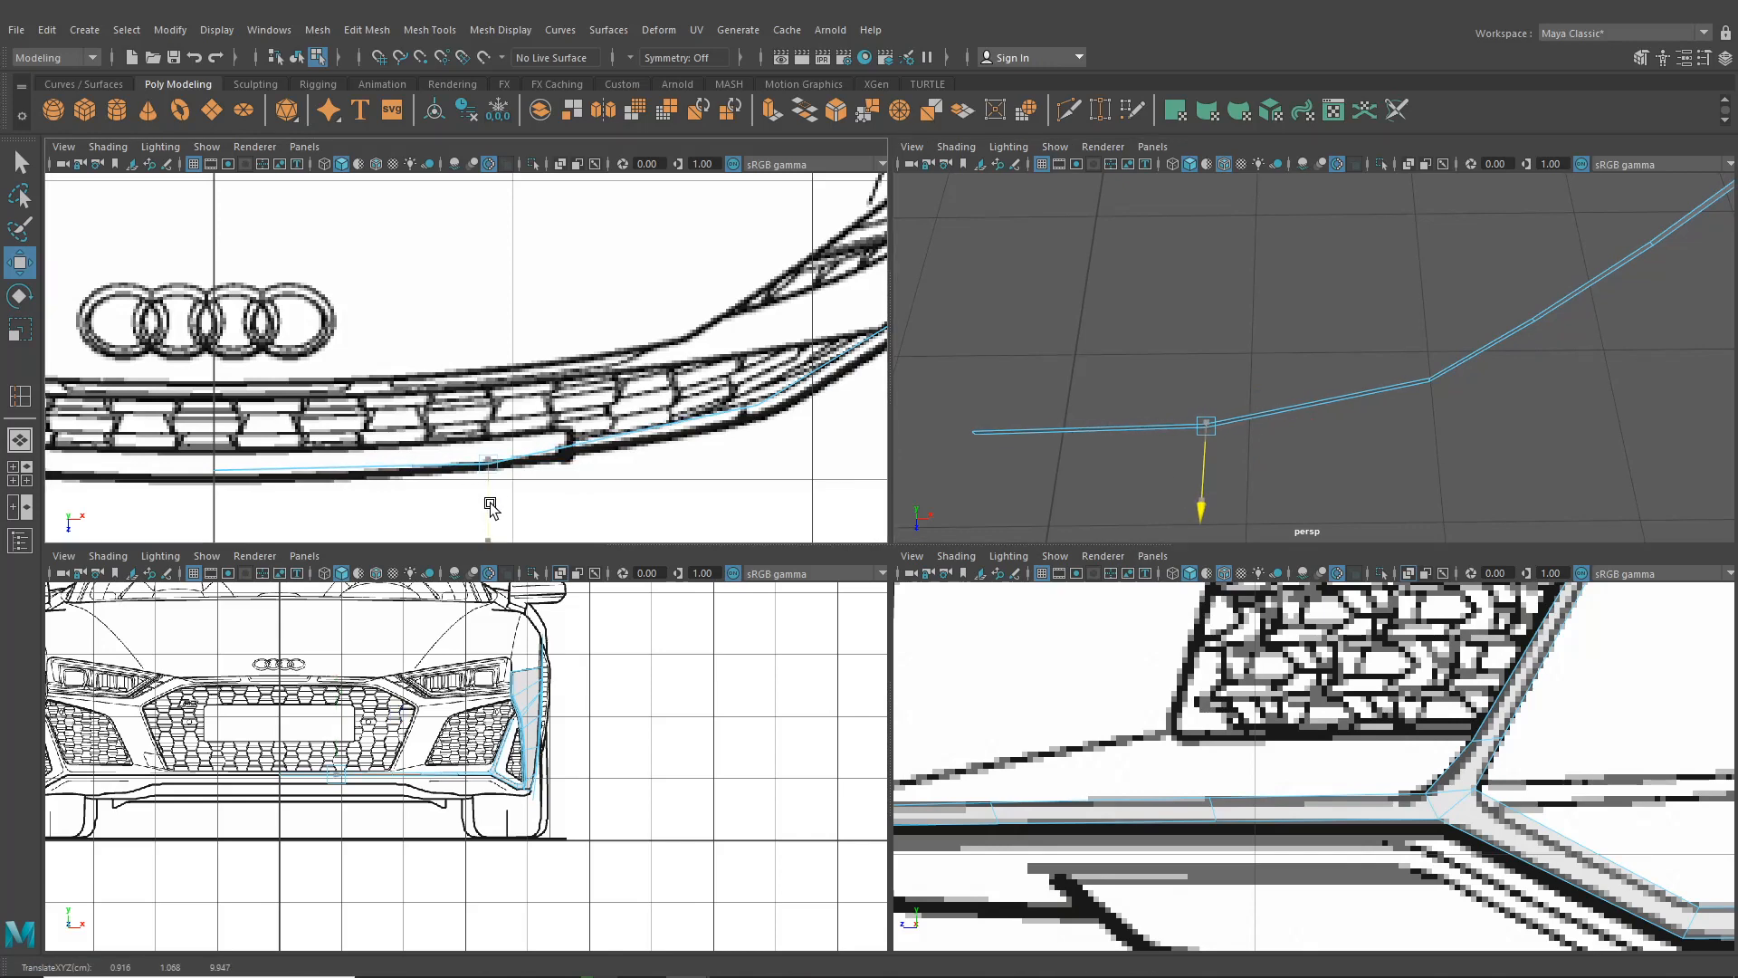
Bevel the new edge on the central strip section with 2 segments and a fraction of 0.5
left_click(367, 30)
left_click(384, 94)
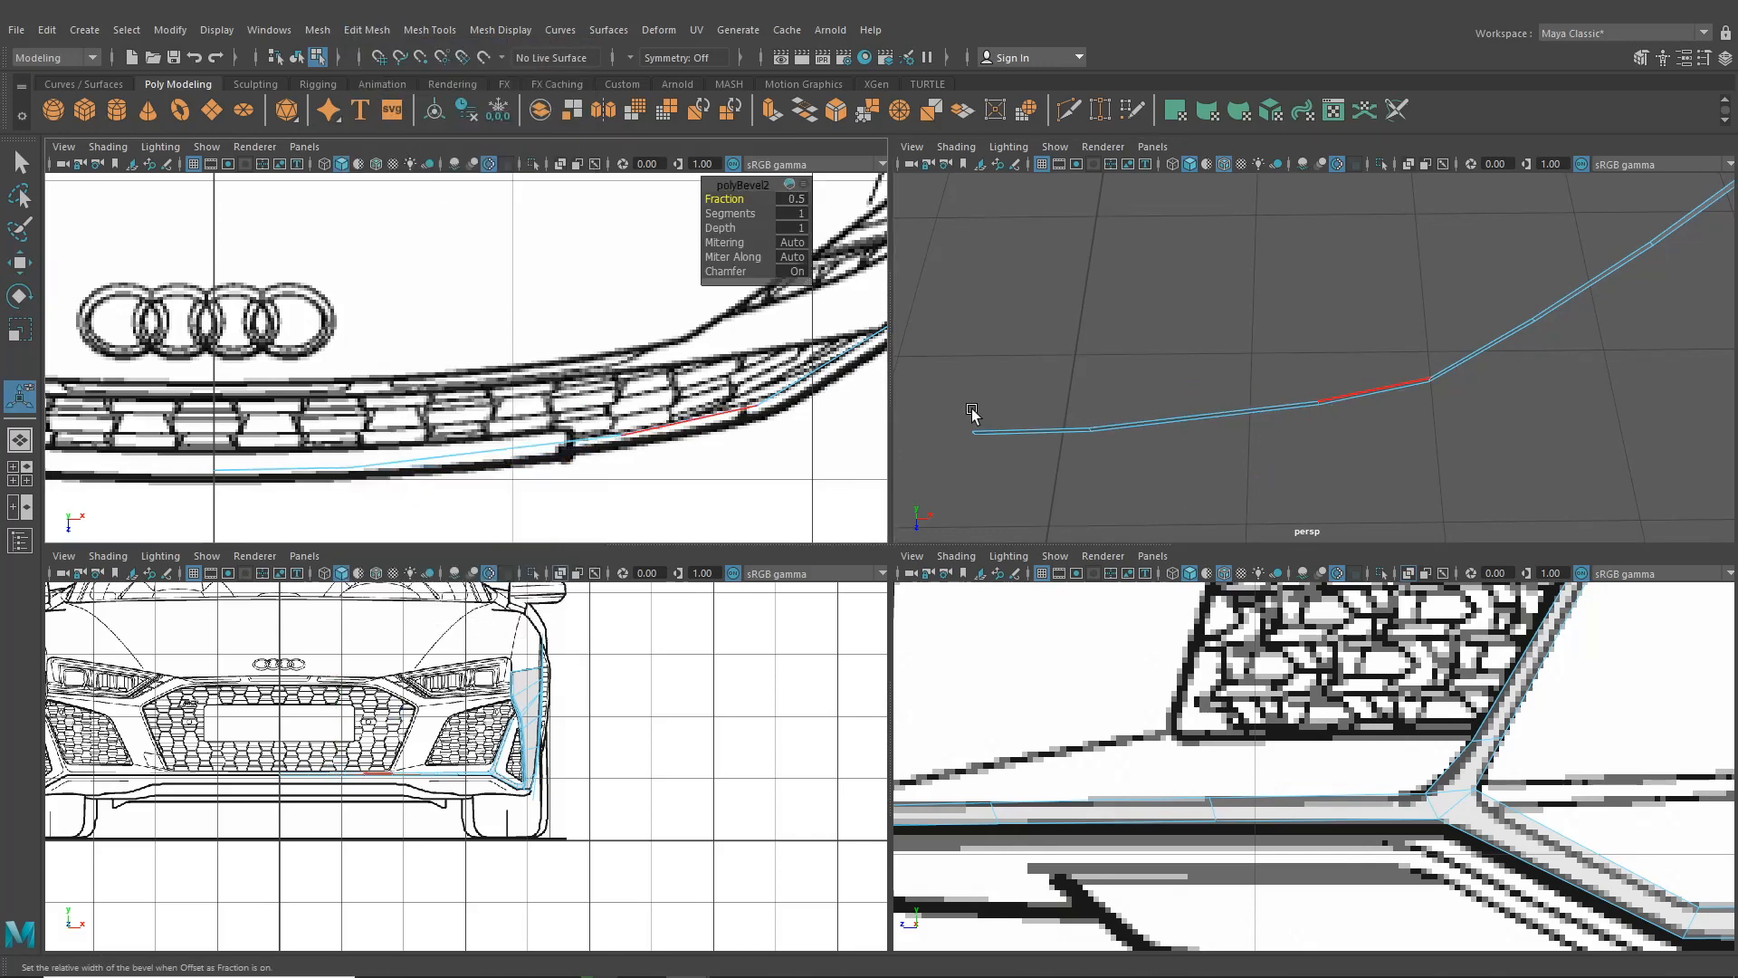
left_click_drag(1156, 429, 1184, 434, "alt")
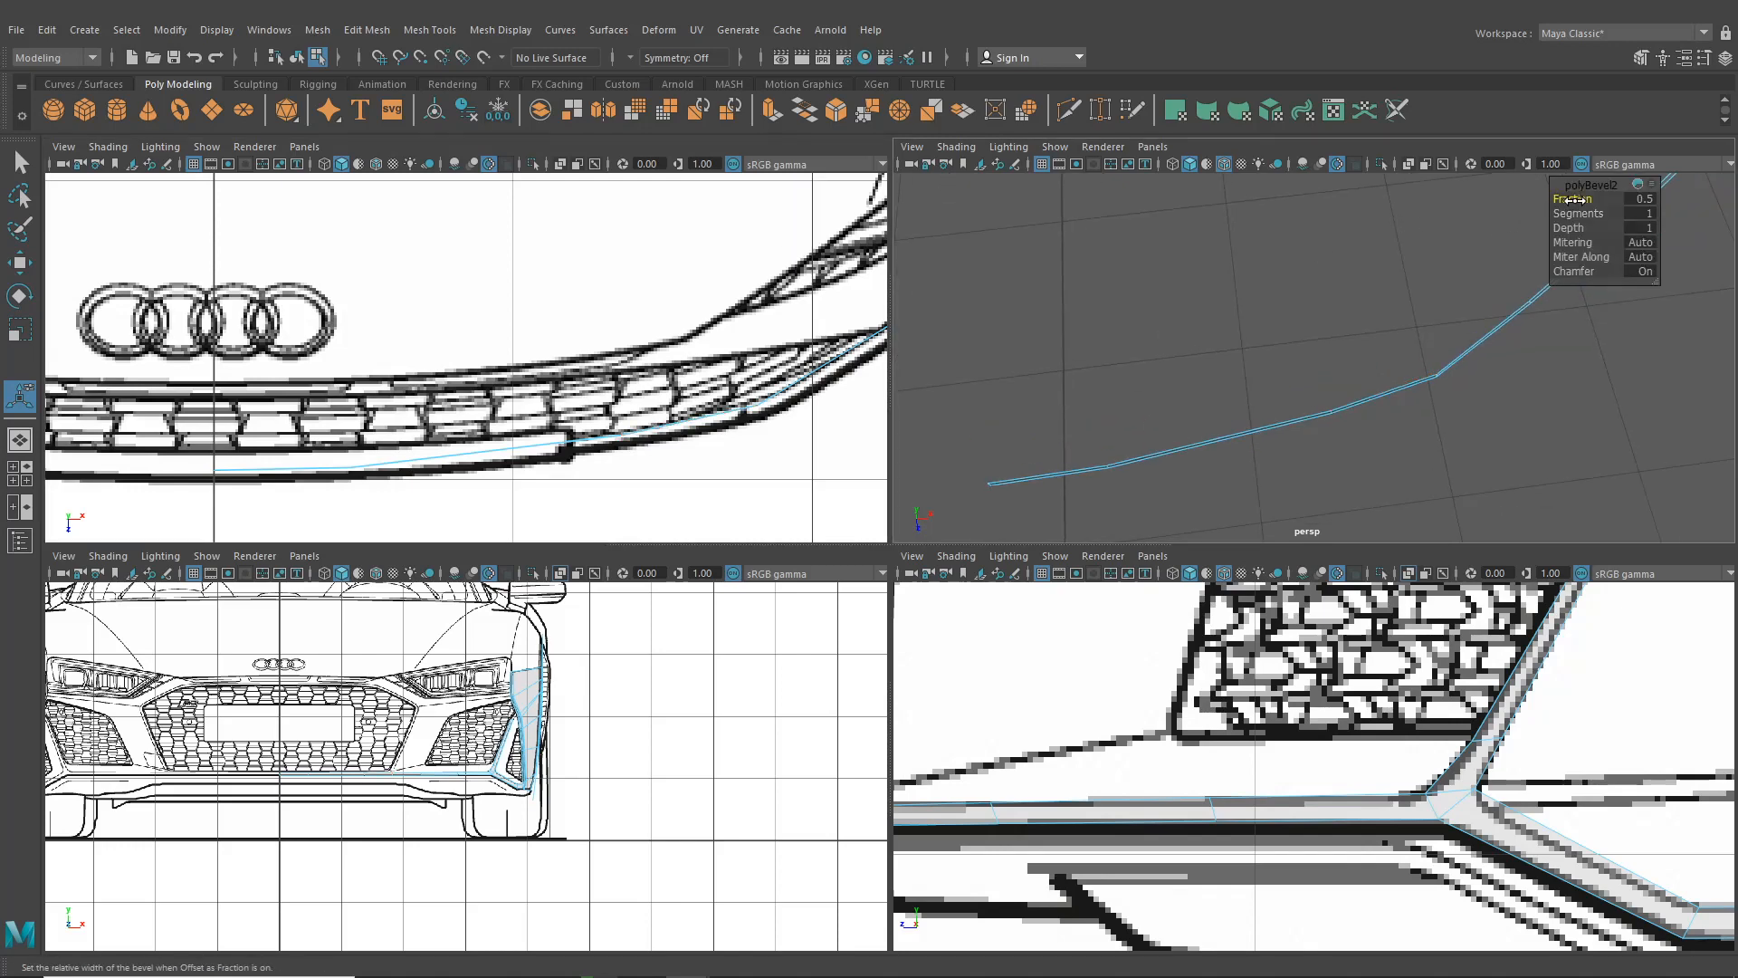
left_click_drag(1575, 199, 1575, 199)
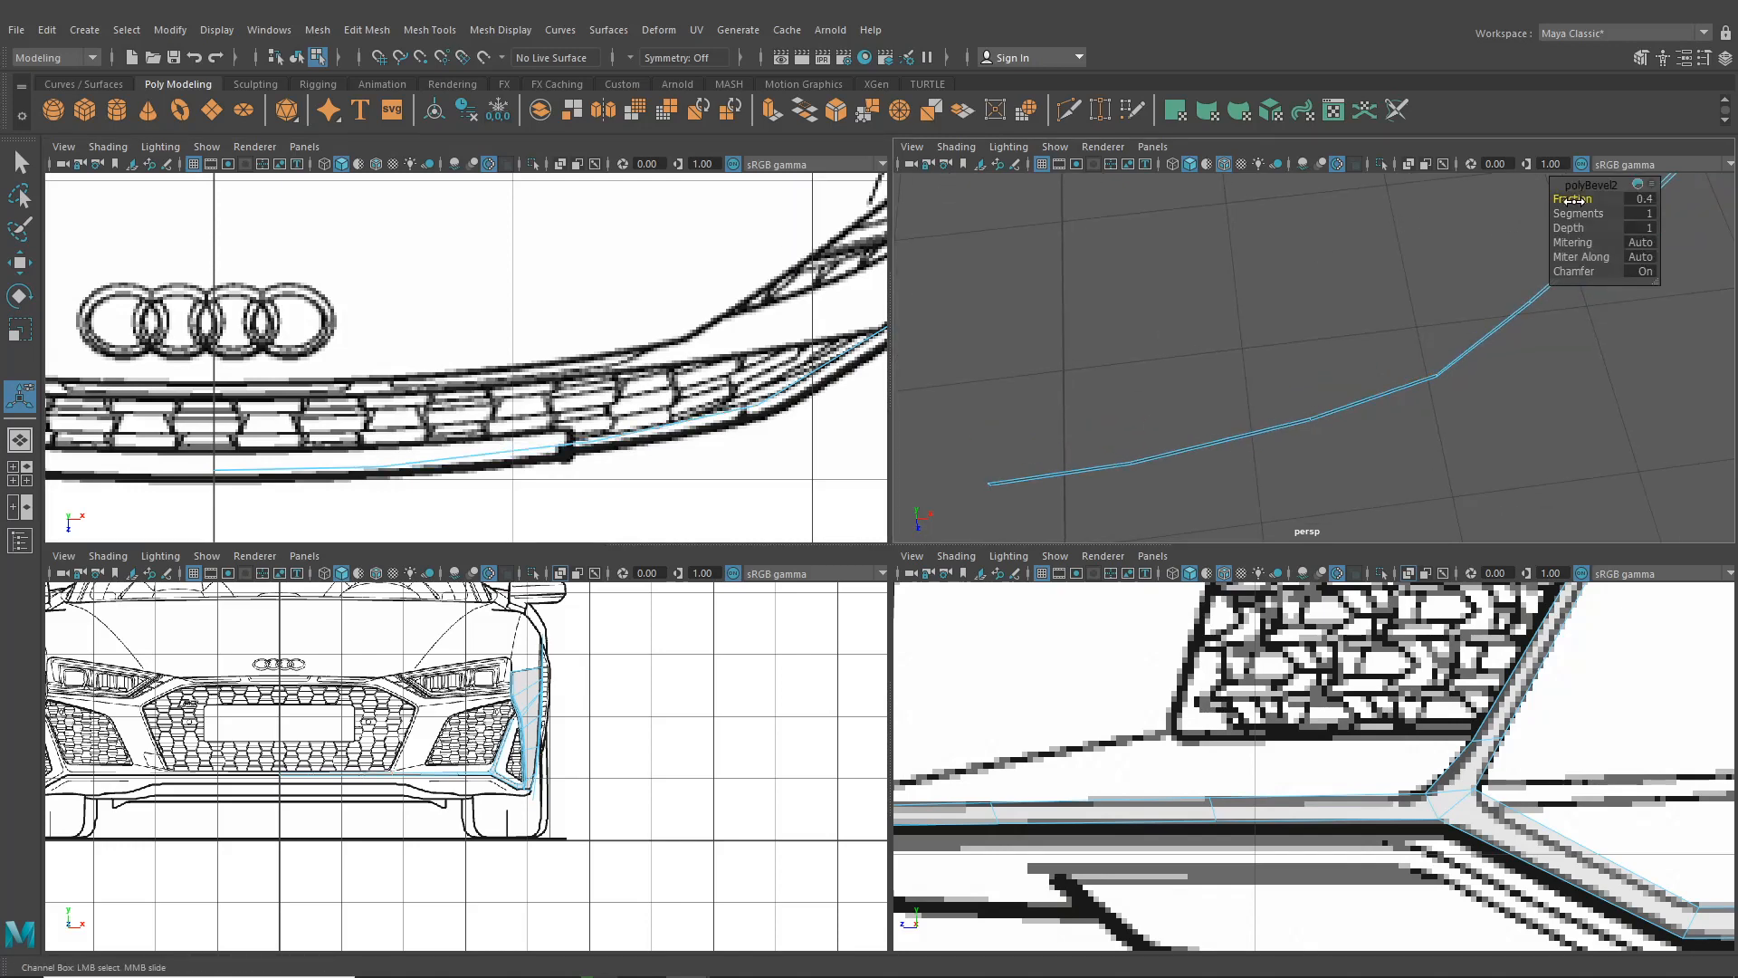
left_click_drag(1357, 353, 1236, 318, "alt")
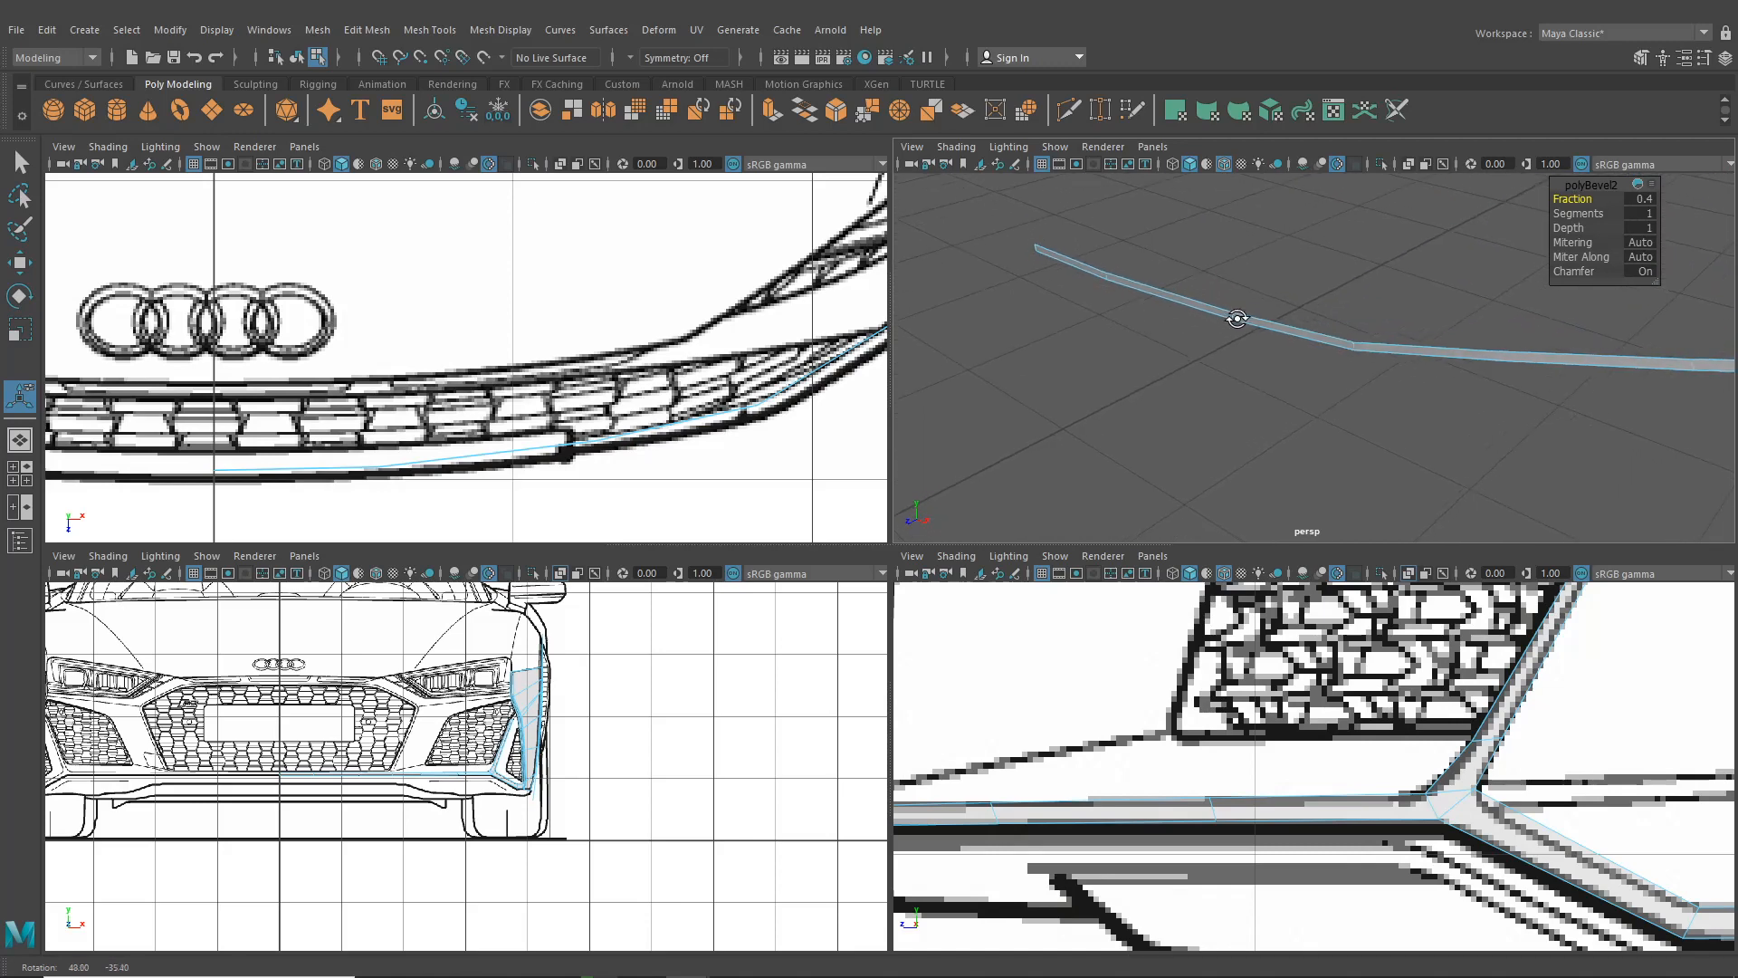
left_click_drag(1577, 213, 1589, 213)
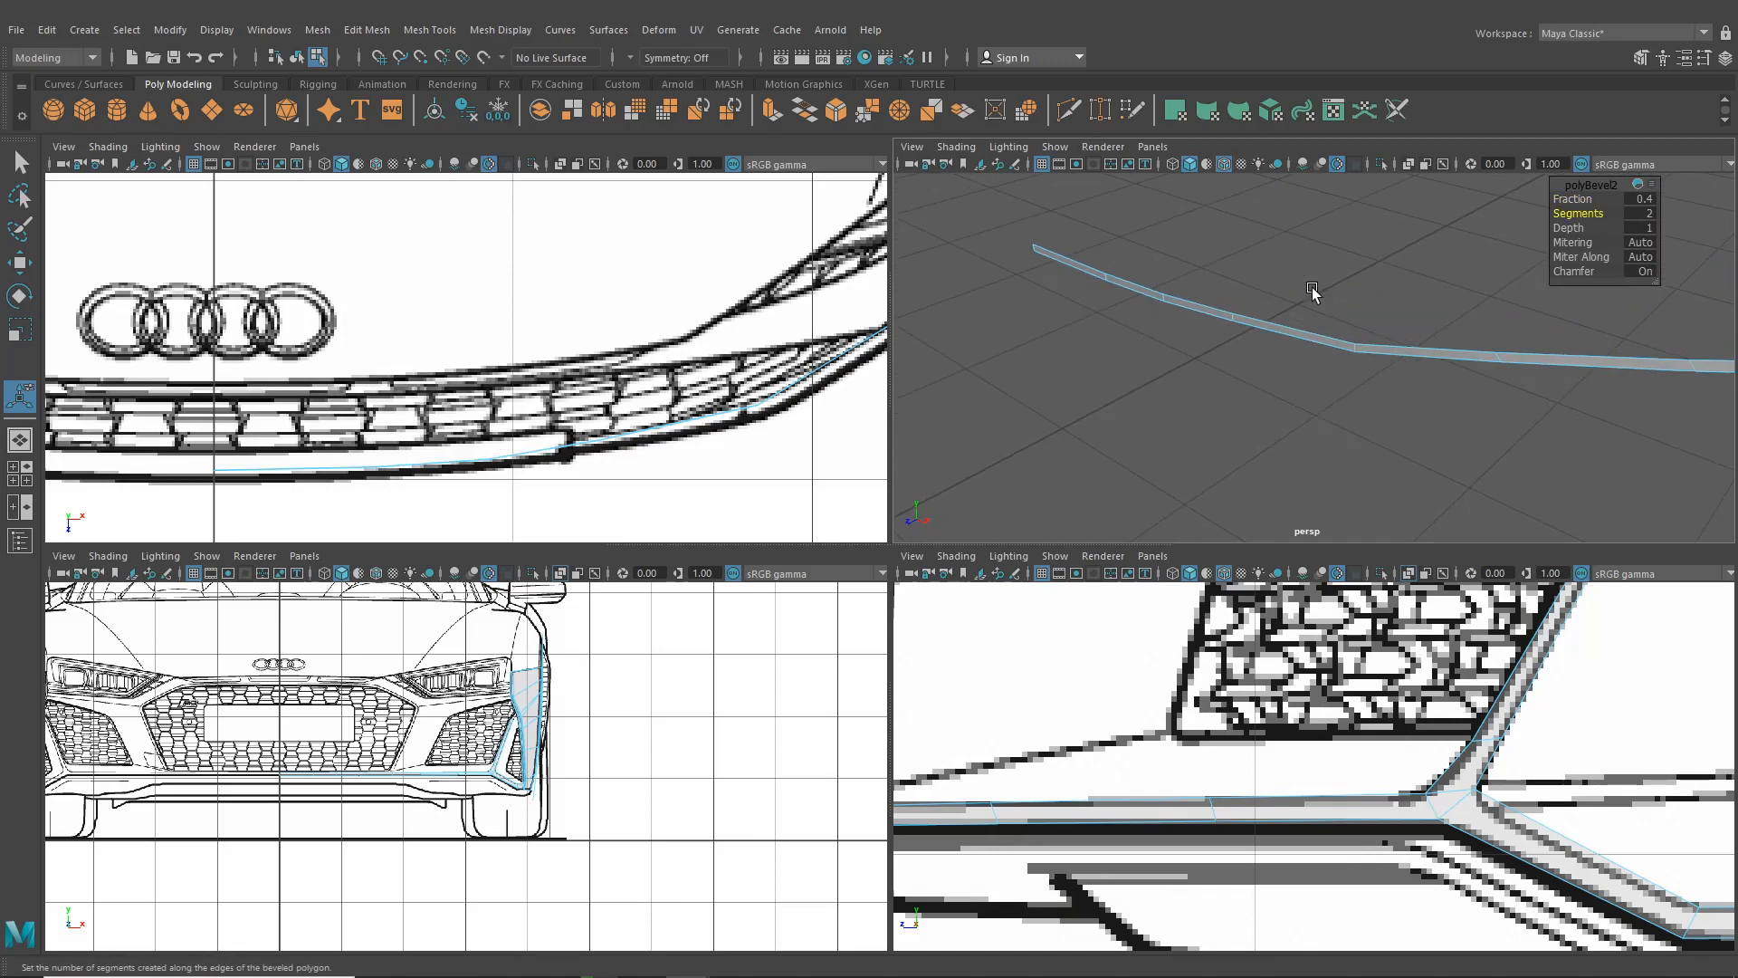
left_click_drag(1312, 294, 1369, 338, "alt")
left_click_drag(1569, 201, 1183, 446)
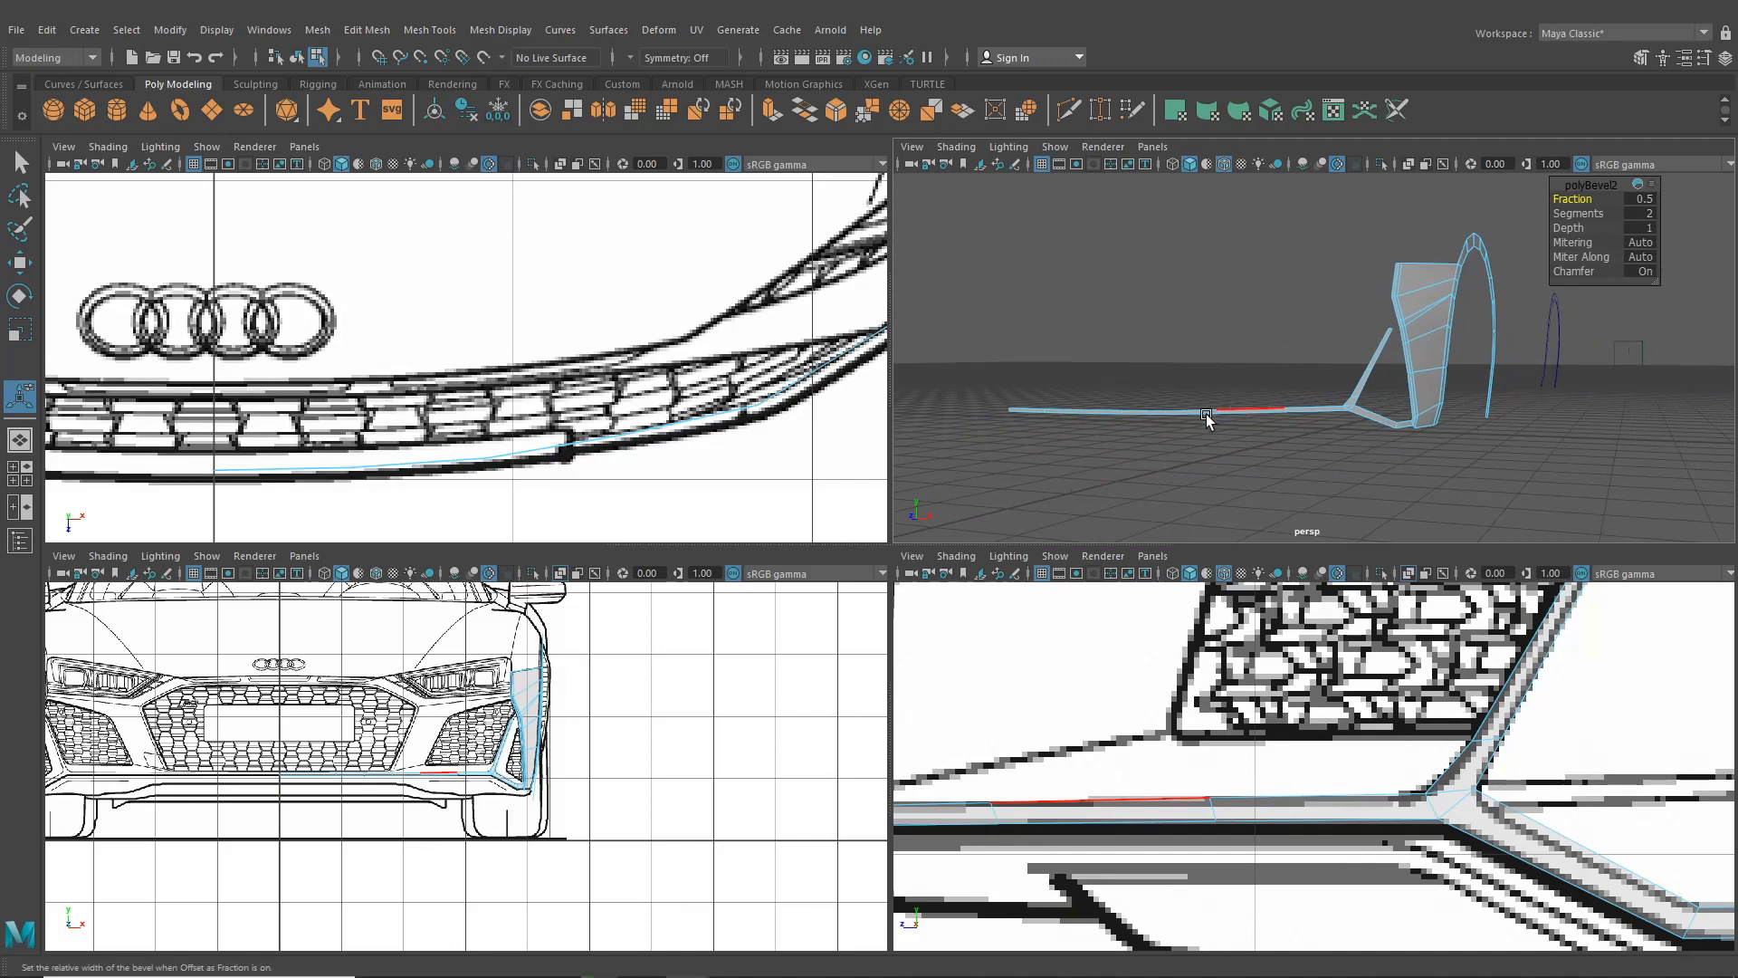
Check the strip's curve in the enlarged perspective view and switch to edge selection
key("space")
left_click_drag(1206, 415, 1186, 477, "alt")
middle_click_drag(1041, 670, 1115, 568, "alt")
right_click_drag(1041, 644, 1032, 406)
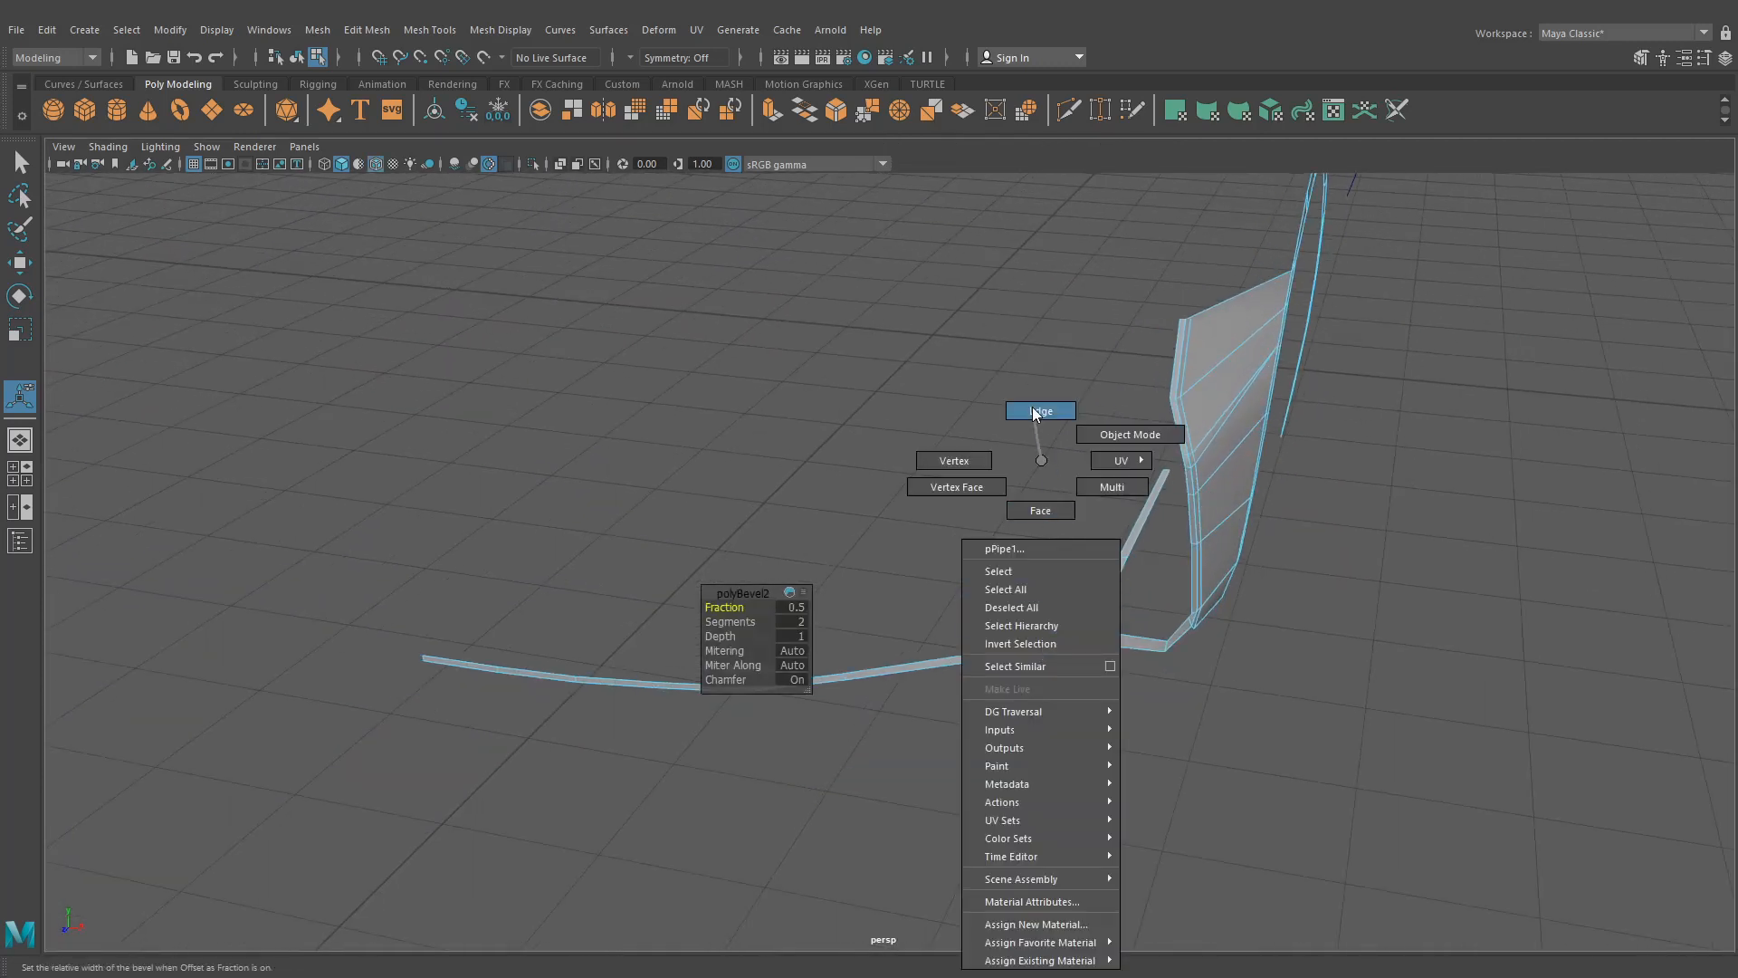
left_click_drag(1032, 406, 1021, 512, "alt")
key("space")
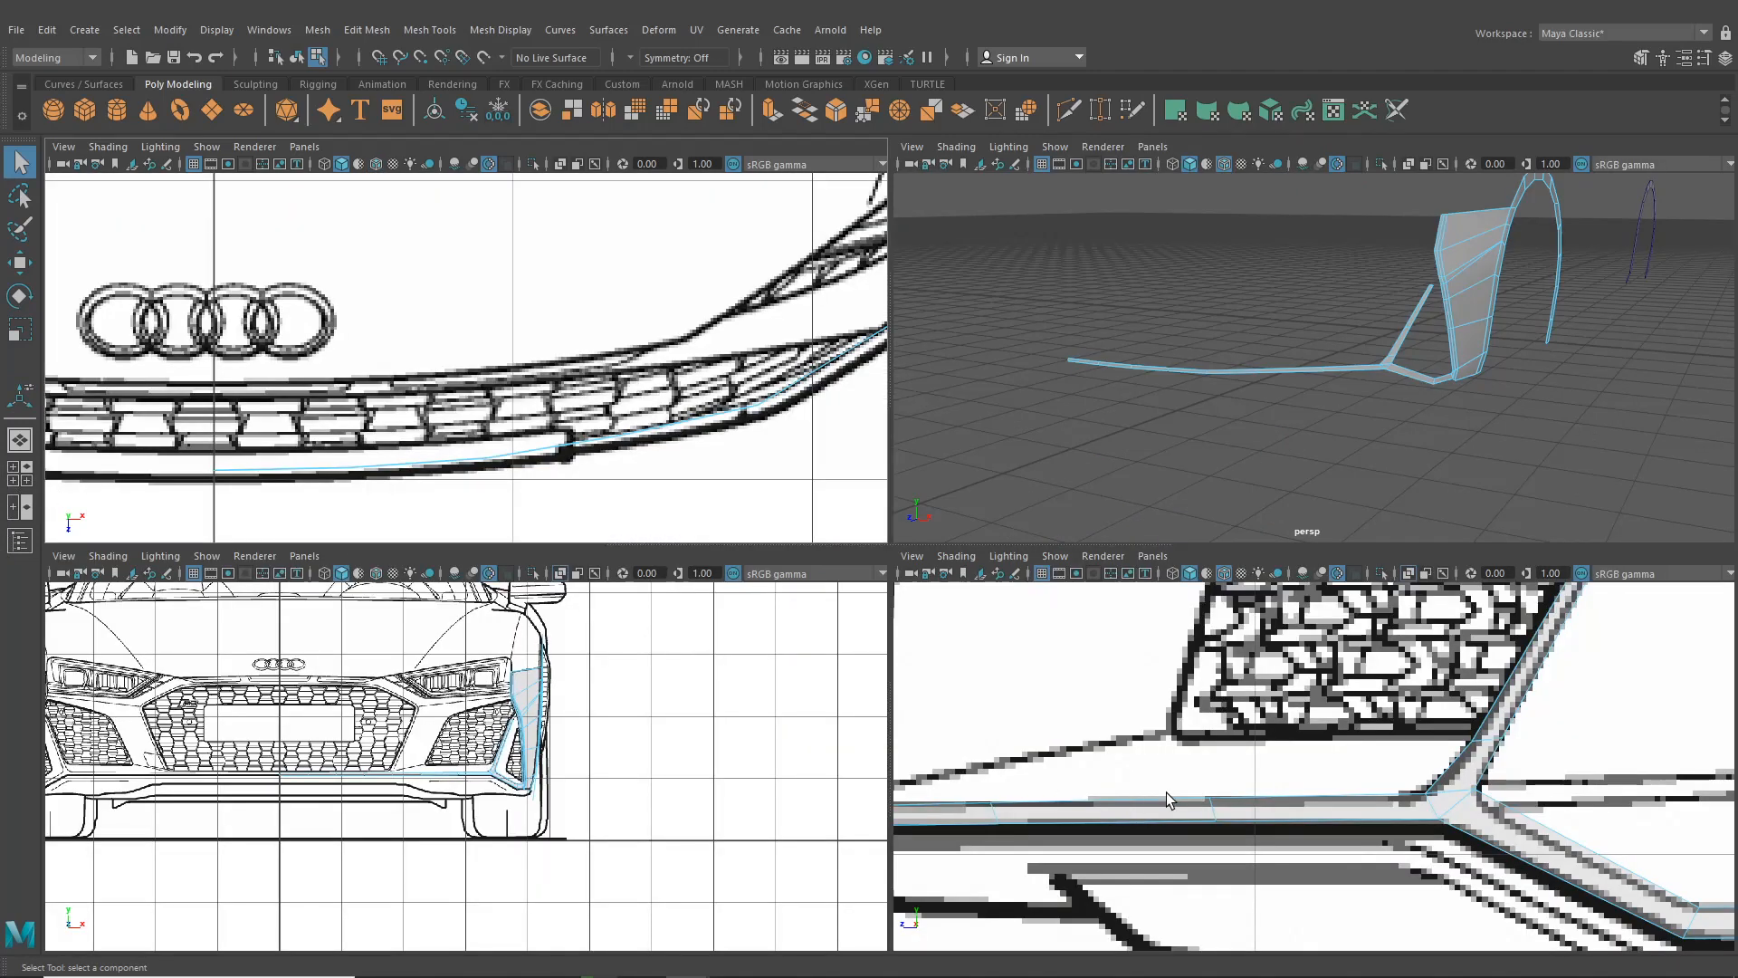
Select the trim's upper inner edges from the diagonal branch, around the Y-junction, and along the horizontal strip below the side grille
scroll(401, 675, "up", 5)
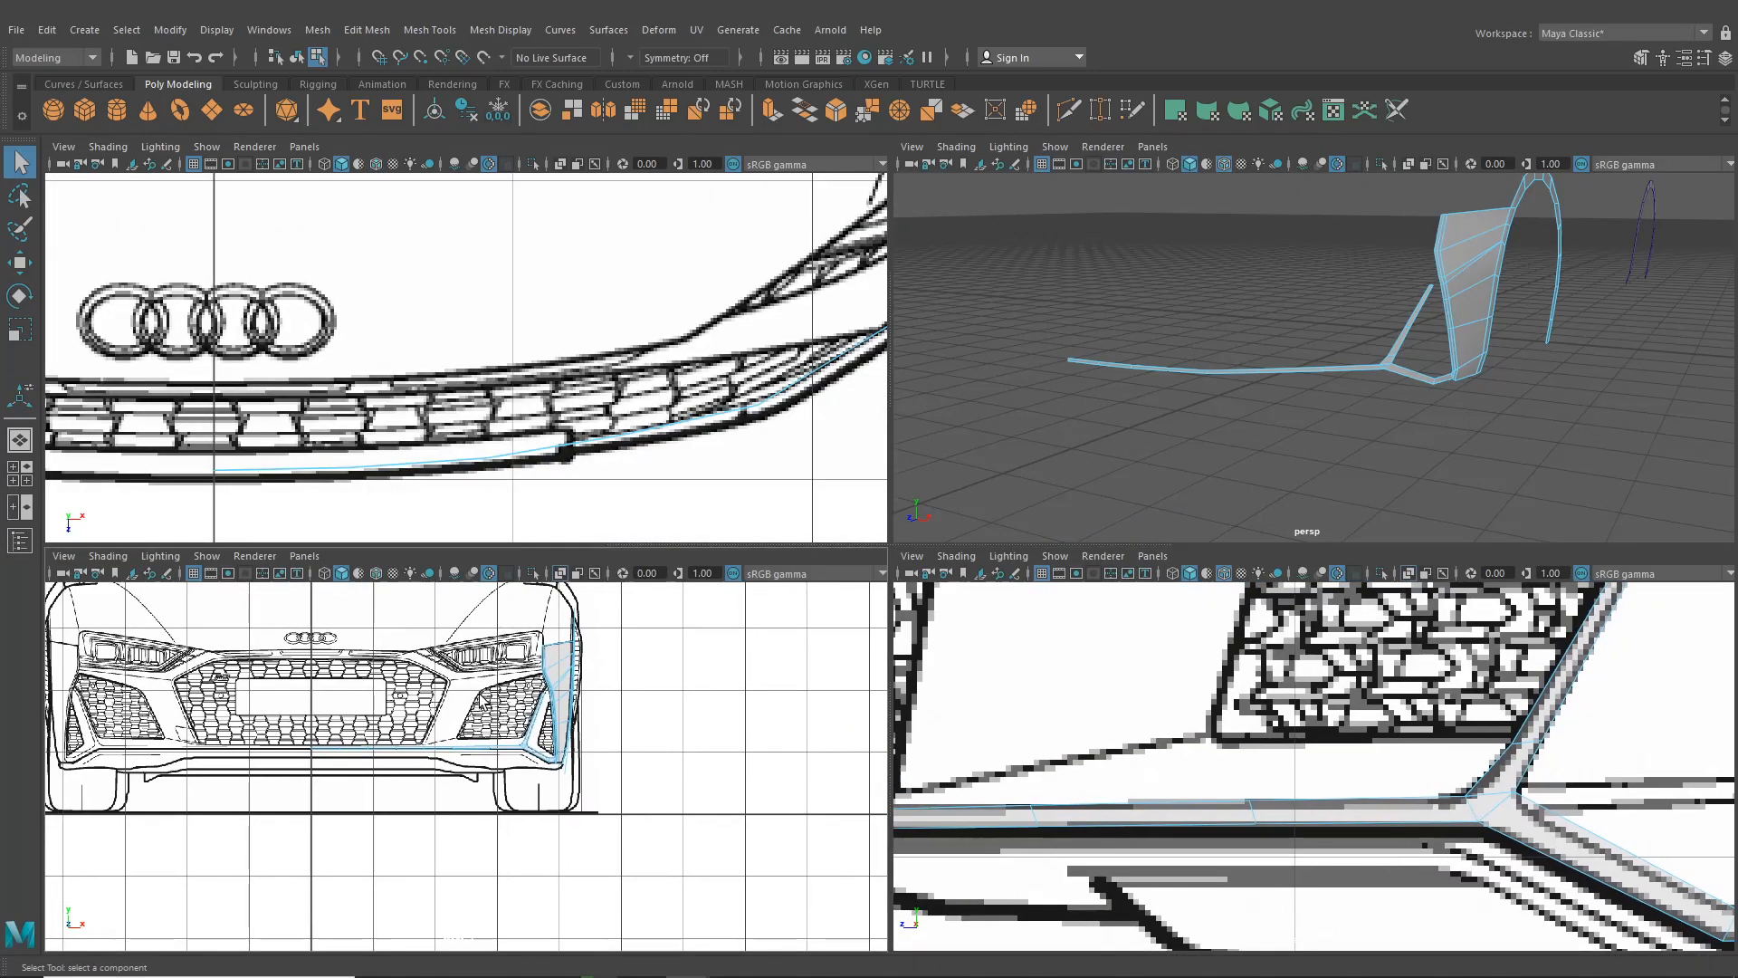
left_click(647, 681)
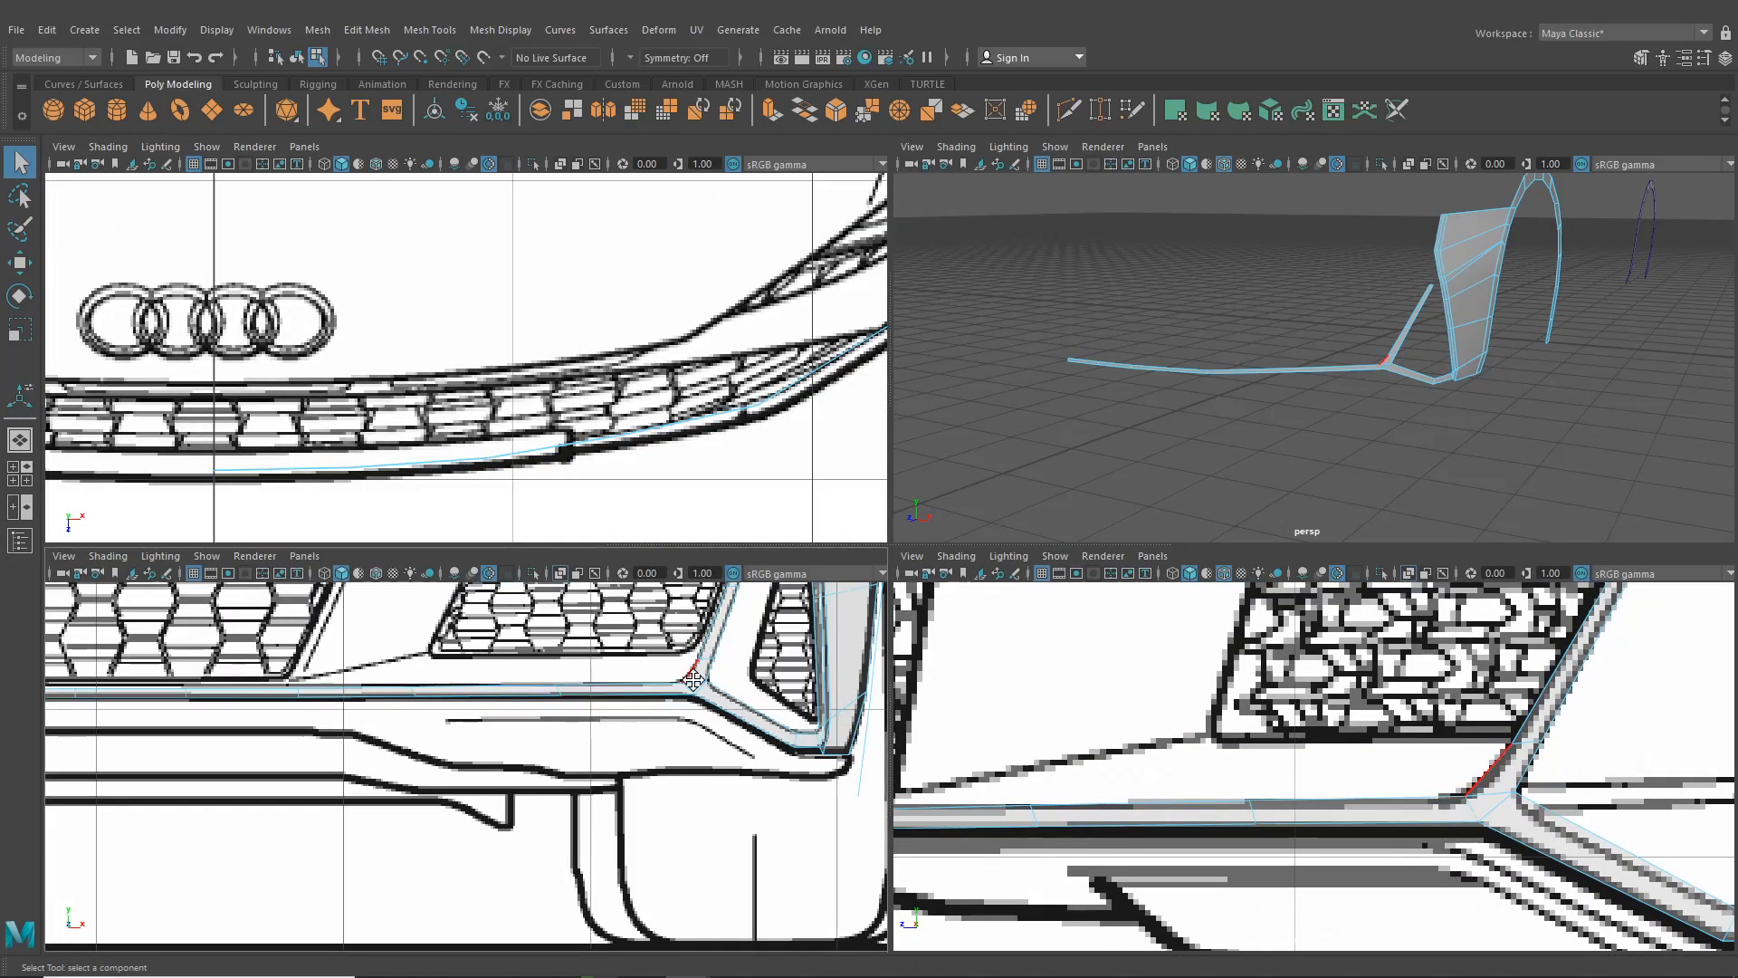
middle_click_drag(693, 671, 671, 842, "alt")
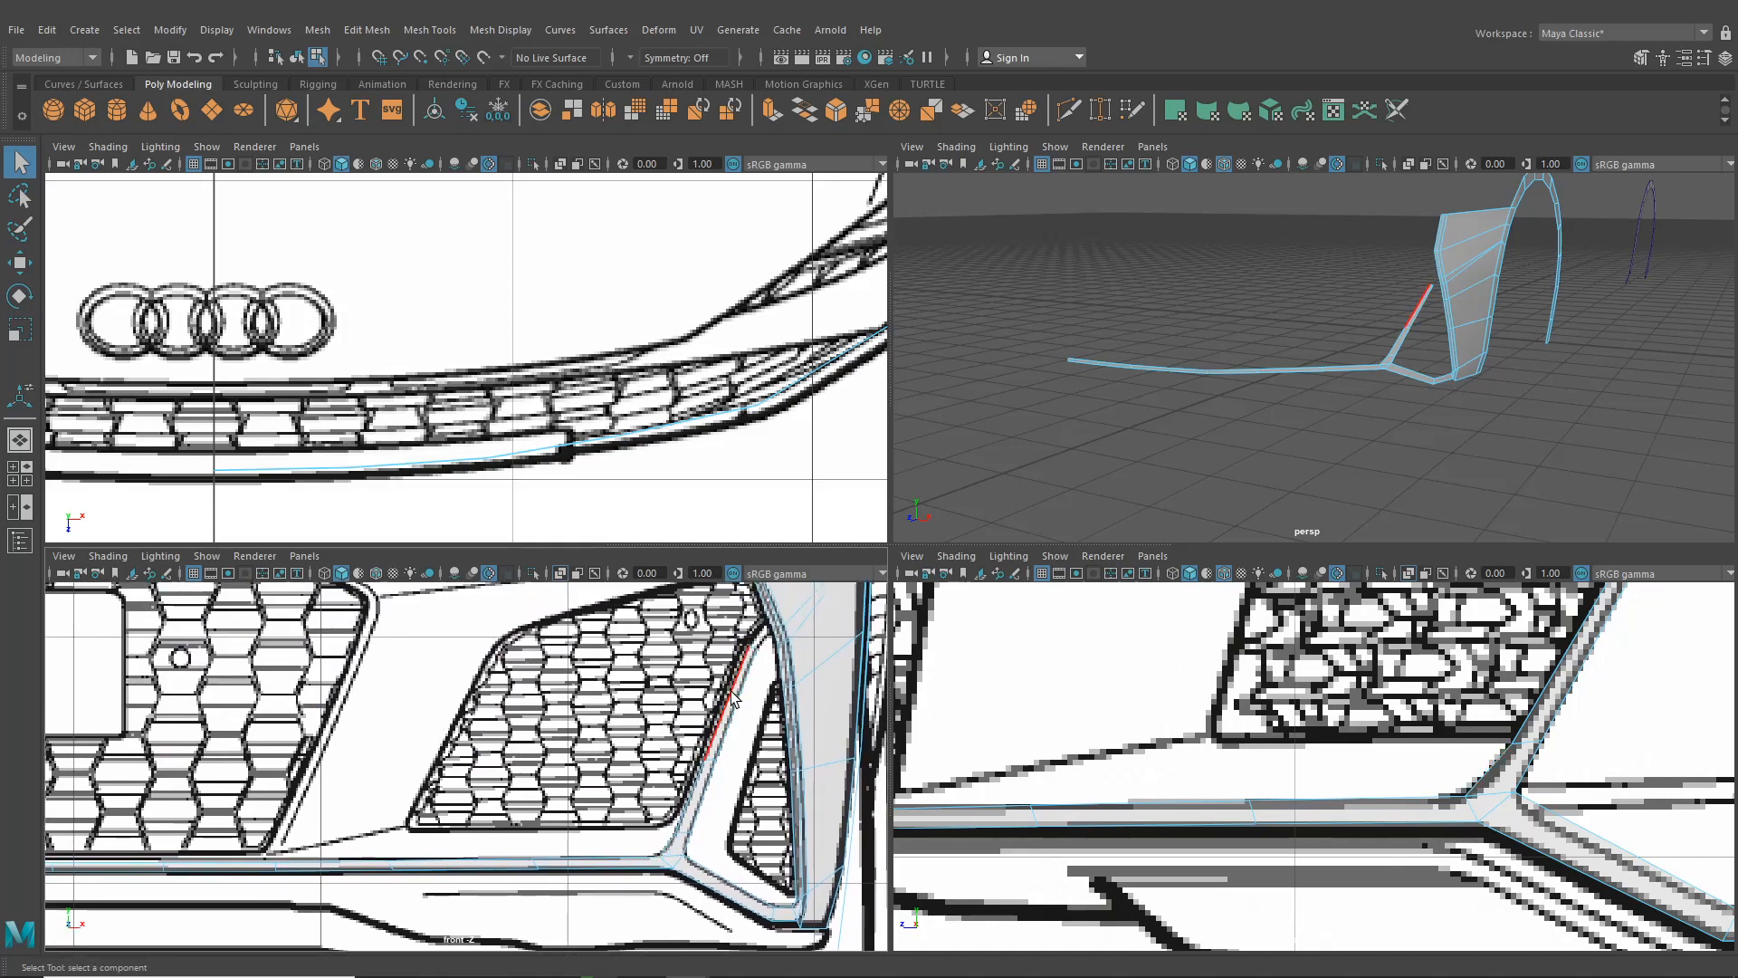
left_click(733, 699)
left_click(668, 844, "shift")
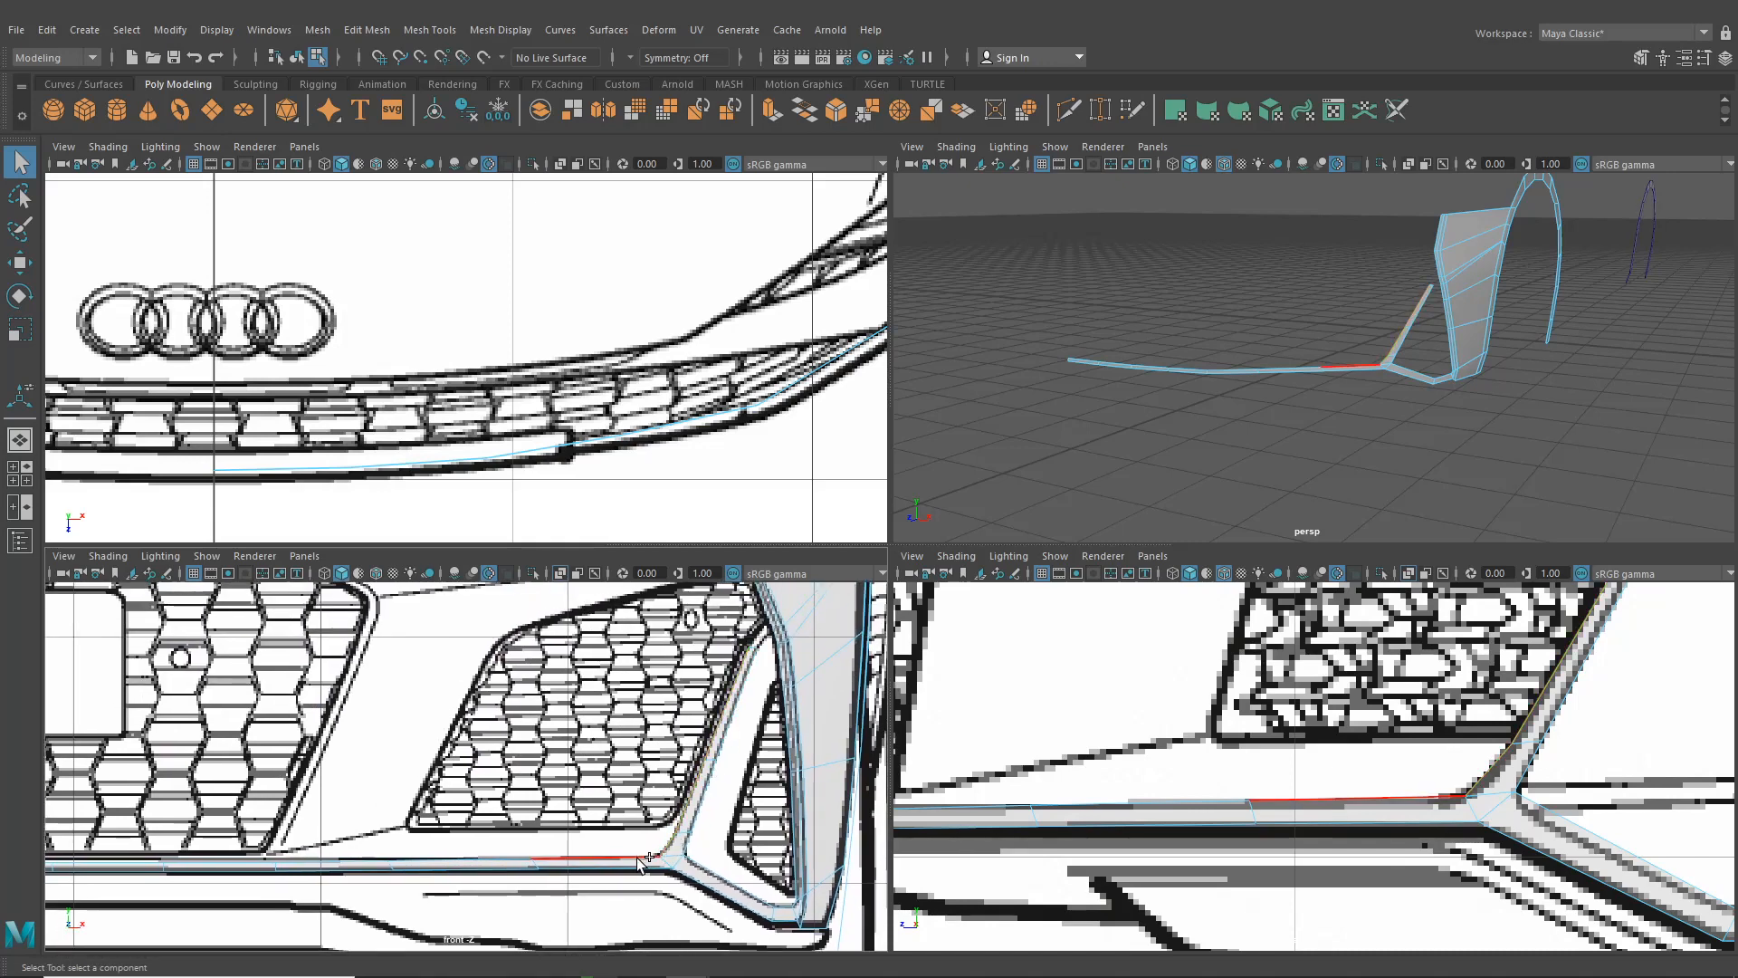
left_click(639, 857, "shift")
left_click(504, 857, "shift")
left_click(360, 857, "shift")
left_click_drag(1068, 733, 1105, 726, "alt")
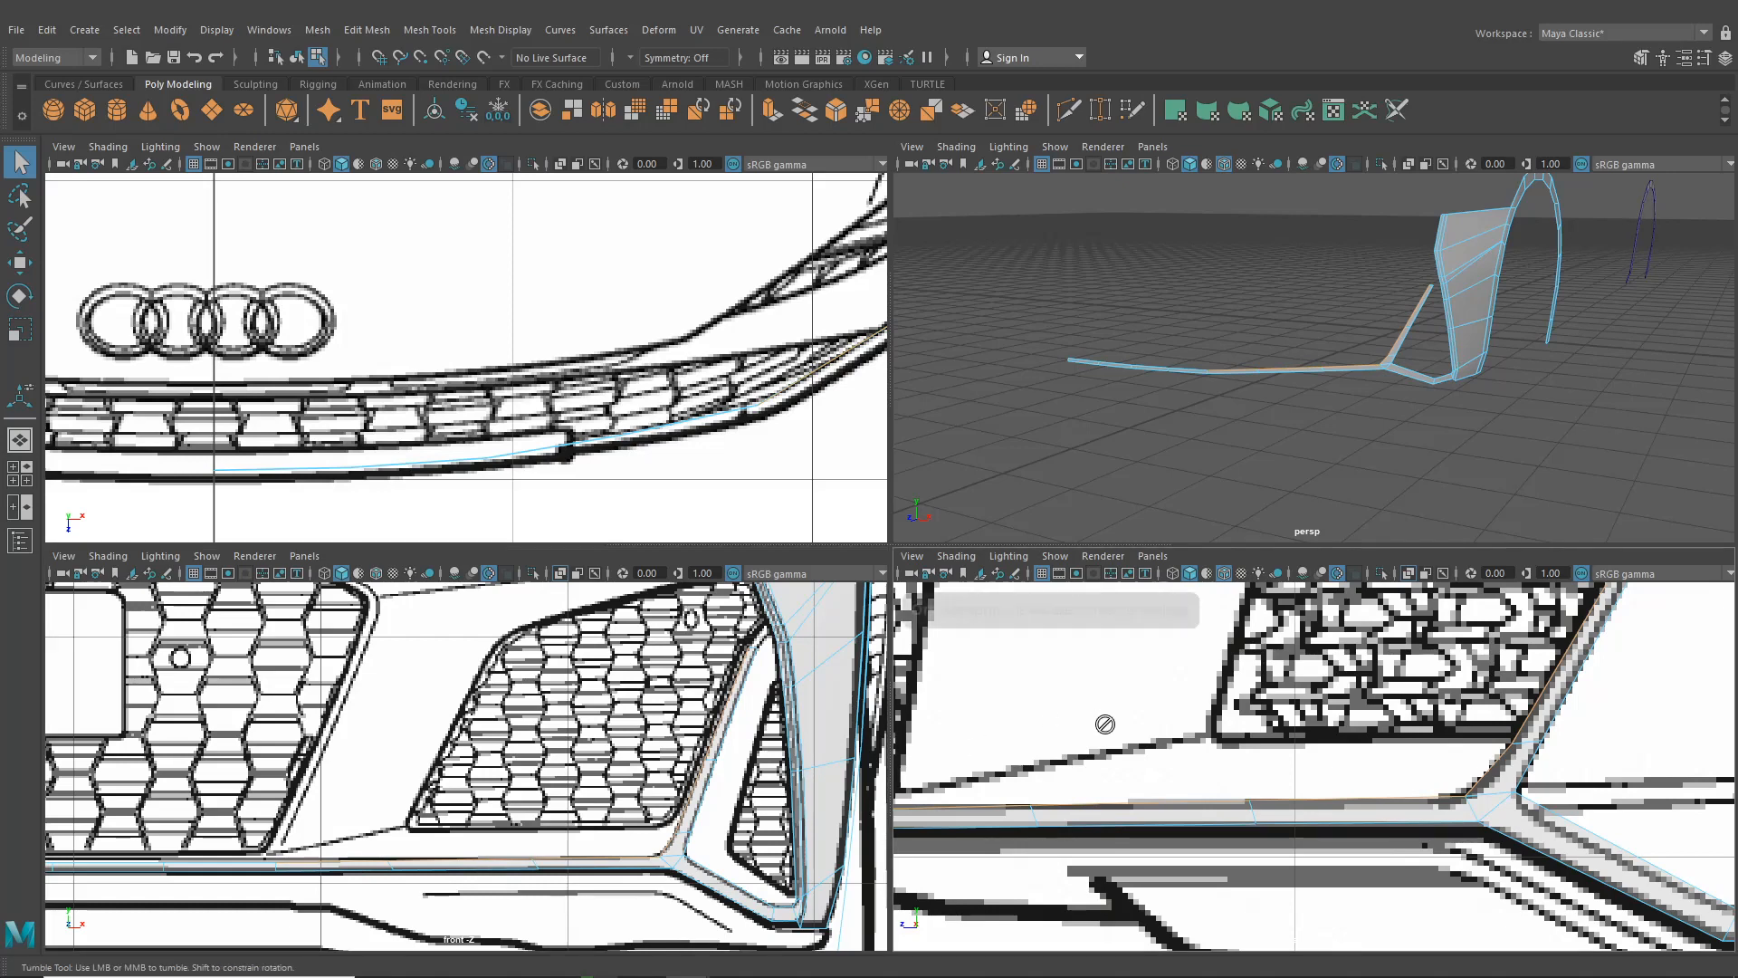
middle_click_drag(1131, 739, 1284, 721, "alt")
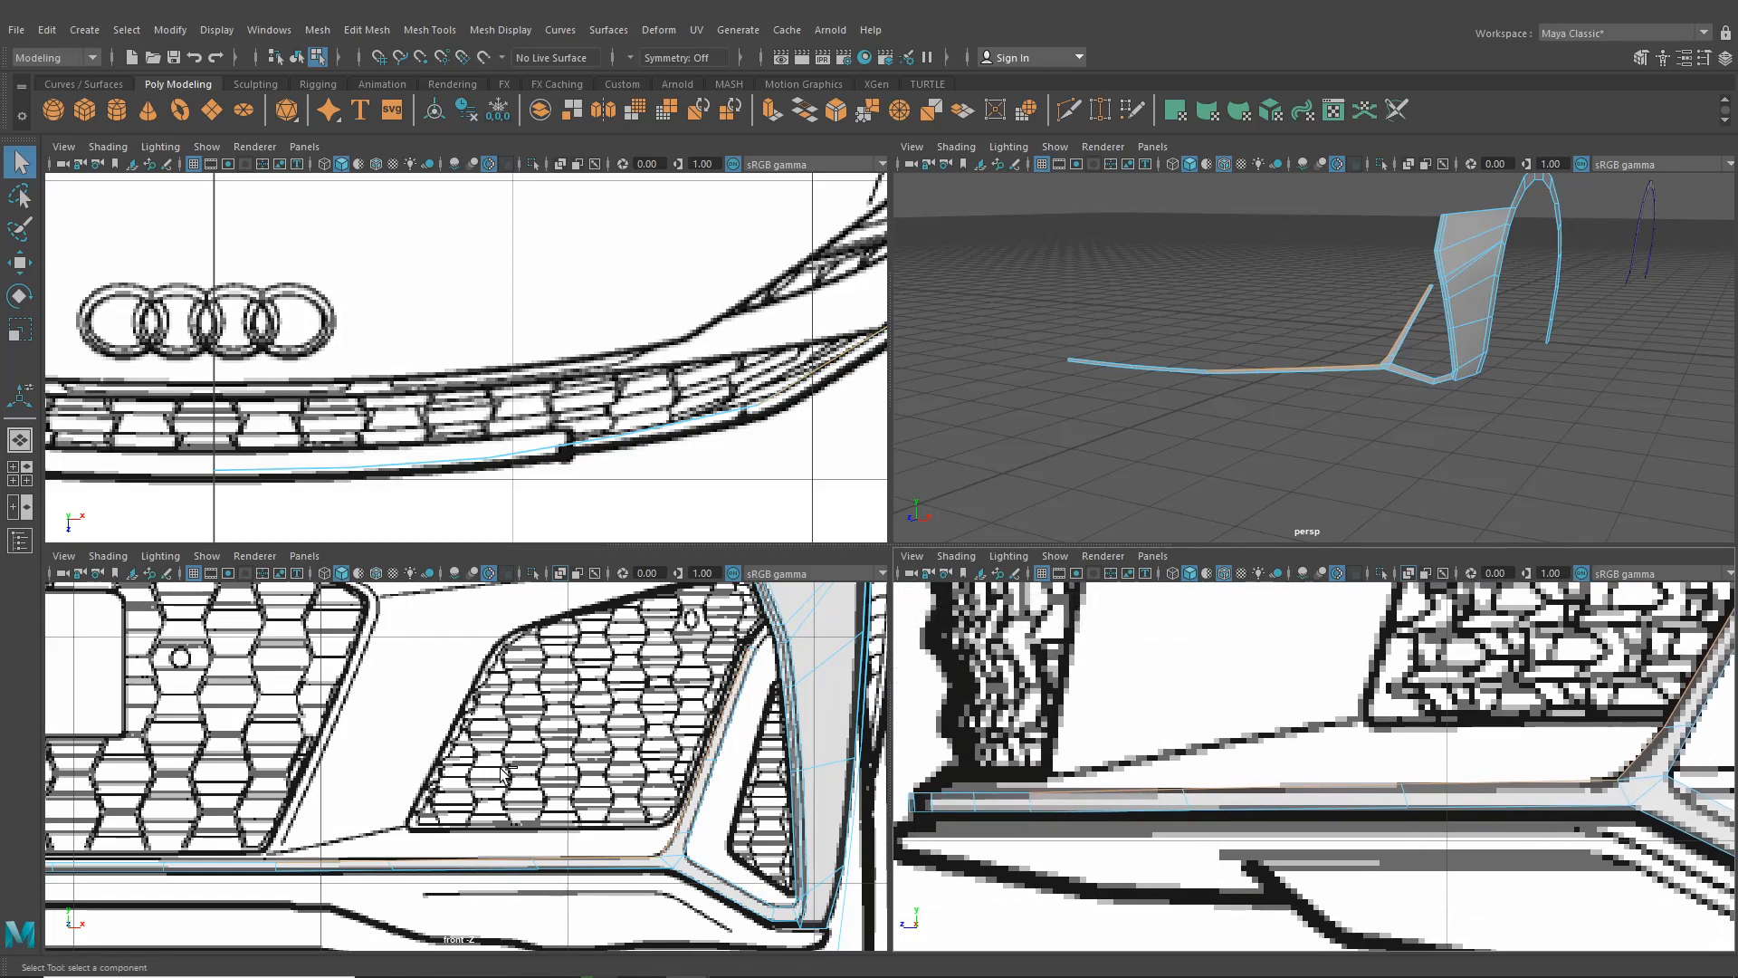
Extrude the selected edges and pull the new edges backward to form a flap behind the trim
key("ctrl+e")
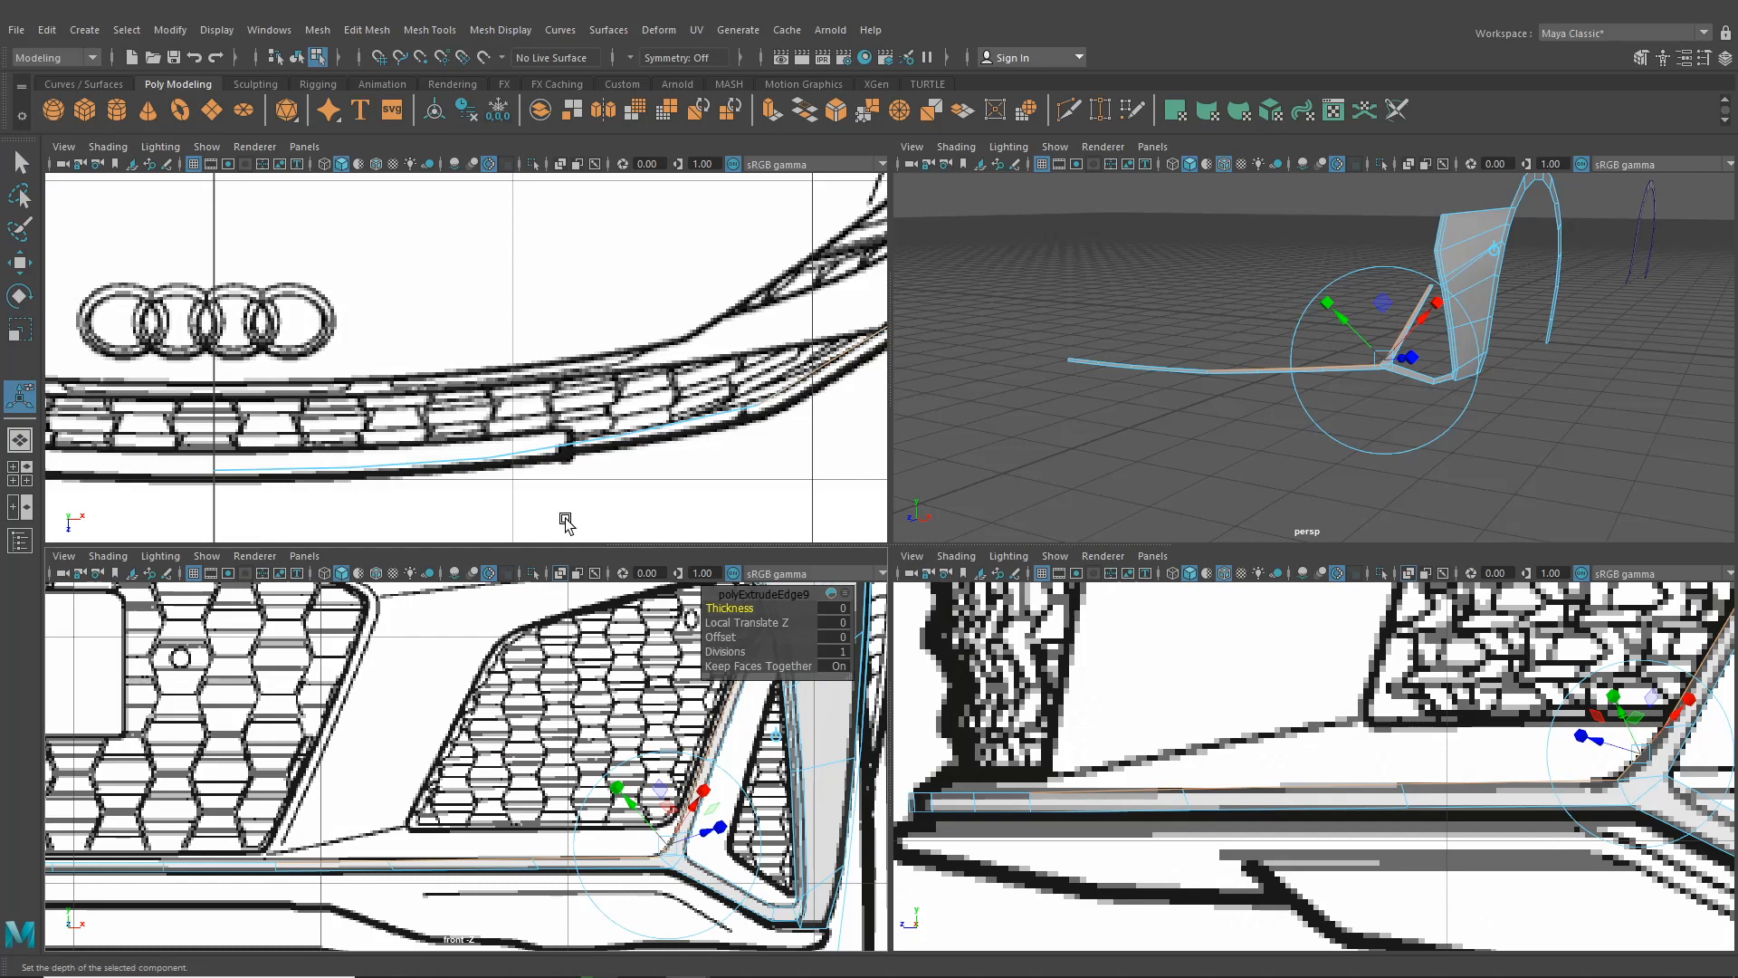
left_click(1496, 255)
left_click_drag(1495, 261, 1346, 379, "alt")
left_click_drag(1210, 408, 1252, 391)
middle_click_drag(1256, 386, 1209, 429, "alt")
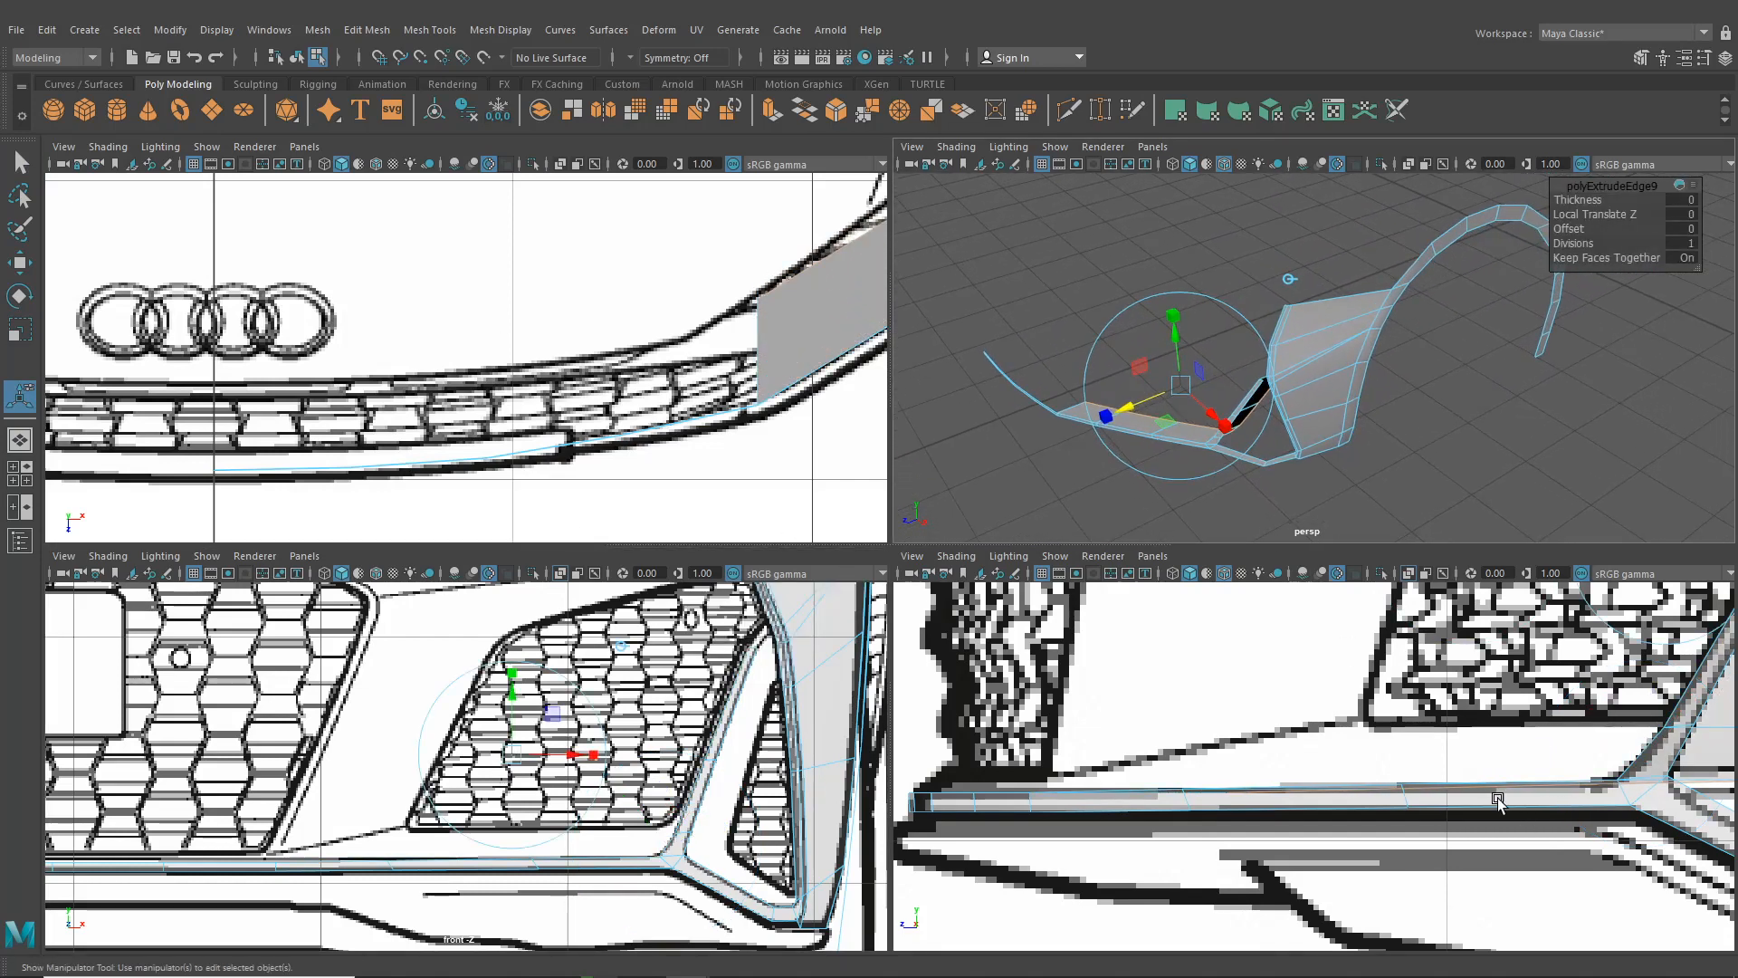
Raise the extruded edges and push them further back in the side view to match the side grille's lower outline
scroll(1498, 801, "down", 10)
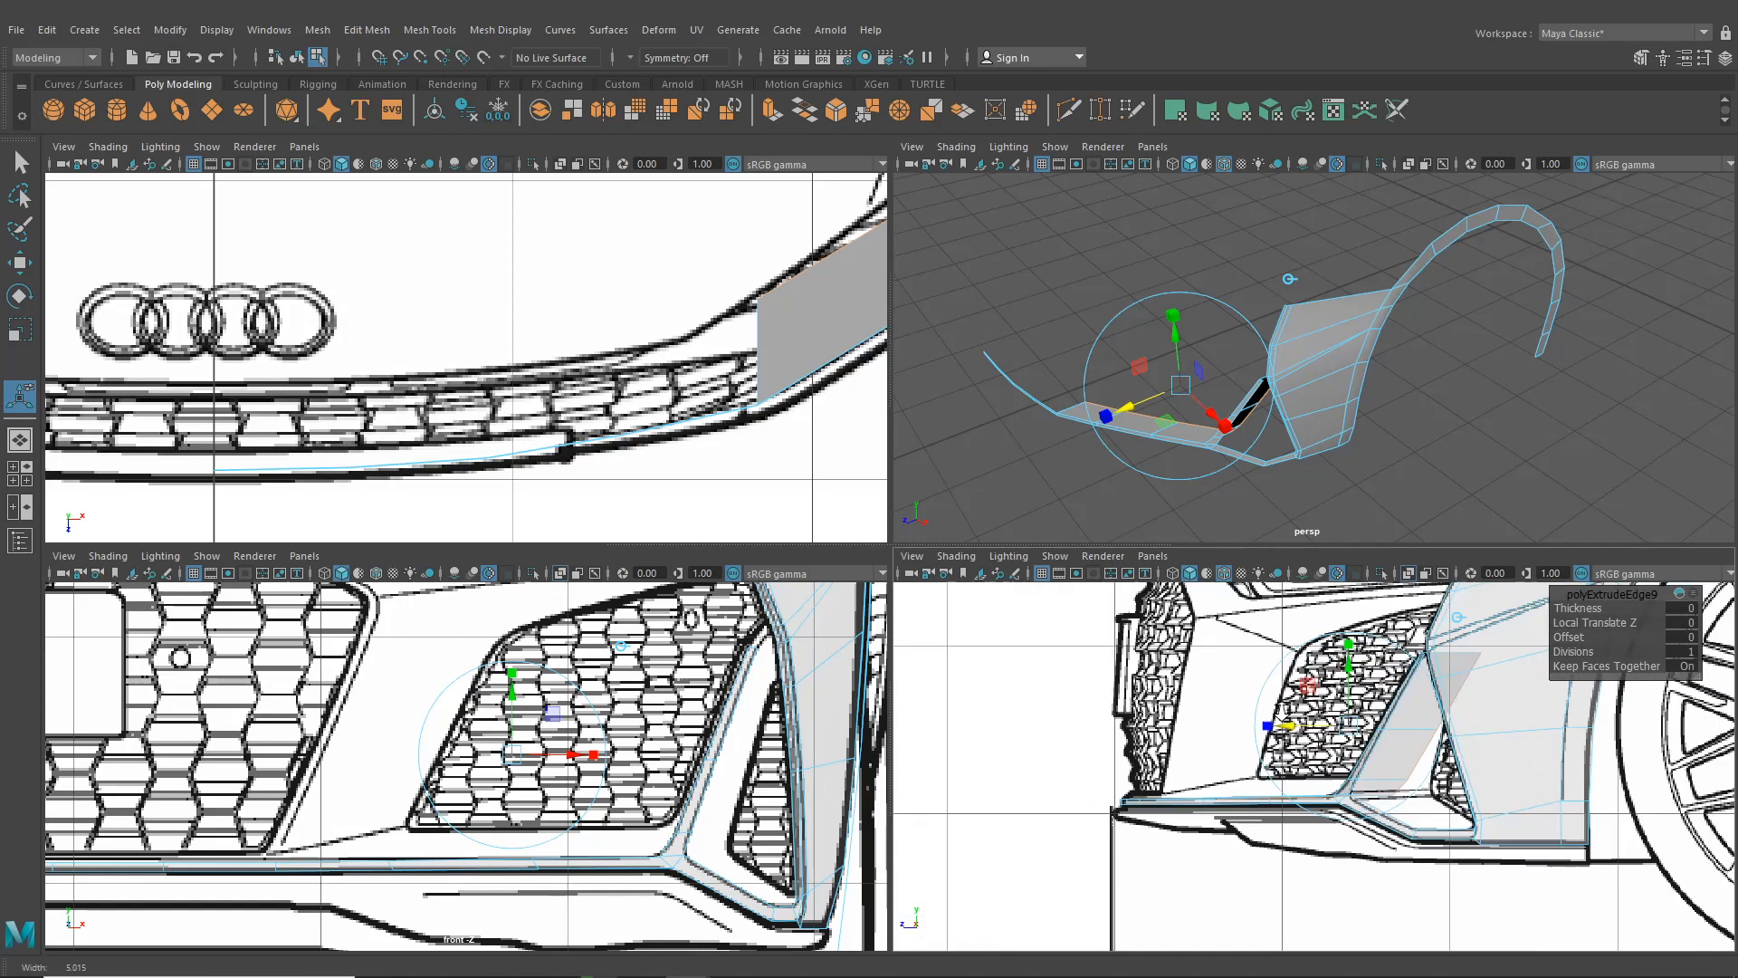
scroll(1278, 716, "up", 1)
left_click_drag(1350, 658, 1353, 640)
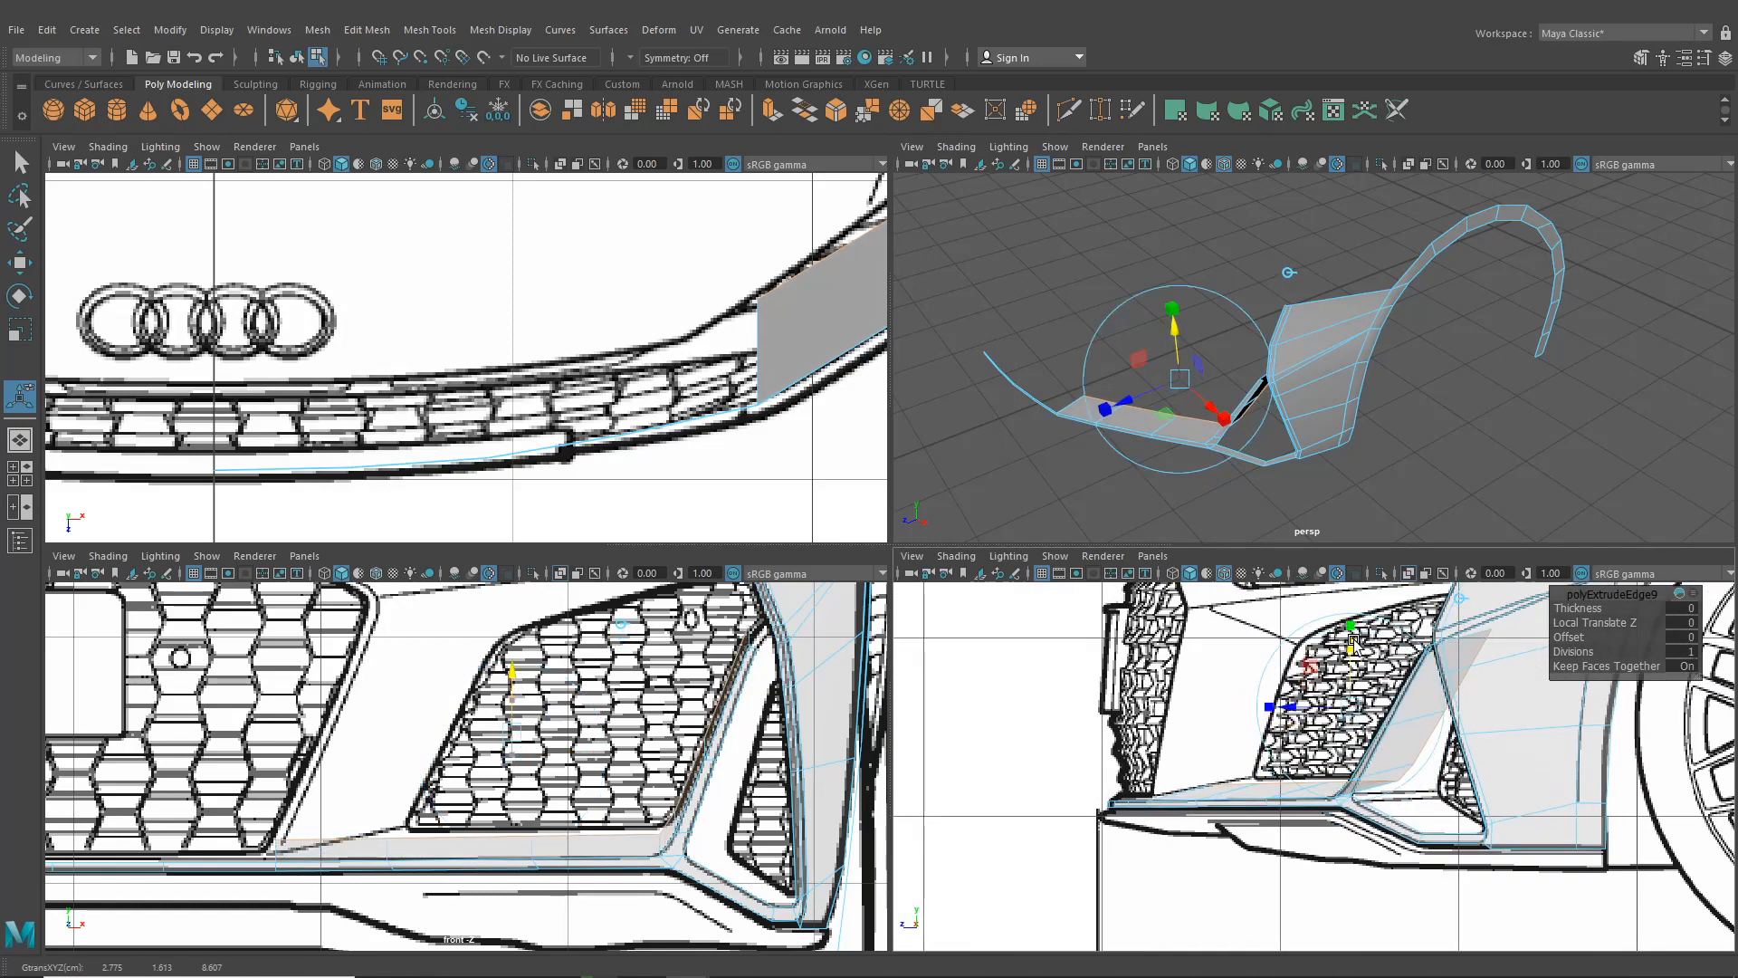
left_click_drag(1299, 712, 1395, 641)
scroll(1208, 809, "up", 3)
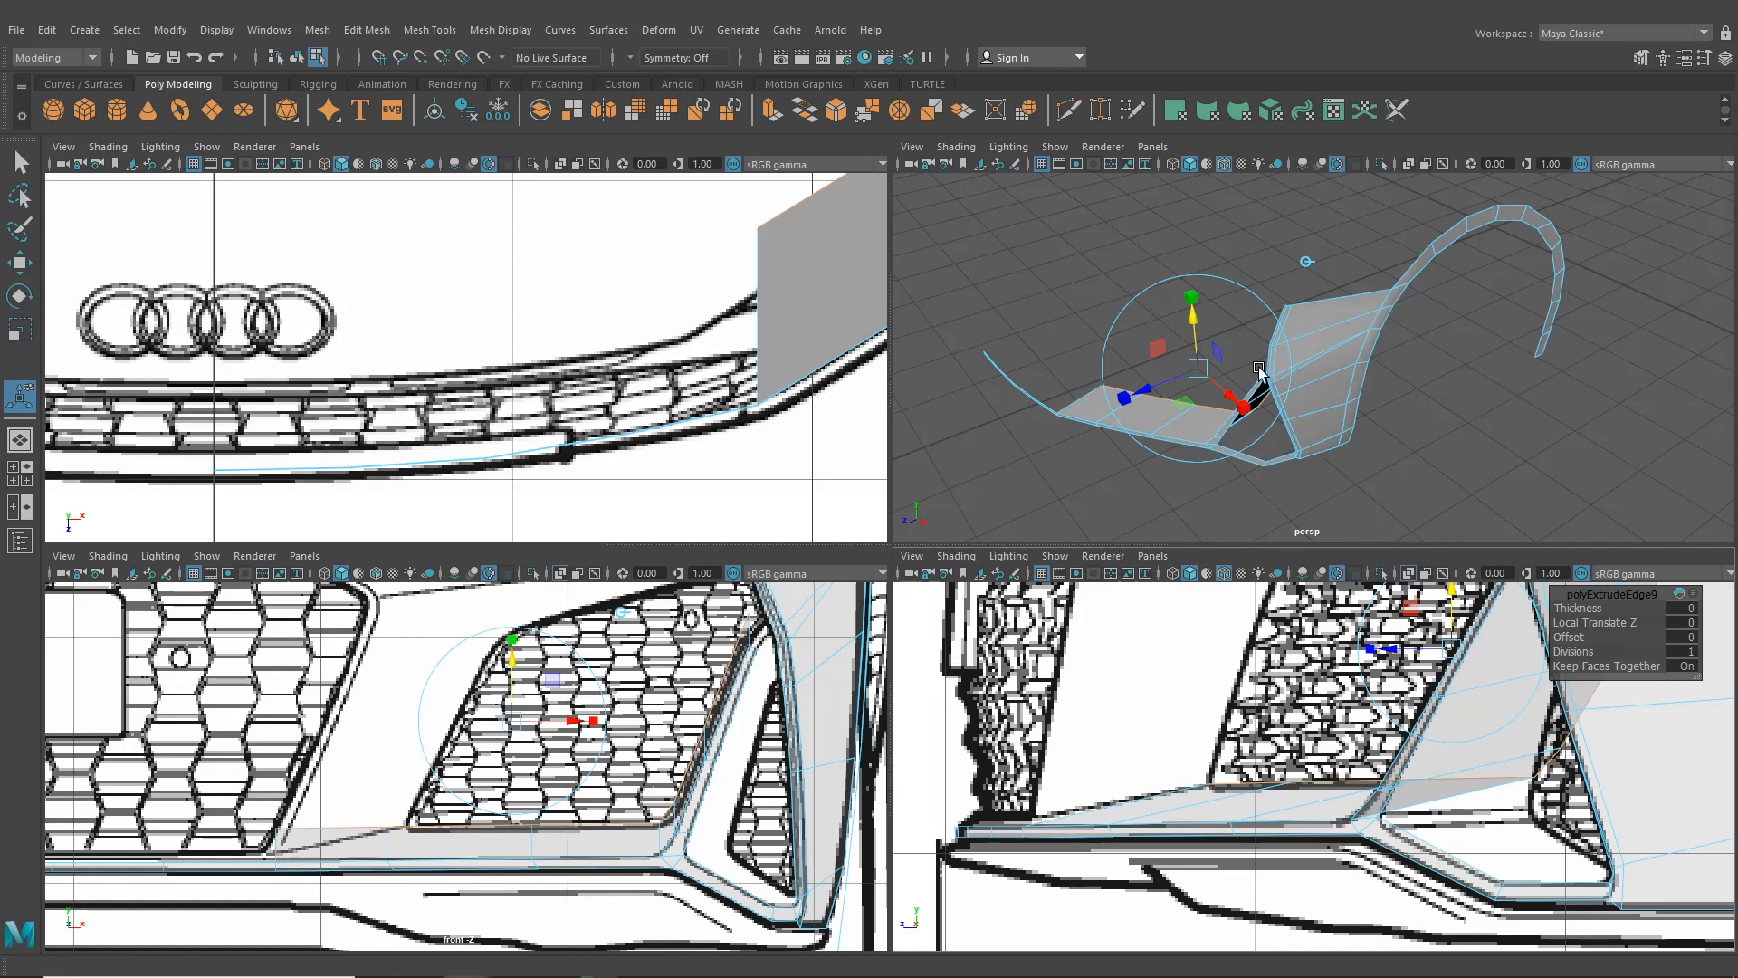
left_click_drag(1258, 416, 1339, 321, "alt")
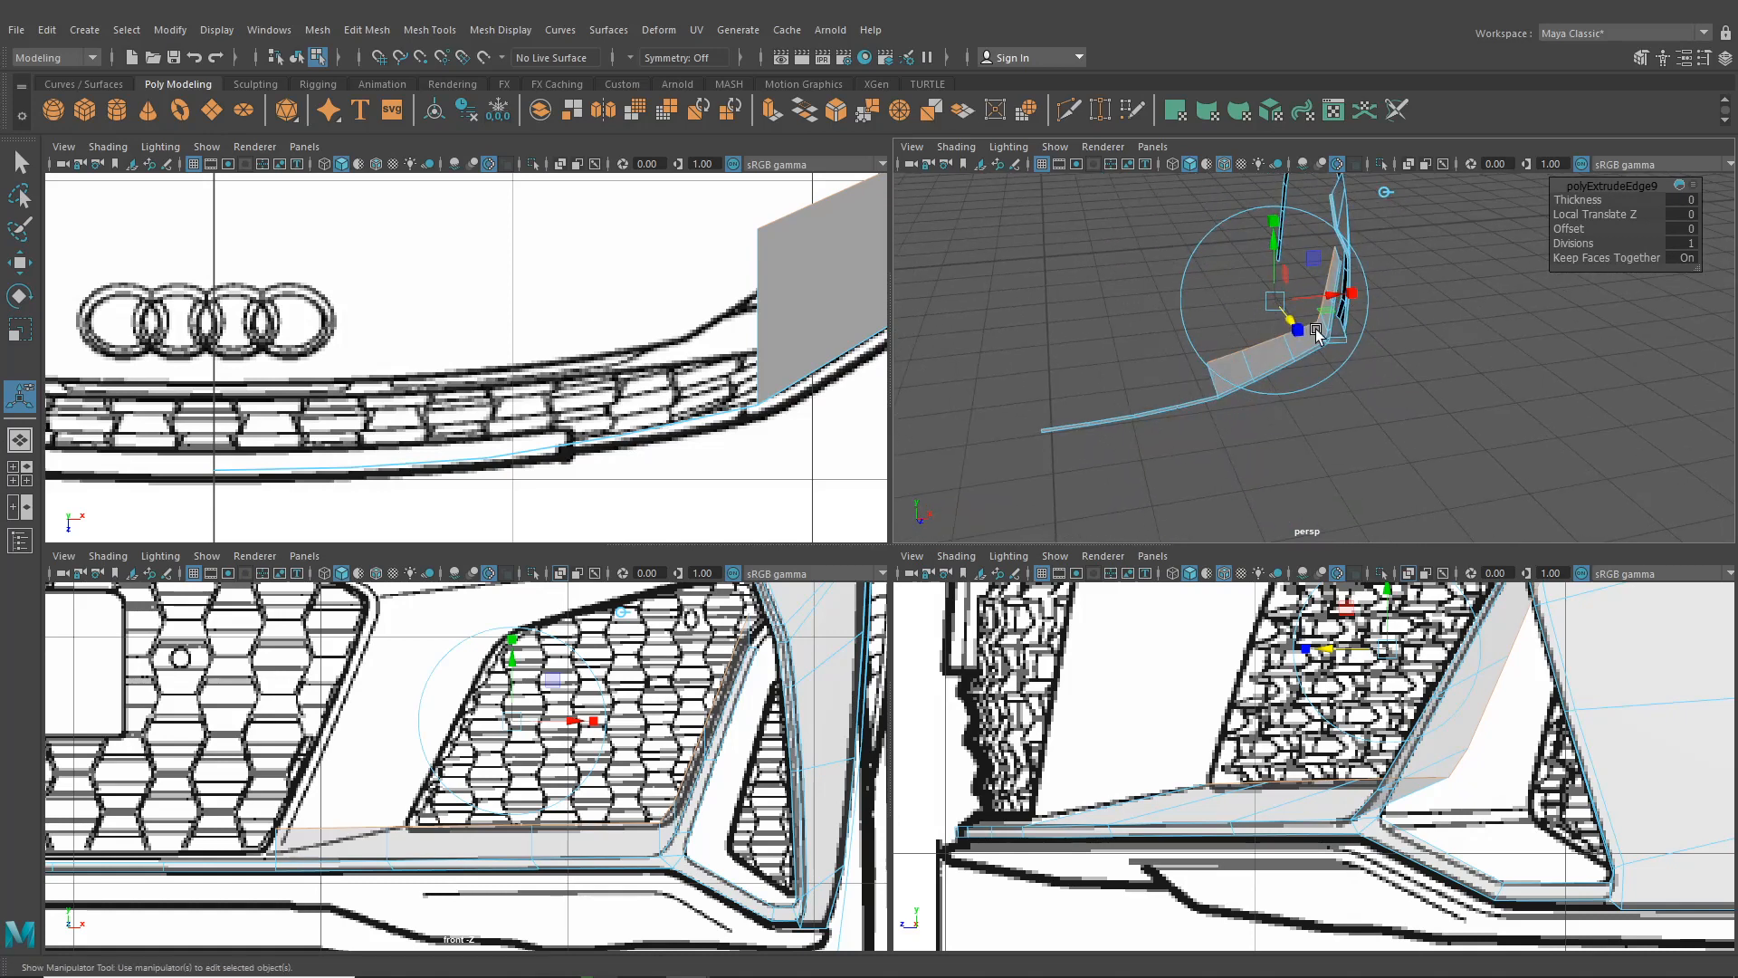
middle_click_drag(1102, 736, 1229, 685, "alt")
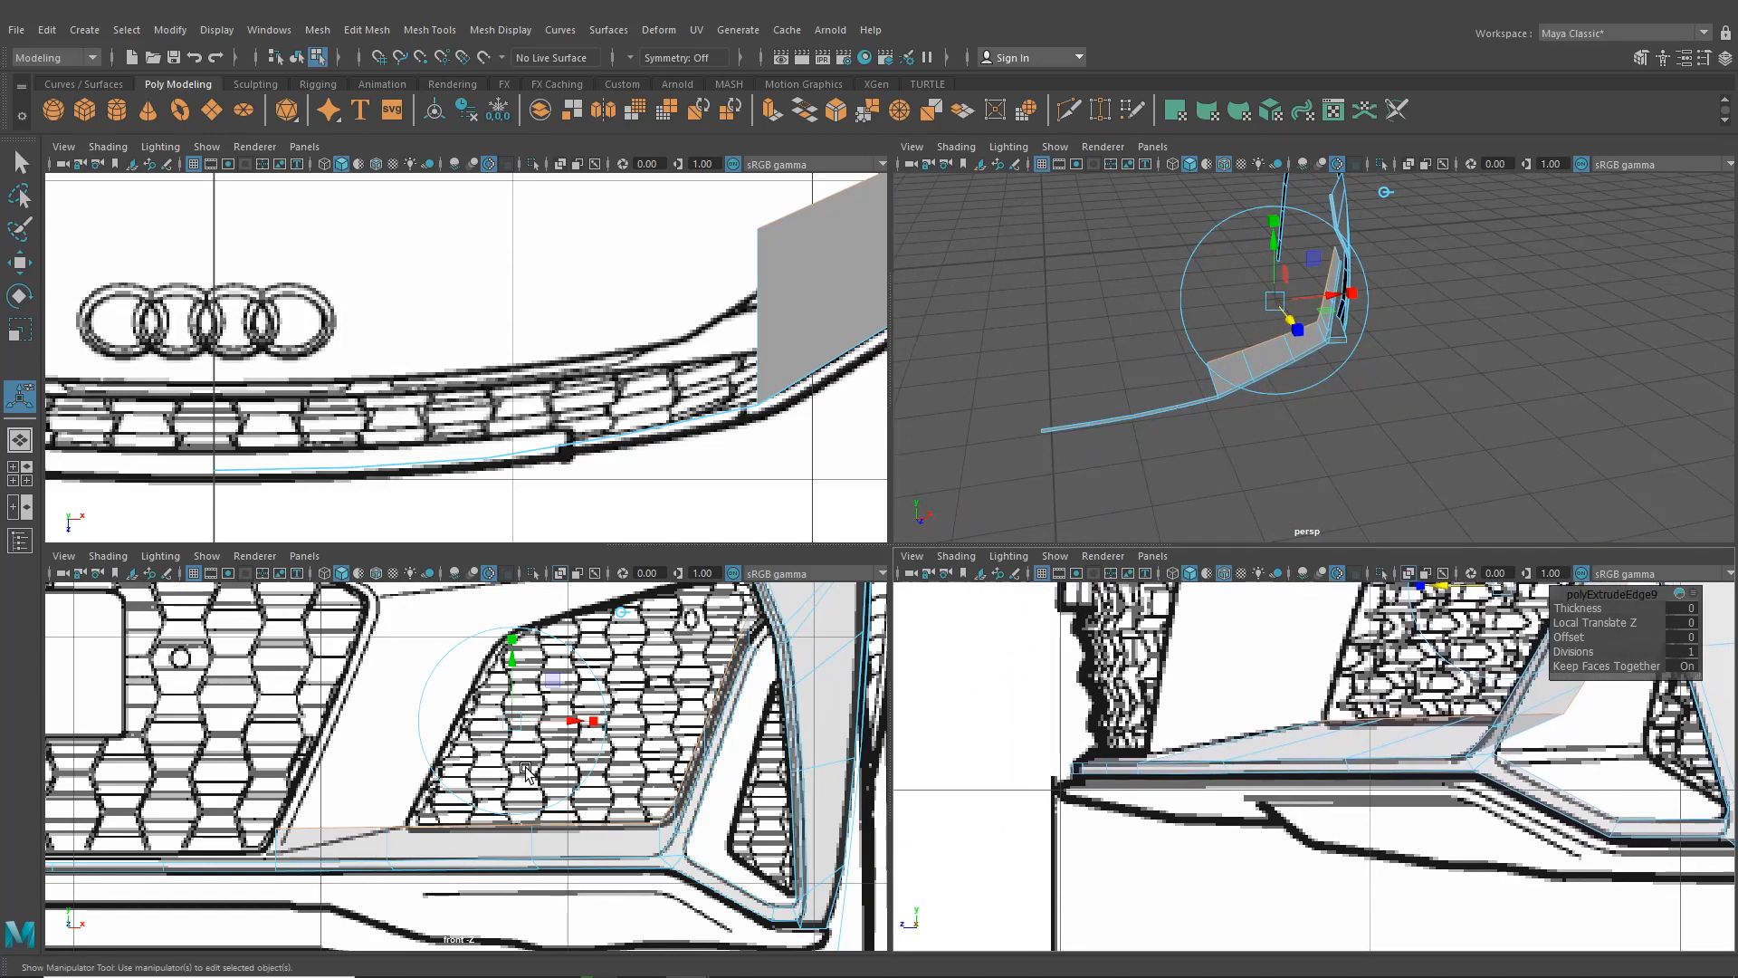
Shift the extruded edges slightly outward in the front view to line up with the side grille's border
middle_click_drag(617, 764, 559, 787, "alt")
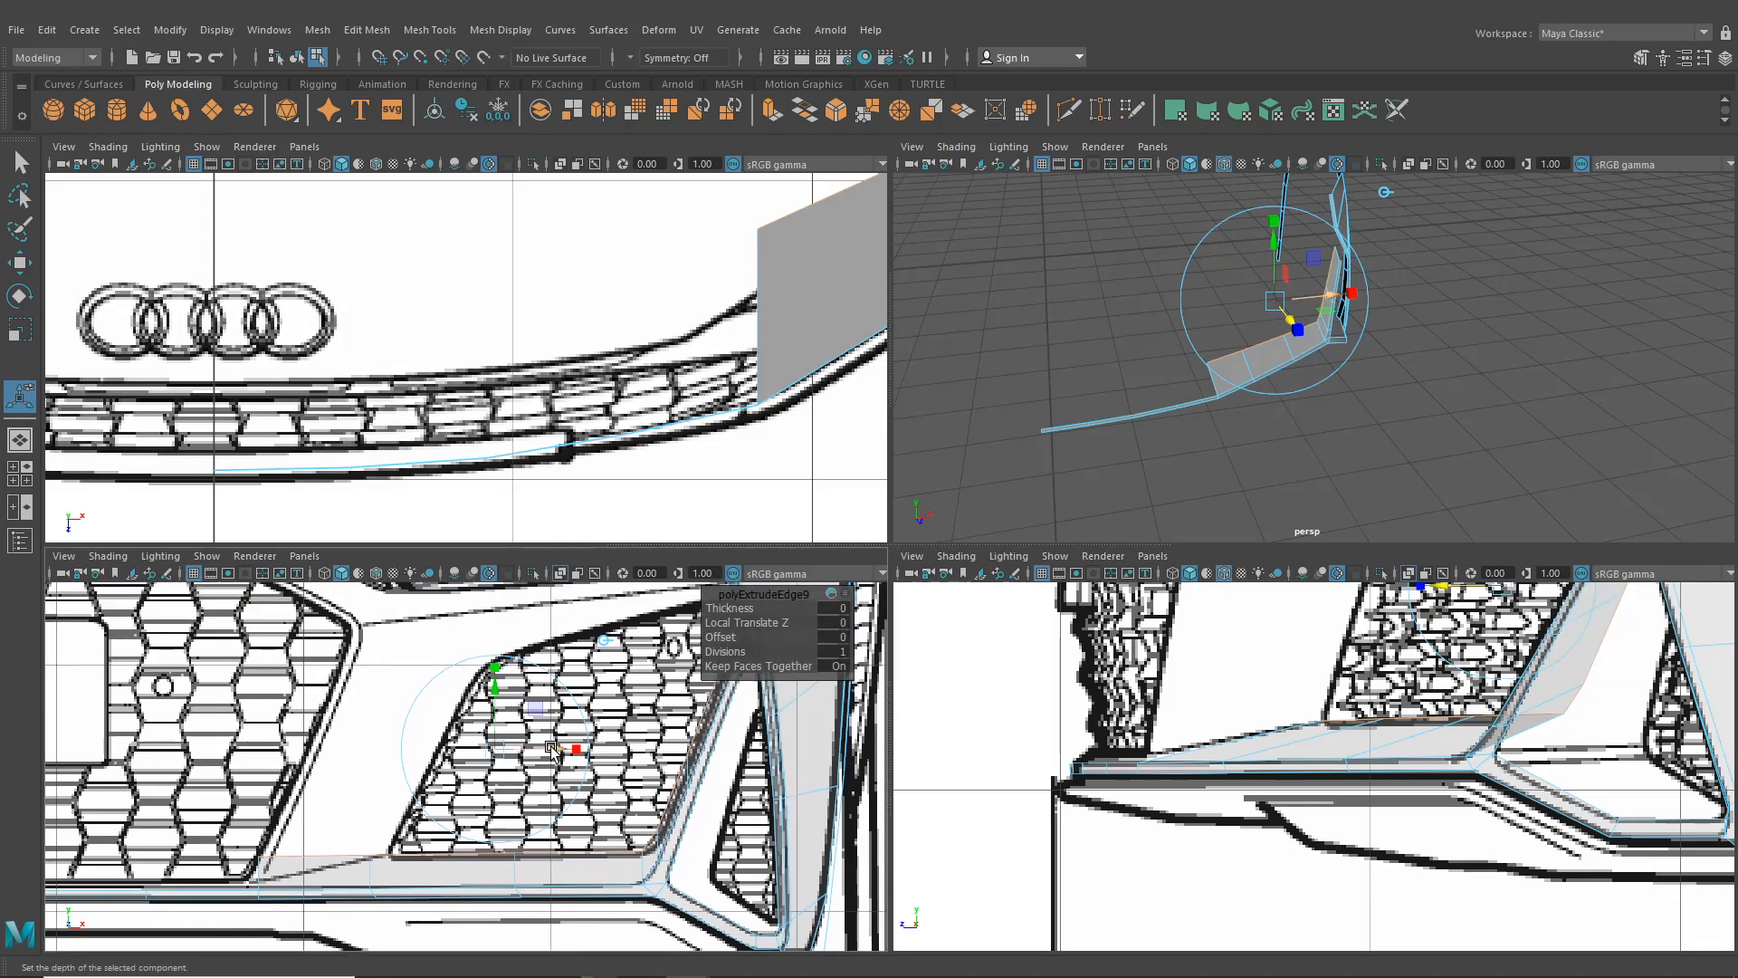
left_click_drag(551, 748, 556, 751)
middle_click_drag(555, 751, 505, 801, "alt")
left_click_drag(504, 801, 505, 802)
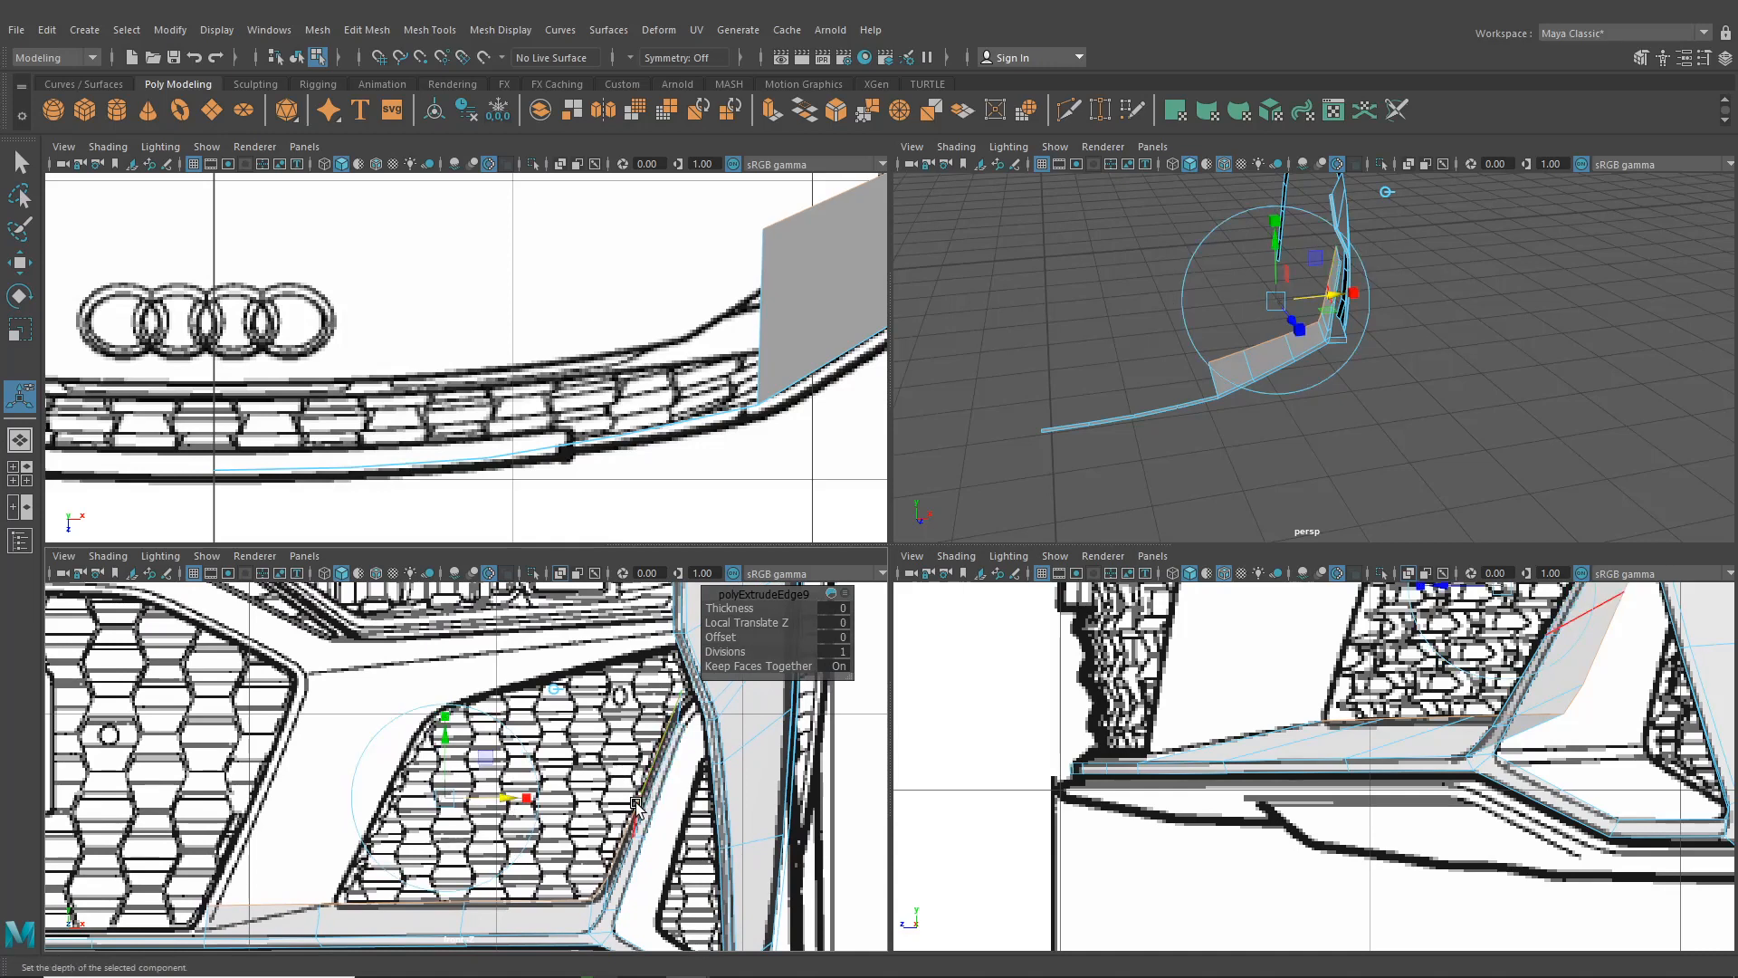
scroll(624, 811, "up", 5)
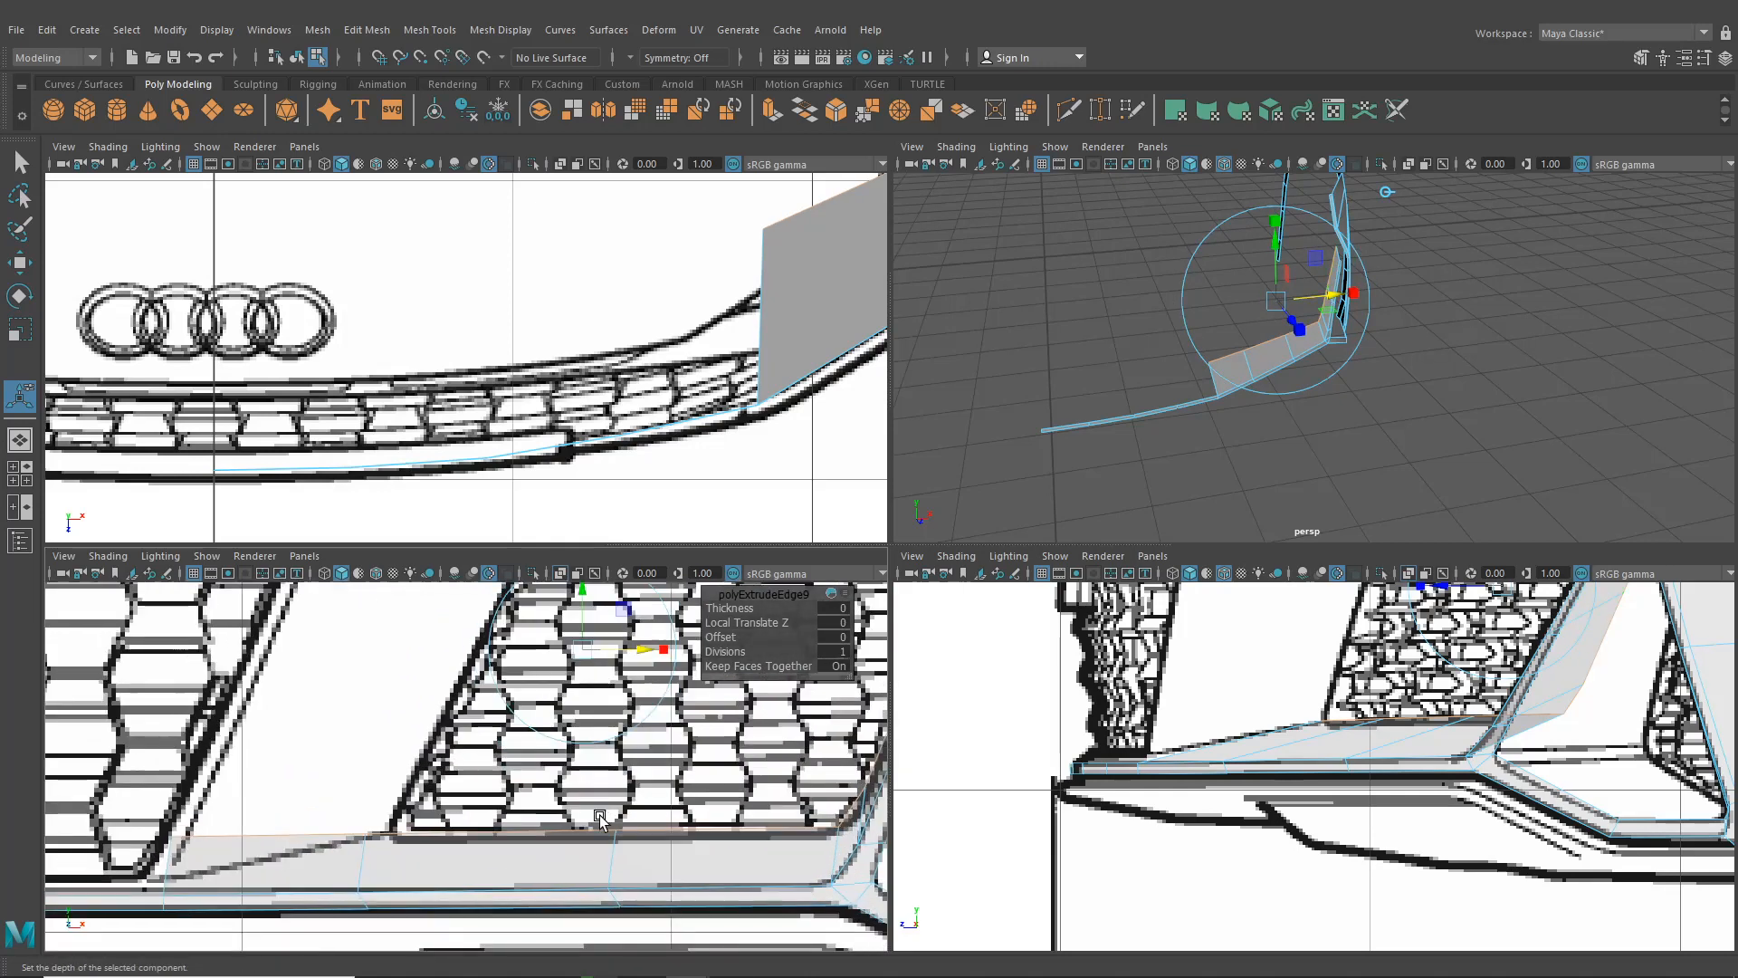
Switch to vertex selection and move the flap's upper vertex nearest the Y-junction outward along the side grille's lower edge
right_click(603, 827)
right_click(543, 520)
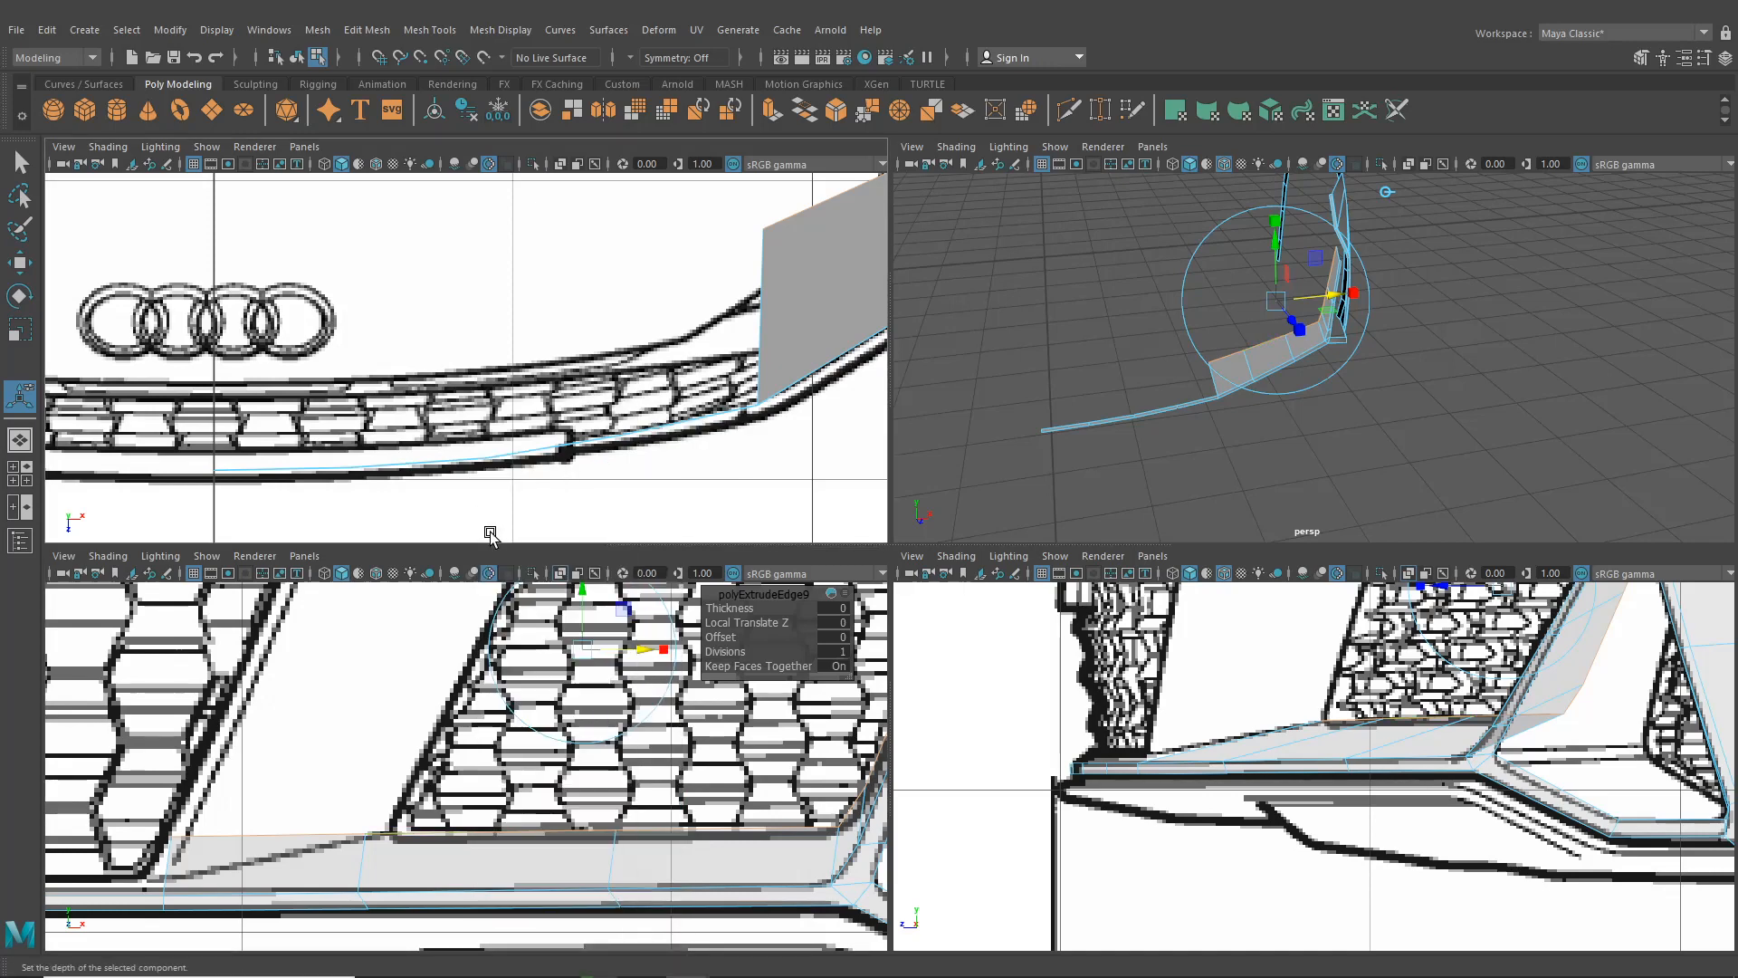
right_click(1281, 348)
left_click(1354, 492)
left_click(1274, 373)
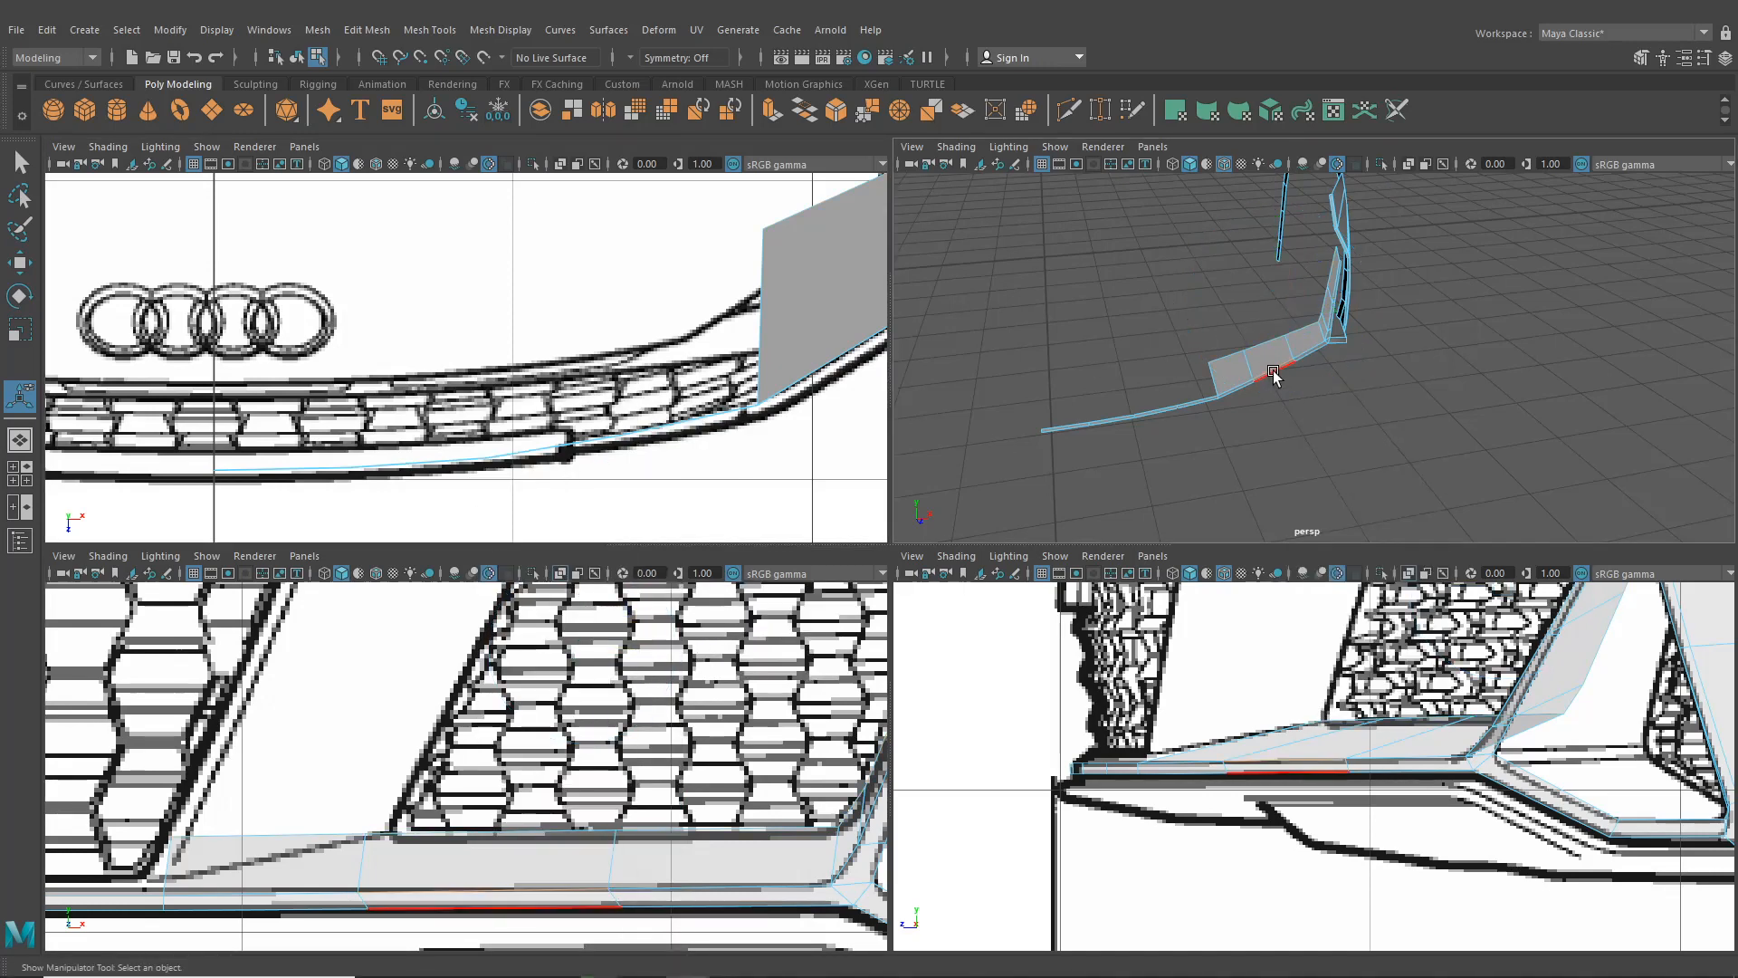
right_click(1274, 376)
left_click(1267, 323)
left_click(595, 820)
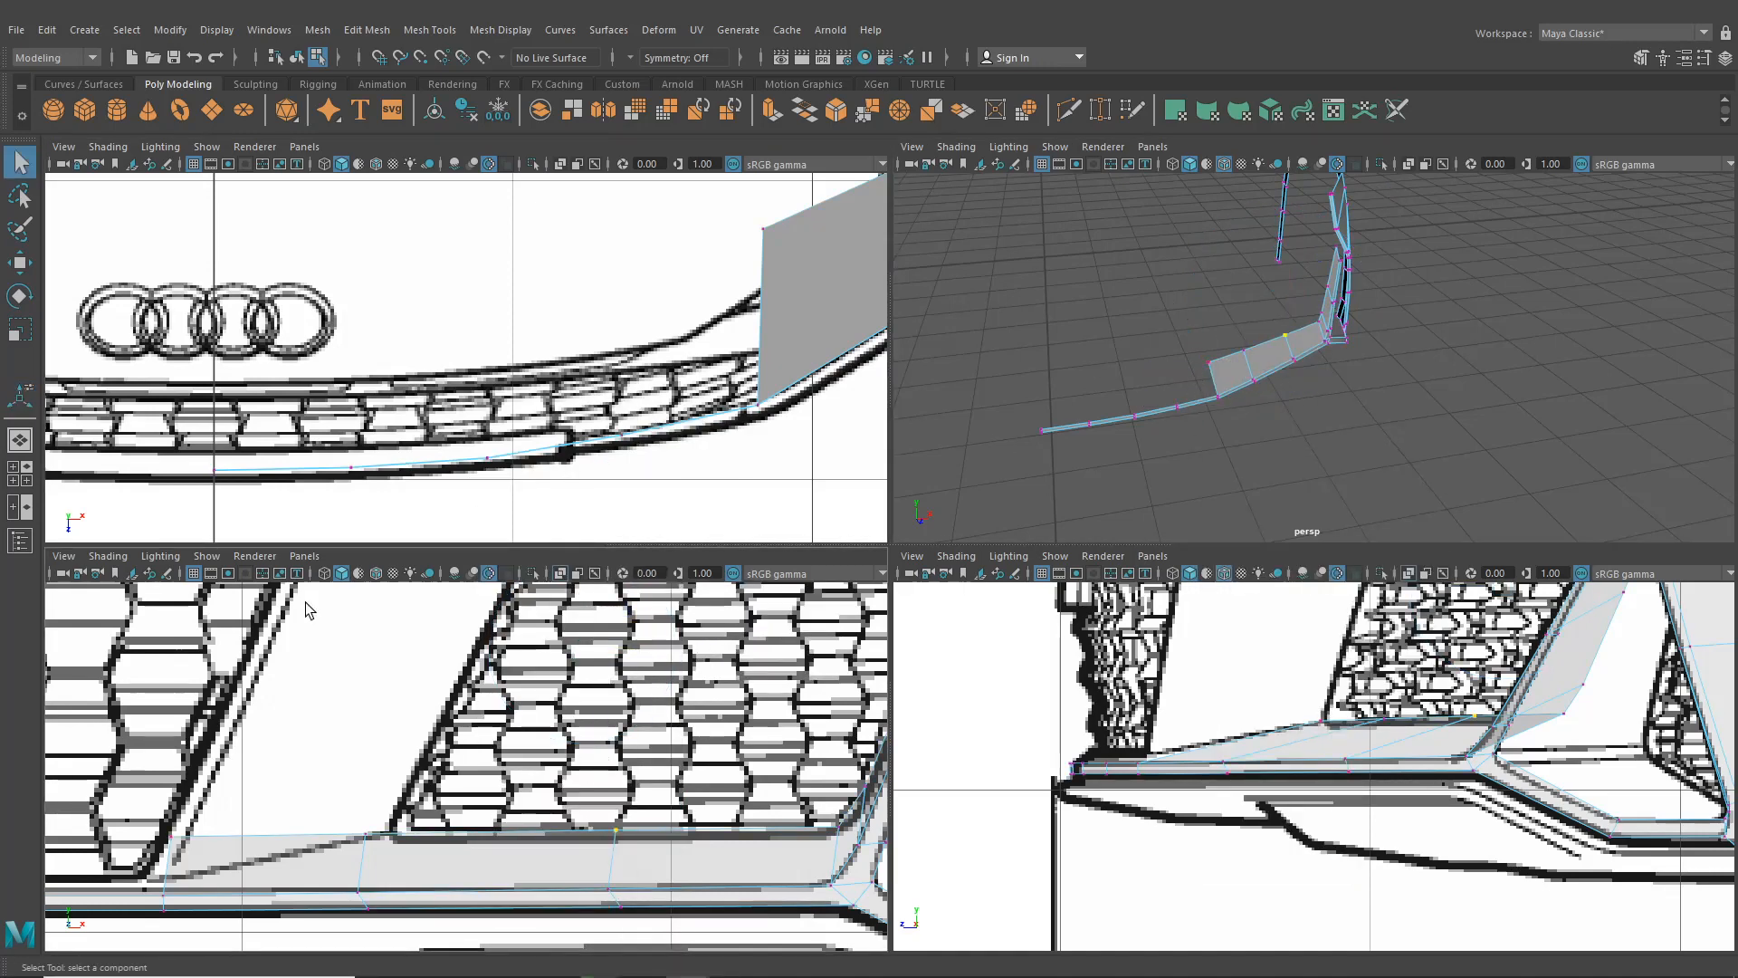
left_click(18, 268)
left_click_drag(702, 826, 740, 841)
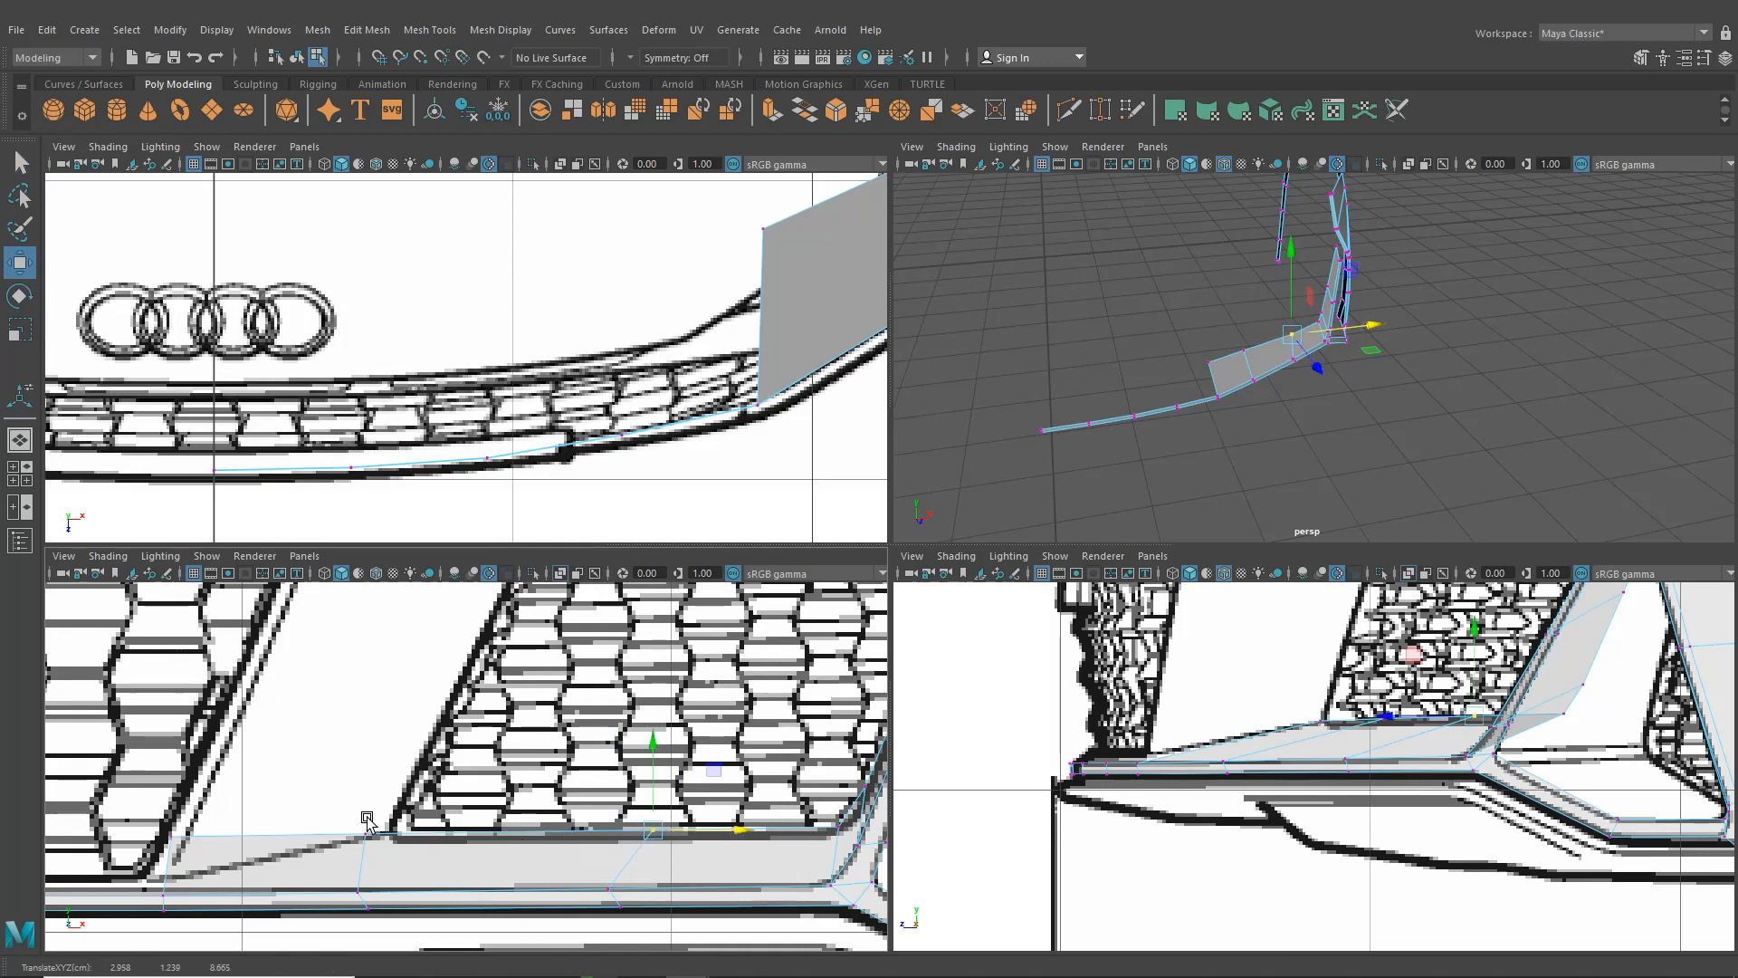
Move the flap's next two upper vertices outward, placing the innermost one at the side grille's lower inner corner
left_click(367, 836)
left_click_drag(425, 838, 541, 842)
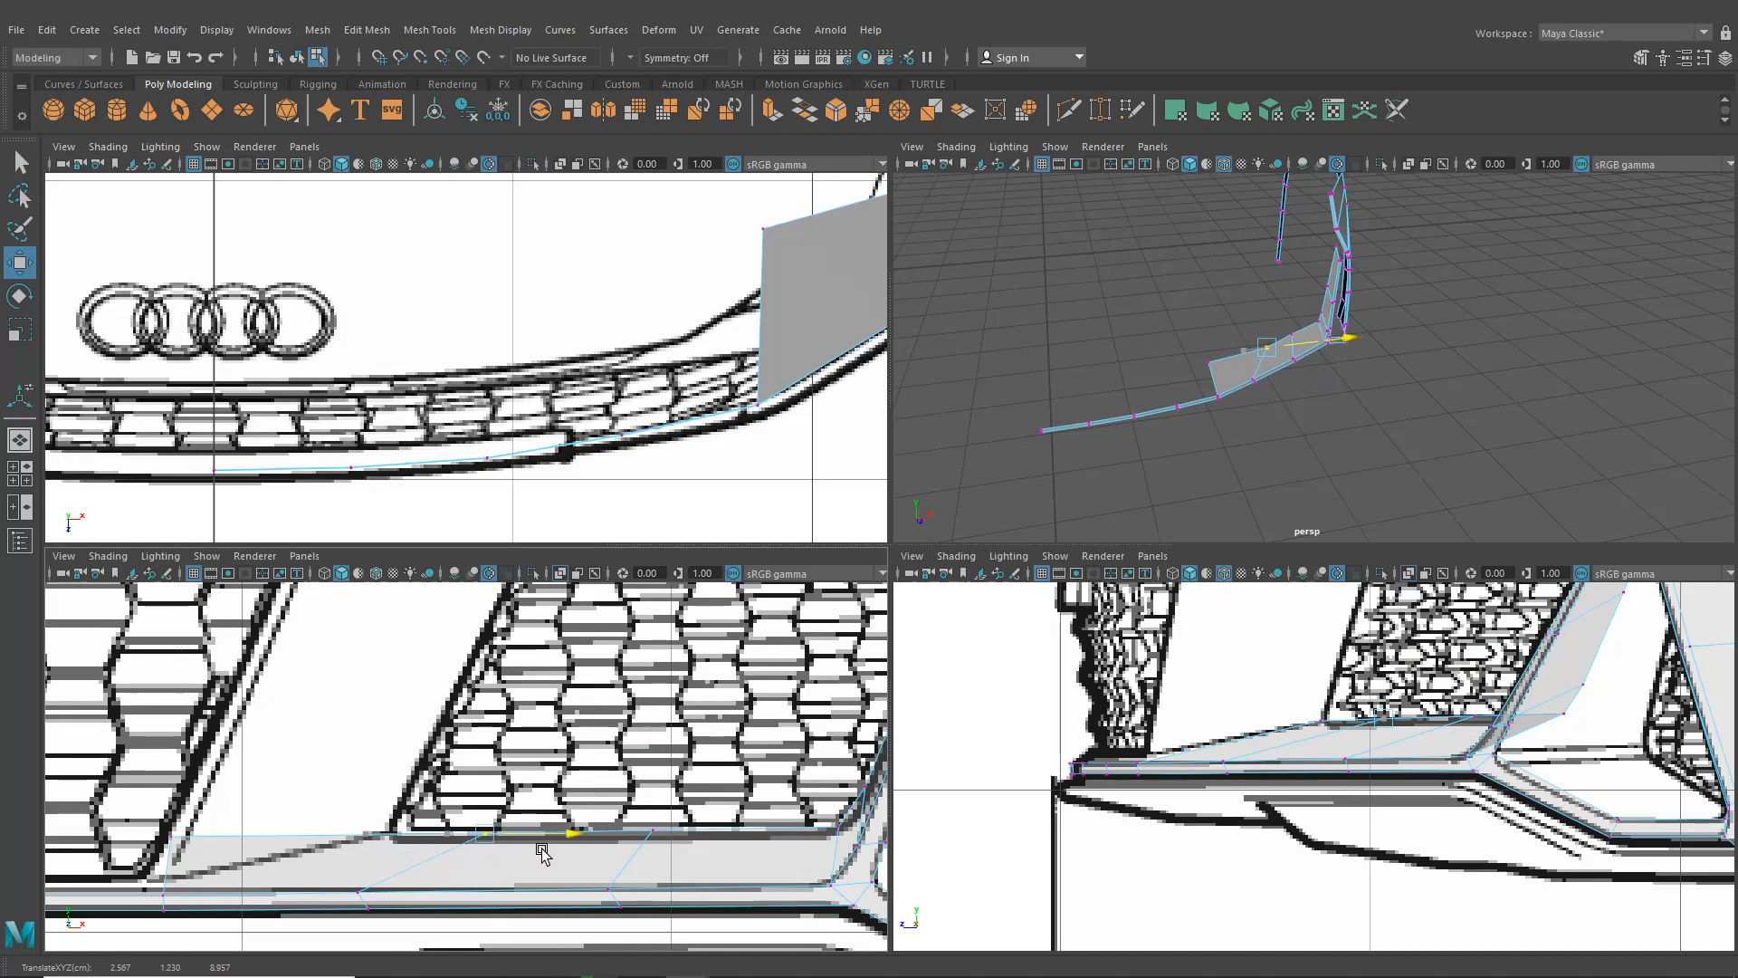
left_click_drag(164, 829, 453, 858)
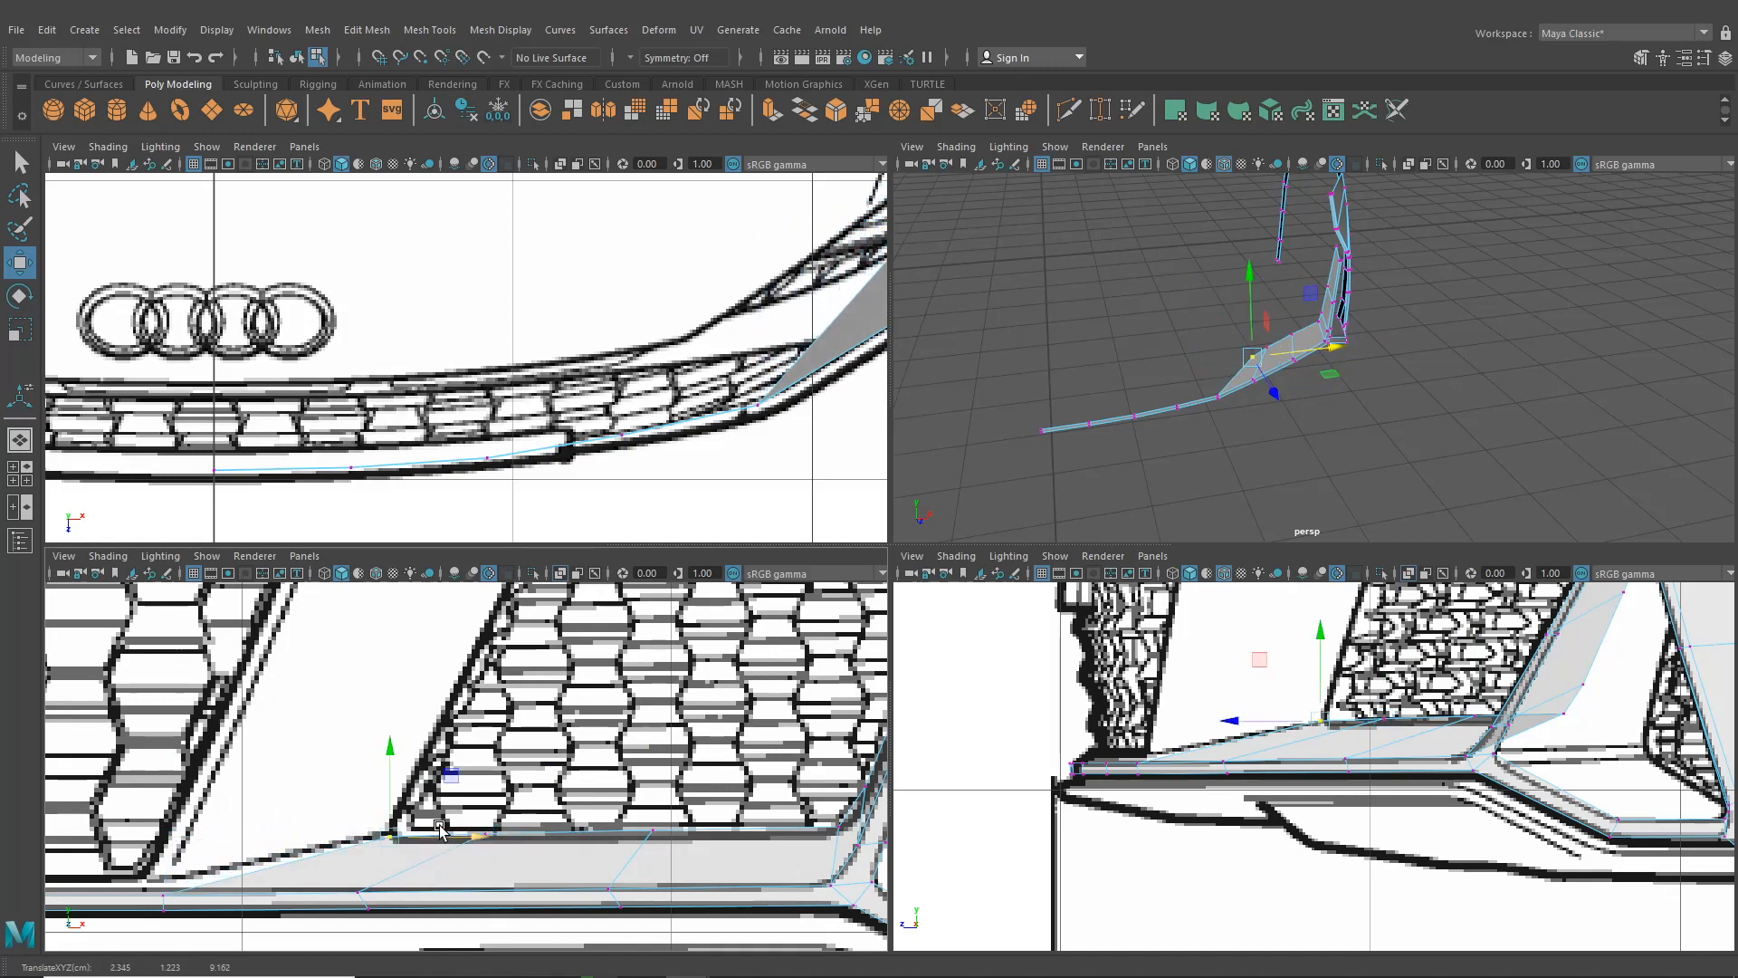
Adjust the front-to-back position of the flap's two middle upper vertices so its rear edge follows a smoother curve
middle_click_drag(1158, 439, 1121, 512, "alt")
scroll(1121, 513, "up", 3)
left_click_drag(1120, 512, 1122, 553, "alt")
middle_click_drag(1186, 425, 1305, 279, "alt")
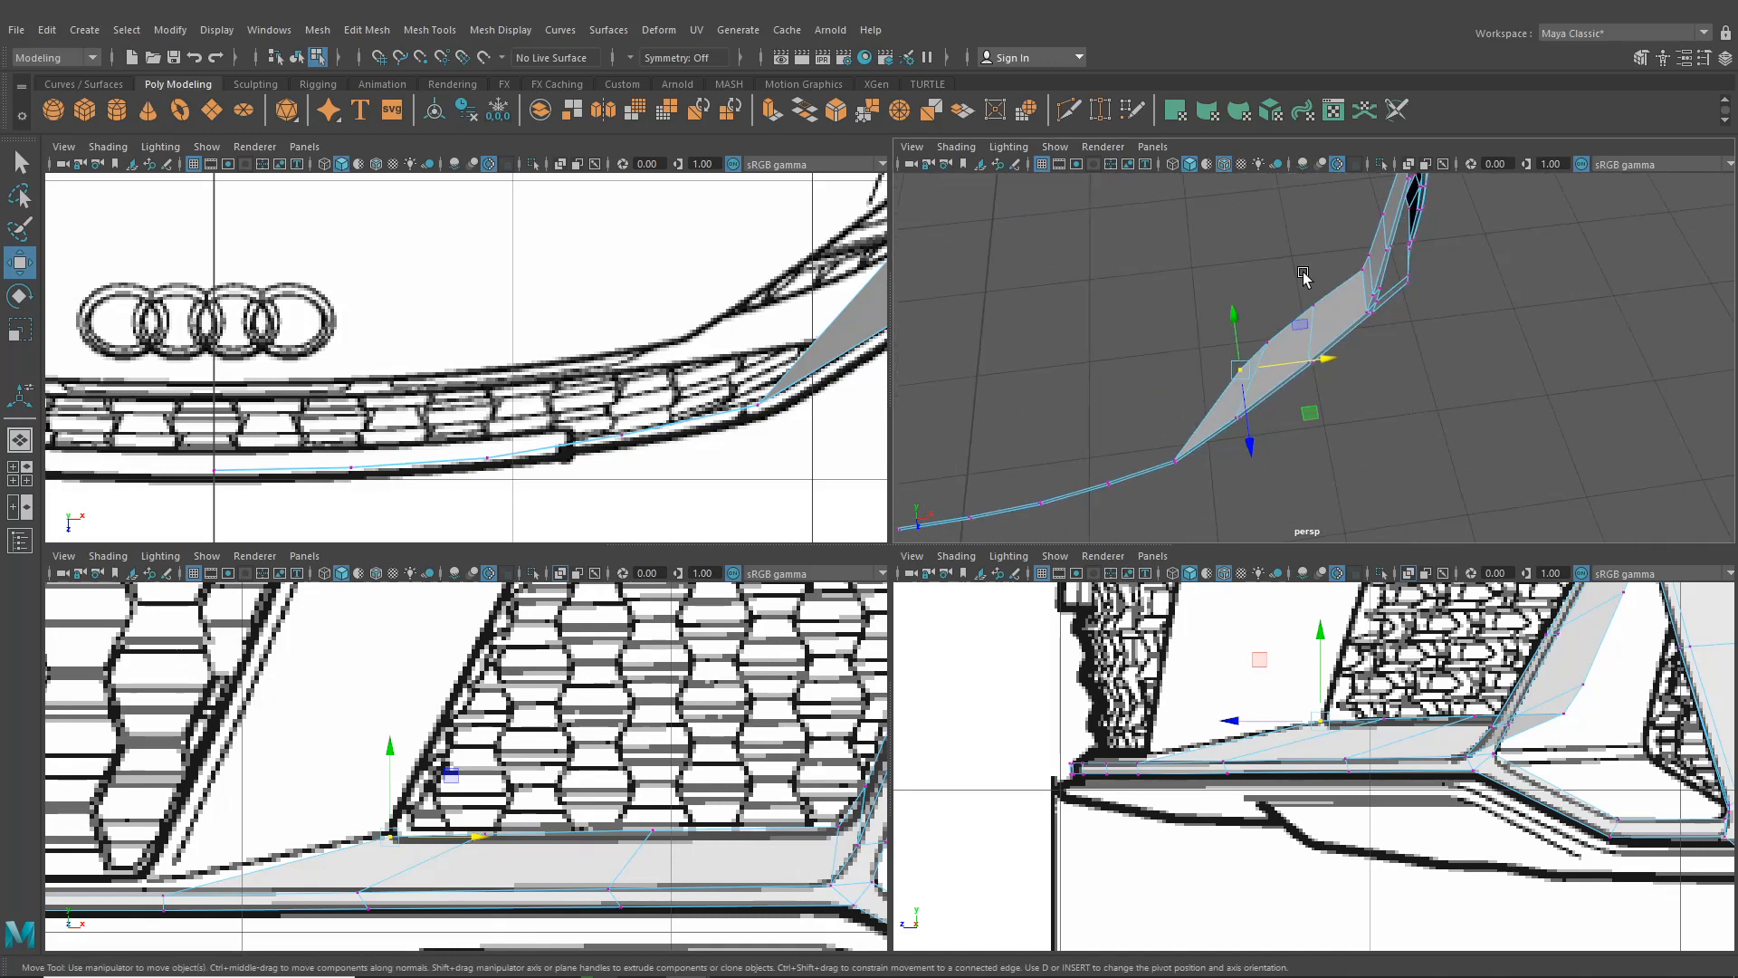
left_click_drag(1306, 279, 1267, 342, "alt")
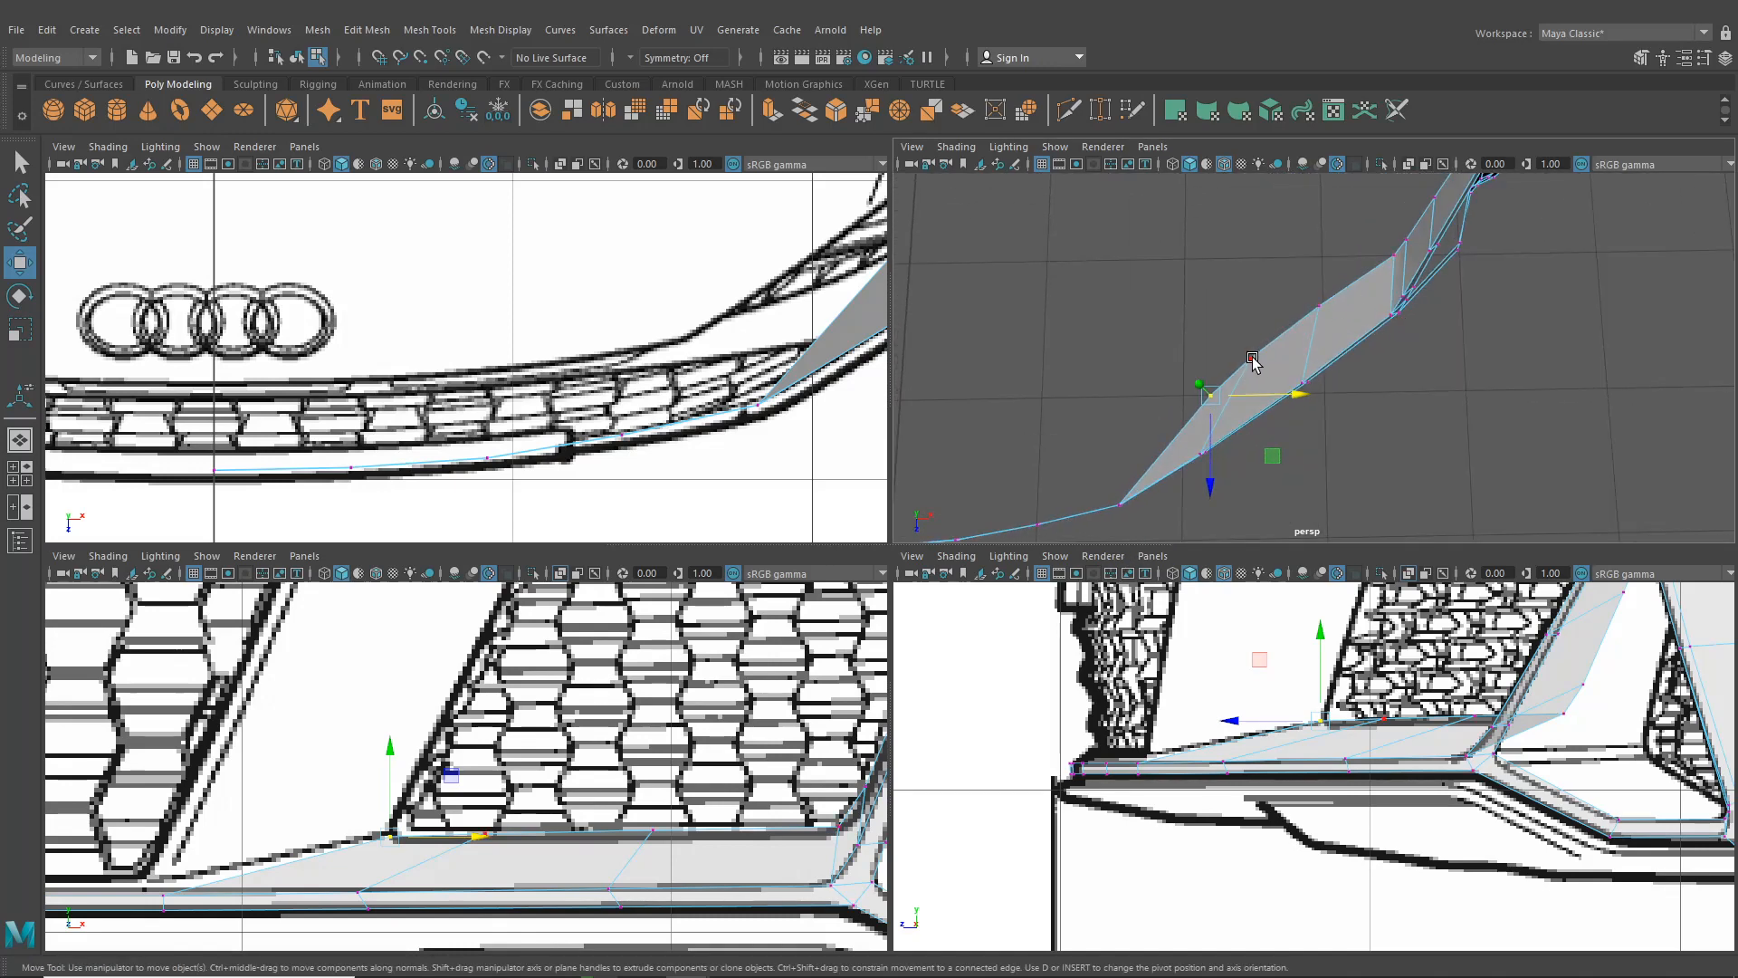
left_click_drag(1253, 359, 1250, 416)
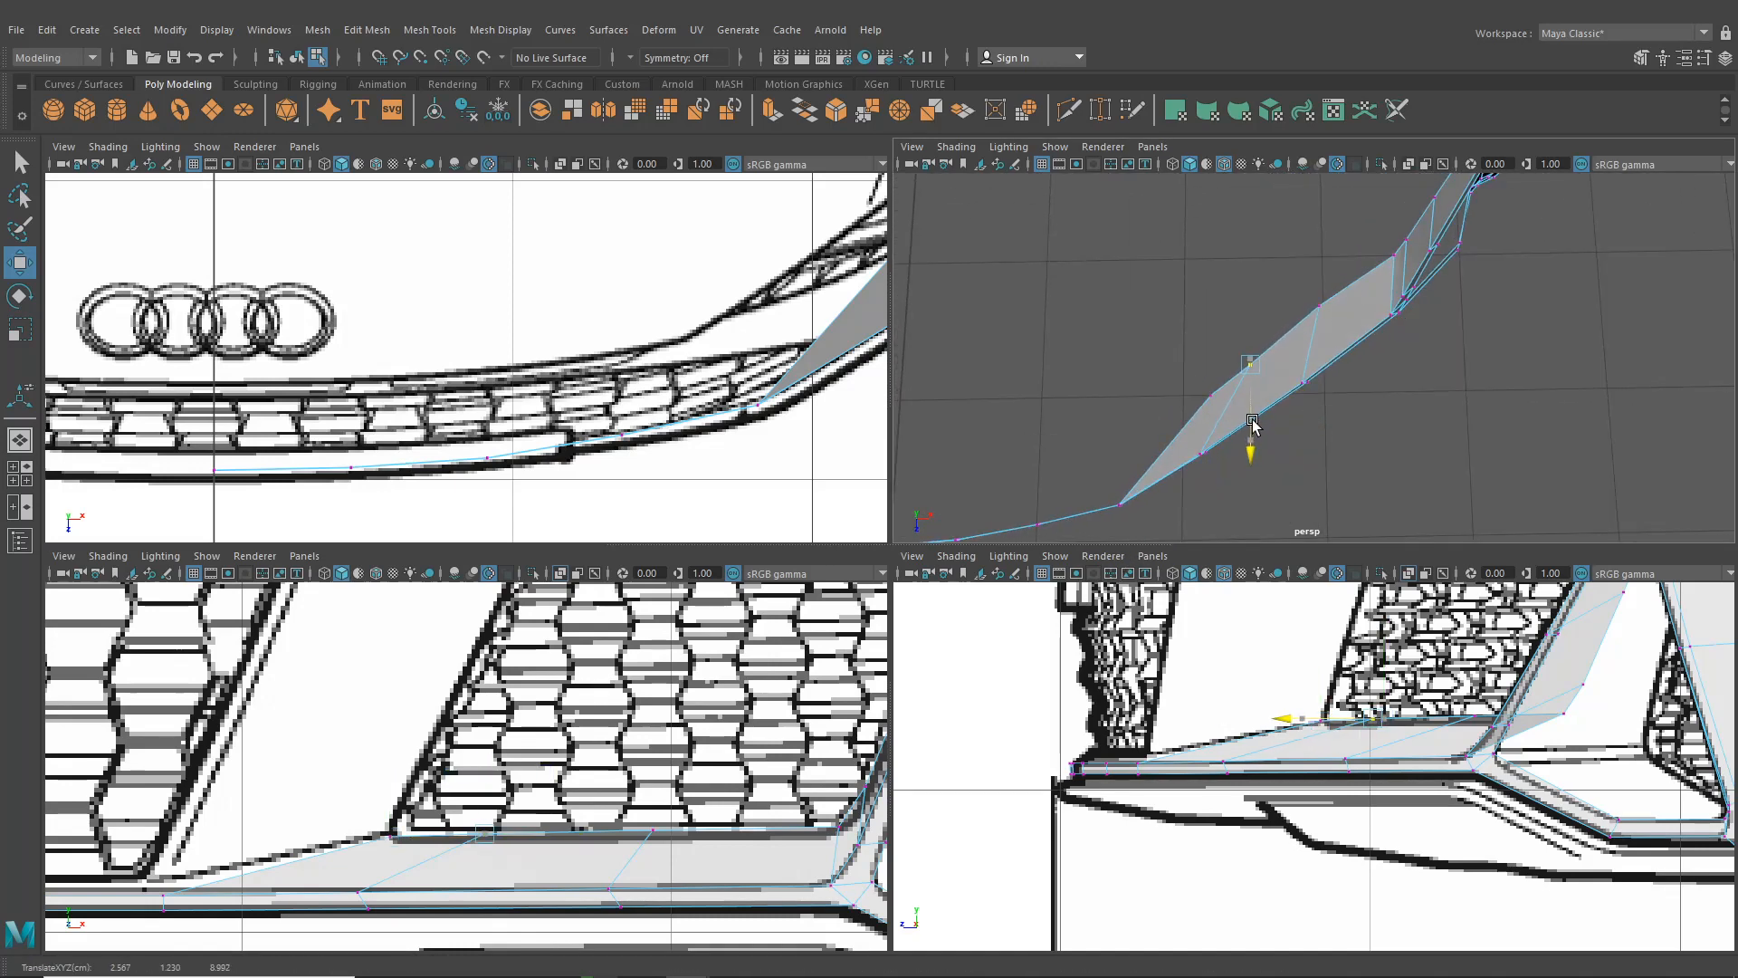
left_click(1319, 309)
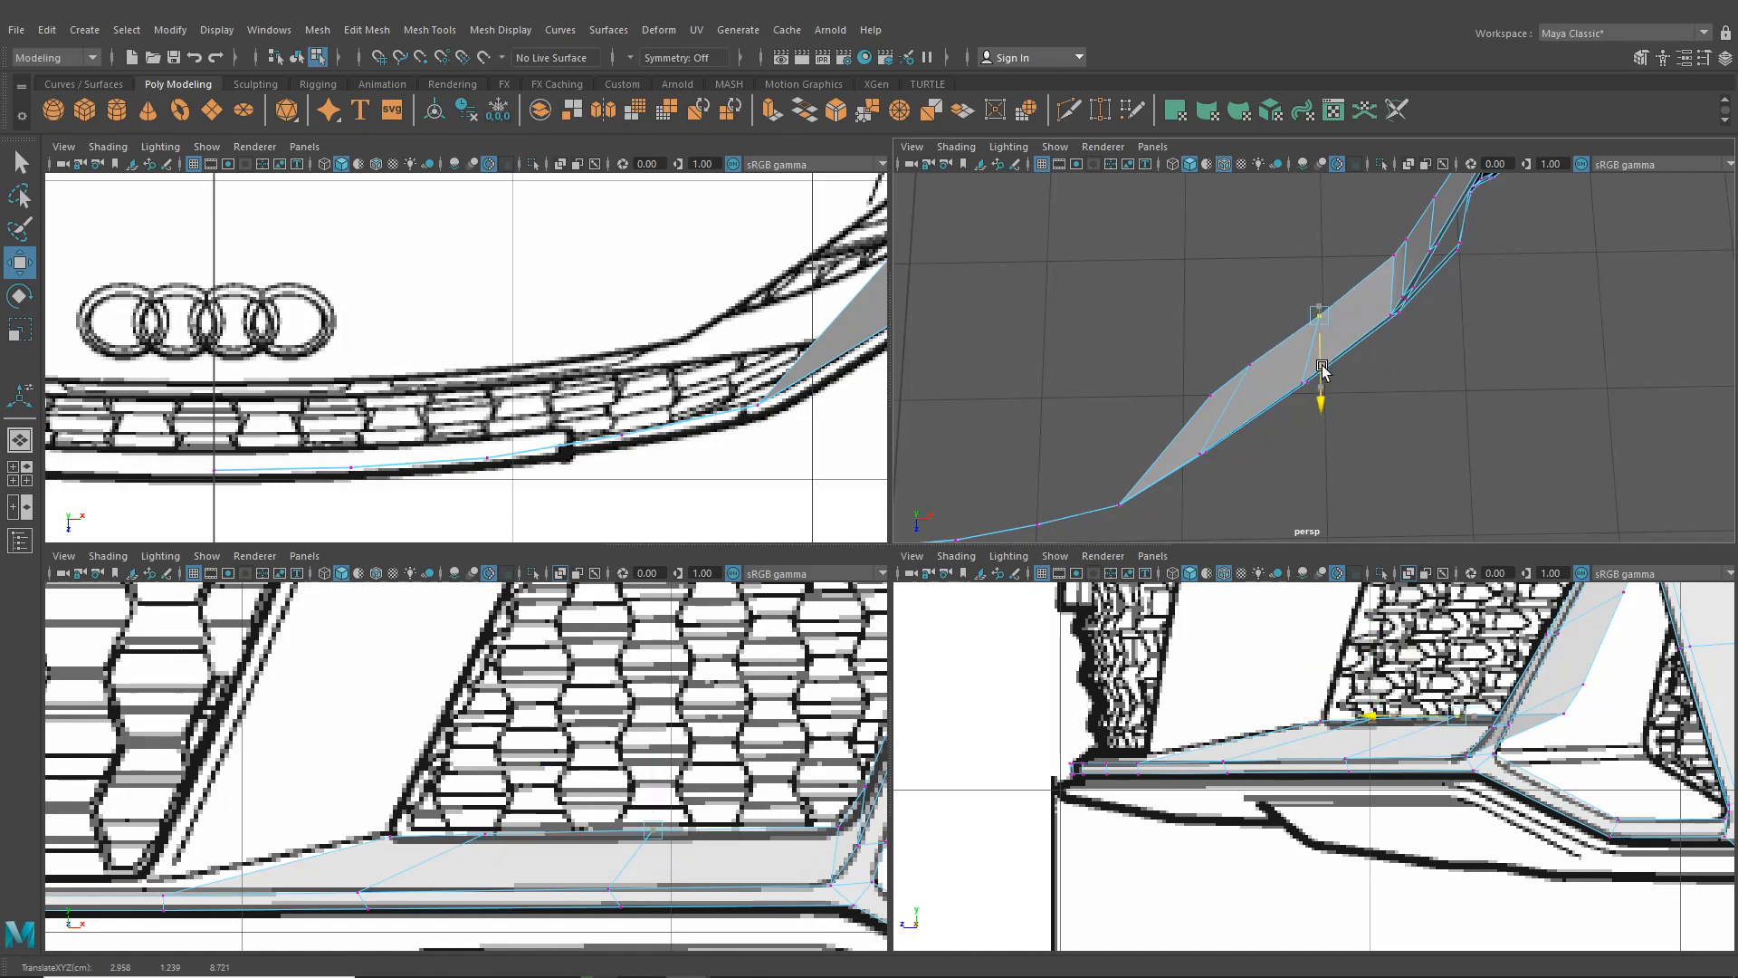
Reposition the vertex at the flap's inner tip sideways, then shift it slightly forward along the trim's curve
left_click_drag(1322, 366, 1326, 326, "alt")
scroll(333, 803, "up", 3)
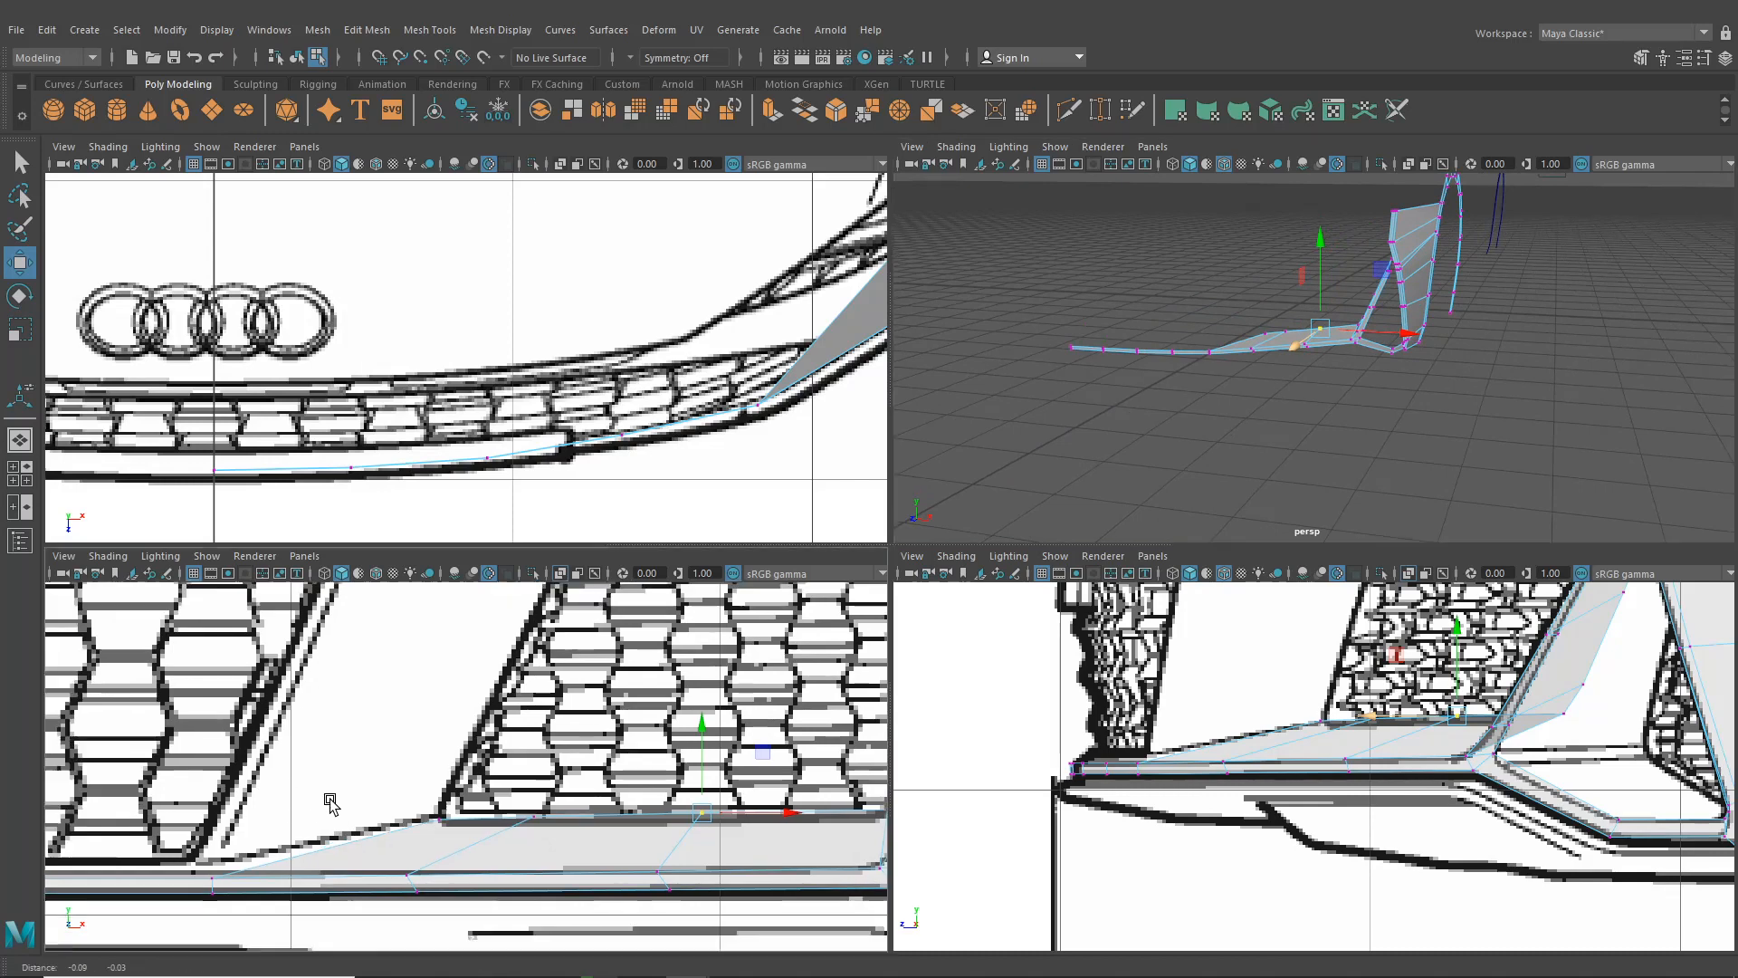
left_click(350, 830)
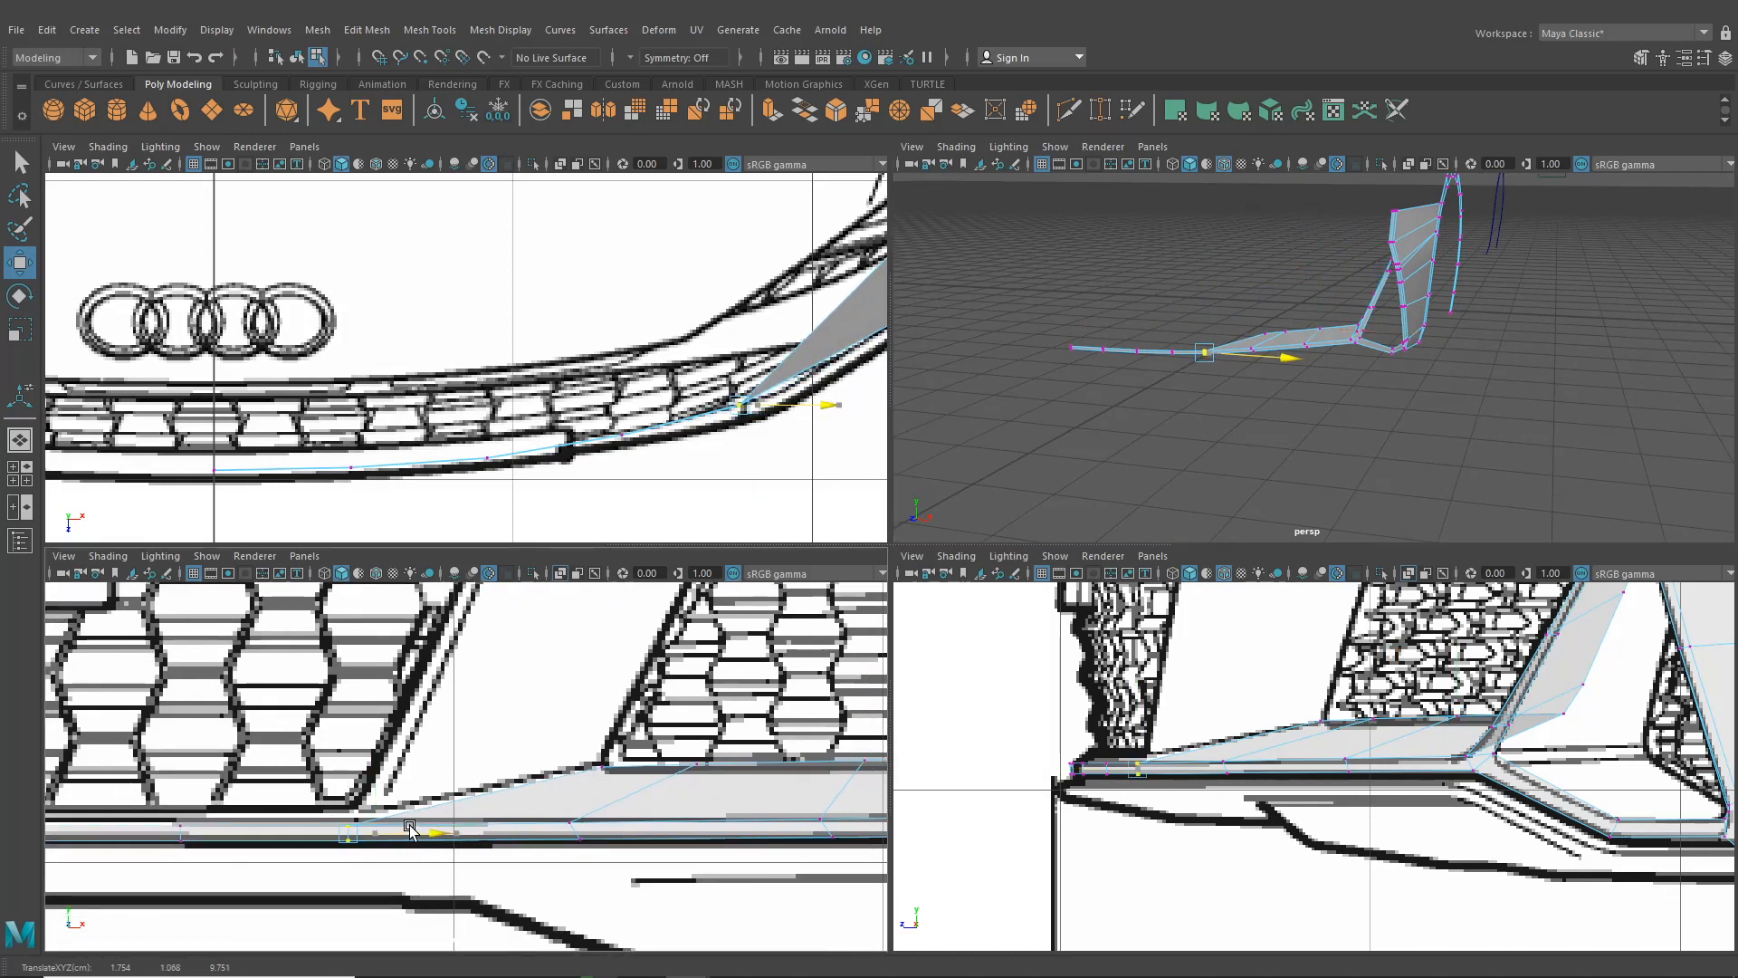
left_click_drag(1050, 398, 1226, 474, "alt")
scroll(1112, 491, "up", 4)
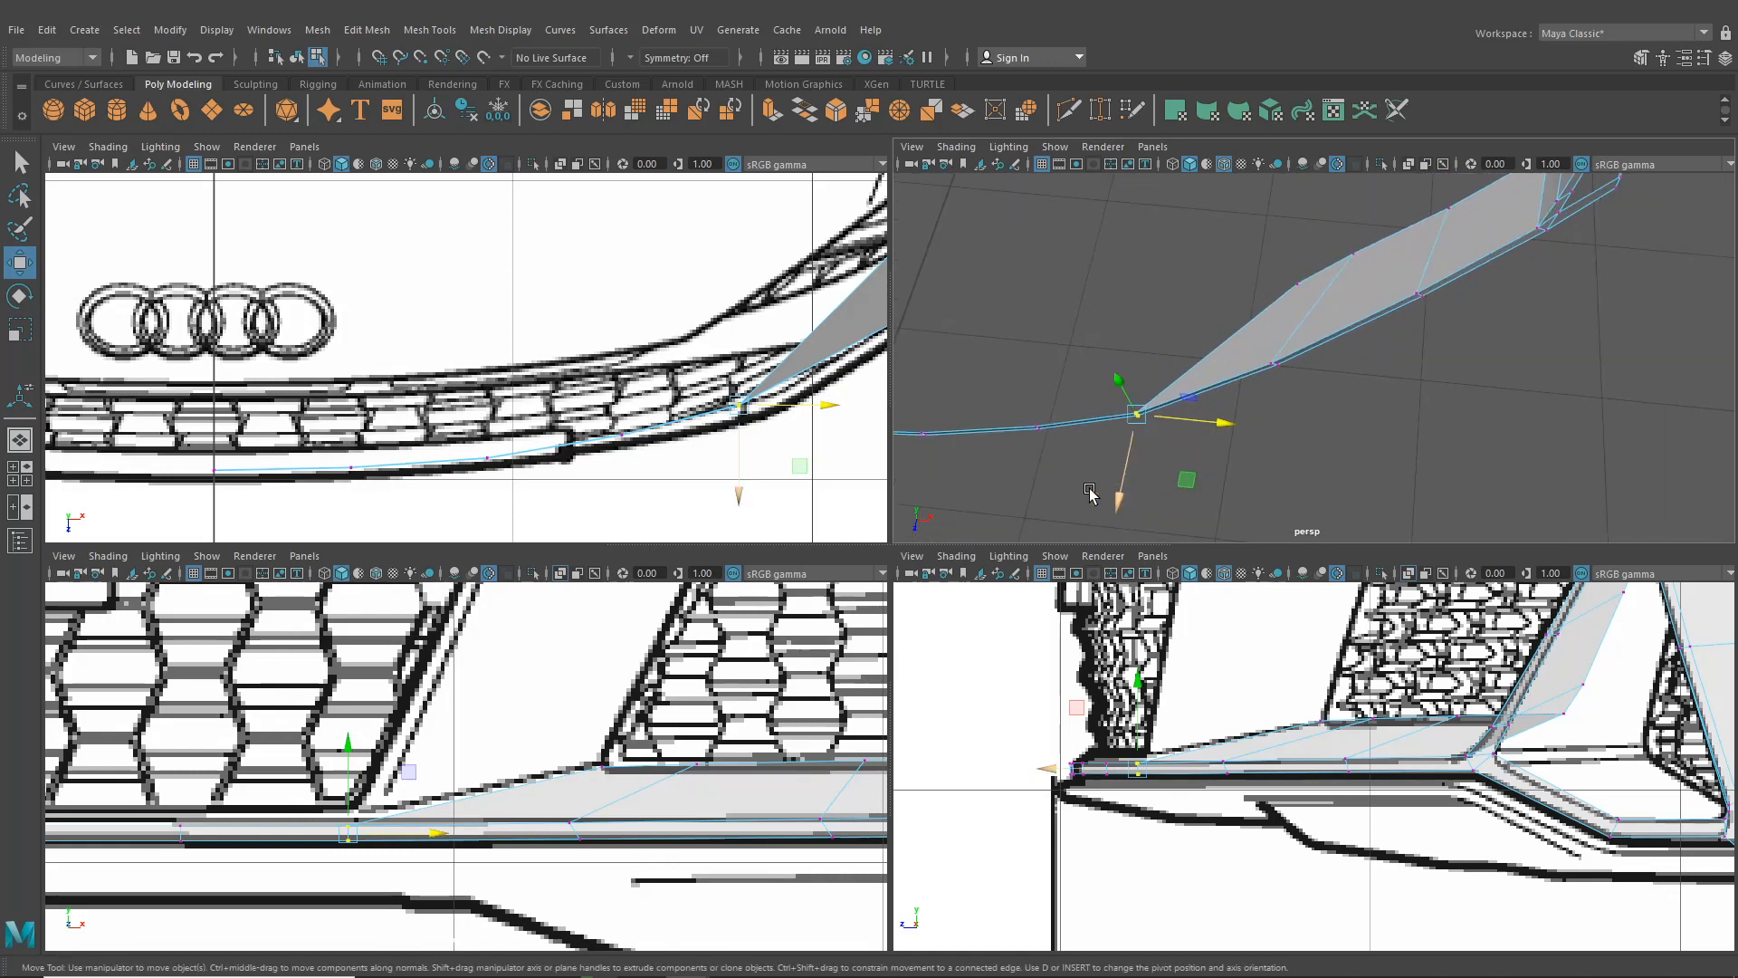
left_click_drag(731, 477, 736, 480)
Move the two topmost vertices of the upright flap down along the side grille's outer border in the front view
left_click_drag(1228, 398, 1322, 307, "alt")
middle_click_drag(1323, 307, 1213, 462, "alt")
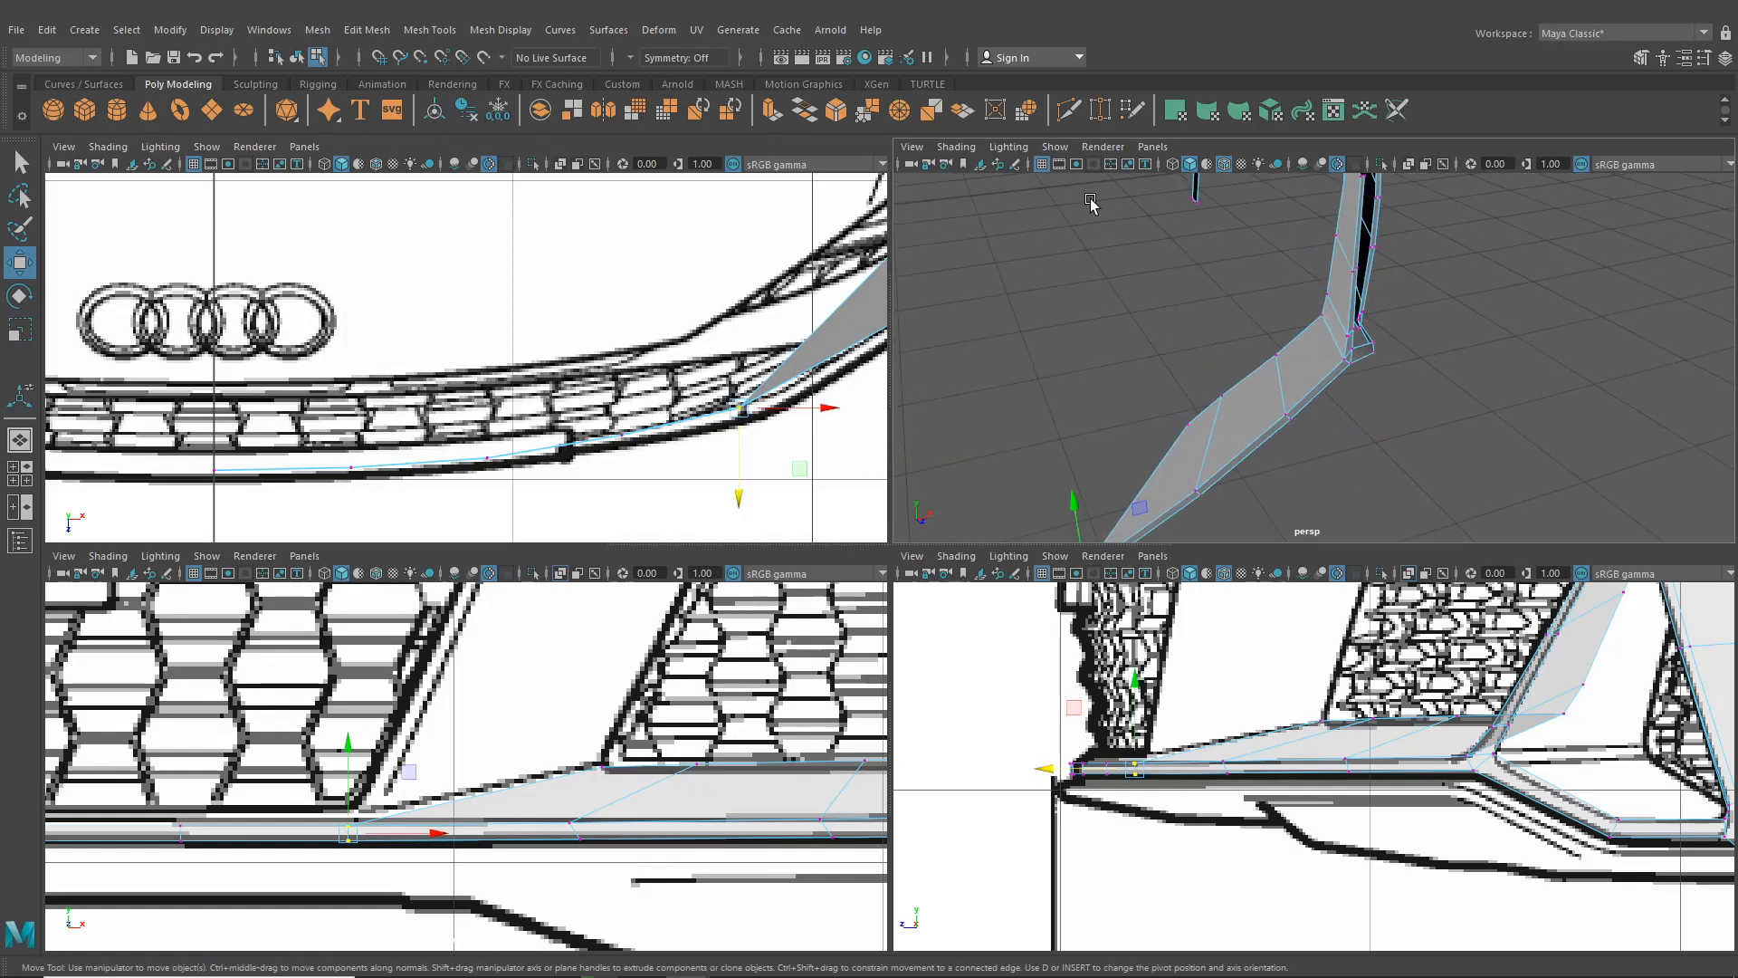
left_click_drag(1090, 204, 892, 80, "alt")
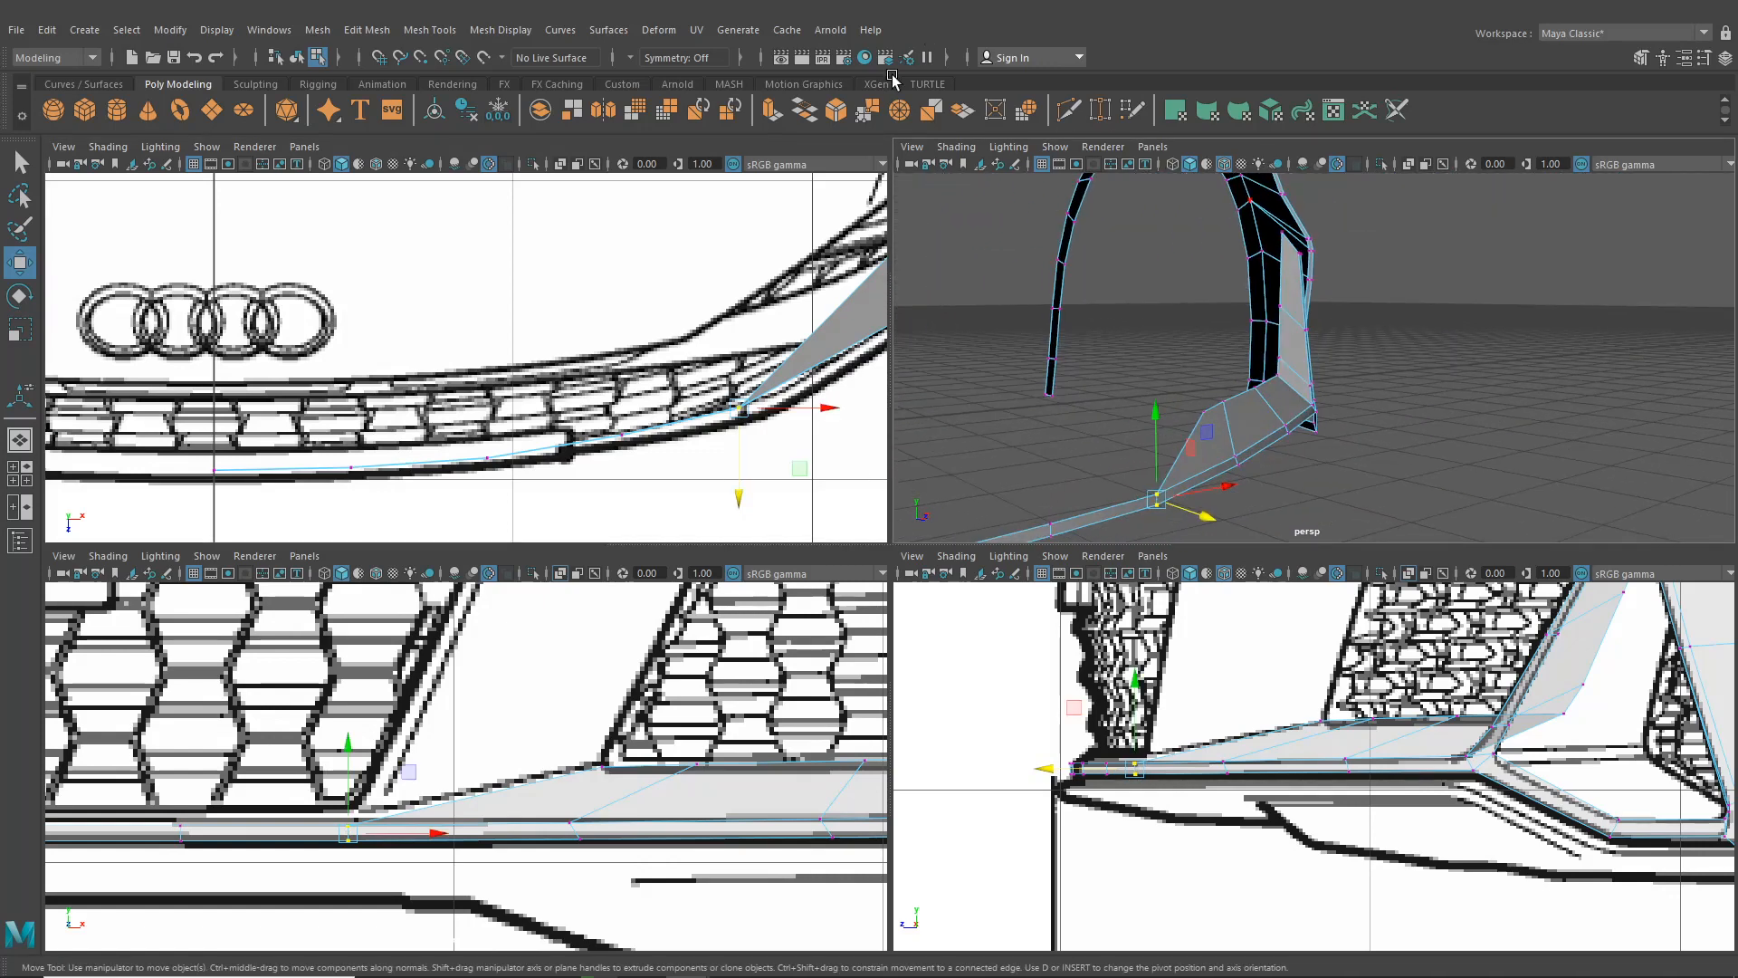
left_click(430, 30)
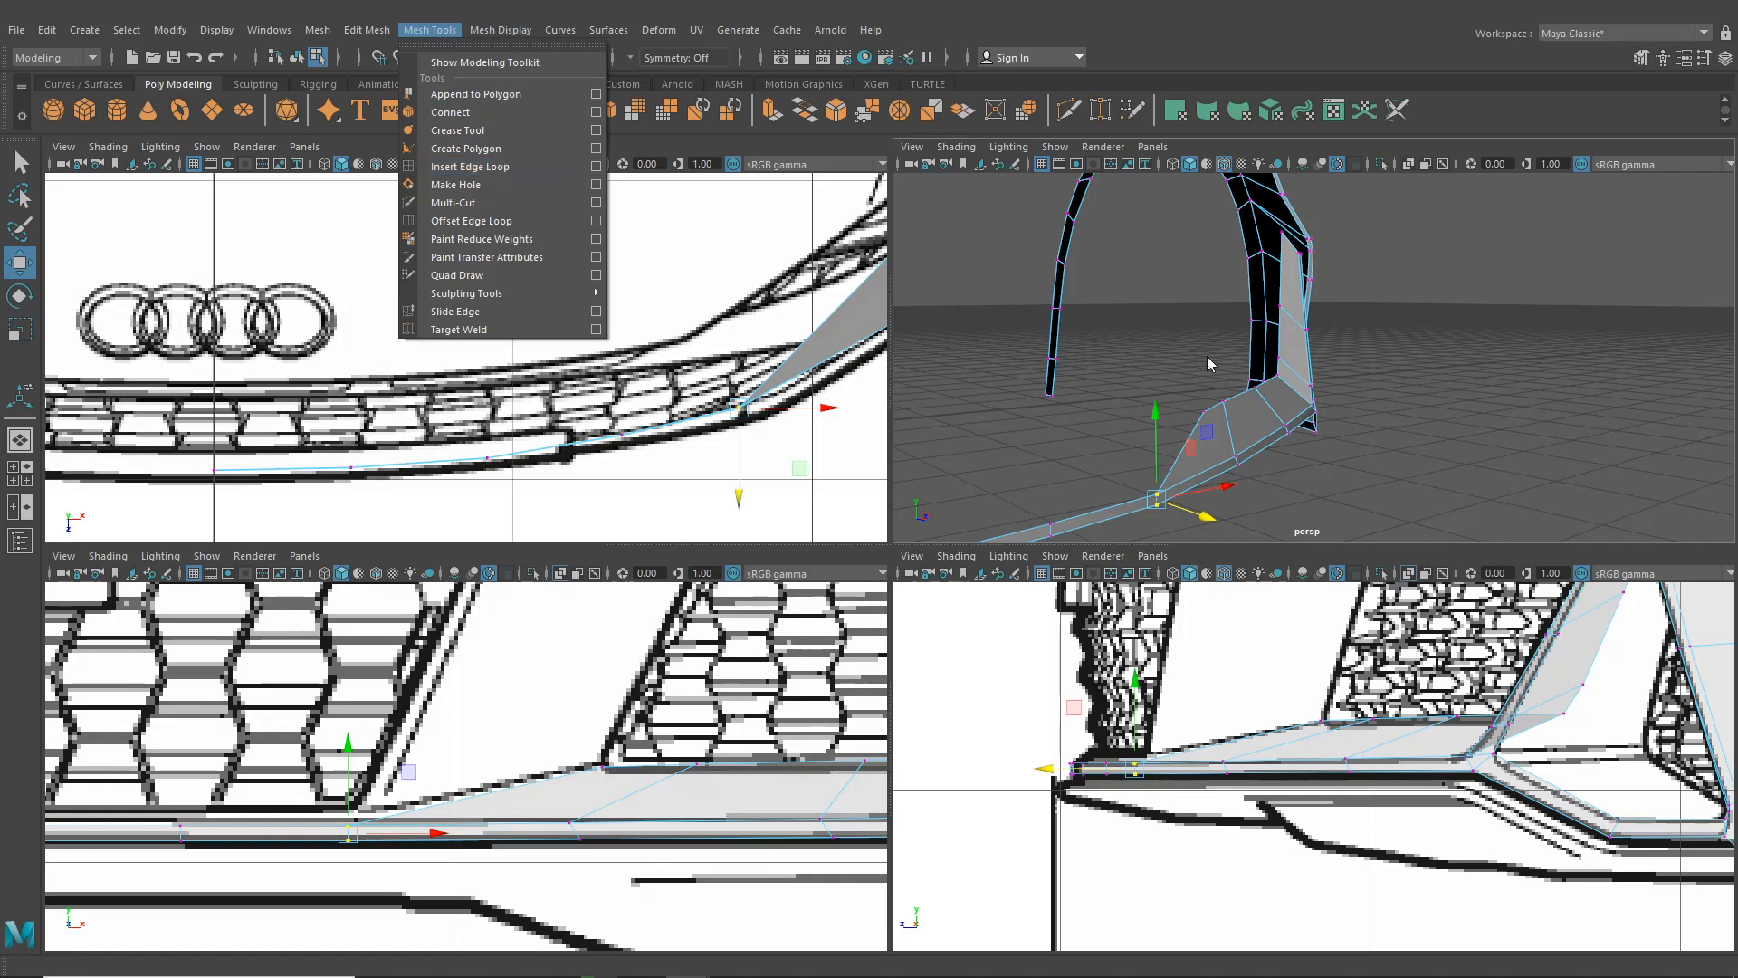
right_click(1292, 284)
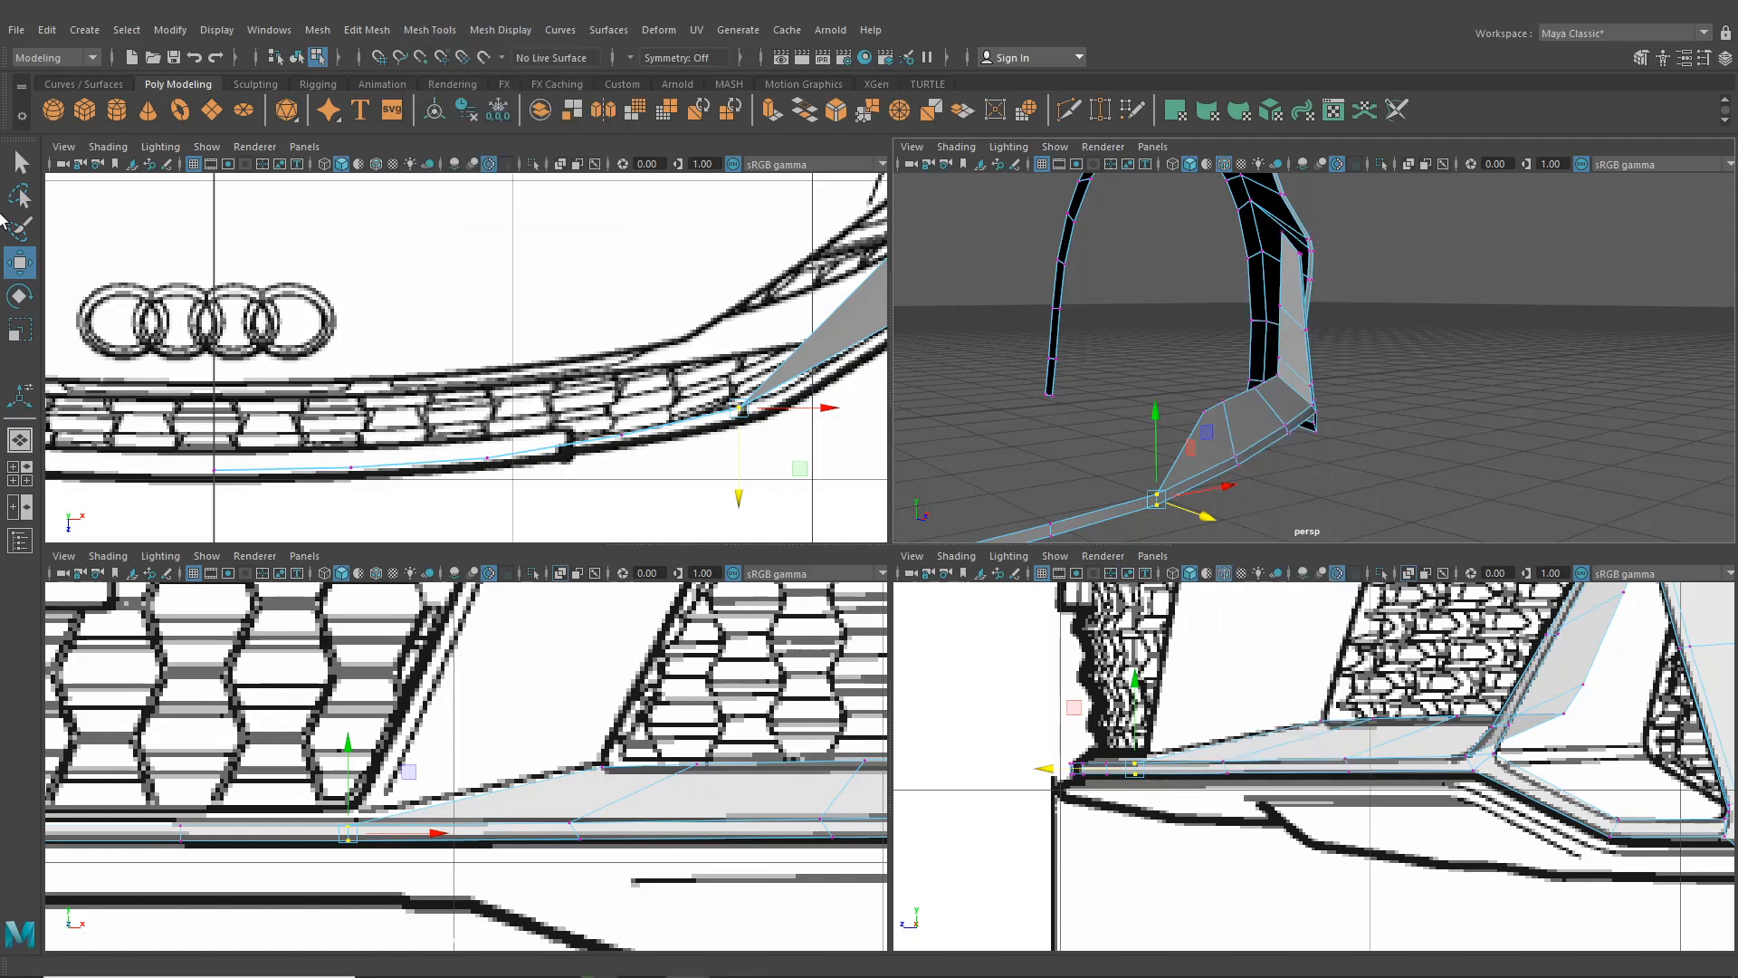
left_click_drag(1287, 238, 1219, 352, "alt")
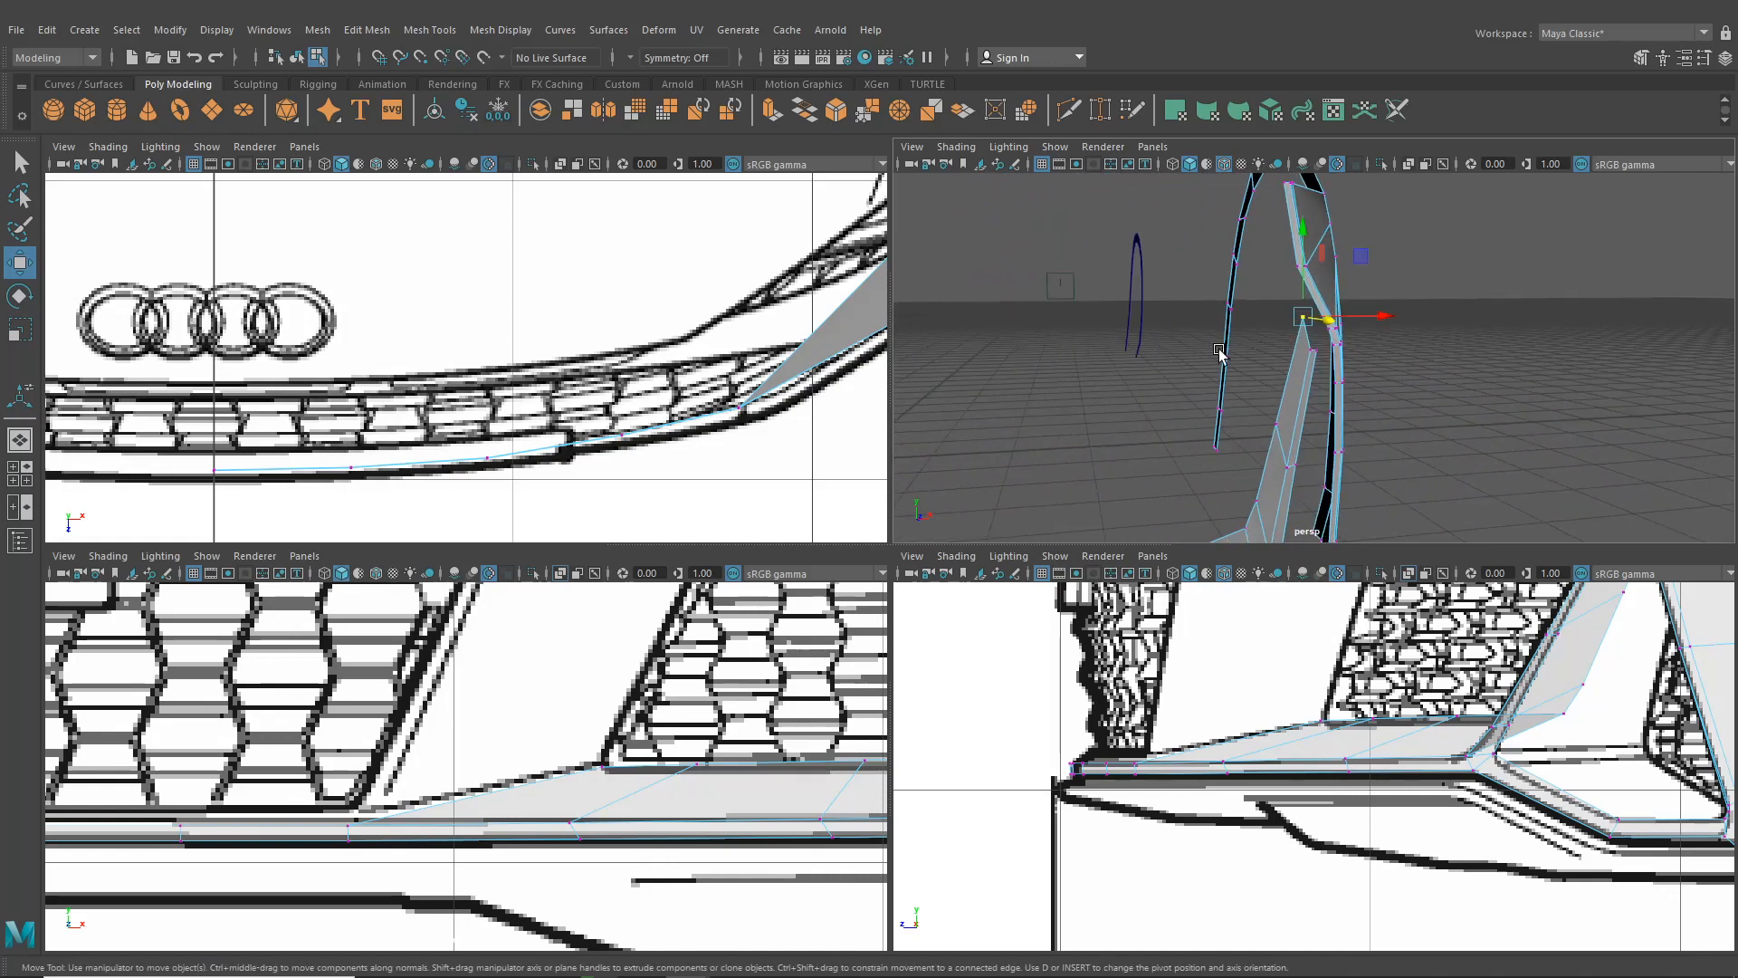
middle_click_drag(693, 686, 466, 872, "alt")
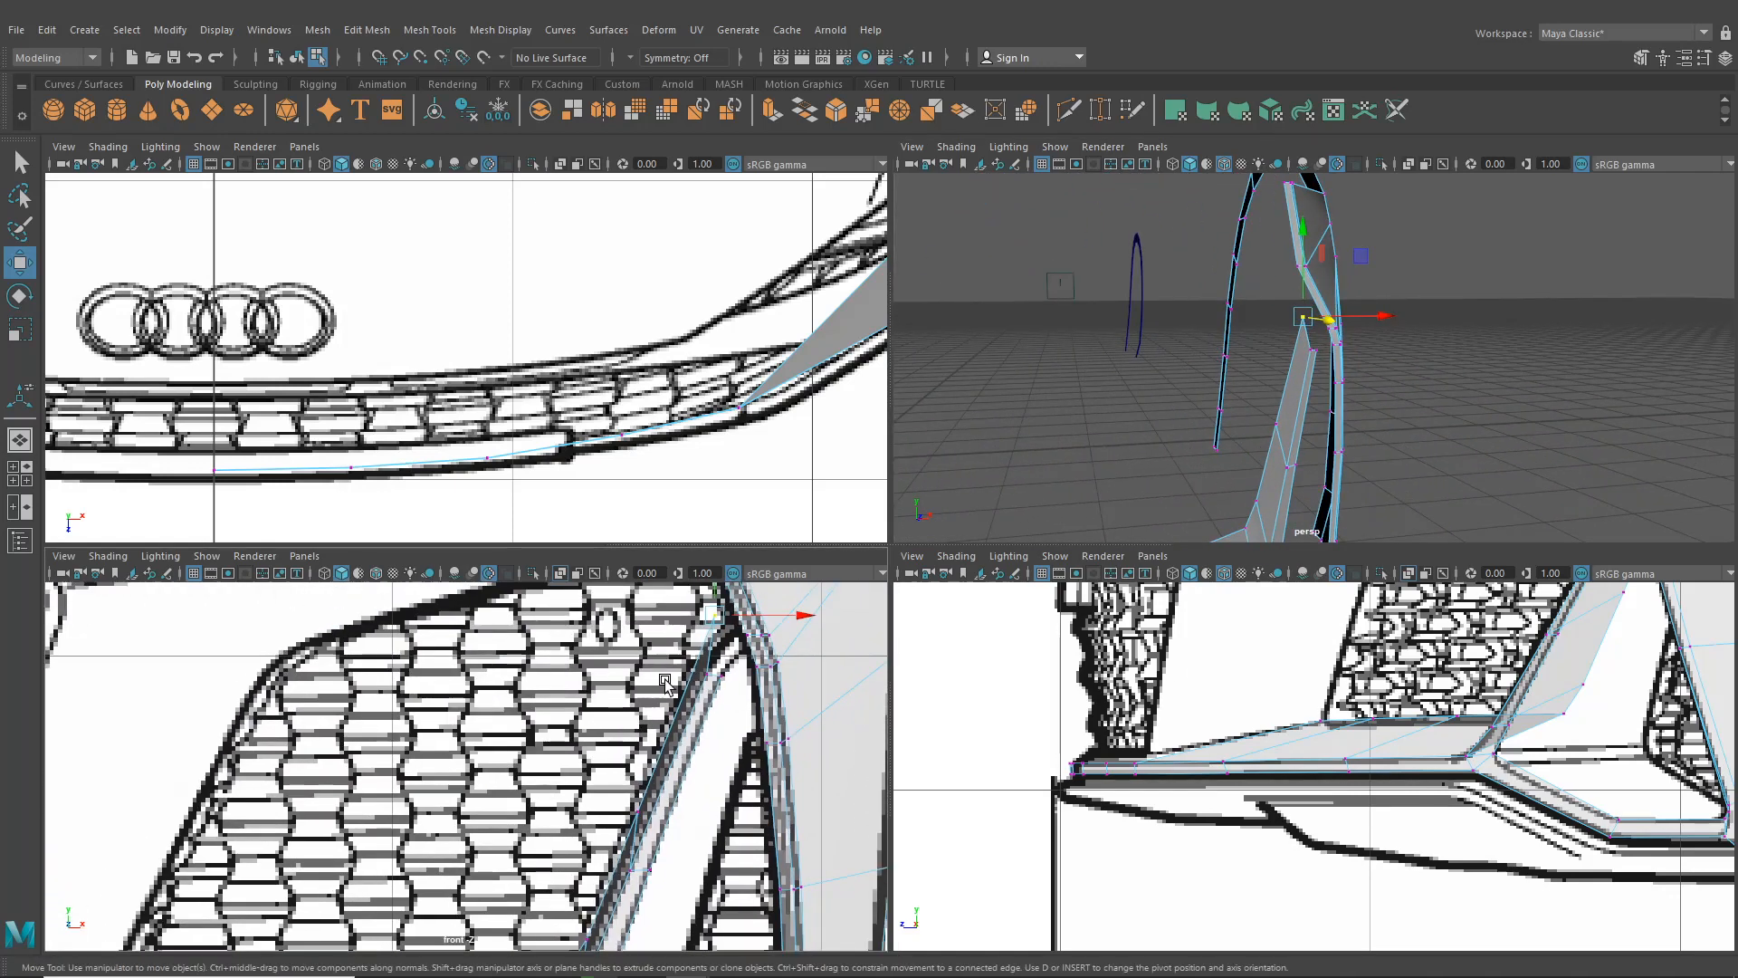
left_click_drag(714, 622, 697, 674)
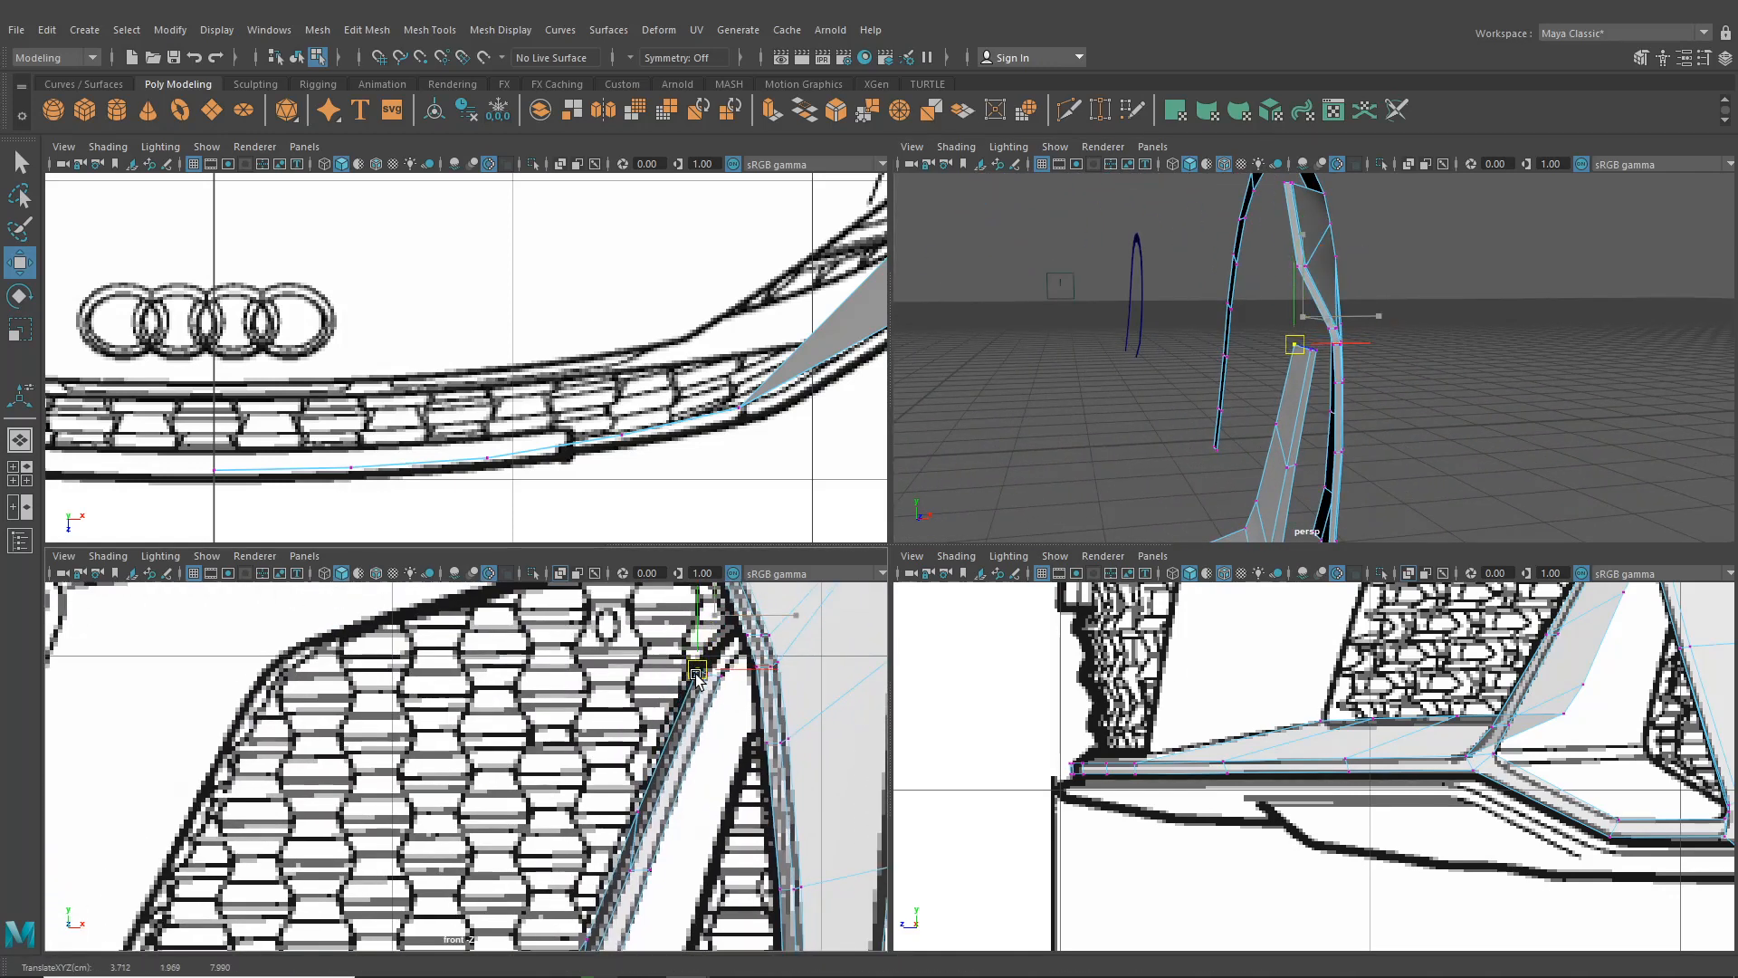
left_click(1272, 421)
middle_click_drag(711, 734, 752, 628, "alt")
left_click_drag(688, 706, 680, 731)
Adjust the depth of the flap vertex just above the side grille's lower outer corner
left_click_drag(1023, 407, 1241, 420, "alt")
middle_click_drag(1087, 449, 1239, 355, "alt")
left_click_drag(1211, 383, 994, 288, "alt")
left_click(1156, 437)
left_click(1142, 406)
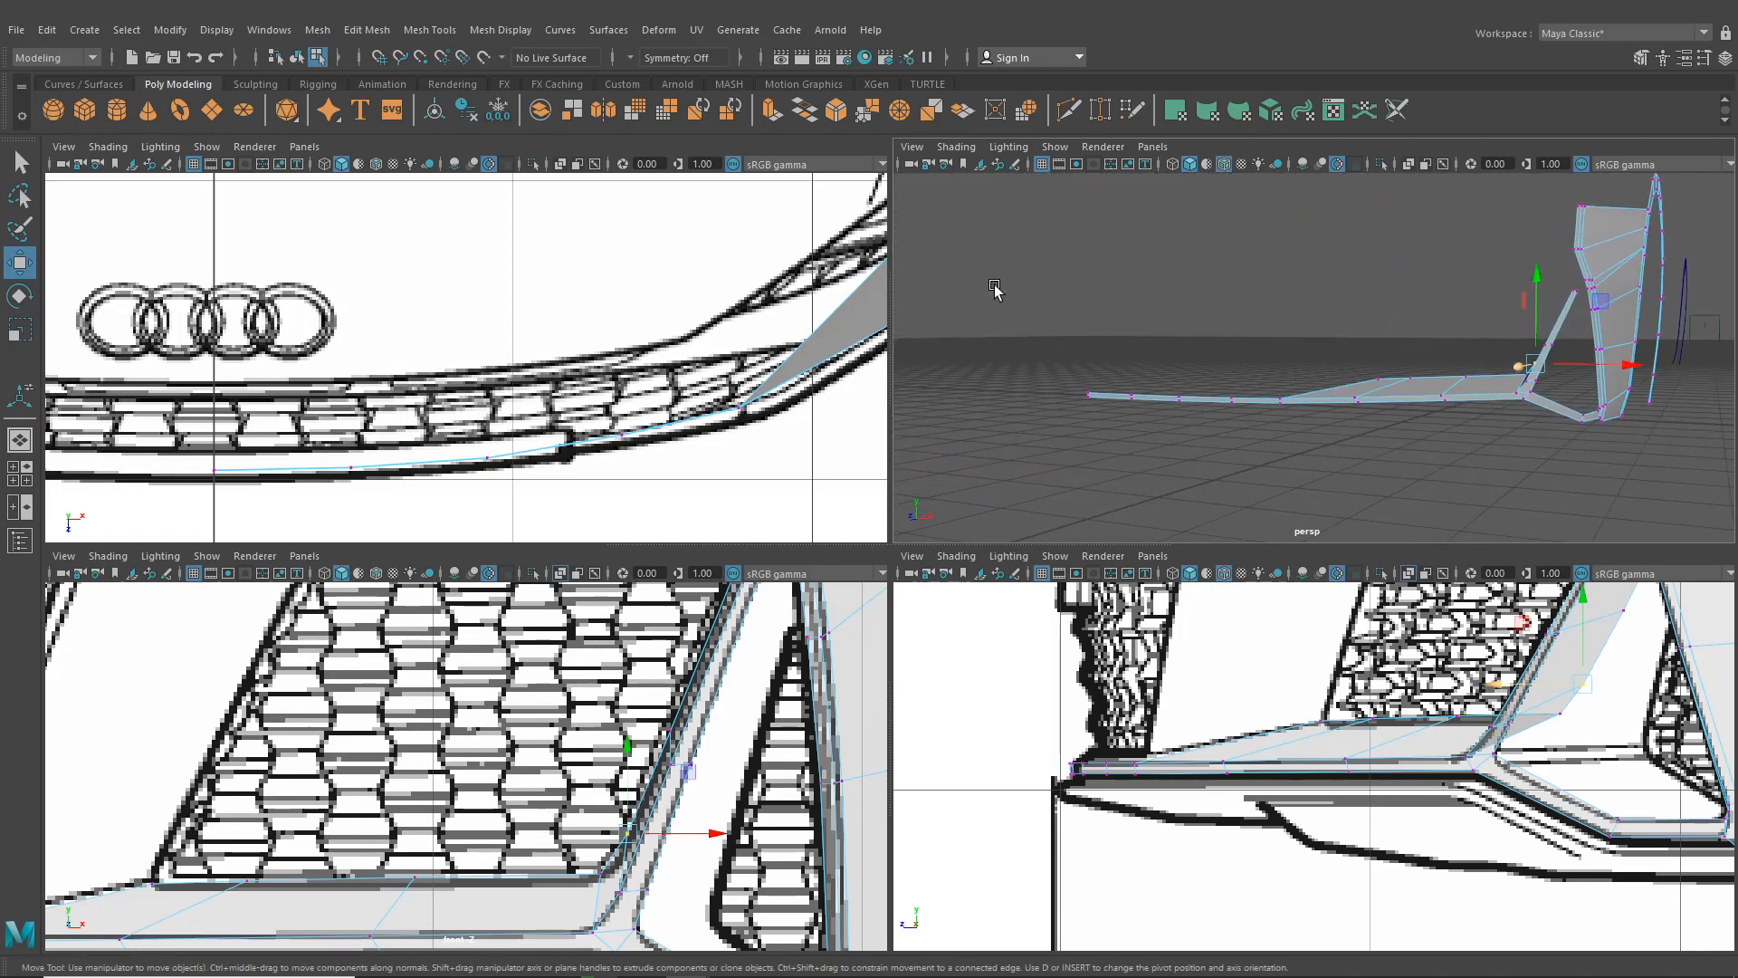
Insert an edge loop along the length of the flap, close to its border with the trim strip
left_click(366, 30)
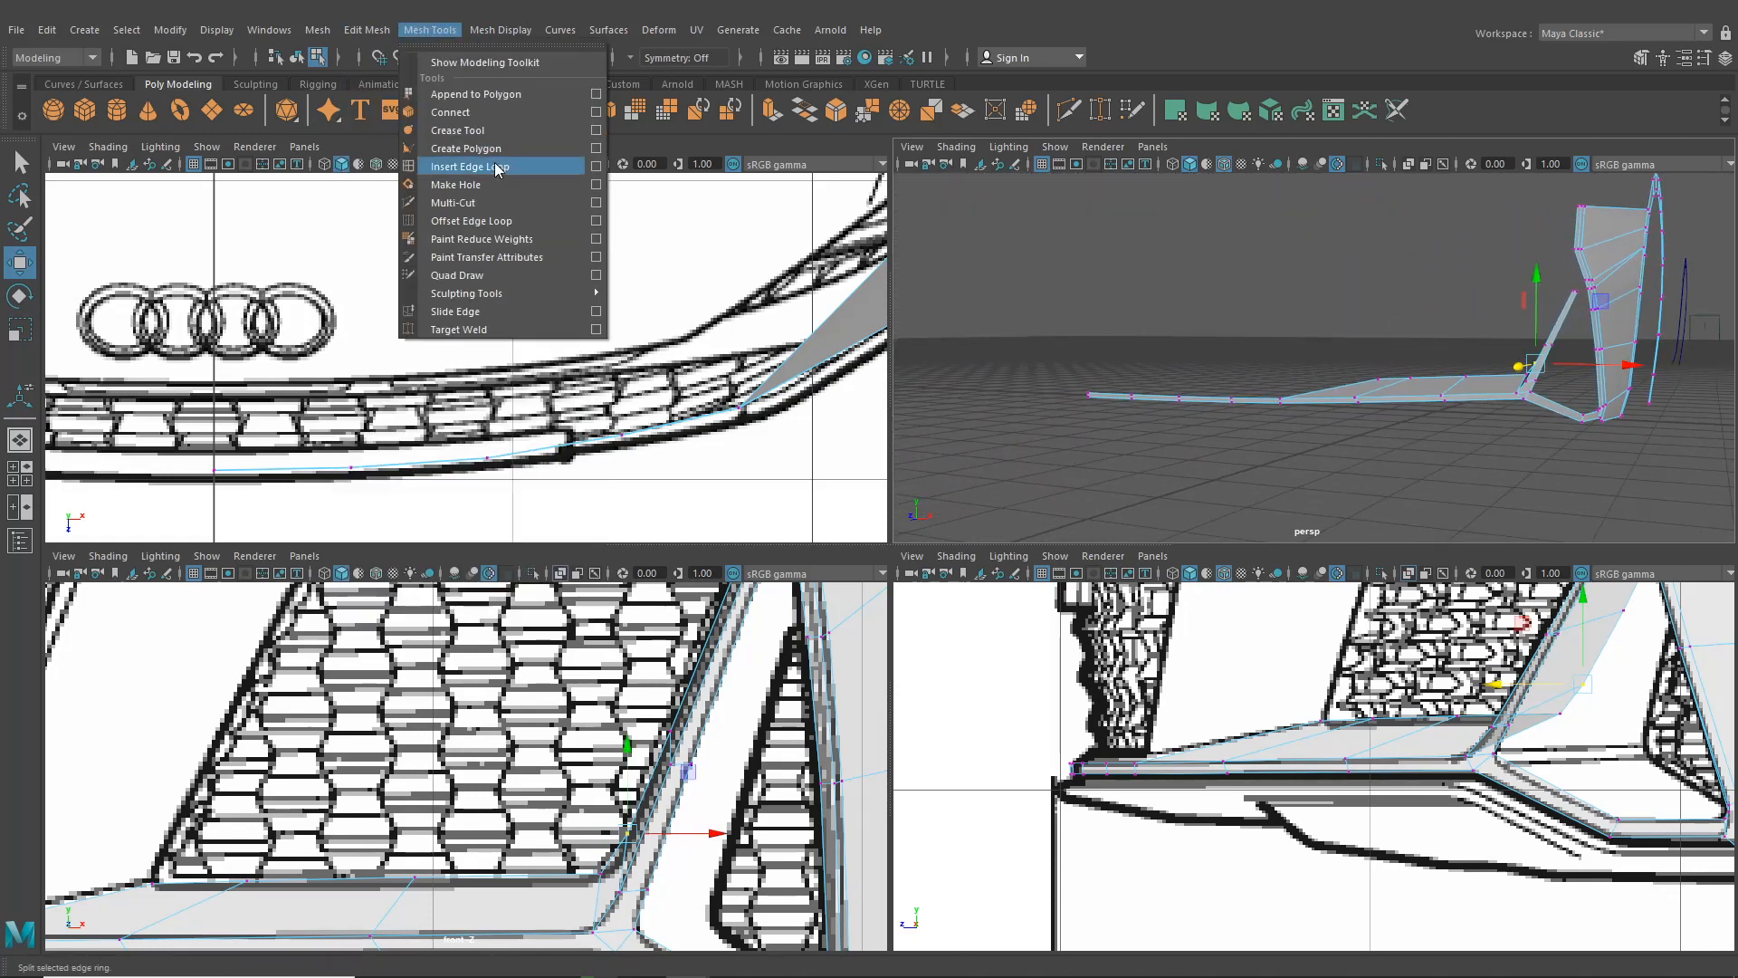
left_click(493, 172)
left_click_drag(1394, 385, 1312, 426, "alt")
scroll(1361, 405, "up", 3)
middle_click_drag(1313, 425, 1328, 399, "alt")
scroll(1328, 399, "up", 4)
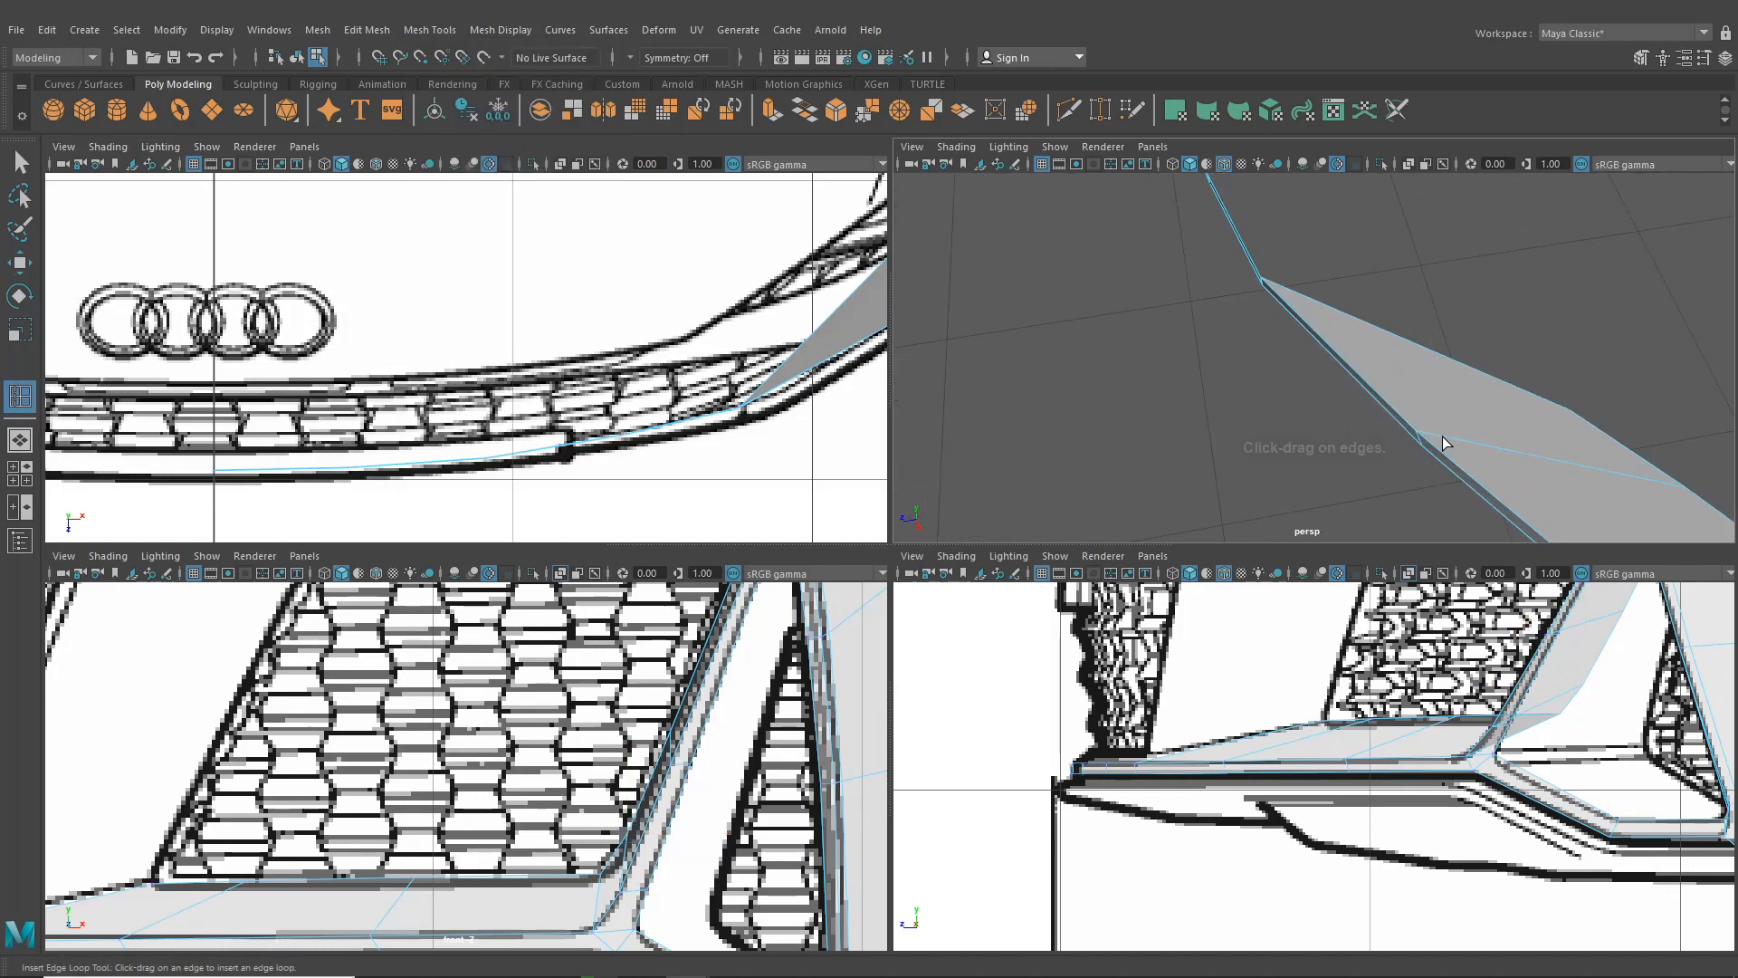
left_click_drag(1442, 436, 1538, 384)
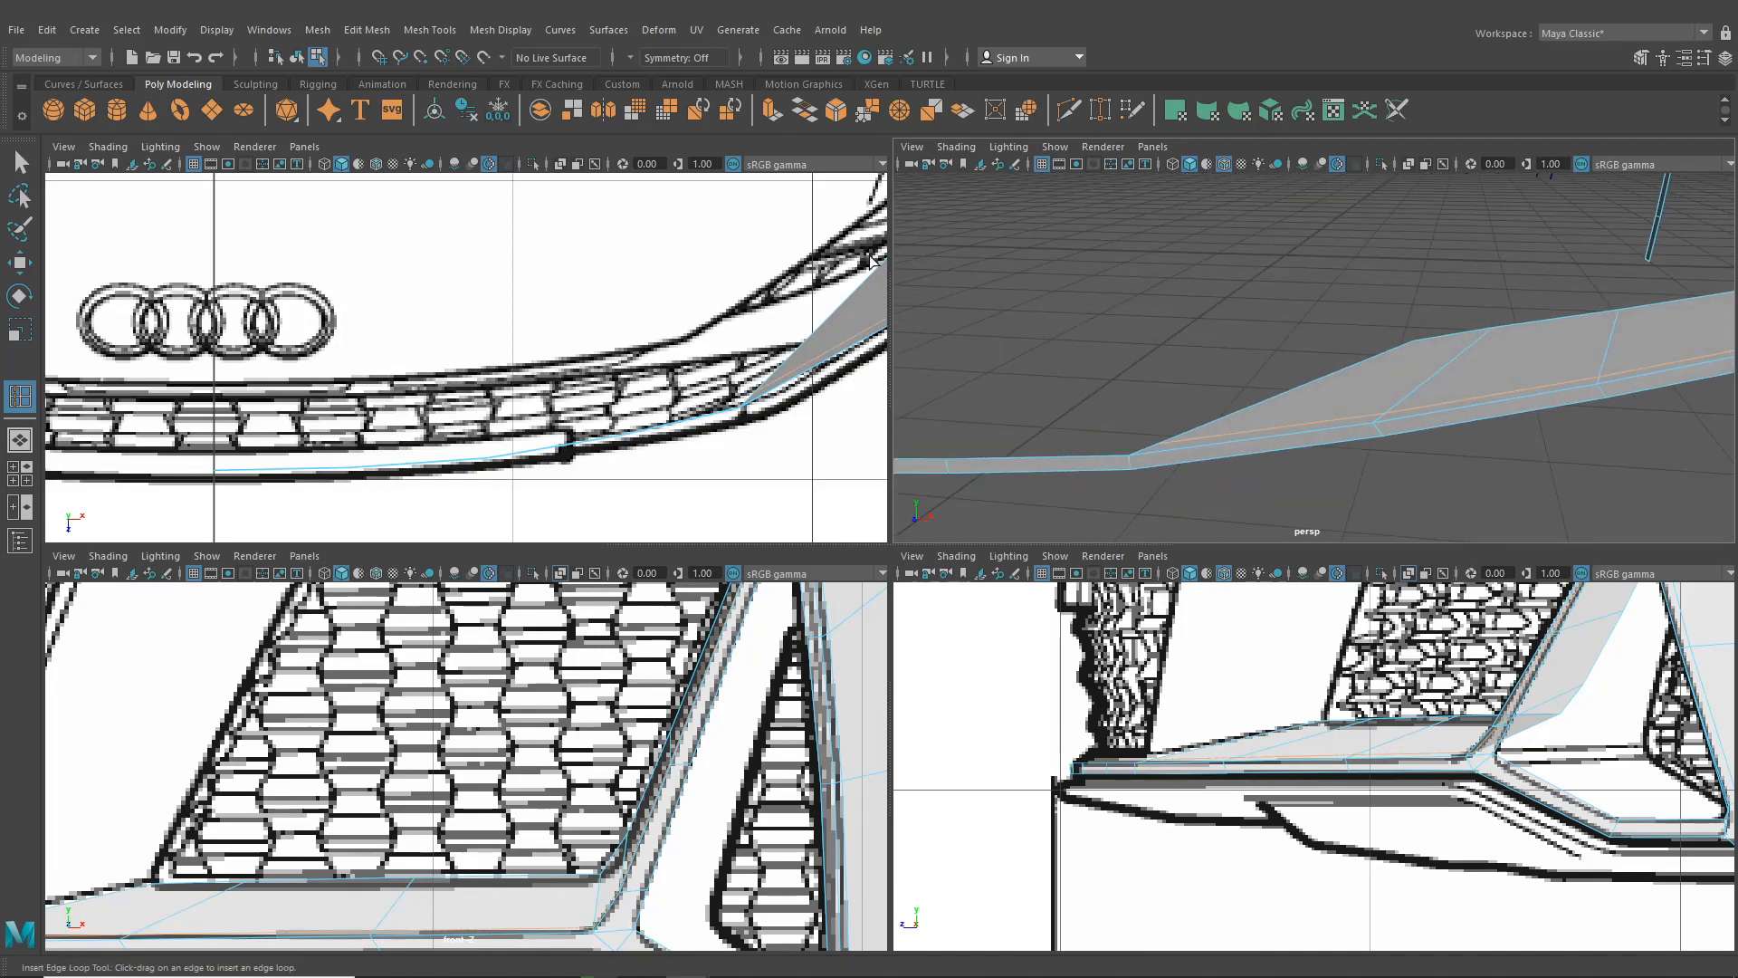
Insert an edge loop across the trim strip just inward of the flap's tip and adjust its depth to follow the curve
key("q")
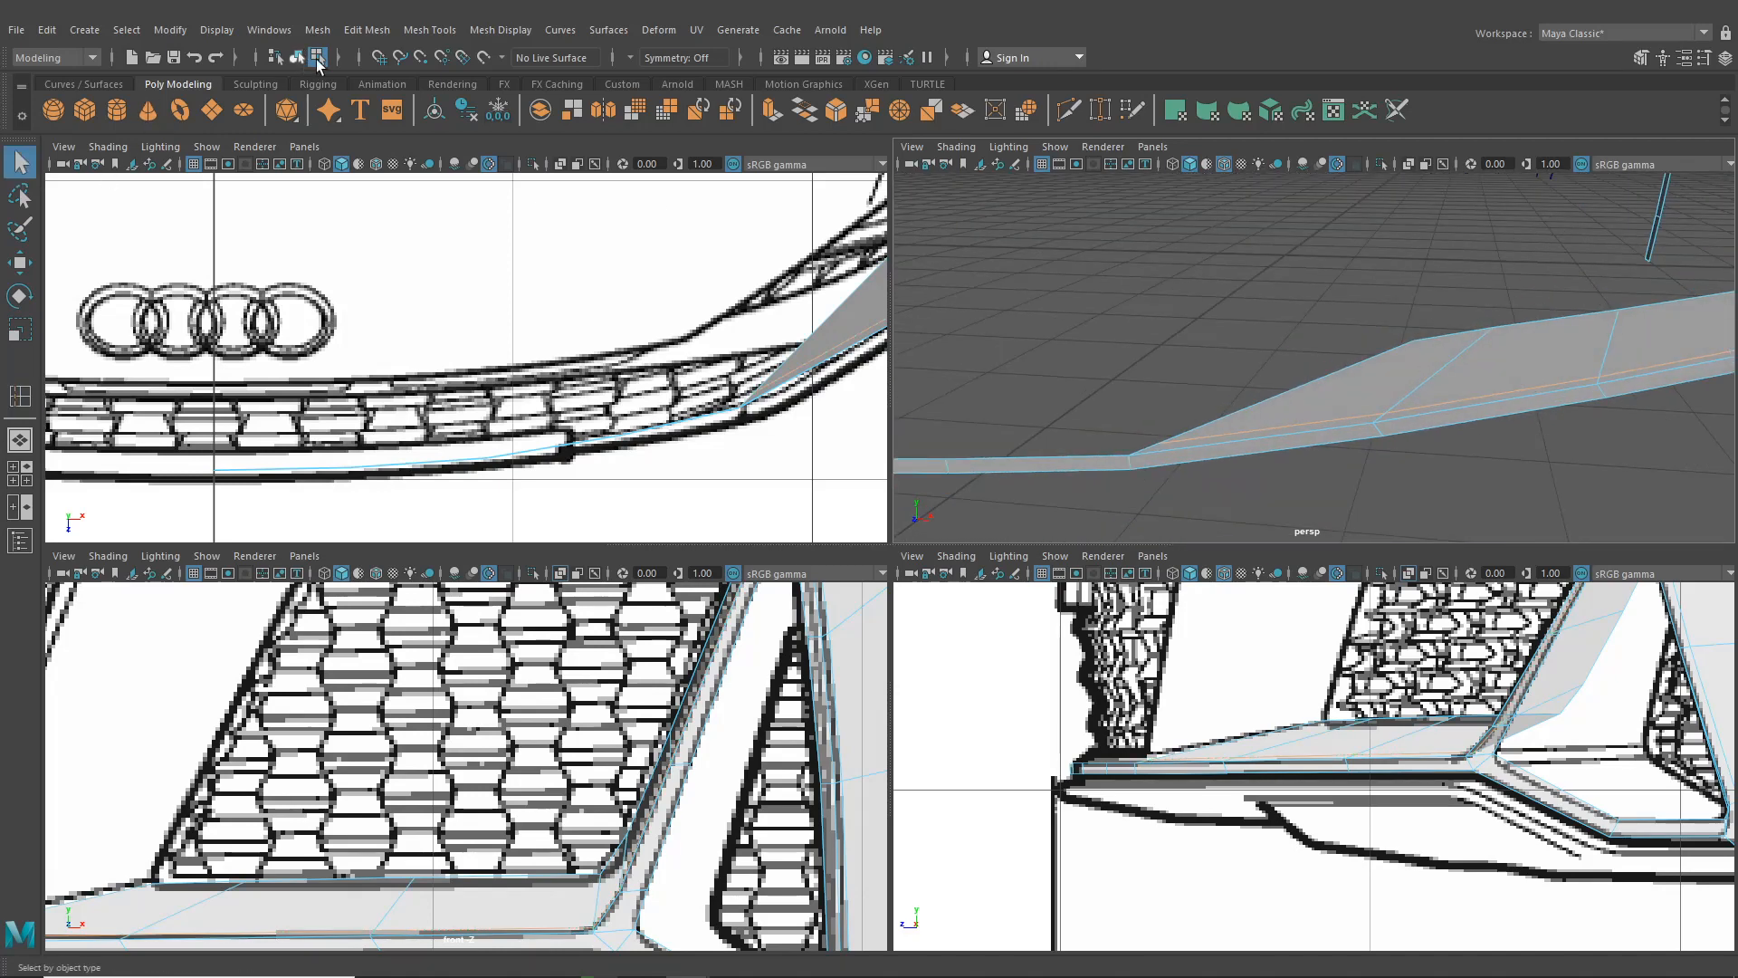
left_click(20, 398)
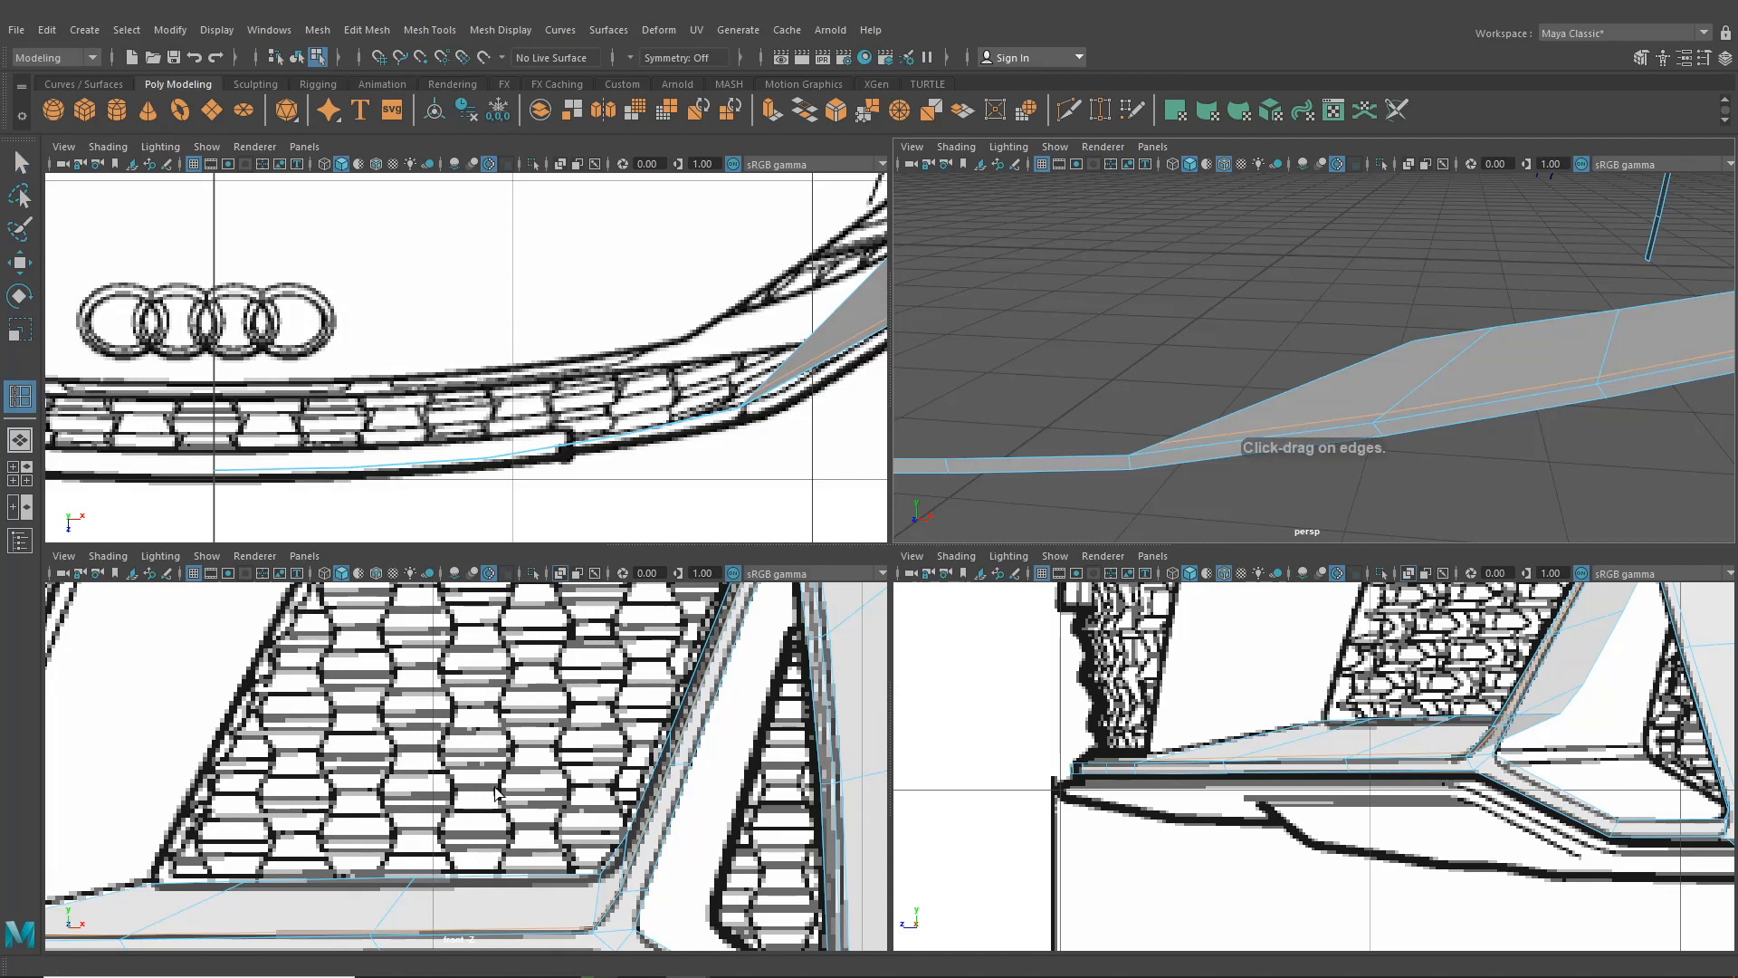
scroll(465, 710, "up", 5)
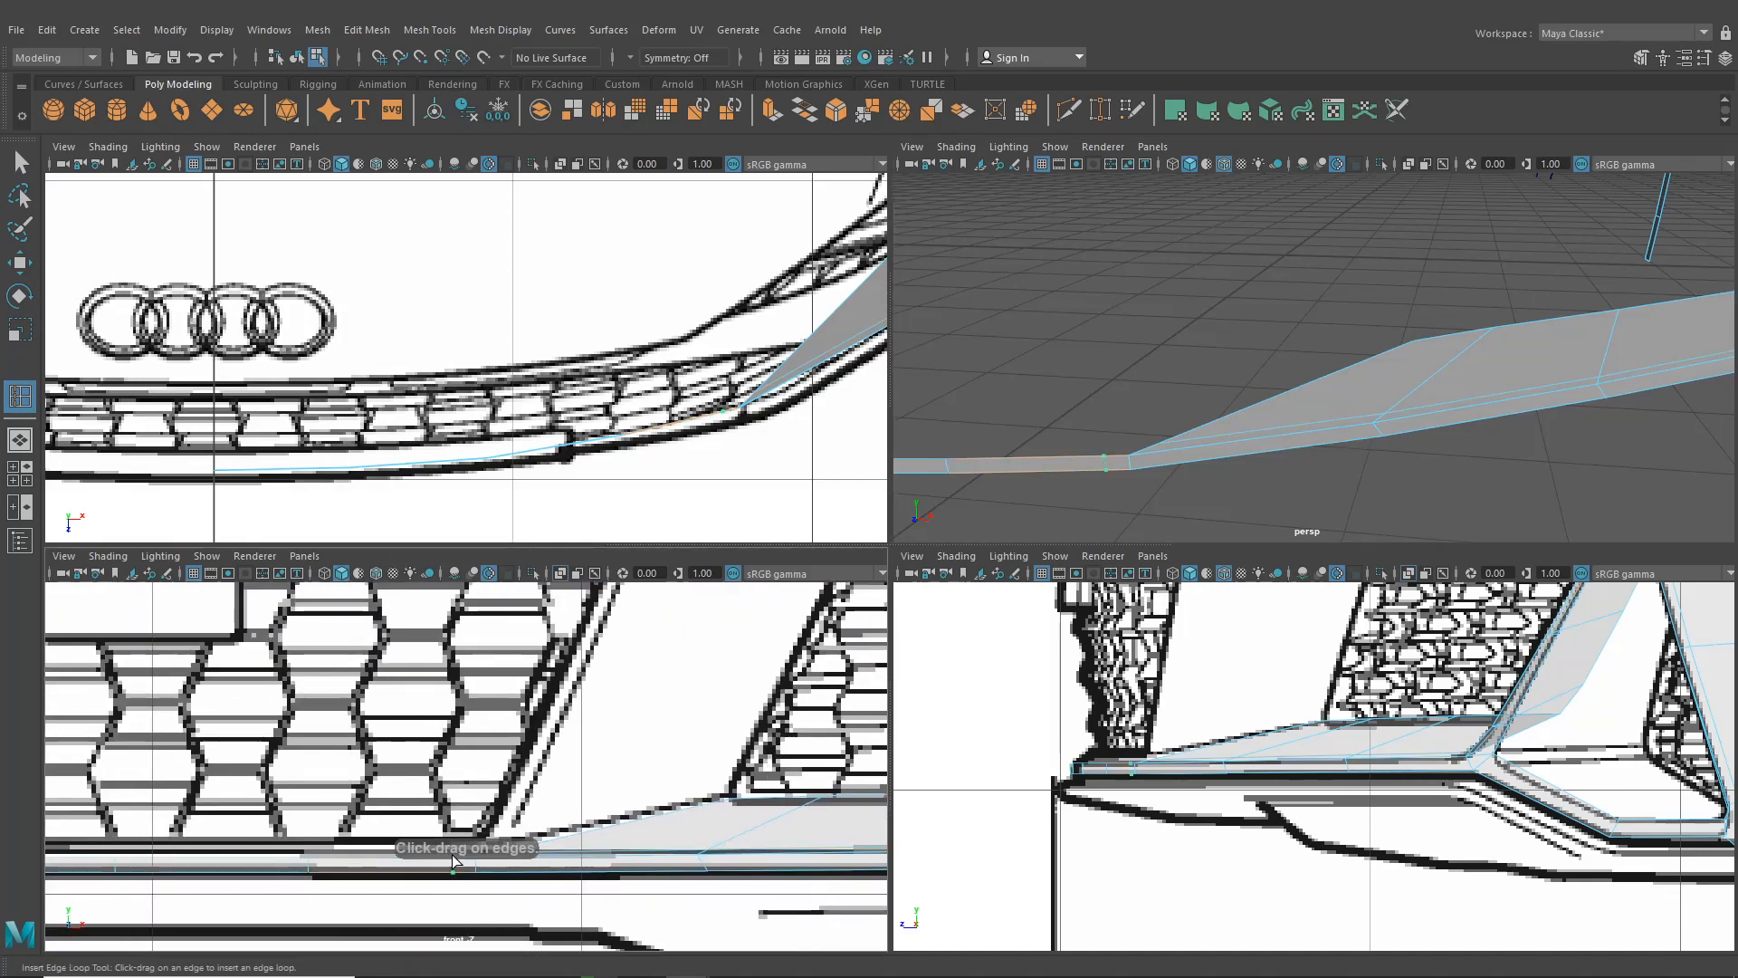
middle_click_drag(1230, 456, 1333, 450, "alt")
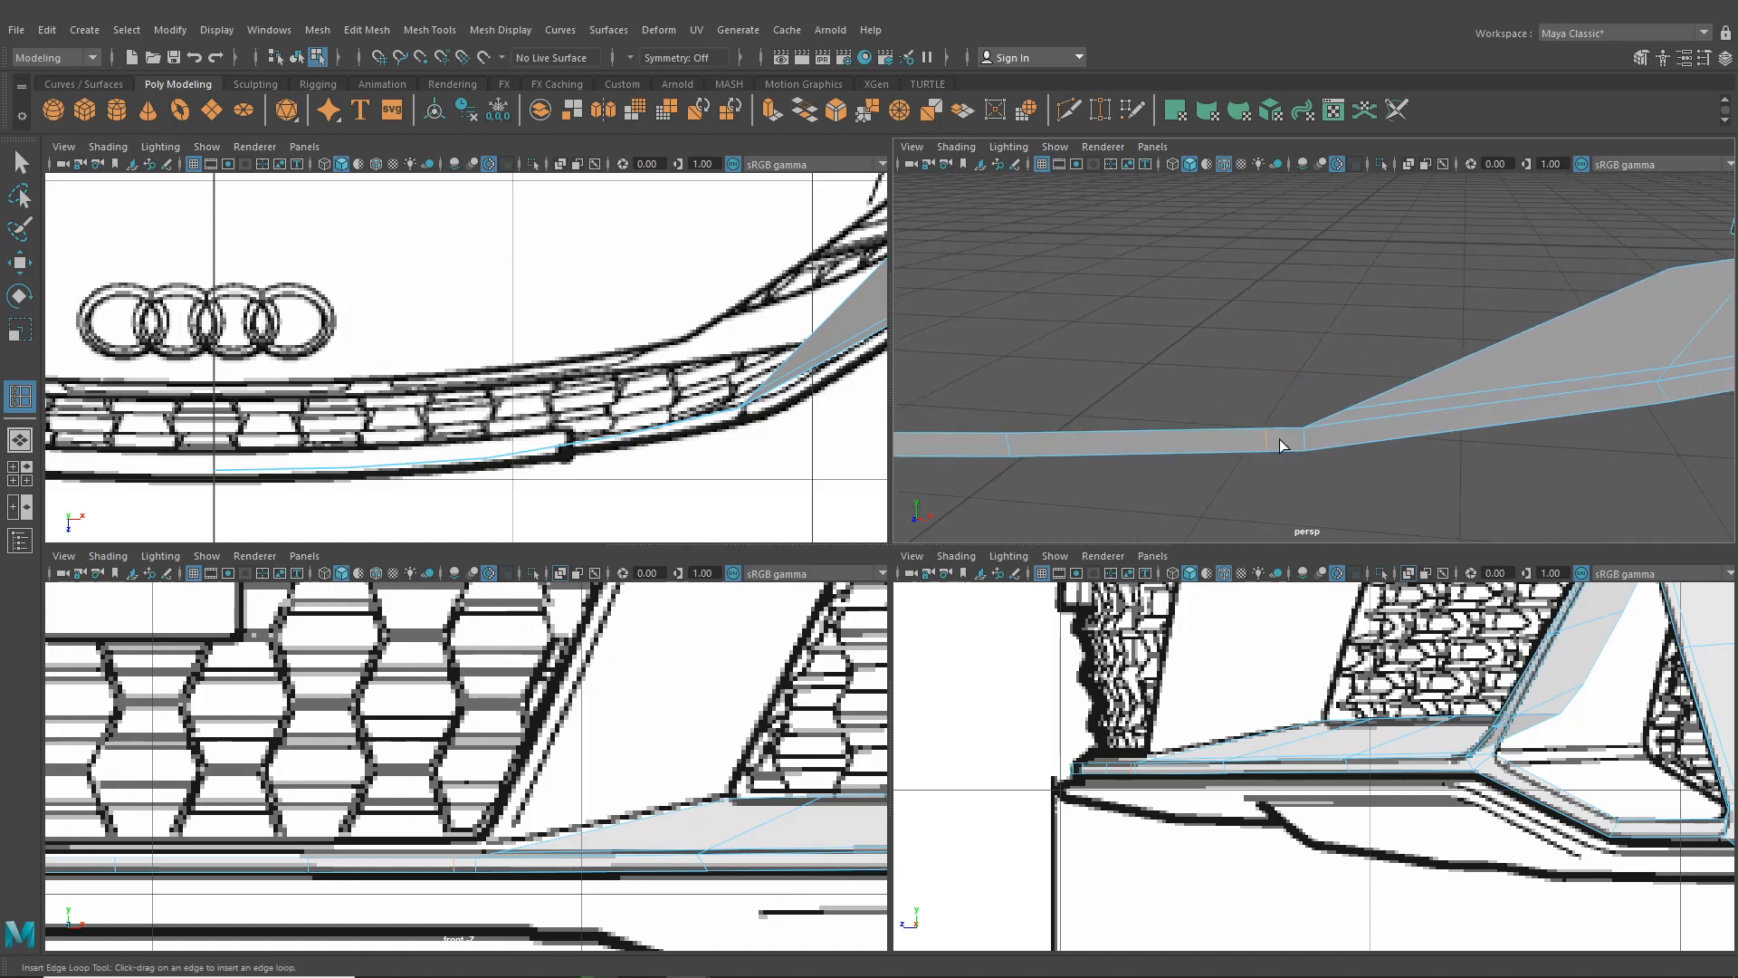
left_click(1279, 438)
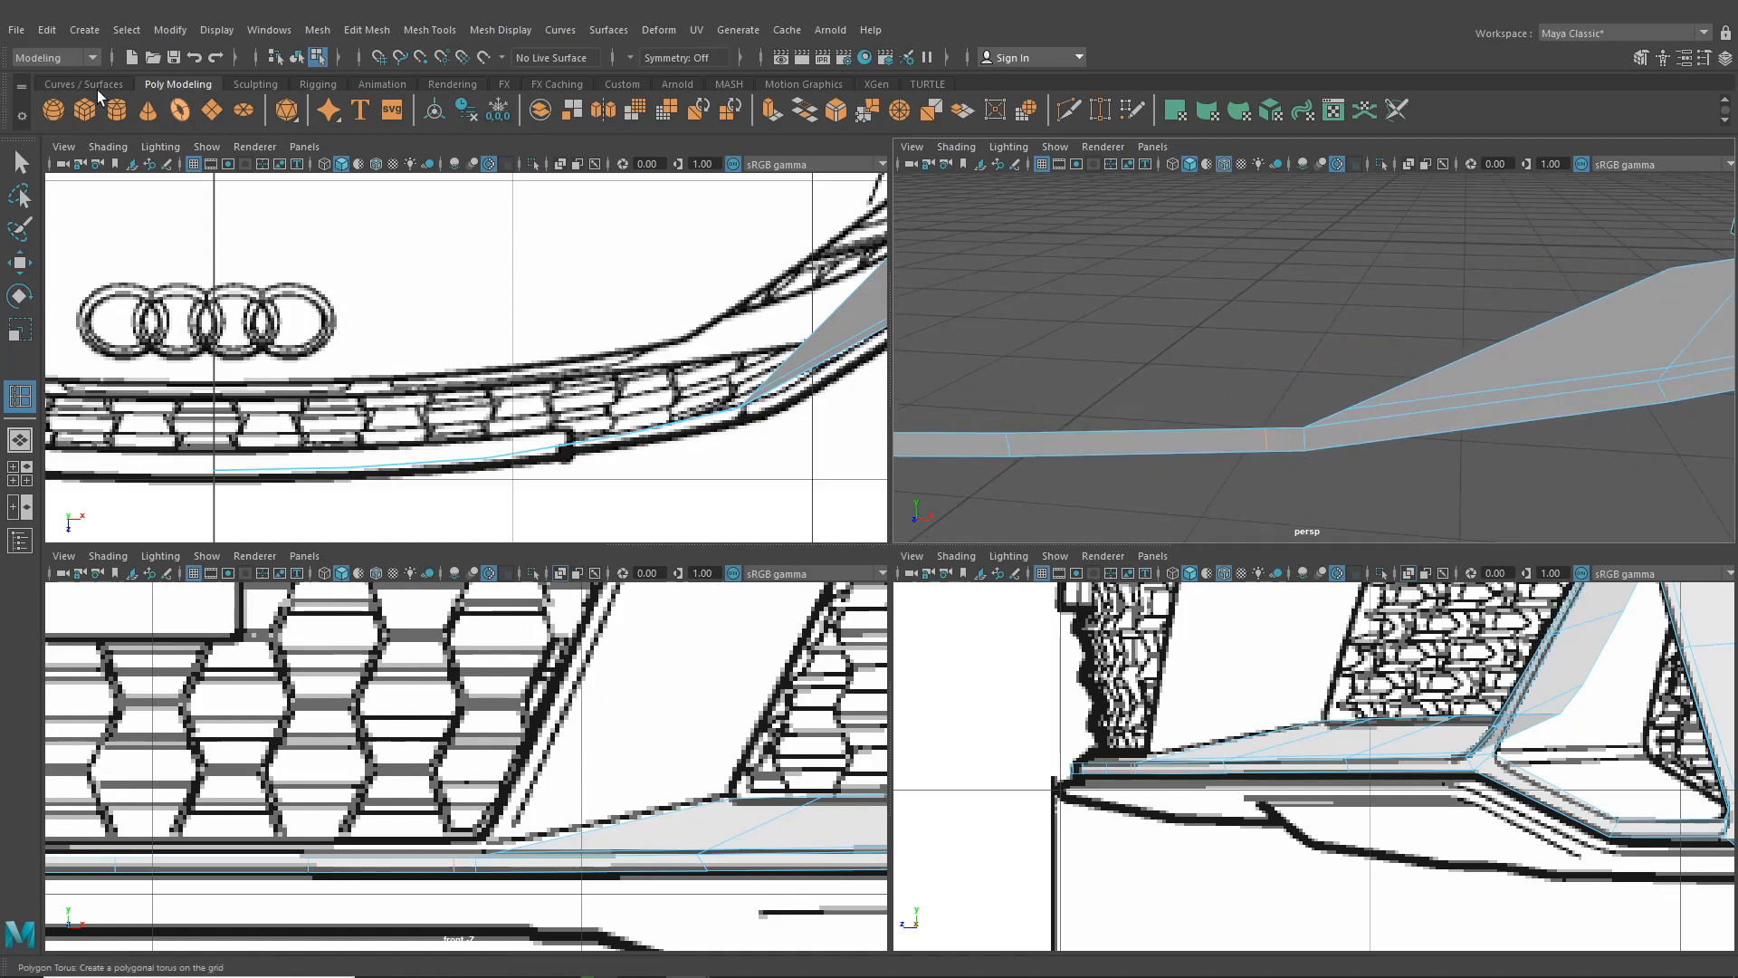
key("w")
left_click_drag(1279, 438, 1172, 441, "alt")
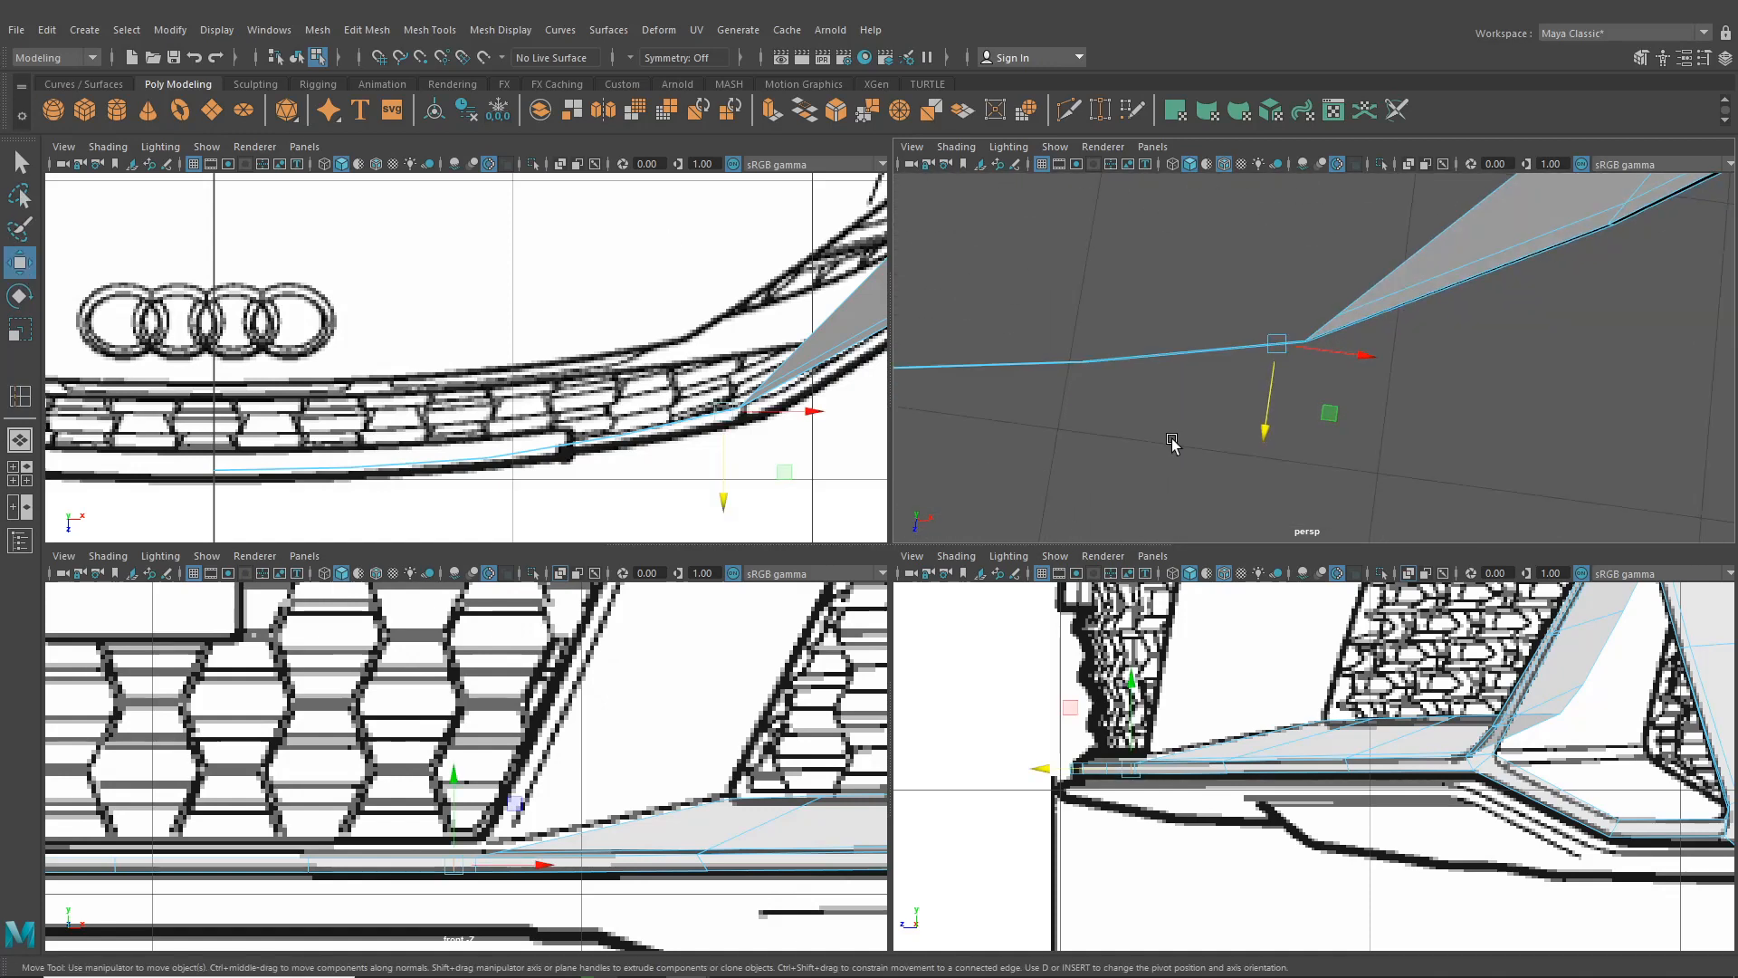
left_click_drag(1271, 420, 1145, 323)
Extrude the trim strip's upper edges from the centre line to the flap's tip and move the extruded edges backward
right_click_drag(1146, 320, 1151, 245)
left_click(1026, 251)
left_click(1086, 283, "shift")
left_click(1152, 312, "shift")
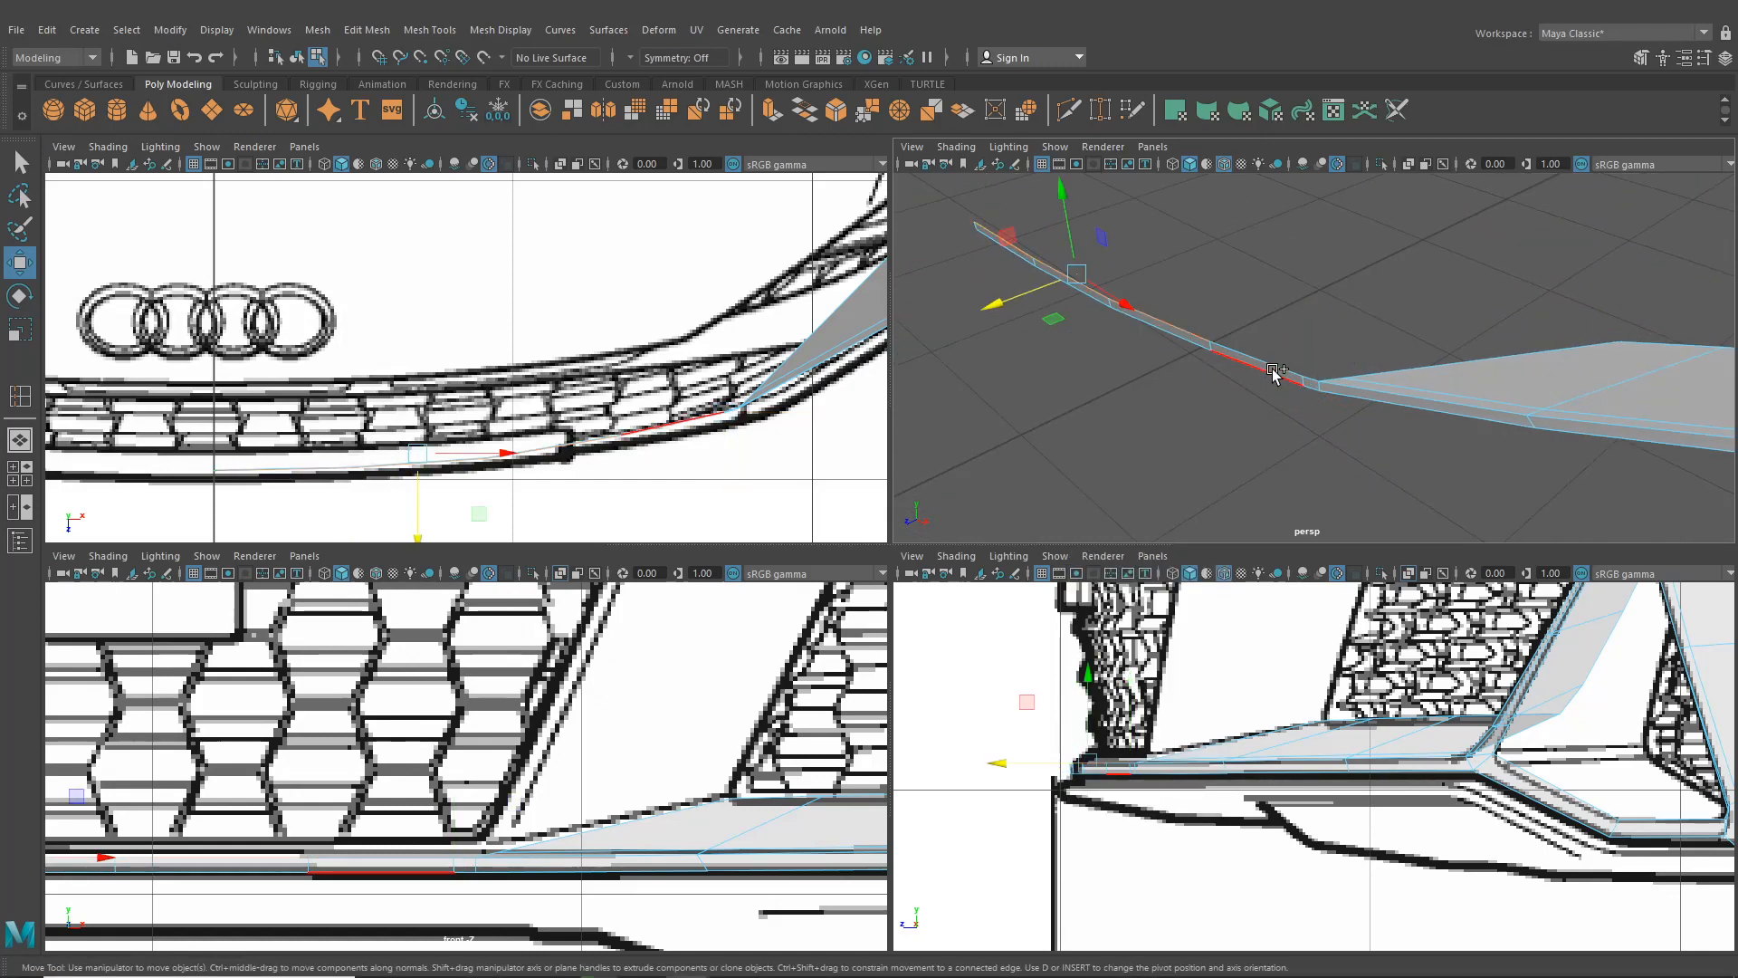
left_click(1275, 373, "shift")
left_click(1284, 381, "shift")
left_click(1303, 373, "shift")
left_click(1307, 377, "shift")
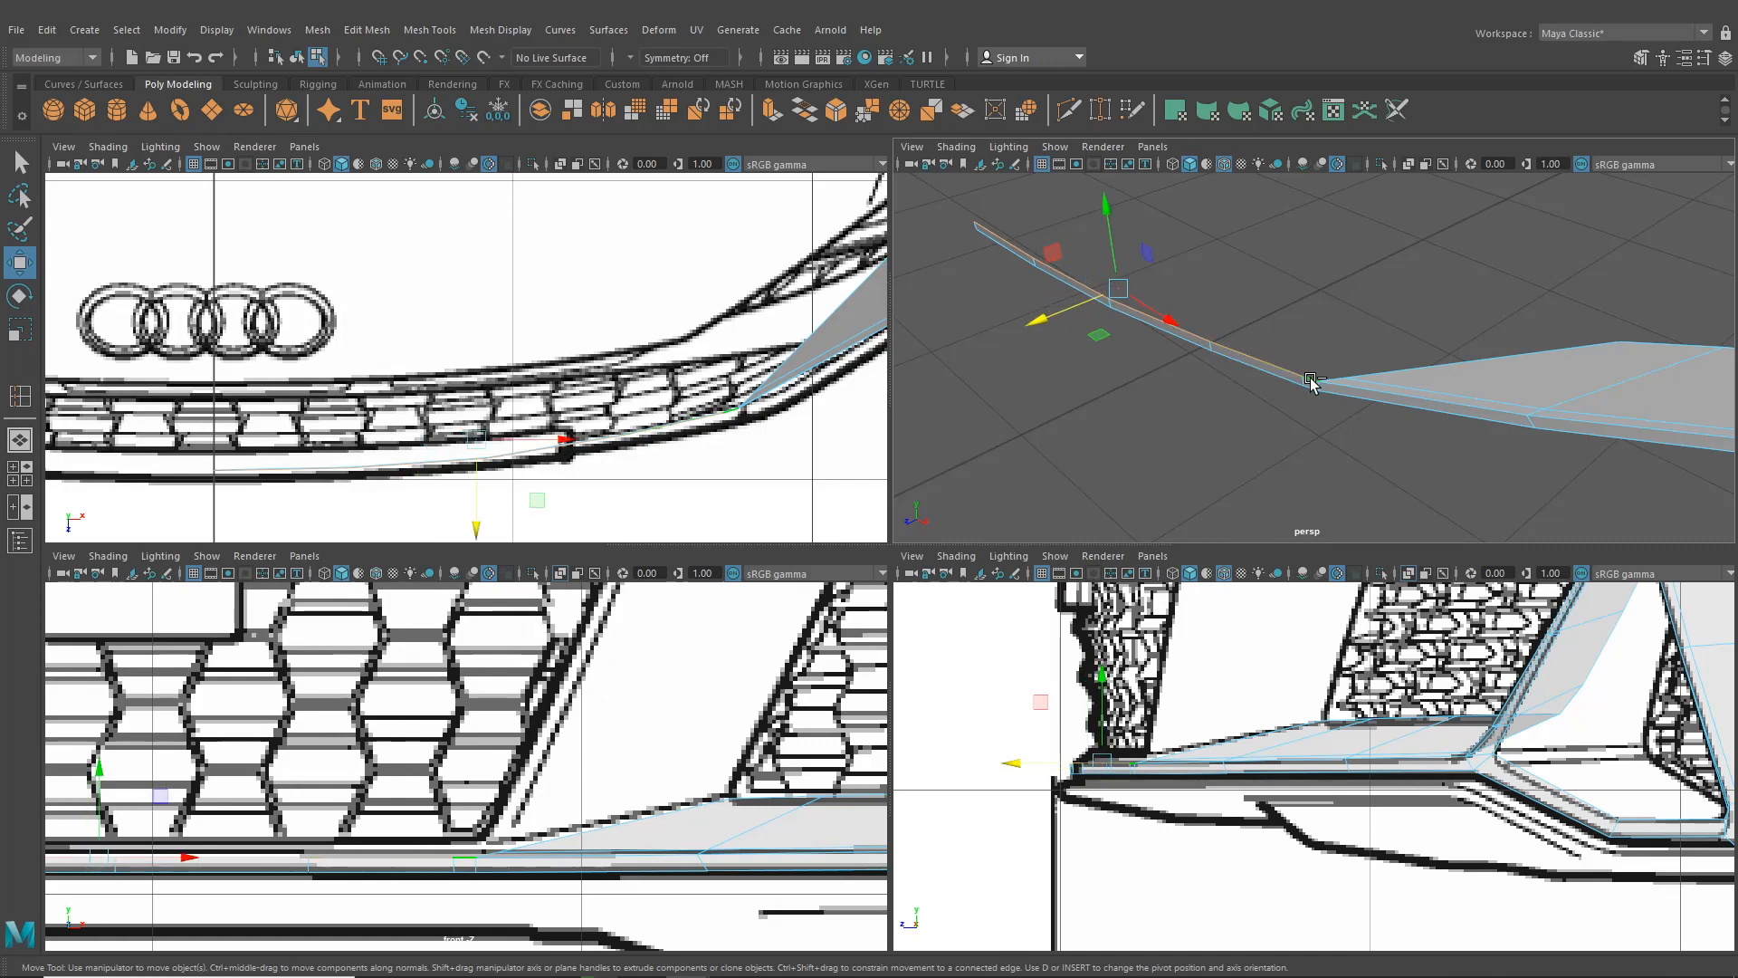
key("ctrl+e")
middle_click_drag(1304, 389, 1220, 391, "alt")
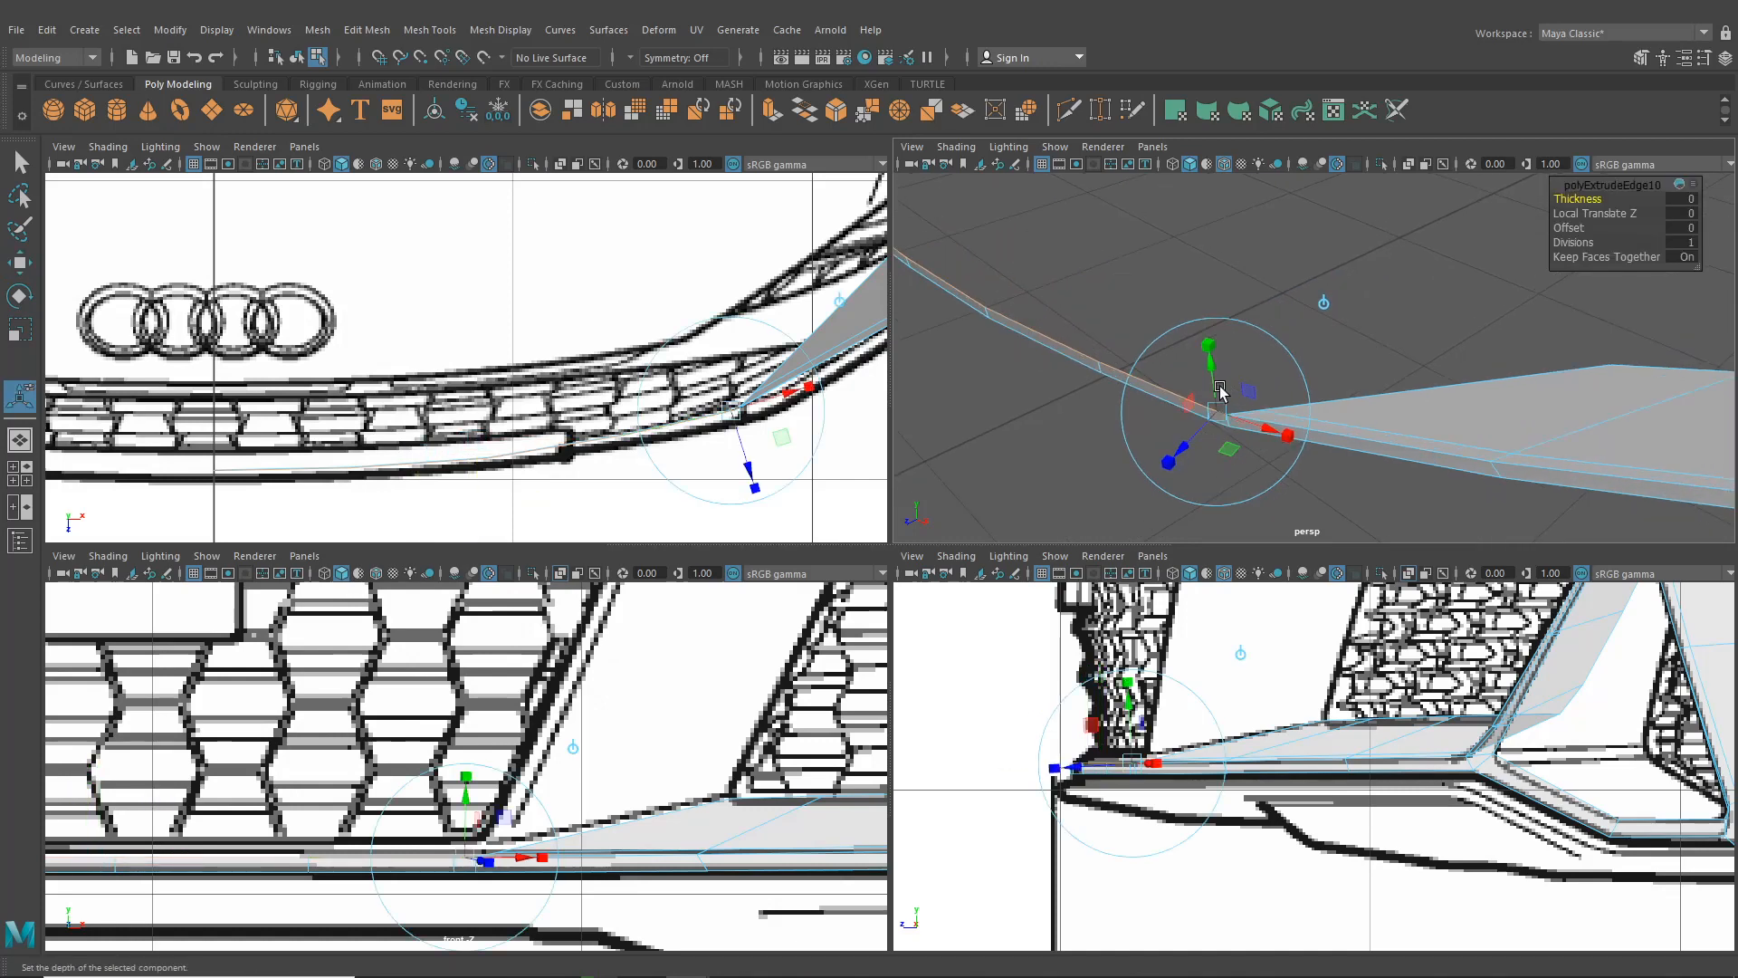
left_click(1317, 303)
left_click_drag(949, 323, 967, 319)
Target Weld the outer end vertex of the extruded strip to the adjoining vertex on the flap's edge loop
left_click_drag(1086, 344, 904, 365, "alt")
middle_click_drag(1094, 369, 1028, 447, "alt")
left_click_drag(1194, 254, 1427, 395)
right_click_drag(1427, 395, 1340, 394)
left_click(1100, 111)
left_click_drag(1232, 388, 1242, 333, "alt")
scroll(1199, 310, "up", 2)
scroll(1177, 371, "down", 1)
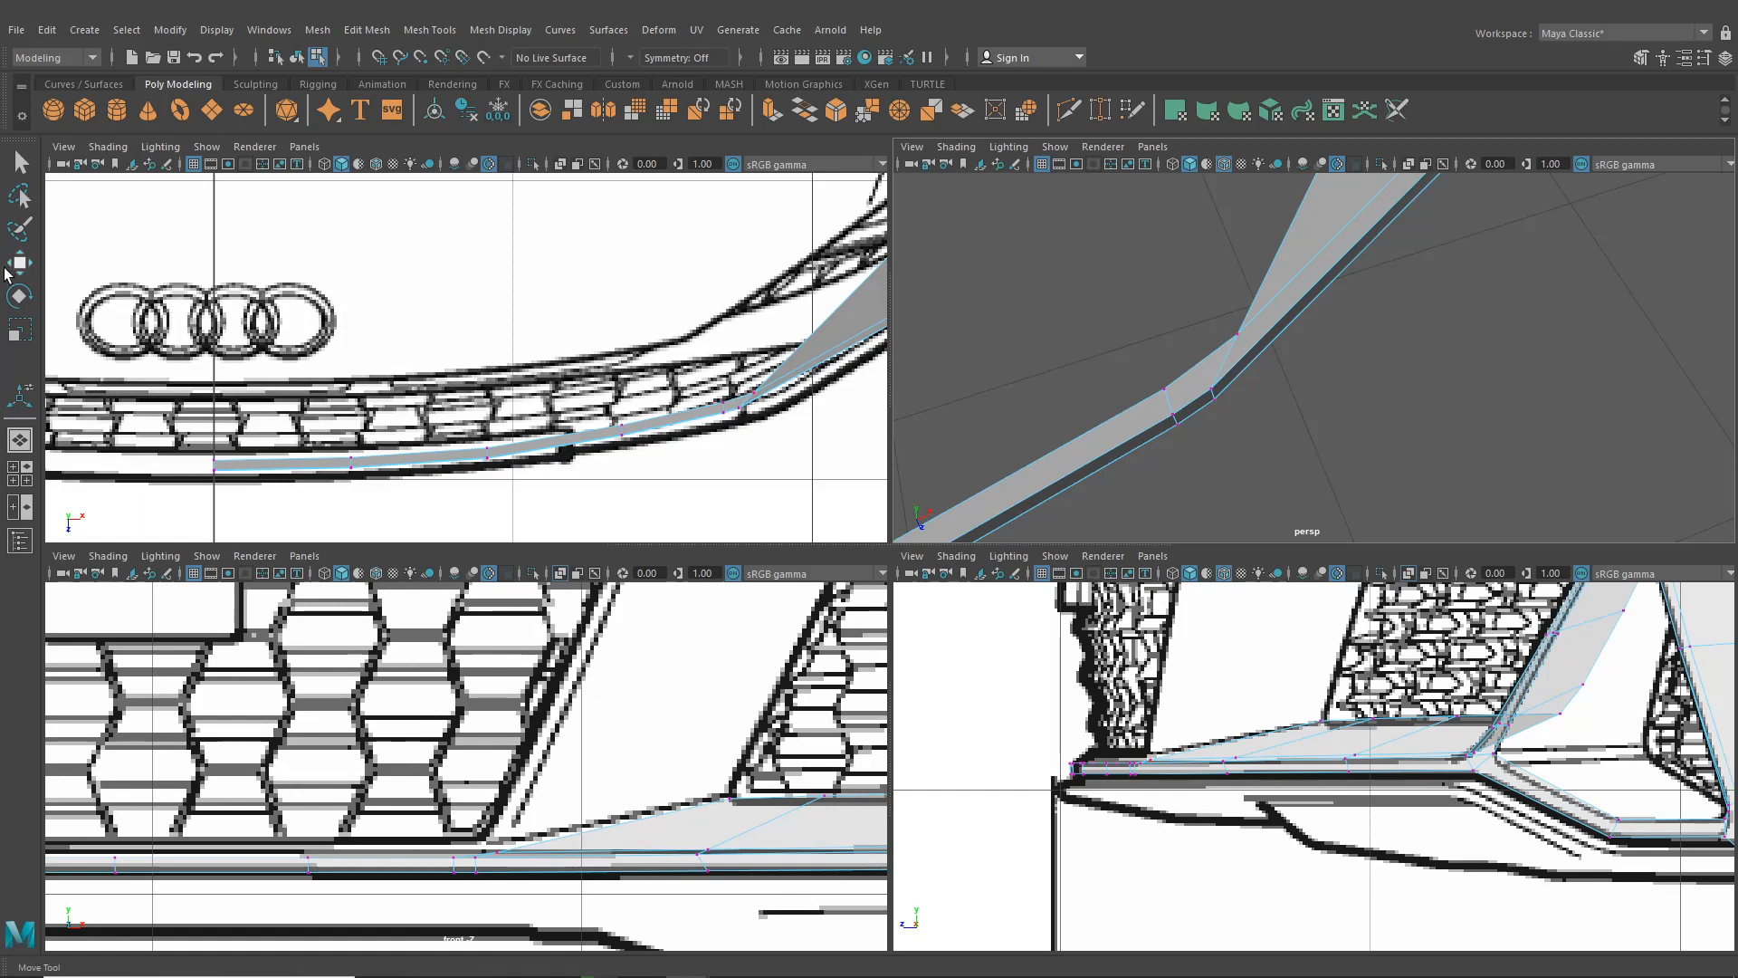
Move the extruded strip's rear vertex nearest the flap outward and adjust its depth to line up with the trim
left_click(1179, 386)
left_click_drag(1237, 358, 1239, 356)
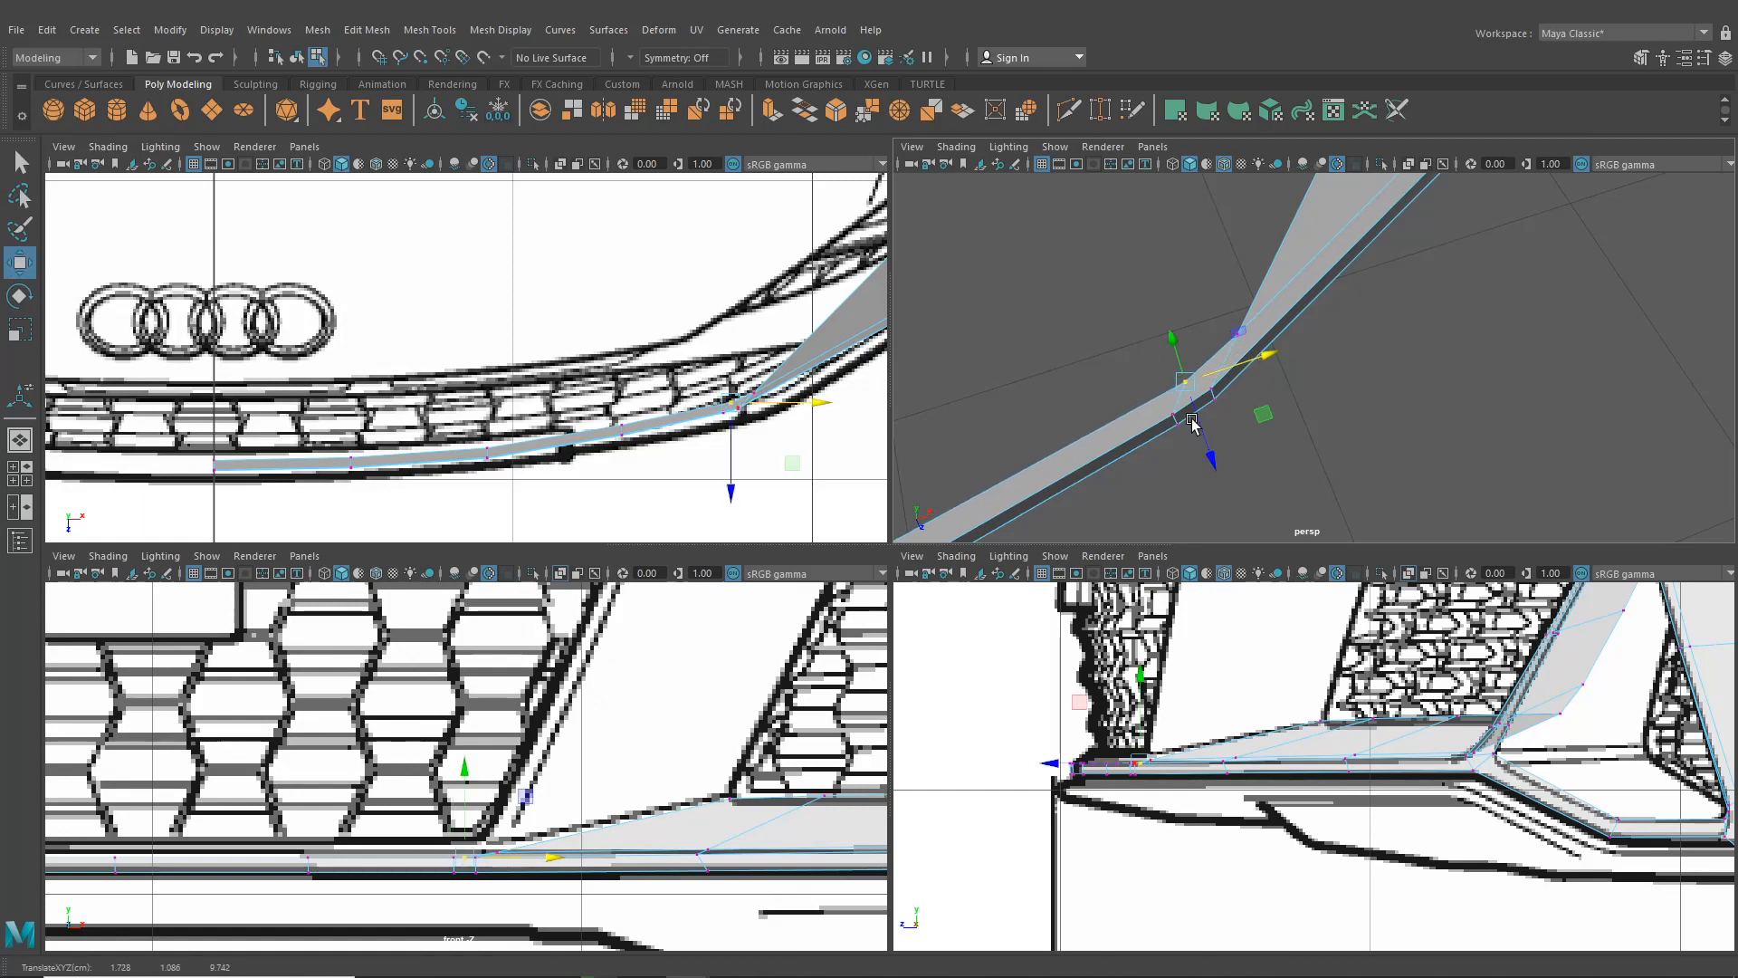
left_click_drag(1195, 423, 1123, 382)
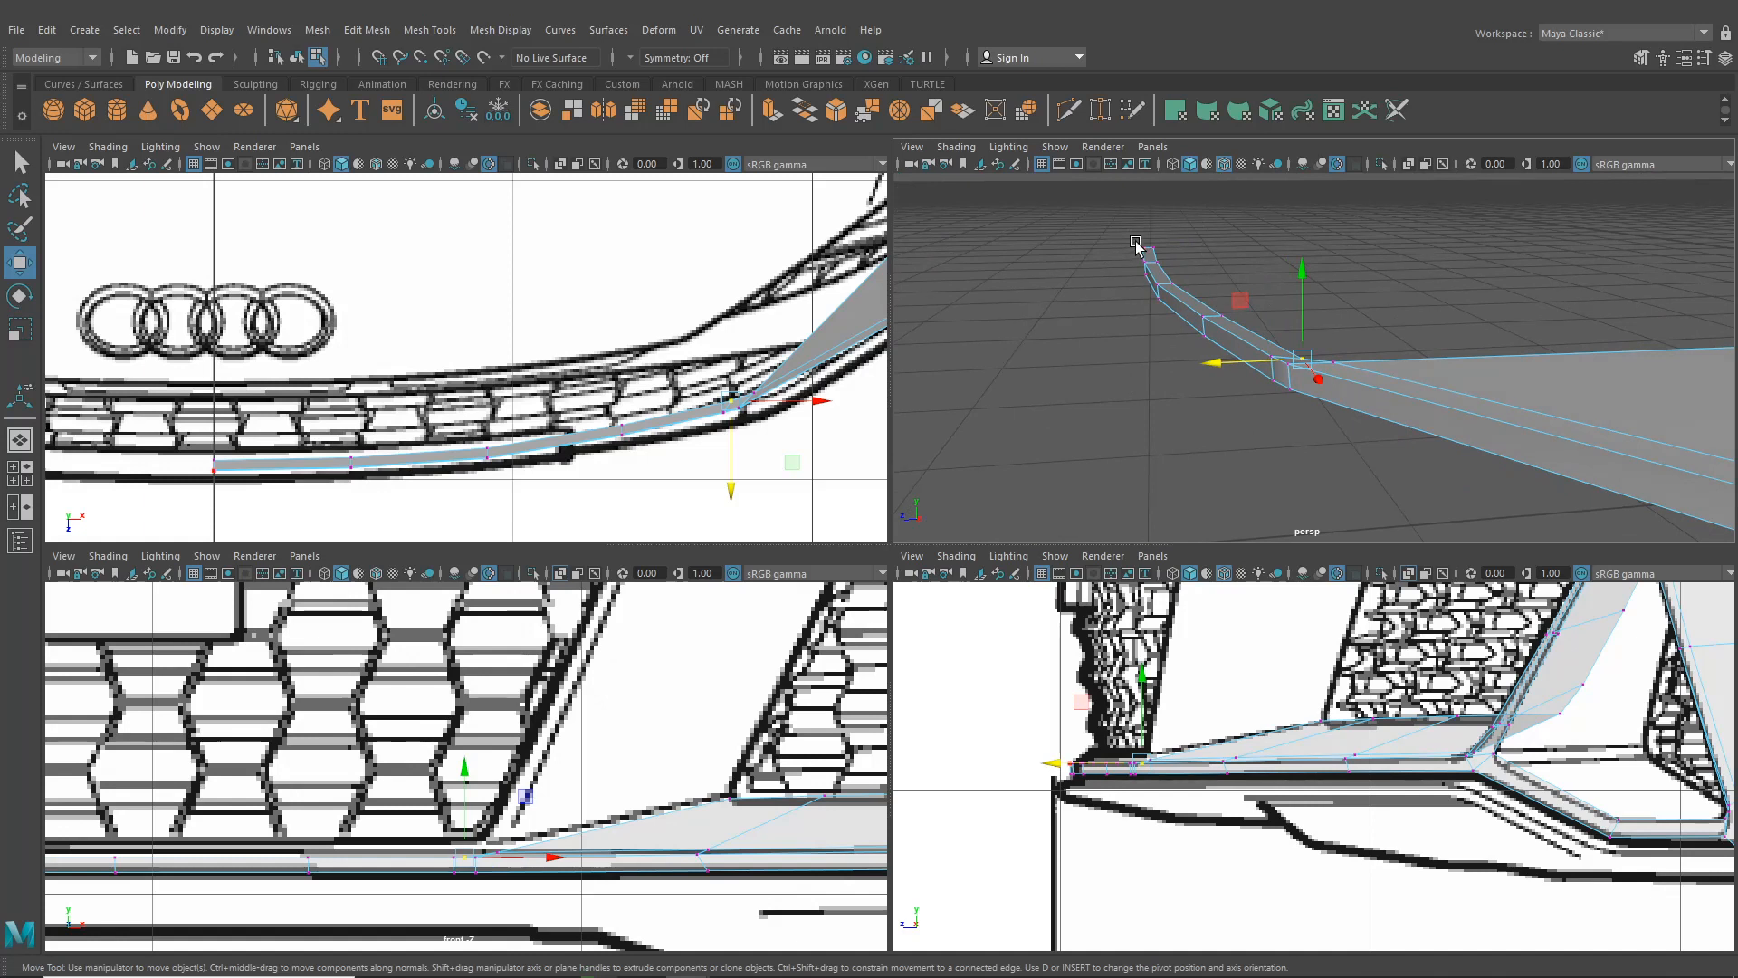
Select the rear row of vertices on the extruded strip and raise them slightly
left_click(1163, 255)
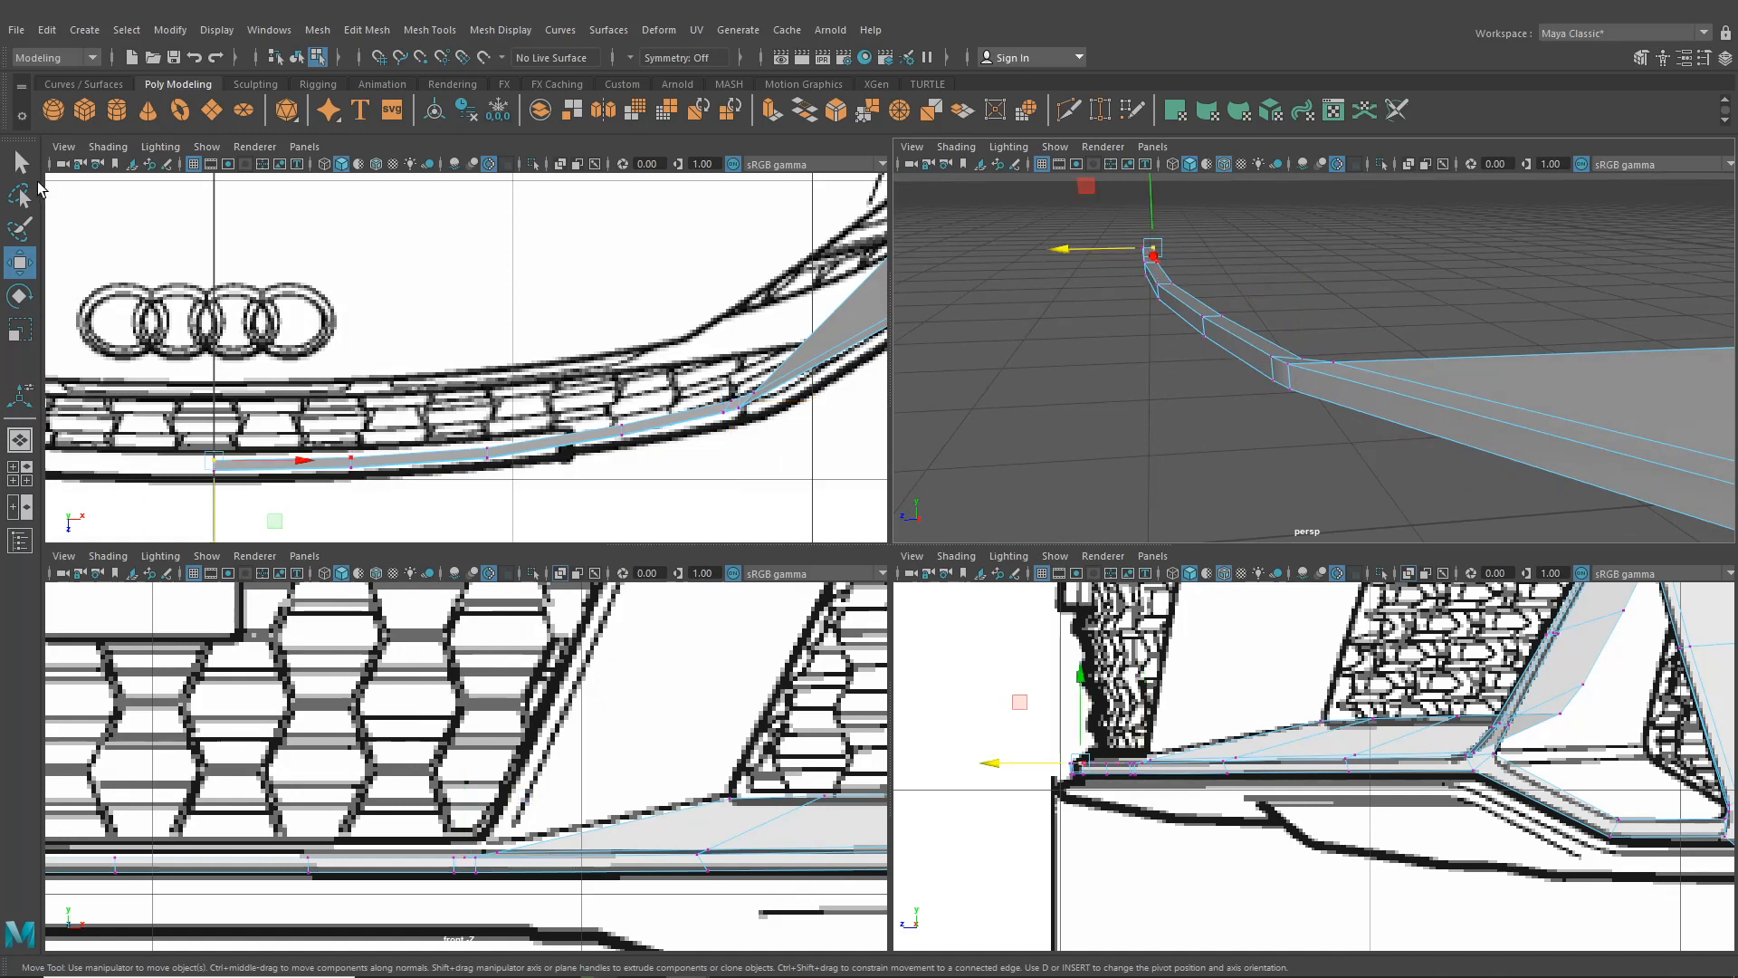
left_click(21, 163)
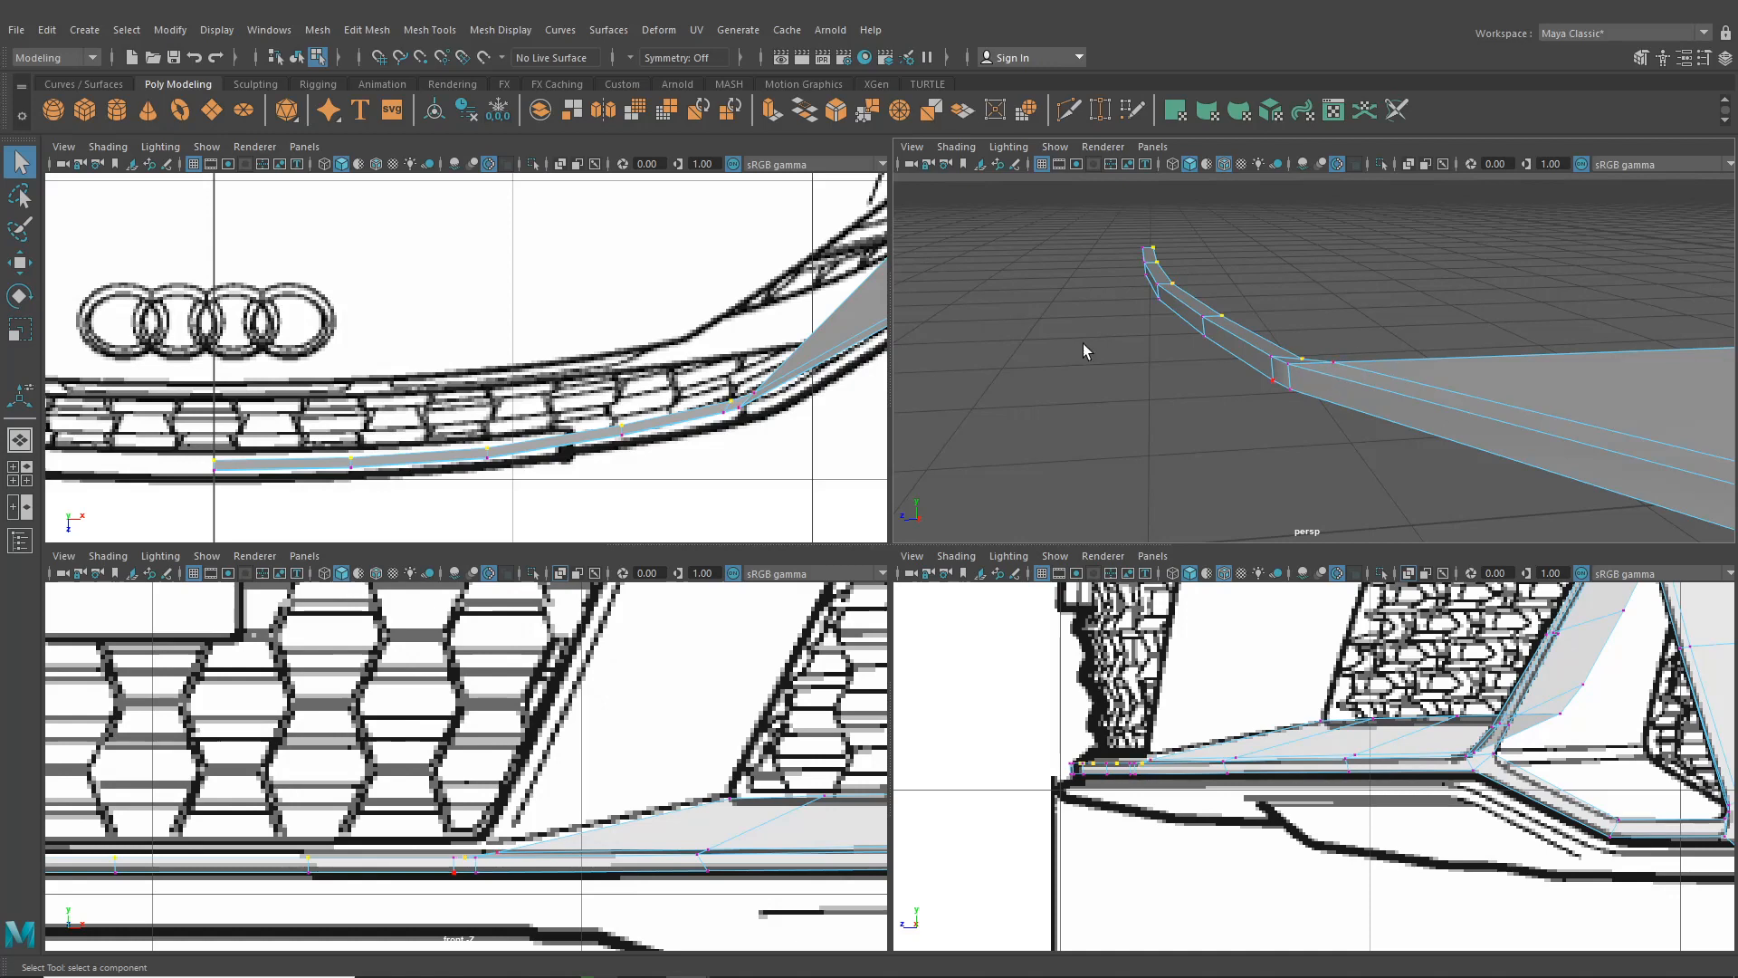
middle_click_drag(1280, 382, 1227, 466, "alt")
left_click_drag(1227, 467, 1198, 444, "alt")
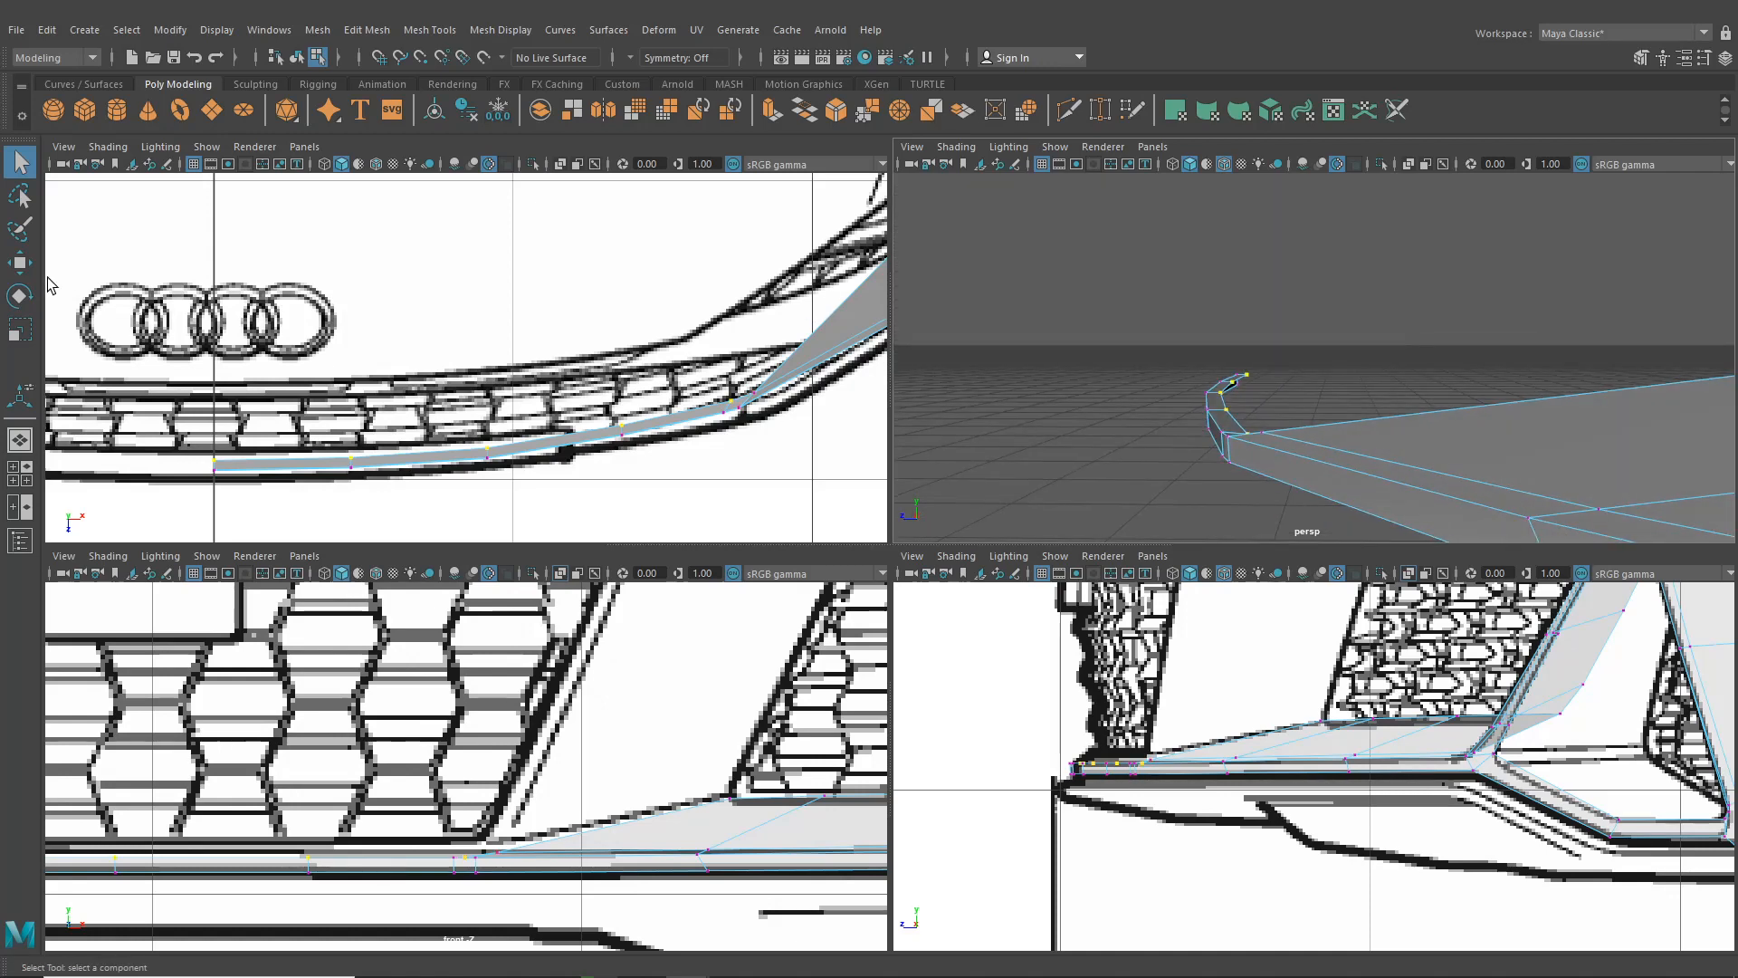
key("w")
left_click_drag(1251, 307, 1430, 337)
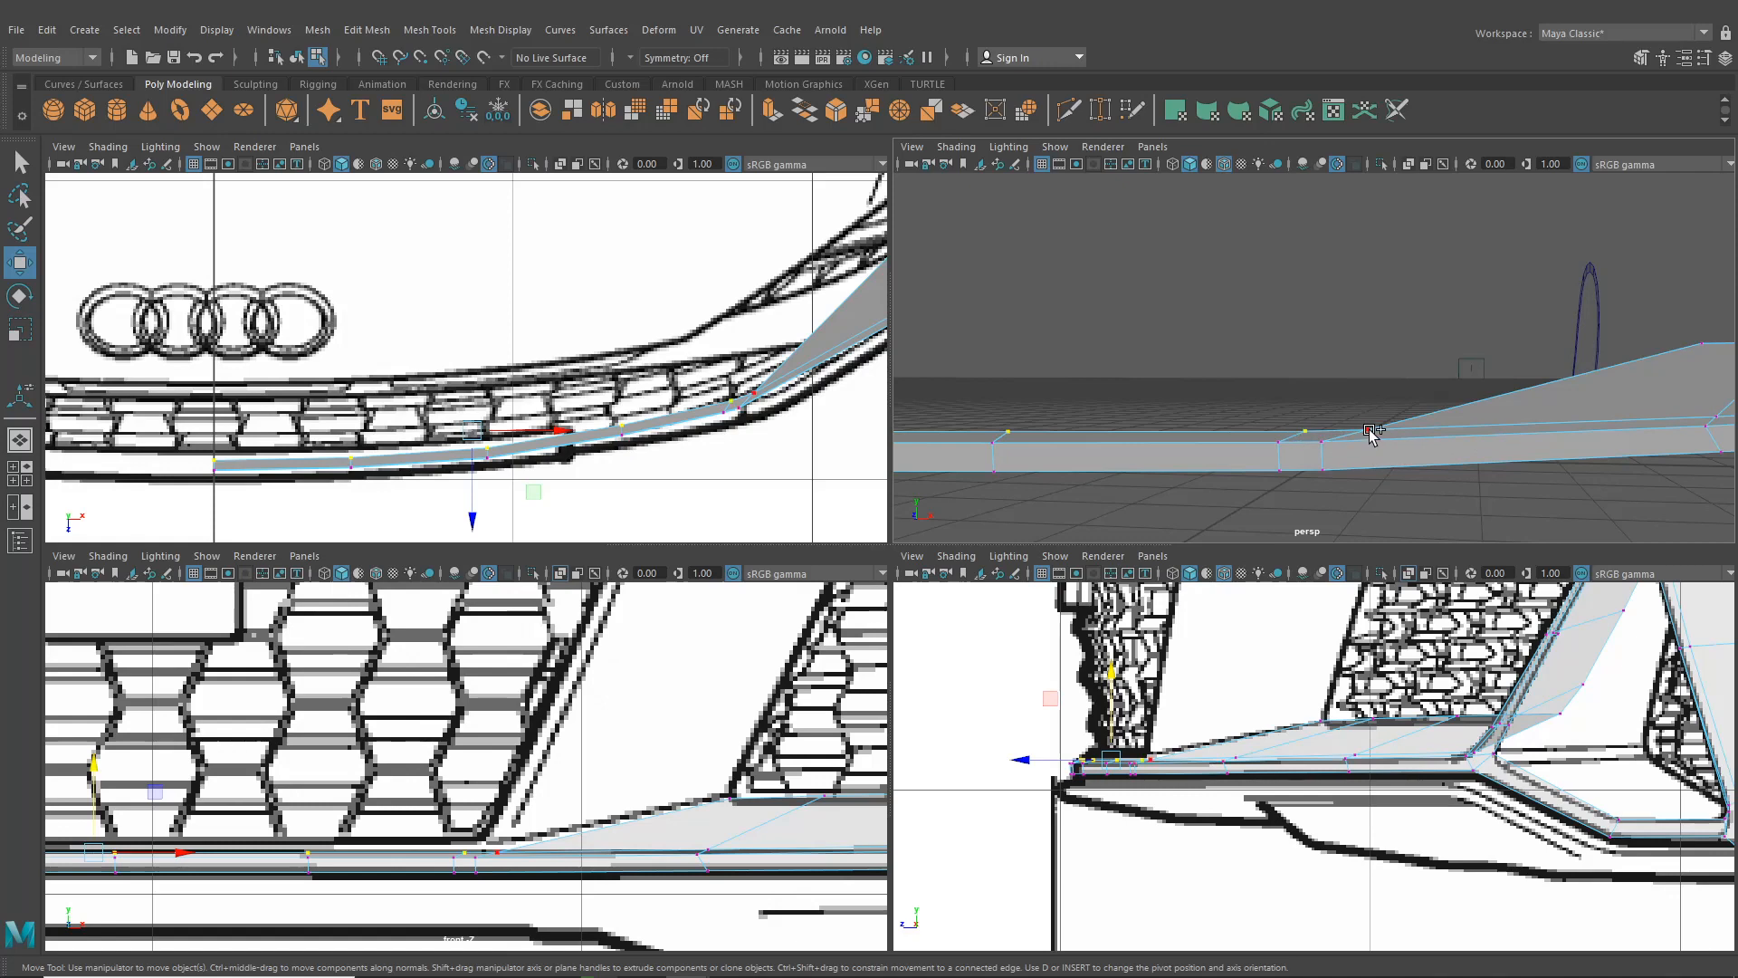
Add the crease vertices along the flap, up to the side intake corner, to the selected rear row and raise them slightly
left_click(1369, 430, "shift")
middle_click_drag(1660, 434, 1421, 437, "alt")
left_click(1491, 429, "shift")
left_click(1444, 427, "shift")
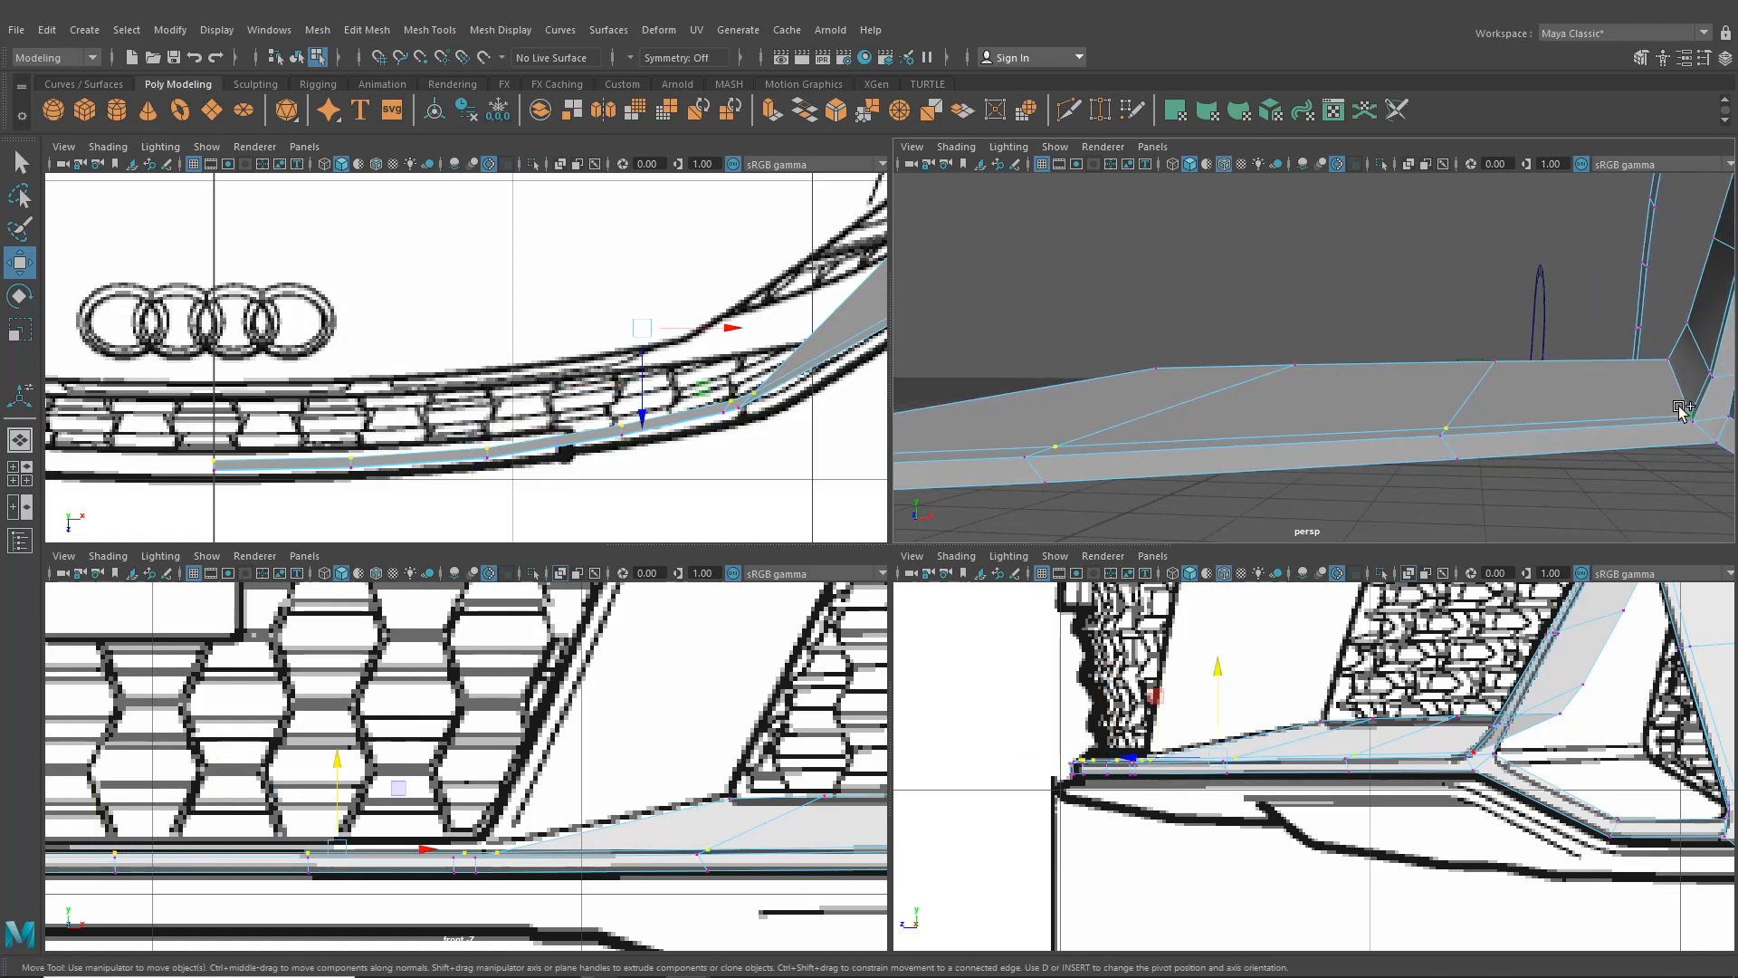
left_click(1681, 409, "shift")
middle_click_drag(1157, 403, 1407, 372, "alt")
left_click_drag(1109, 337, 1105, 319)
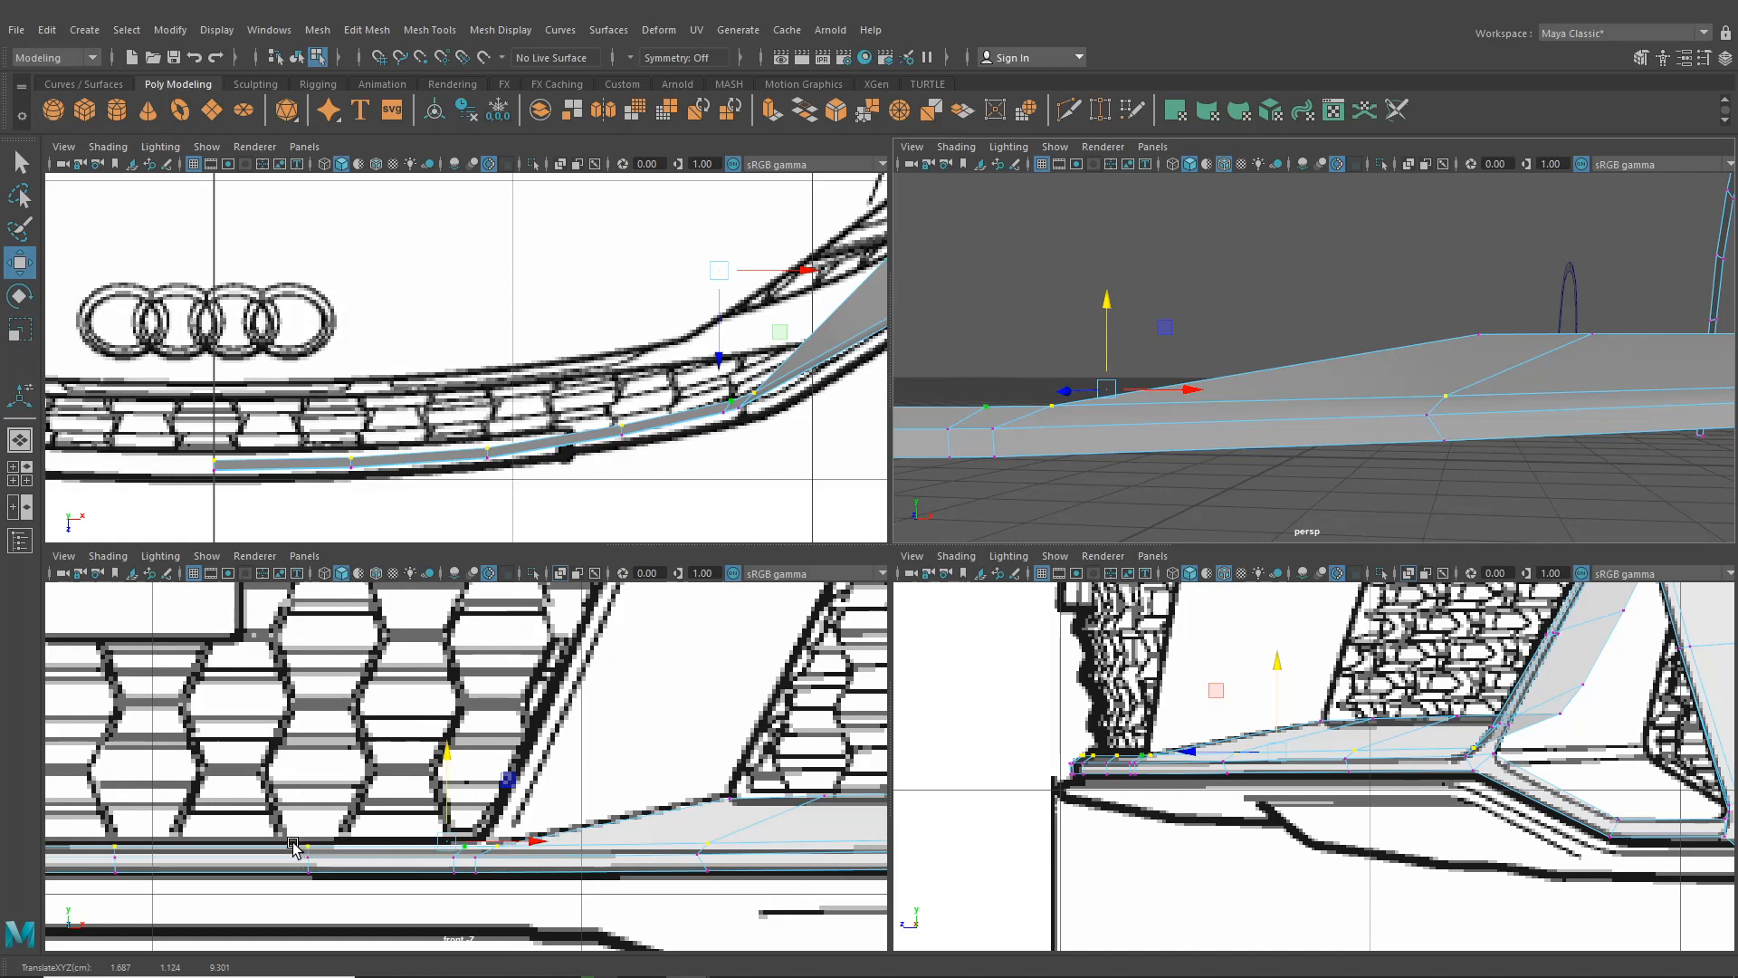
Shift the lower and upper vertices on the inner edge of the side intake's upright frame slightly sideways
left_click_drag(1186, 422, 1482, 423, "alt")
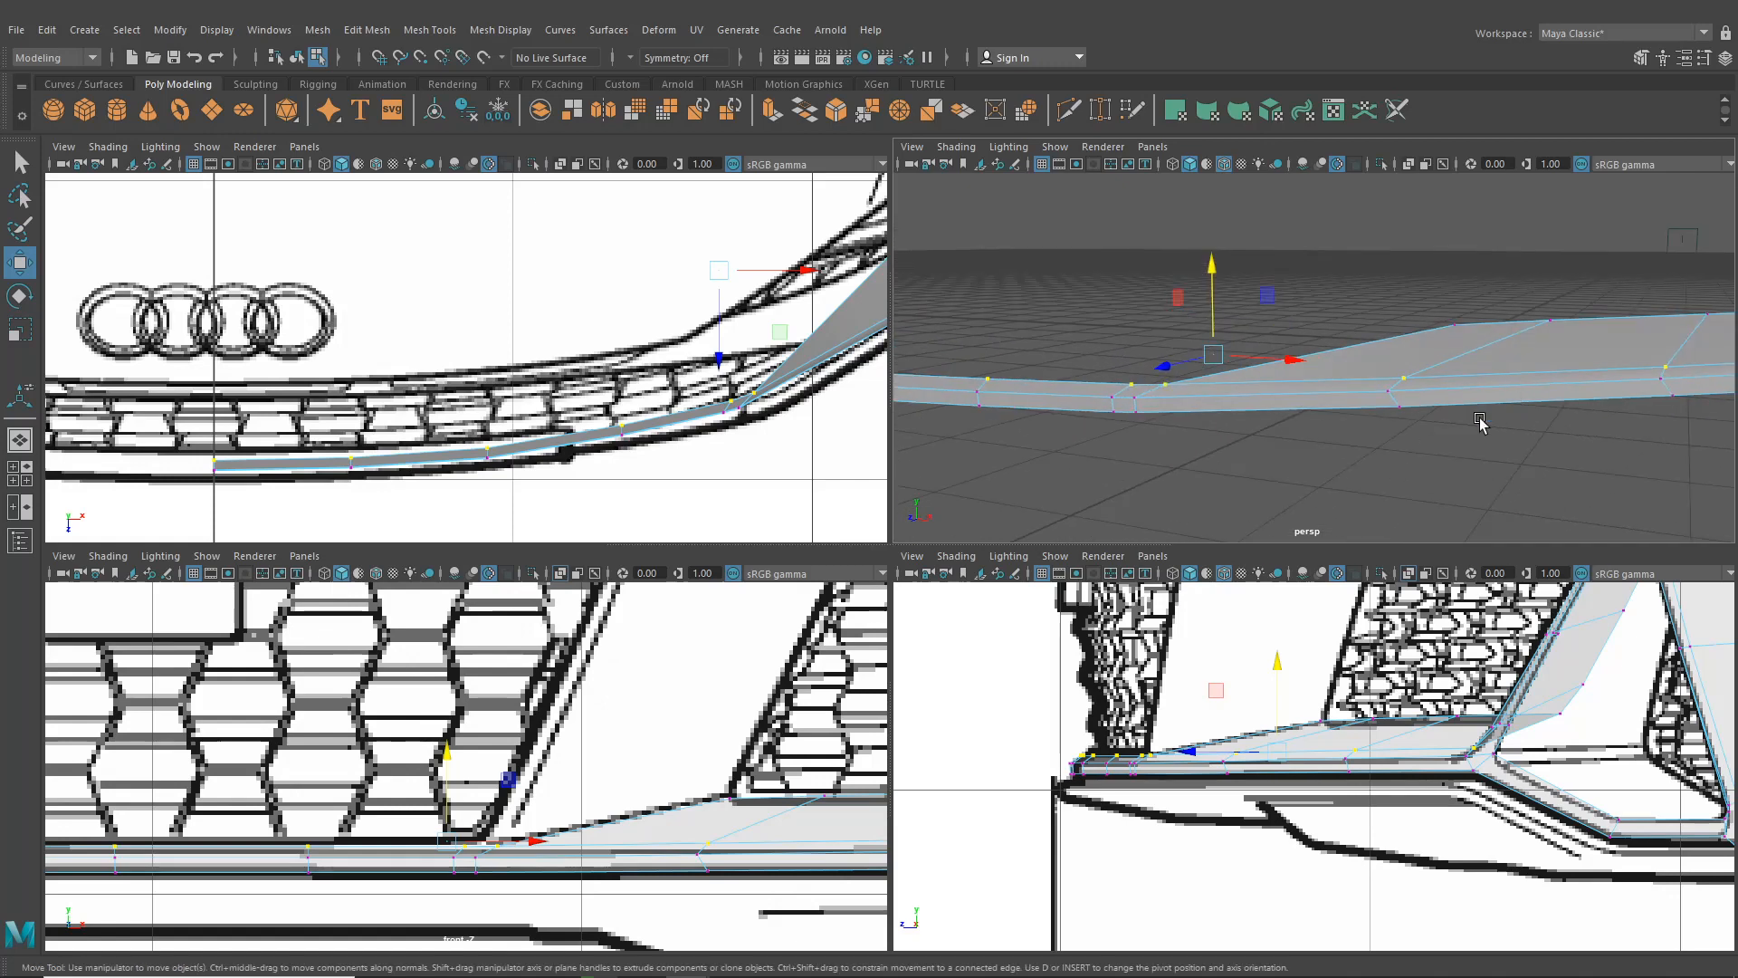
middle_click_drag(1482, 423, 1215, 472, "alt")
left_click_drag(1524, 469, 1560, 458, "alt")
middle_click_drag(1559, 458, 1395, 457, "alt")
scroll(1394, 462, "up", 3)
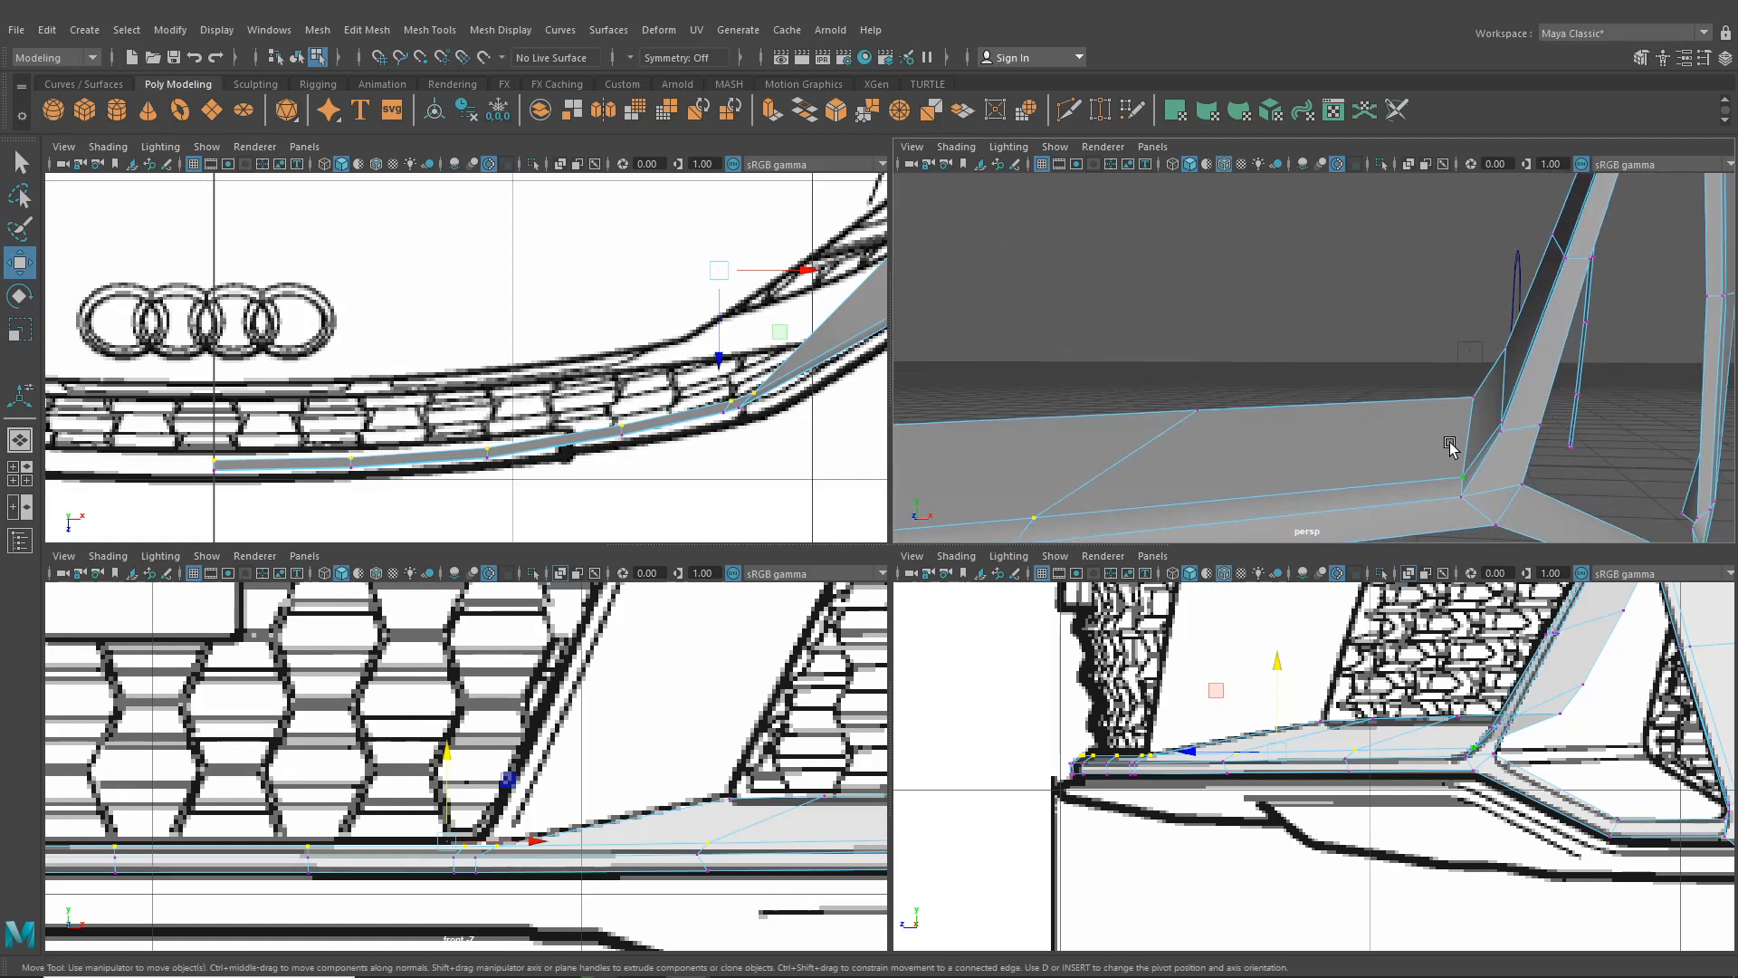
left_click(1496, 417)
left_click_drag(1571, 424, 1556, 426)
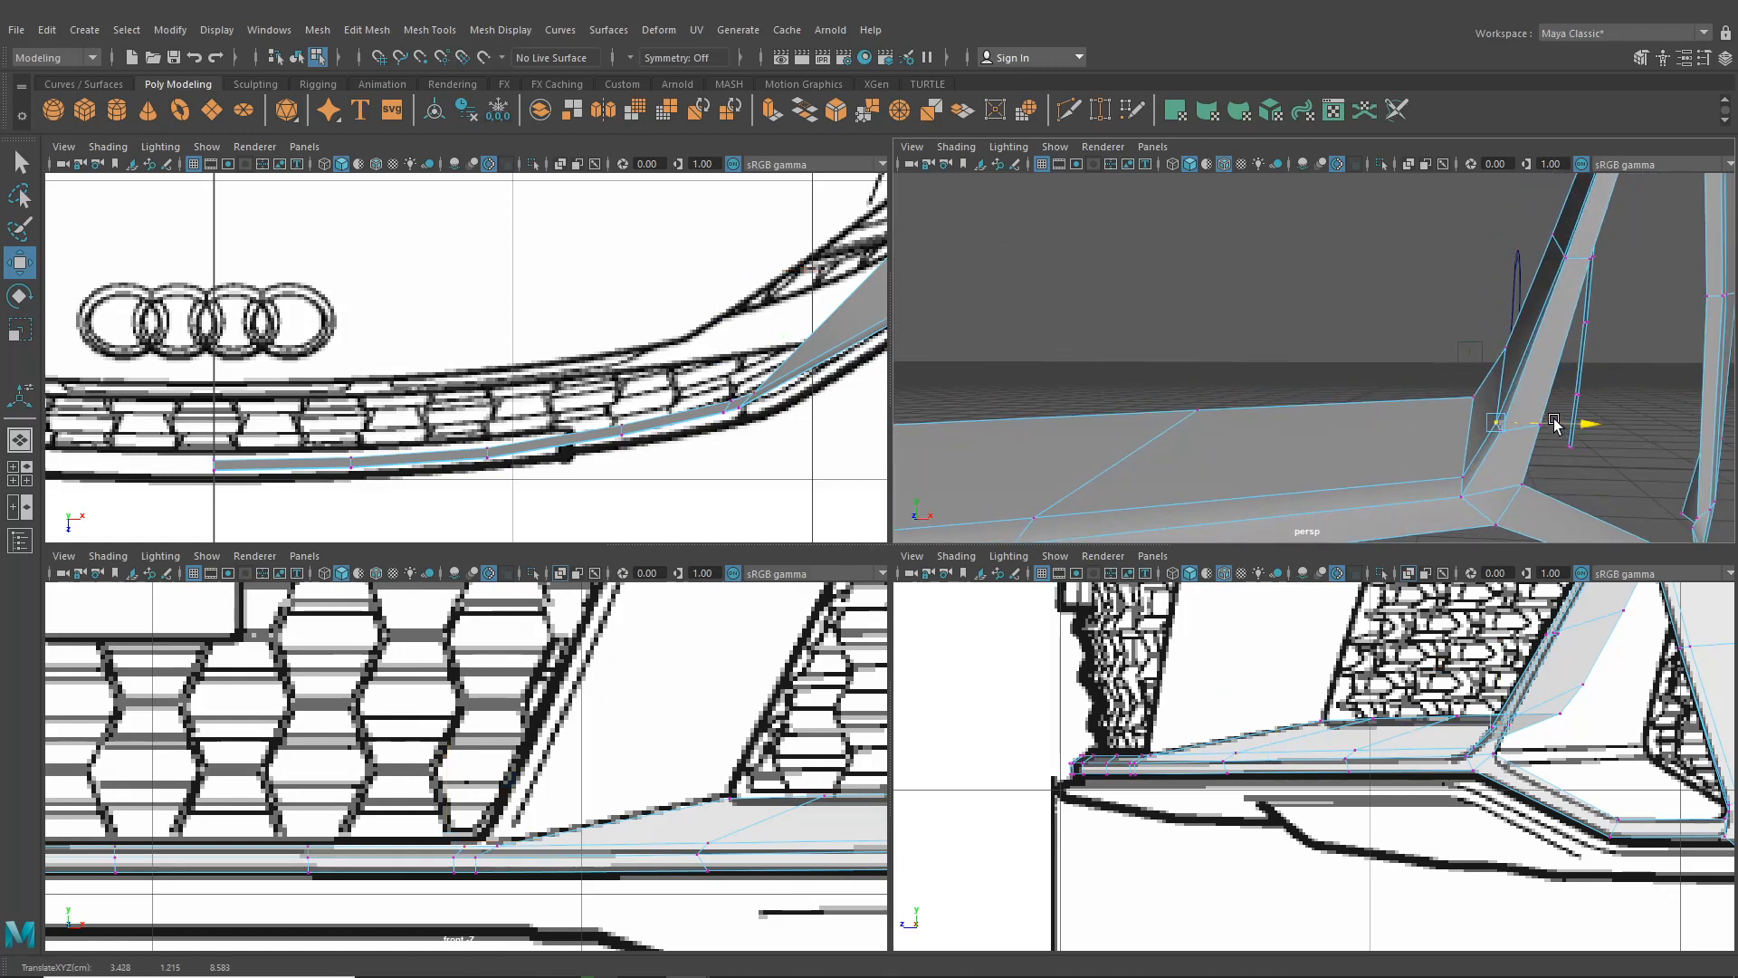
left_click(1551, 257)
left_click_drag(1601, 254, 1602, 255)
Extrude the short rear edge of the trim strip beside the flap's tip
right_click_drag(1567, 292, 1377, 399, "alt")
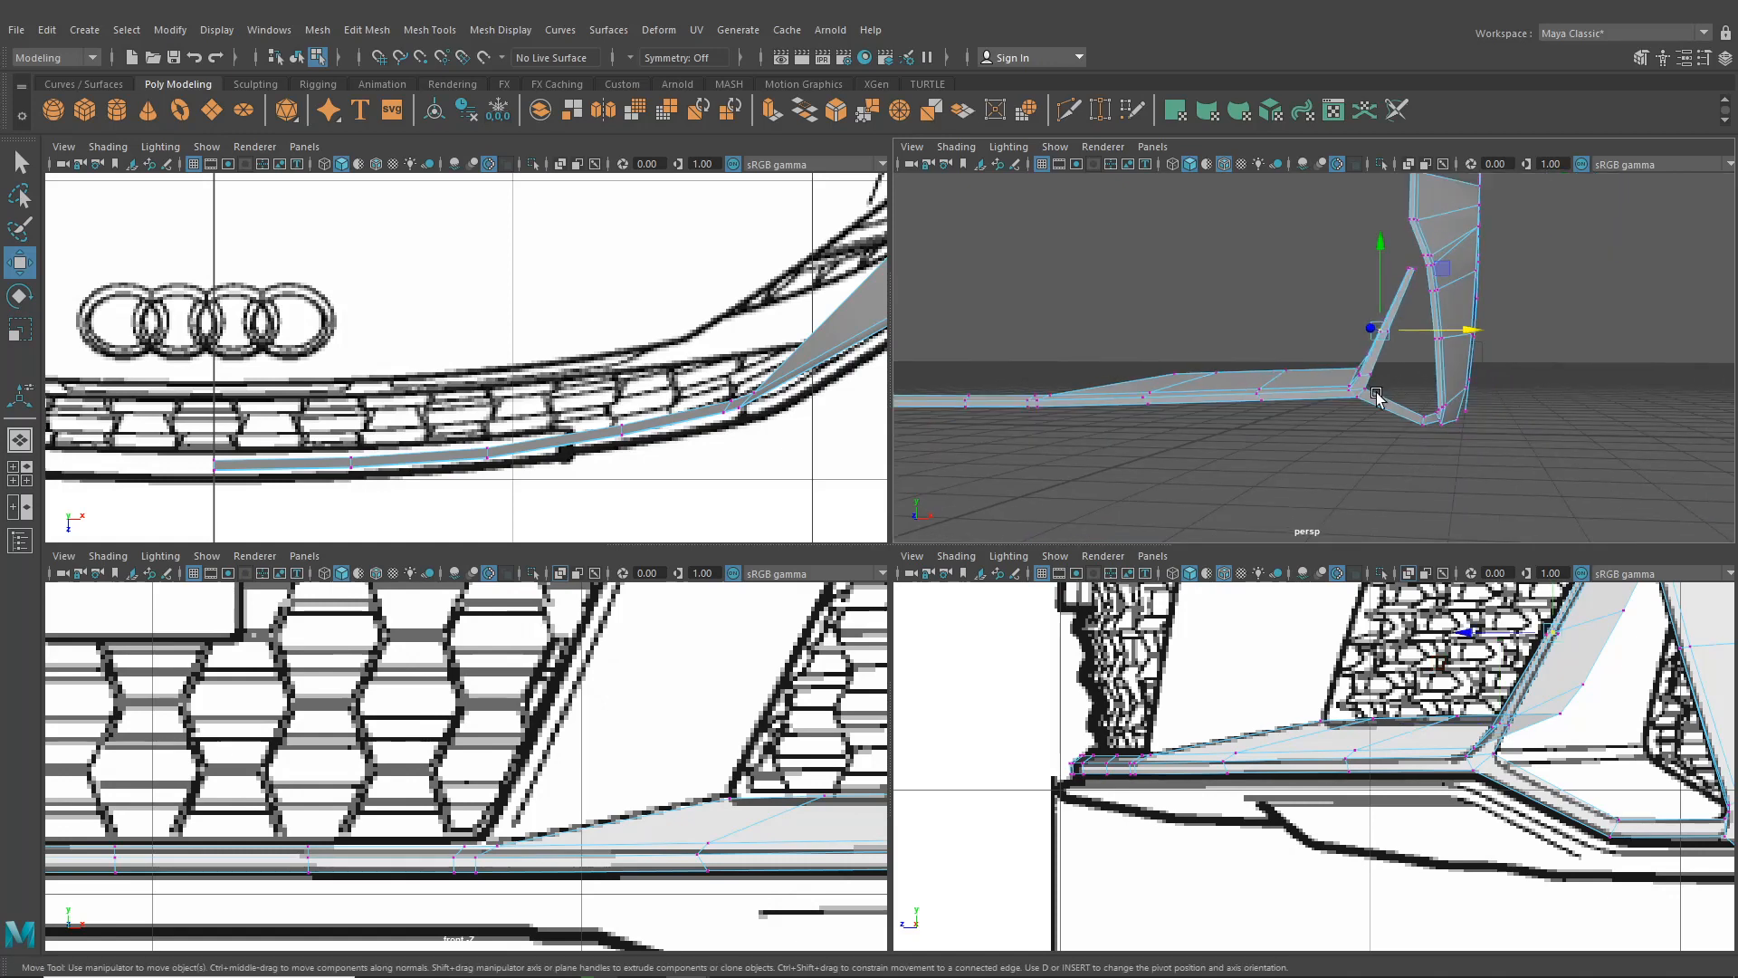
middle_click_drag(1377, 400, 1307, 462, "alt")
left_click_drag(1308, 462, 1094, 472, "alt")
middle_click_drag(1032, 458, 1094, 485, "alt")
left_click_drag(1093, 485, 1303, 500, "alt")
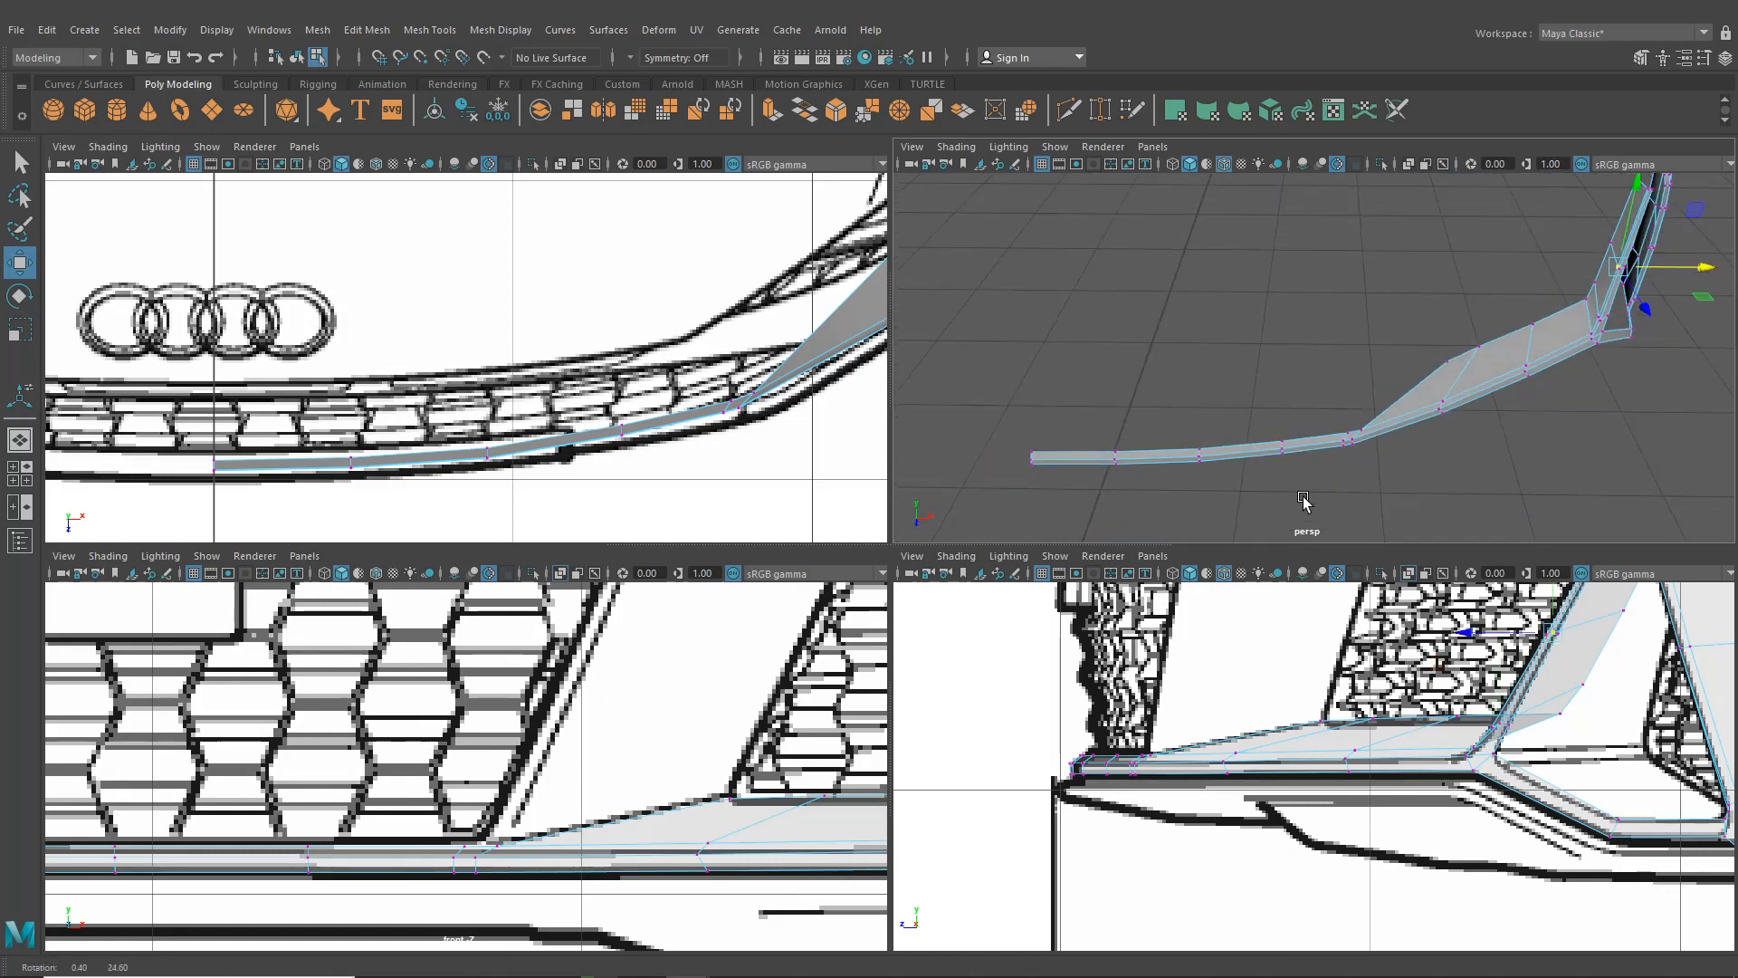
middle_click_drag(1304, 501, 1299, 426, "alt")
scroll(1300, 427, "up", 3)
right_click_drag(1314, 426, 1324, 389)
left_click(1343, 409)
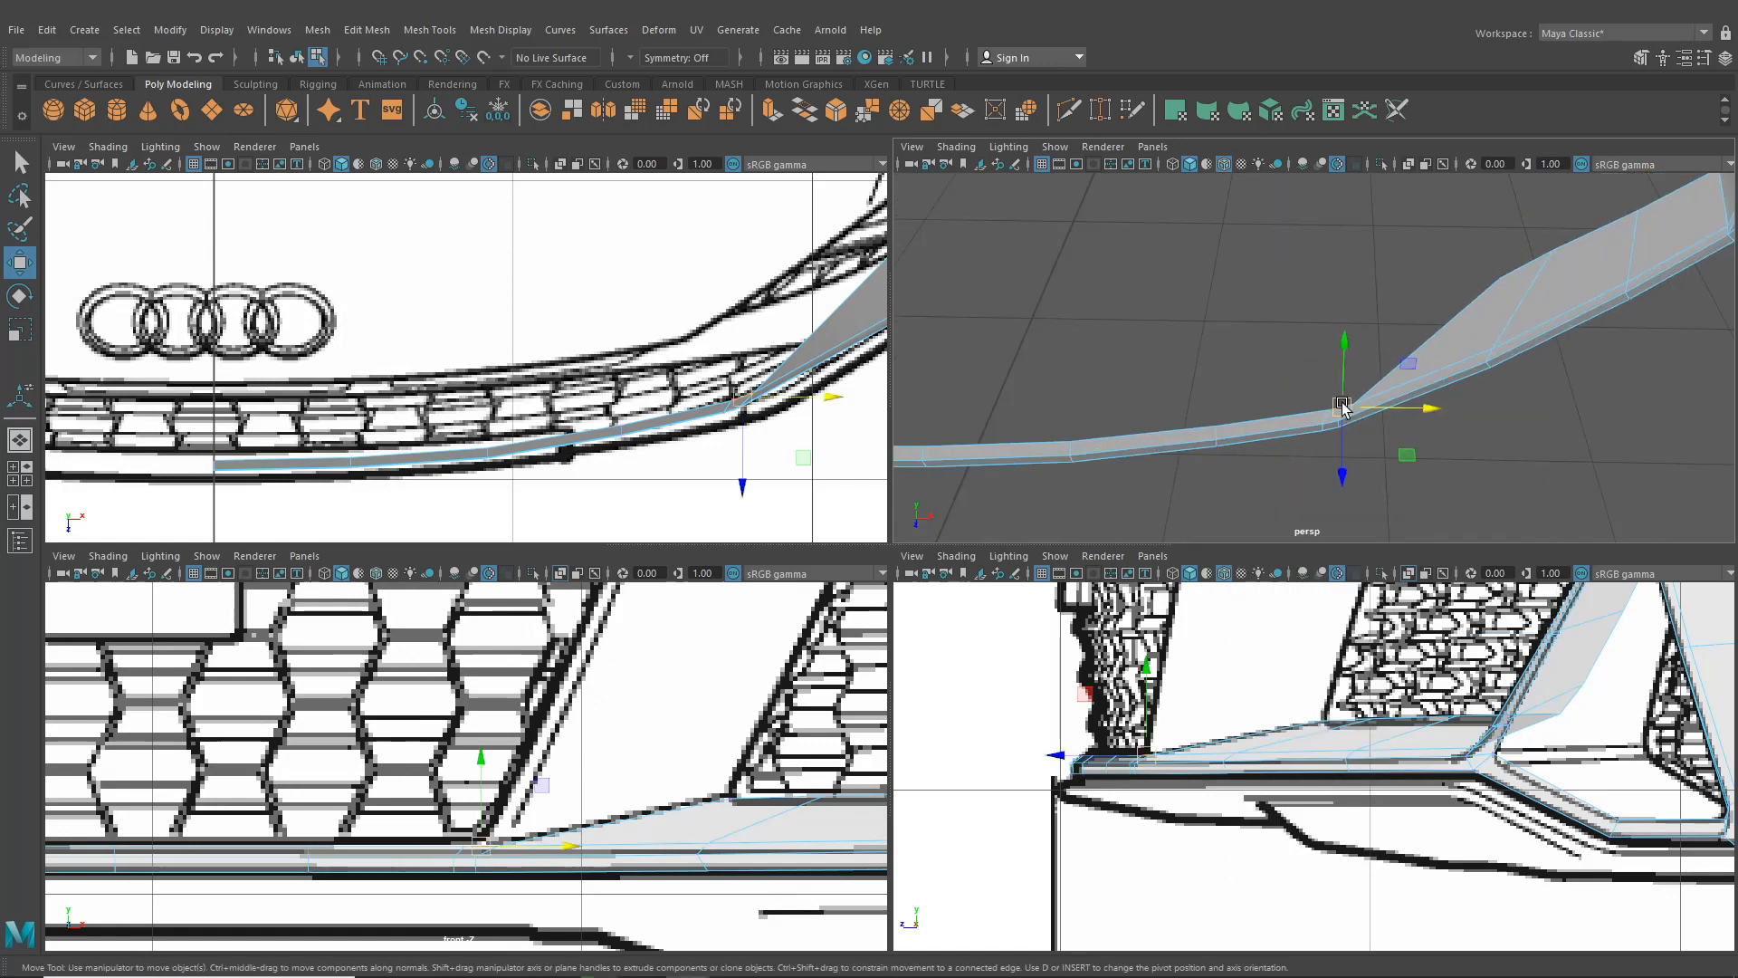
key("ctrl+e")
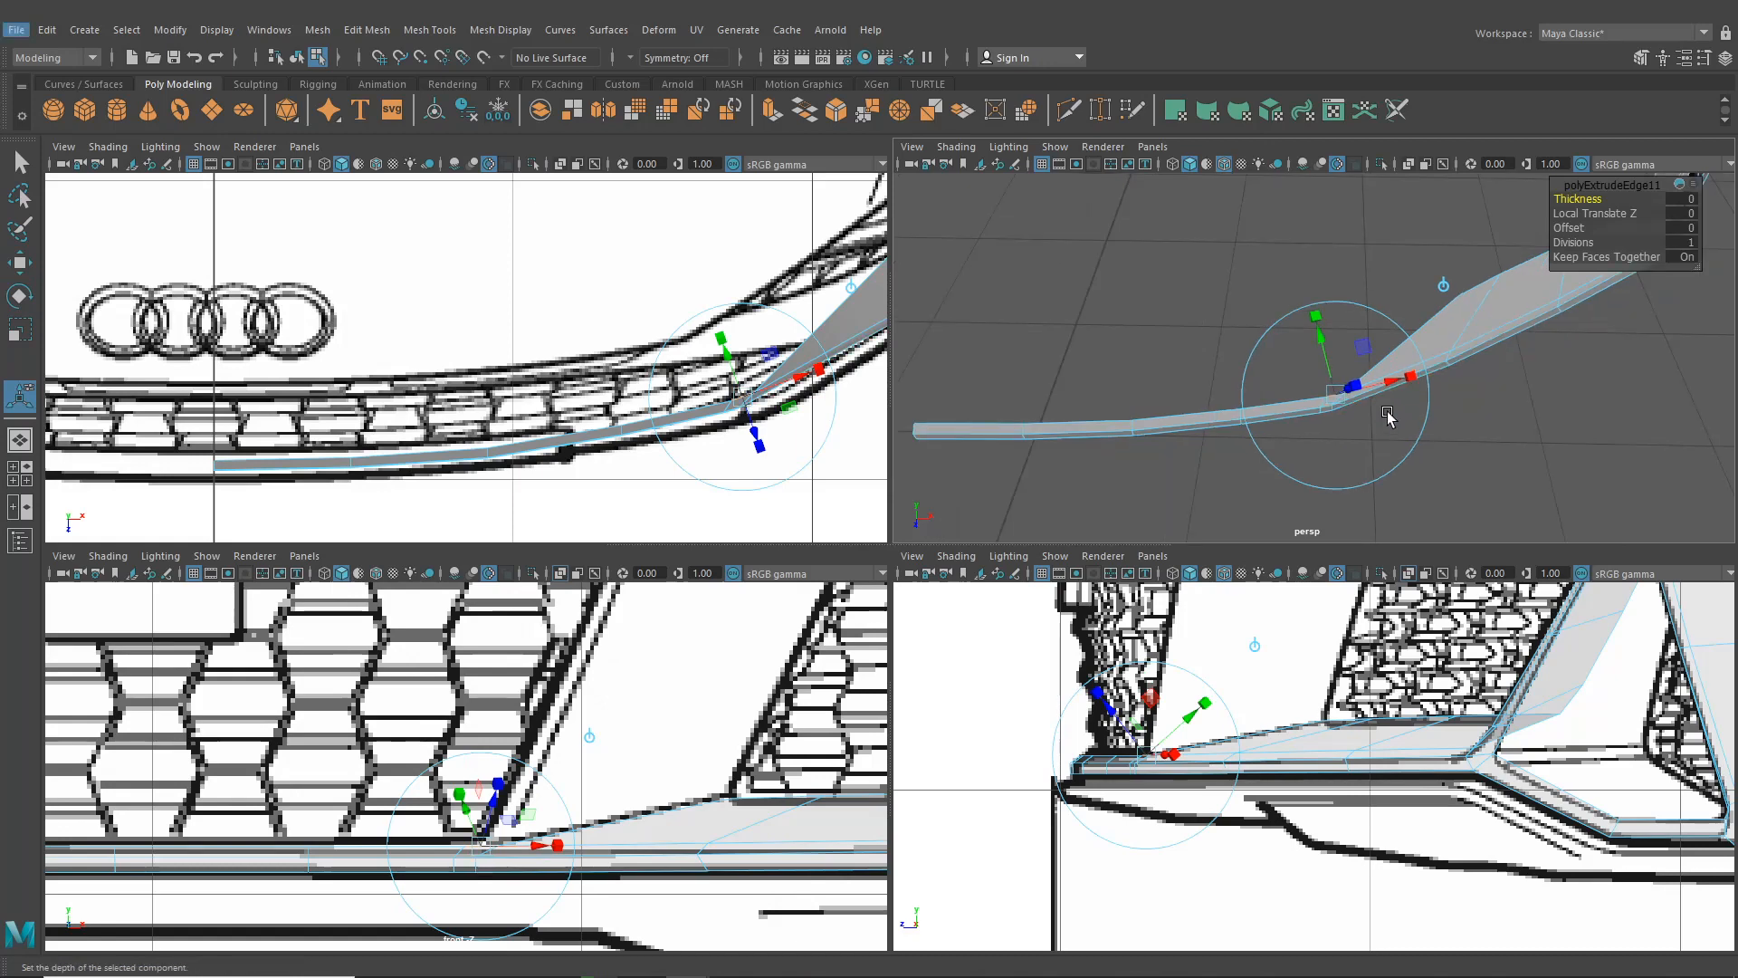
Pull the extruded edge up and back along the grille's side to its upper corner, following the side blueprint
right_click_drag(1437, 303, 1424, 369, "alt")
middle_click_drag(1424, 368, 1385, 263, "alt")
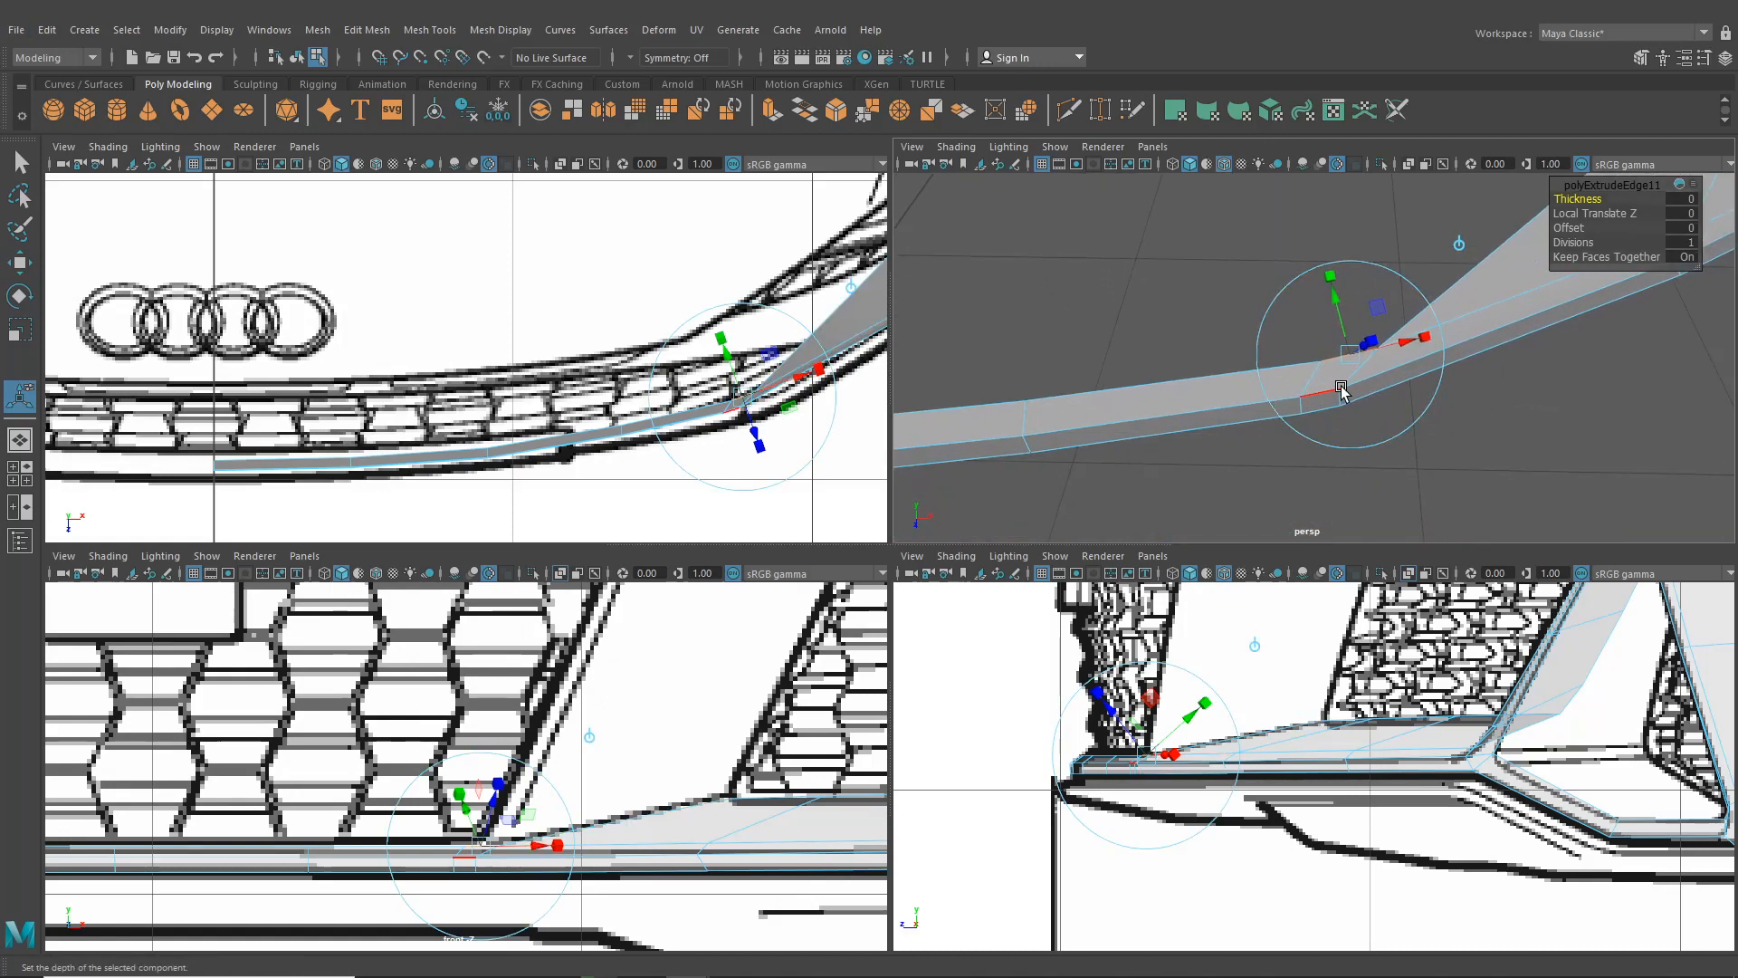
left_click(1256, 649)
middle_click_drag(1255, 659, 1262, 845, "alt")
middle_click_drag(1168, 879, 1158, 867, "alt")
left_click_drag(1158, 871, 1207, 609)
scroll(682, 664, "down", 6)
middle_click_drag(683, 664, 690, 746, "alt")
scroll(529, 774, "up", 3)
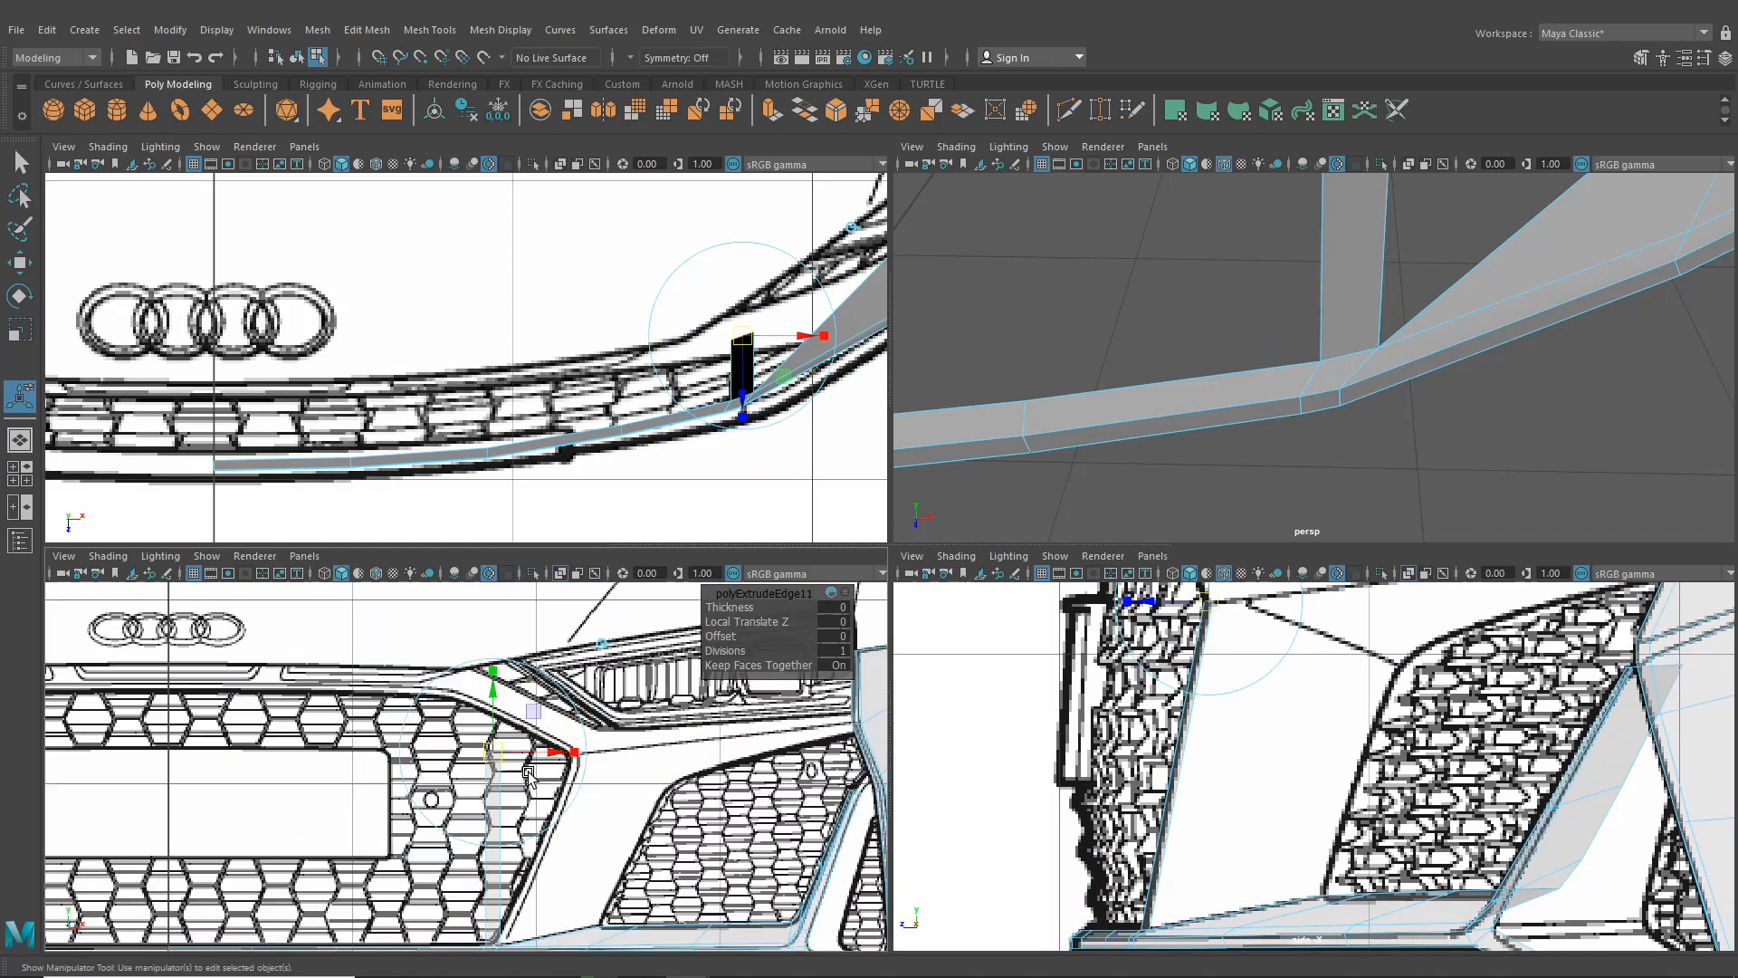
Move the extruded edge outward to the main grille's outer corner and fine-tune its height against the front blueprint
scroll(528, 774, "up", 4)
left_click_drag(536, 705, 633, 719)
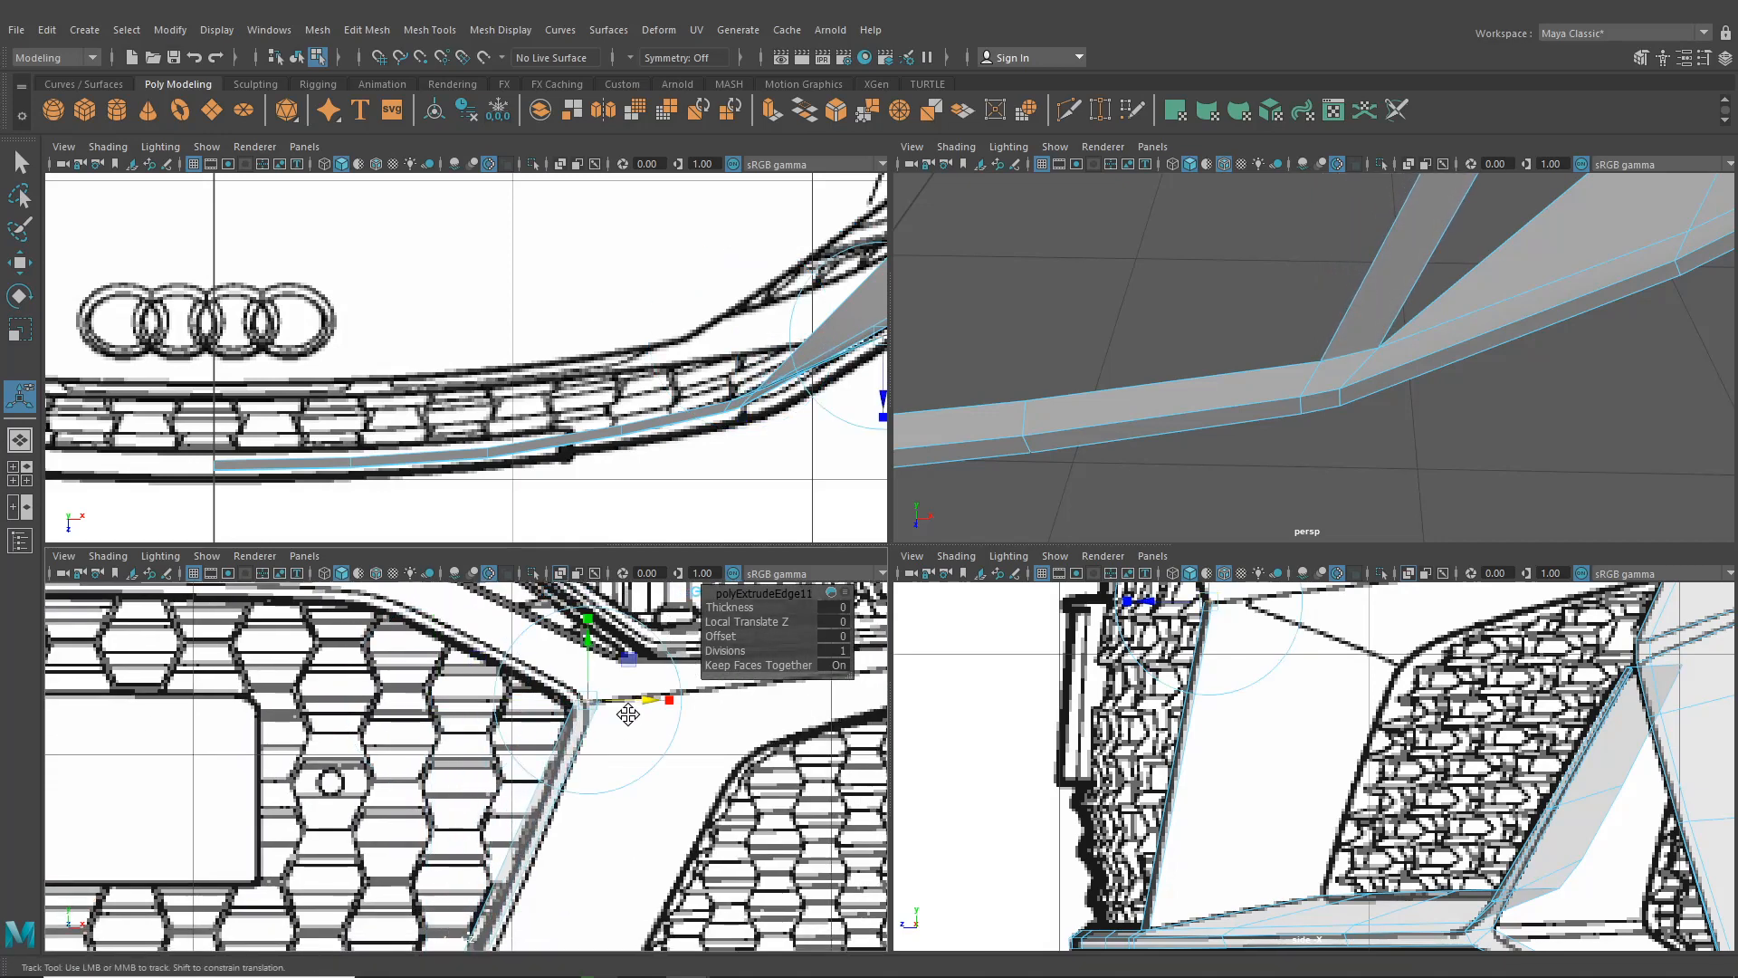
middle_click_drag(629, 713, 621, 723, "alt")
scroll(622, 722, "up", 2)
left_click_drag(605, 658, 606, 667)
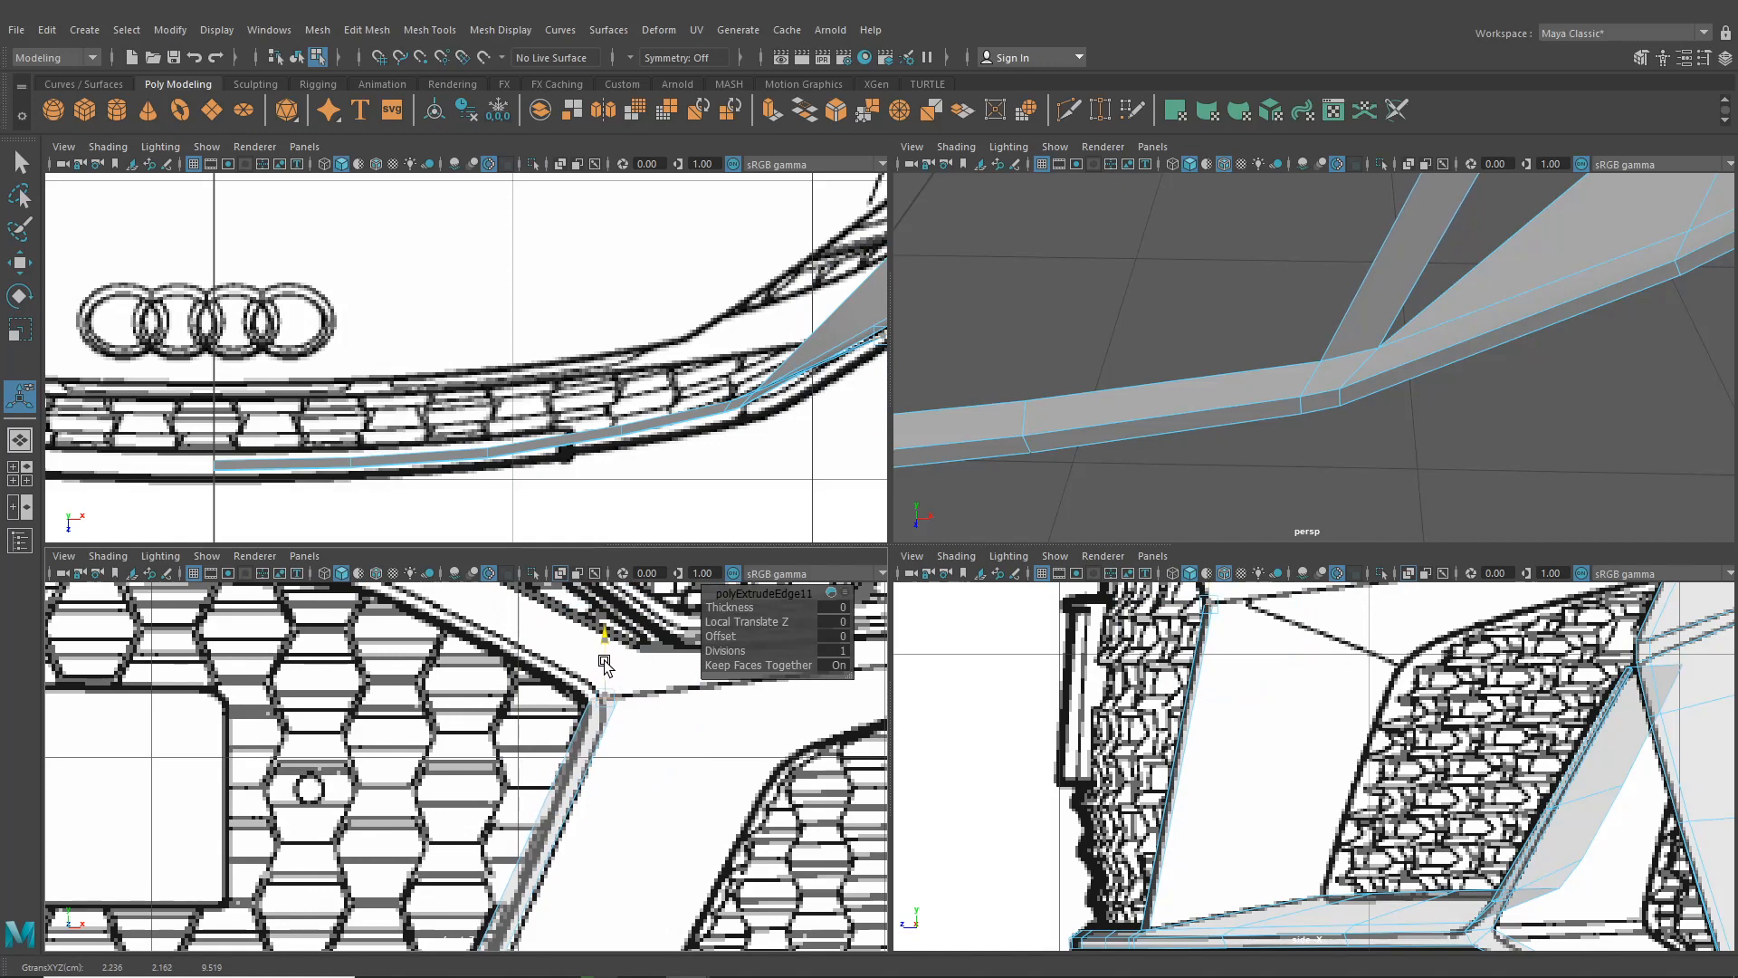
Reposition the new strip's inner top vertex along the grille outline and adjust its depth to the side blueprint
middle_click_drag(610, 822, 606, 807, "alt")
right_click_drag(578, 745, 492, 466)
left_click(20, 261)
scroll(656, 685, "up", 4)
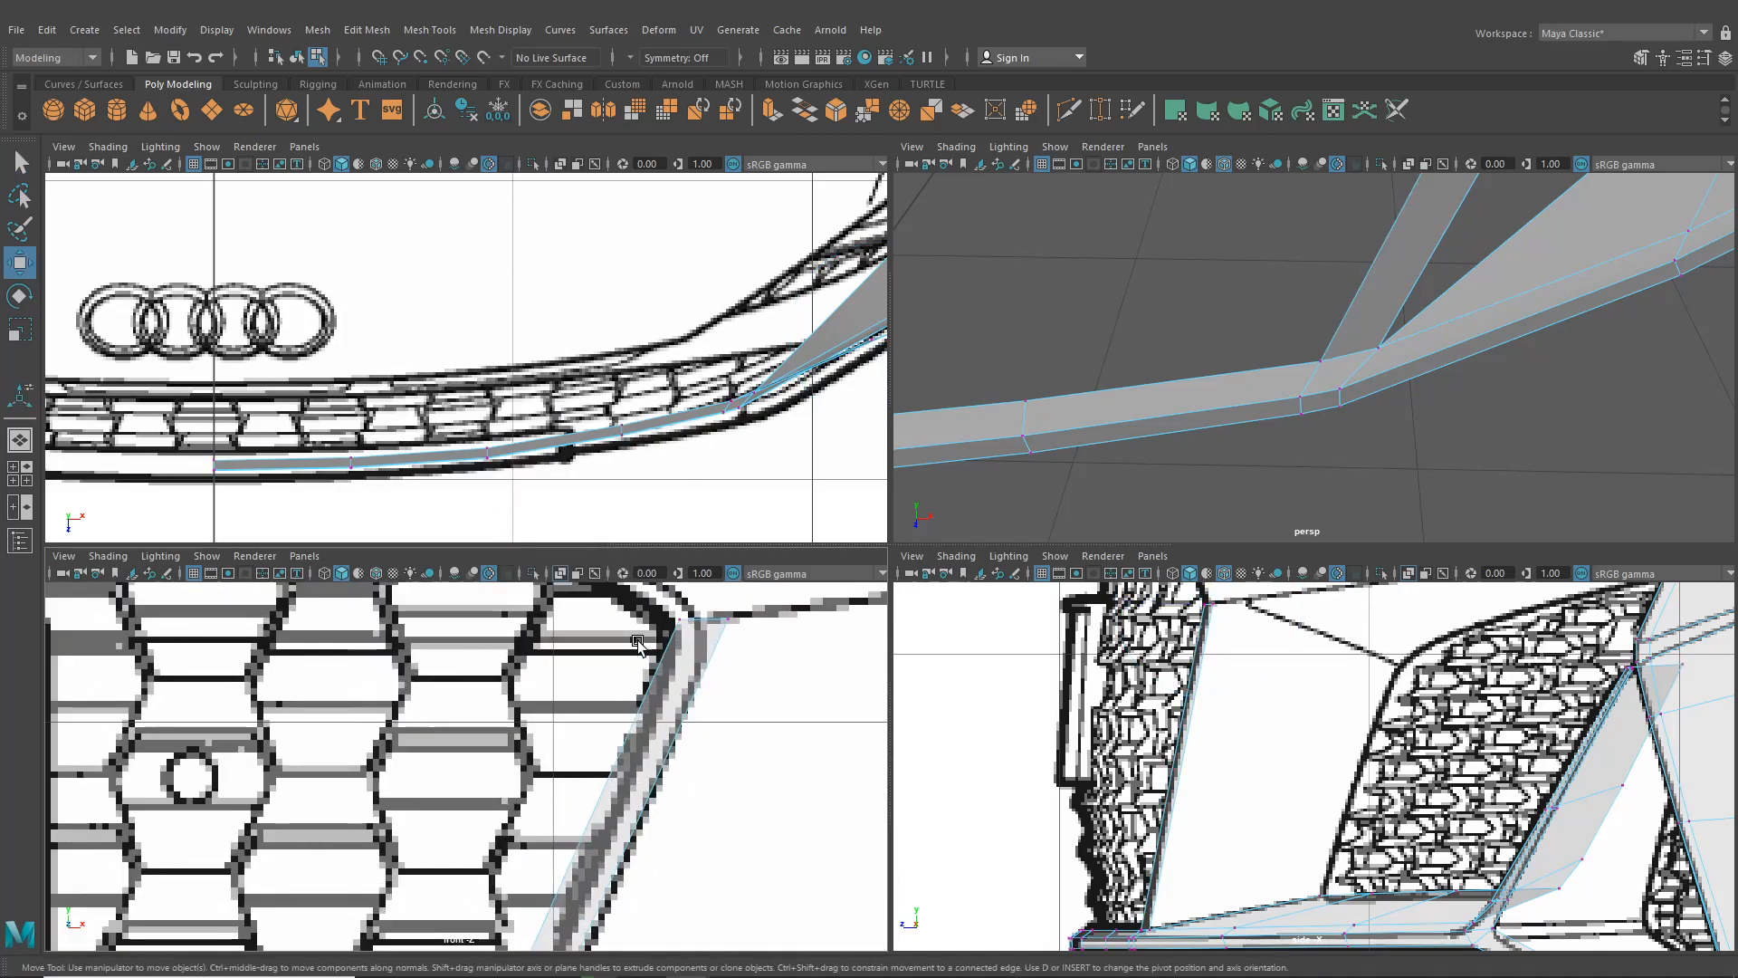
left_click(656, 684)
left_click_drag(656, 686, 640, 725)
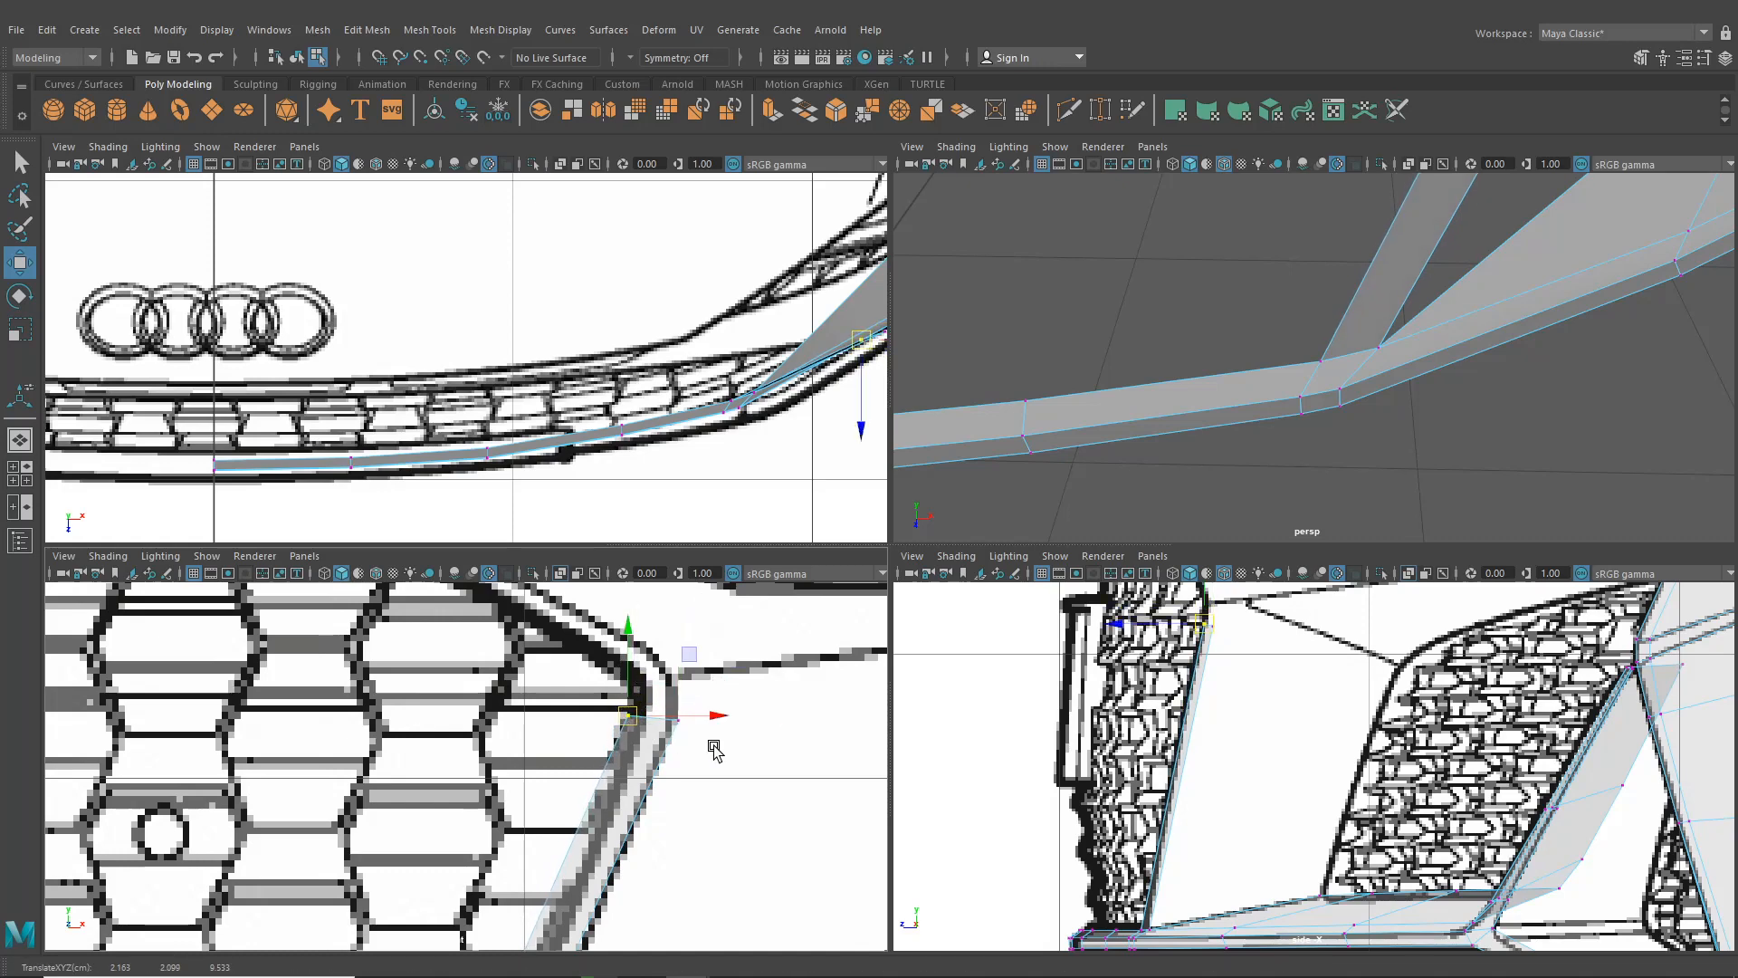
middle_click_drag(713, 747, 745, 675, "alt")
middle_click_drag(1267, 683, 1223, 766, "alt")
left_click_drag(1170, 703, 1088, 705)
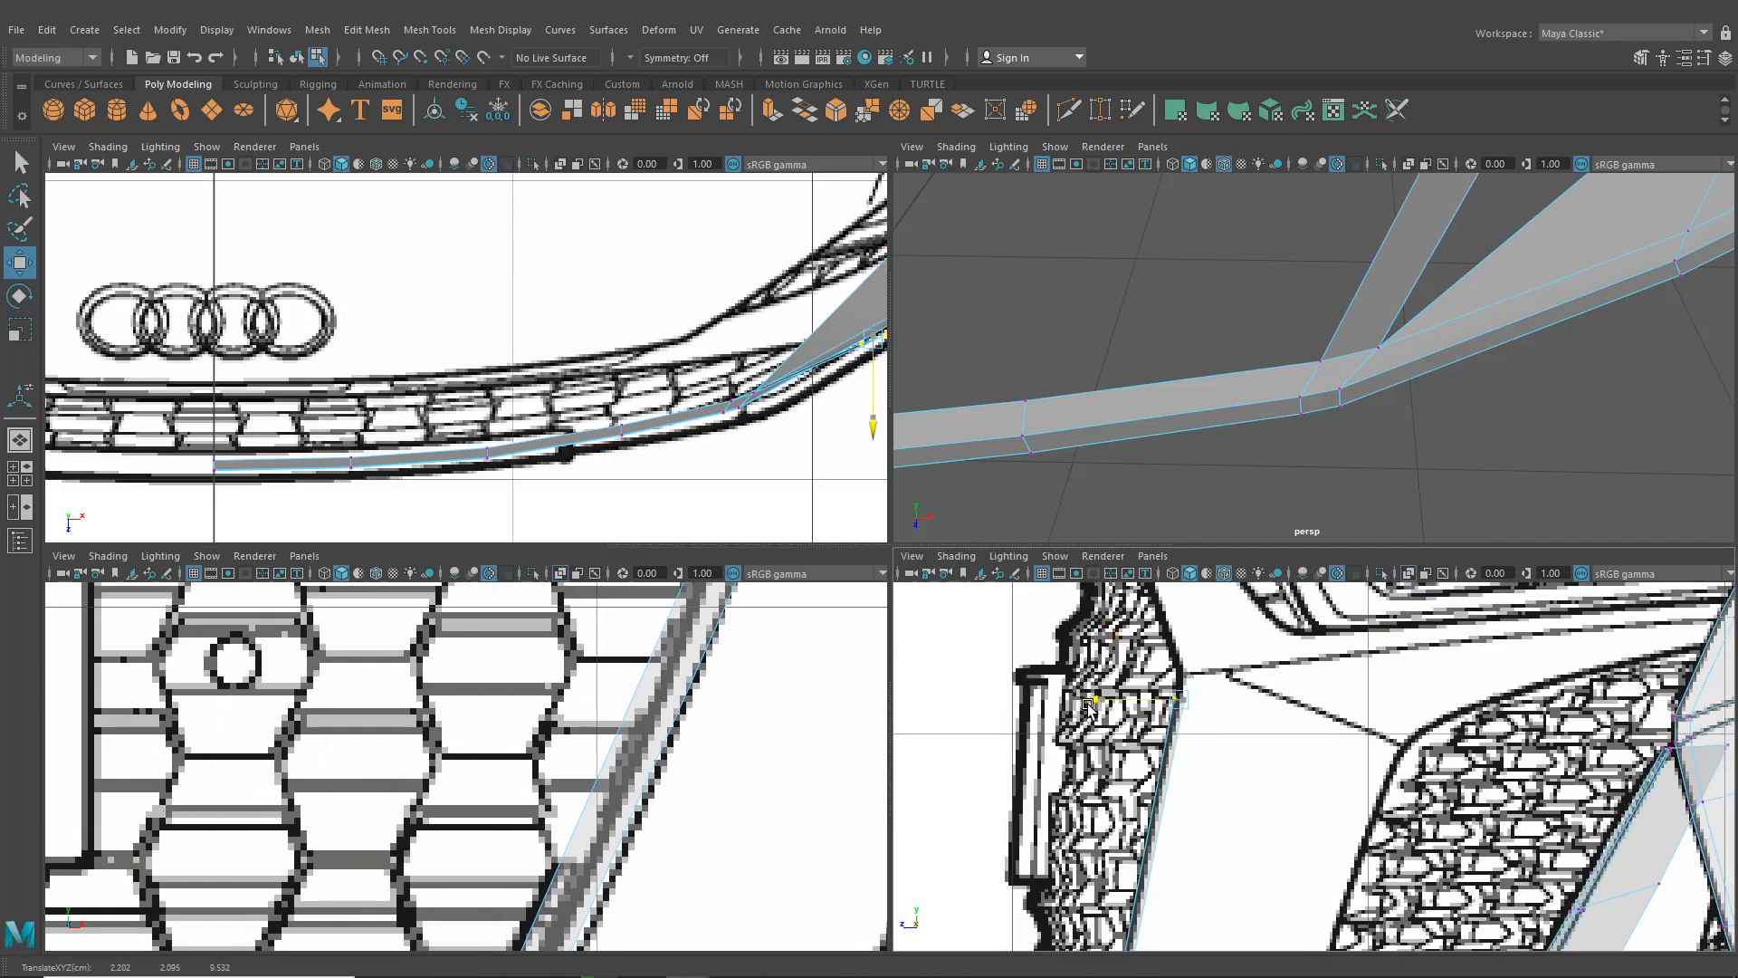
Insert two edge loops across the slanted strip that runs up the side of the main grille
scroll(1180, 831, "down", 6)
middle_click_drag(1180, 815, 1204, 781, "alt")
scroll(1163, 769, "up", 4)
scroll(1334, 461, "down", 3)
scroll(1300, 392, "down", 3)
left_click_drag(1334, 462, 1318, 368, "alt")
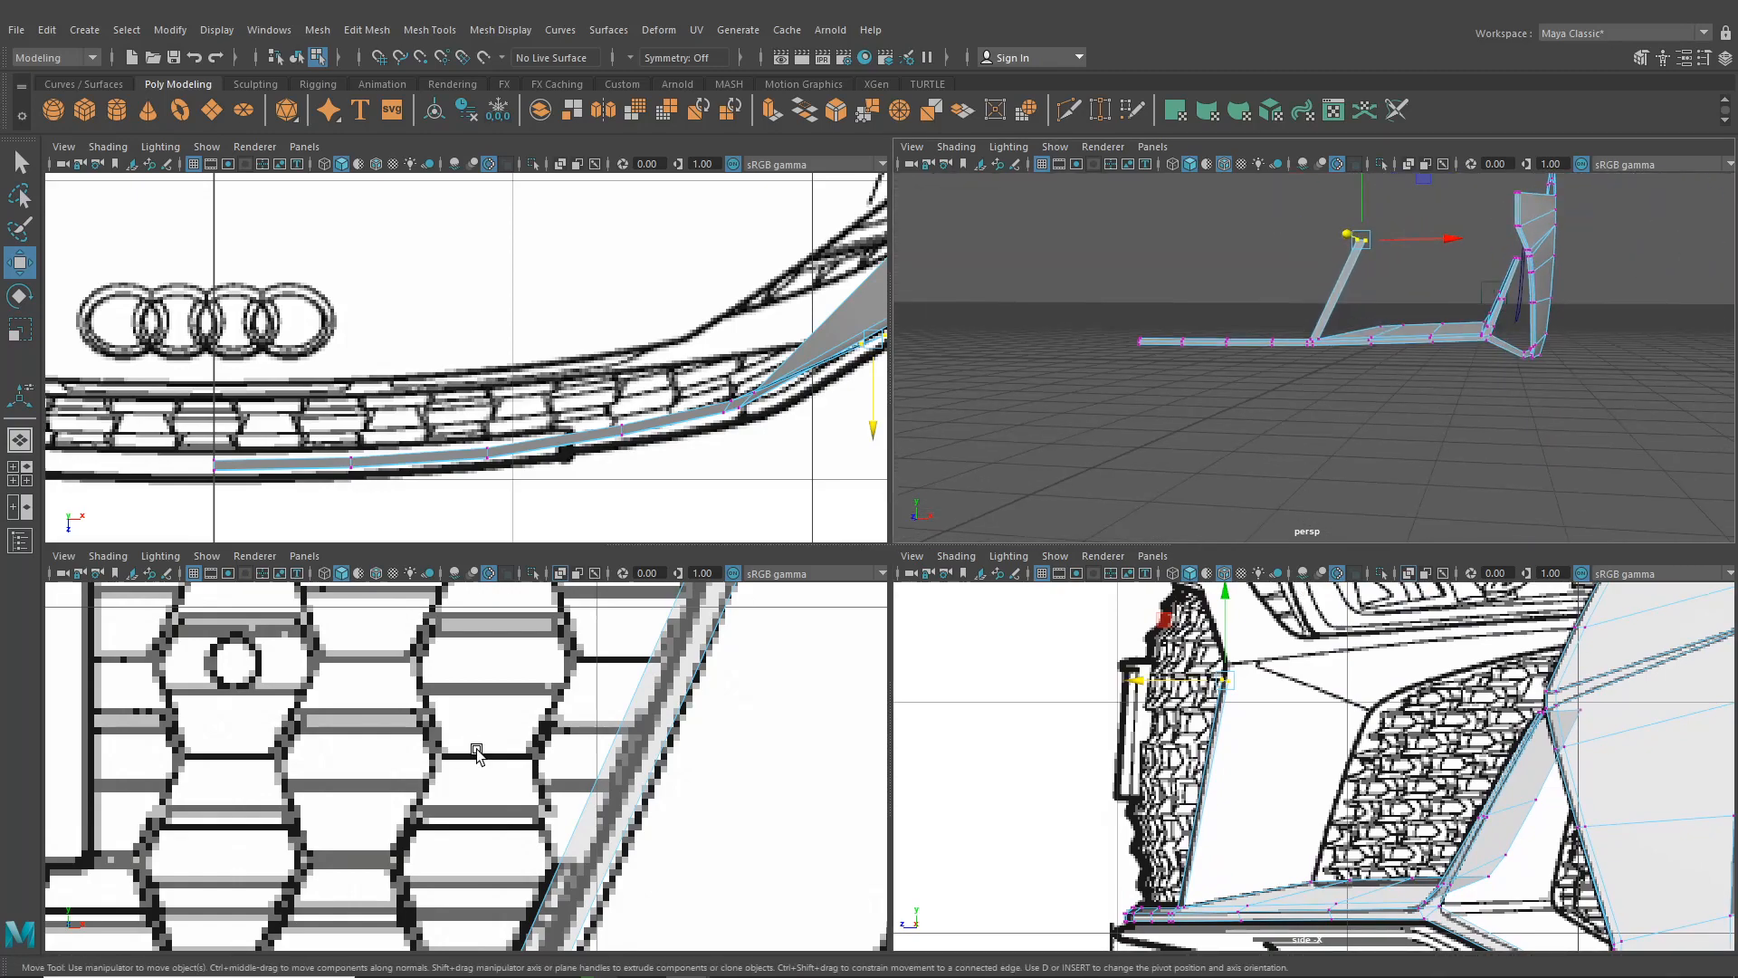
key("space")
scroll(797, 702, "down", 10)
scroll(923, 711, "up", 3)
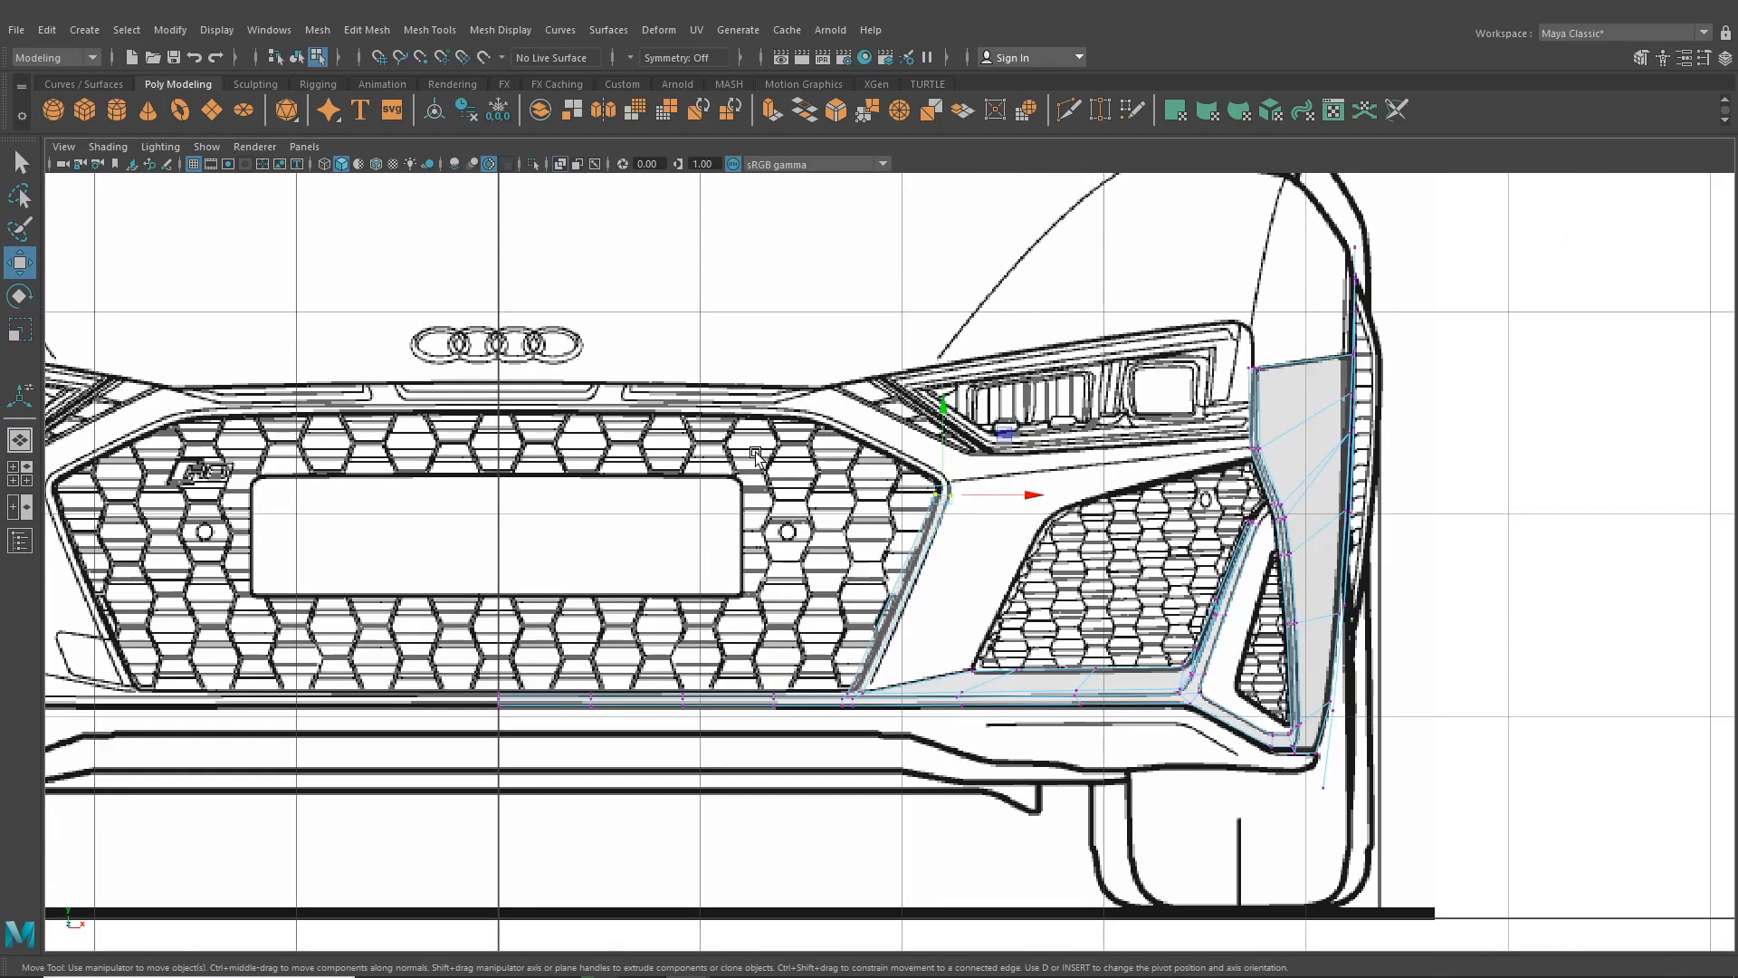
left_click(429, 30)
left_click(489, 163)
scroll(1005, 559, "up", 2)
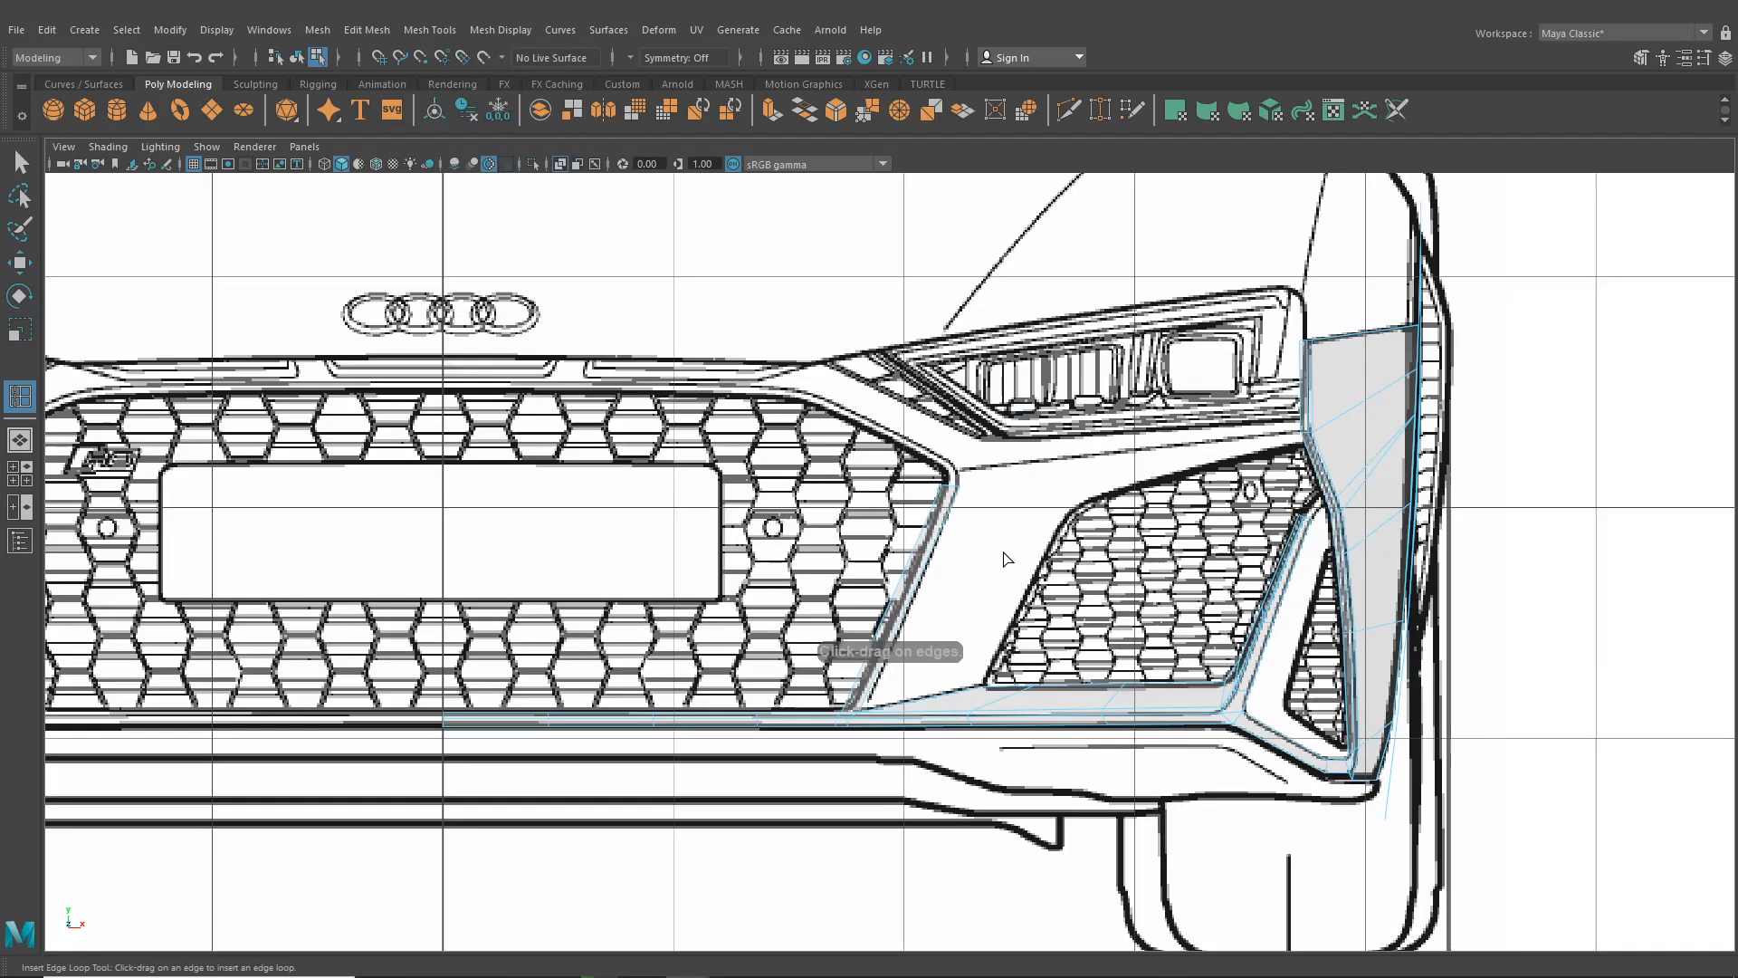
scroll(955, 565, "up", 1)
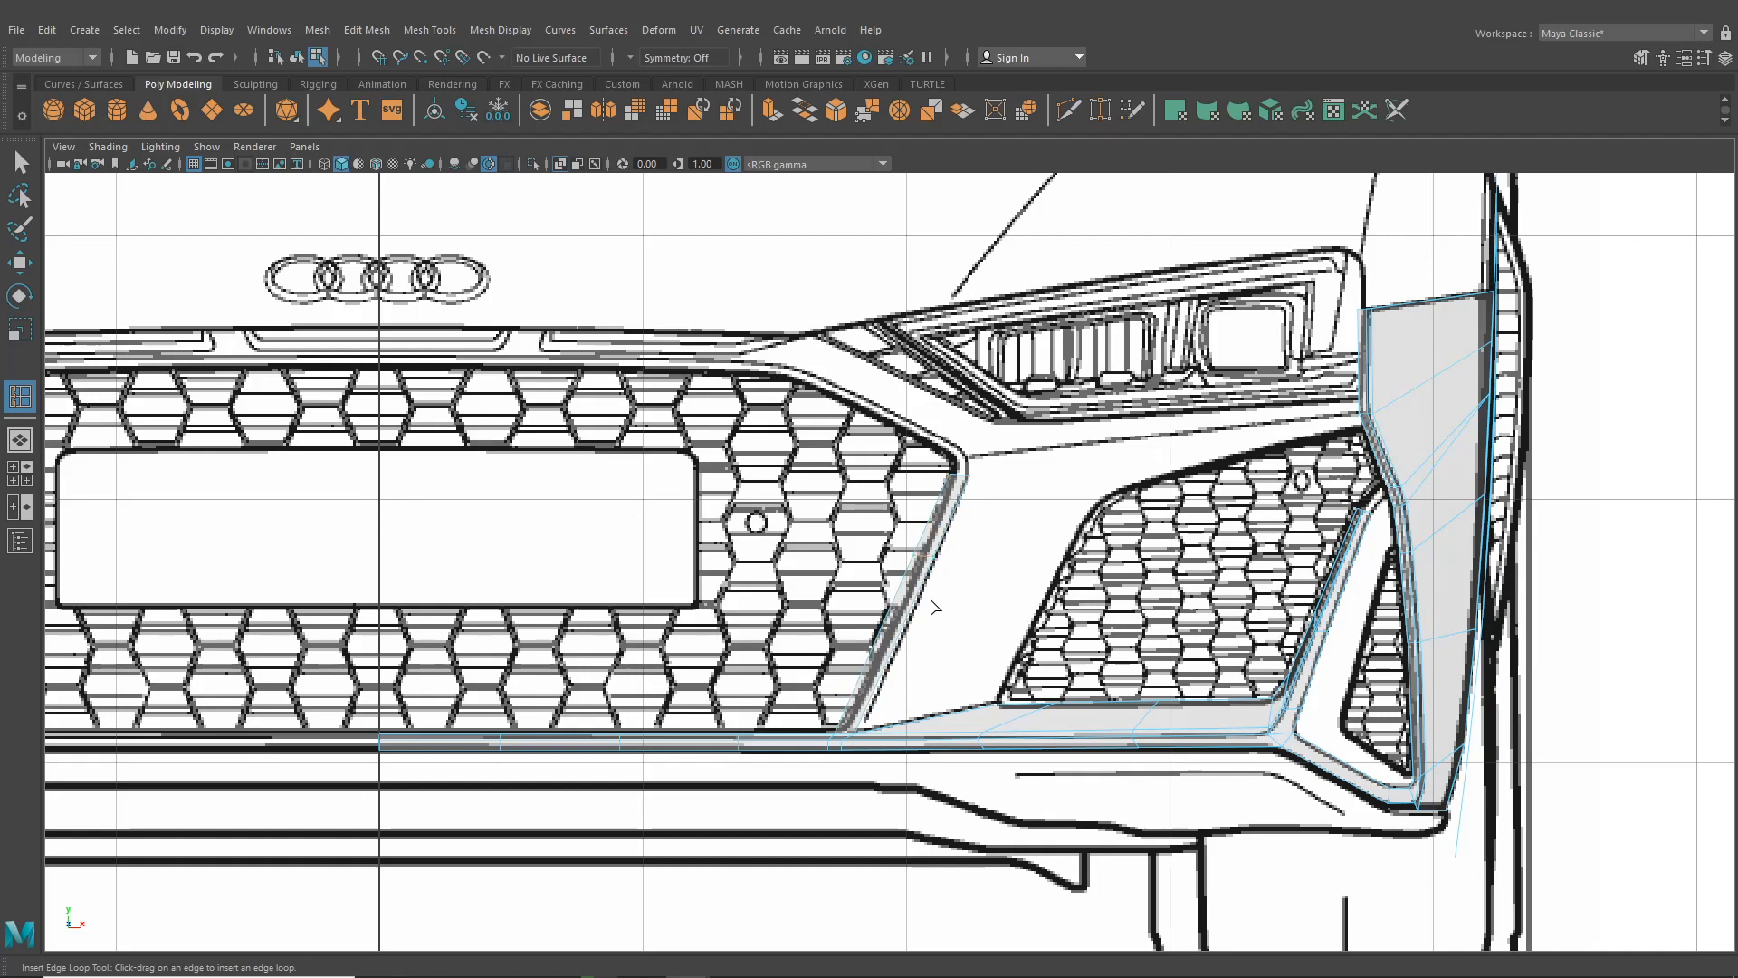
scroll(934, 589, "up", 2)
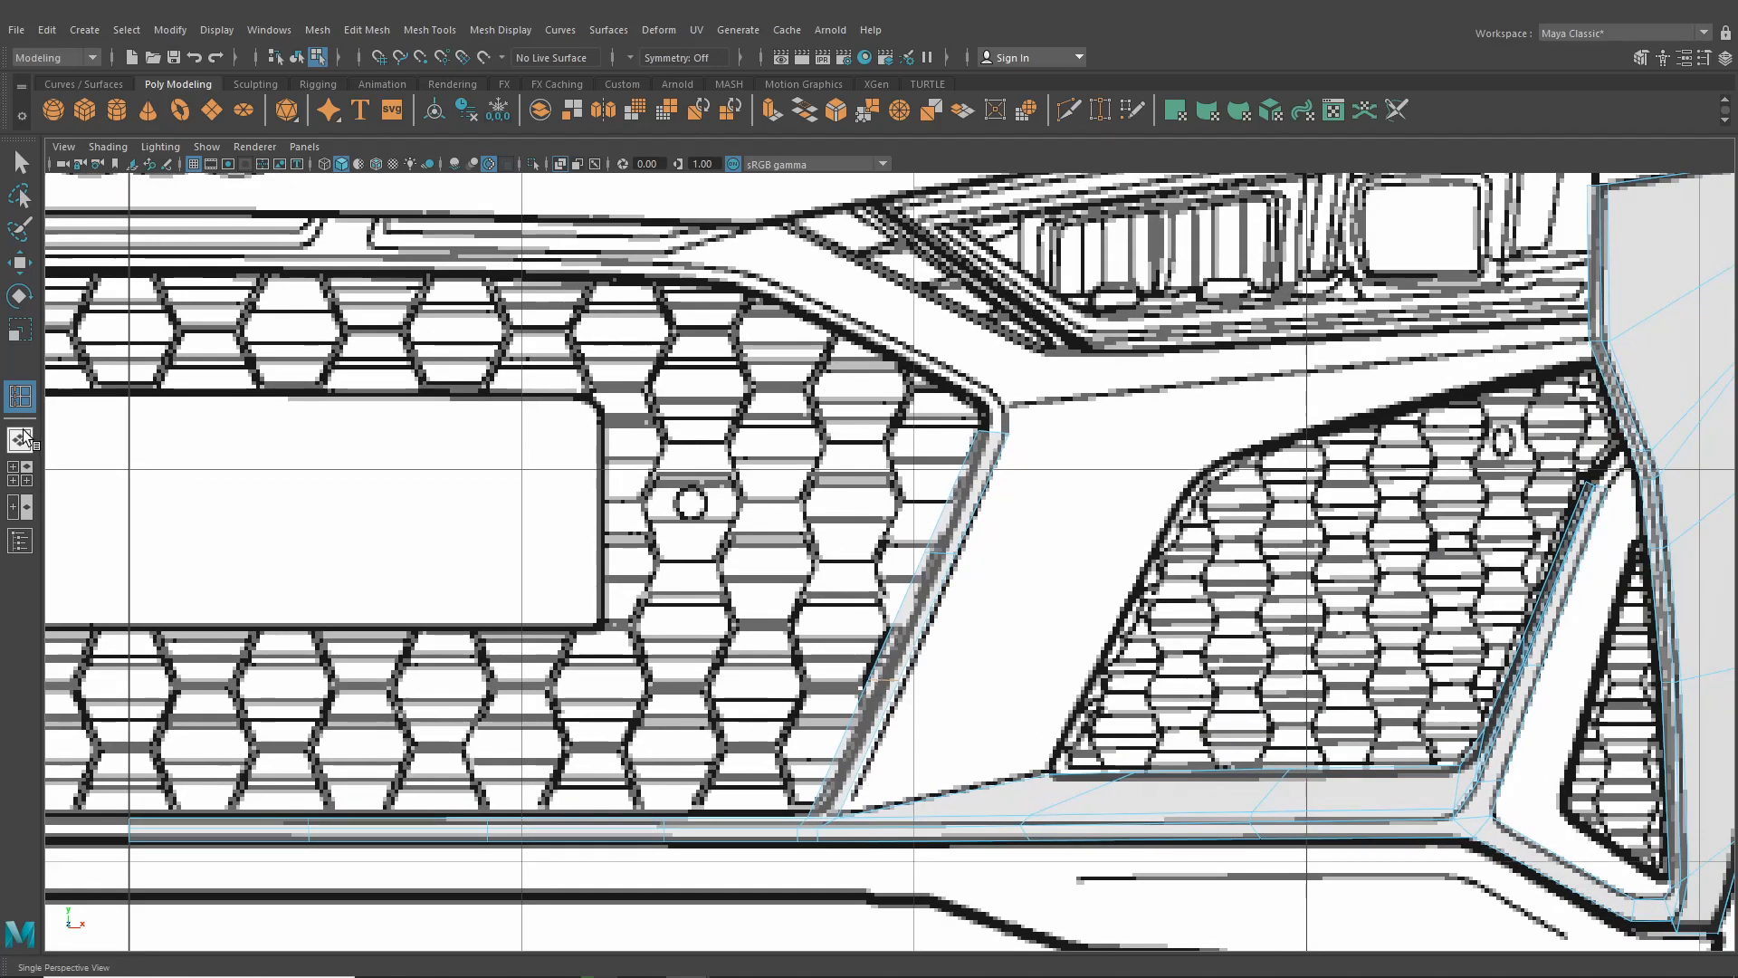
Move the vertex at the slanted strip's lower end outward to line up with the grille's bottom corner
left_click(19, 263)
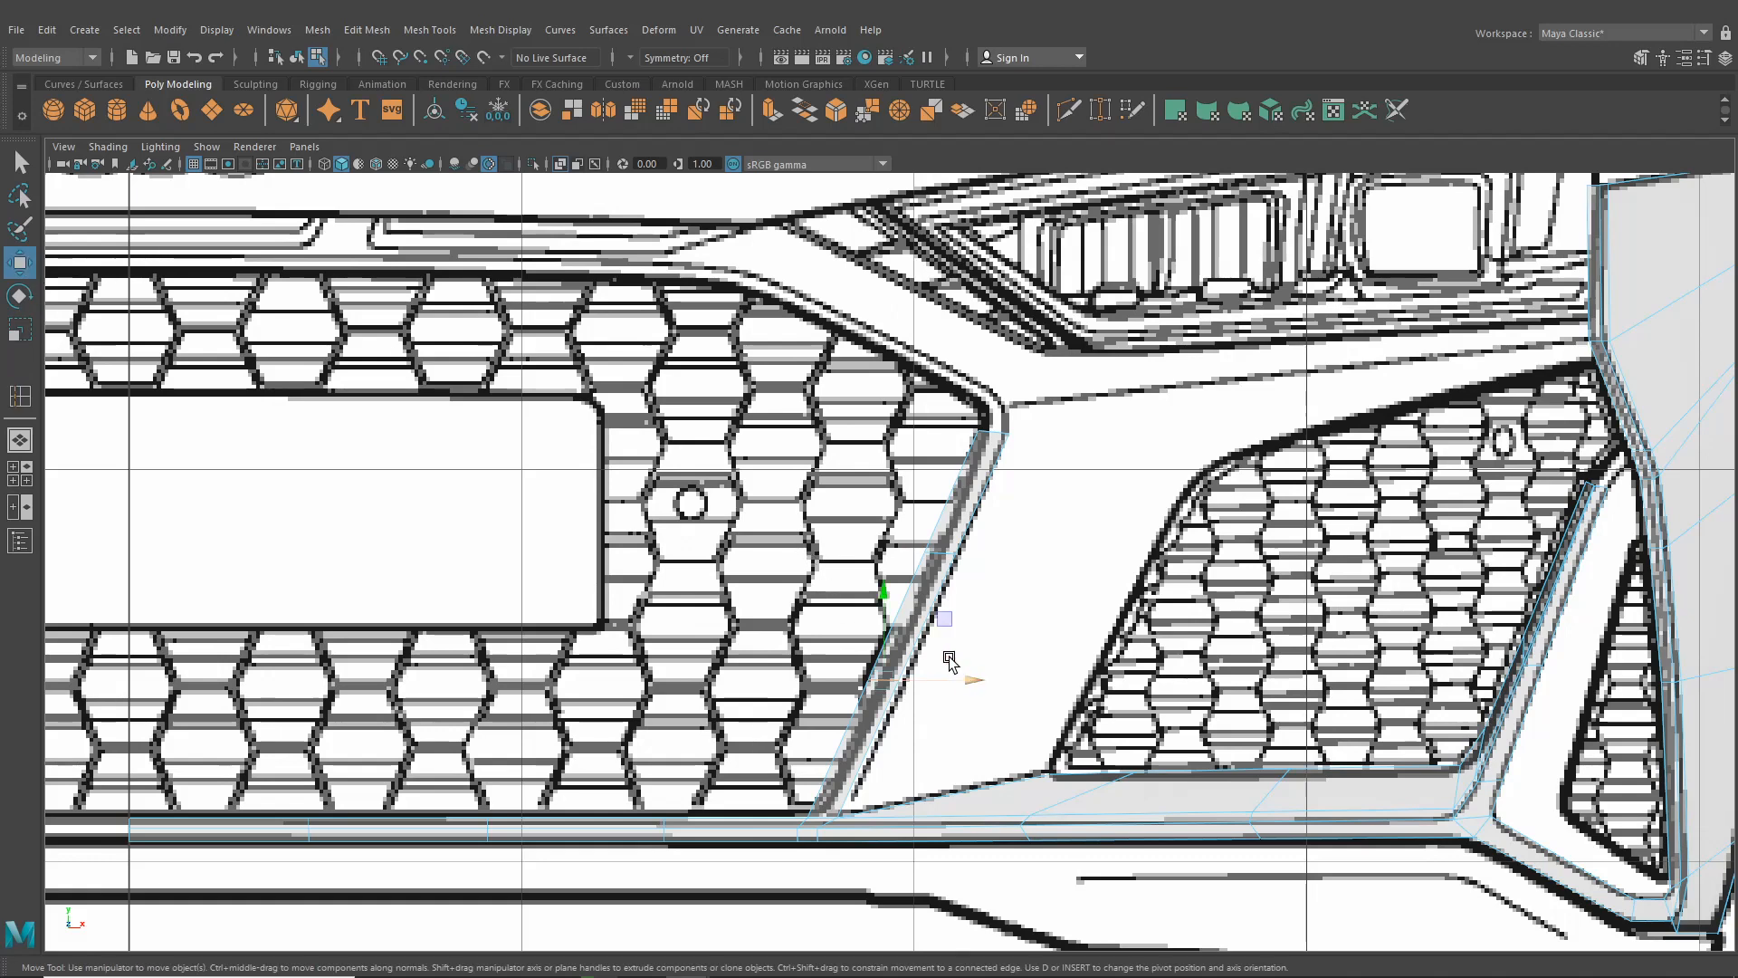
right_click_drag(920, 569, 839, 462)
scroll(942, 713, "up", 2)
middle_click_drag(935, 749, 961, 632, "alt")
scroll(961, 632, "up", 1)
left_click(794, 780)
left_click_drag(796, 781, 840, 788)
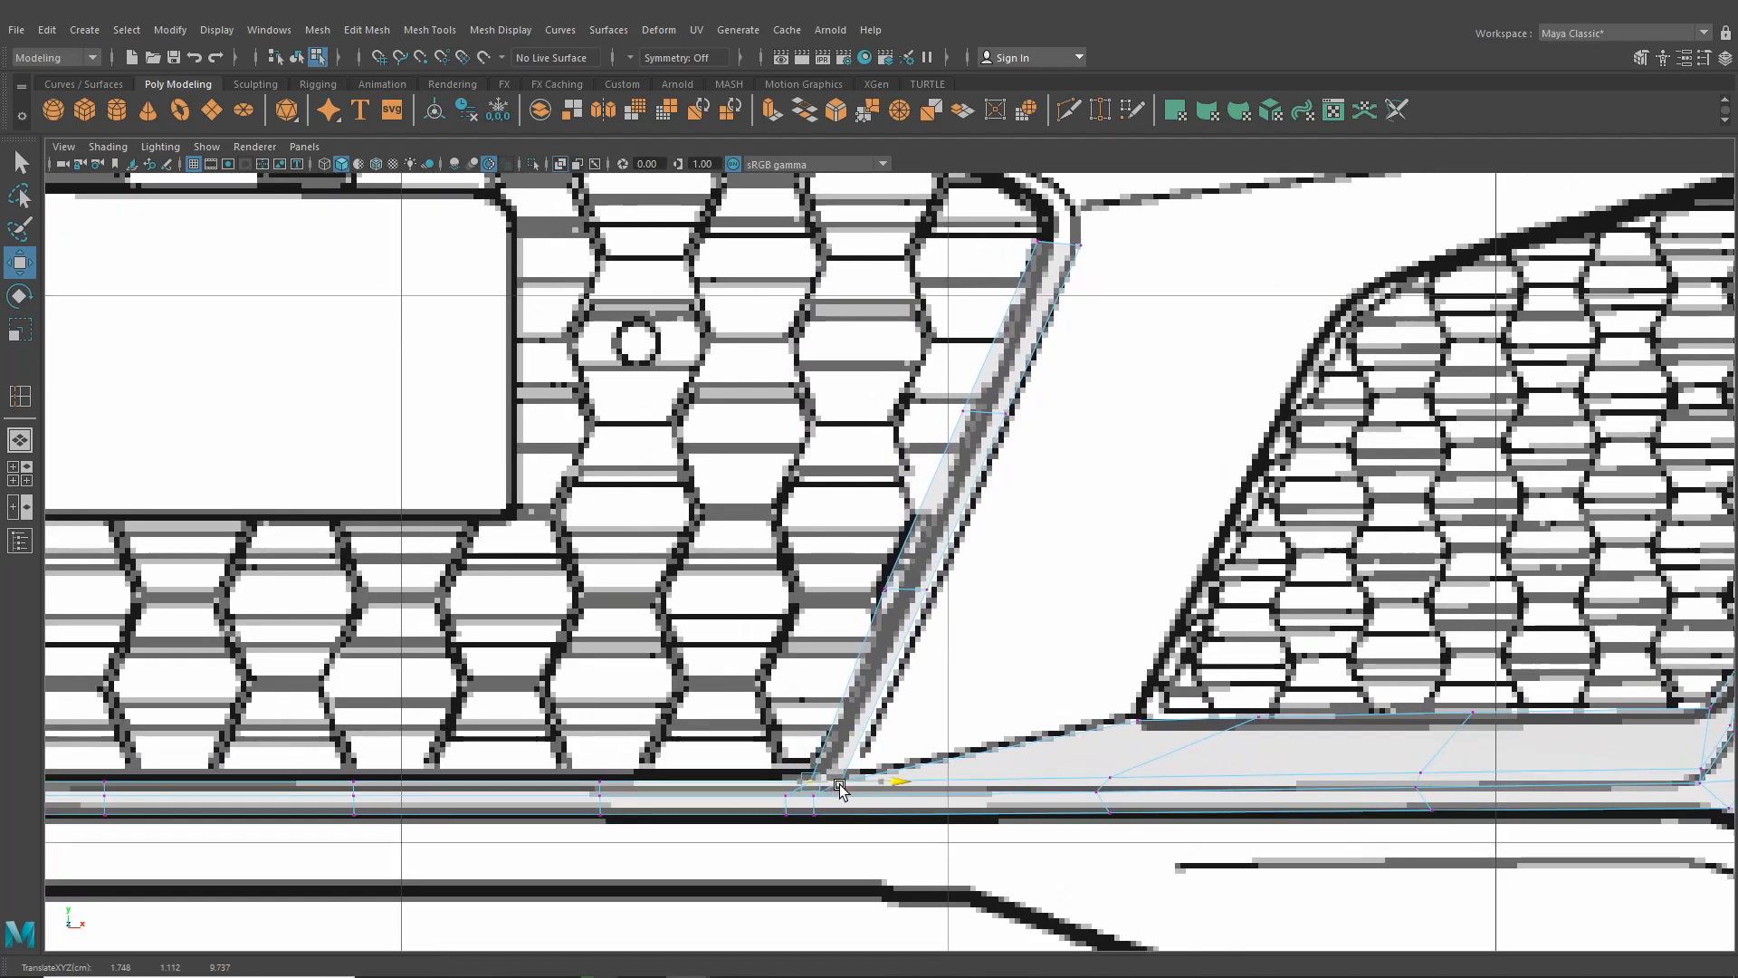
Move the two intermediate inner vertices of the slanted strip outward onto the grille's border line
left_click(886, 581)
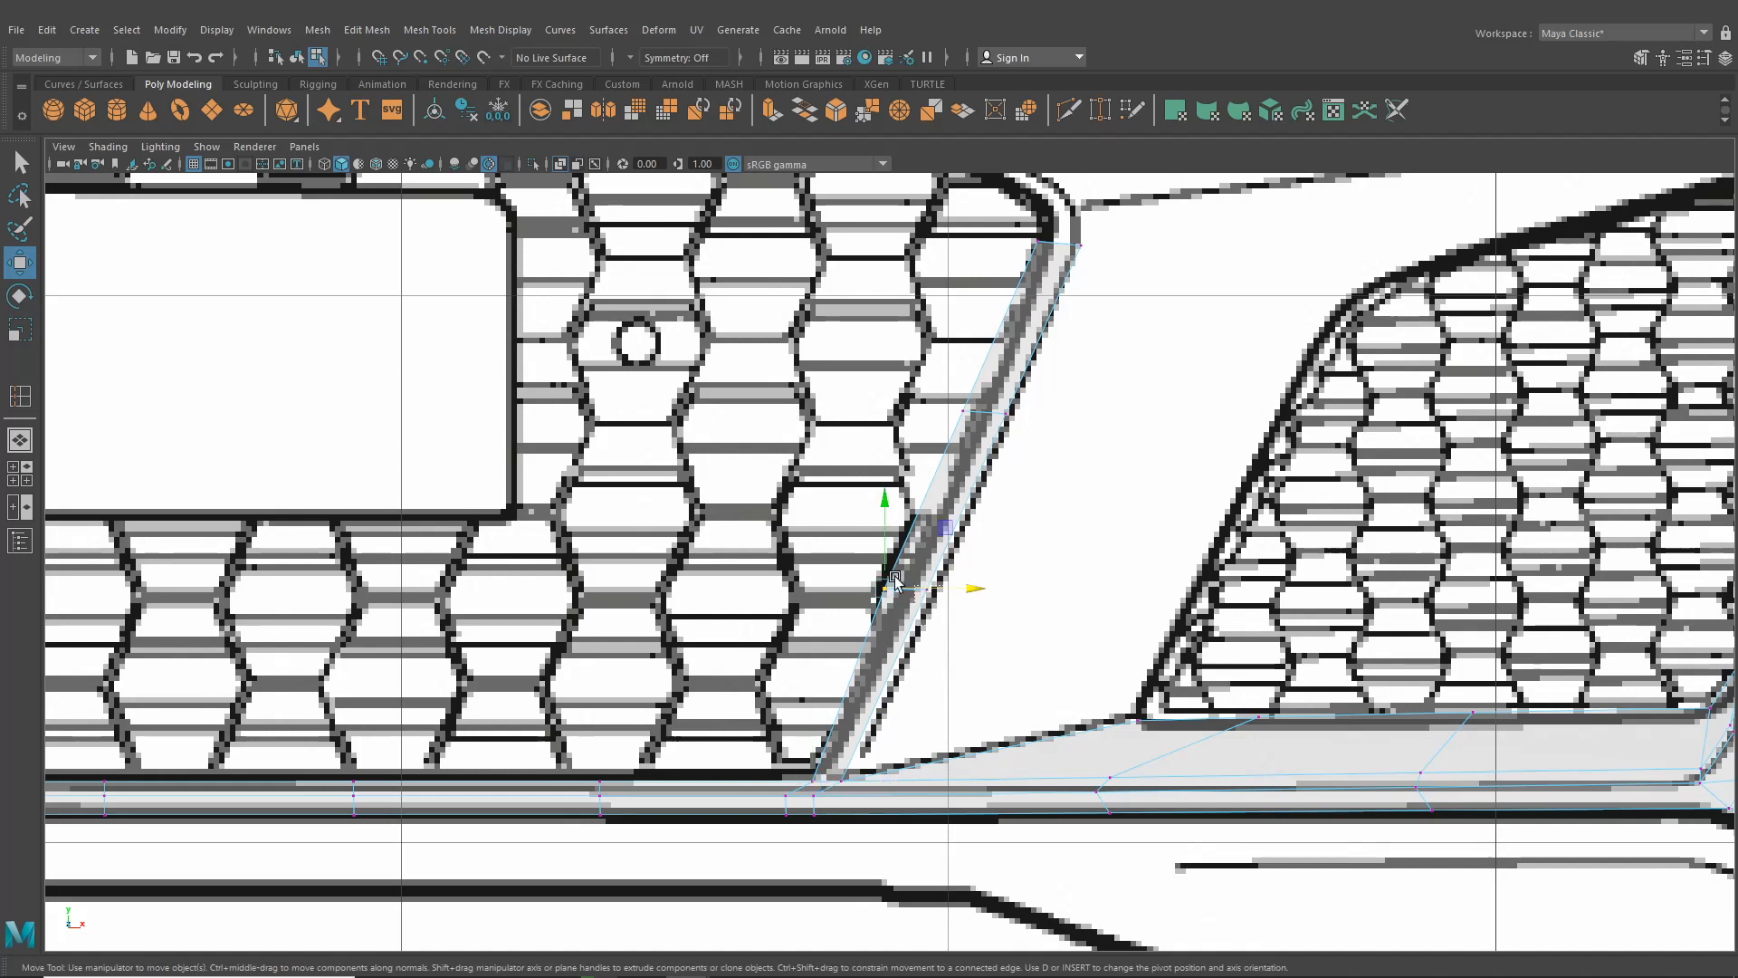
left_click_drag(985, 594, 991, 597)
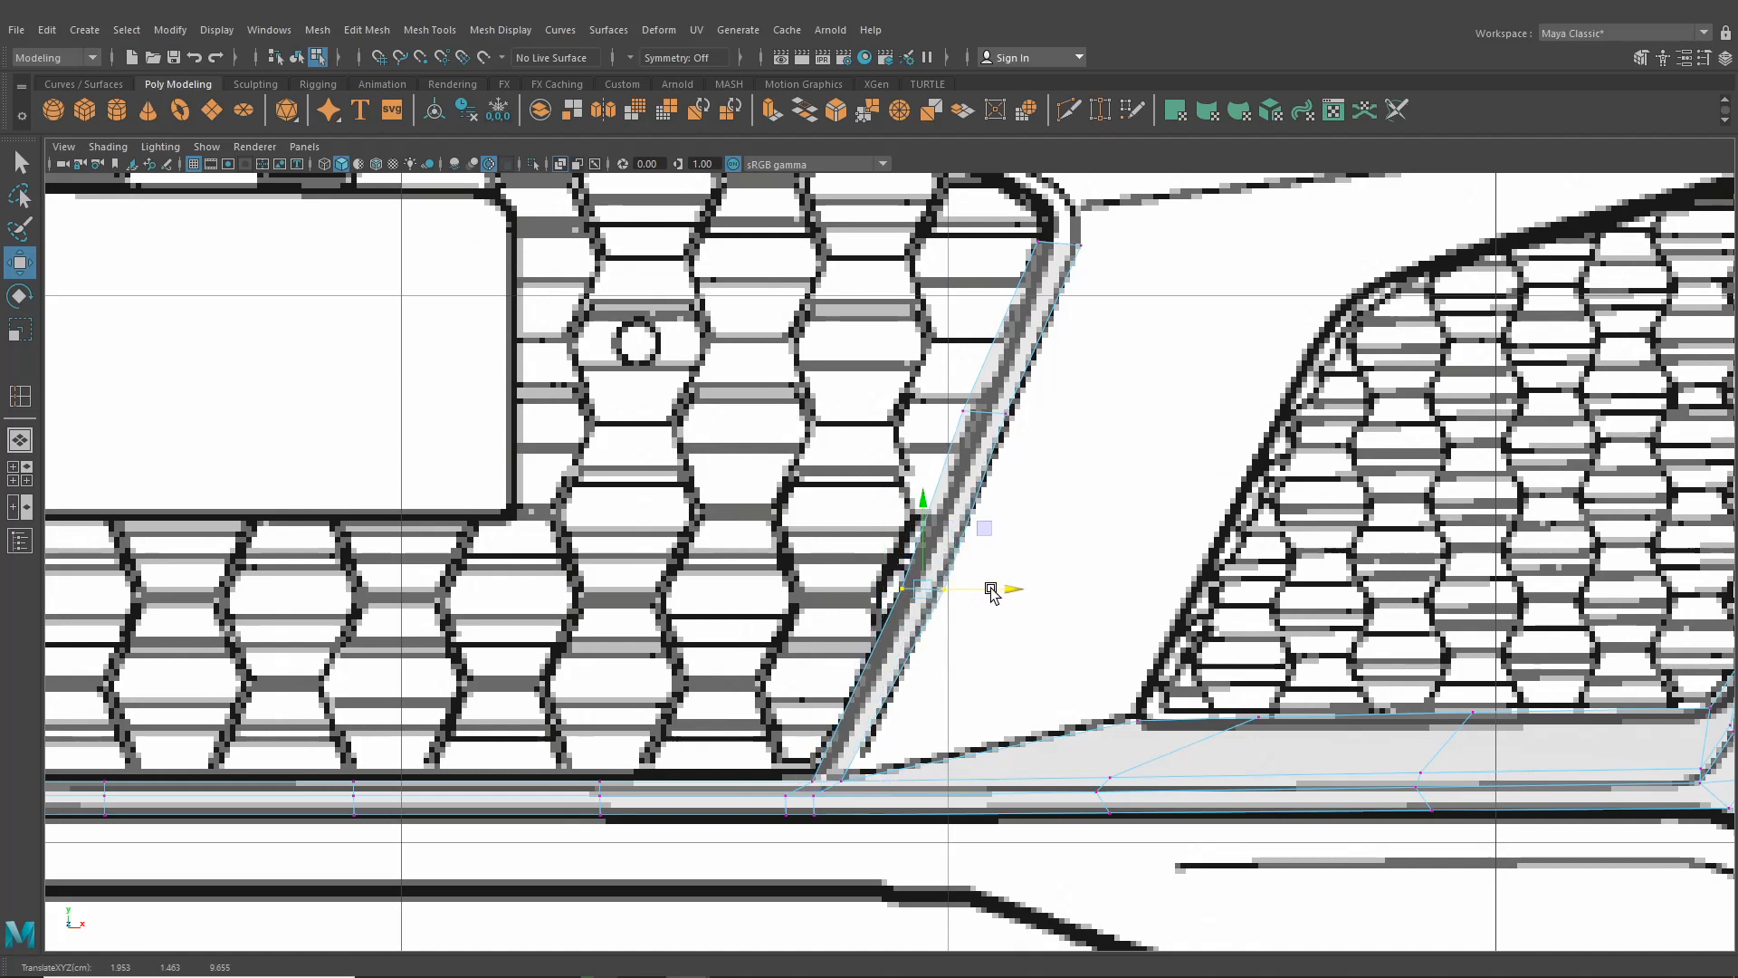
left_click(984, 412)
left_click_drag(1059, 412, 1069, 419)
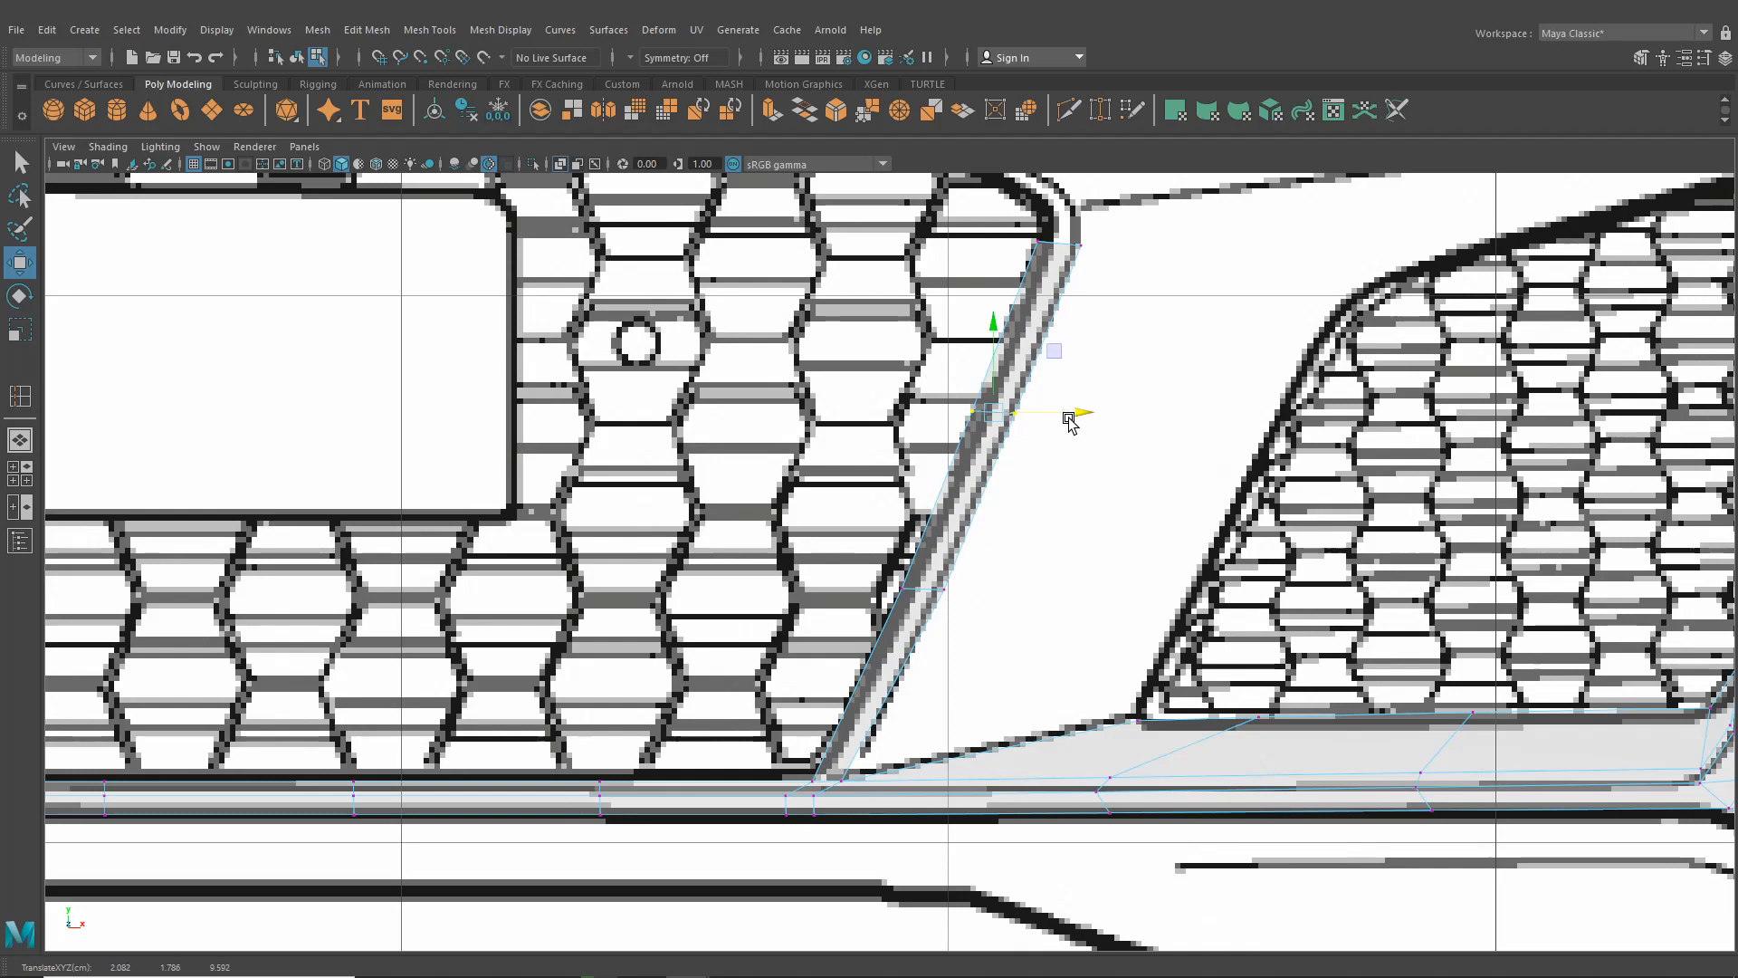
middle_click_drag(1323, 444, 1278, 474, "alt")
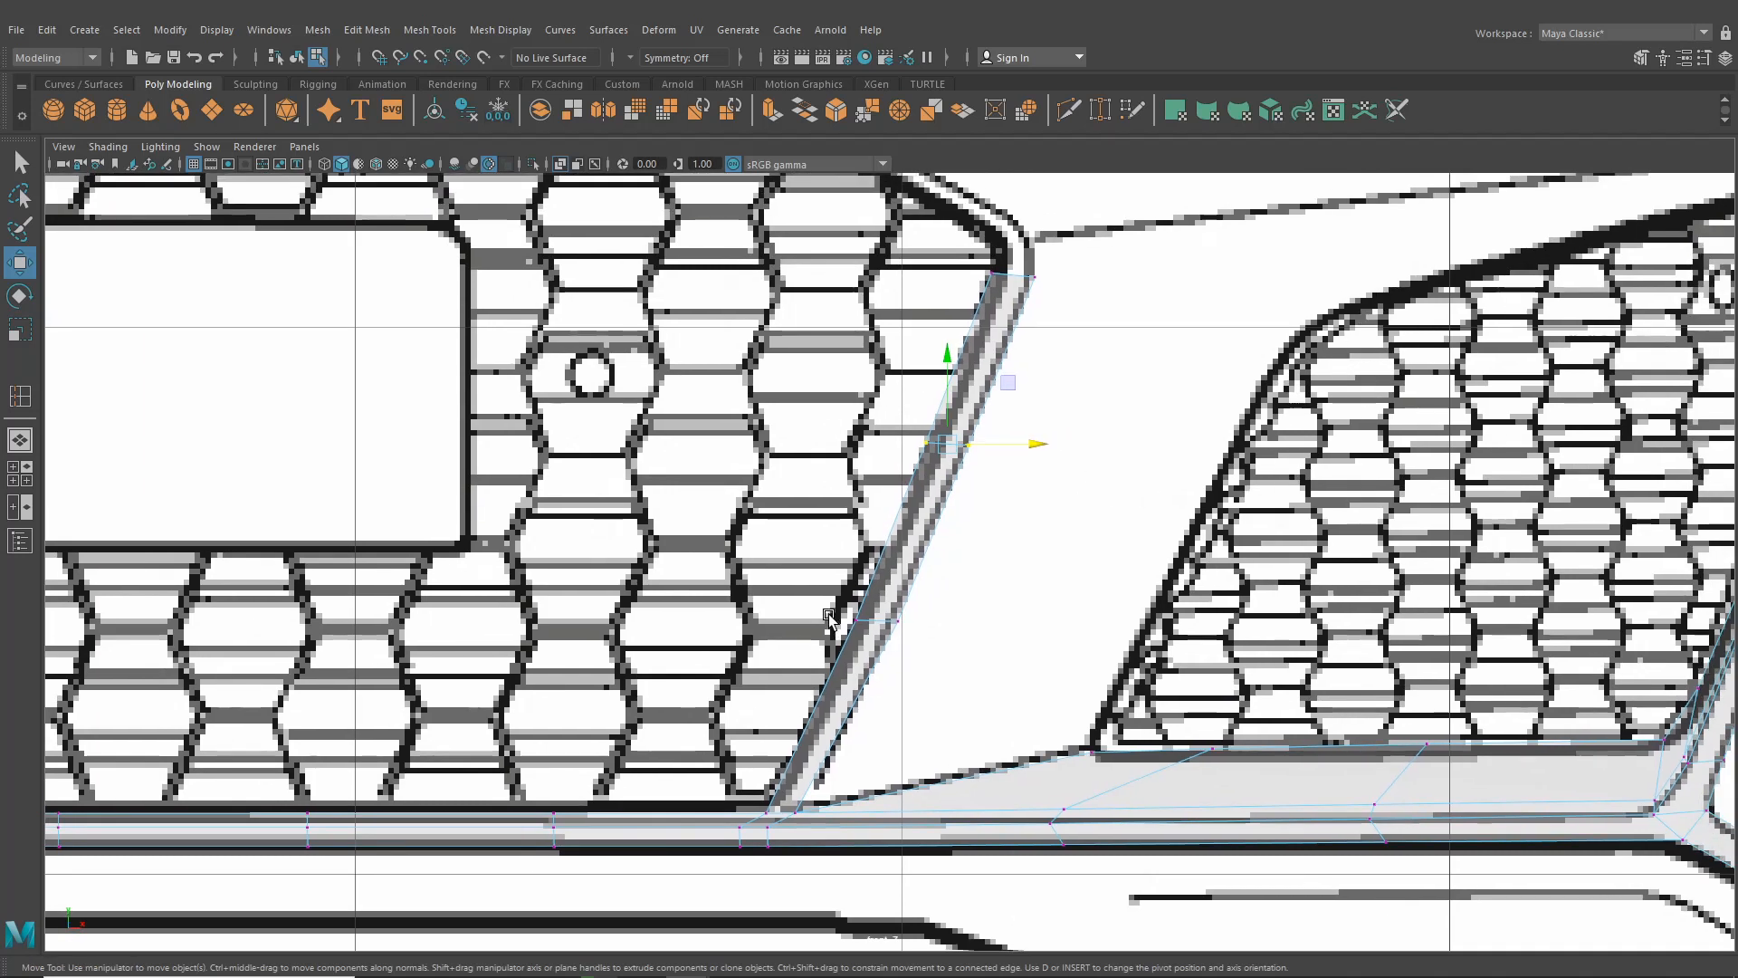
Fine-tune the sideways position of the strip's intermediate vertices and shift its inner top vertex outward to match the grille border
left_click(869, 621)
left_click_drag(896, 620, 908, 624)
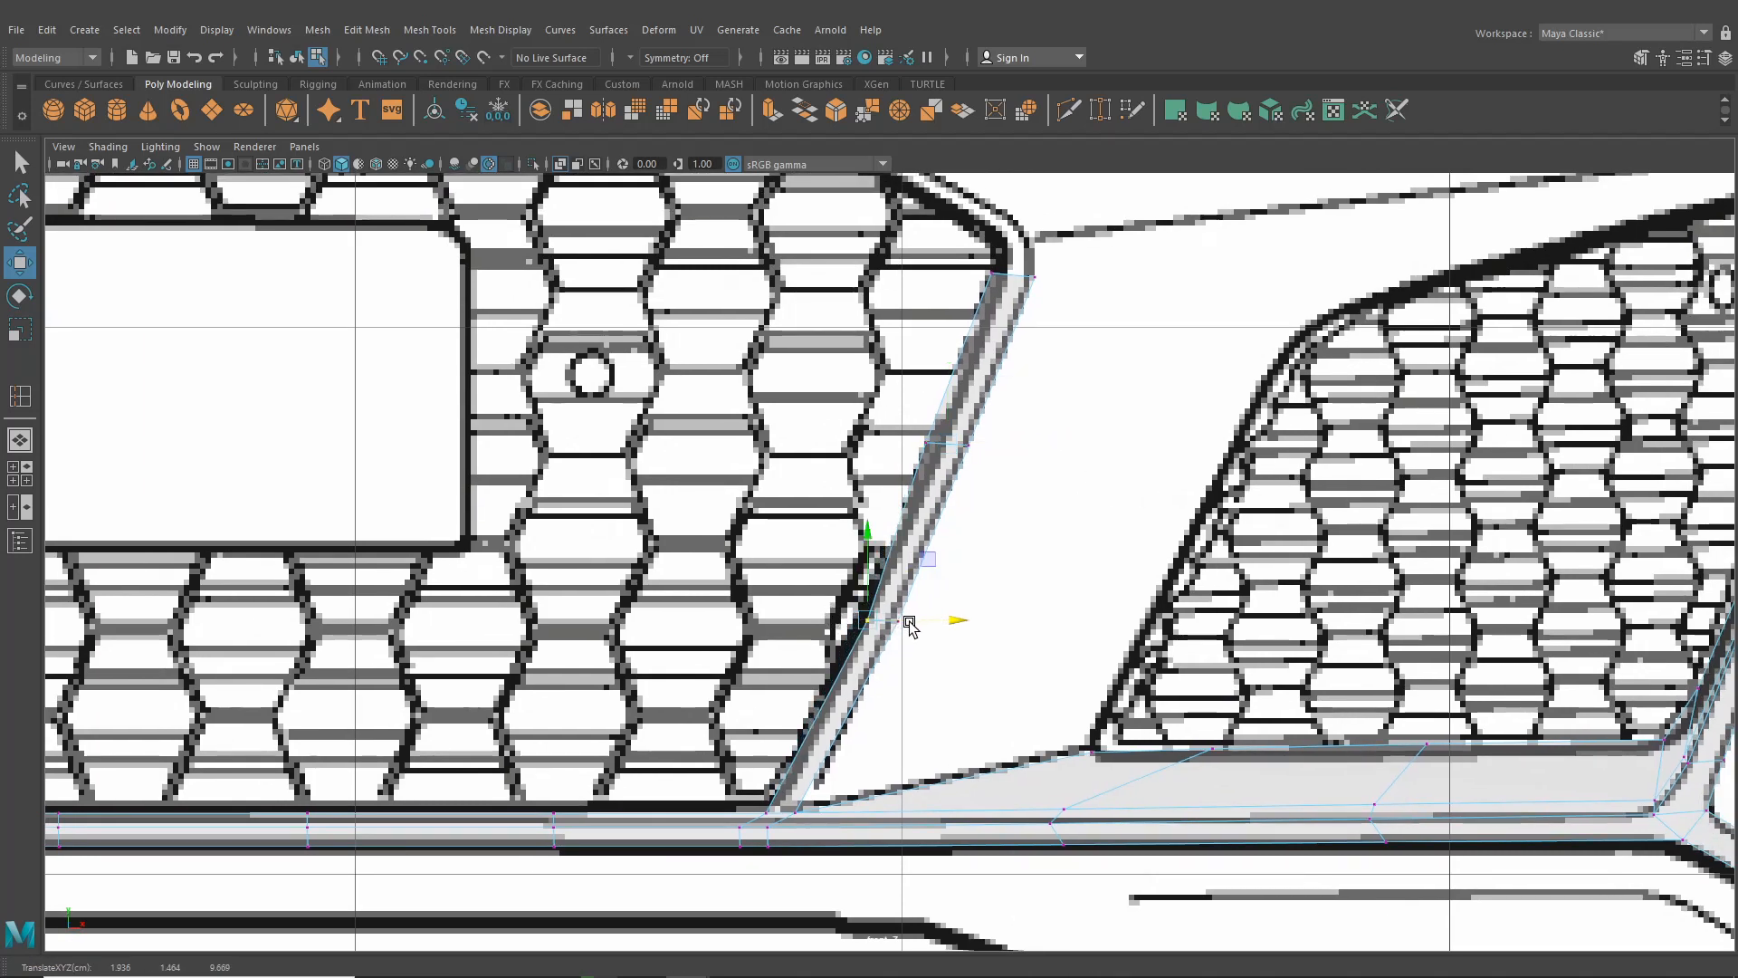
left_click(932, 441)
left_click_drag(986, 446, 993, 450)
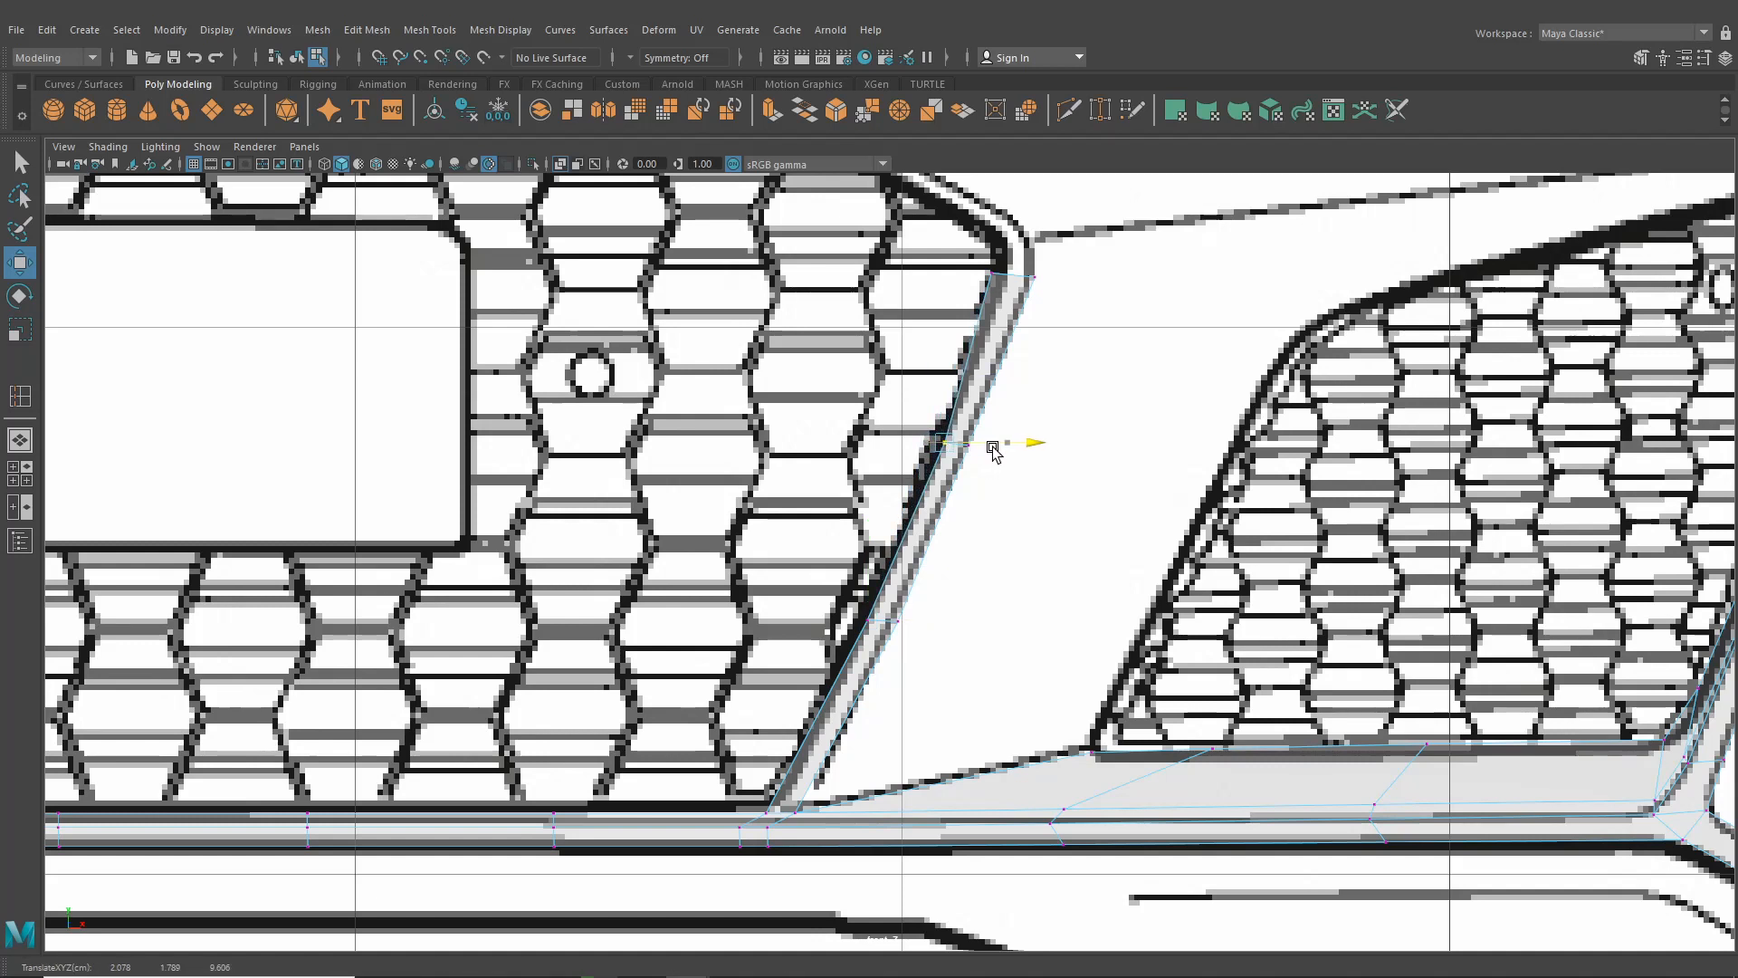
left_click(993, 272)
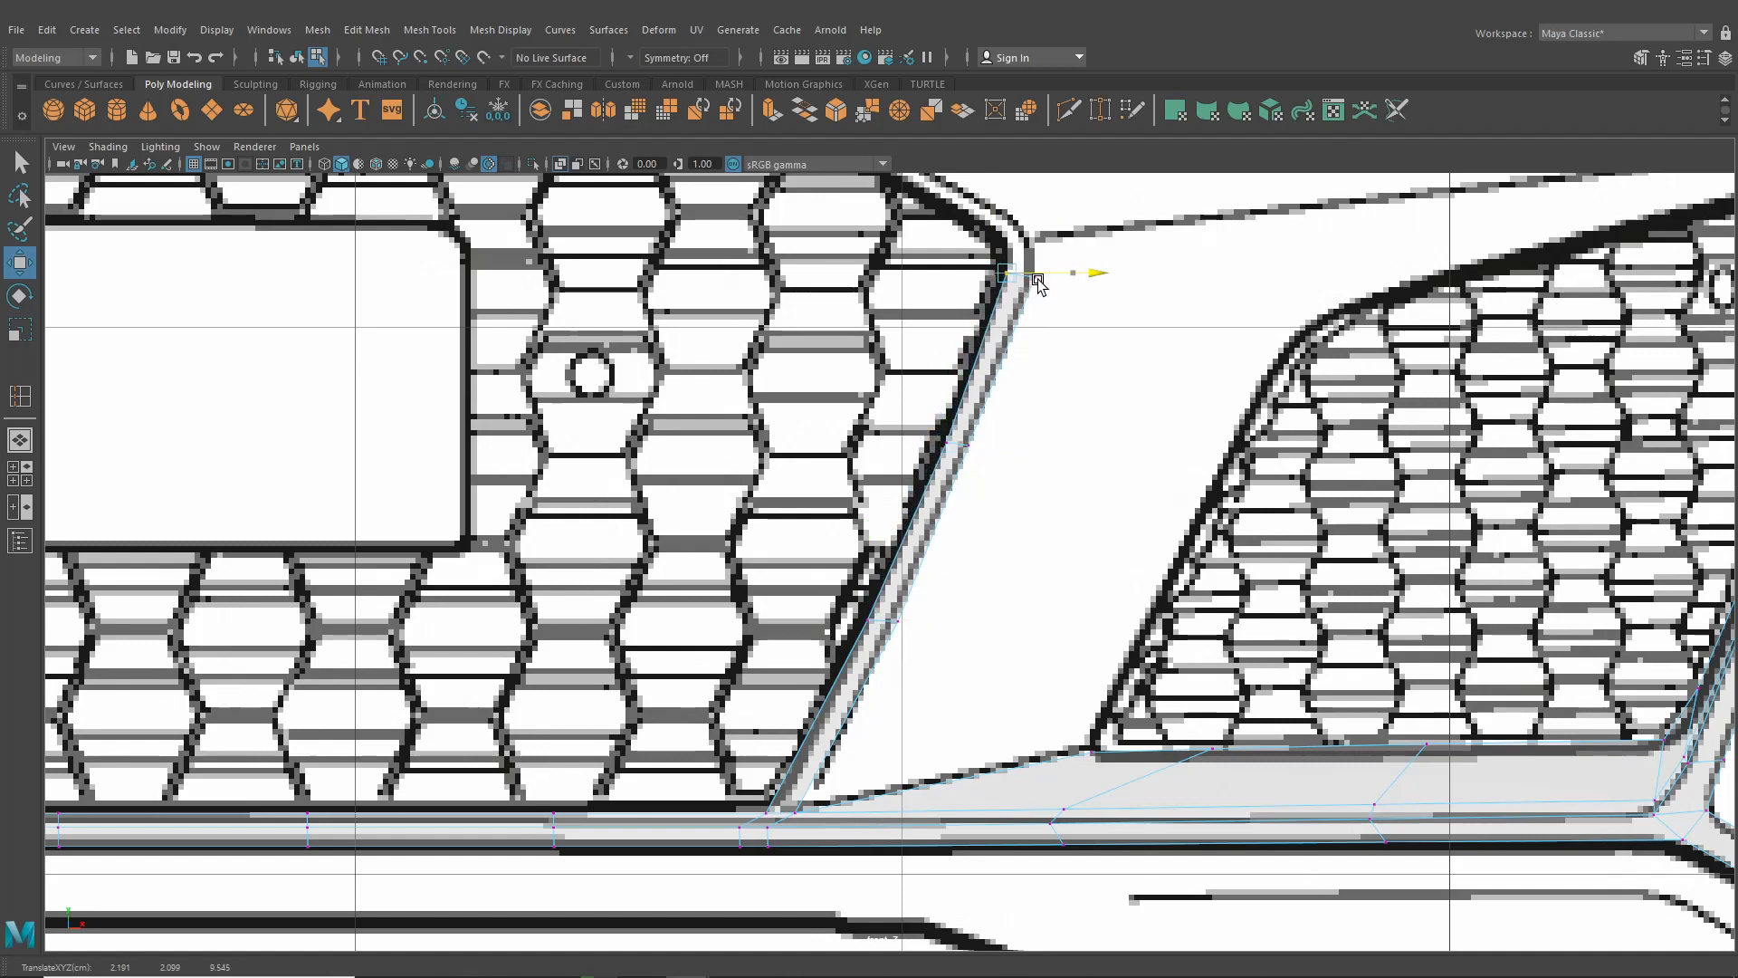
left_click_drag(1052, 301, 1056, 280)
scroll(1090, 433, "down", 5)
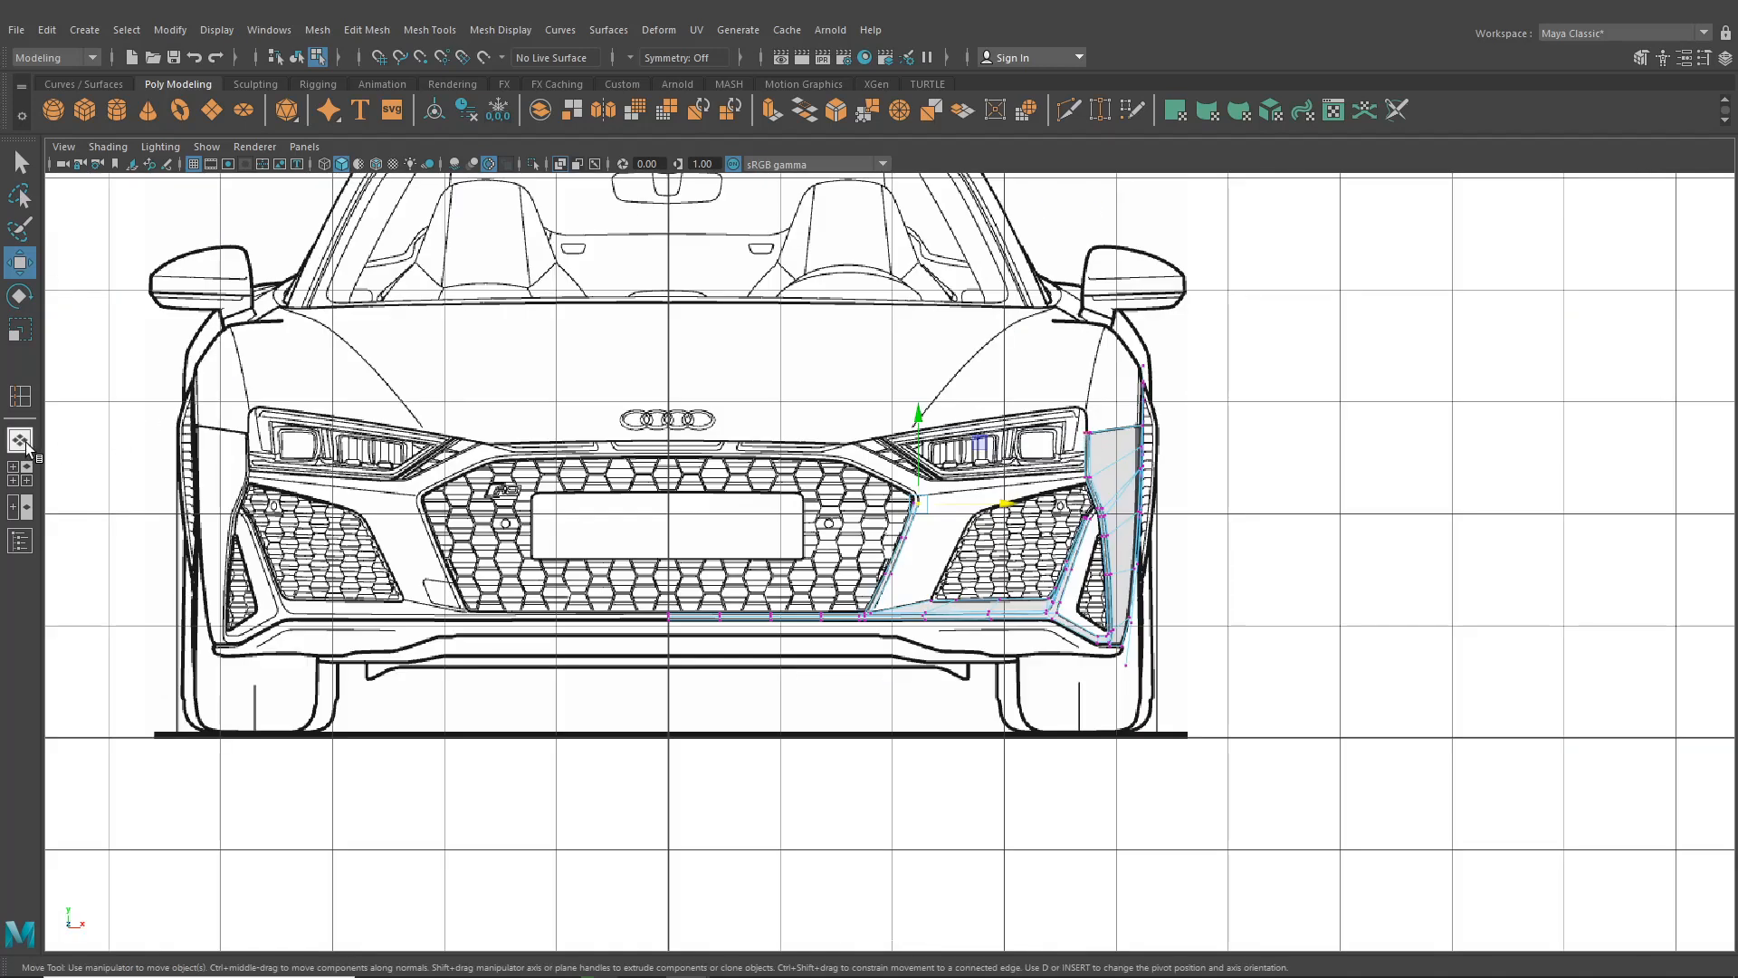
left_click(20, 474)
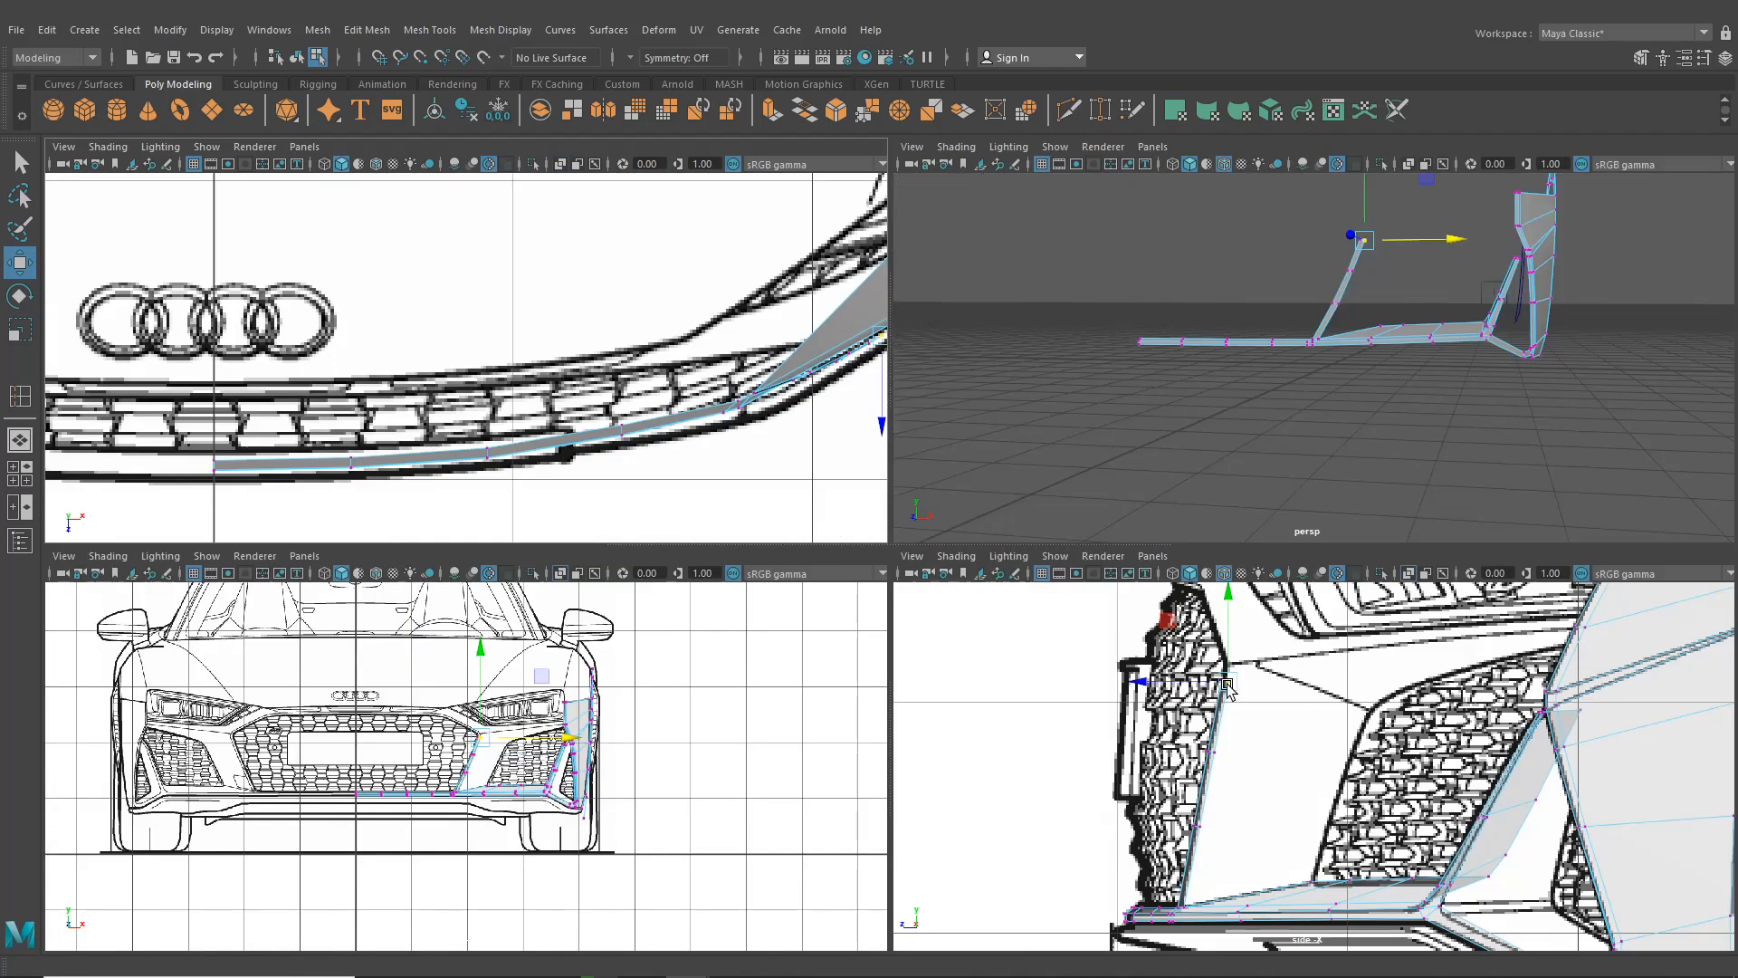
scroll(1208, 715, "up", 5)
middle_click_drag(1234, 668, 1244, 735, "alt")
middle_click_drag(1228, 763, 1220, 829, "alt")
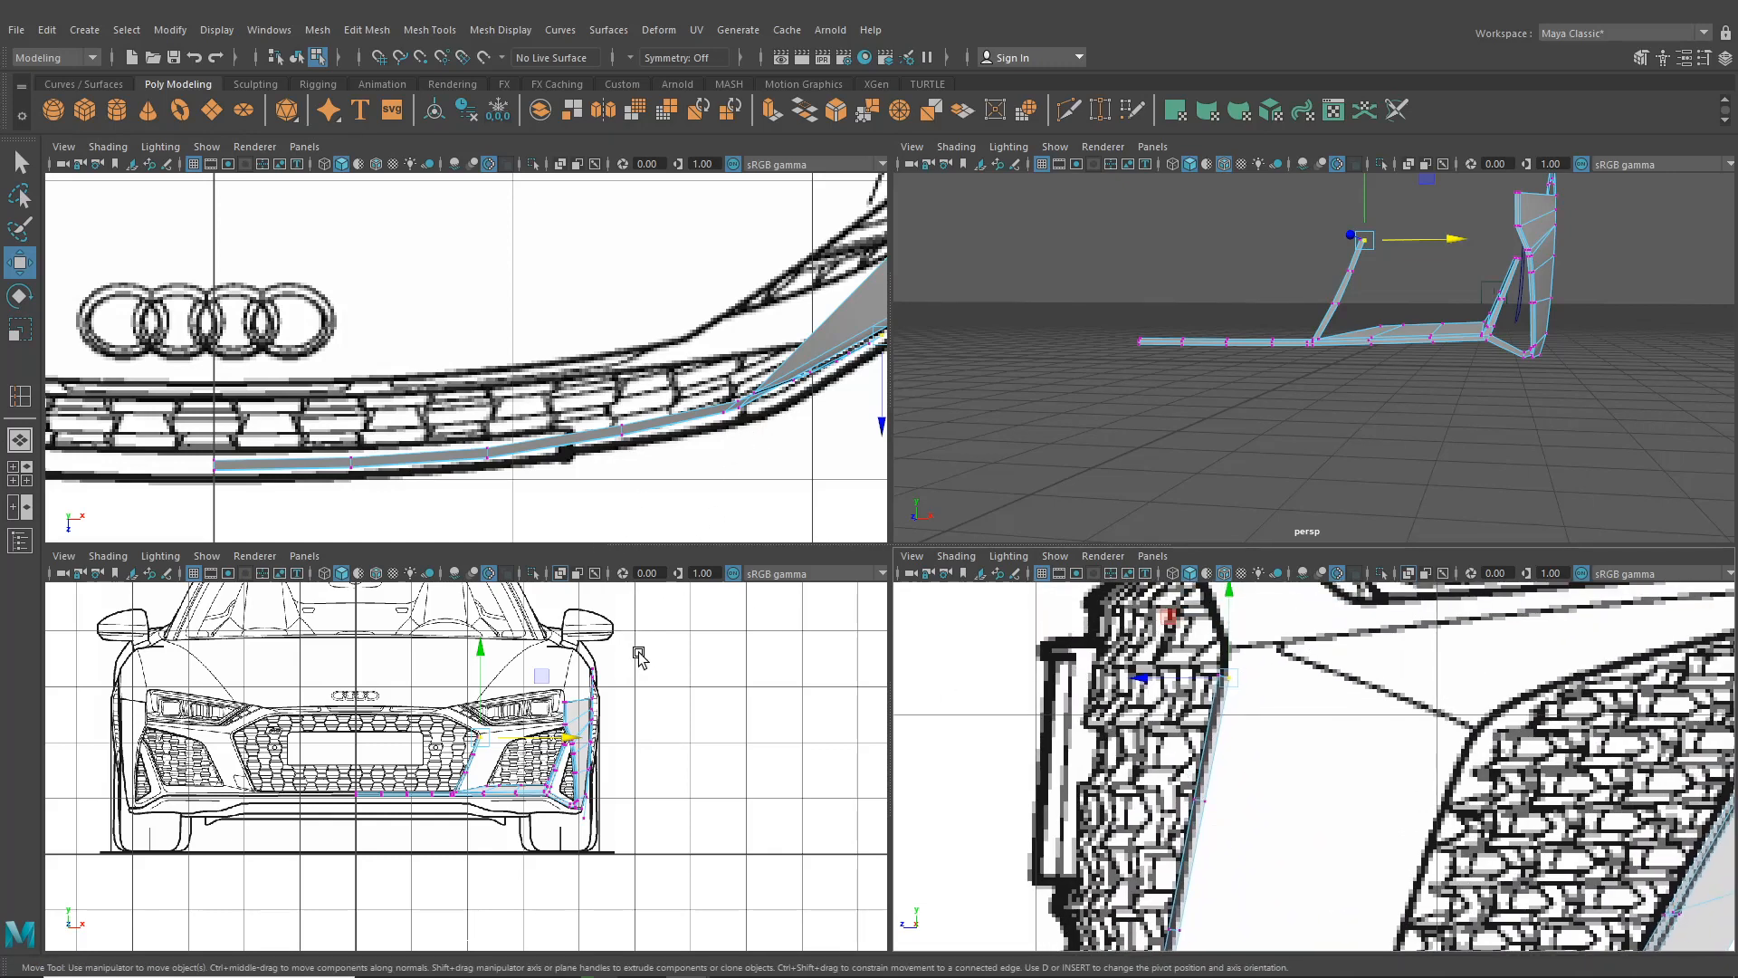
key("space")
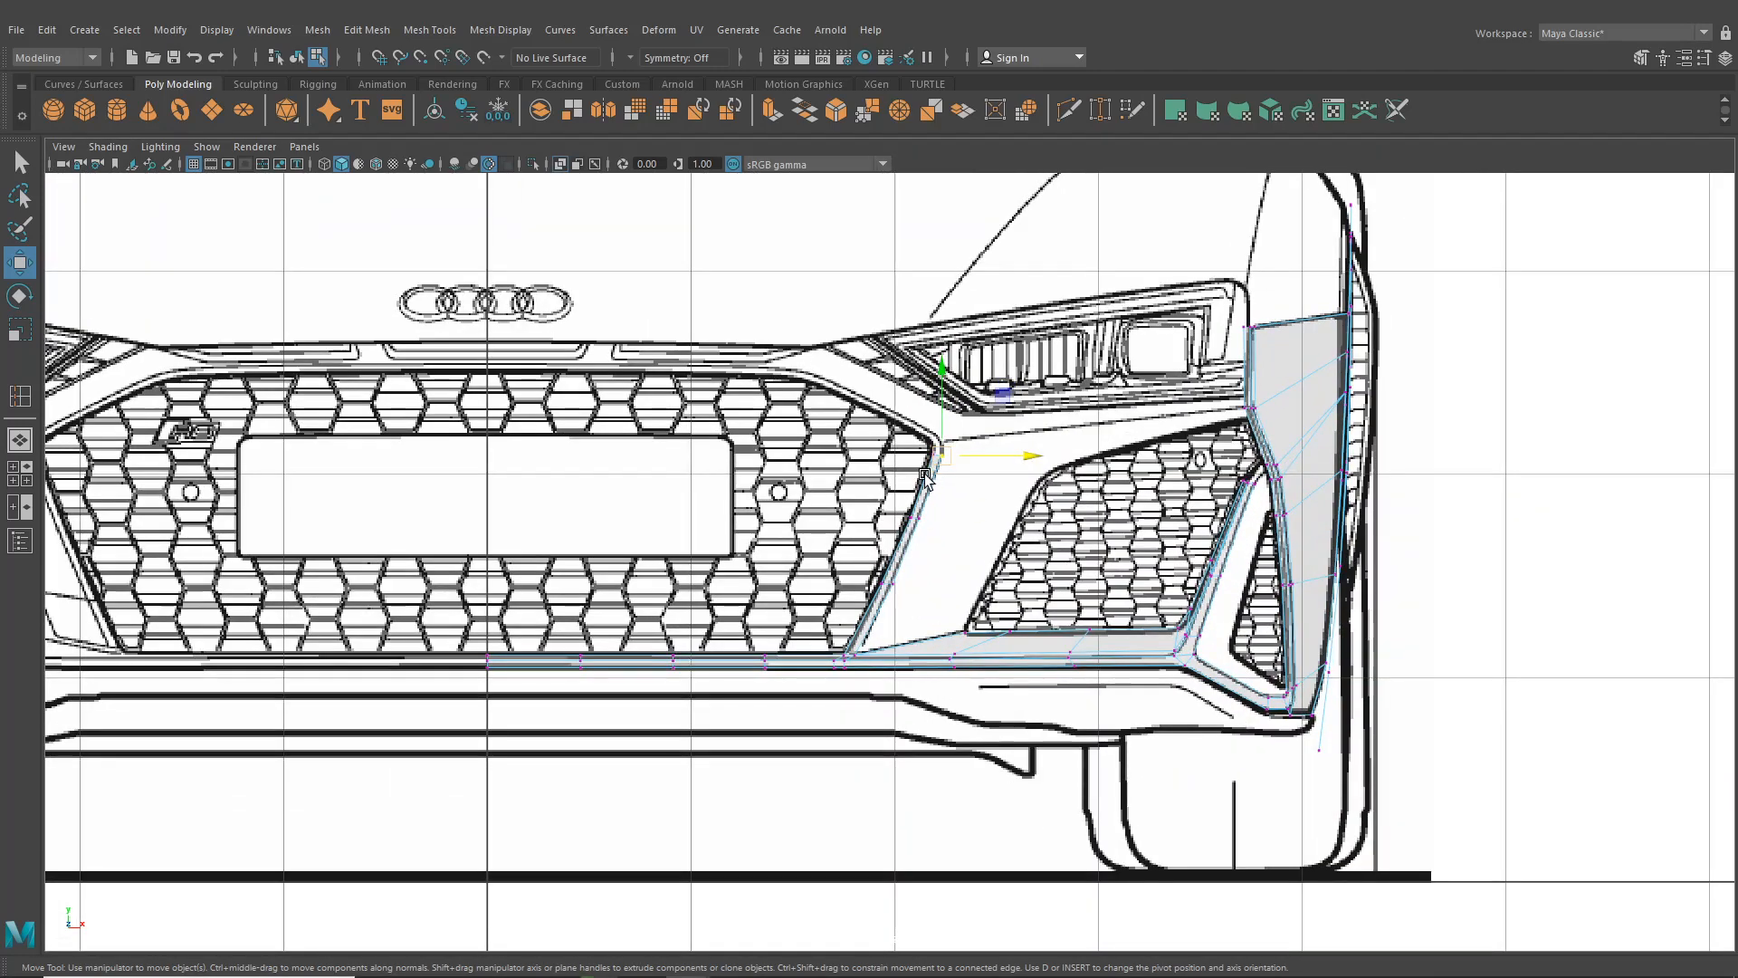
Extrude the slanted strip's top edge up to the main grille's side corner, and extrude again along the grille's upper slope
right_click_drag(928, 489, 940, 438)
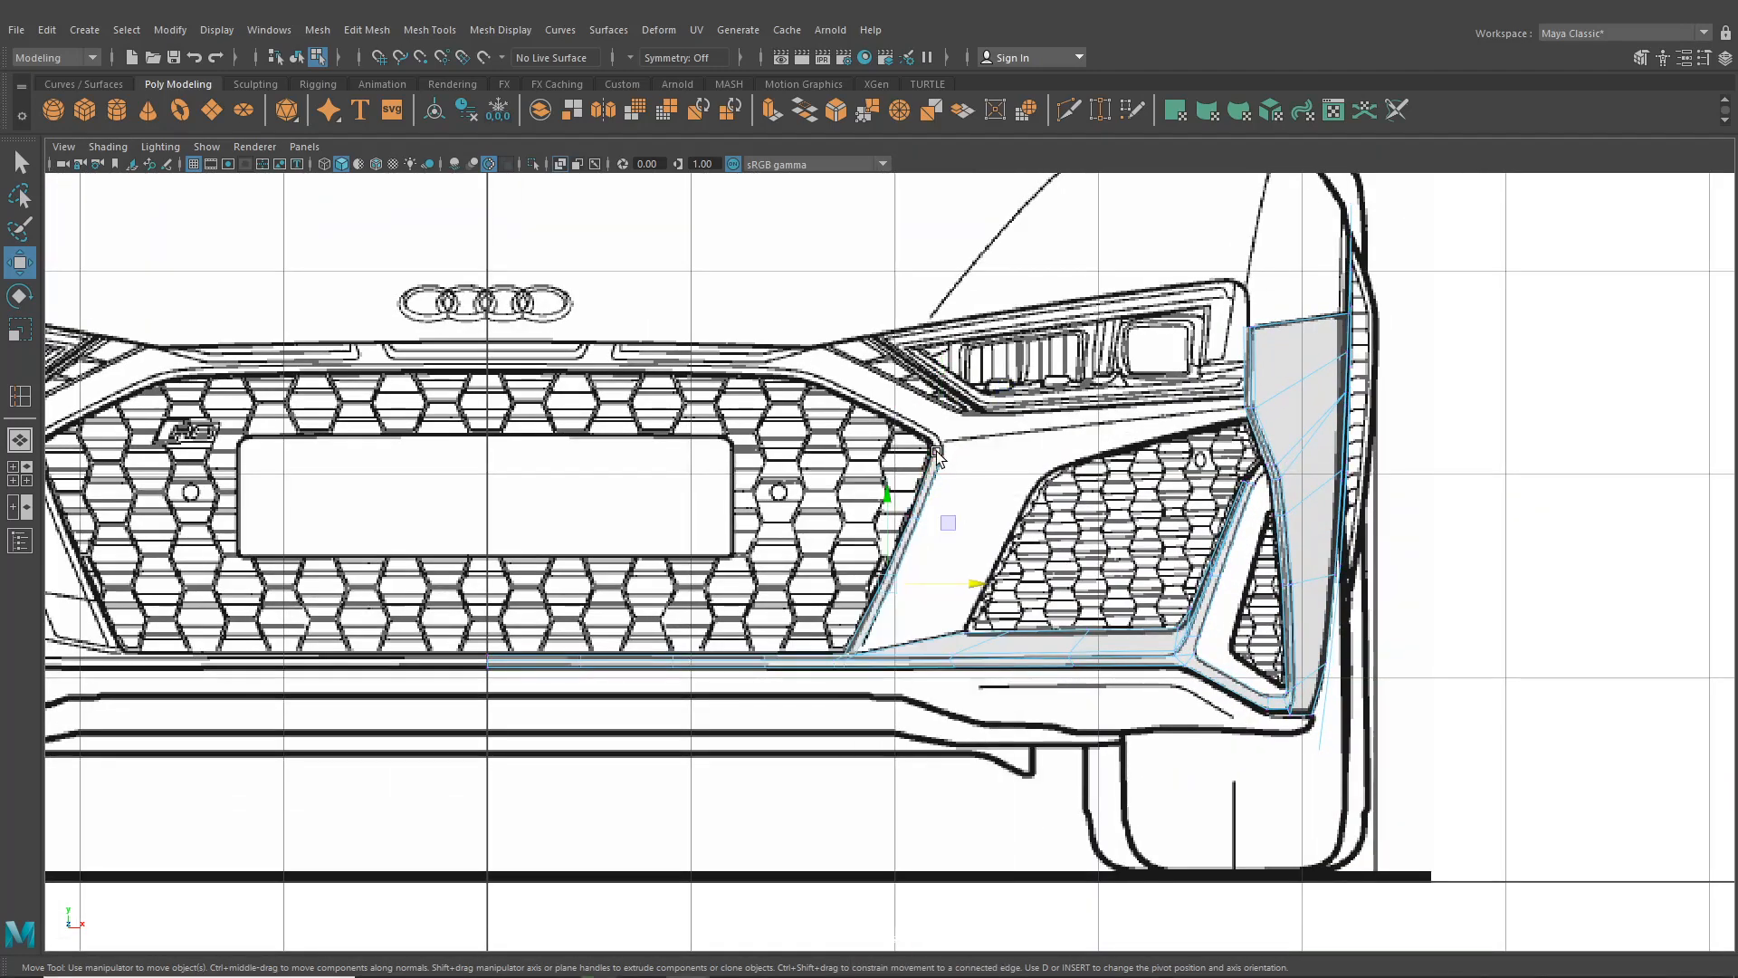
left_click(936, 452)
middle_click_drag(953, 463, 926, 580, "alt")
scroll(933, 599, "up", 3)
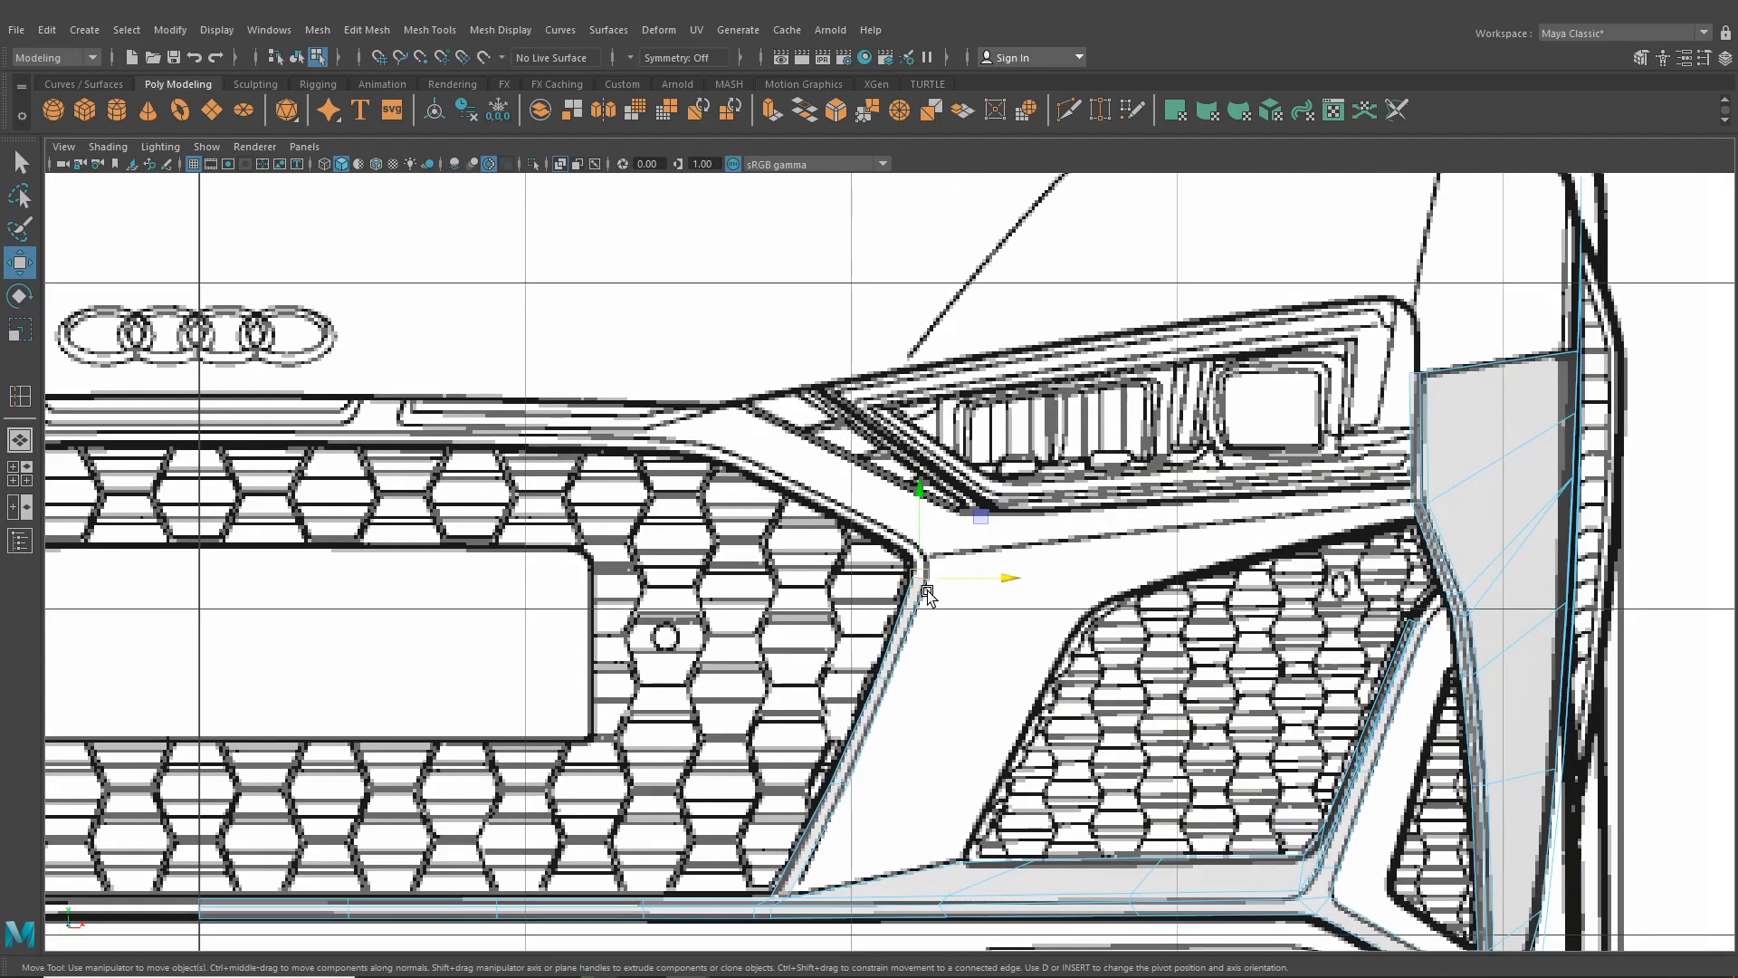
scroll(927, 594, "up", 3)
key("ctrl+e")
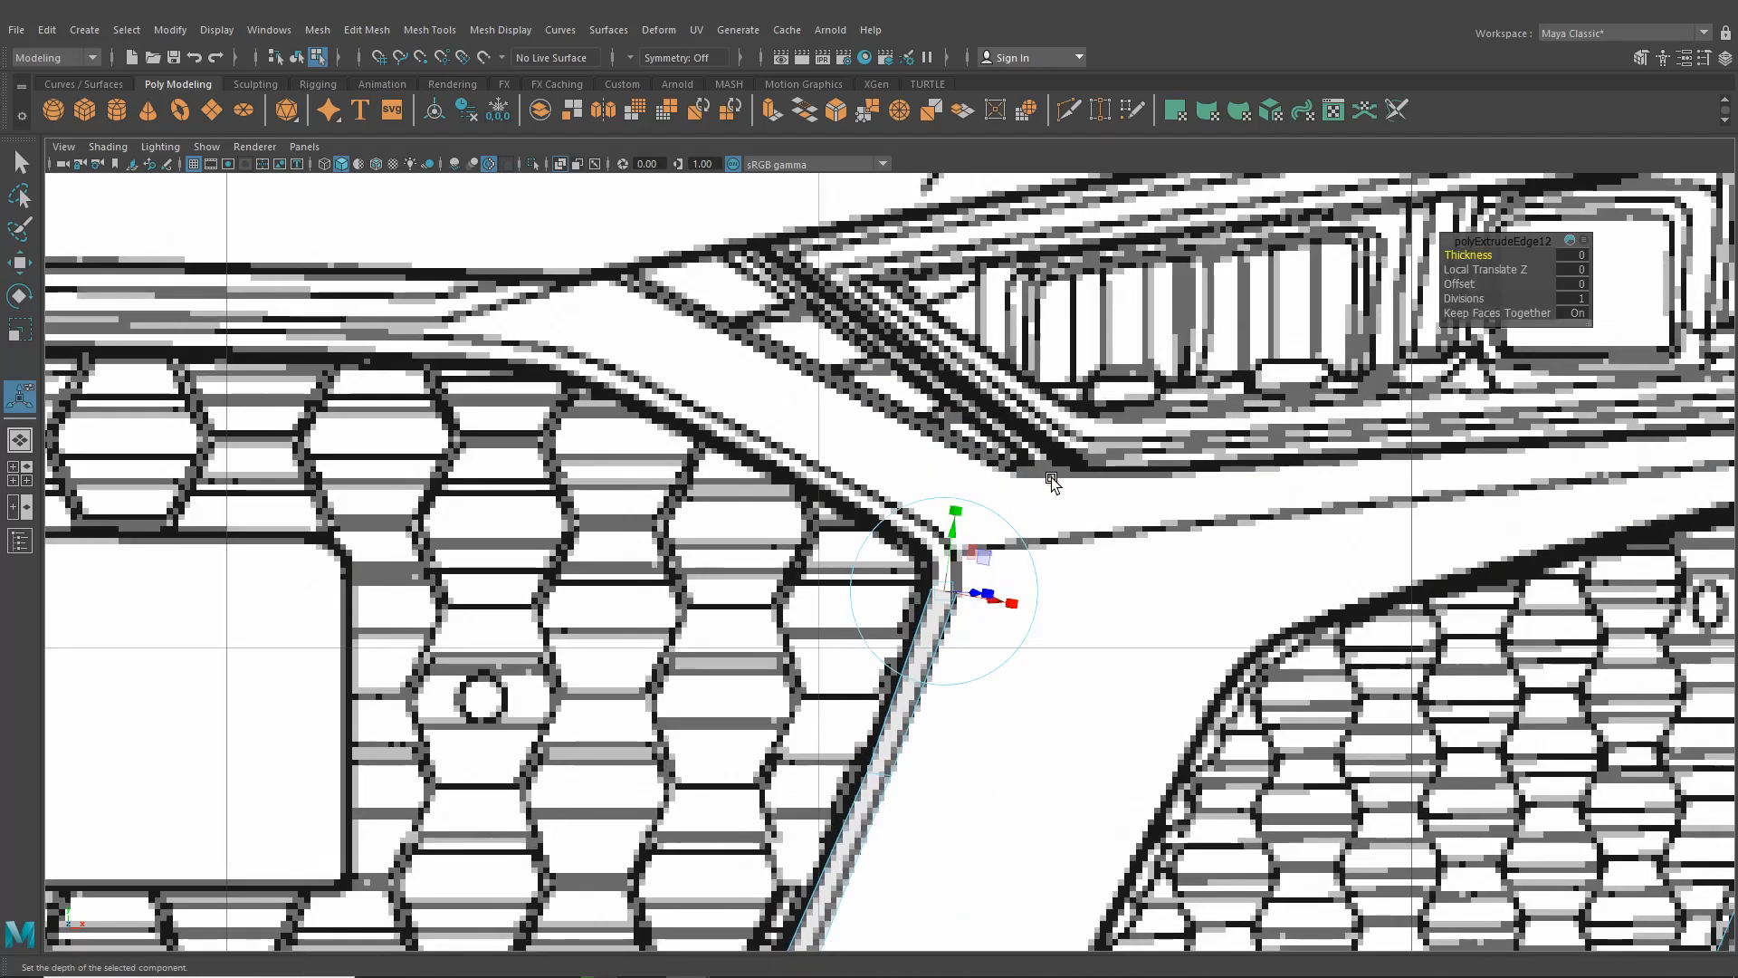
left_click(1051, 478)
left_click_drag(947, 590, 941, 551)
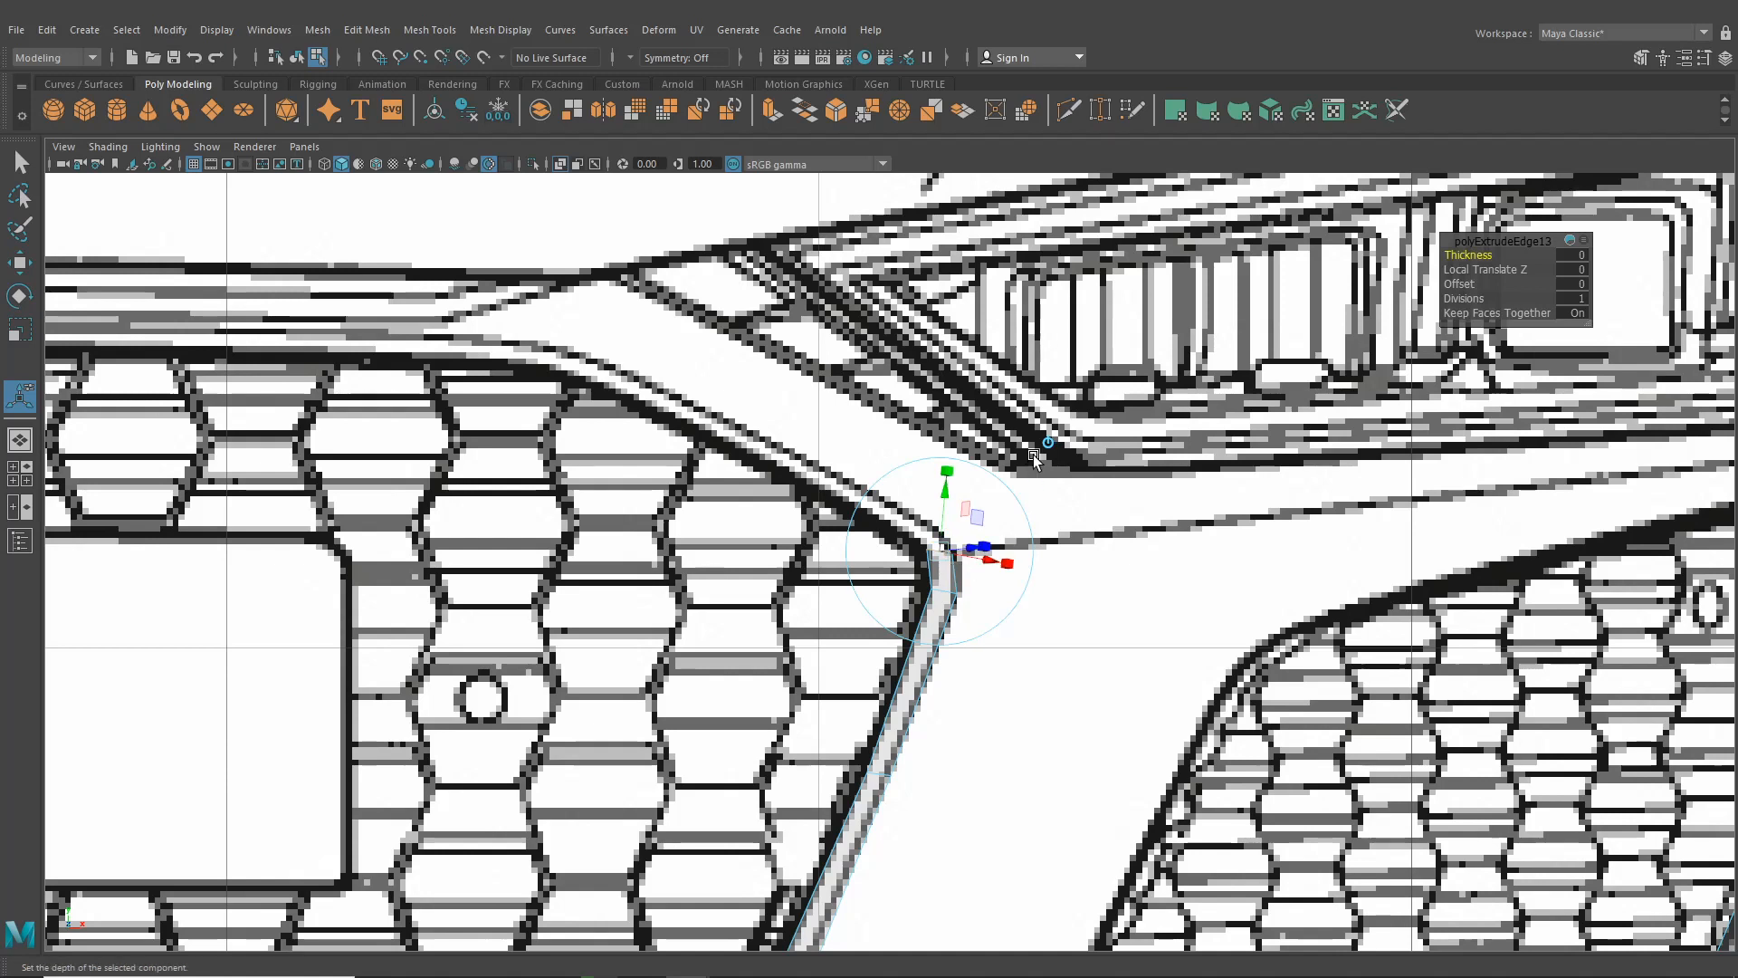
key("ctrl+e")
left_click_drag(934, 552, 554, 351)
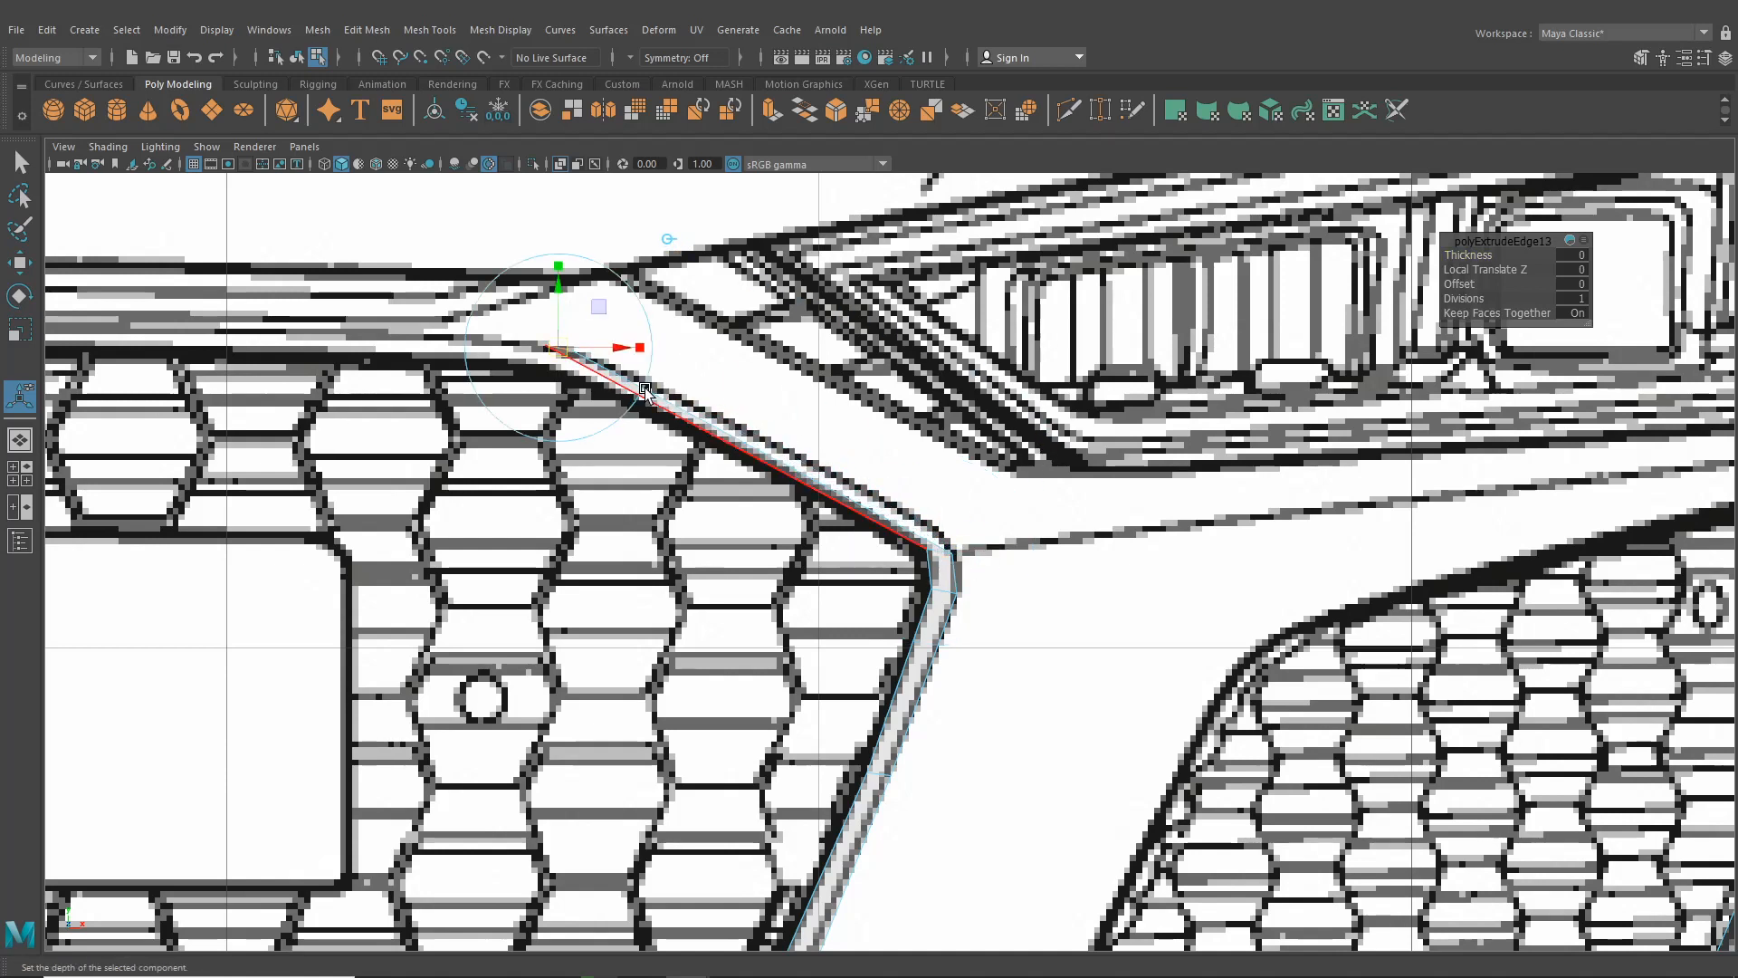
Reposition the new strip's vertices at the side corner and at its upper end to match the grille border's width
right_click_drag(656, 399, 570, 398)
left_click(20, 263)
scroll(984, 529, "up", 5)
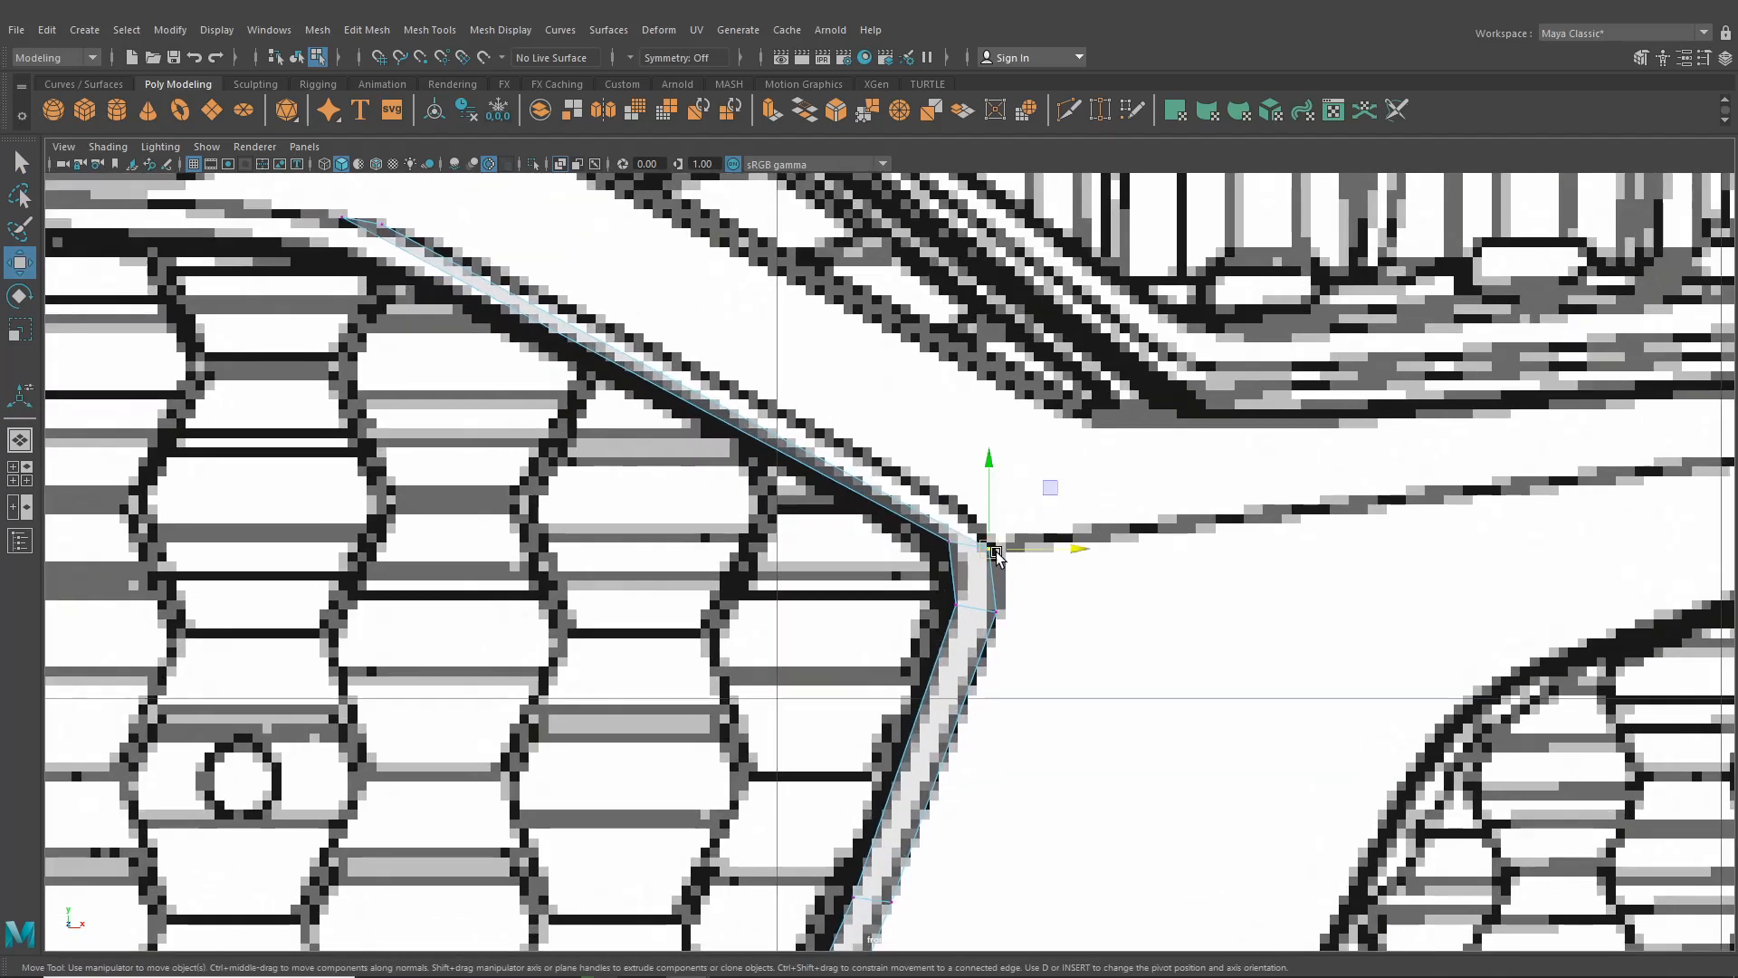
mouse_move(996, 554)
left_mouse_down()
mouse_move(953, 546)
mouse_move(965, 558)
left_mouse_up()
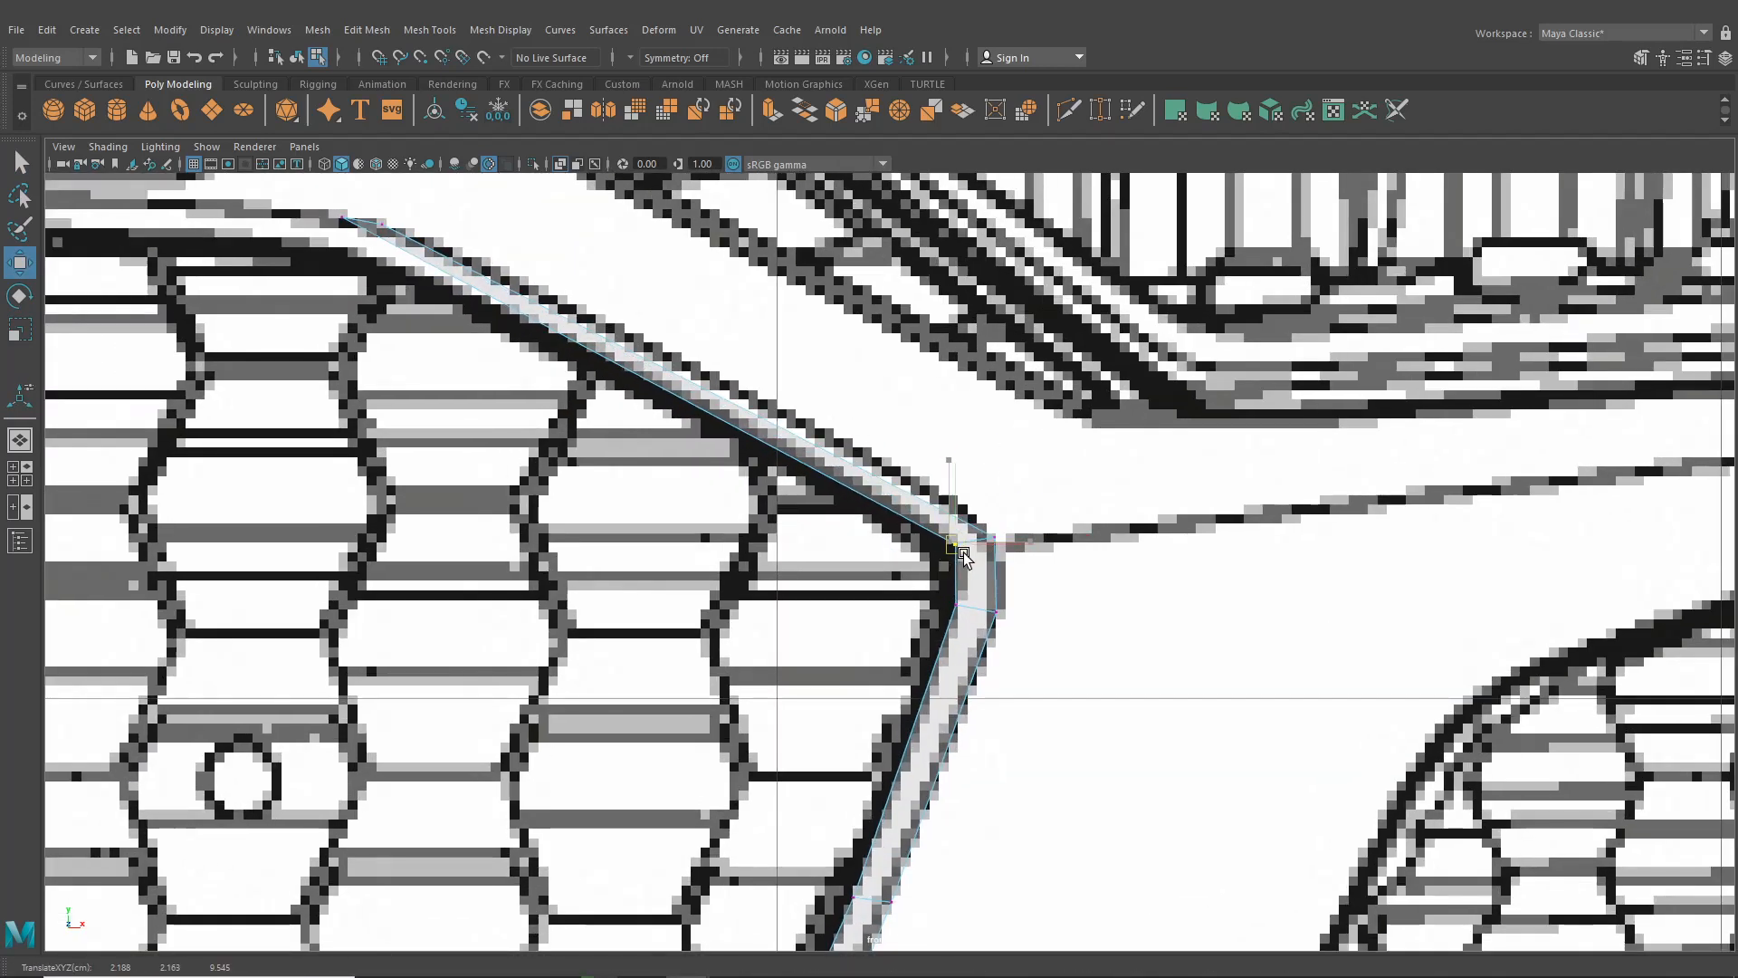
middle_click_drag(949, 473, 1144, 612, "alt")
left_click(579, 365)
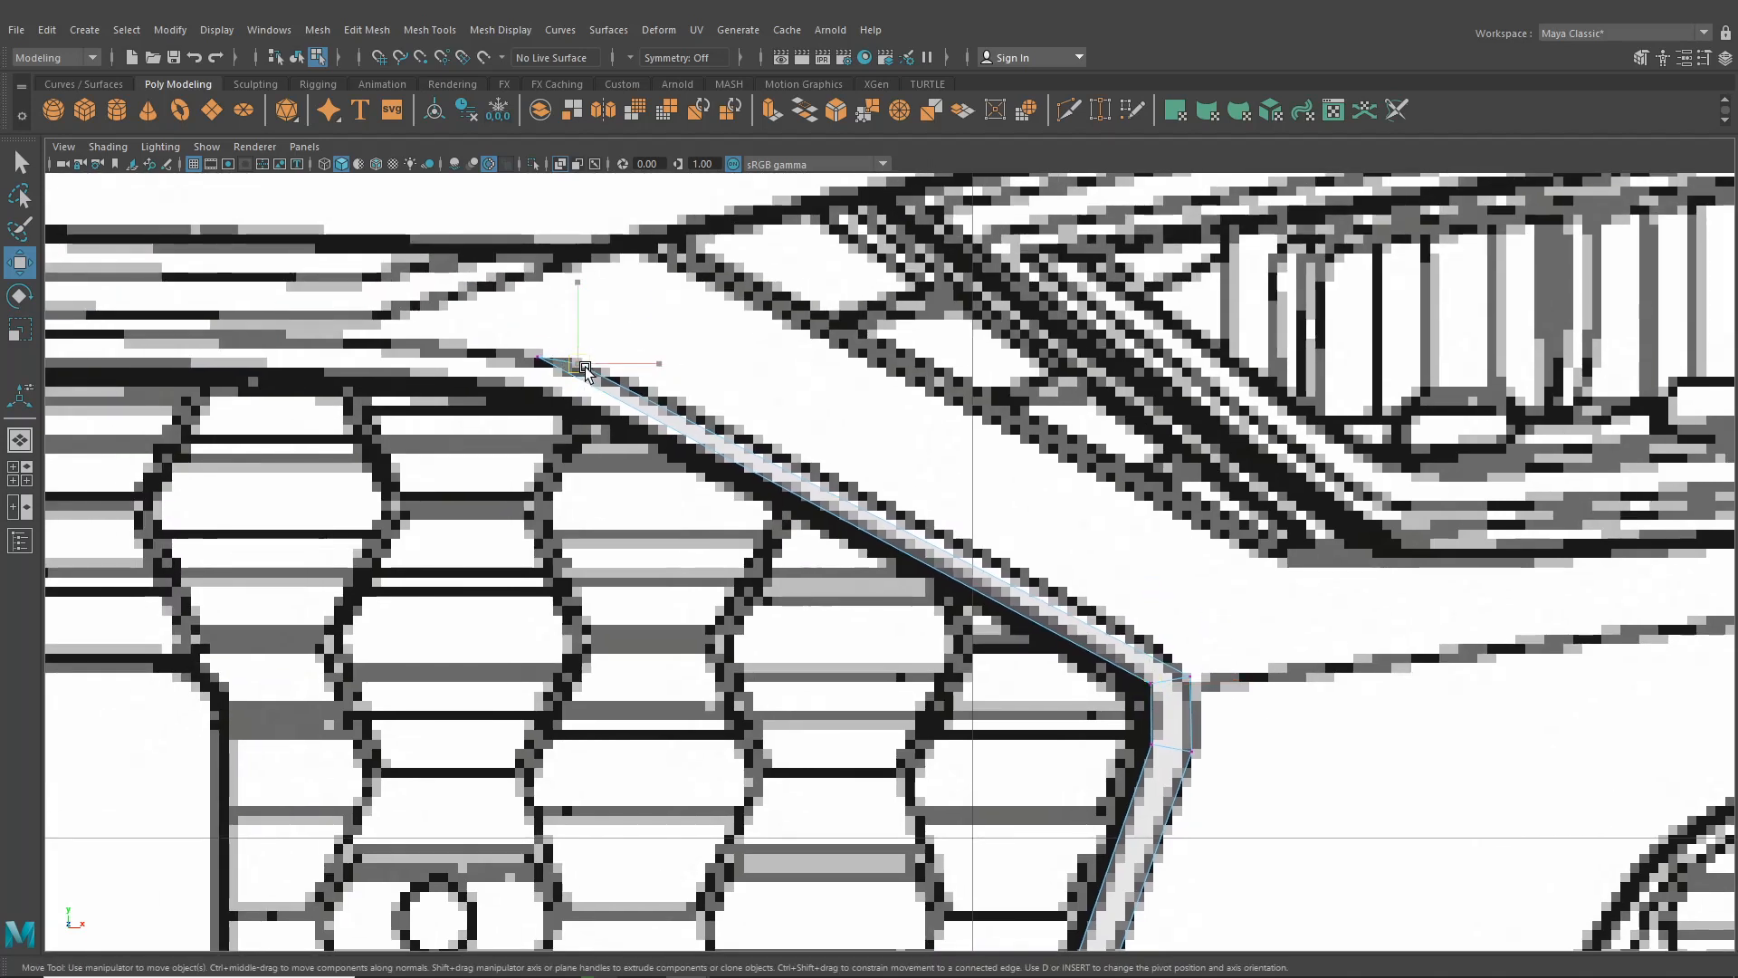
left_click_drag(578, 364, 534, 363)
left_click(586, 362)
Turn off X-Ray shading and extrude the strip's upper end edge along the grille's top border towards the car's centre
right_click_drag(614, 406, 614, 359)
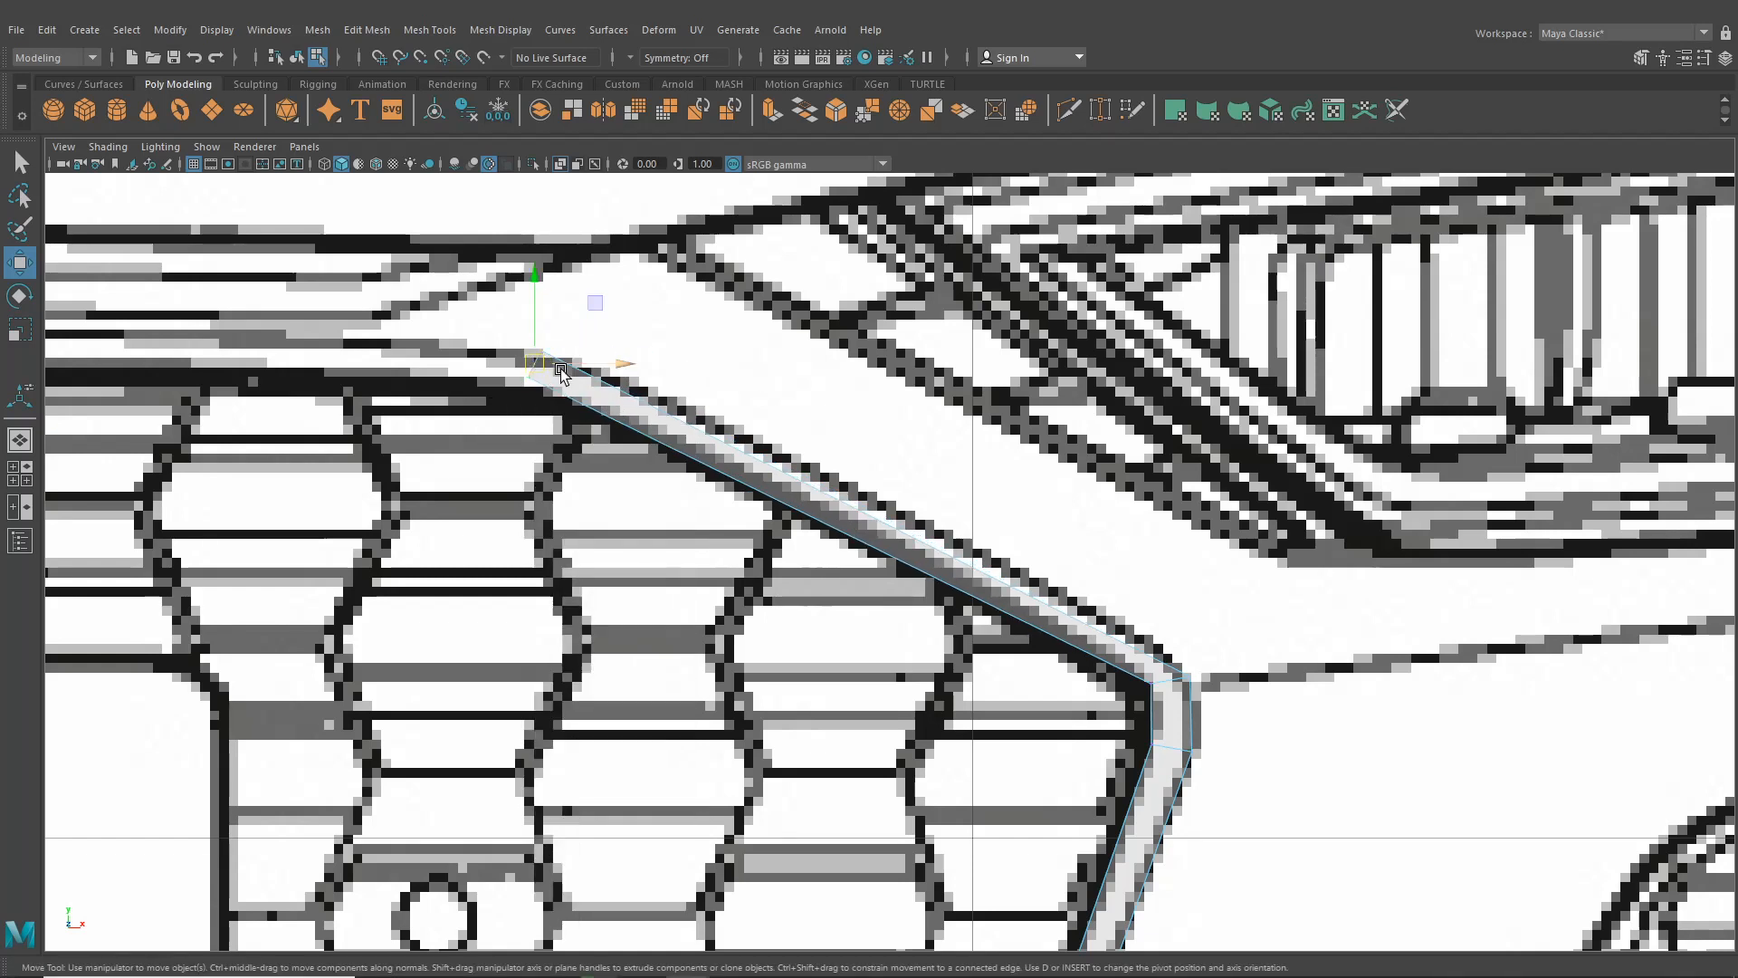
key("ctrl+e")
left_click(108, 147)
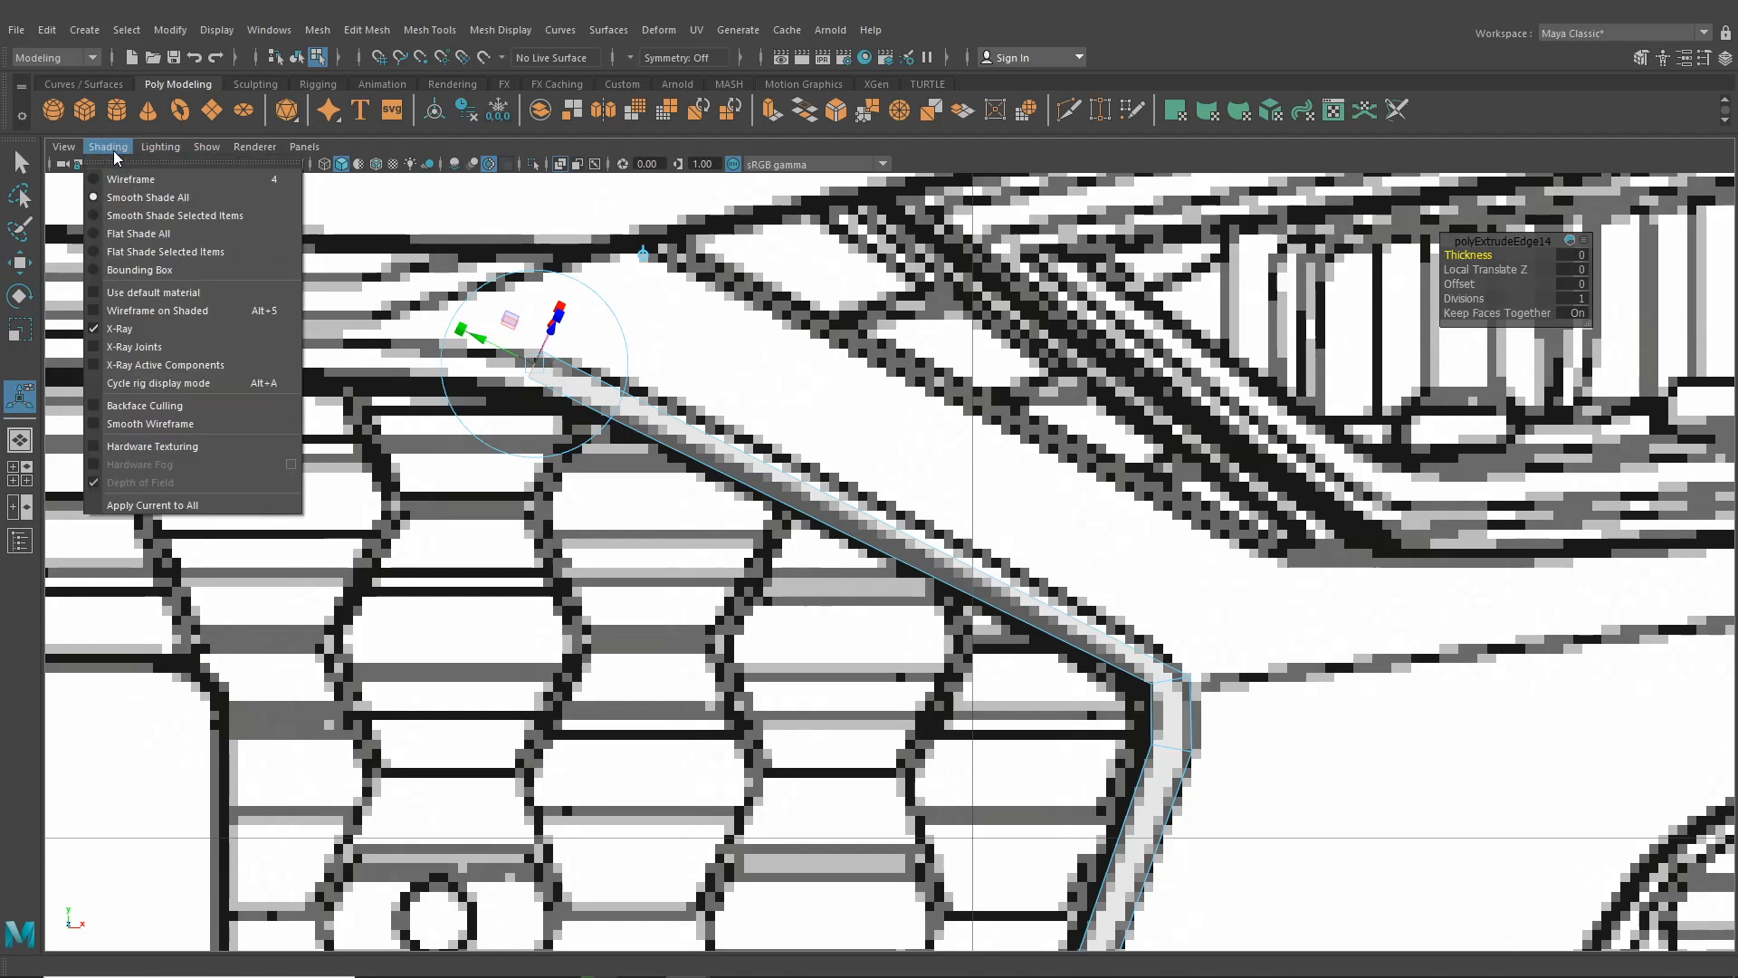
left_click(129, 327)
middle_click_drag(686, 519, 1132, 607, "alt")
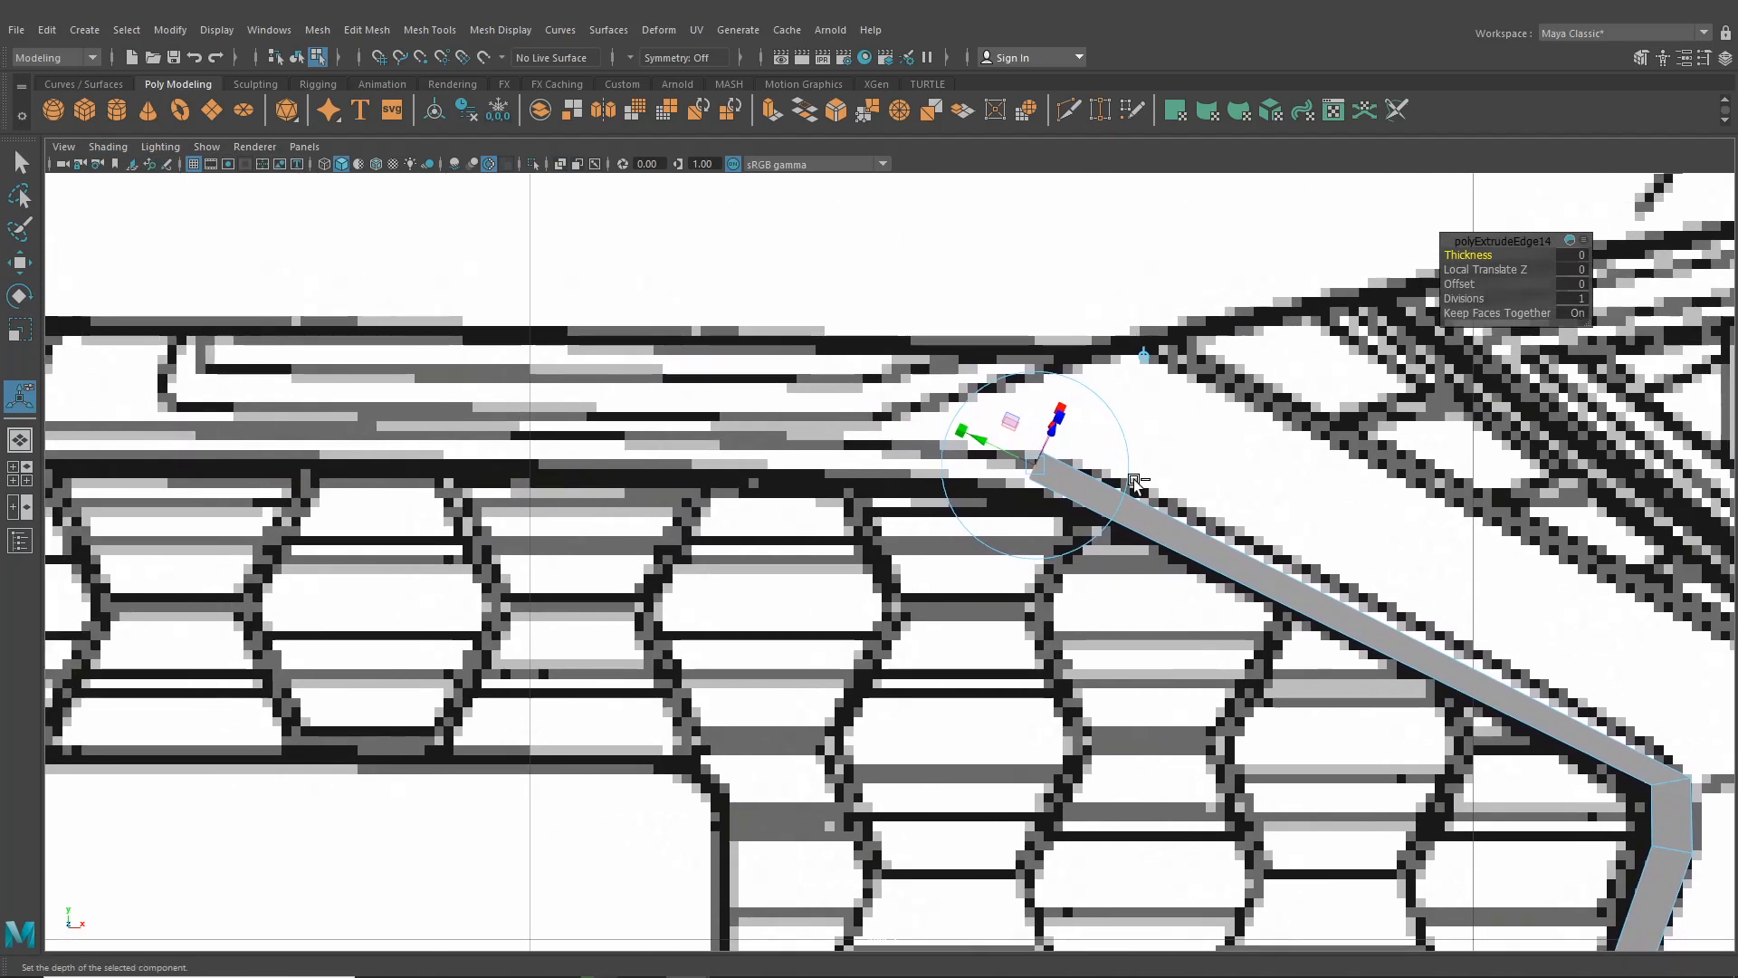
left_click(1143, 355)
left_click_drag(1034, 464, 309, 443)
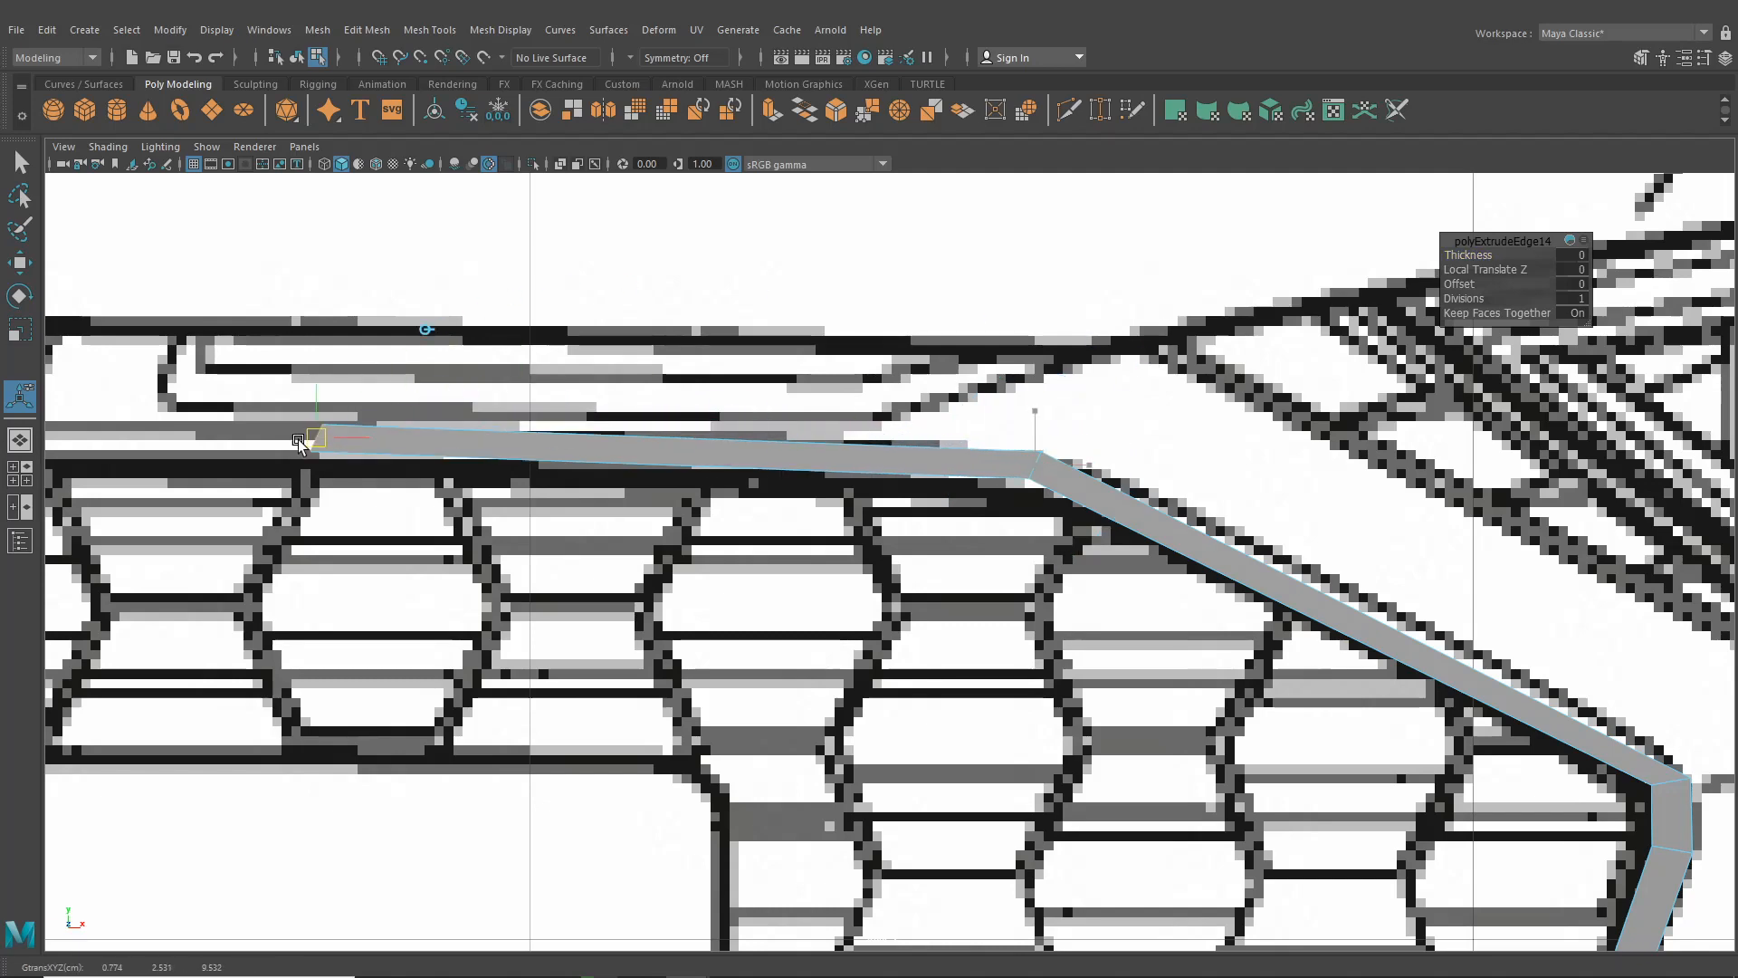
middle_click_drag(299, 471, 1003, 572, "alt")
left_click_drag(1043, 545, 631, 546)
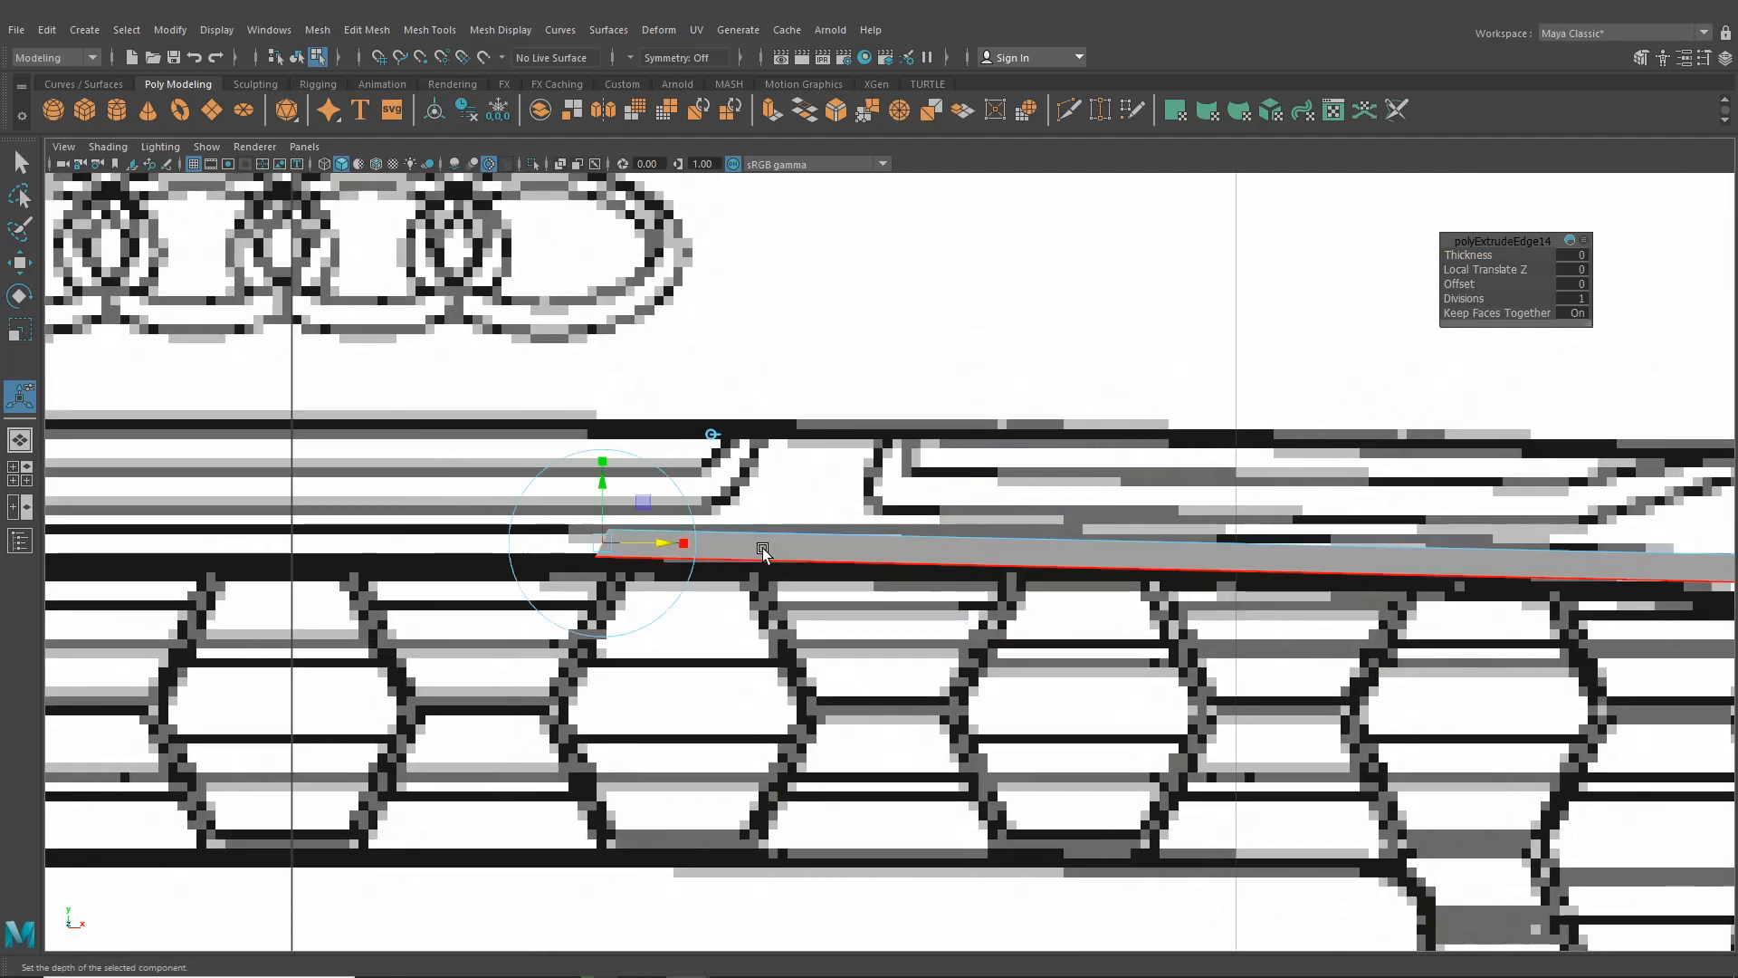
Move the two end vertices of the grille's top strip sideways onto the car's centre line
right_click_drag(762, 546, 686, 465)
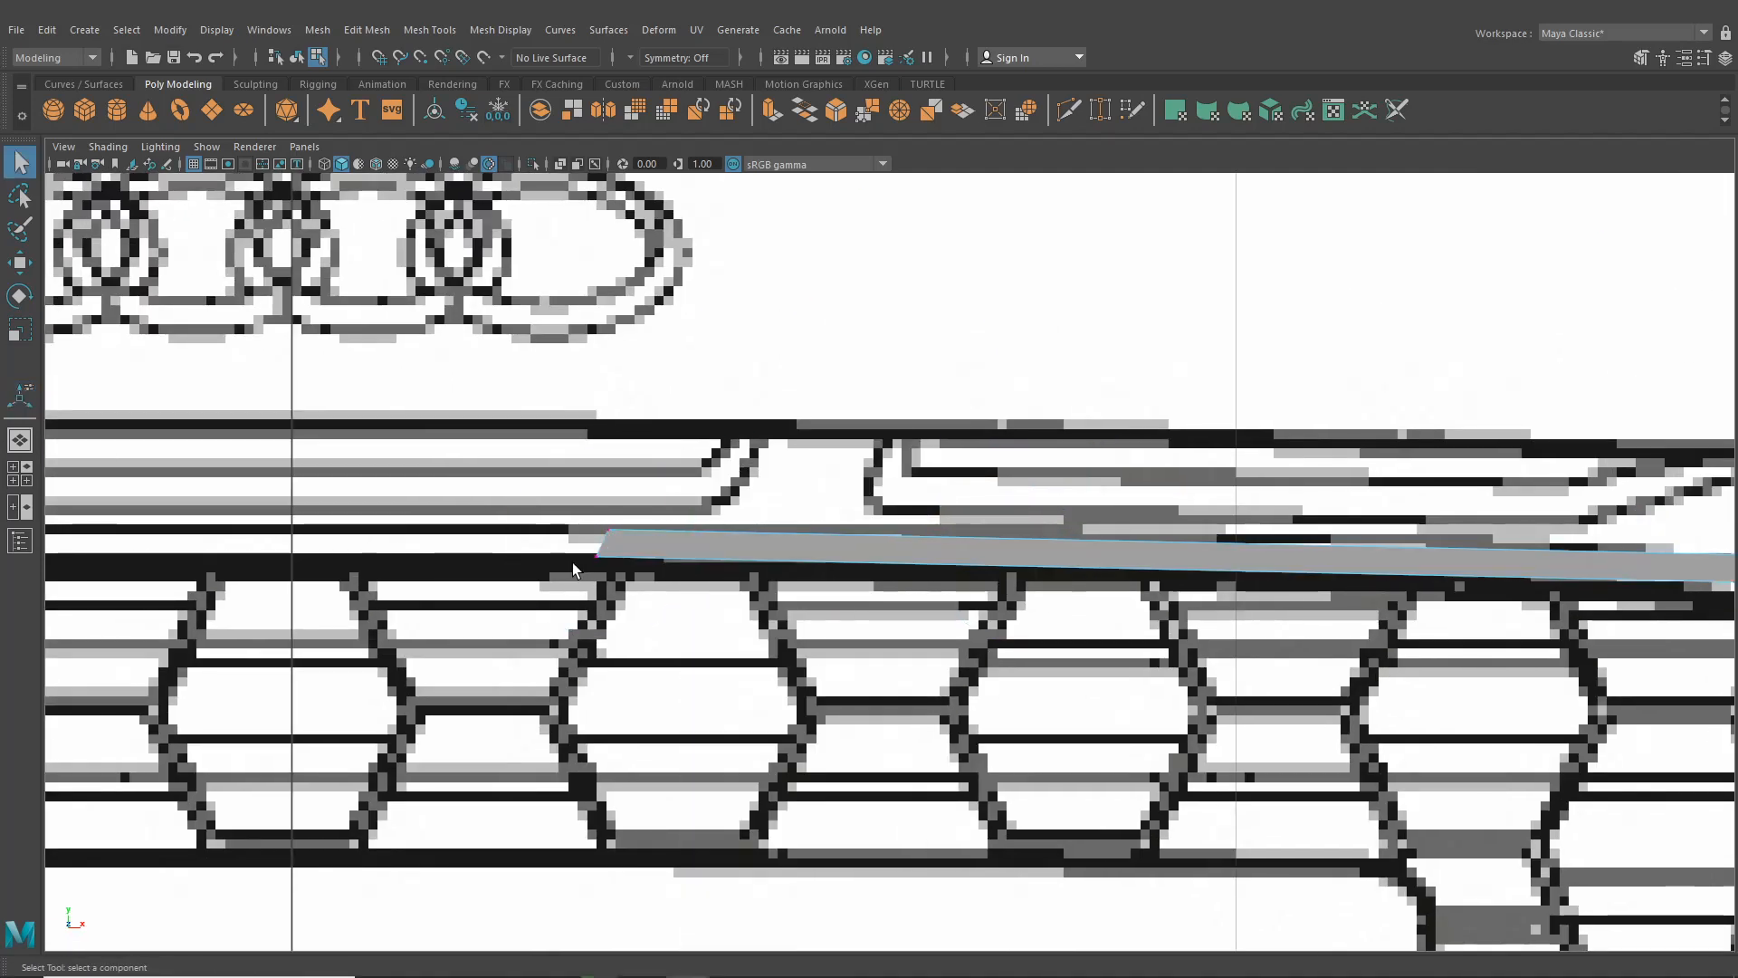
left_click(19, 266)
left_click_drag(675, 555, 525, 533)
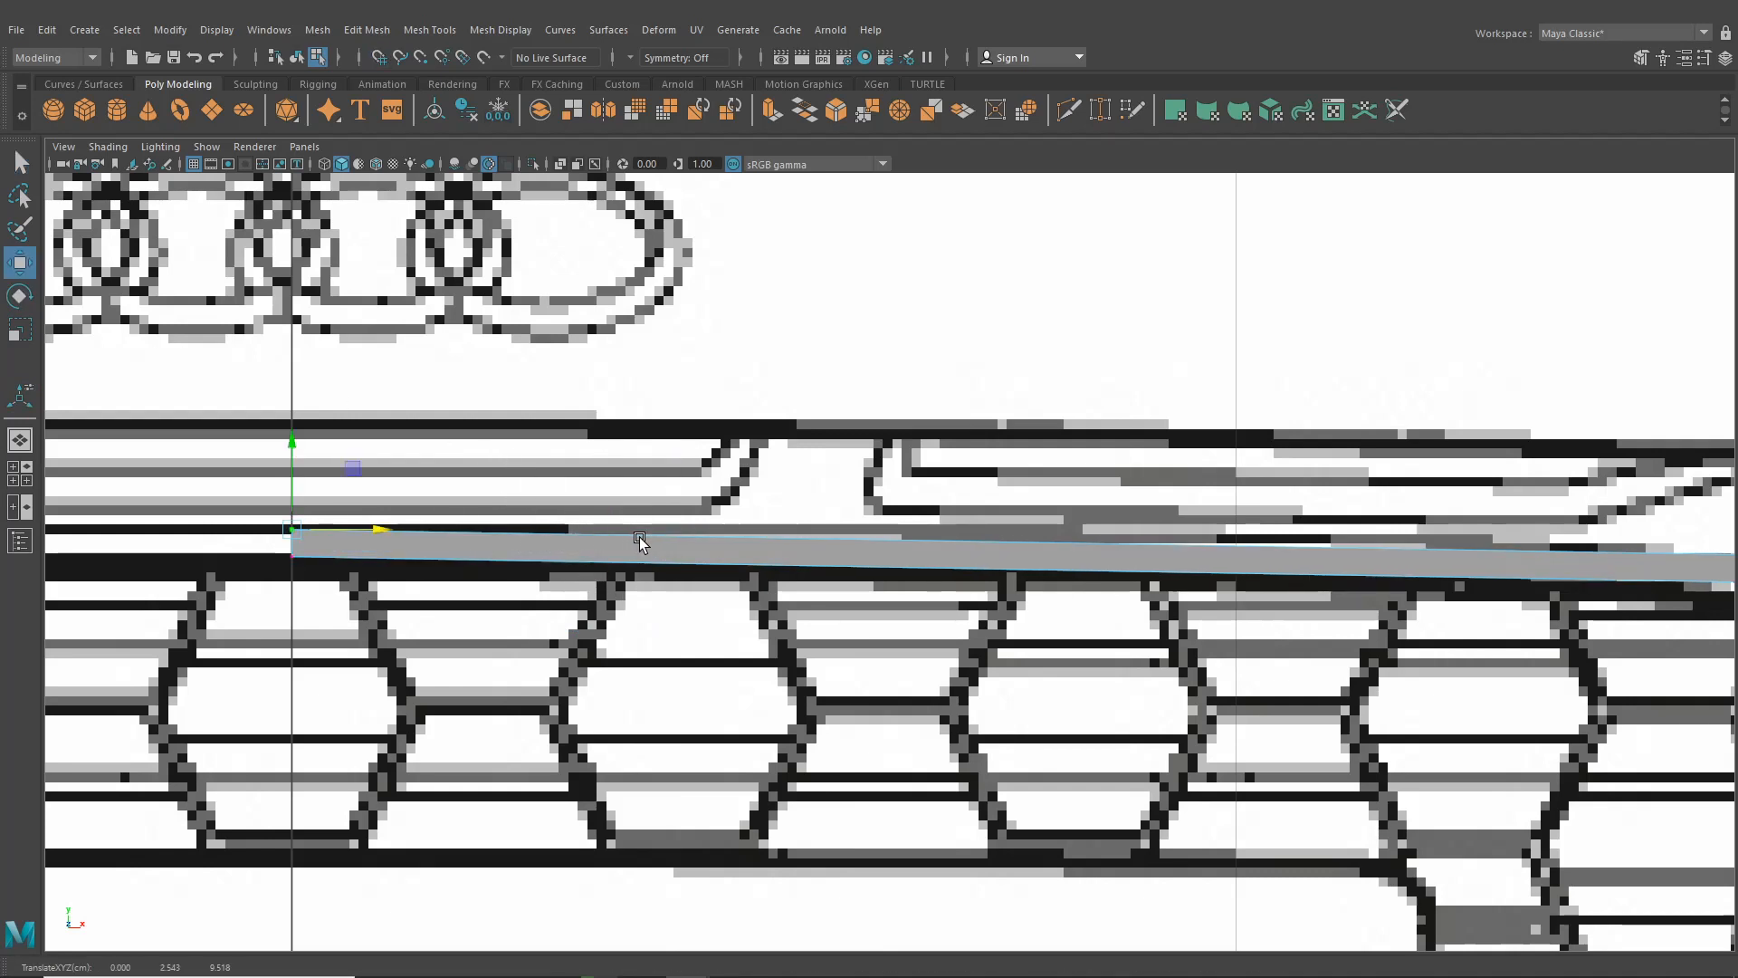
scroll(976, 471, "down", 5)
scroll(1141, 615, "up", 6)
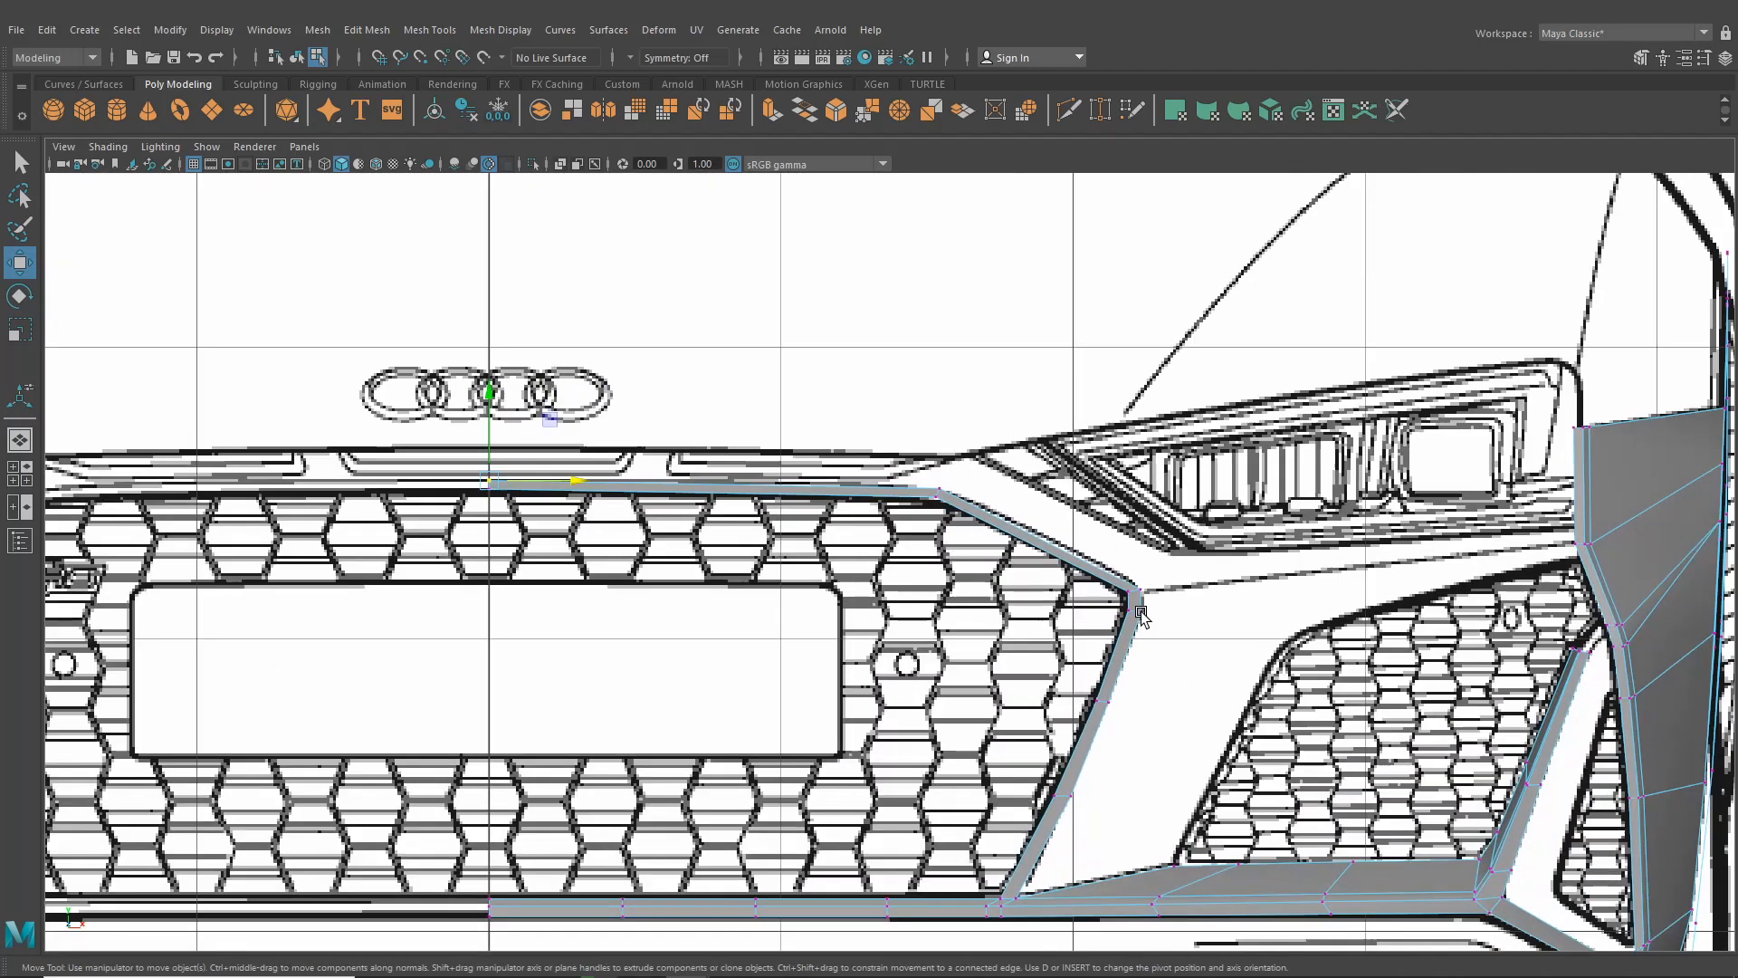
scroll(1140, 616, "down", 3)
scroll(971, 534, "up", 3)
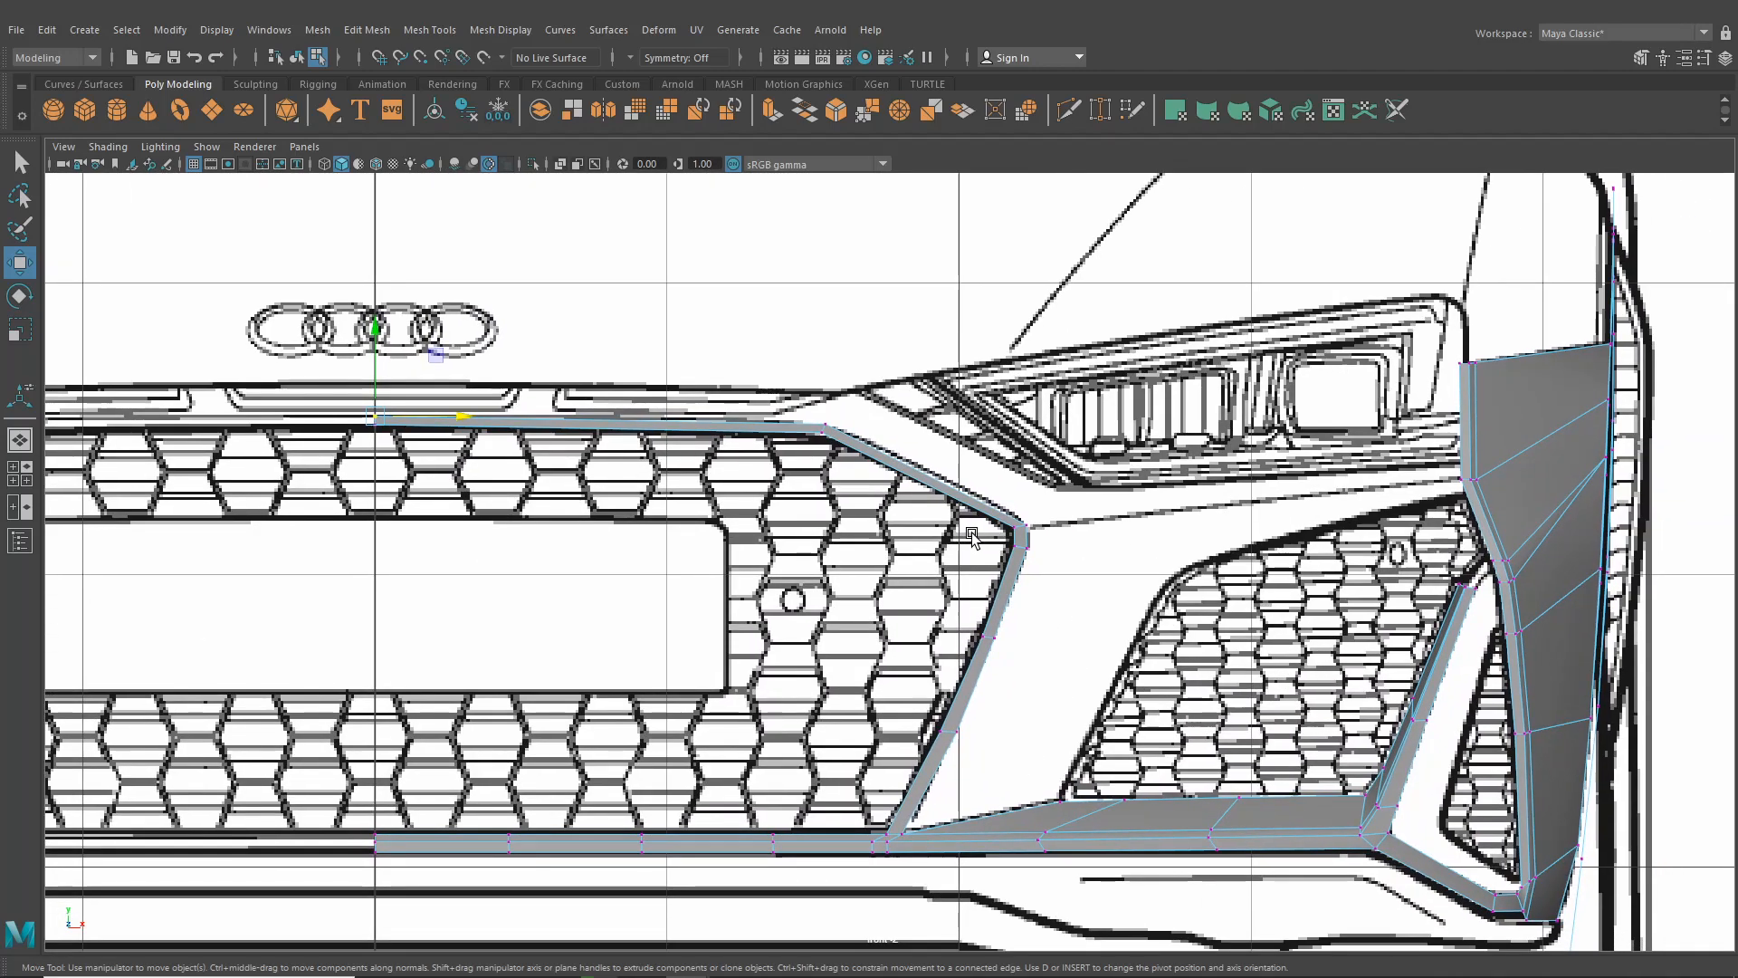
middle_click_drag(1398, 662, 1336, 663, "alt")
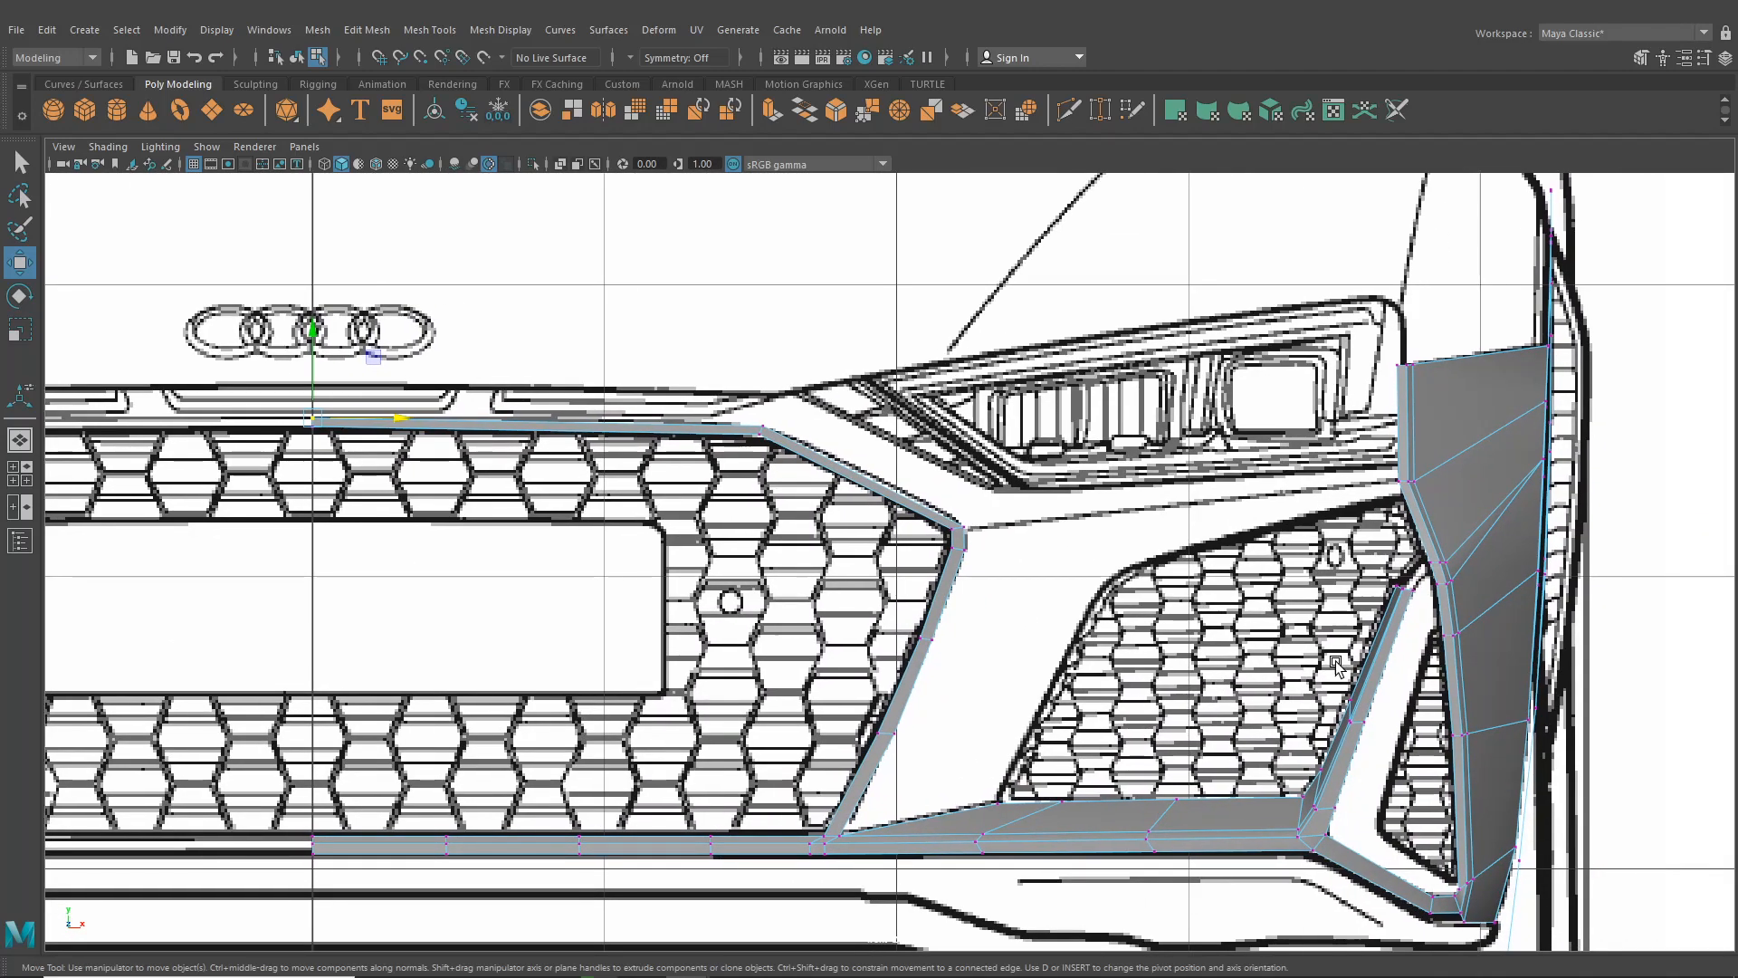
scroll(1000, 597, "up", 6)
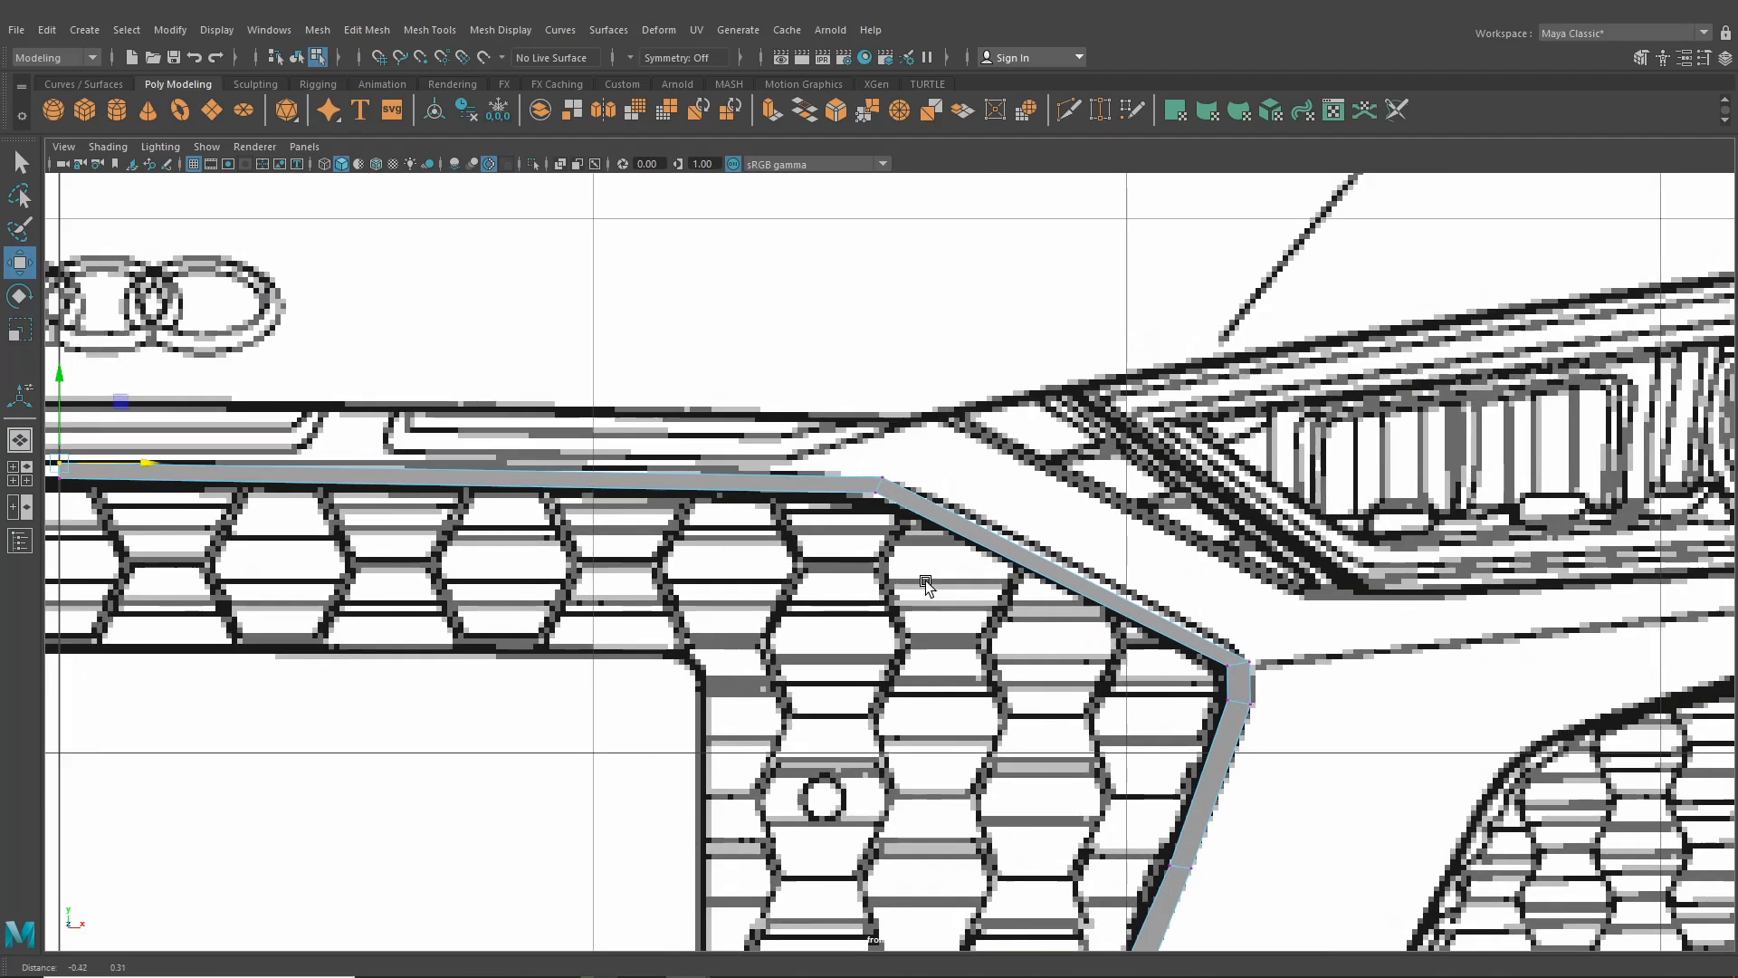
scroll(857, 432, "down", 5)
Move the top strip's centre-line end vertices forward and fine-tune their depth against the side and top blueprints
key("space")
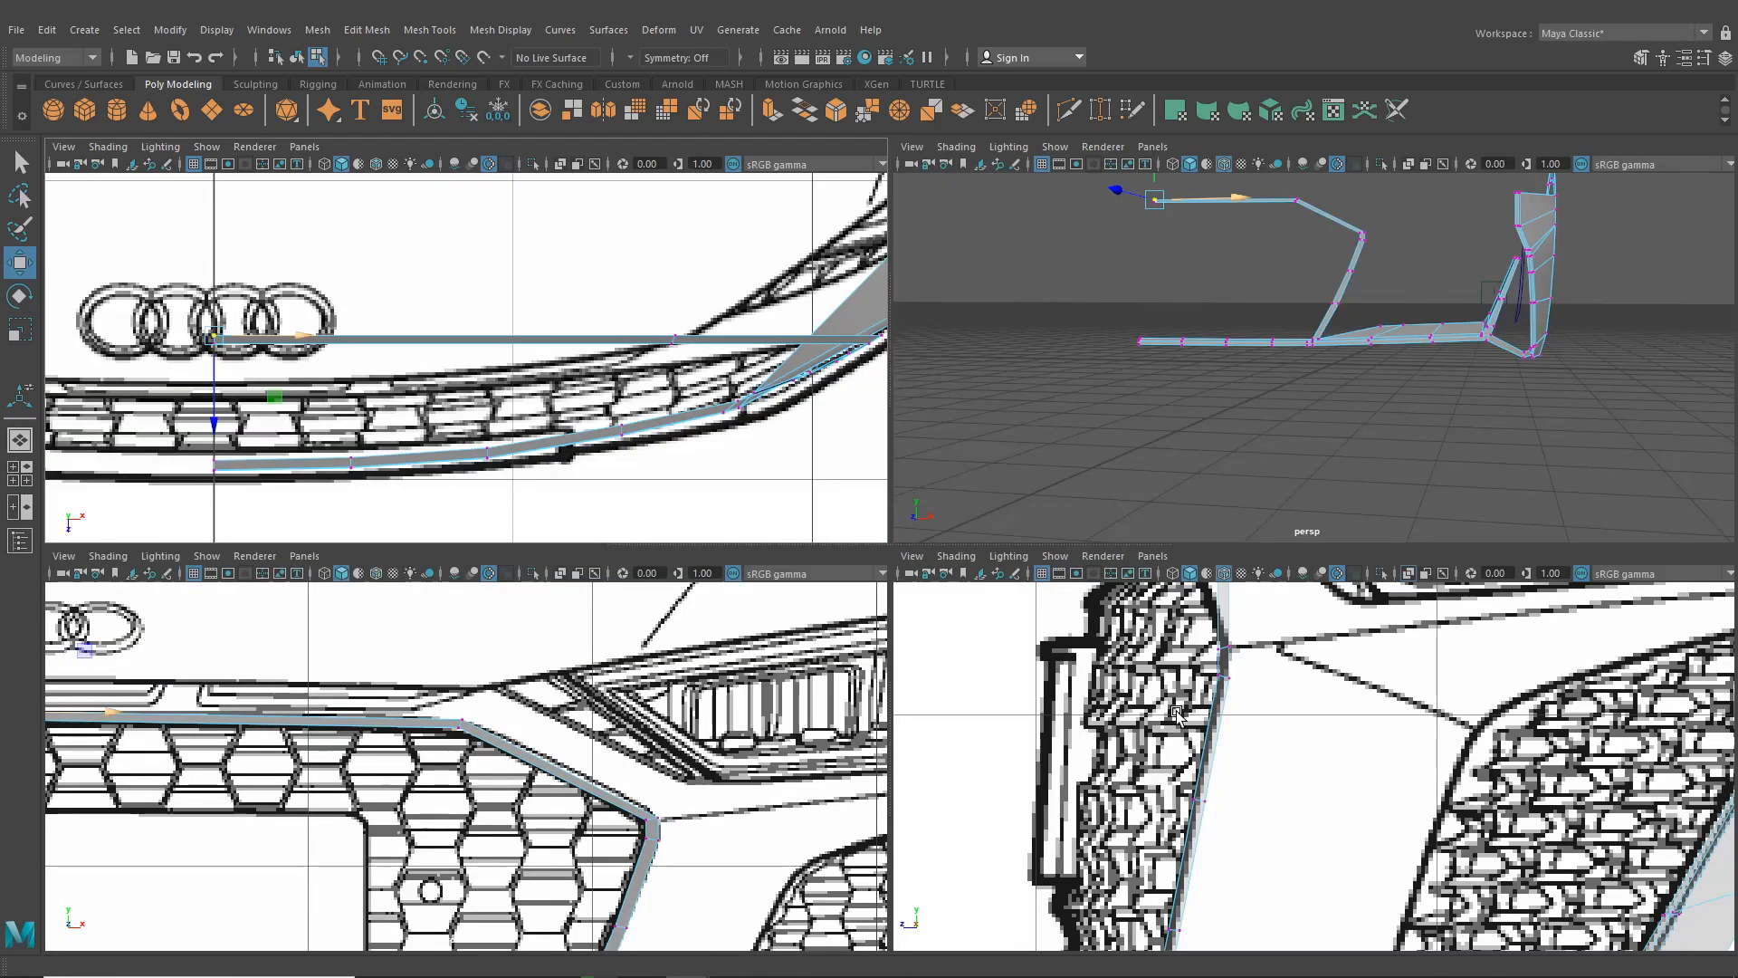
middle_click_drag(1176, 713, 1146, 923, "alt")
scroll(1164, 745, "up", 2)
middle_click_drag(1144, 279, 1207, 366, "alt")
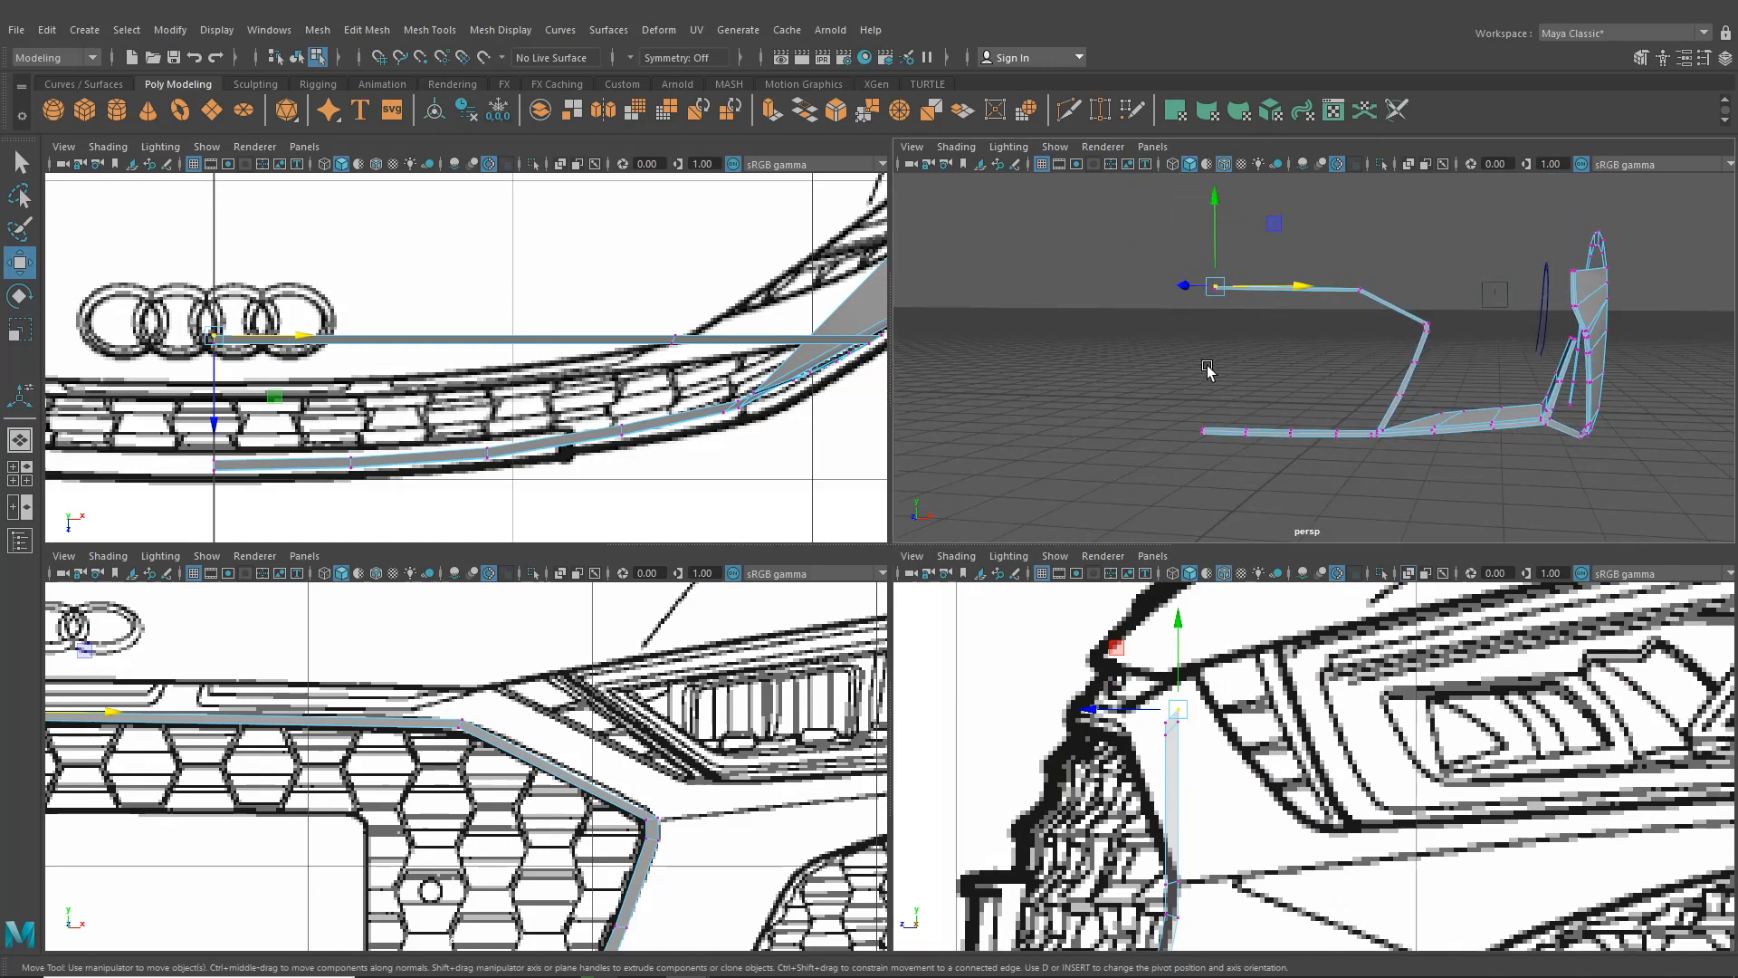
left_click_drag(1208, 366, 1184, 329, "alt")
scroll(1320, 715, "up", 2)
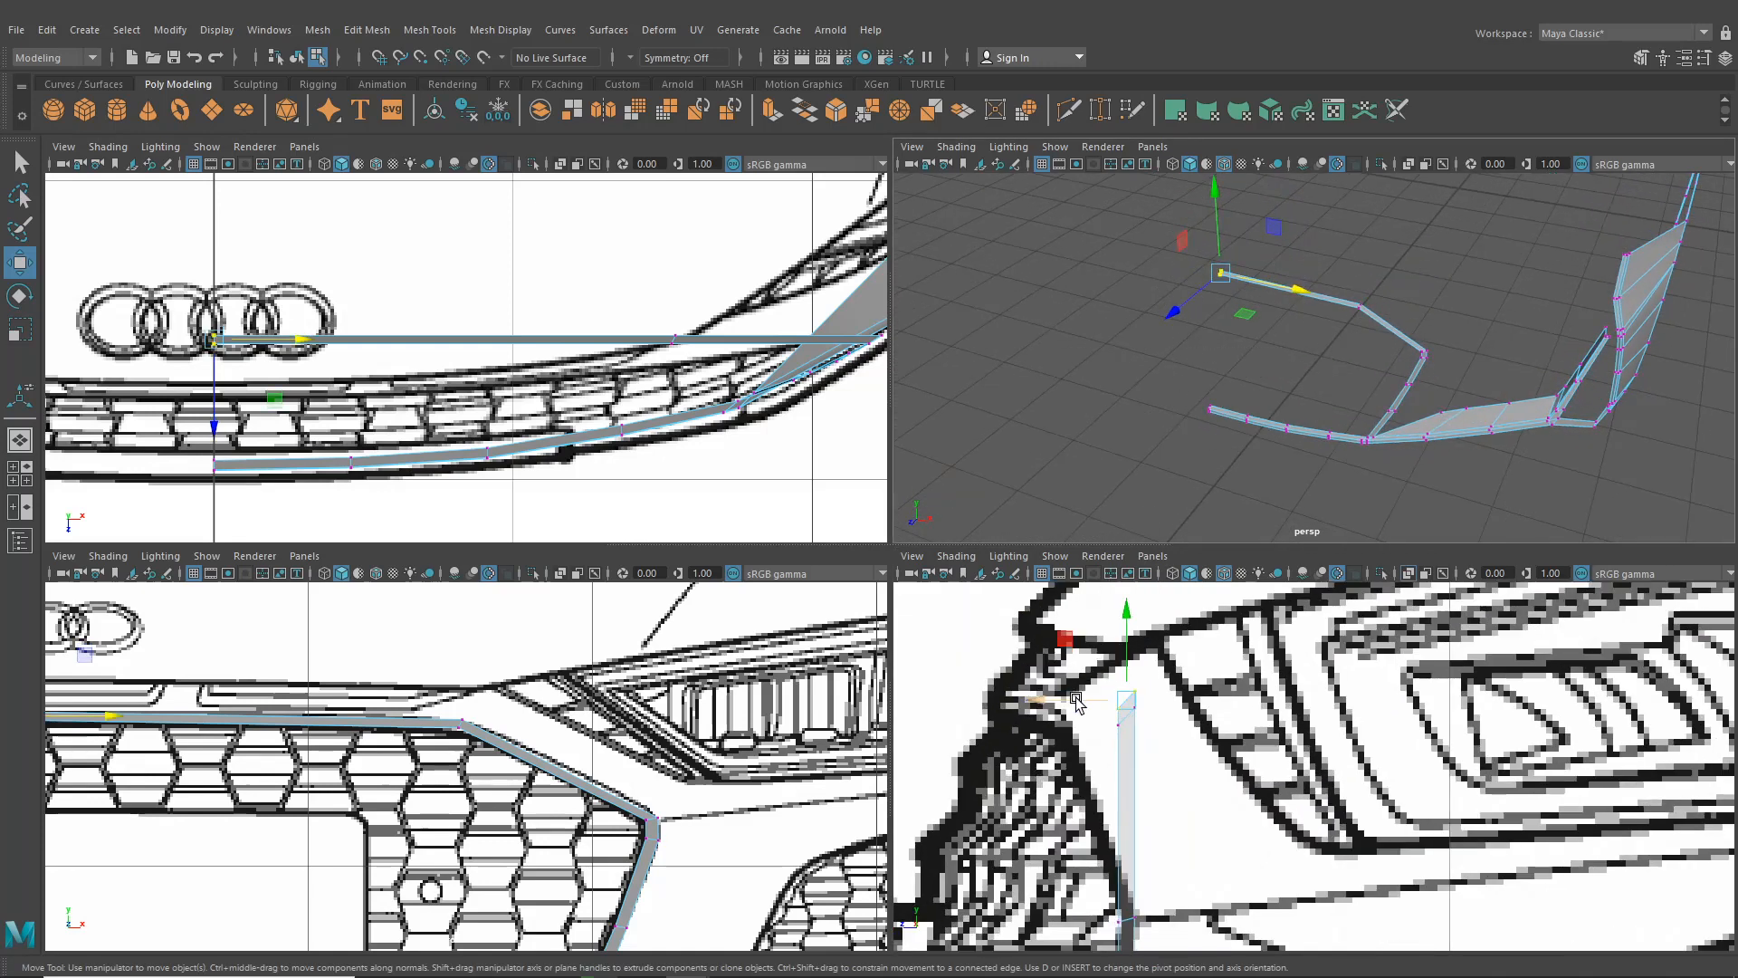
left_click_drag(1046, 707, 904, 708)
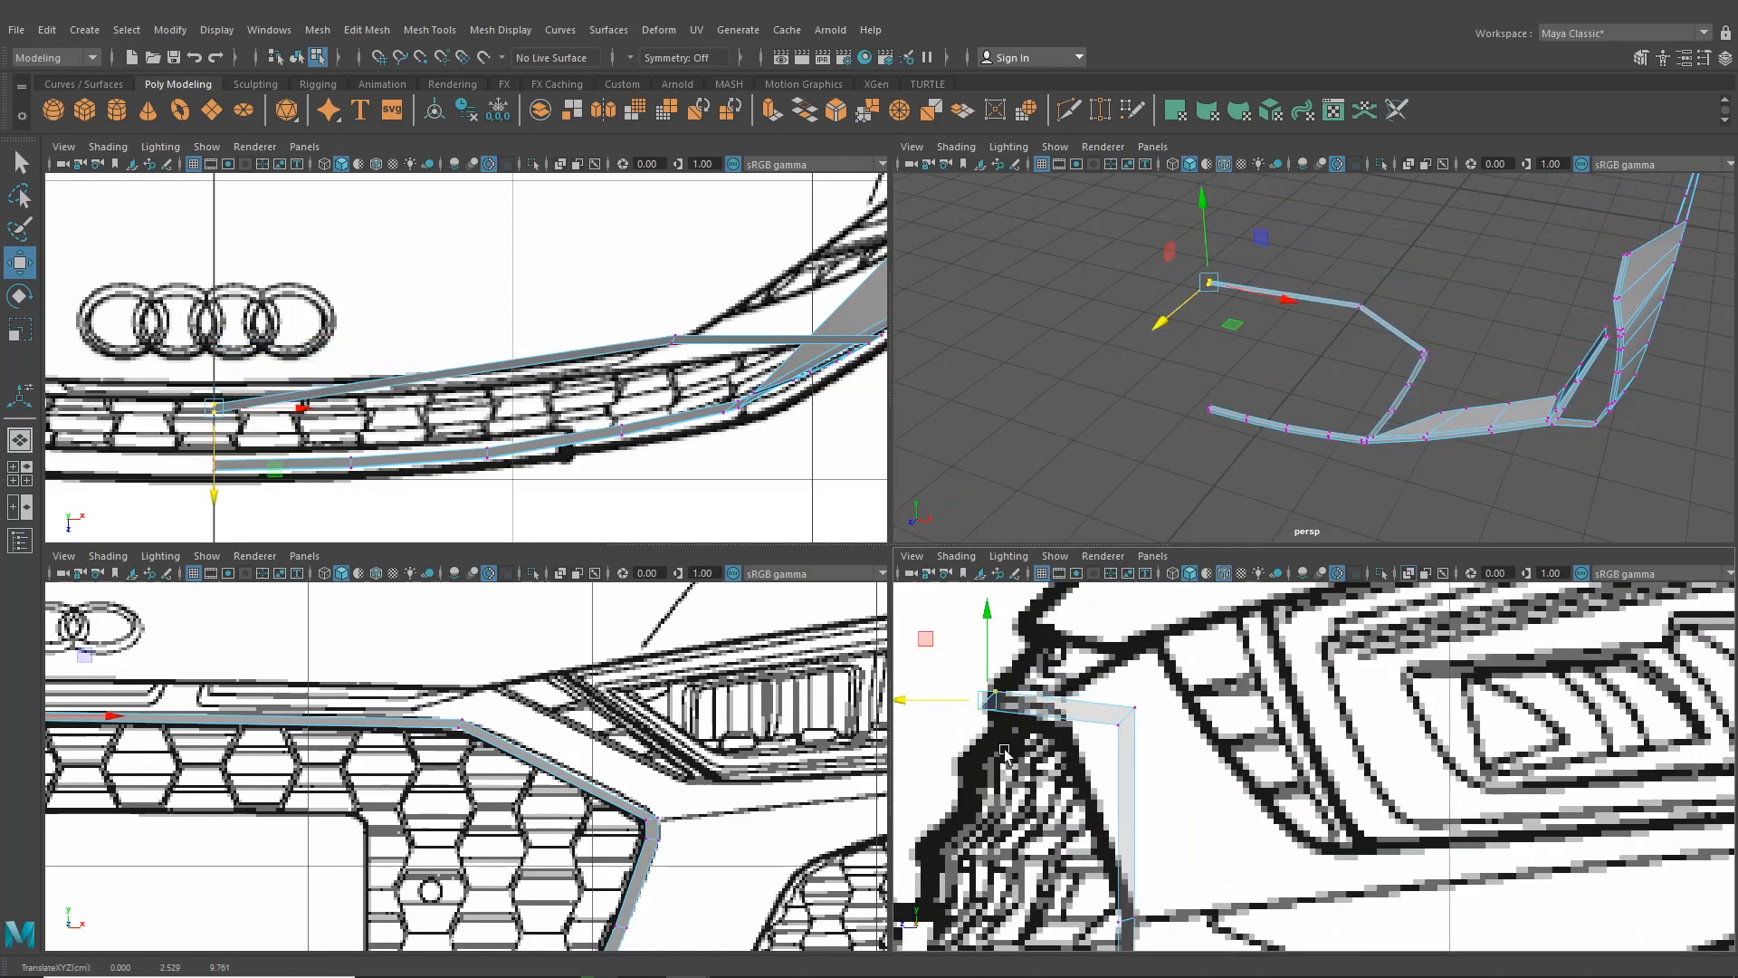
left_click_drag(1001, 742, 964, 702)
mouse_move(934, 707)
left_mouse_down()
mouse_move(982, 717)
mouse_move(953, 701)
left_mouse_up()
middle_click_drag(415, 397, 619, 420, "alt")
left_click_drag(409, 516, 419, 503)
Move the vertices at the strip's upper bend forward to follow the grille's curve in the top blueprint
left_click_drag(1099, 686, 1195, 749)
middle_click_drag(693, 409, 560, 423, "alt")
left_click_drag(745, 455, 750, 479)
middle_click_drag(735, 475, 679, 469, "alt")
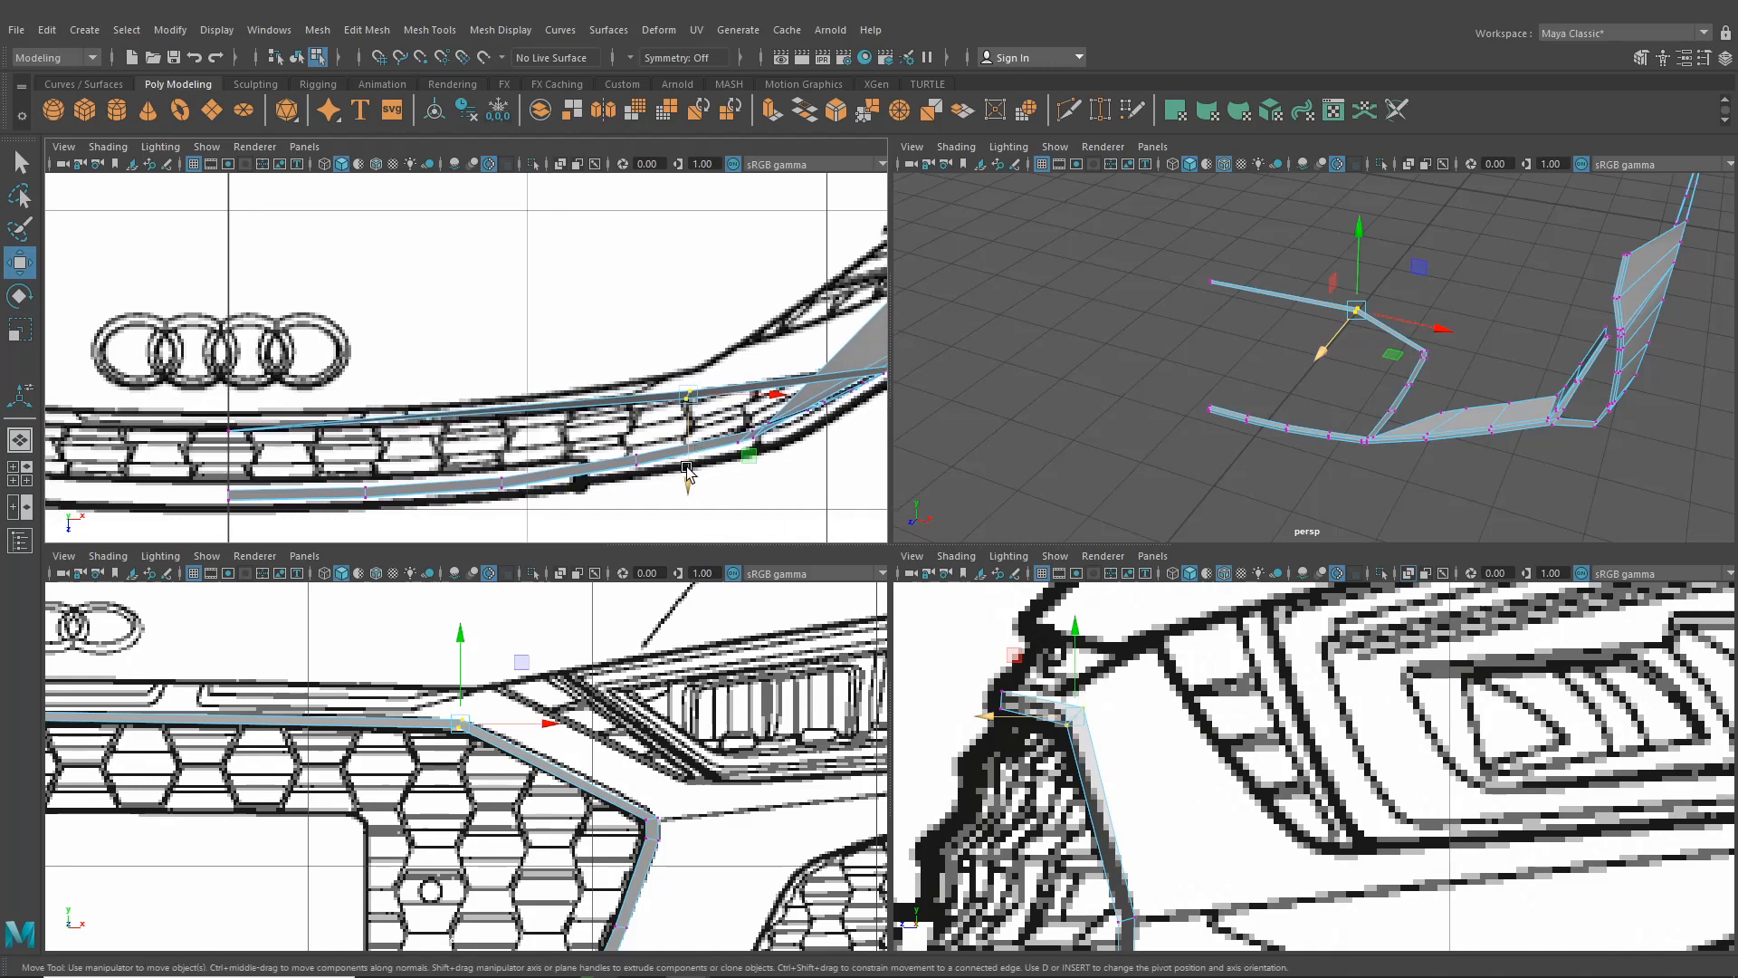
left_click_drag(687, 470, 688, 487)
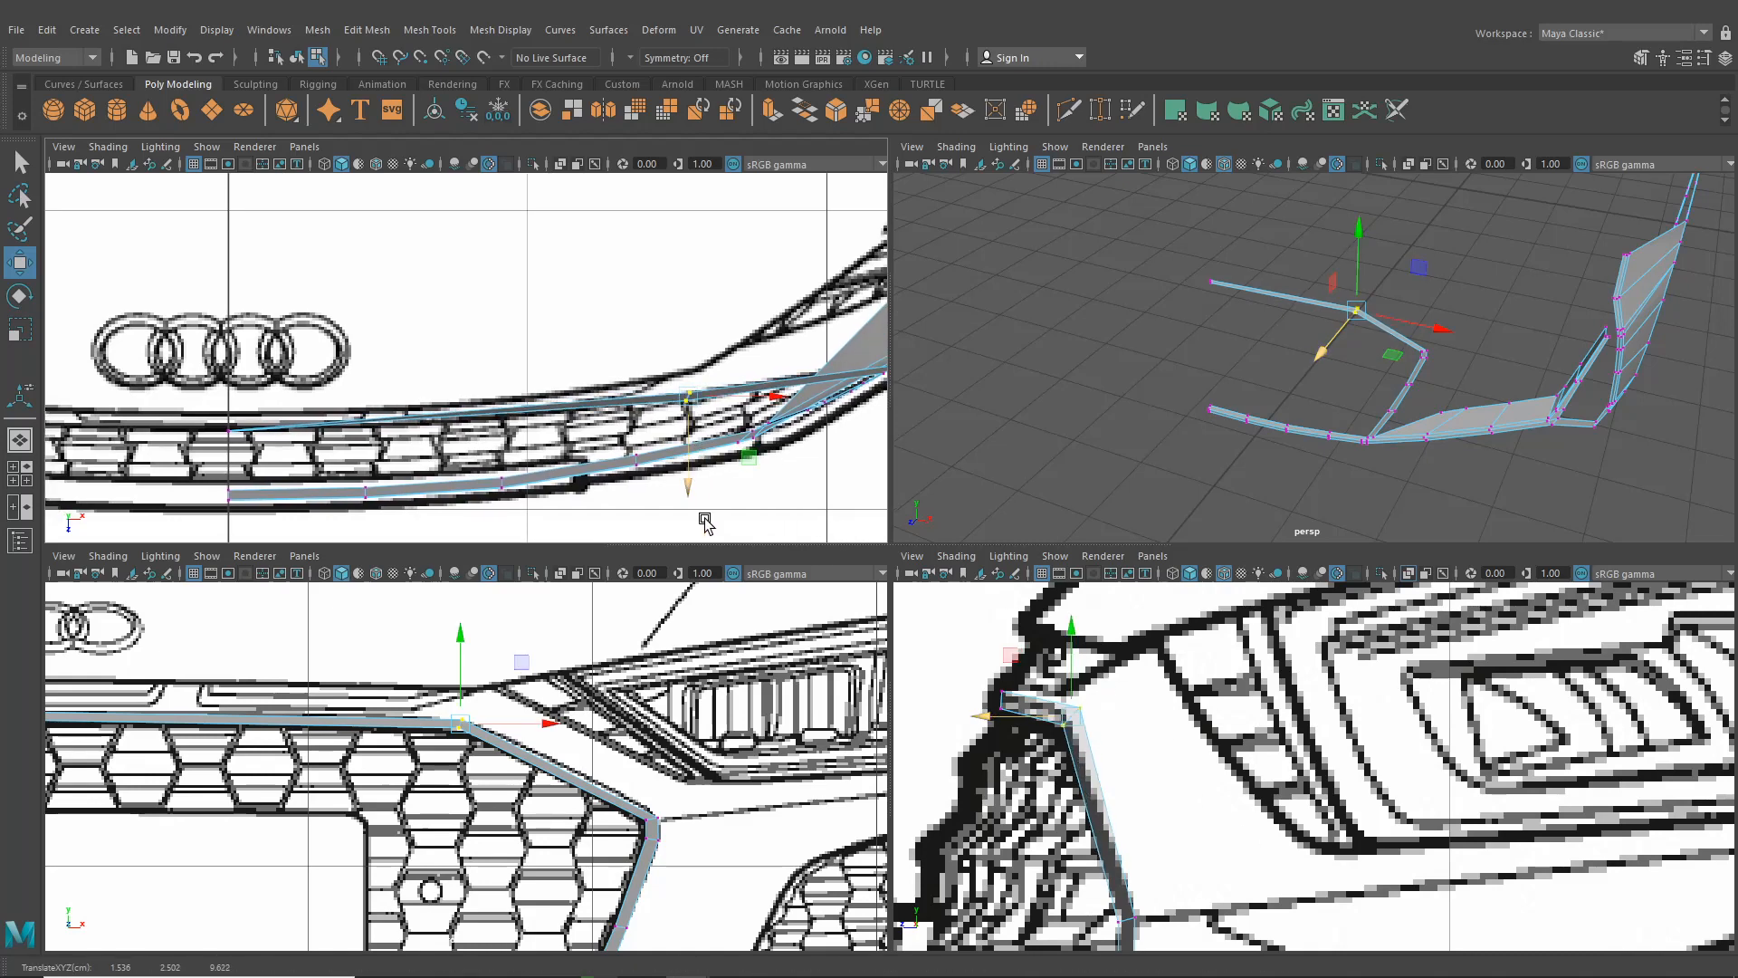
Adjust the individual vertices at the strip's upper bend to match the grille border in the side blueprint
middle_click_drag(695, 688, 669, 610, "alt")
middle_click_drag(1108, 819, 1132, 759, "alt")
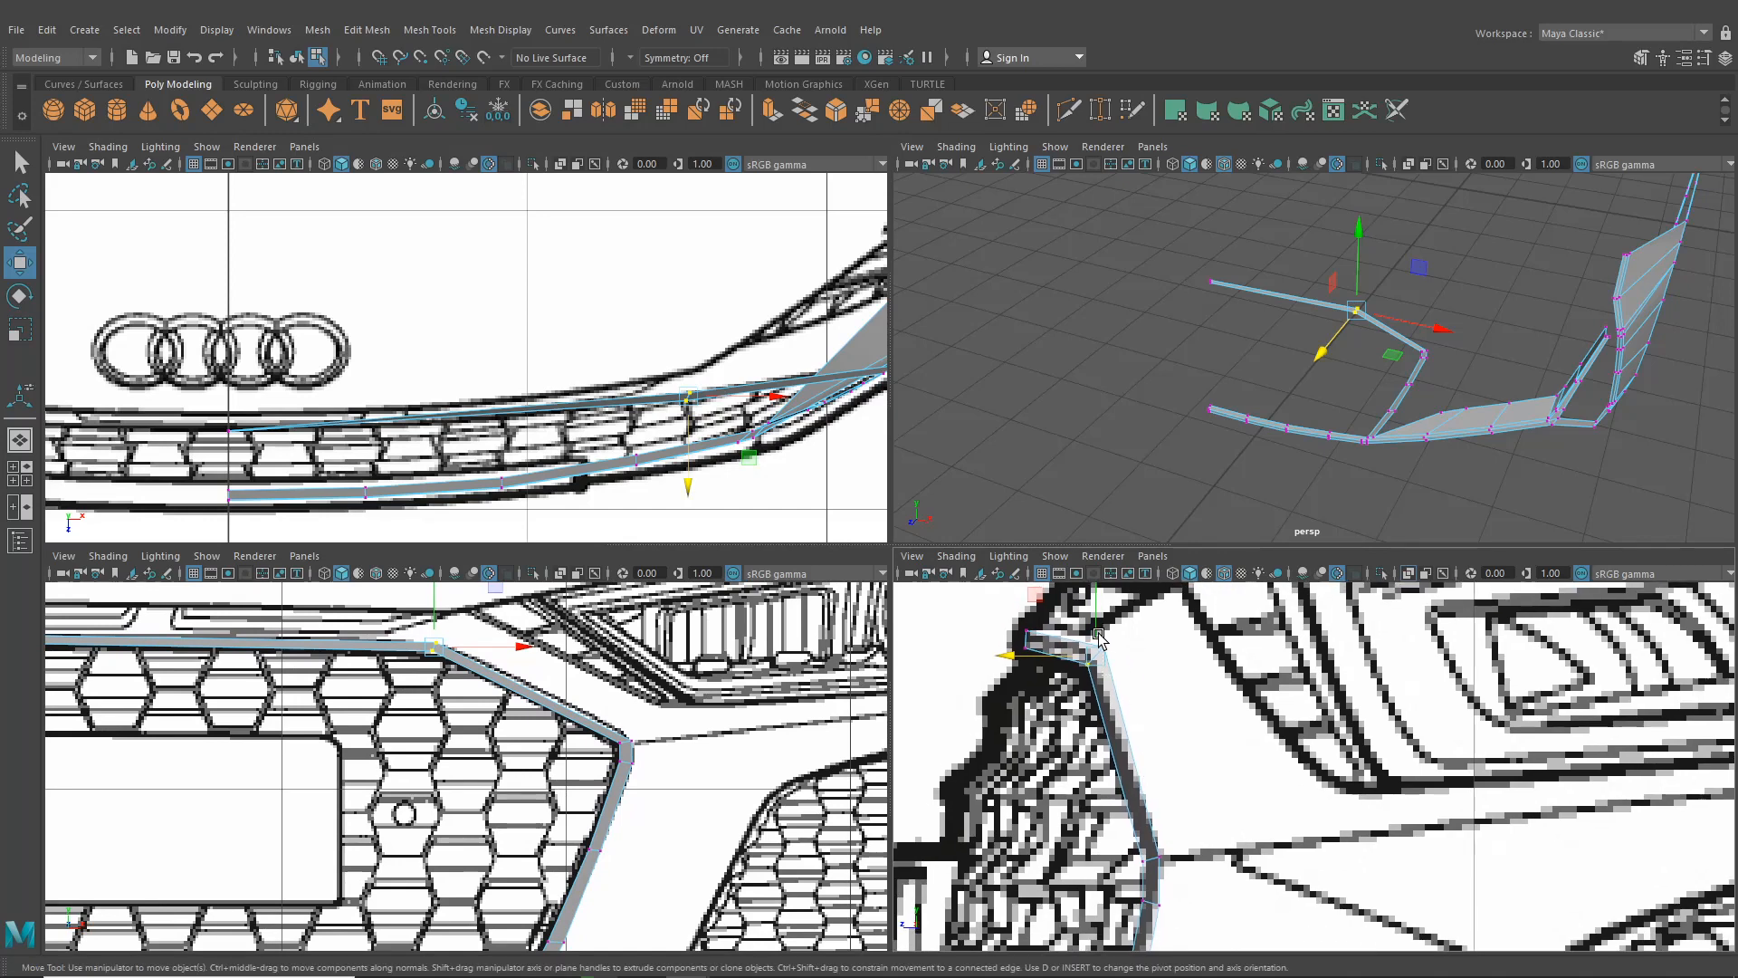
left_click_drag(1099, 637, 1093, 660)
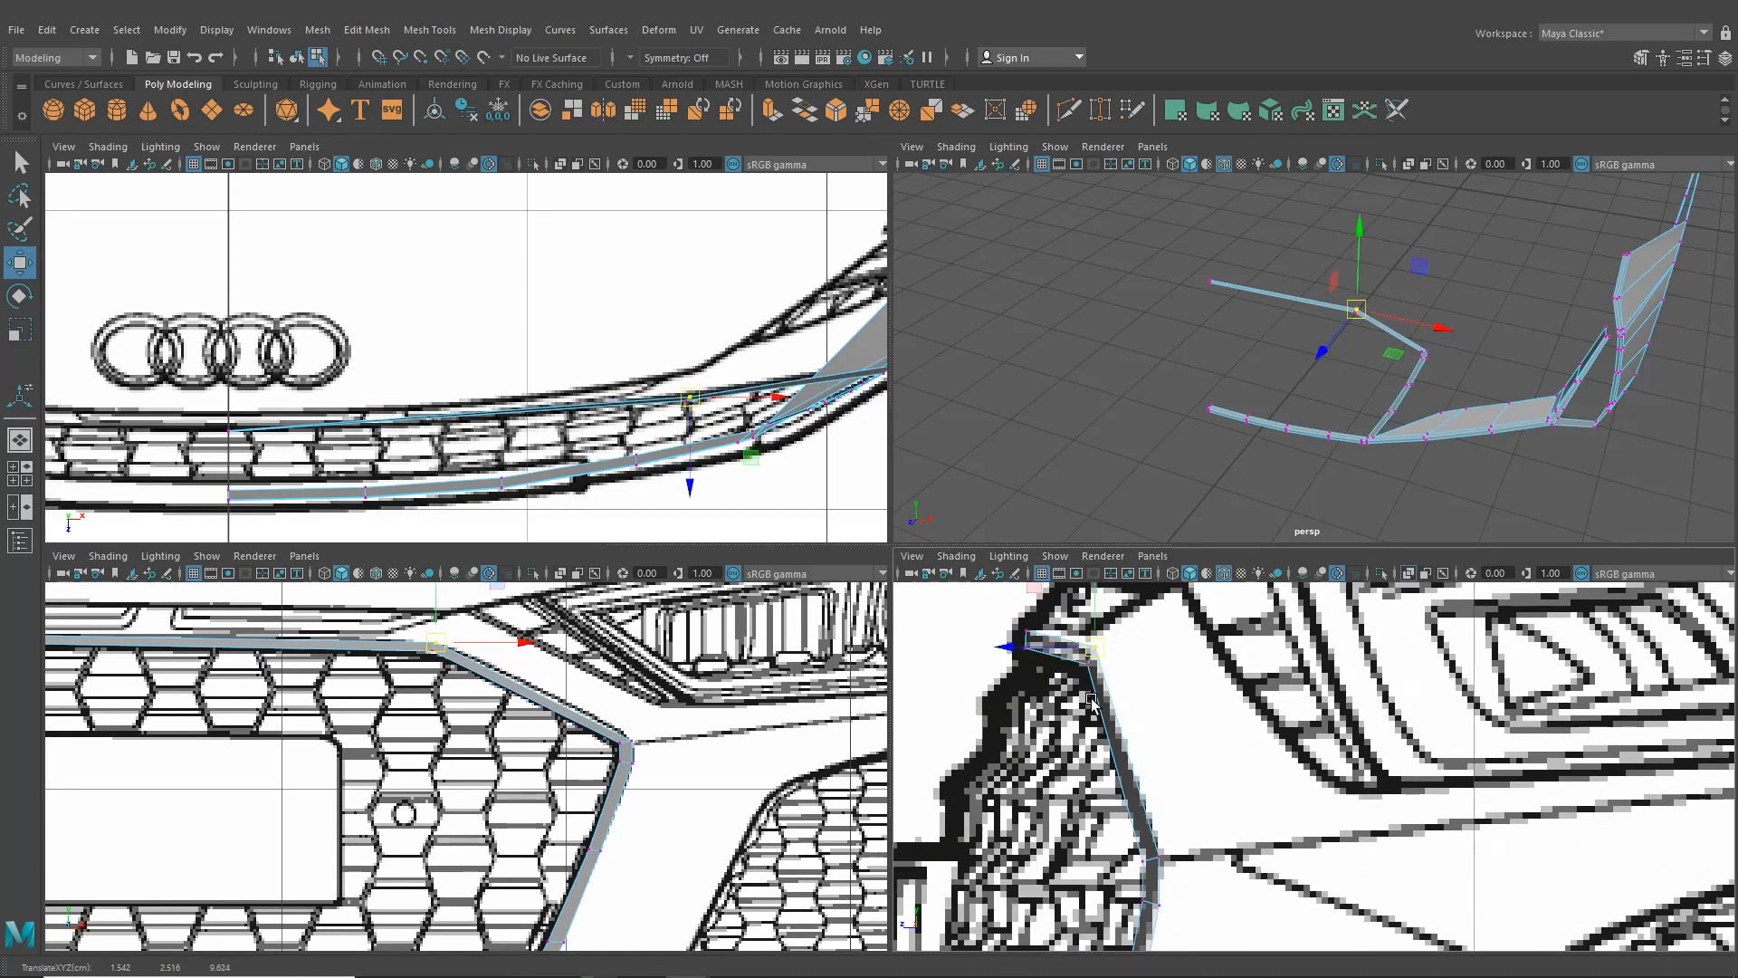
scroll(1092, 699, "up", 2)
left_click(1018, 639)
left_click(1019, 636)
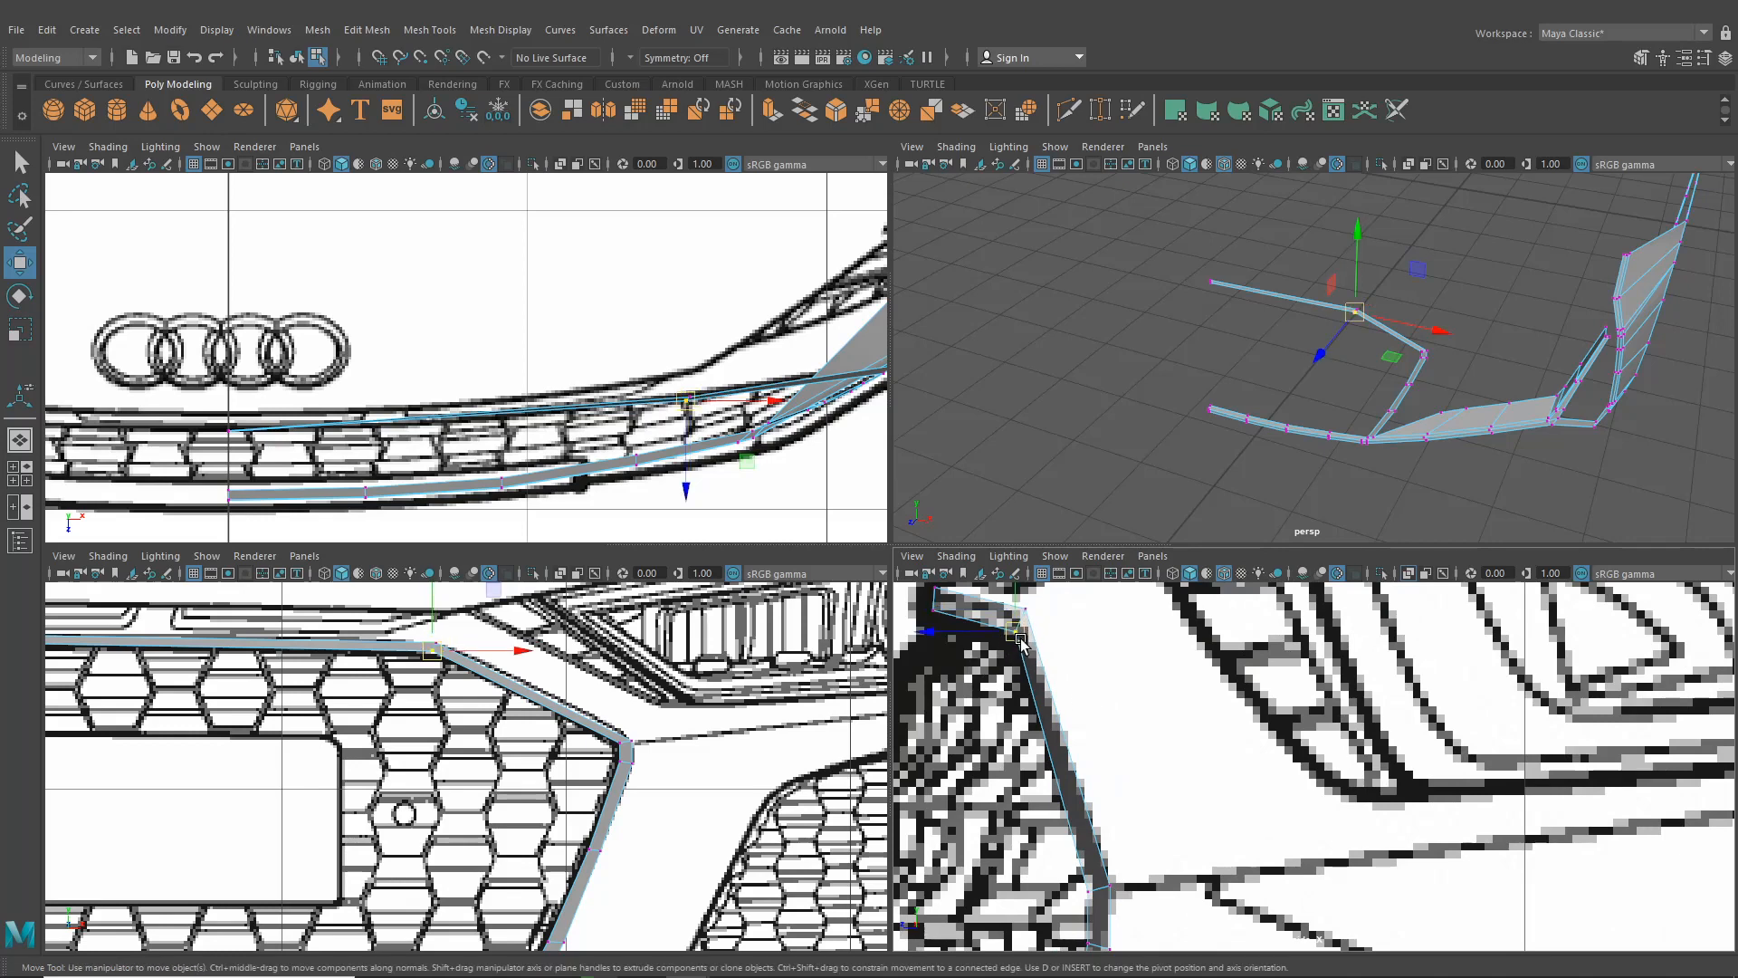
left_click_drag(1019, 635, 1025, 613)
left_click(1039, 616)
left_click(1020, 608)
Move the slanted side strip's intermediate vertices forward in depth to match the grille outline in the side blueprint
middle_click_drag(1117, 727, 1124, 625, "alt")
left_click(1095, 841)
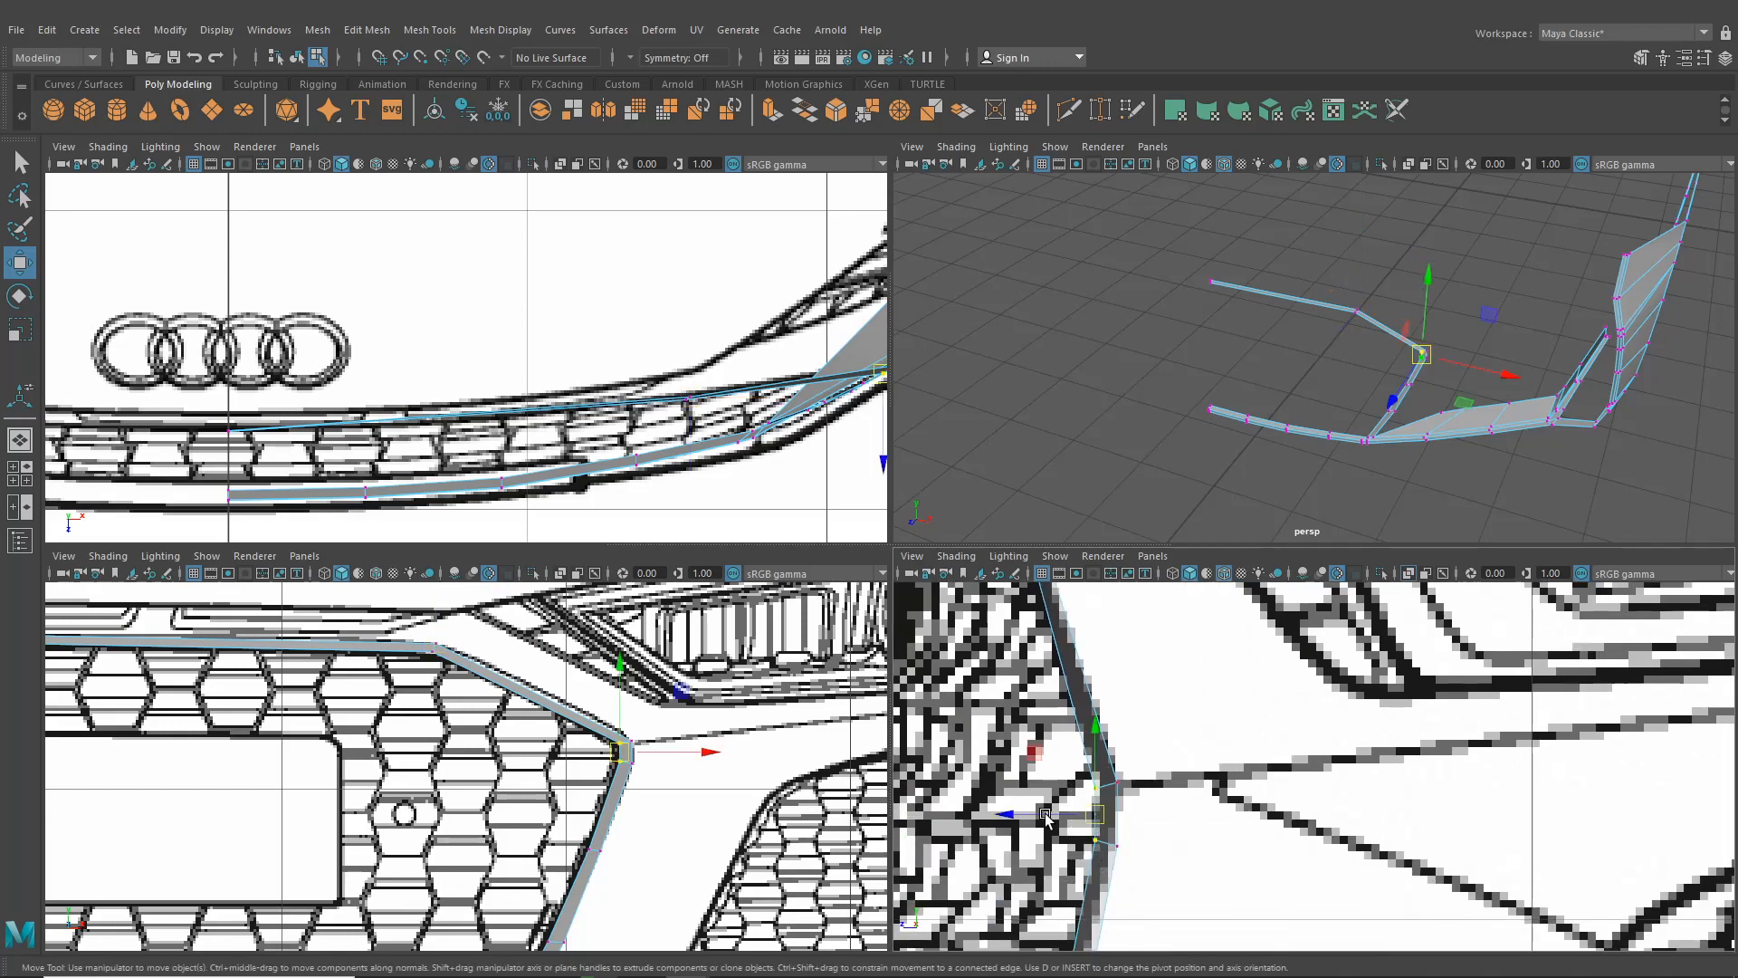
middle_click_drag(1064, 869, 1154, 744, "alt")
left_click(1096, 731)
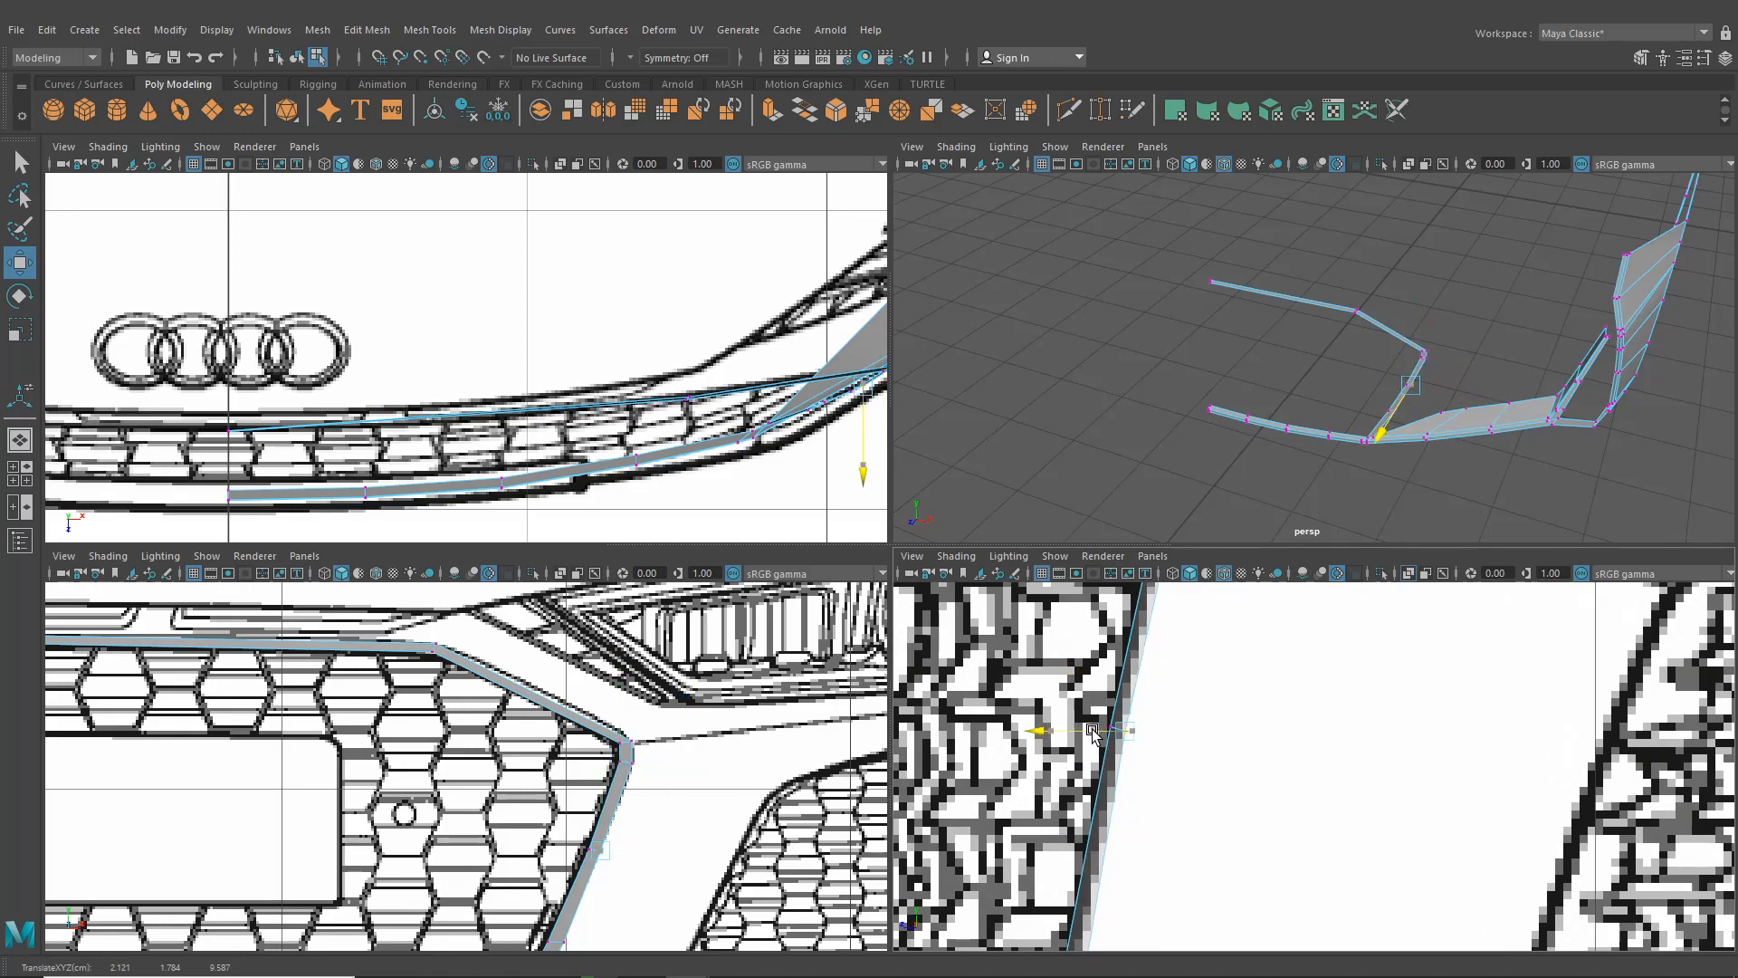
middle_click_drag(1096, 942, 1135, 728, "alt")
left_click_drag(1126, 766, 1083, 760)
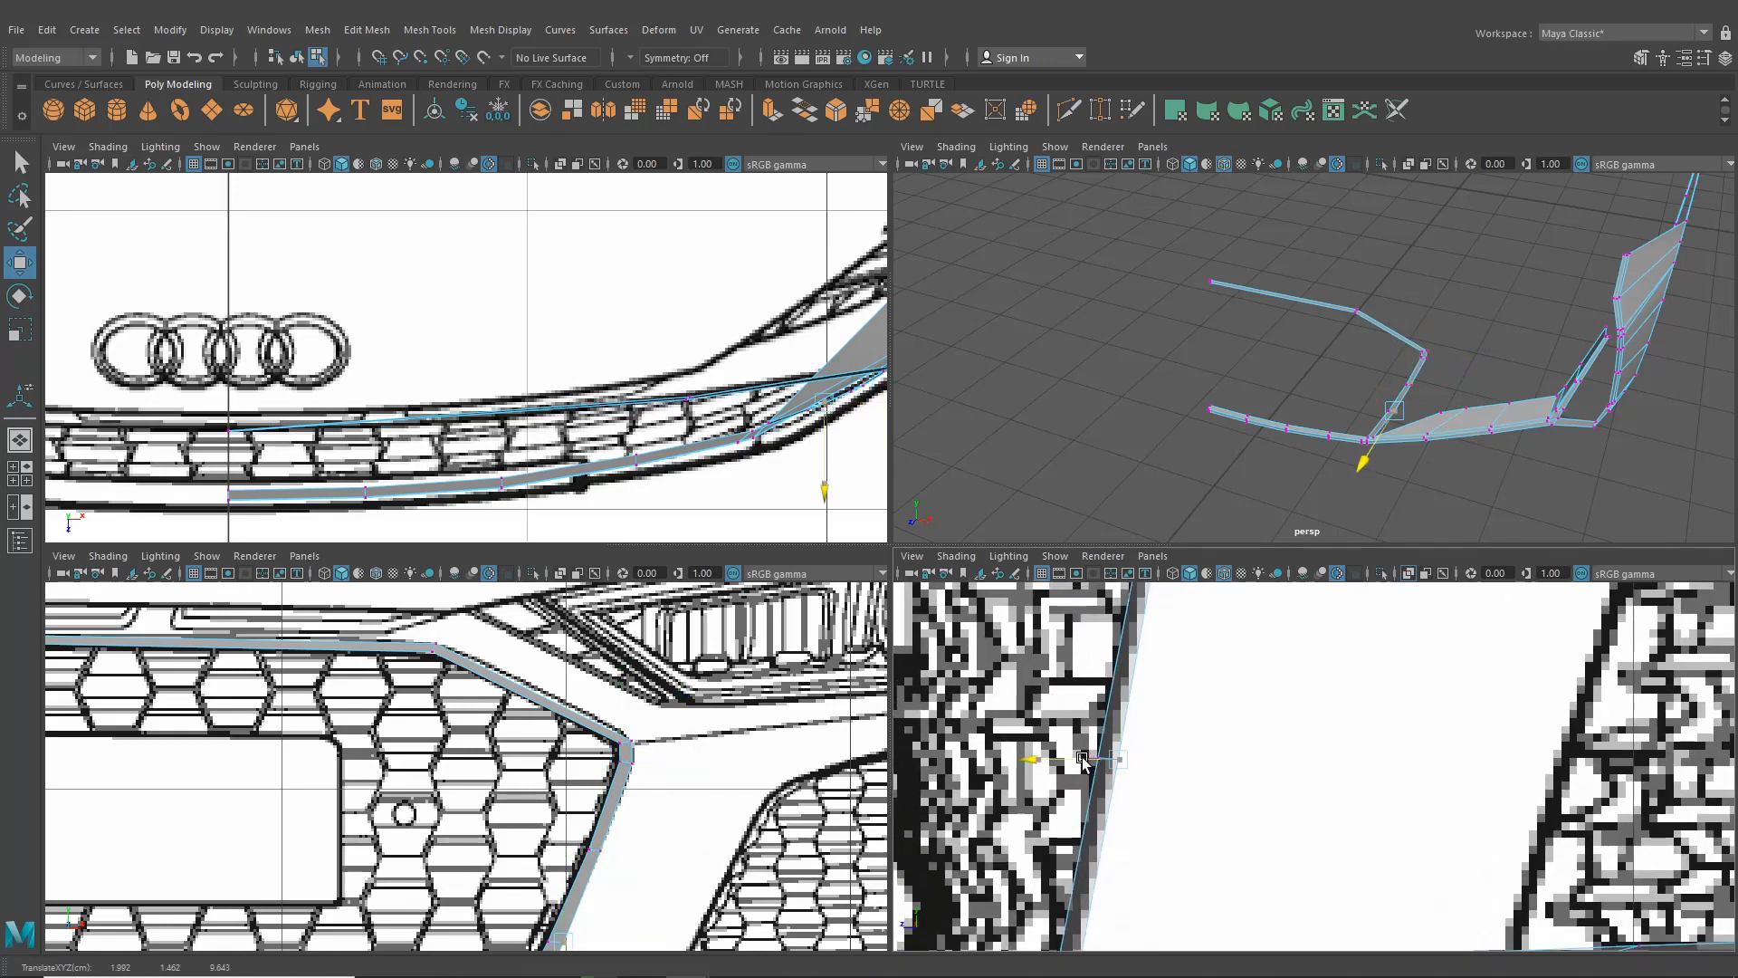
Move the vertices at the slanted side strip's lower end forward to match the grille outline in the side blueprint
mouse_move(1110, 818)
middle_mouse_down("alt")
mouse_move(1113, 698)
mouse_move(1110, 790)
middle_mouse_up("alt")
left_click_drag(1080, 878, 1039, 887)
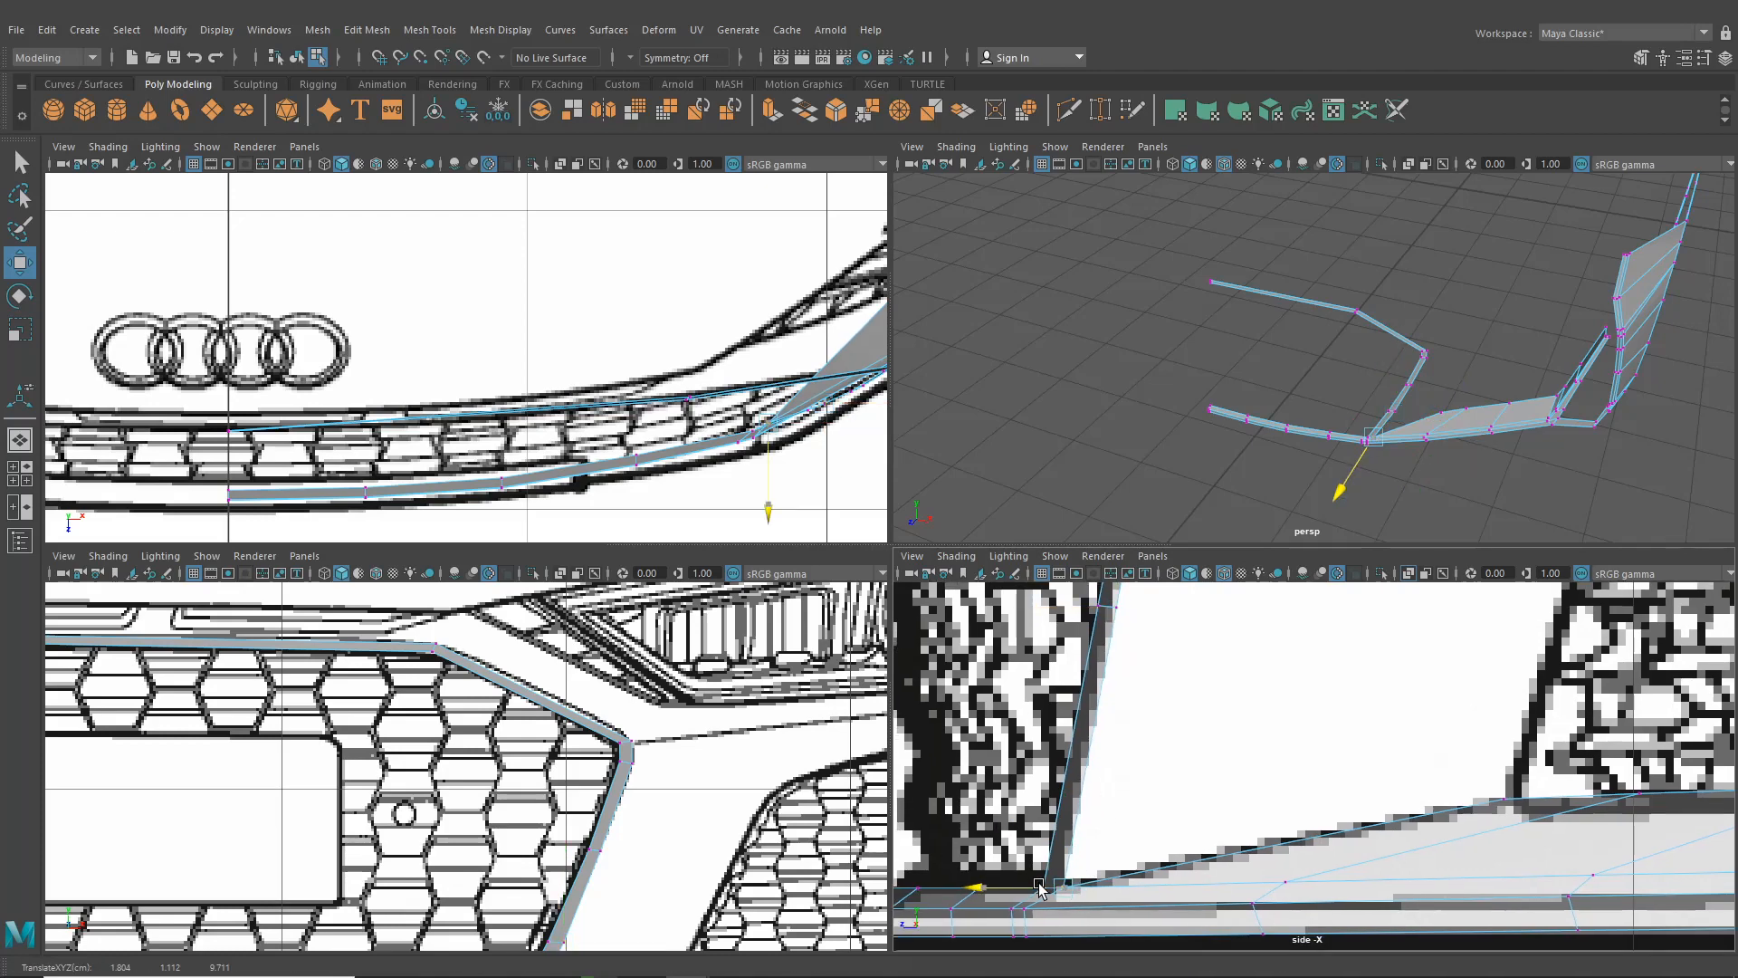
key("space")
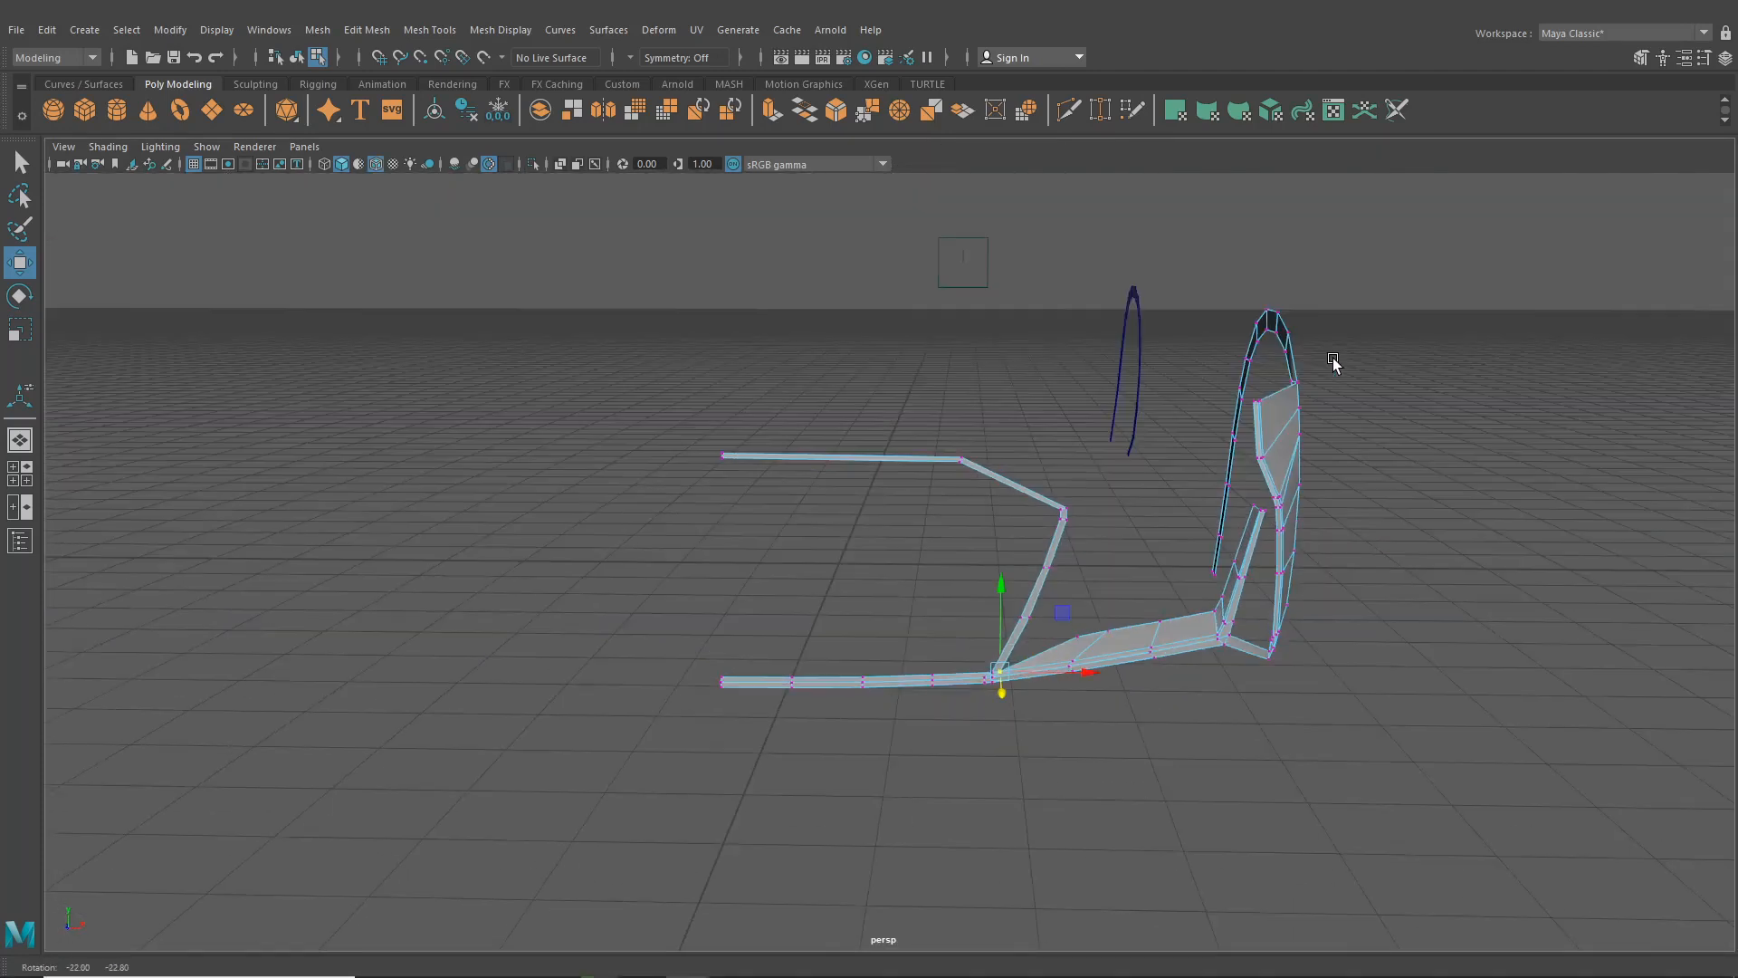
left_click_drag(1337, 361, 1249, 434, "alt")
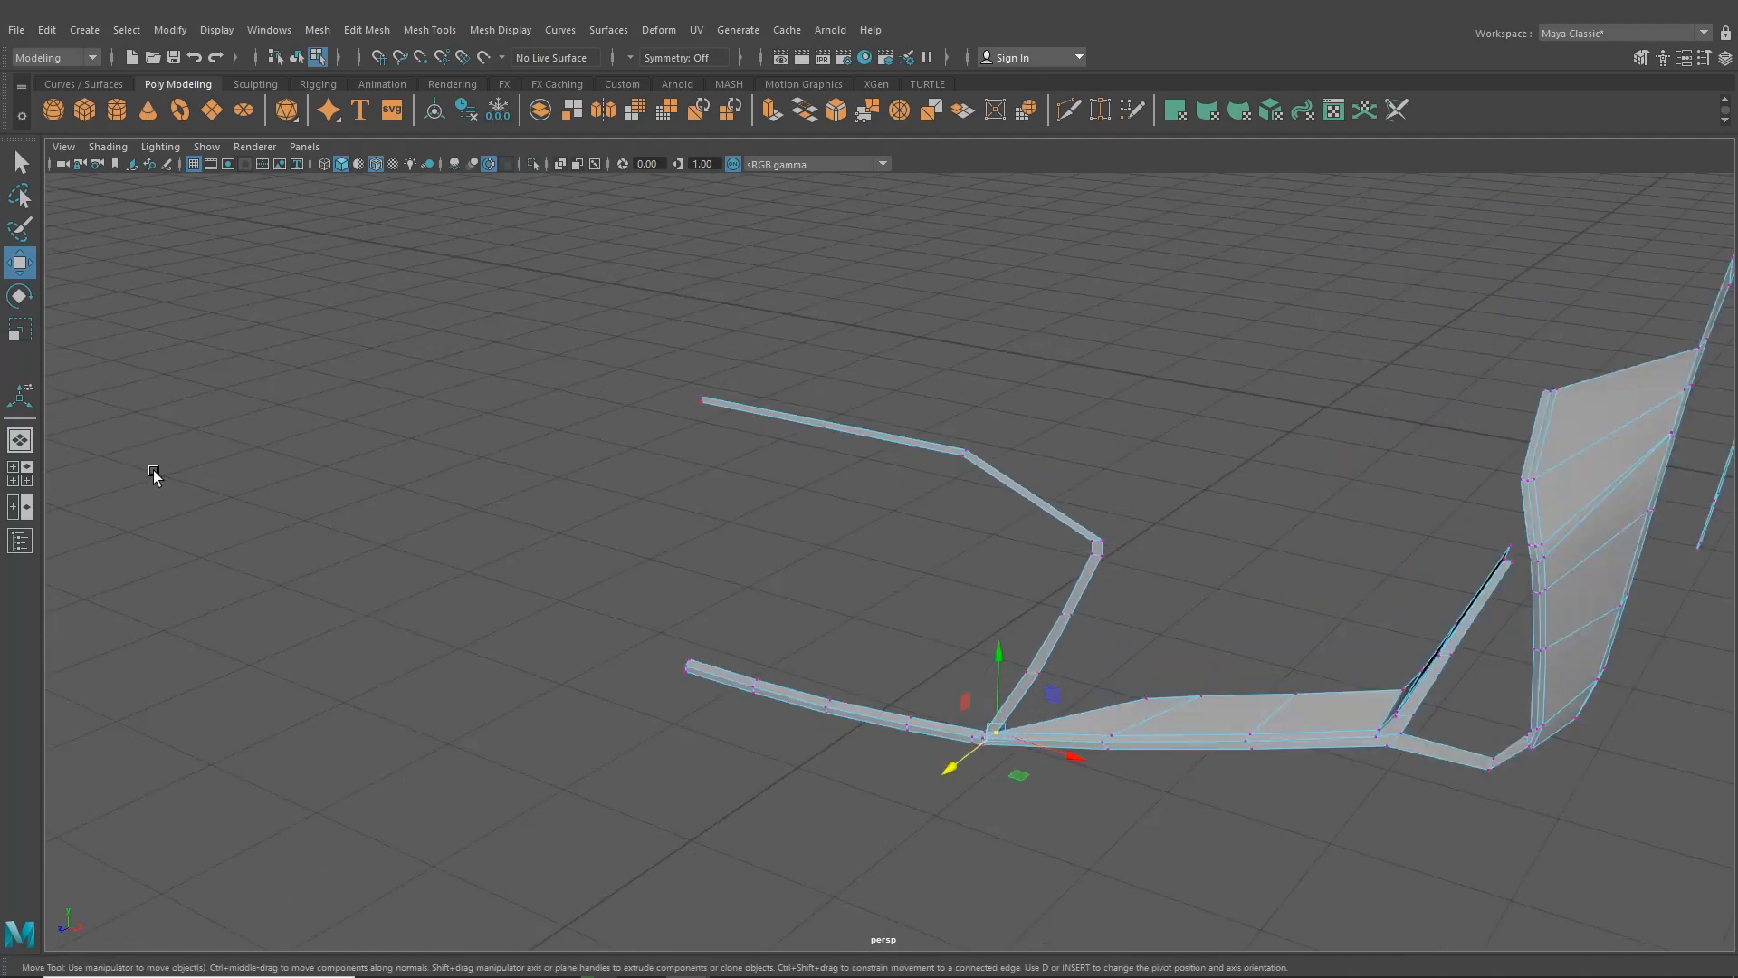
Insert an edge loop across the middle of the upper slanted strip and move it outward onto the grille border in the front blueprint
left_click(17, 485)
key("space")
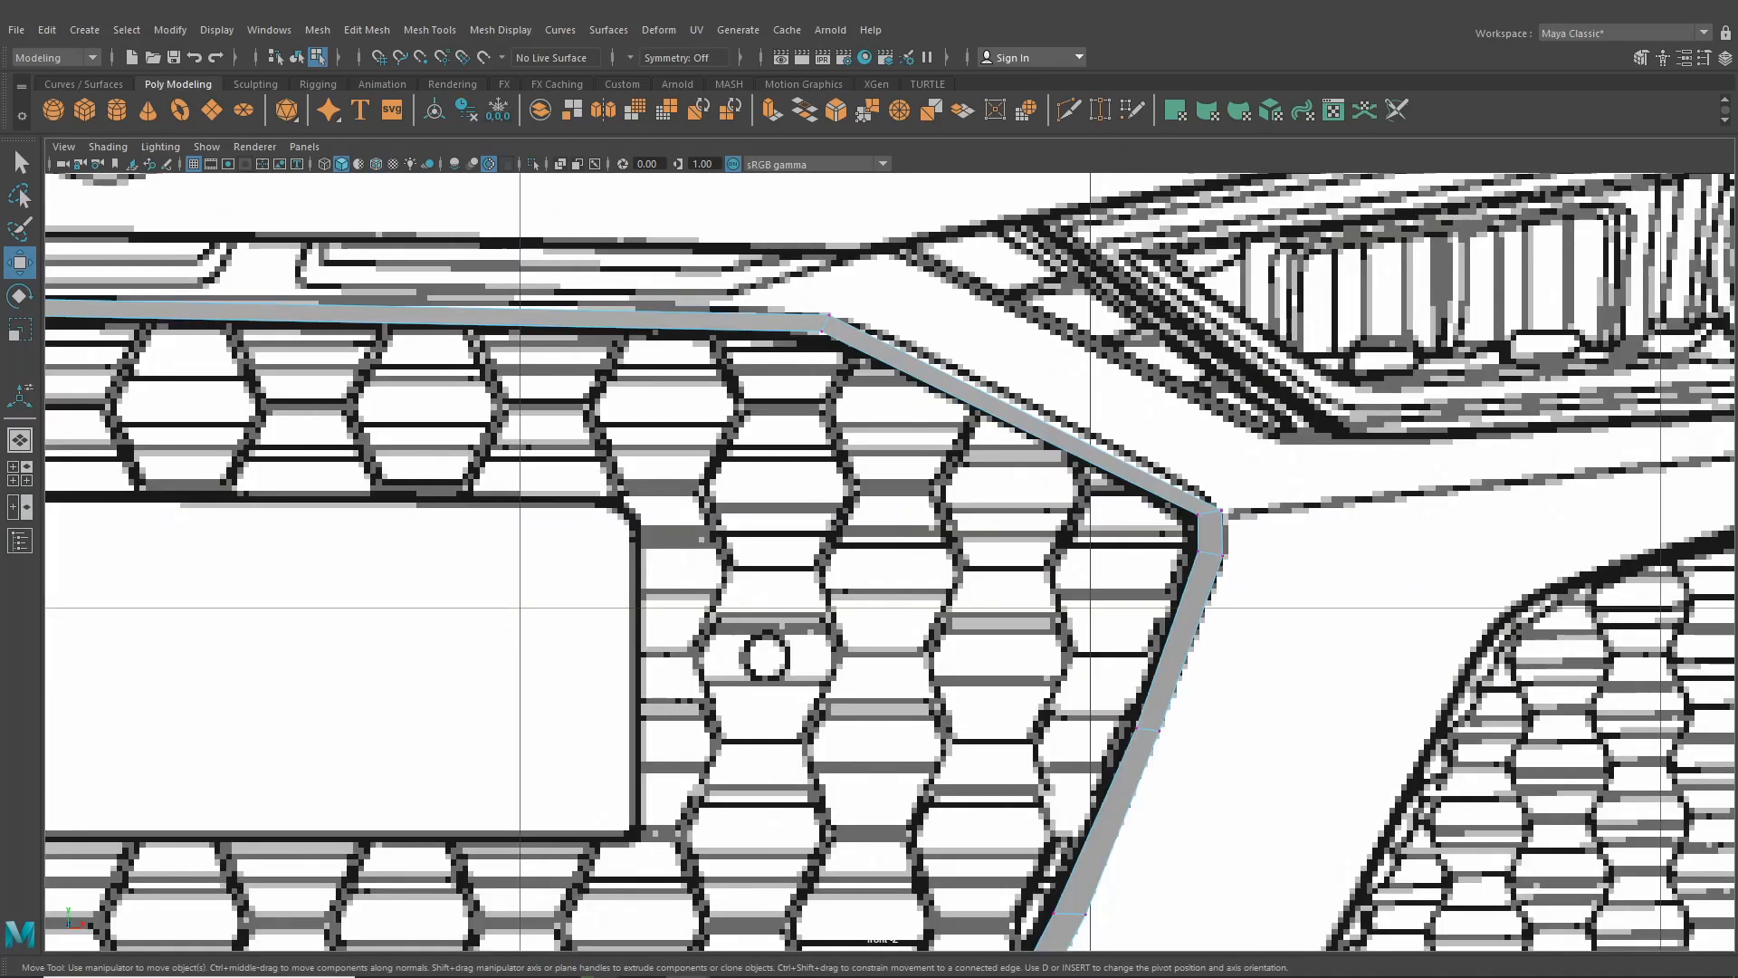
left_click(366, 33)
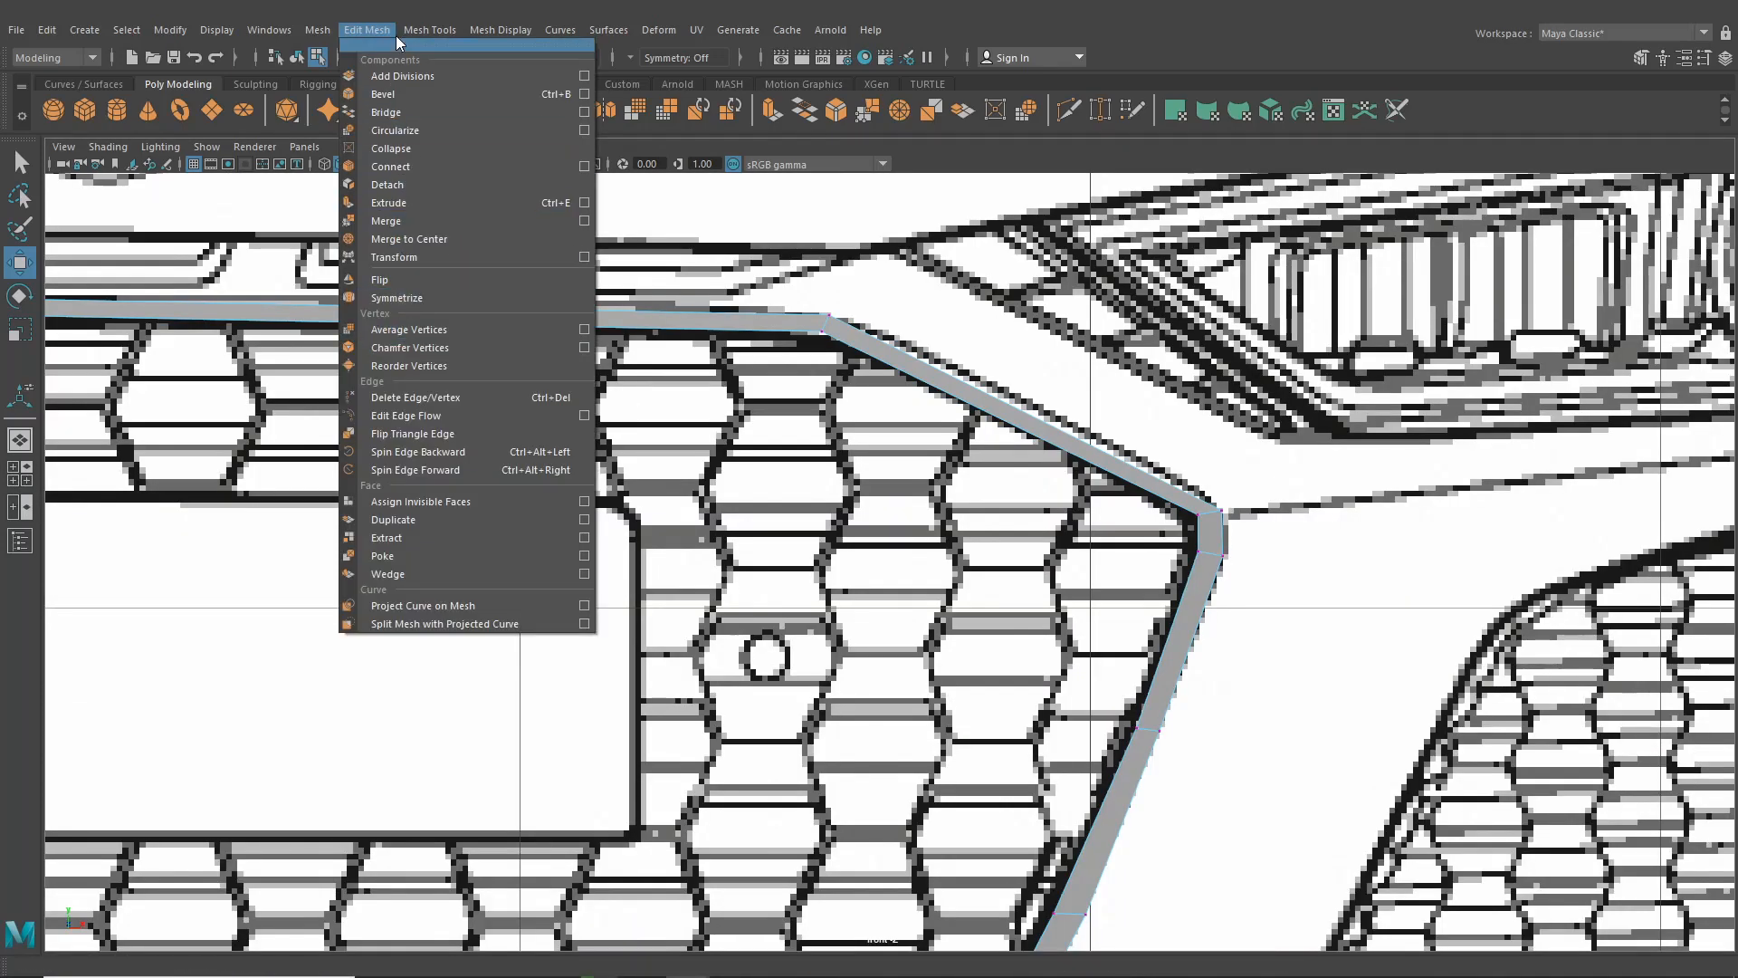
mouse_move(425, 45)
left_click(464, 168)
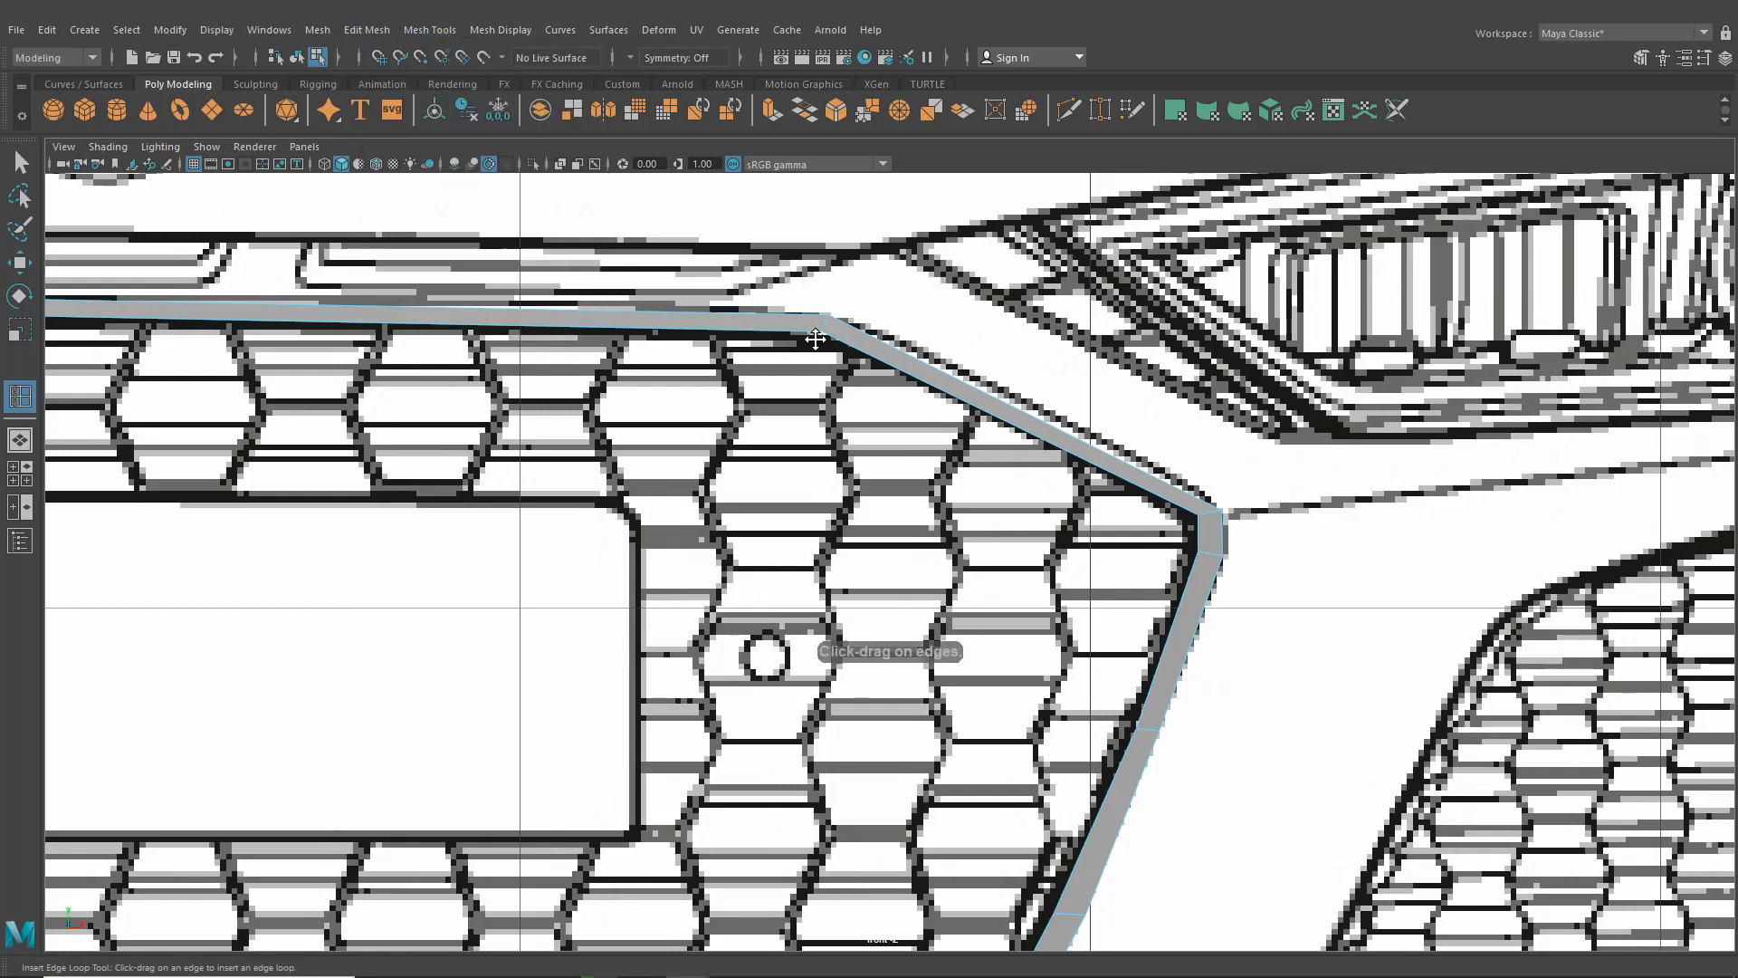
scroll(976, 443, "up", 2)
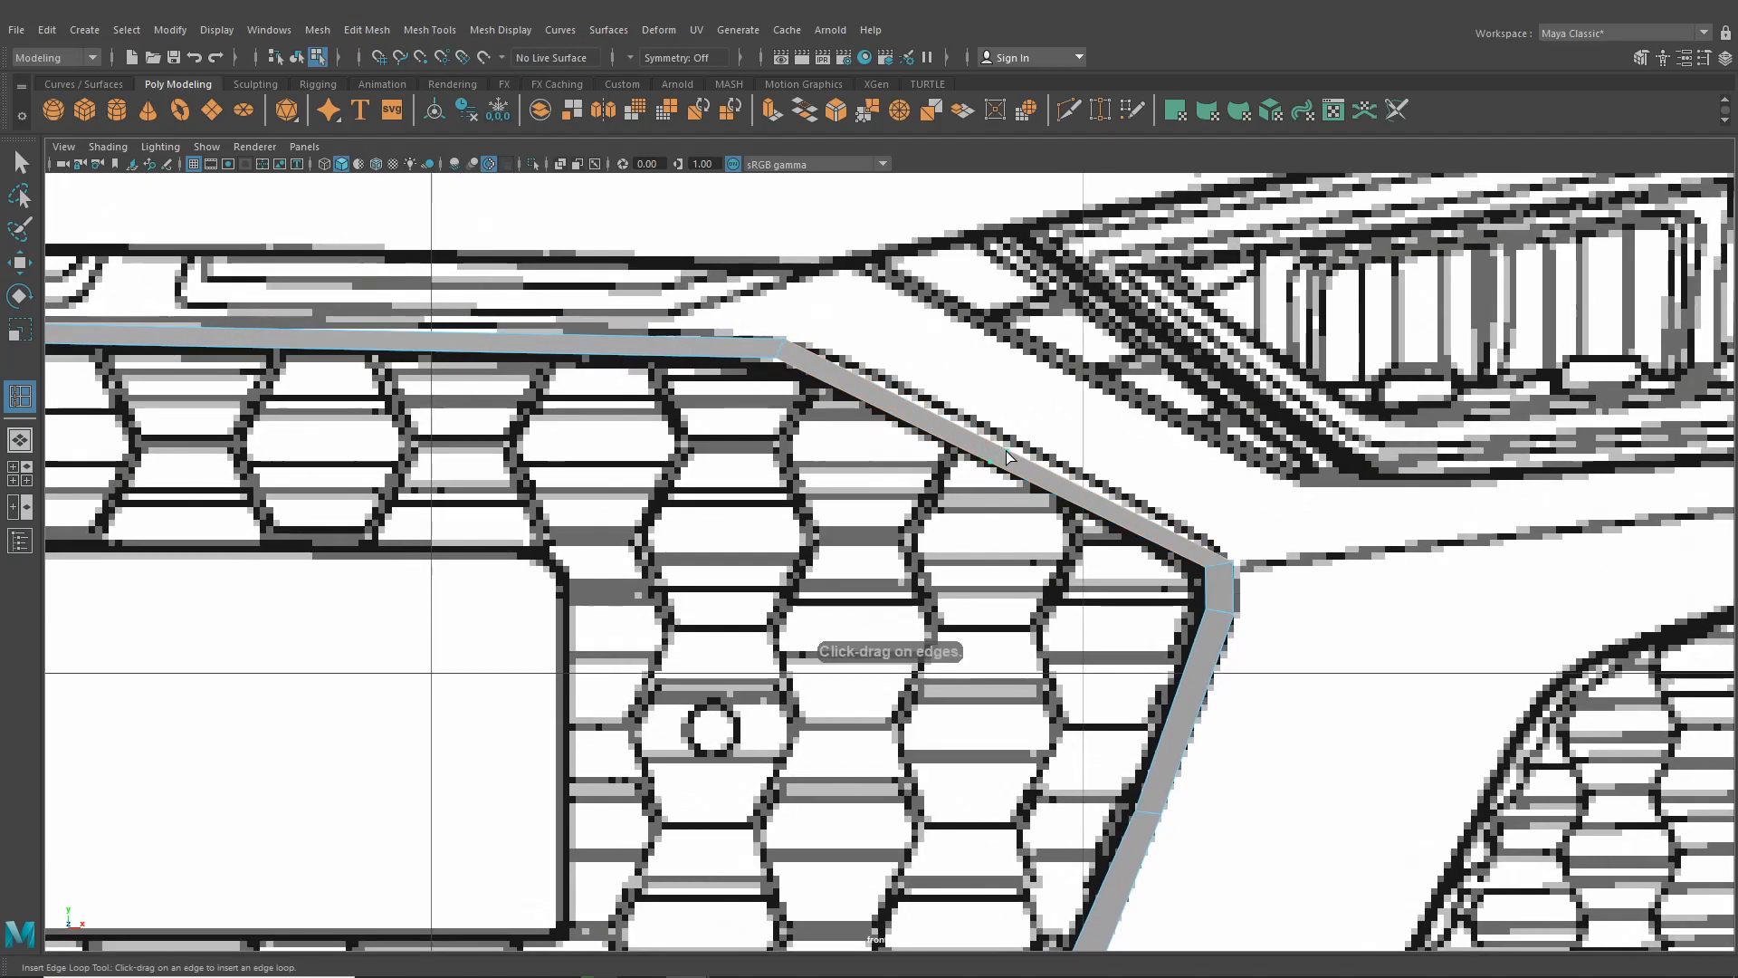
key("w")
left_click(1023, 485)
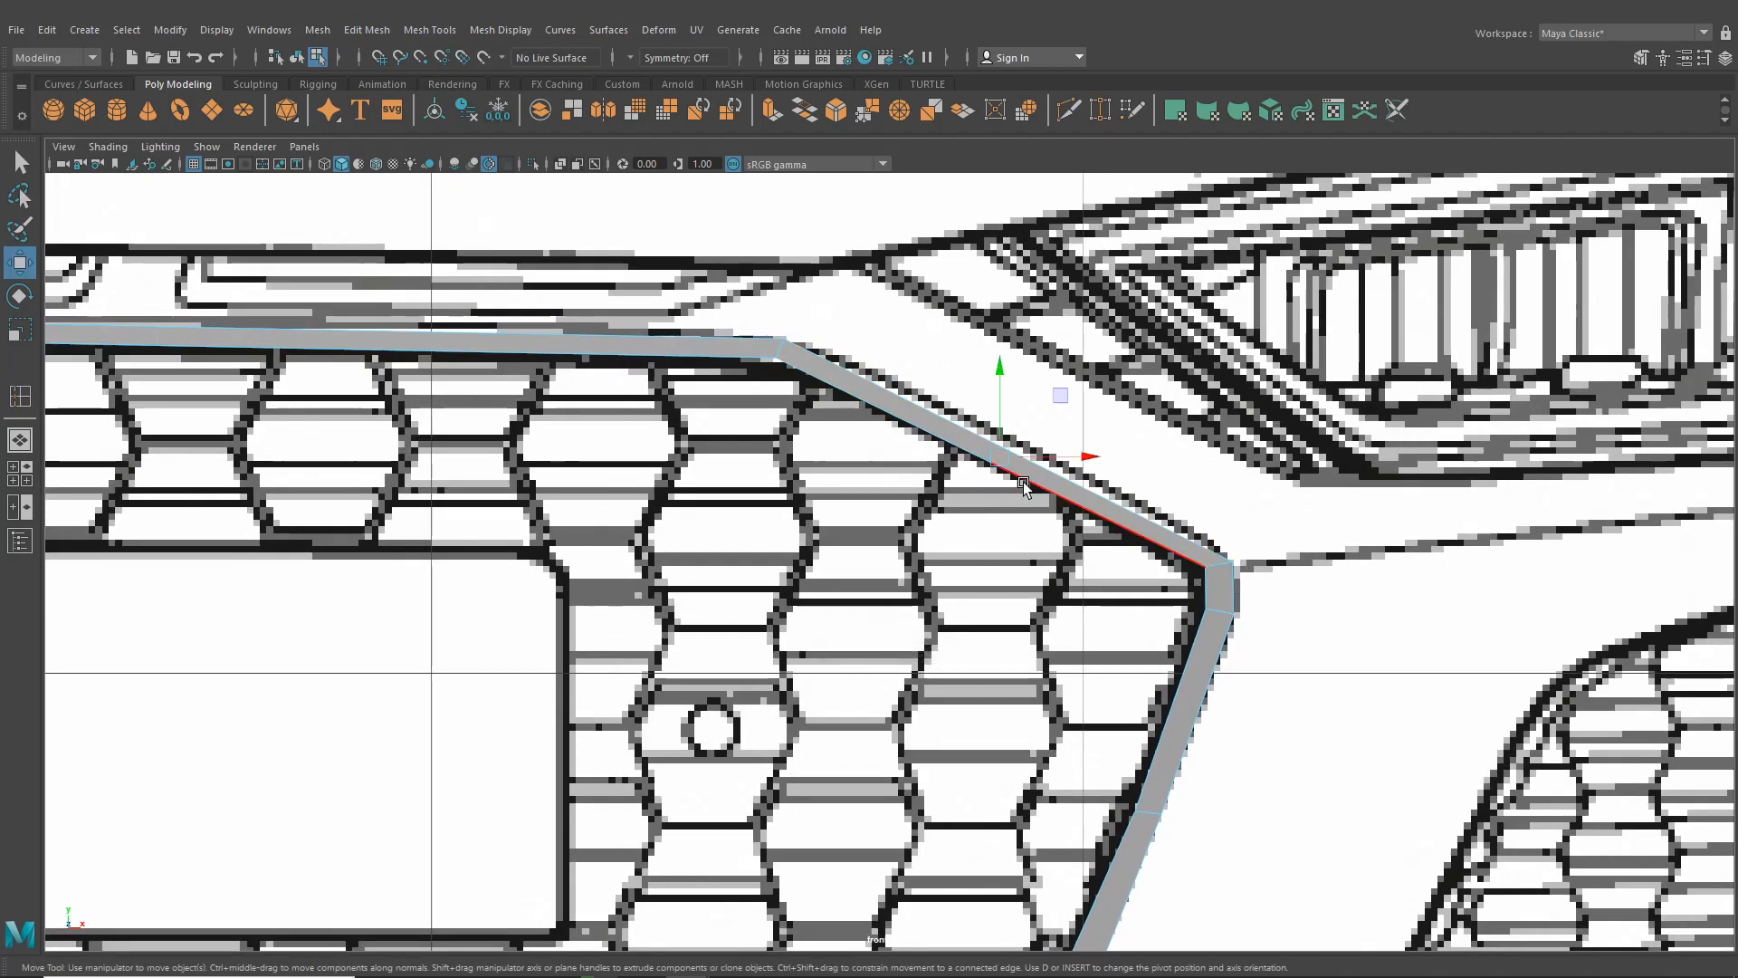
left_click_drag(1000, 457, 1008, 445)
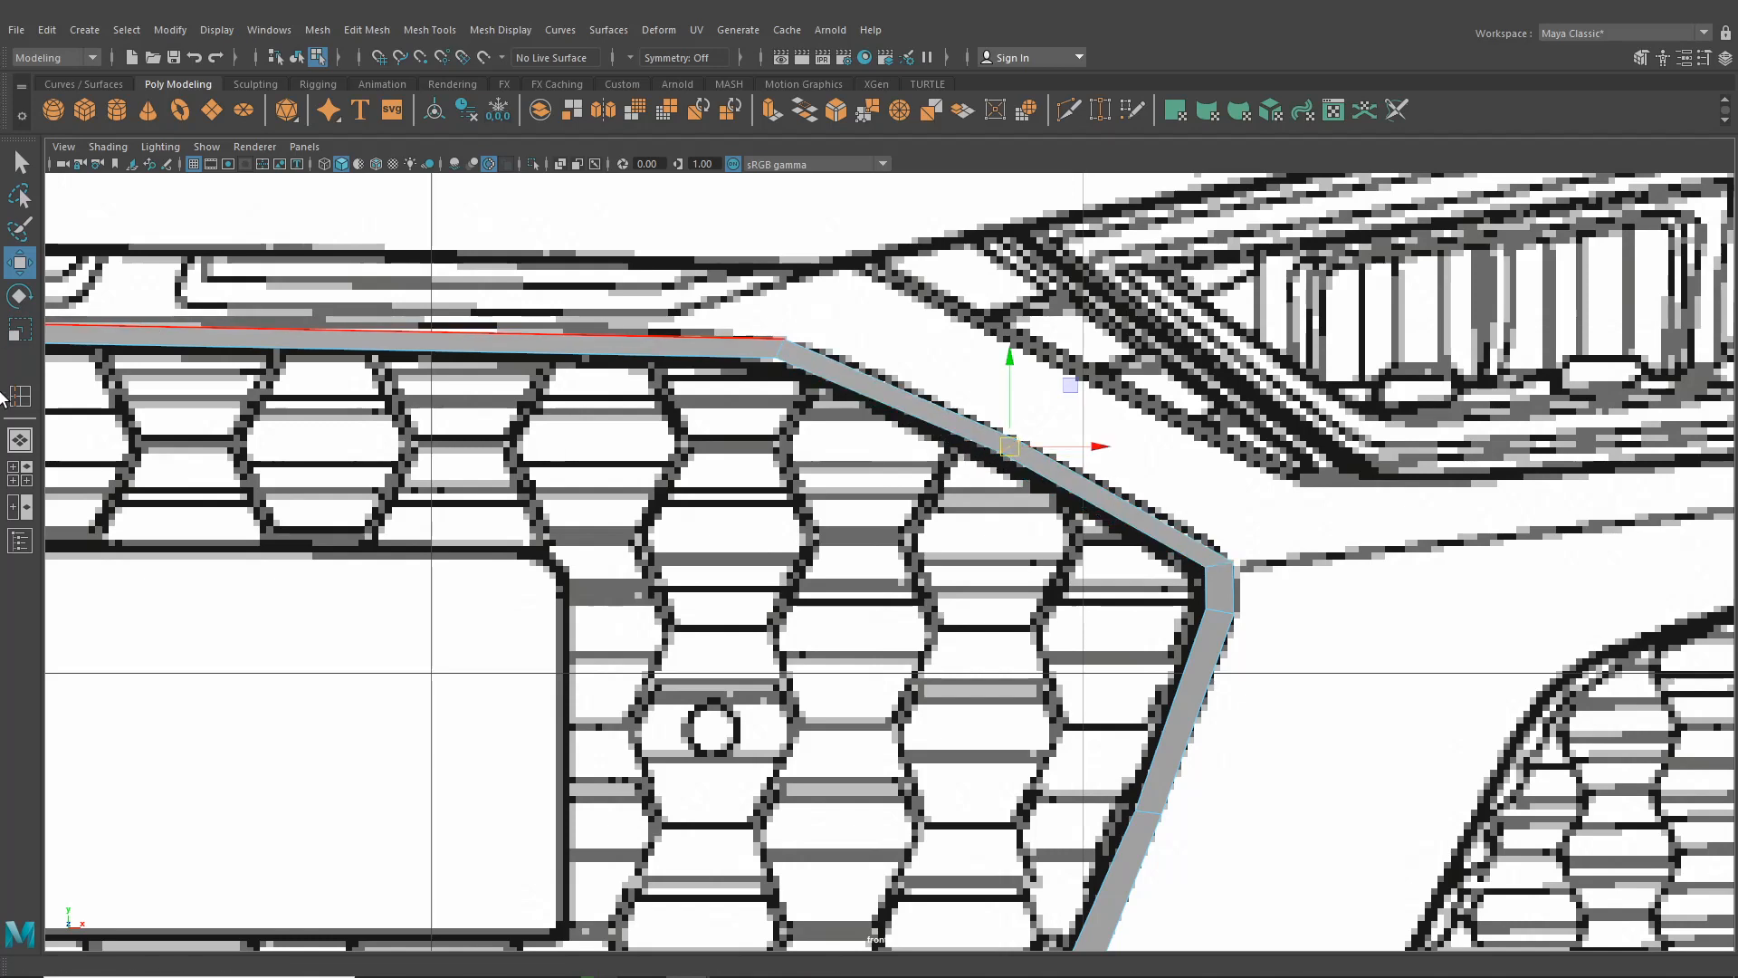
Insert an edge loop across the middle of the top strip and move it forward to follow the grille's curve in the top blueprint
left_click(18, 473)
scroll(1152, 874, "up", 5)
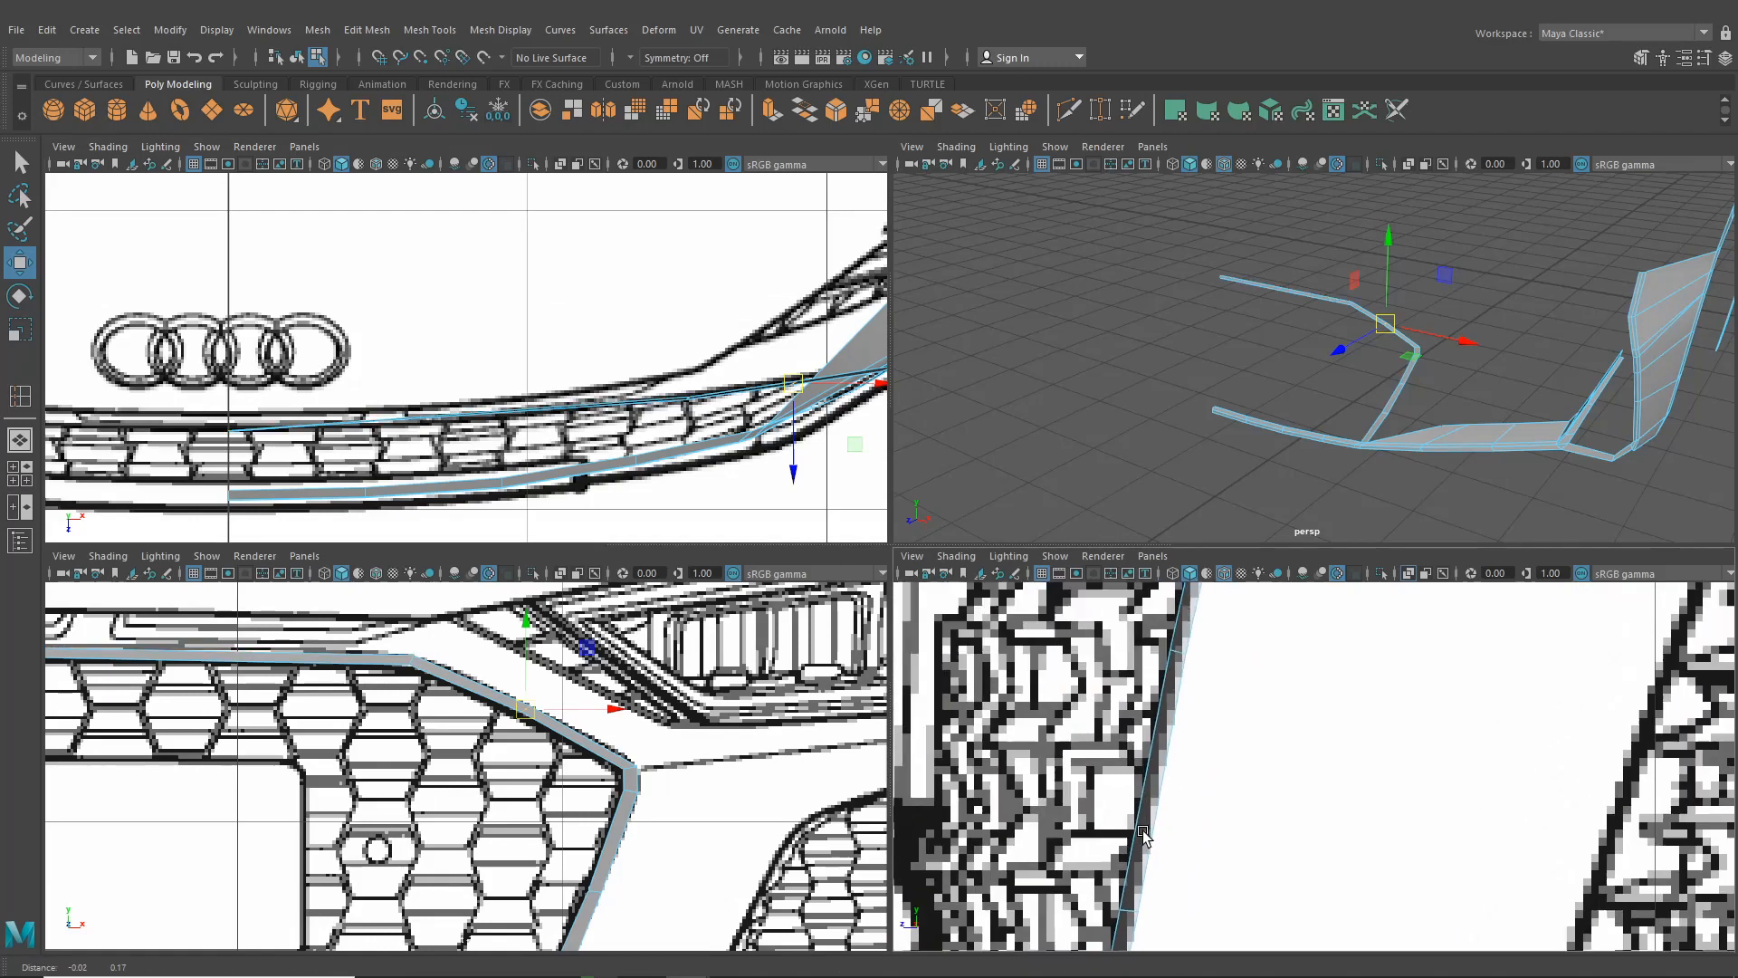
scroll(1152, 871, "down", 3)
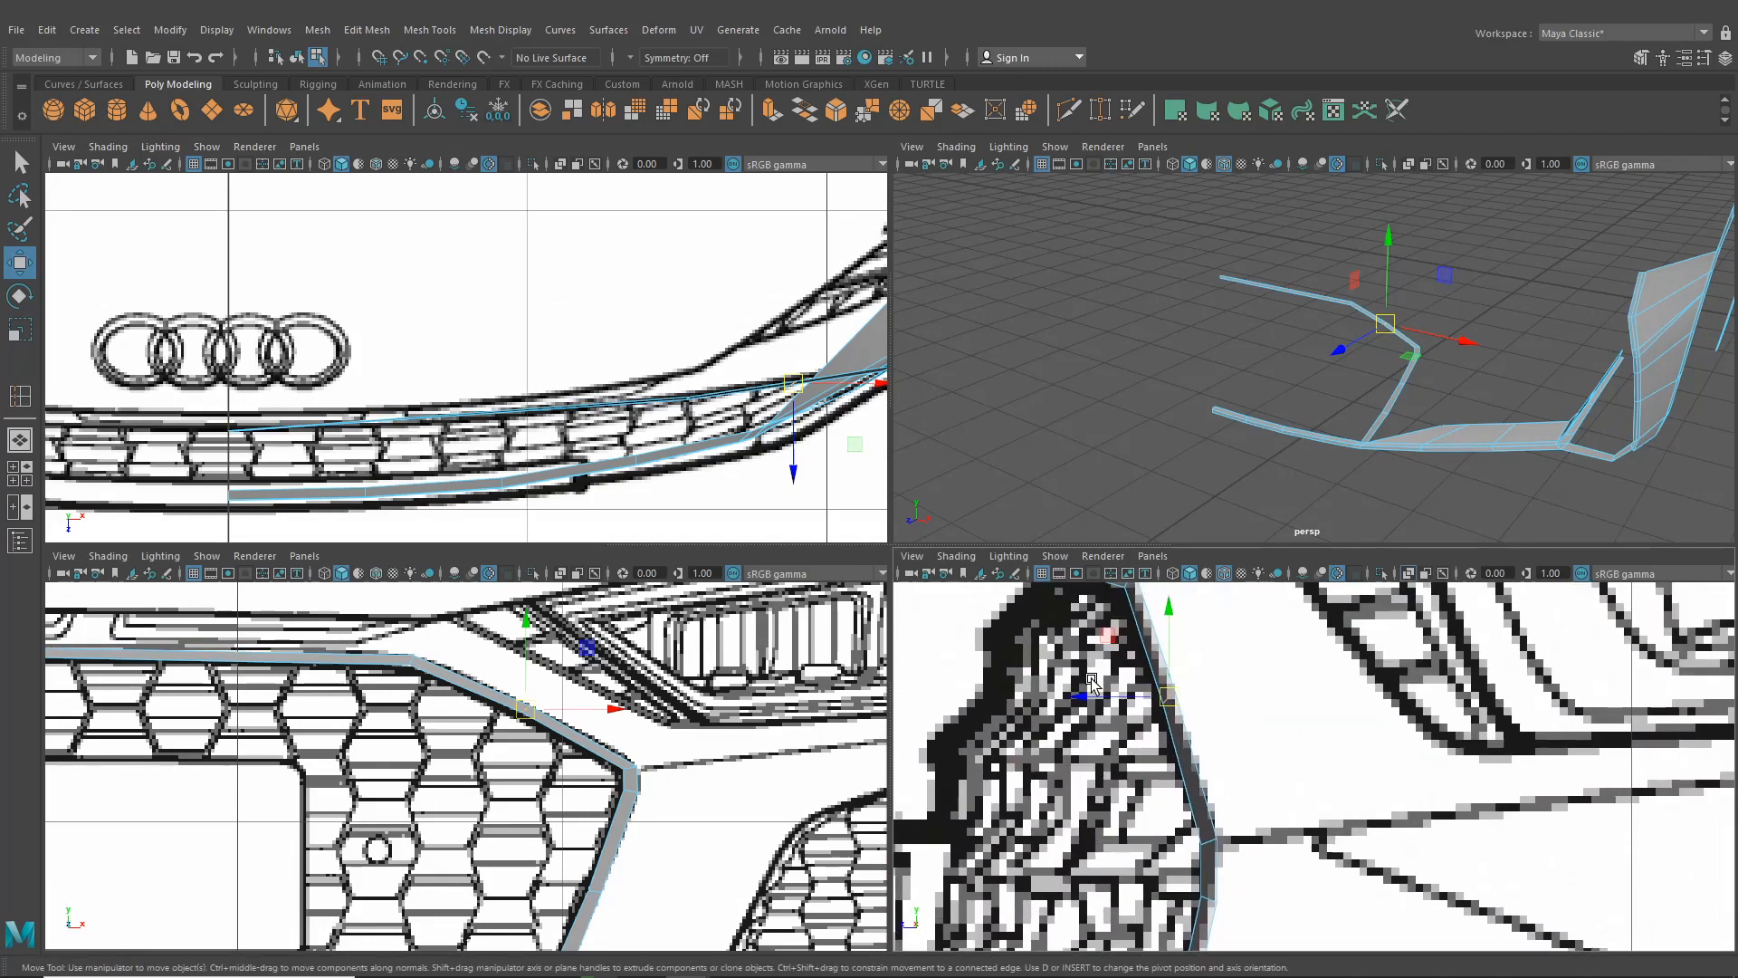
middle_click_drag(1092, 686, 1134, 789, "alt")
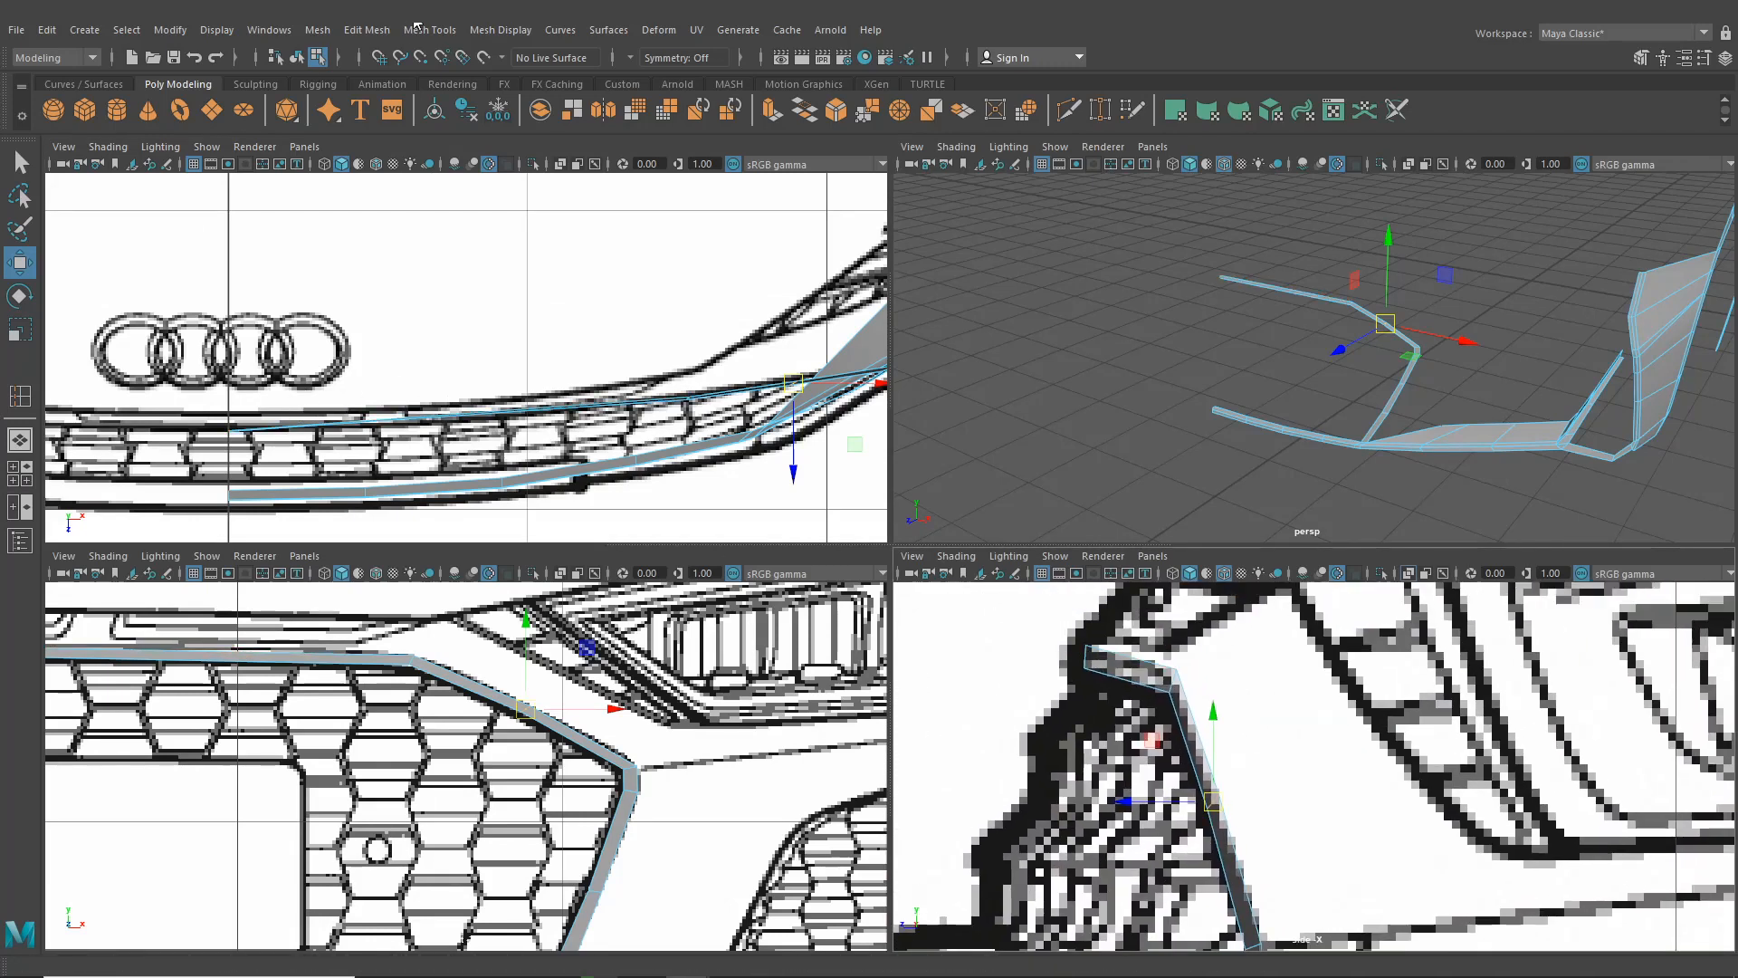
left_click(363, 32)
mouse_move(430, 30)
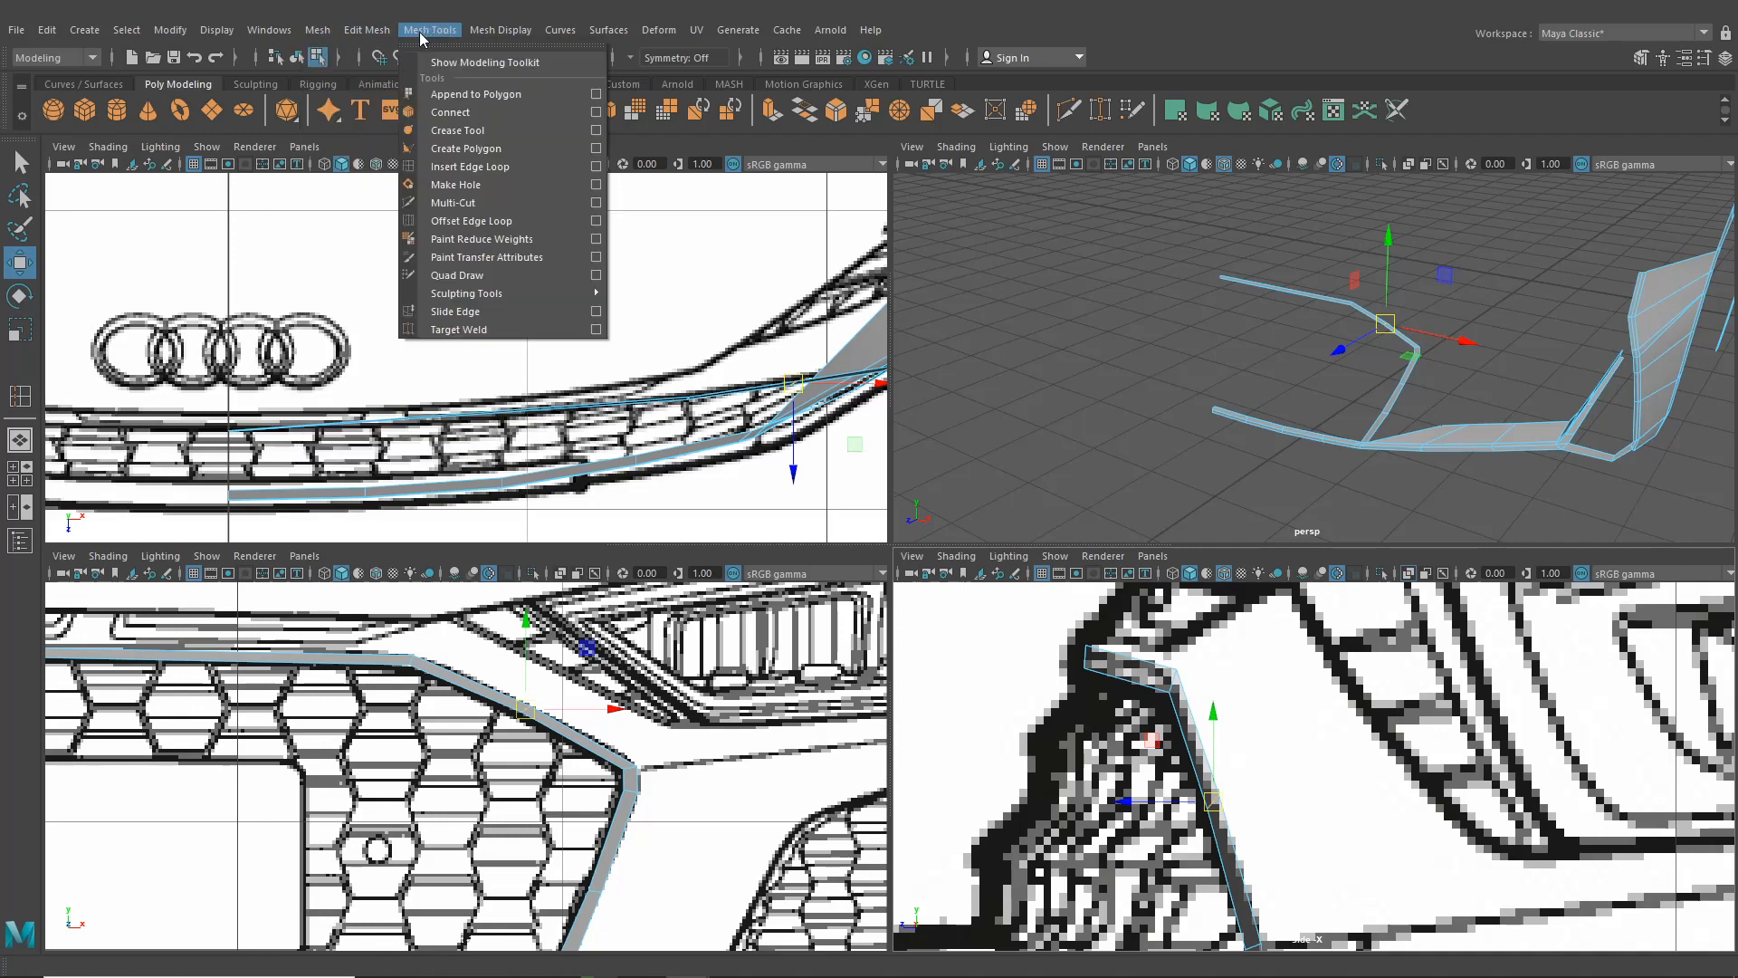
left_click(462, 169)
left_click_drag(1300, 310, 1366, 350, "alt")
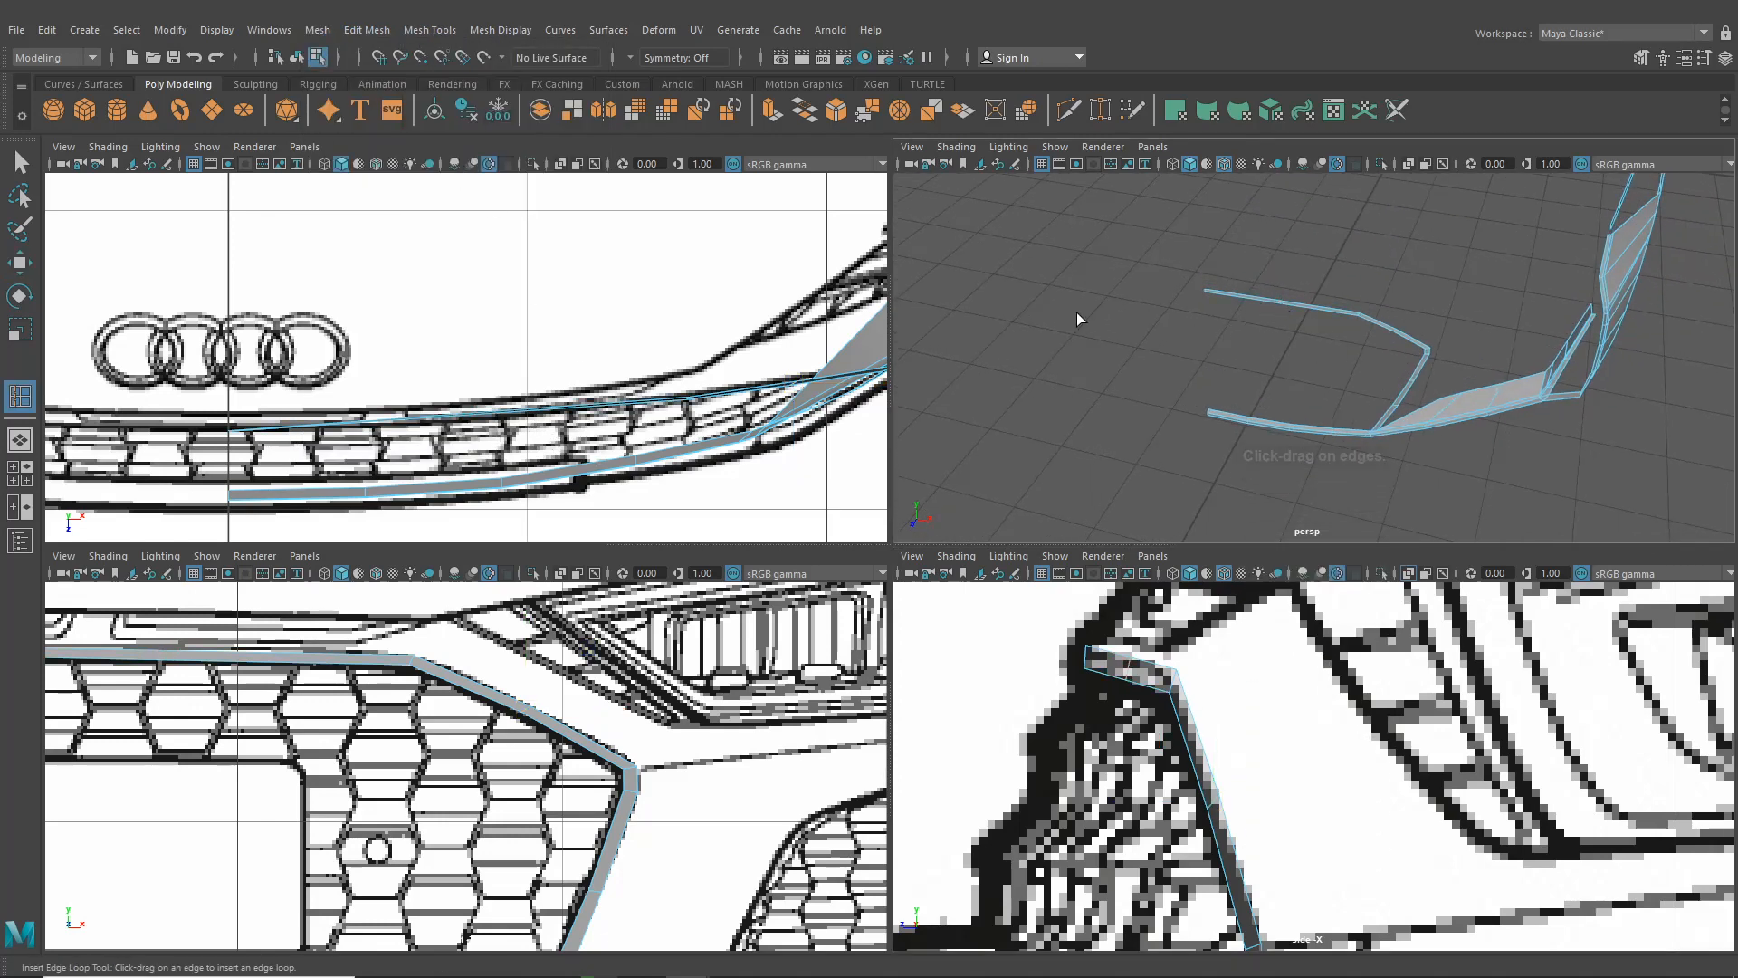
left_click(19, 262)
scroll(485, 498, "up", 2)
left_click(484, 504)
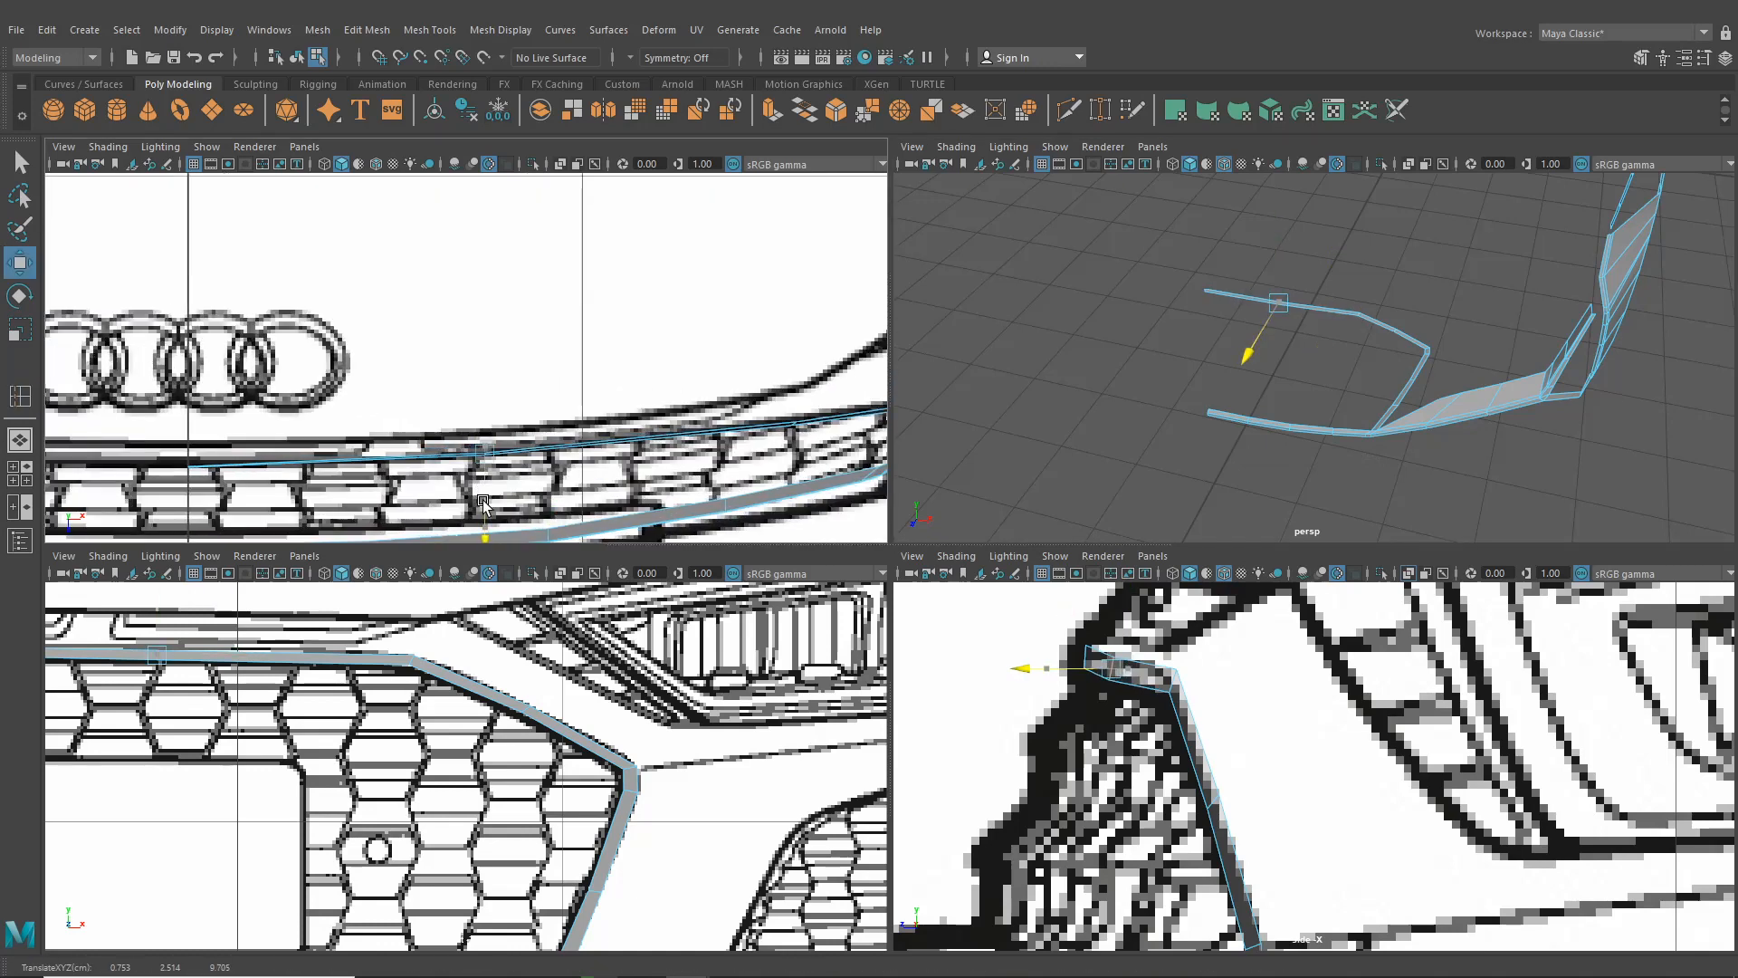
left_click_drag(484, 504, 481, 510)
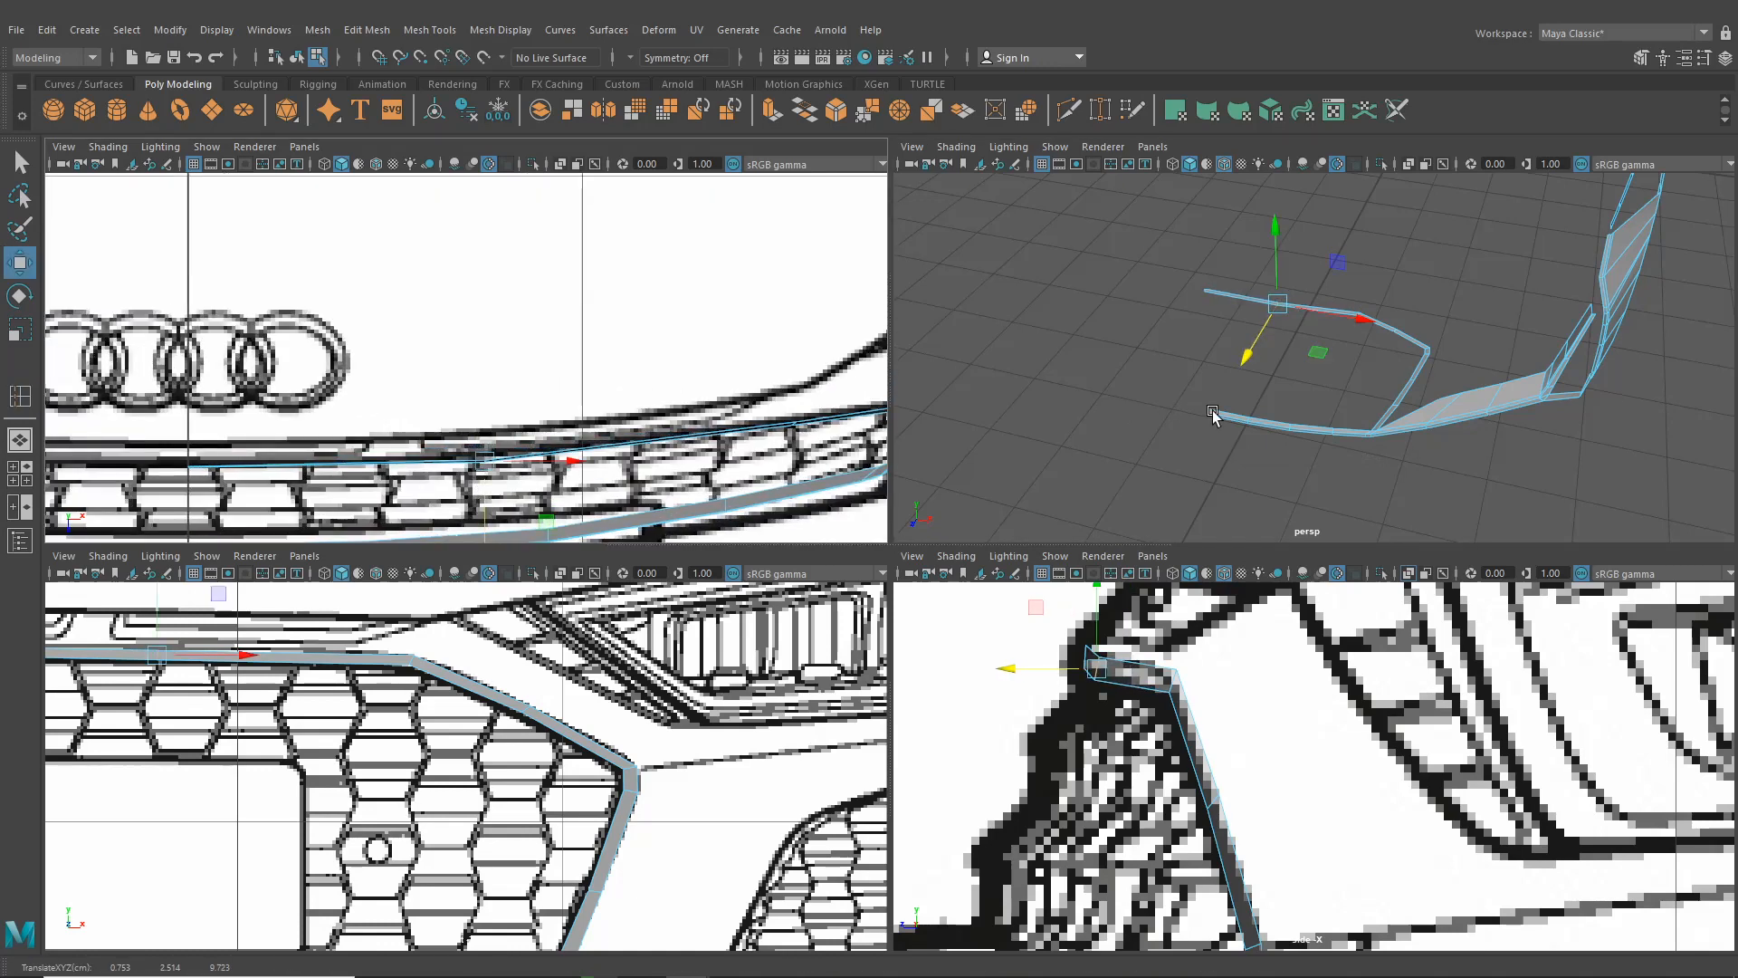
Bevel the top strip's middle edge loop with 2 segments and a fraction of 0.6
left_click_drag(1212, 412, 1240, 436, "alt")
left_click(369, 31)
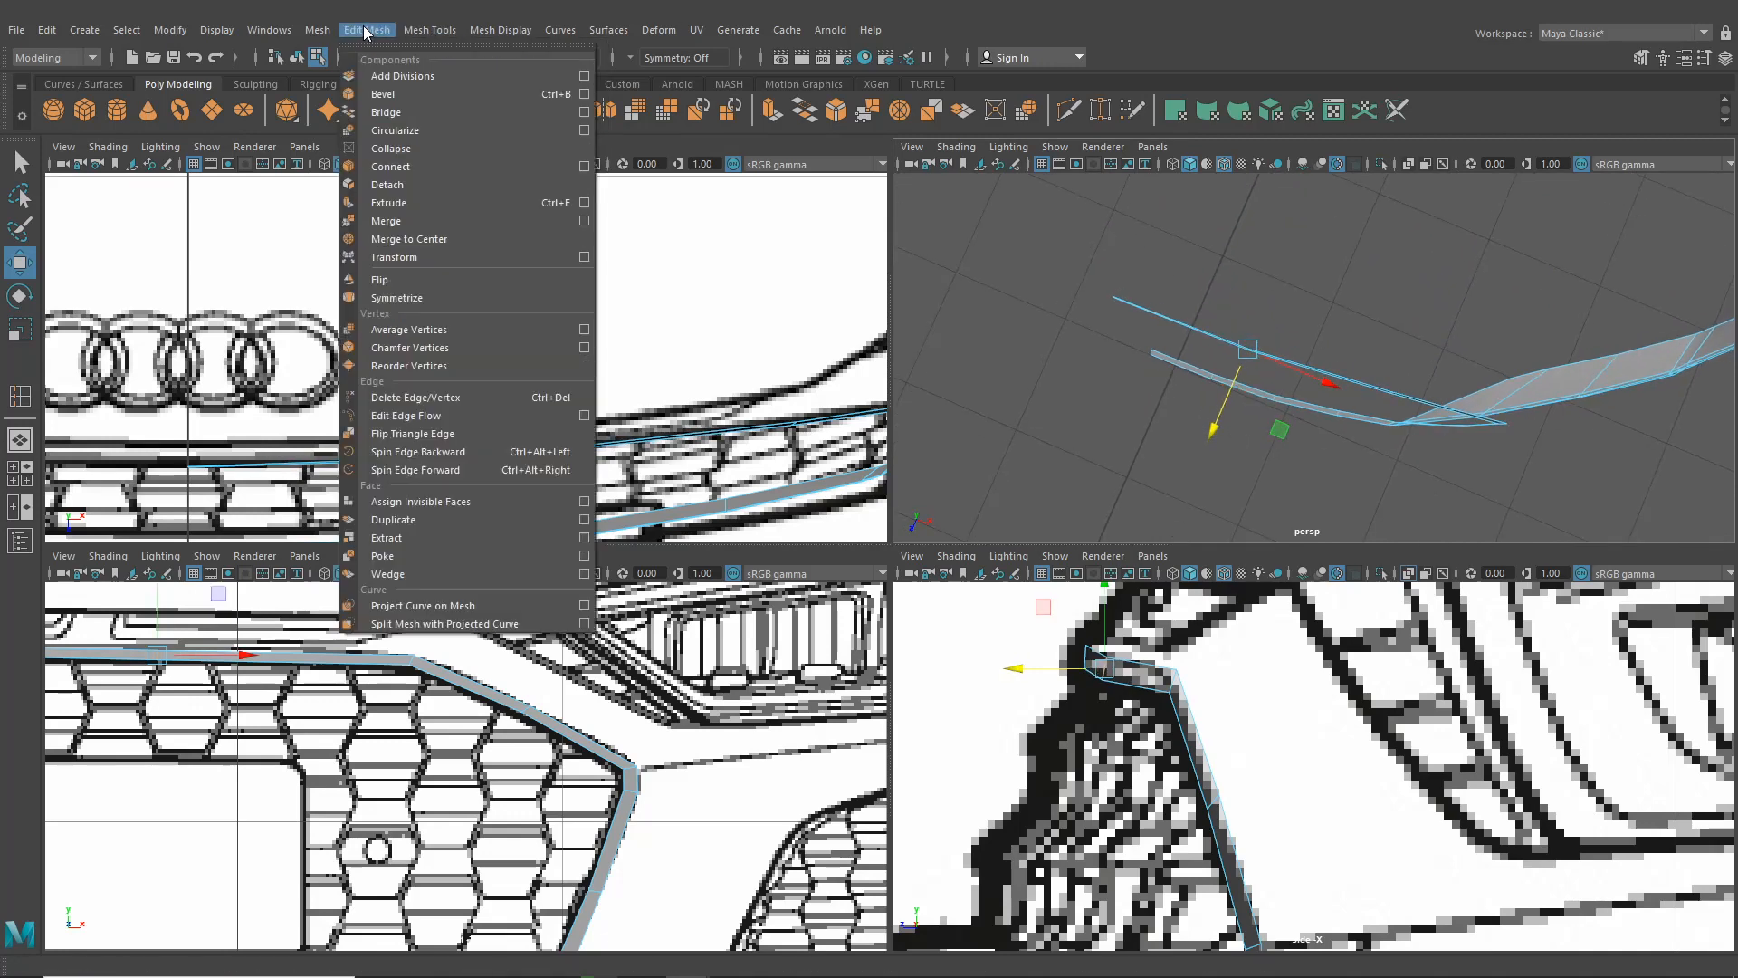
left_click(393, 98)
left_click_drag(1305, 418, 1335, 351, "alt")
middle_click_drag(1336, 353, 1343, 411, "alt")
scroll(1342, 411, "up", 3)
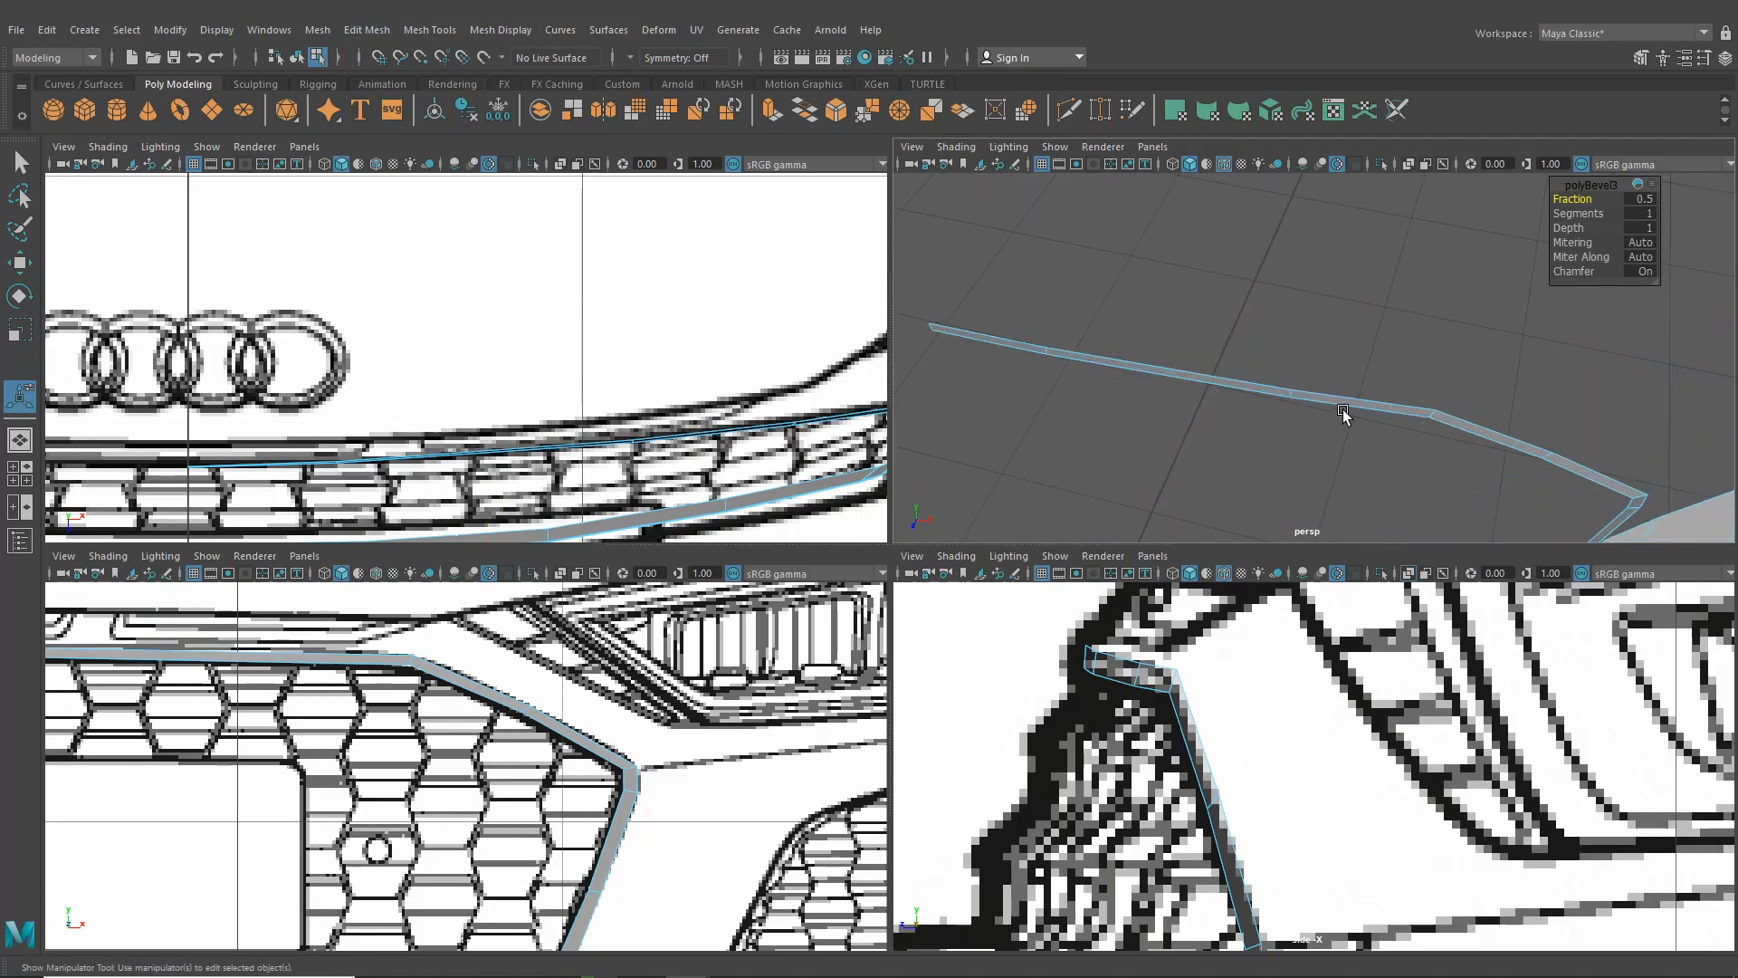
left_click(1573, 216)
middle_click_drag(1577, 215, 1580, 201)
left_click(1575, 199)
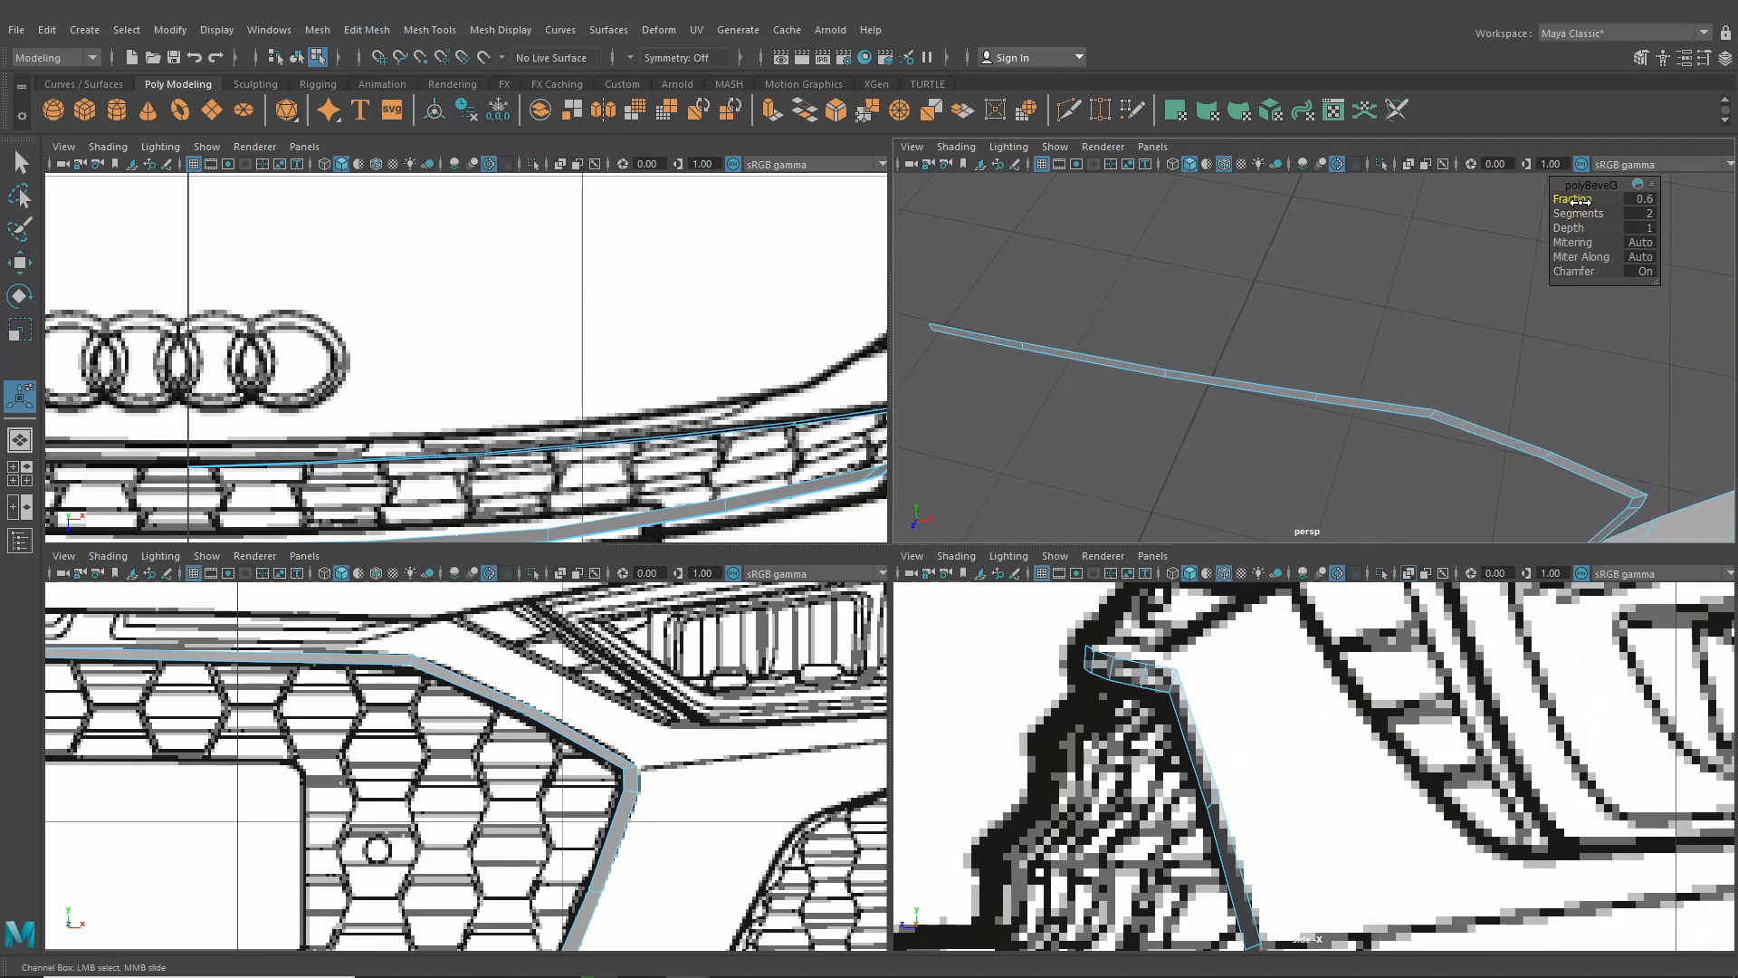
Return to object mode and examine the shape of the bumper trim and grille strips from several angles
left_click_drag(1423, 326, 1256, 262, "alt")
left_click_drag(1229, 329, 1203, 380, "alt")
key("space")
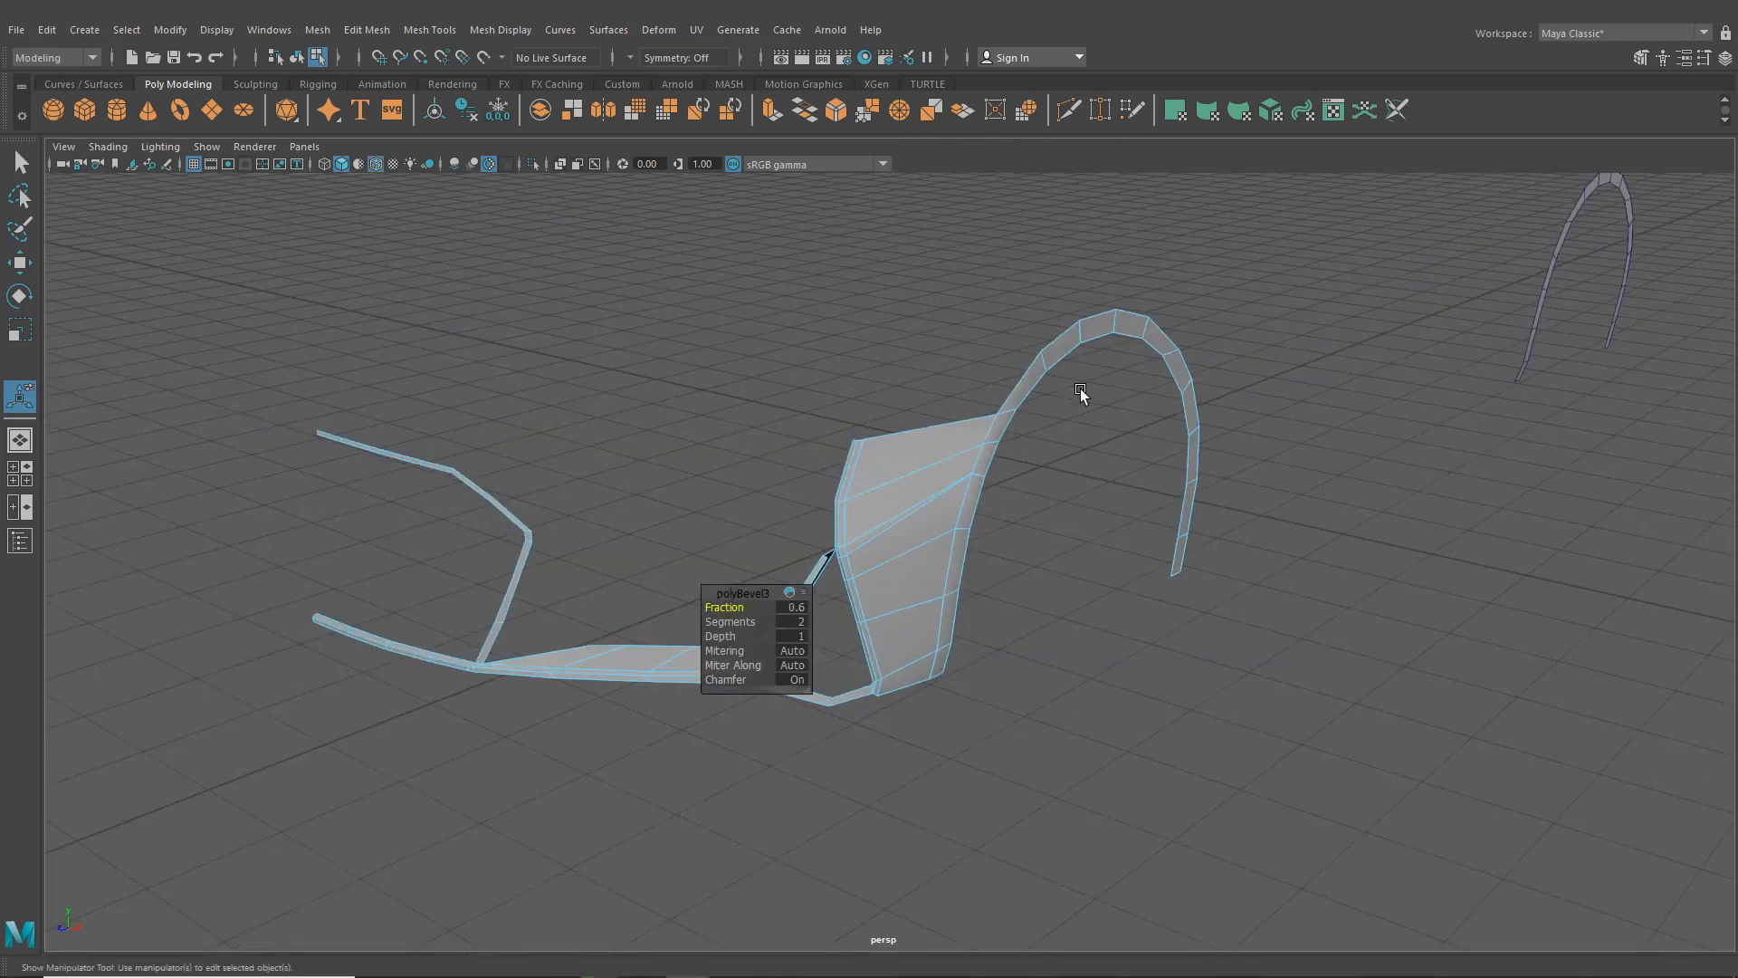
left_click_drag(1079, 389, 1086, 396, "alt")
left_click(296, 57)
left_click_drag(601, 295, 561, 580, "alt")
left_click_drag(891, 539, 851, 595, "alt")
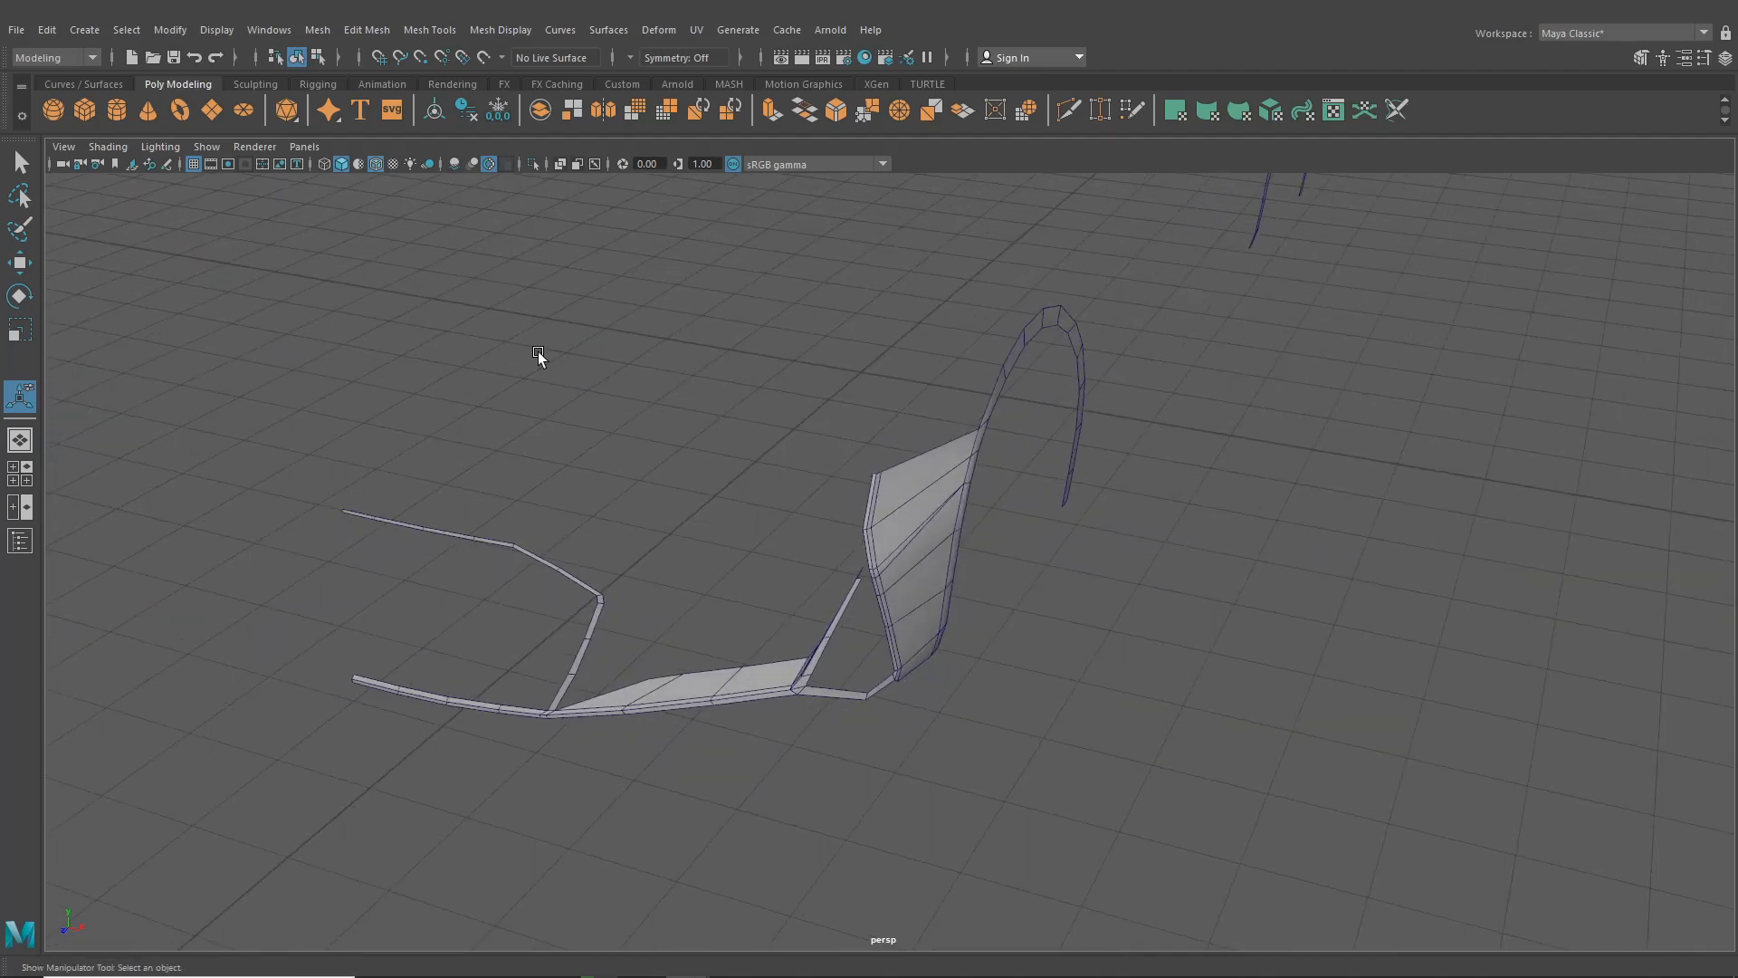
left_click_drag(762, 638, 1180, 644, "alt")
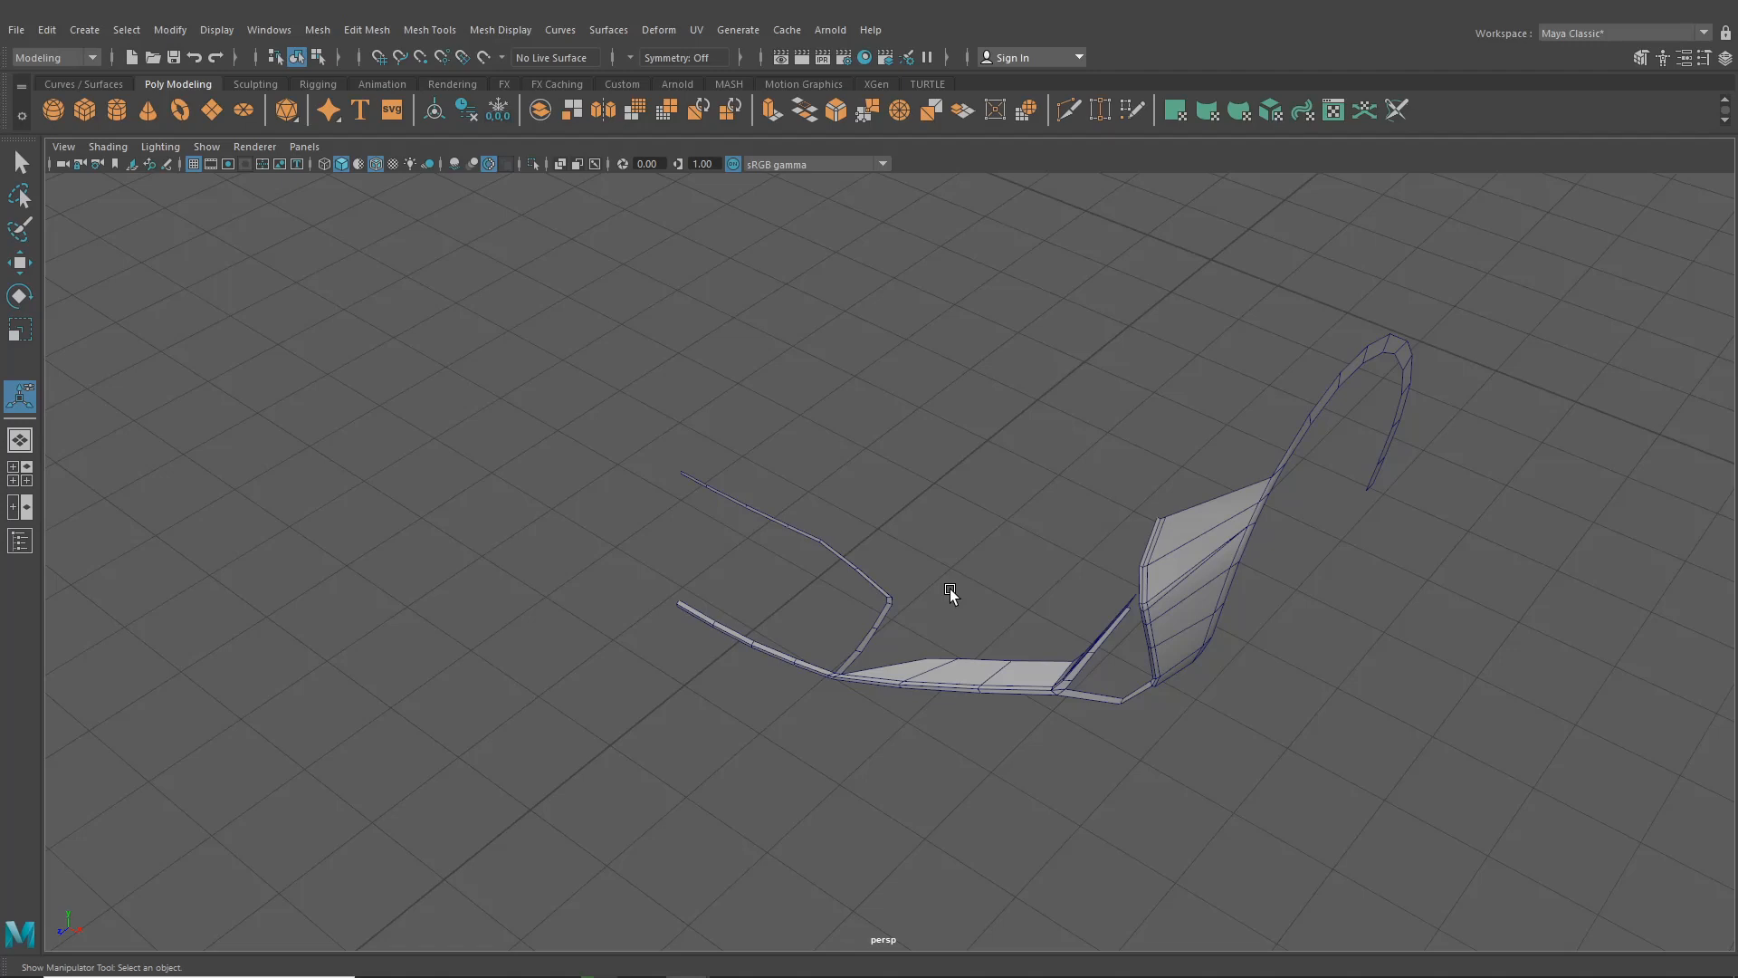
middle_click_drag(960, 599, 898, 643, "alt")
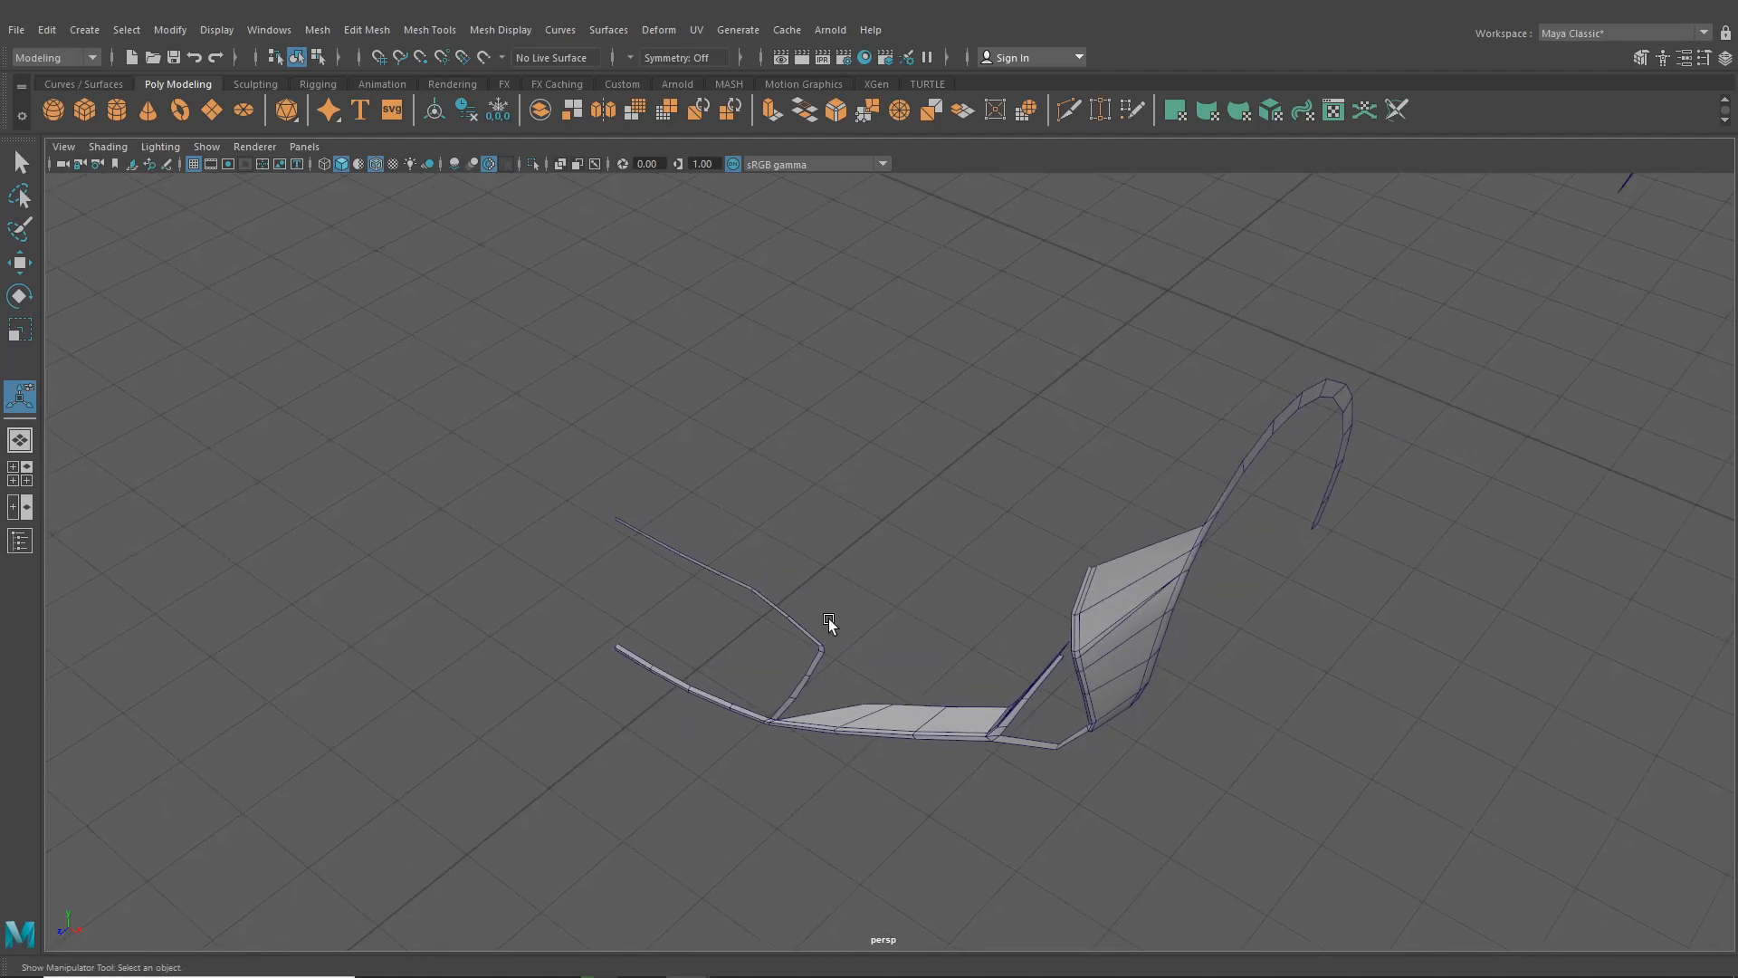
scroll(828, 619, "up", 2)
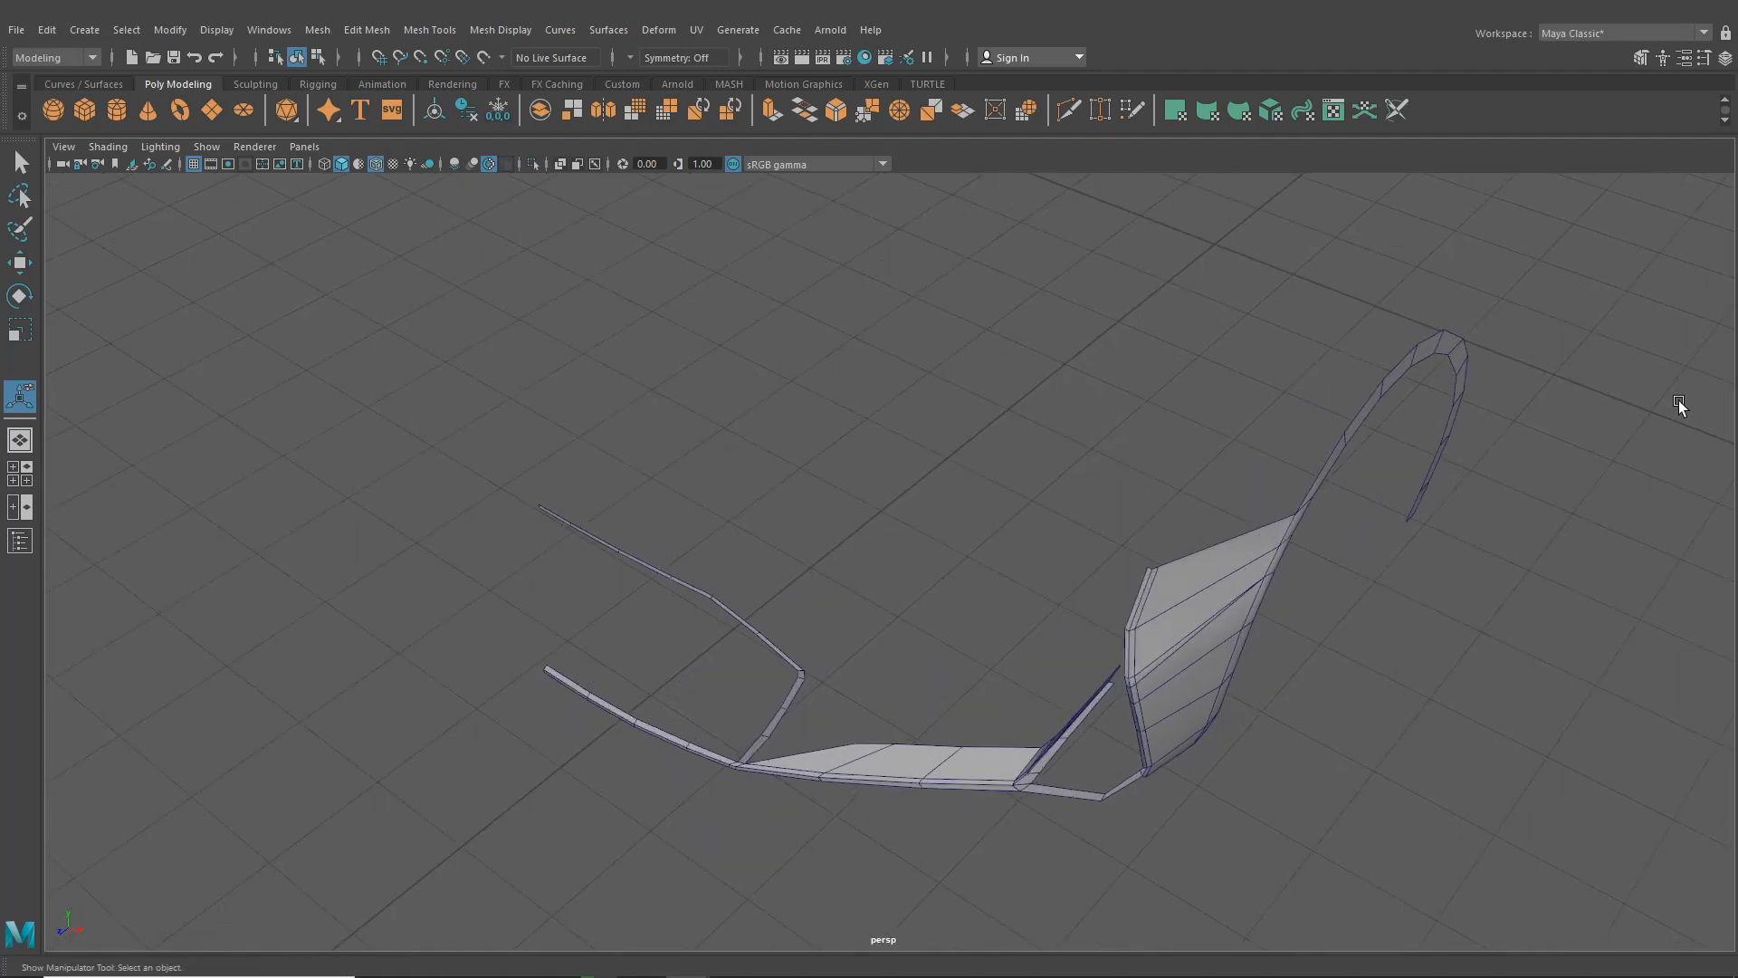